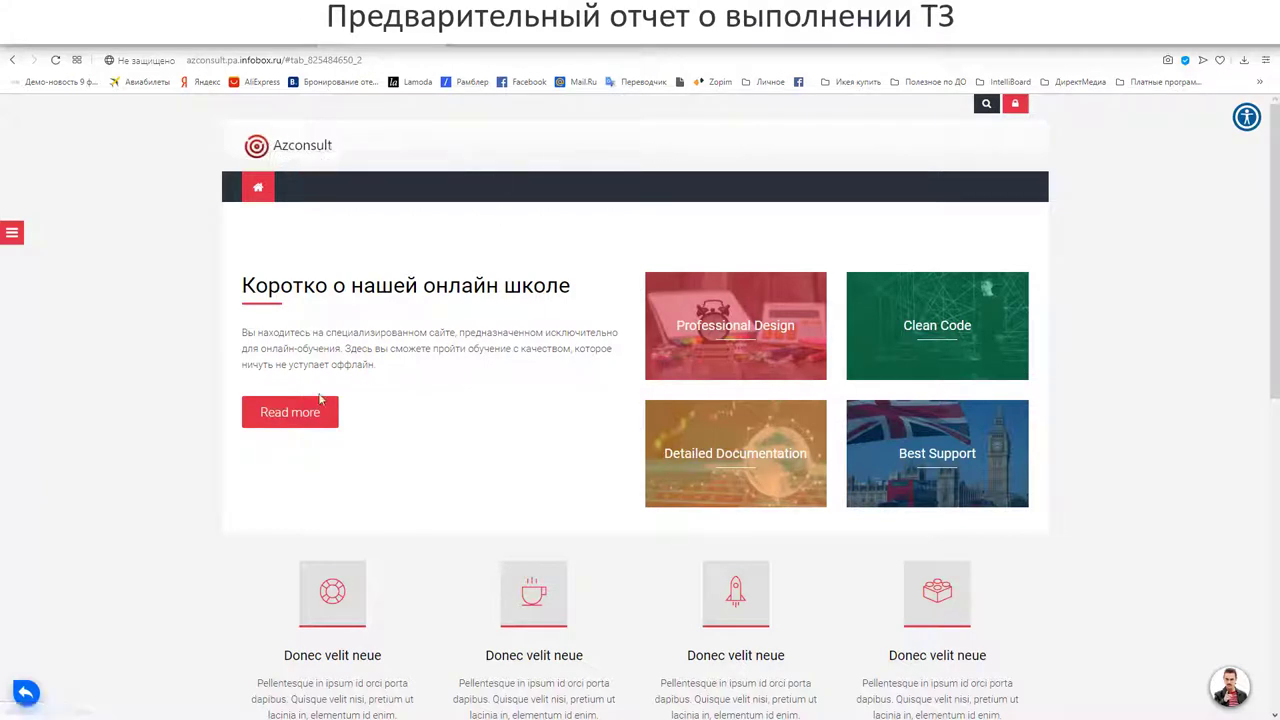
Show the hidden navigation block on the school's home page and hide it again.
scroll(320, 398, "down", 2)
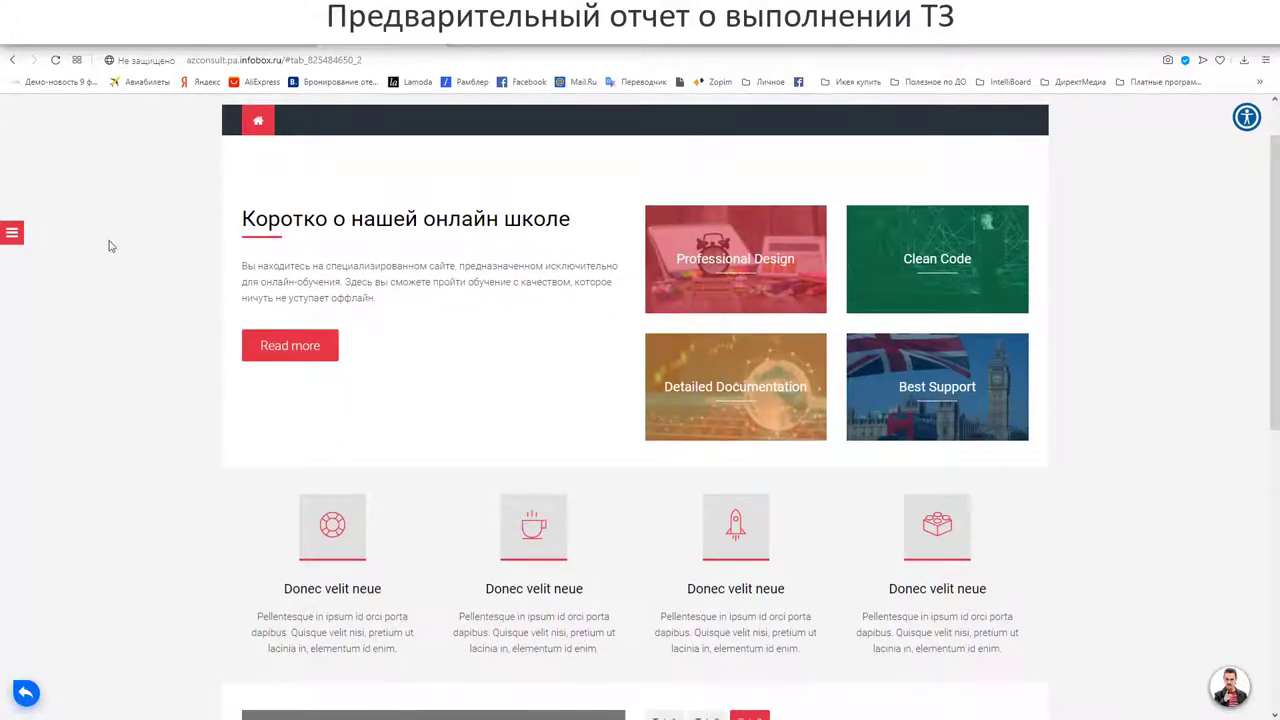
left_click(12, 236)
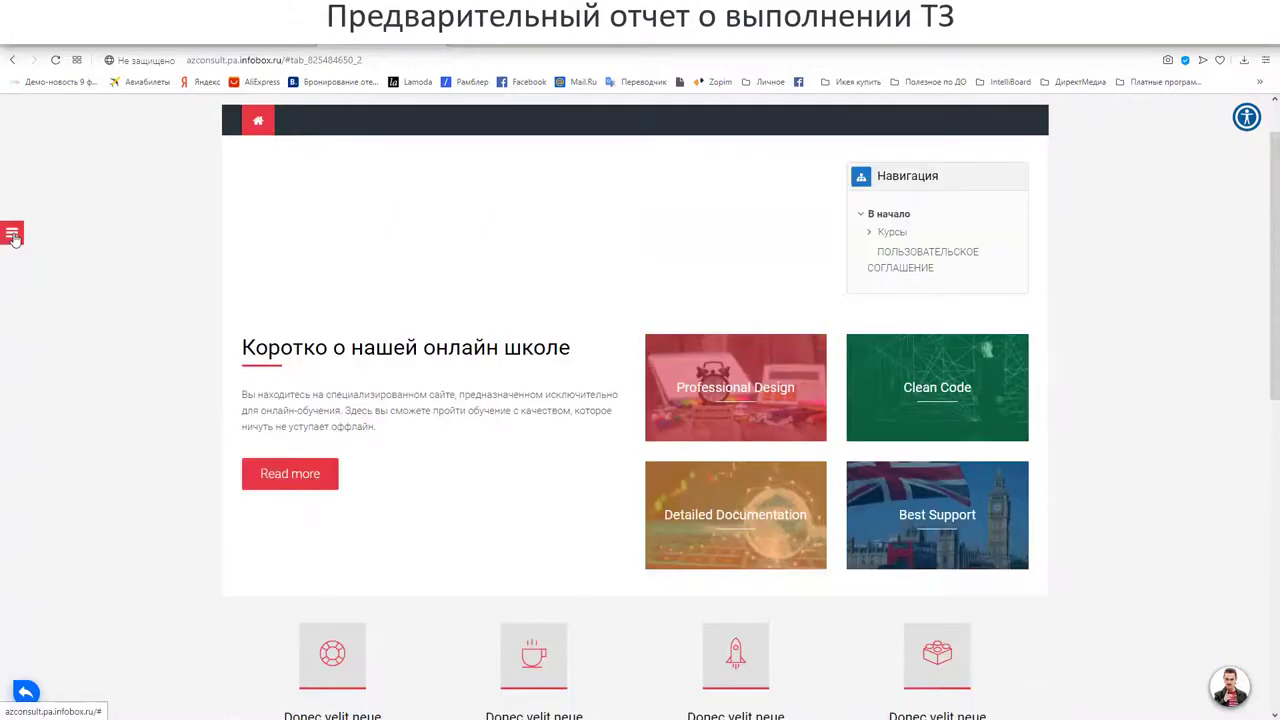
left_click(12, 236)
left_click(13, 237)
left_click(13, 237)
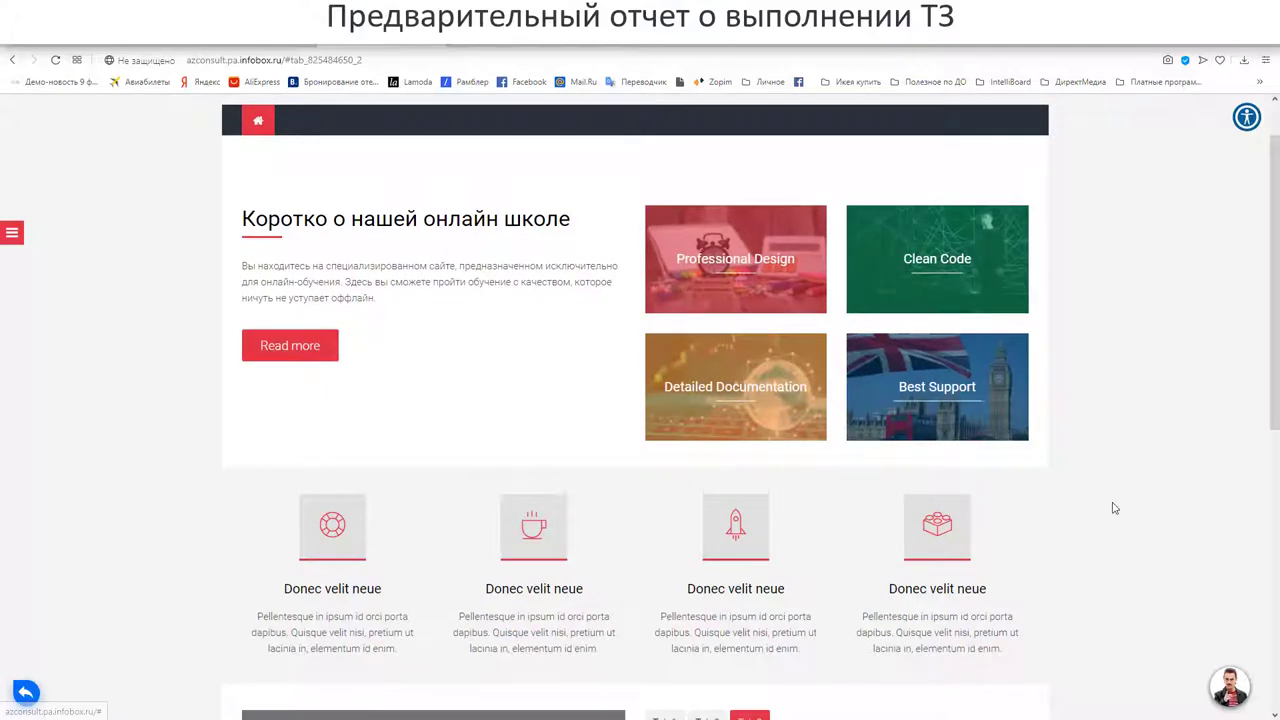
scroll(1117, 407, "up", 1)
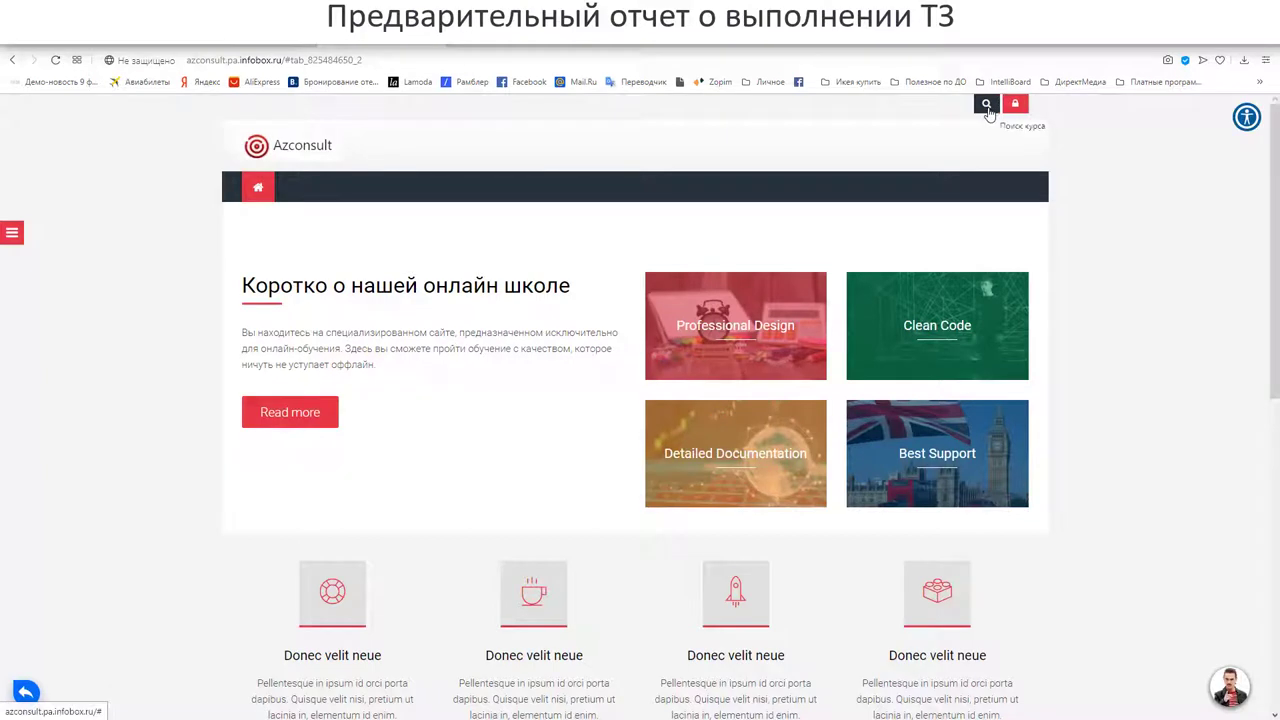
Search the site's courses for "марк".
left_click(988, 108)
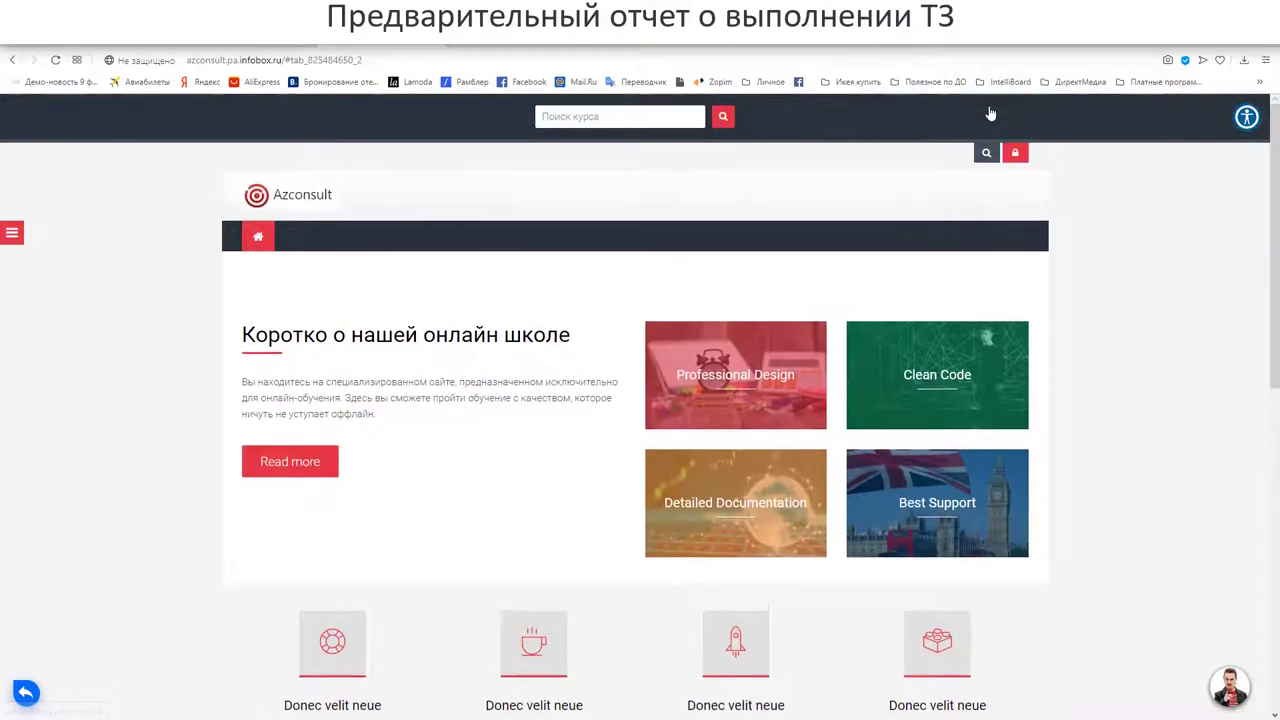
left_click(576, 119)
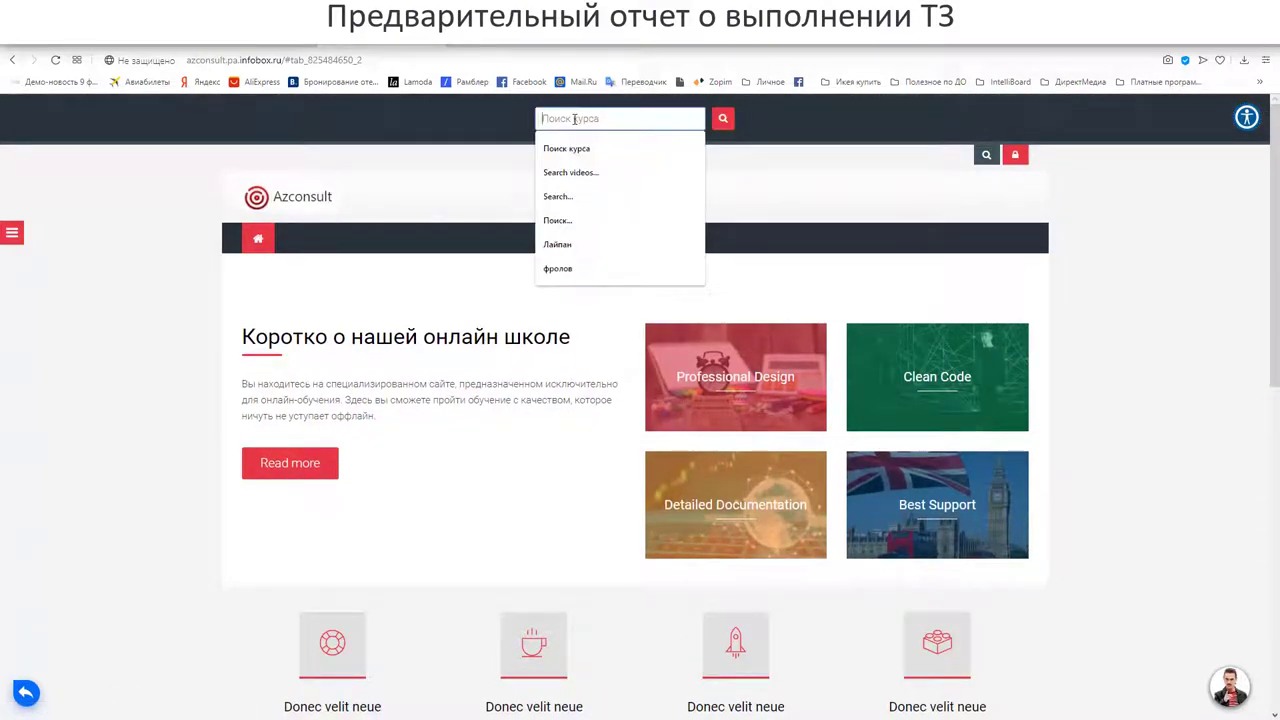
type("ме")
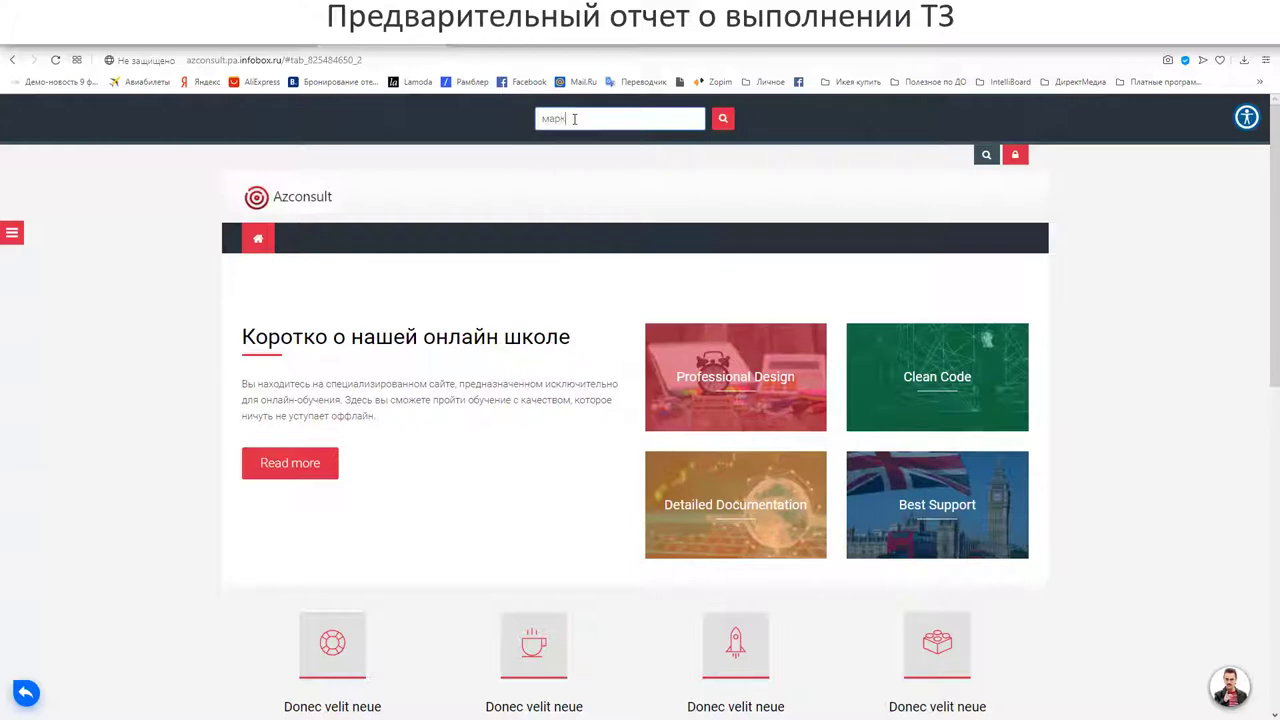
type("рк")
key("Return")
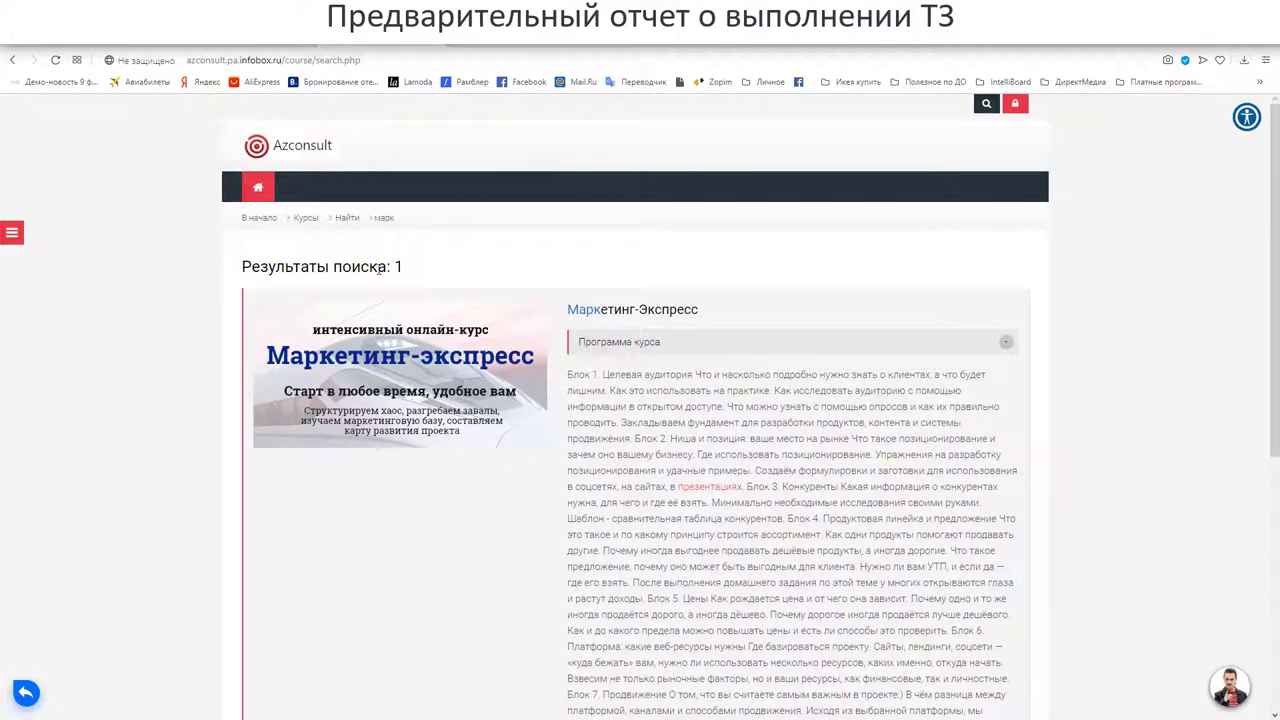
Examine the Маркетинг-Экспресс search result, including its course programme, curators, category and course entry option.
scroll(600, 490, "down", 2)
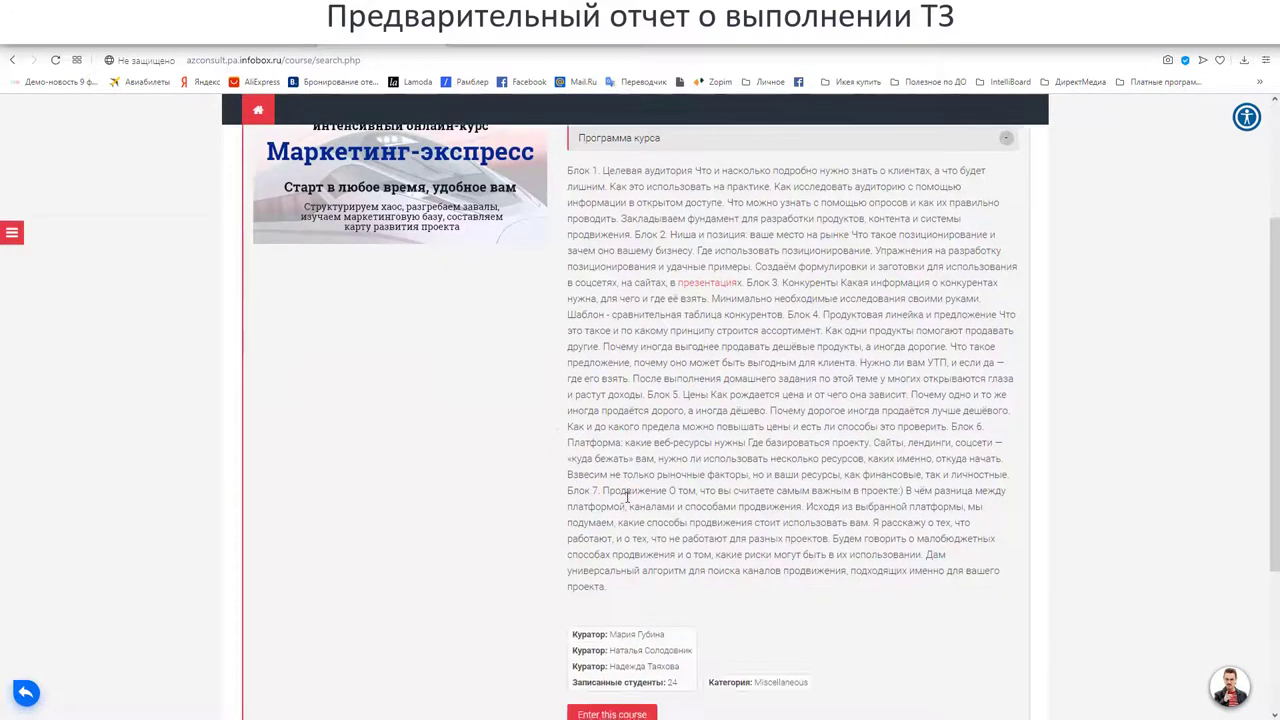
scroll(628, 497, "up", 2)
scroll(635, 560, "down", 2)
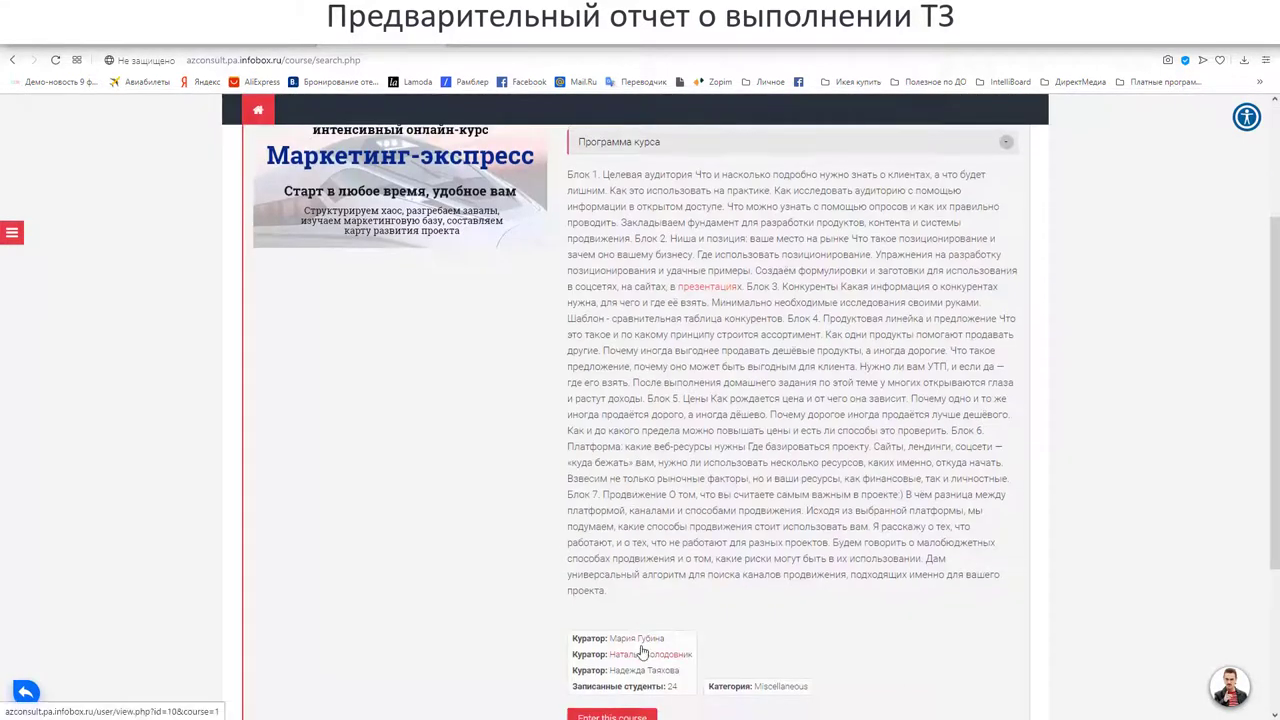
scroll(643, 652, "down", 1)
scroll(651, 629, "up", 2)
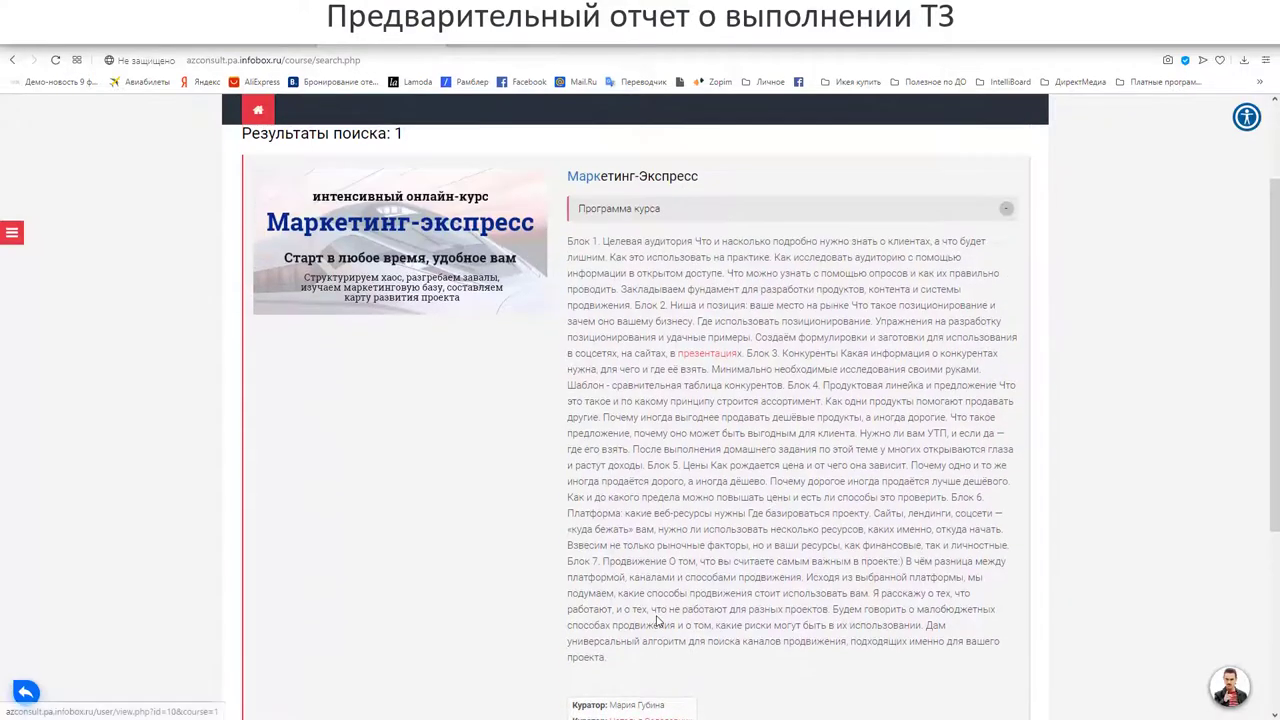
scroll(657, 621, "up", 2)
scroll(634, 461, "down", 5)
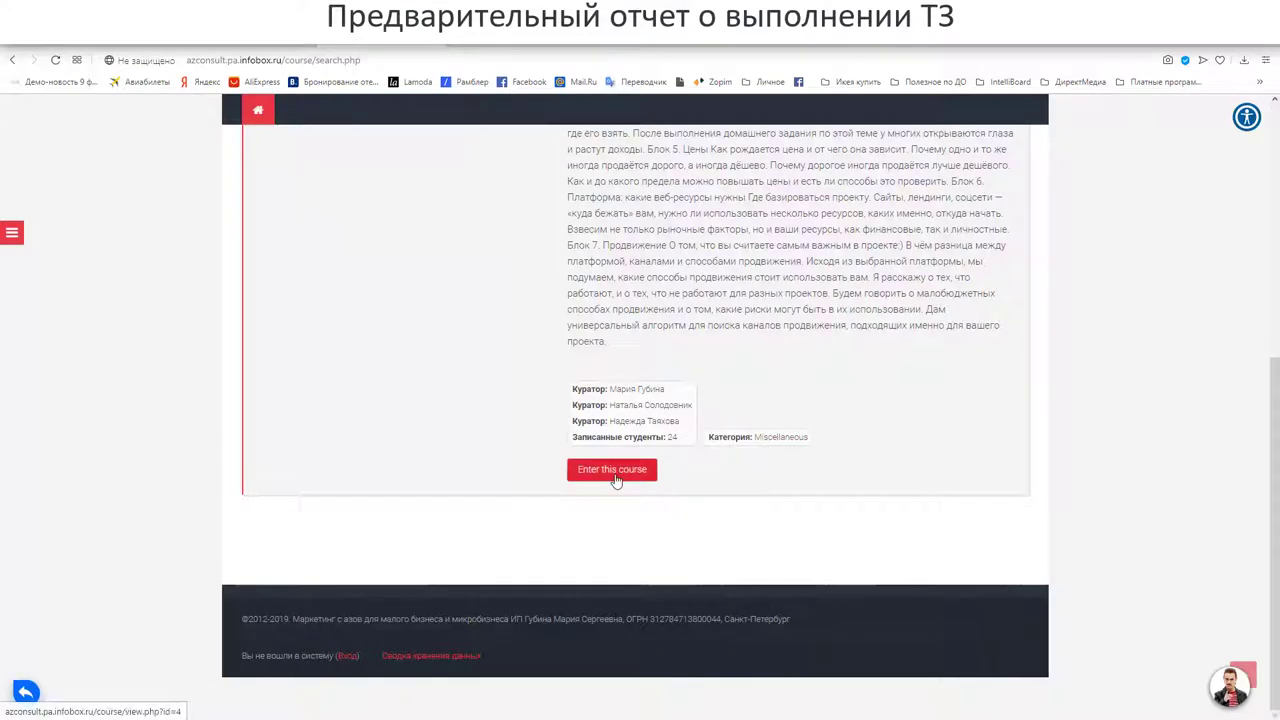
scroll(969, 526, "up", 3)
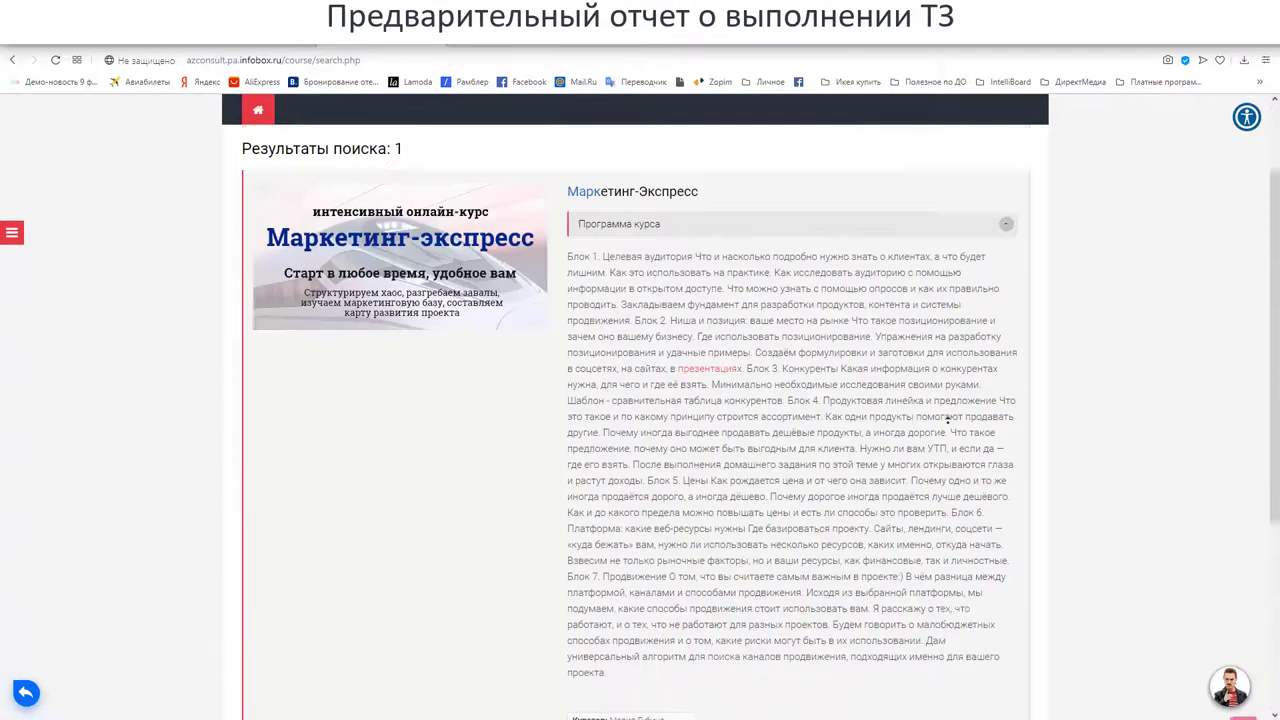
scroll(948, 422, "up", 2)
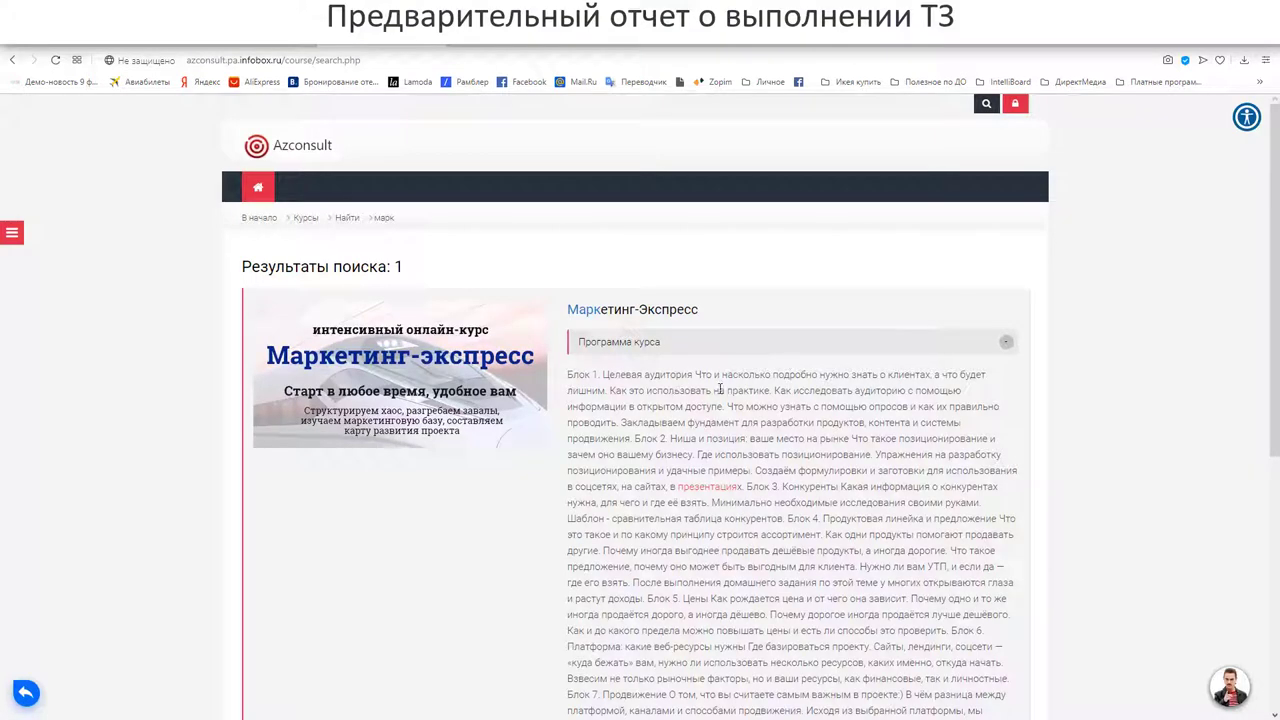
Collapse, expand and collapse again the "Программа курса" section of the Маркетинг-Экспресс result.
left_click(1004, 342)
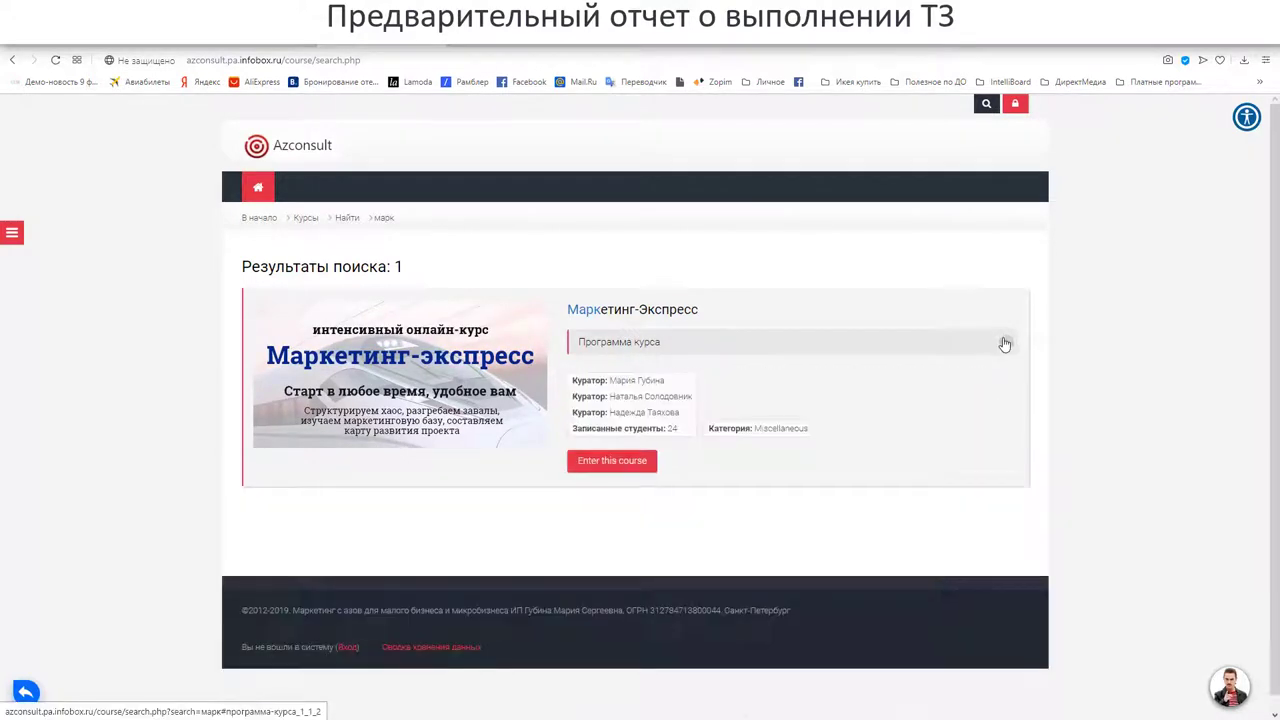
left_click(1005, 341)
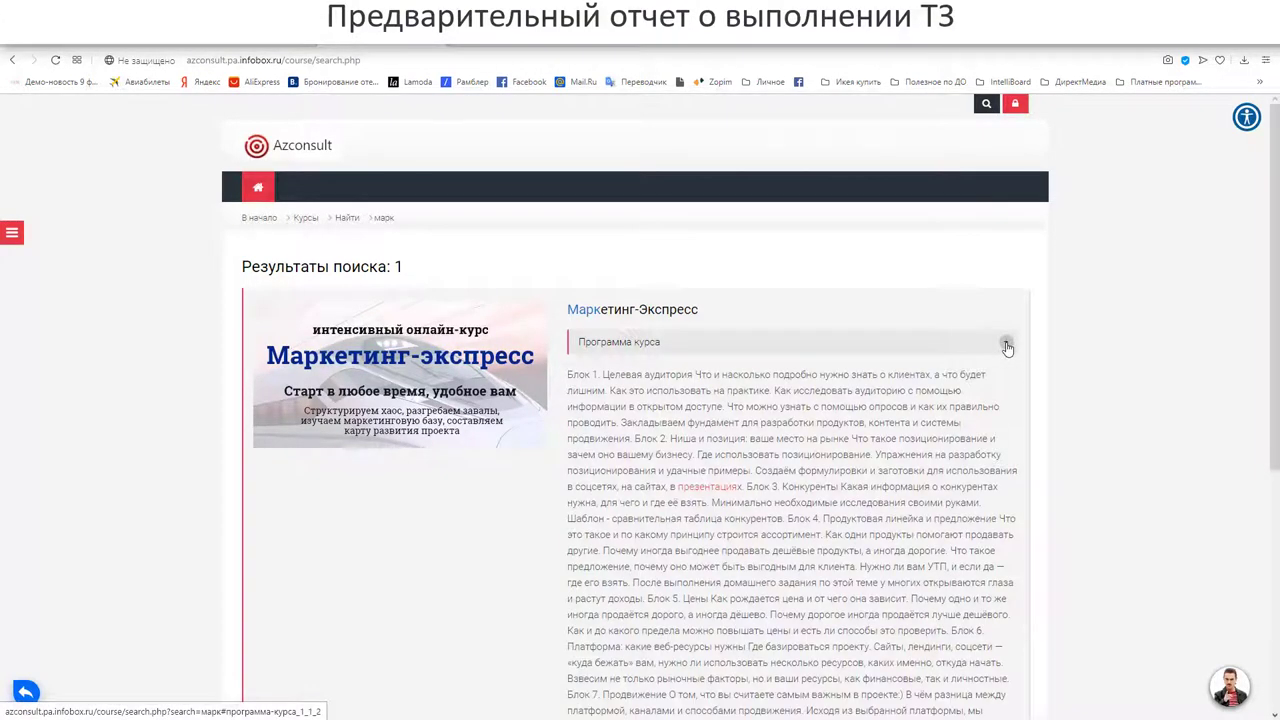
left_click(1005, 341)
Go to the site's login page and open the new account registration form.
left_click(1015, 104)
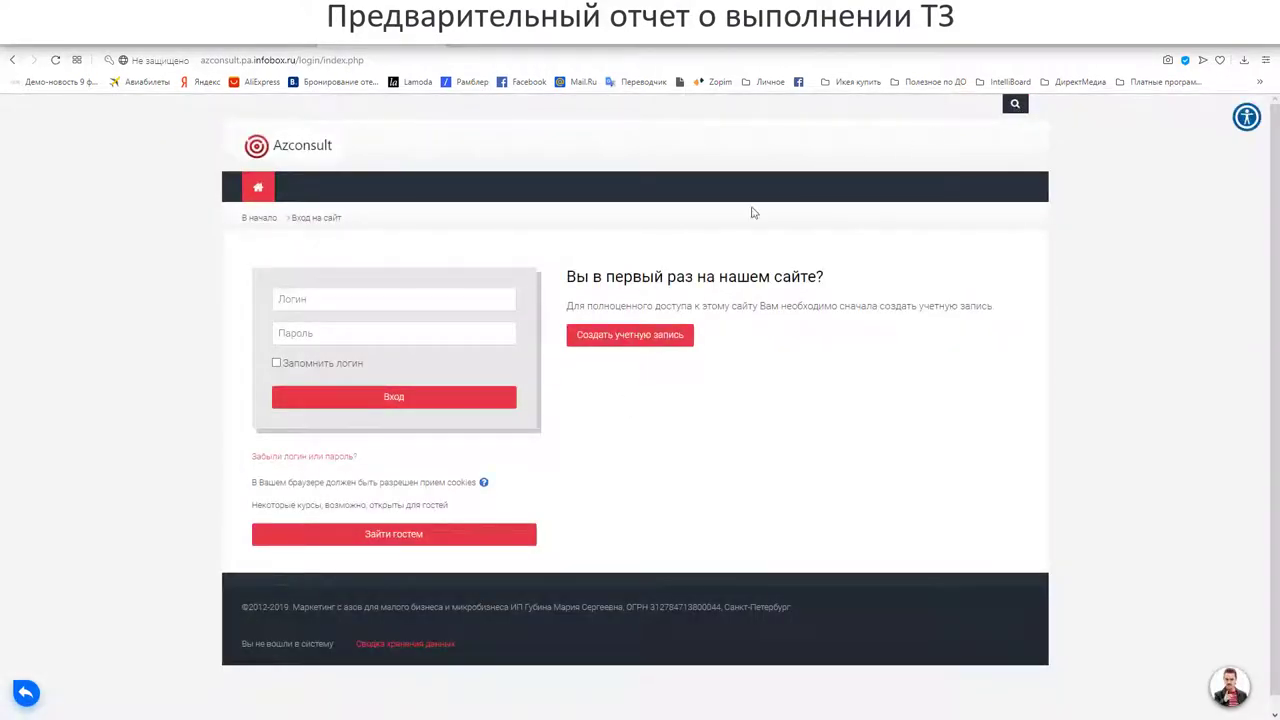
left_click(646, 336)
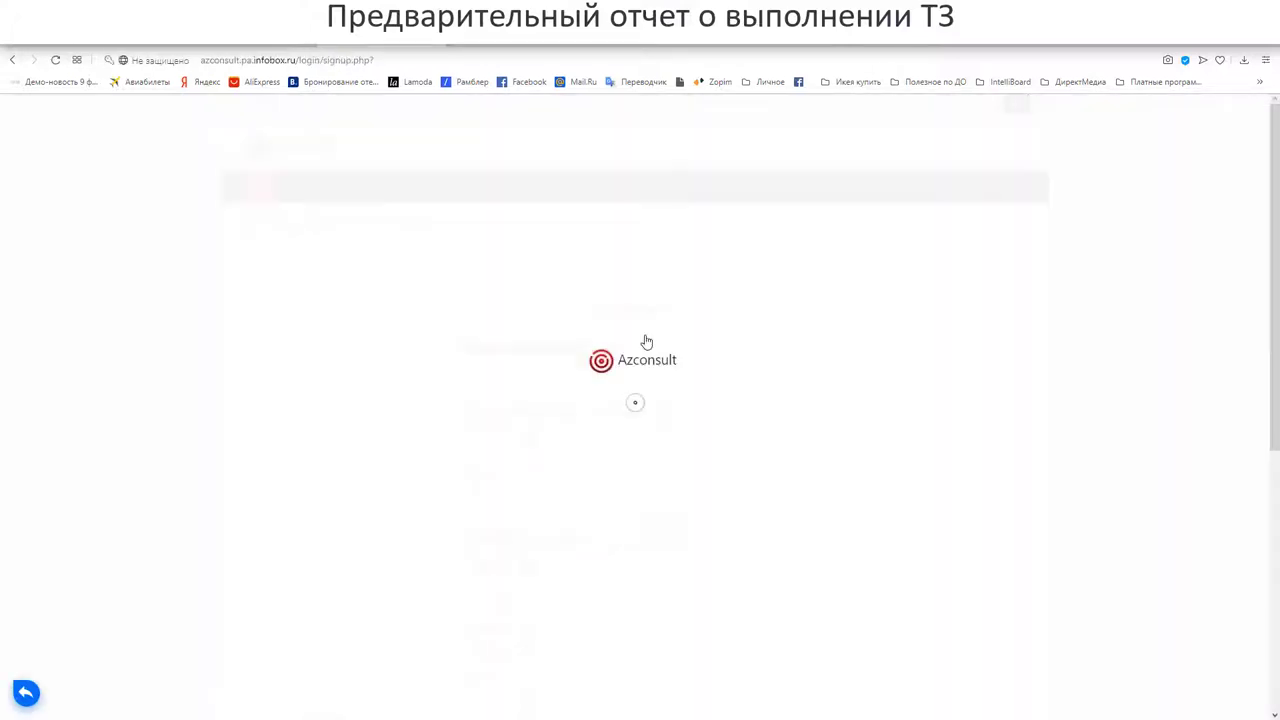
scroll(606, 380, "down", 3)
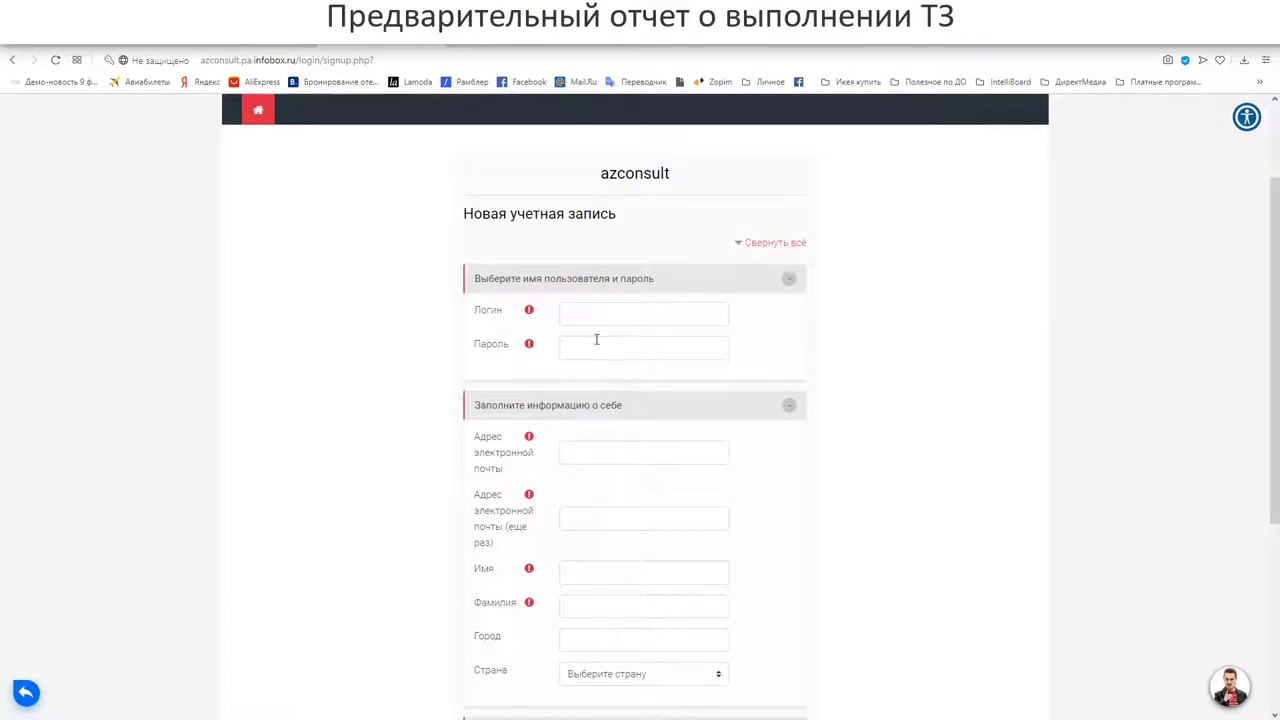
scroll(594, 342, "down", 1)
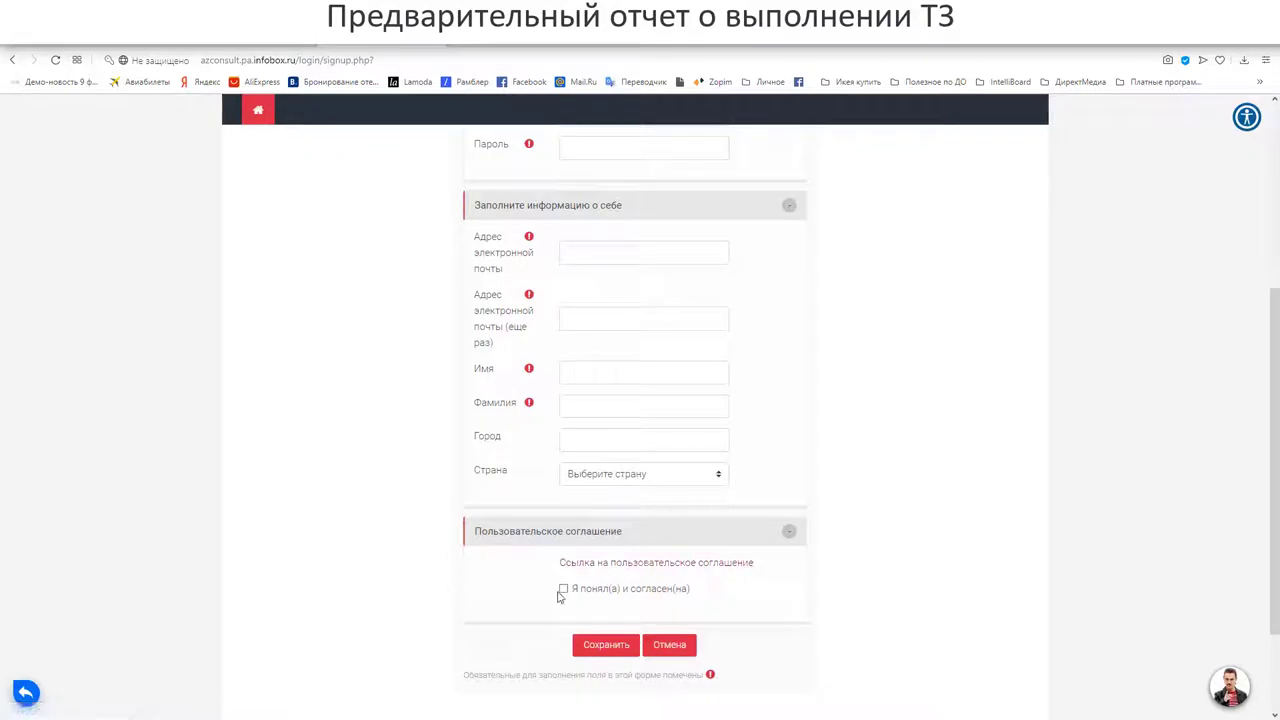
Accept the user agreement in the registration form and review its login, personal information and agreement sections.
left_click(564, 590)
scroll(430, 546, "up", 3)
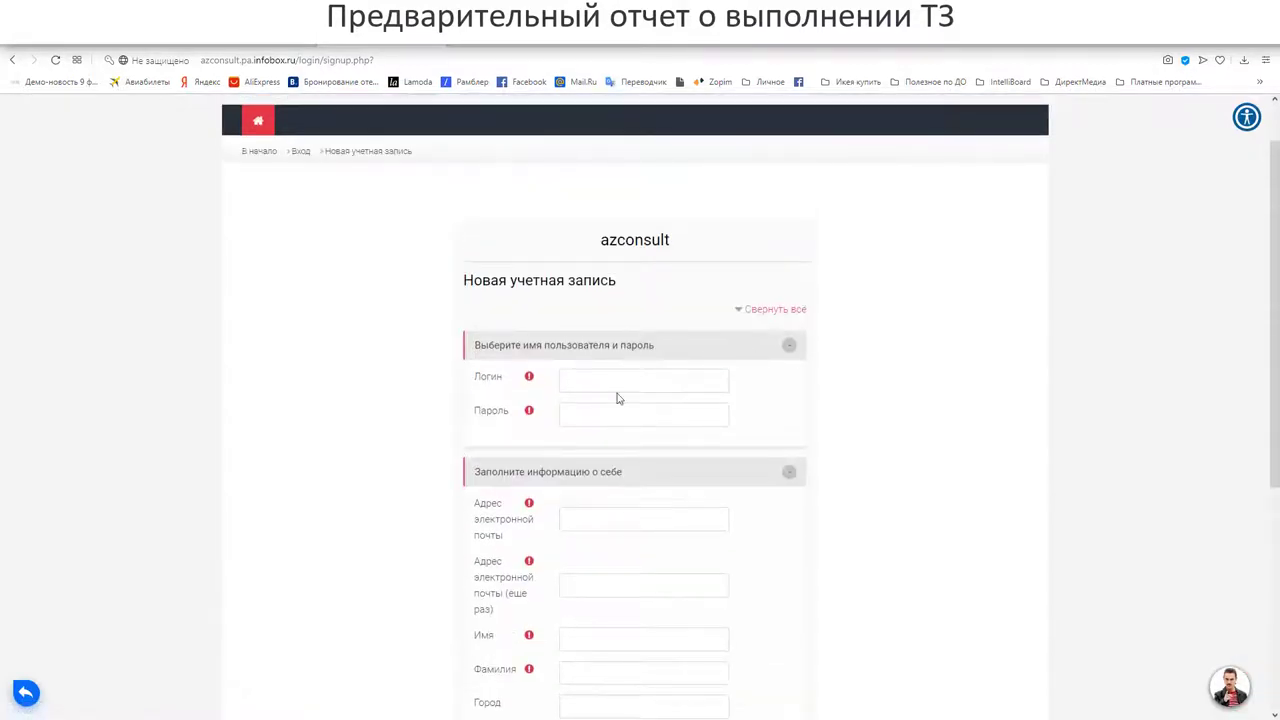
scroll(582, 420, "down", 3)
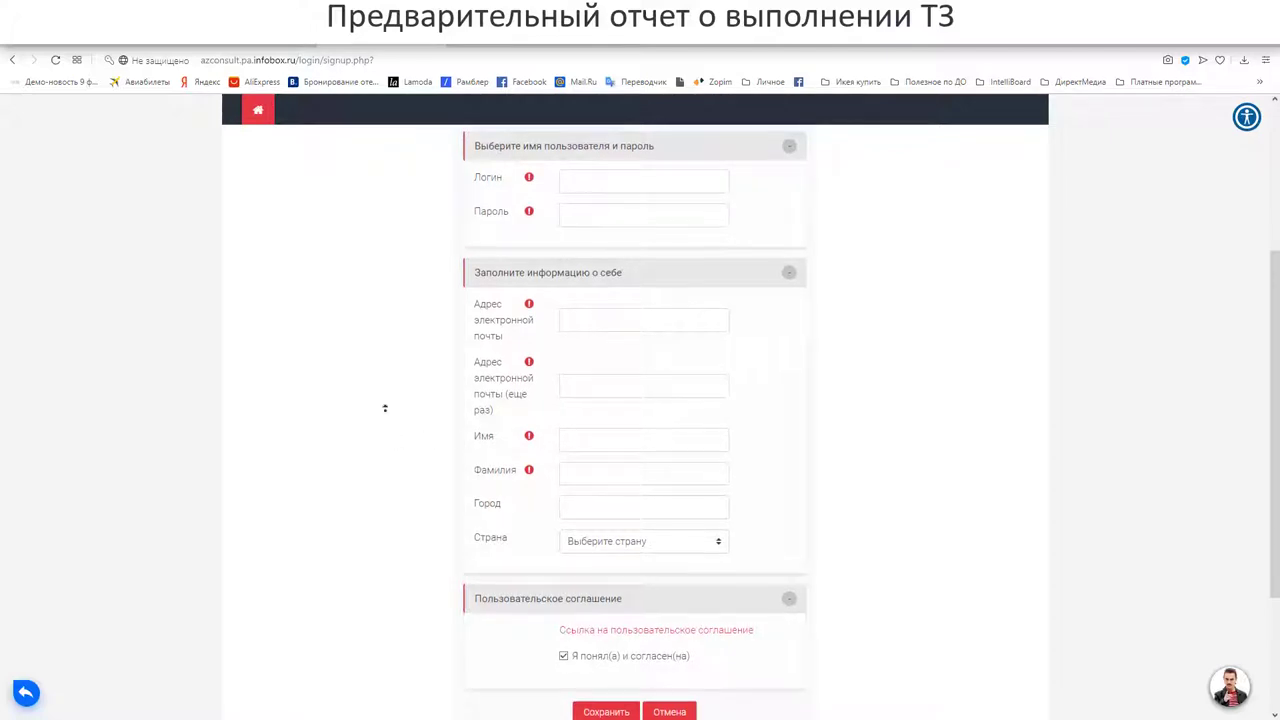
scroll(386, 410, "up", 1)
scroll(383, 419, "up", 1)
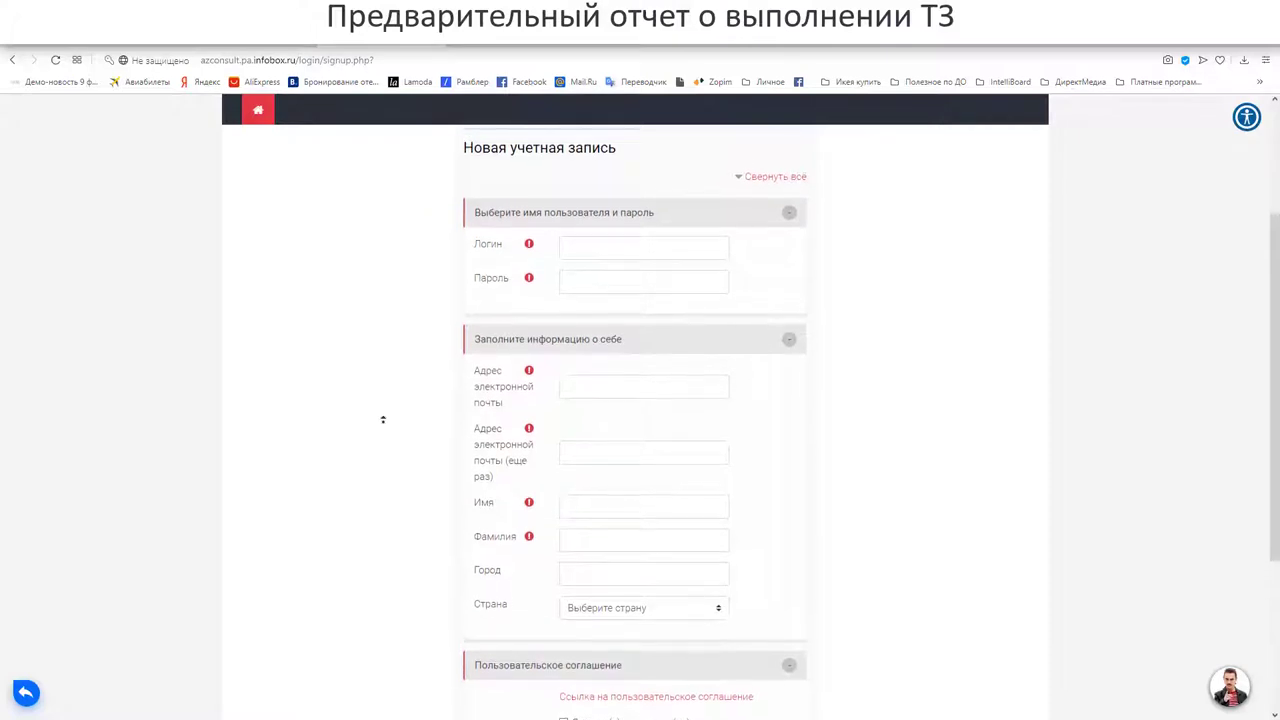
middle_click(385, 428)
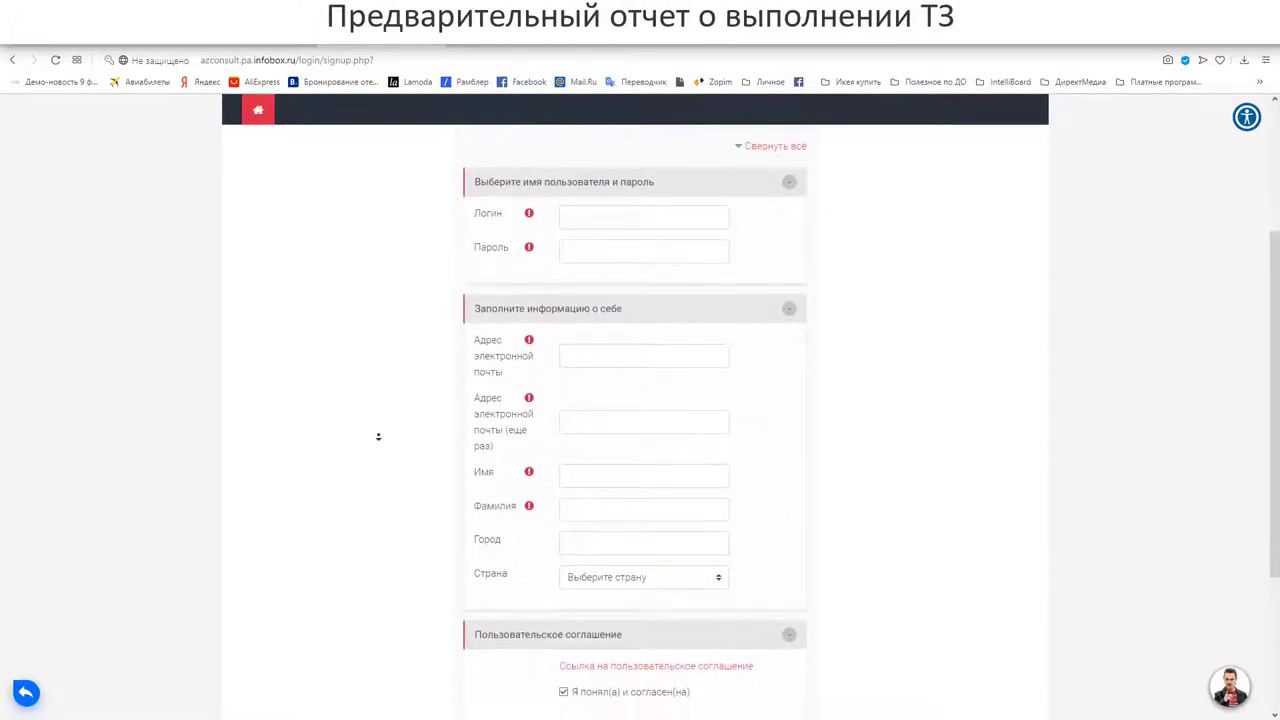
scroll(380, 440, "up", 1)
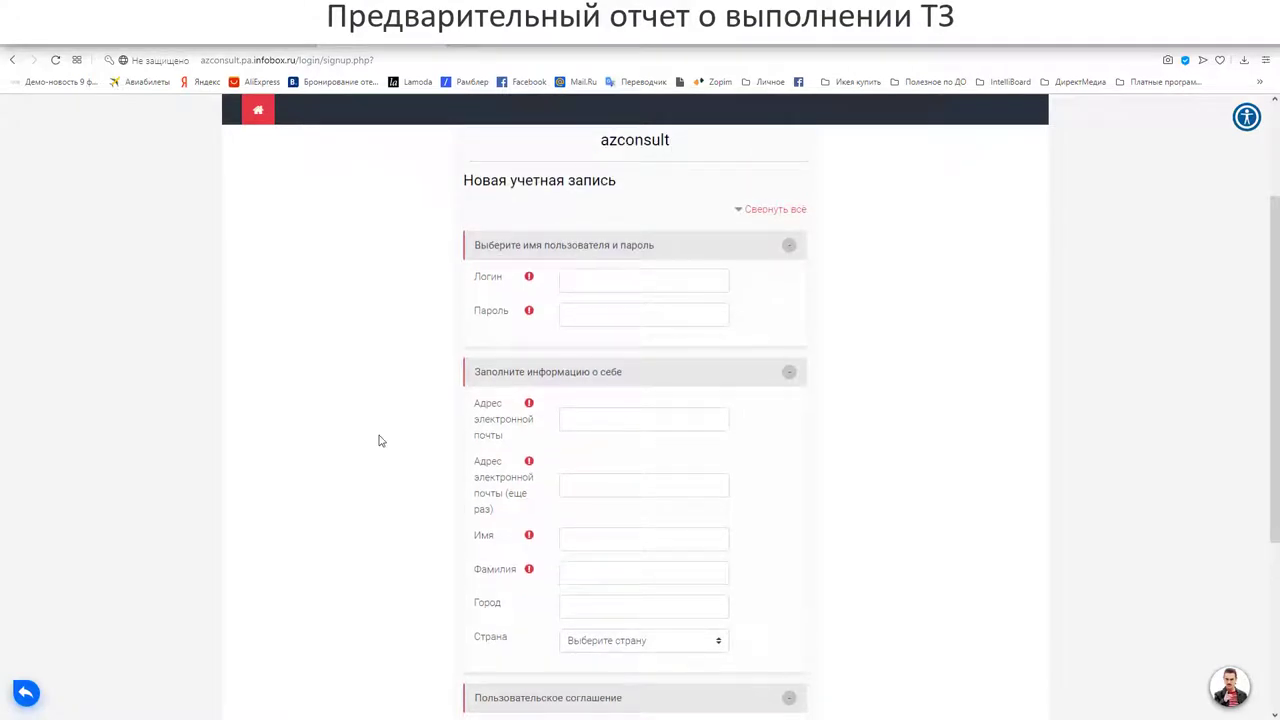
scroll(390, 465, "down", 1)
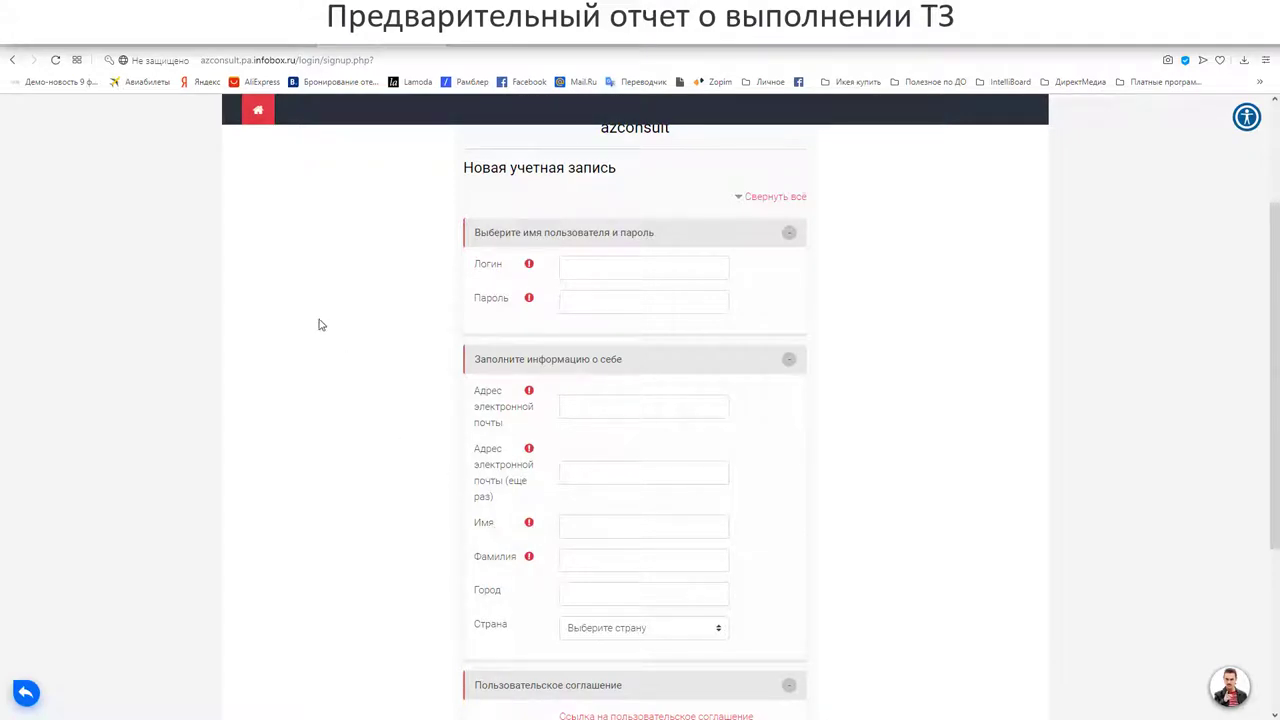
Leave the registration form without saving and log in with the saved demo login and its stored password.
left_click(13, 62)
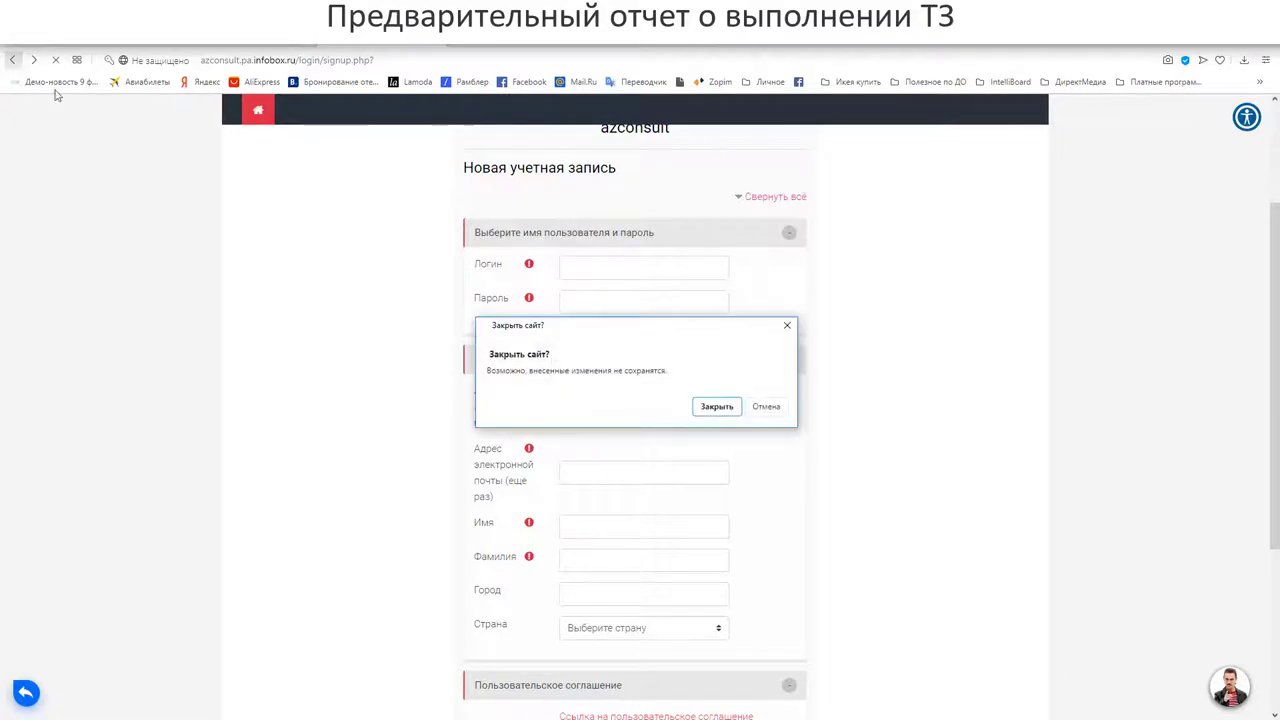
left_click(726, 408)
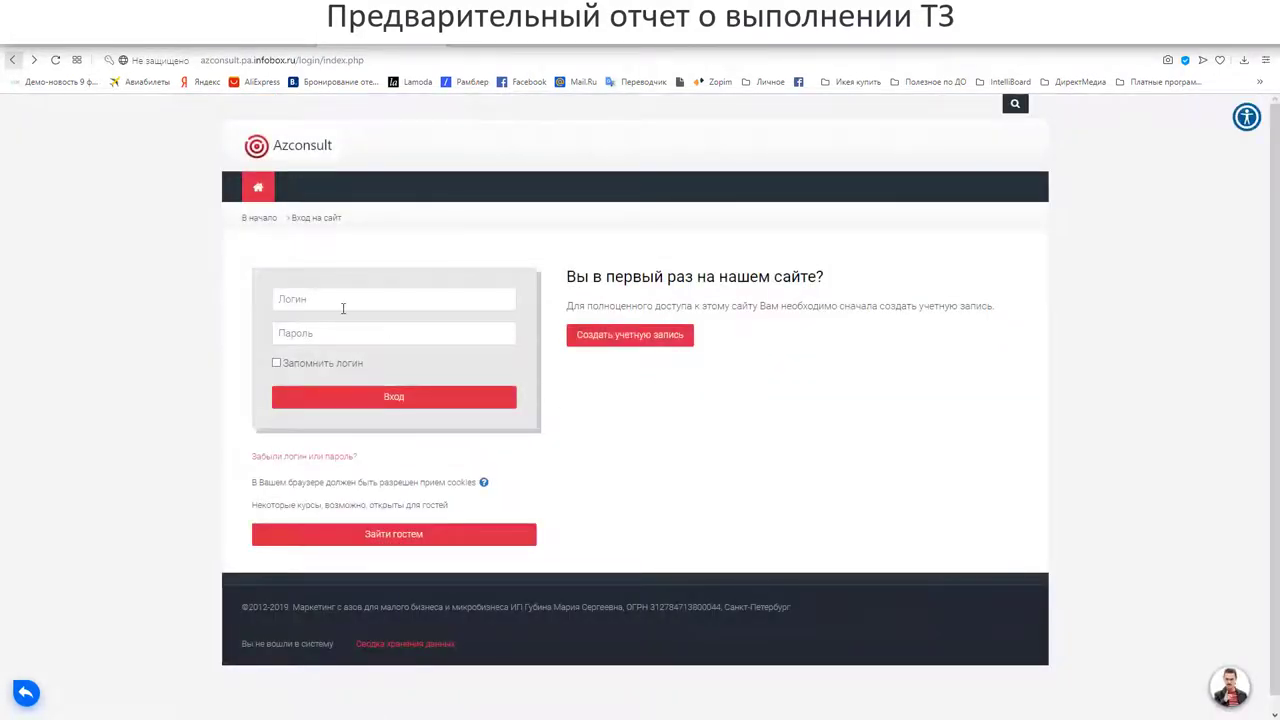
left_click(340, 304)
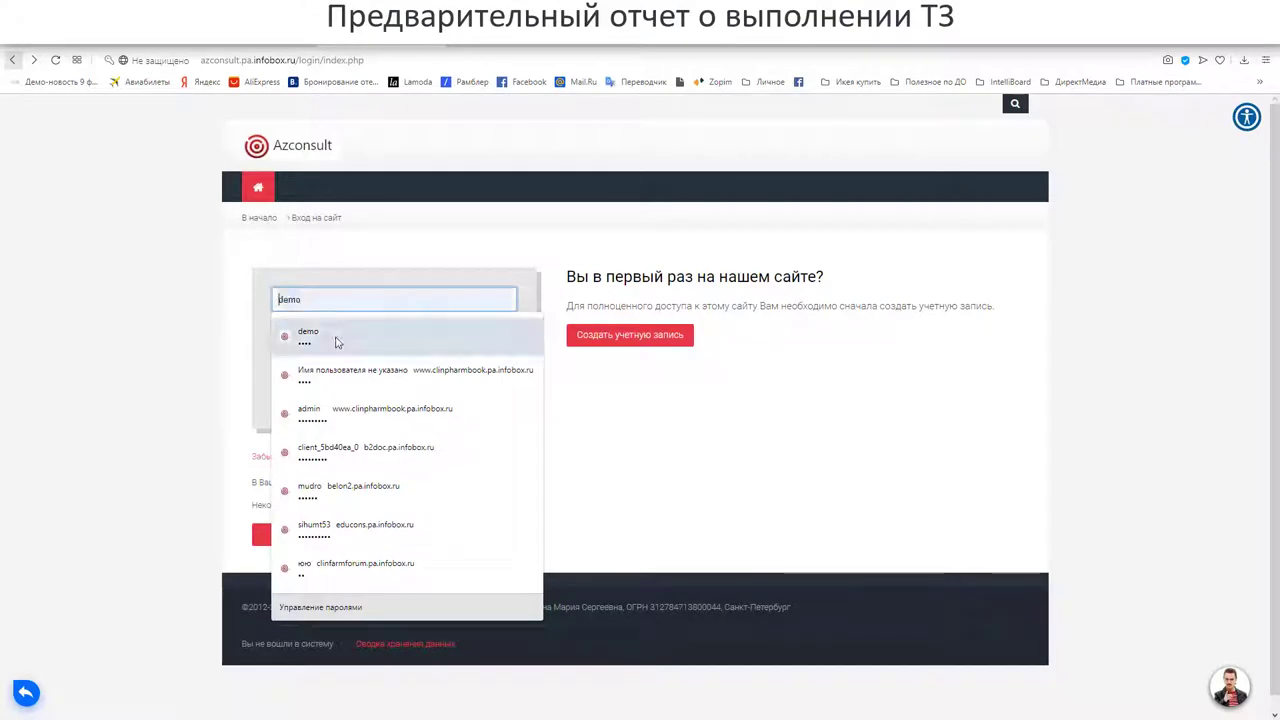
left_click(337, 331)
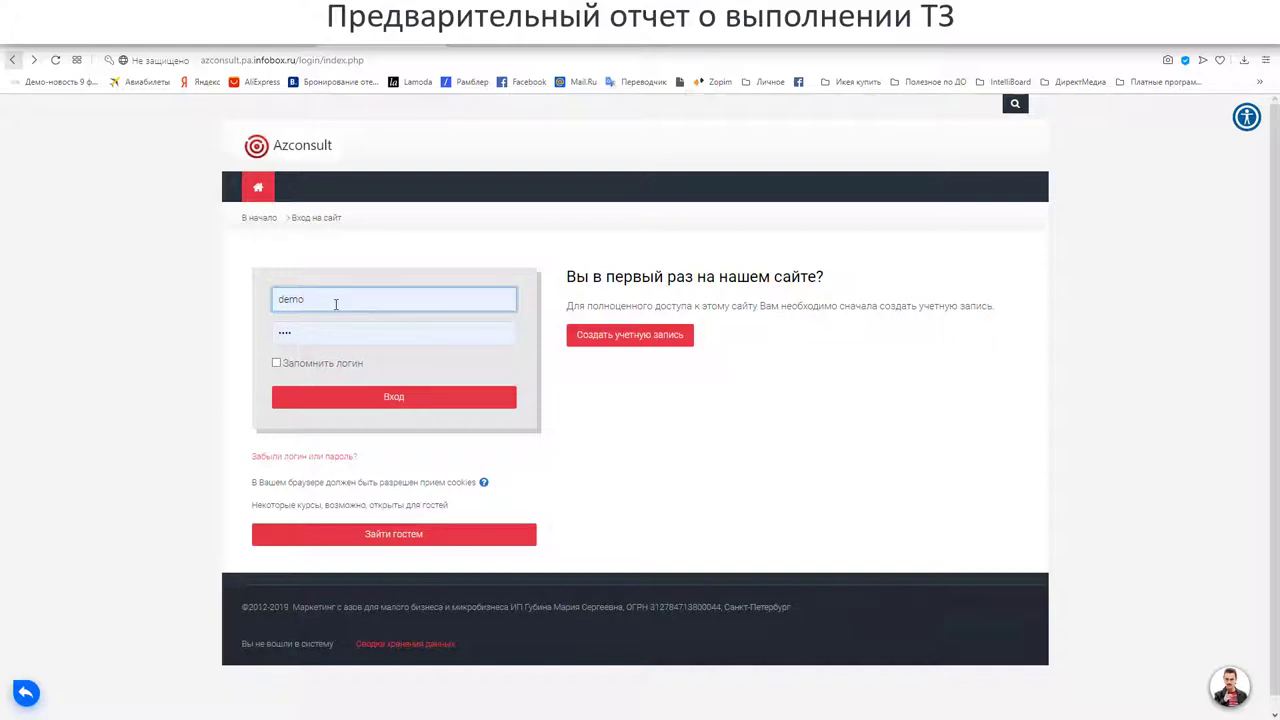
left_click(368, 403)
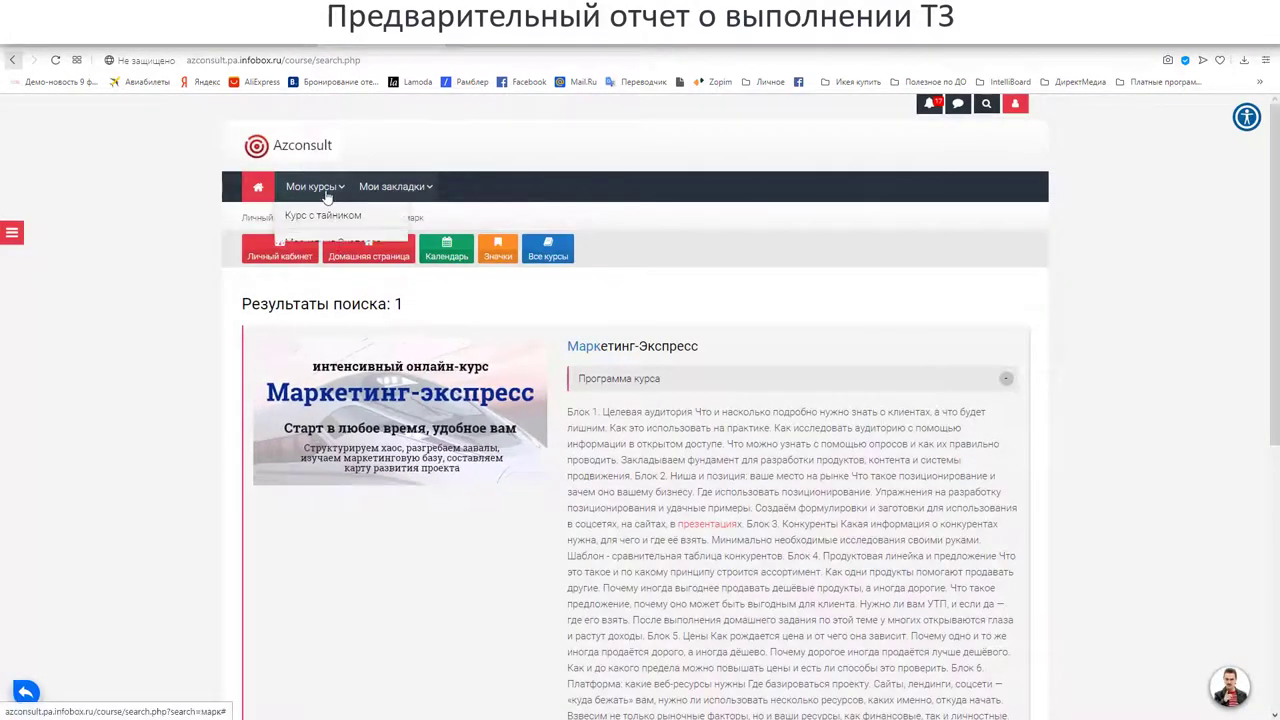
Look over the course and bookmark lists available after login and the details of the Маркетинг-Экспресс result.
mouse_move(415, 193)
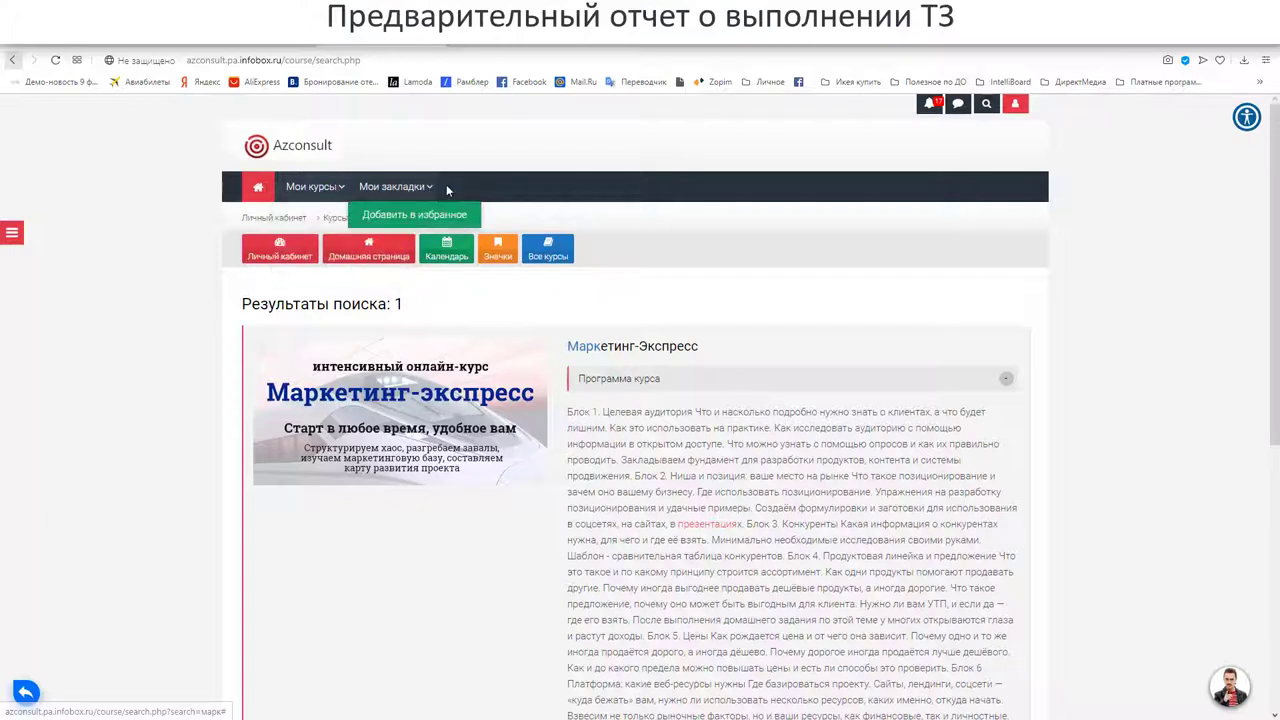
mouse_move(337, 192)
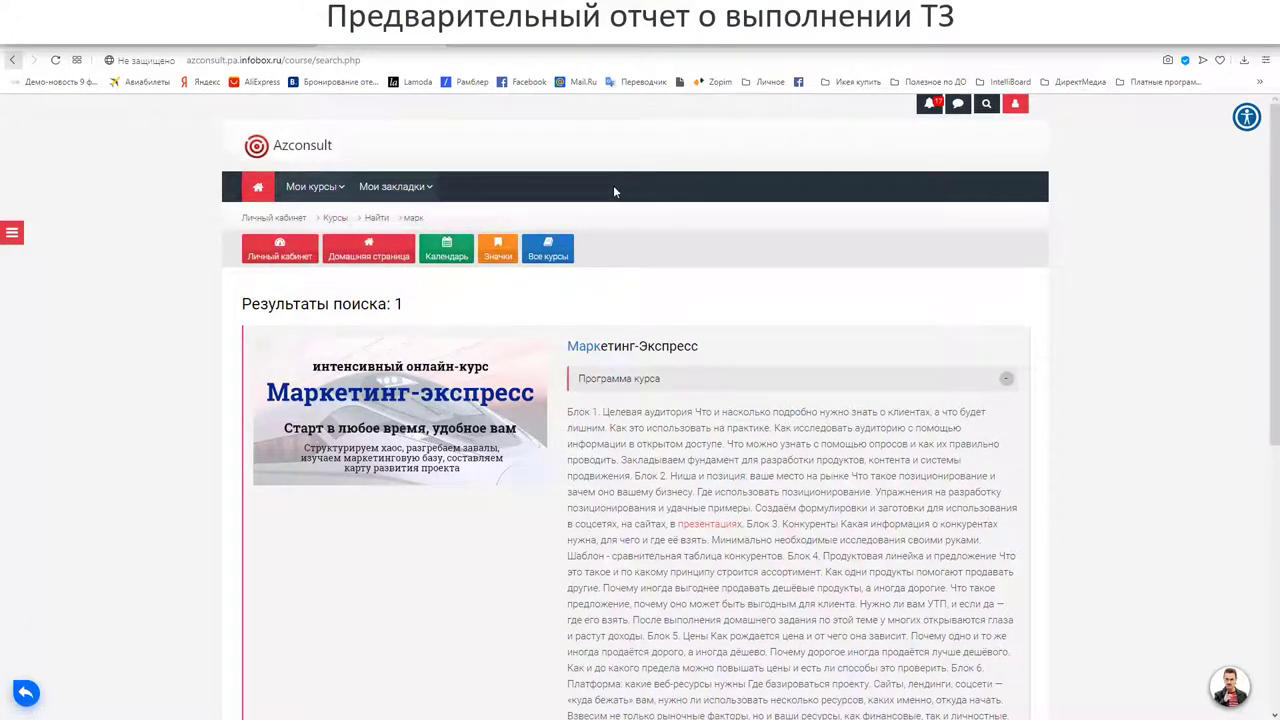
scroll(613, 185, "down", 2)
mouse_move(438, 112)
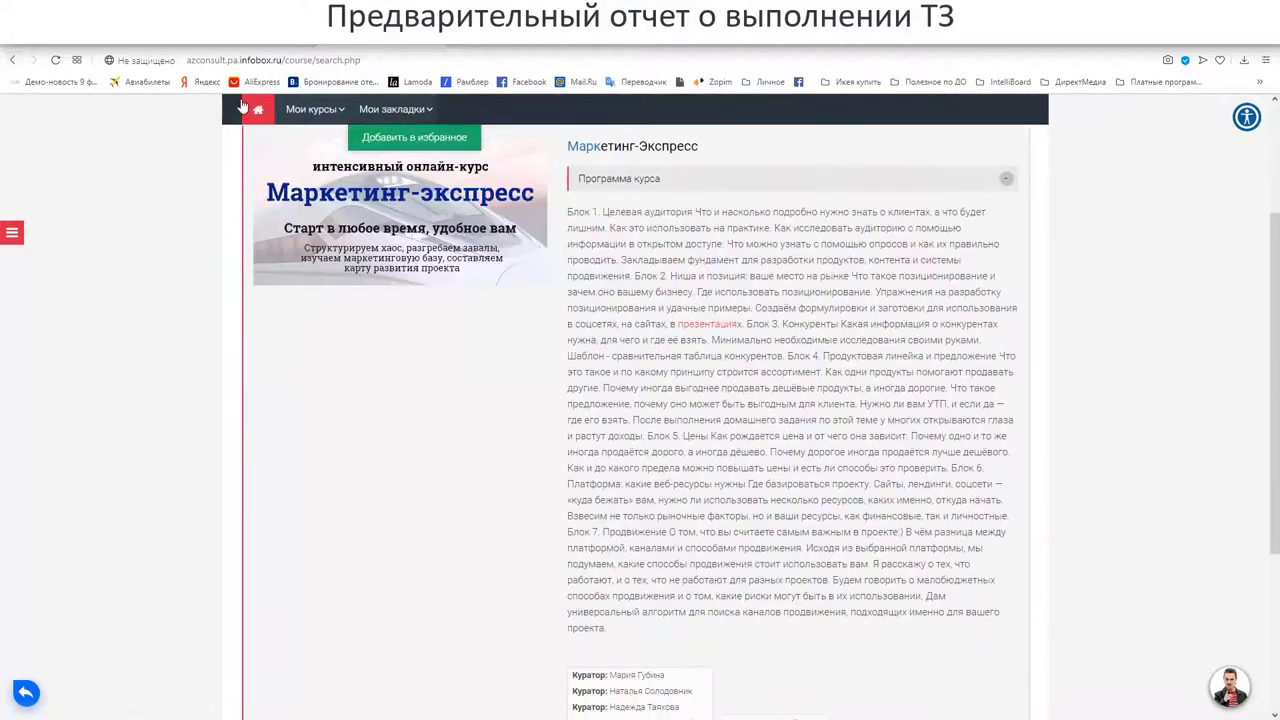
scroll(600, 200, "down", 2)
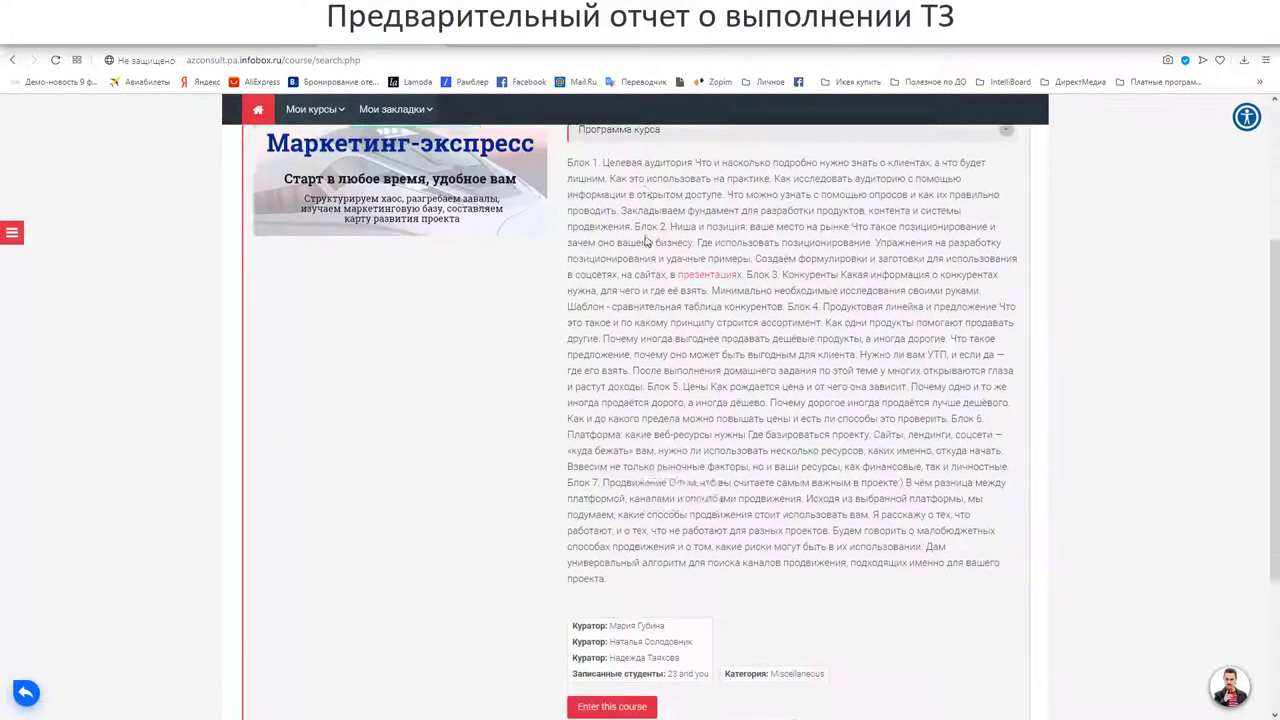
Check the bookmark and enrolled course lists, then open the Рассылки course and look at its header area.
scroll(603, 234, "up", 4)
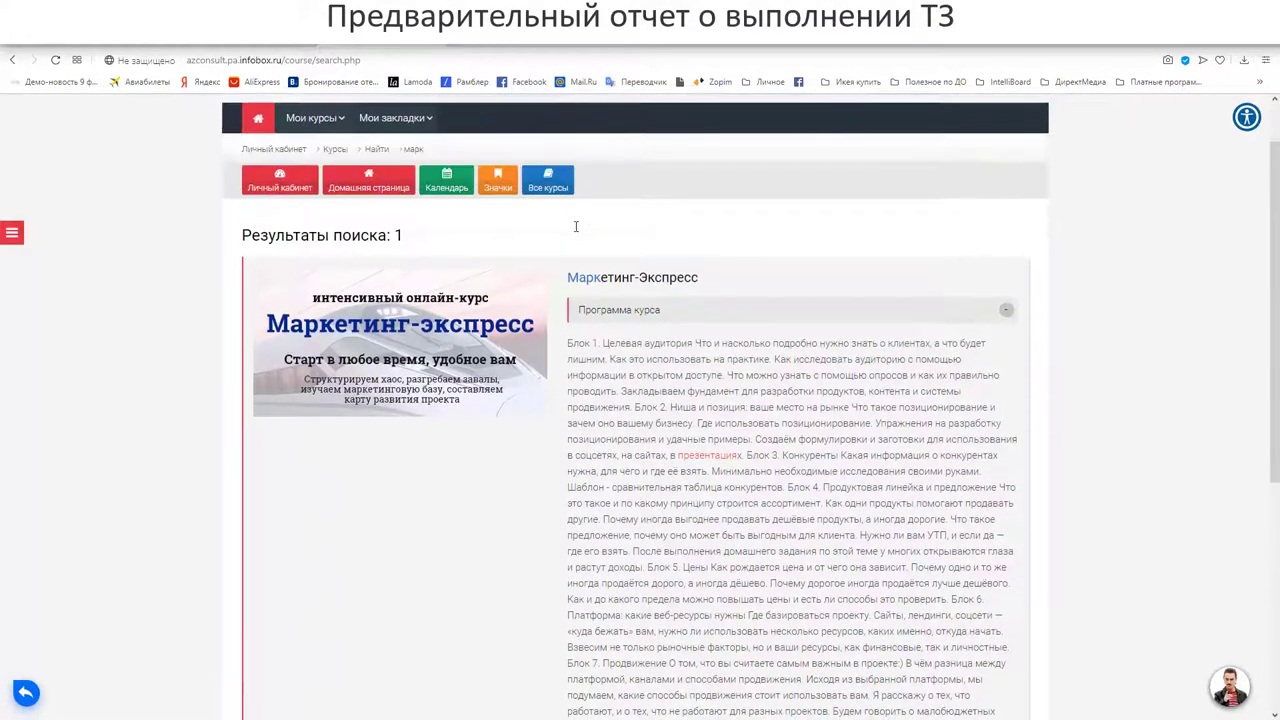
mouse_move(418, 136)
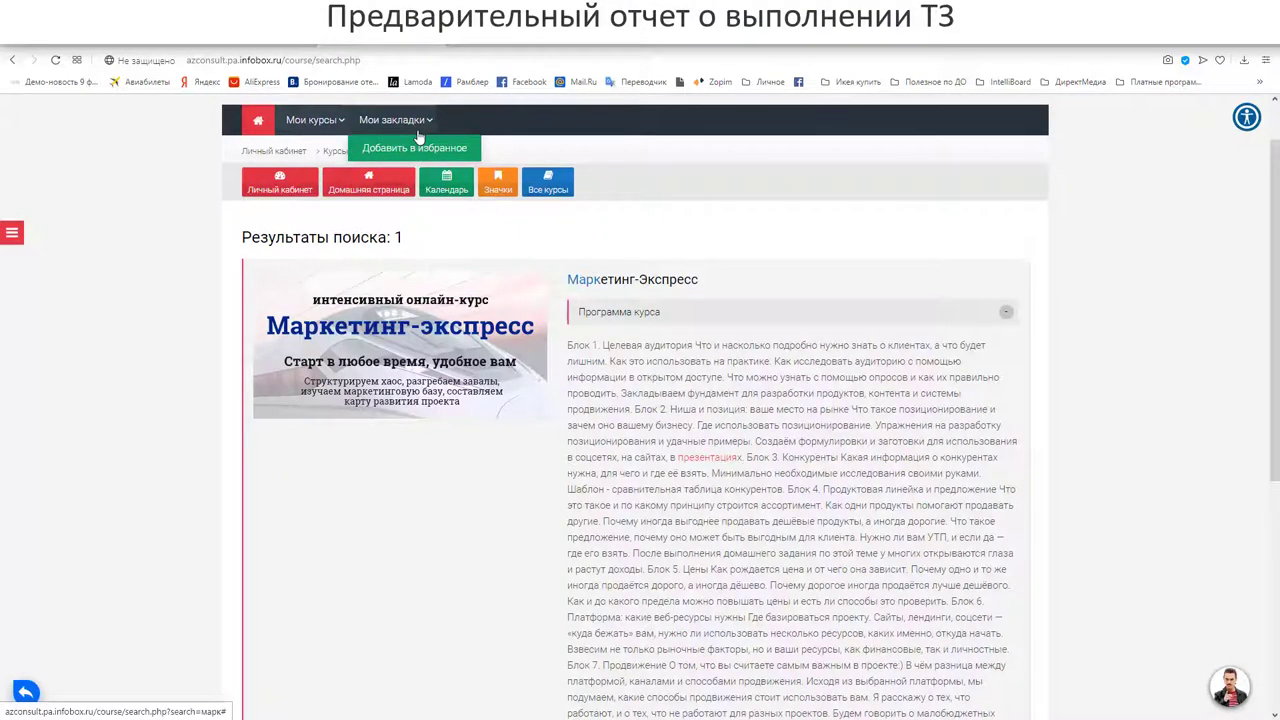
mouse_move(320, 127)
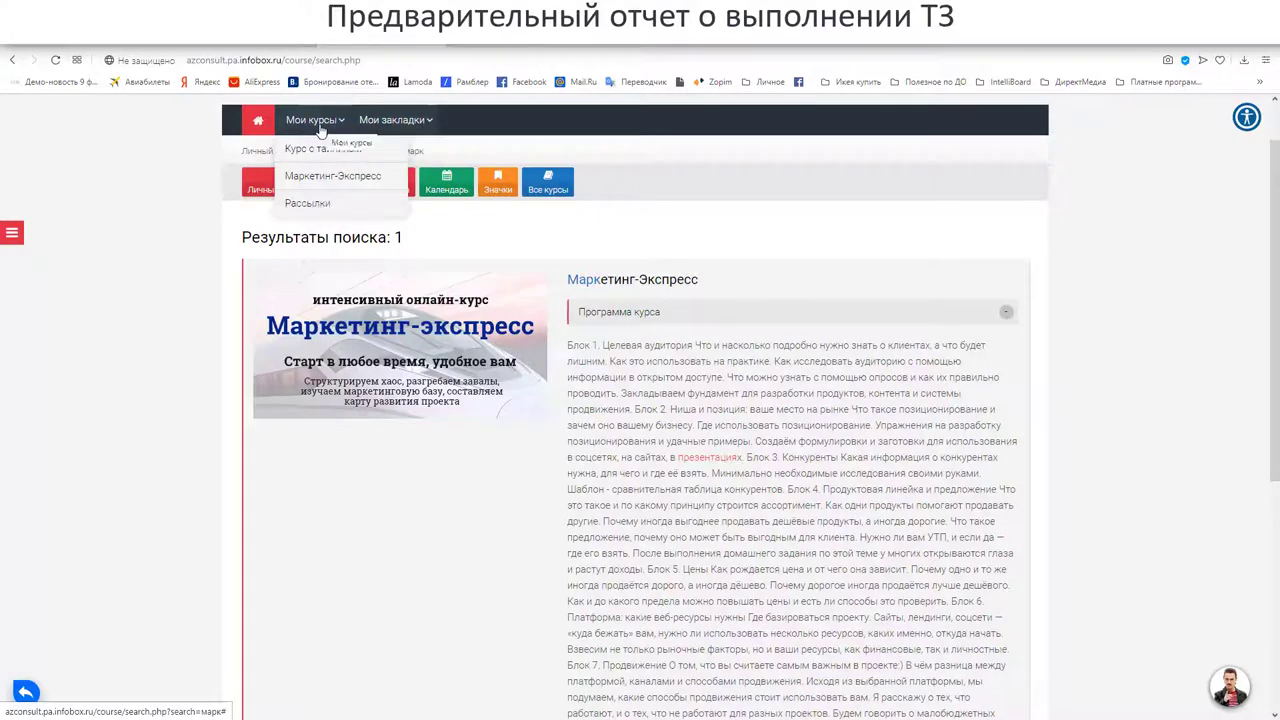
left_click(306, 205)
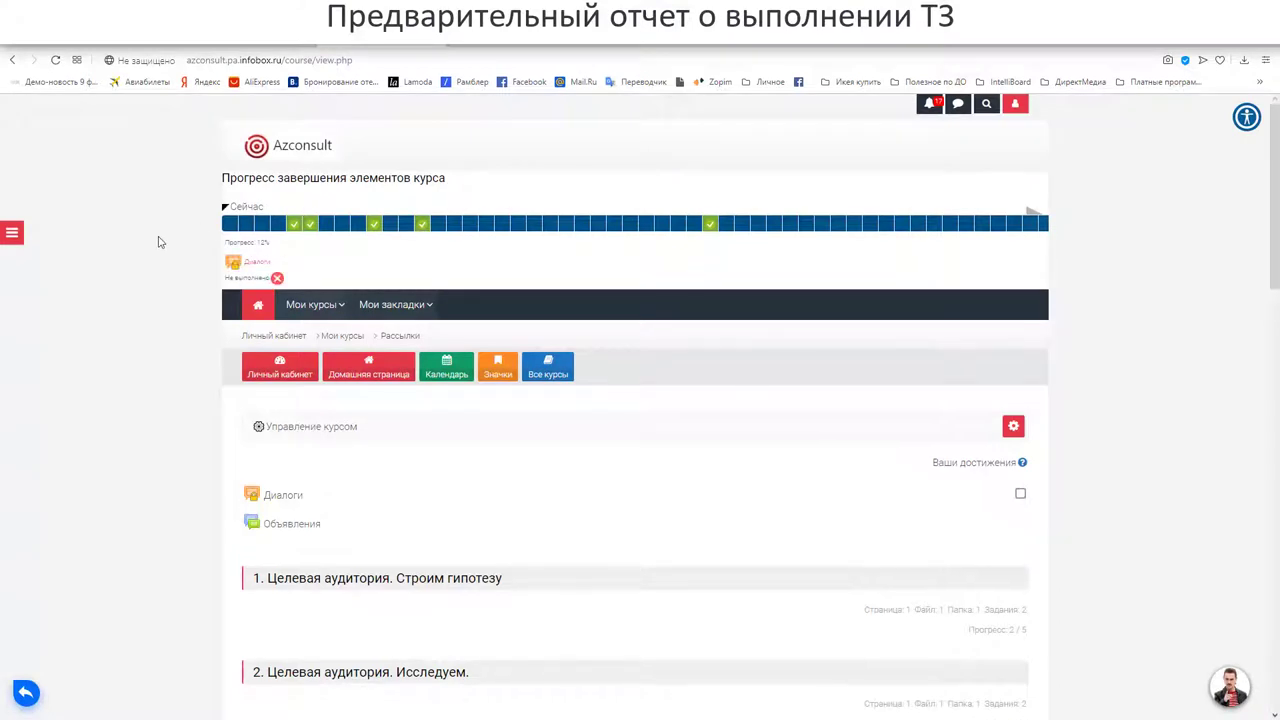
mouse_move(395, 306)
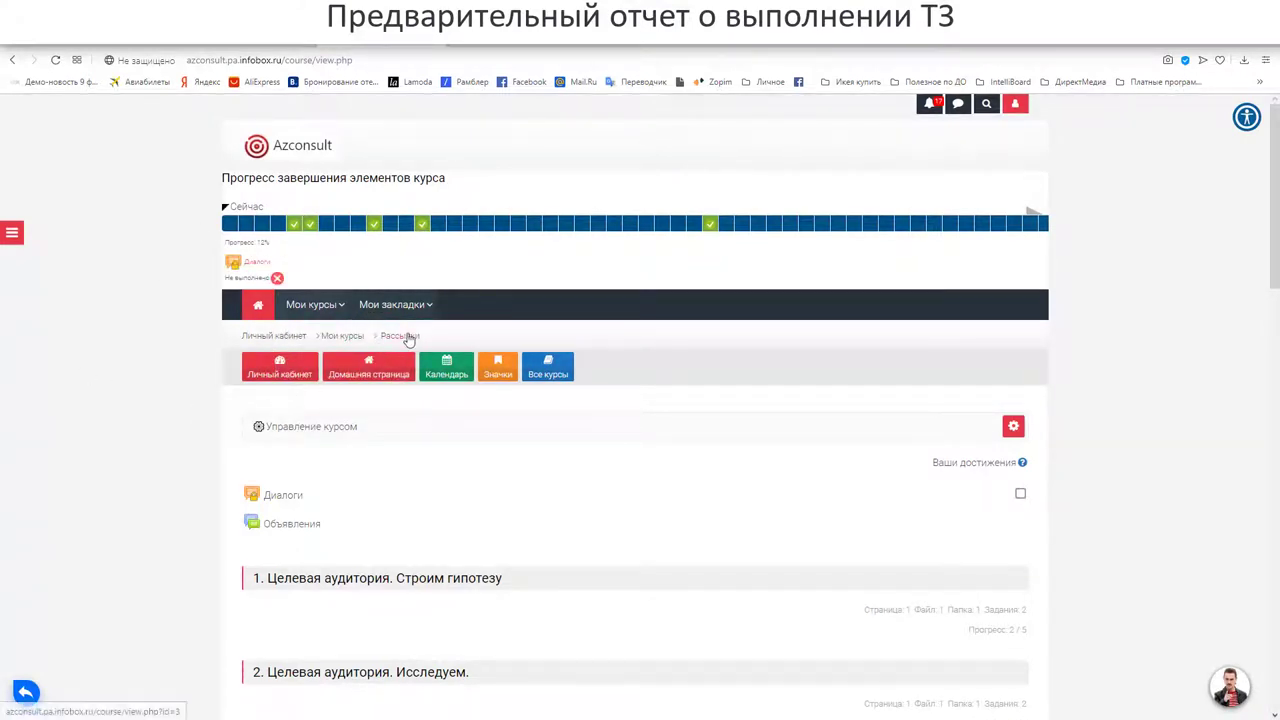
scroll(152, 335, "down", 1)
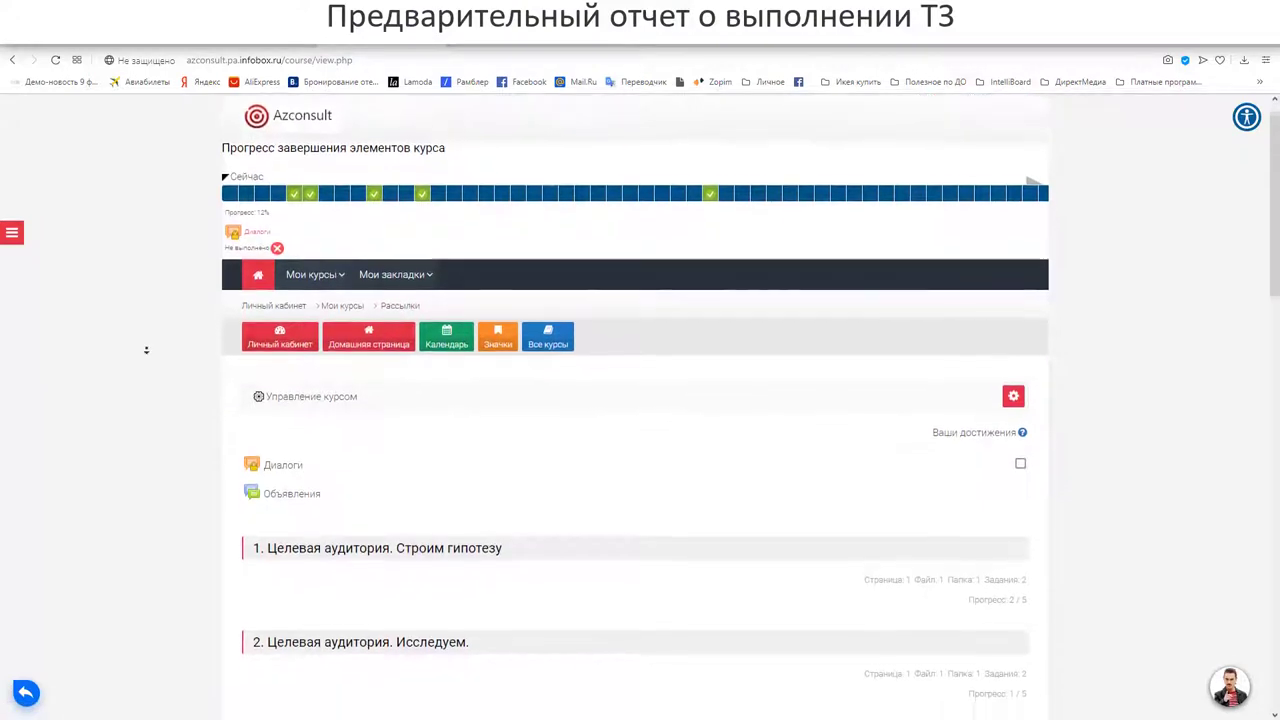
scroll(152, 287, "up", 1)
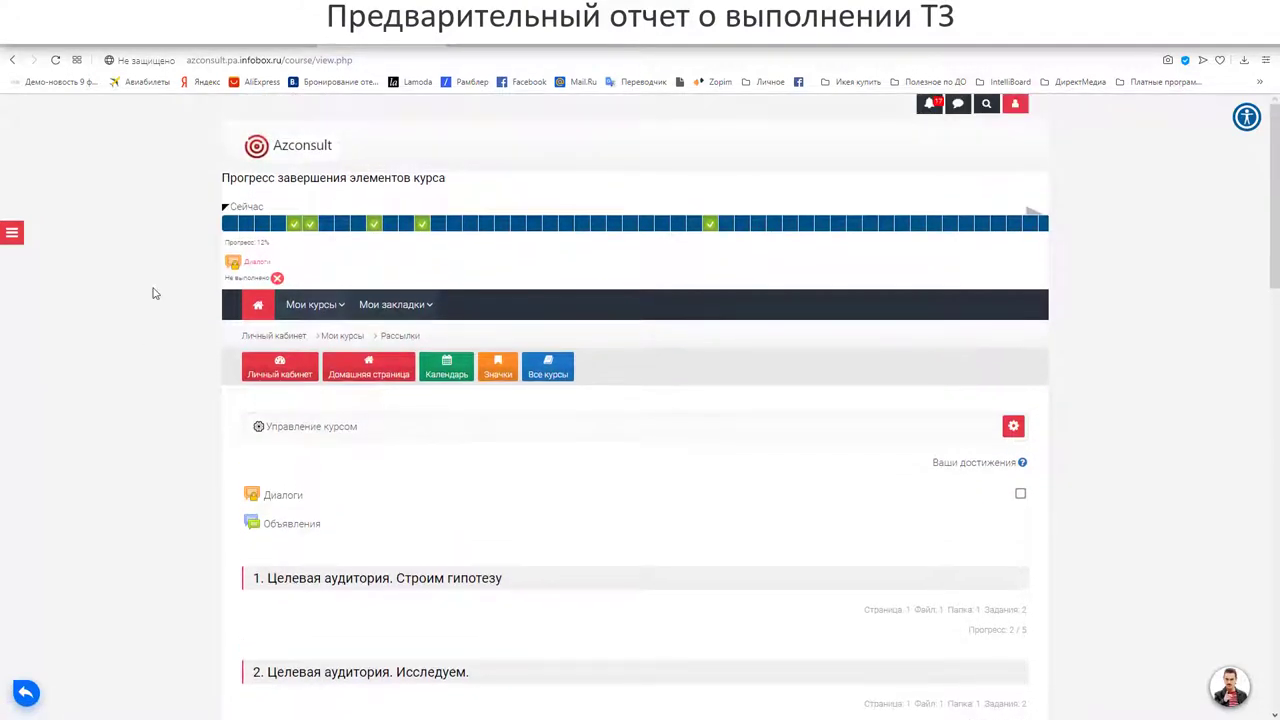
Open the student's personal dashboard and review the recently visited courses and the course overview.
left_click(1015, 105)
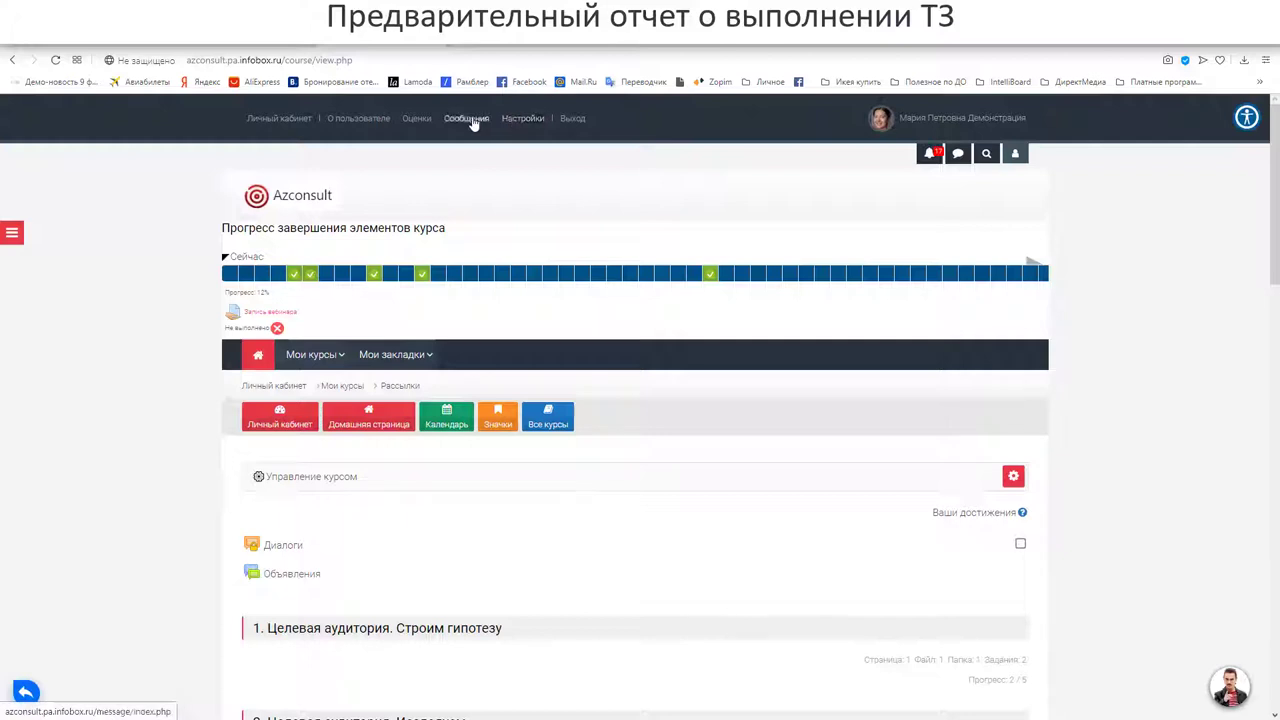
left_click(279, 118)
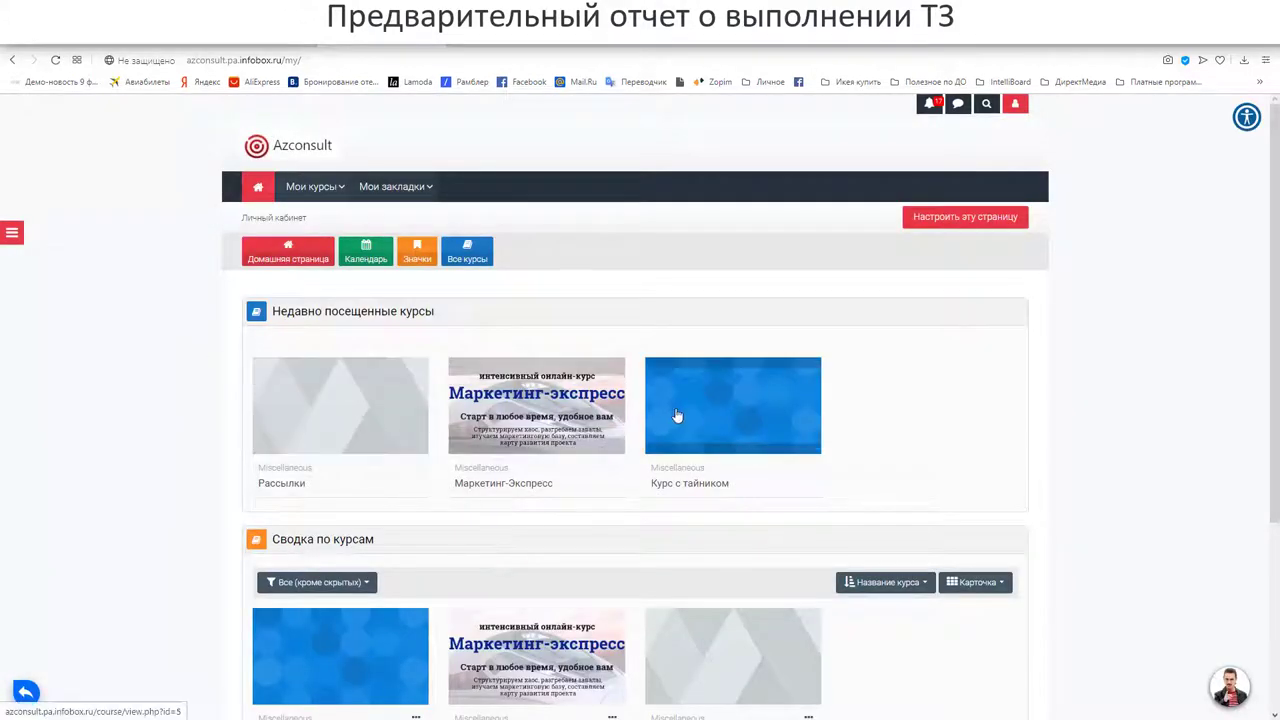
scroll(546, 403, "down", 4)
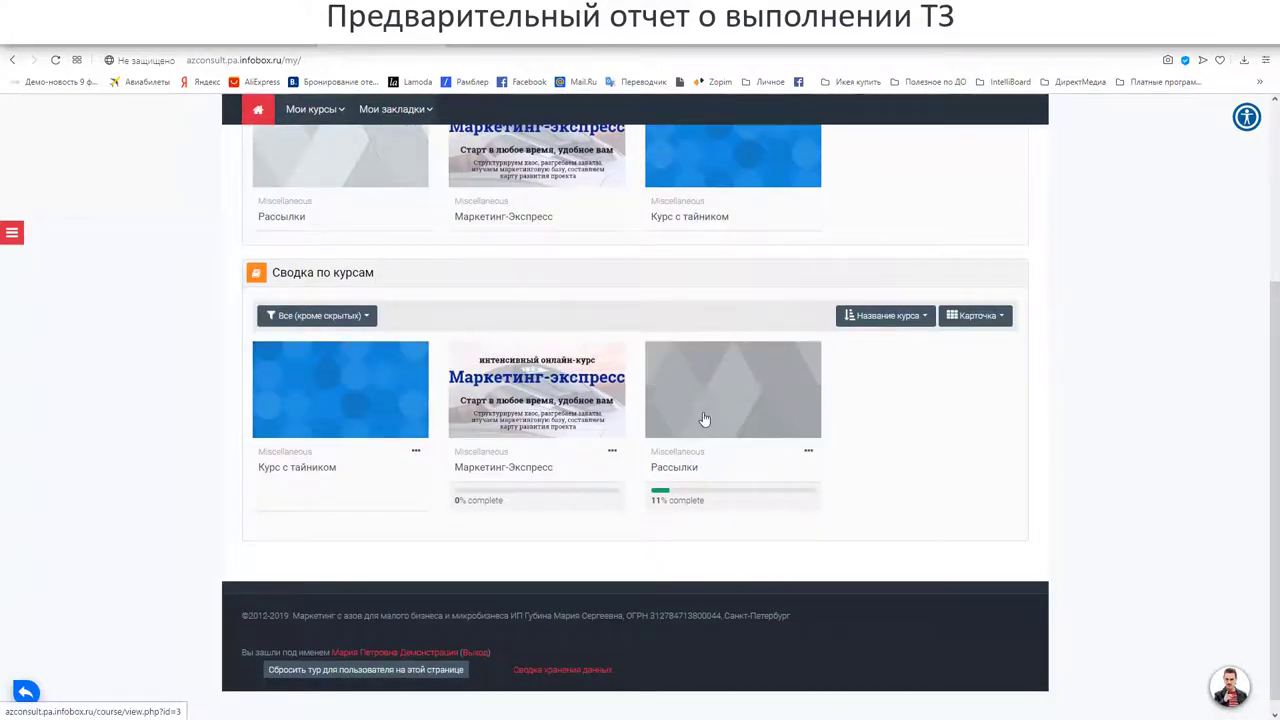
scroll(704, 419, "up", 5)
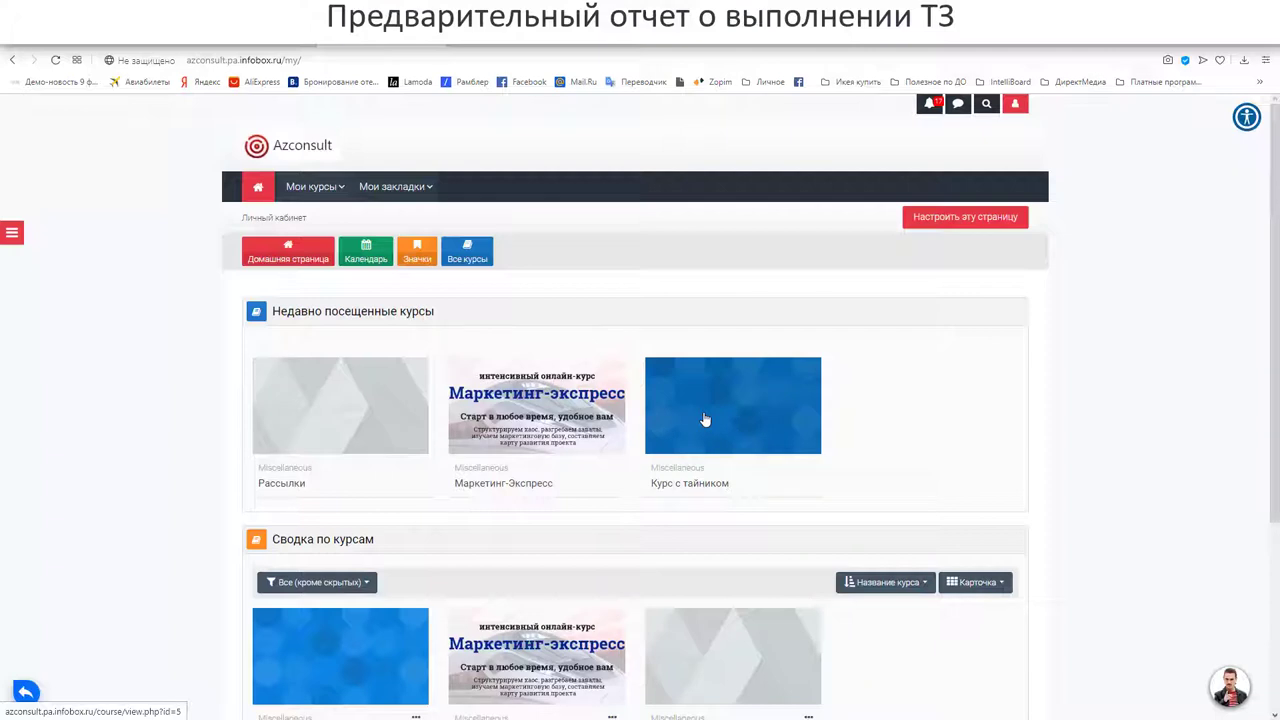
Return to the Рассылки course and examine its completion progress bar and the status of individual course elements.
left_click(333, 199)
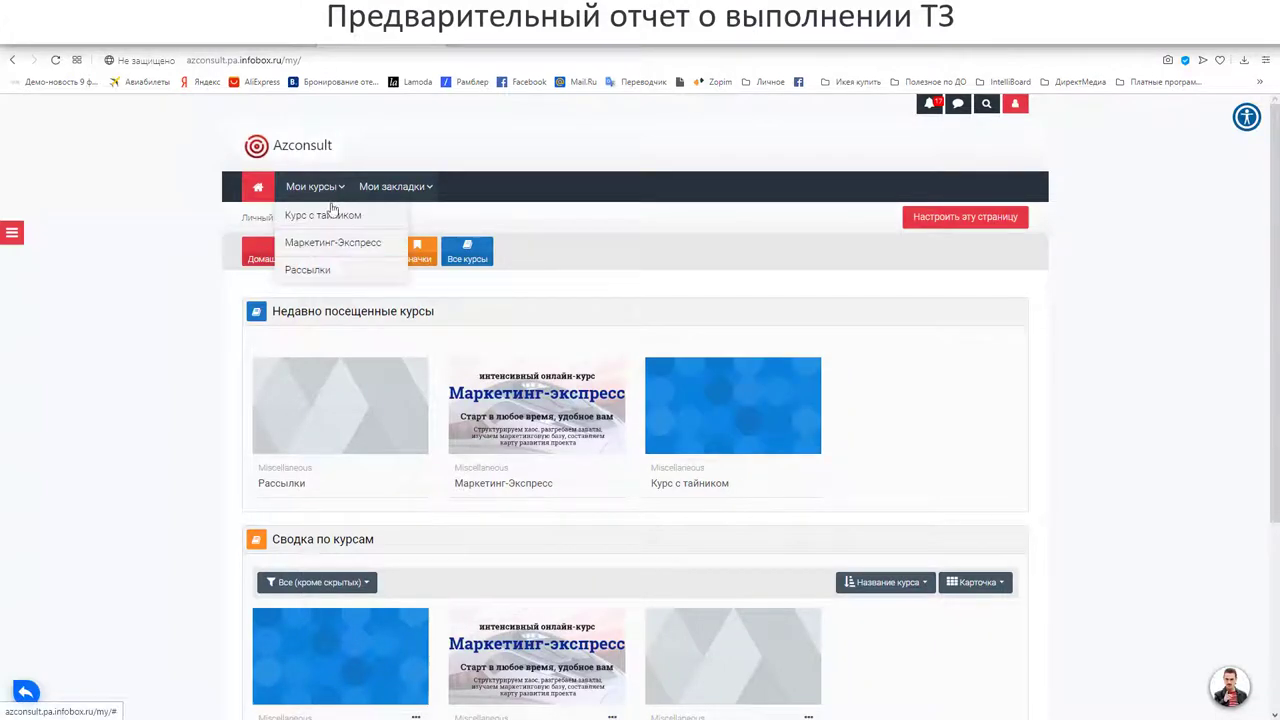
left_click(323, 272)
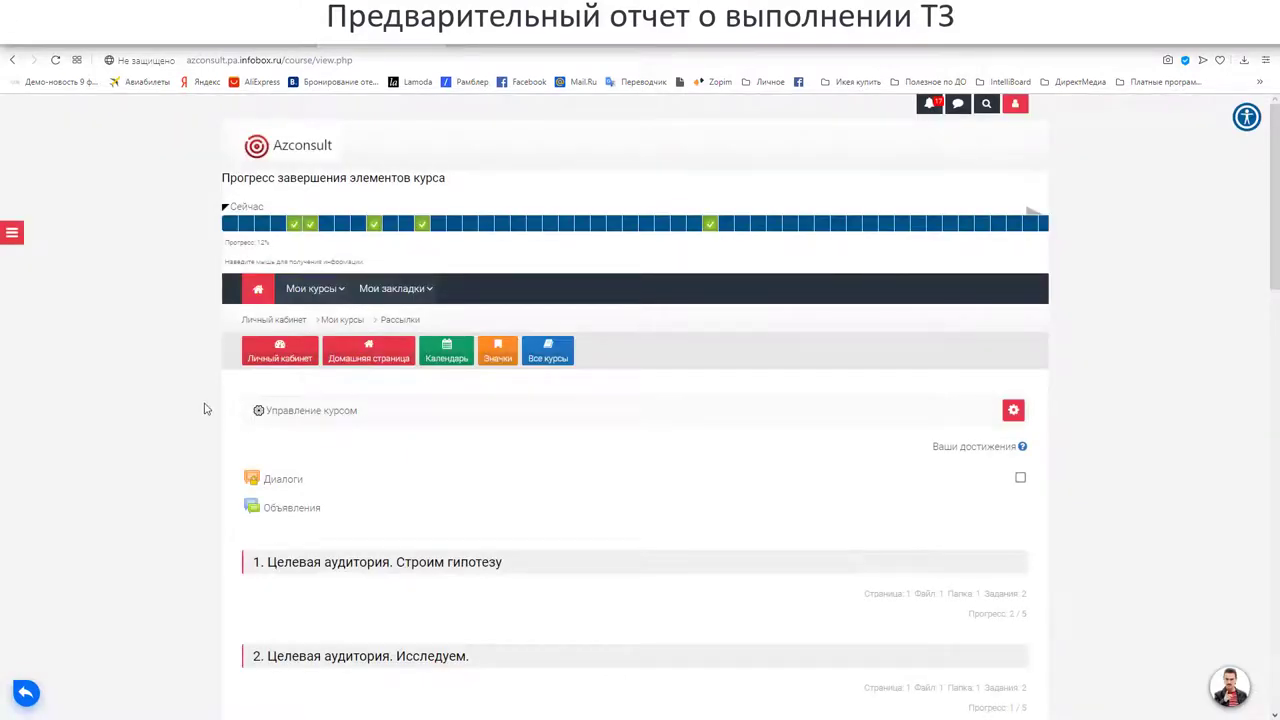
scroll(207, 409, "down", 1)
scroll(204, 409, "up", 1)
mouse_move(722, 229)
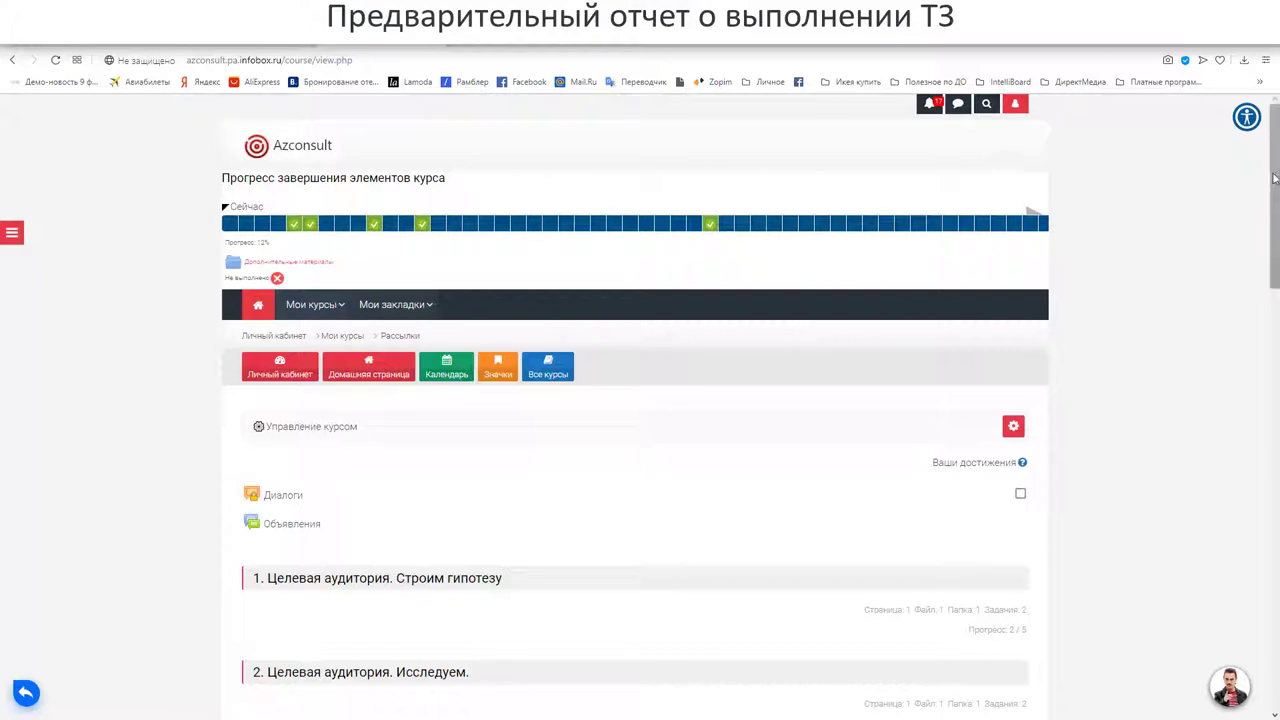
scroll(1250, 313, "down", 5)
scroll(1250, 313, "up", 5)
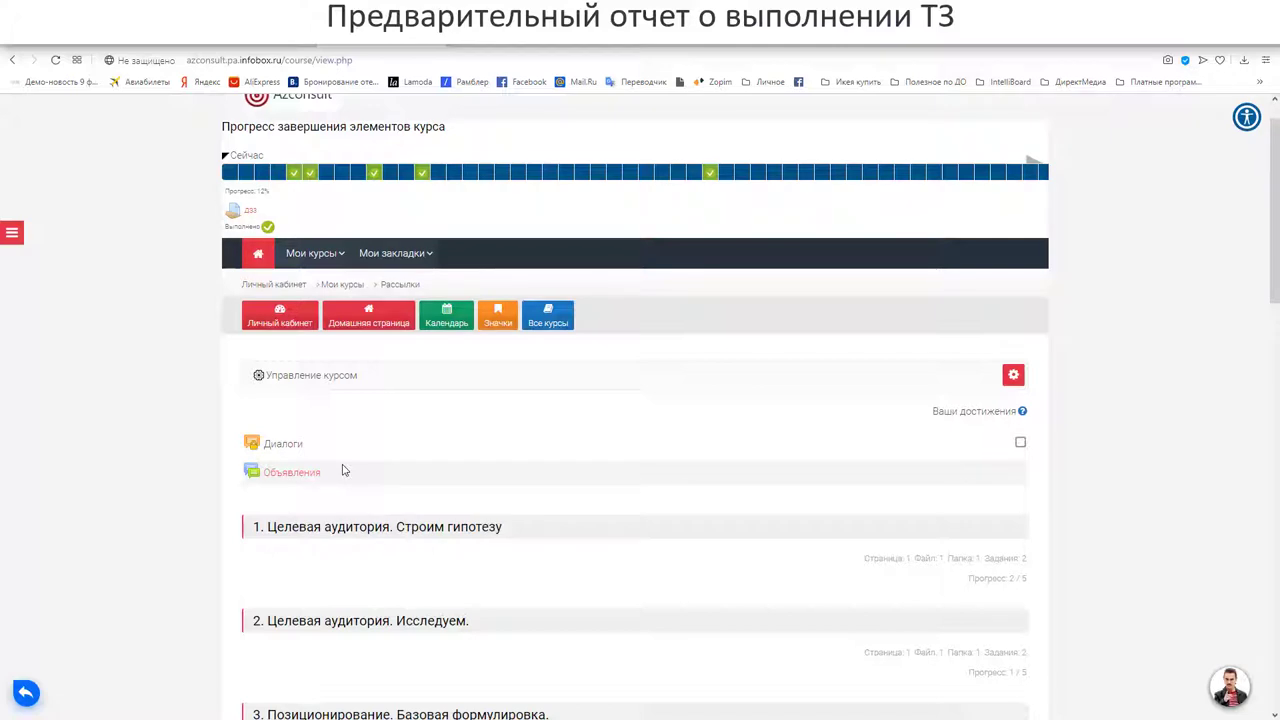
mouse_move(486, 180)
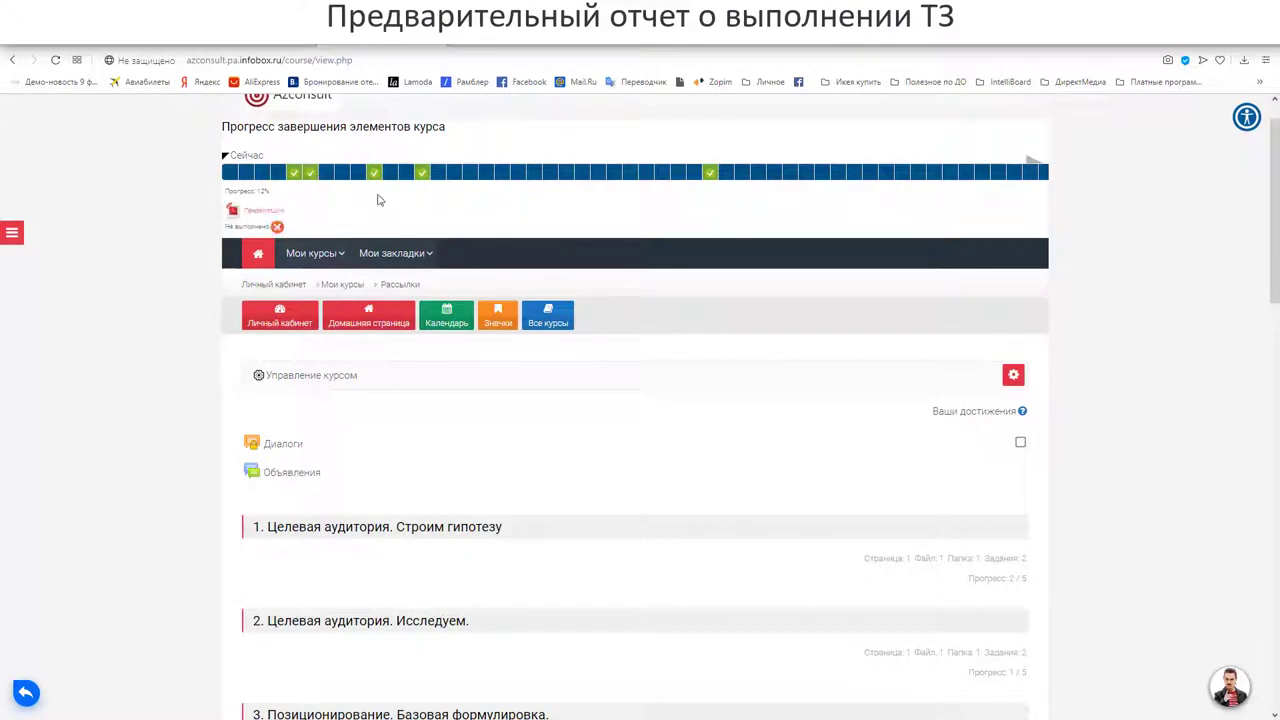
Show the Навигация block with the course tree, look through it, and hide the block again.
left_click(12, 236)
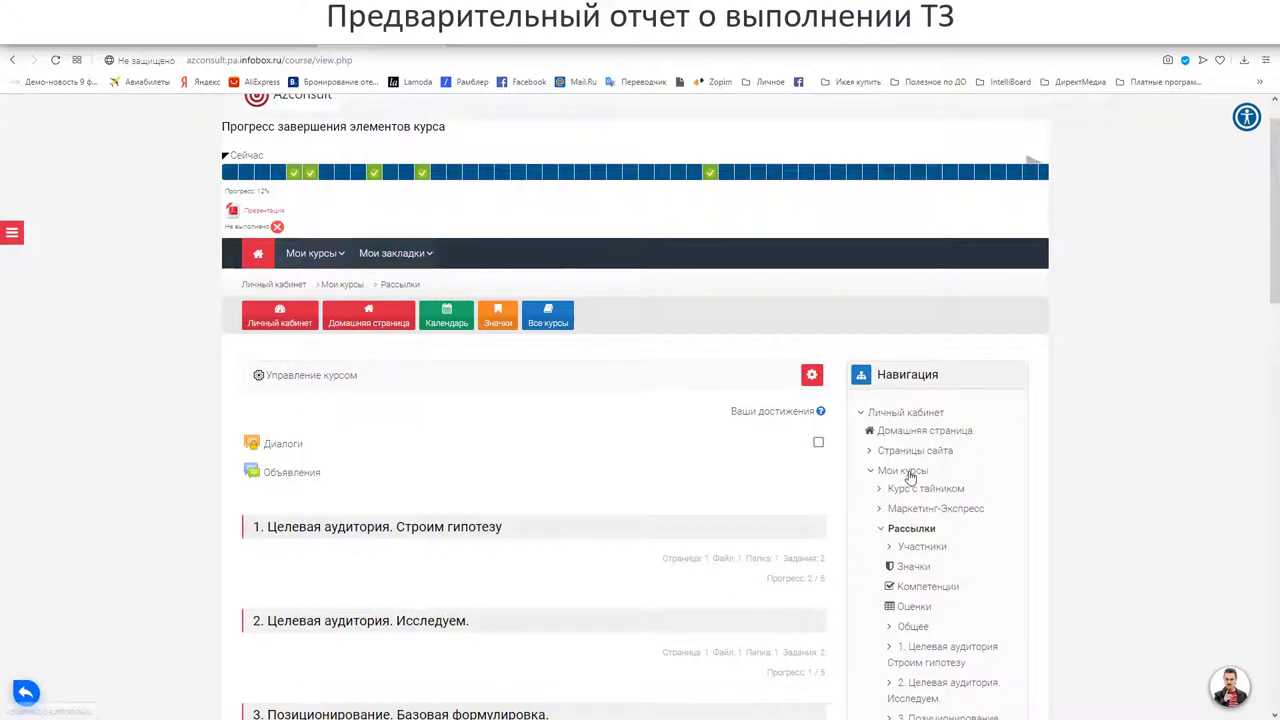
scroll(920, 480, "down", 1)
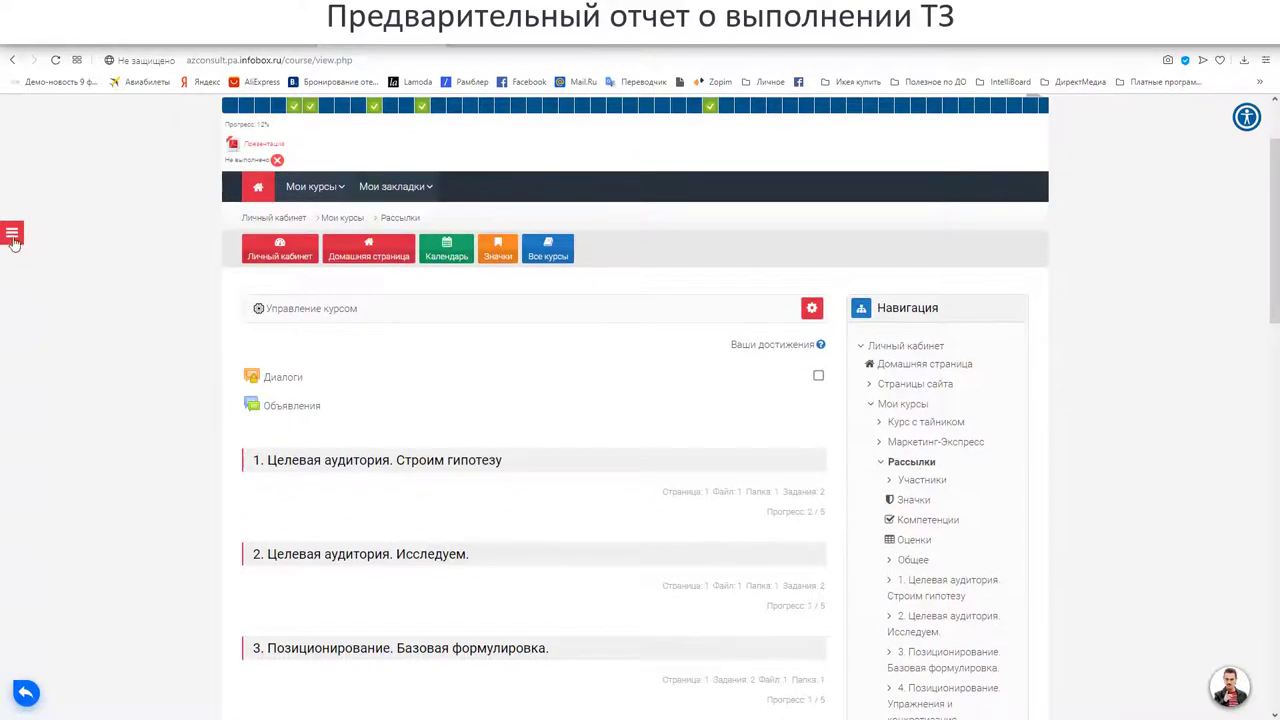
left_click(11, 236)
left_click(11, 236)
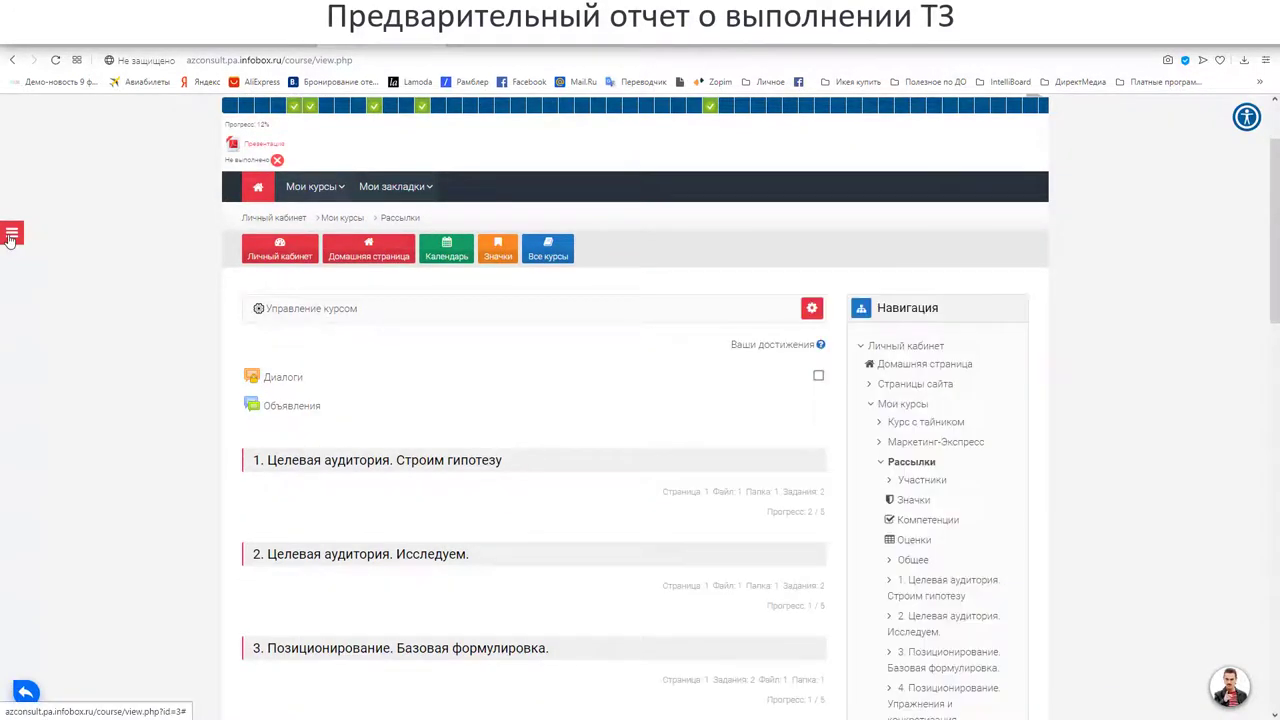
scroll(880, 450, "down", 2)
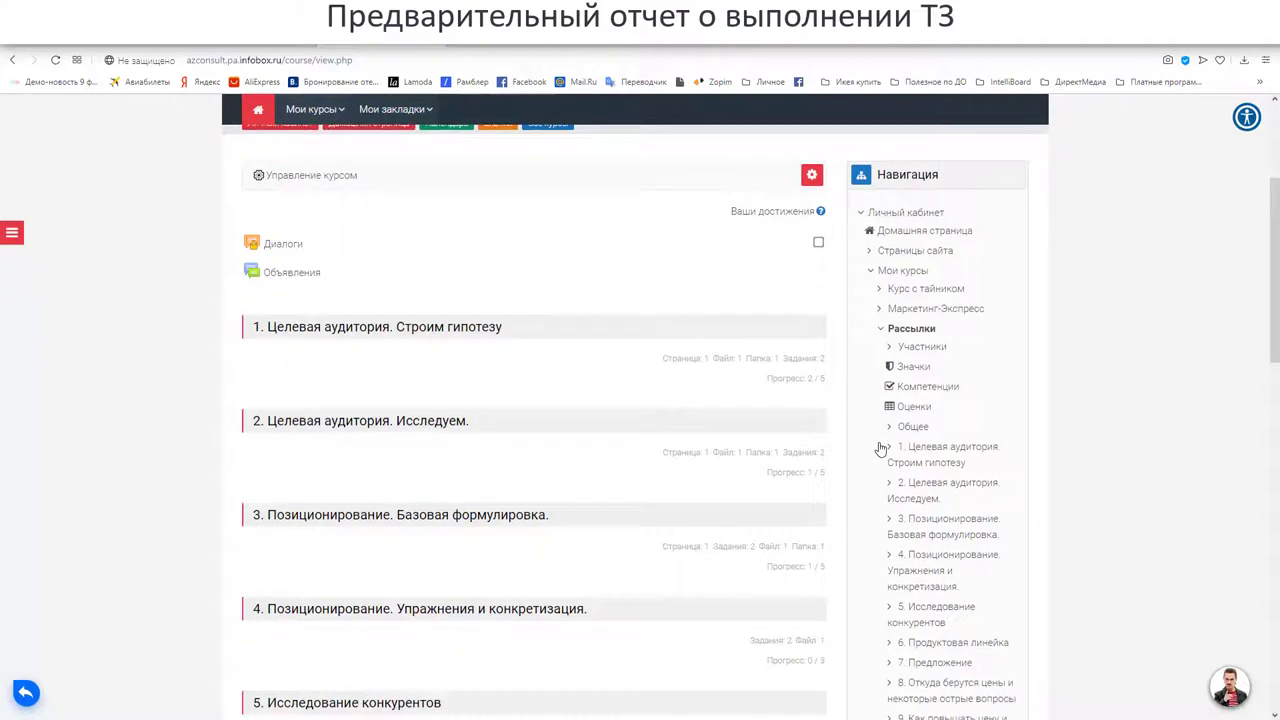
left_click(11, 236)
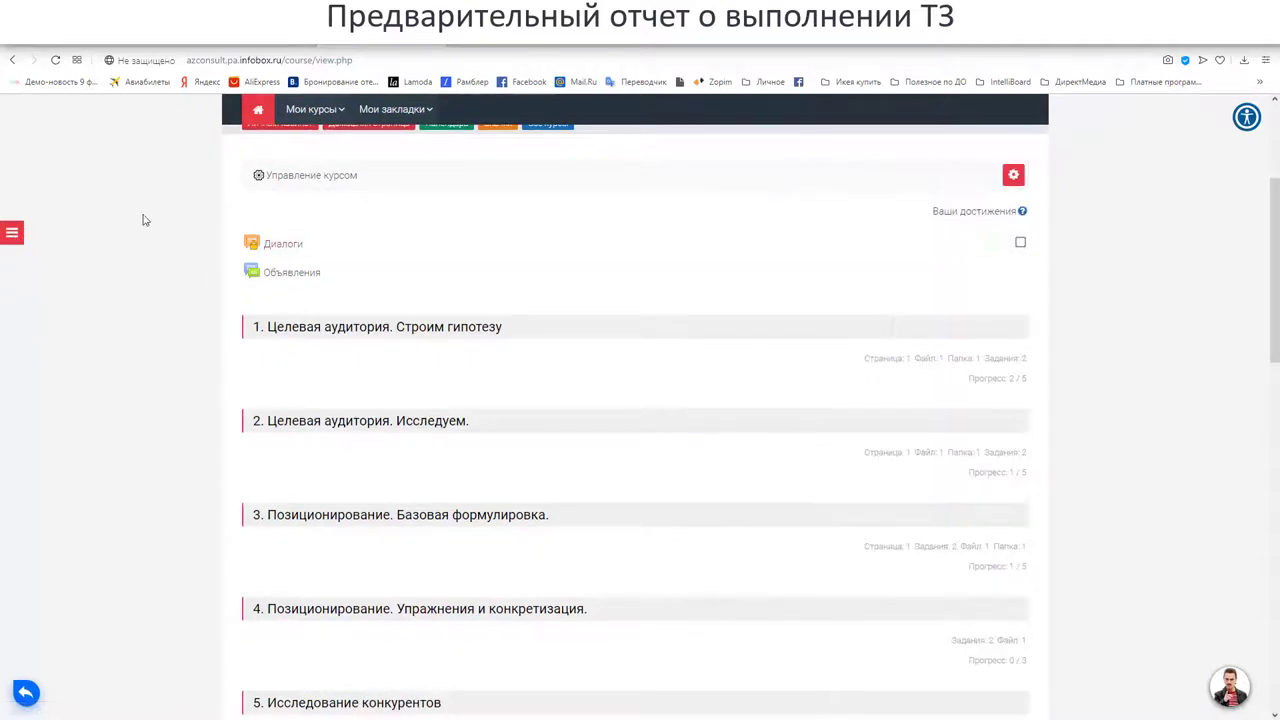
left_click(11, 236)
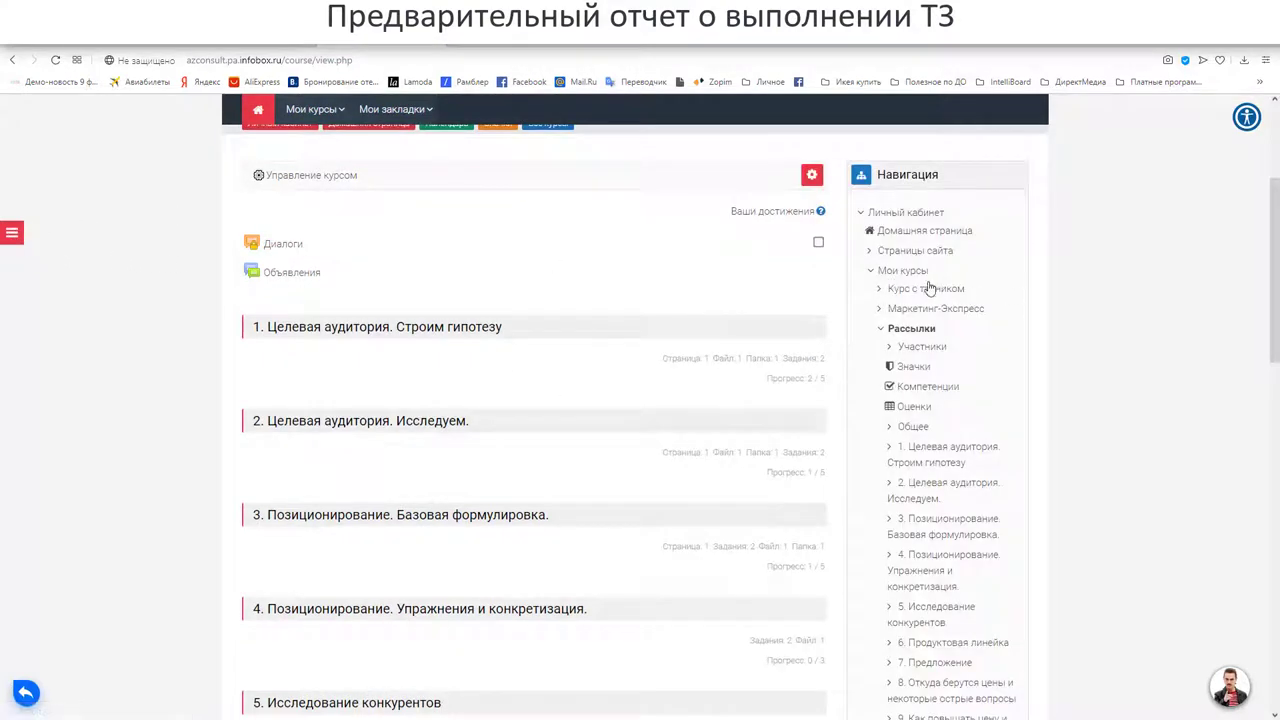
left_click(11, 236)
scroll(125, 363, "up", 2)
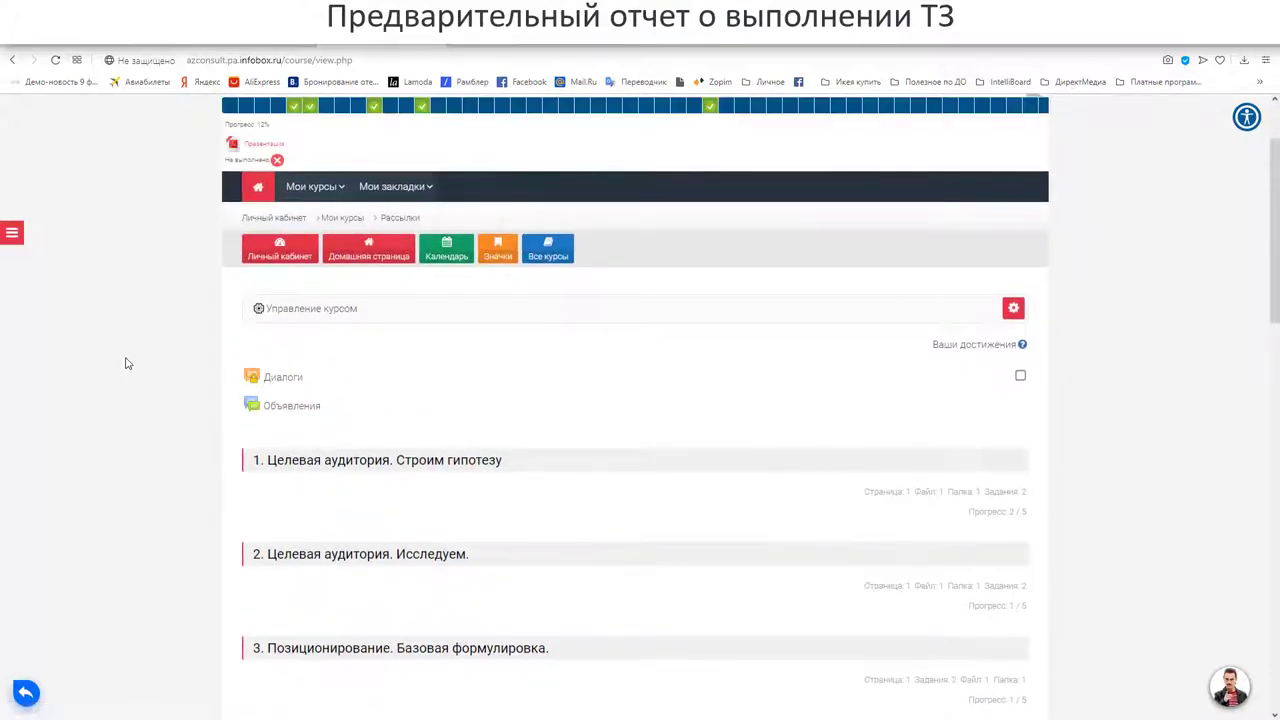
Examine the Рассылки course page, including the progress bar, numbered topic sections and the Диалоги and Объявления items.
scroll(118, 342, "up", 3)
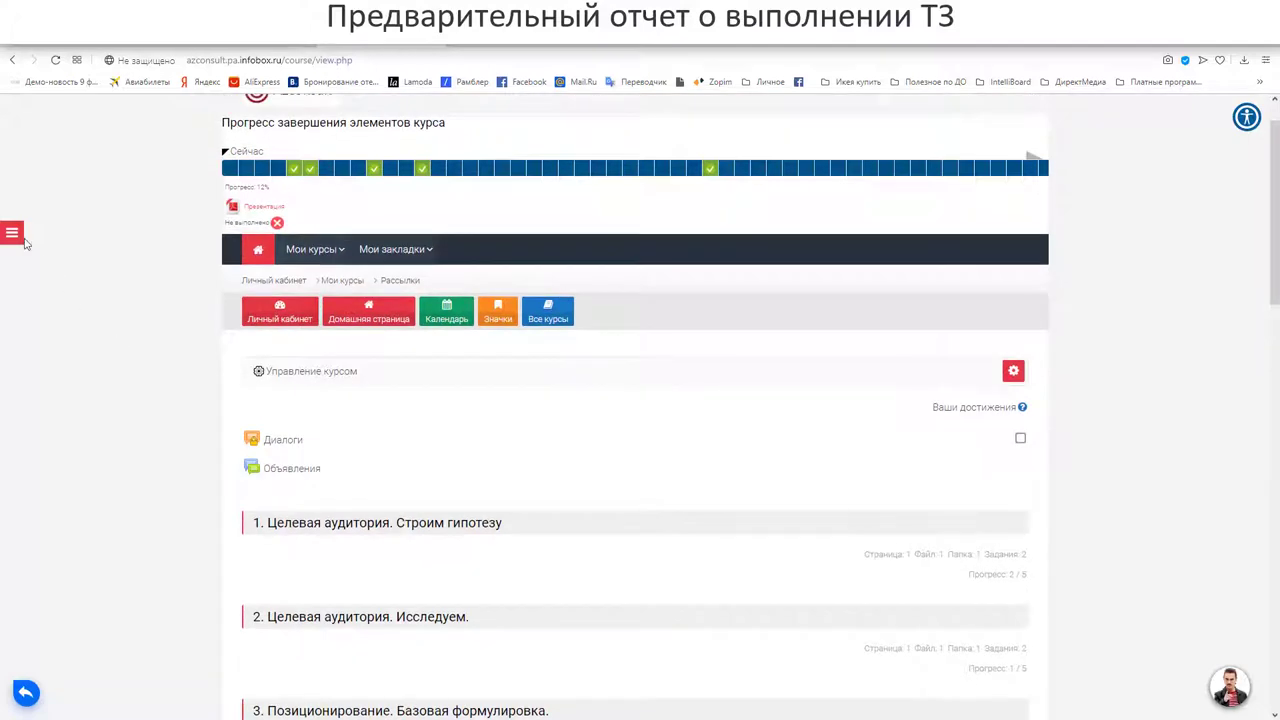
middle_click(156, 268)
scroll(156, 294, "down", 1)
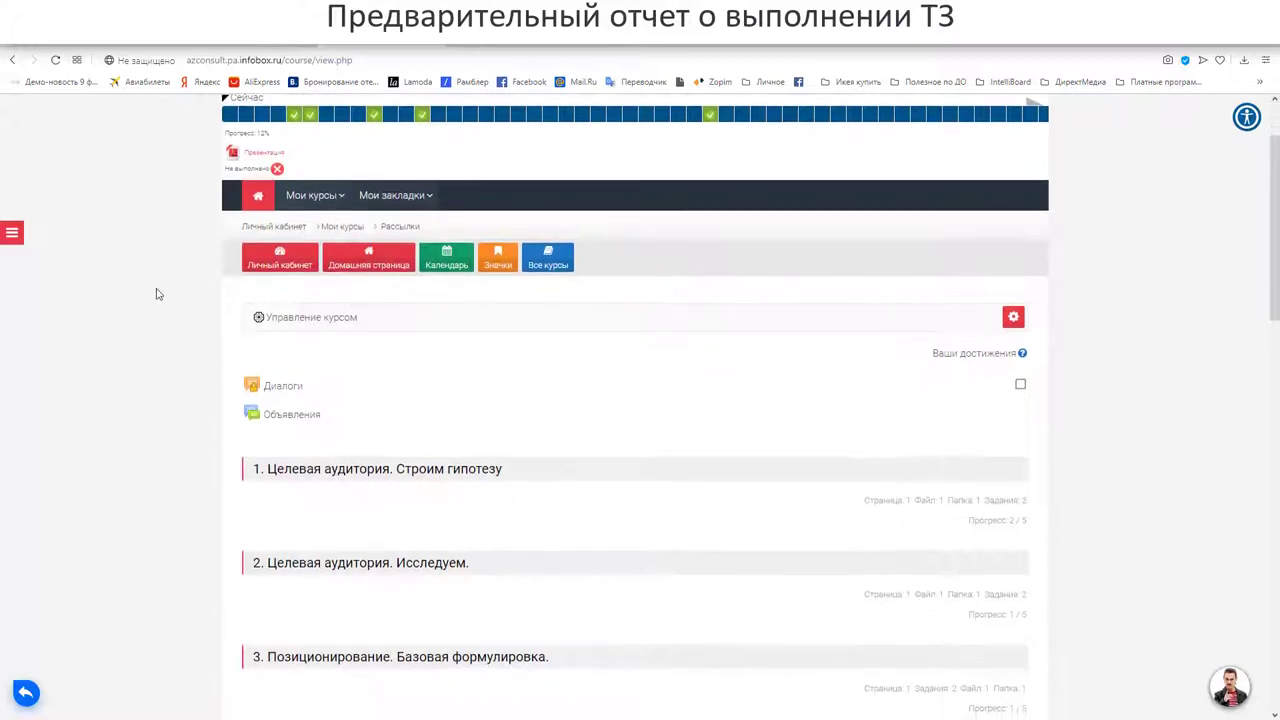
scroll(170, 280, "up", 2)
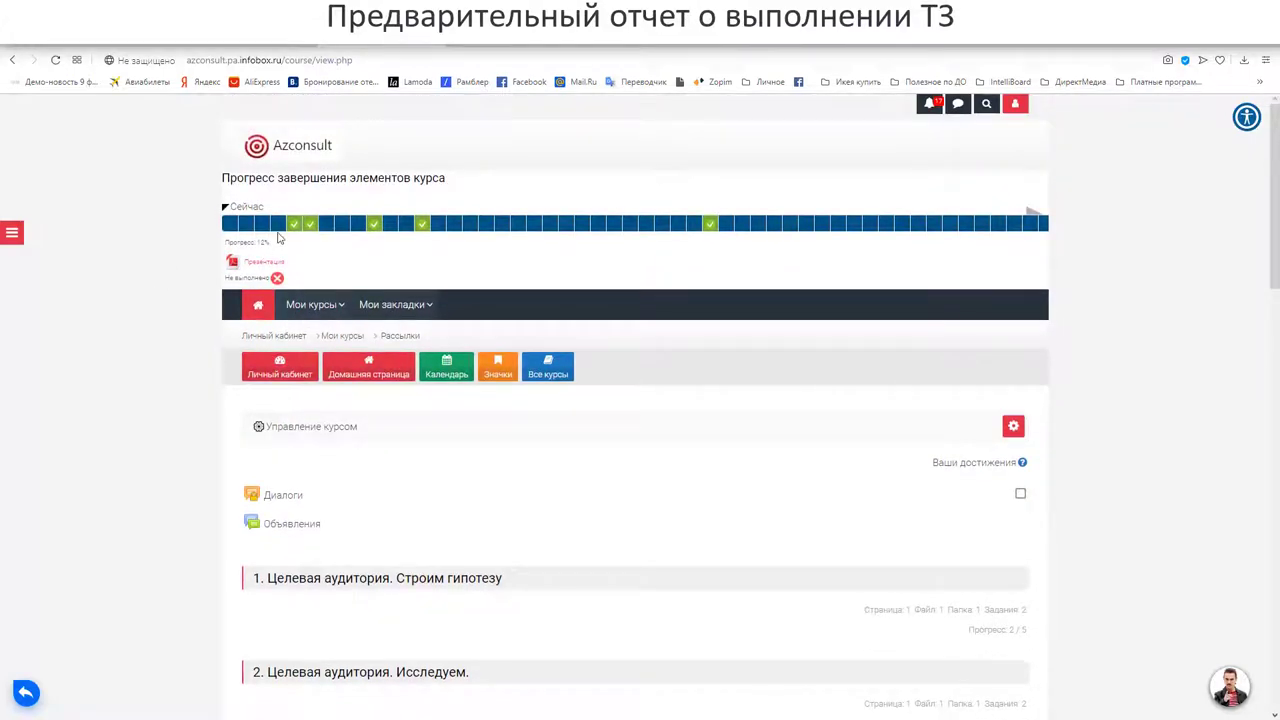
scroll(280, 240, "down", 3)
scroll(300, 231, "down", 2)
scroll(300, 231, "up", 3)
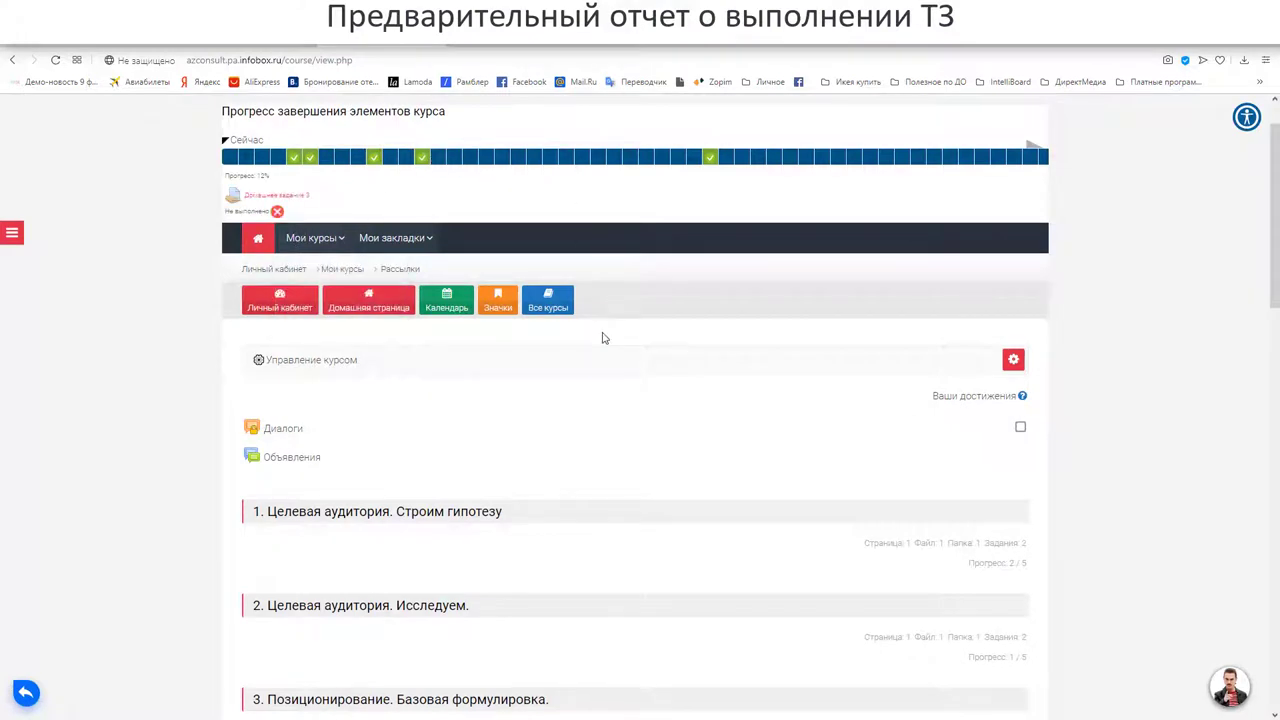
scroll(603, 338, "down", 1)
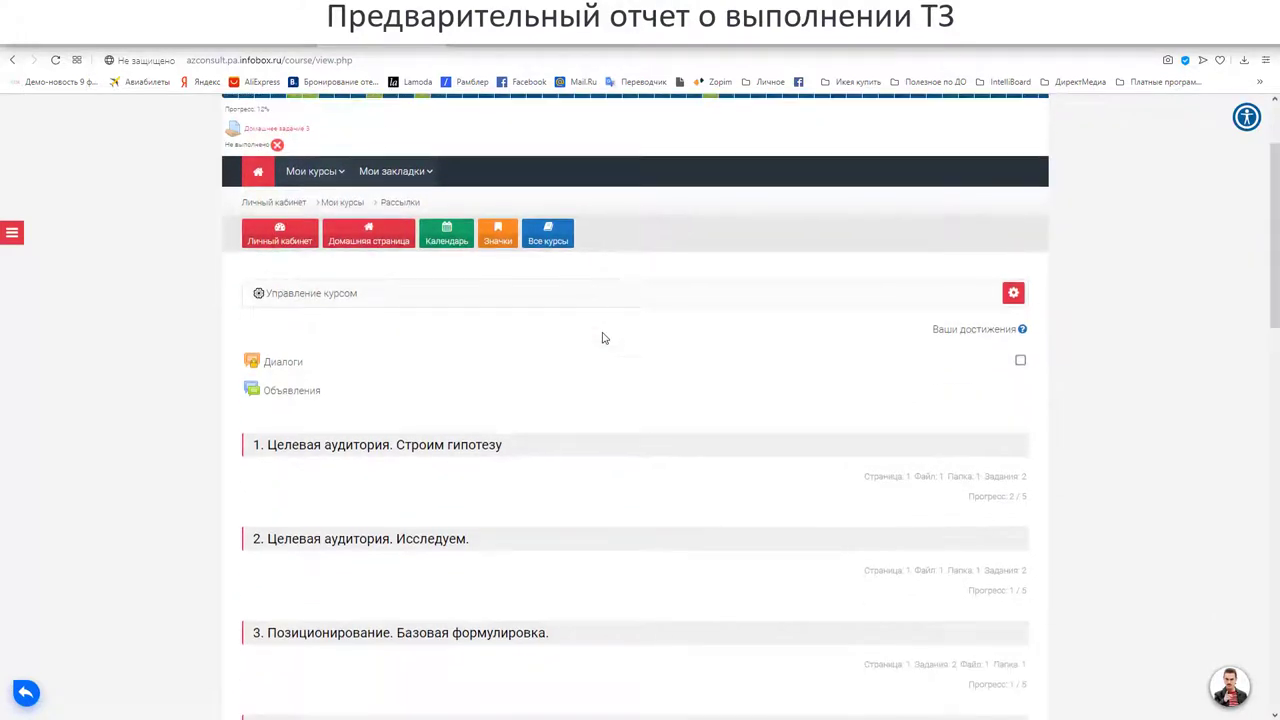
scroll(650, 330, "up", 1)
scroll(1094, 230, "down", 1)
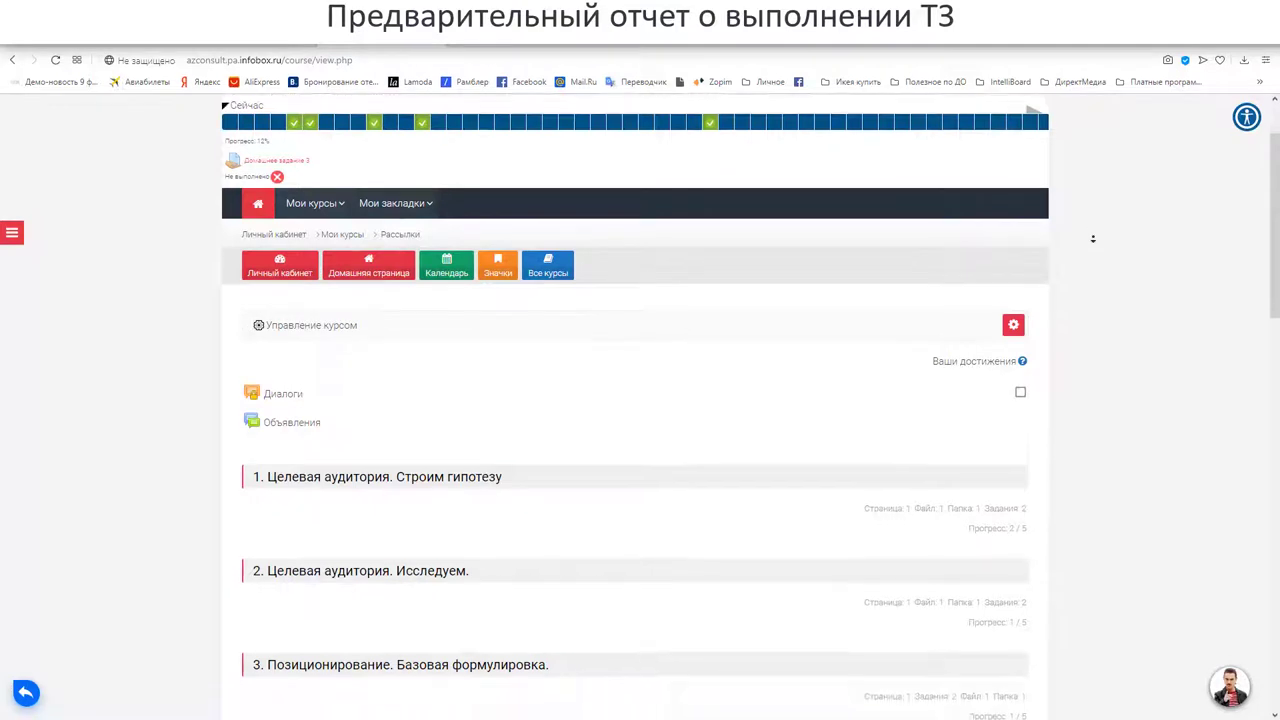
scroll(1093, 238, "down", 2)
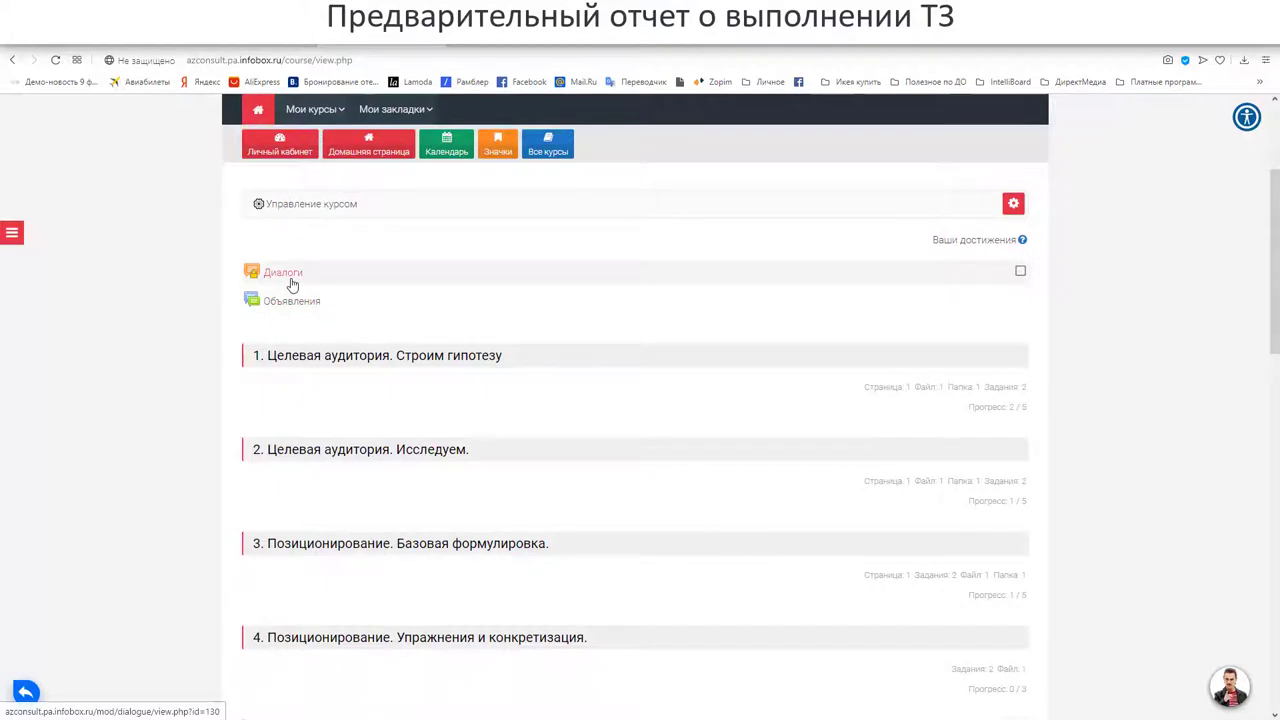
middle_click(172, 292)
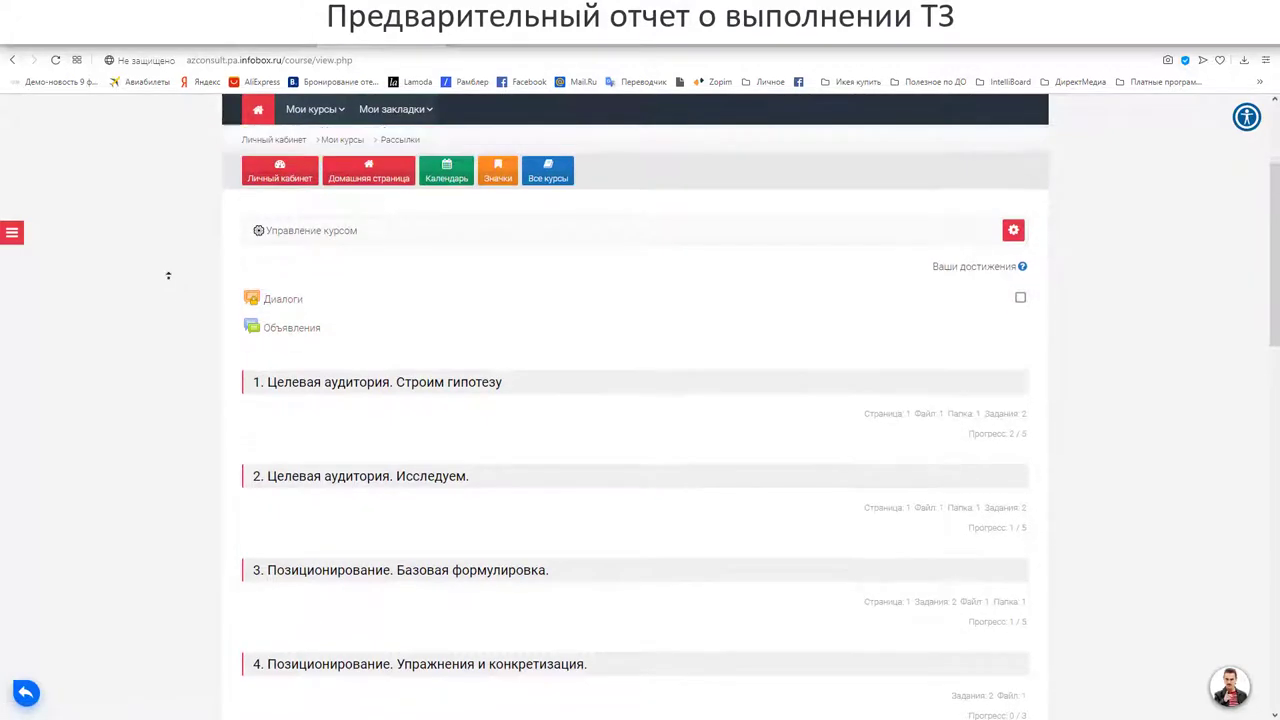
middle_click(171, 284)
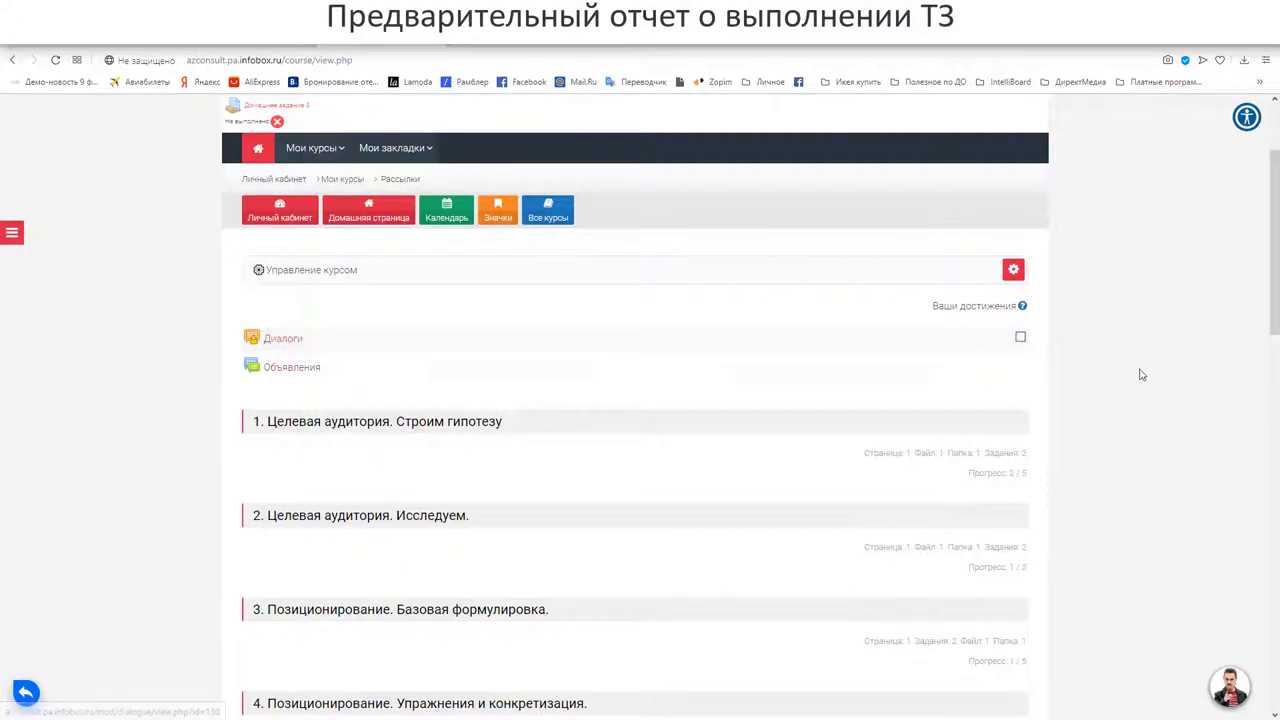
Return to the start of the course page and open the site's messaging area with its conversation groups.
scroll(1170, 370, "up", 2)
scroll(1205, 369, "down", 1)
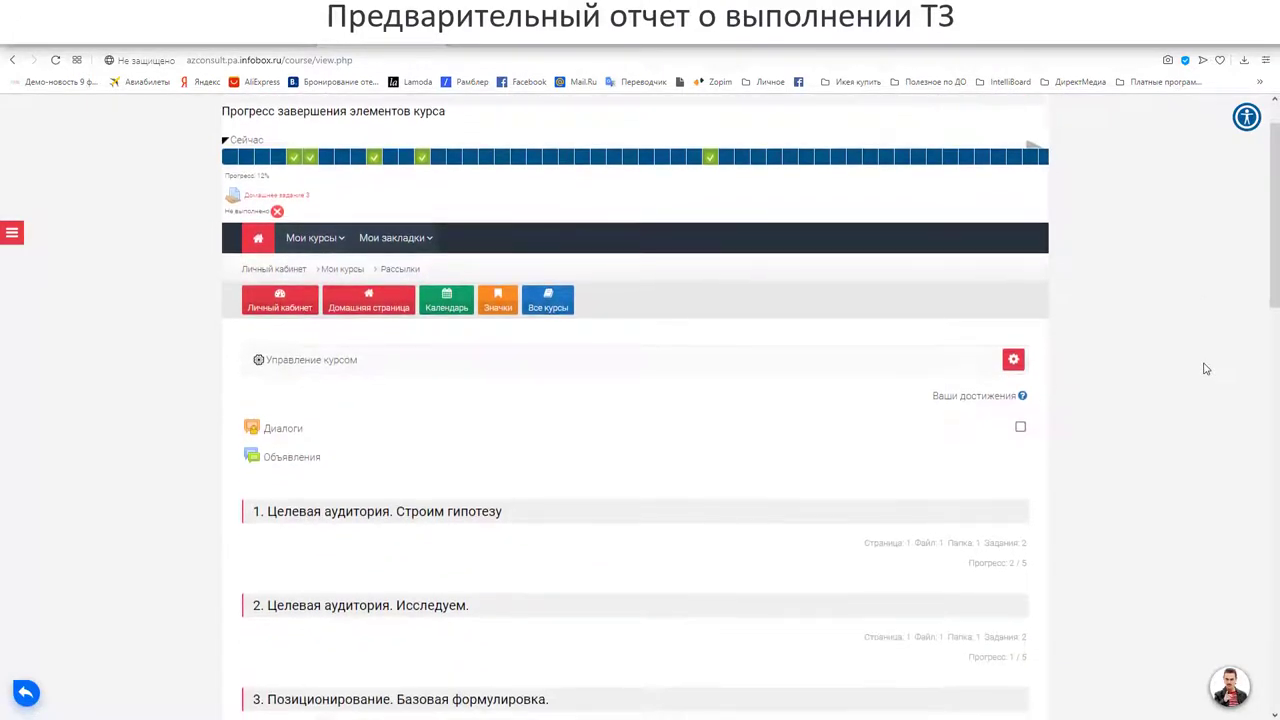
left_click_drag(1275, 250, 1275, 240)
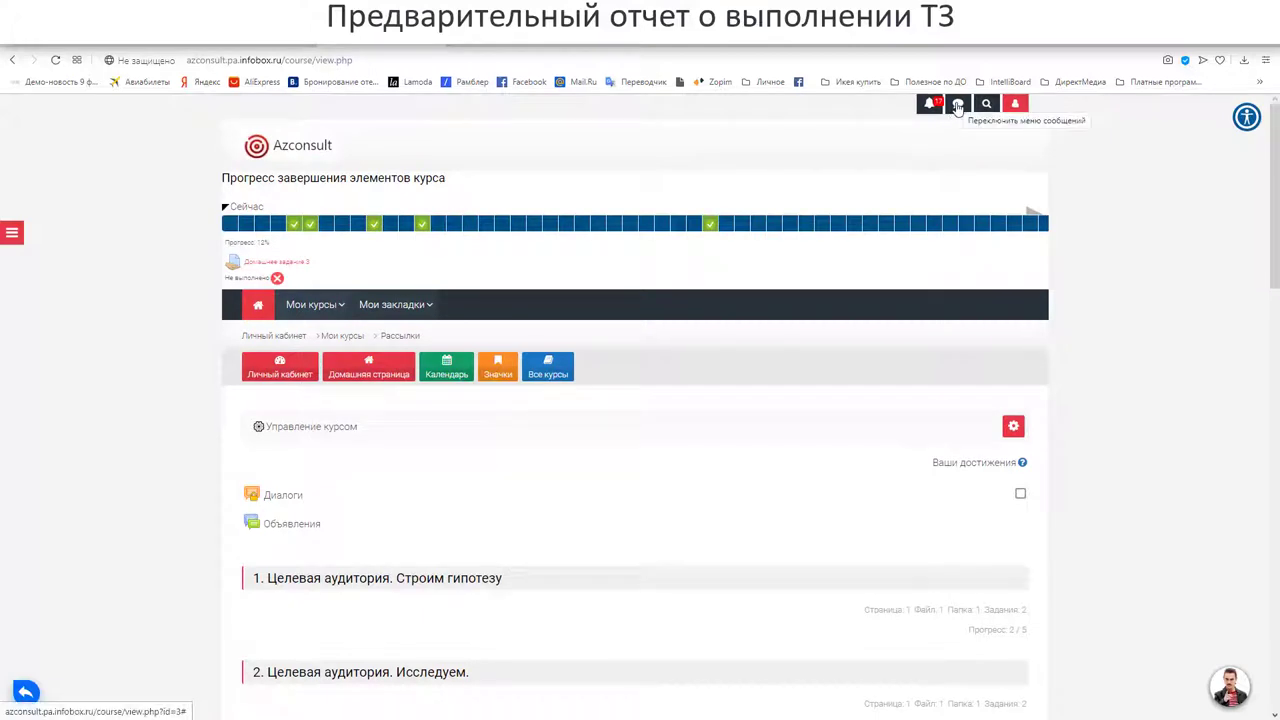
left_click(958, 105)
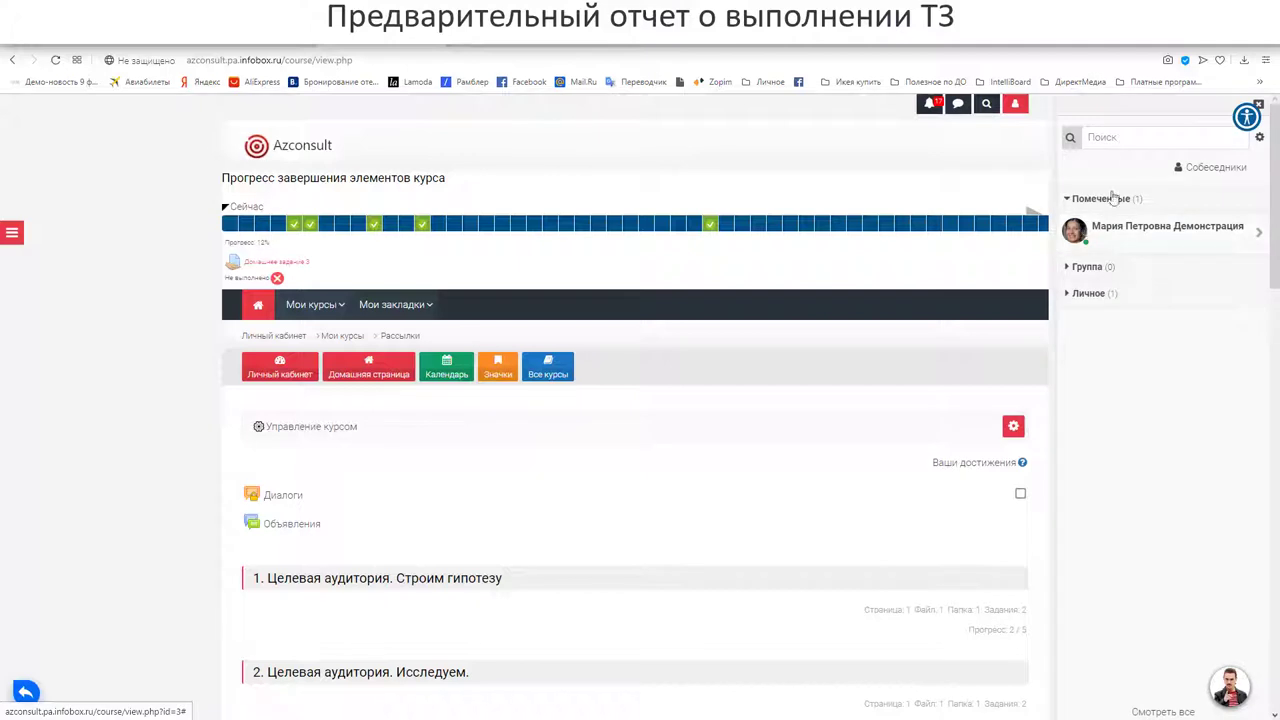
Search the messaging area for the teacher by the start of the surname and open the conversation with them.
left_click(1126, 137)
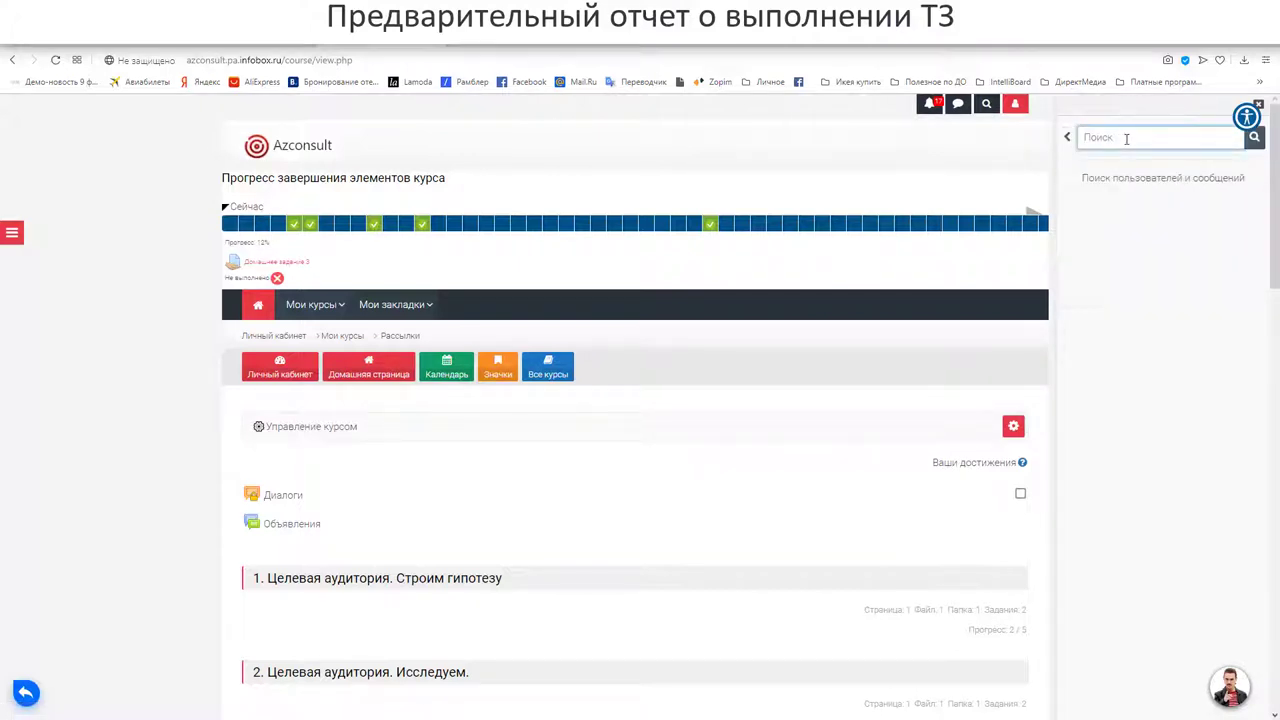
type("бе")
key("BackSpace")
type("б")
key("Return")
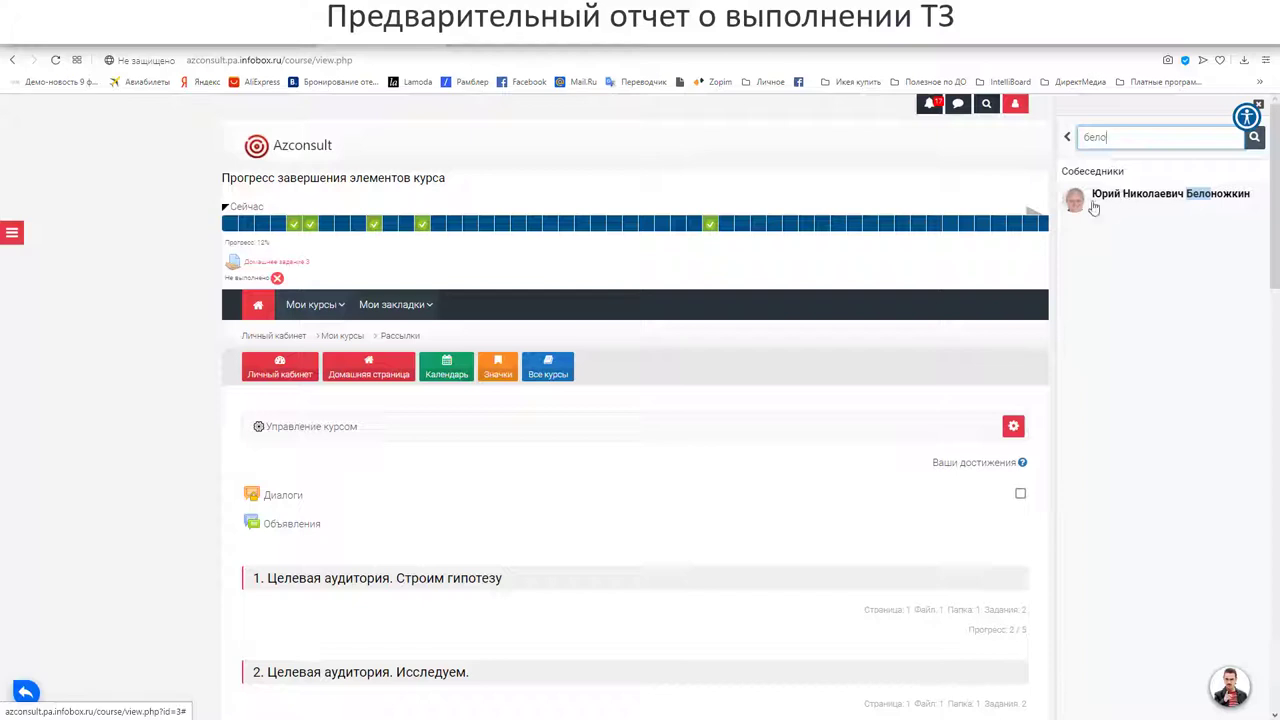
left_click(1124, 204)
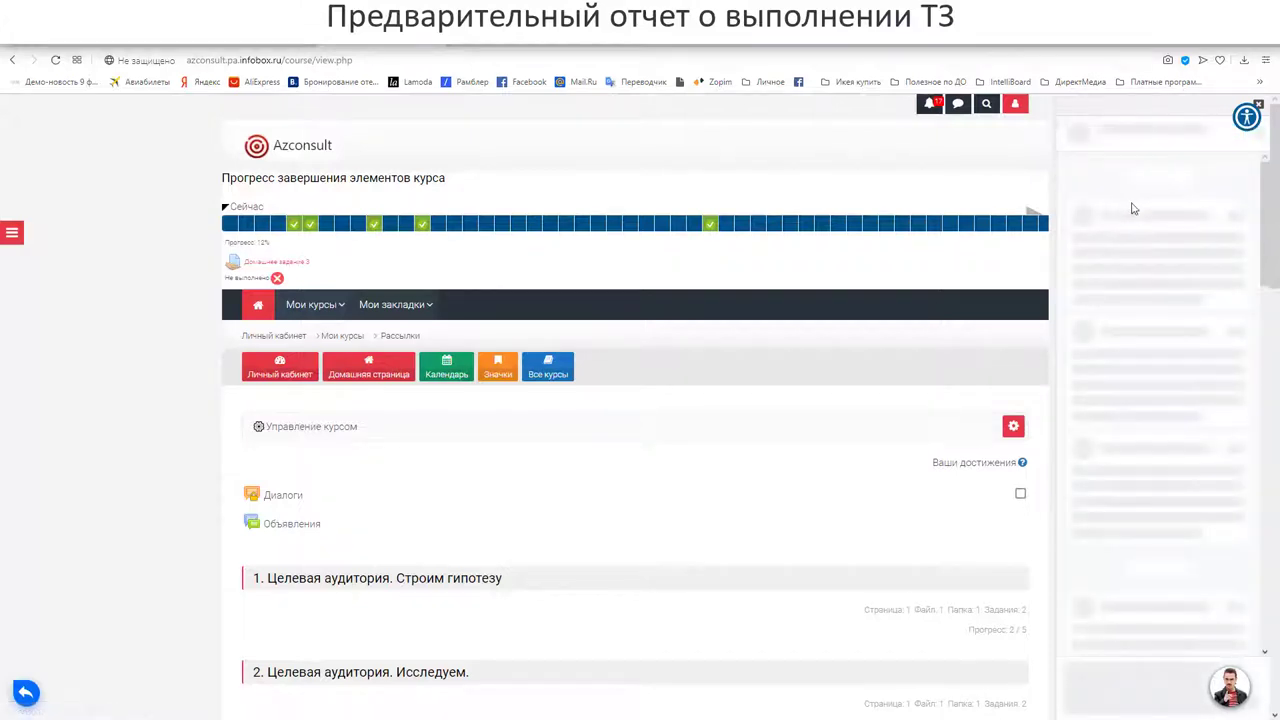
left_click(1118, 202)
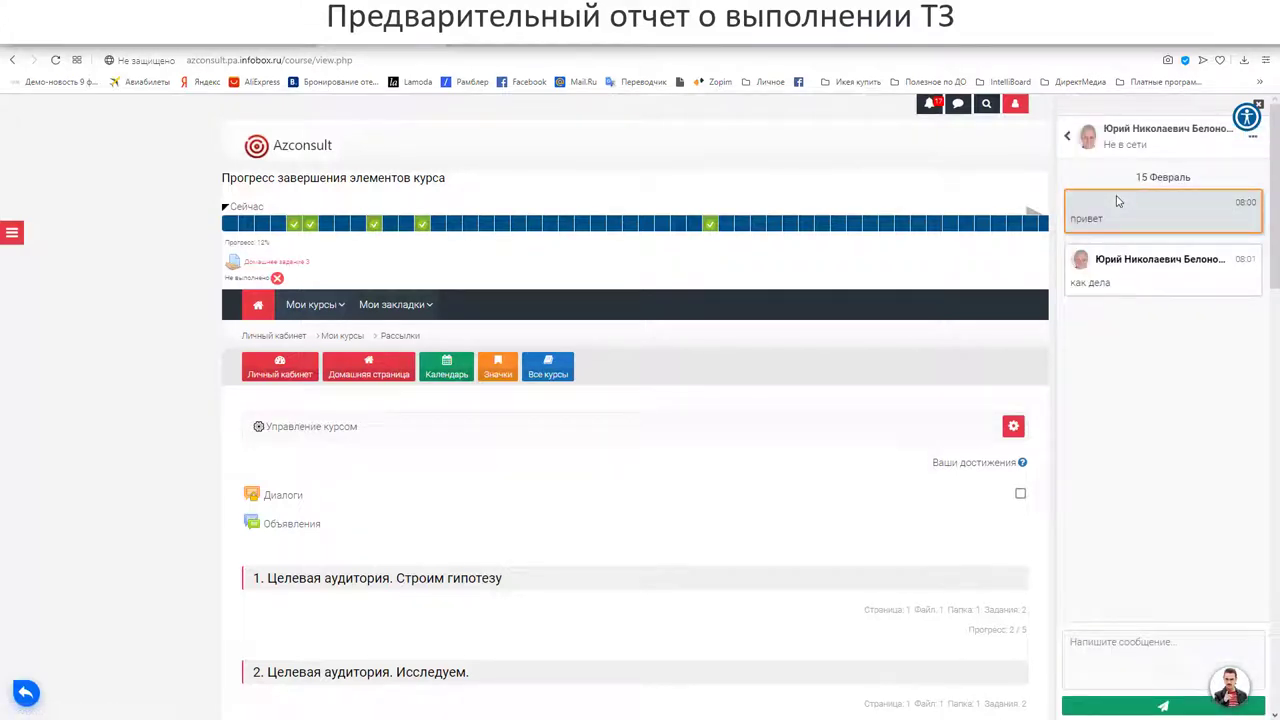
Select the message "как дела" in the conversation and close the messaging area.
left_click(1098, 282)
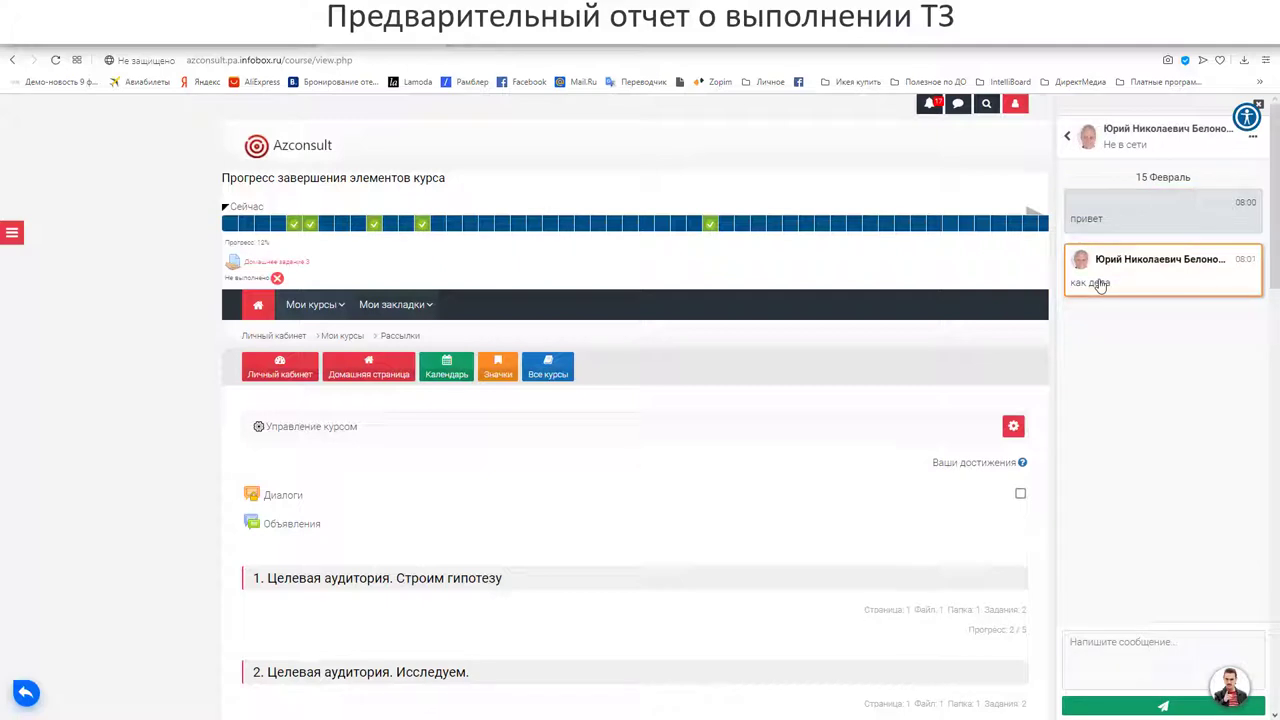
left_click(1099, 285)
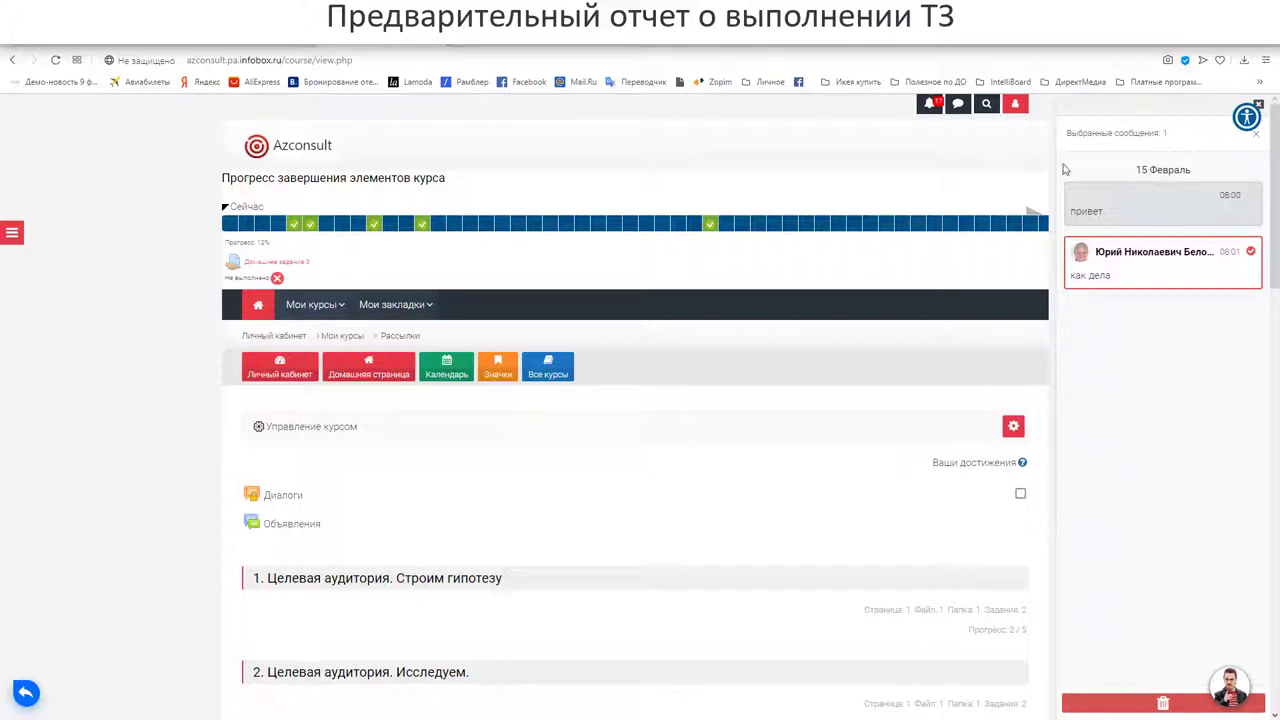
left_click(958, 104)
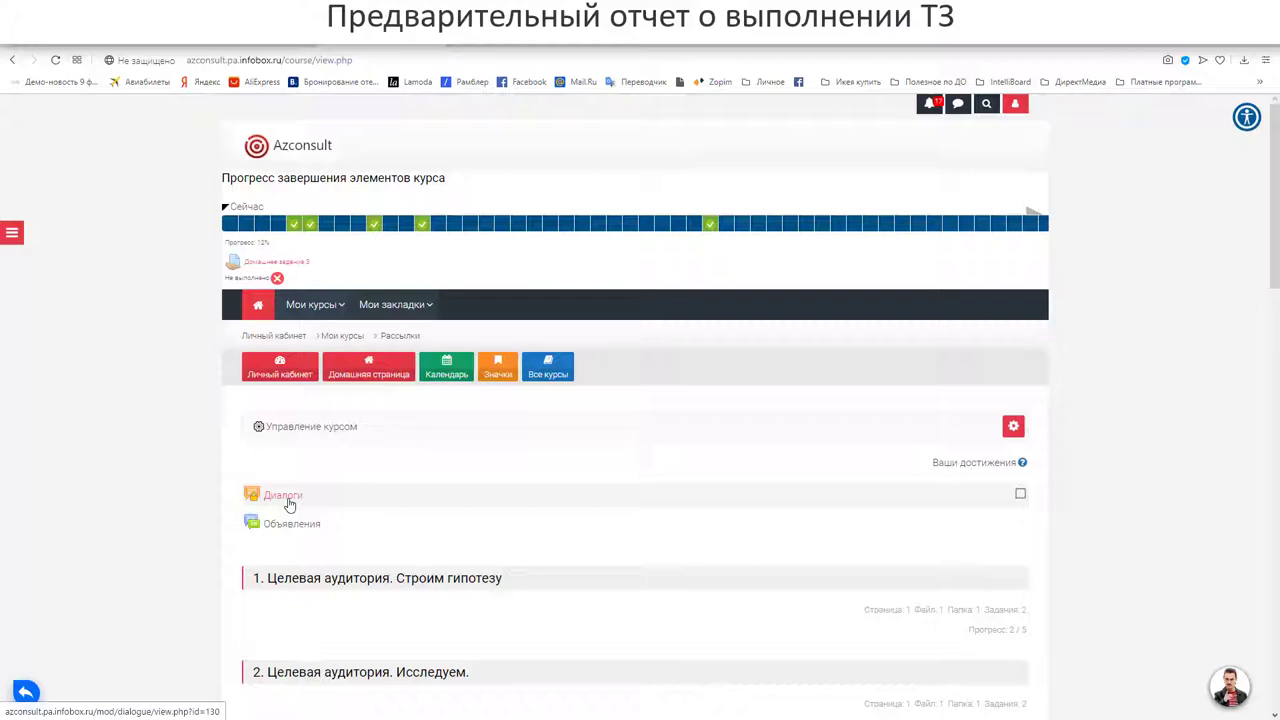
Show the user account bar and look through the Уведомления list of assignment submissions and teacher feedback.
left_click(930, 106)
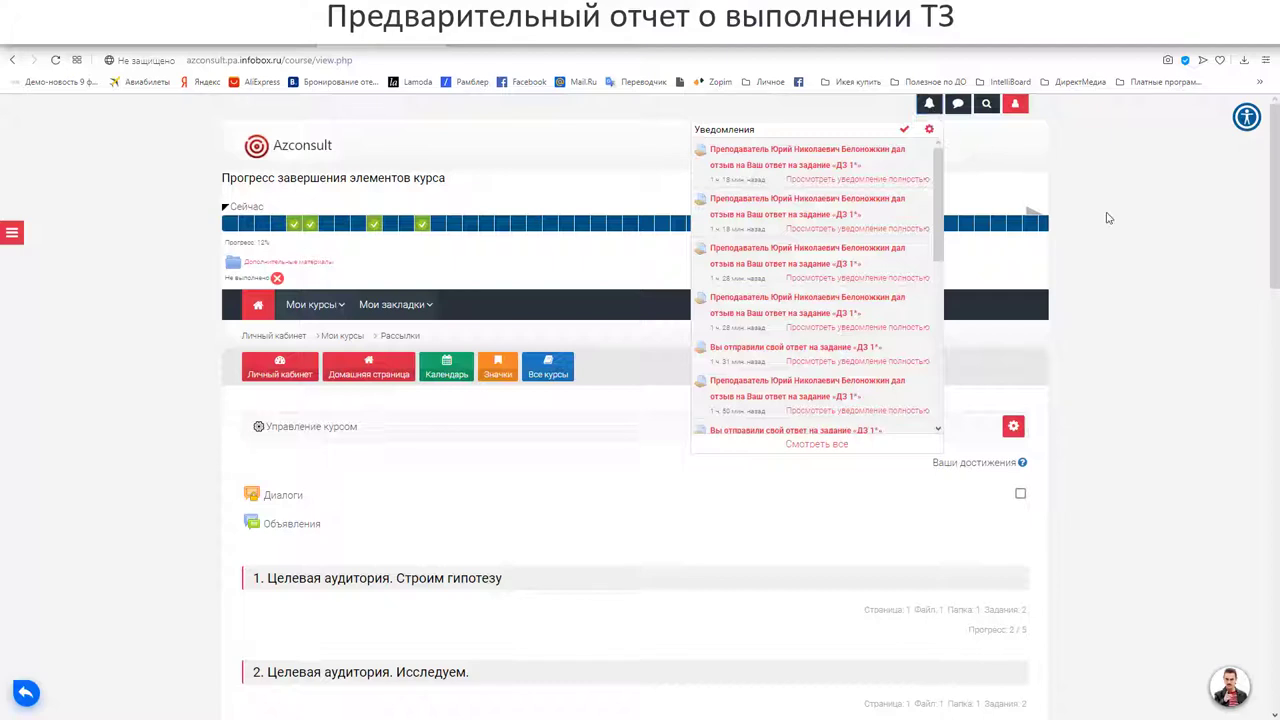
left_click(1157, 247)
left_click(1015, 103)
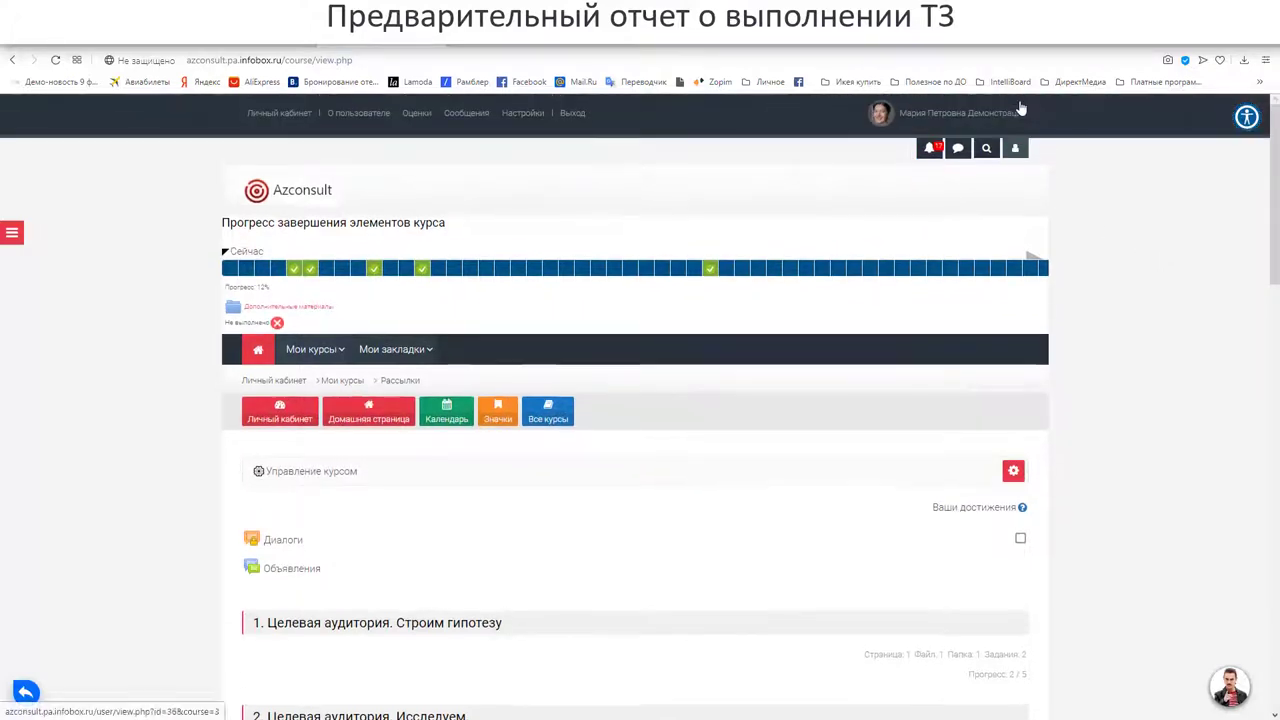
left_click(929, 153)
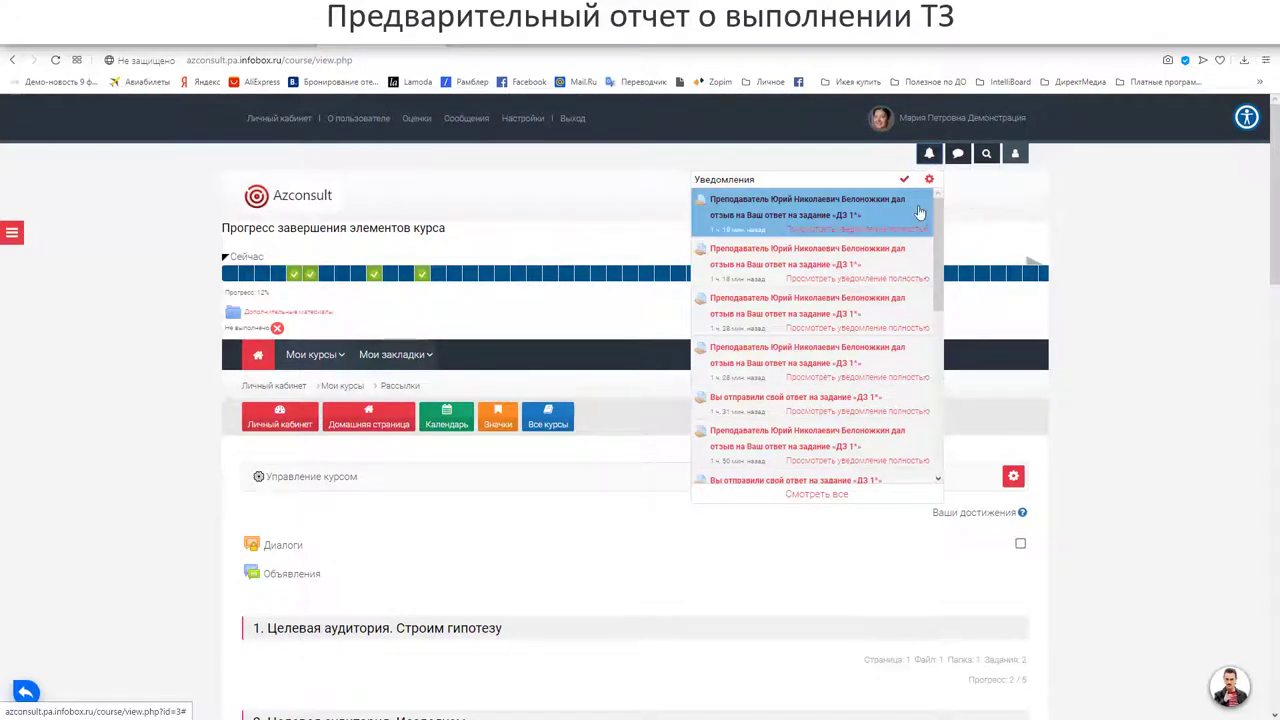
left_click_drag(940, 213, 928, 382)
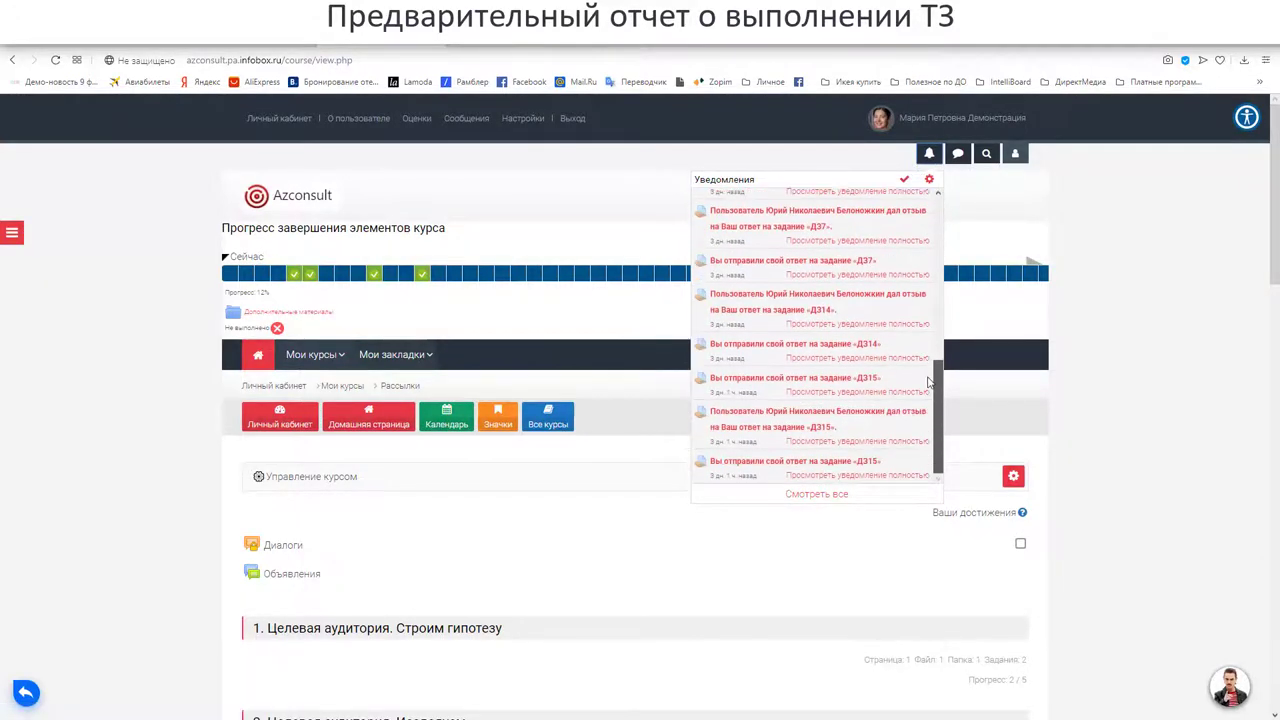
scroll(928, 385, "up", 10)
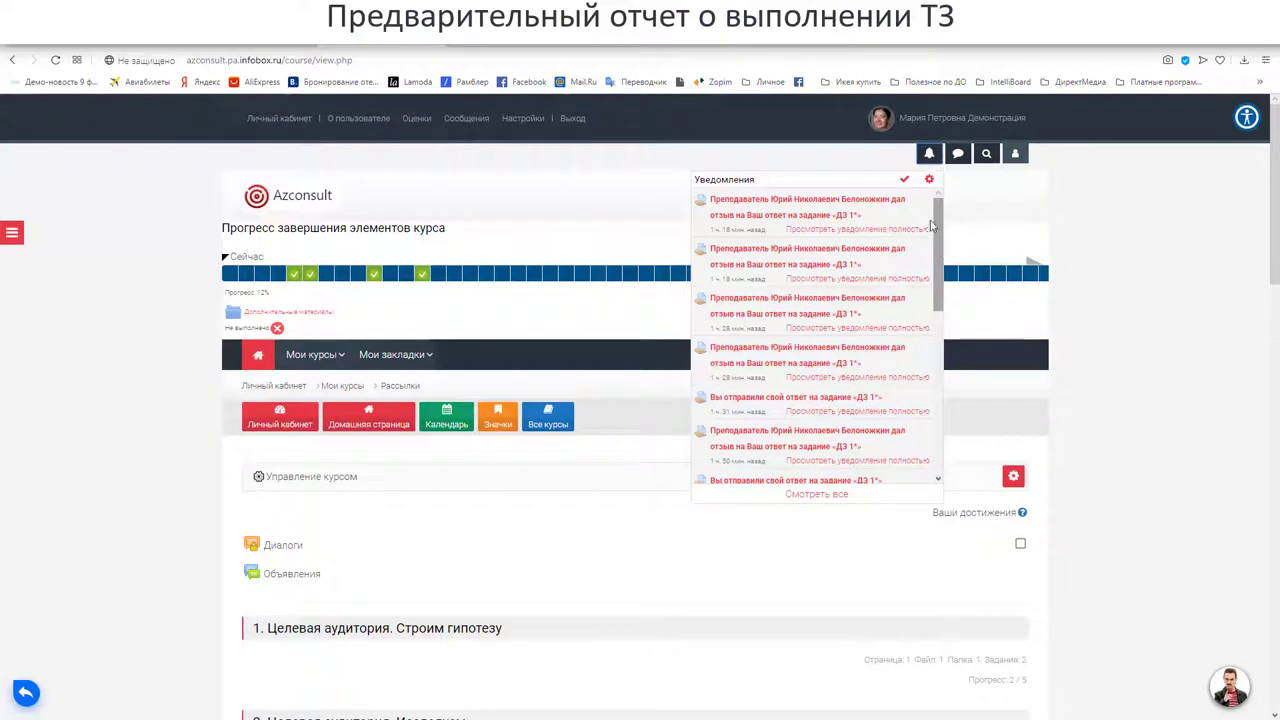
scroll(938, 254, "down", 5)
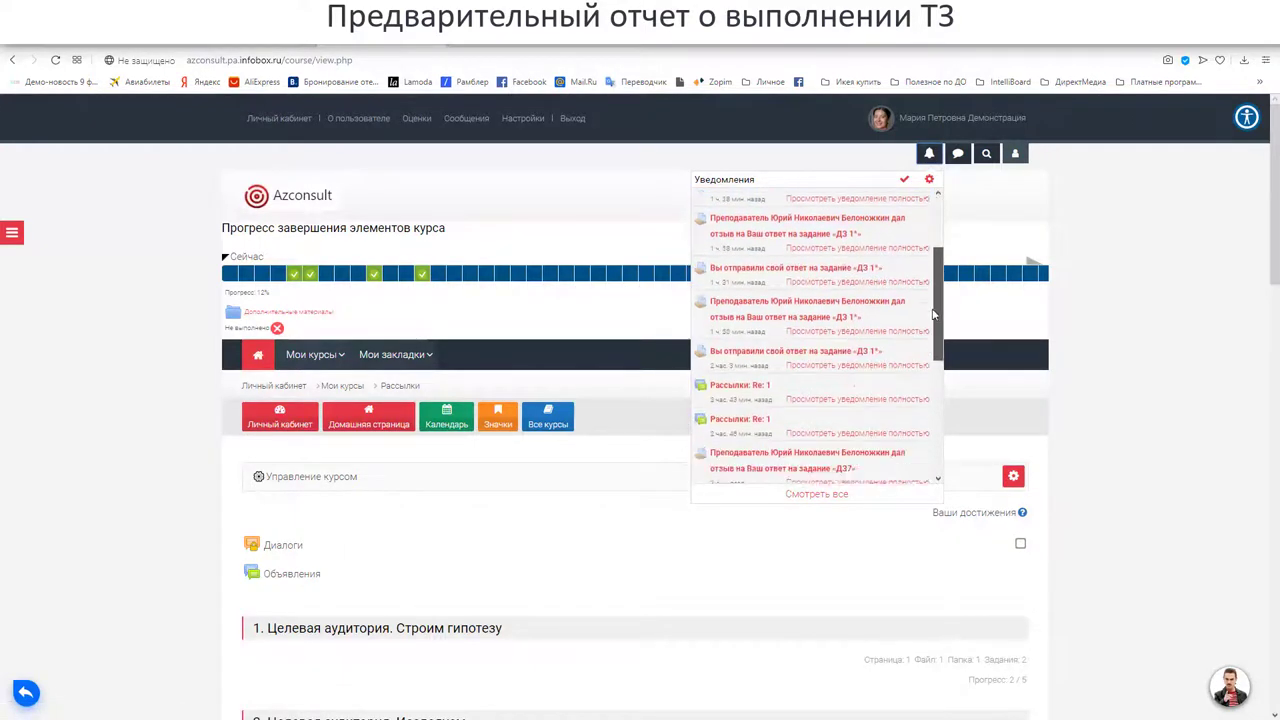
scroll(928, 245, "up", 5)
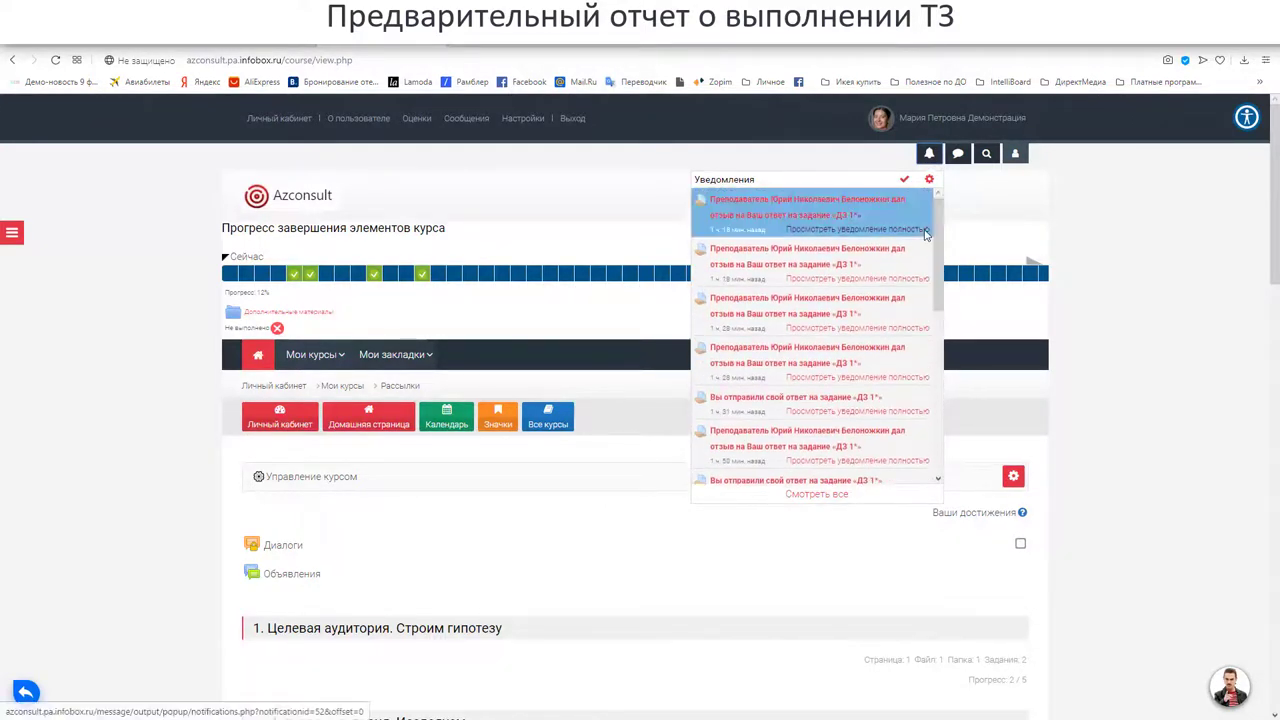
Mark all notifications as read, check the Уведомления list again and close it.
left_click(907, 181)
left_click(1005, 192)
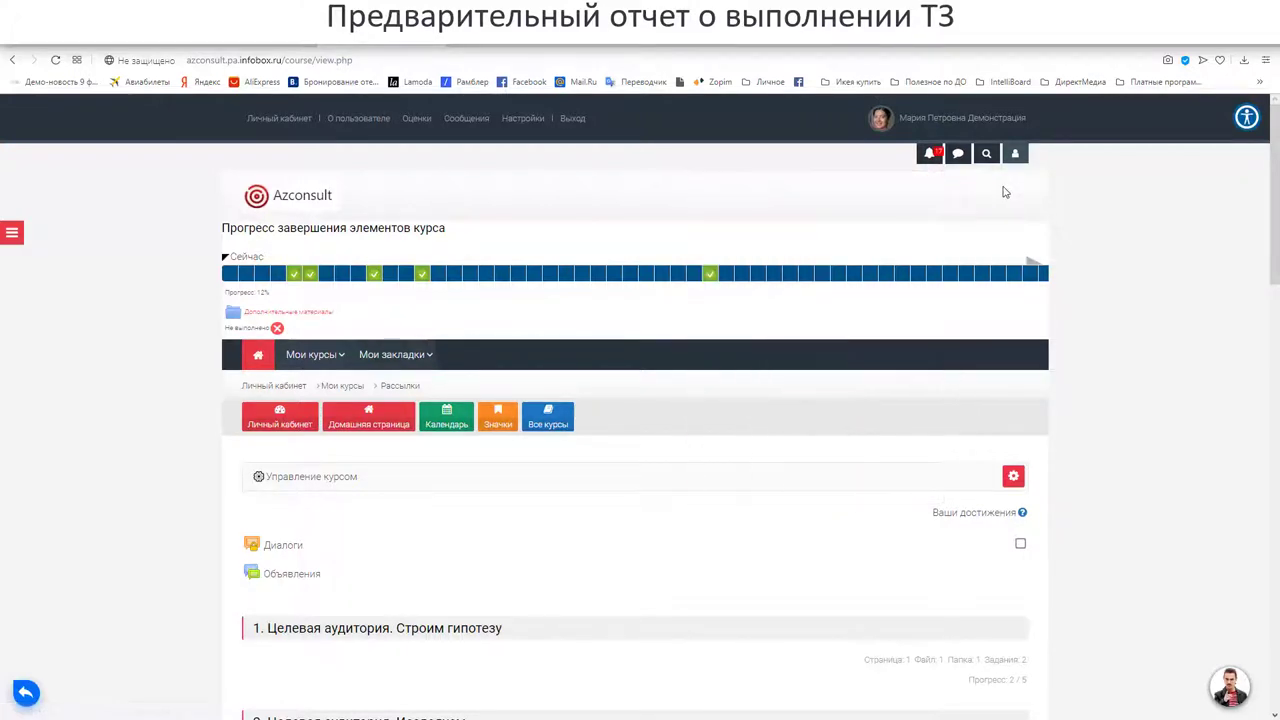
left_click(929, 153)
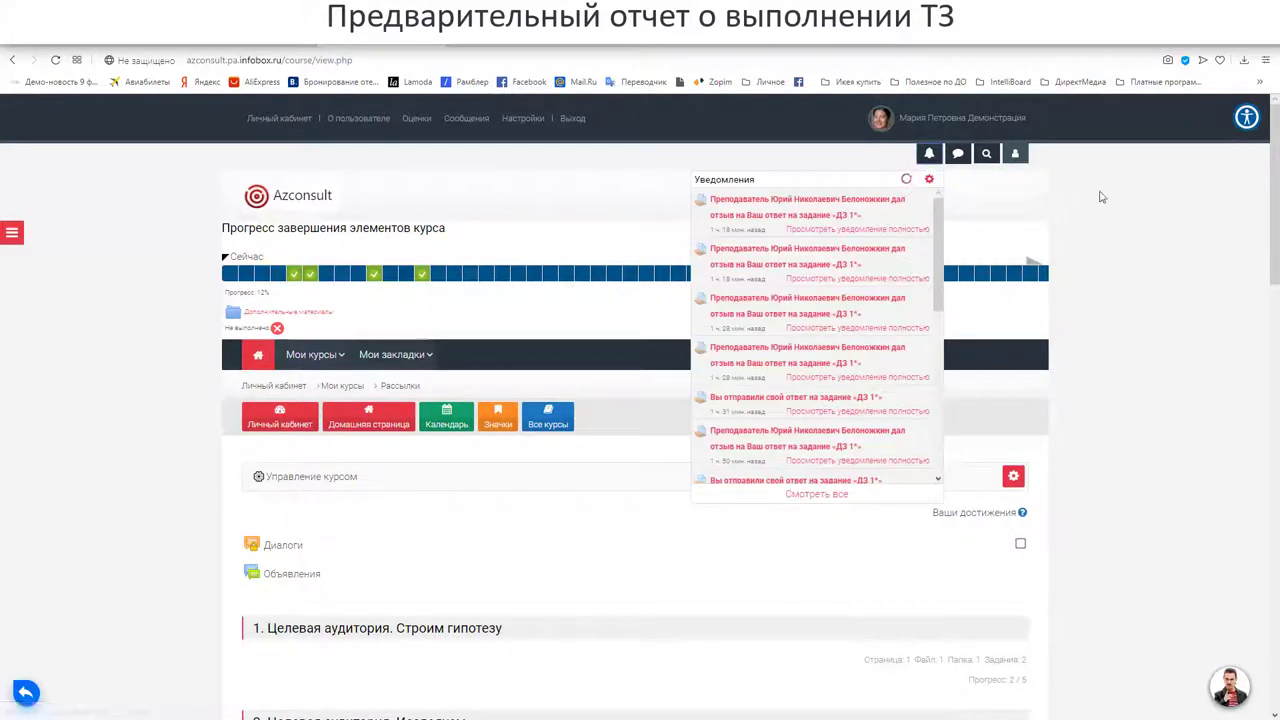
left_click(1150, 193)
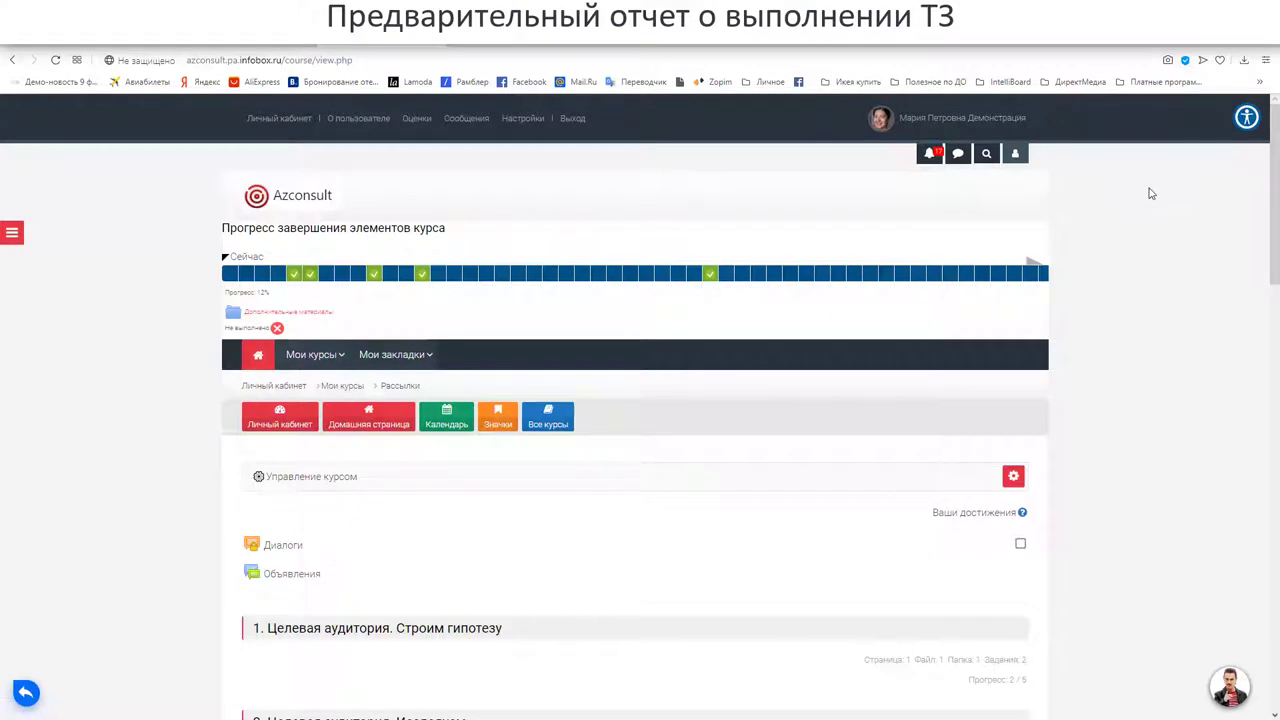
left_click(929, 155)
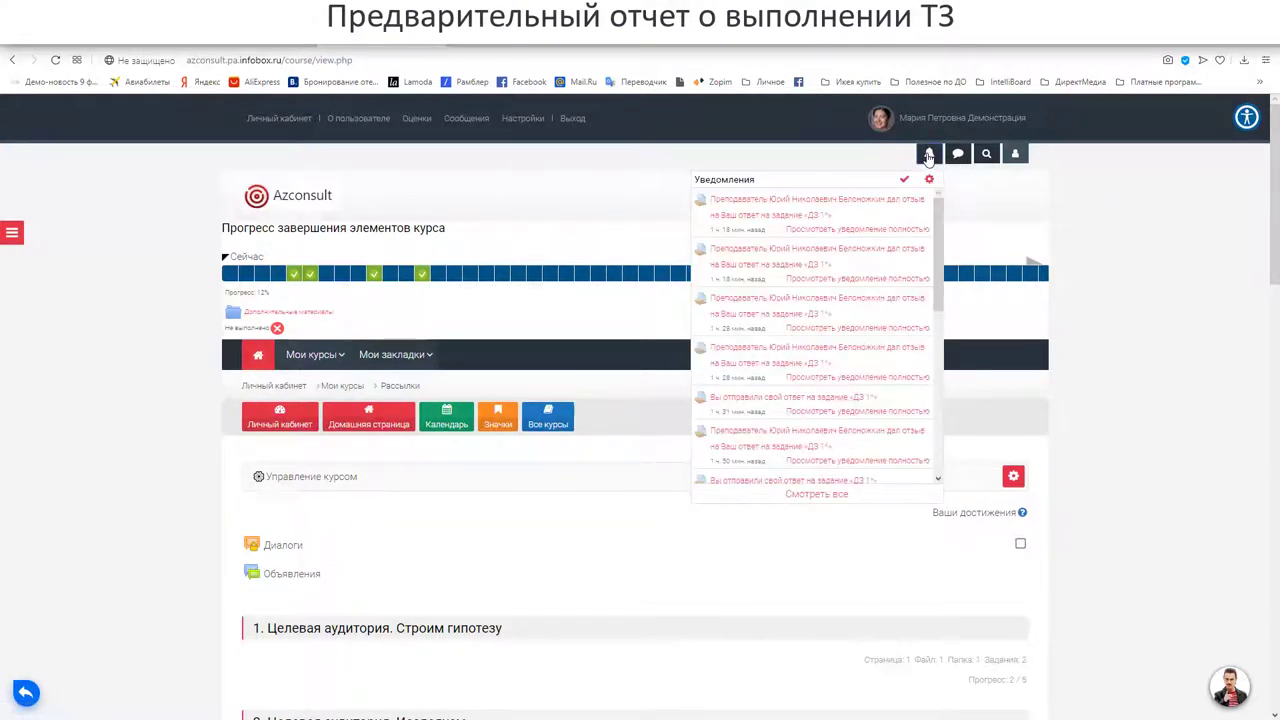
left_click(1117, 191)
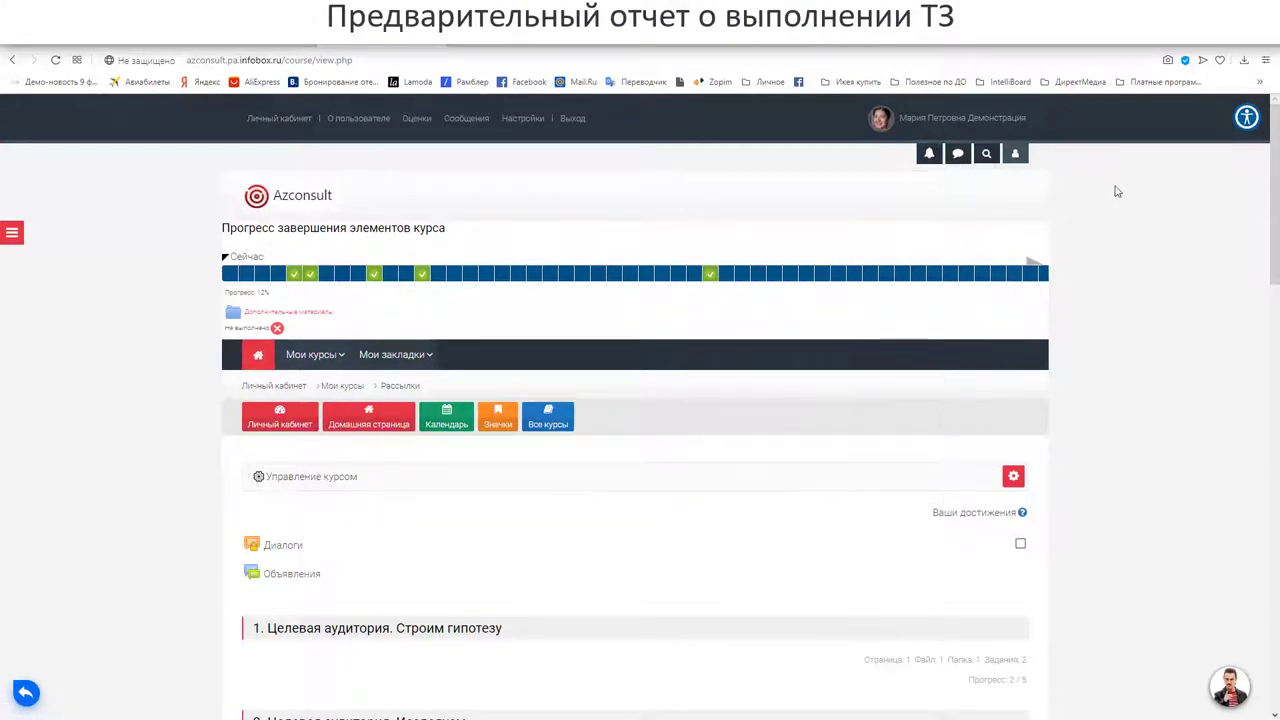
Reopen the Уведомления list and open the assignment from the newest notification about teacher feedback on ДЗ 1*.
left_click(929, 156)
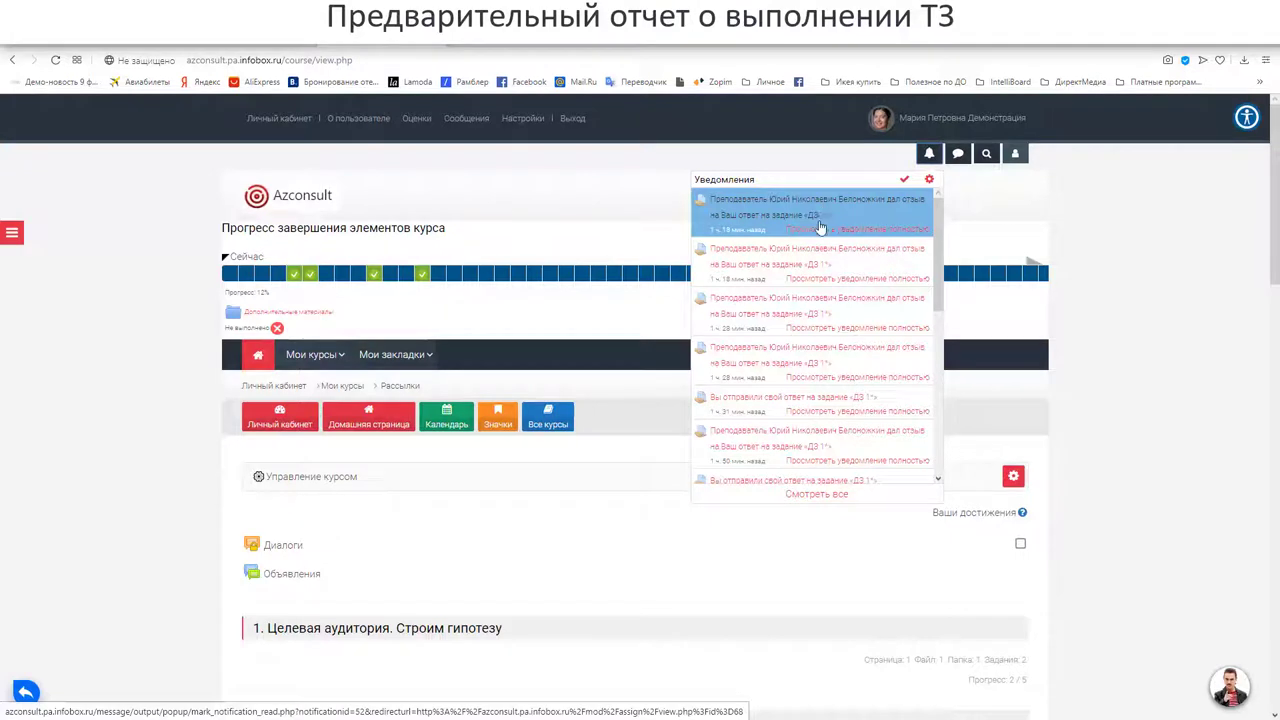
scroll(810, 385, "down", 1)
scroll(810, 380, "up", 1)
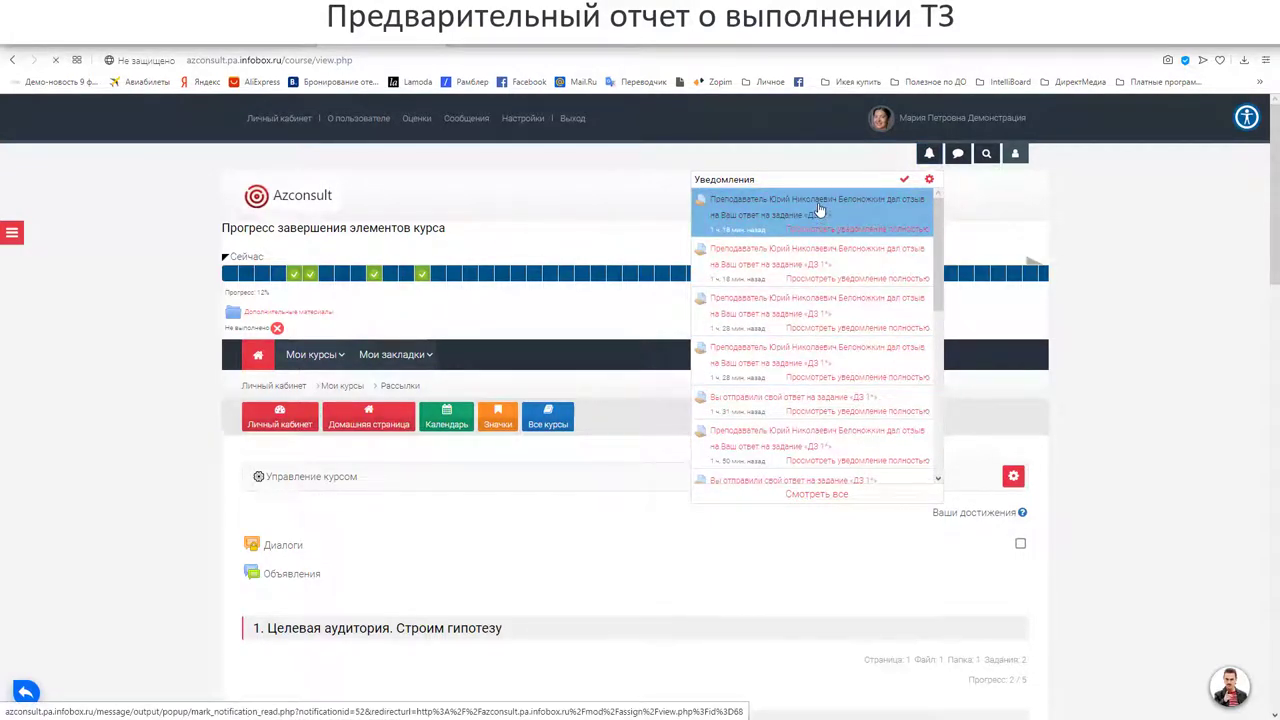
left_click(818, 208)
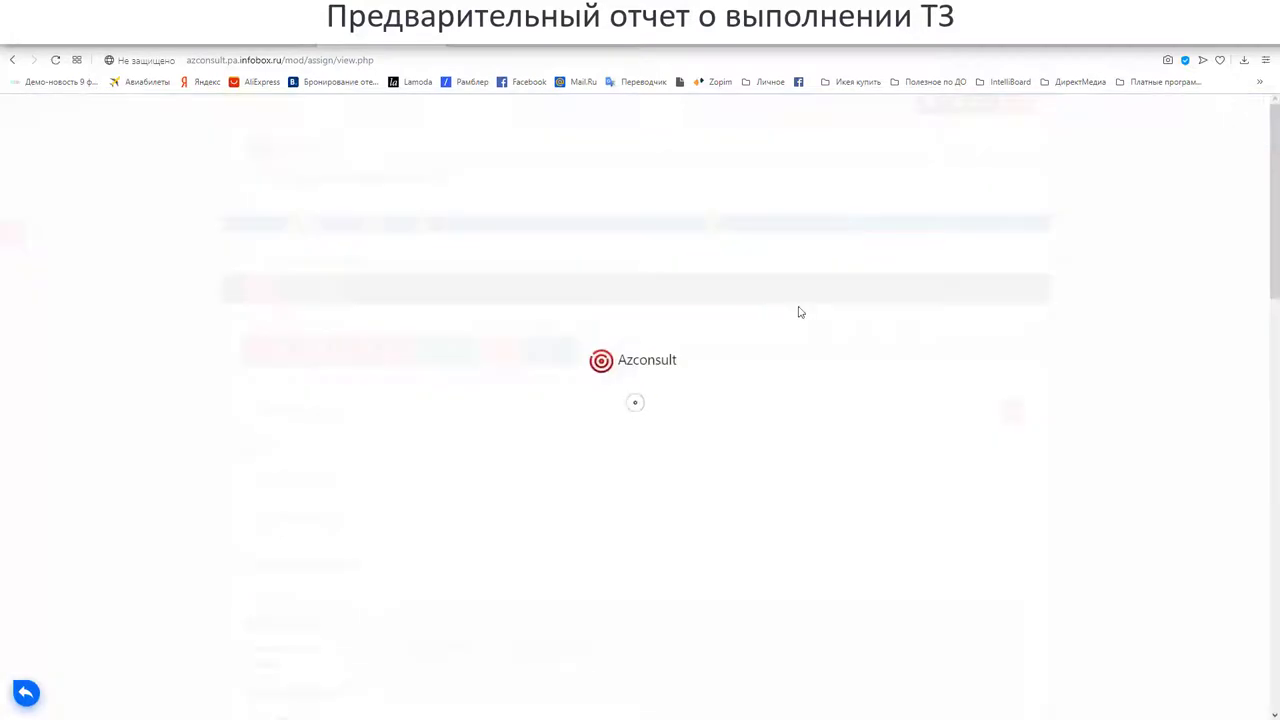
Examine the ДЗ 1* assignment page, including the answer status, the grade and teacher's feedback, and the previous attempts.
scroll(731, 351, "down", 1)
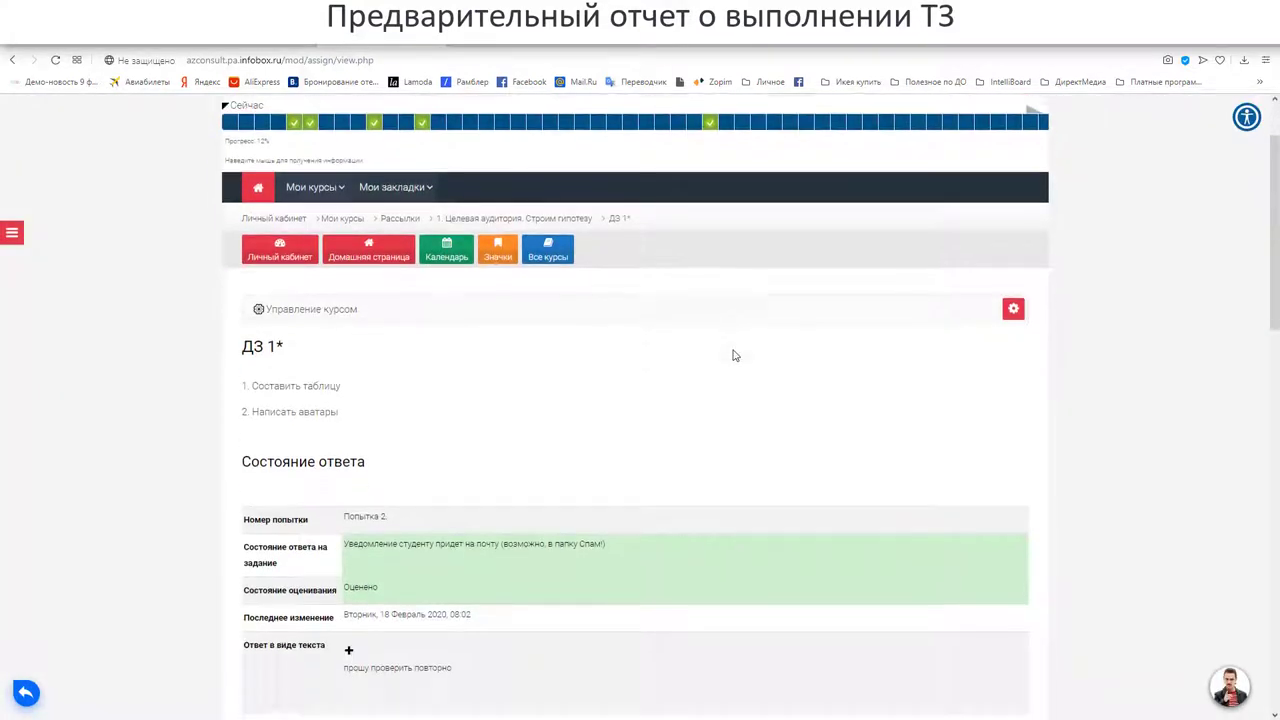
scroll(733, 356, "down", 1)
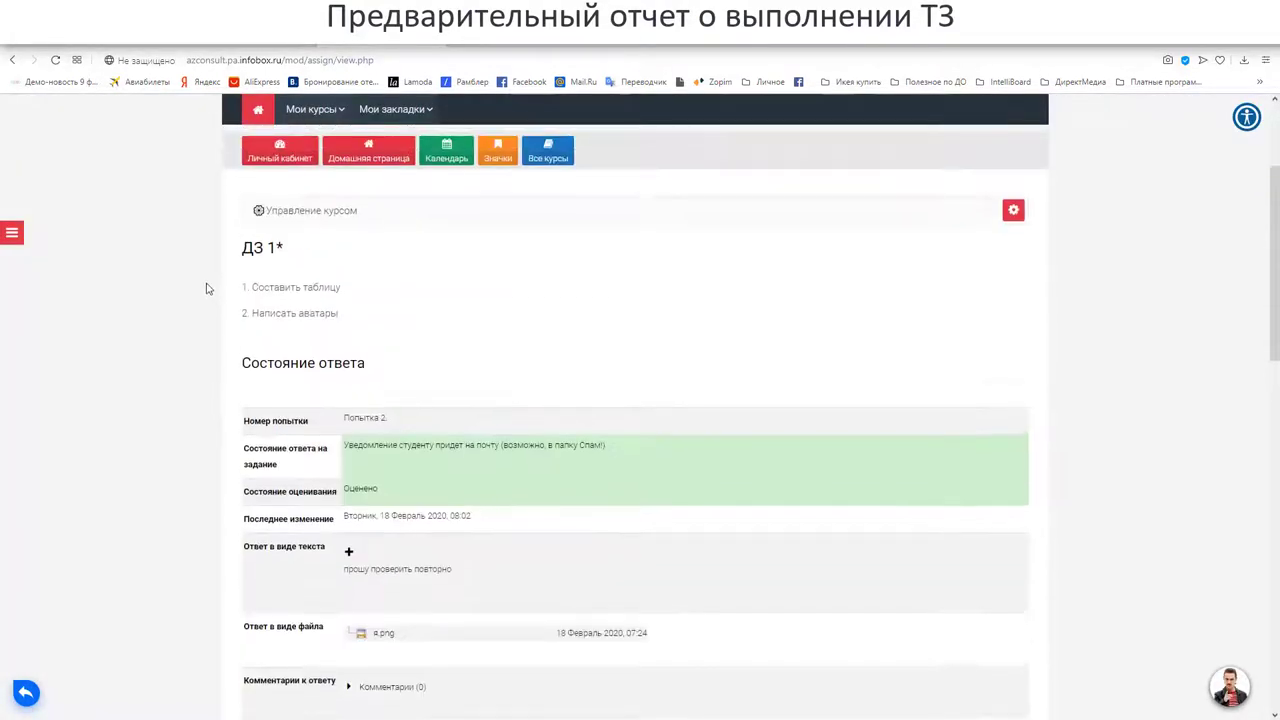
scroll(199, 330, "down", 2)
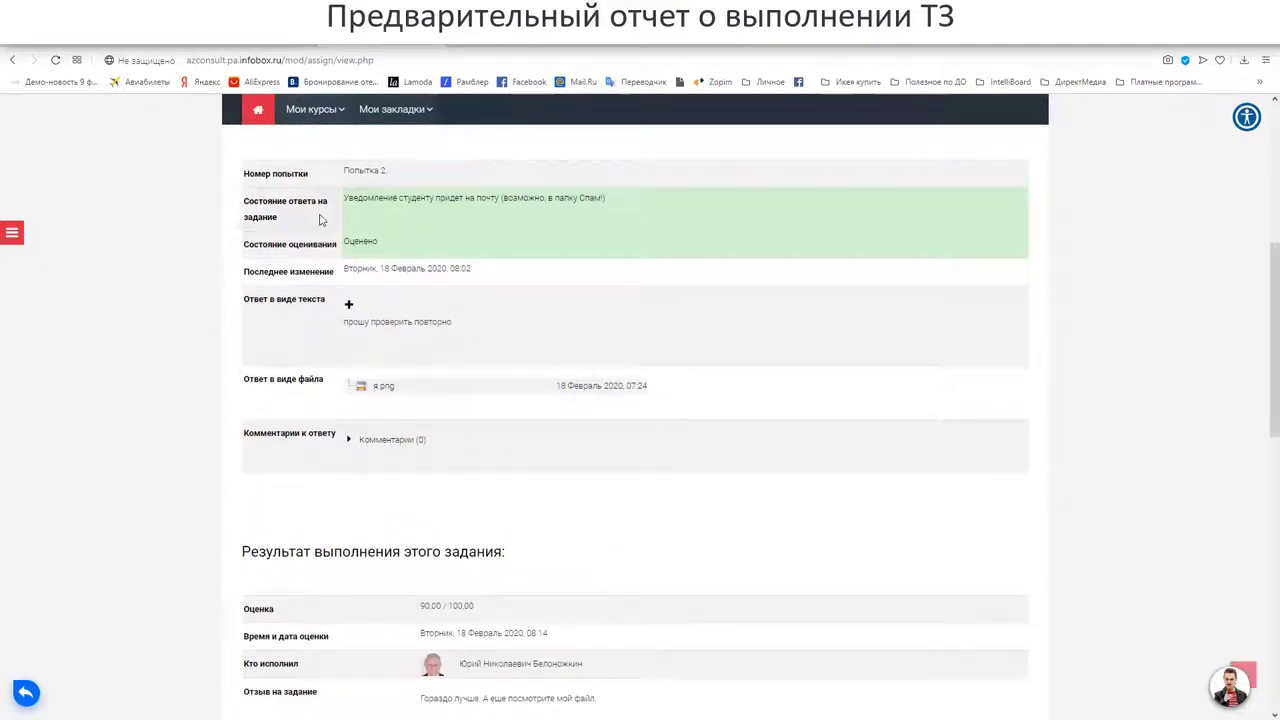
scroll(255, 390, "down", 1)
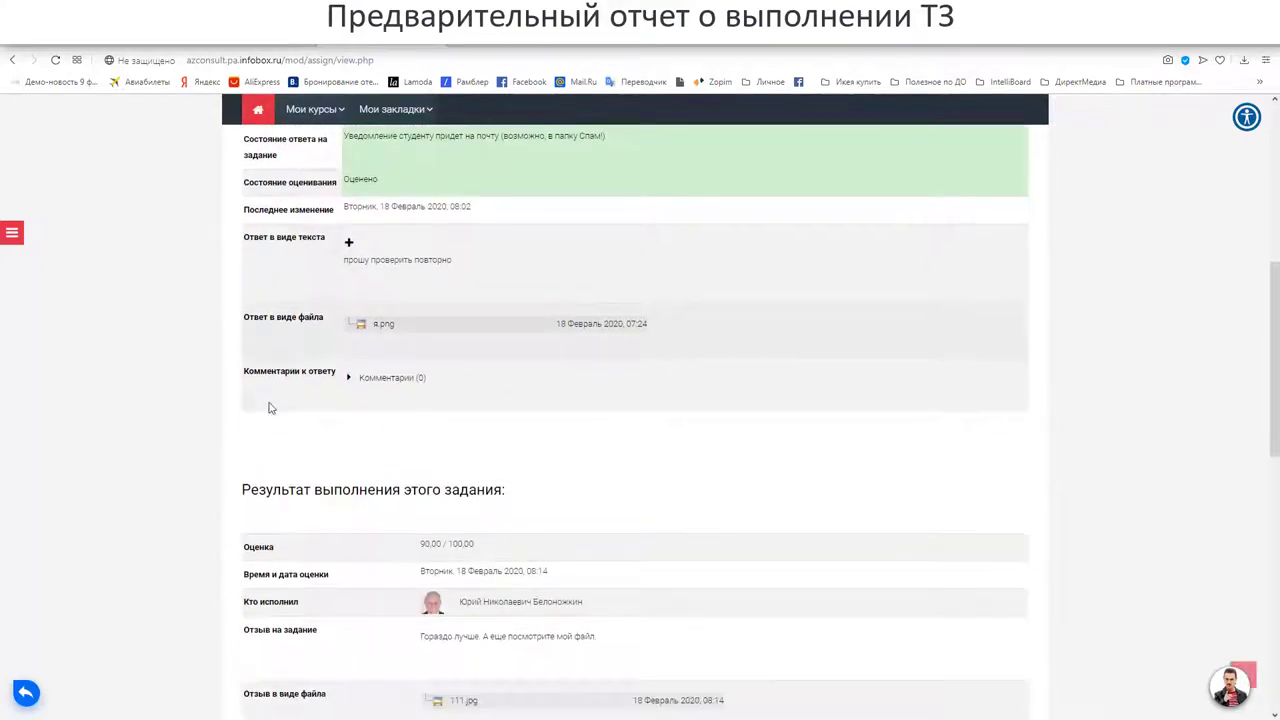
scroll(268, 428, "down", 1)
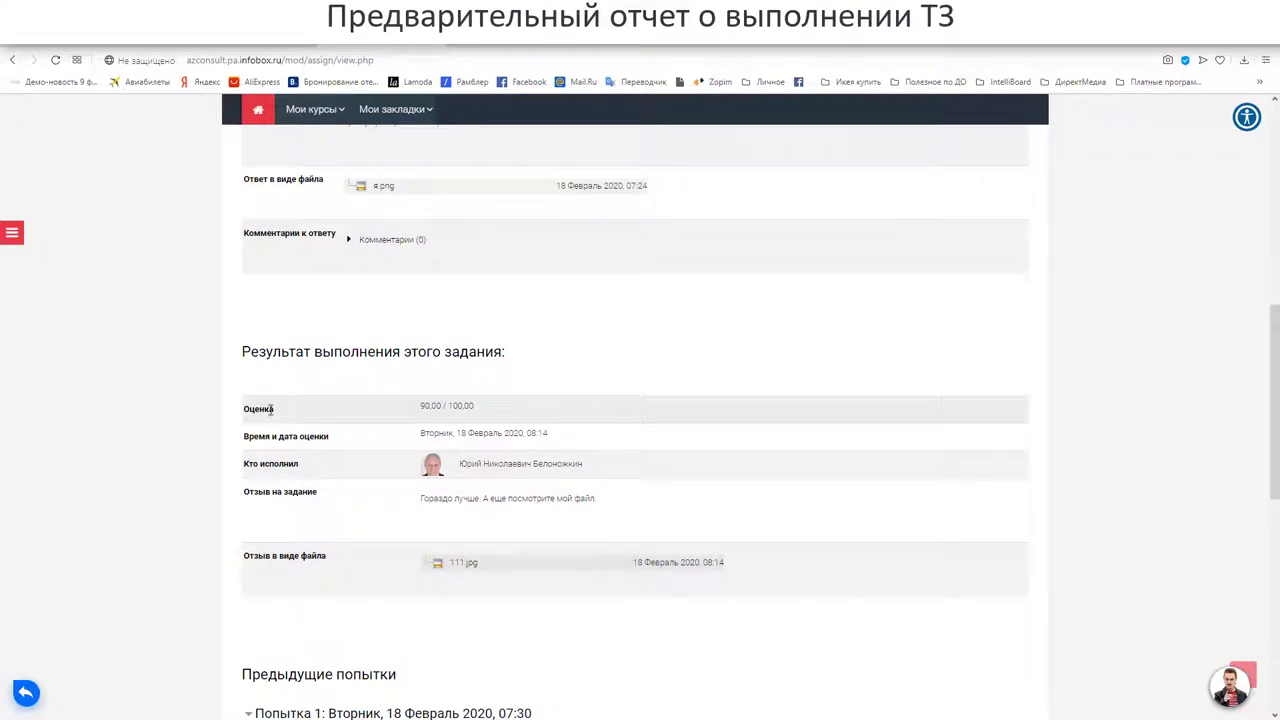
scroll(194, 366, "down", 1)
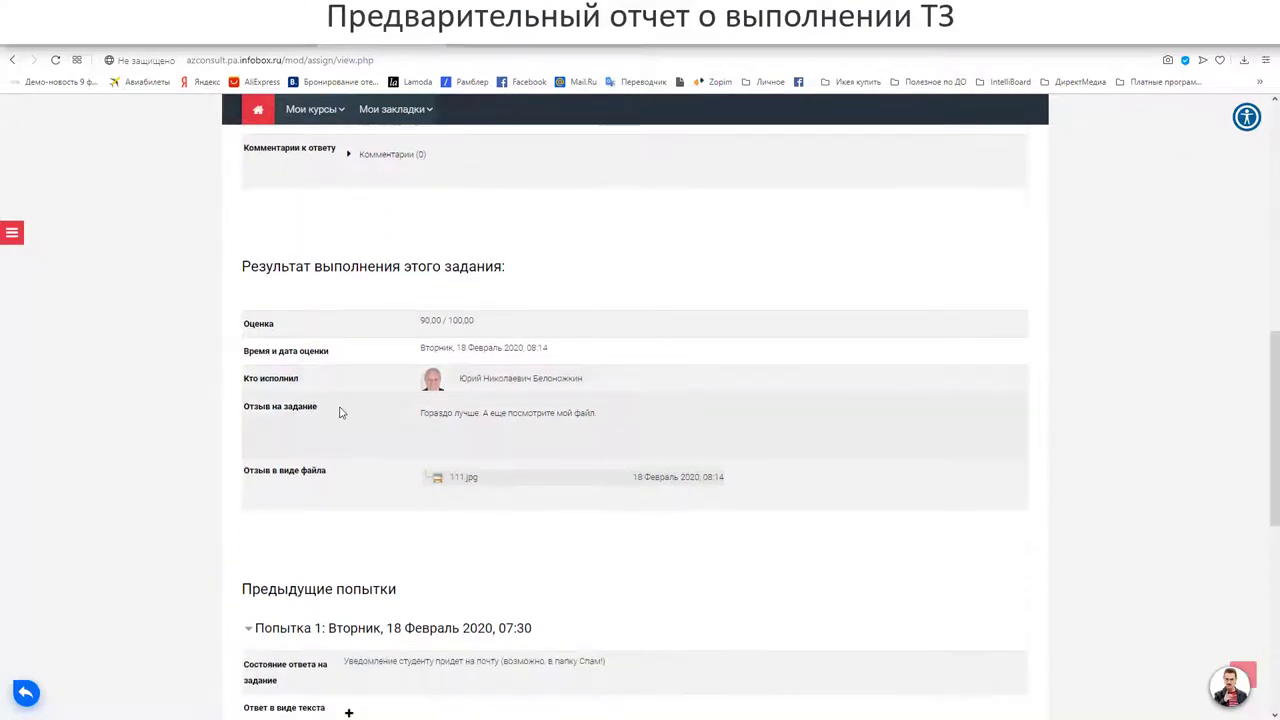
scroll(430, 410, "down", 3)
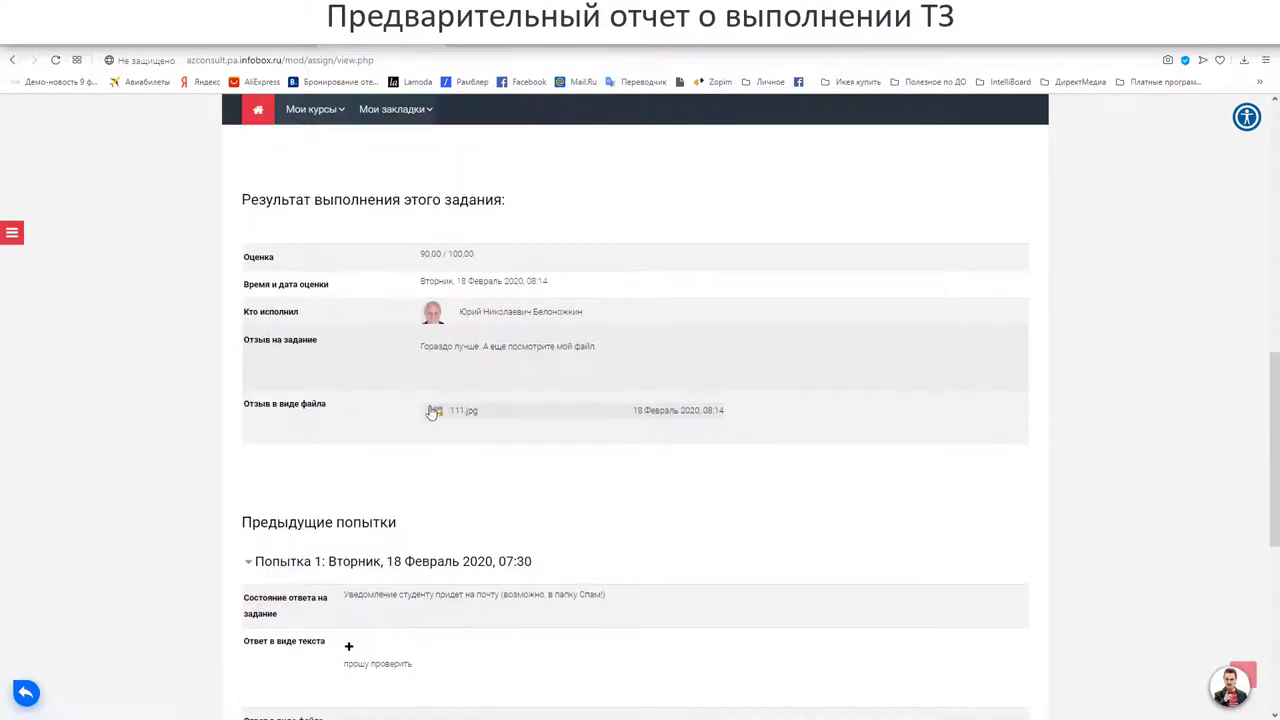
scroll(422, 460, "down", 3)
scroll(423, 477, "up", 12)
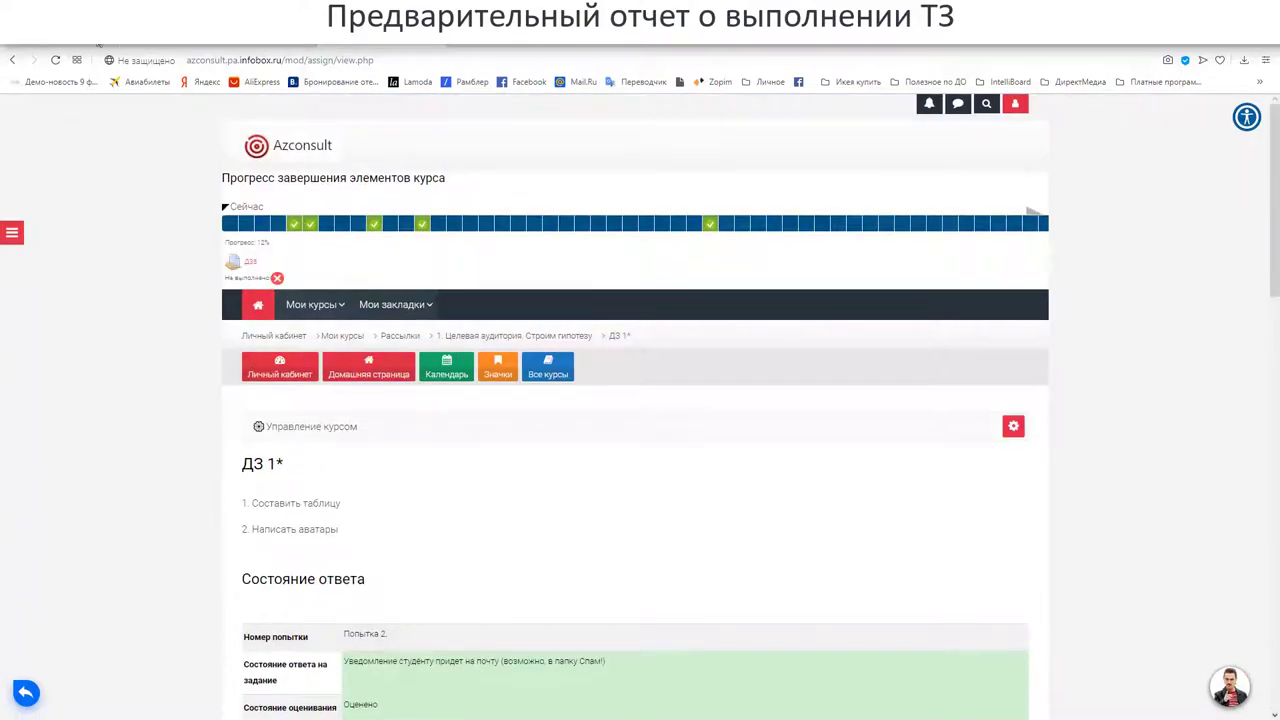
Return to the Рассылки course page and open its Диалоги activity.
left_click(12, 61)
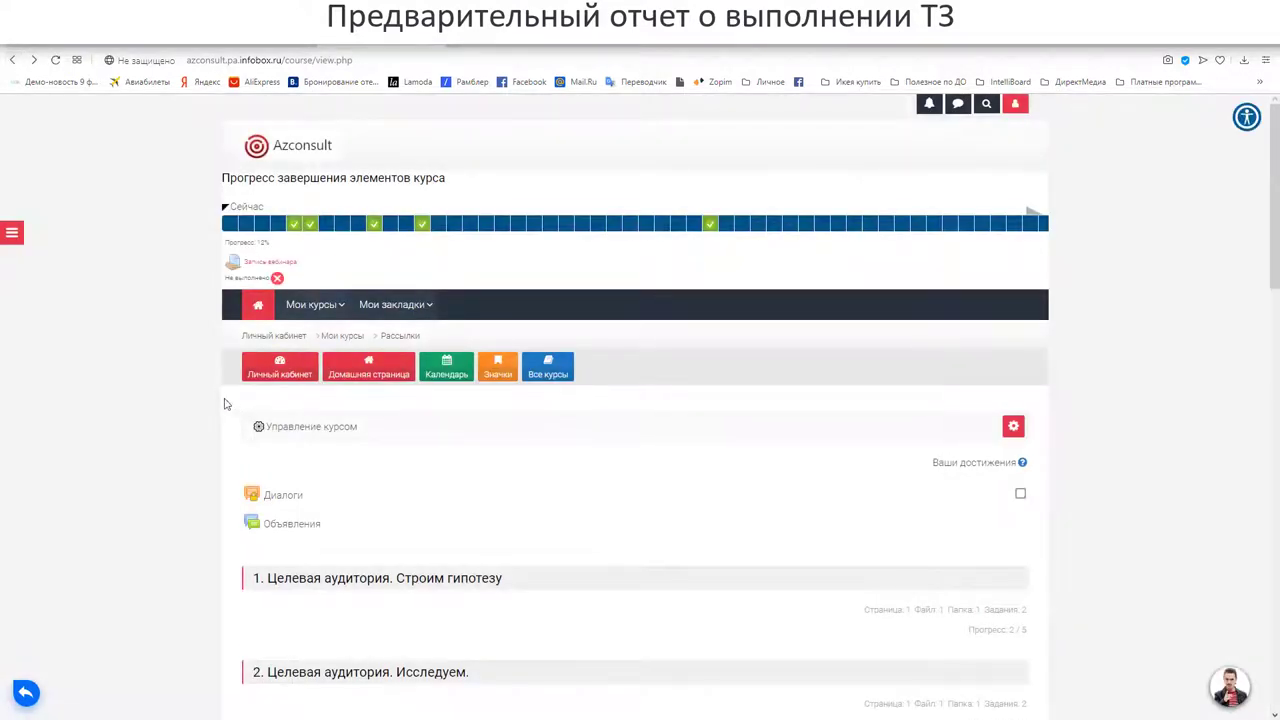
scroll(131, 394, "down", 1)
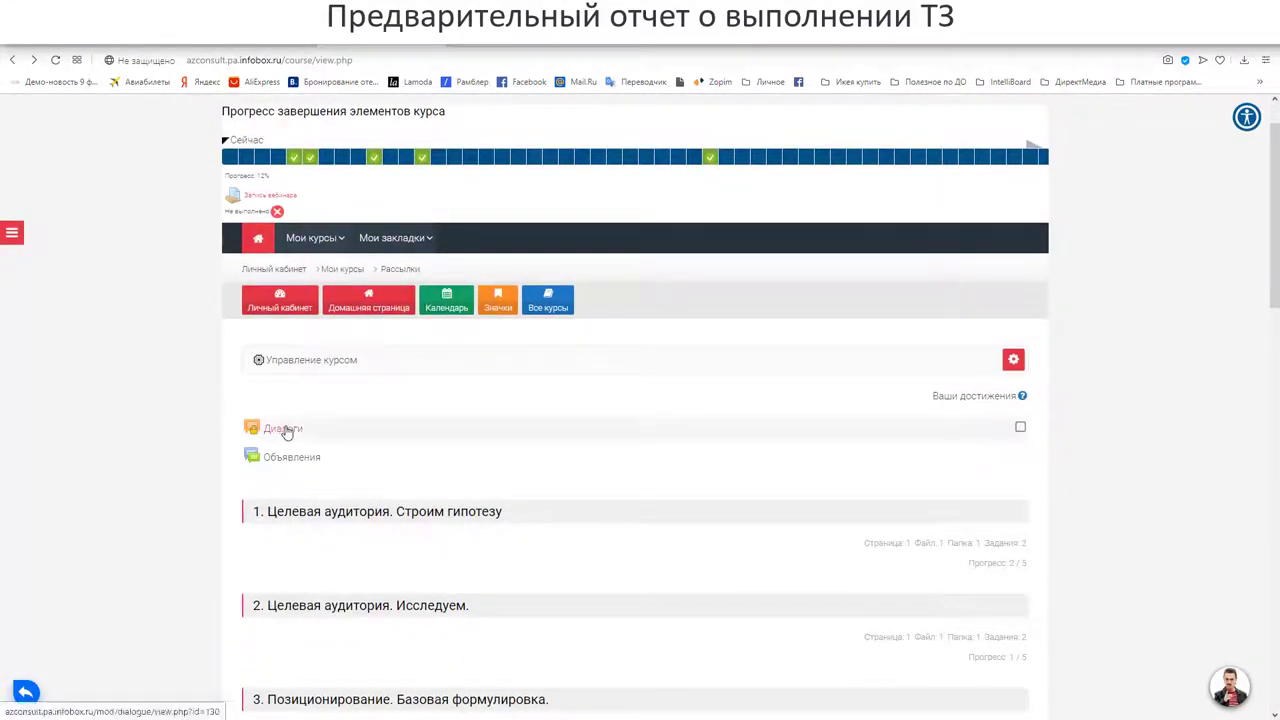
left_click(287, 431)
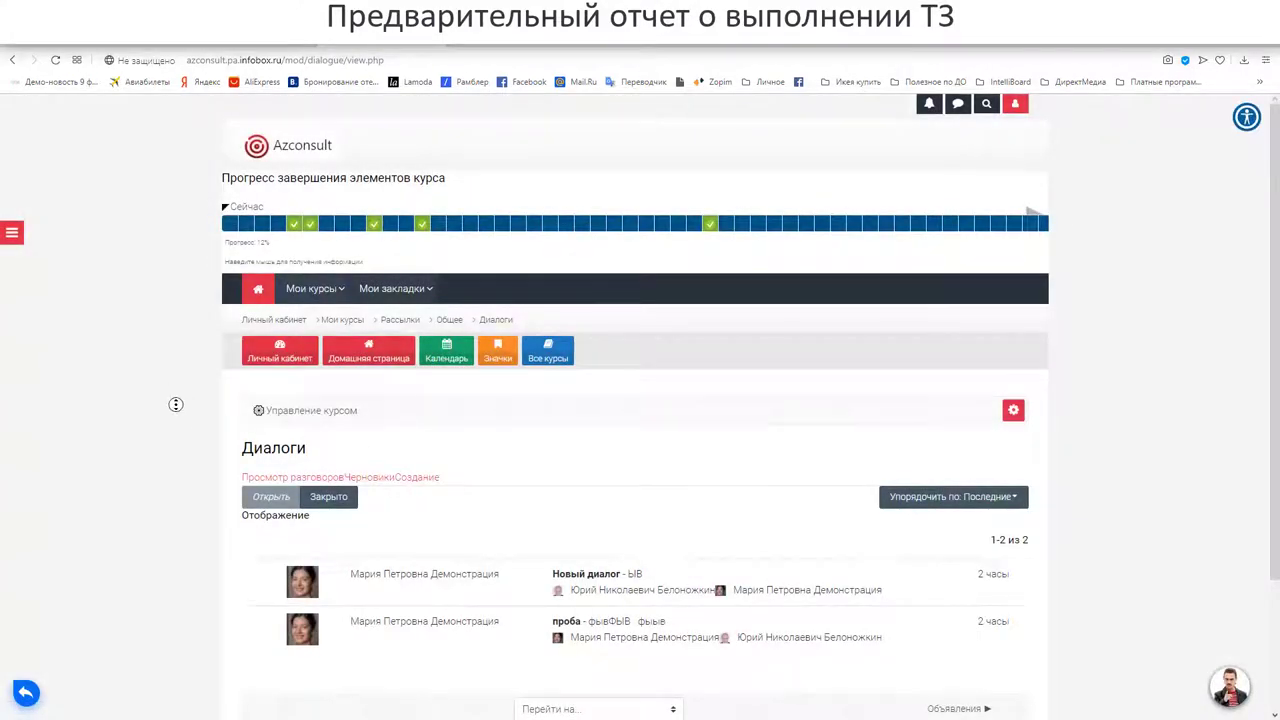
Look over the open conversations in Диалоги and switch the list to the closed ones (Закрыто).
scroll(176, 421, "down", 1)
scroll(176, 421, "down", 1)
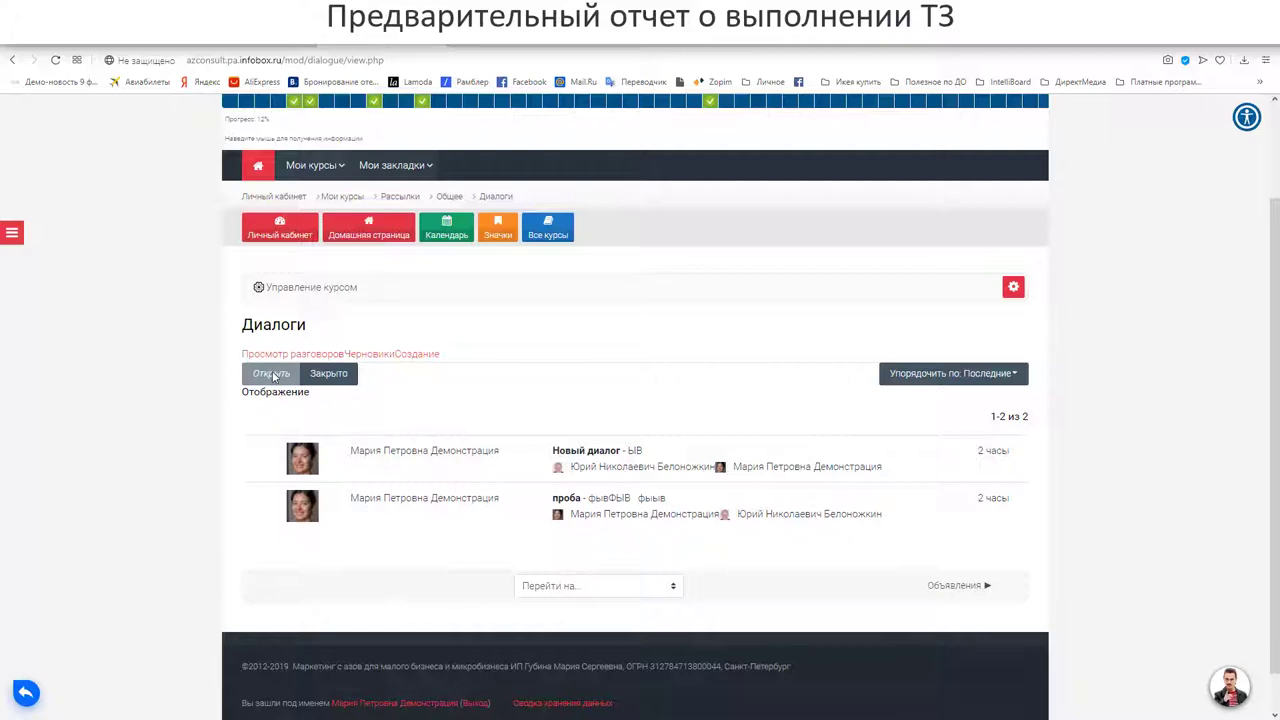
left_click(331, 375)
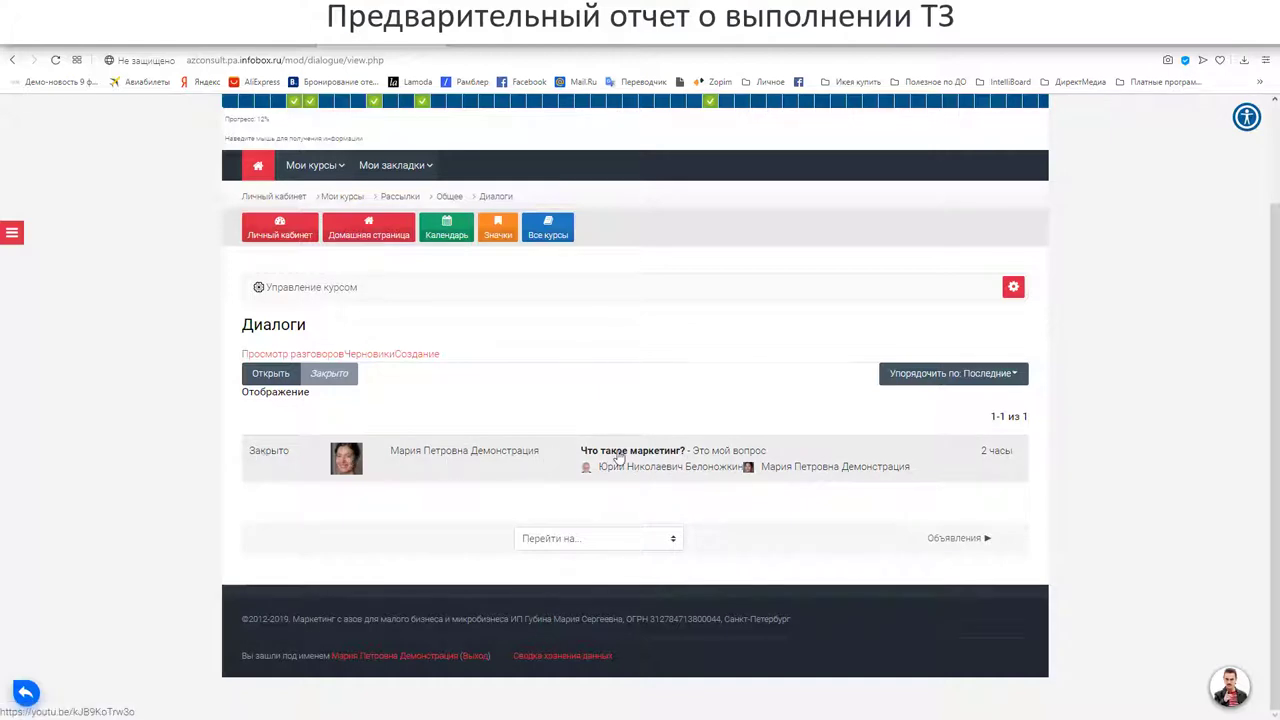
Open the closed conversation «Что такое маркетинг?» and examine its subject and question text.
left_click(437, 467)
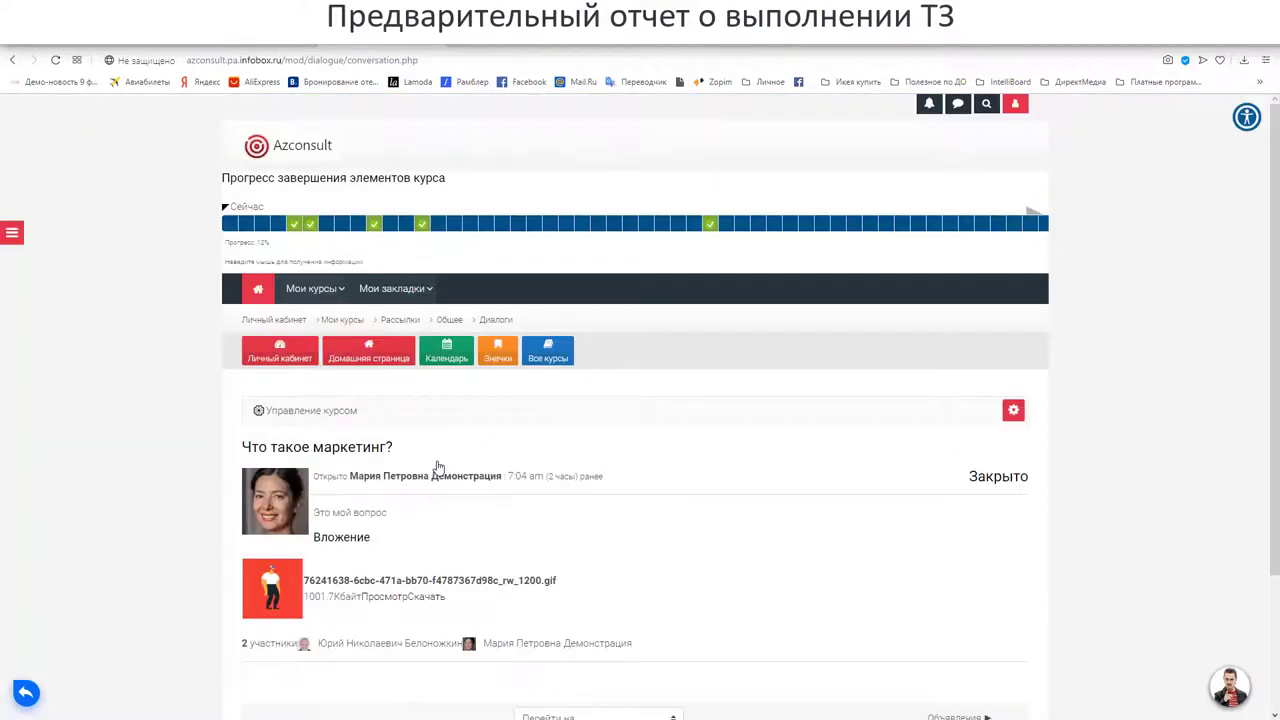
scroll(350, 337, "down", 2)
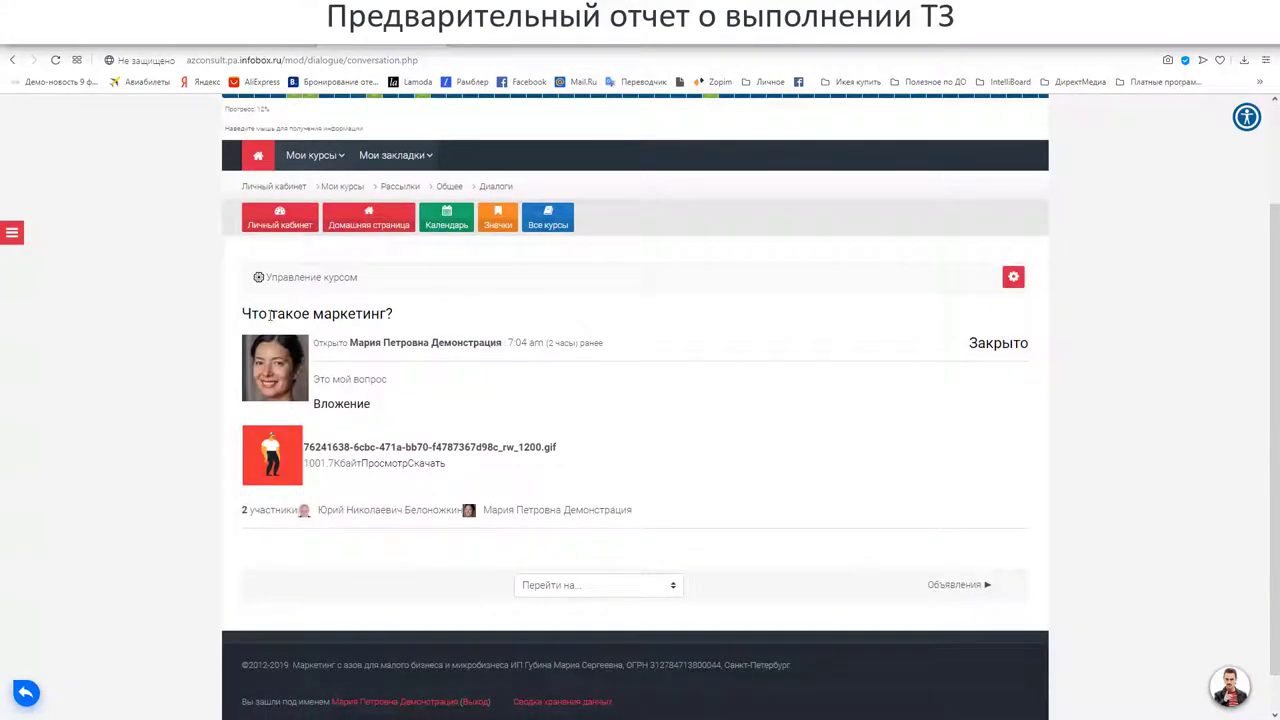
left_click_drag(246, 314, 337, 316)
left_click_drag(316, 380, 388, 385)
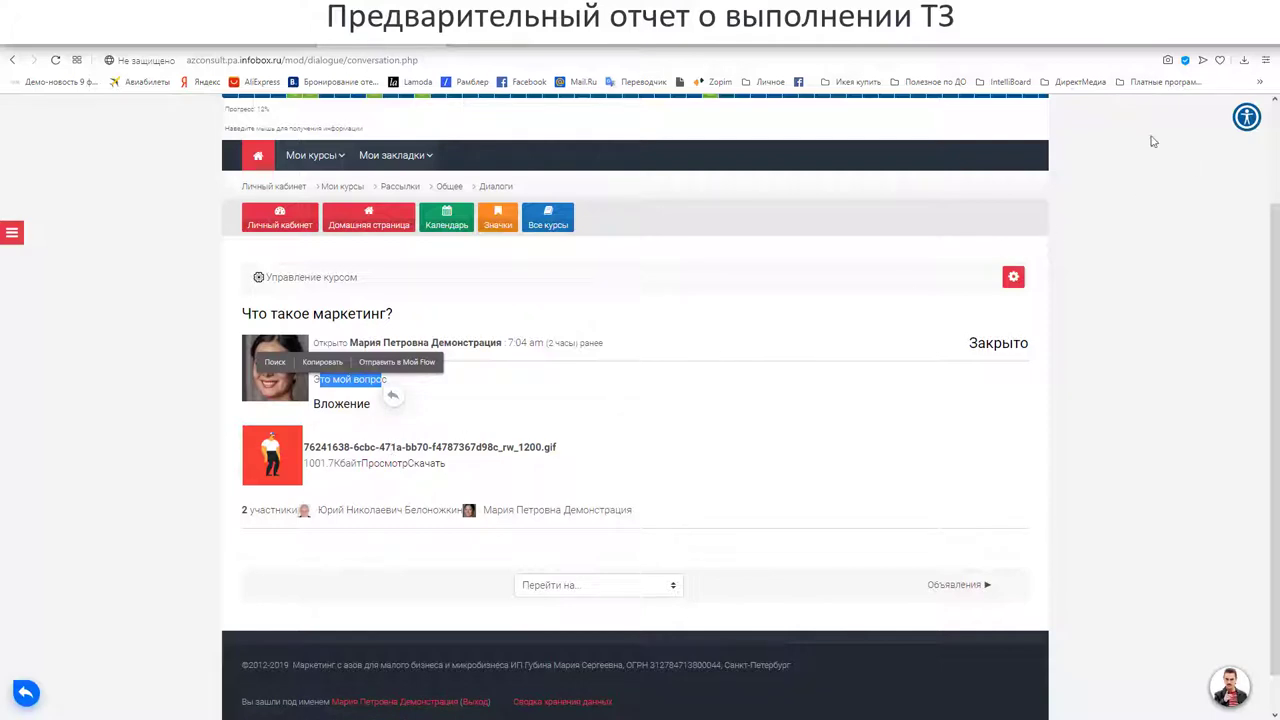
Show the site's personal messaging drawer for comparison with the dialogue, and hide it again.
scroll(1200, 260, "up", 3)
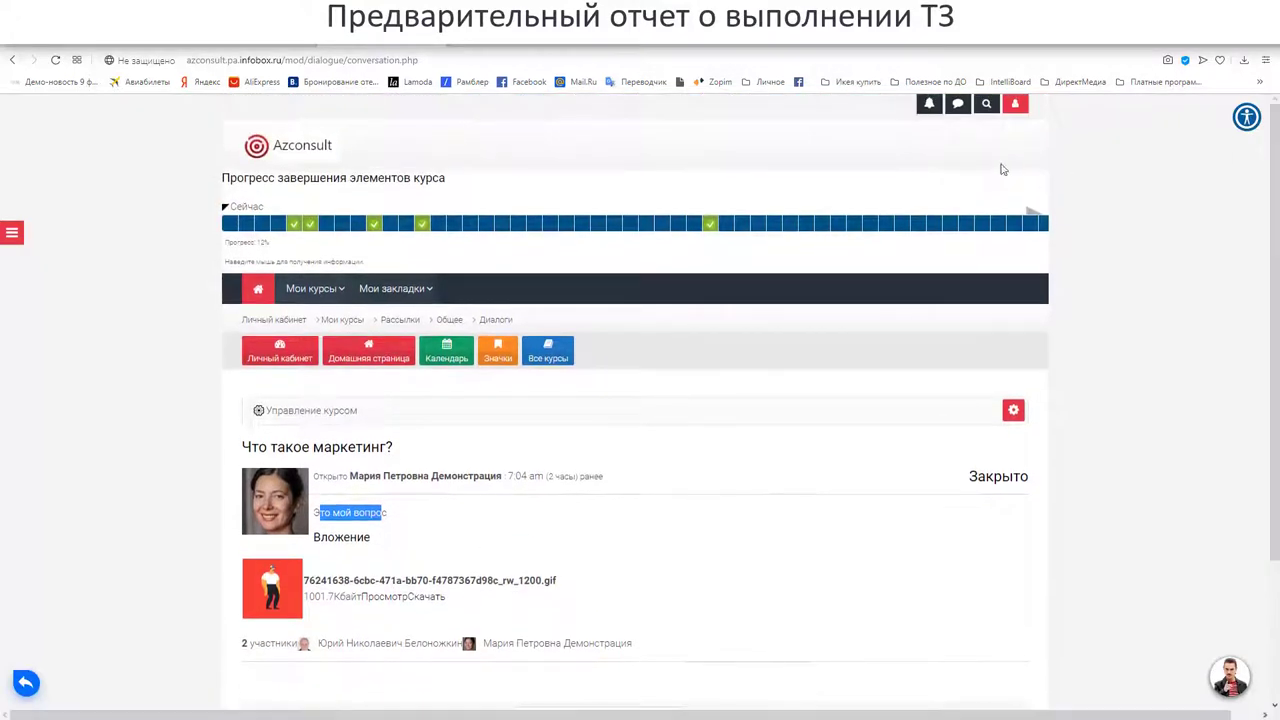
left_click(960, 106)
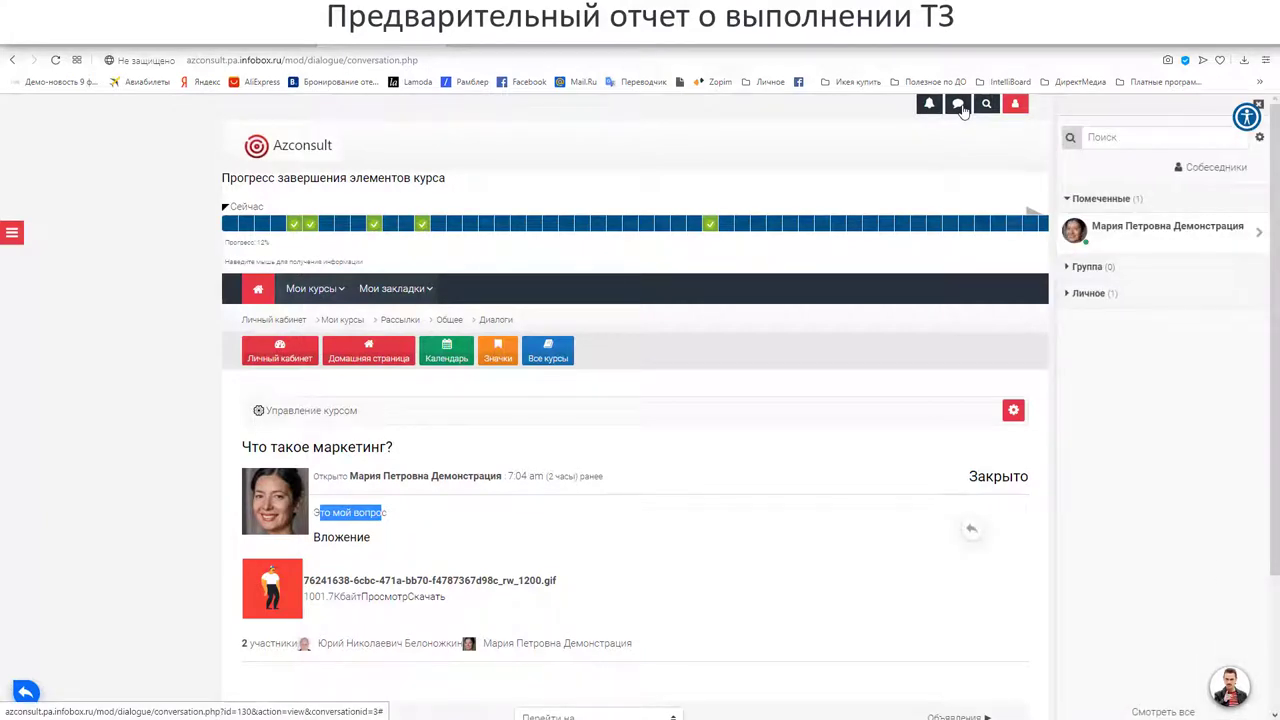
left_click(960, 106)
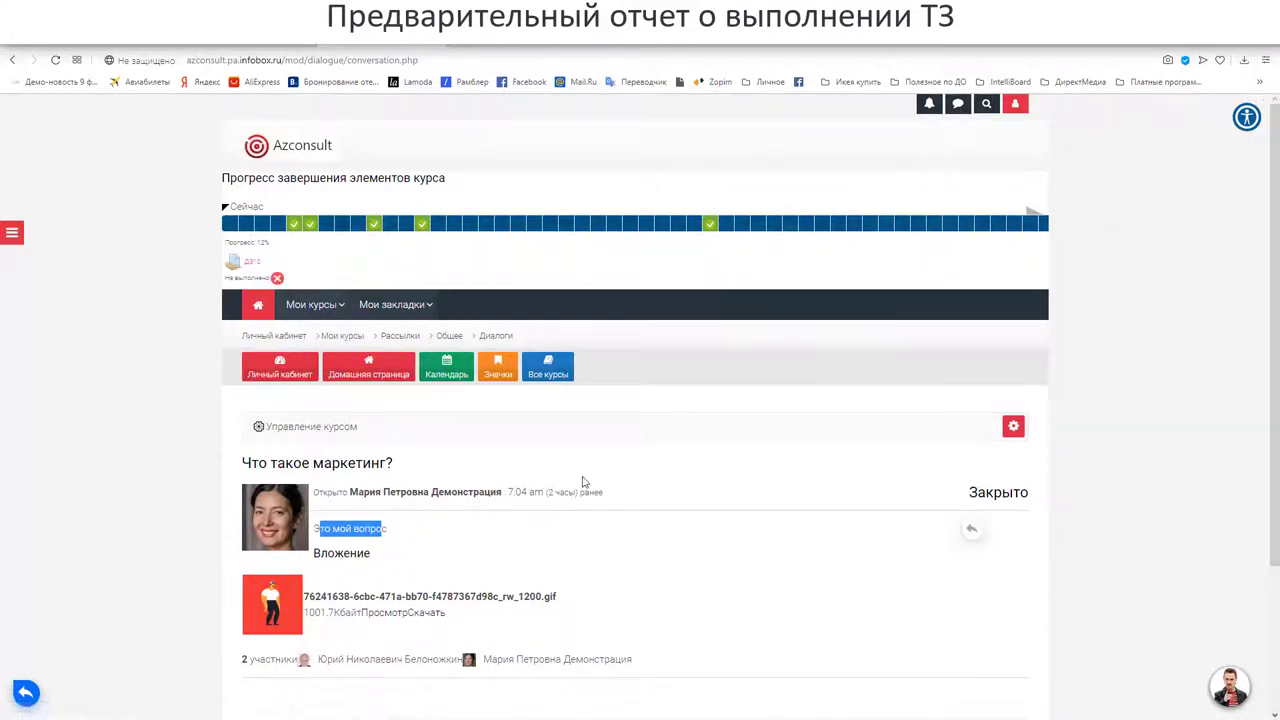
Look over the attachment and the participants of the closed conversation.
scroll(585, 483, "down", 1)
left_click(207, 461)
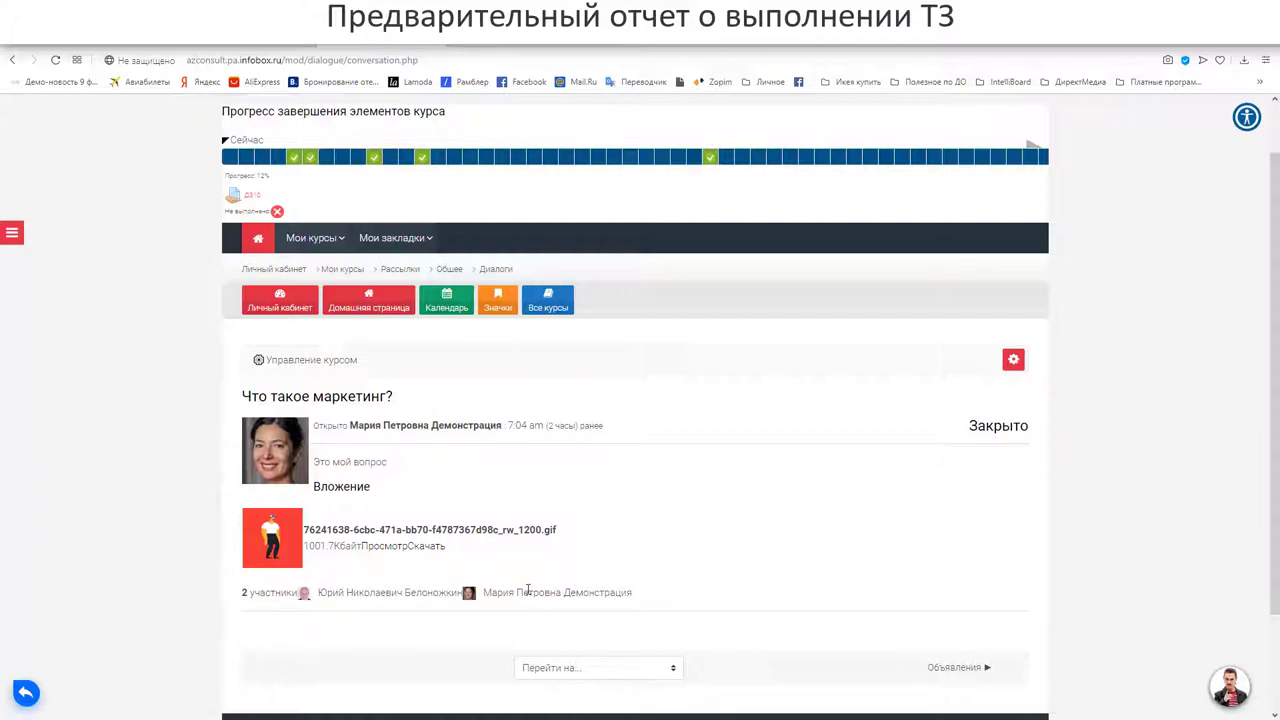
scroll(527, 590, "down", 1)
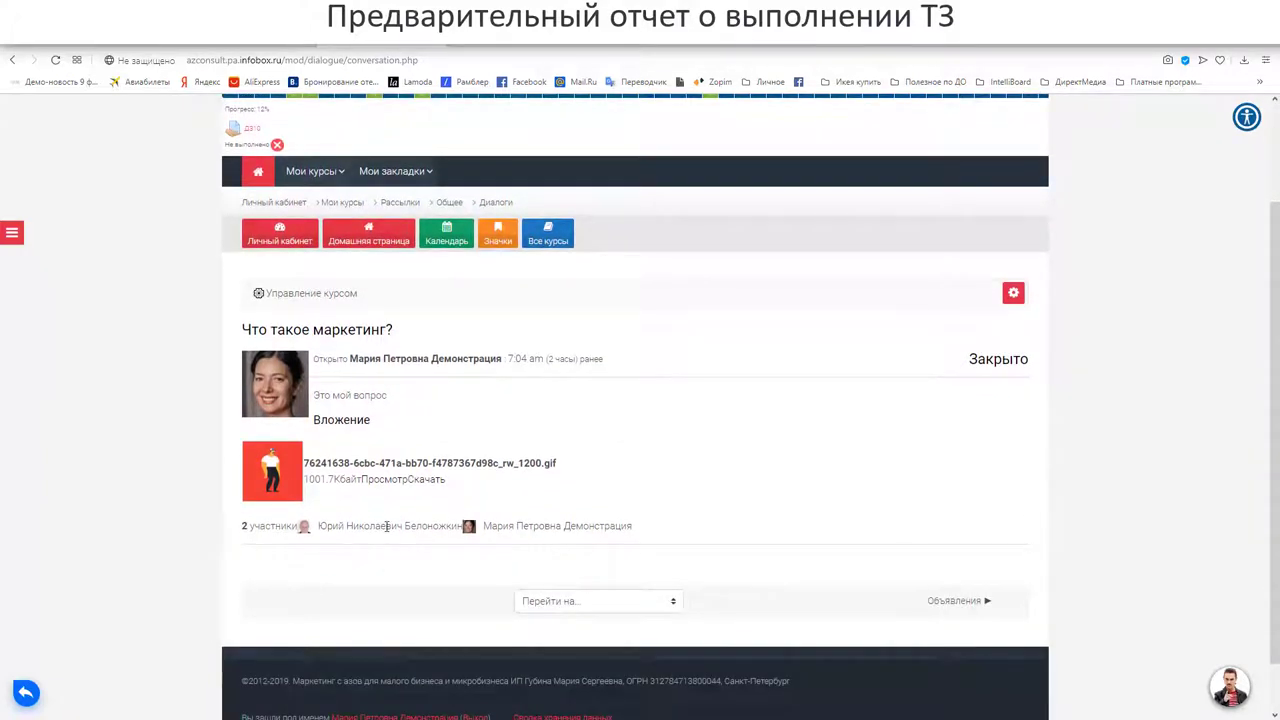
scroll(512, 522, "up", 2)
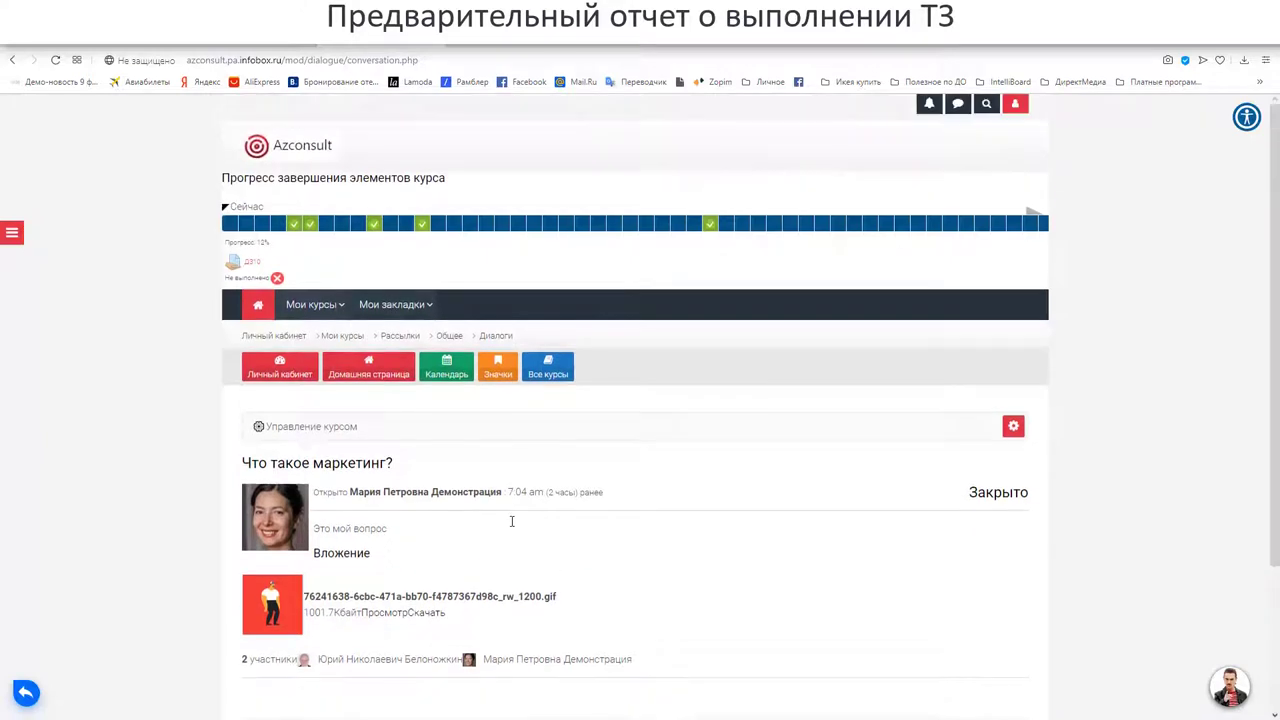
Return to the Диалоги conversation list and start creating a new conversation (Создание).
left_click(491, 340)
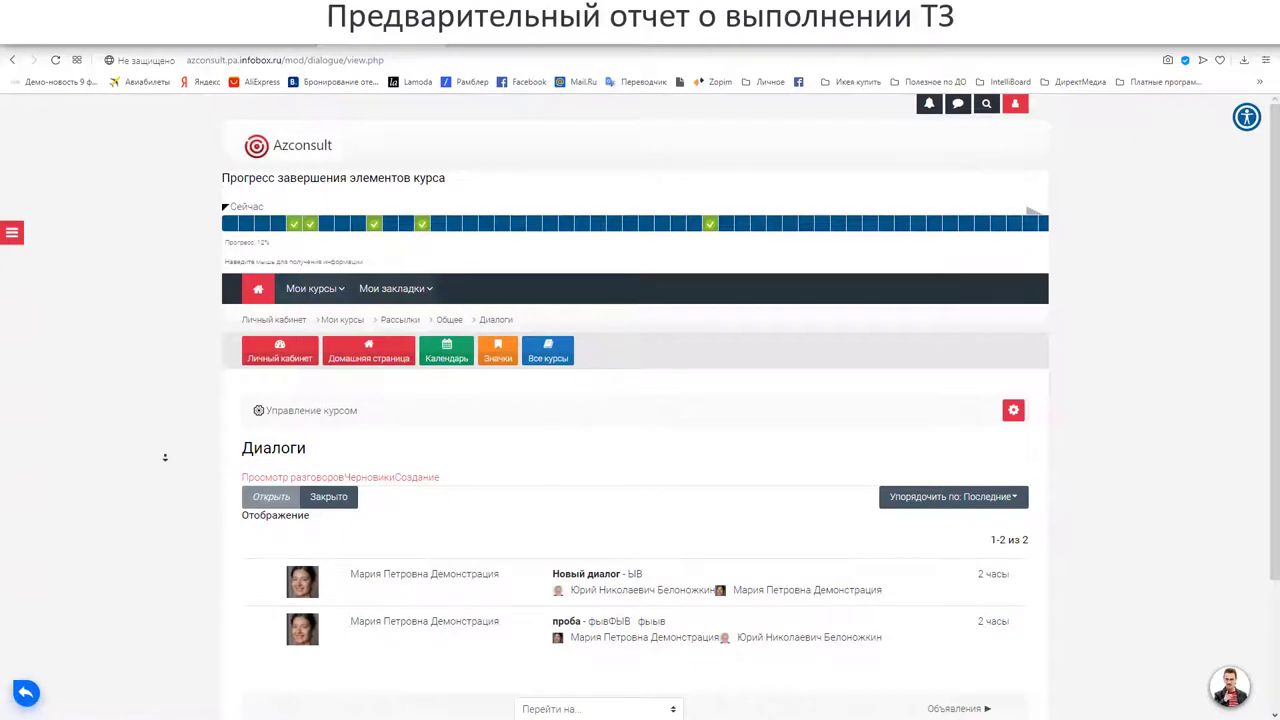
scroll(165, 457, "down", 2)
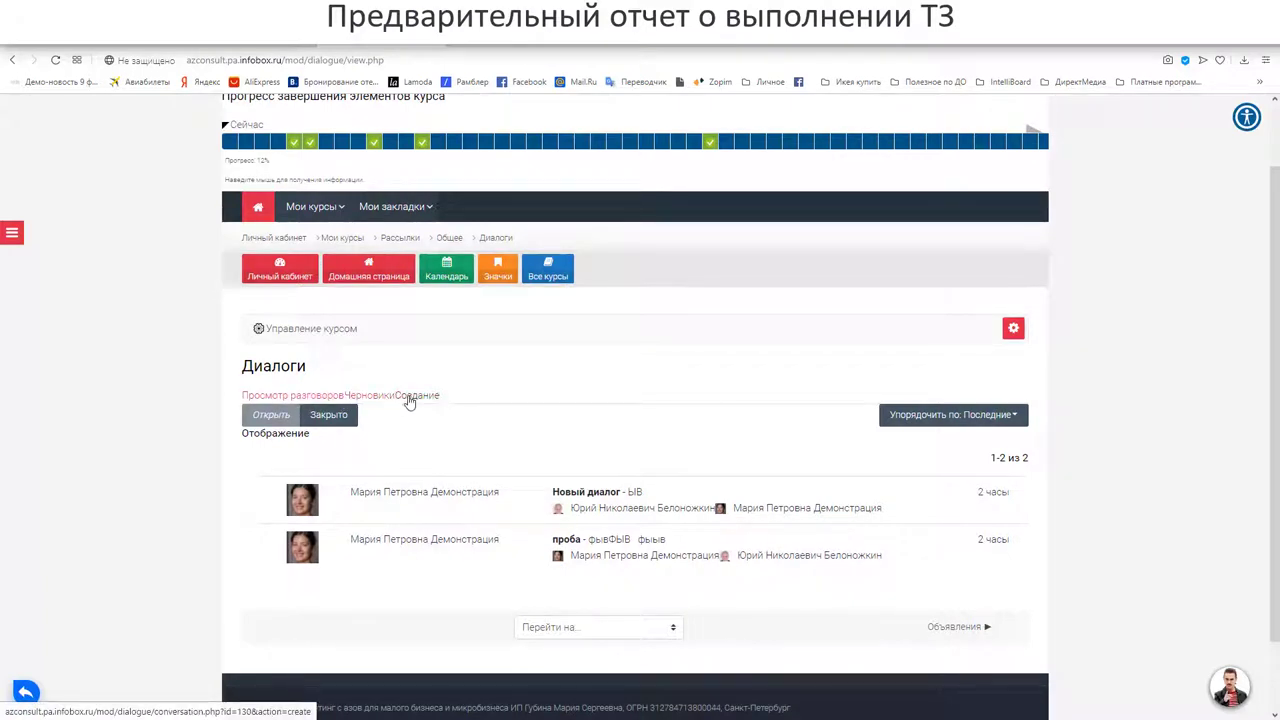
left_click(411, 397)
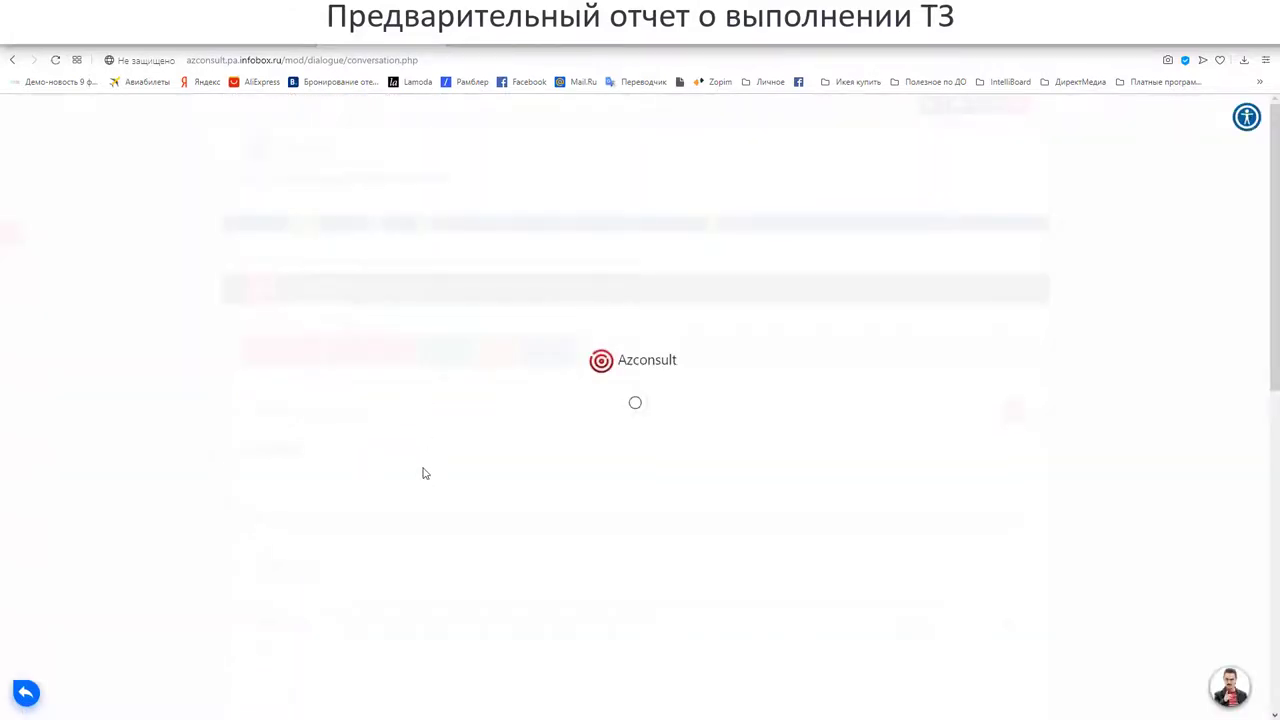
scroll(422, 473, "down", 1)
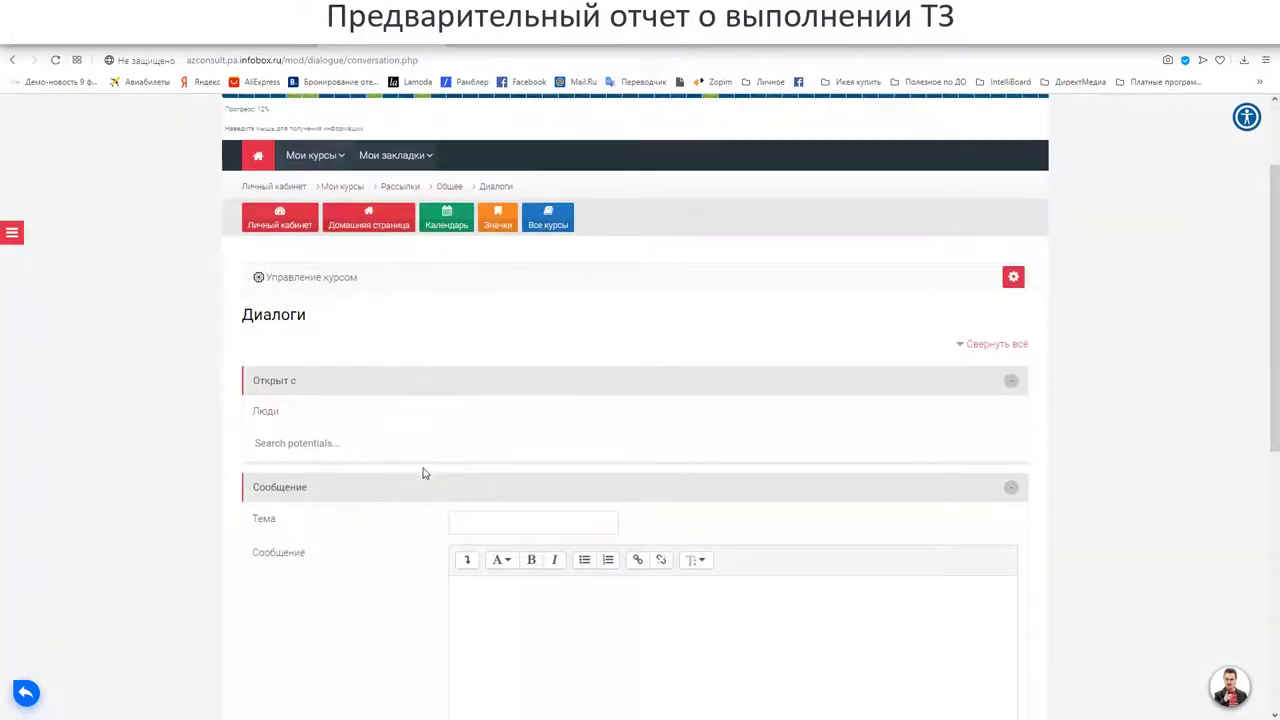
Search for the recipient by name under Люди and add the matching person to the new conversation.
left_click(260, 442)
type("Ю")
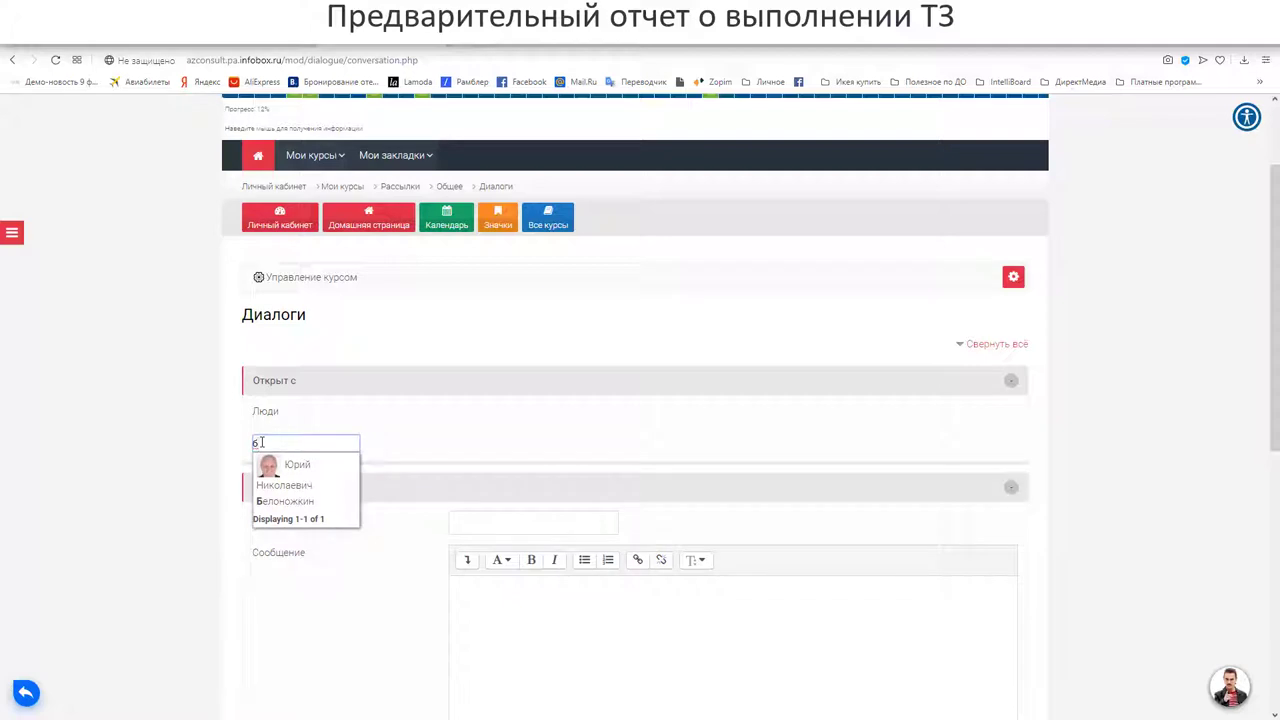
left_click(270, 500)
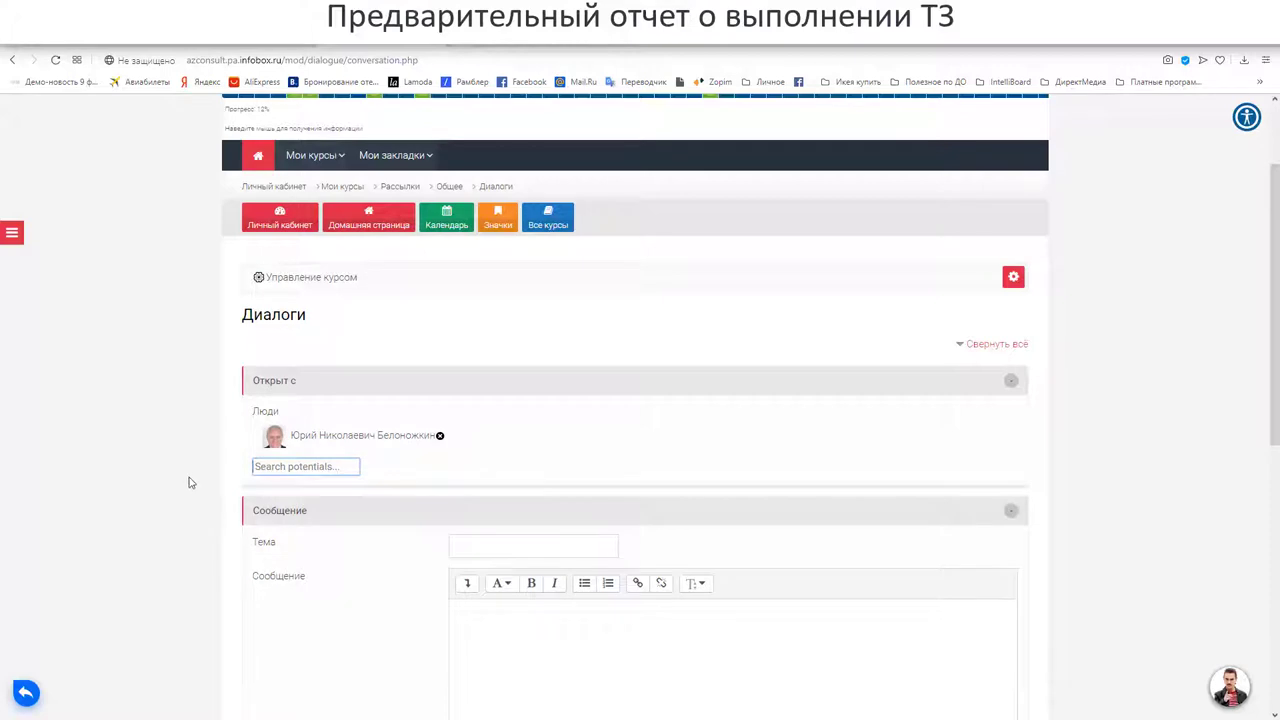
left_click(224, 483)
Set the conversation's subject (Тема) to «Вопрос по оценкам».
scroll(214, 514, "down", 1)
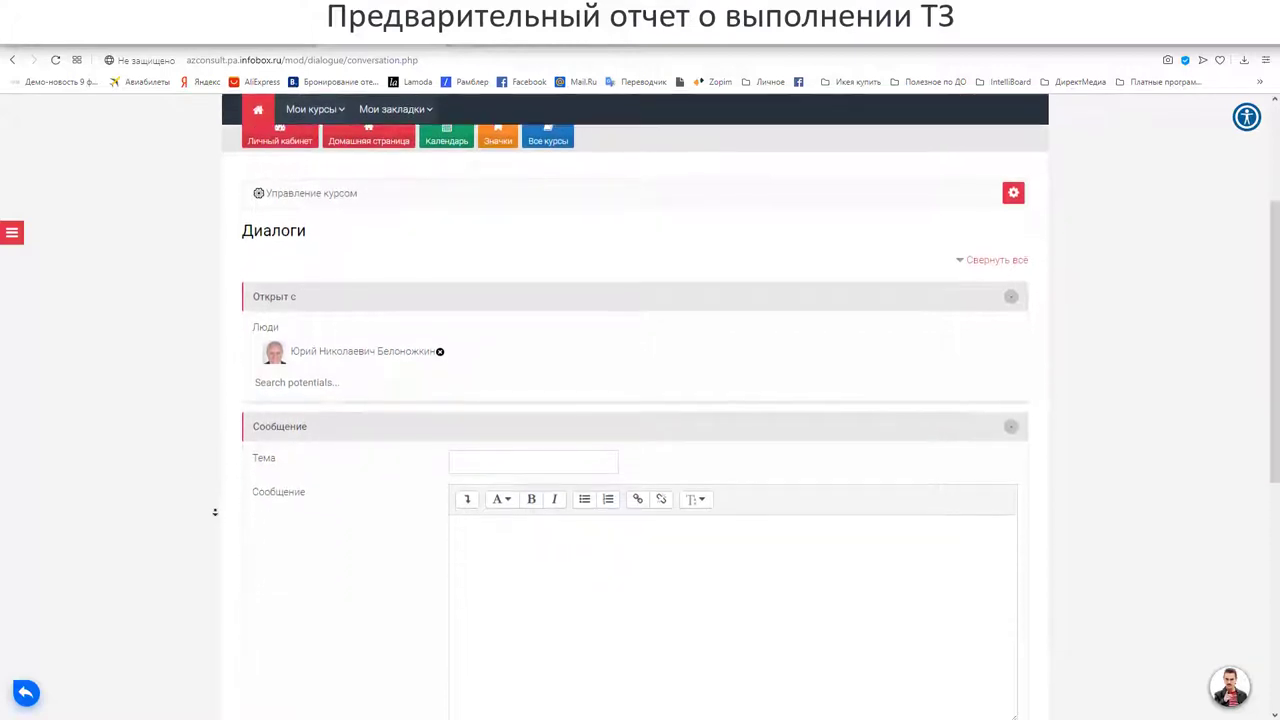
left_click(484, 428)
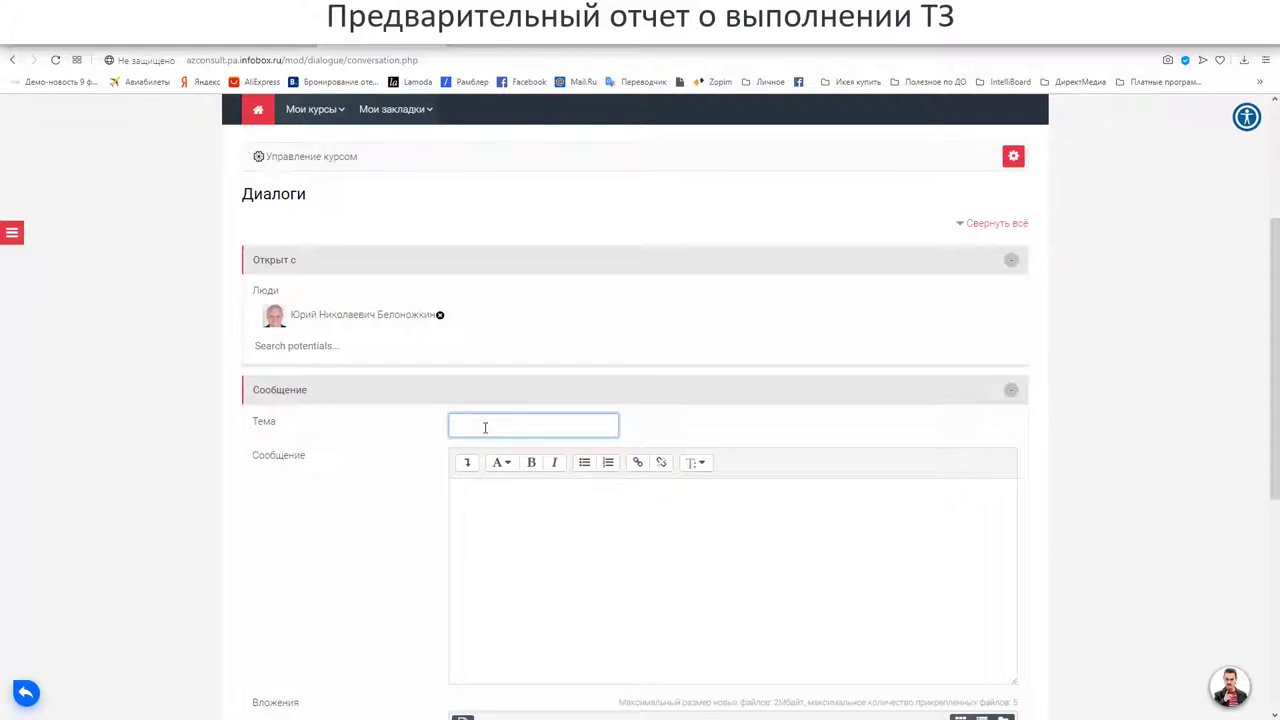
type("Вопрос по оценк")
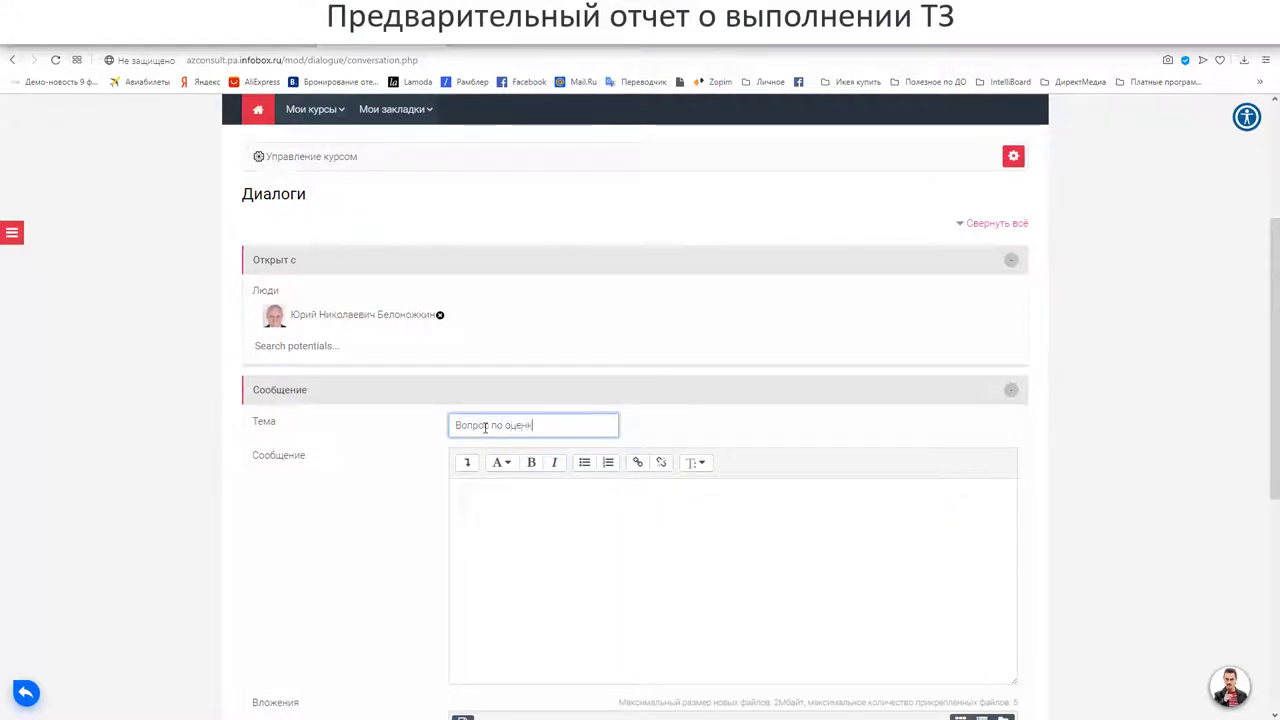
type("ам")
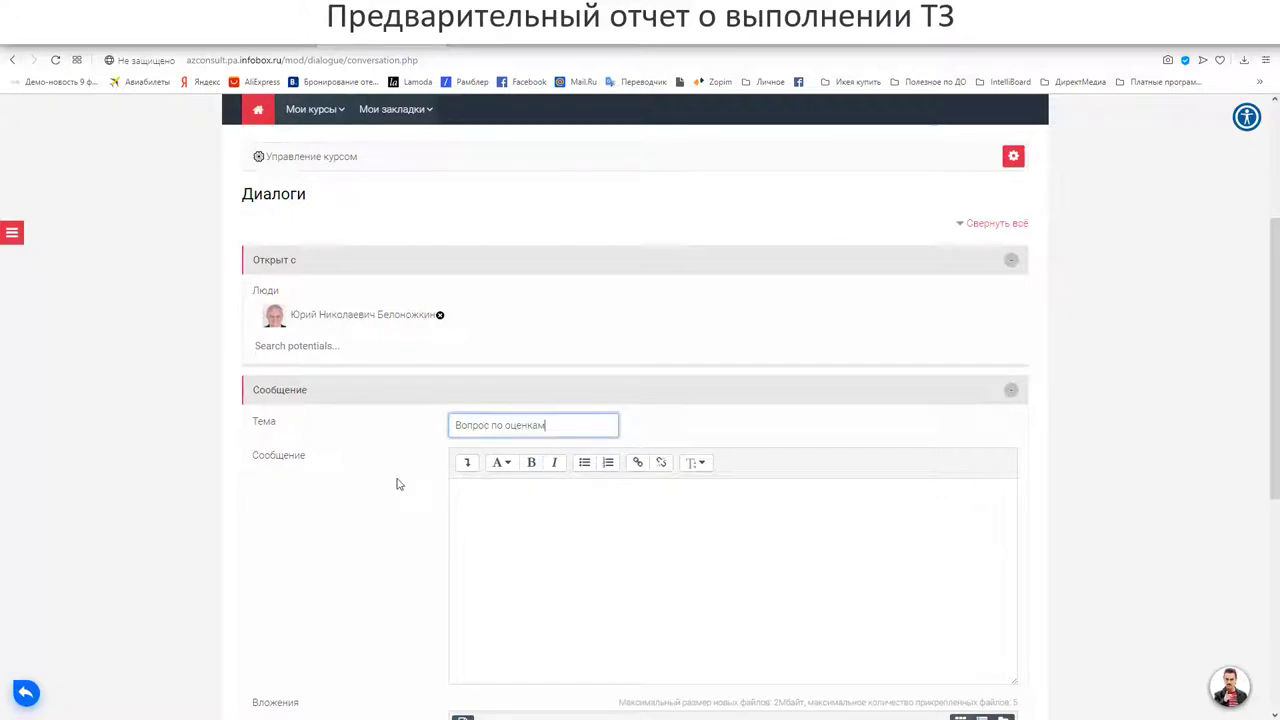
Write «Прошу пояснить...» as the conversation's message text.
scroll(396, 484, "down", 2)
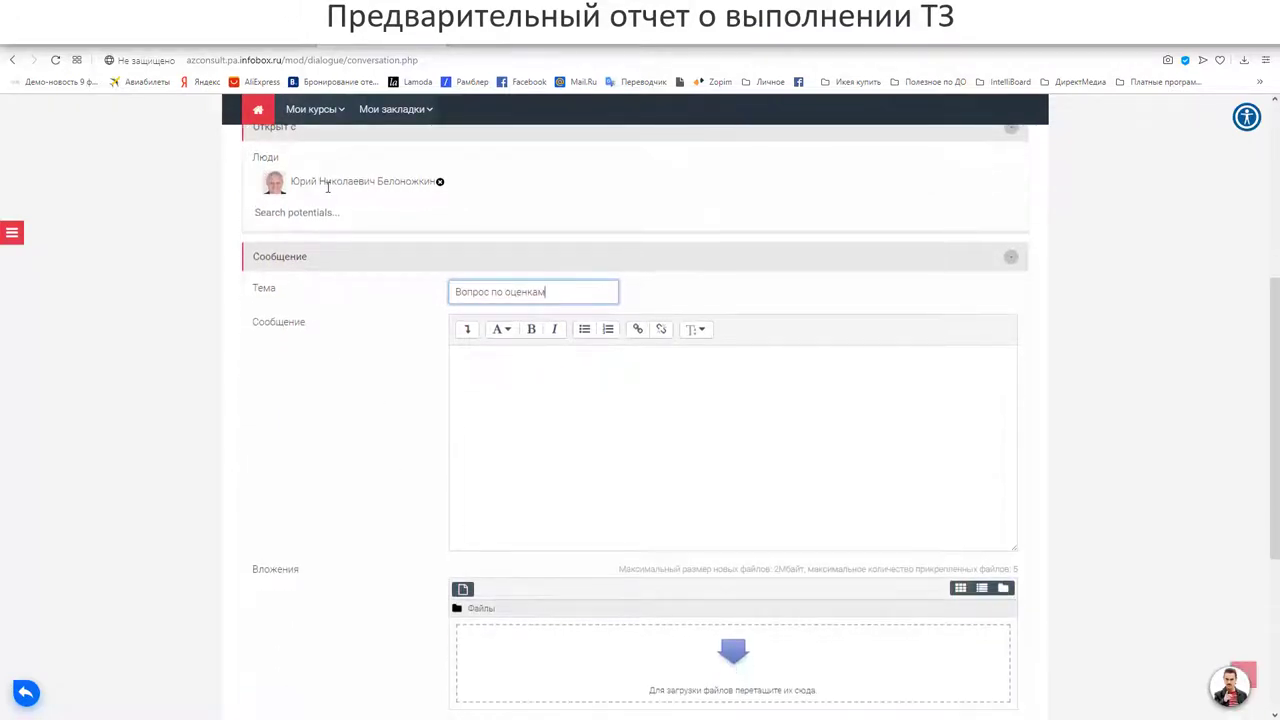
left_click(463, 365)
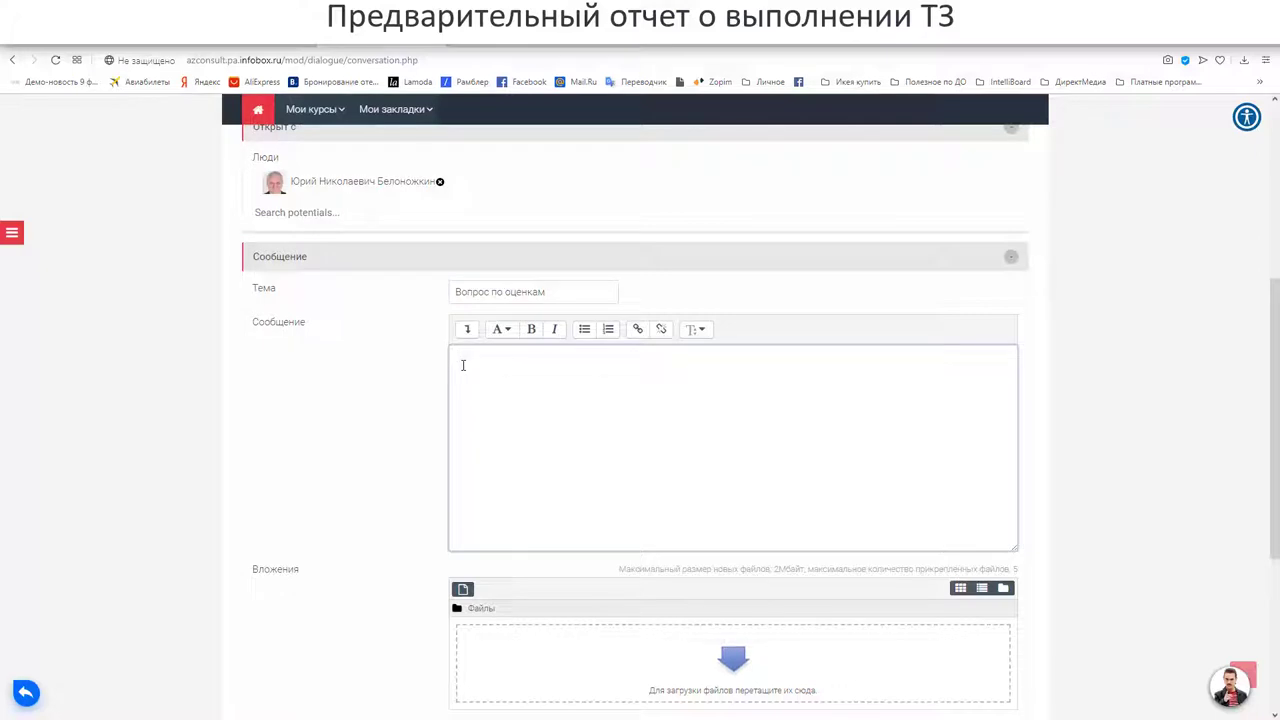
type("Прив")
key("BackSpace")
key("BackSpace")
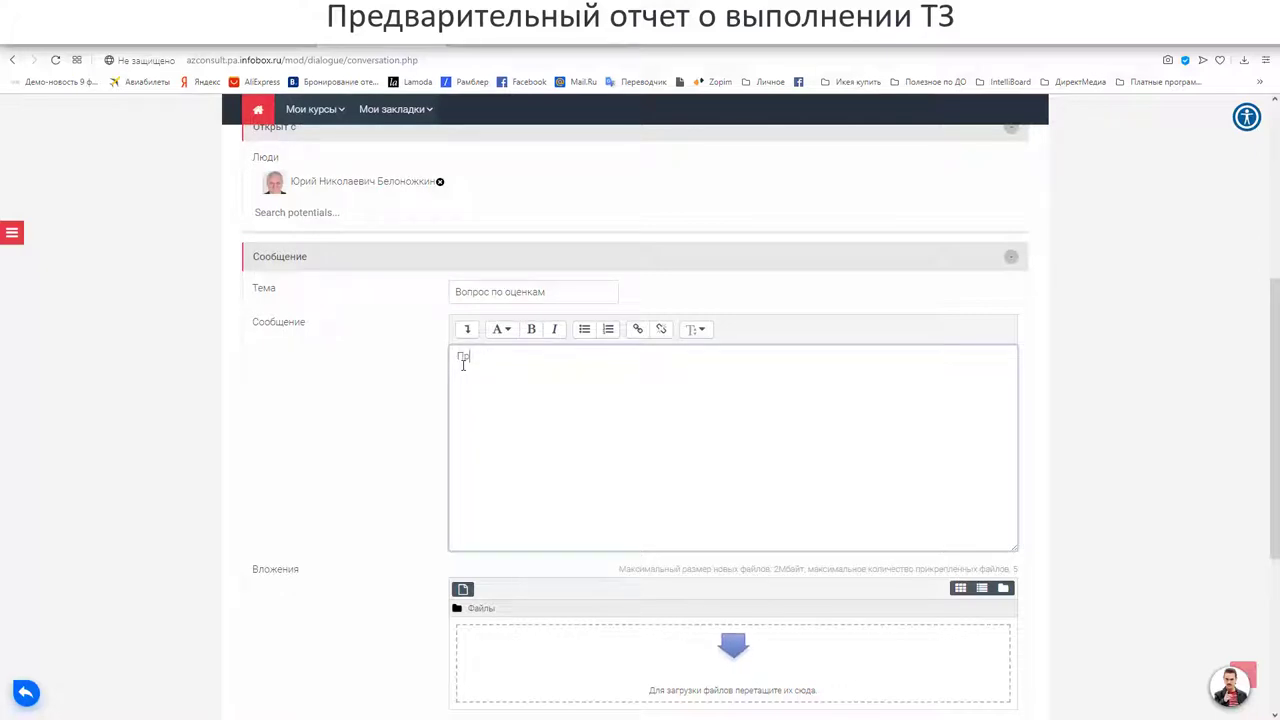
type("ошу")
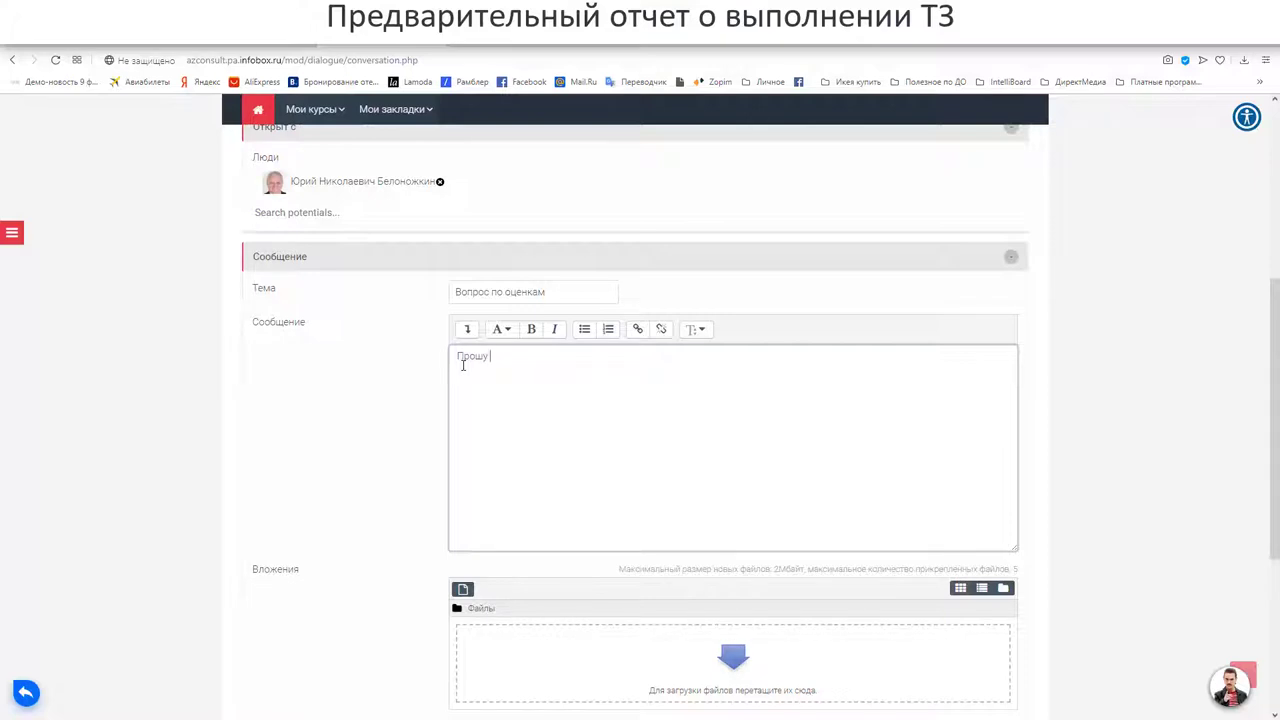
type(" пояснить...")
scroll(380, 486, "down", 2)
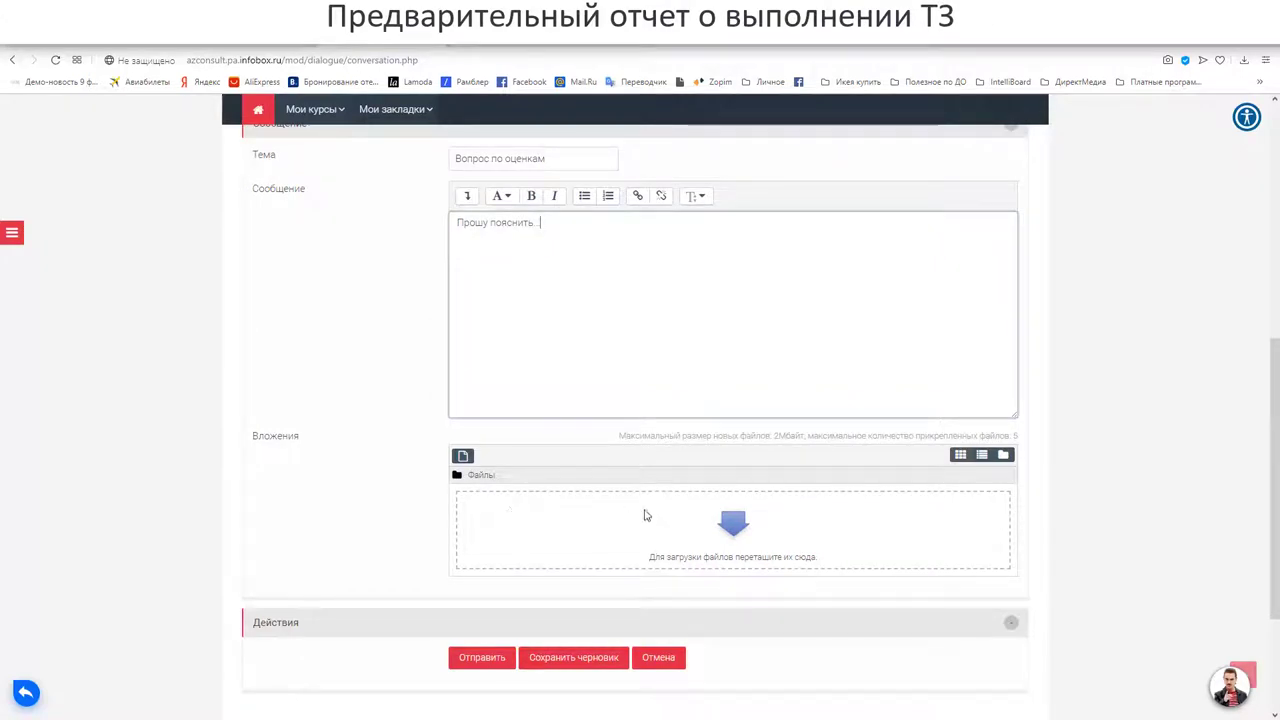
key("BackSpace")
key("BackSpace")
key("BackSpace")
type("...")
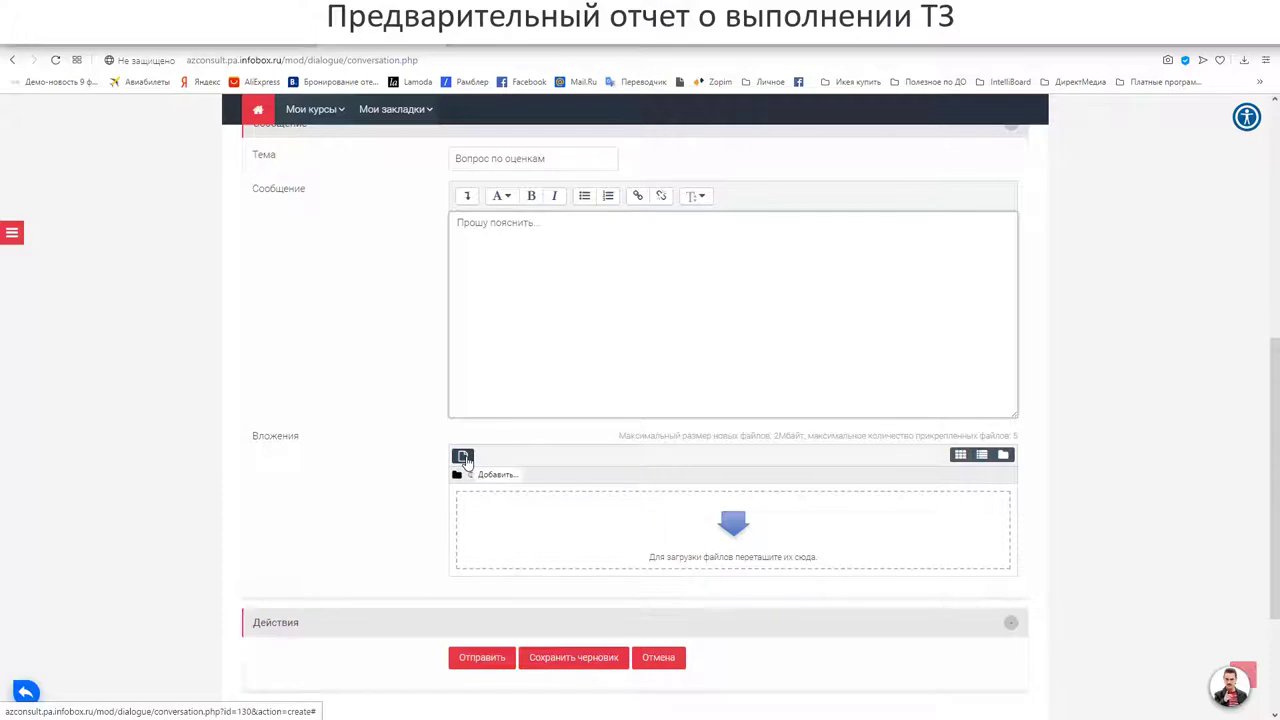
Attach the picture 111.jpg from the обработка folder in File Explorer to the message.
key("alt+Tab")
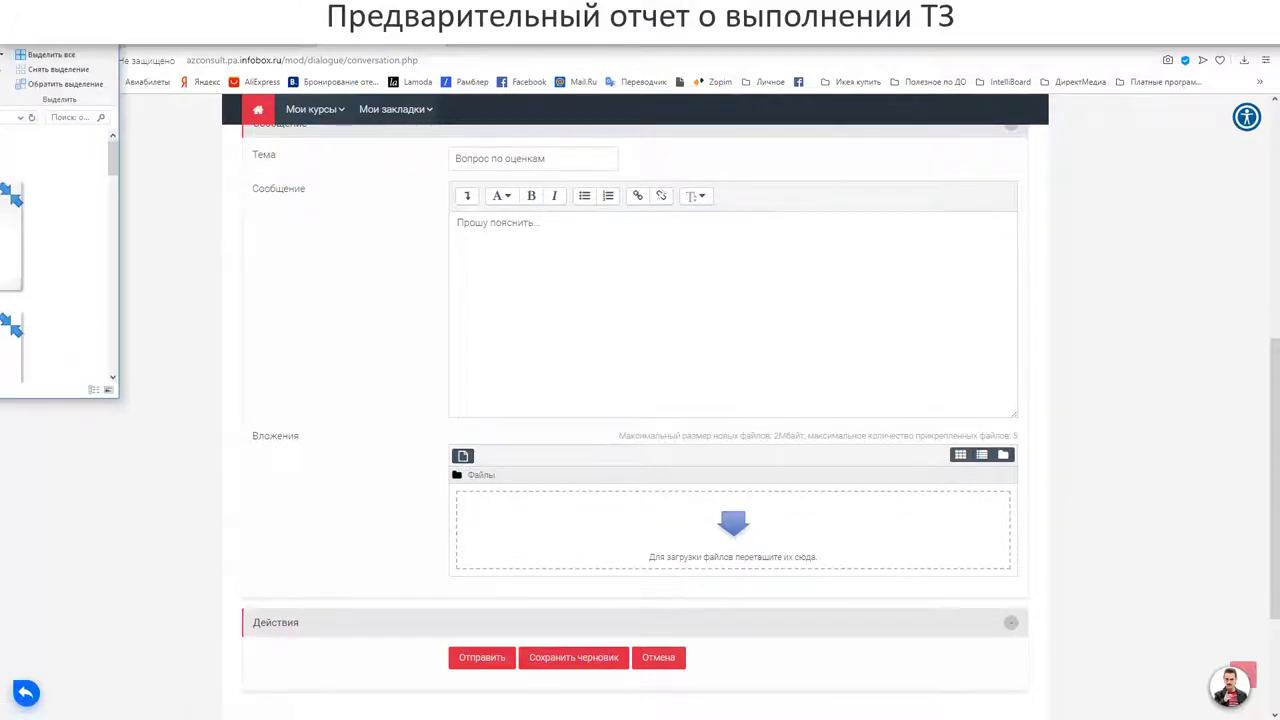
left_click_drag(1, 97, 158, 108)
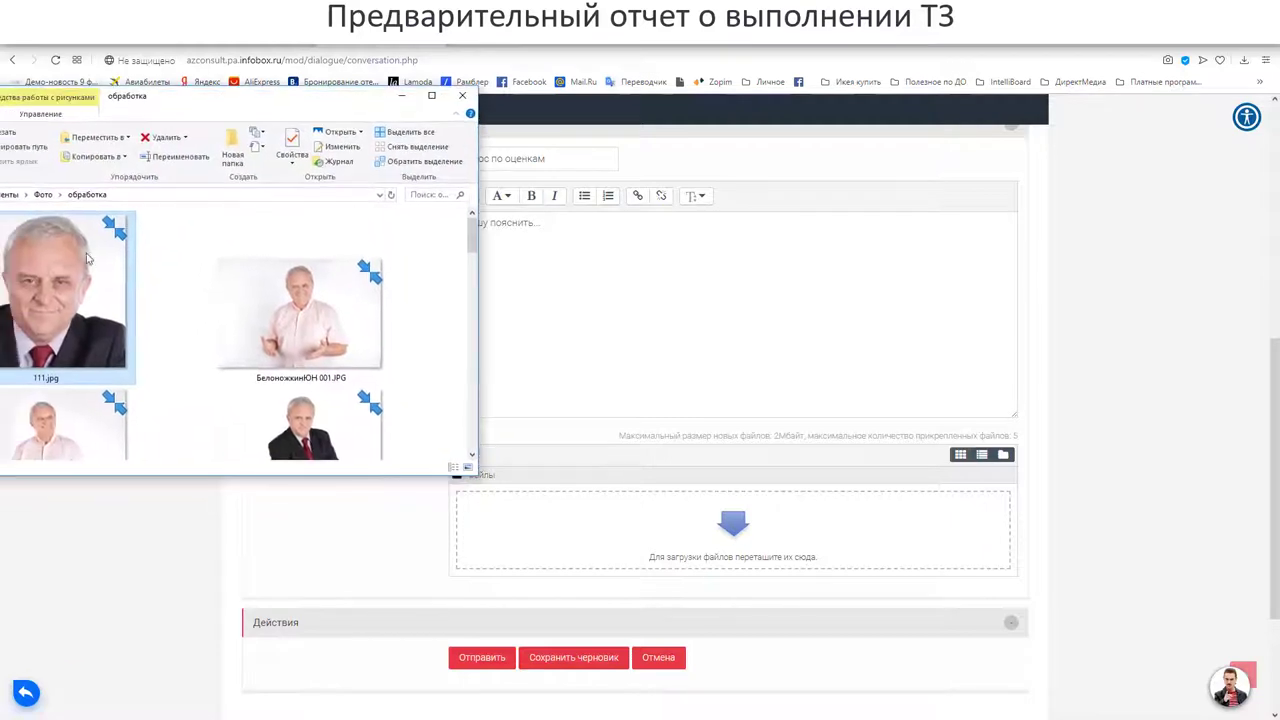
left_click_drag(90, 300, 592, 522)
left_click_drag(605, 533, 598, 531)
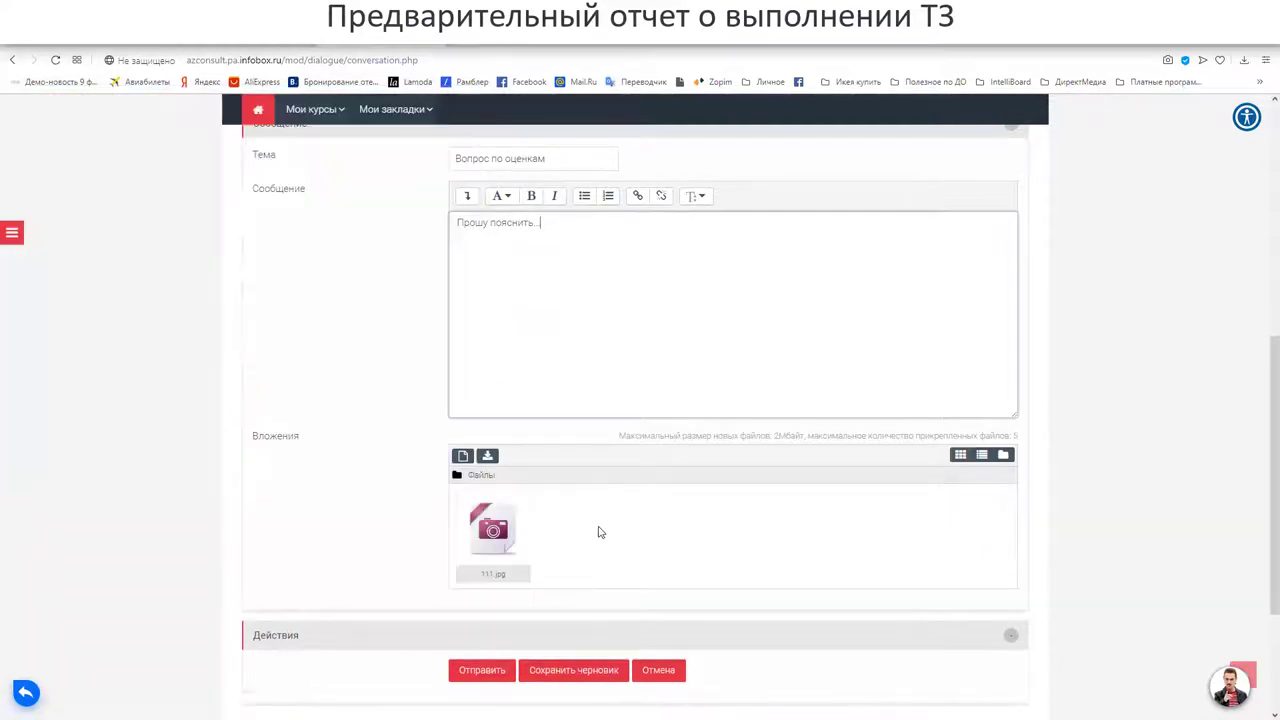
Save the new conversation as a draft and reopen it from the Черновики list.
scroll(388, 492, "down", 1)
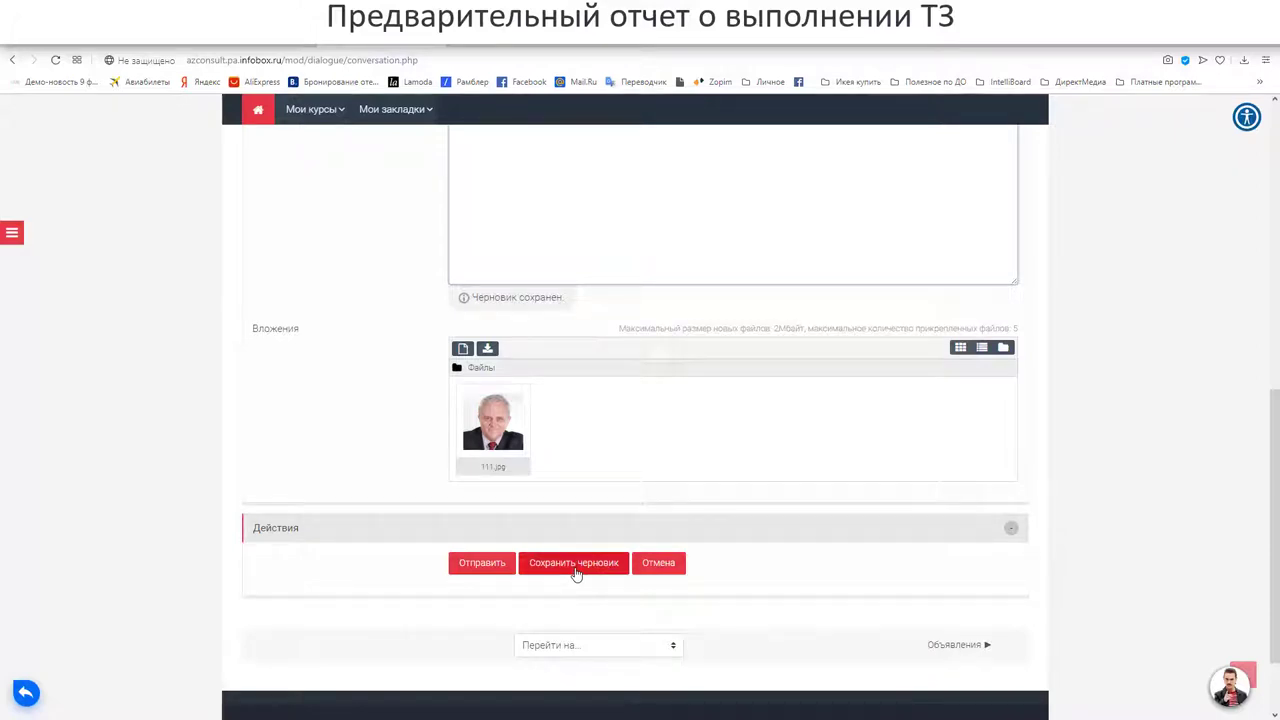
scroll(578, 560, "up", 2)
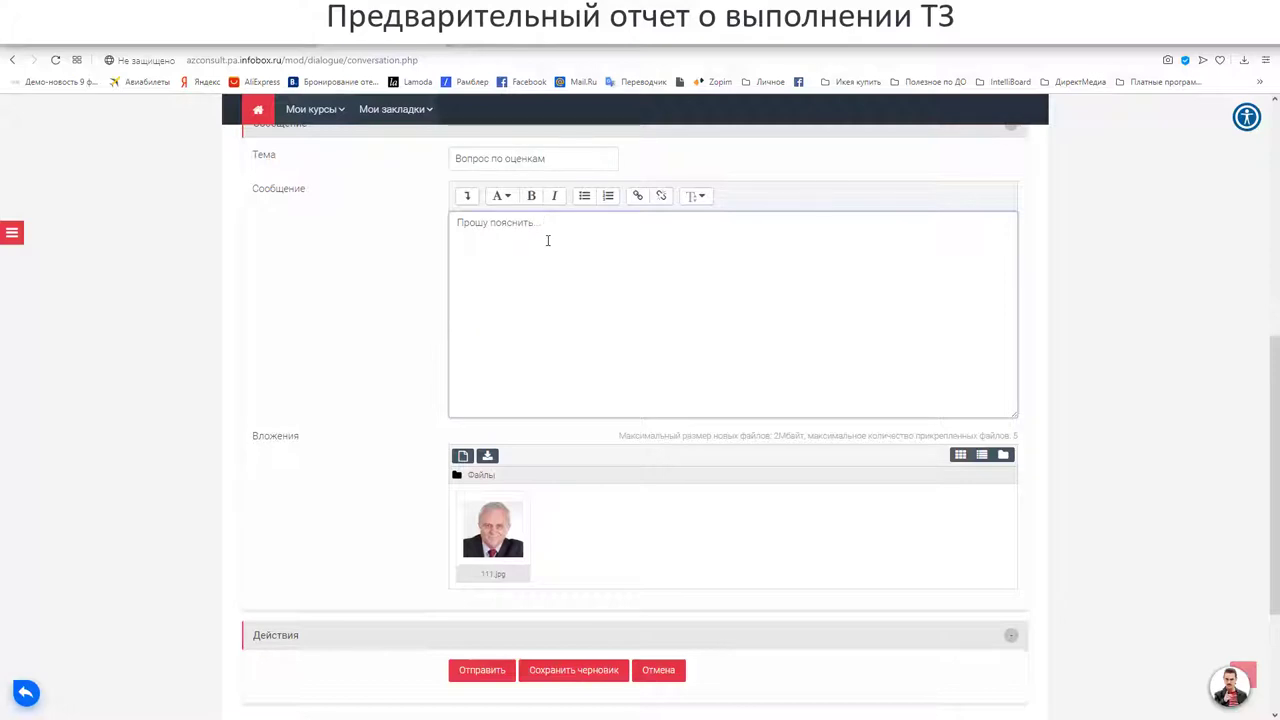
left_click(573, 674)
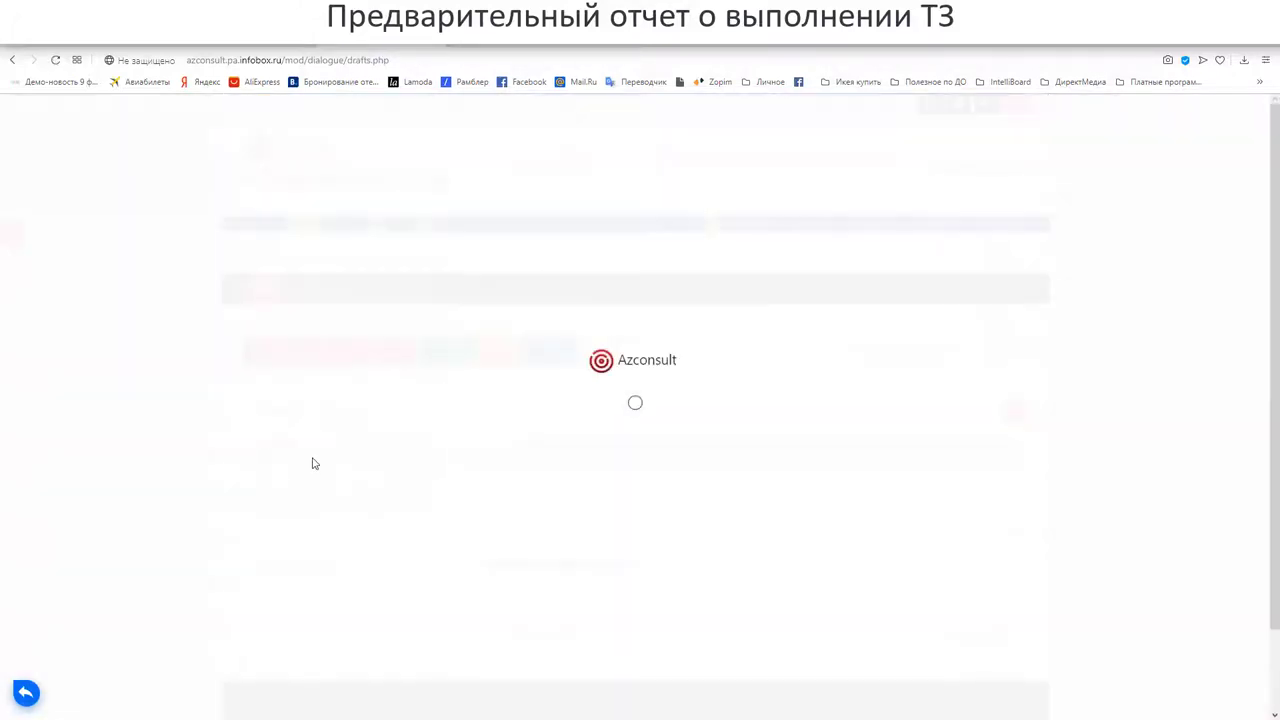
scroll(232, 486, "down", 2)
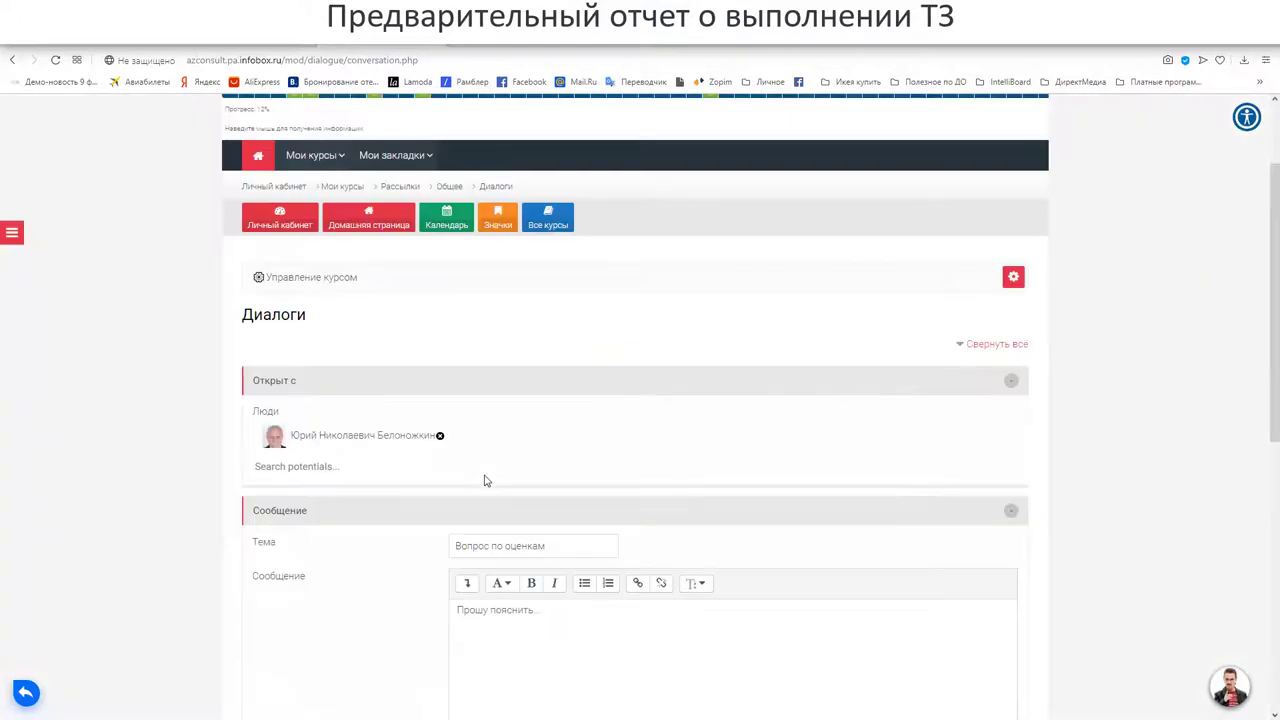
Change the draft's message to «Прошу пояснить, почему...» and send the conversation.
scroll(485, 490, "down", 2)
left_click(562, 420)
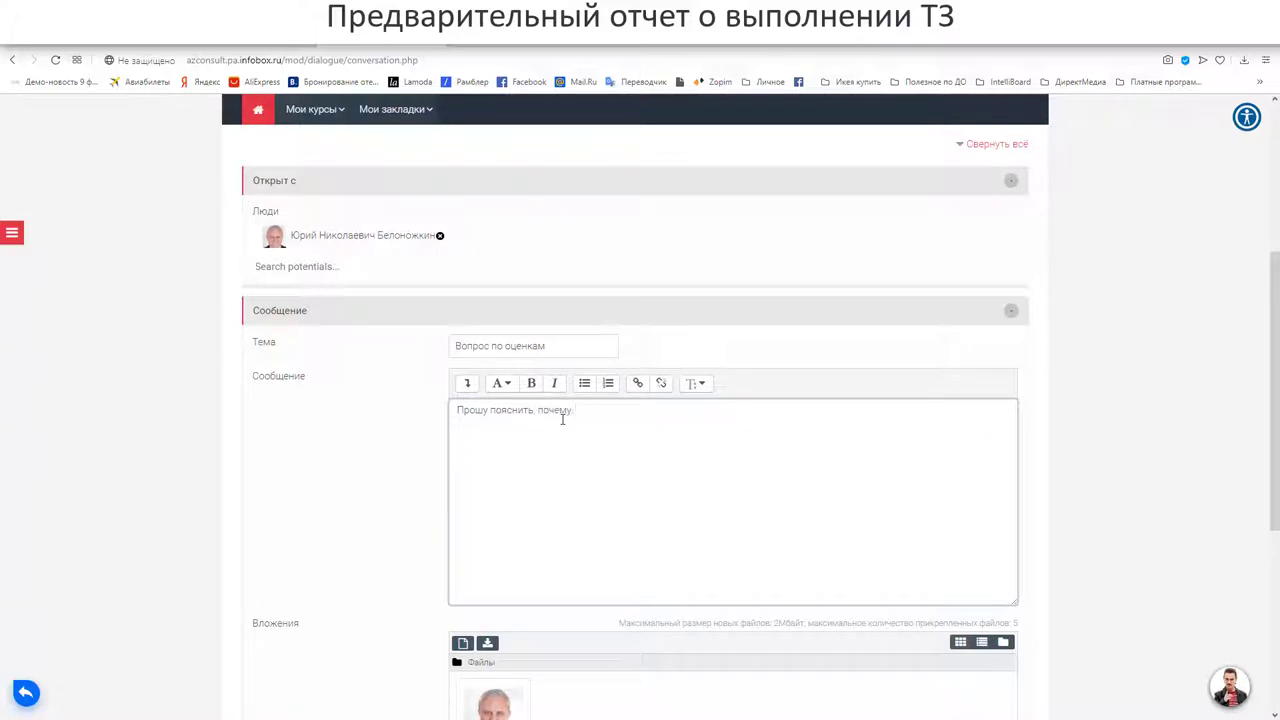
scroll(354, 446, "down", 3)
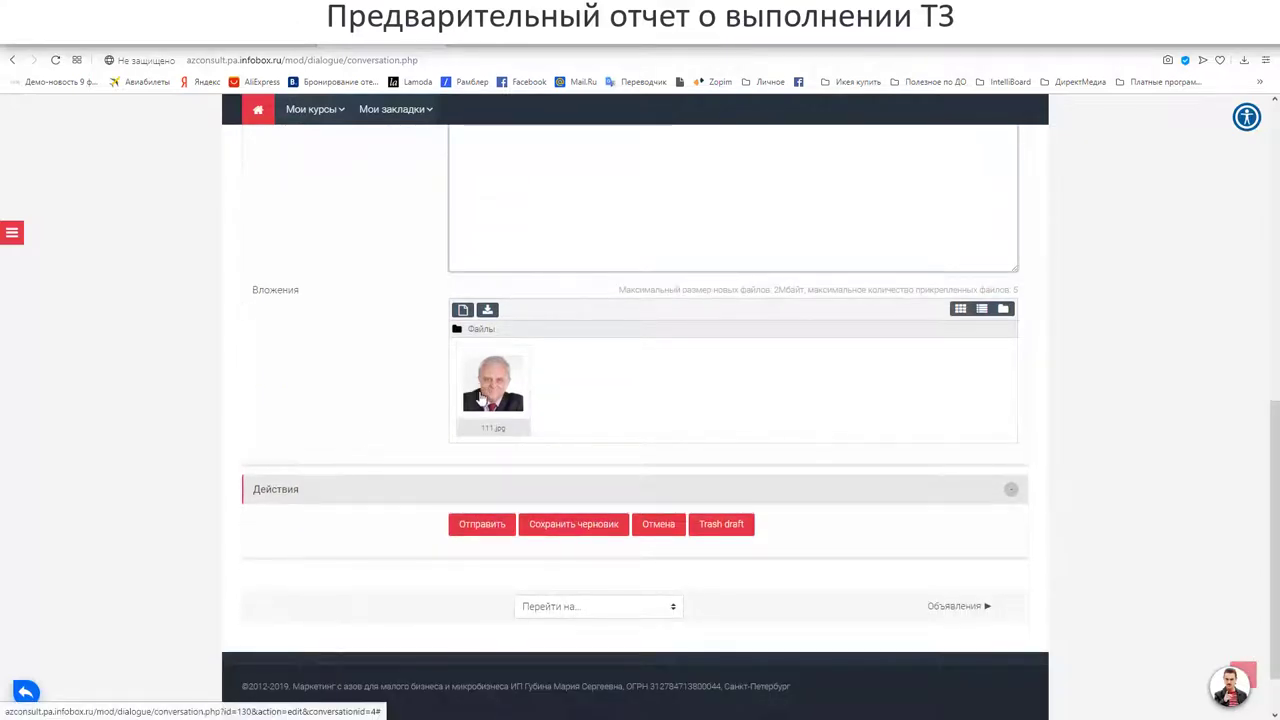
left_click(478, 530)
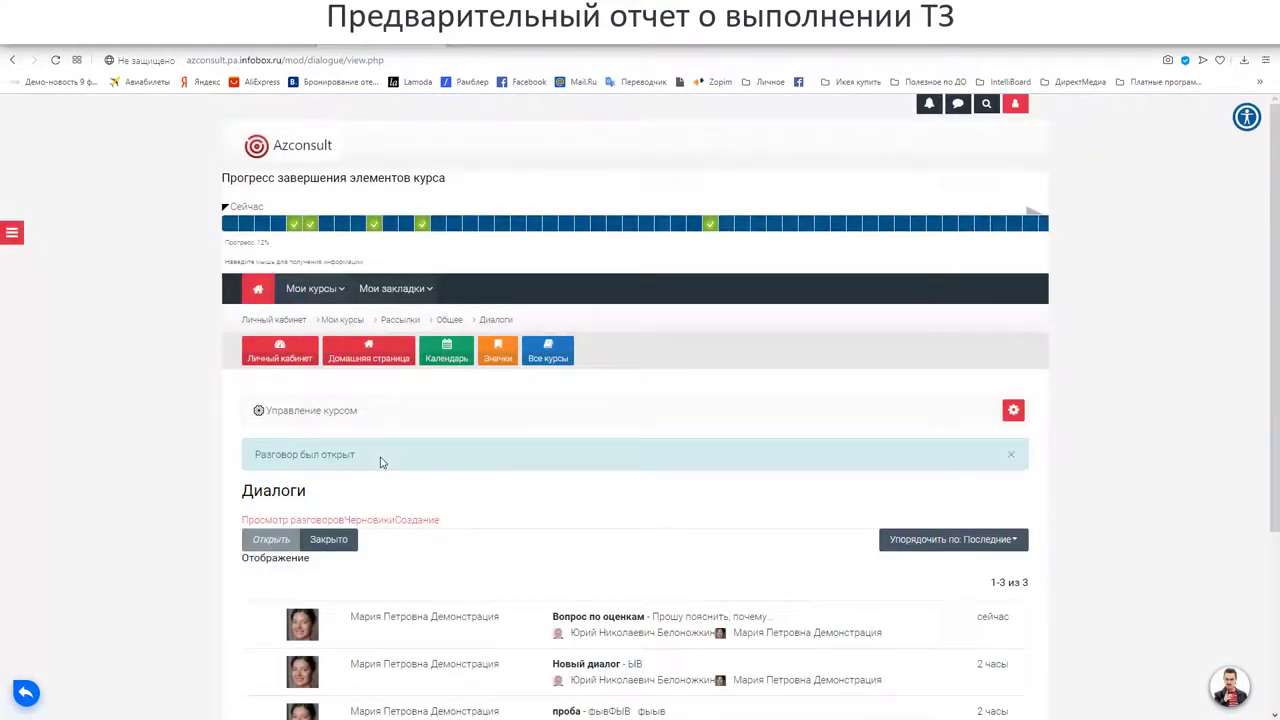
Switch to the teacher's browser and open the new «Вопрос по оценкам» e-mail from the Mail.ru notifier.
scroll(380, 462, "down", 1)
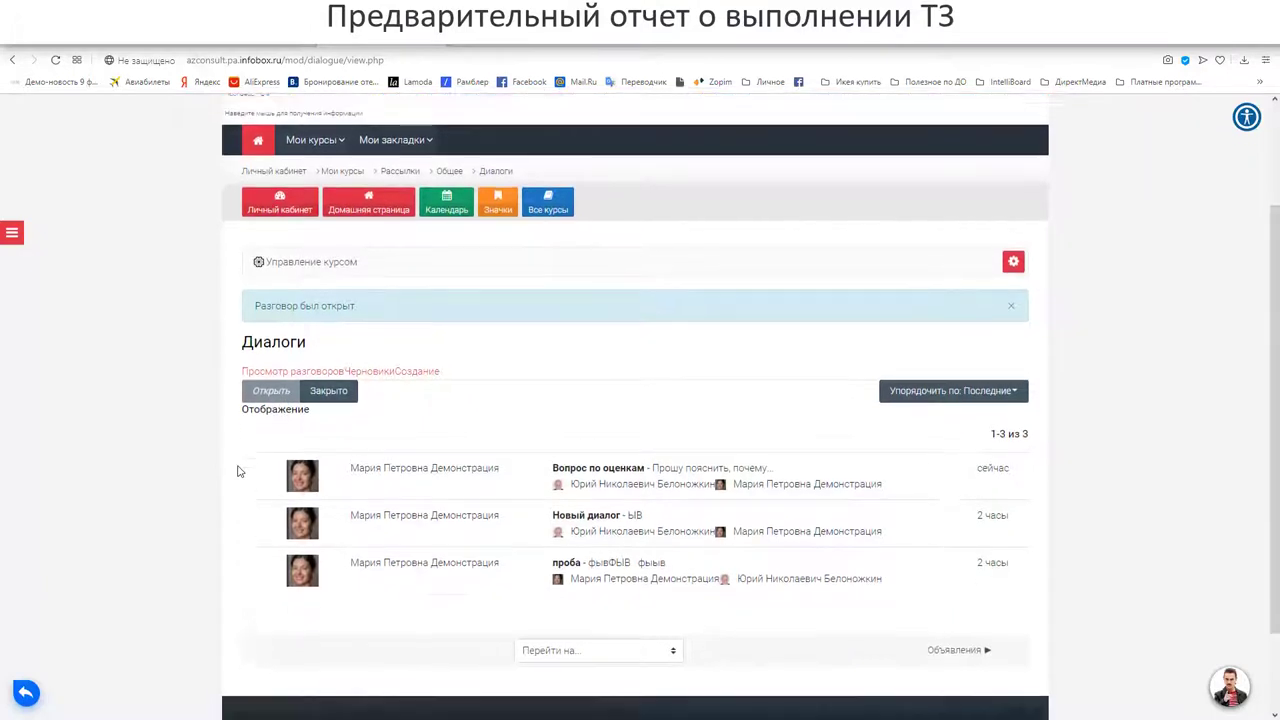
scroll(238, 471, "down", 1)
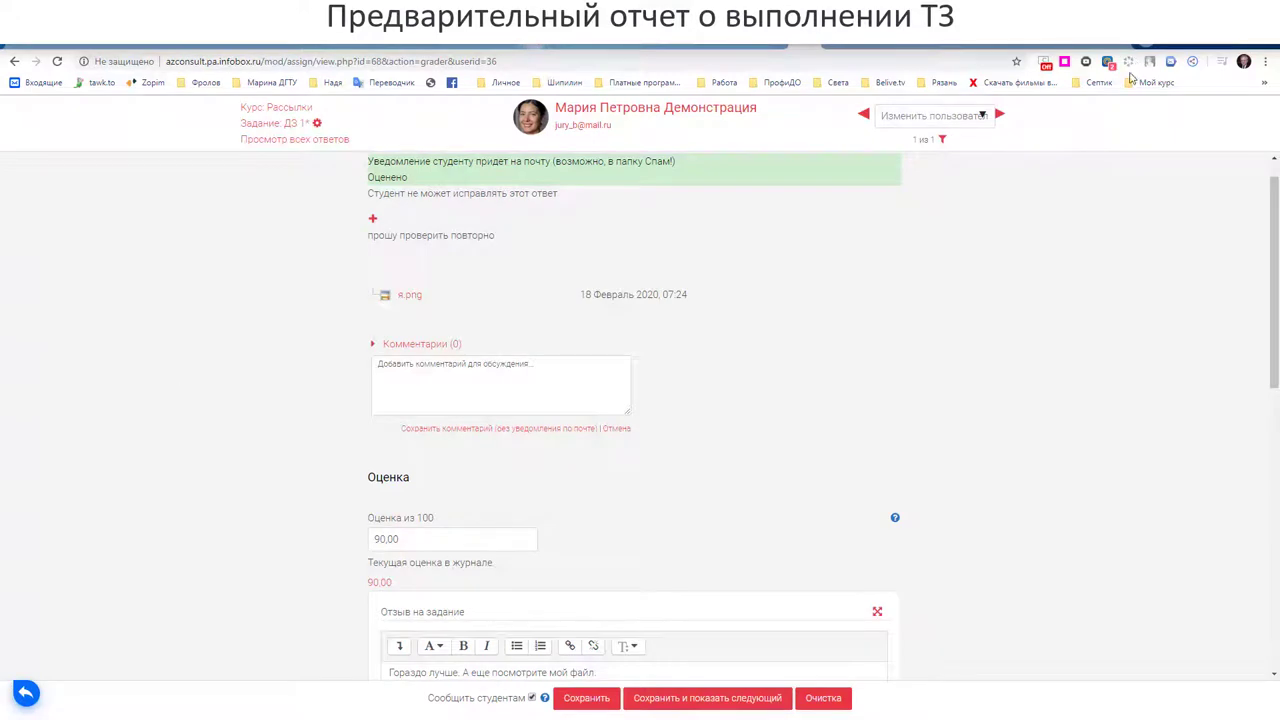
left_click(1129, 63)
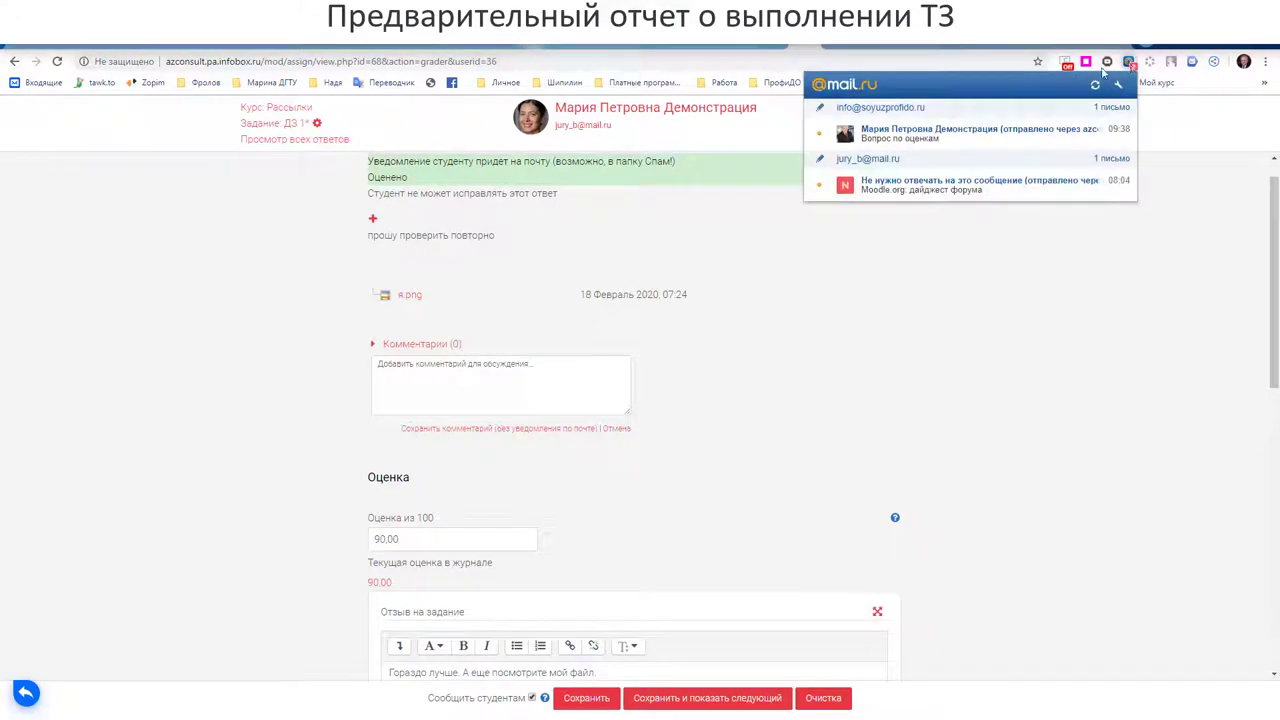
left_click(930, 134)
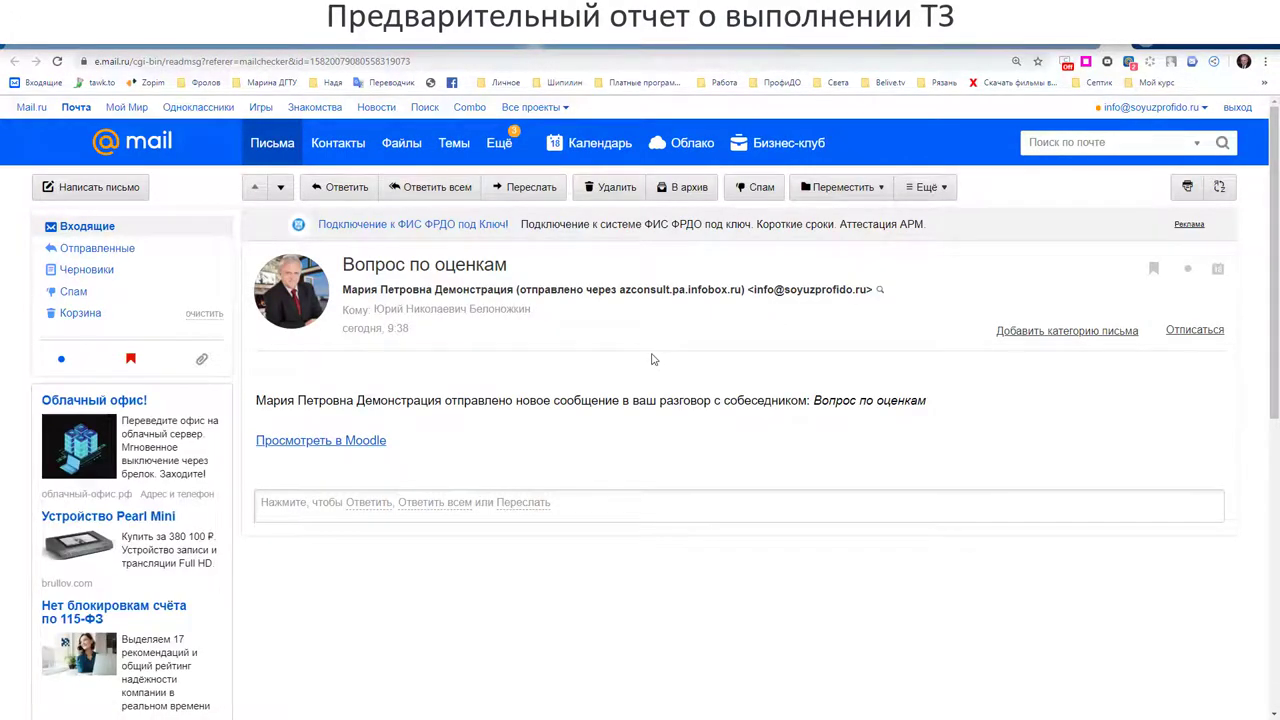
Read the e-mail notification about the new conversation message and follow its link to Moodle.
scroll(651, 359, "down", 1)
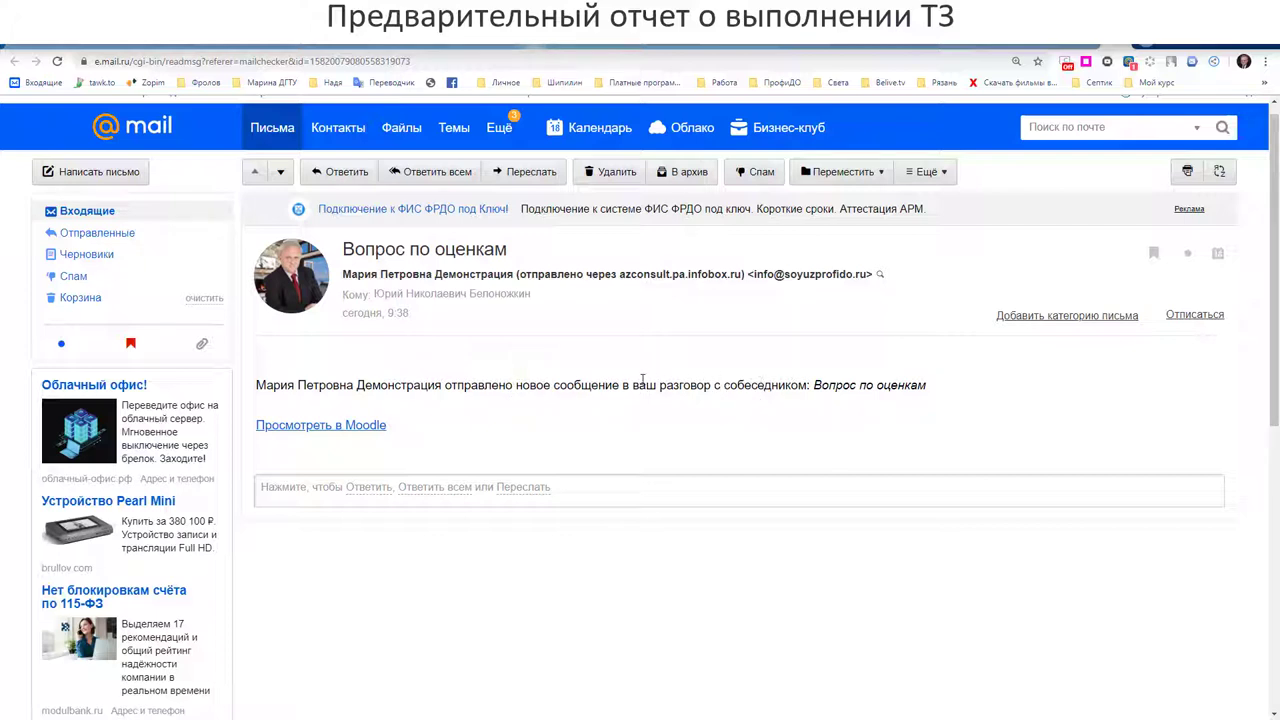
left_click_drag(633, 384, 641, 385)
left_click(707, 389)
left_click(363, 428)
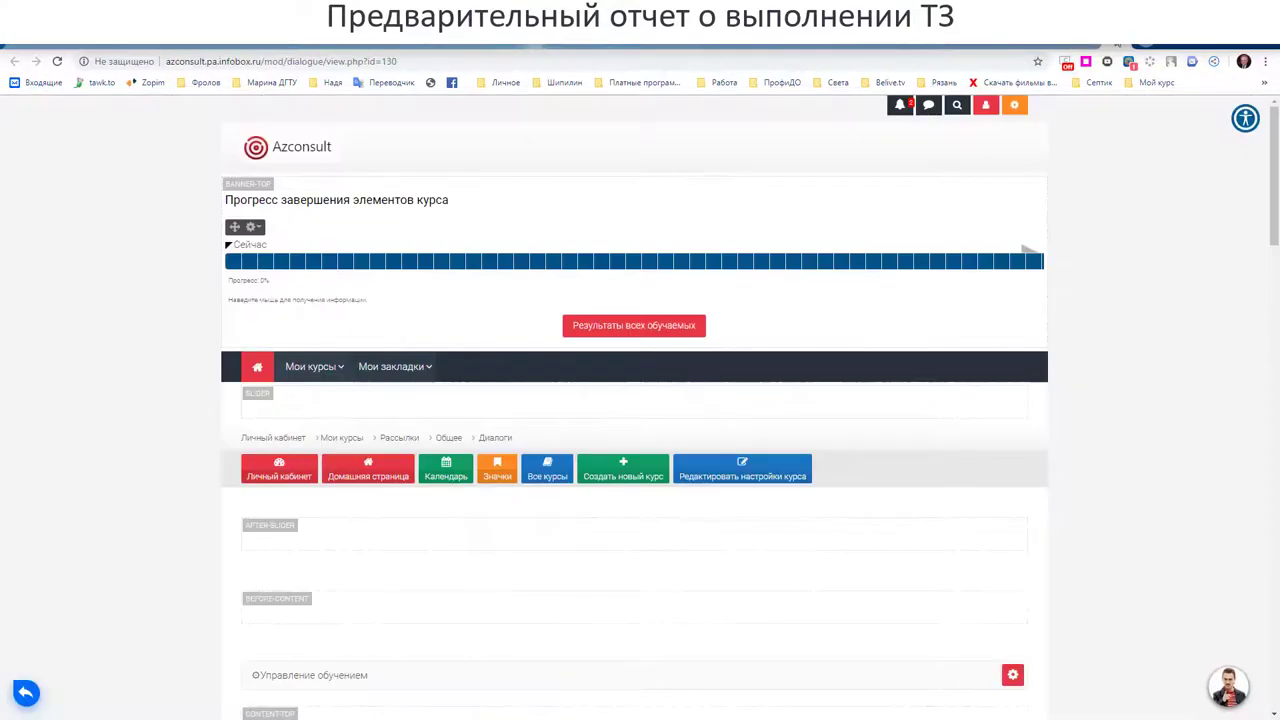
Examine the unread message markers beside the conversations in the teacher's Диалоги list.
scroll(558, 382, "down", 2)
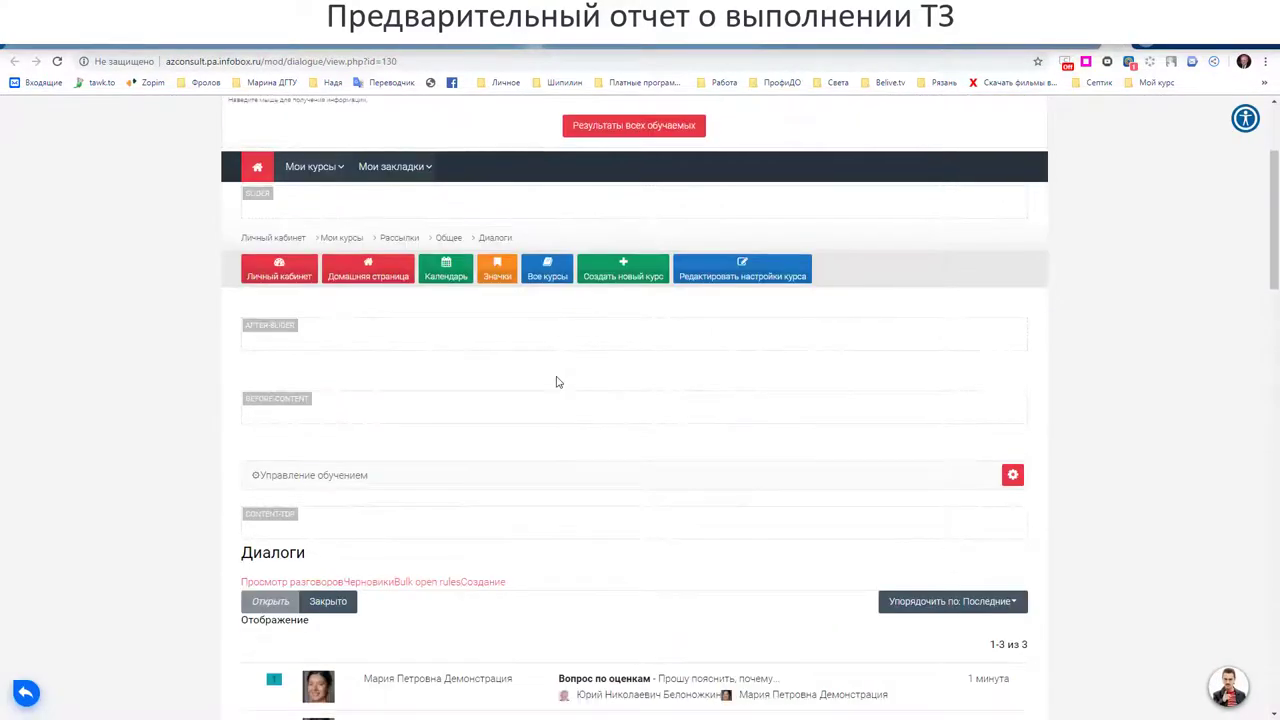
scroll(558, 382, "down", 2)
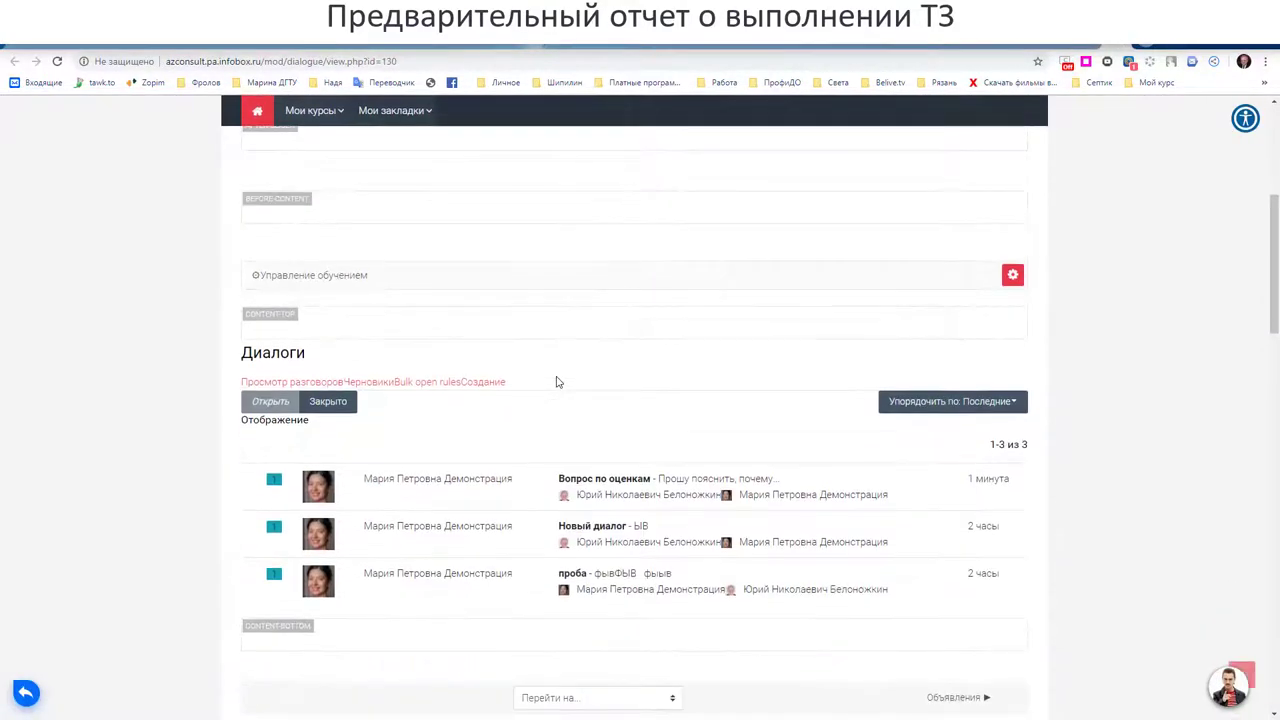
scroll(558, 382, "down", 1)
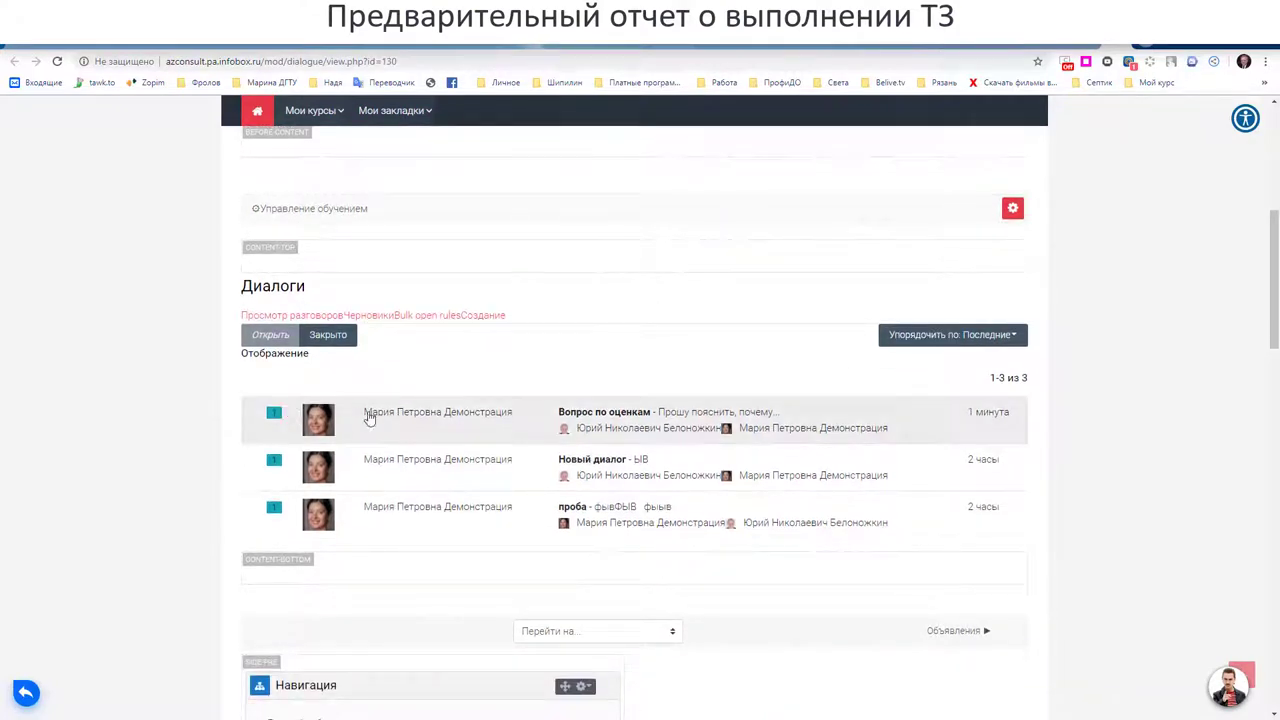
mouse_move(276, 416)
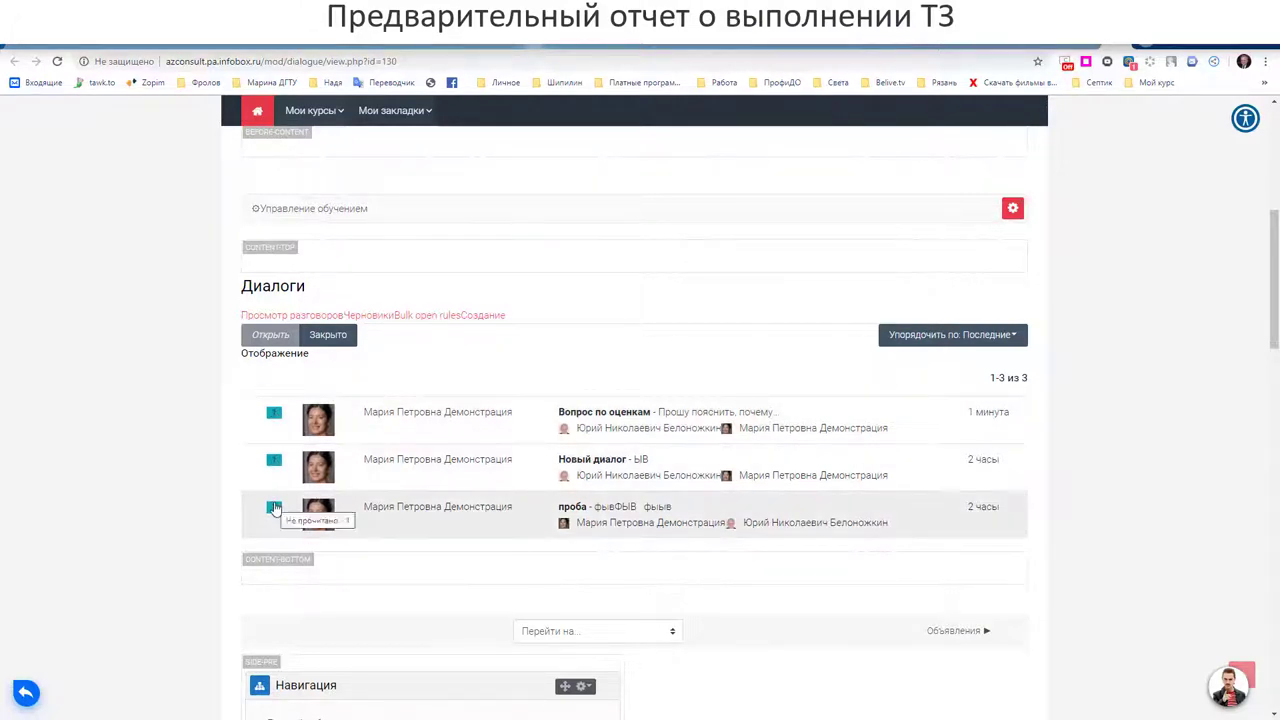
Check the teacher's site notifications for student submissions and close the notification list.
scroll(1255, 303, "up", 5)
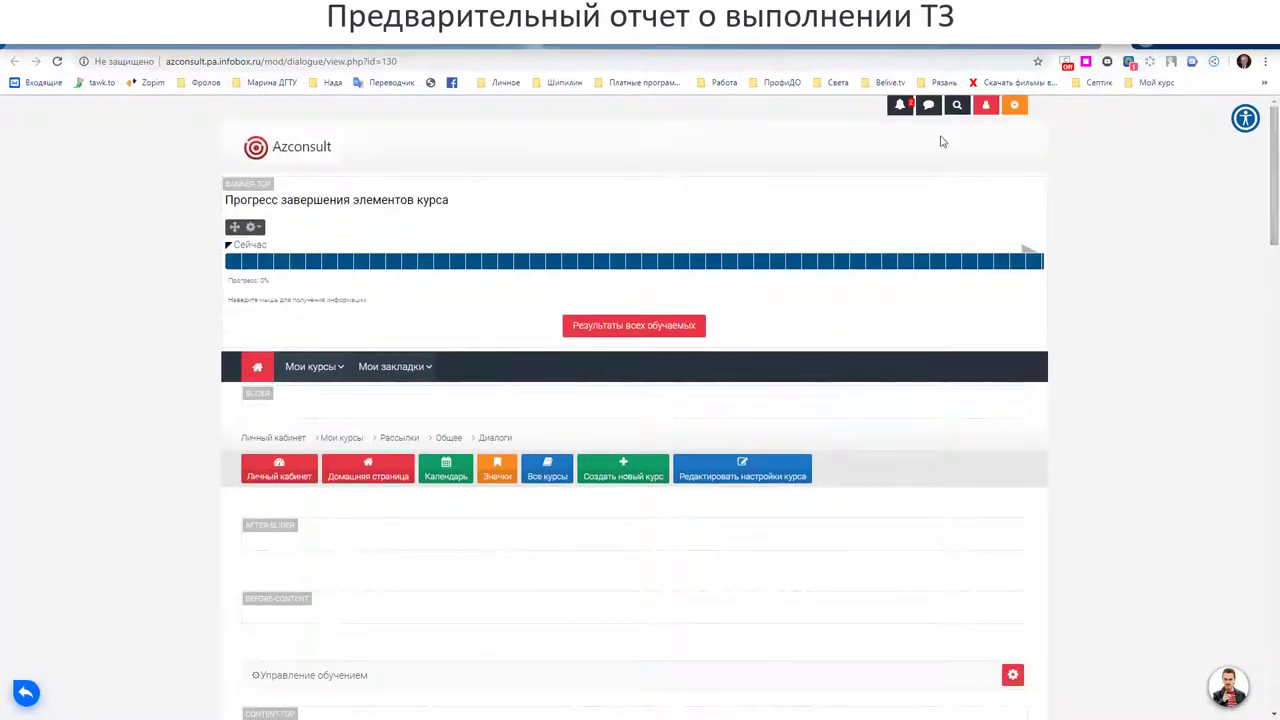
left_click(902, 107)
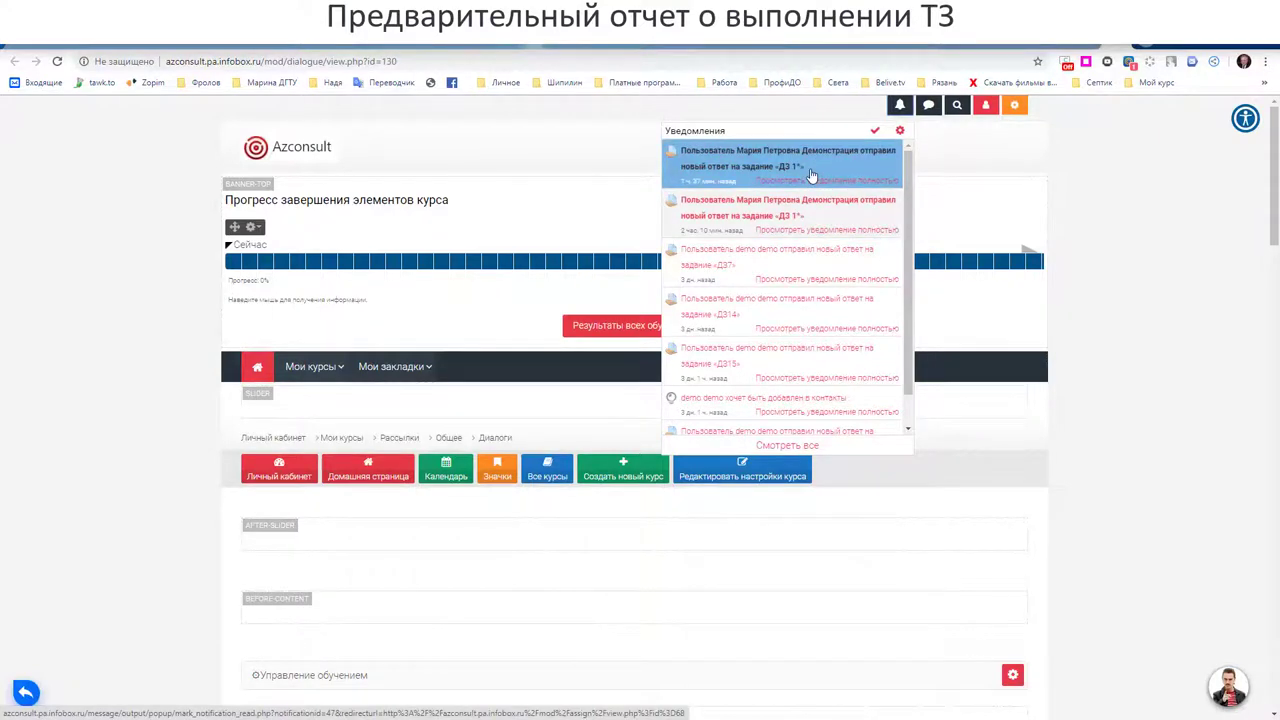
left_click(899, 106)
left_click(899, 106)
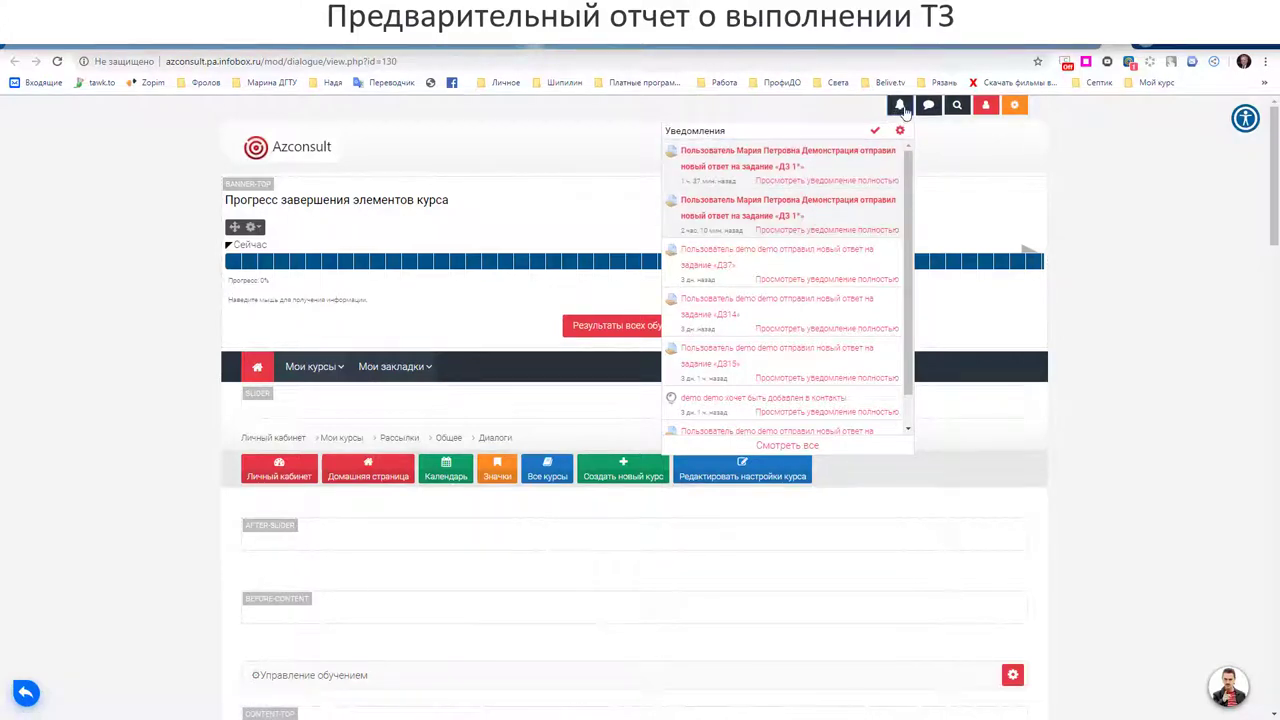
left_click(899, 106)
left_click(901, 107)
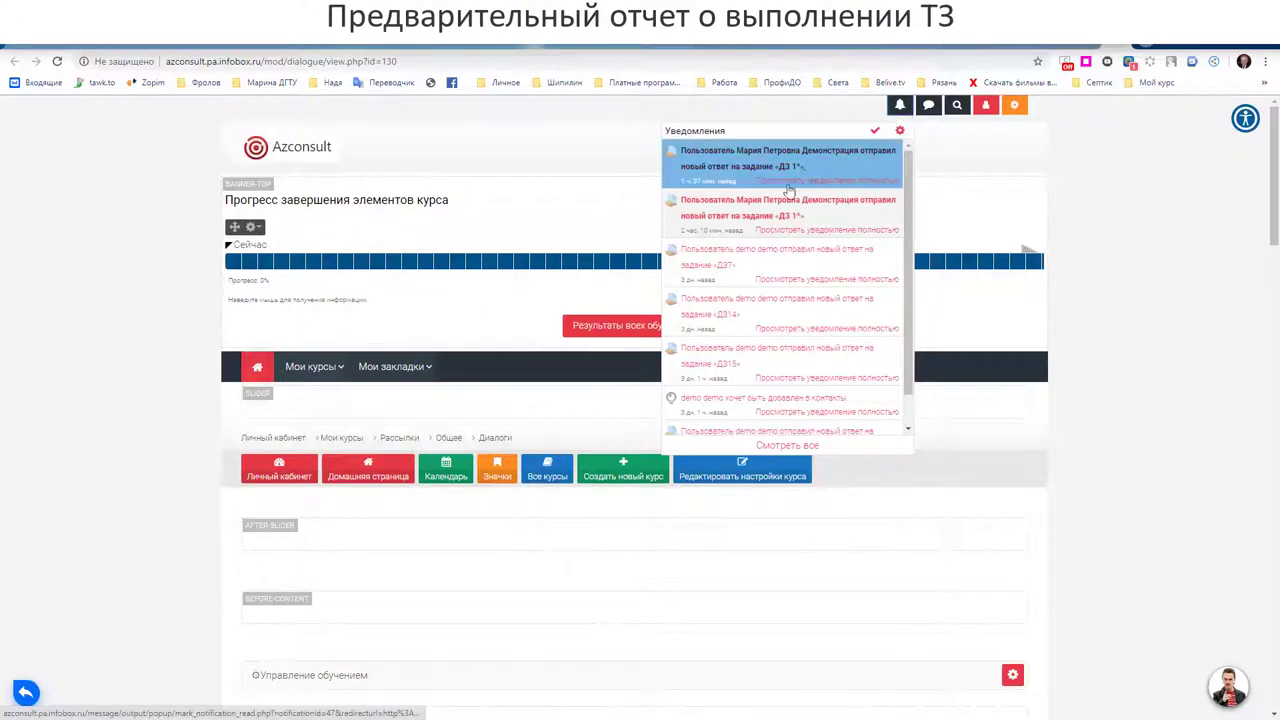
left_click(1116, 167)
View the closed conversations in Диалоги and return to the open ones.
scroll(1118, 169, "down", 2)
scroll(1118, 169, "down", 3)
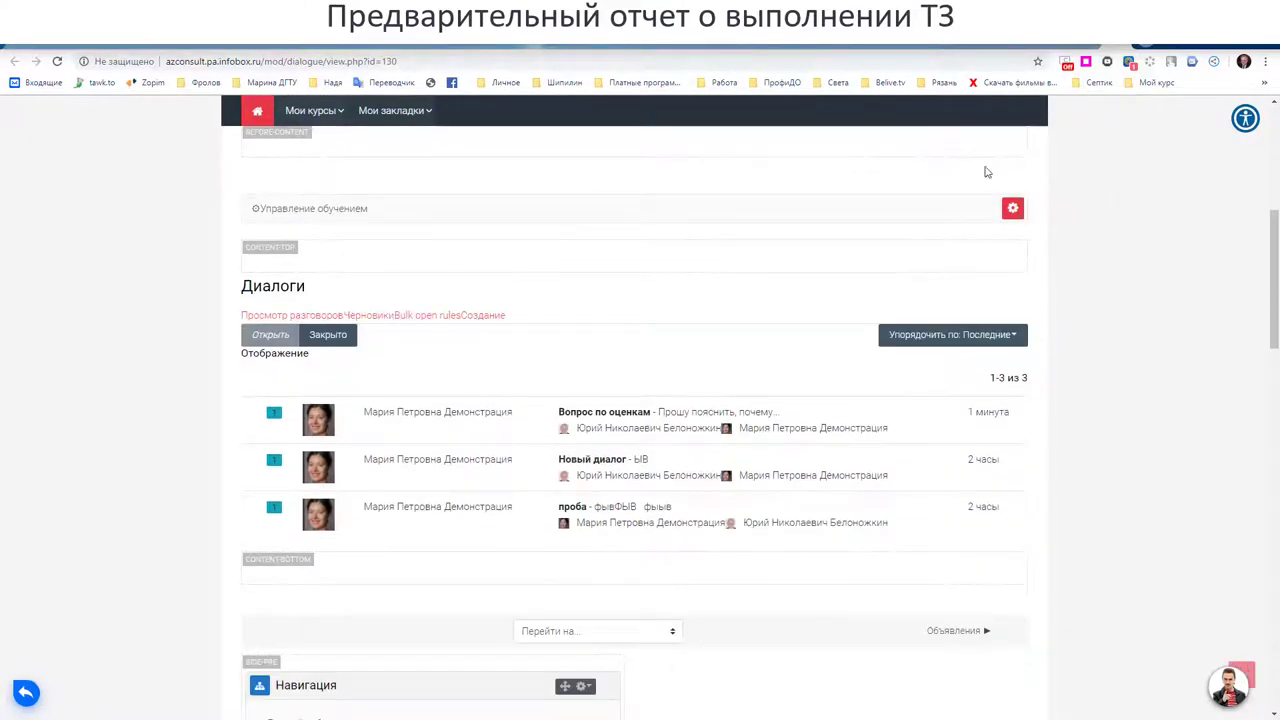
left_click(341, 337)
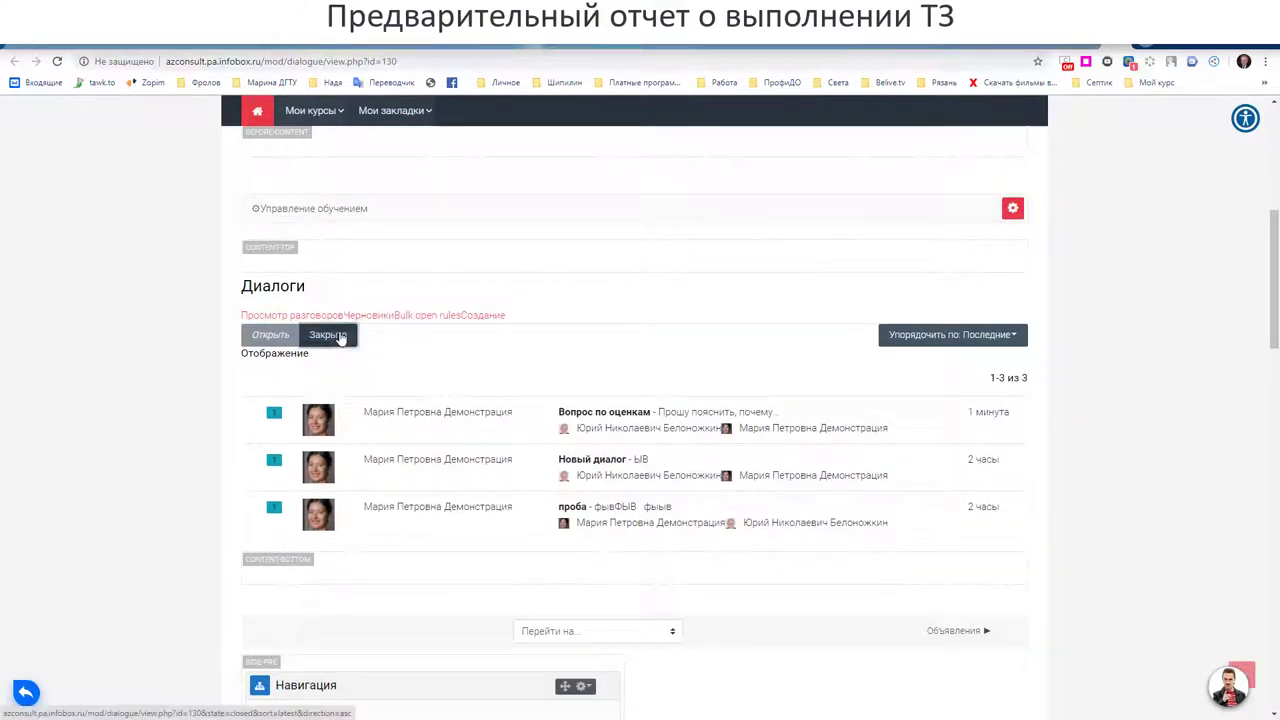
scroll(341, 337, "down", 5)
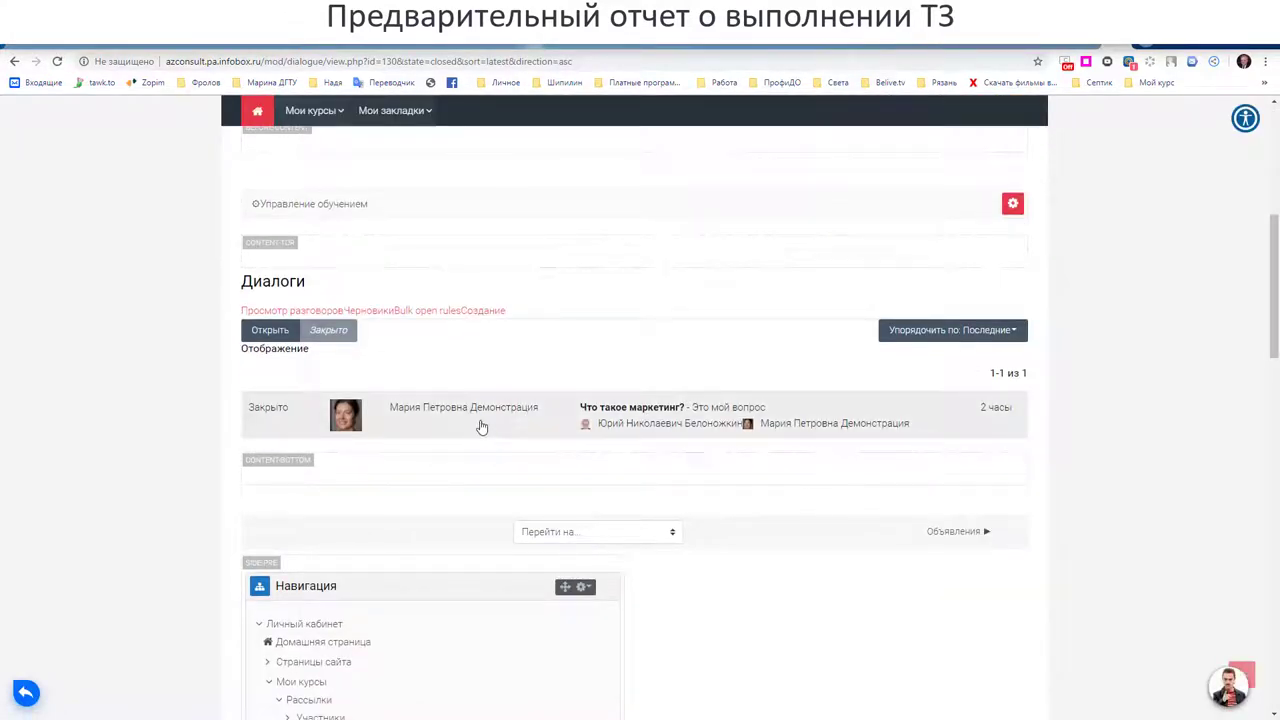
left_click(271, 331)
scroll(180, 405, "down", 2)
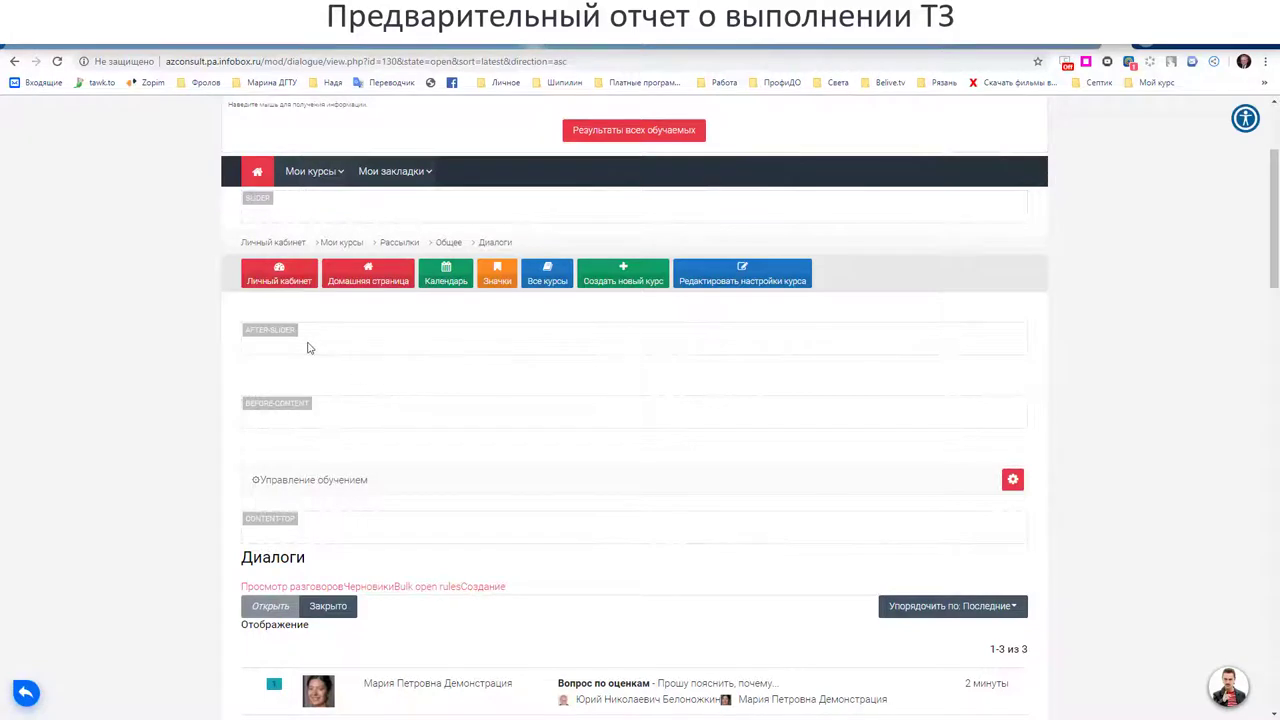
Open the Рассылки course separately, turn off its editing mode and return to the Диалоги page.
scroll(762, 361, "up", 3)
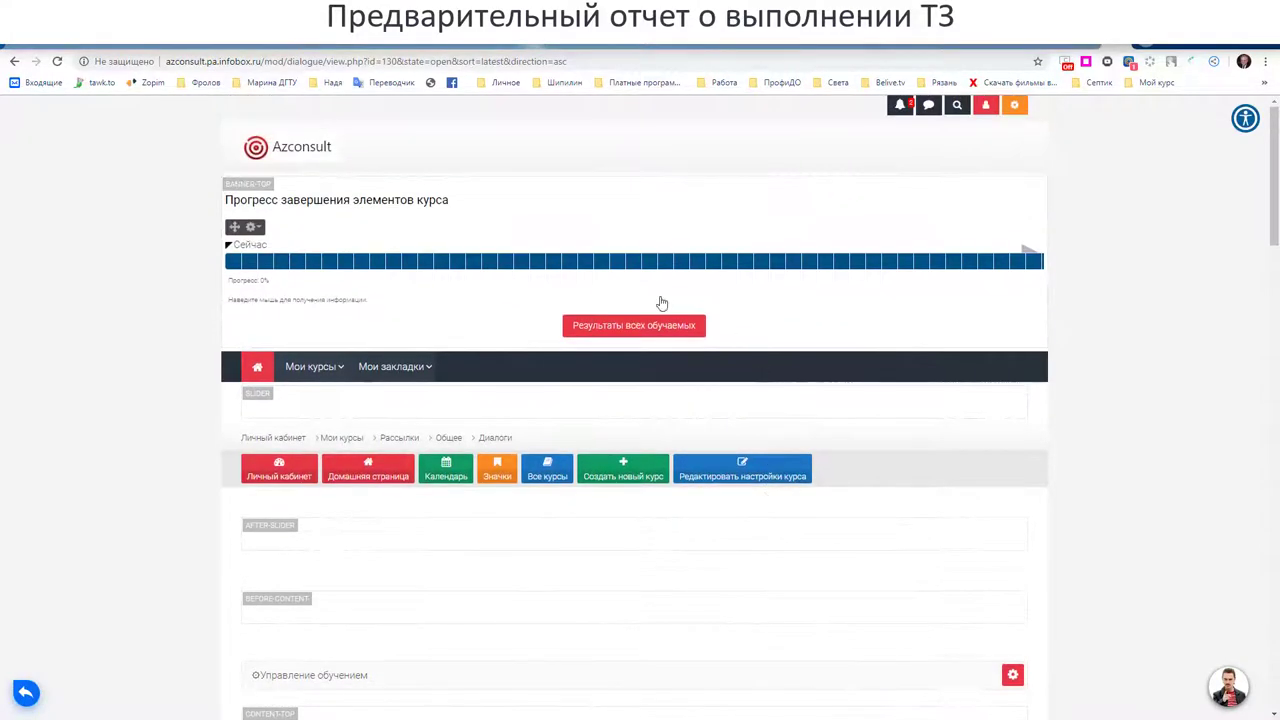
left_click(398, 388)
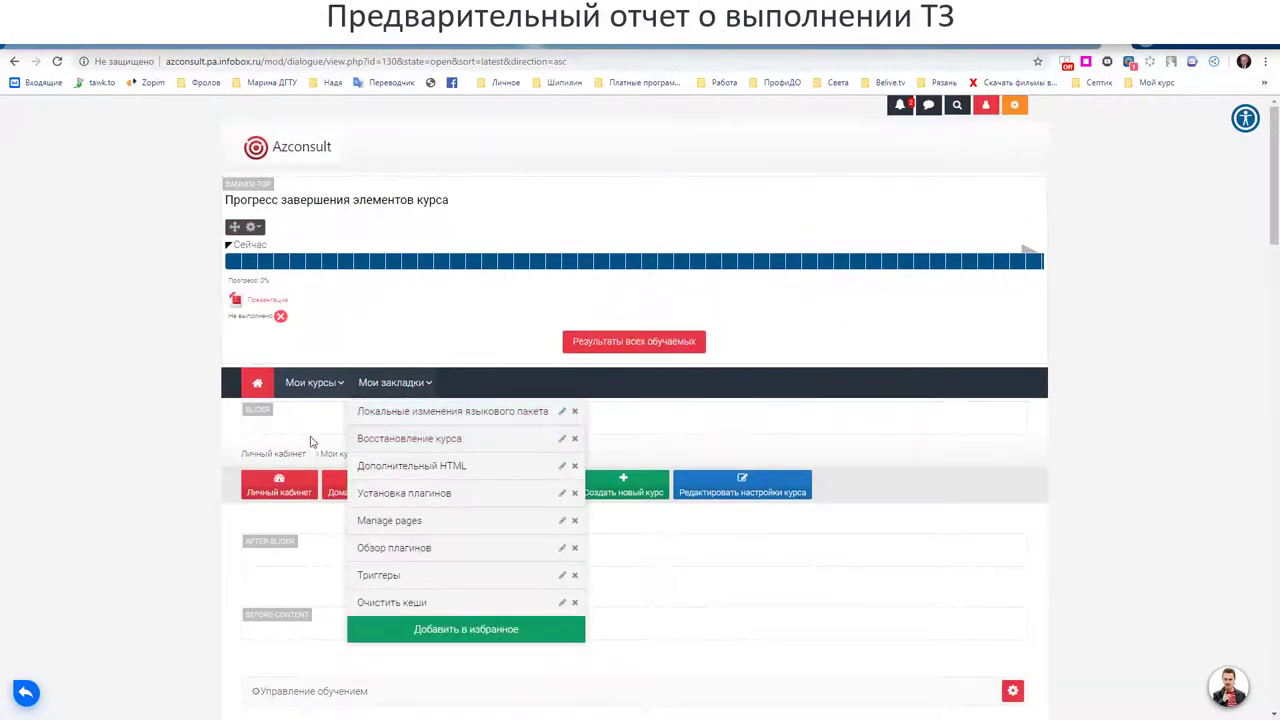
left_click(310, 441)
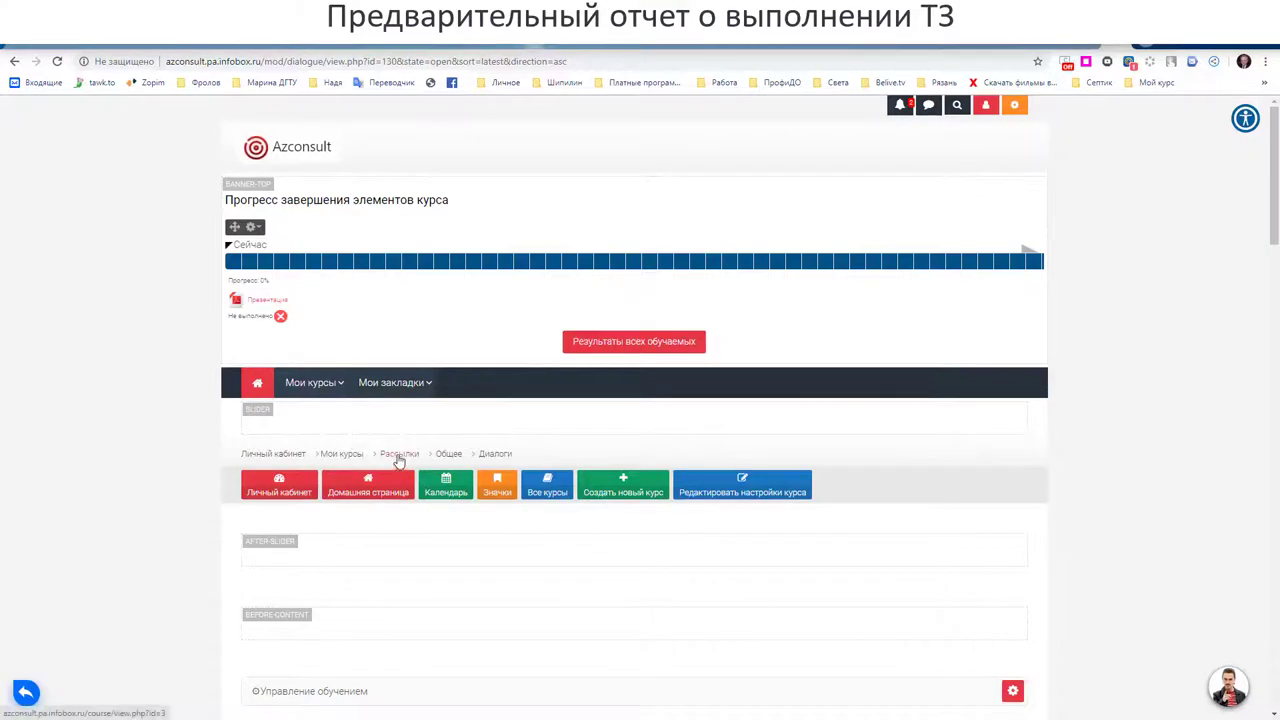
left_click(403, 458)
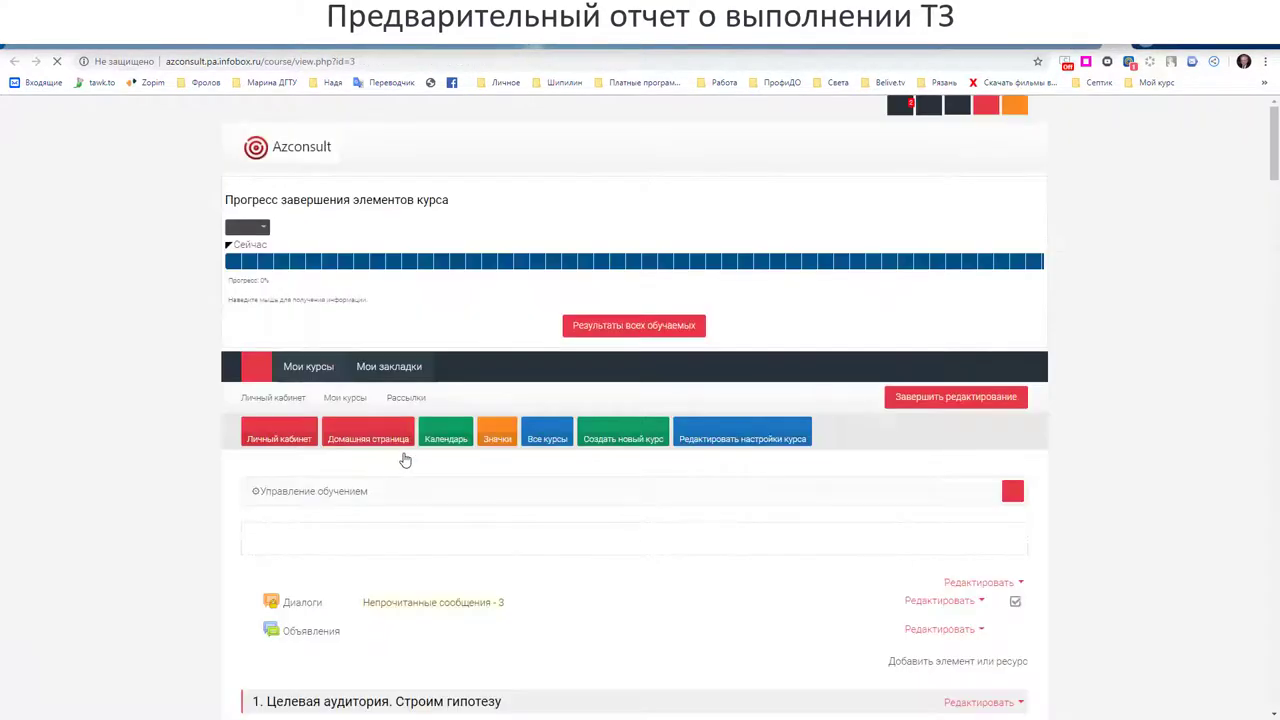
left_click(932, 405)
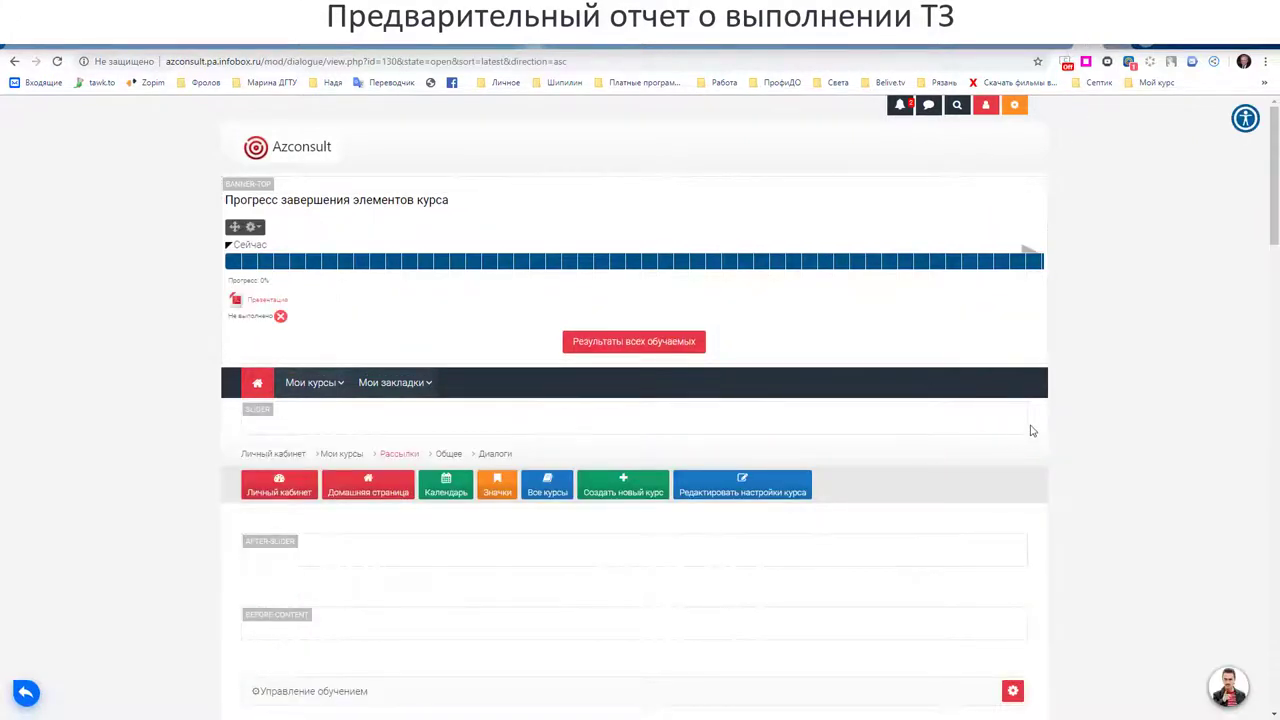
Open the «Вопрос по оценкам» conversation from the list of open dialogues.
scroll(1033, 431, "down", 3)
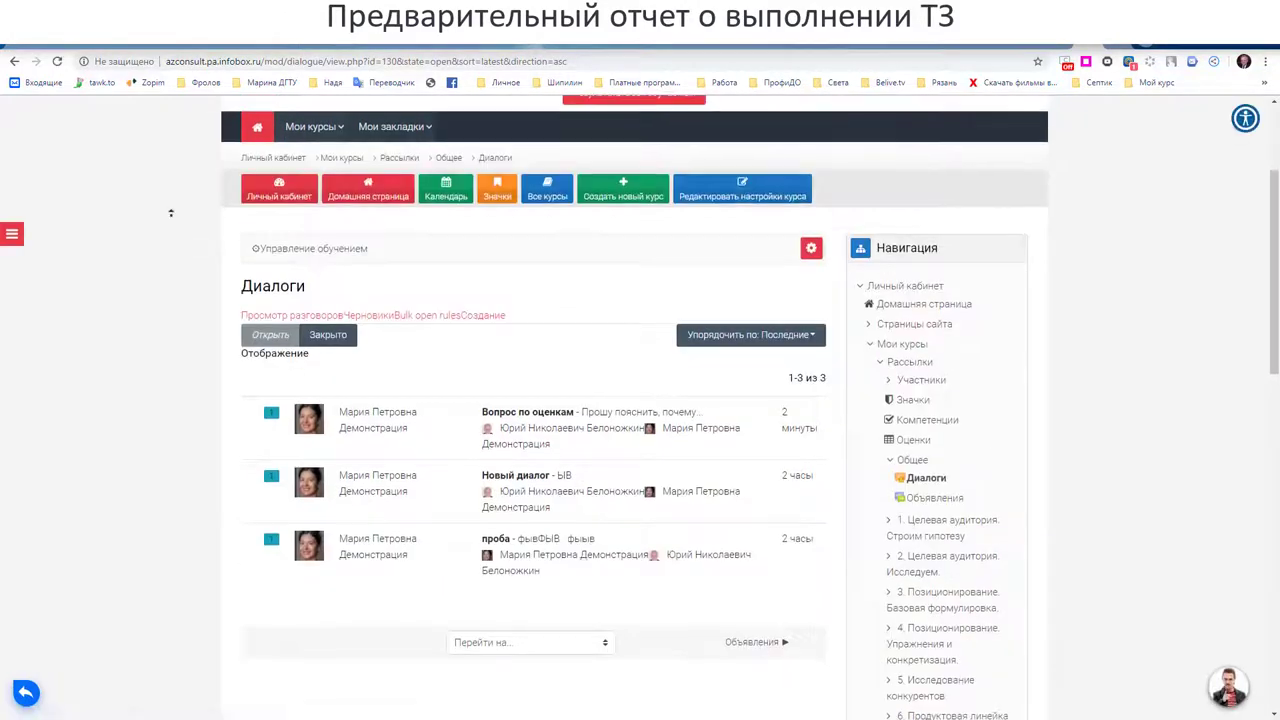
scroll(160, 260, "up", 1)
scroll(154, 272, "down", 1)
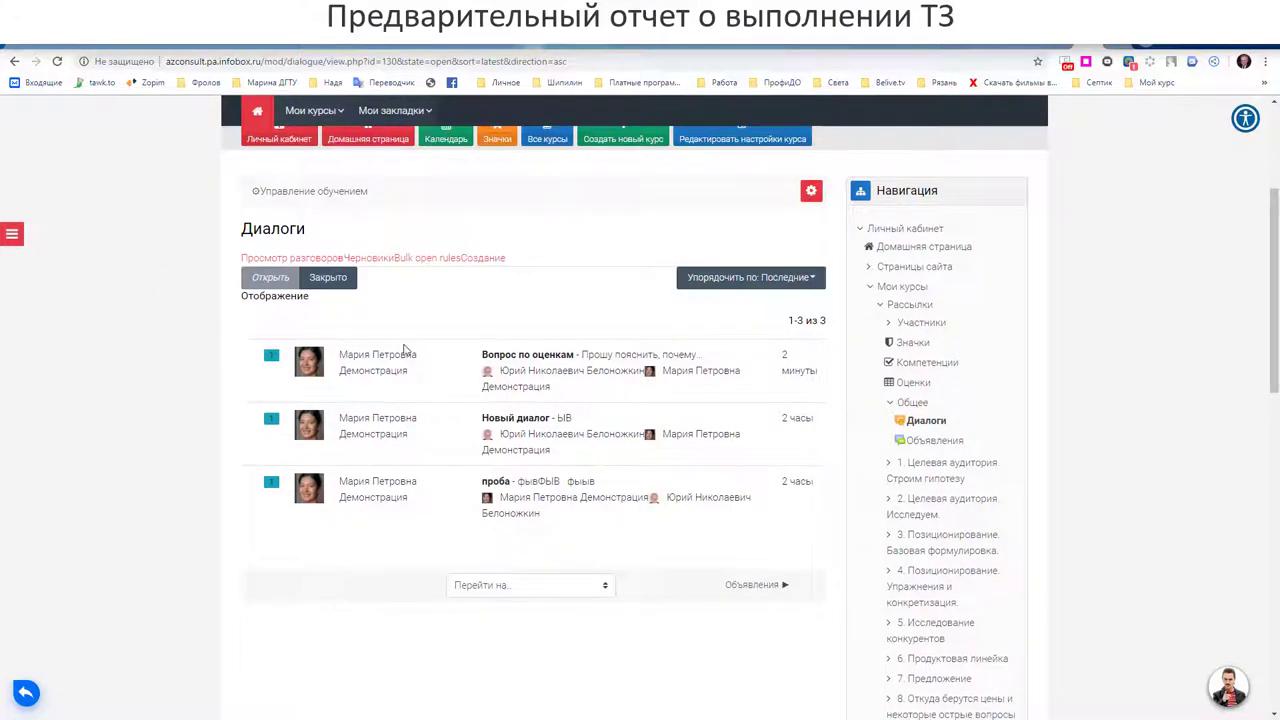
left_click(520, 376)
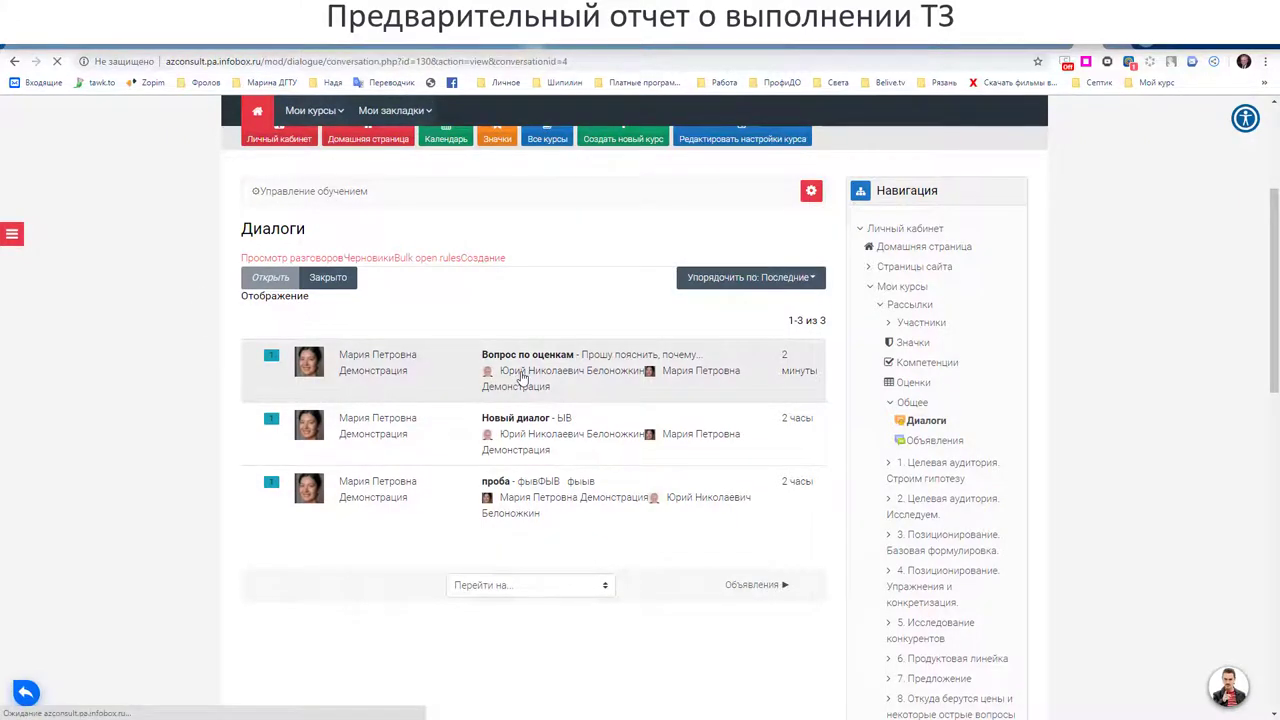
Examine the conversation's subject, message text, attached picture and participants.
scroll(450, 487, "down", 1)
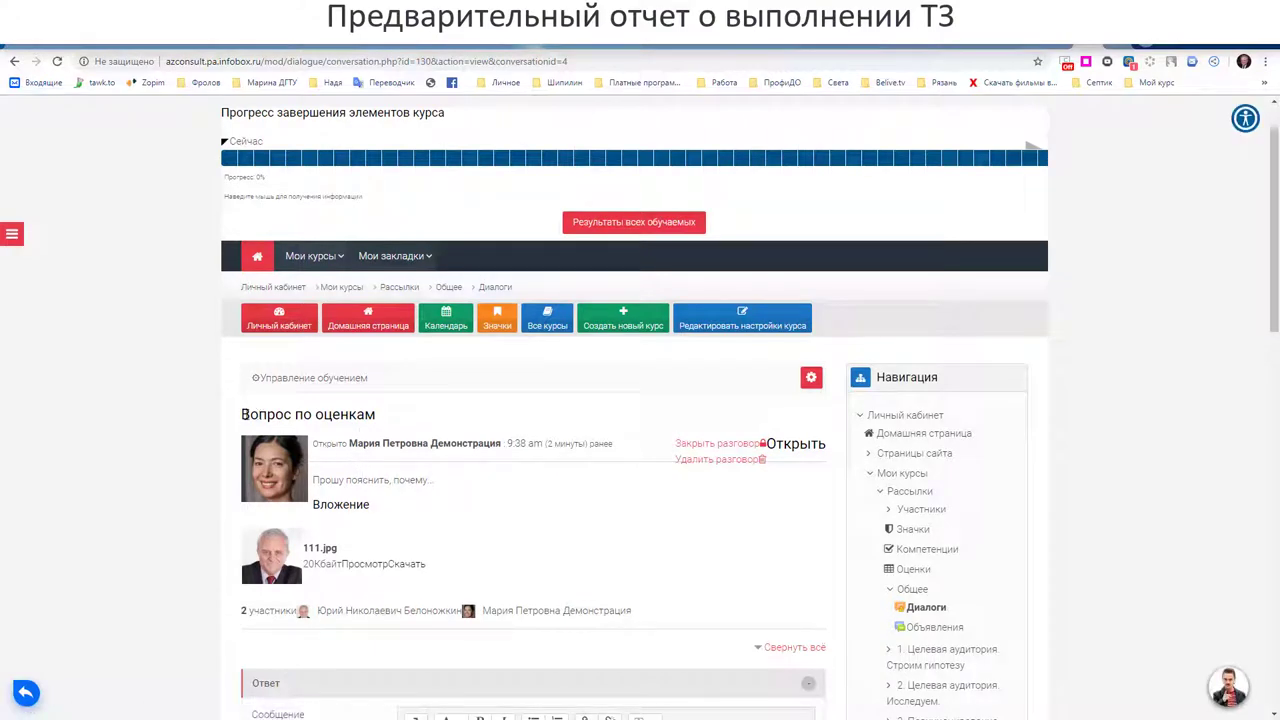
left_click_drag(242, 414, 377, 418)
scroll(377, 418, "down", 2)
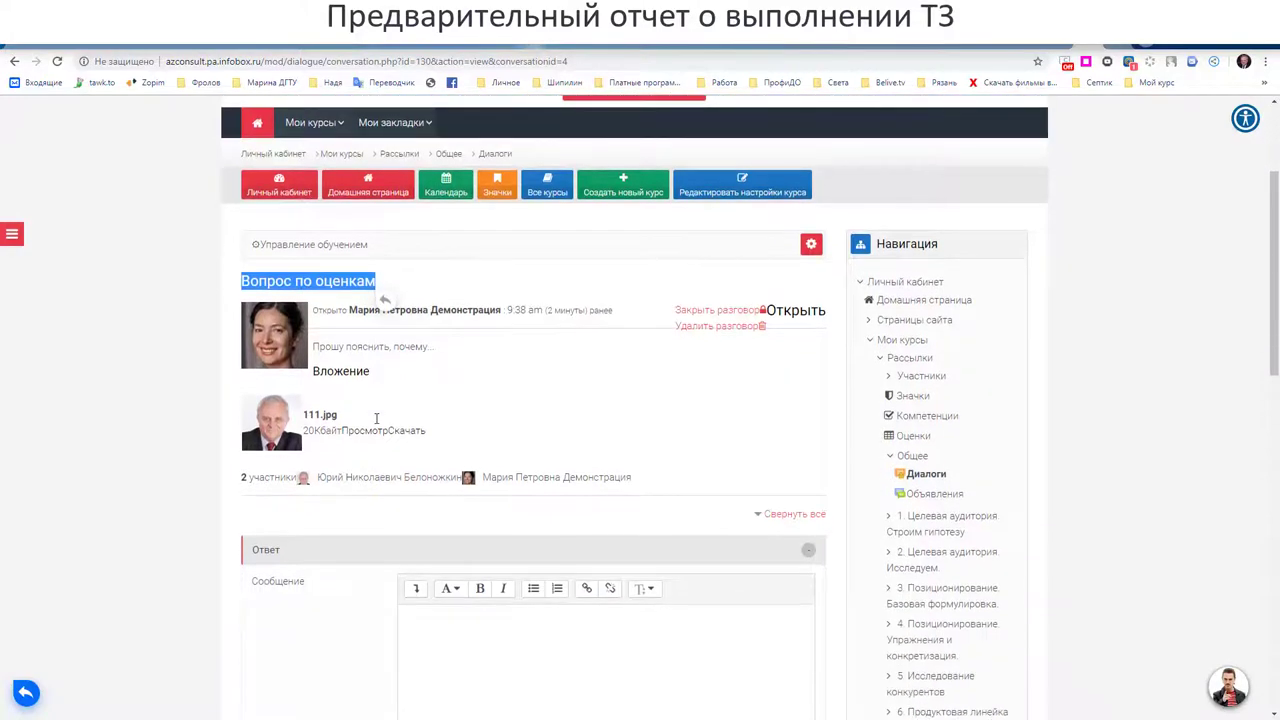
left_click_drag(314, 346, 458, 360)
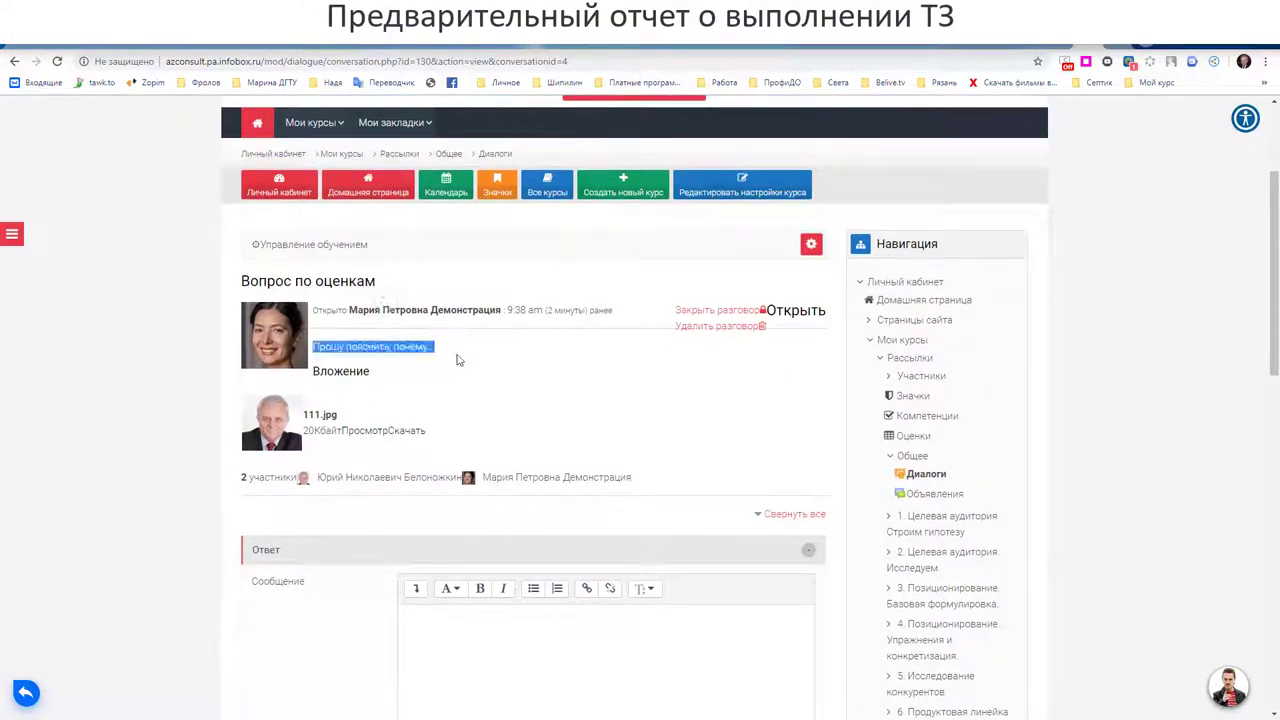
scroll(460, 360, "down", 2)
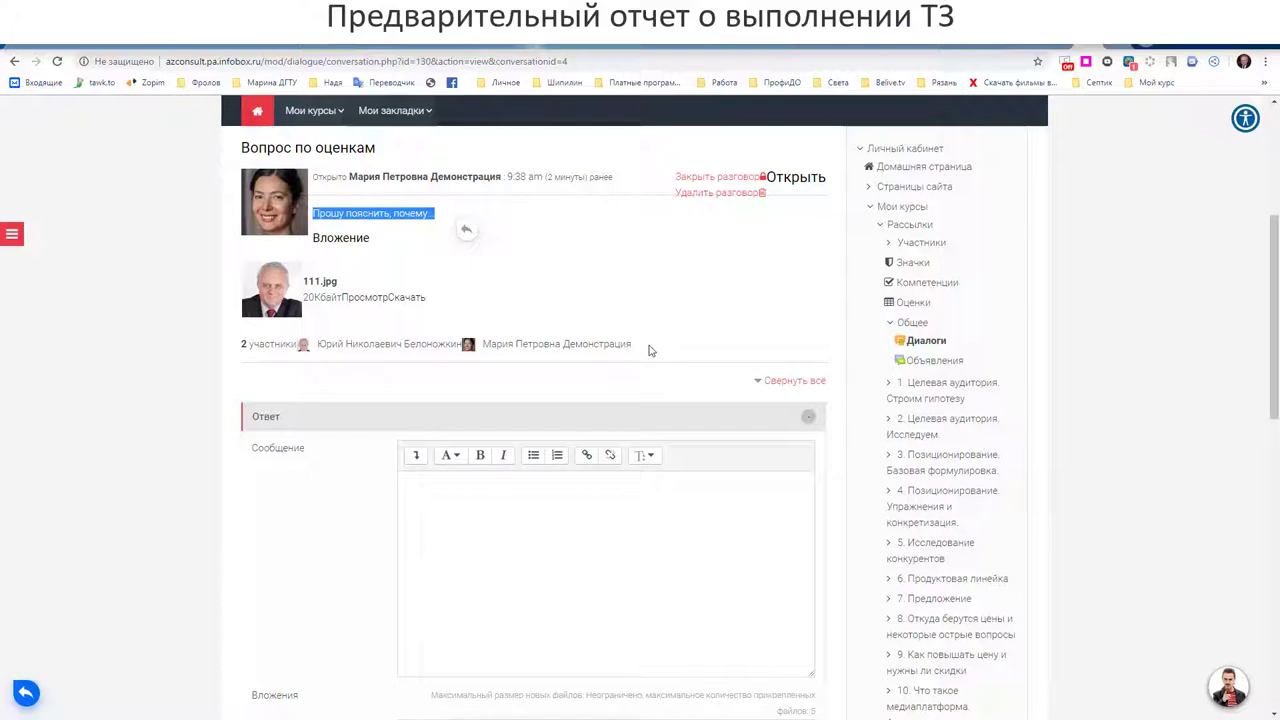
Write «Спасибо...» as the teacher's reply message in the «Вопрос по оценкам» conversation.
left_click(192, 400)
scroll(191, 405, "down", 1)
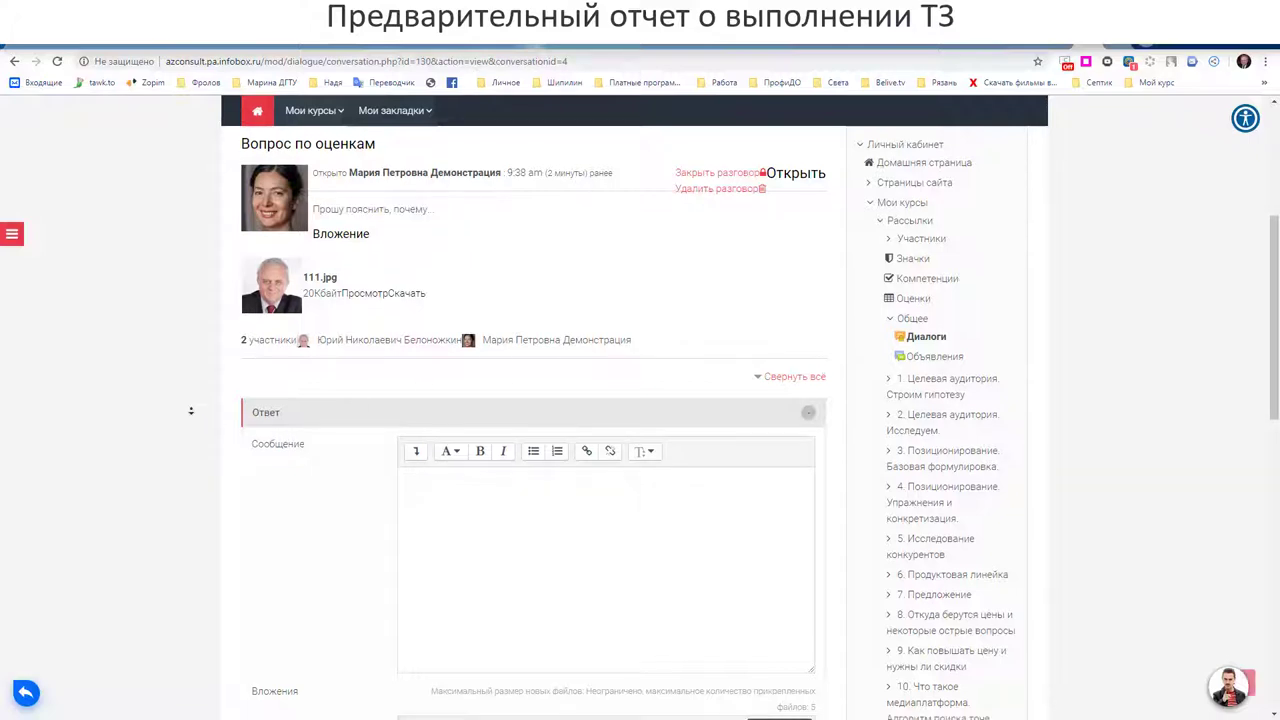
left_click(415, 474)
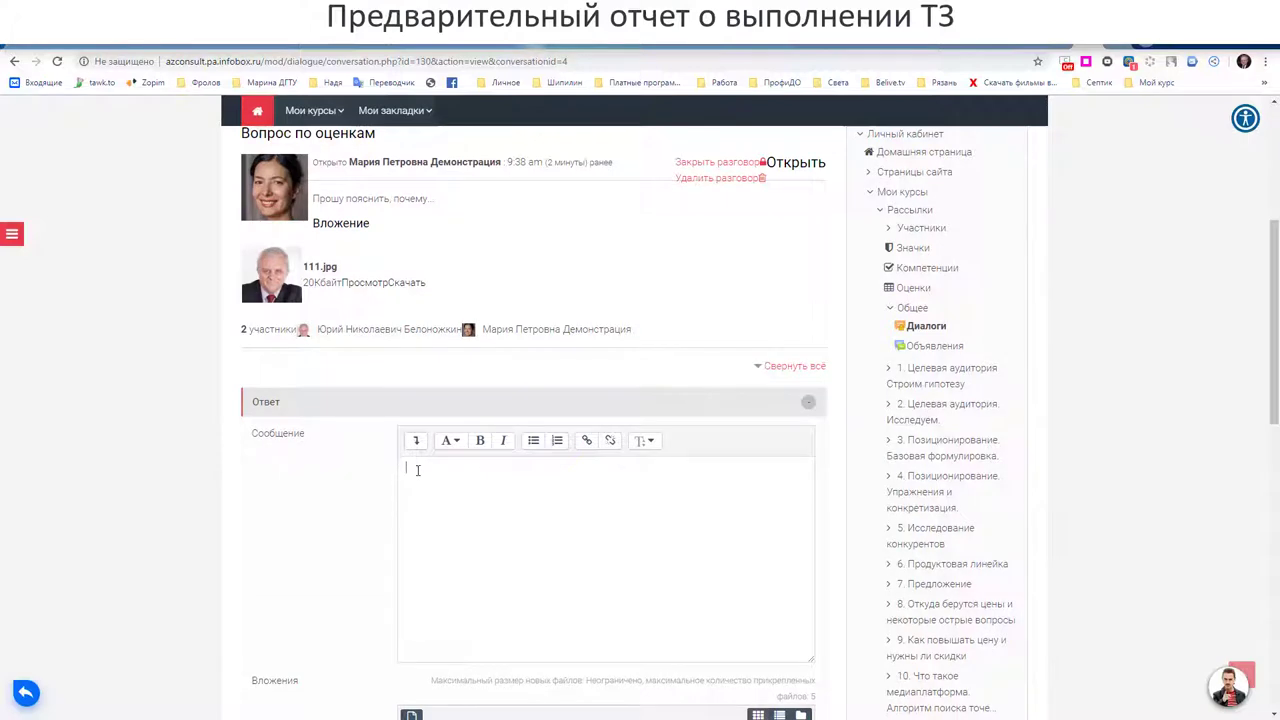
scroll(286, 471, "down", 1)
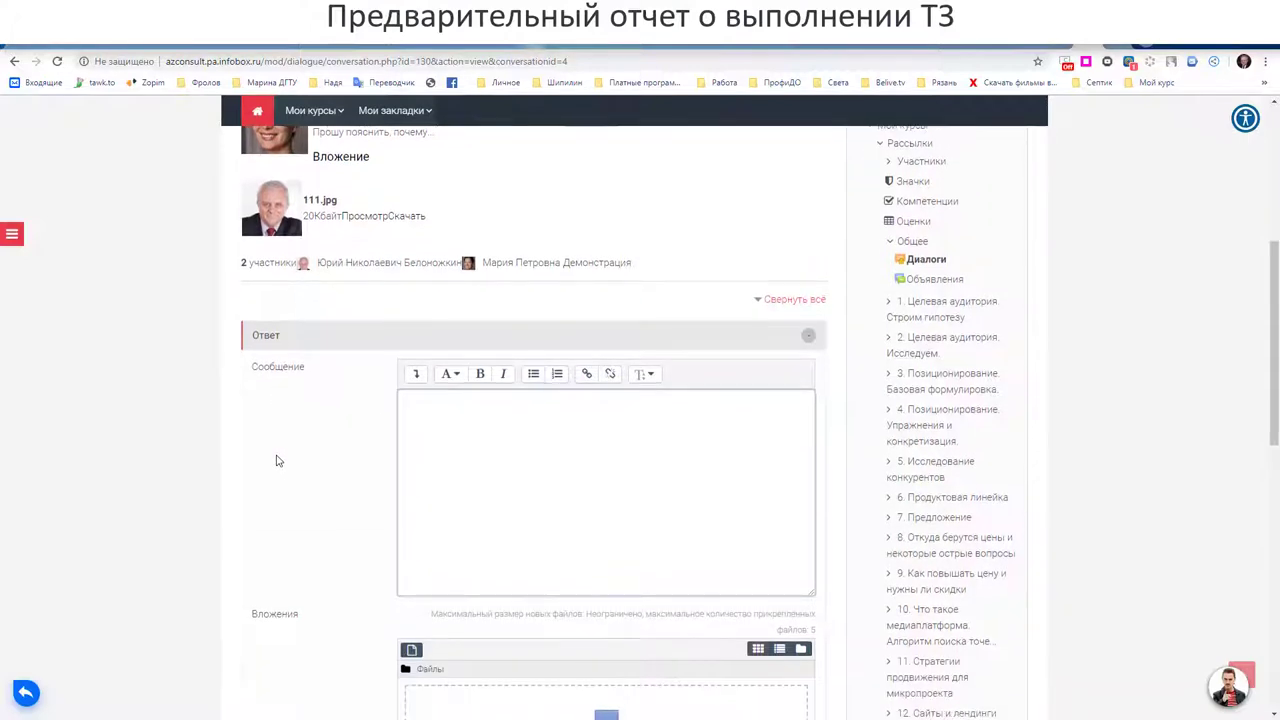
type("Спа")
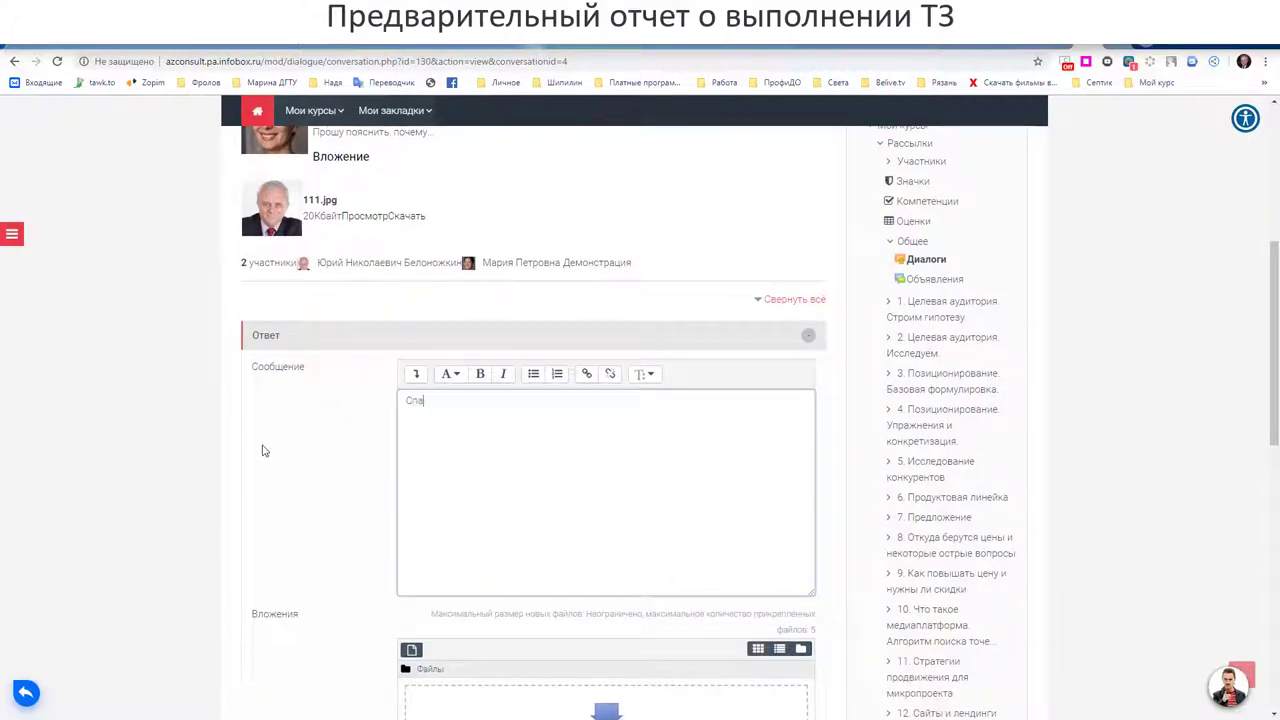
type("сибо...")
scroll(262, 451, "down", 3)
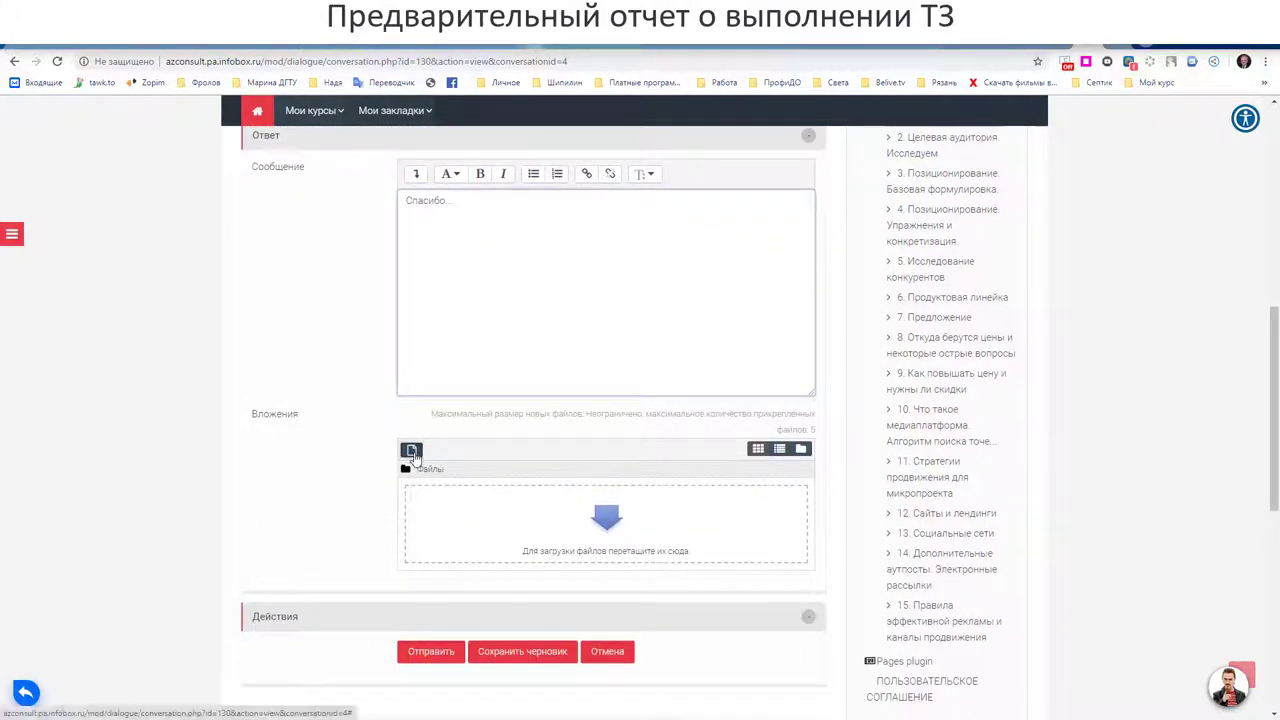
Upload Screenshot_12.jpg from the Загрузки folder as an attachment to the teacher's reply.
left_click(412, 452)
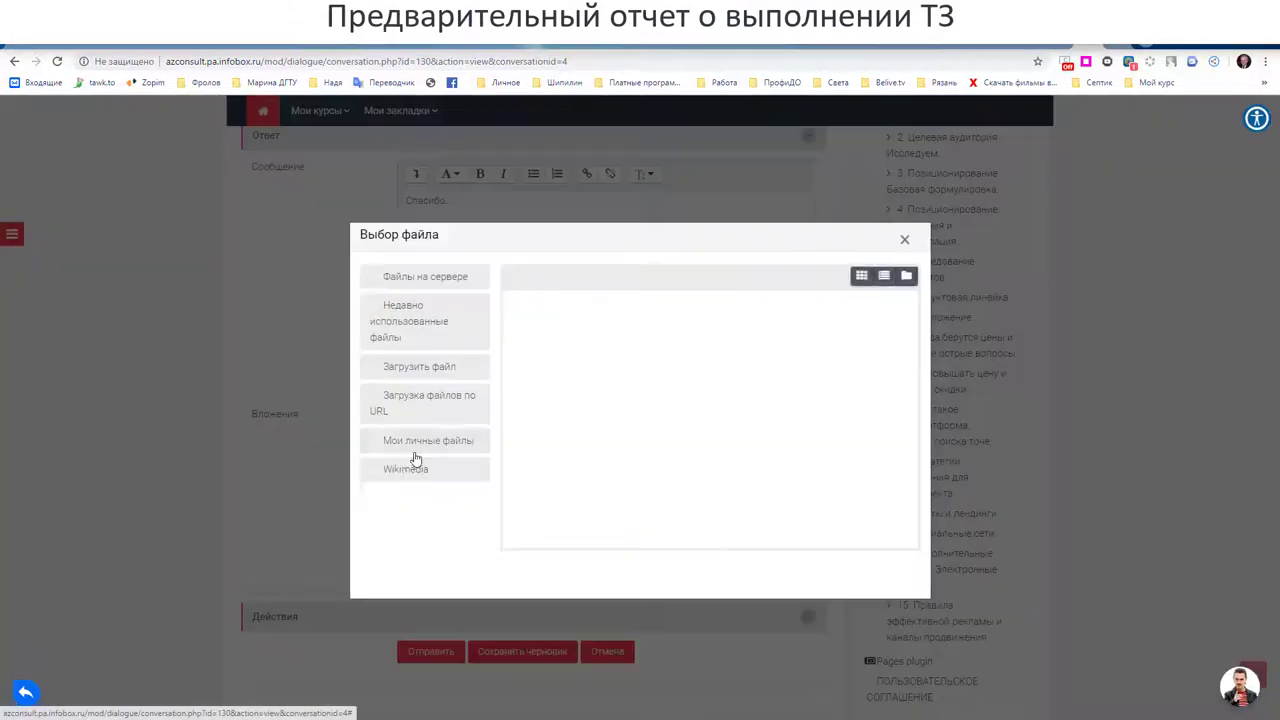
left_click(441, 374)
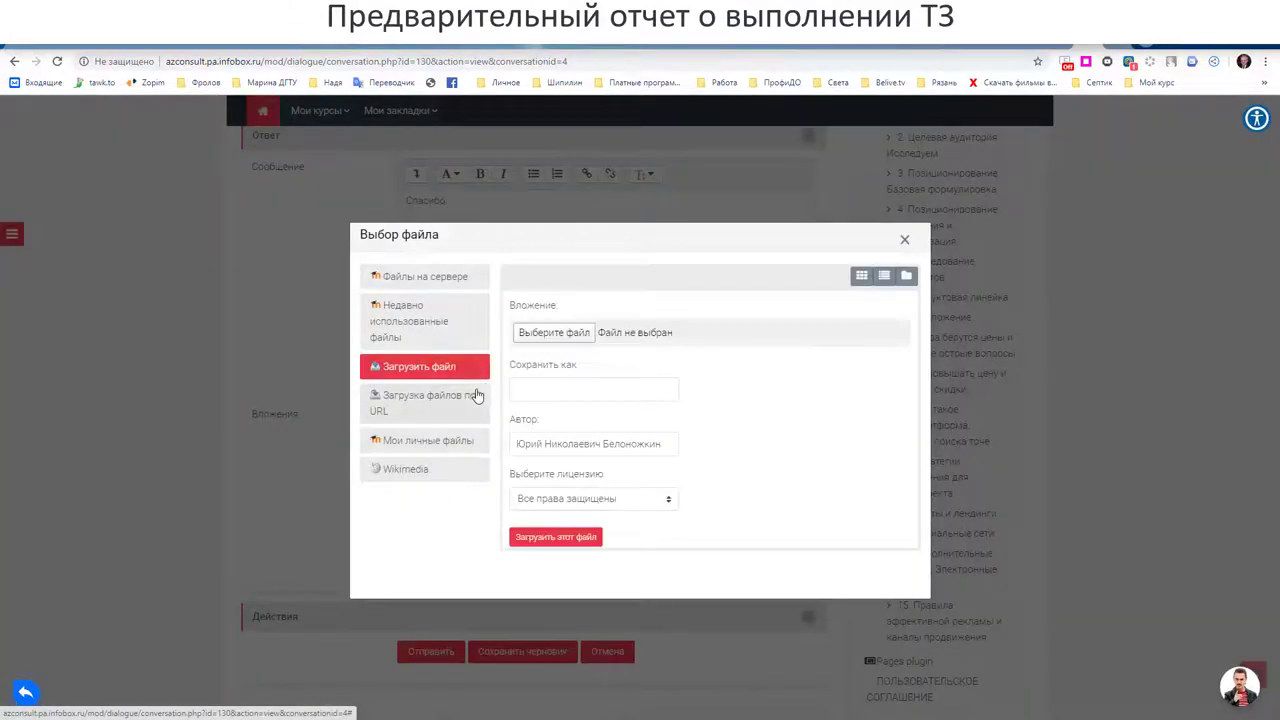
left_click(559, 336)
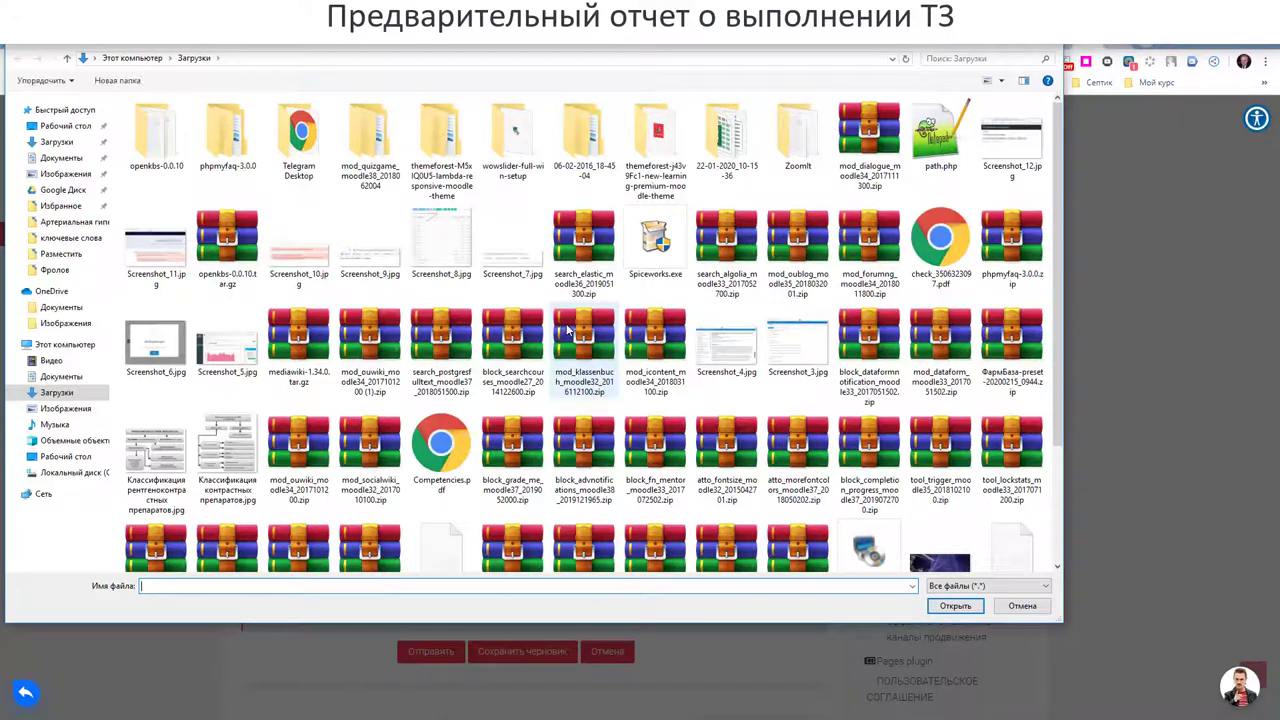
double_click(1010, 145)
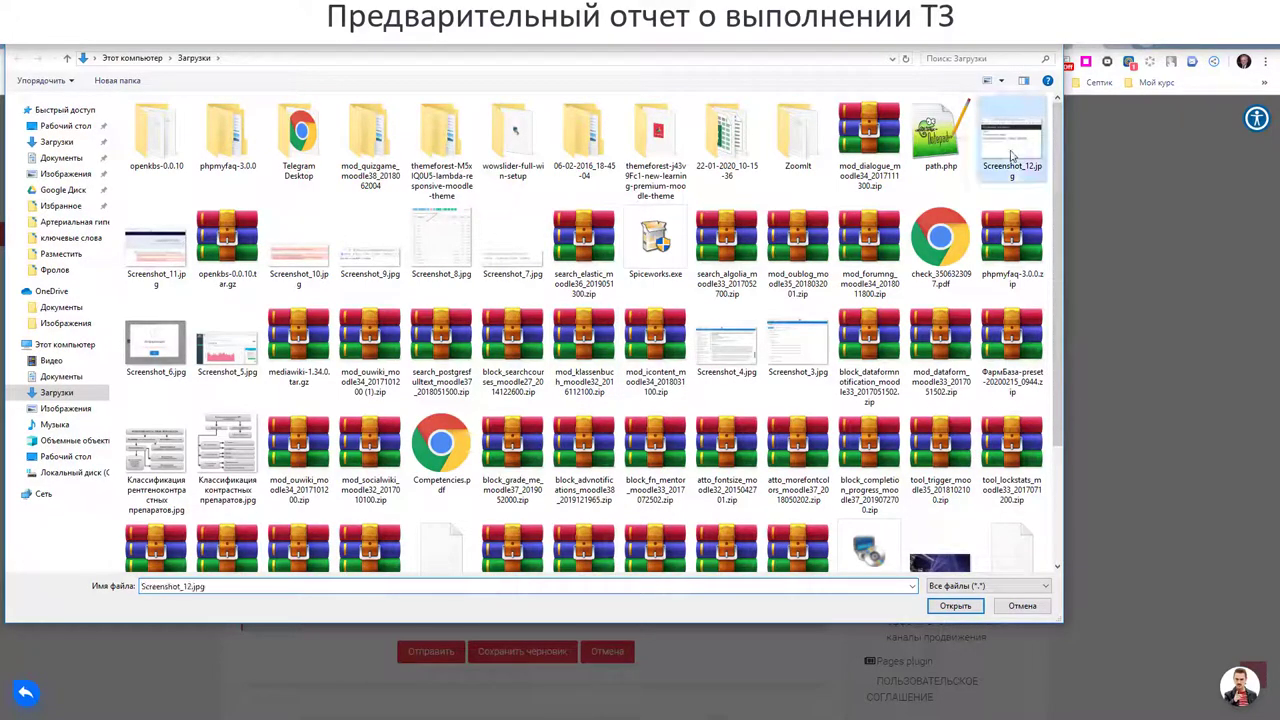
left_click(562, 534)
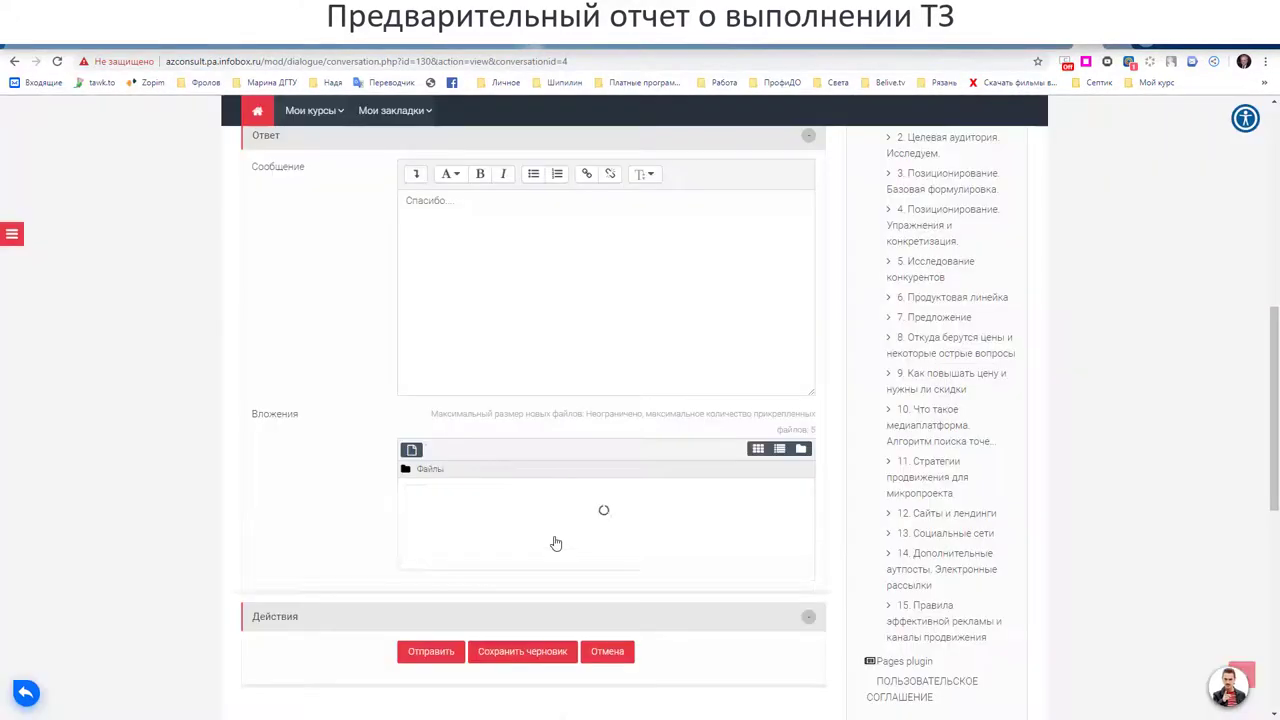
Send the teacher's reply in the «Вопрос по оценкам» conversation and view the updated dialogue list.
scroll(448, 542, "down", 1)
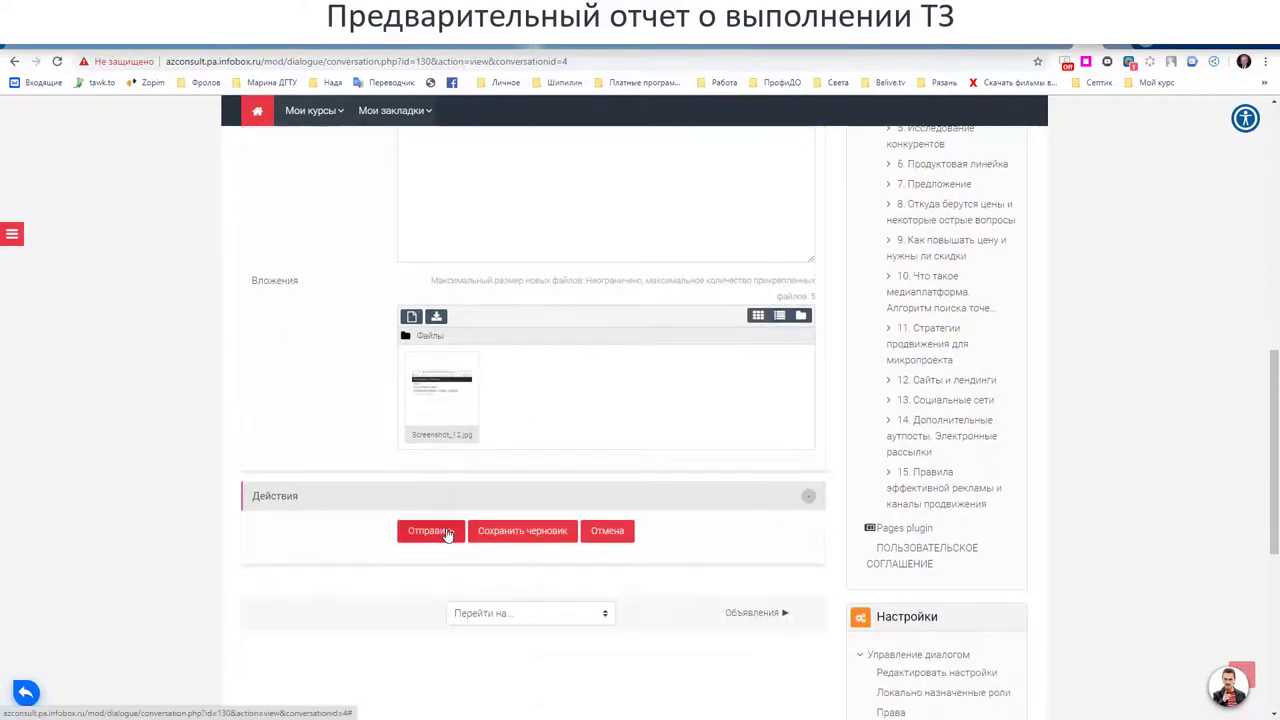
left_click(447, 533)
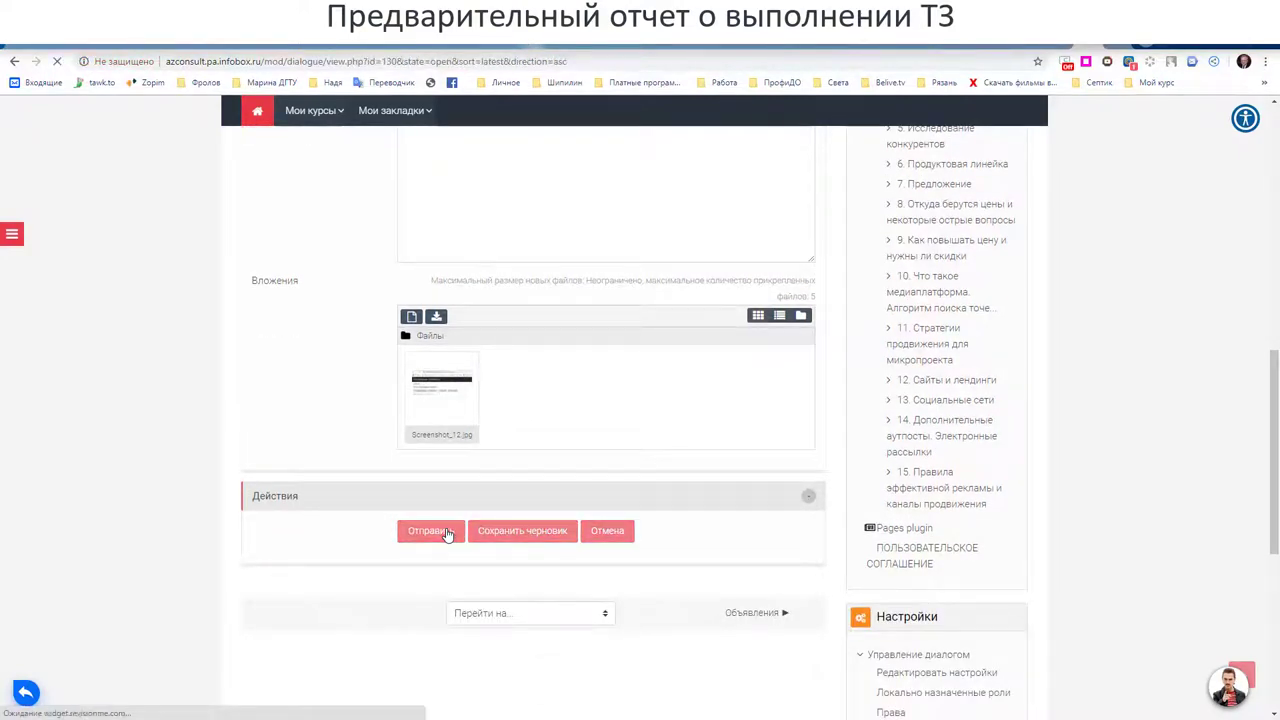
scroll(447, 533, "down", 1)
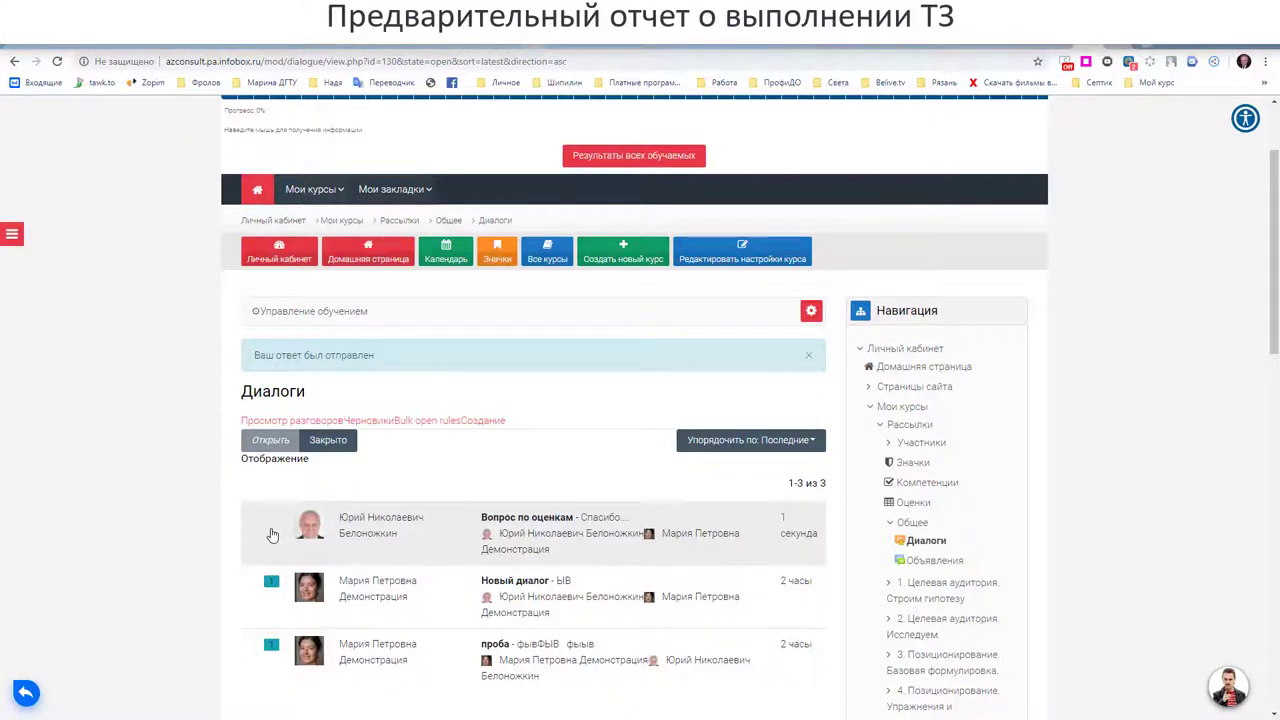
Switch to the student's browser, refresh the Диалоги page and open the «Вопрос по оценкам» conversation with the teacher's reply.
key("alt+Tab")
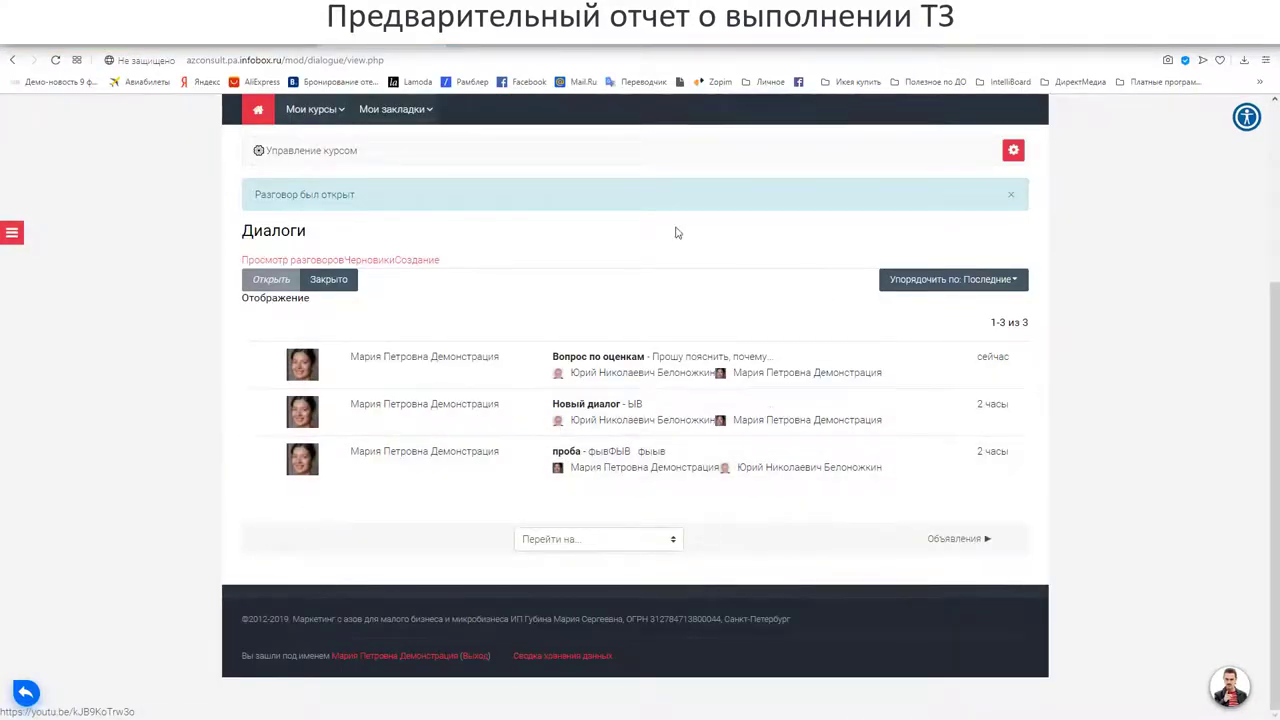
left_click(53, 63)
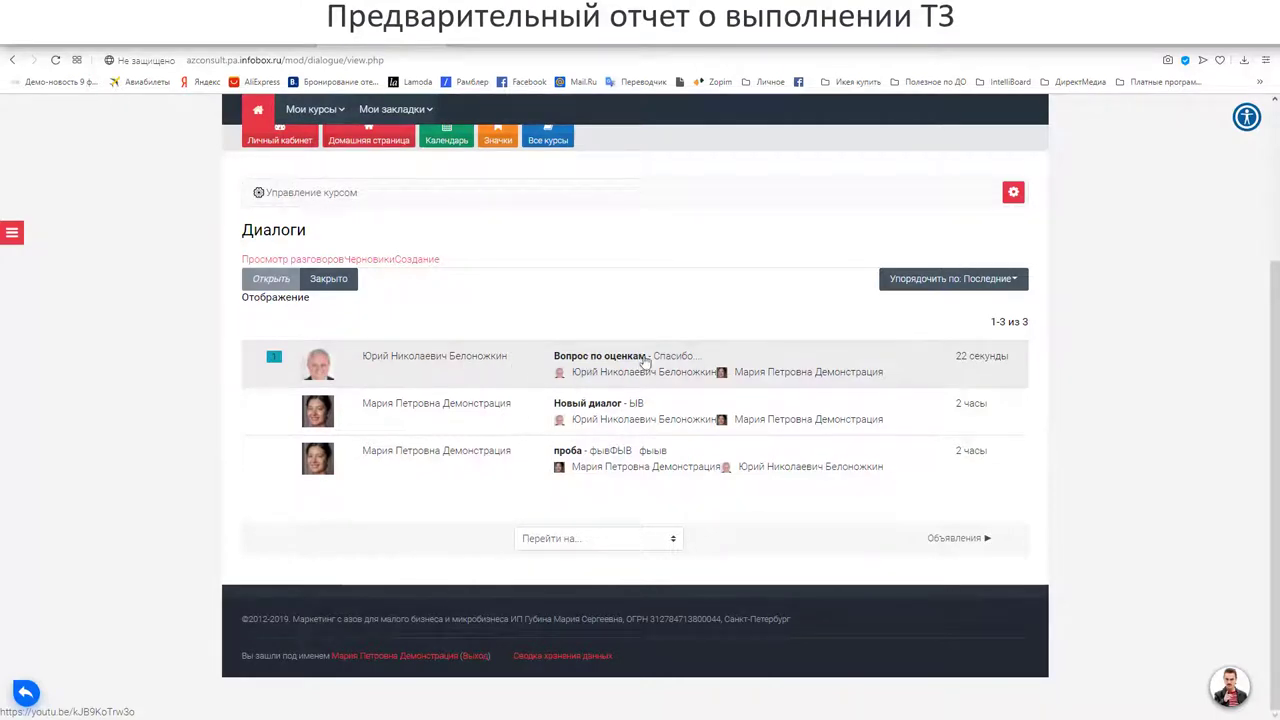
left_click(424, 368)
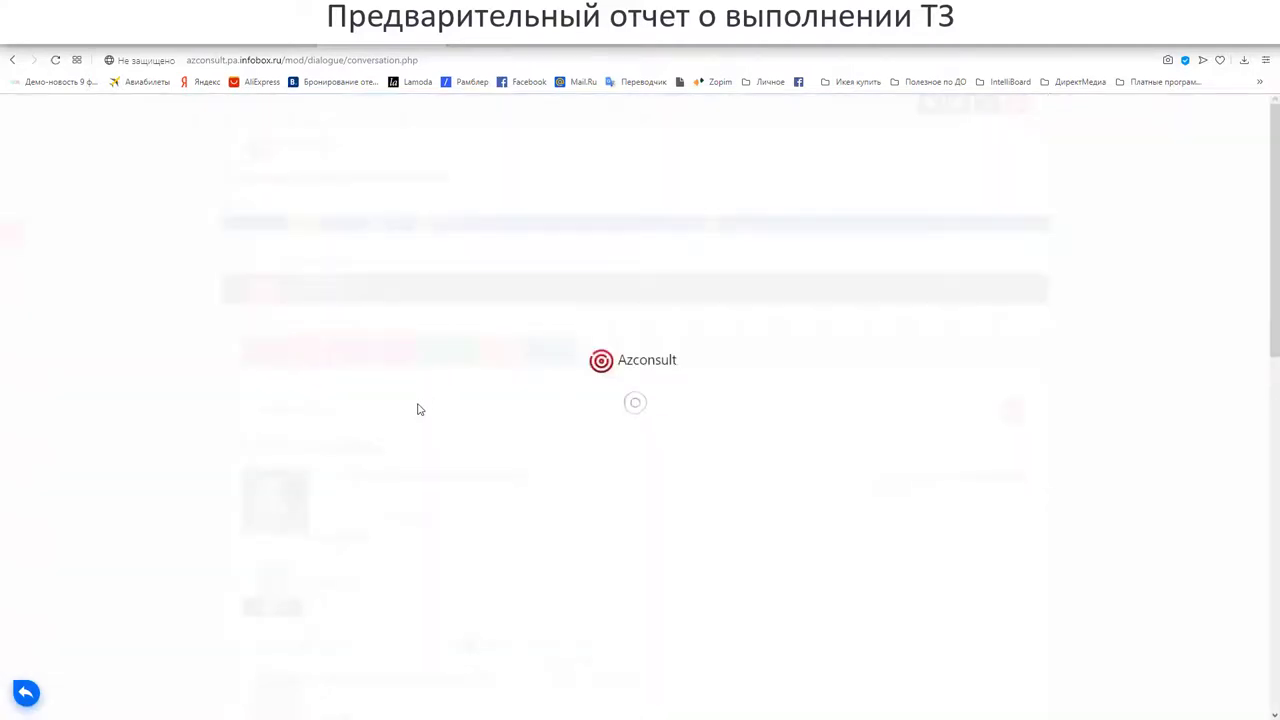
scroll(420, 409, "down", 6)
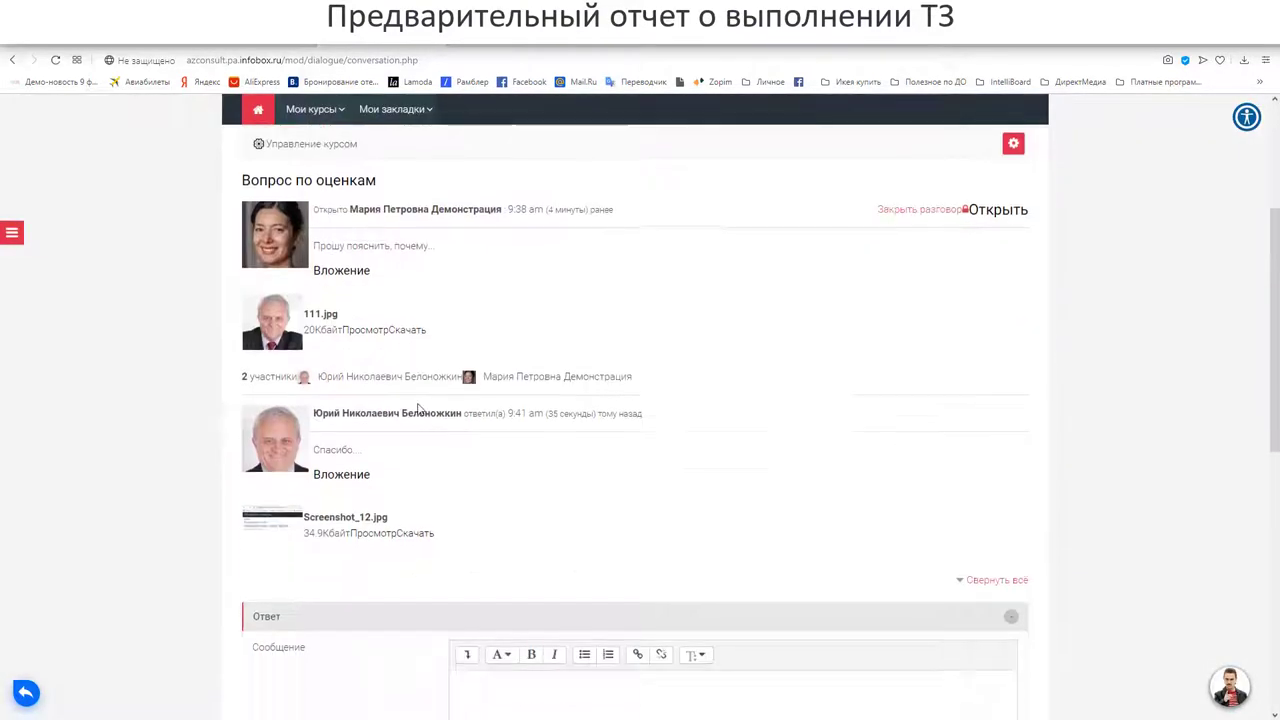
Write «Спасибо» as the student's reply in the «Вопрос по оценкам» conversation and send it.
left_click(497, 417)
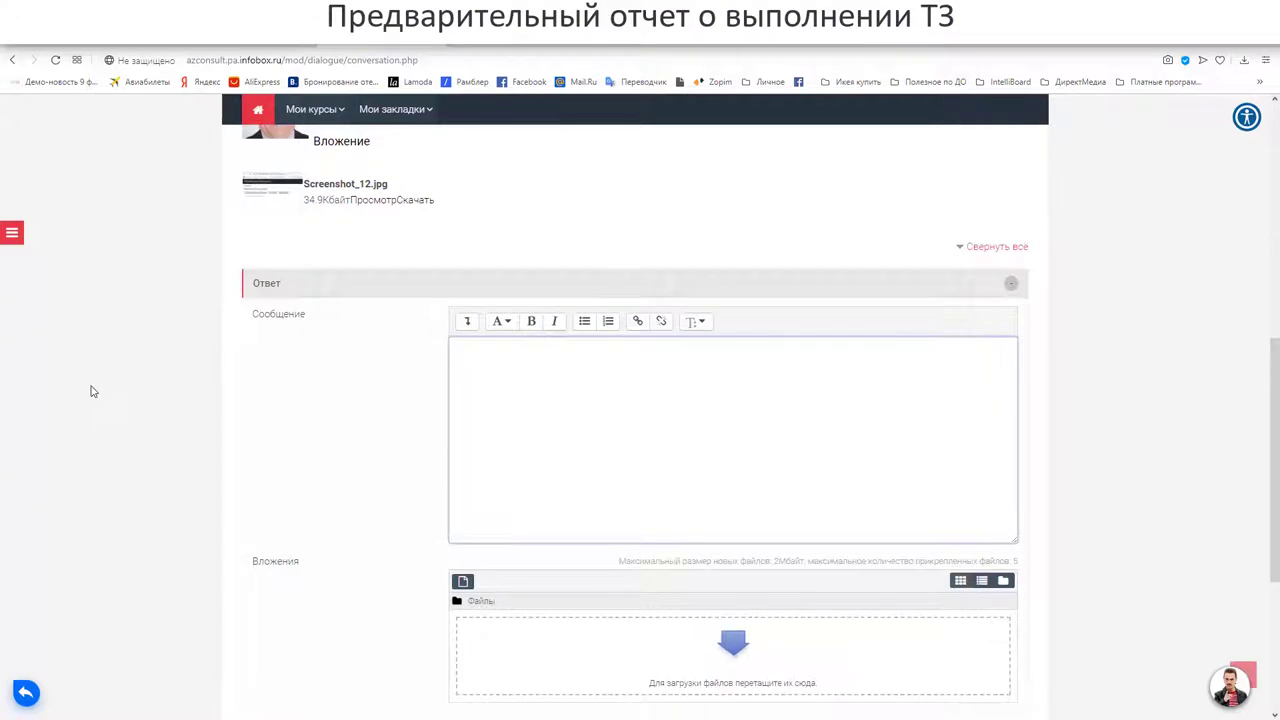
type("Отч")
key("BackSpace")
key("BackSpace")
key("BackSpace")
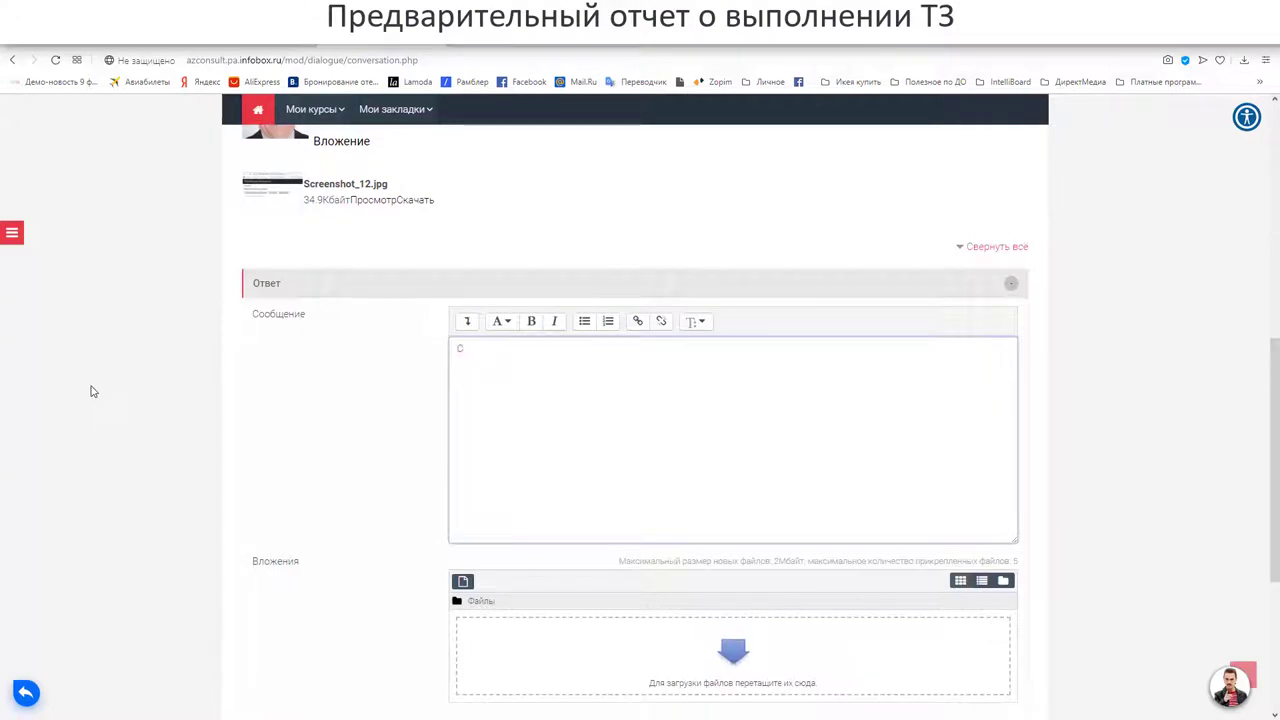
type("Опасибо")
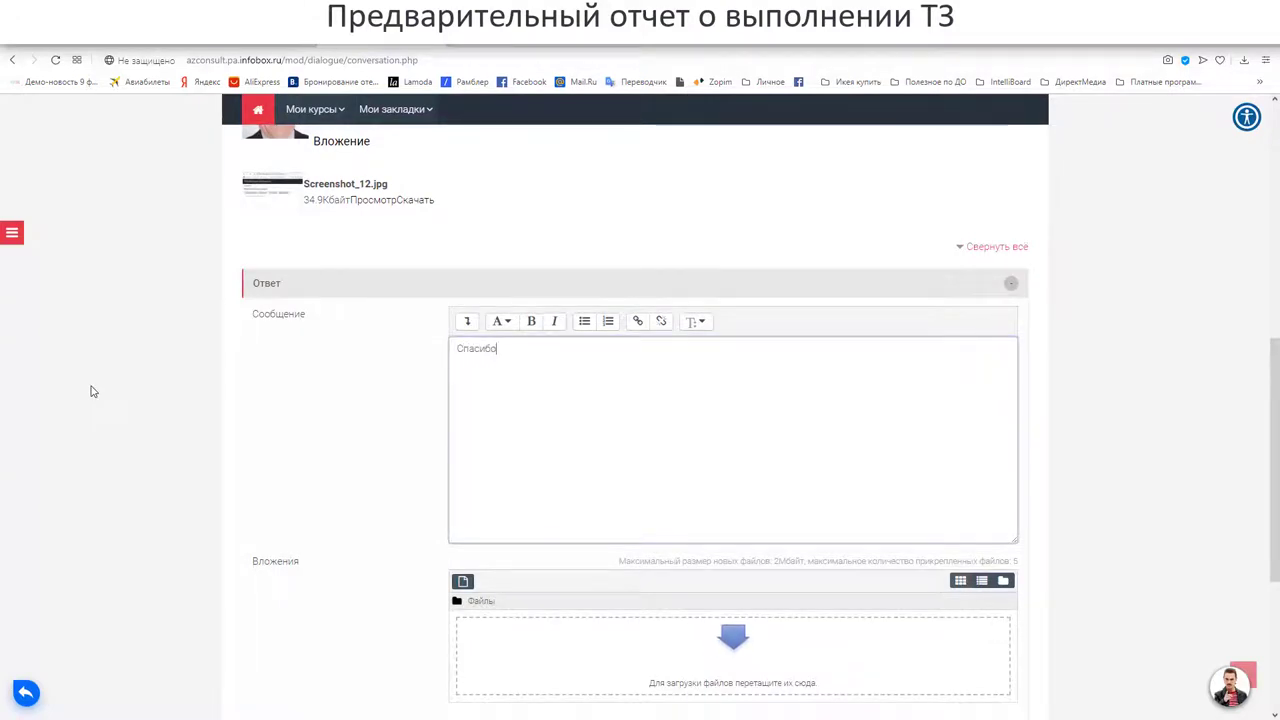
scroll(297, 474, "down", 2)
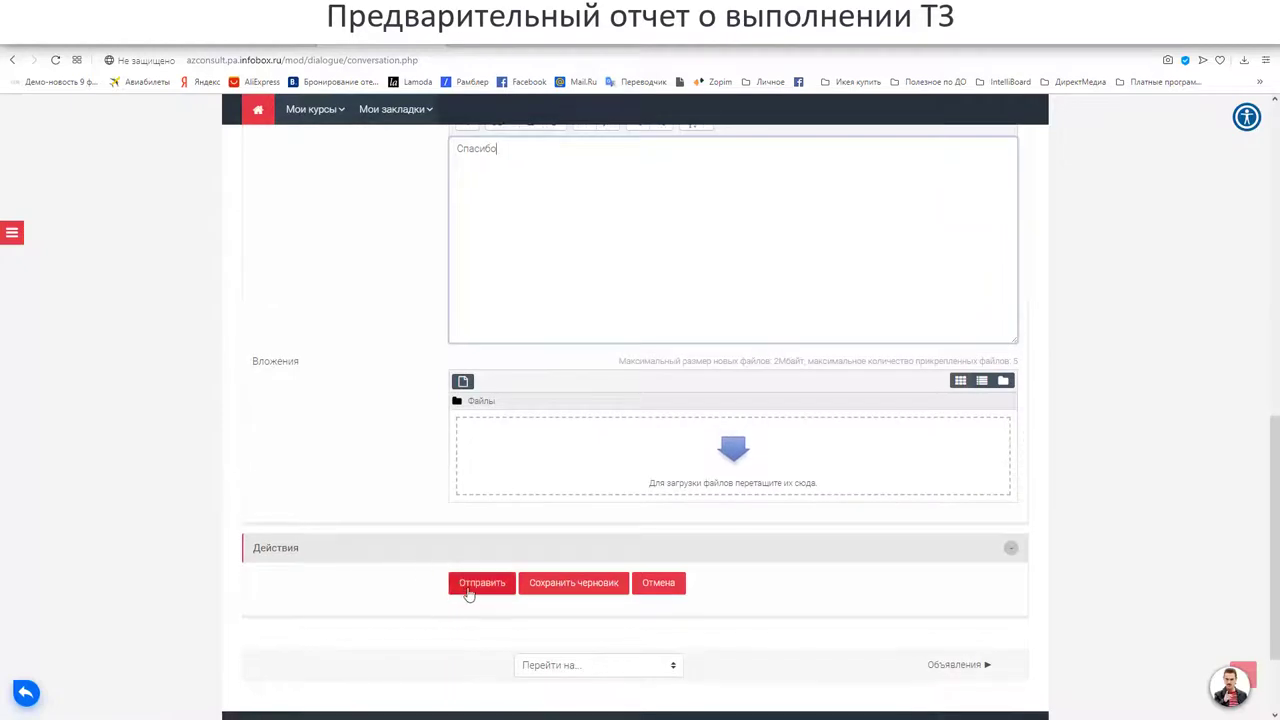
left_click(475, 582)
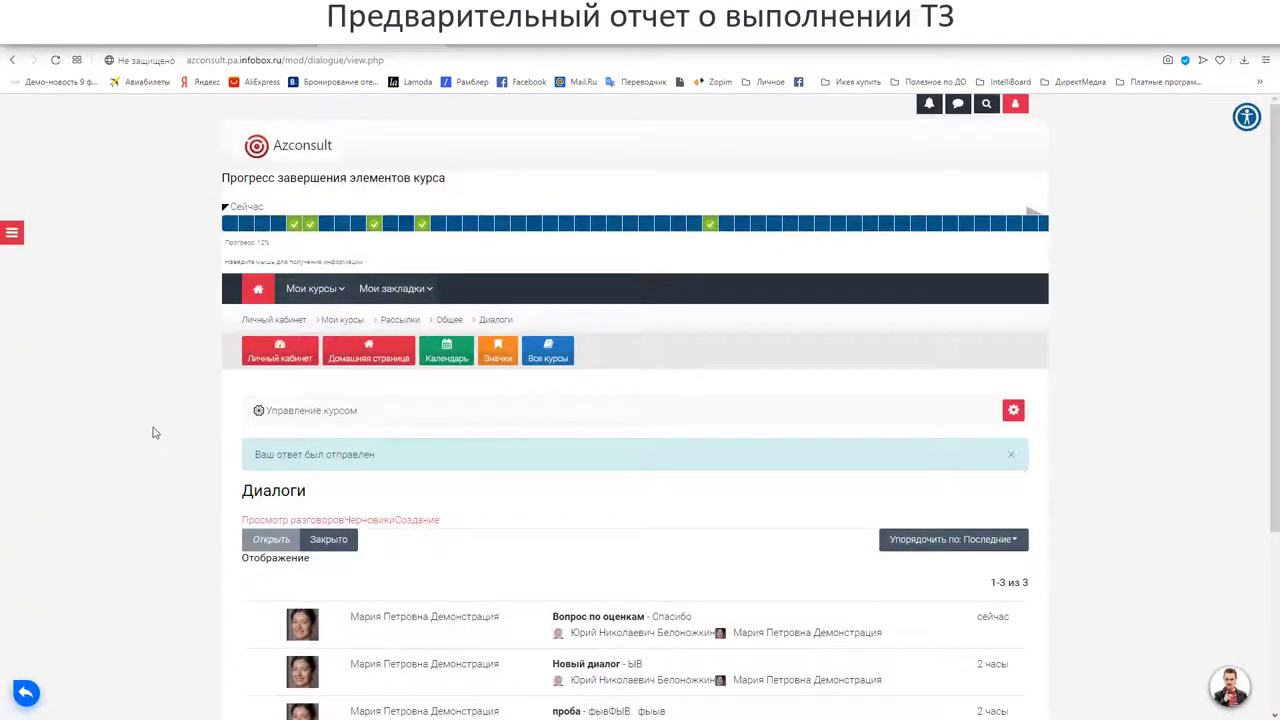
scroll(155, 432, "down", 2)
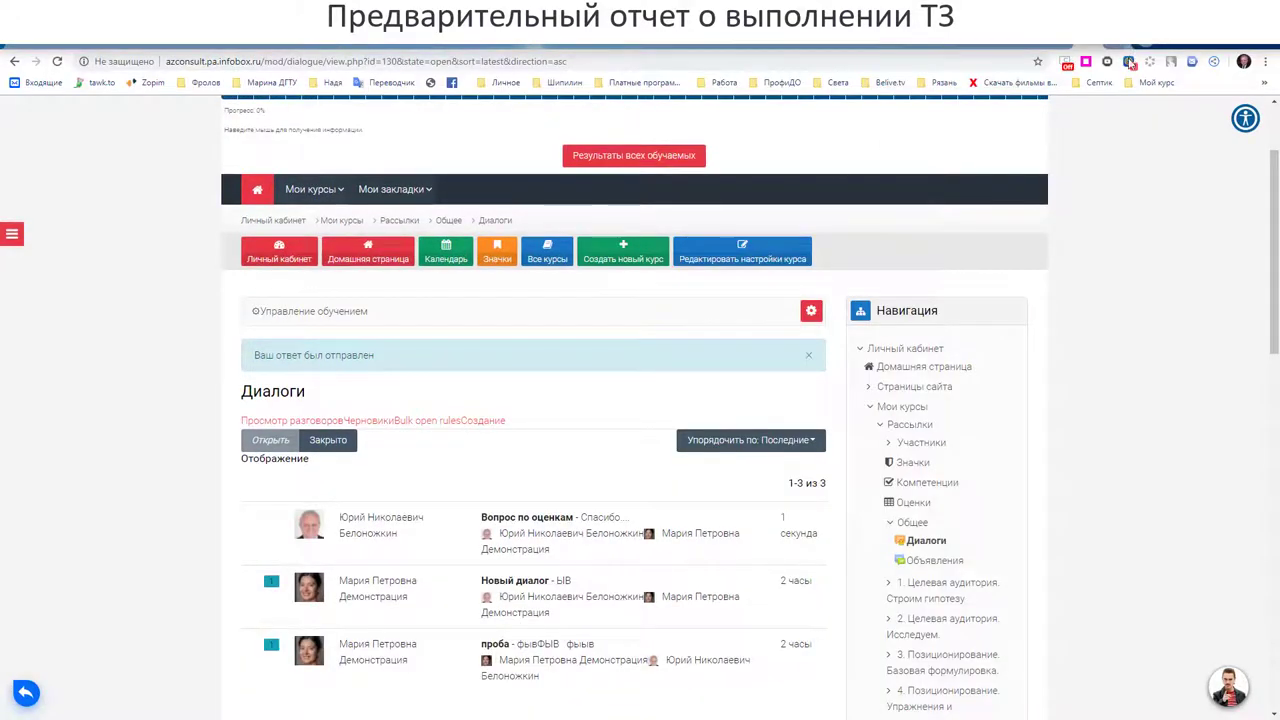
Check the teacher's Mail.ru notifications and open the e-mail about the student's new message in «Вопрос по оценкам».
left_click(1129, 61)
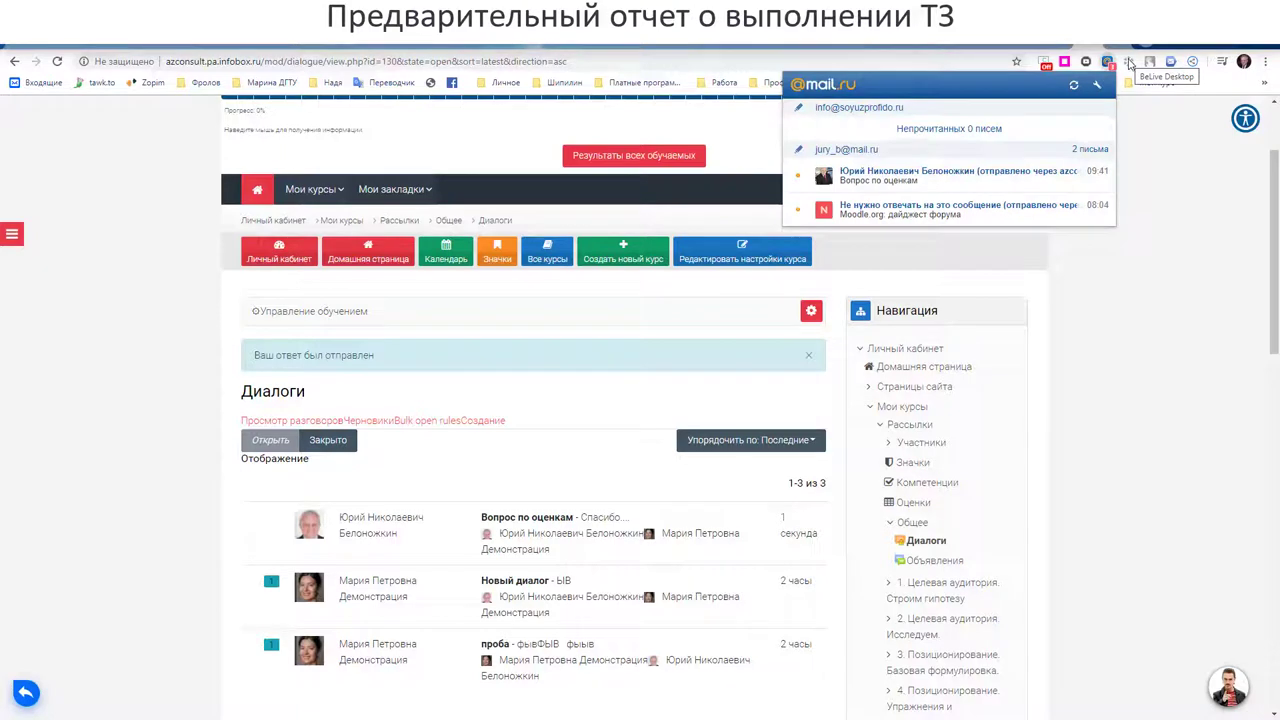
left_click(1129, 62)
right_click(1129, 62)
key("Escape")
left_click(1110, 63)
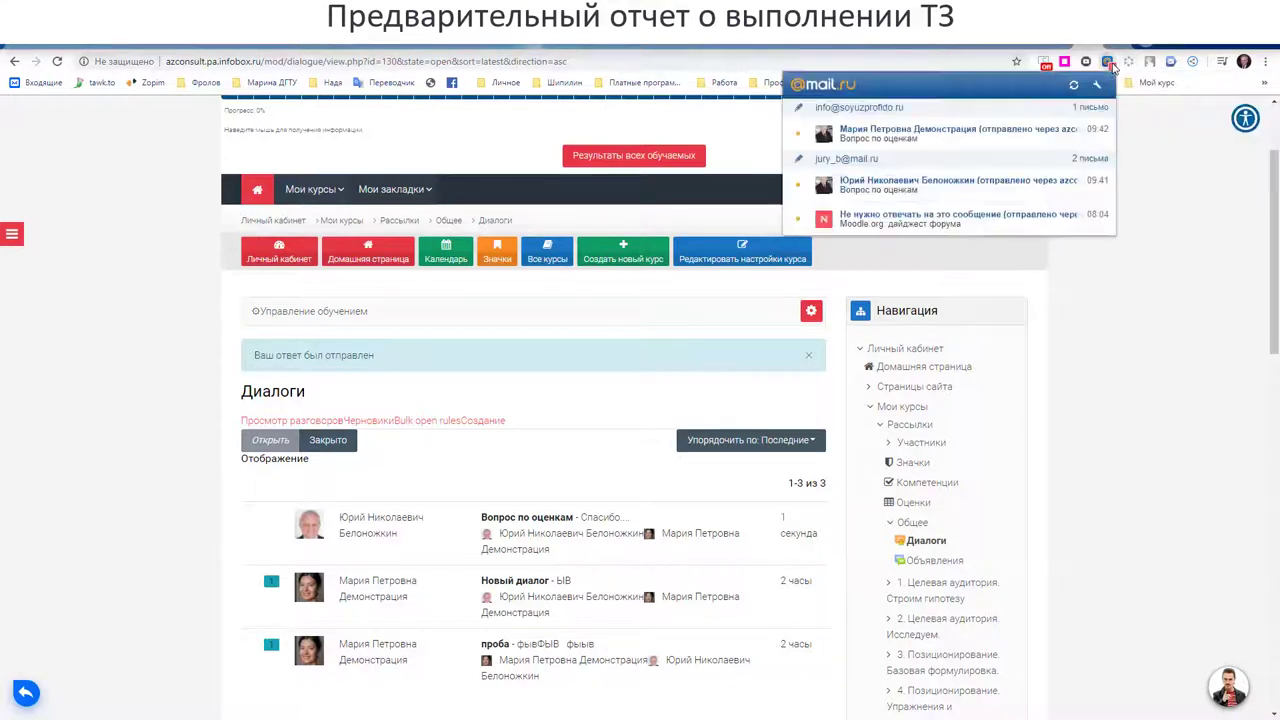
left_click(930, 141)
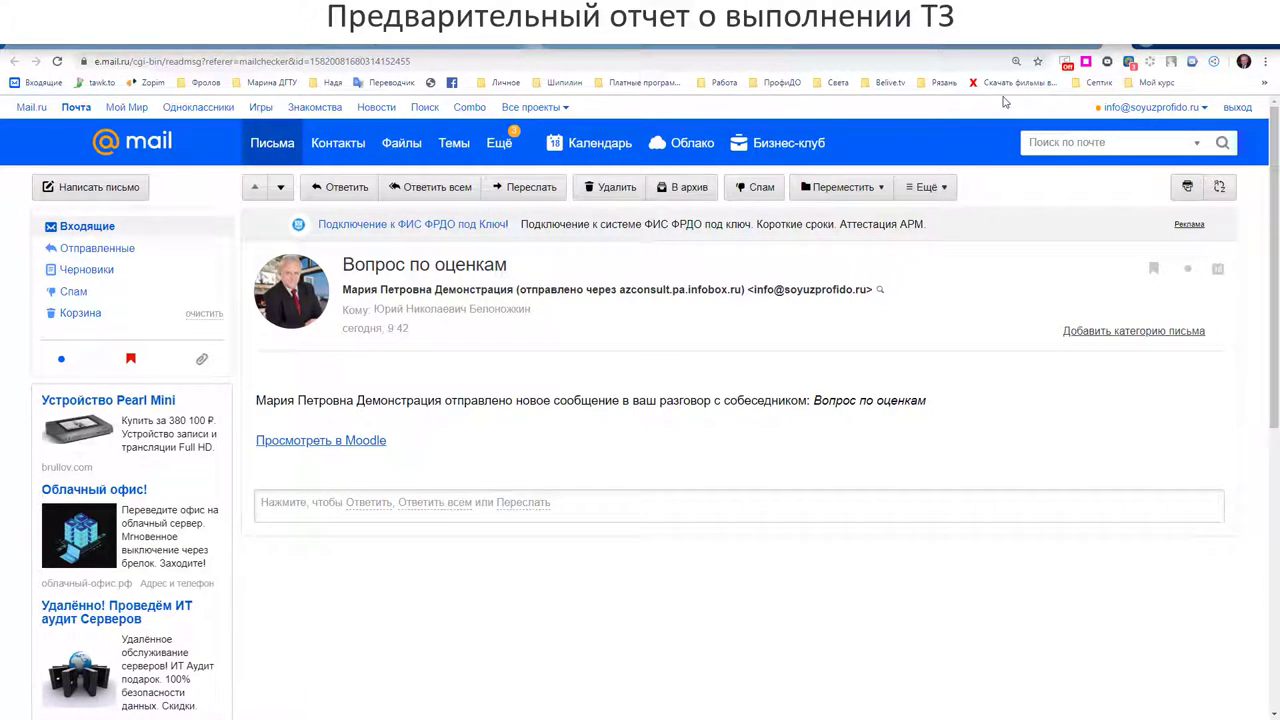
Switch to SendPulse, reload the SMTP sending history statistics and open the list of delivered messages.
left_click(645, 48)
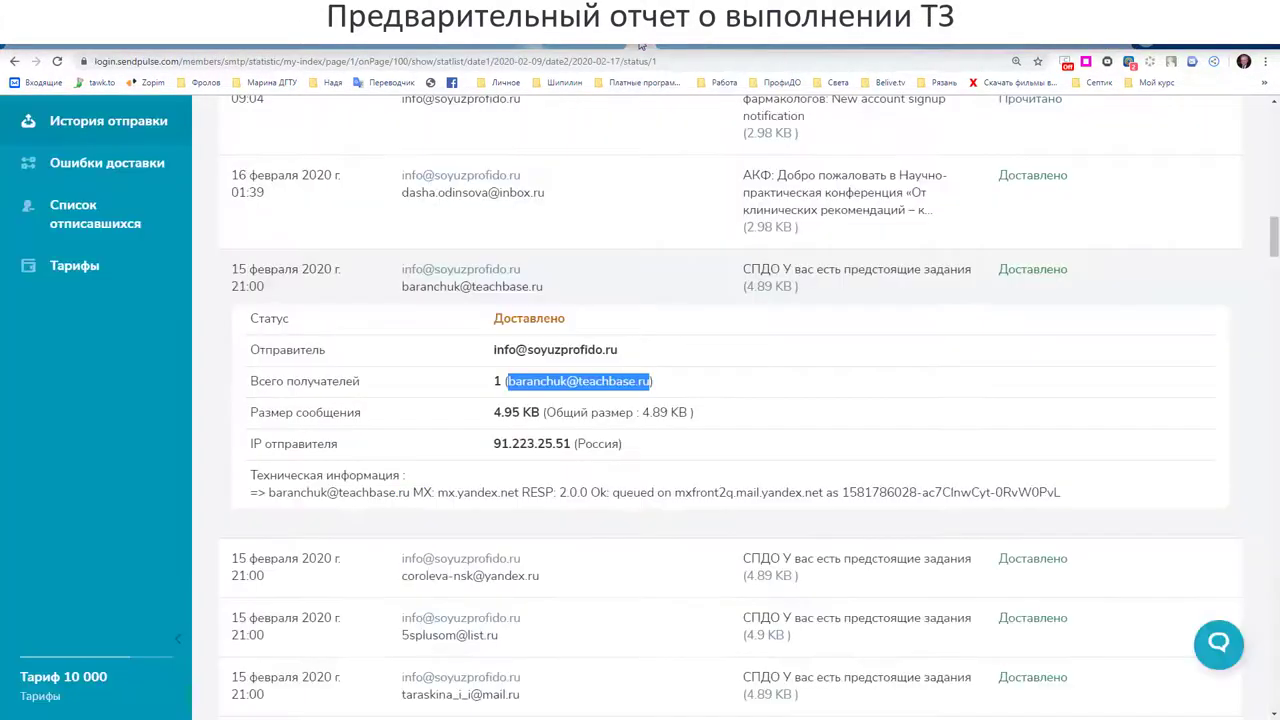
scroll(1256, 436, "up", 2)
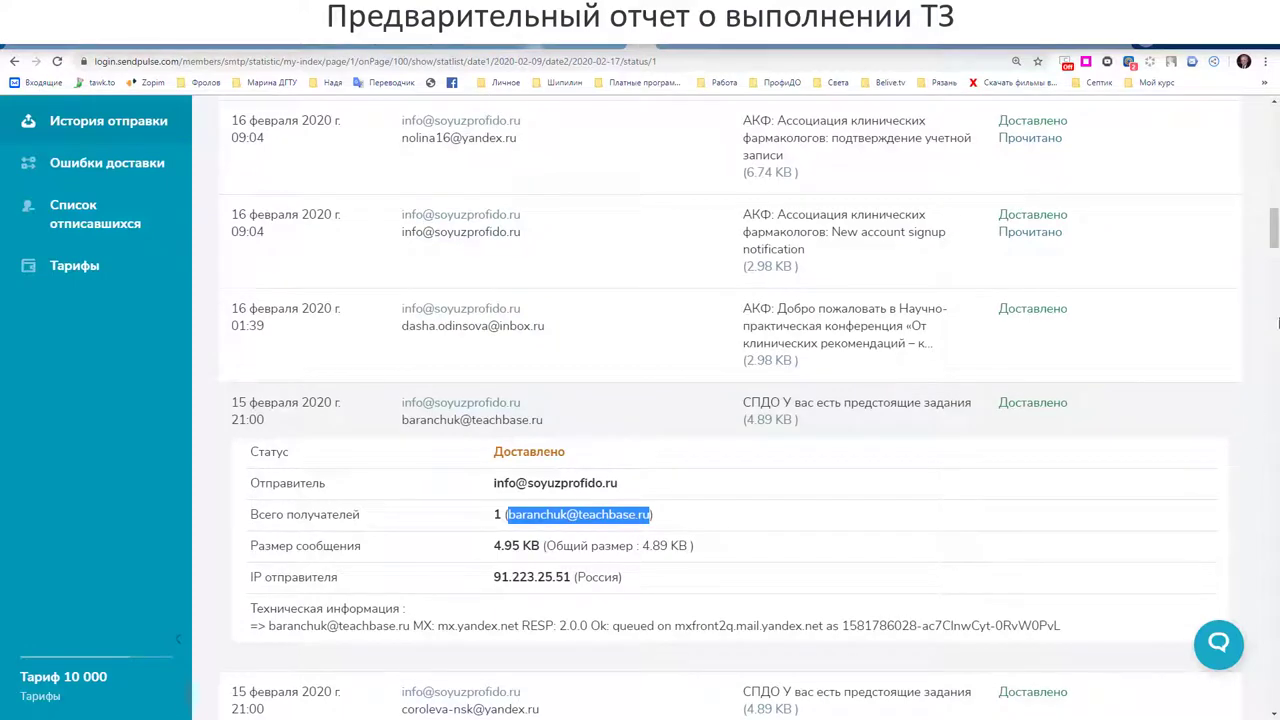
left_click_drag(1274, 245, 1268, 160)
scroll(1258, 160, "up", 2)
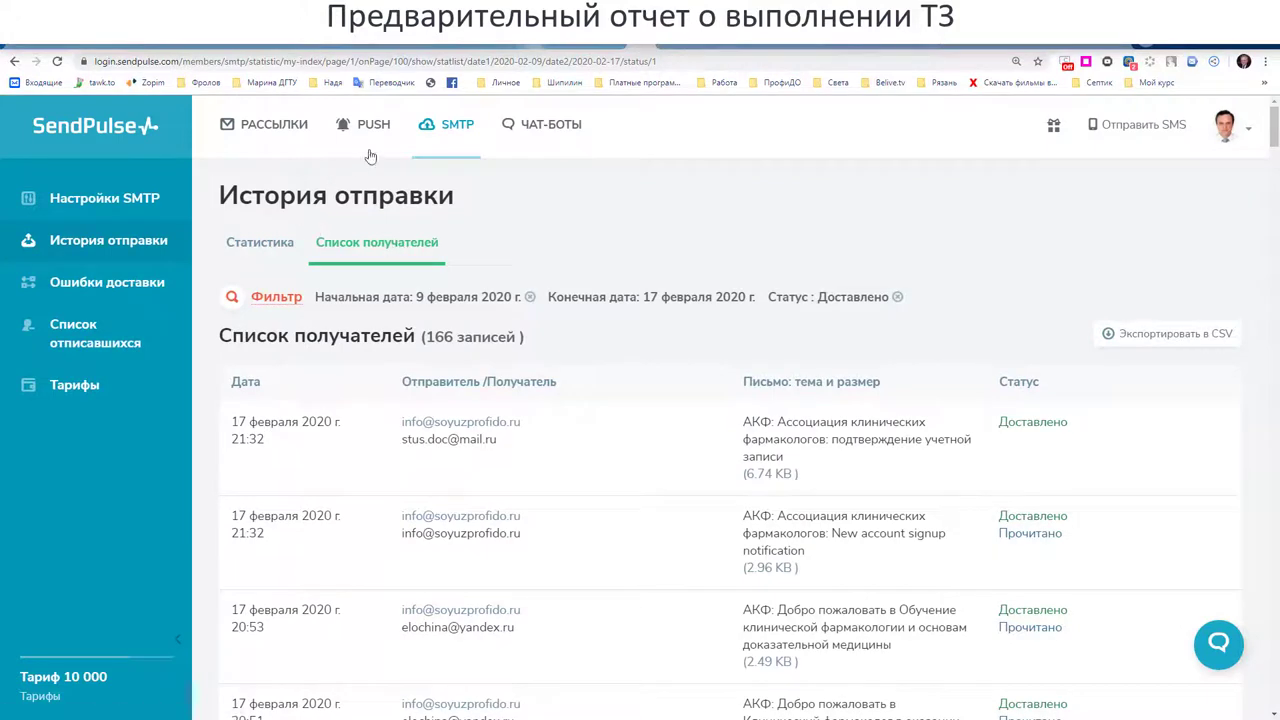
left_click(110, 248)
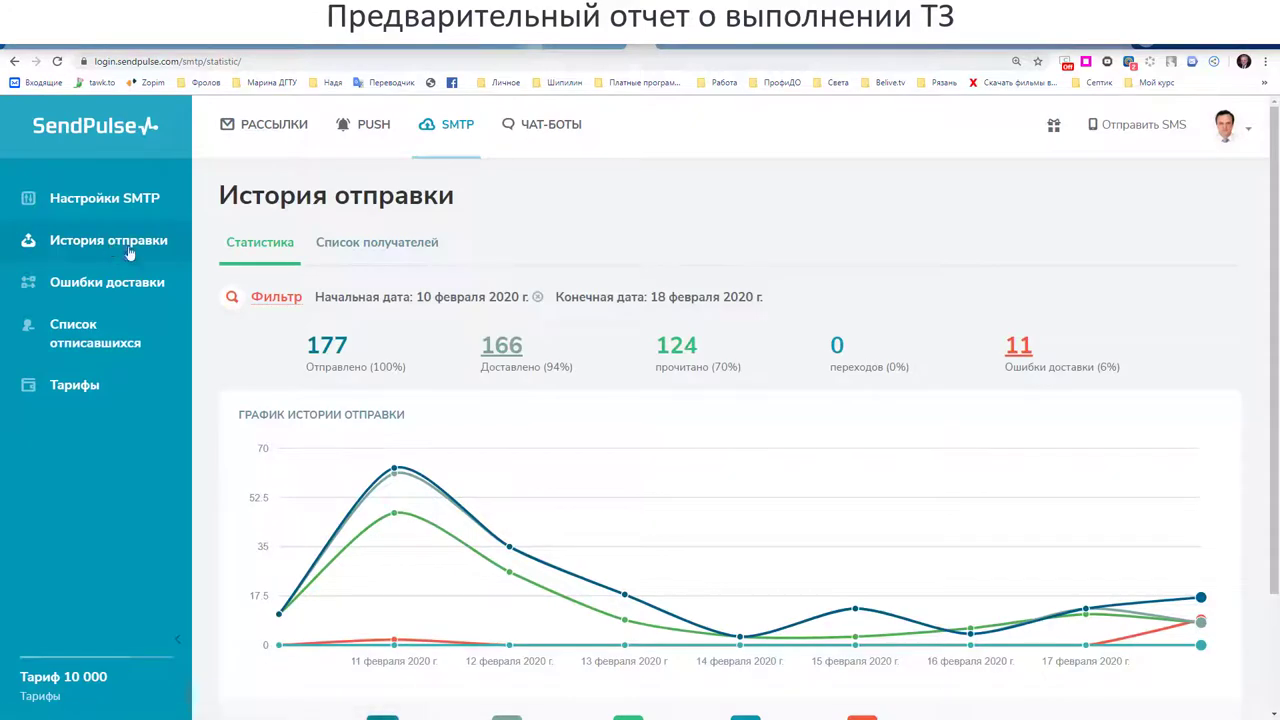
left_click(510, 350)
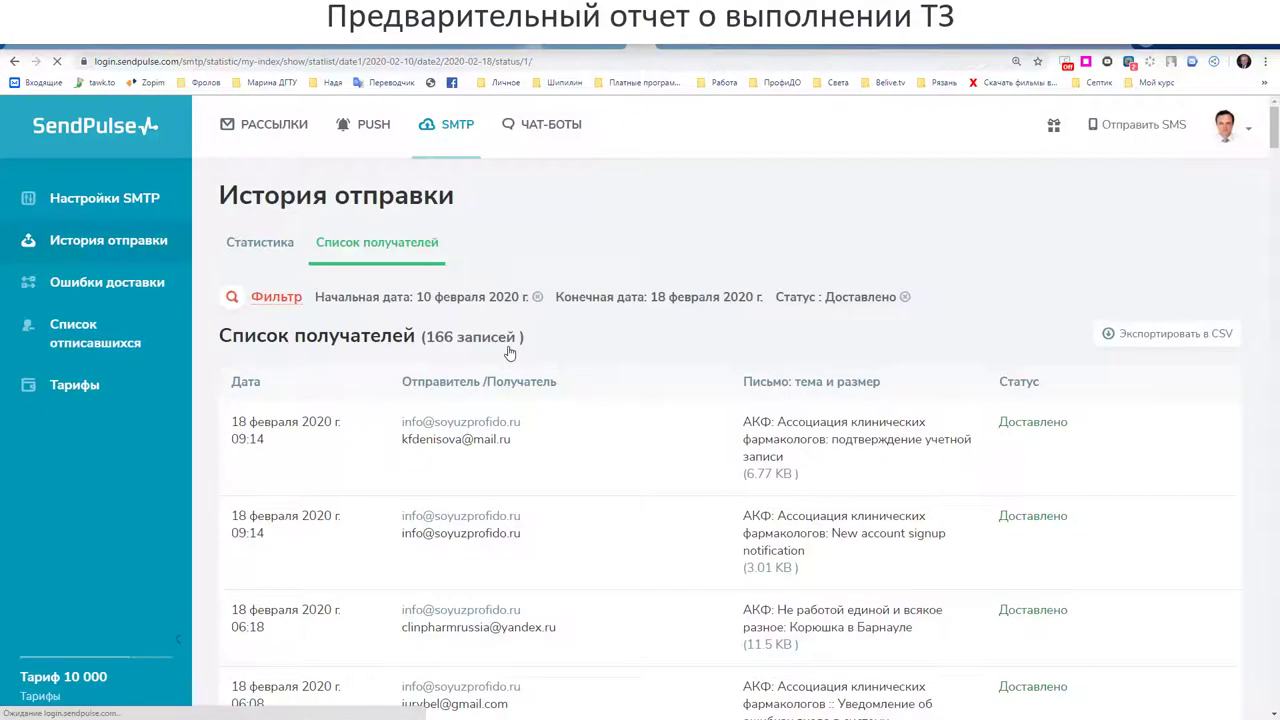
Examine the recipients, subjects and delivered or read statuses in the SendPulse recipient list.
scroll(760, 360, "down", 1)
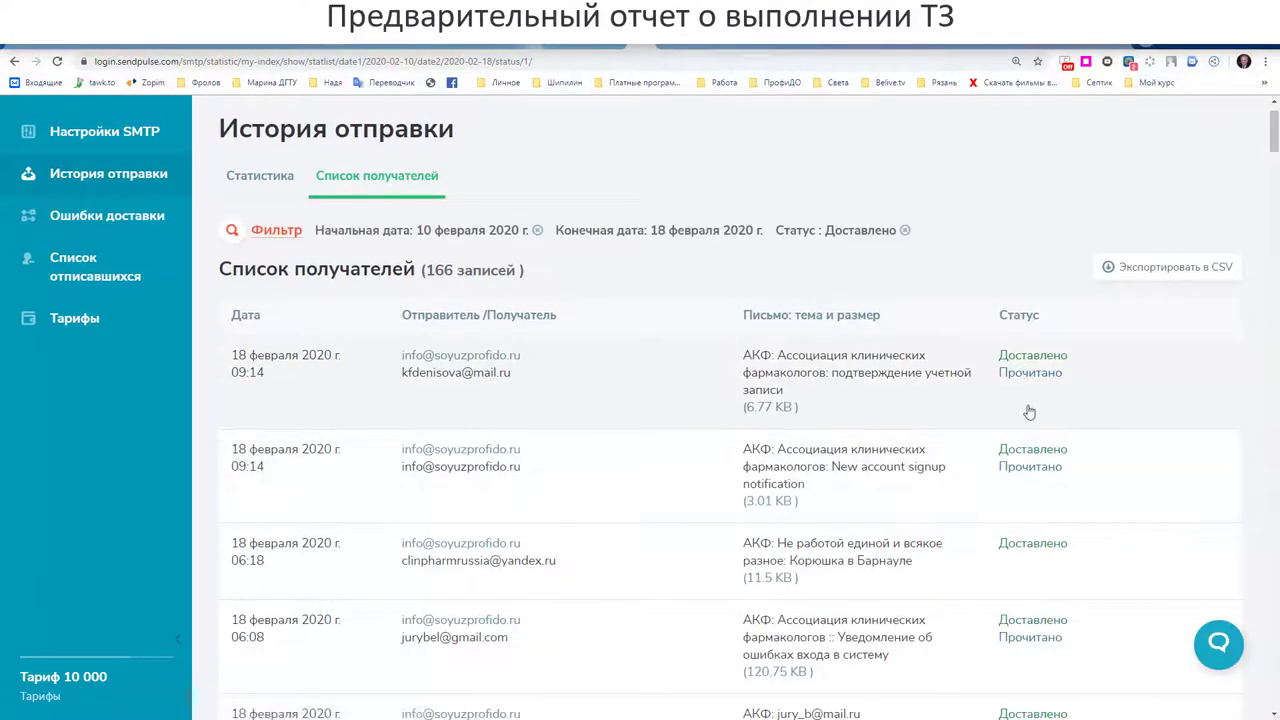
scroll(1029, 412, "down", 1)
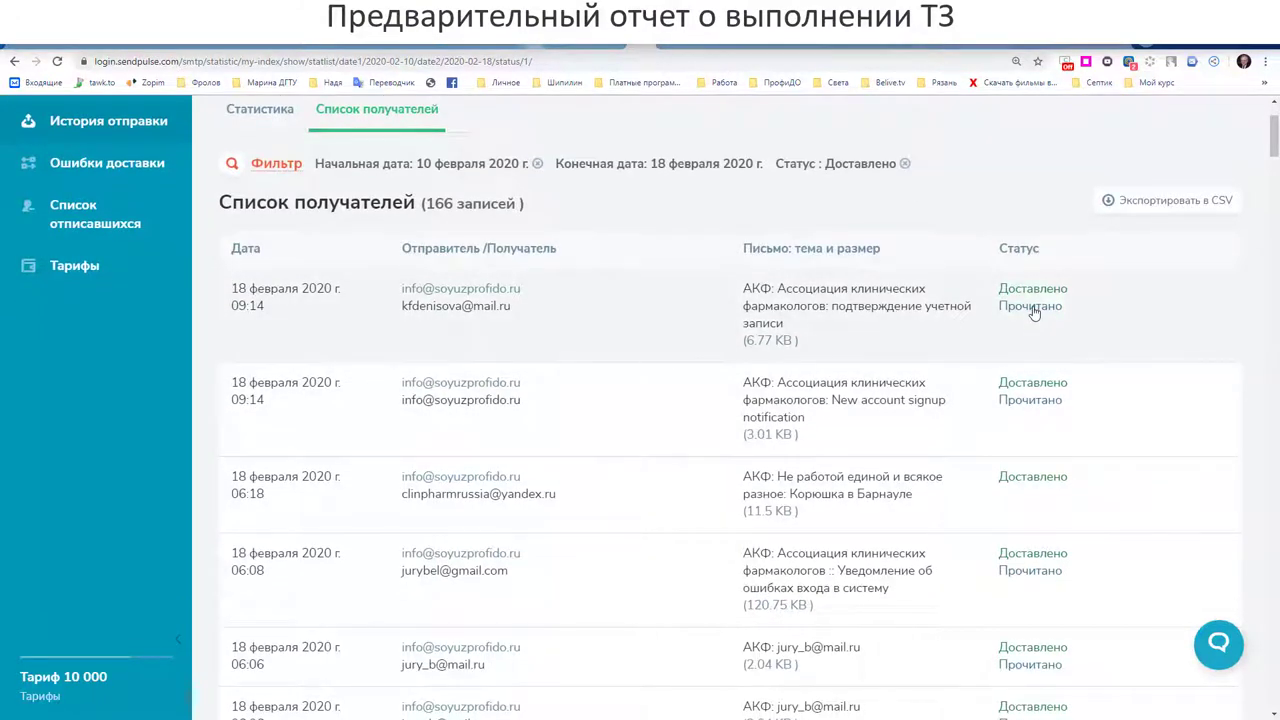
scroll(1034, 320, "down", 1)
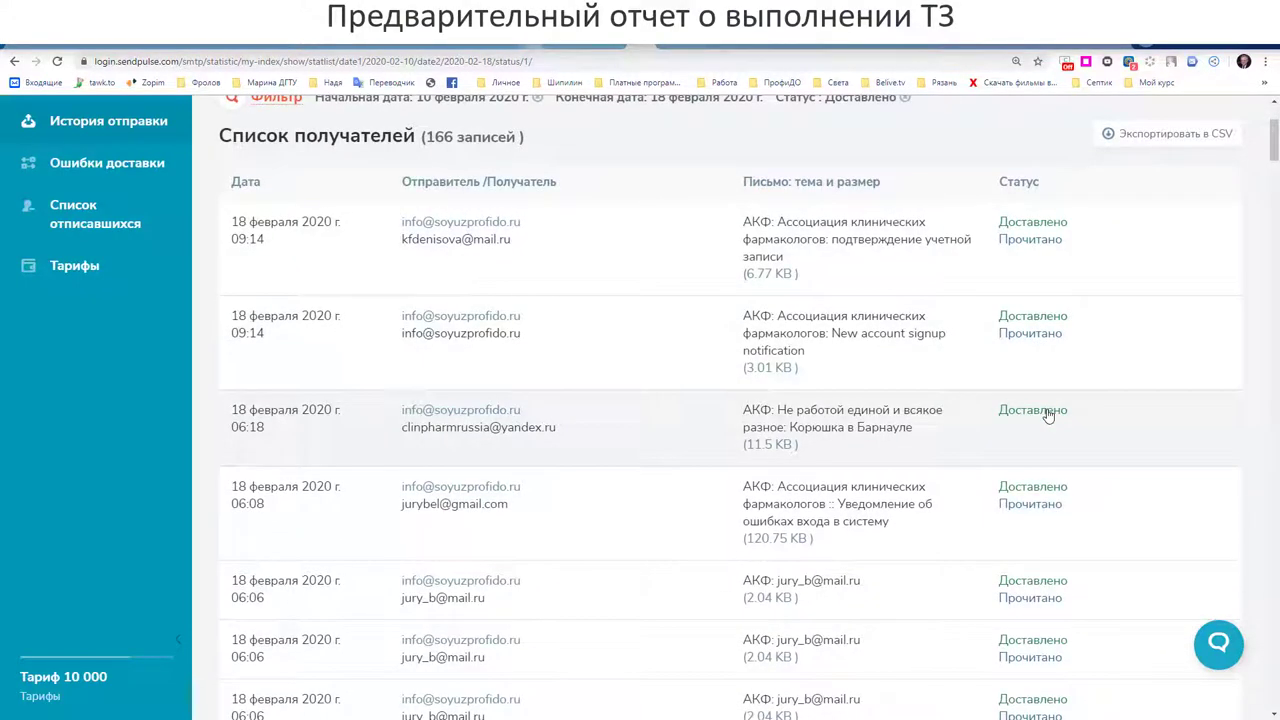
scroll(1047, 415, "down", 4)
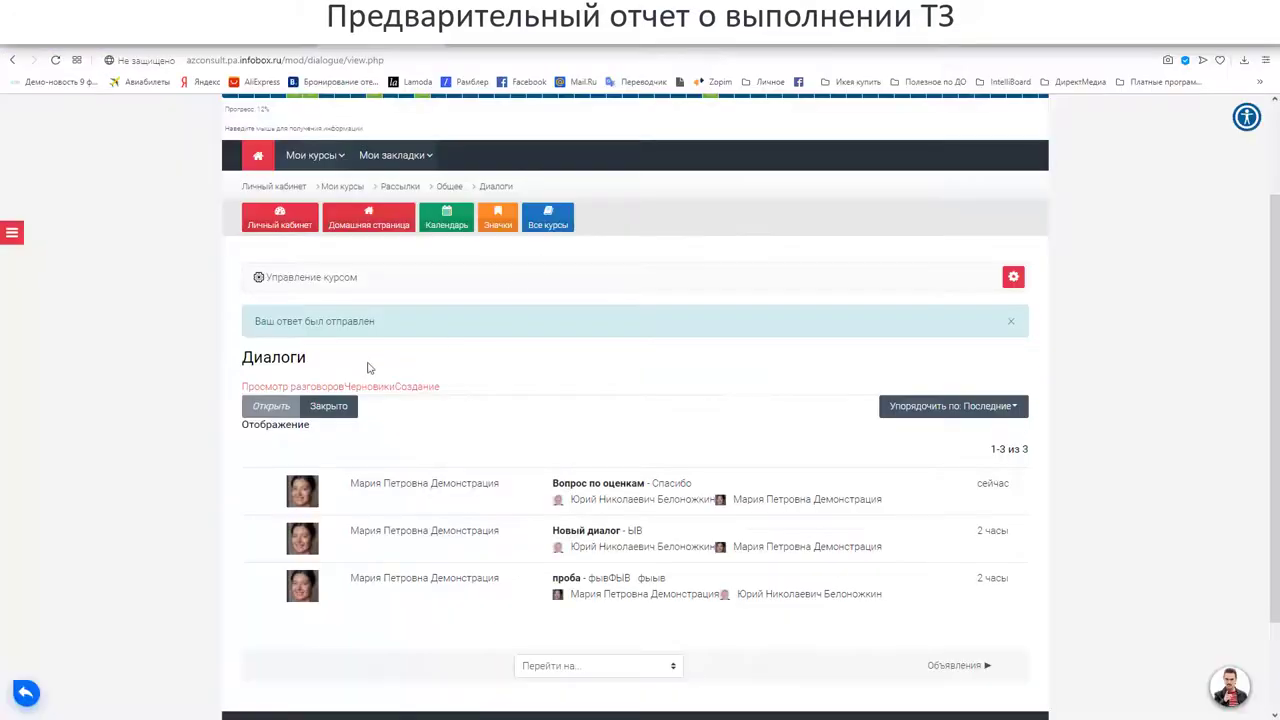
Reopen «Вопрос по оценкам» from the student's dialogue list and close the conversation.
left_click(377, 489)
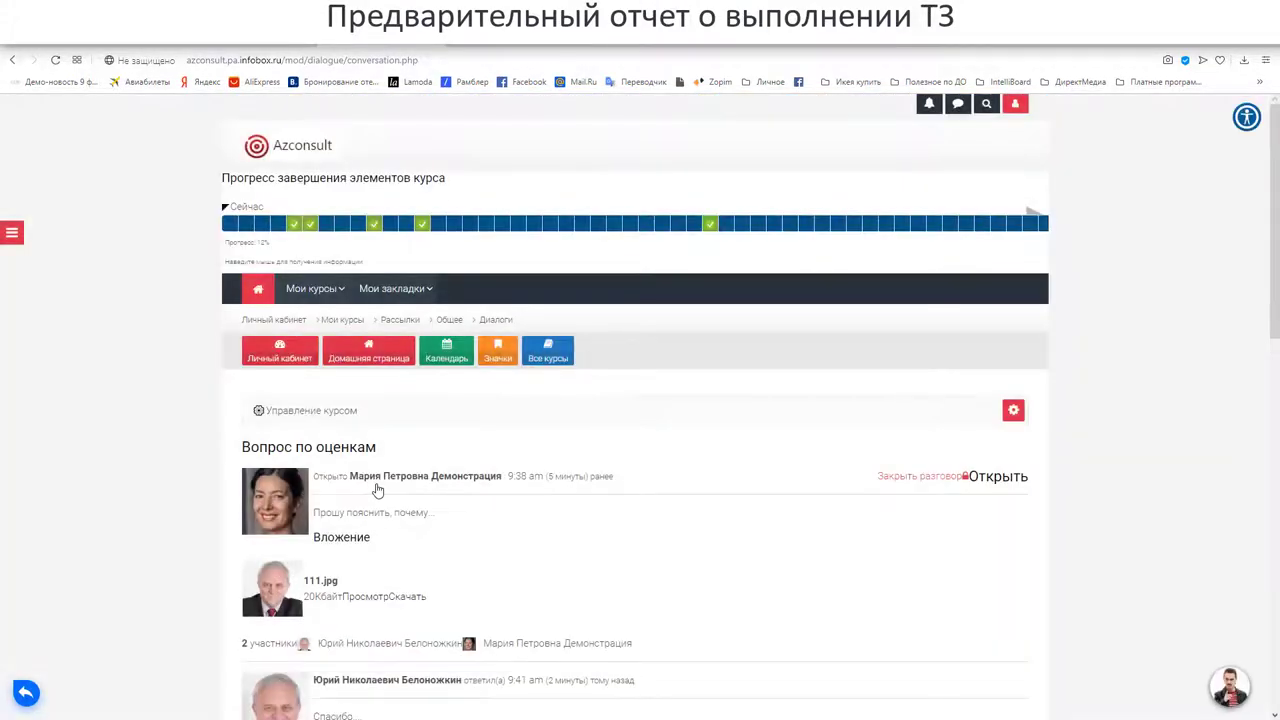
scroll(377, 489, "down", 3)
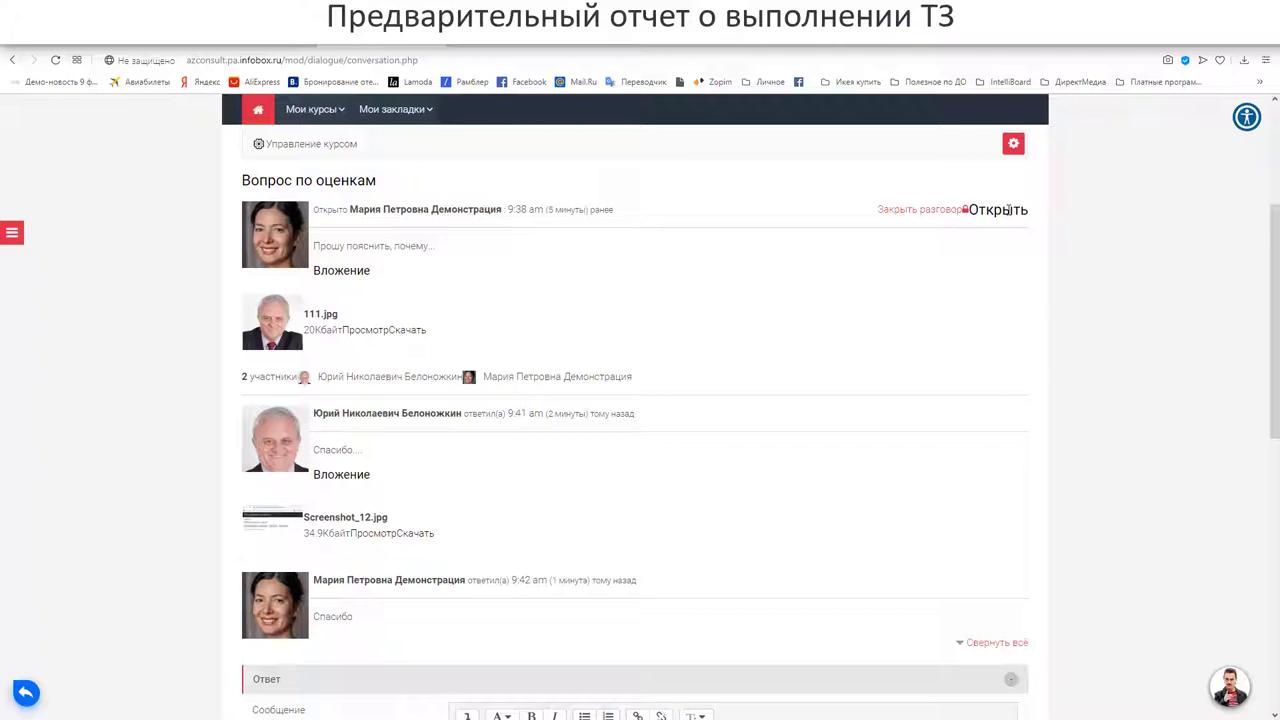
left_click(921, 212)
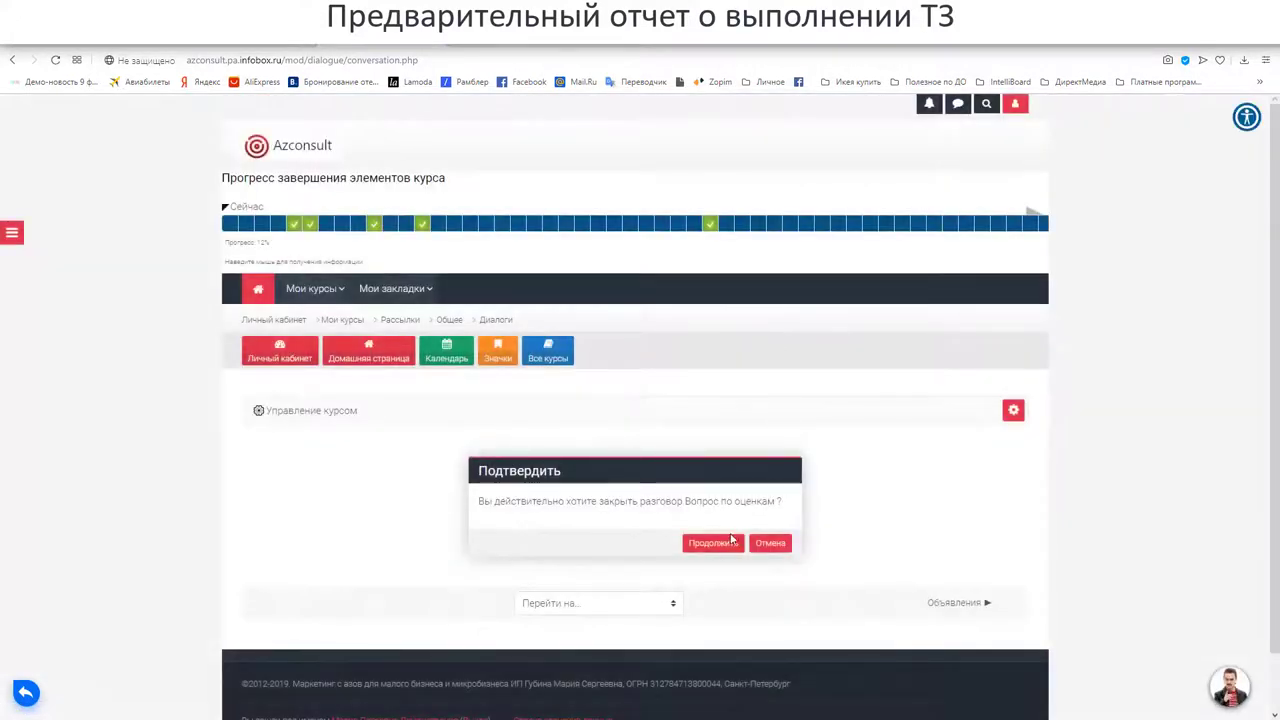
left_click(725, 547)
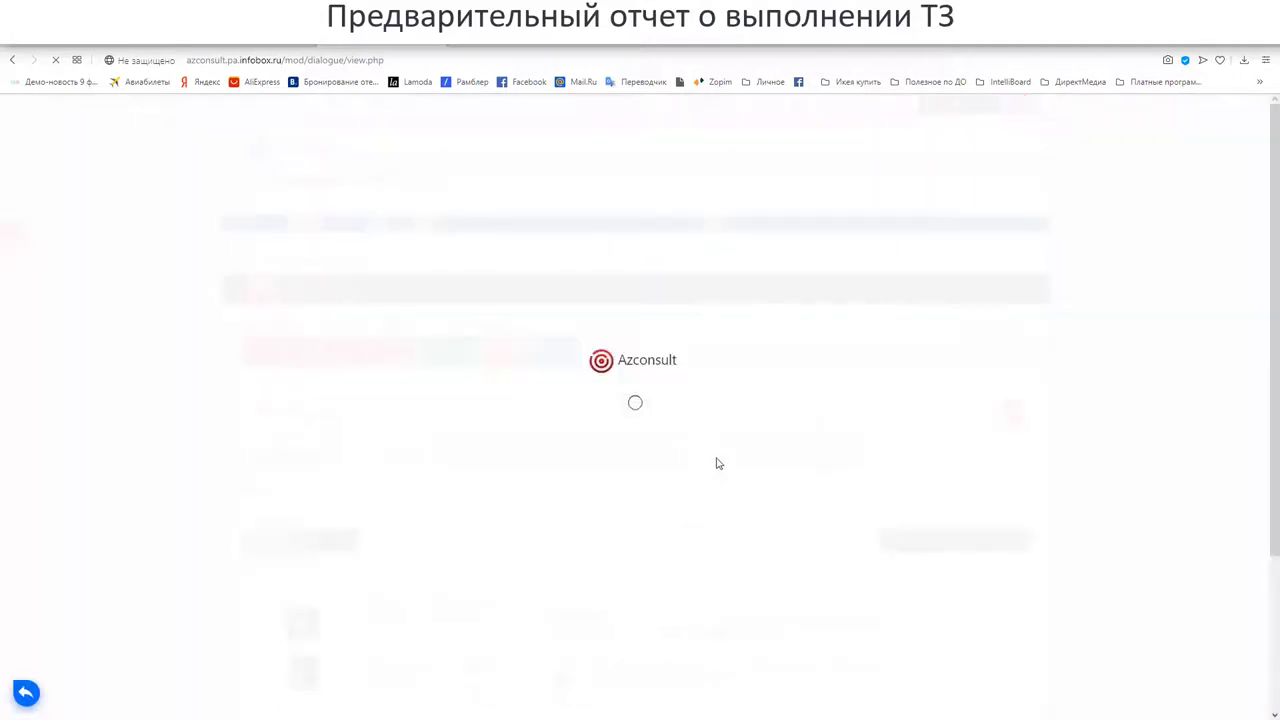
scroll(712, 429, "down", 3)
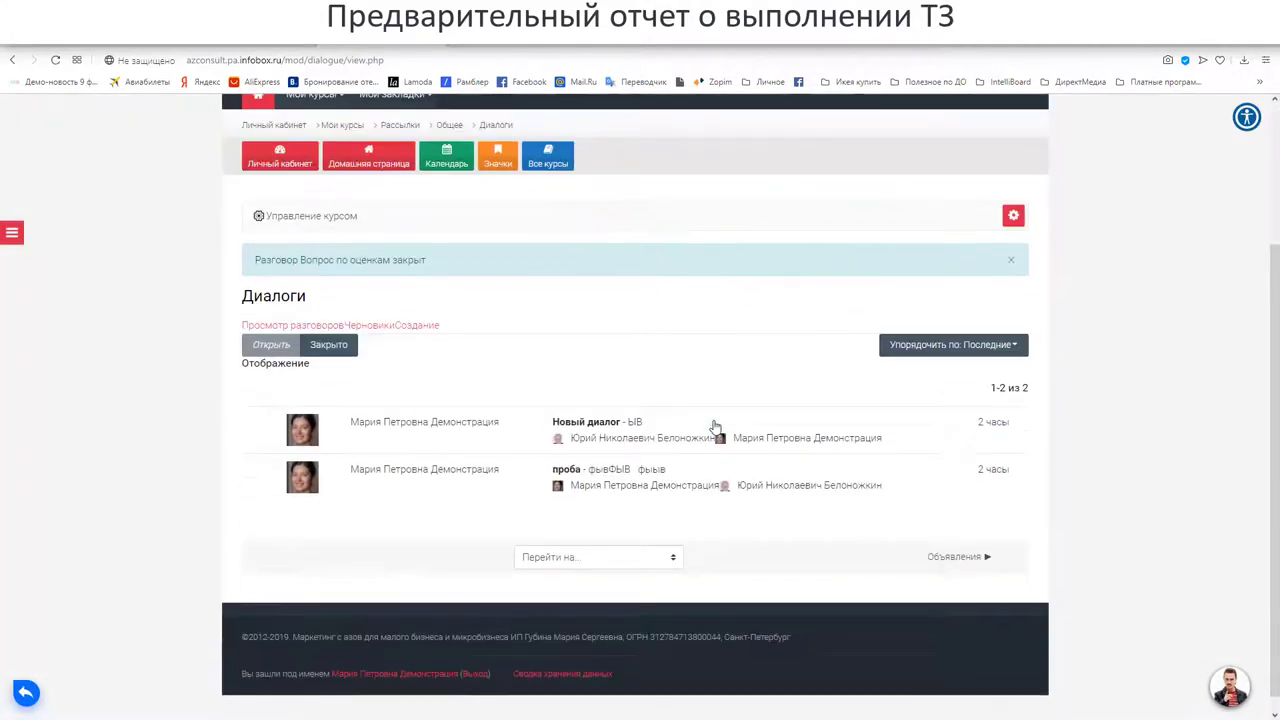
List the student's closed conversations in «Диалоги».
left_click(348, 345)
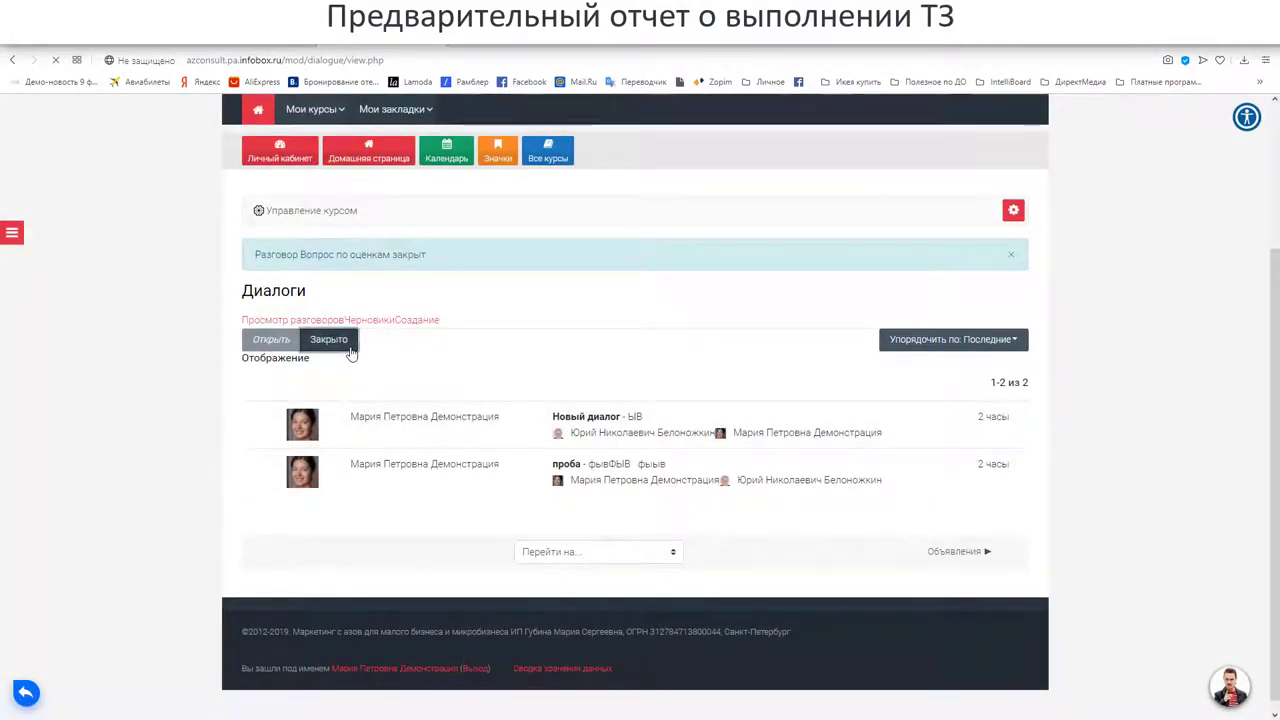
scroll(484, 403, "down", 3)
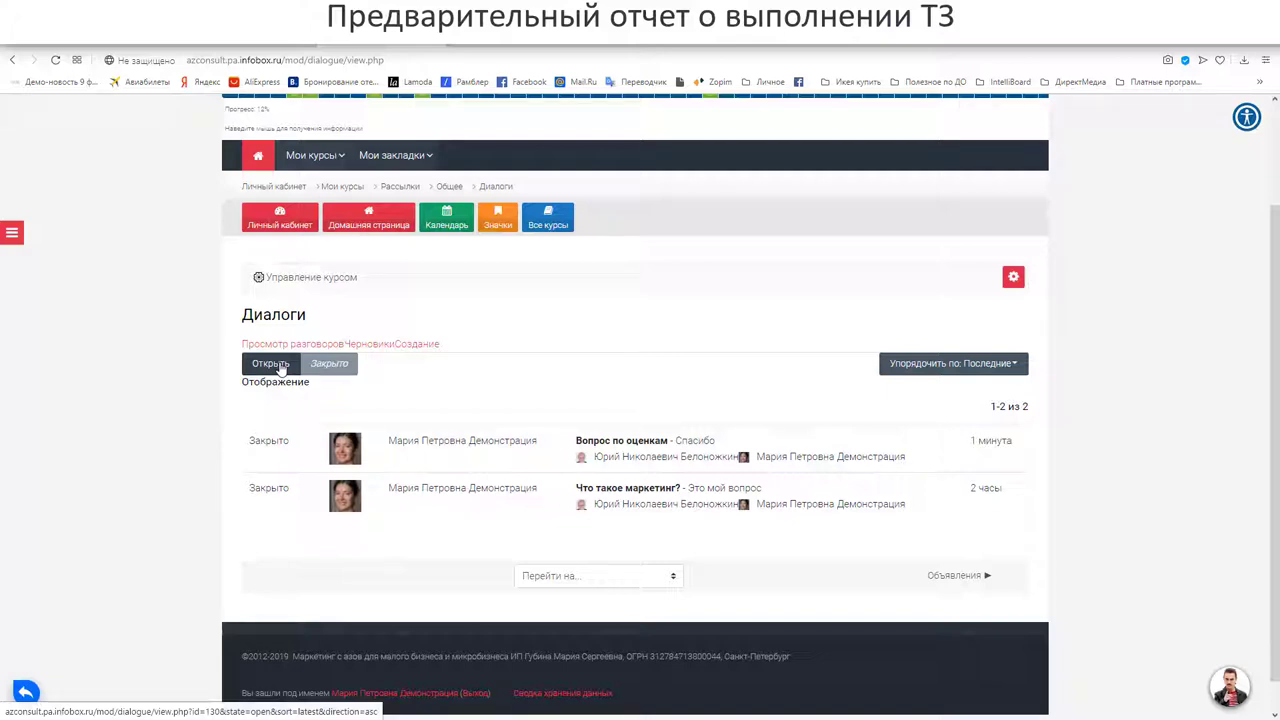
Switch to the technical specification in Word and put "+" before the opening paragraph of item 2, «Группы пользователей».
key("alt+Tab")
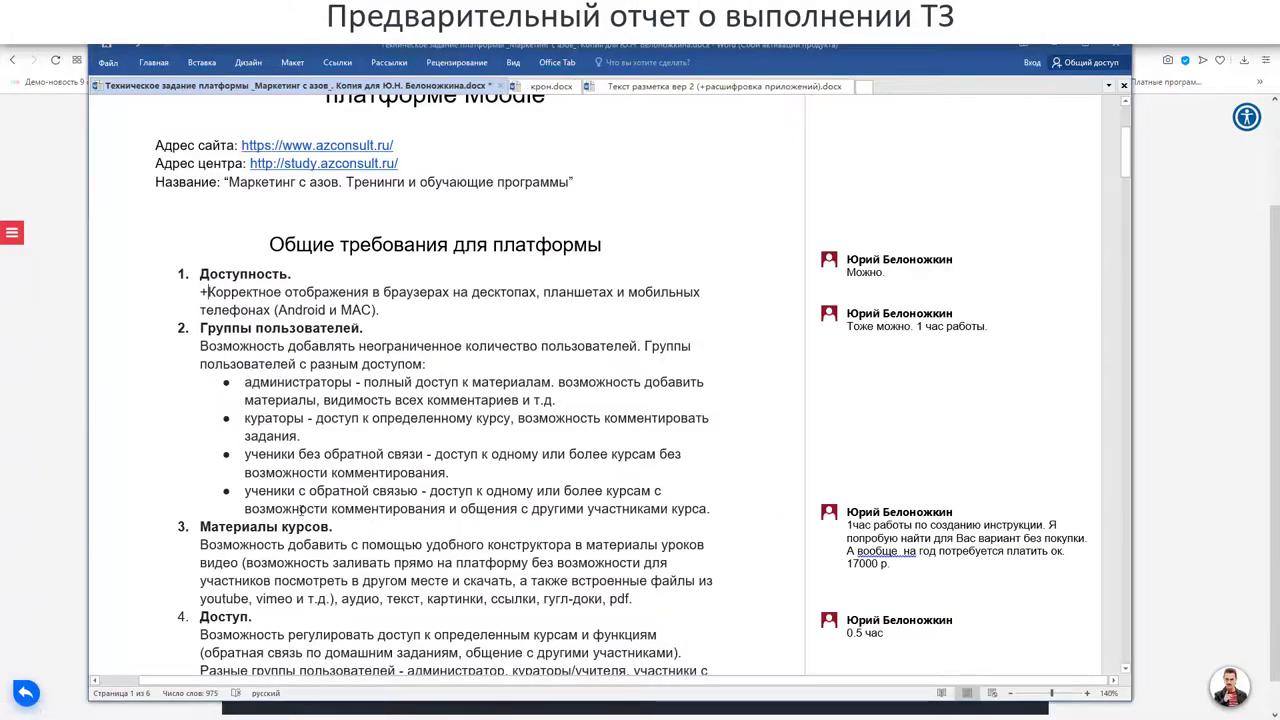
scroll(347, 512, "up", 1)
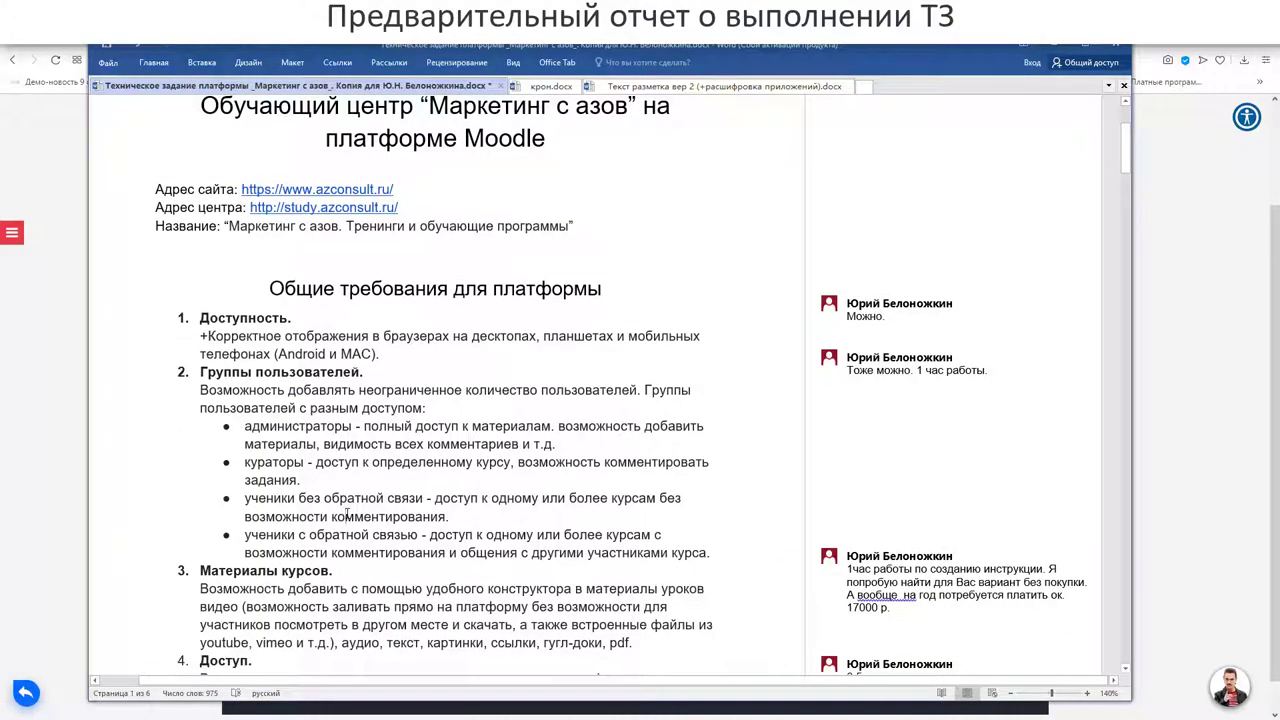
scroll(365, 312, "down", 3)
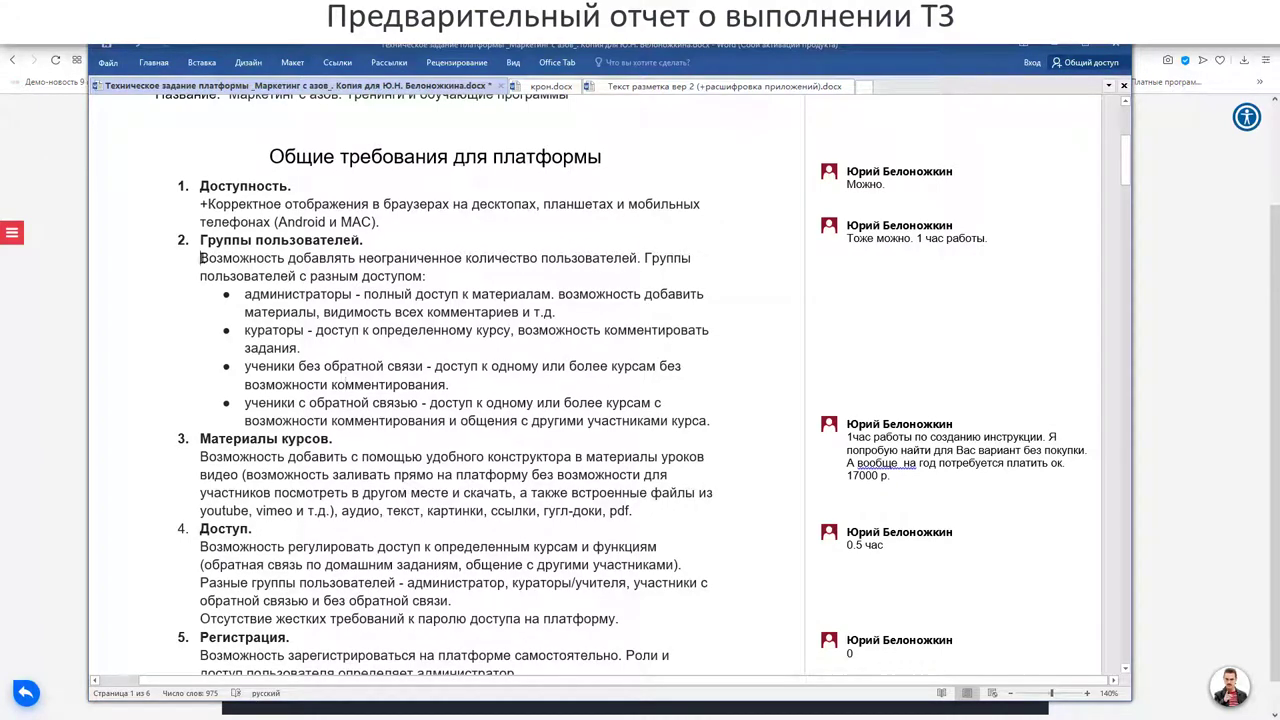
left_click(202, 258)
type("+")
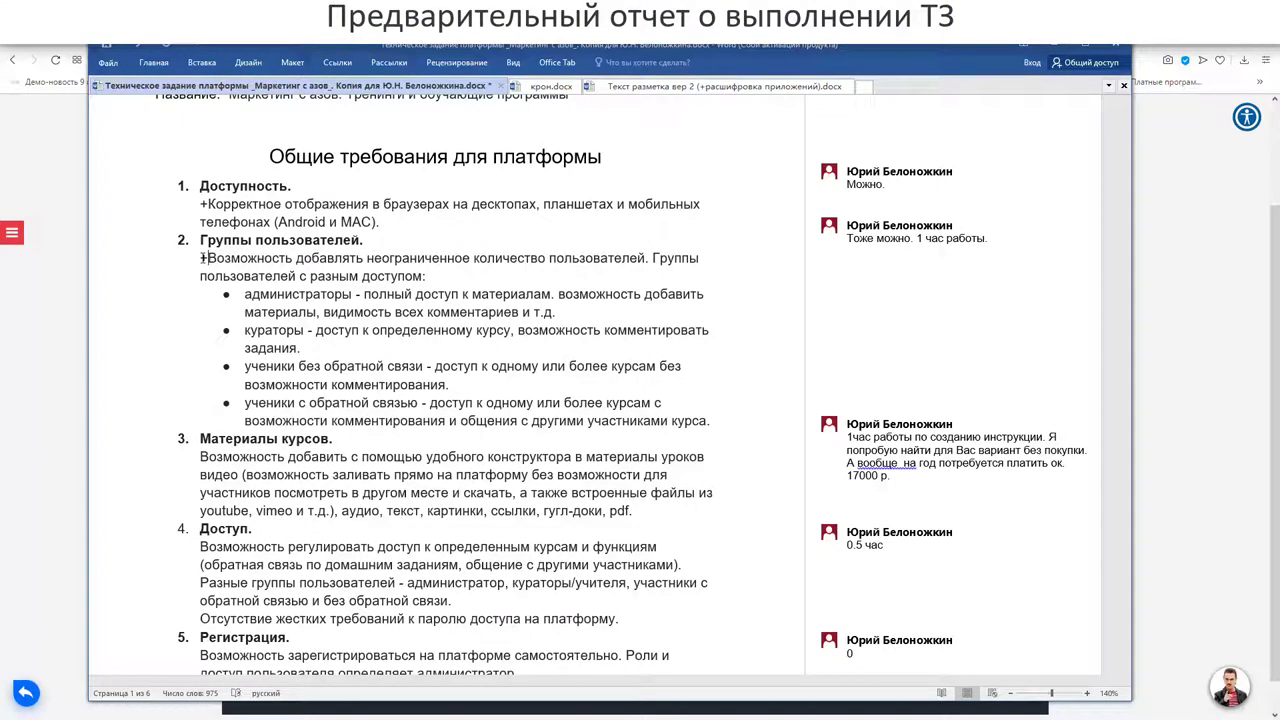
Put "+" before each of the four user group bullets: administrators, curators, students without feedback and students with feedback.
key("Down")
left_click(245, 294)
type("+")
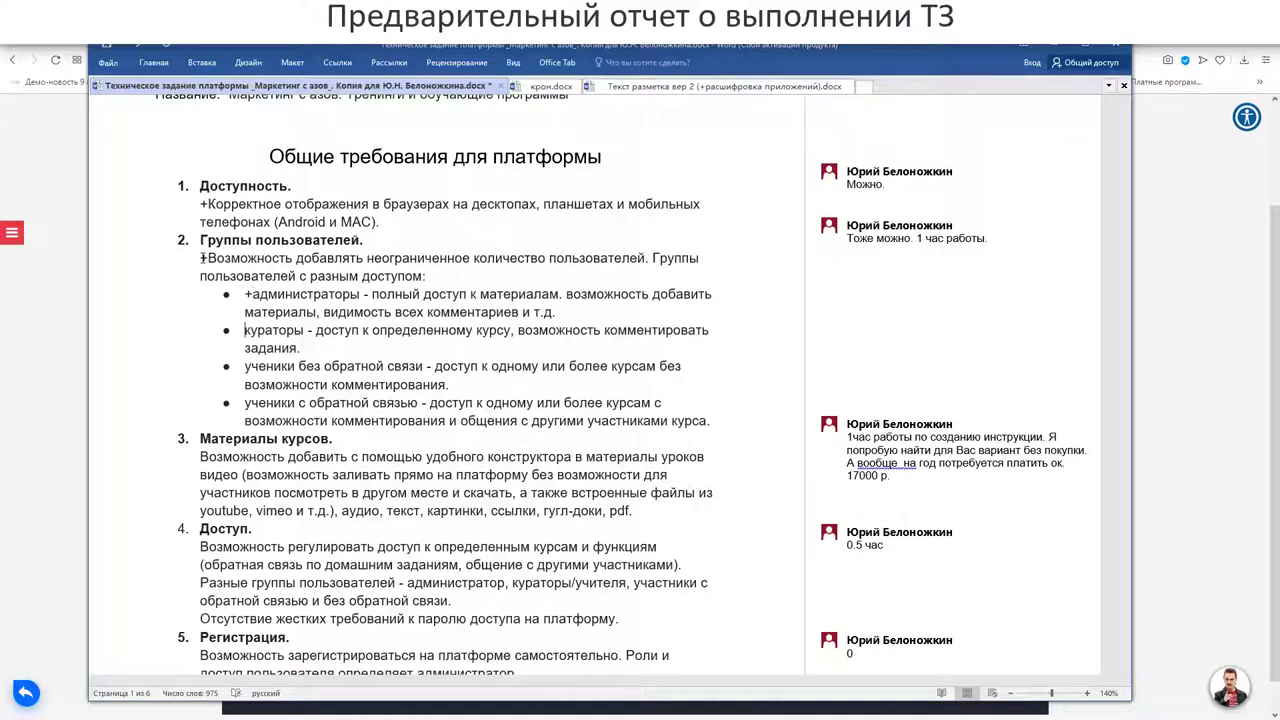
left_click(245, 330)
type("+")
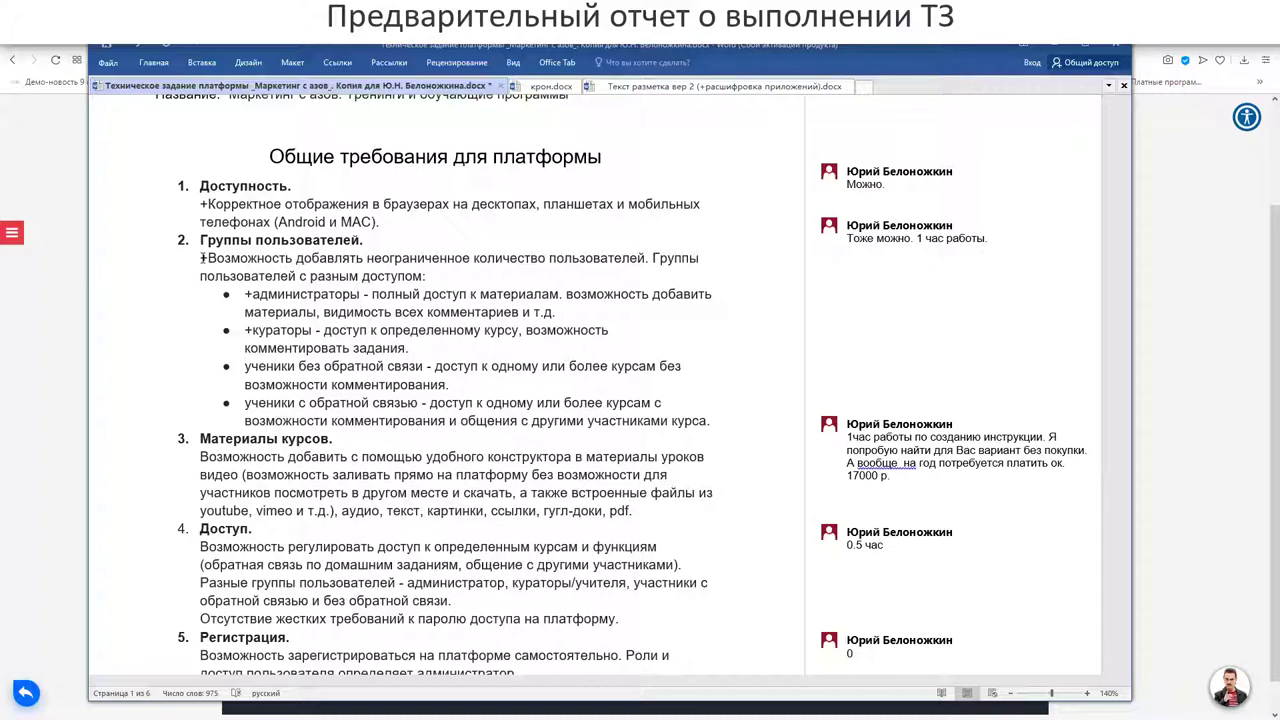
left_click(246, 366)
type("+")
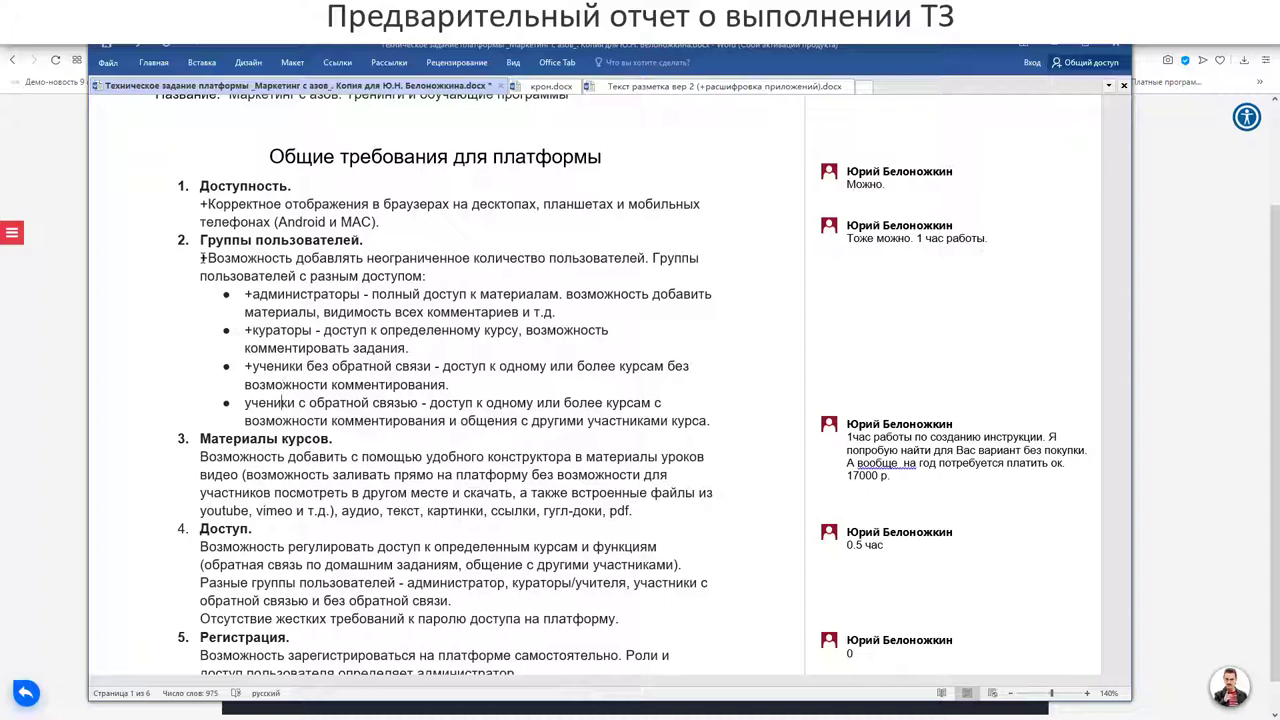
left_click(250, 403)
type("+")
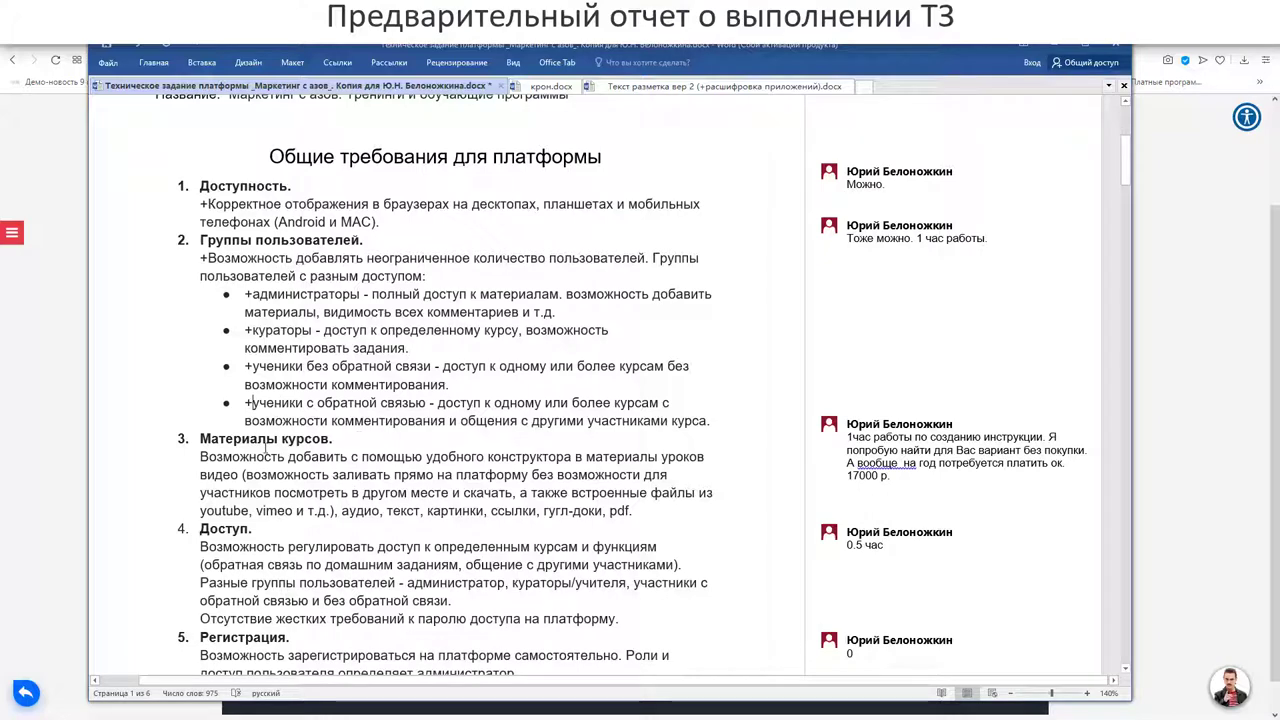
Put "+" at the start of the paragraph under item 3, «Материалы курсов».
scroll(265, 440, "down", 2)
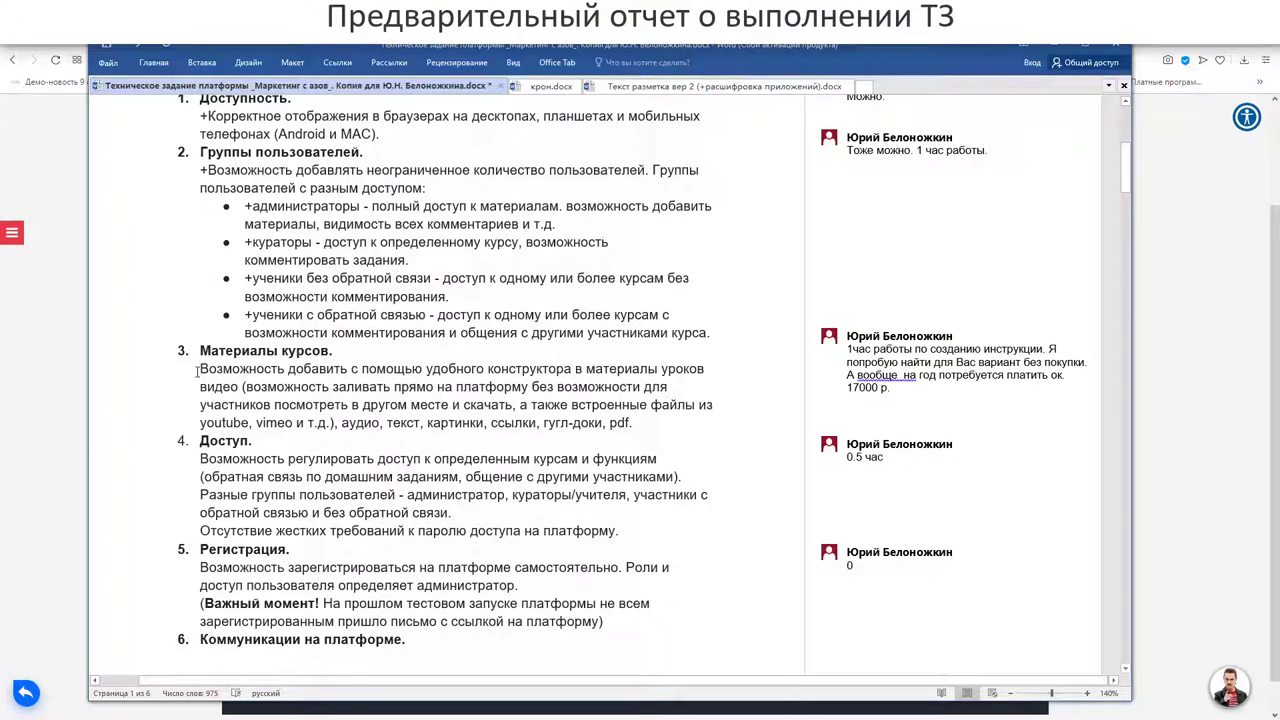
left_click(198, 370)
type("+")
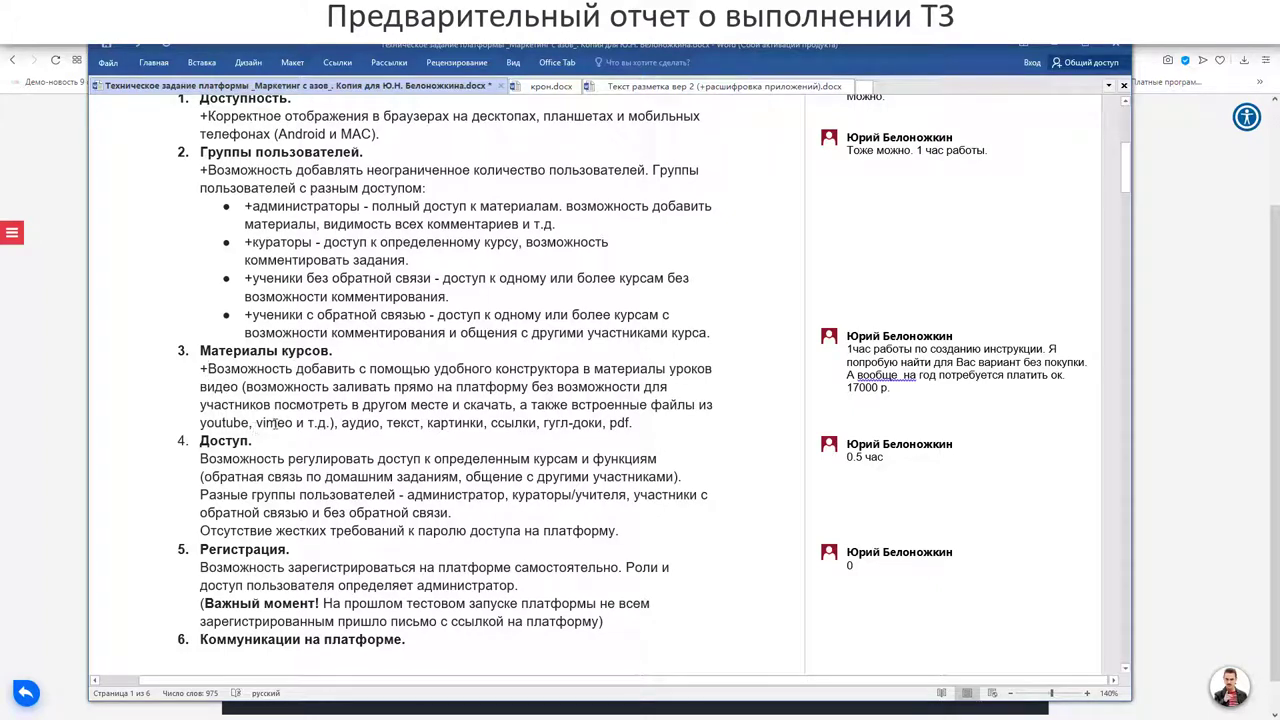
Review the «vimeo», «аудио» and «youtube» file types in the «Материалы курсов» requirement.
double_click(277, 423)
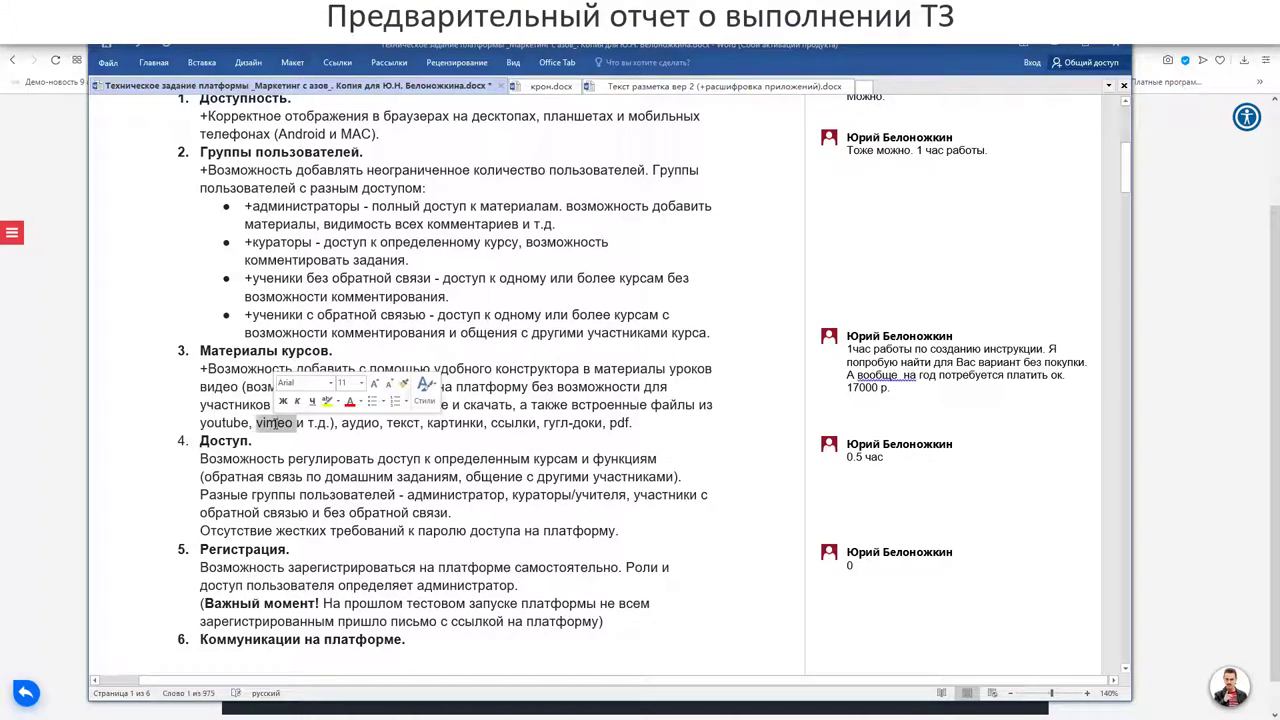
left_click(274, 423)
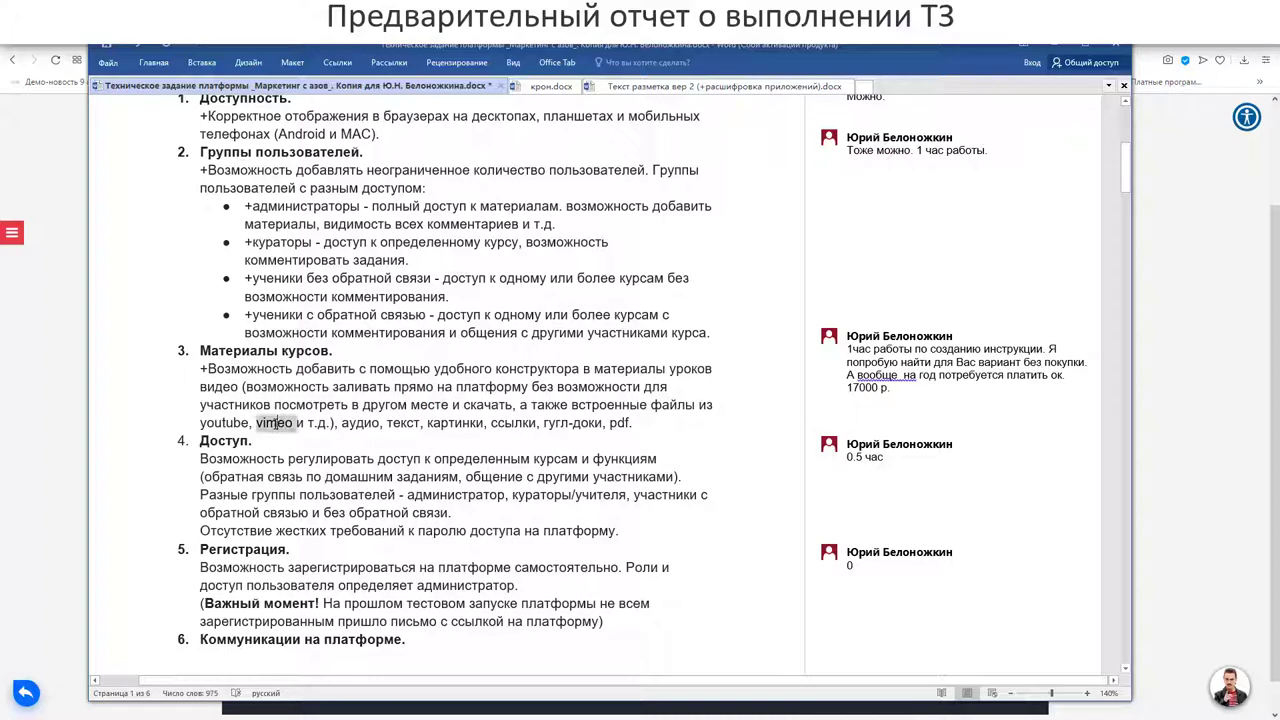
double_click(274, 423)
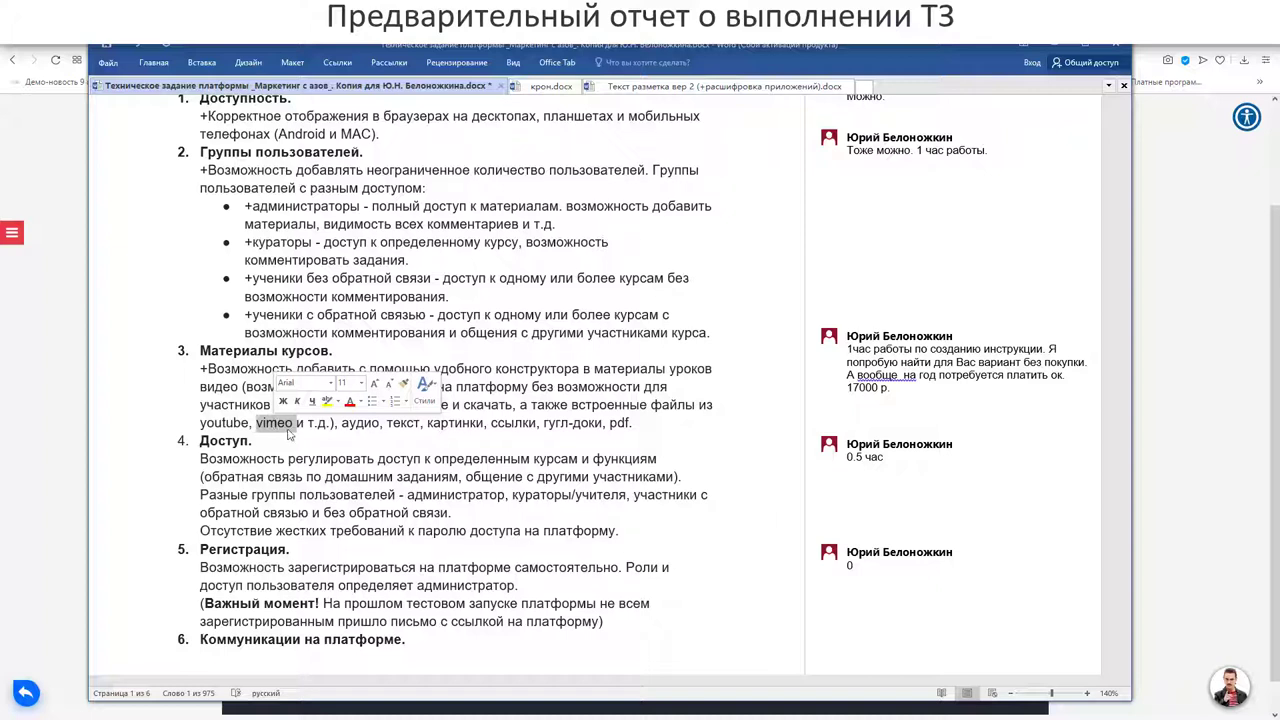
double_click(362, 423)
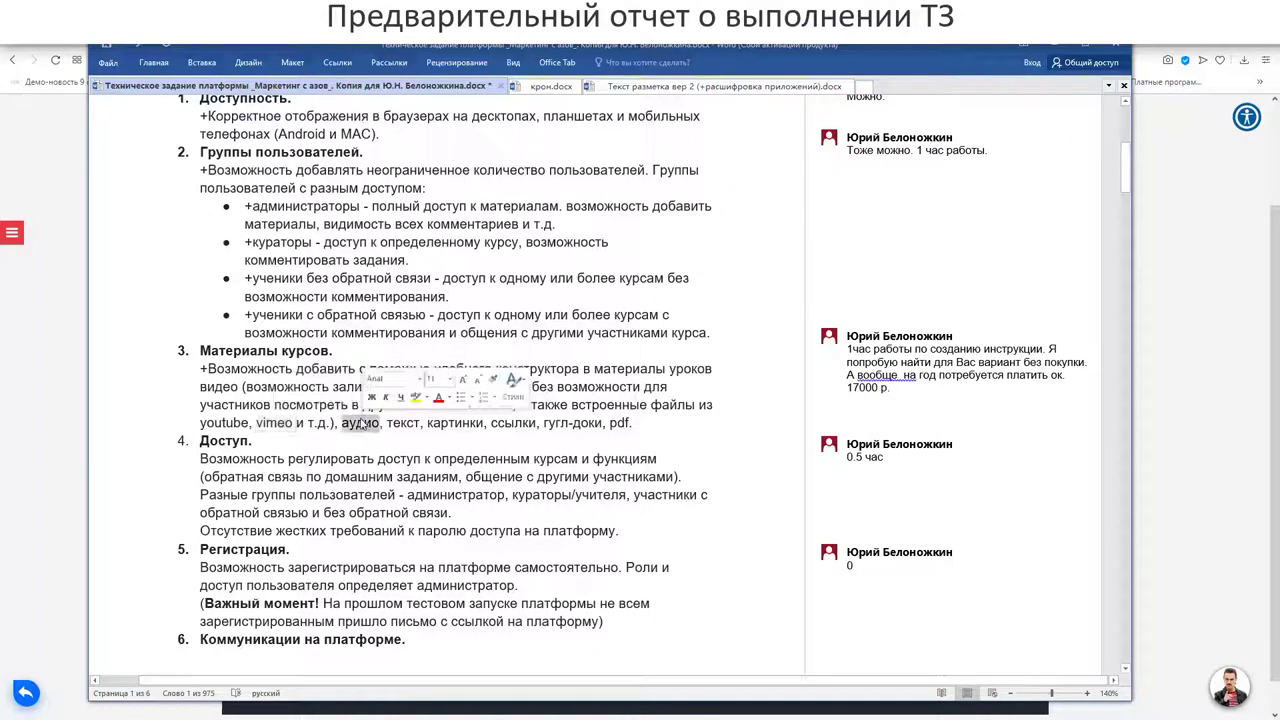
left_click(387, 423)
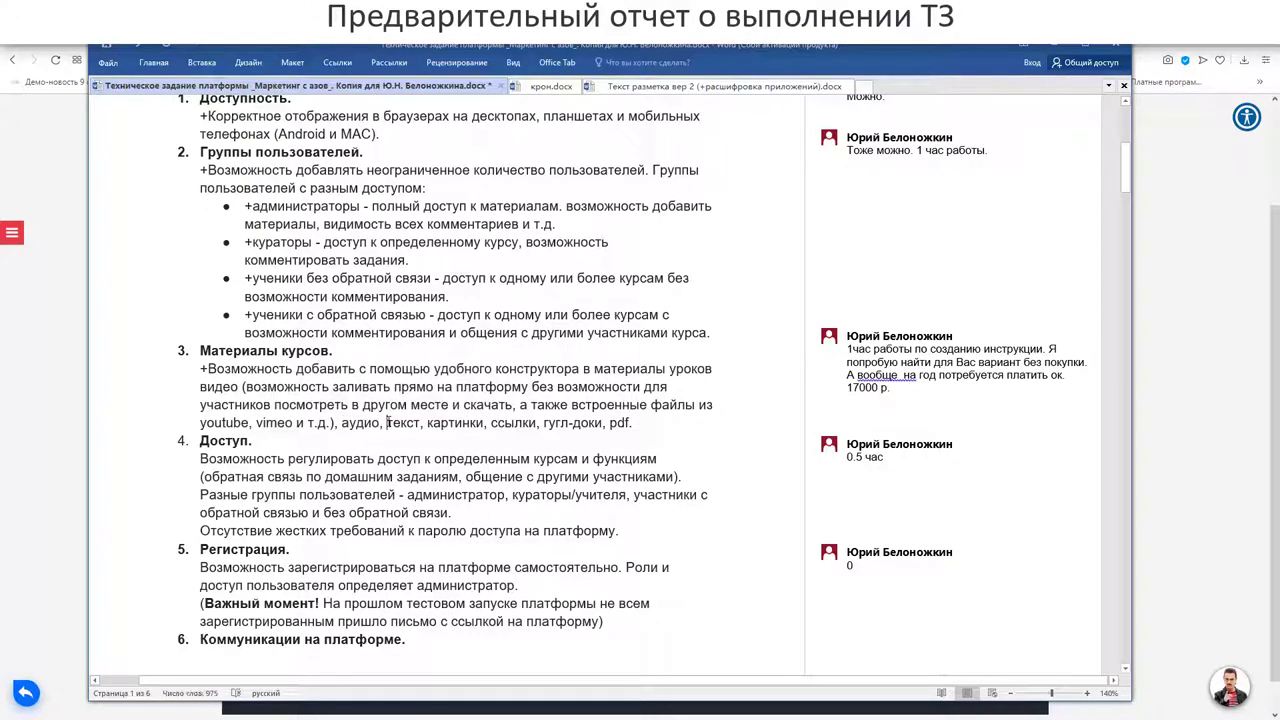
scroll(338, 447, "down", 1)
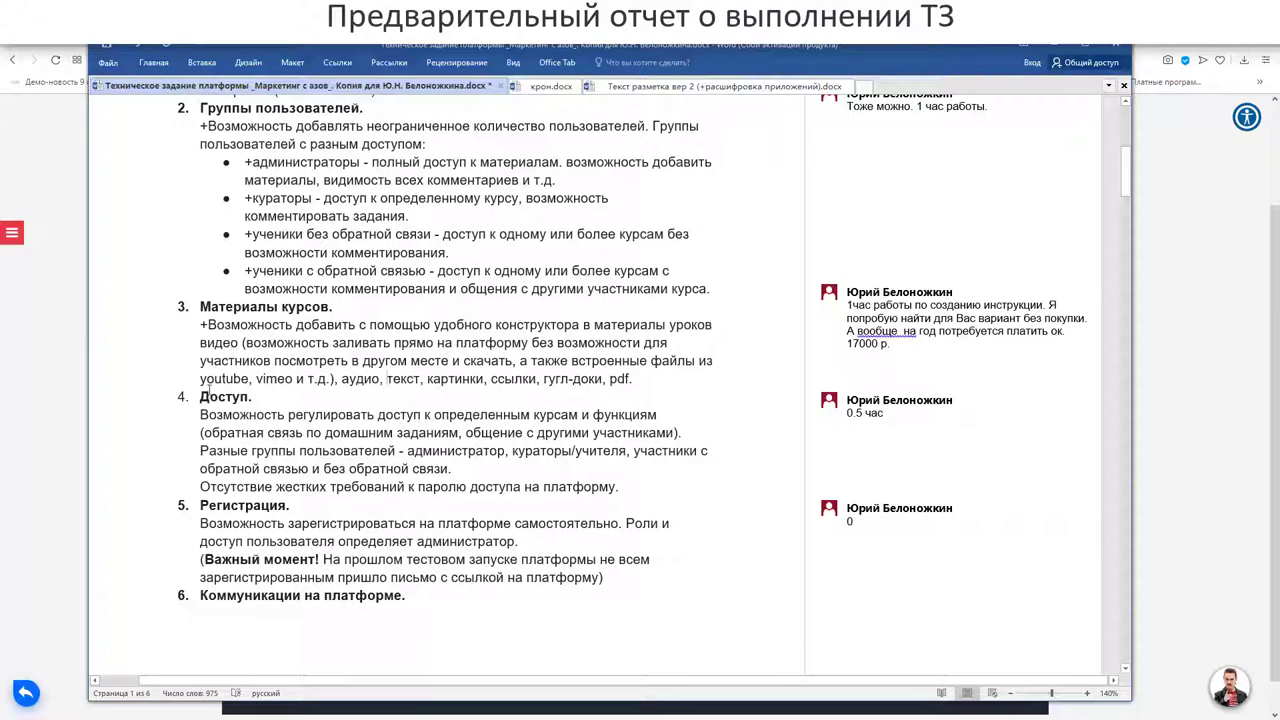
double_click(214, 378)
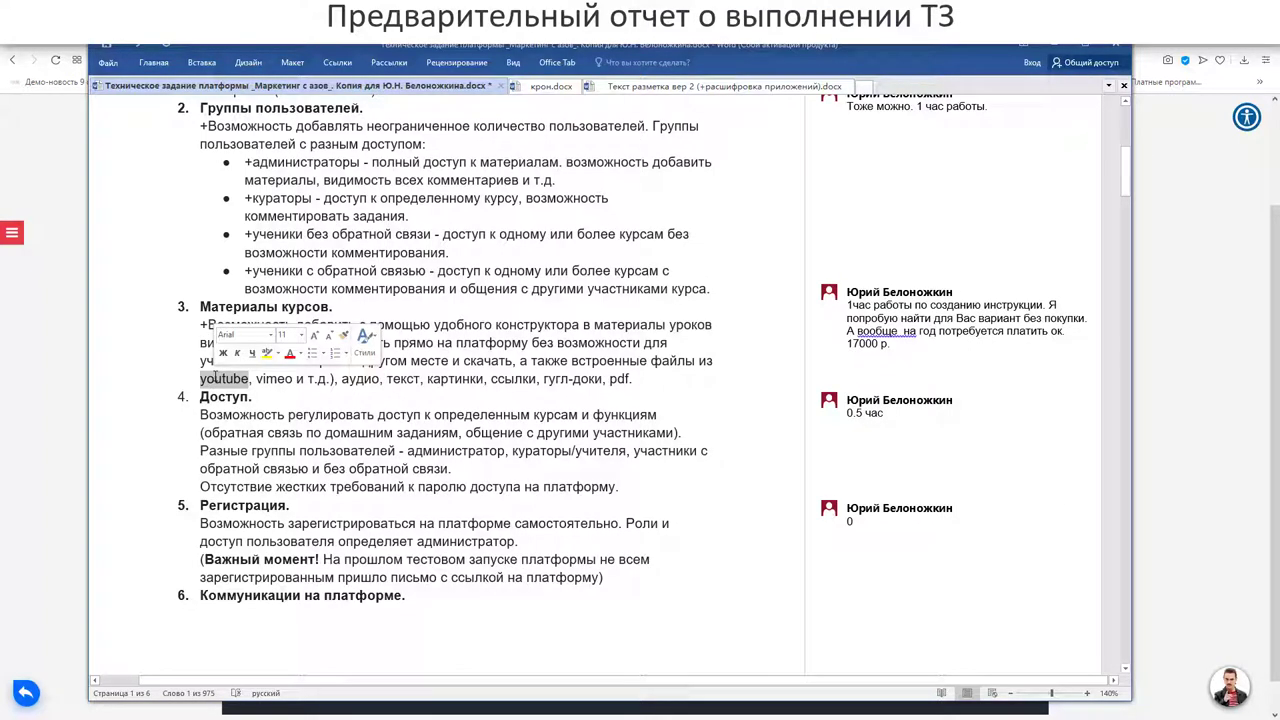
left_click(216, 378)
double_click(219, 378)
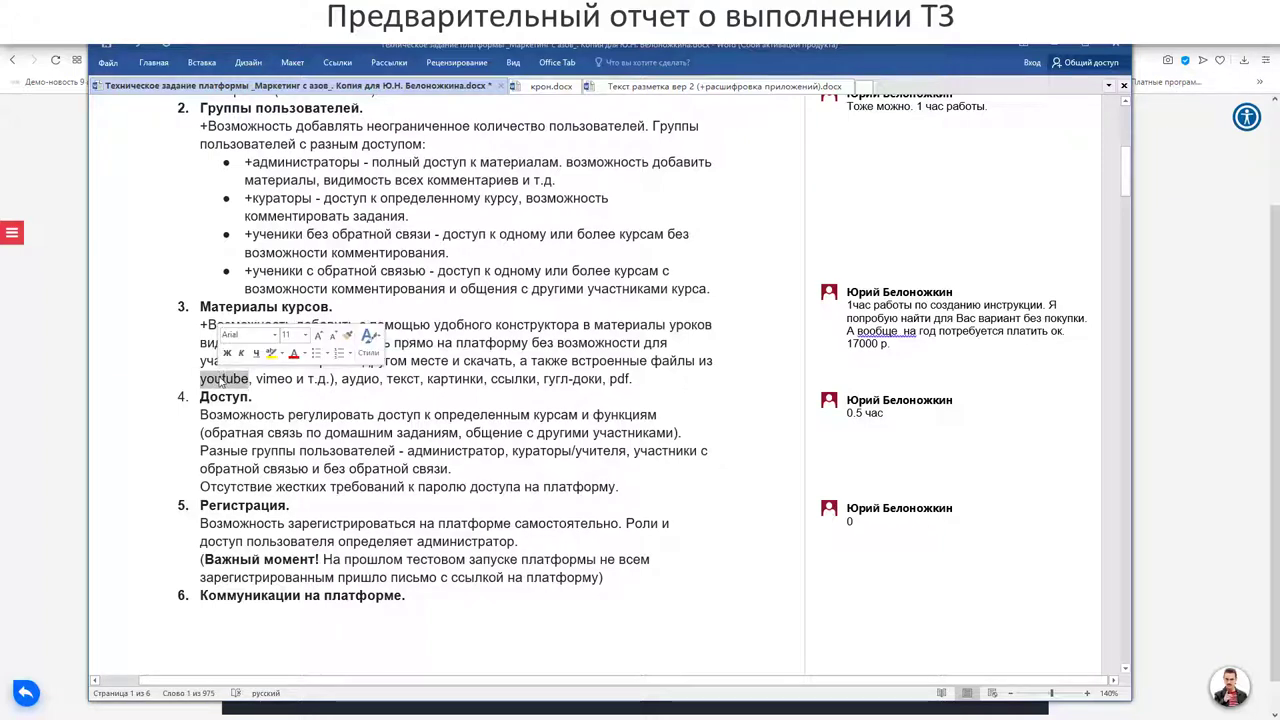
left_click(219, 378)
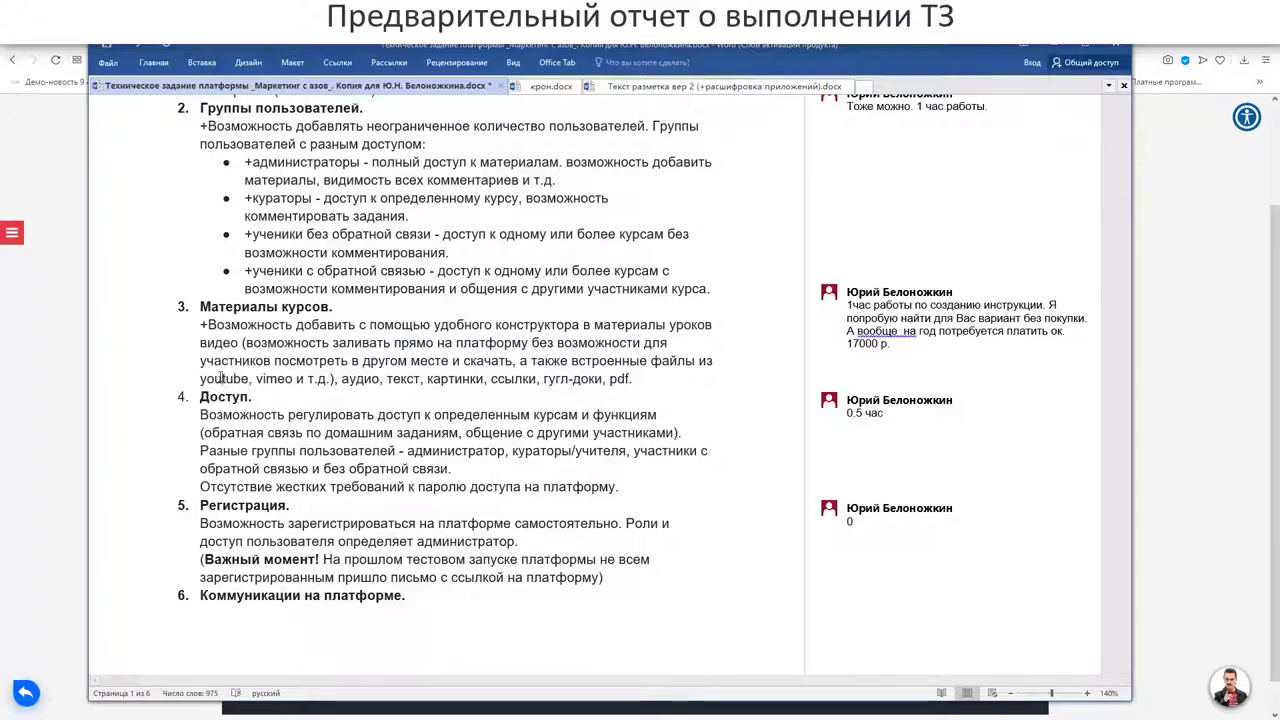
double_click(219, 378)
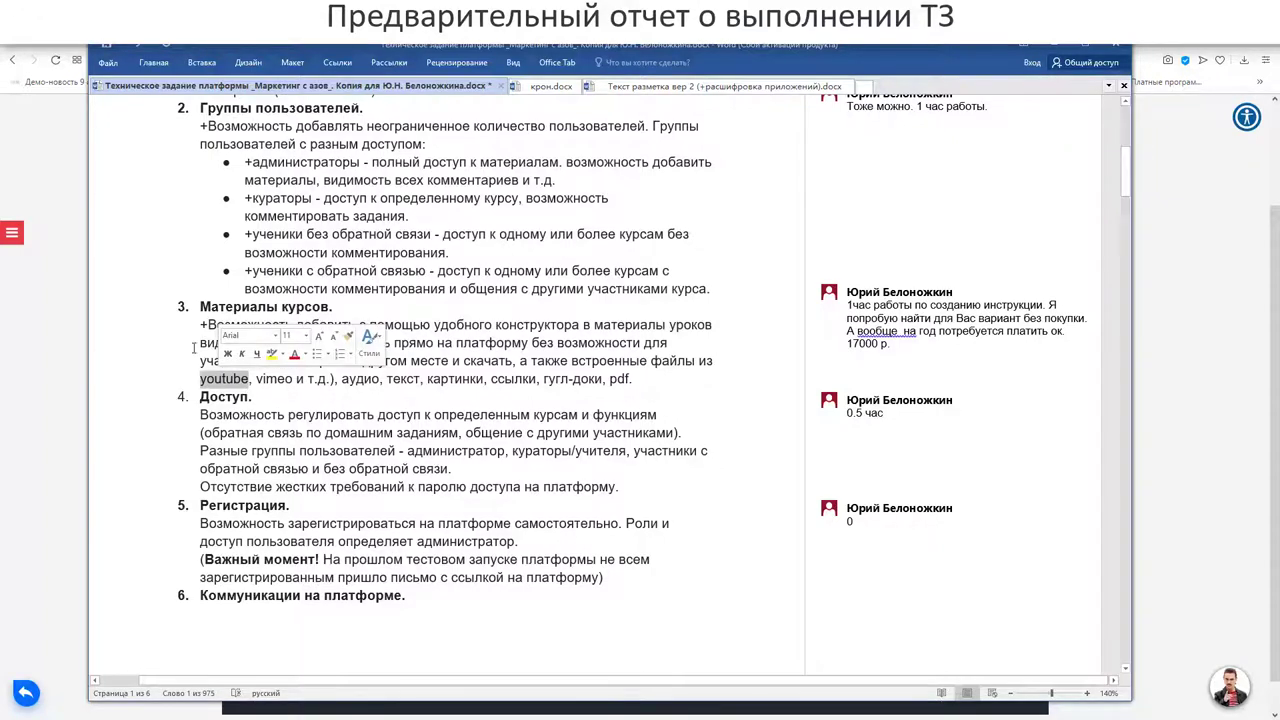
Put "+" before the first paragraph of item 4, «Доступ», and before the «Регистрация» heading of item 5.
scroll(390, 374, "down", 1)
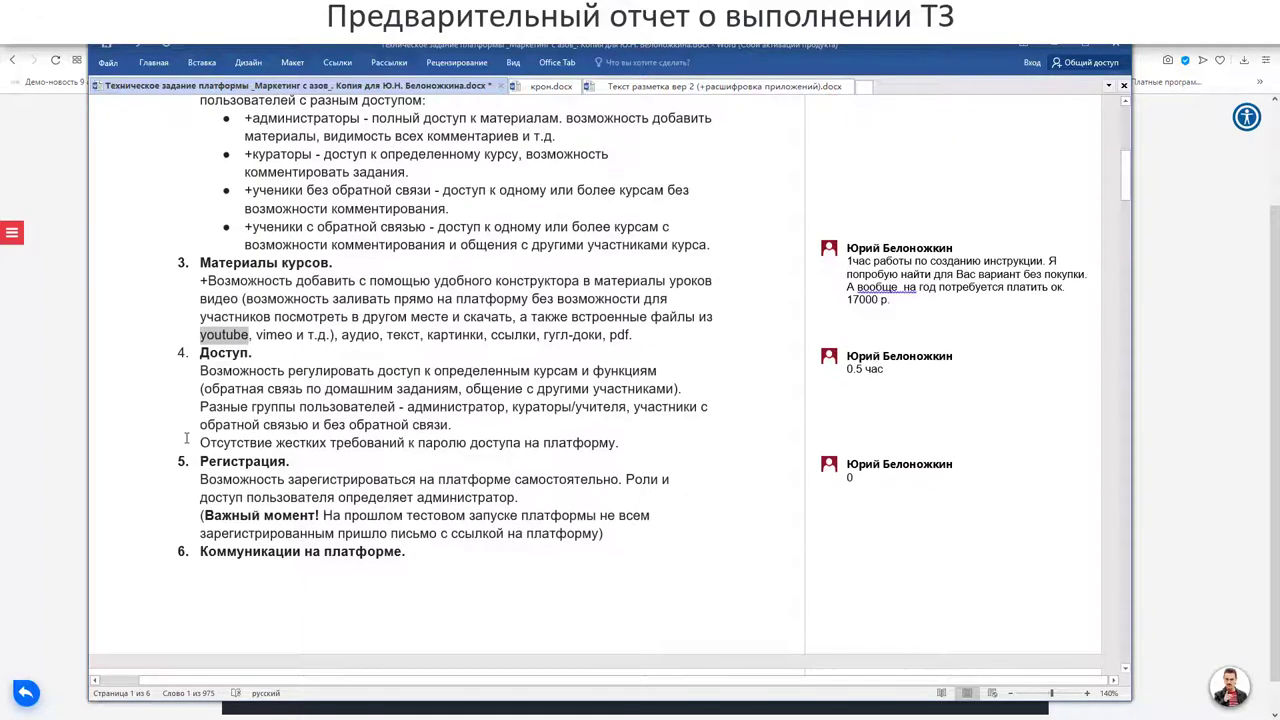
left_click(392, 374)
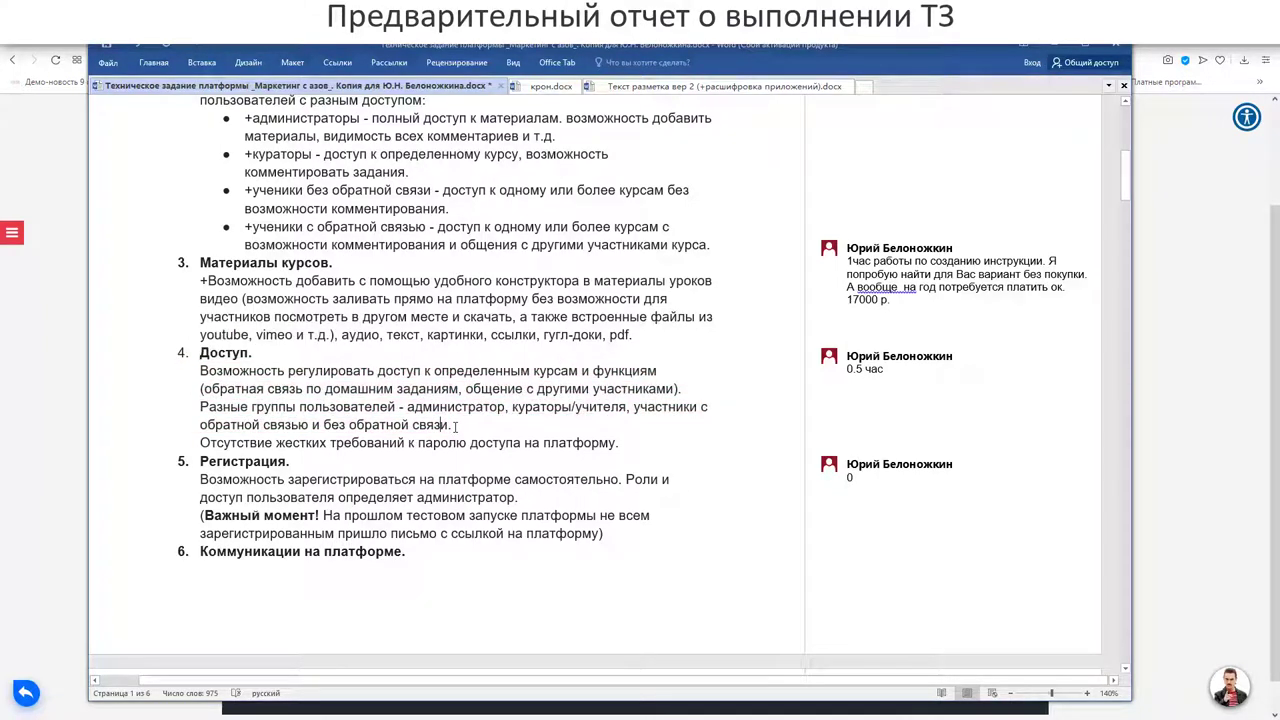
scroll(455, 426, "down", 1)
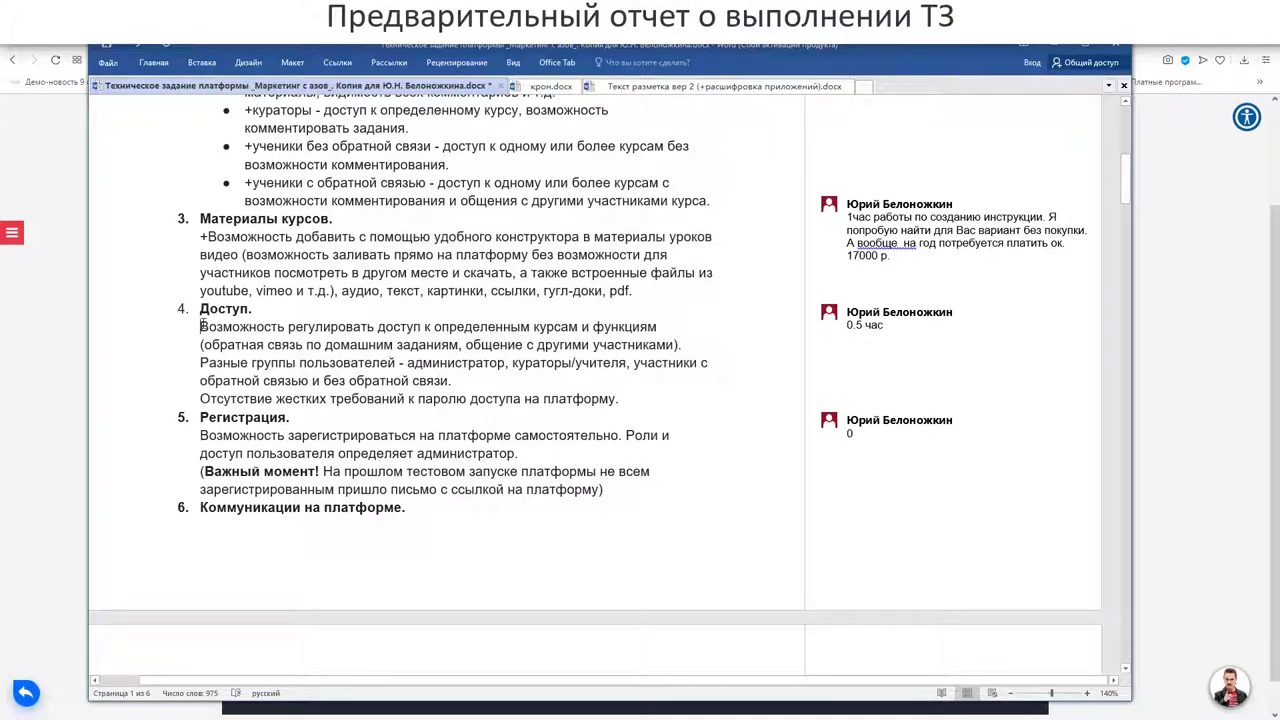
left_click(201, 326)
type("+")
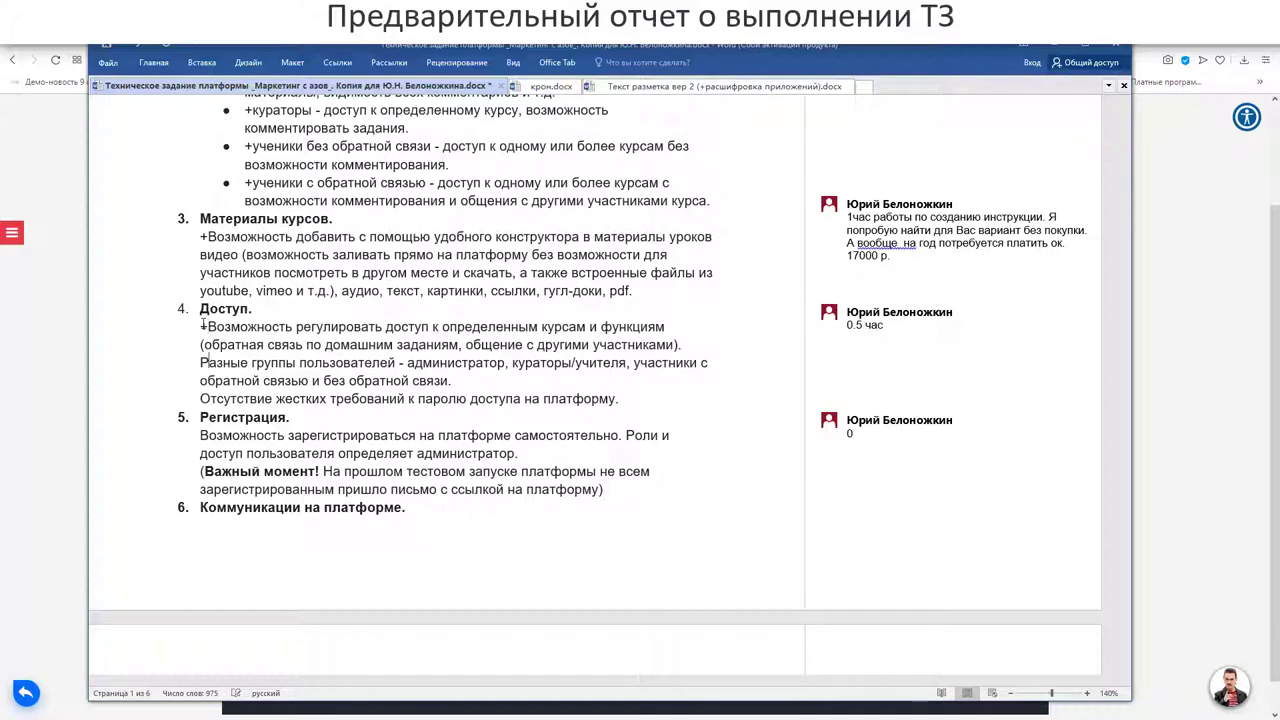
left_click(201, 435)
type("+")
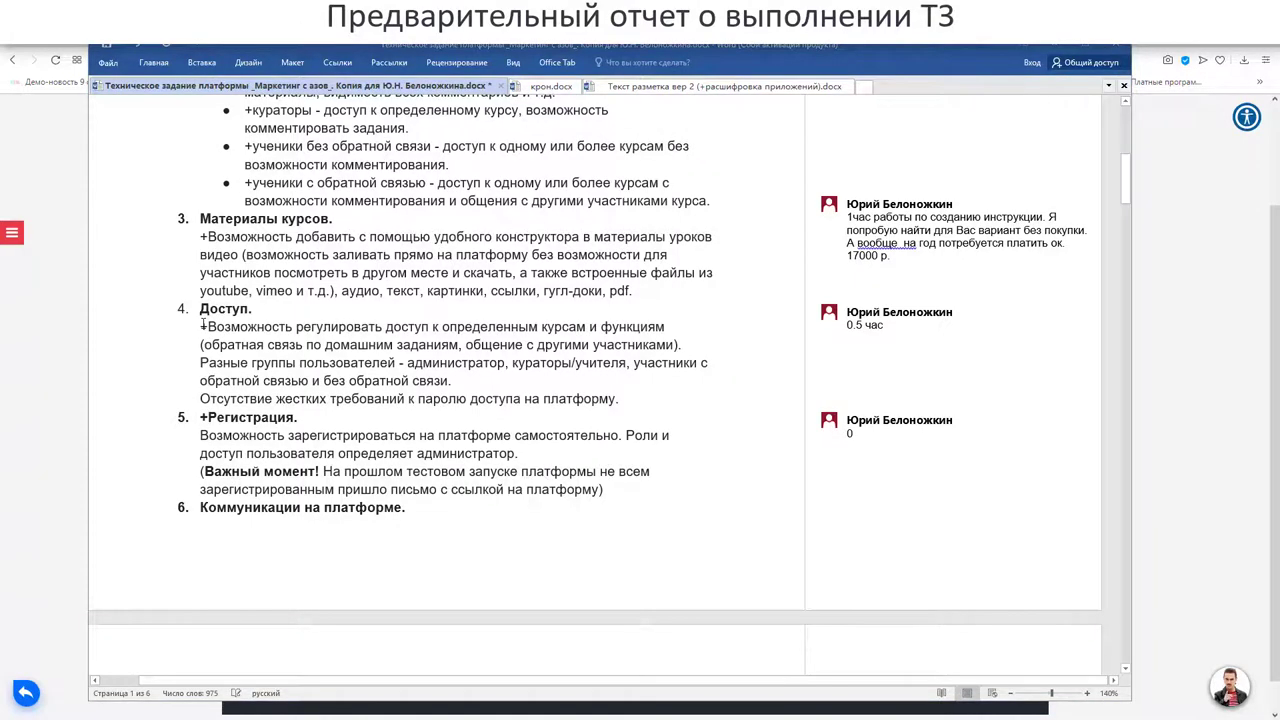
Switch to the Azconsult site in the browser, log out of the student account and open the site login page.
key("alt+Tab")
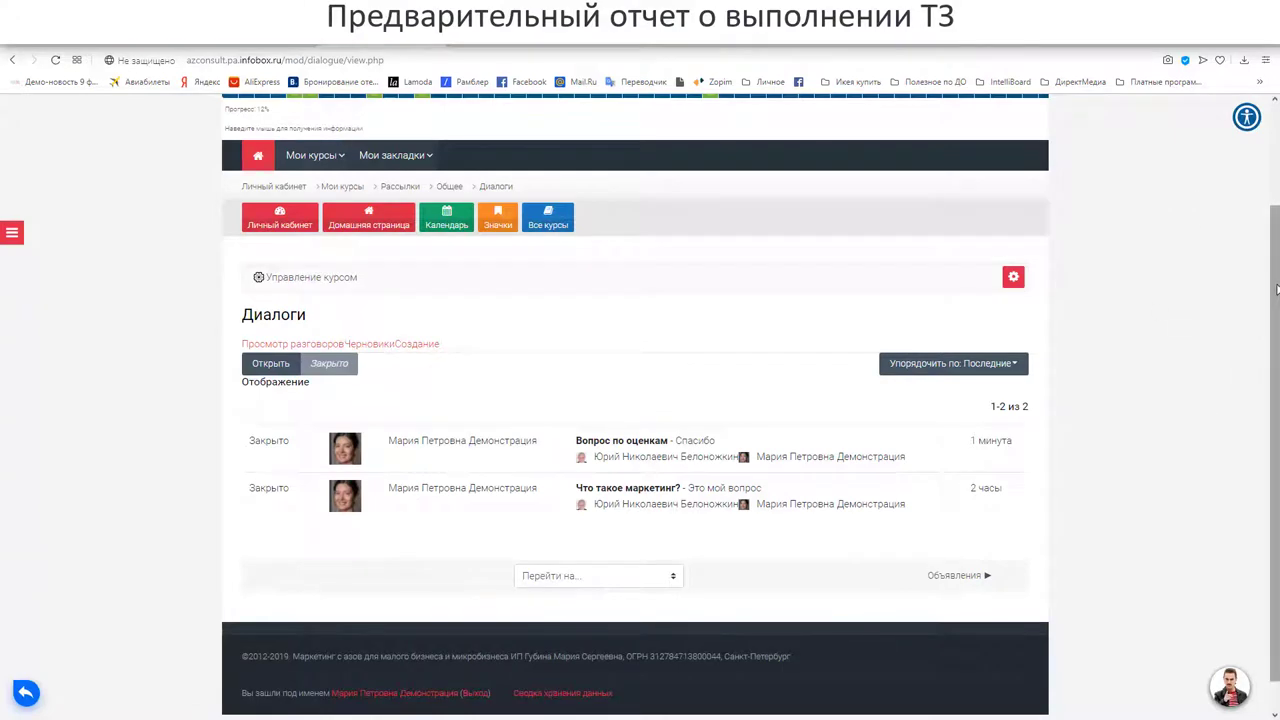
scroll(1276, 217, "up", 1)
scroll(1276, 217, "up", 2)
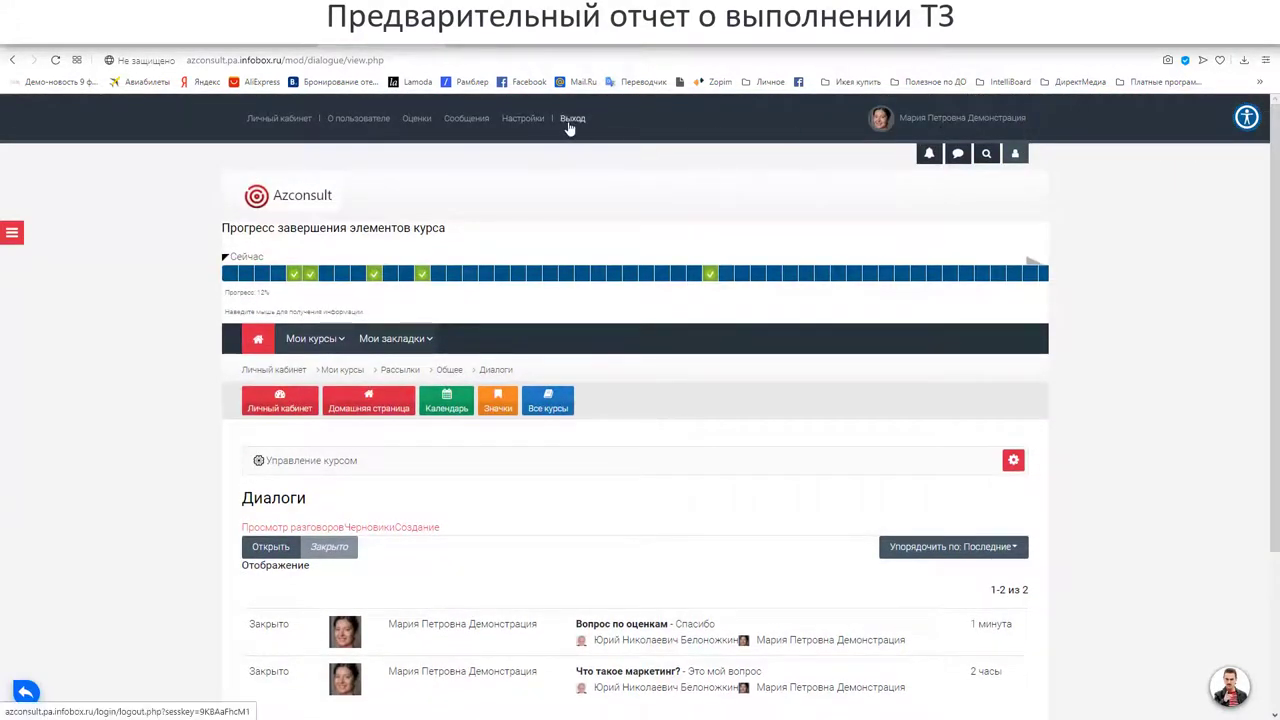
left_click(569, 124)
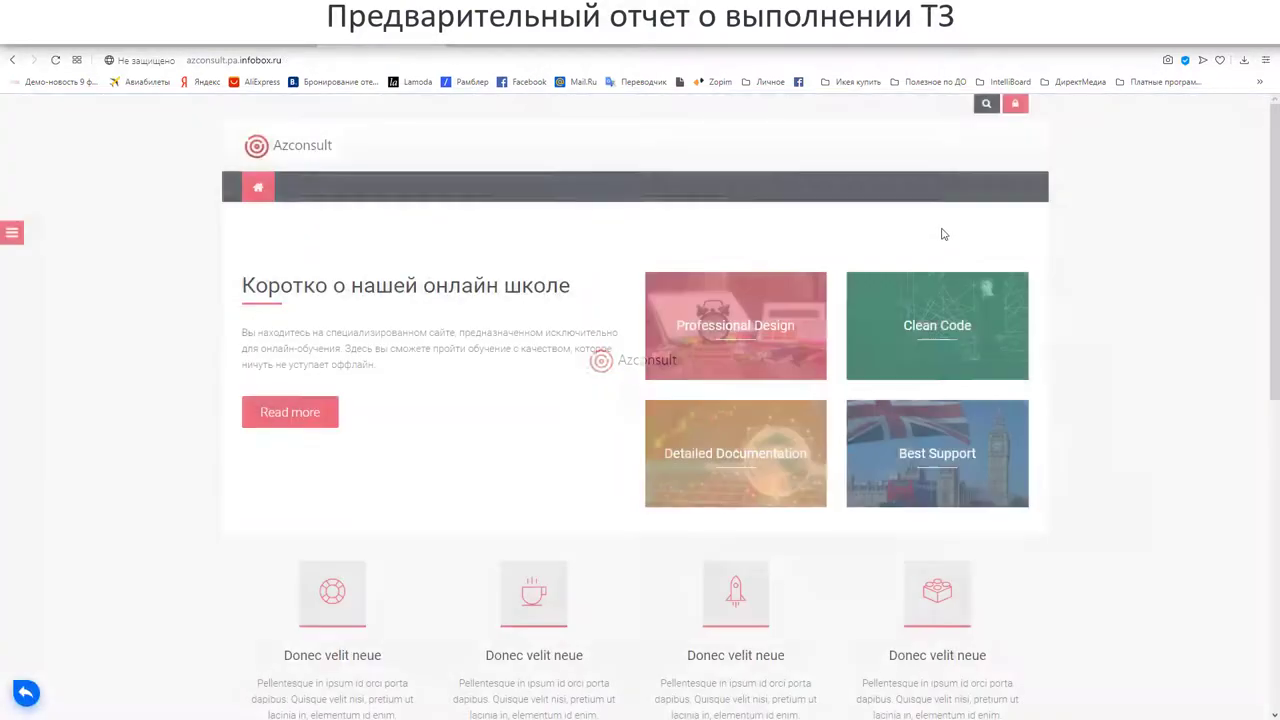
left_click(1015, 104)
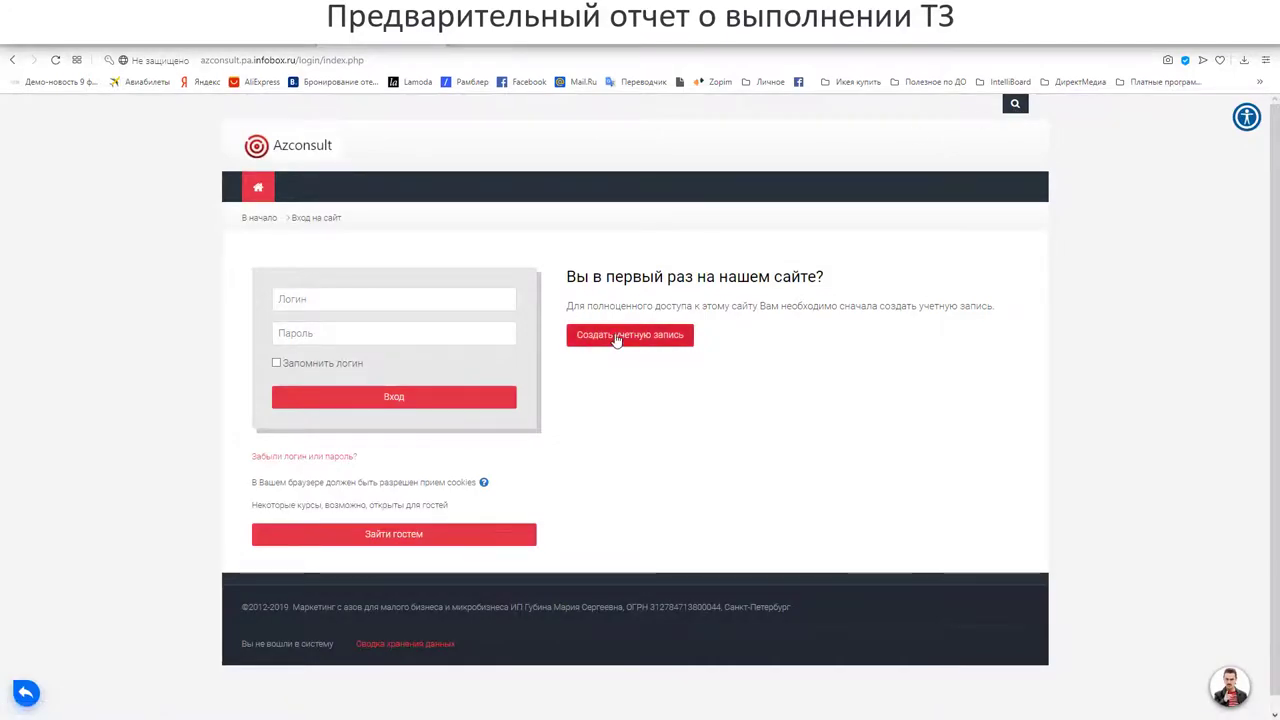
Return to the Word specification and put "+" before the personal messages paragraph of item 6, «Коммуникации на платформе».
key("alt+Tab")
scroll(233, 382, "down", 1)
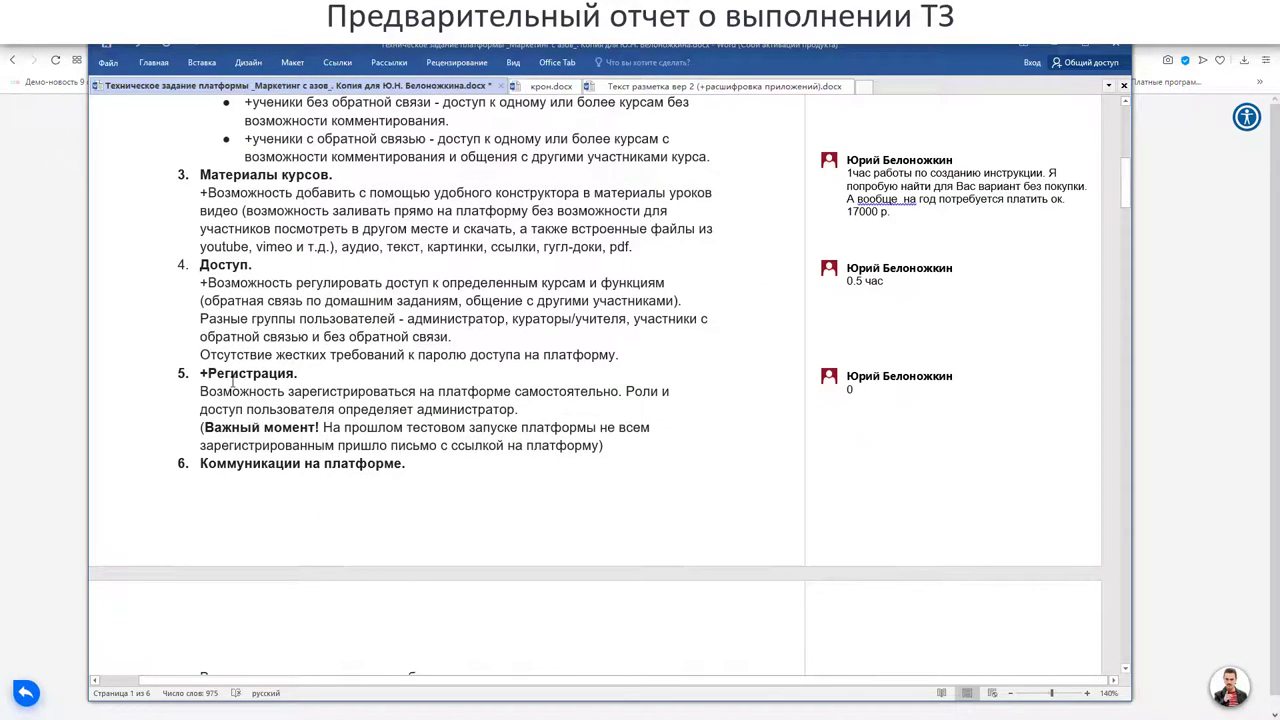
scroll(233, 382, "down", 5)
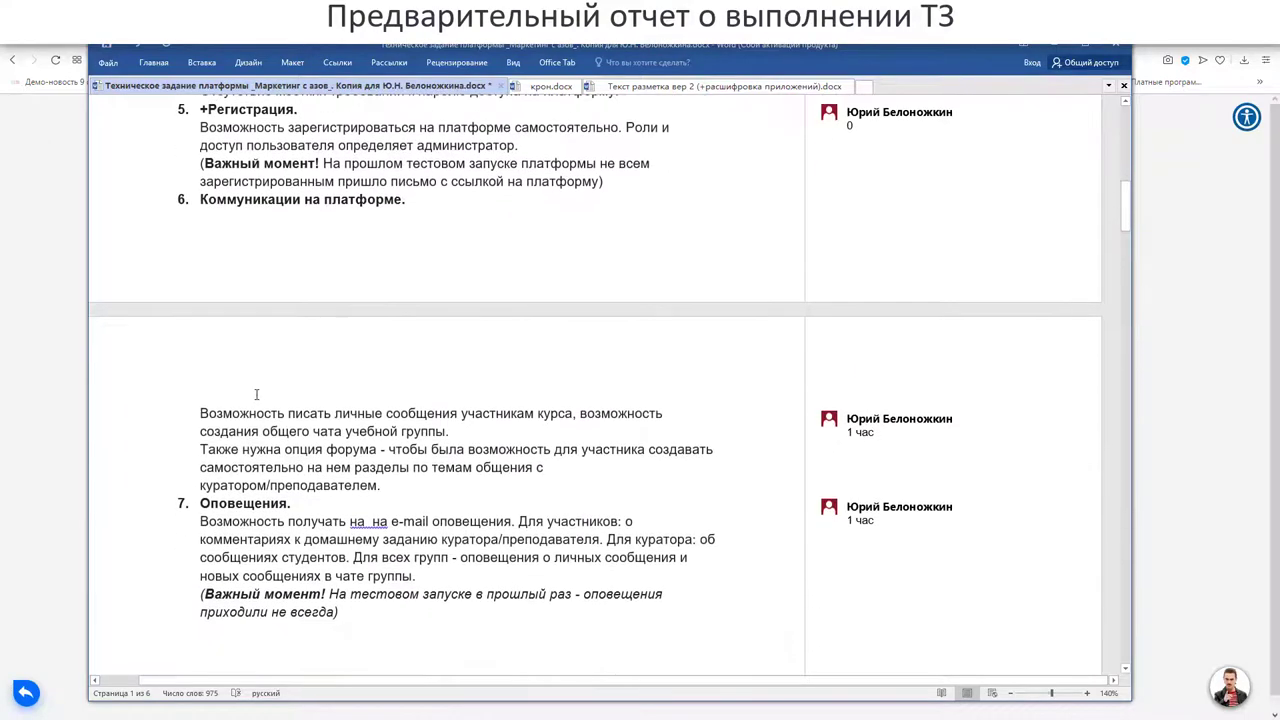
left_click(199, 413)
type("+")
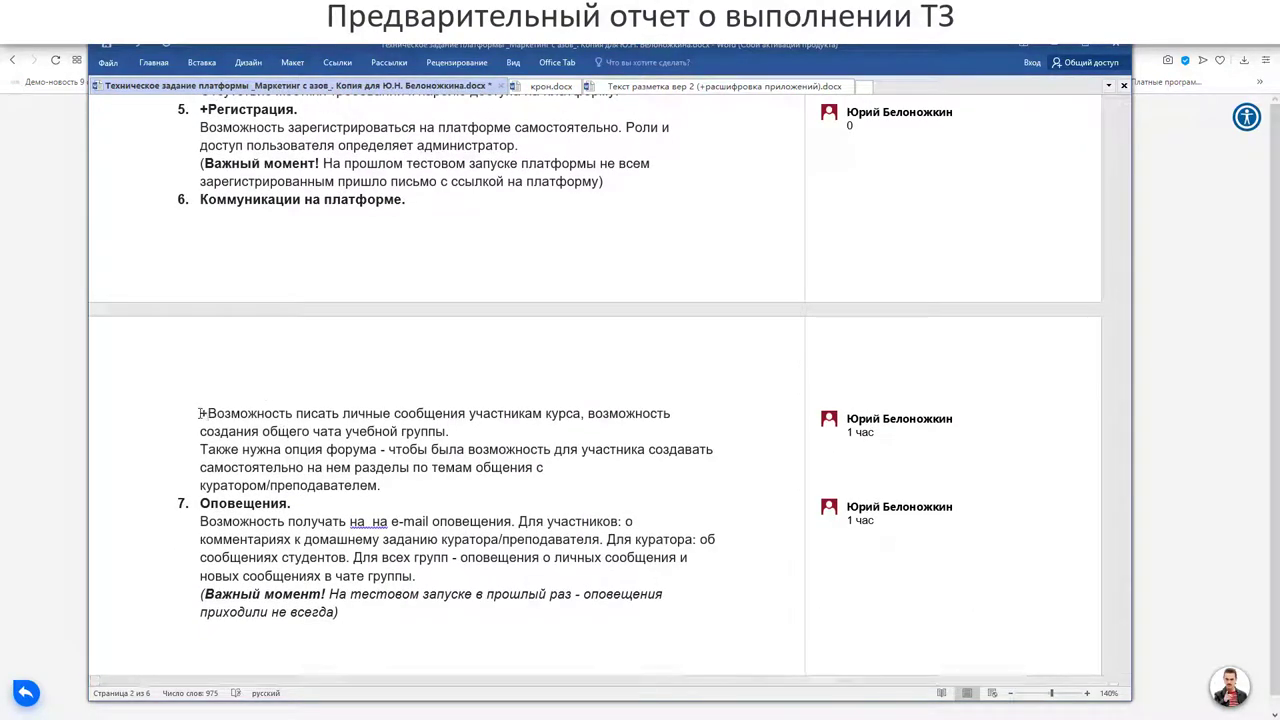
scroll(205, 410, "down", 1)
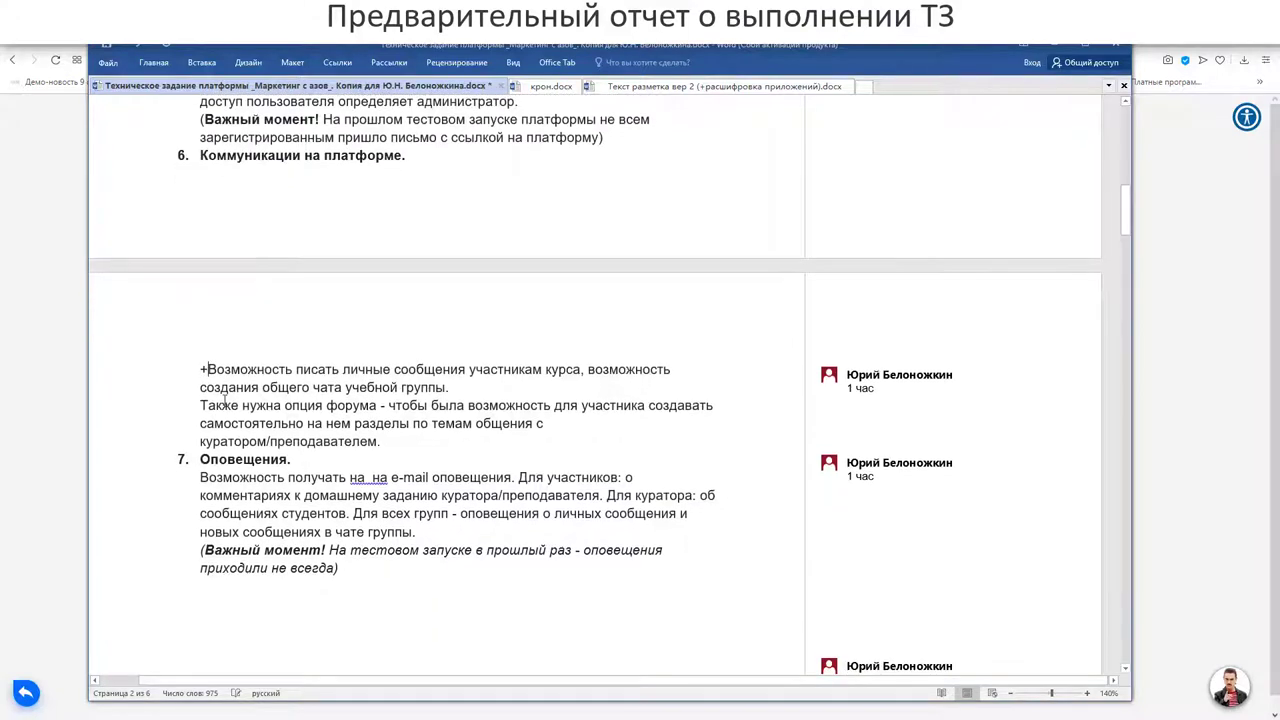
Put "+" before the forum option paragraph of item 6, «Коммуникации на платформе».
double_click(328, 388)
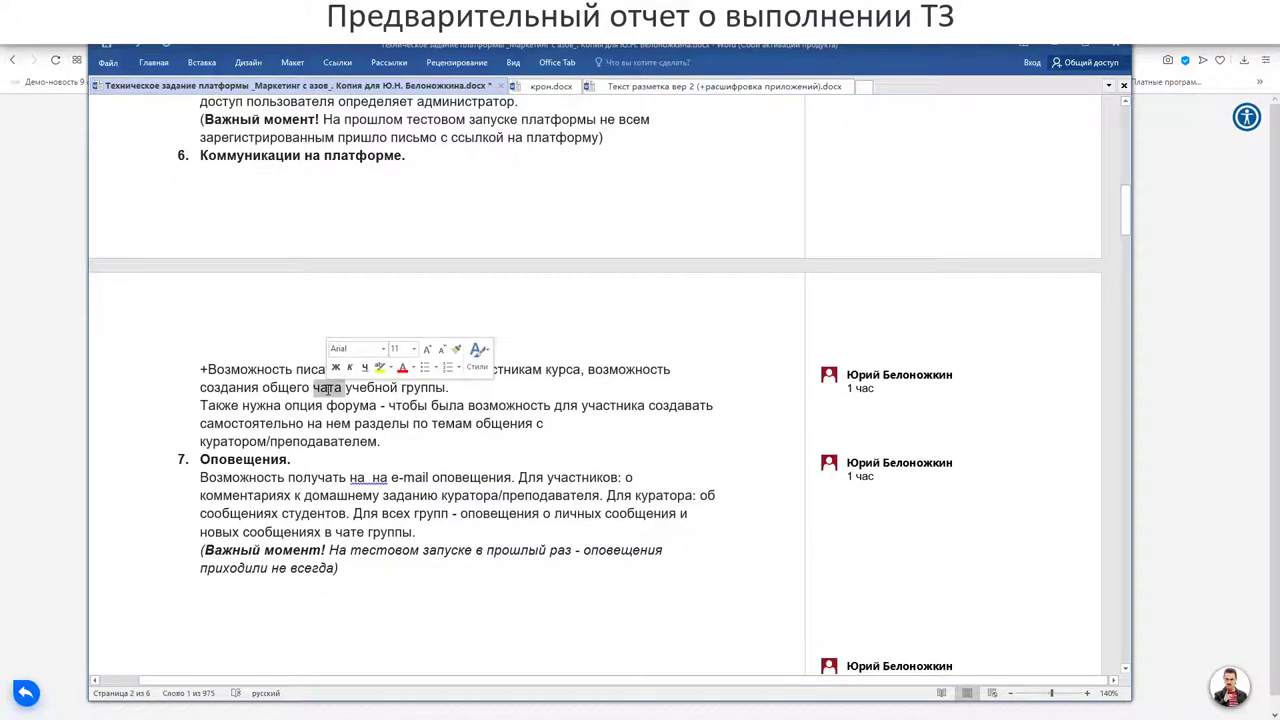
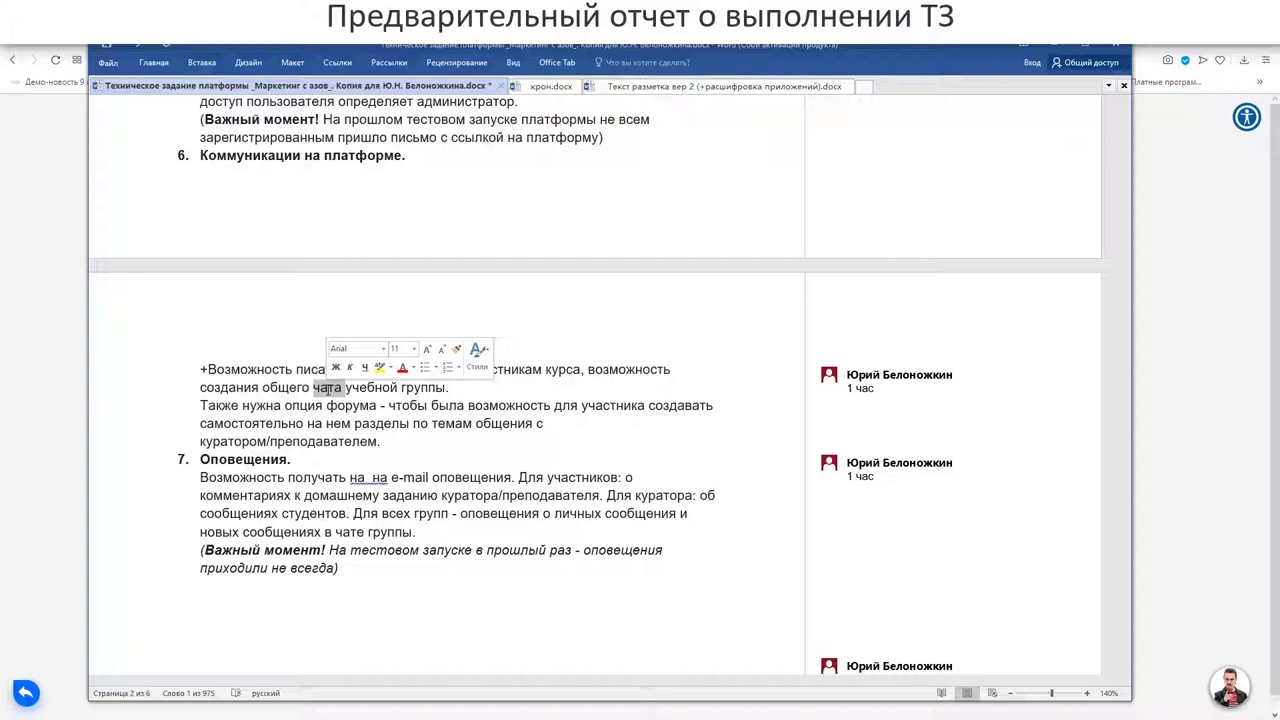
left_click(328, 389)
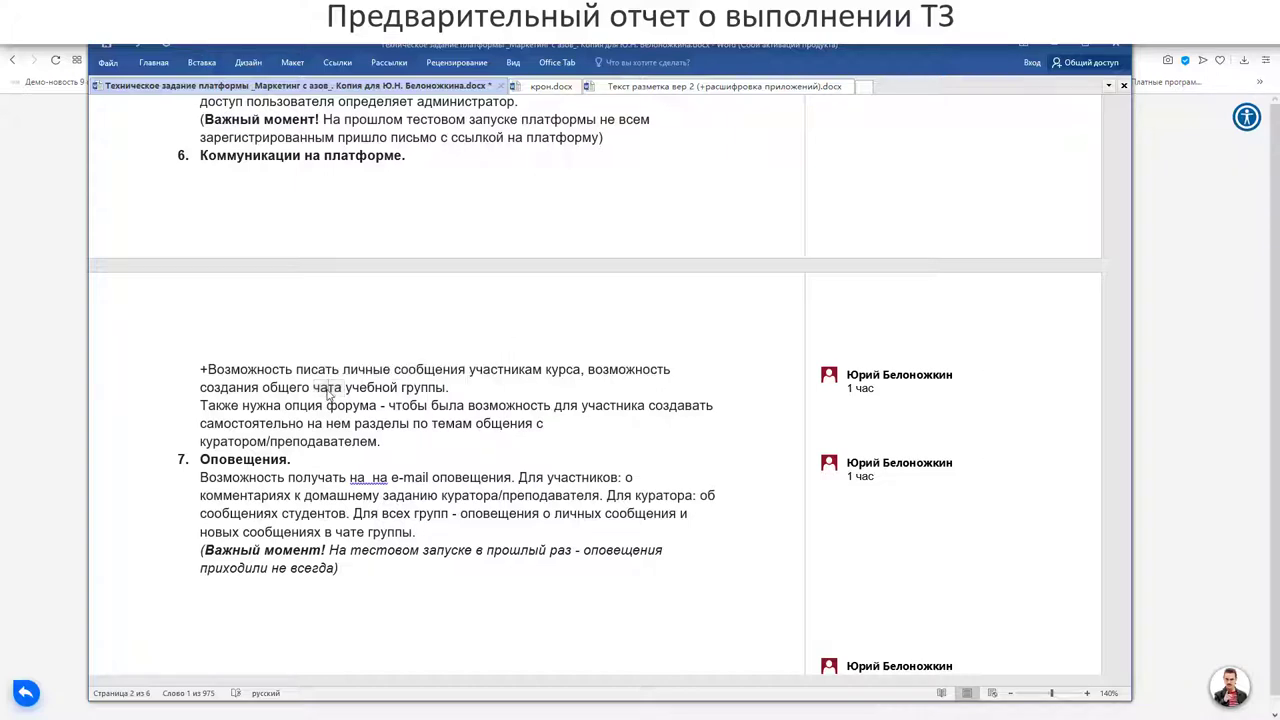
left_click(202, 402)
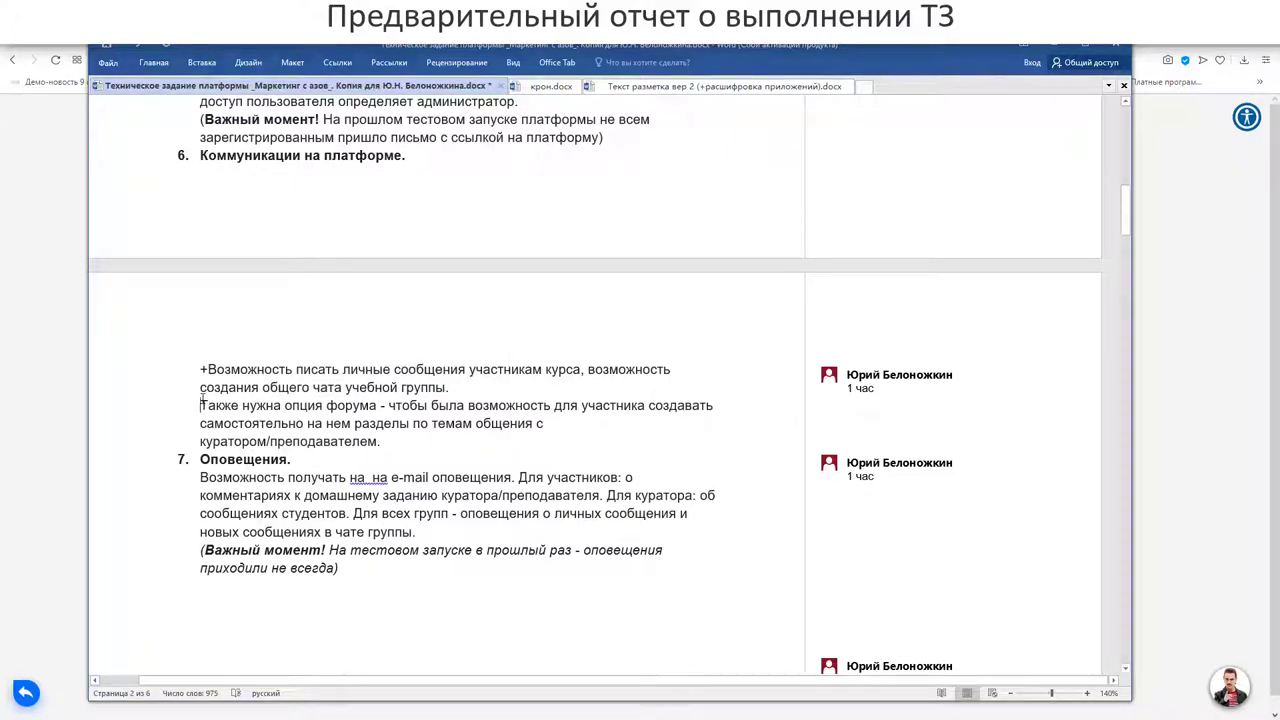
scroll(202, 400, "down", 1)
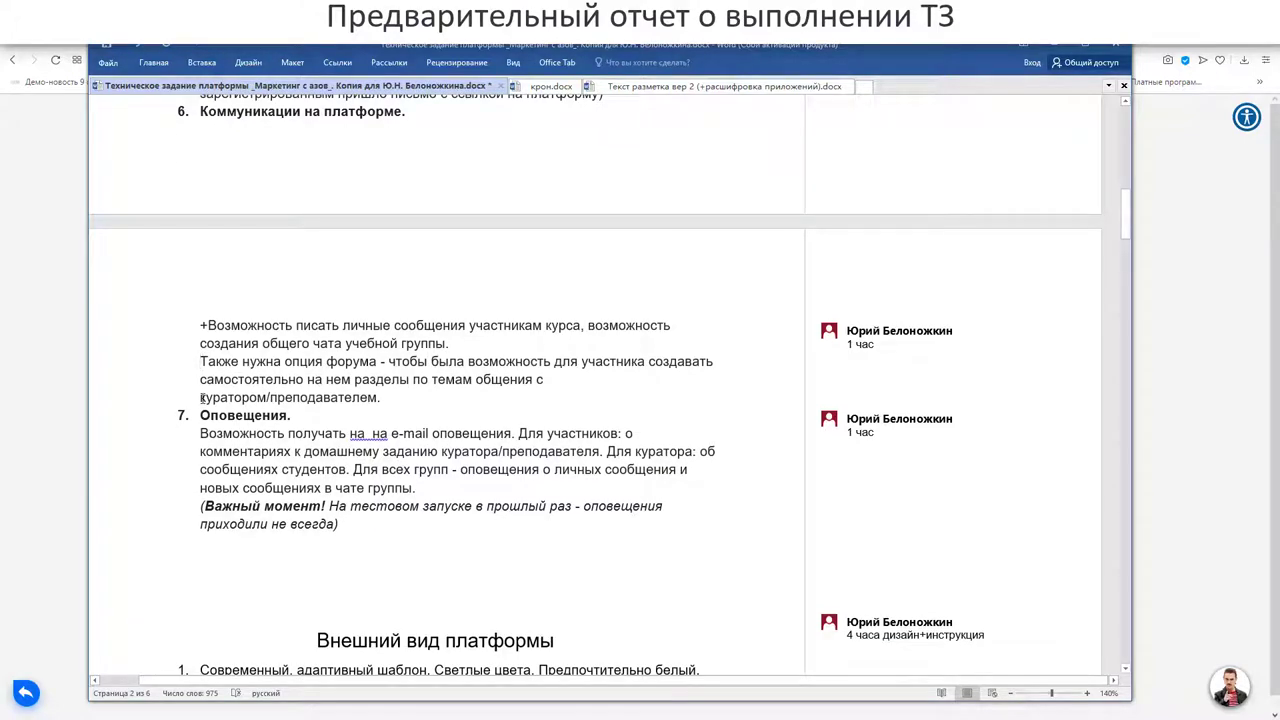
type("+")
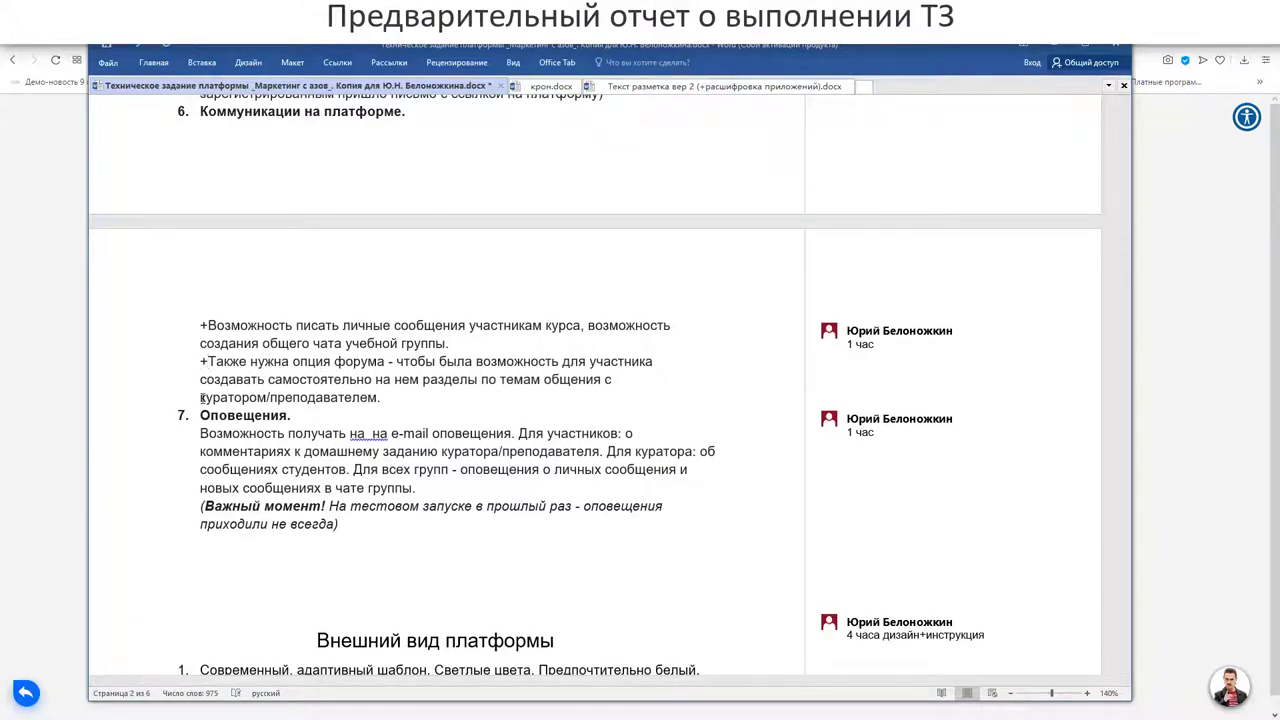
Switch to the Azconsult site in the browser and log in to the demo account with its saved login and password.
key("alt+Tab")
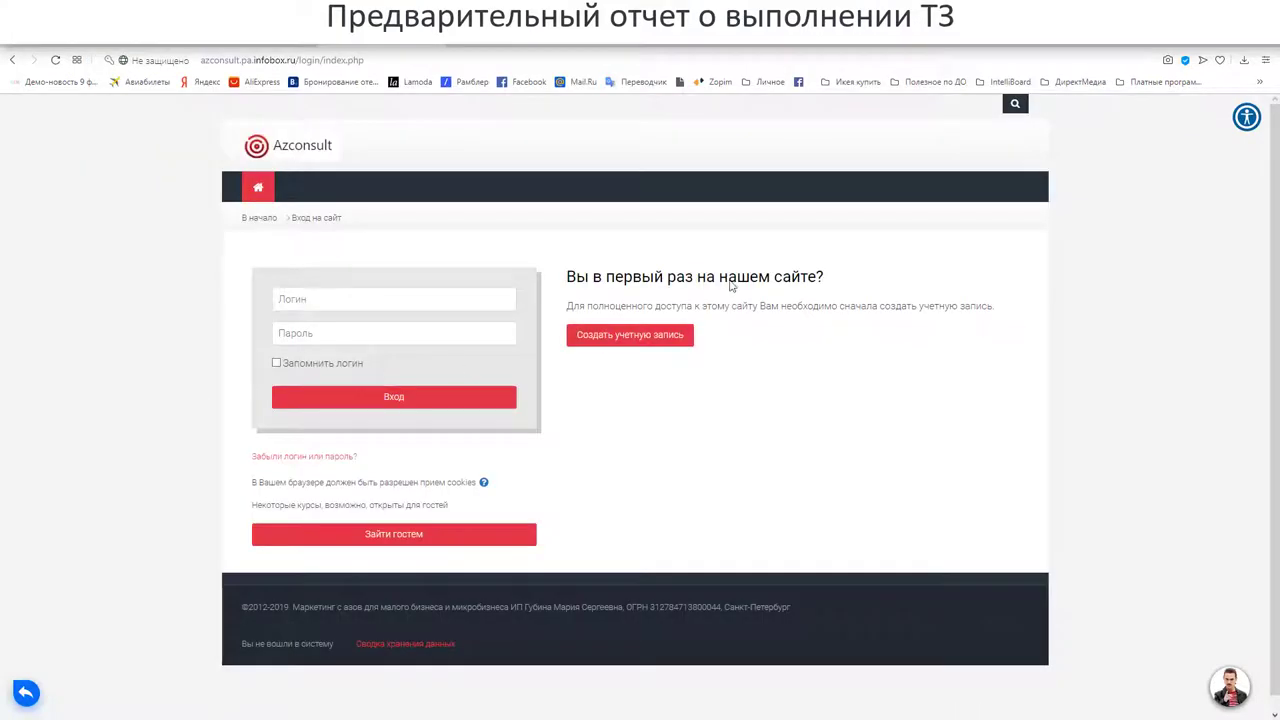
left_click(331, 308)
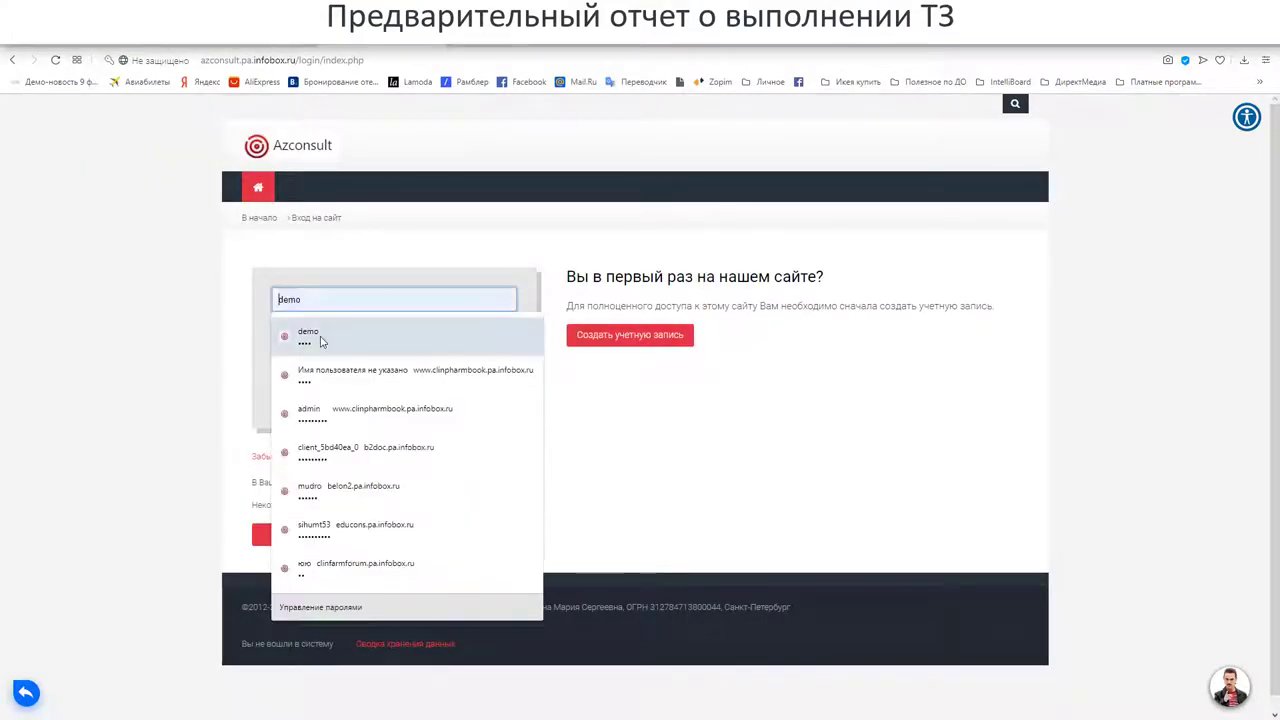
left_click(330, 334)
left_click(331, 400)
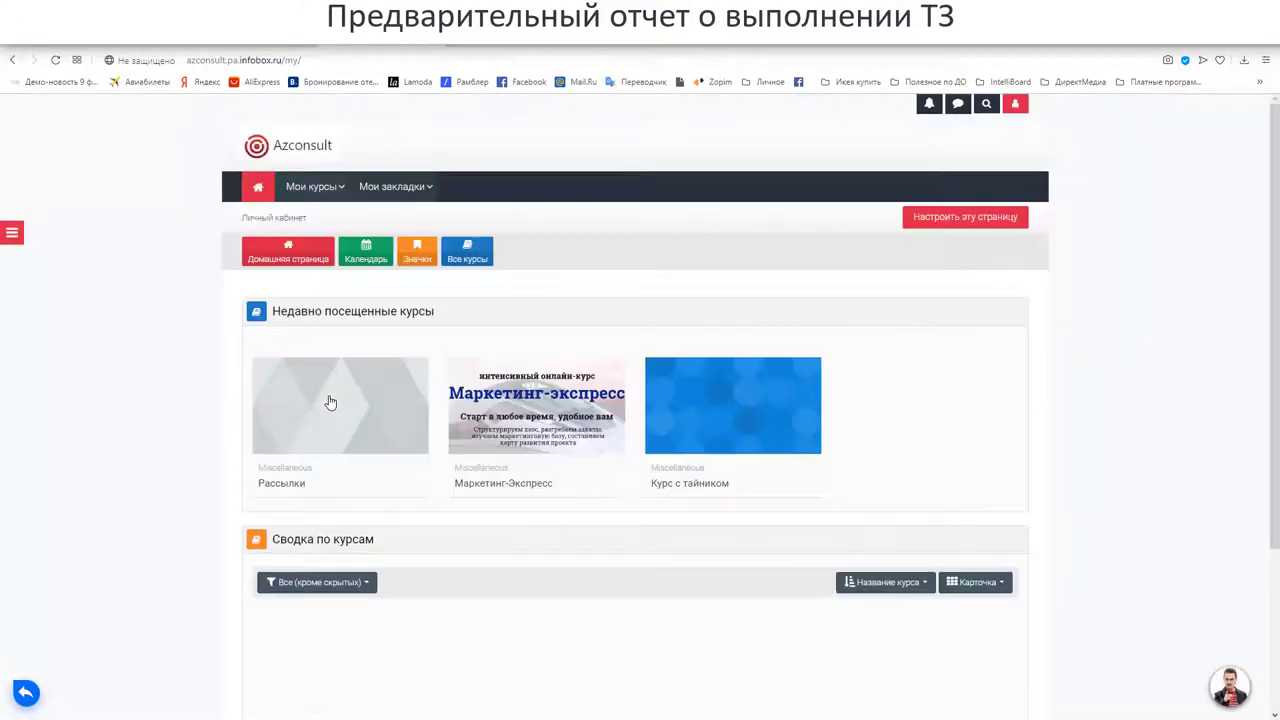
Open the «Объявления» forum in the «Рассылки» course.
left_click(305, 188)
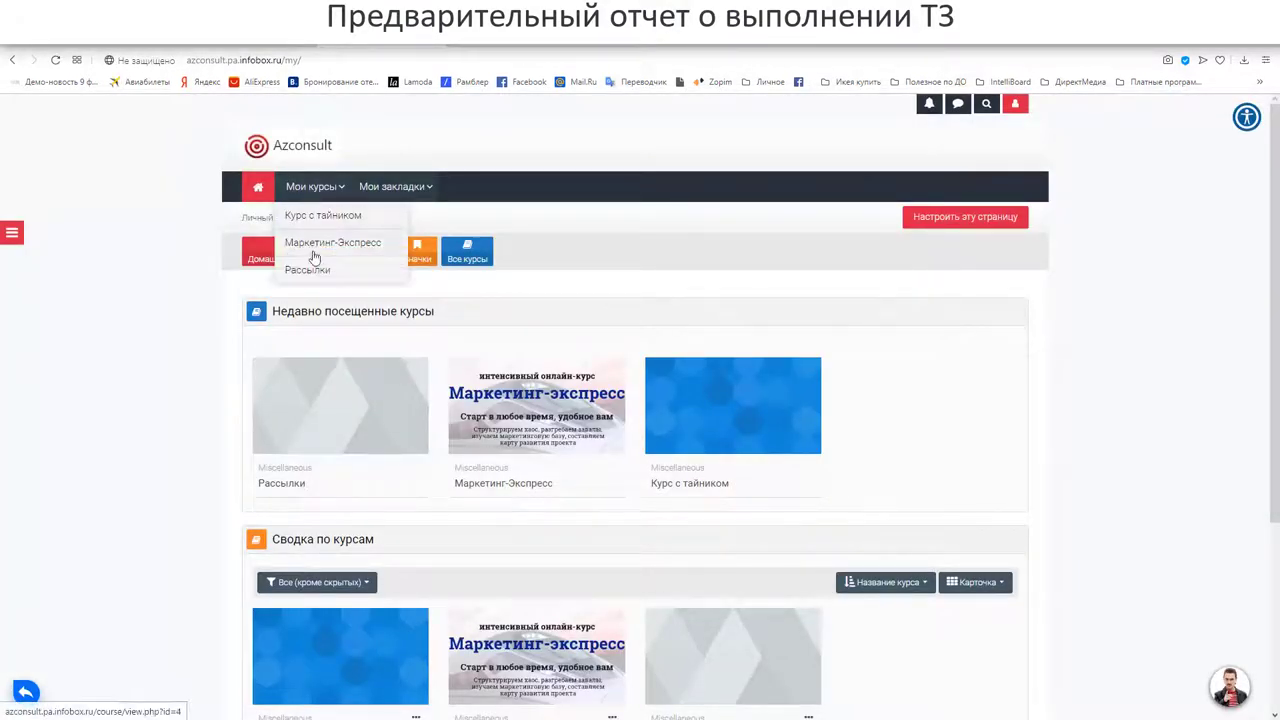
left_click(308, 269)
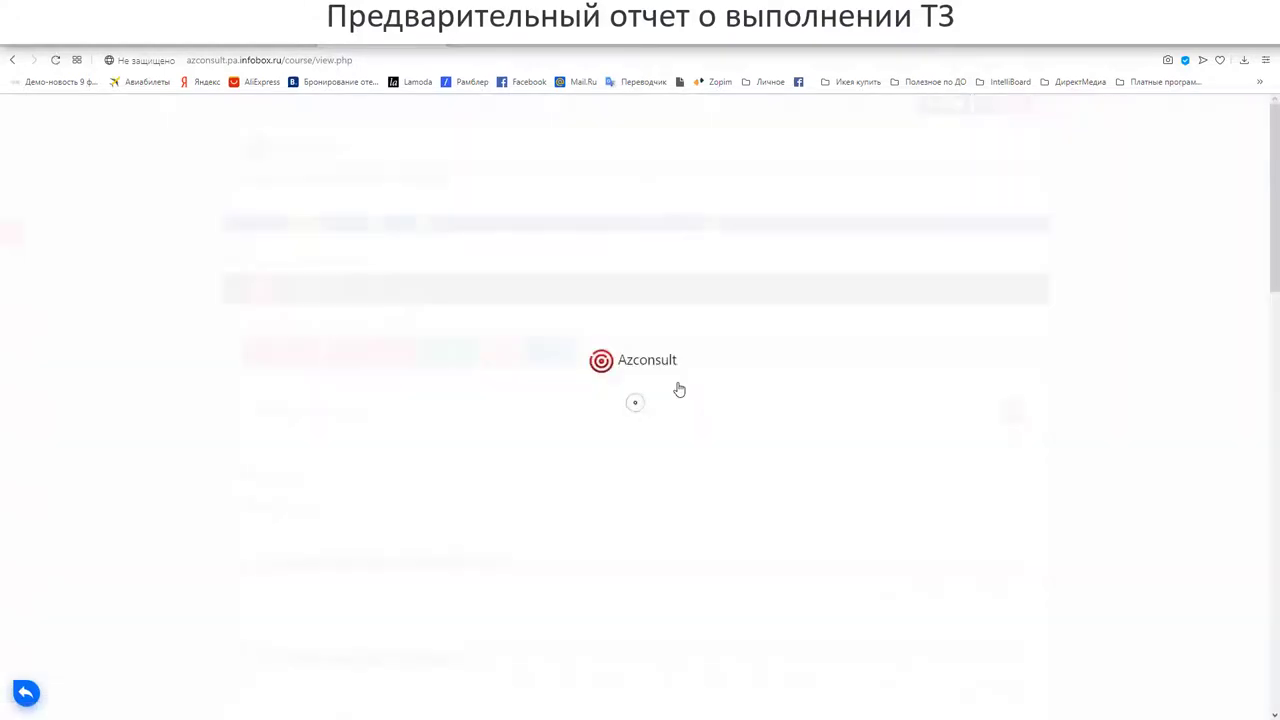
scroll(540, 425, "down", 1)
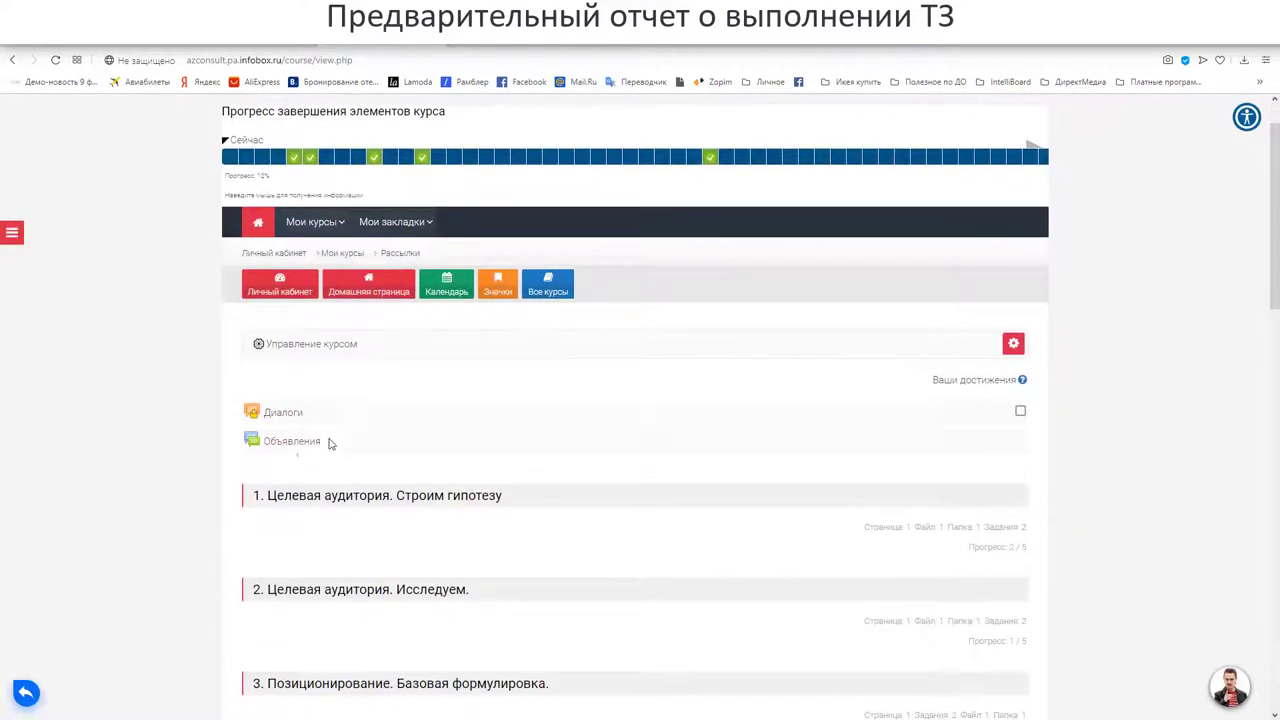
left_click(347, 447)
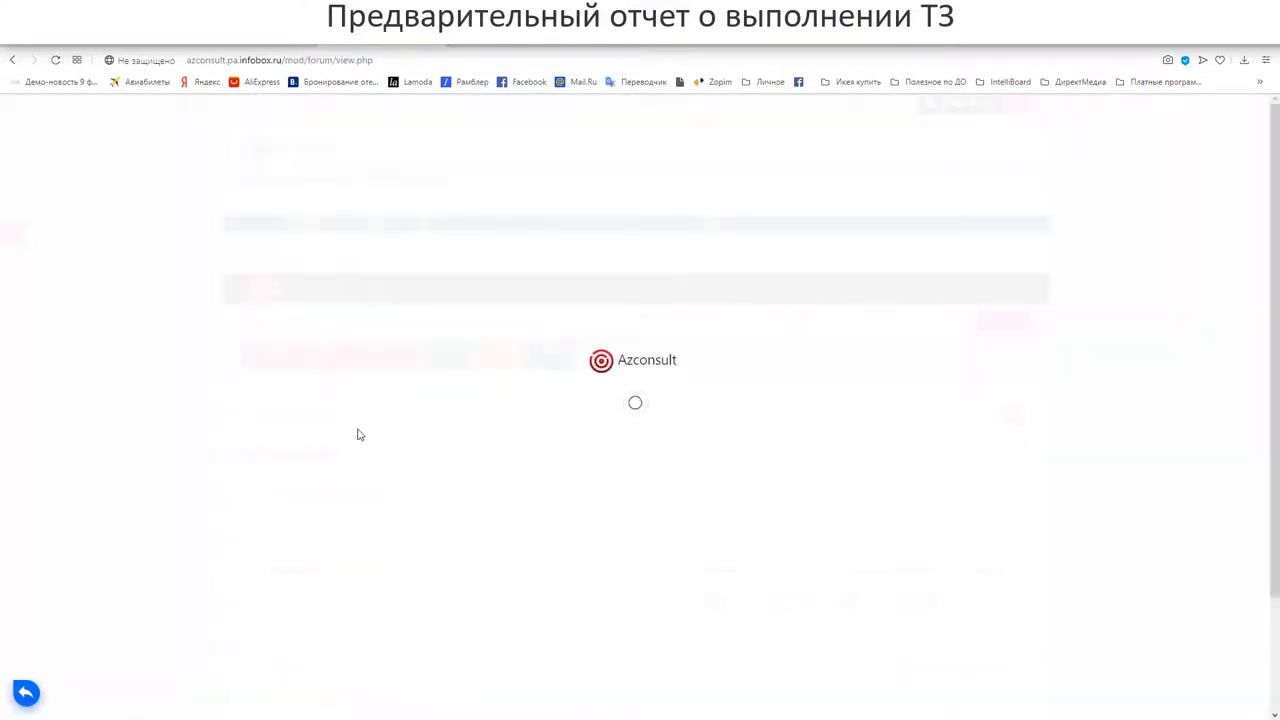
Open discussion «1» in the «Объявления» forum and look through its tree of replies.
scroll(358, 435, "down", 2)
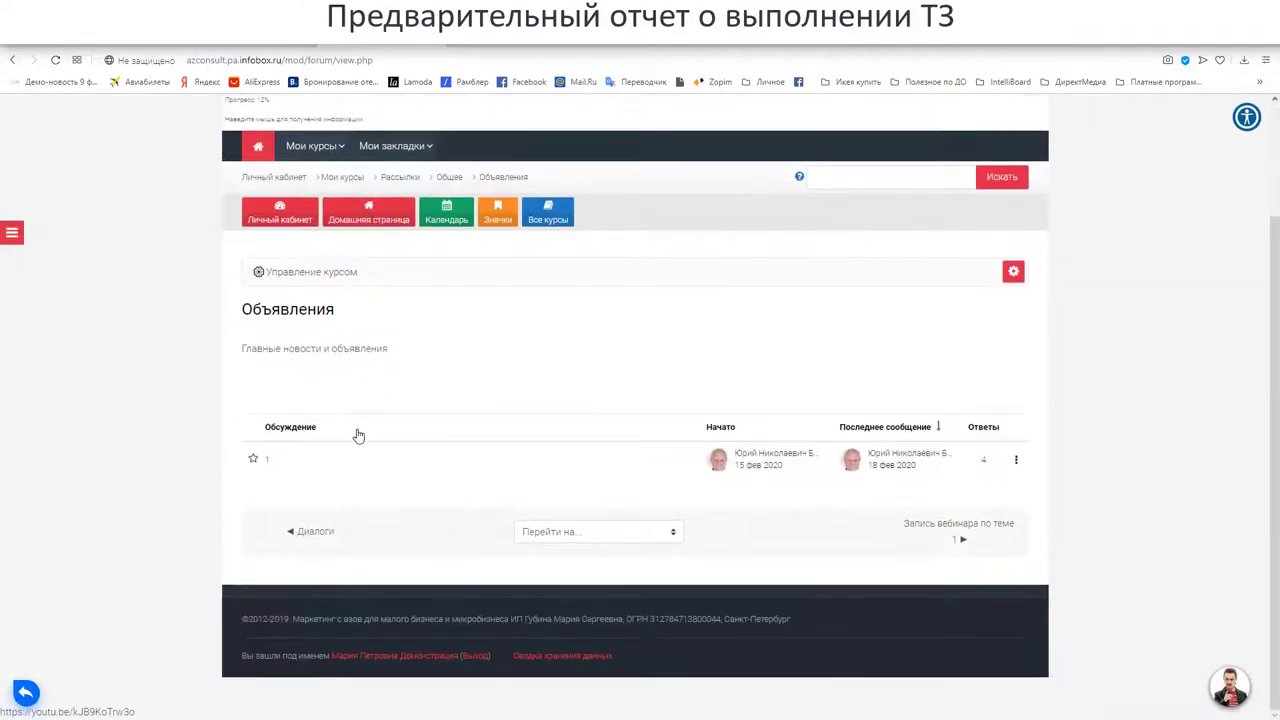
left_click(270, 462)
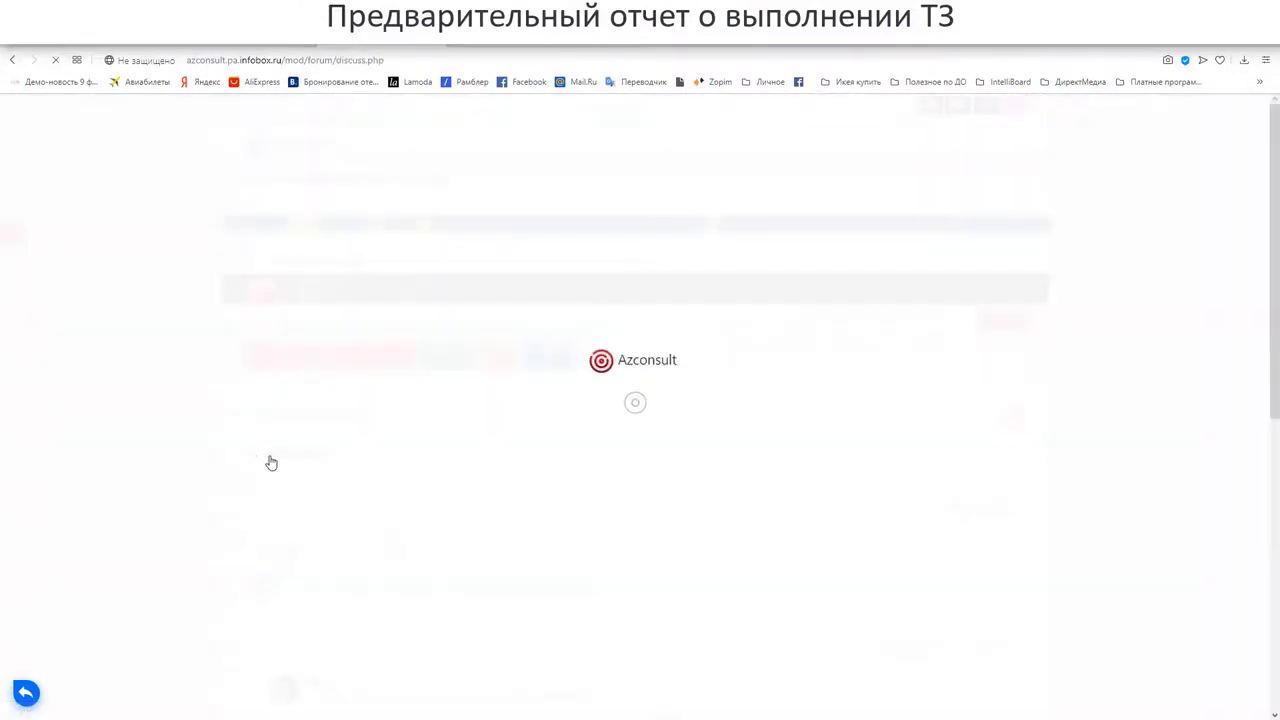
scroll(401, 436, "down", 4)
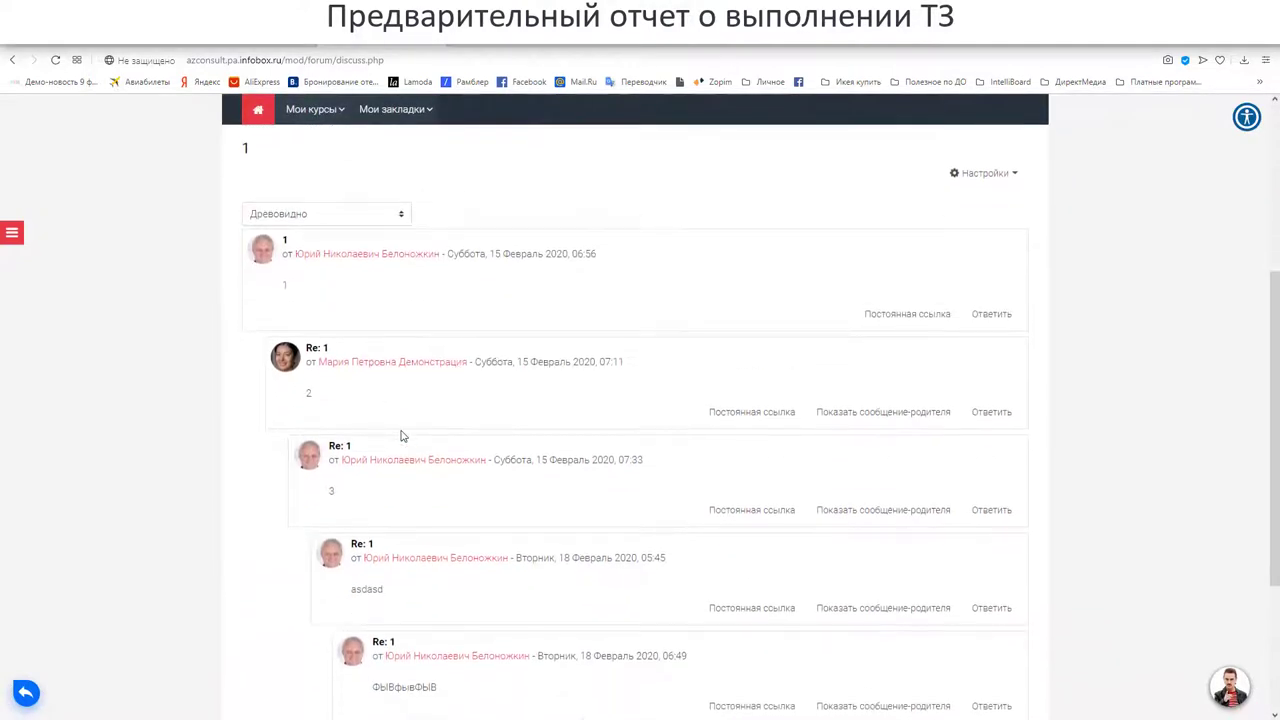
scroll(401, 436, "down", 3)
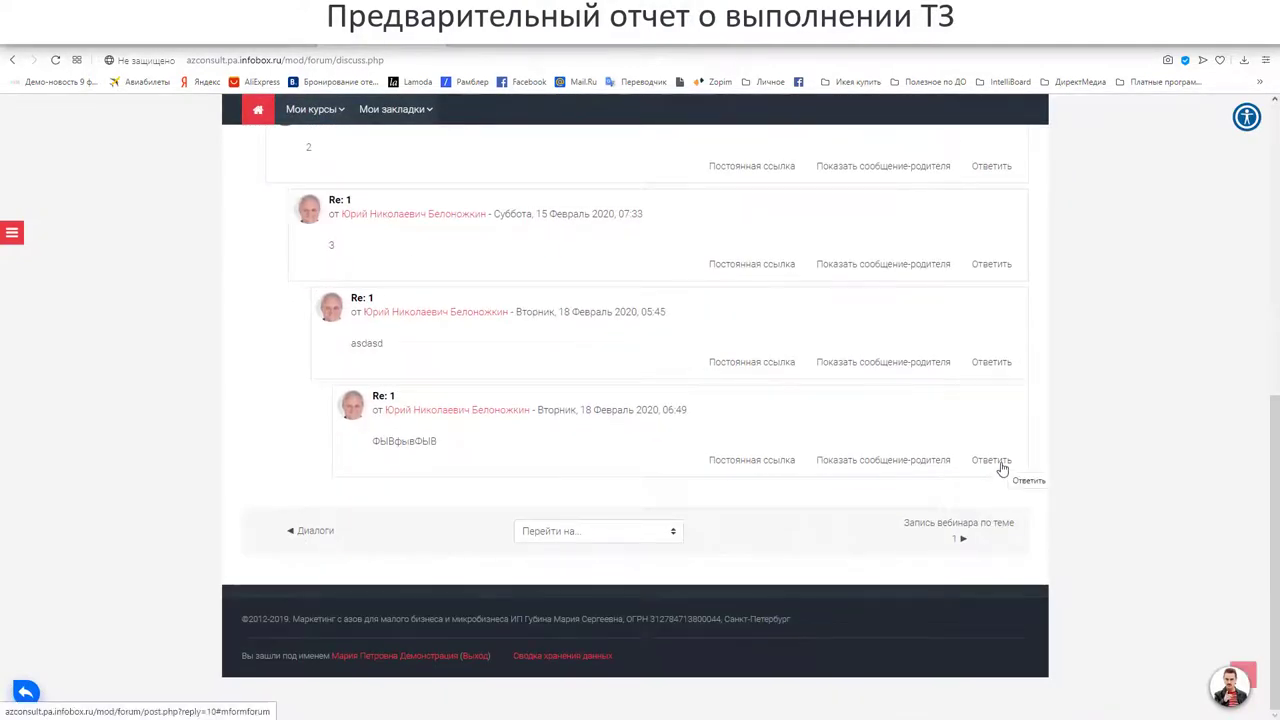
middle_click(1077, 431)
scroll(1069, 381, "up", 2)
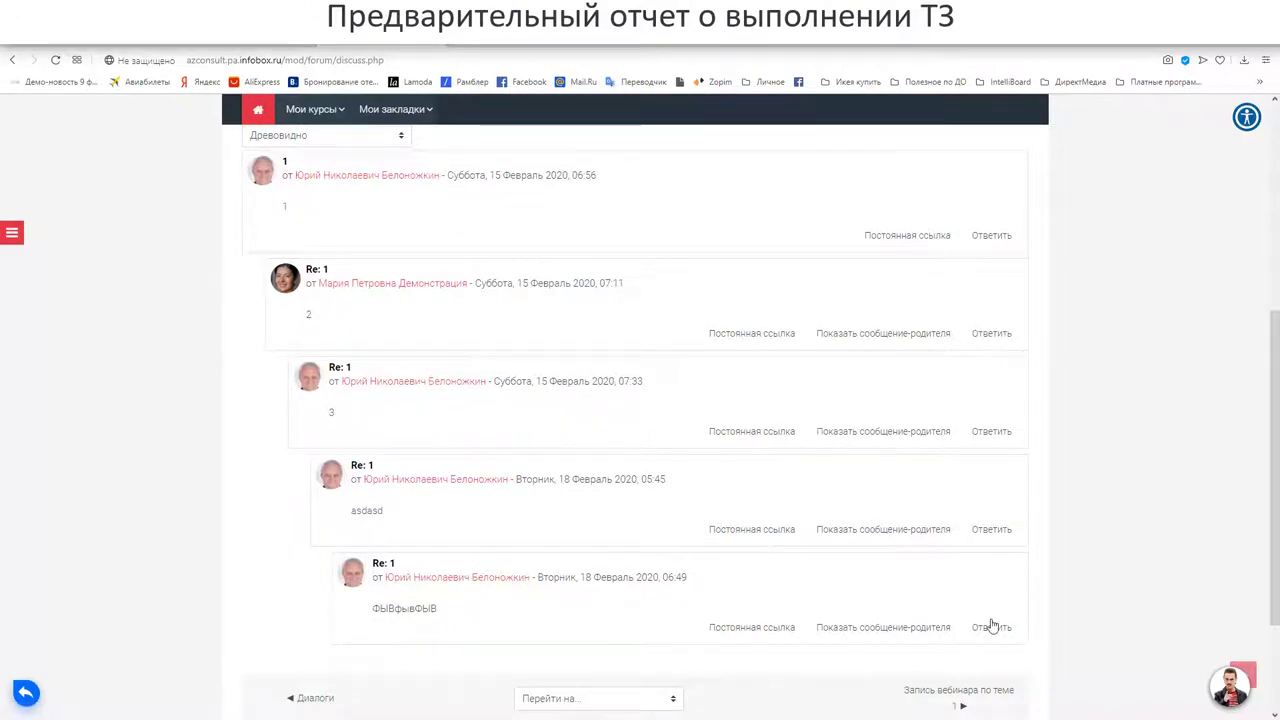
Start a reply to message «2» with the text «ответ» and continue it in the advanced reply form.
left_click(993, 337)
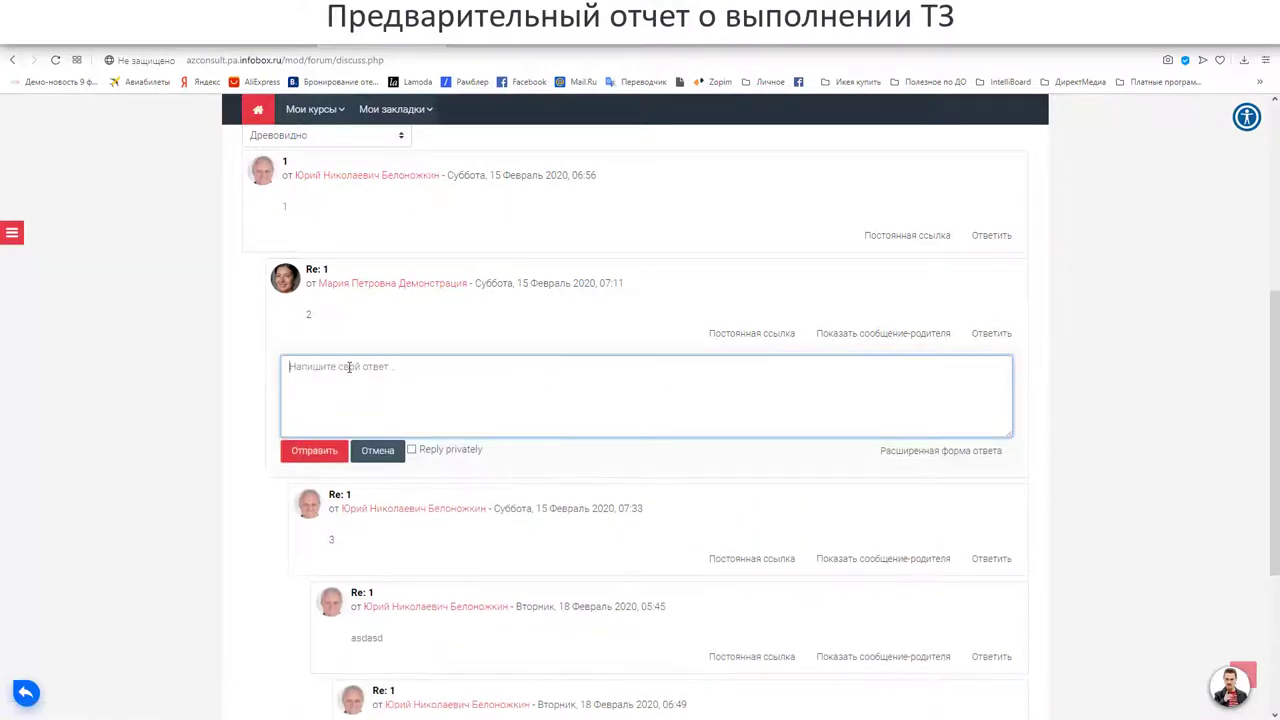
type("ответ")
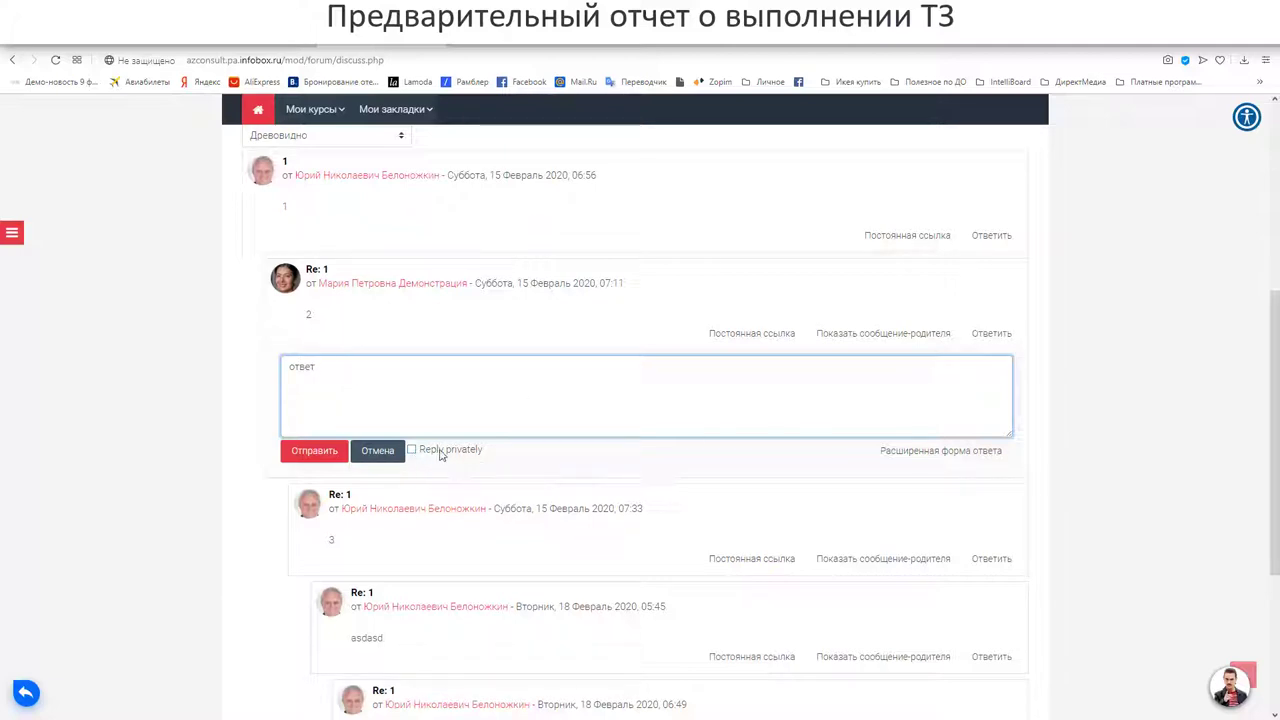
left_click(412, 450)
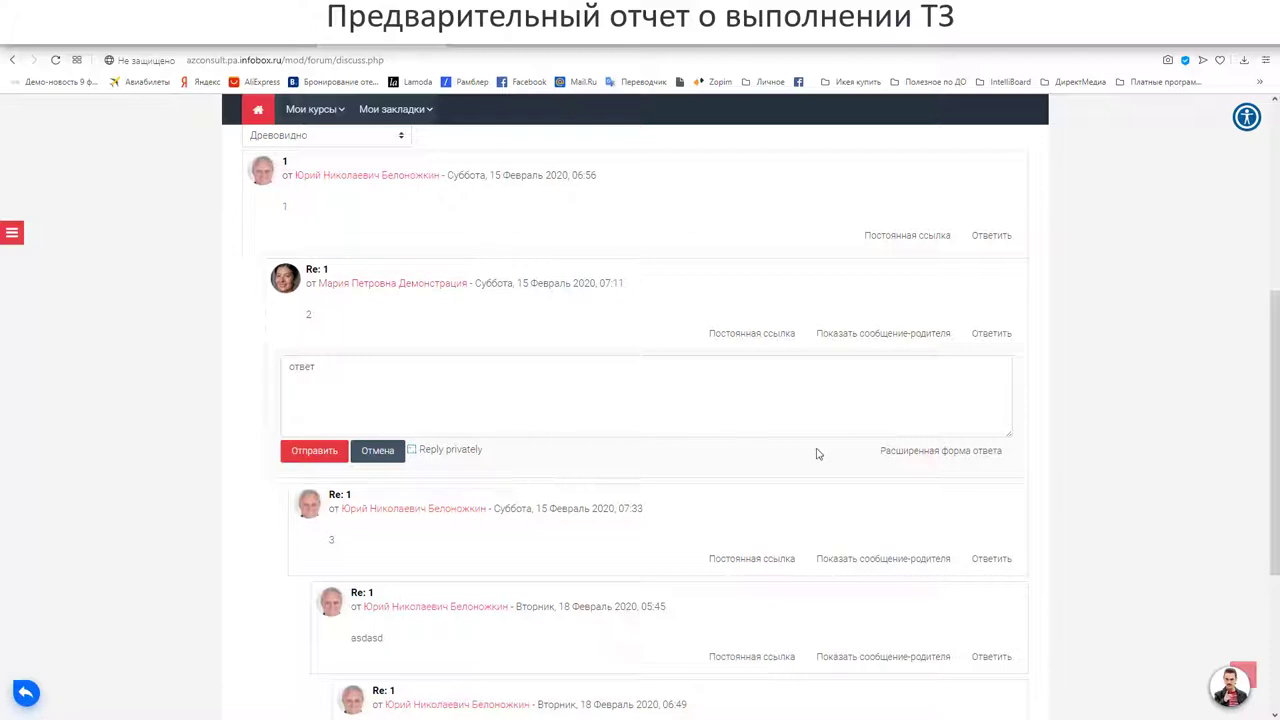
left_click(904, 452)
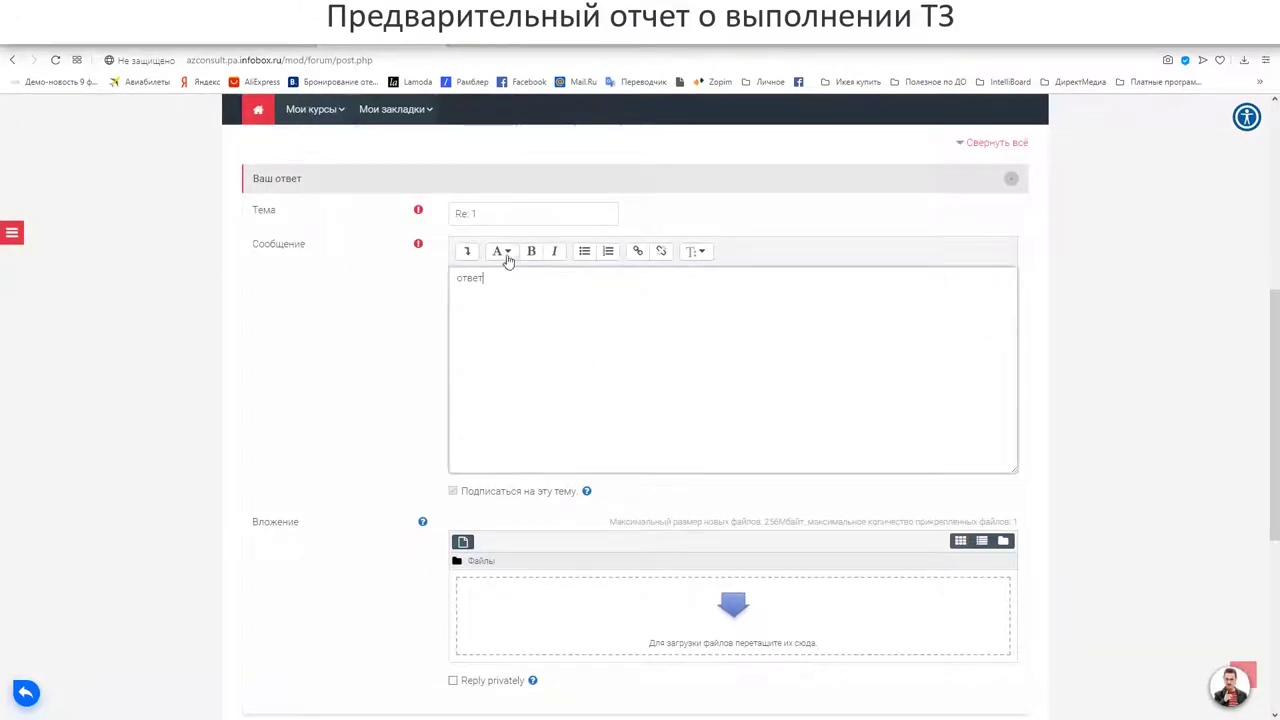
Expand the message editor's formatting tools and review the reply form's attachment, private reply and tag options.
left_click(467, 251)
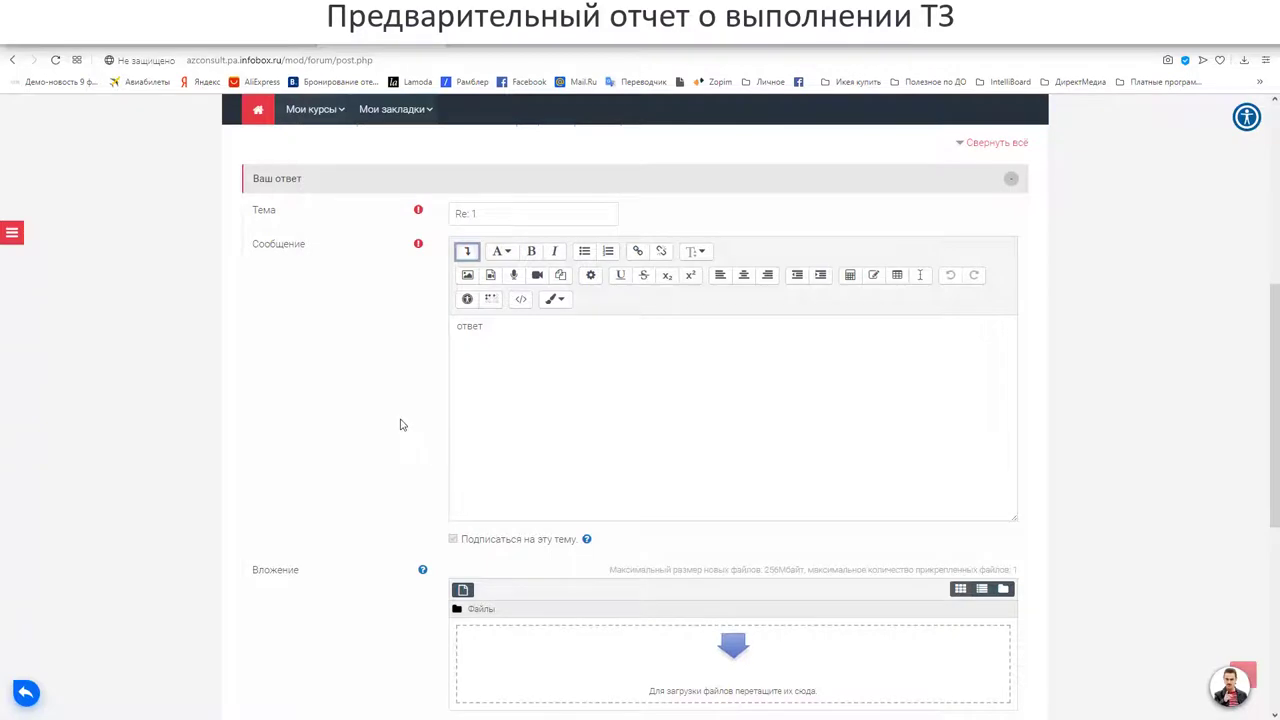
scroll(400, 425, "down", 1)
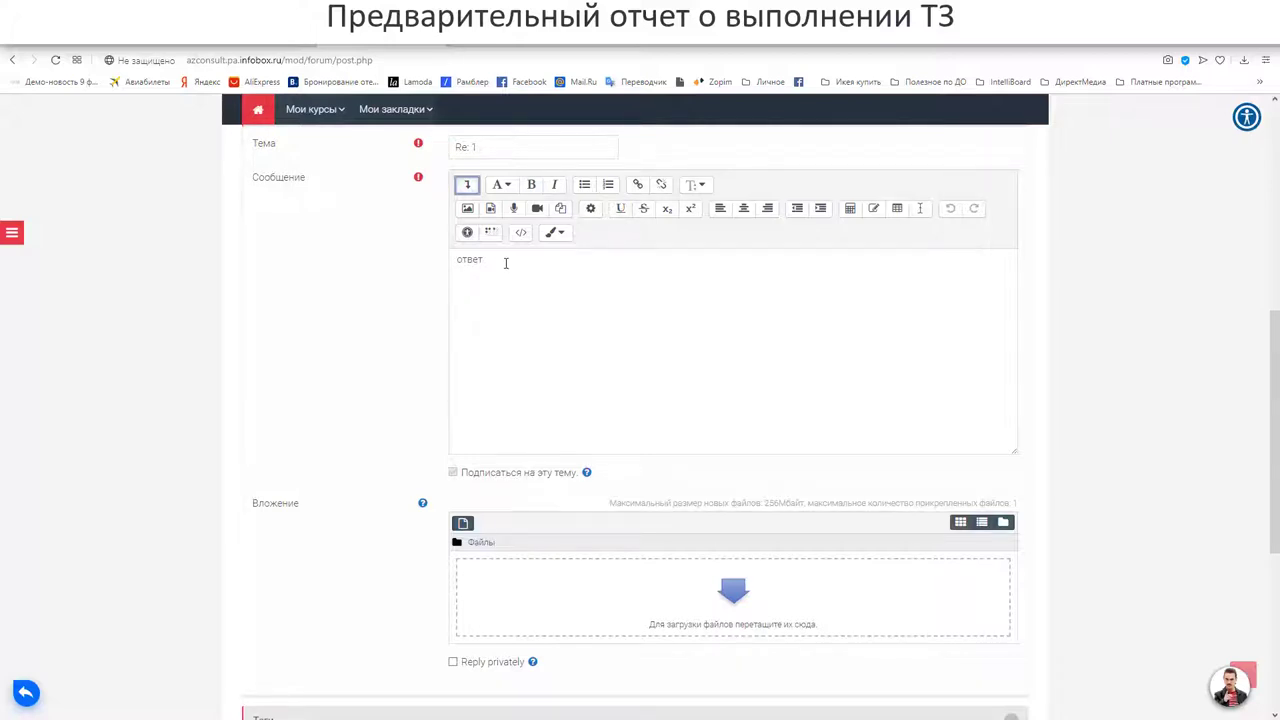
scroll(373, 340, "down", 1)
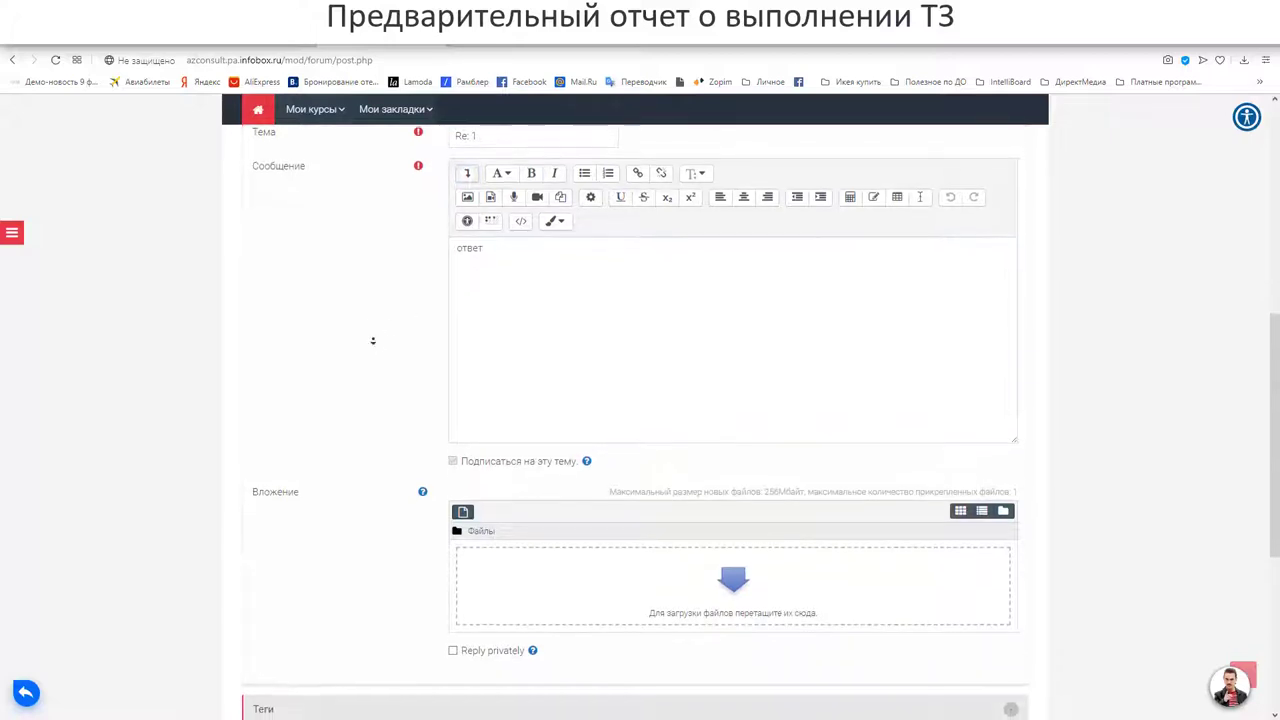
scroll(371, 340, "up", 2)
scroll(363, 379, "down", 1)
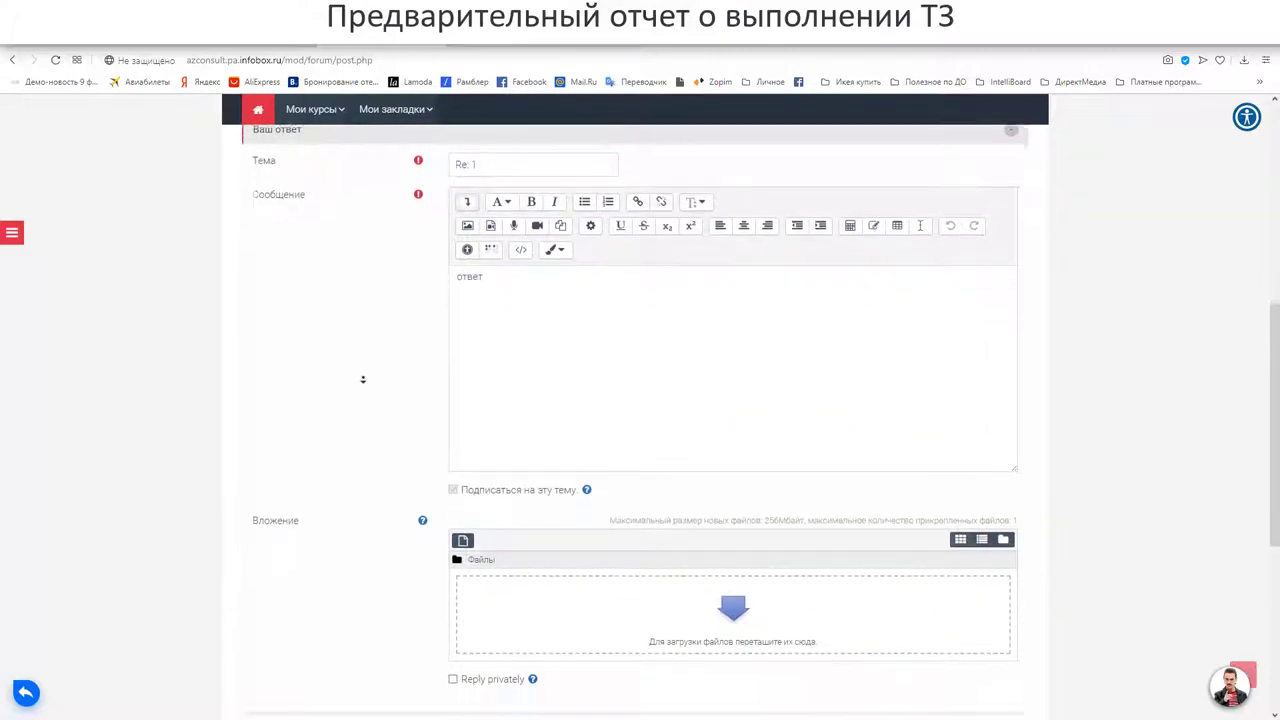
scroll(363, 379, "down", 1)
scroll(365, 383, "down", 3)
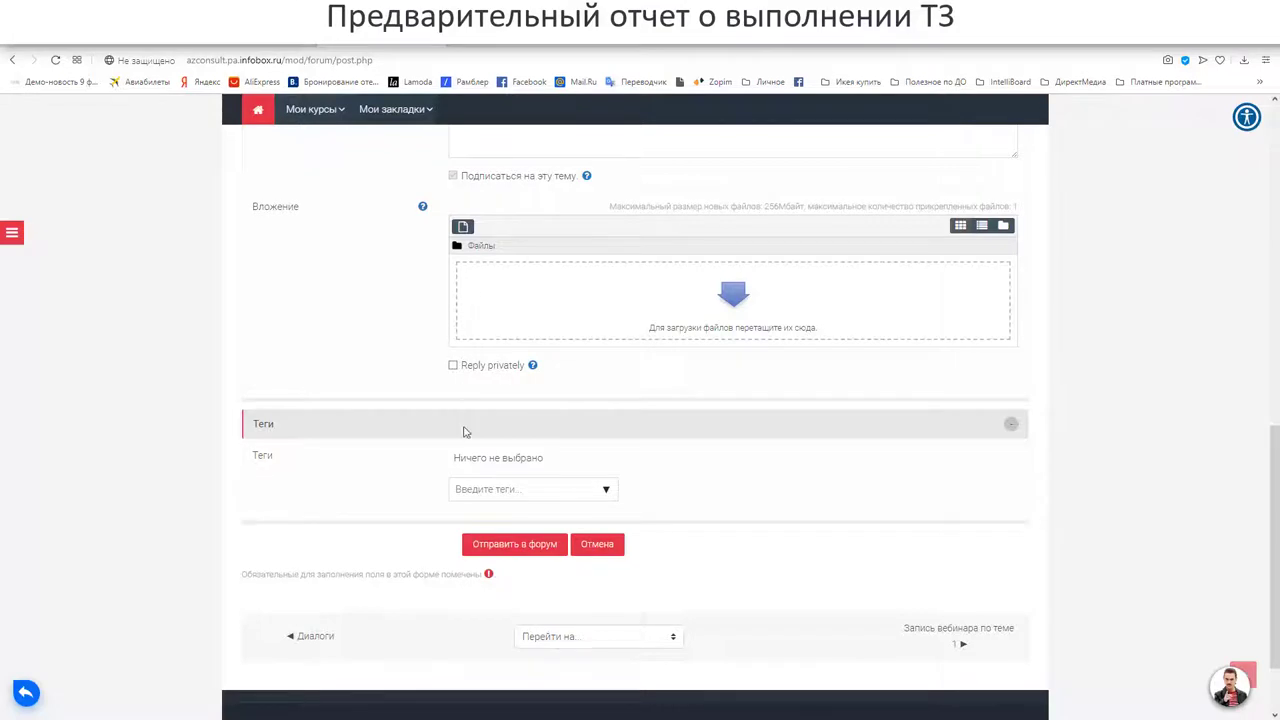
Add the tag «ДЗ» to the reply and send it to the forum.
left_click(488, 490)
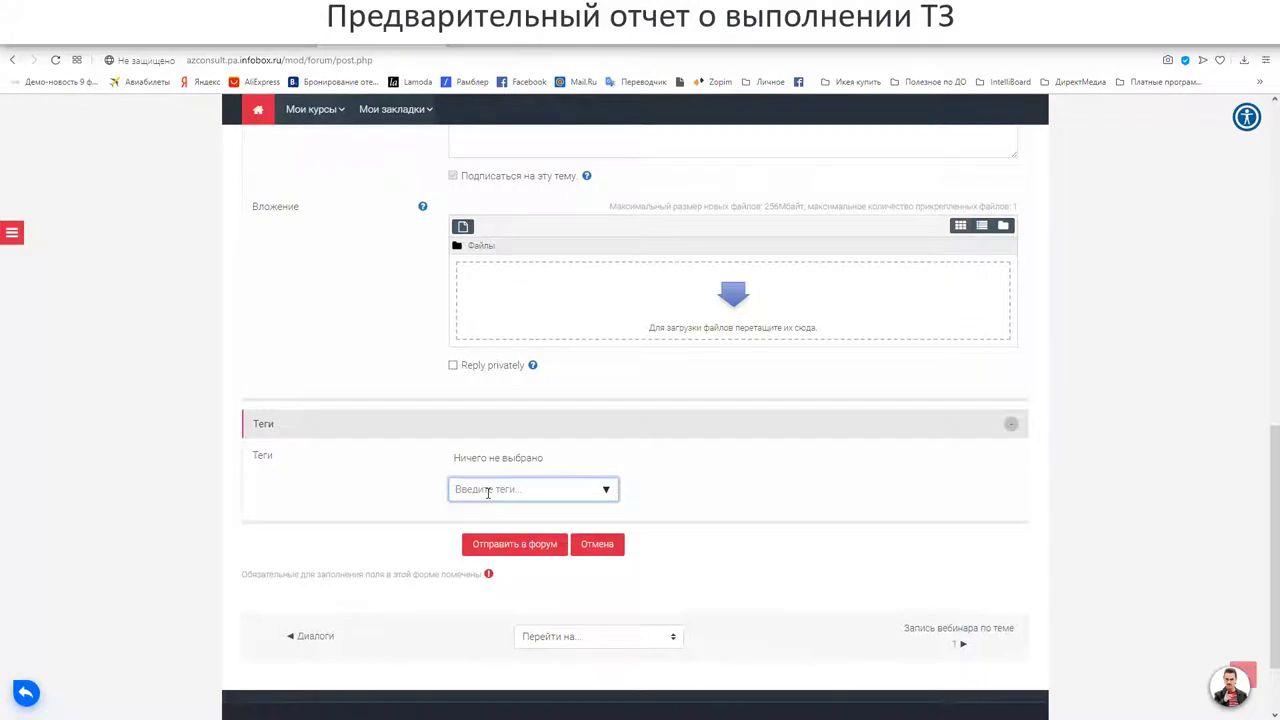
type("ДЗ")
key("Return")
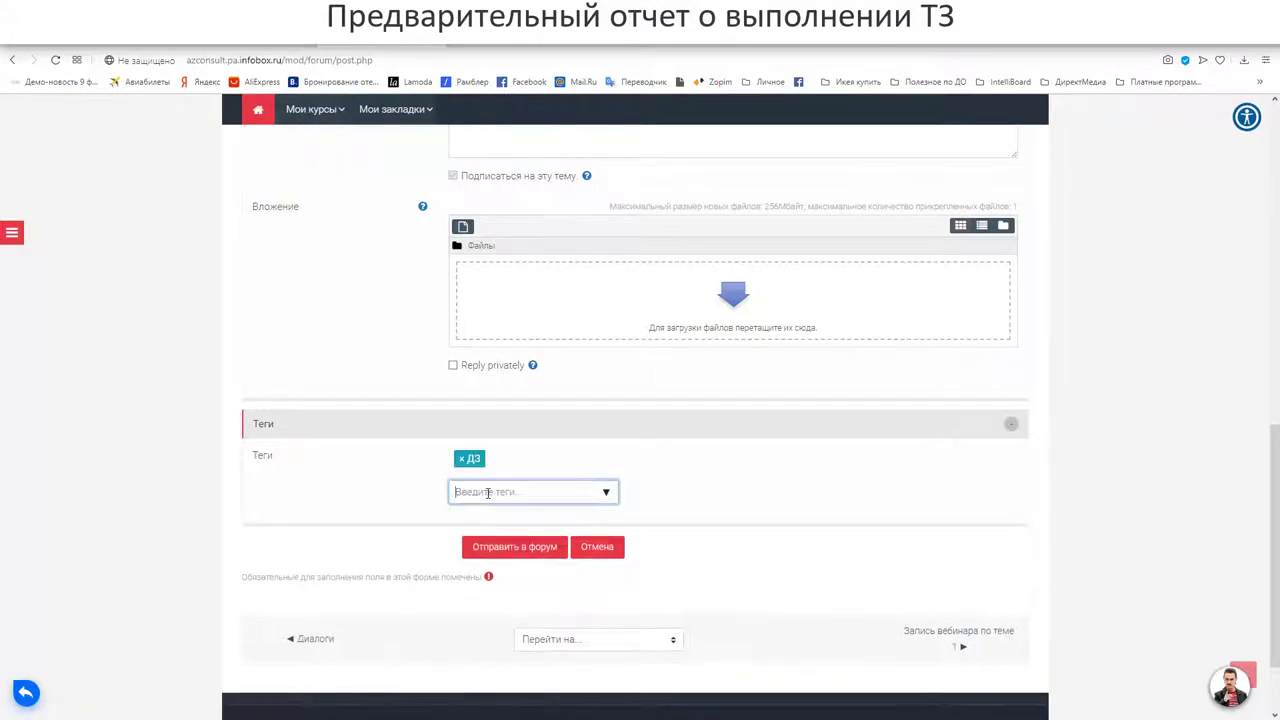
left_click(520, 548)
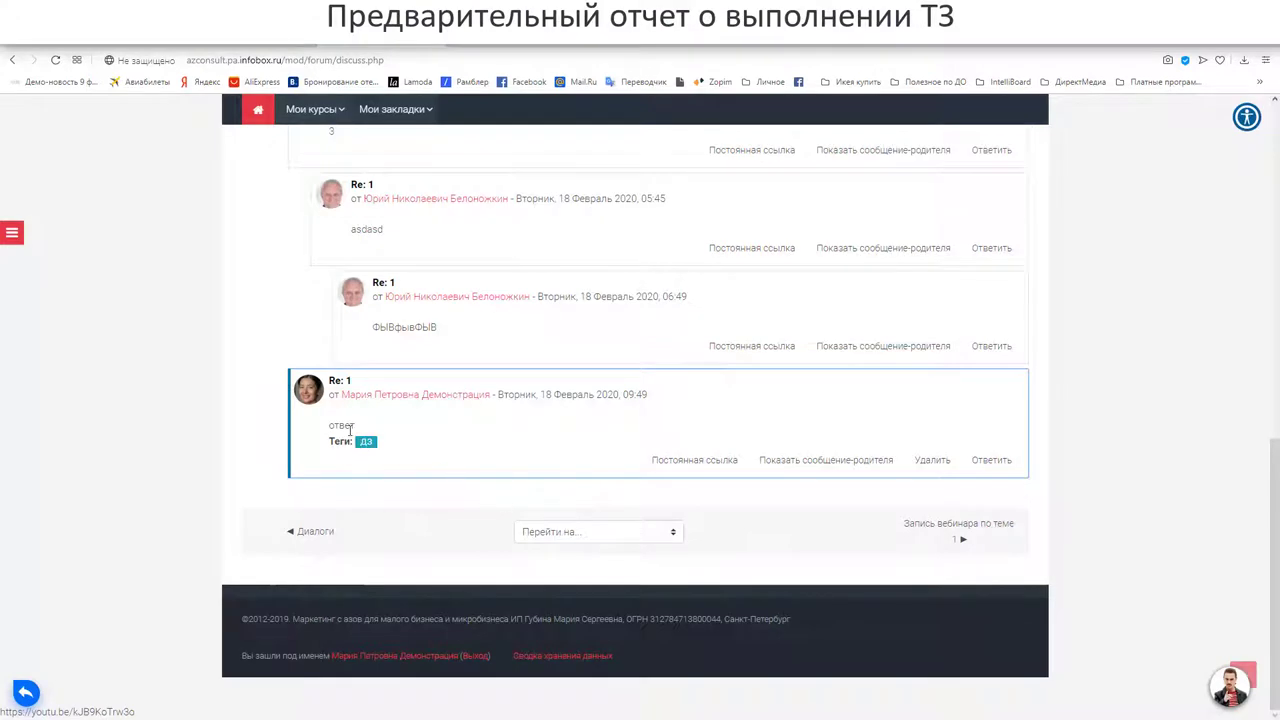
Examine where the posted reply with its tag sits in the discussion tree.
scroll(345, 450, "up", 1)
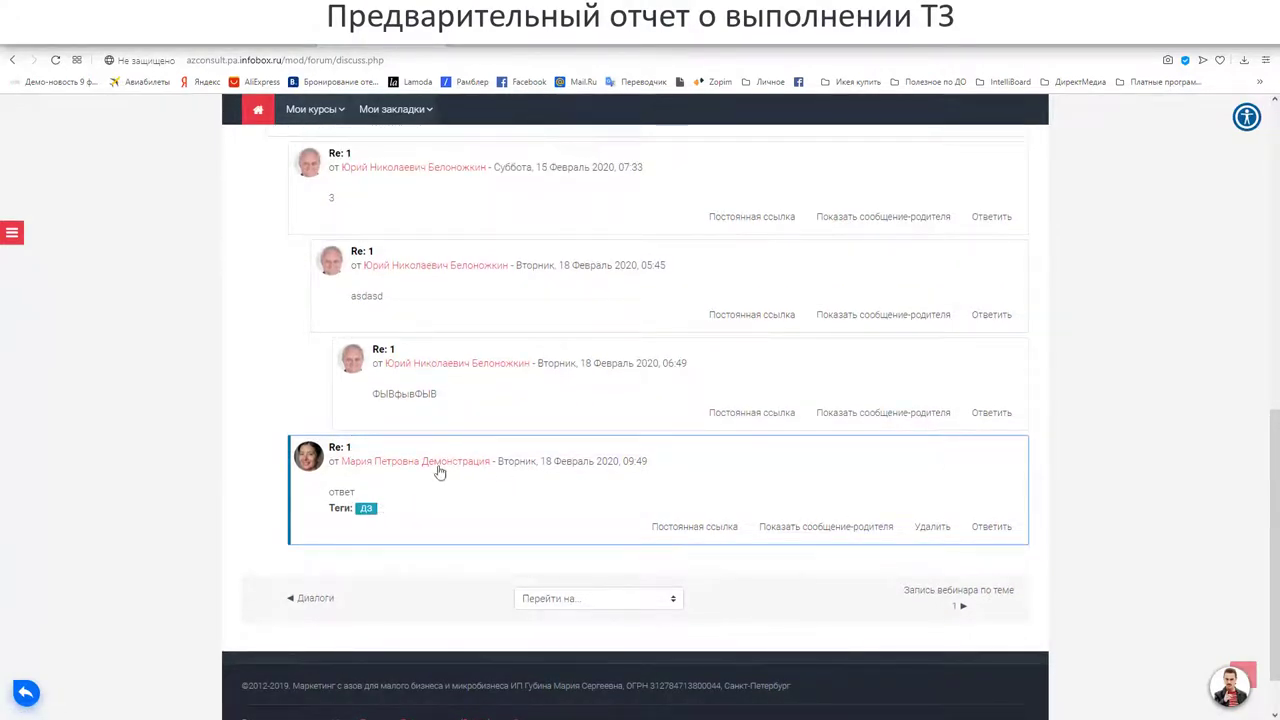
scroll(380, 462, "up", 1)
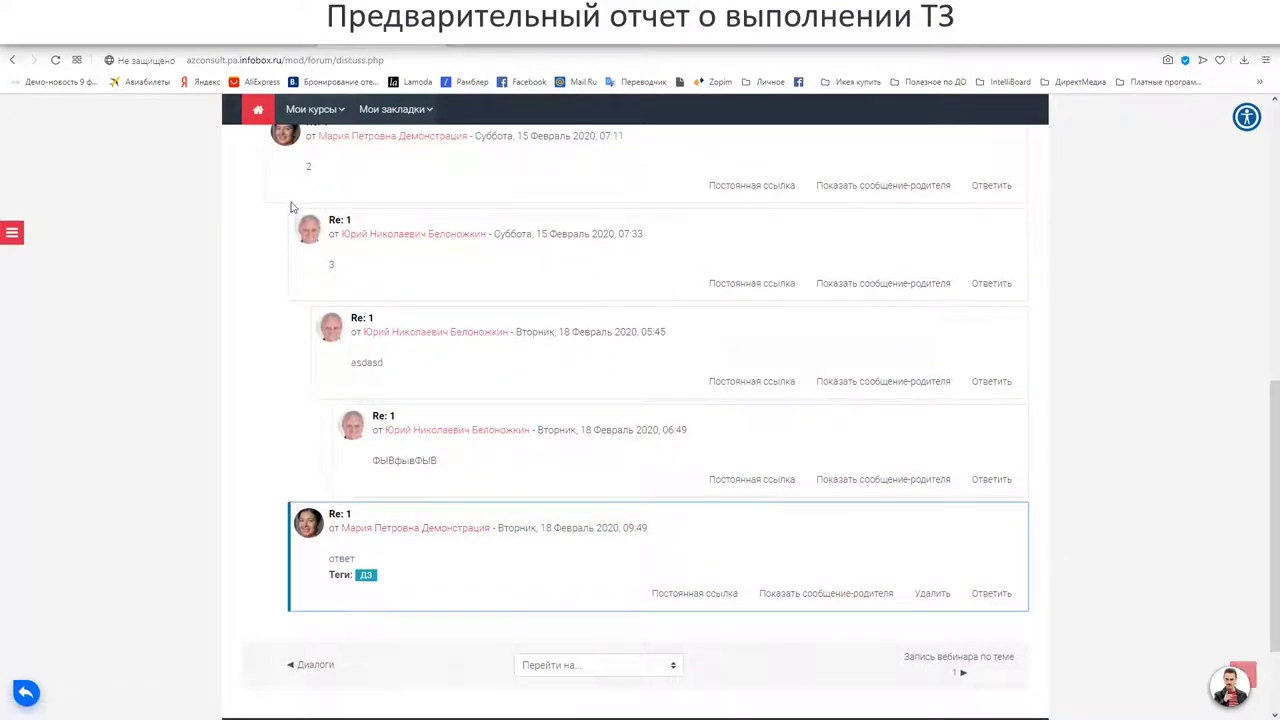
scroll(240, 250, "down", 1)
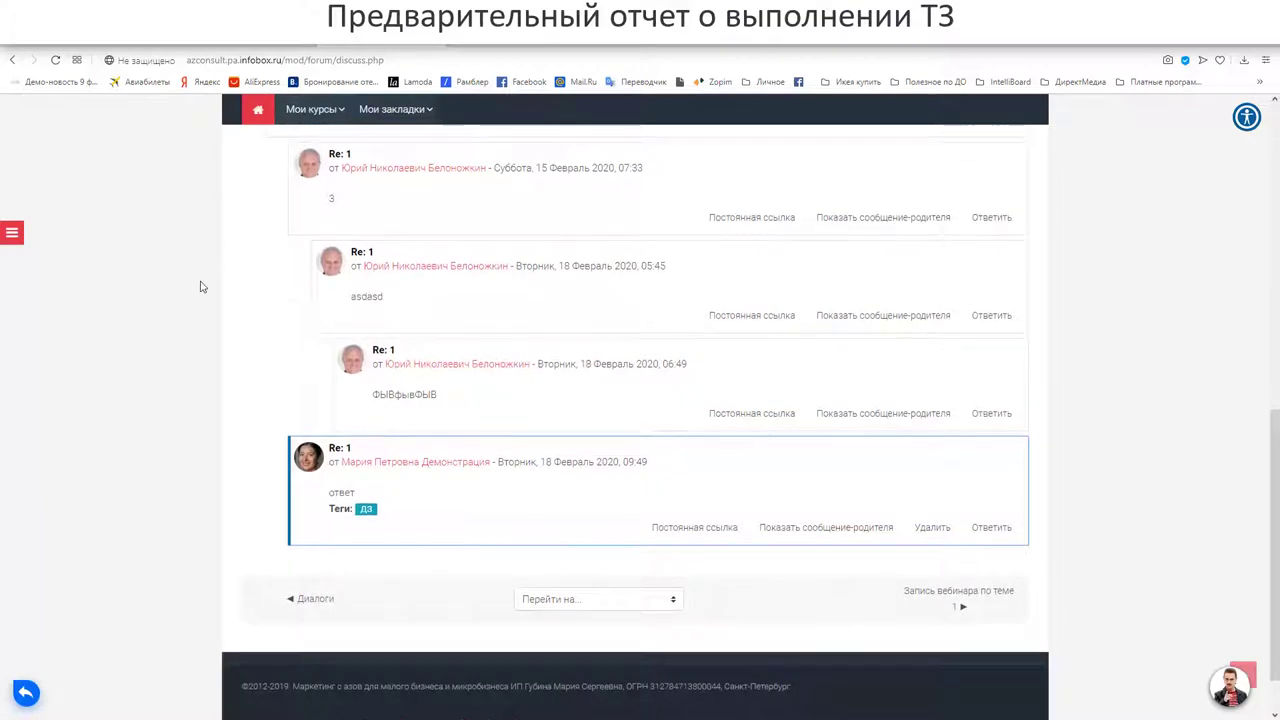
scroll(200, 287, "up", 1)
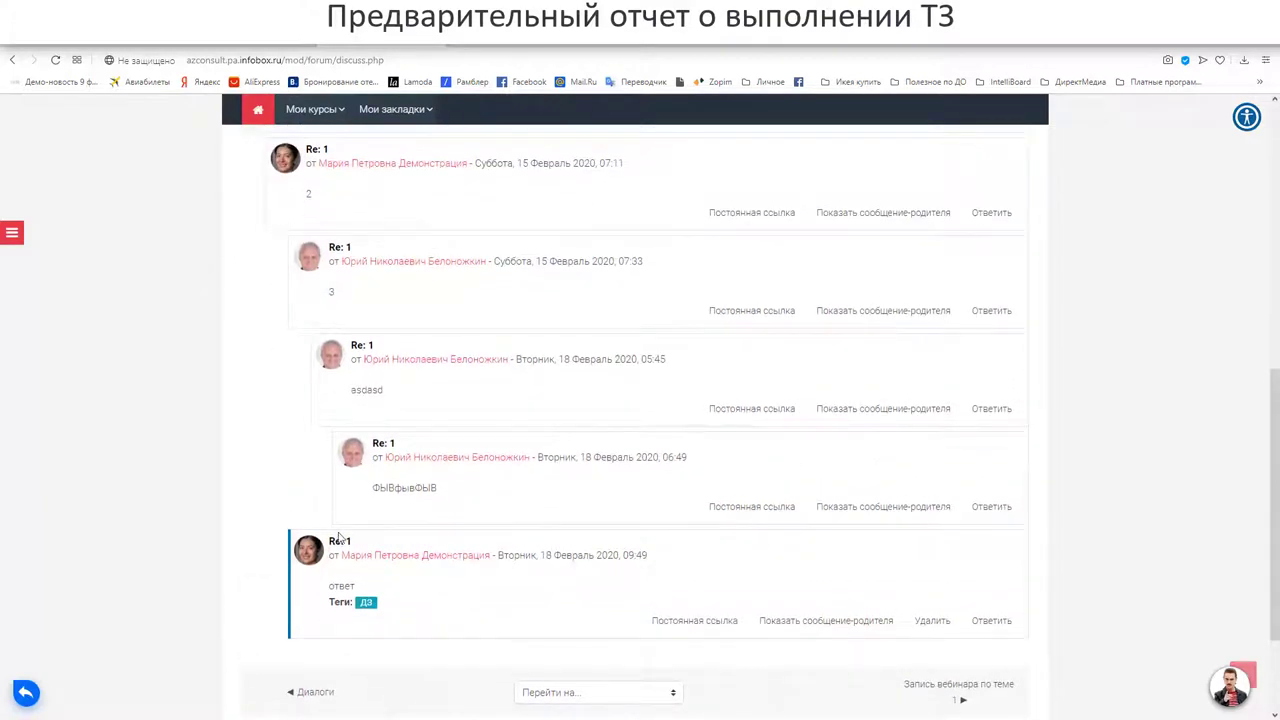
scroll(224, 410, "down", 1)
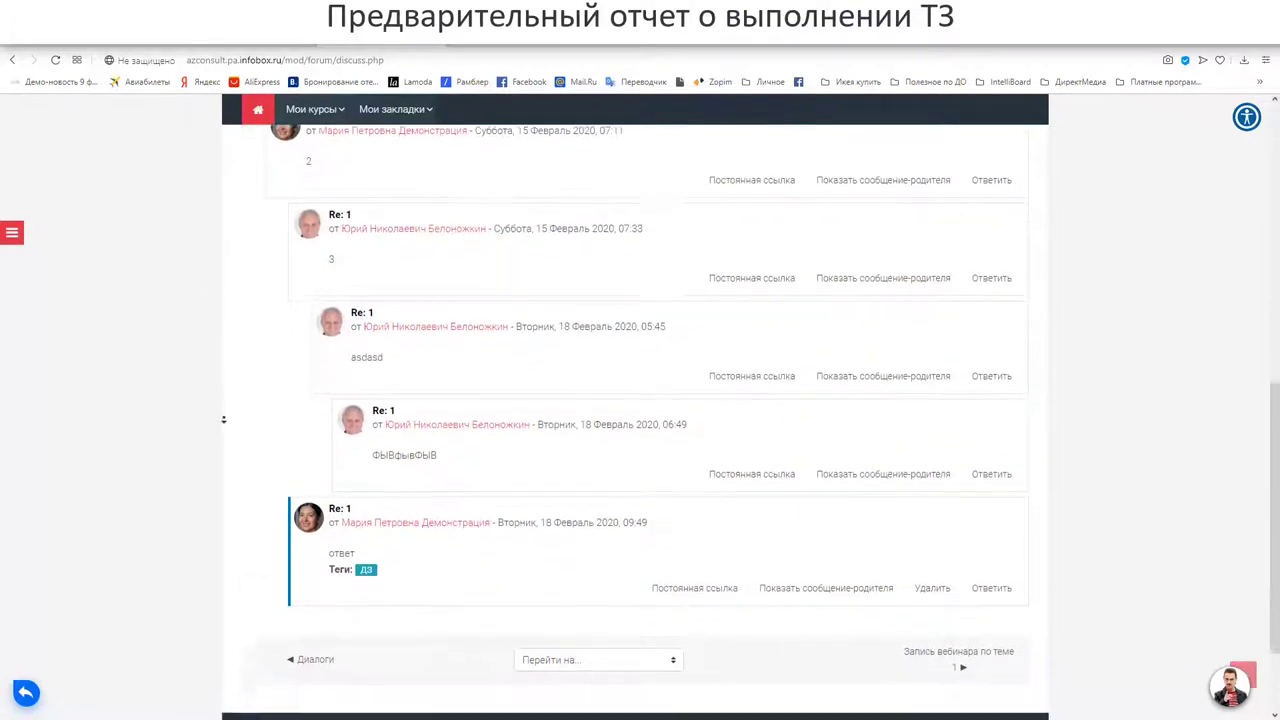
Examine the editing time limit in the notice above the «Объявления» discussion, and check the posted reply against it.
scroll(225, 420, "down", 1)
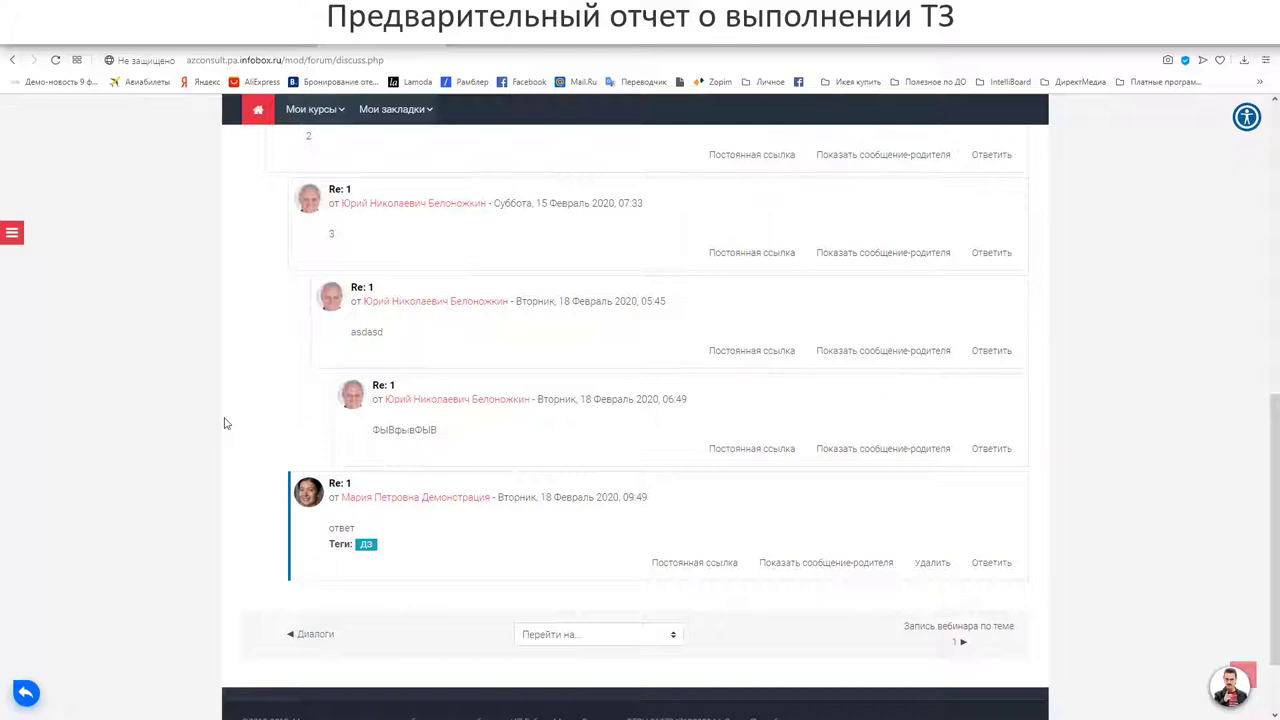
scroll(225, 423, "up", 10)
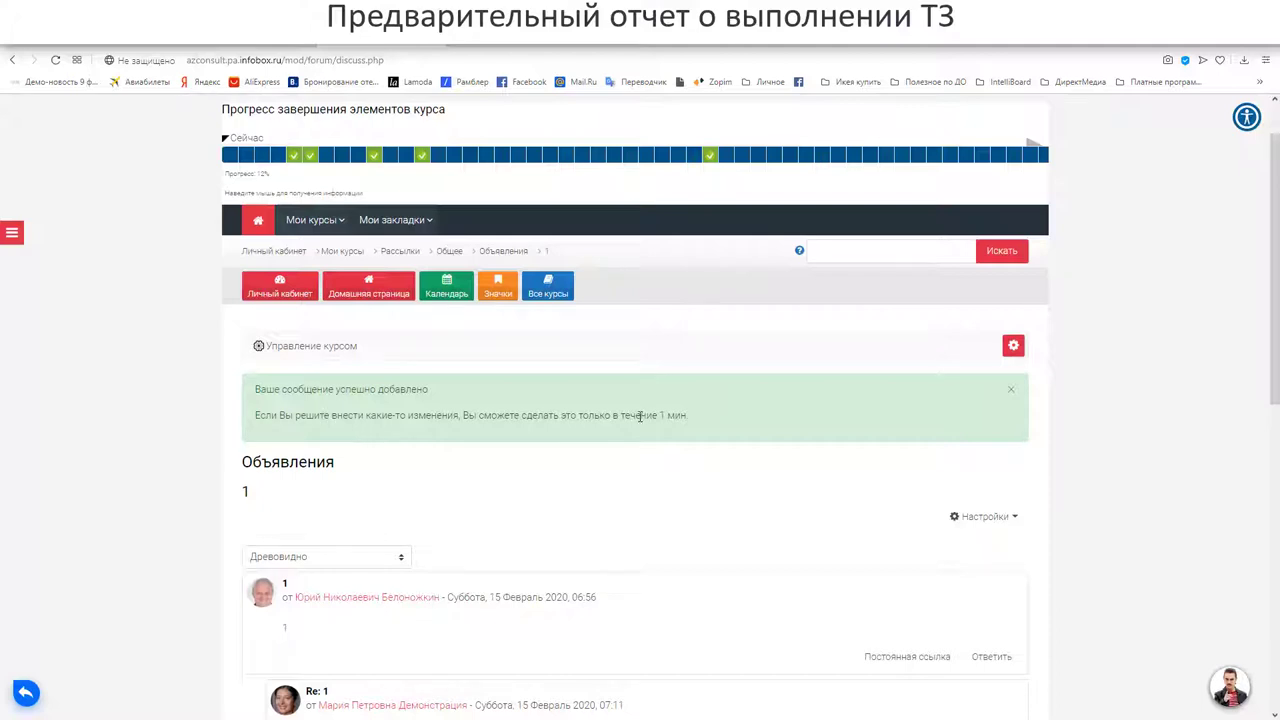
left_click_drag(620, 414, 688, 414)
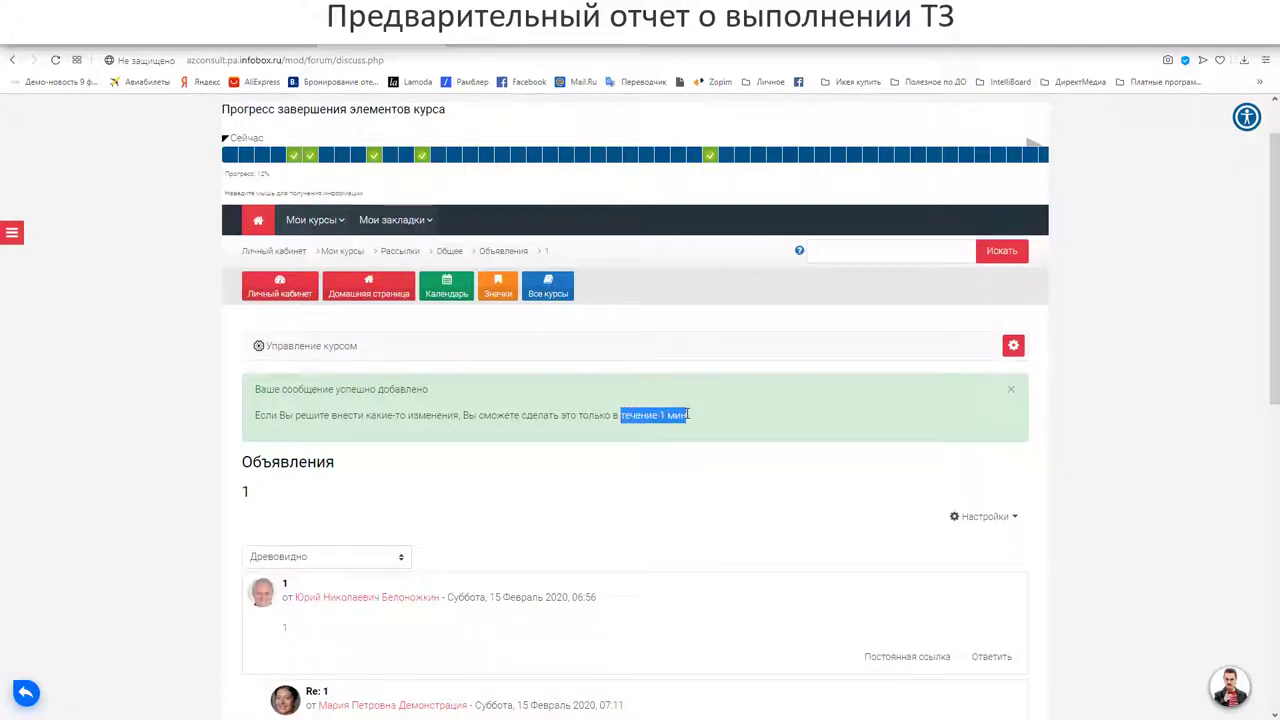
left_click(660, 430)
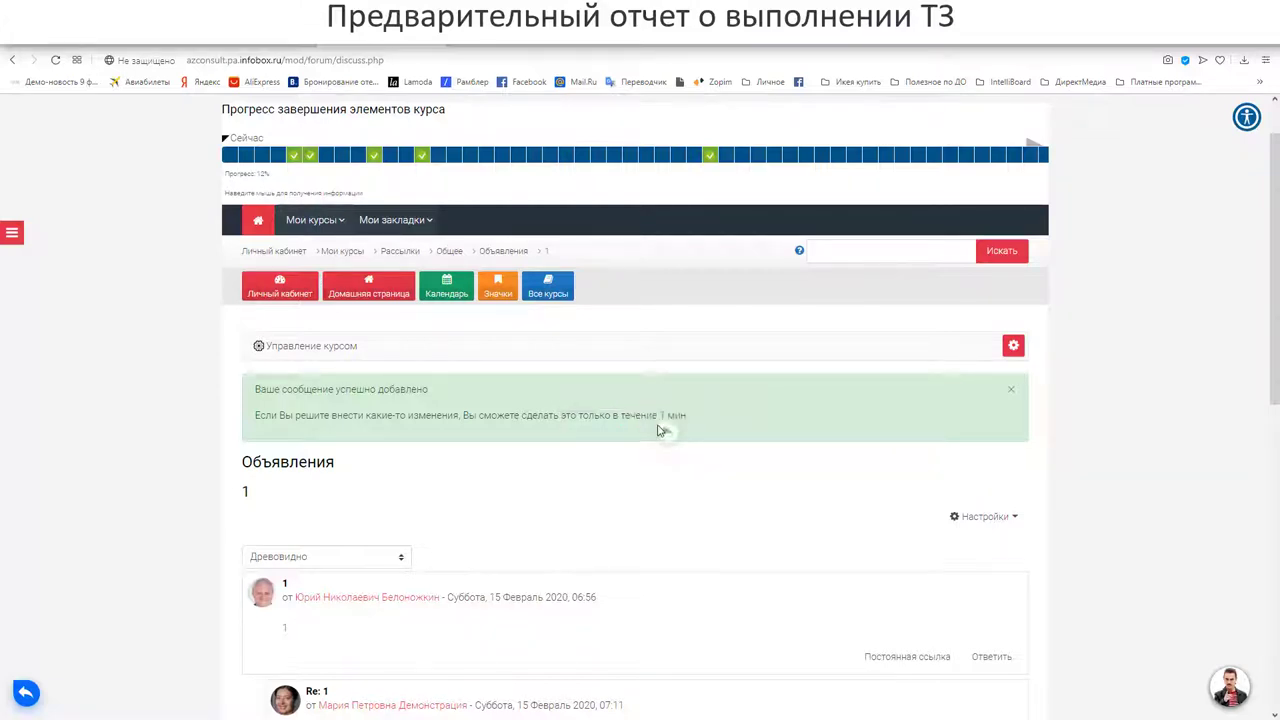
left_click_drag(620, 414, 690, 414)
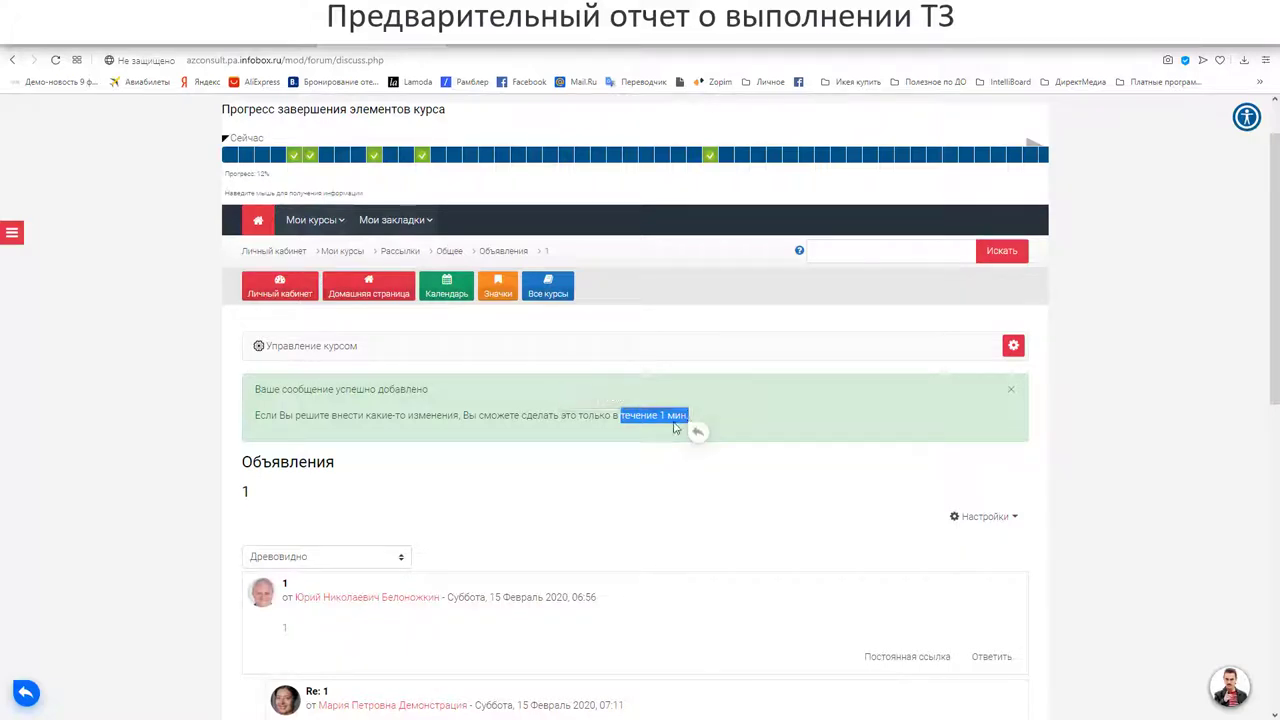
left_click(676, 428)
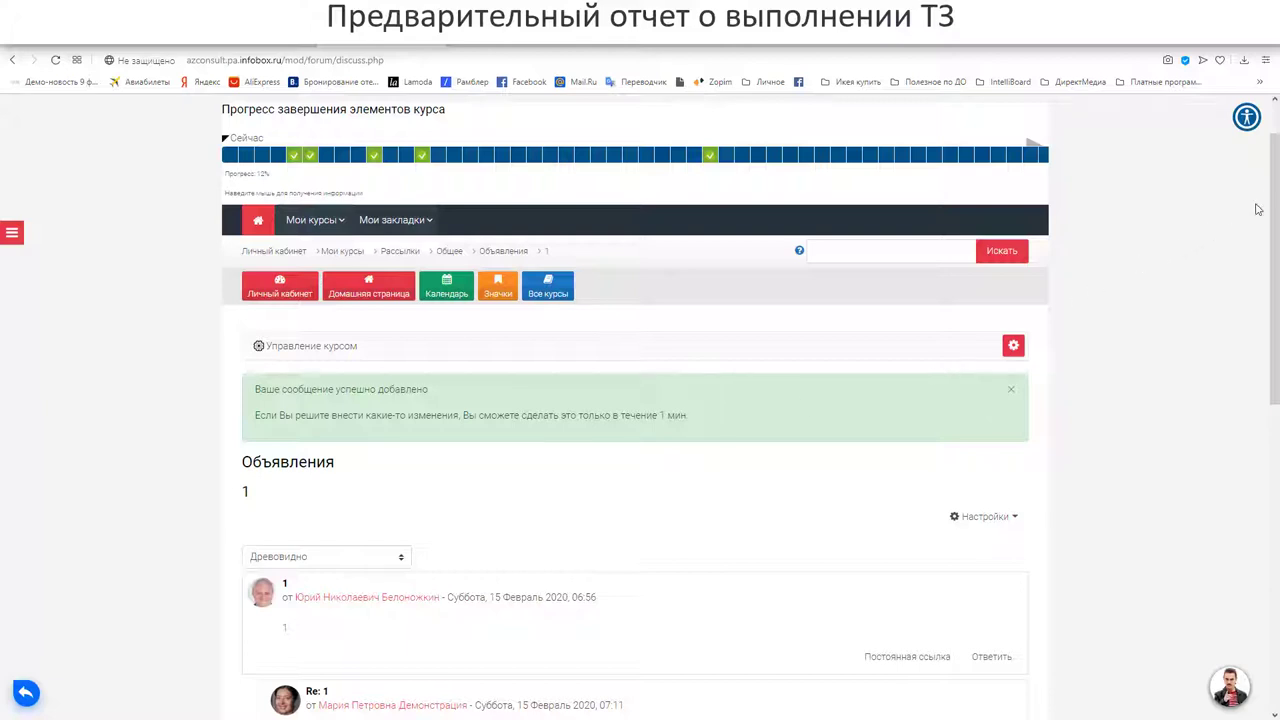
left_click_drag(1272, 192, 1265, 238)
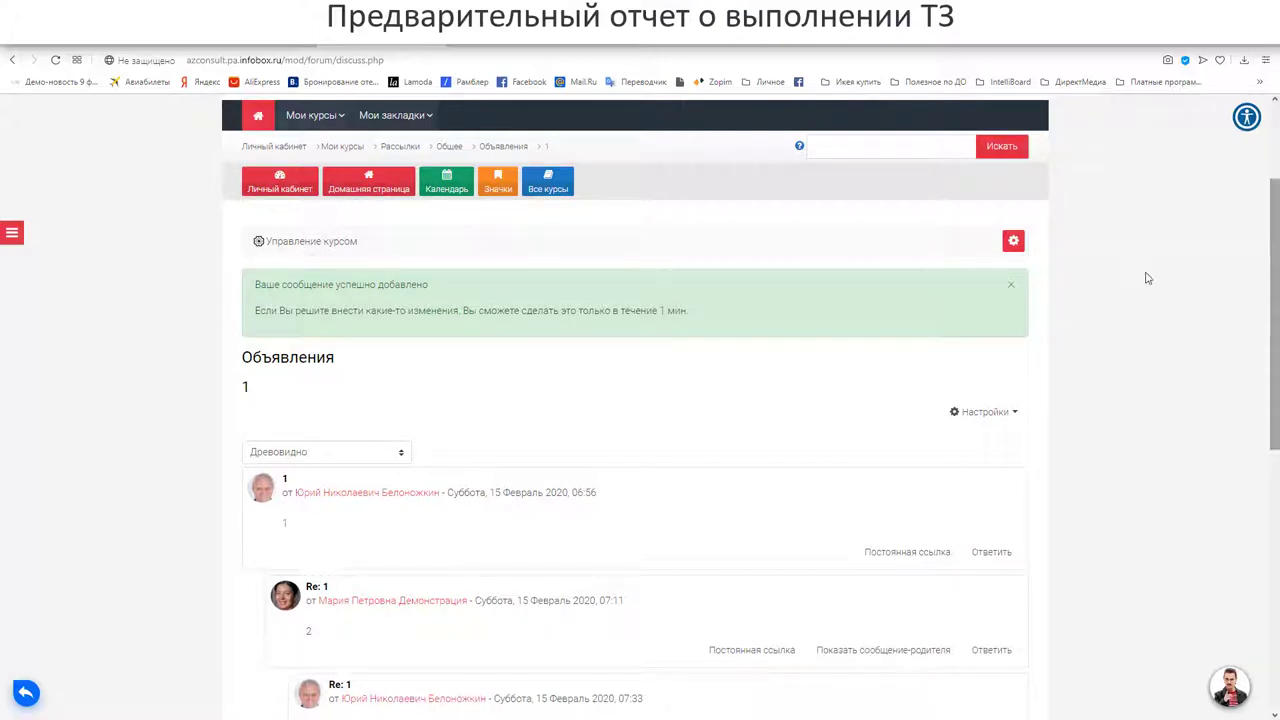
left_click_drag(617, 312, 688, 312)
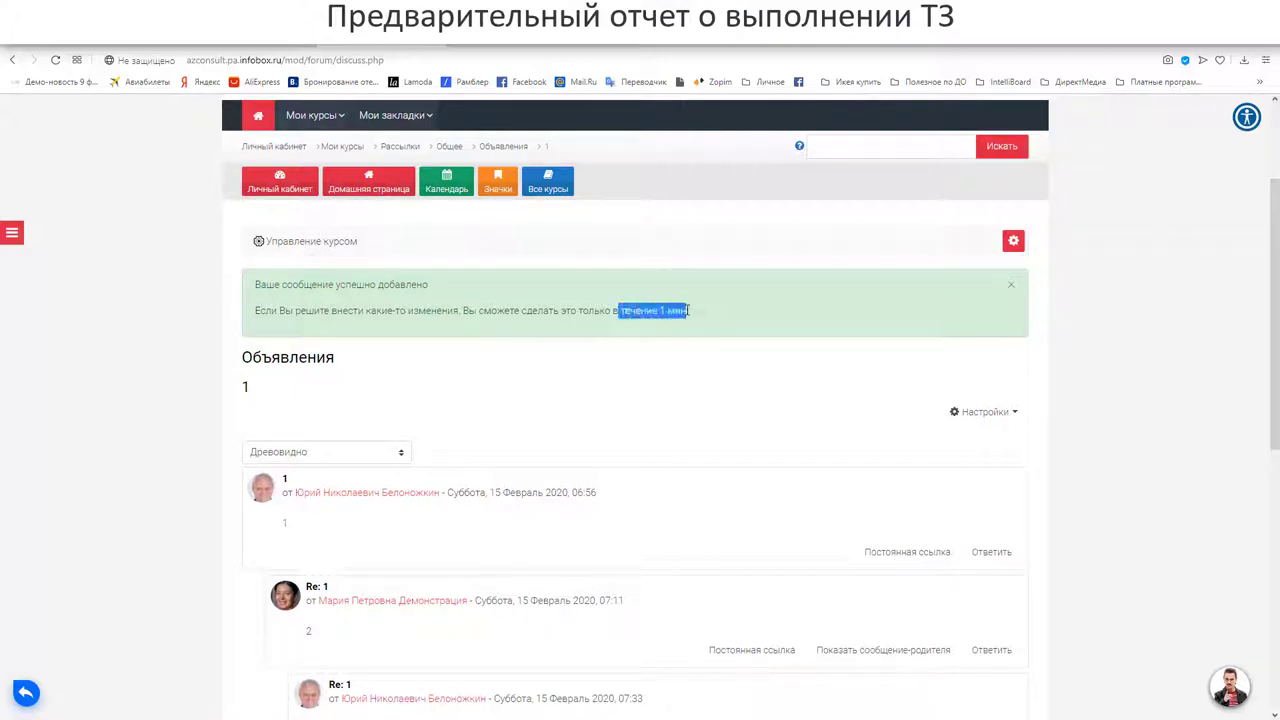
left_click(1110, 282)
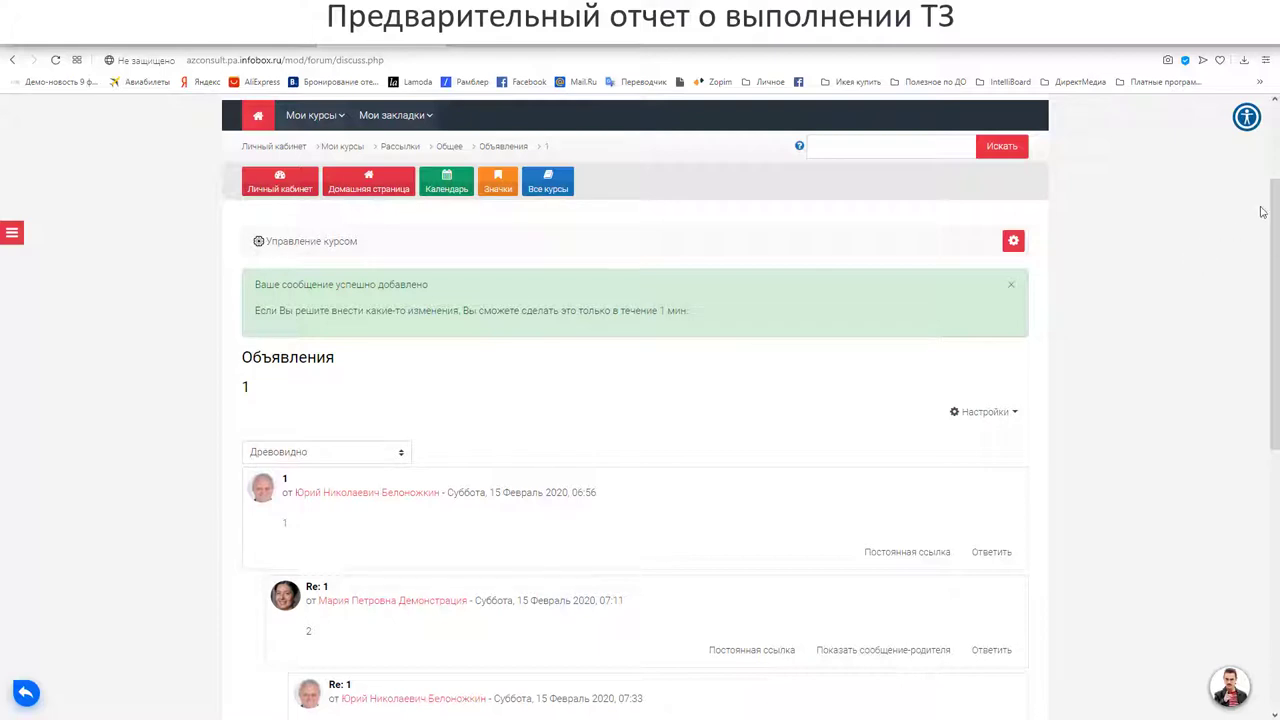
left_click_drag(1275, 199, 1252, 393)
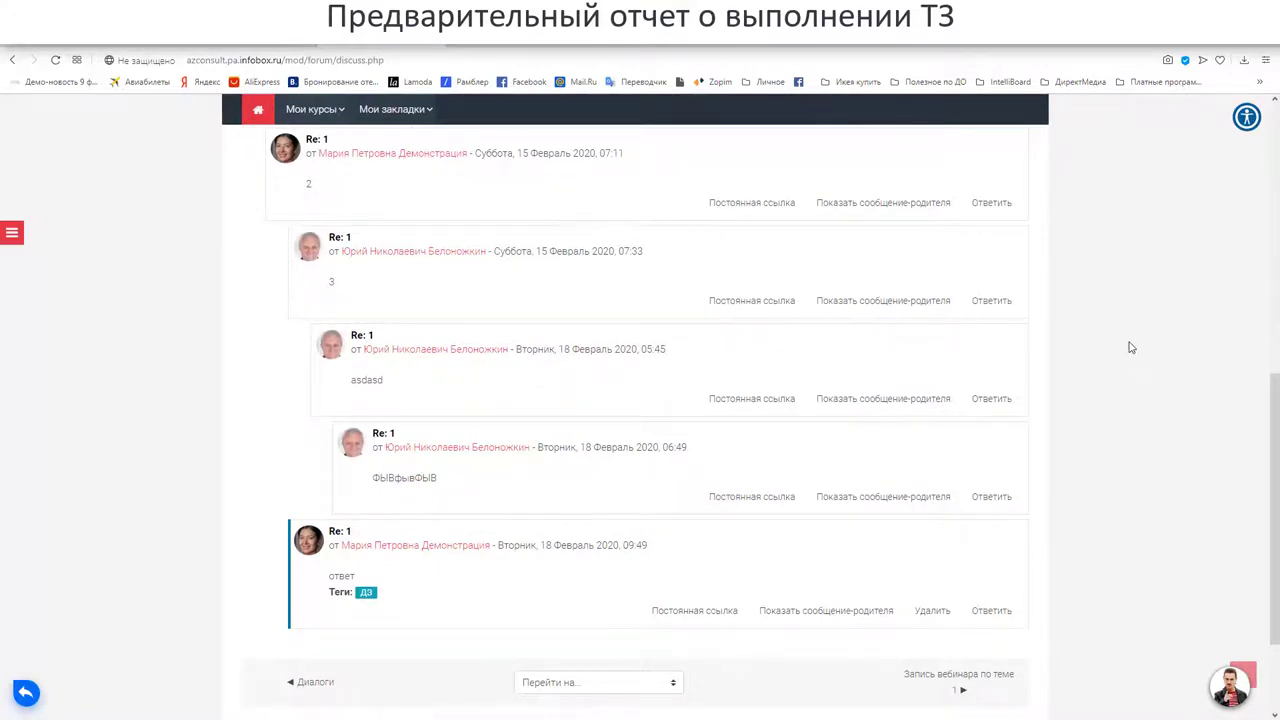
Switch to the Word technical specification and mark the heading of requirement 7, «Оповещения», with "+".
key("alt+Tab")
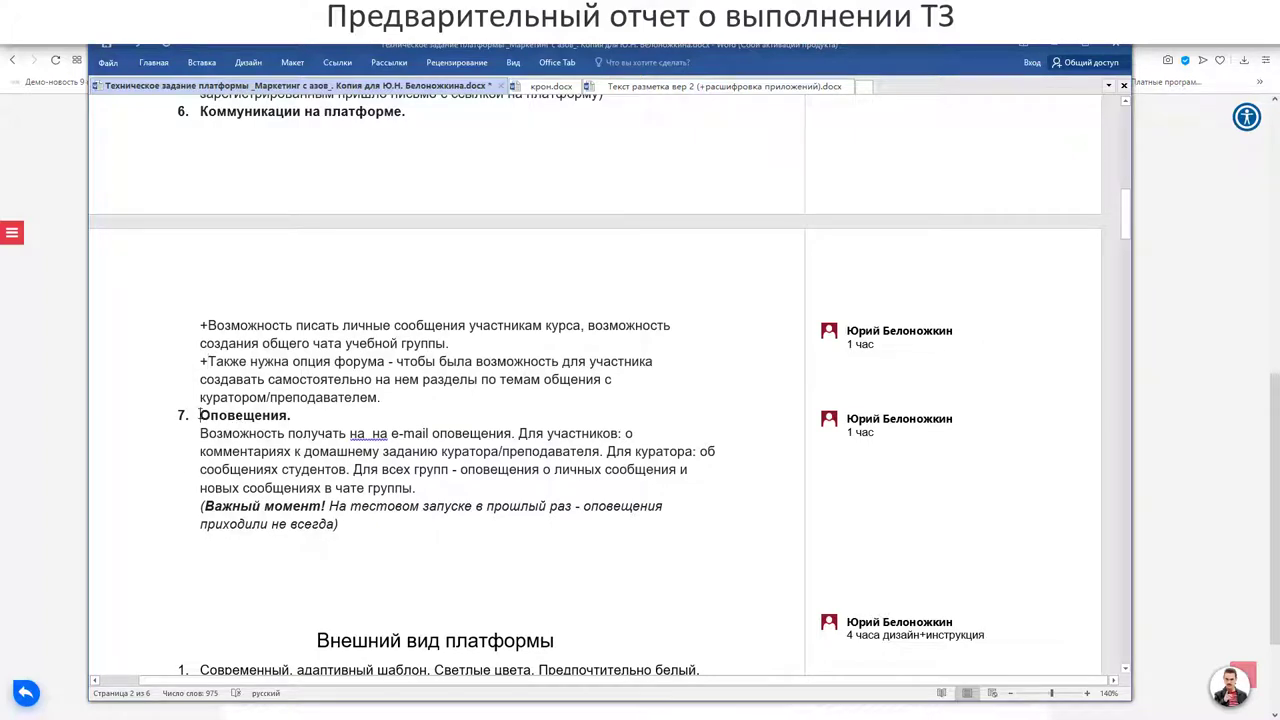
left_click(200, 415)
type("+")
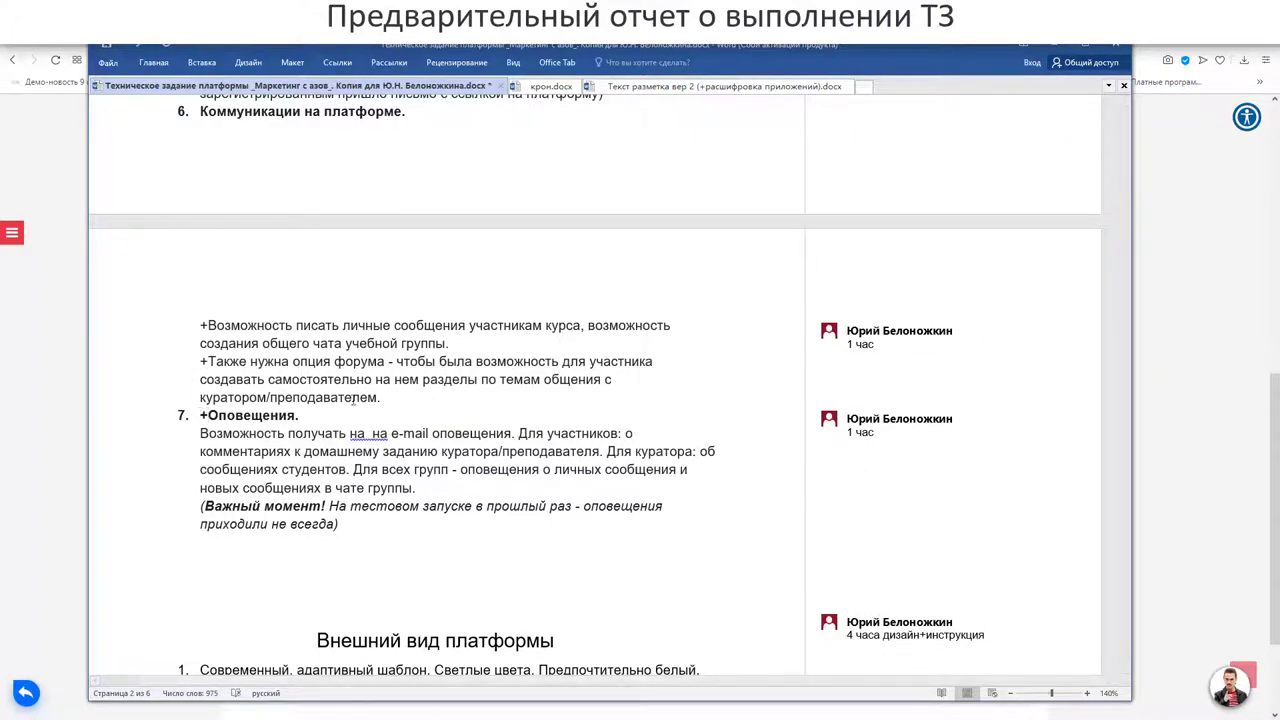
Read the «Оповещения» requirement, focusing on the e-mail notifications and the «Важный момент!» note.
scroll(379, 387, "down", 2)
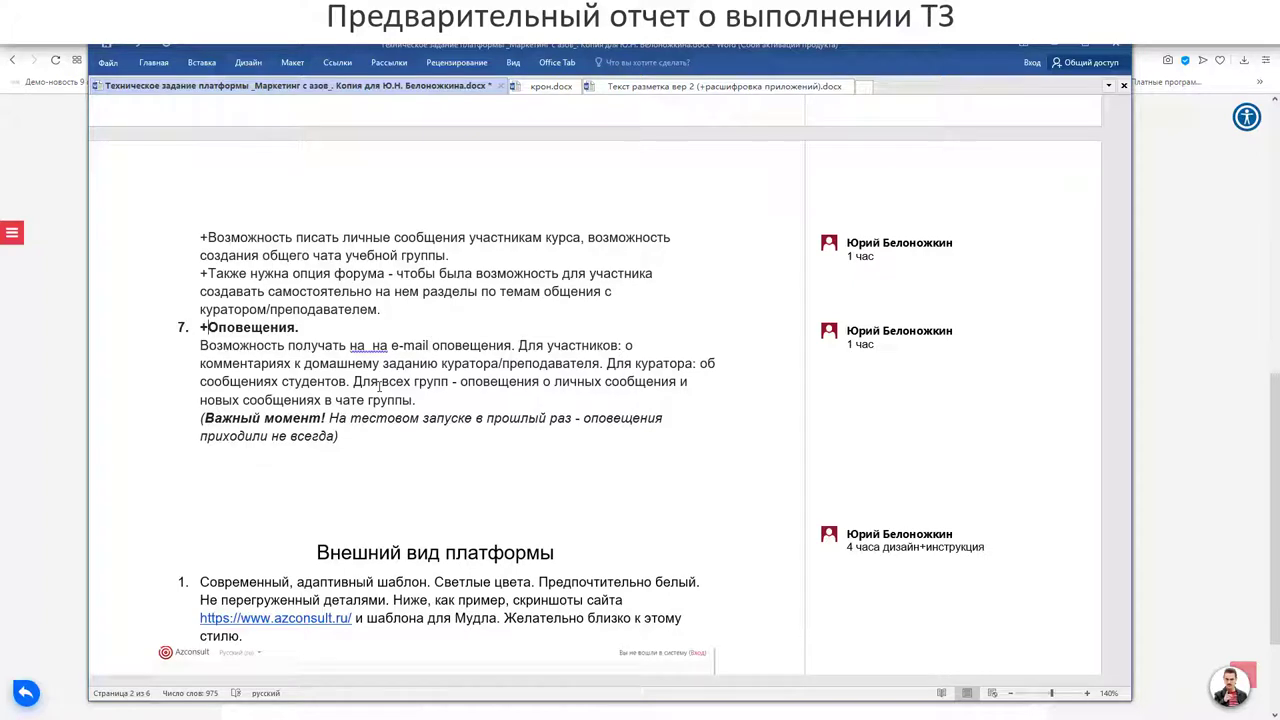
scroll(378, 392, "down", 1)
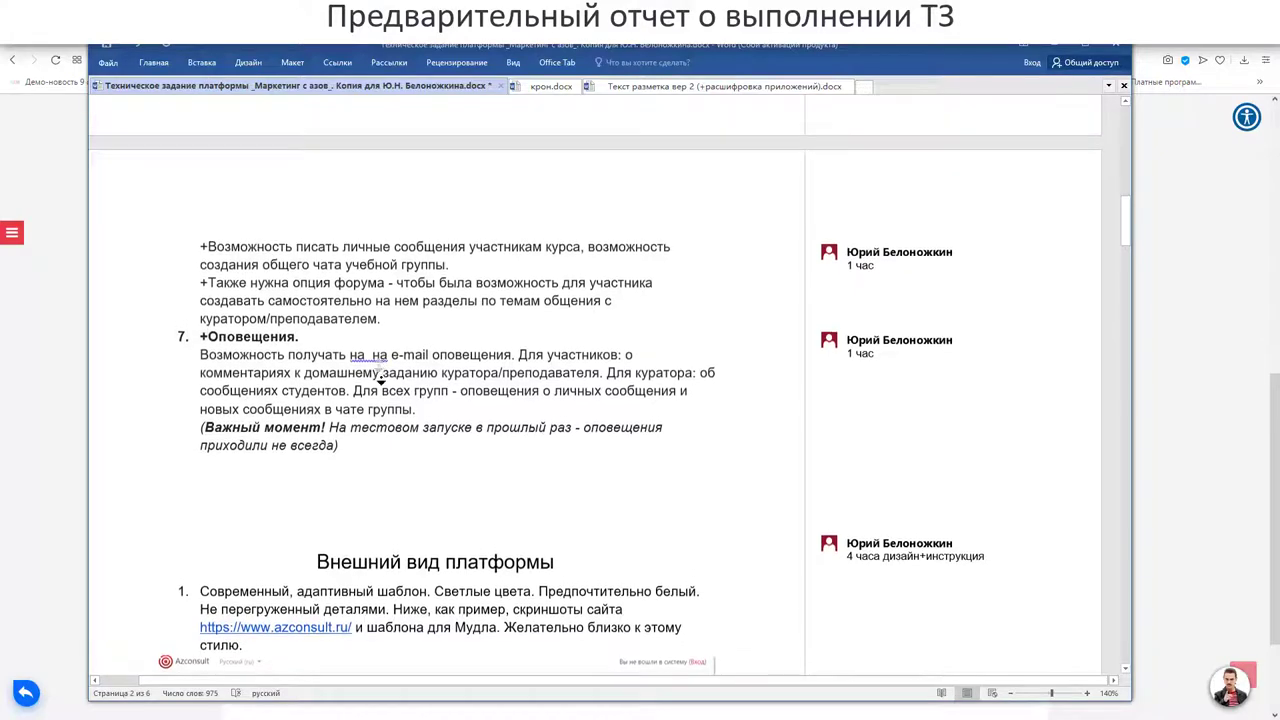
scroll(376, 396, "down", 1)
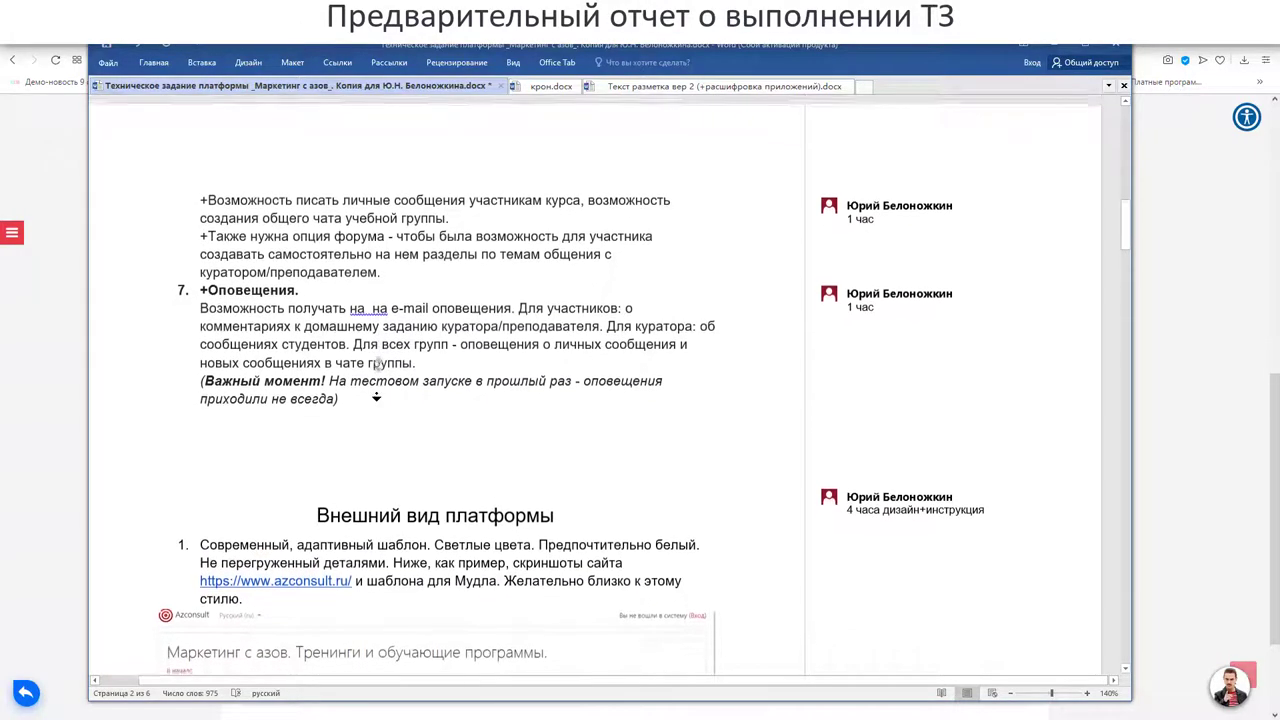
scroll(376, 396, "down", 1)
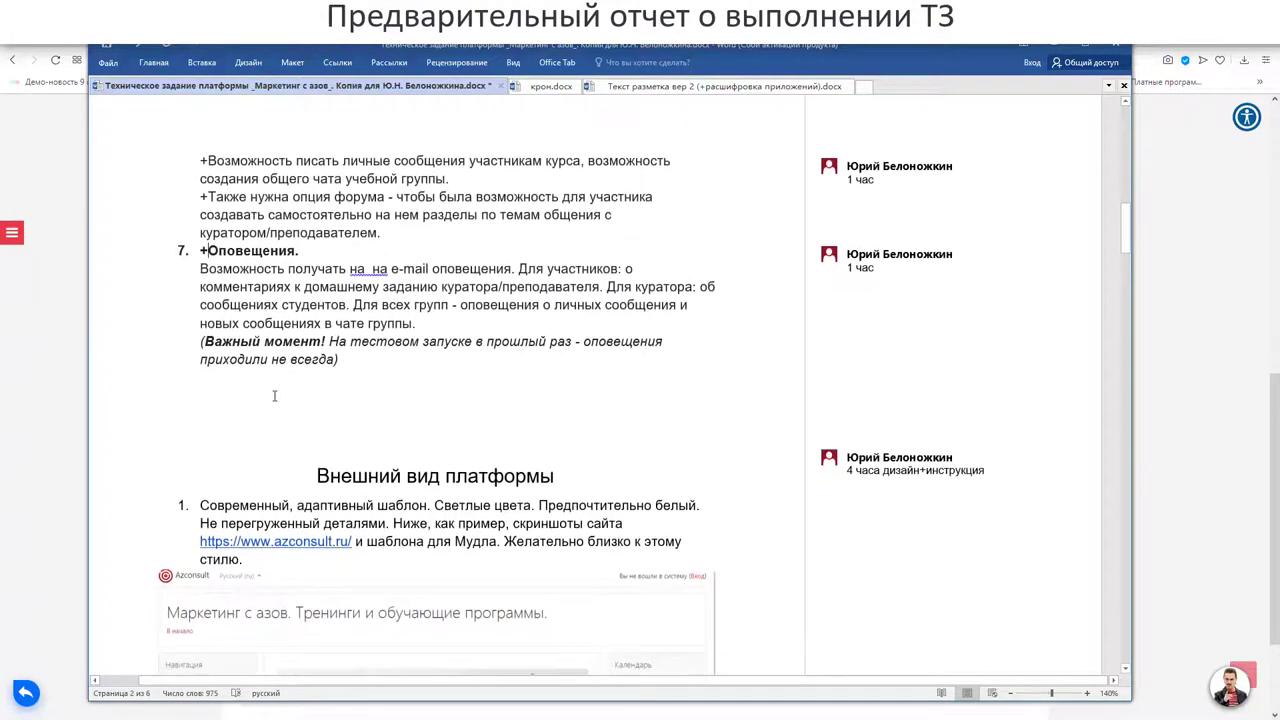
scroll(278, 397, "down", 1)
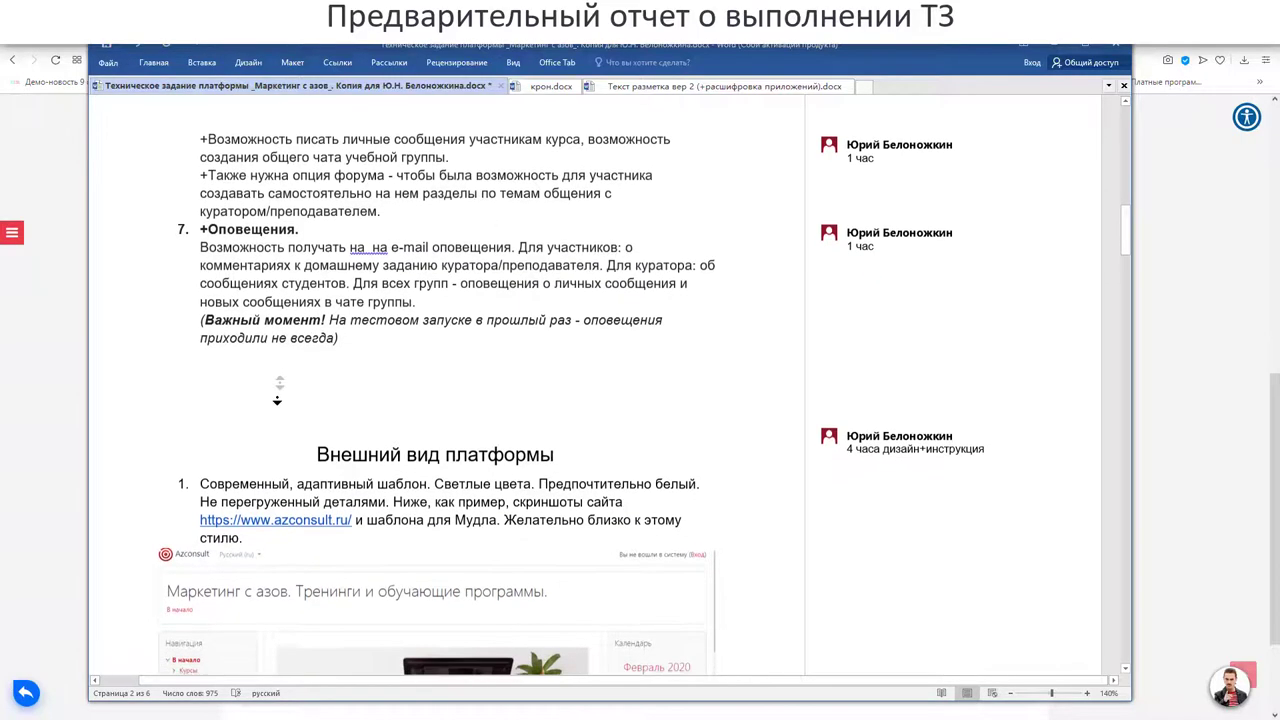
scroll(277, 405, "down", 1)
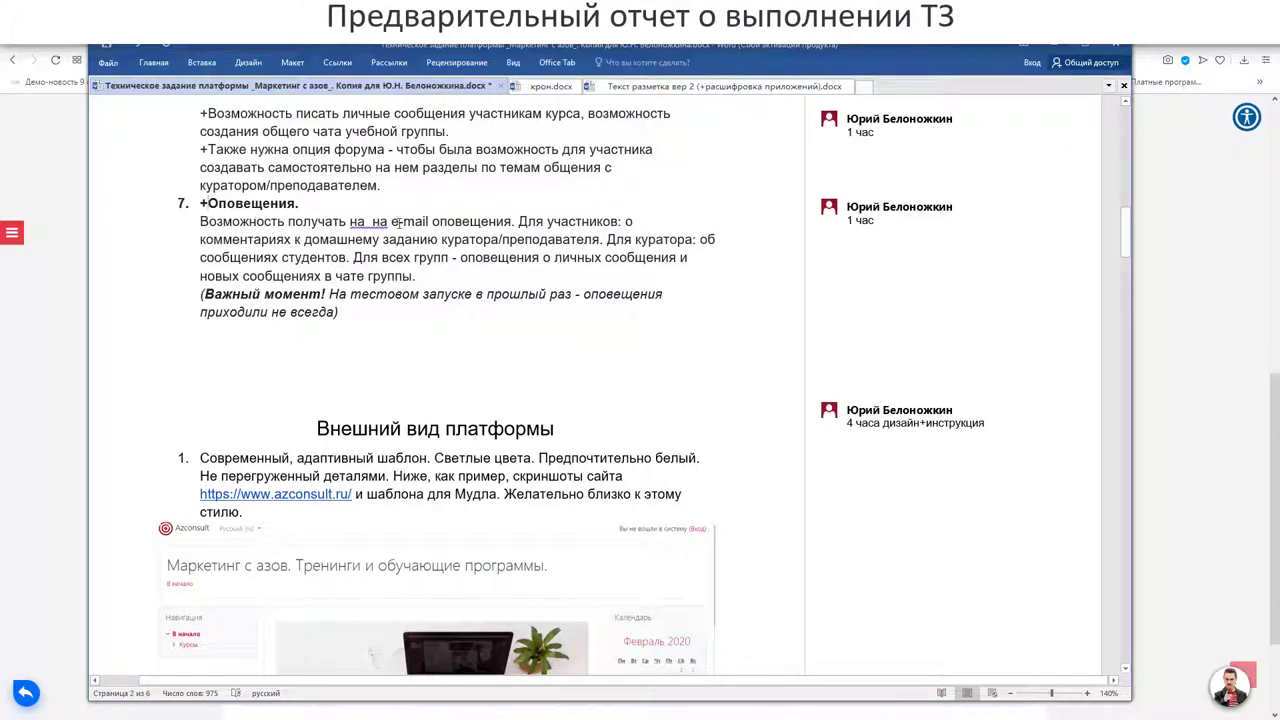
left_click_drag(397, 222, 415, 222)
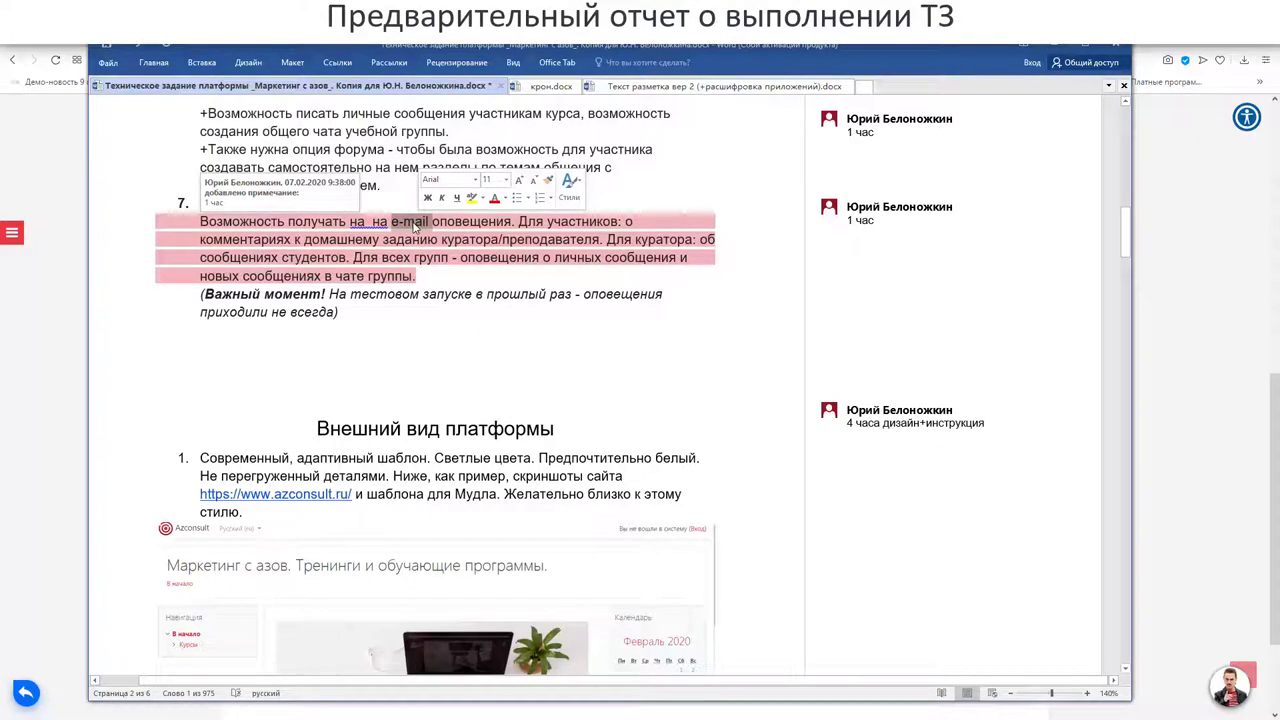
key("ctrl+z")
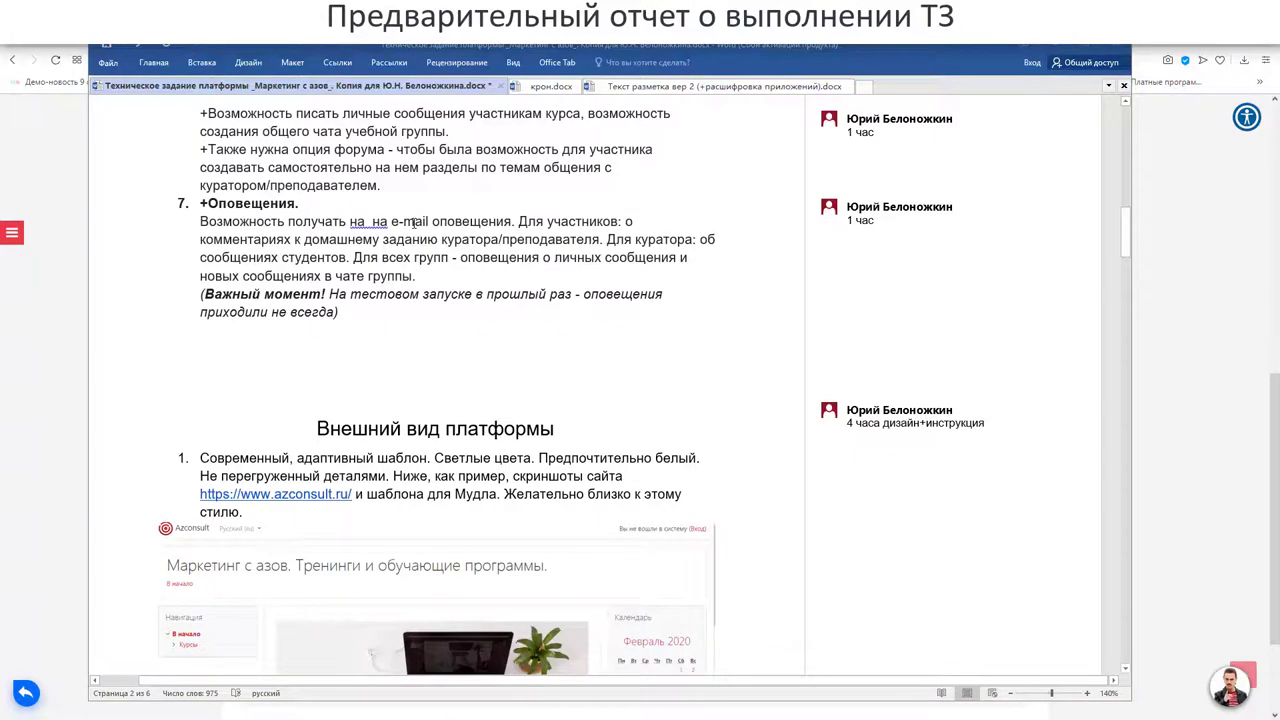
Switch to the Chrome window with SendPulse and check the Mail.ru Checker for notification letters from the platform.
key("alt+Tab")
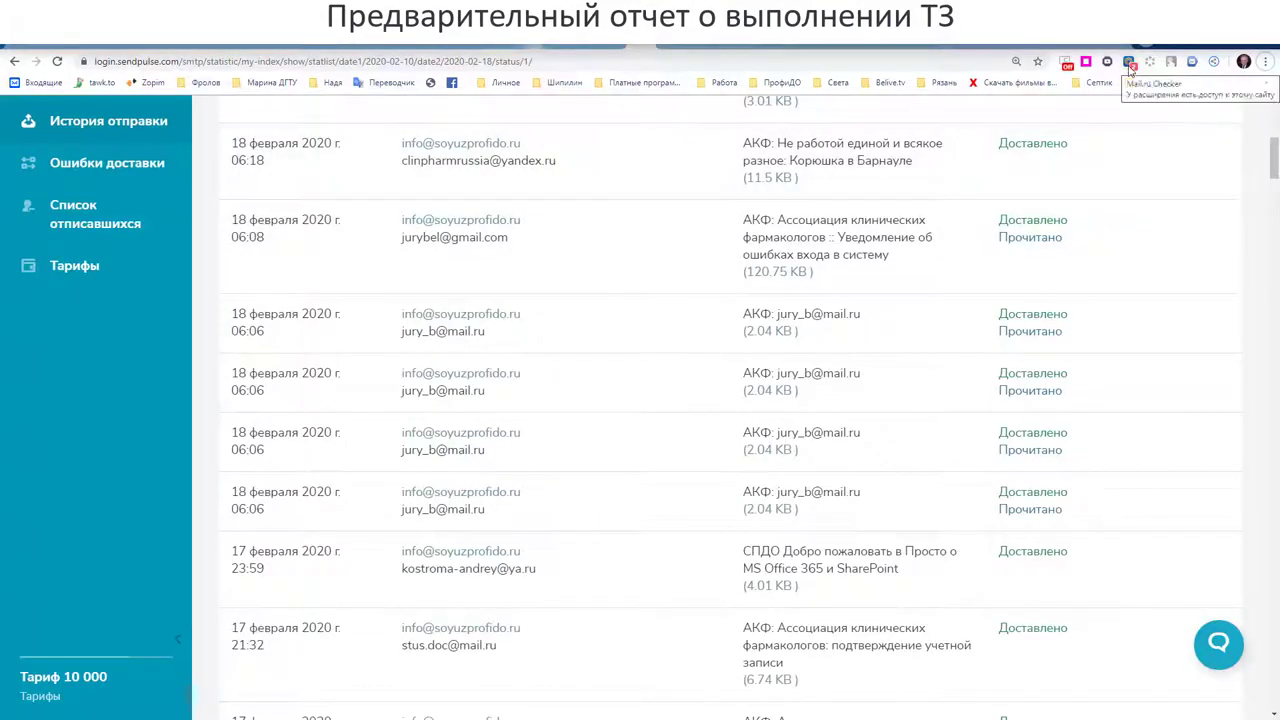
left_click(1129, 64)
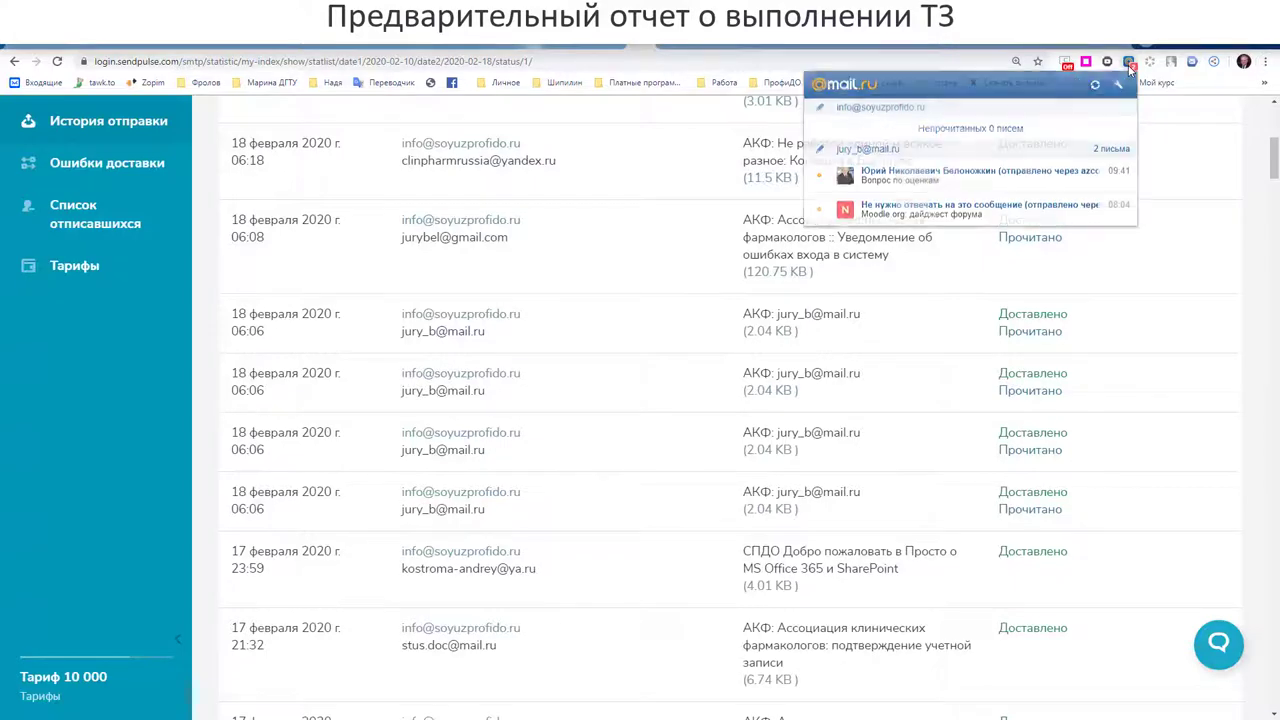
left_click(1130, 66)
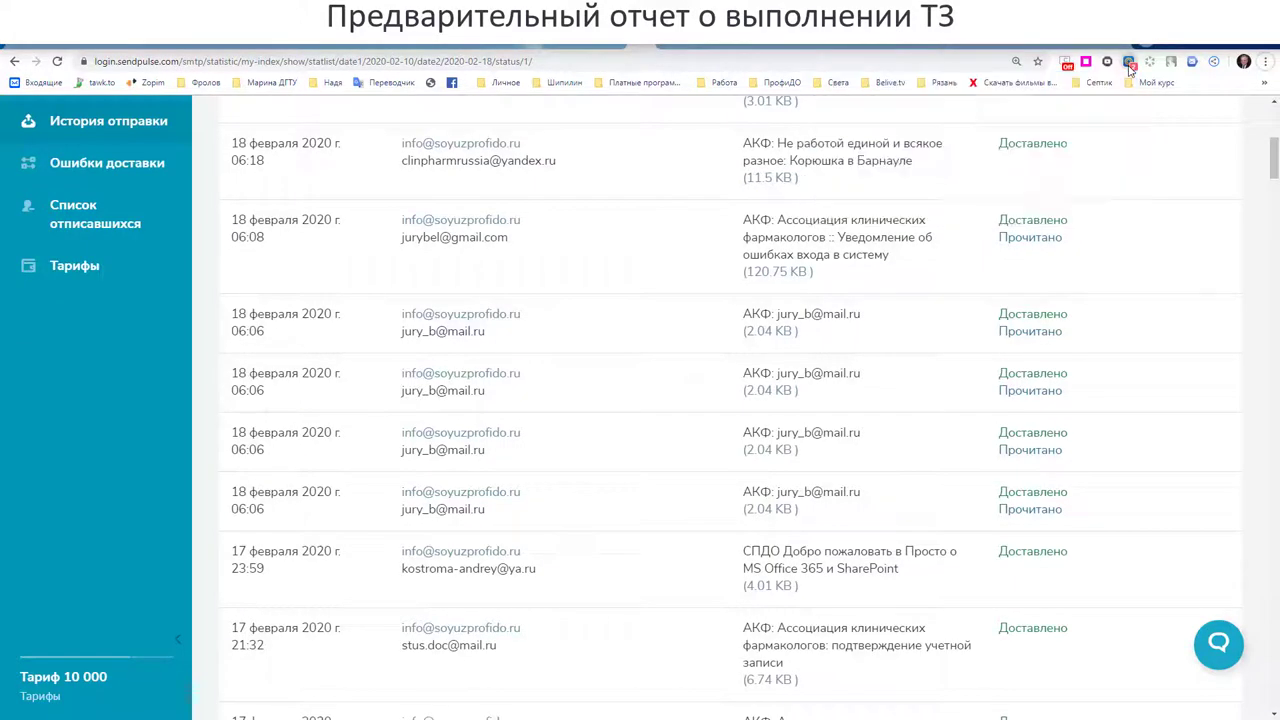
Return to the Word specification and view the first requirement of the «Внешний вид платформы» section.
key("alt+Tab")
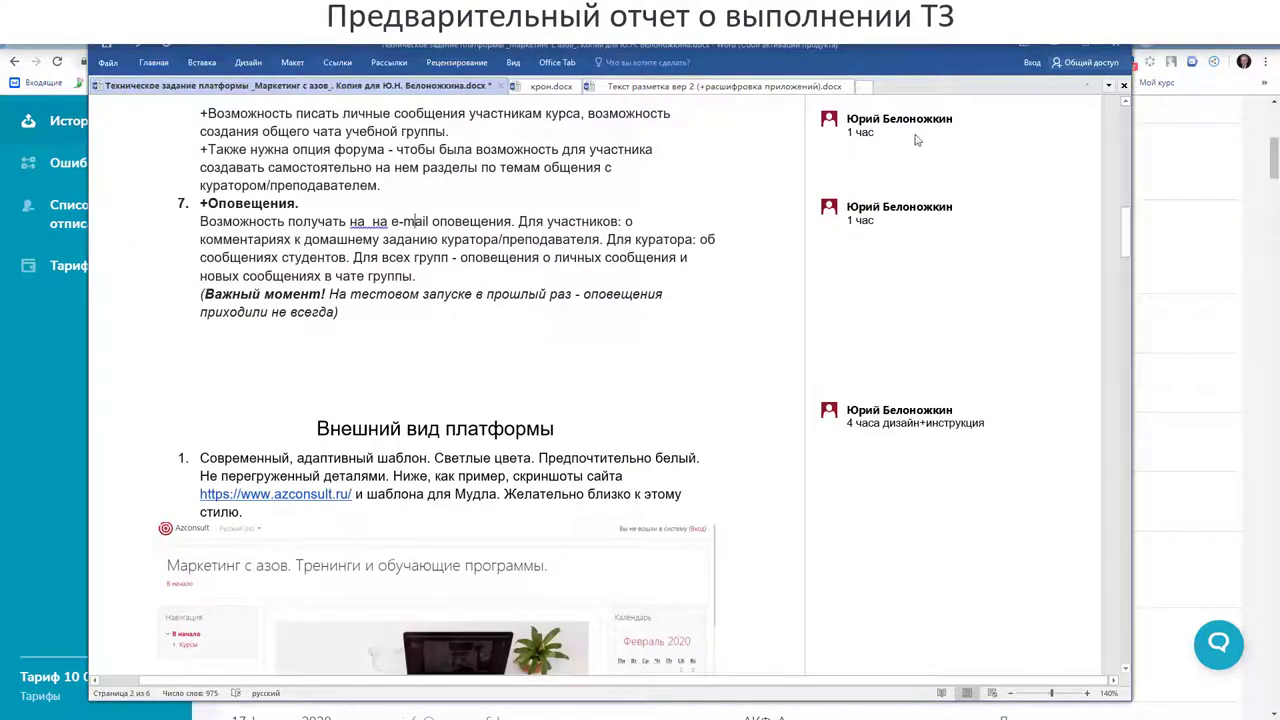
scroll(547, 229, "down", 1)
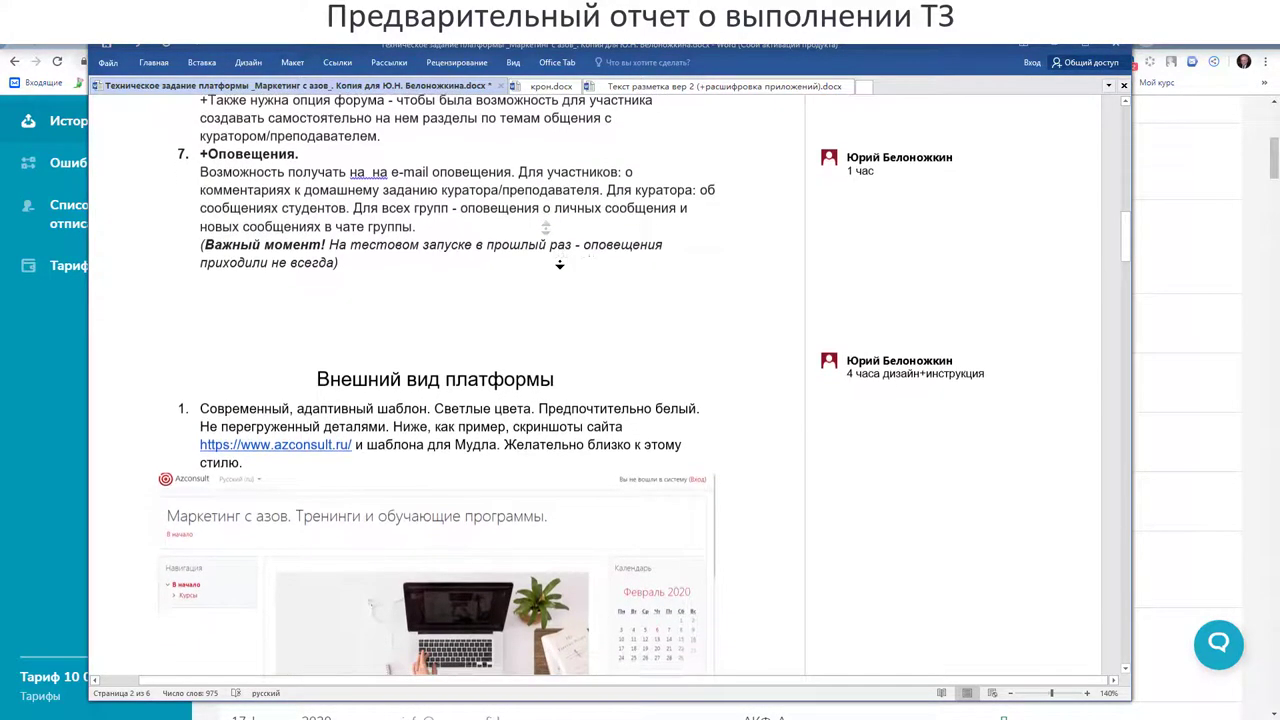
scroll(508, 304, "down", 2)
scroll(507, 313, "down", 1)
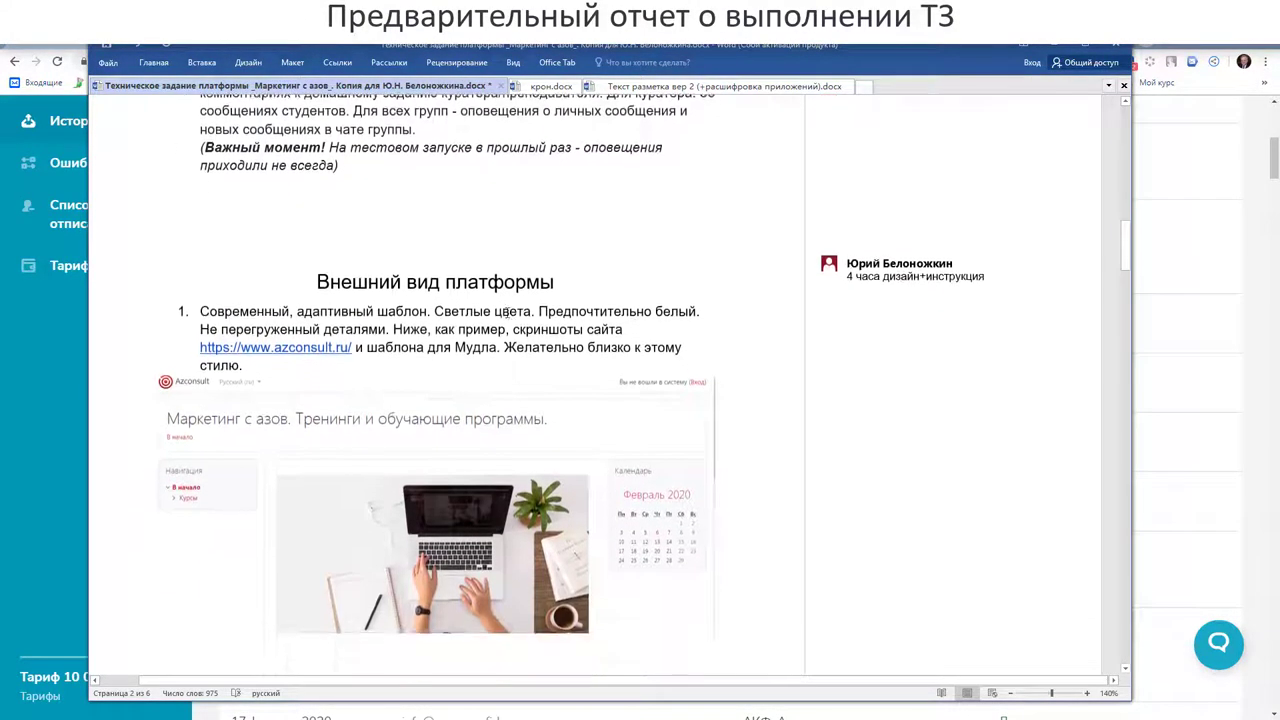
Switch from the specification document to the browser and read the unread «Рассылки: Re: 1» e-mail in the Mail.ru mailbox.
scroll(507, 316, "down", 4)
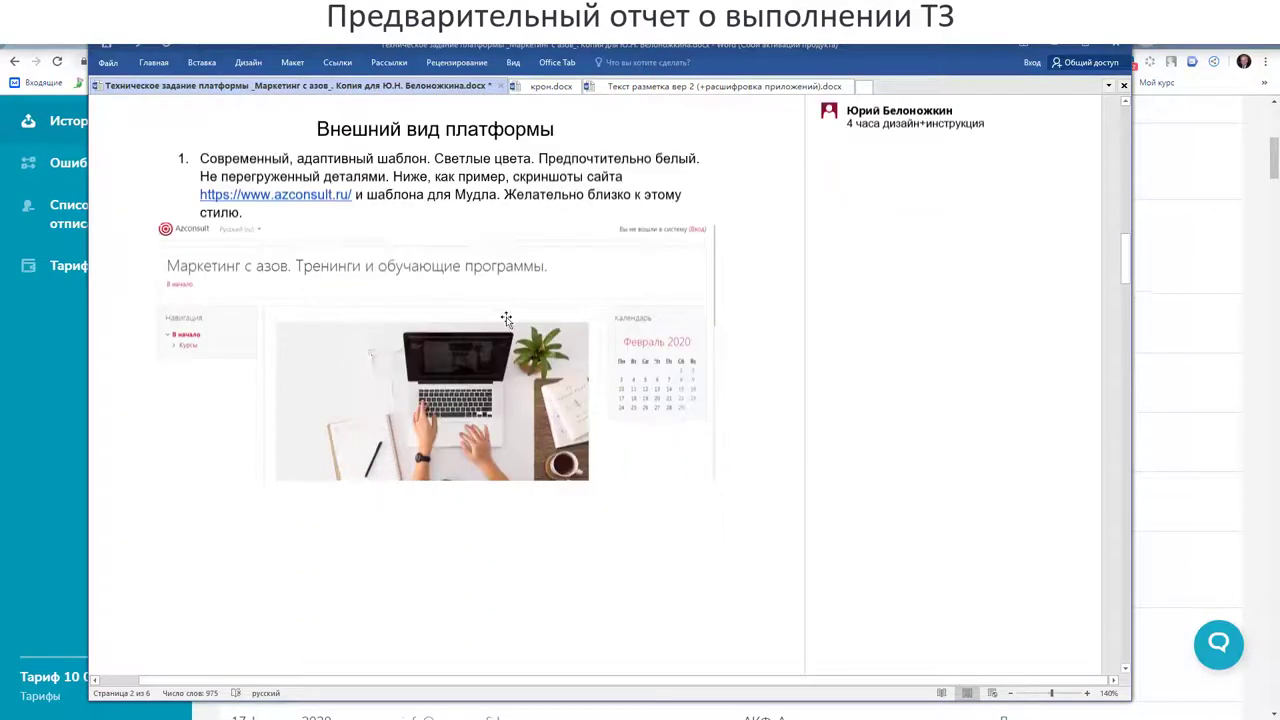
scroll(507, 318, "down", 3)
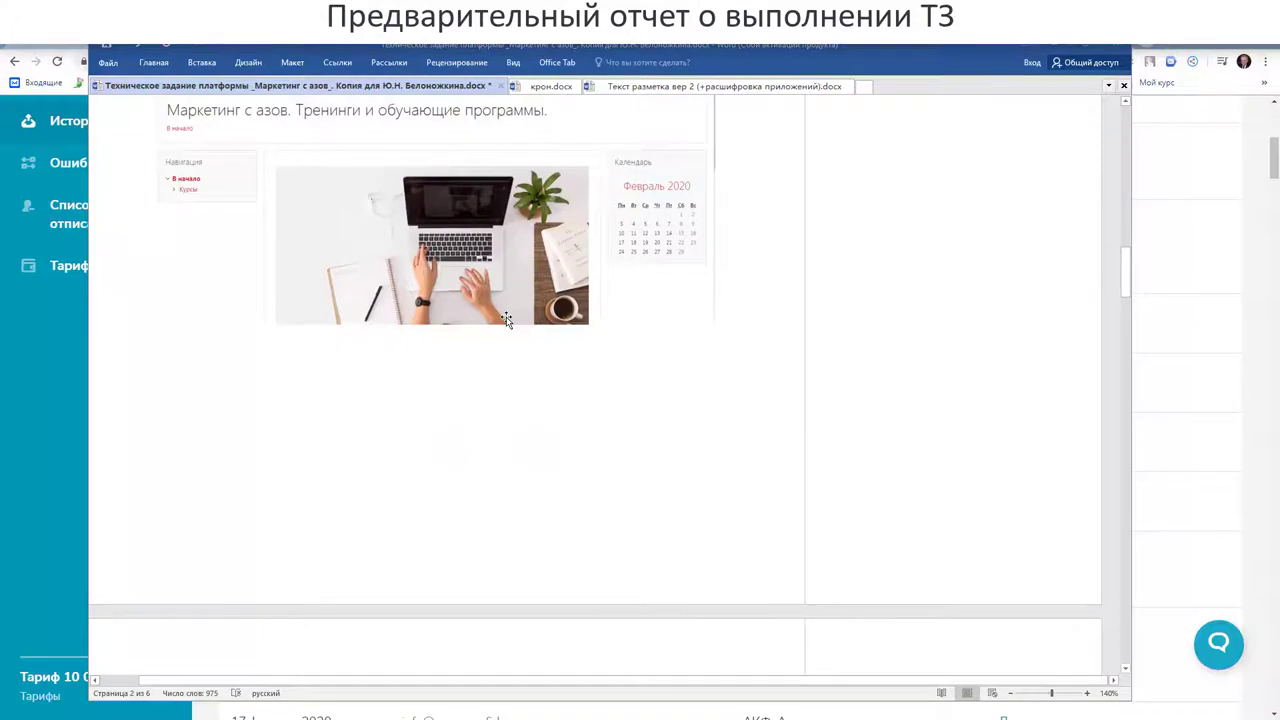
left_click(1117, 47)
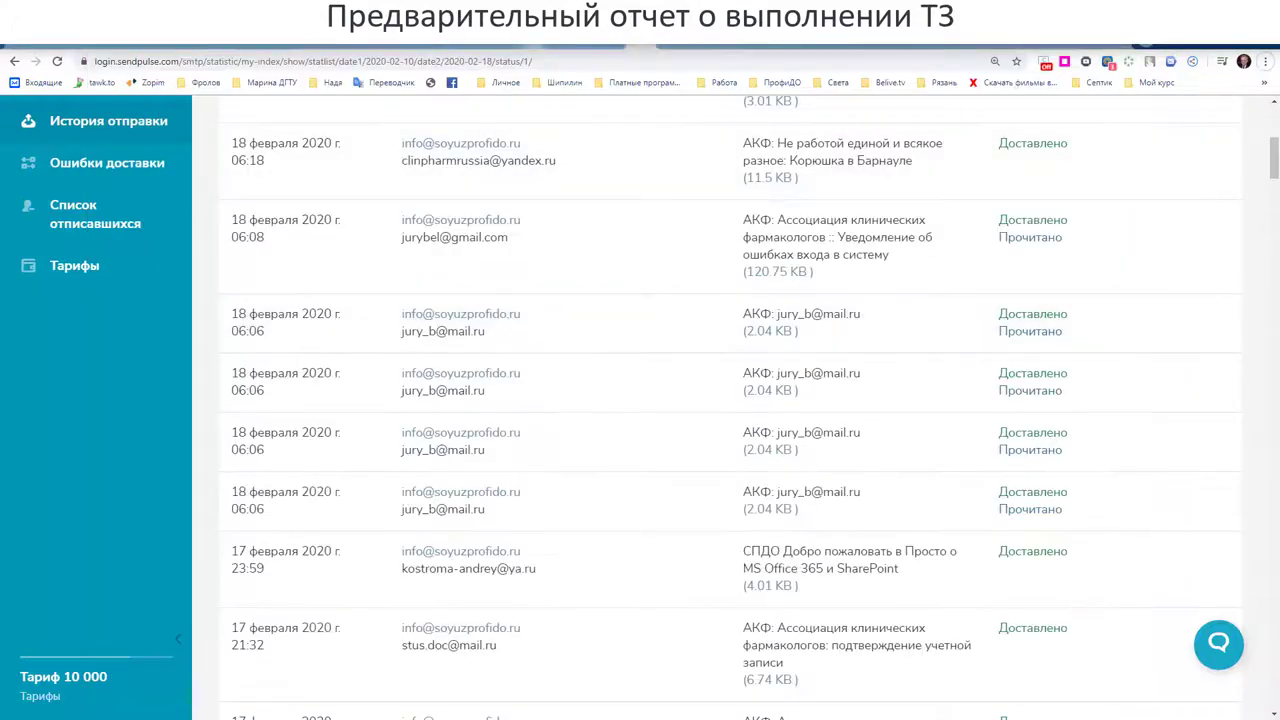
left_click(1109, 63)
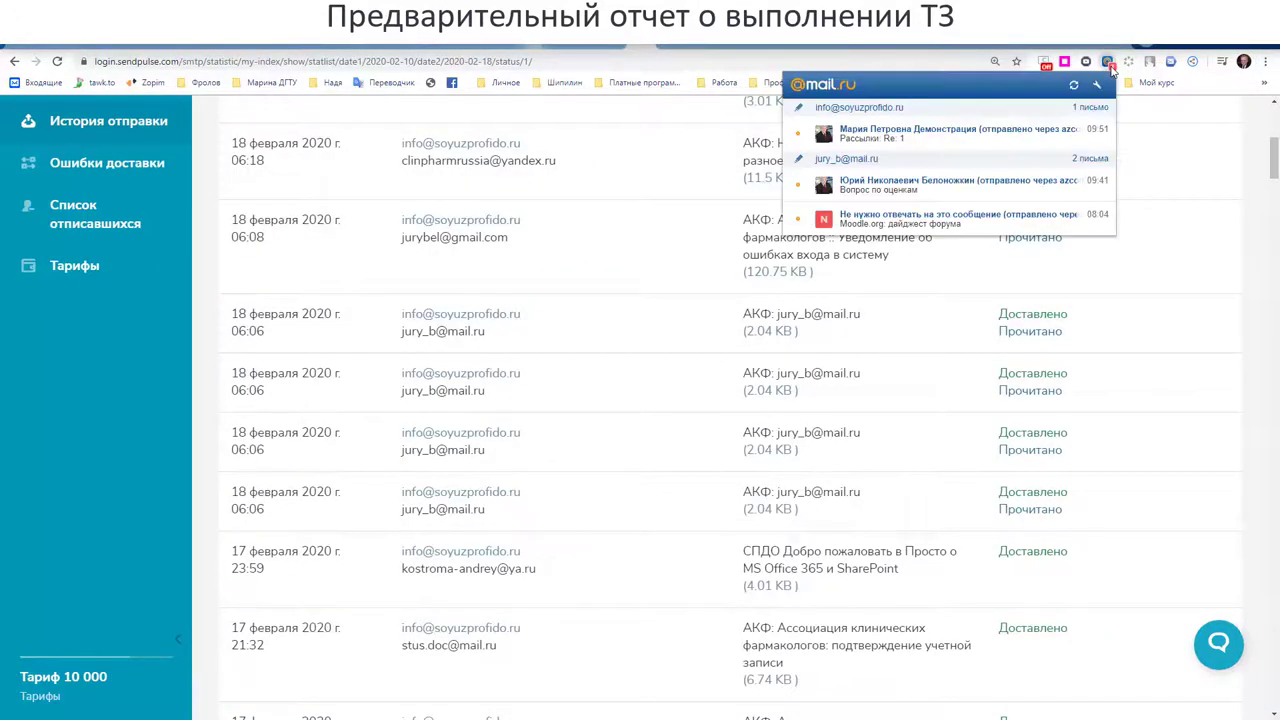
left_click(1006, 133)
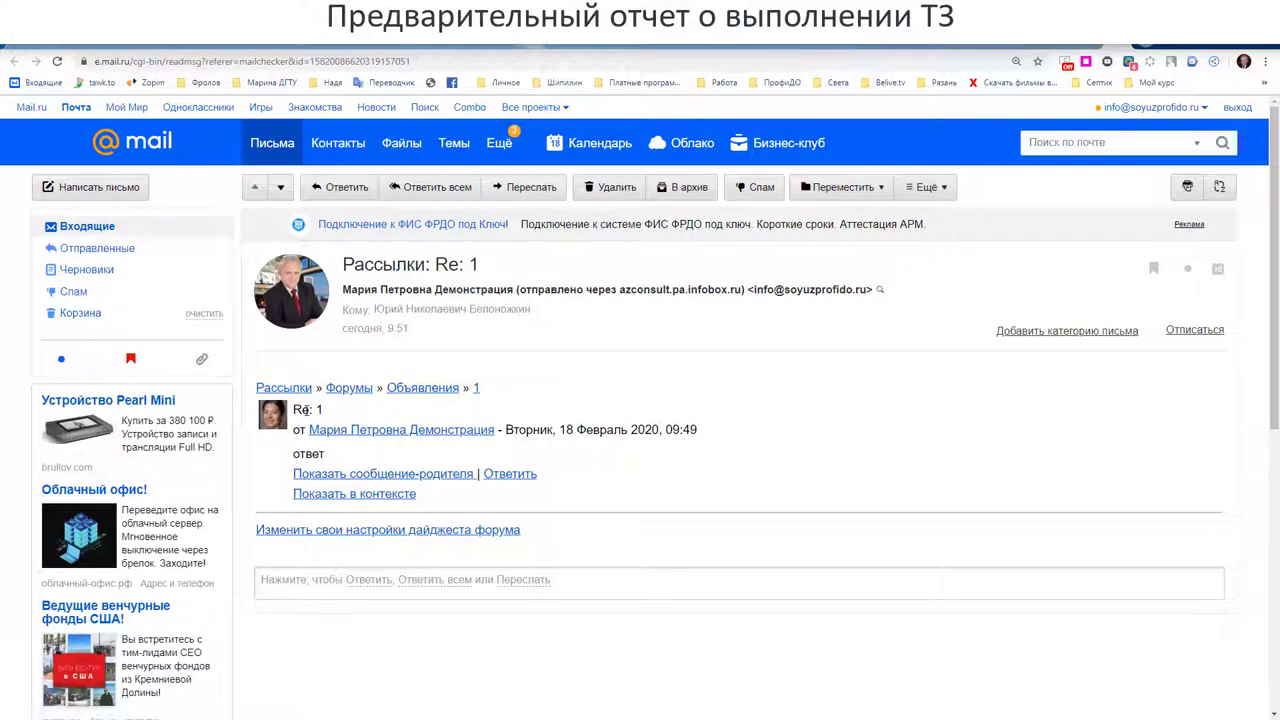
double_click(318, 410)
scroll(268, 489, "down", 1)
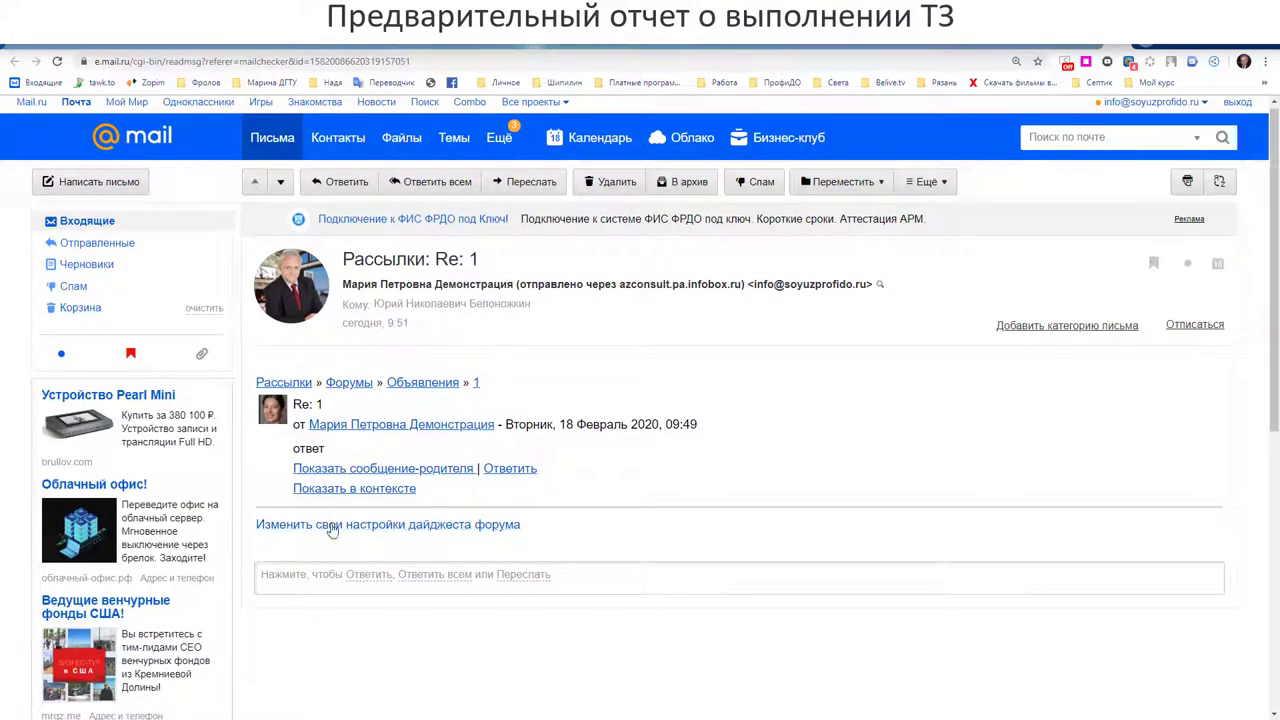
Open the forum digest settings through the e-mail's link and view the Общие форумы table.
left_click(386, 530)
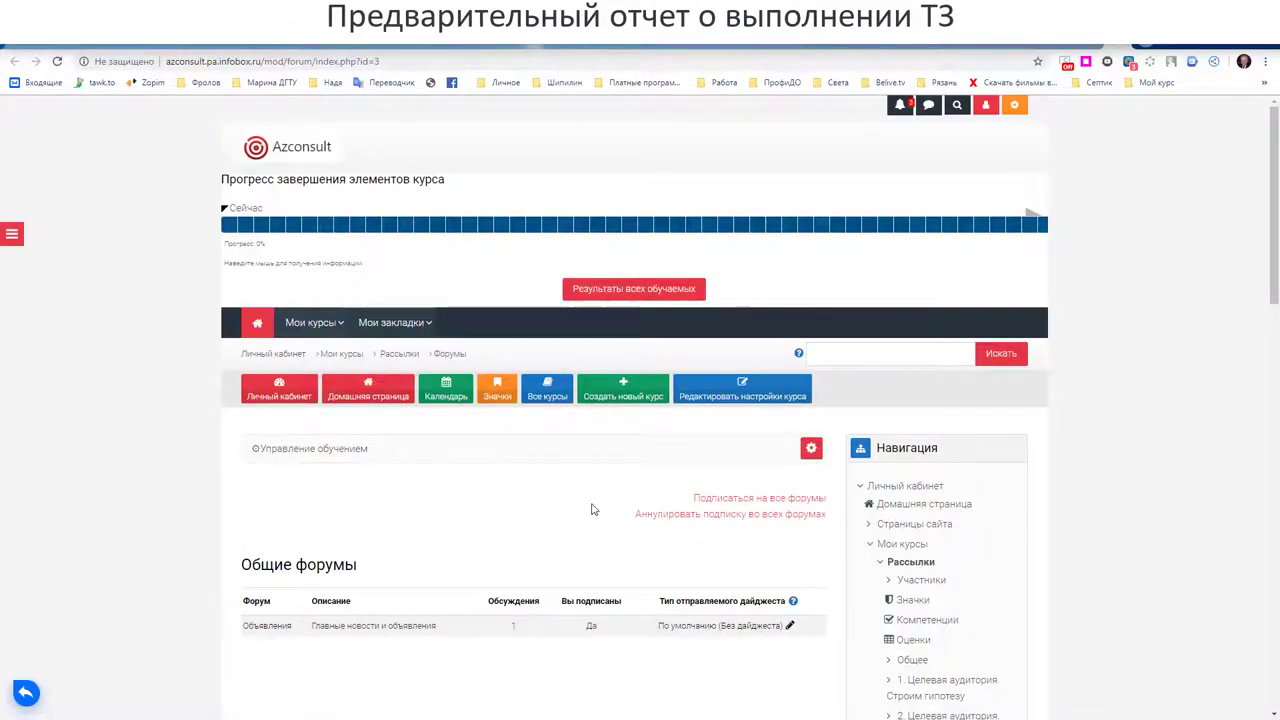
scroll(591, 509, "down", 2)
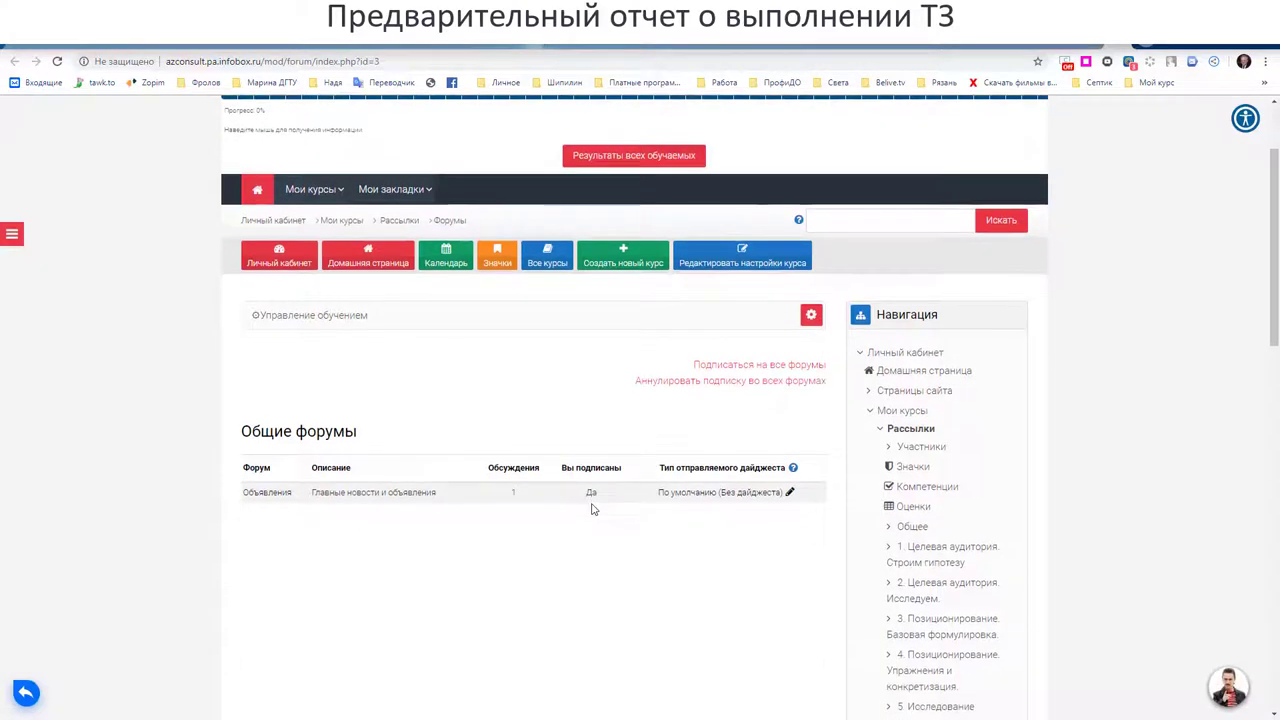
scroll(591, 509, "down", 1)
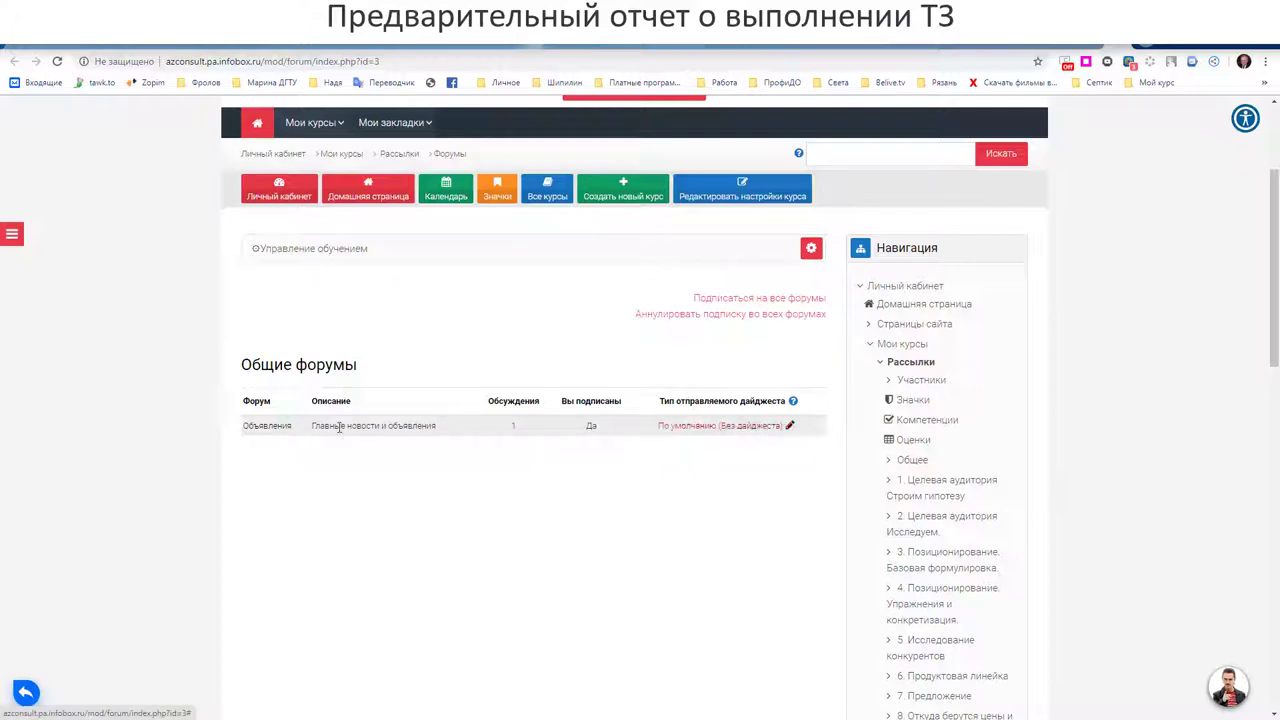
Set the digest type of the Объявления forum to «Полные сообщения».
left_click(789, 427)
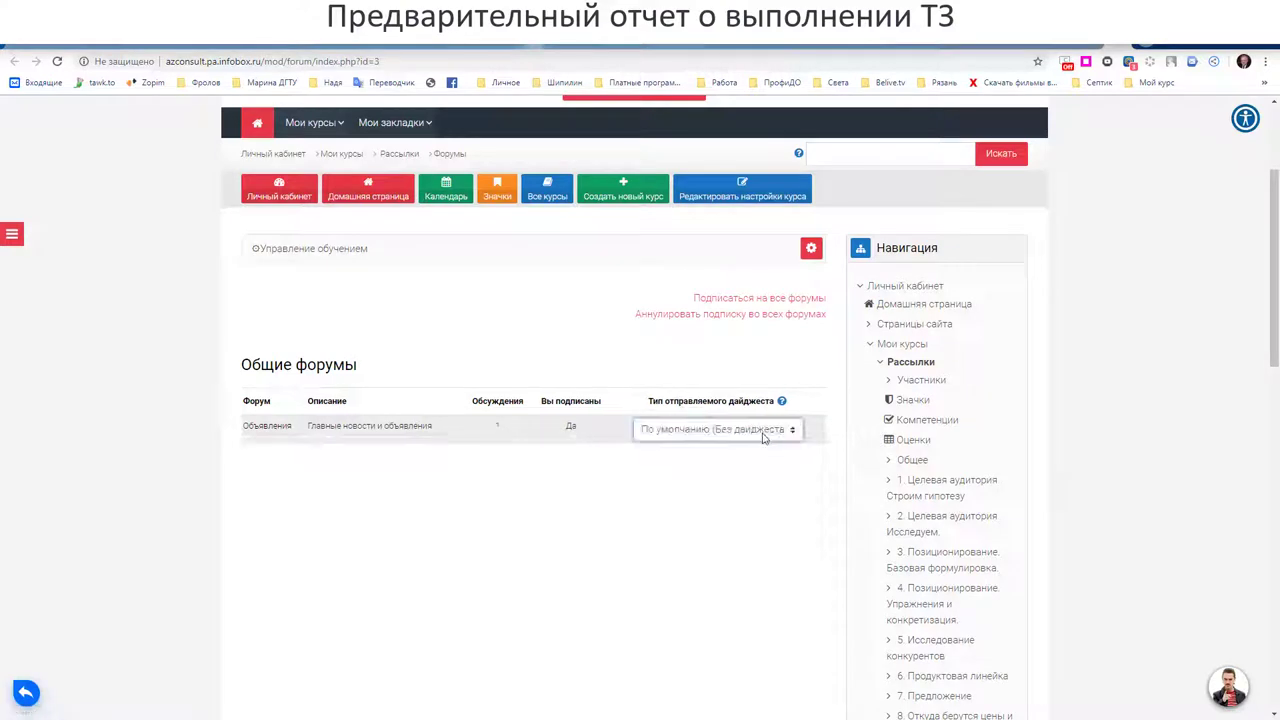
left_click(794, 430)
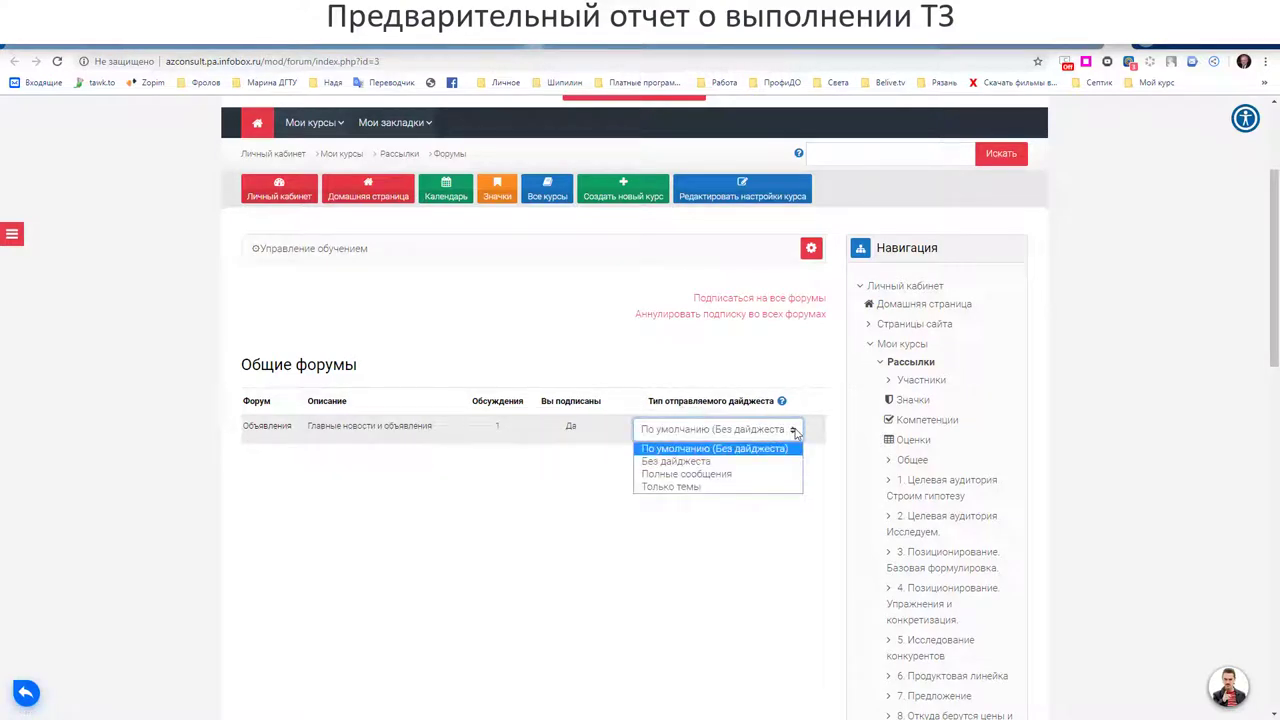
left_click(706, 475)
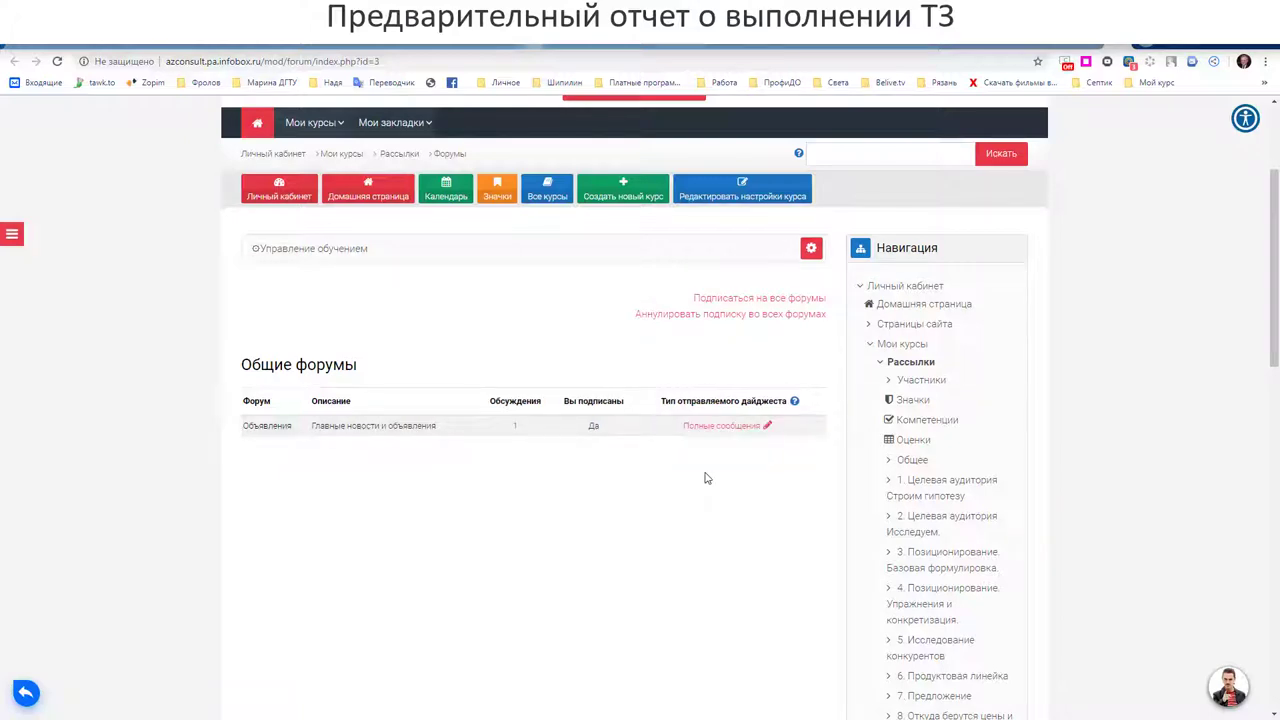
Set the digest type of the Объявления forum to «Только темы».
left_click(769, 430)
left_click(791, 431)
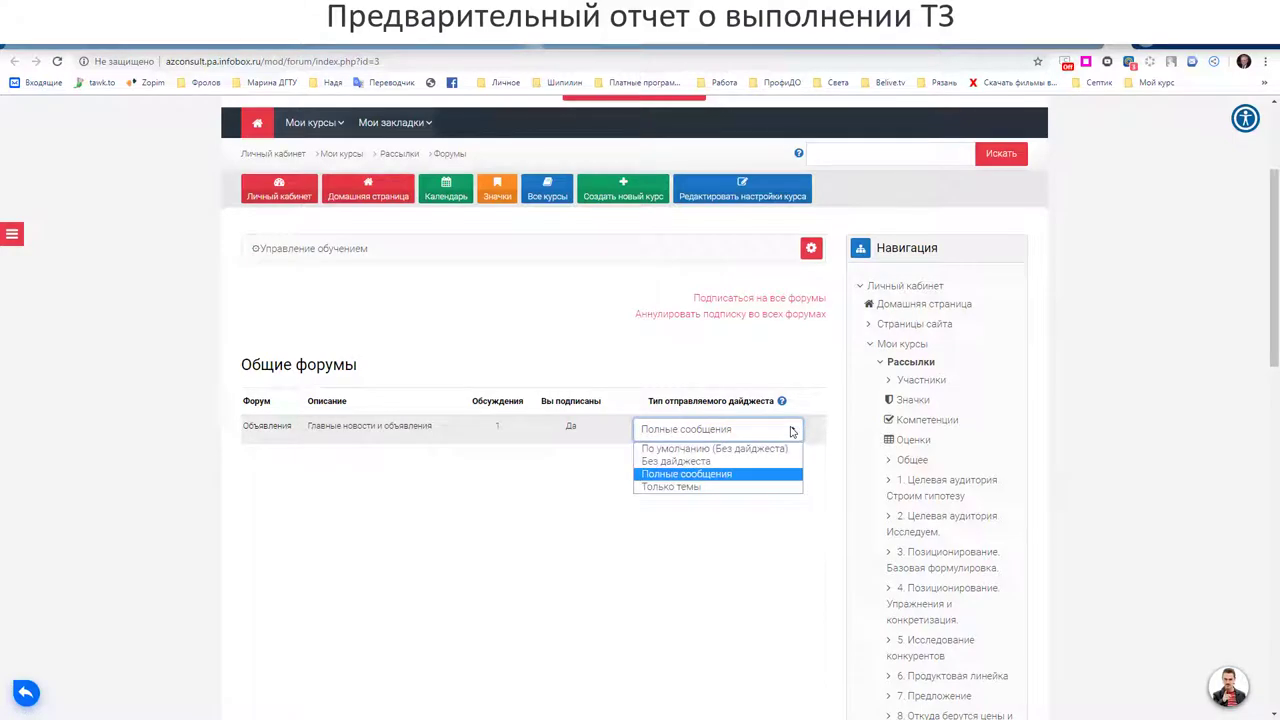
left_click(728, 487)
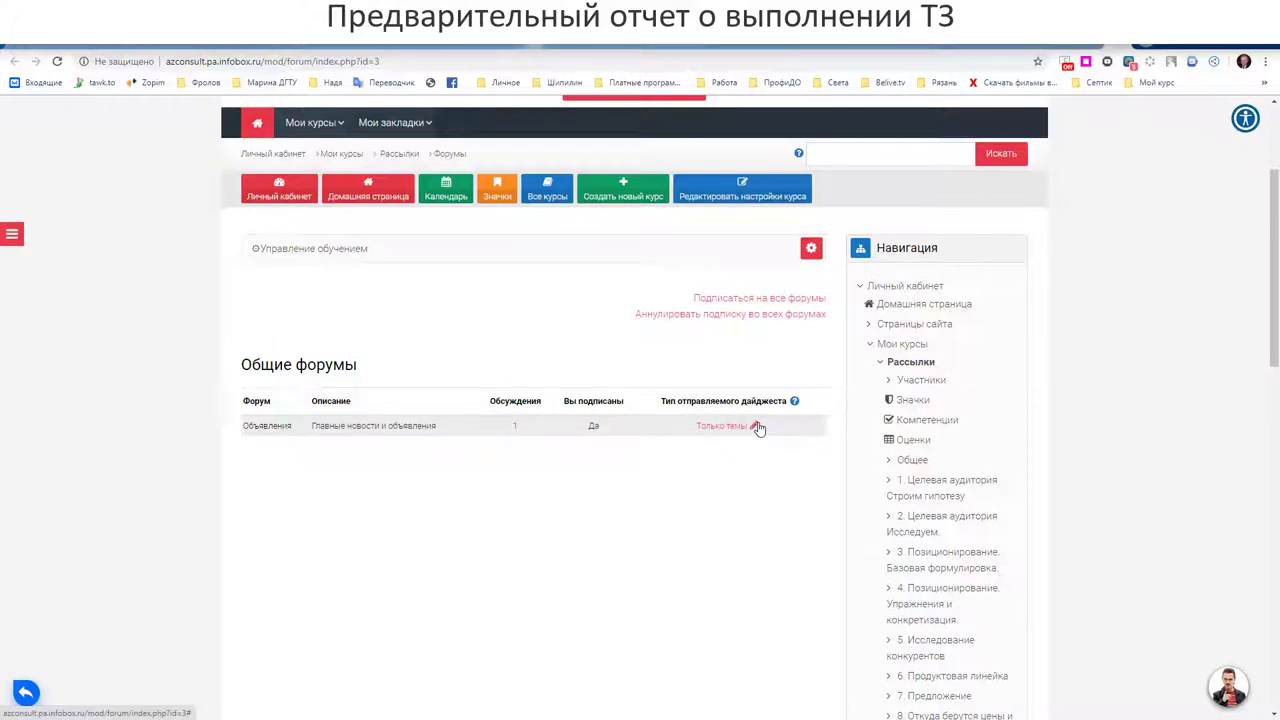
Switch to the Word specification and put a «+» before item 1, the feedback form, under «Техническая поддержка».
key("alt+Tab")
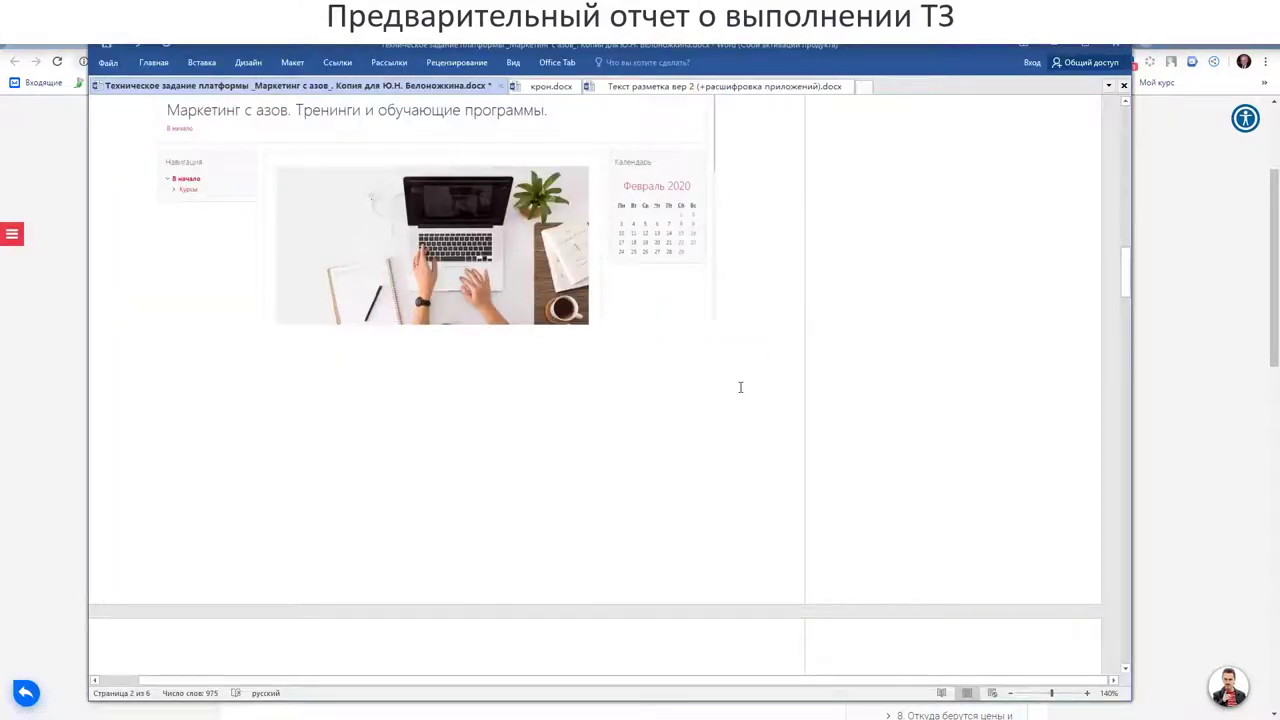
scroll(654, 398, "down", 7)
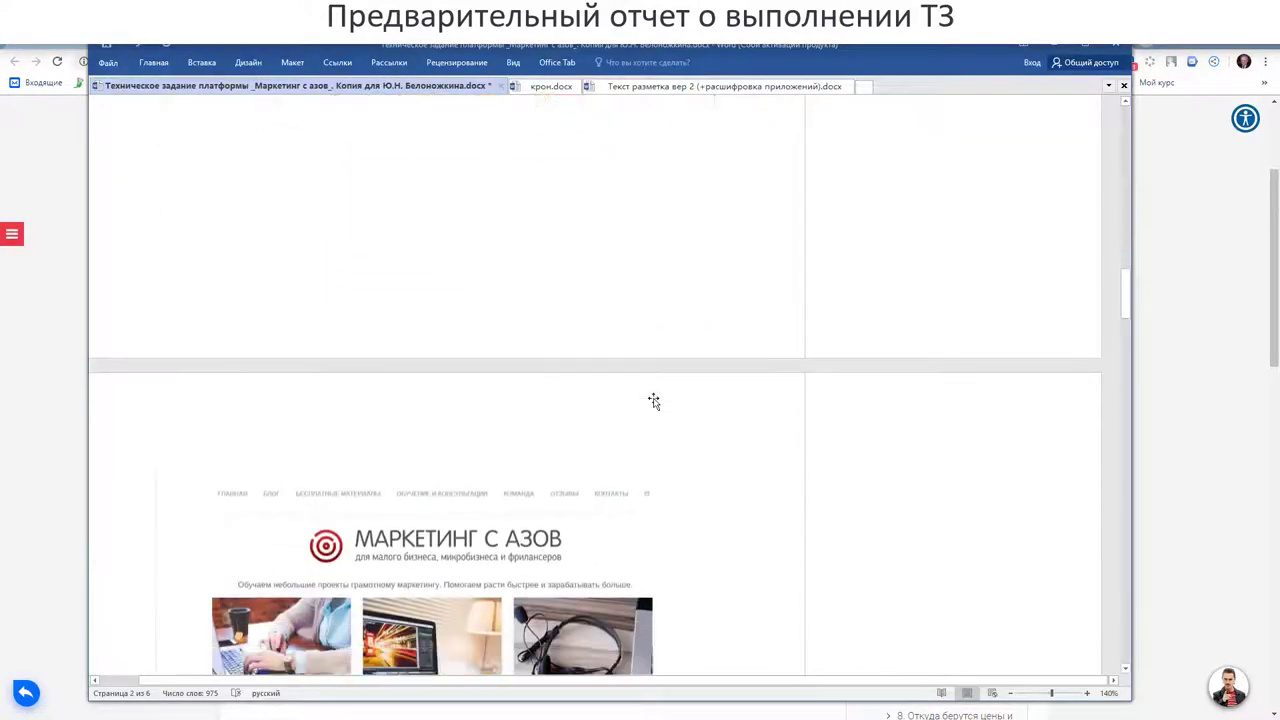
scroll(654, 401, "down", 5)
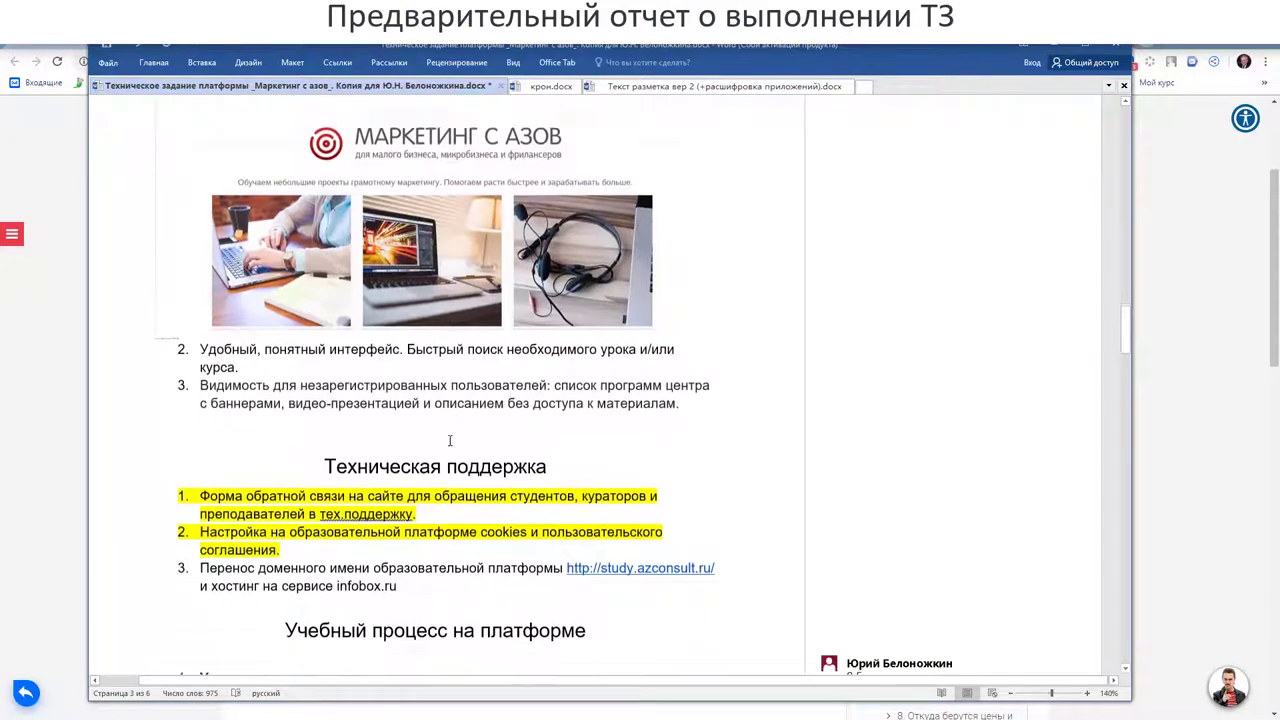
scroll(450, 440, "down", 2)
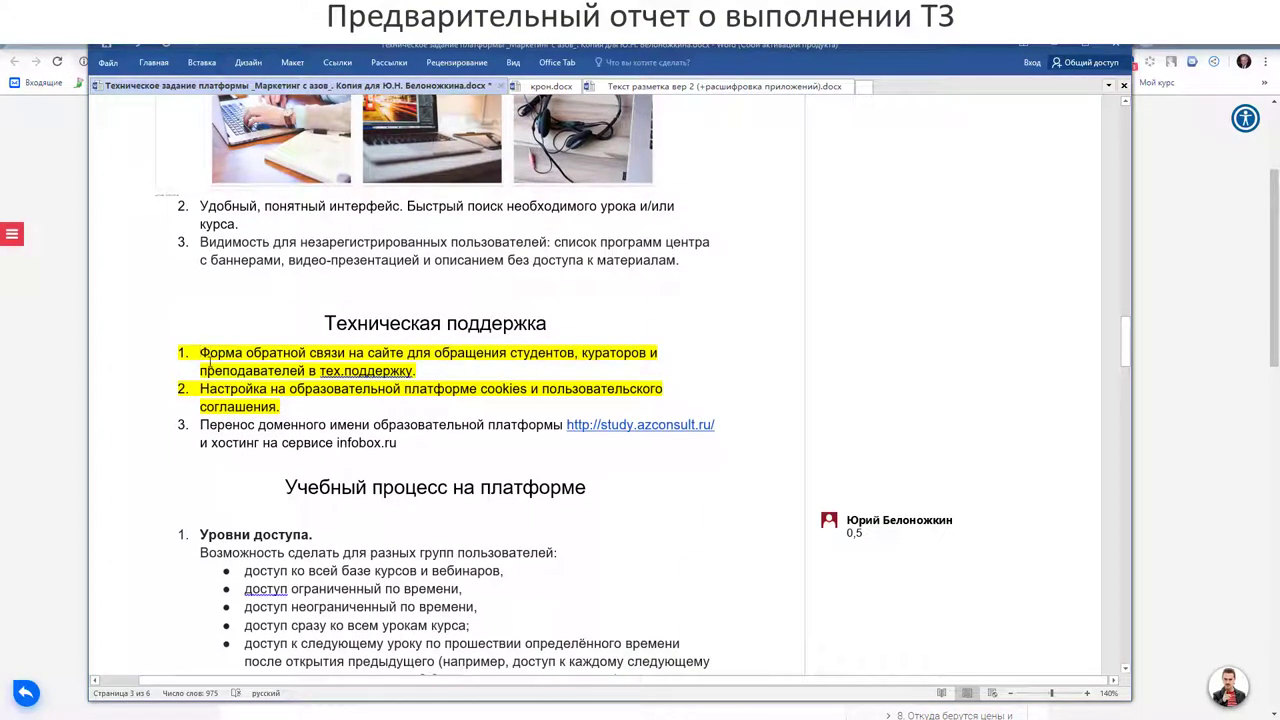
type("+")
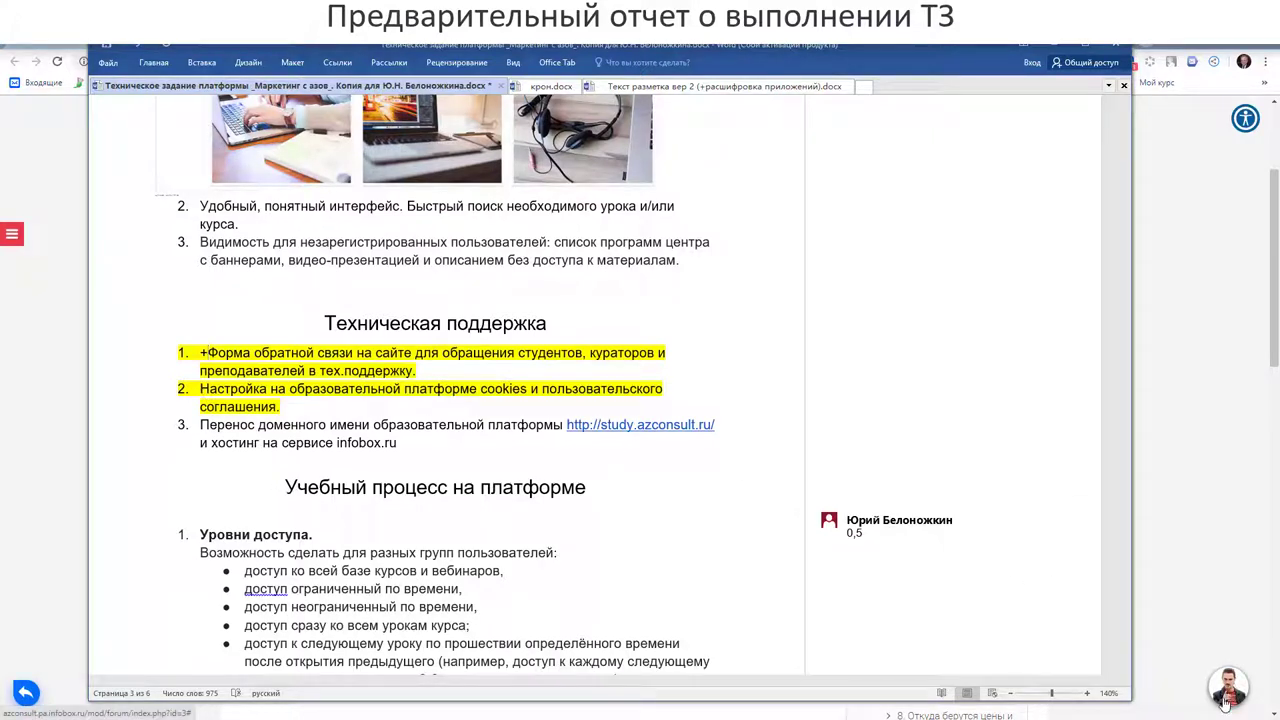
key("Down")
key("Down")
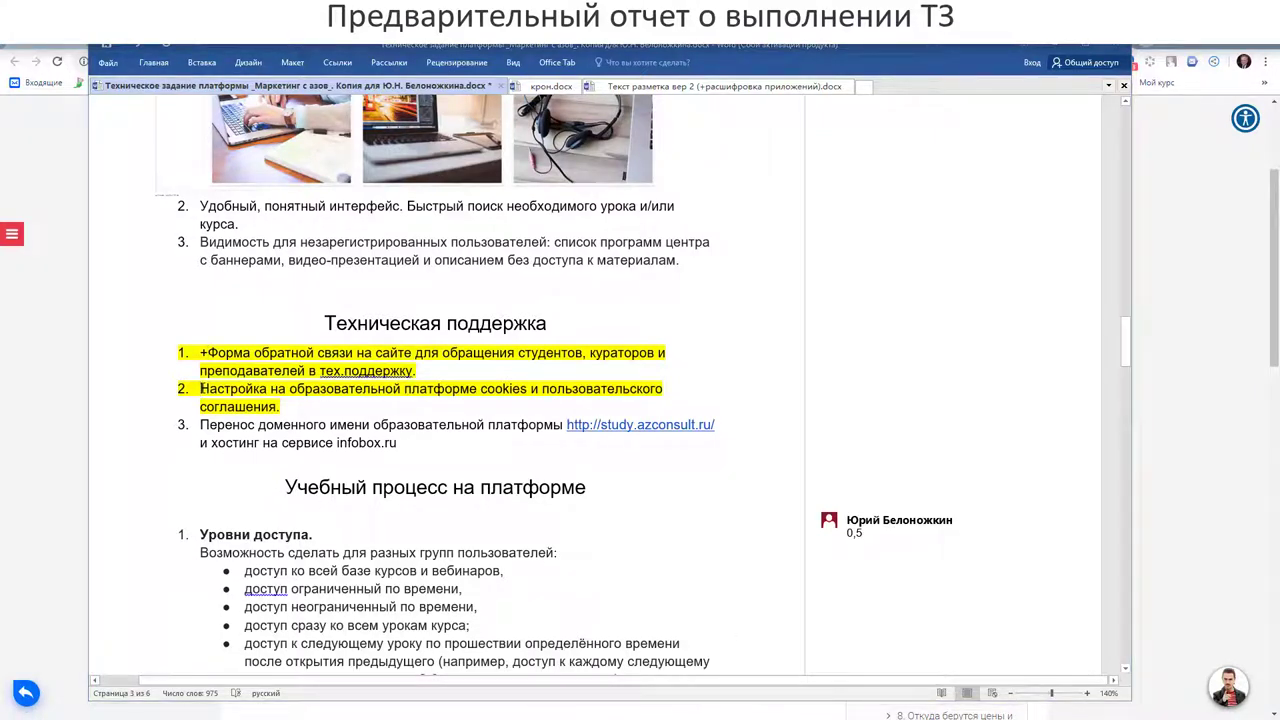
Switch to the browser and examine the local plugins list on the clinpharmbook.ru plugins page.
key("alt+Tab")
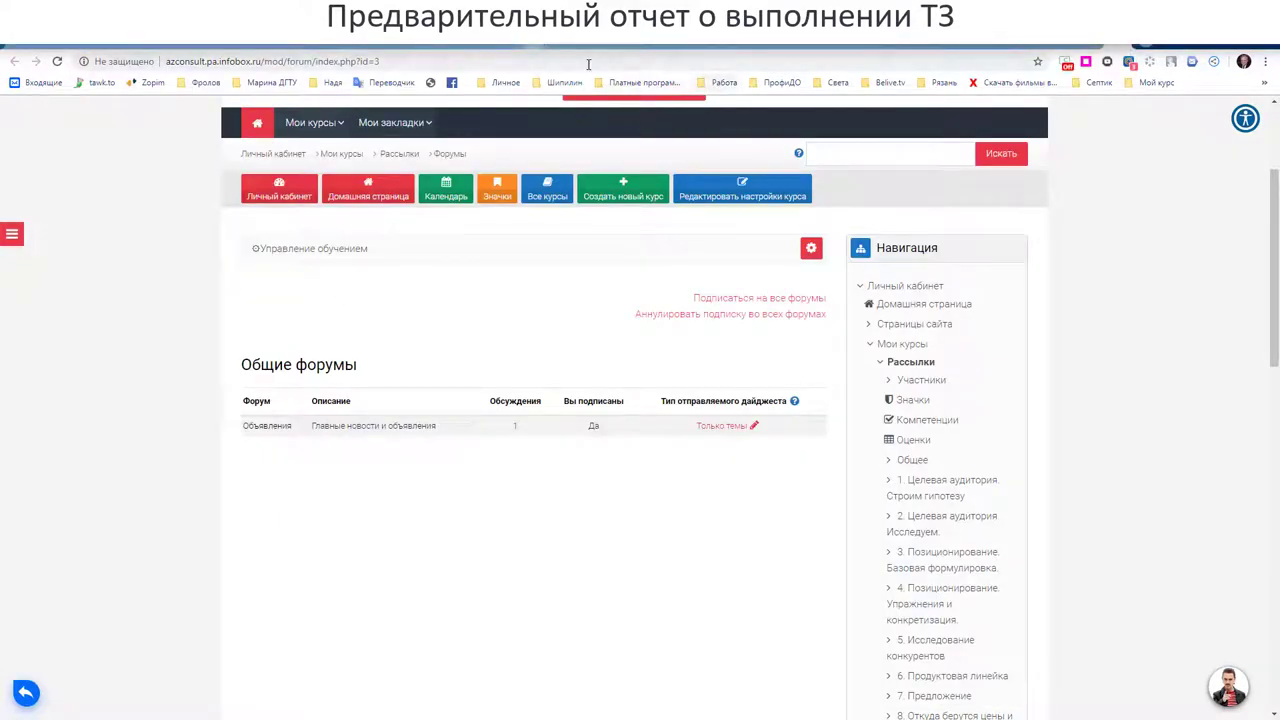
left_click(473, 46)
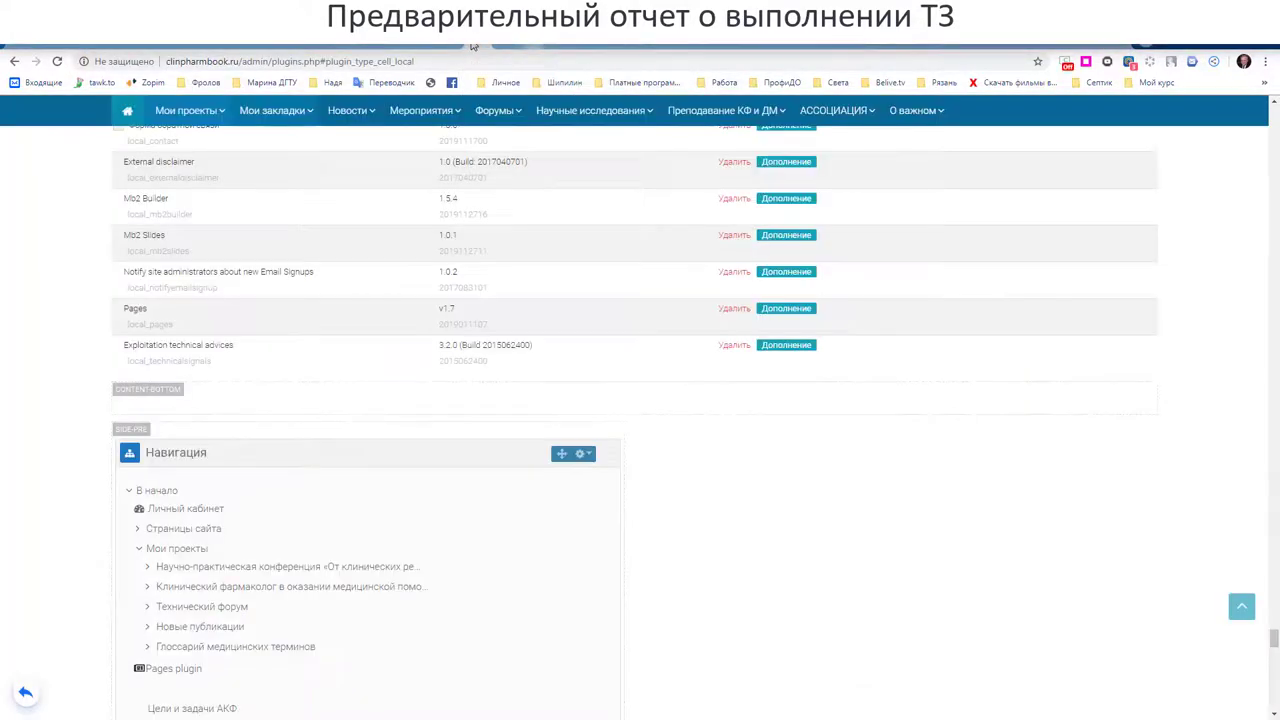
scroll(560, 300, "down", 1)
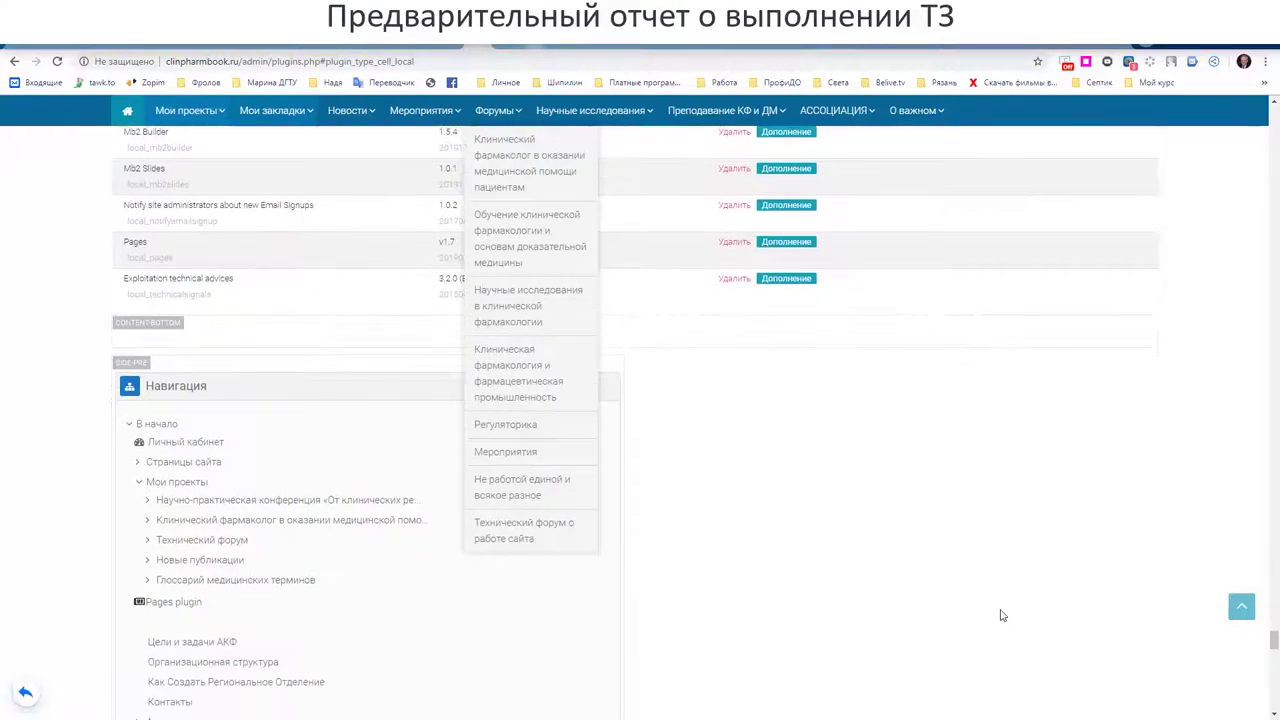
scroll(1003, 614, "up", 4)
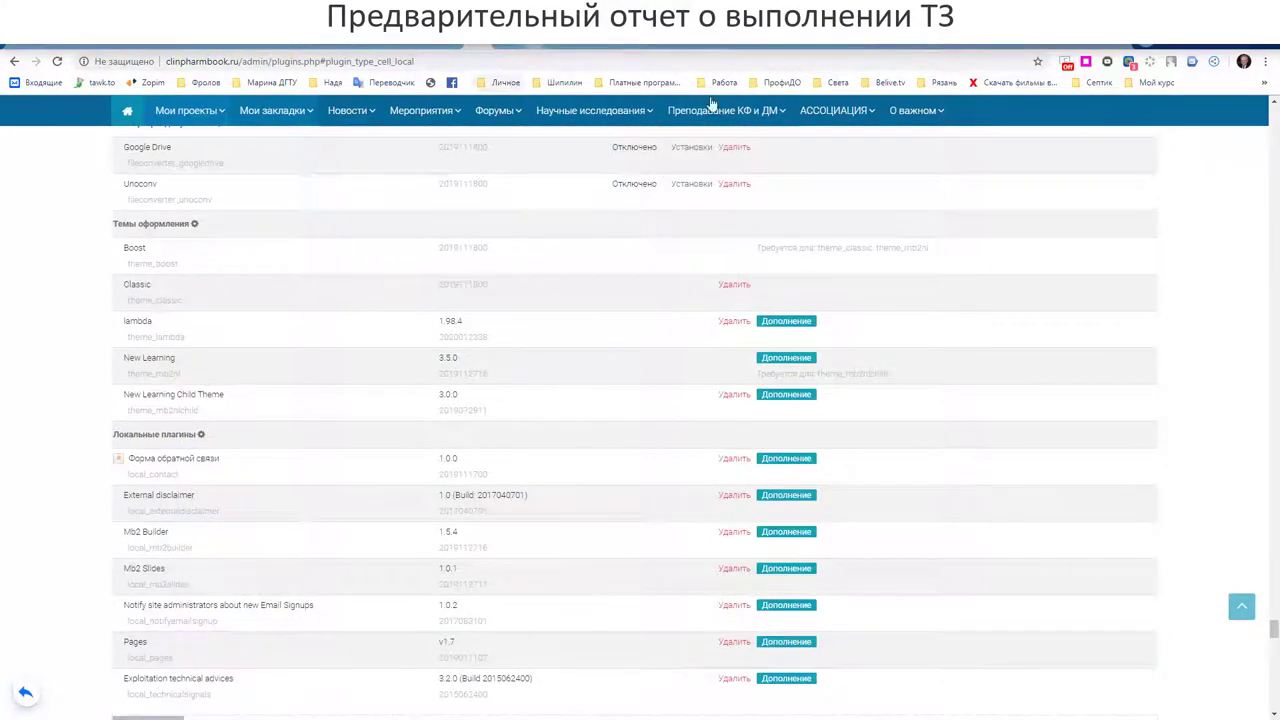
Open the «Электронный университет: Управление: Язык» bookmark from the Рязань folder.
left_click(942, 82)
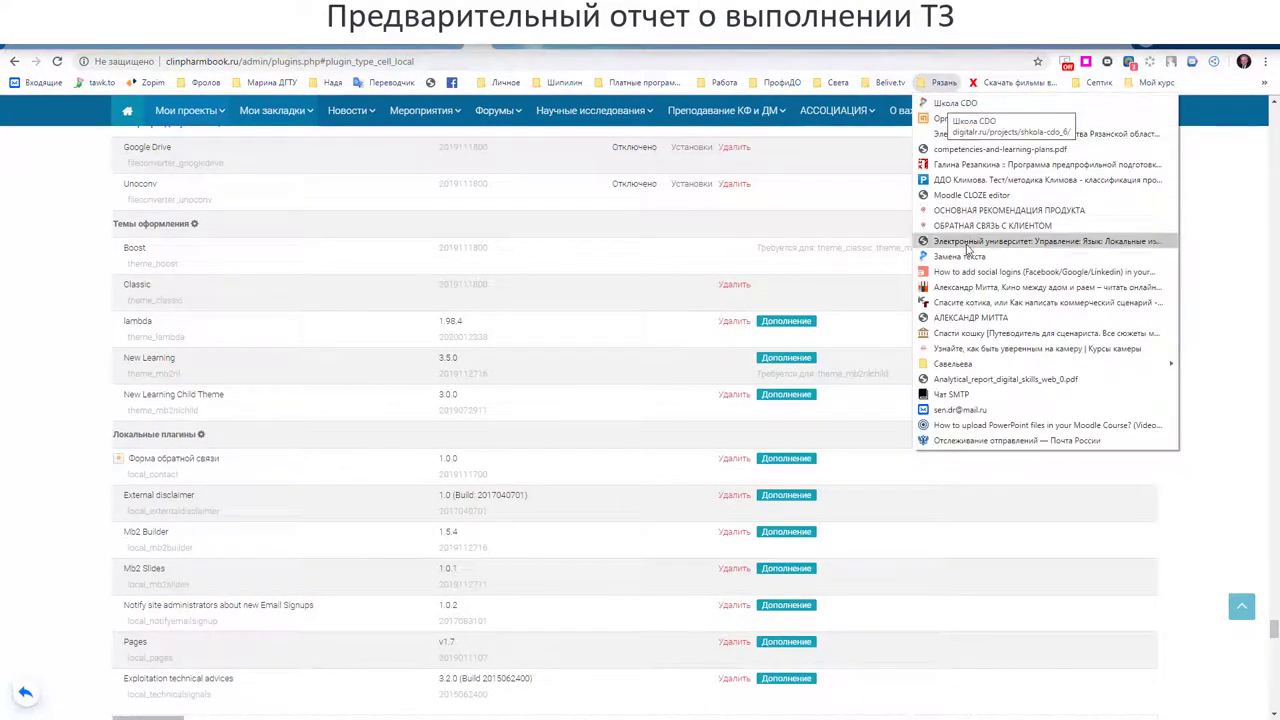
left_click(936, 104)
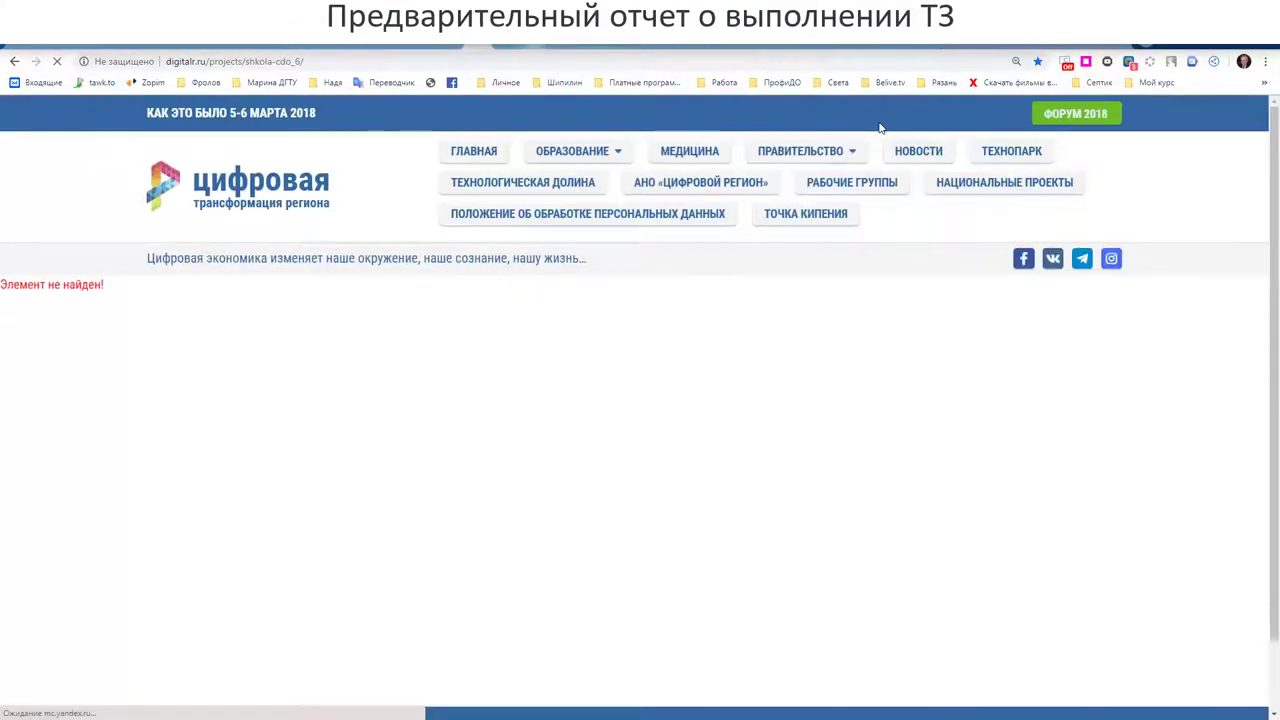
left_click(936, 84)
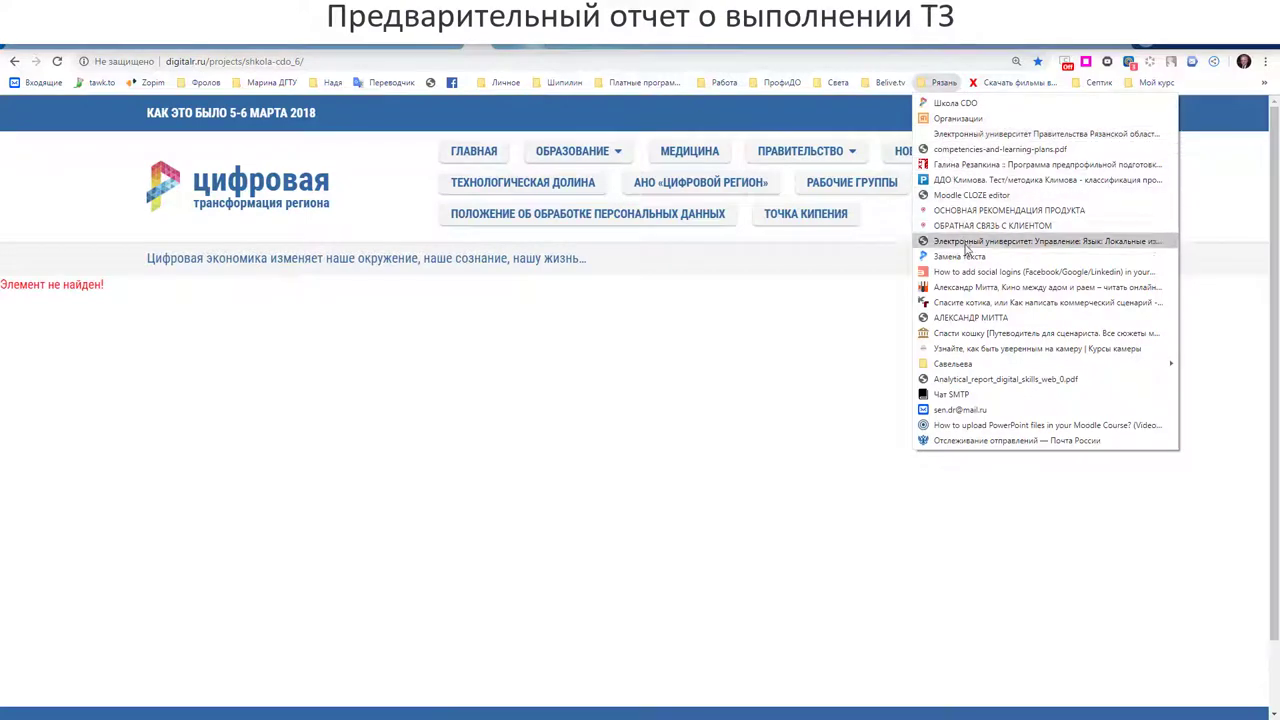
left_click(966, 258)
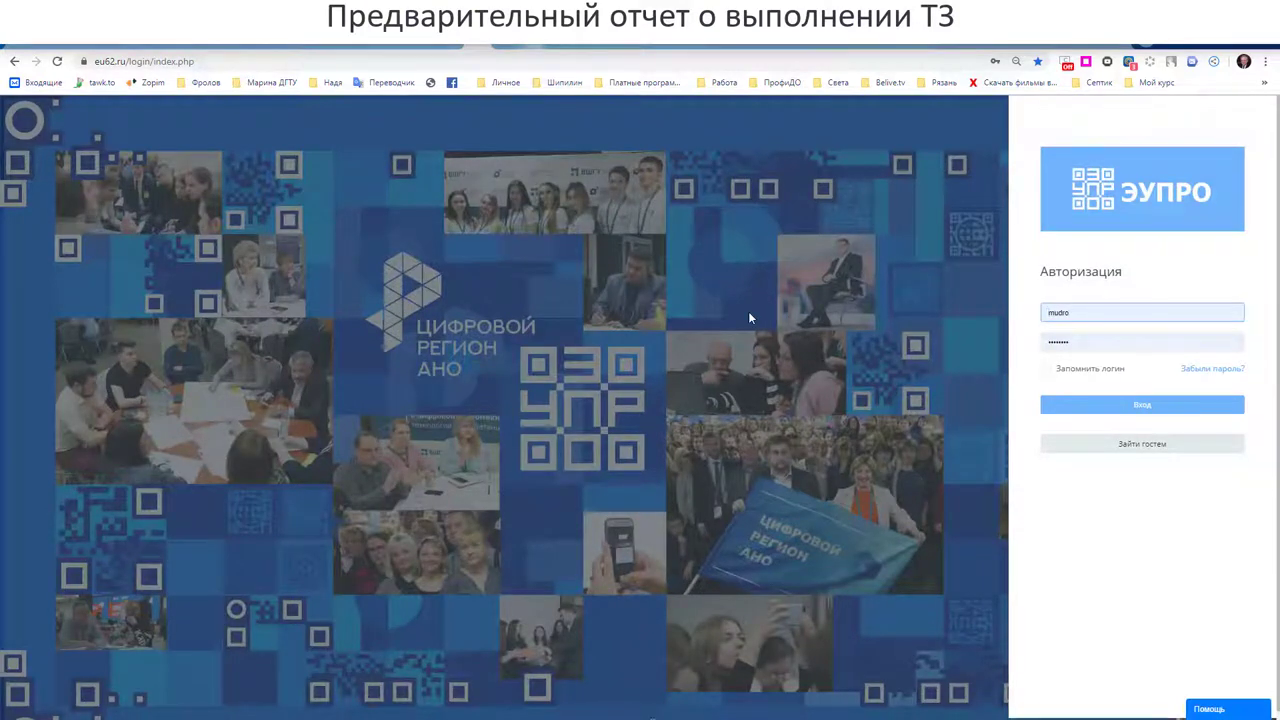
Open the «Помощь» contact form on the login page, look over its fields and close it.
left_click(1205, 710)
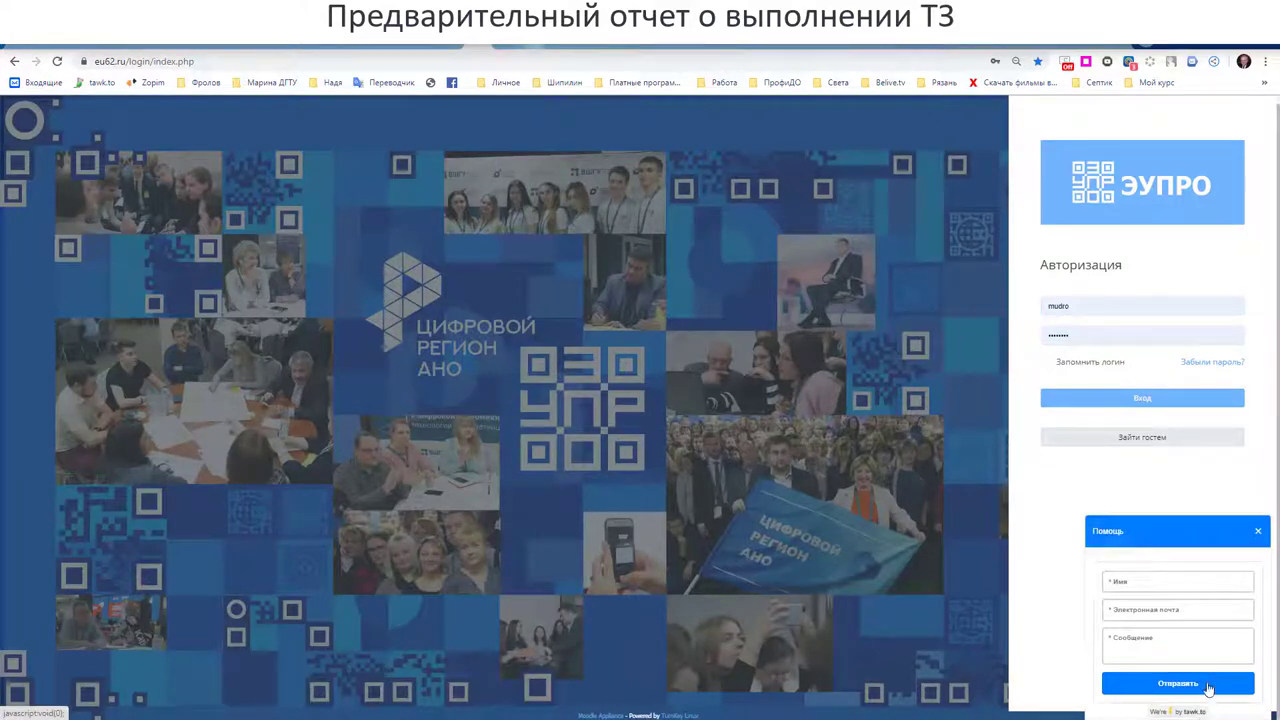
left_click(1172, 578)
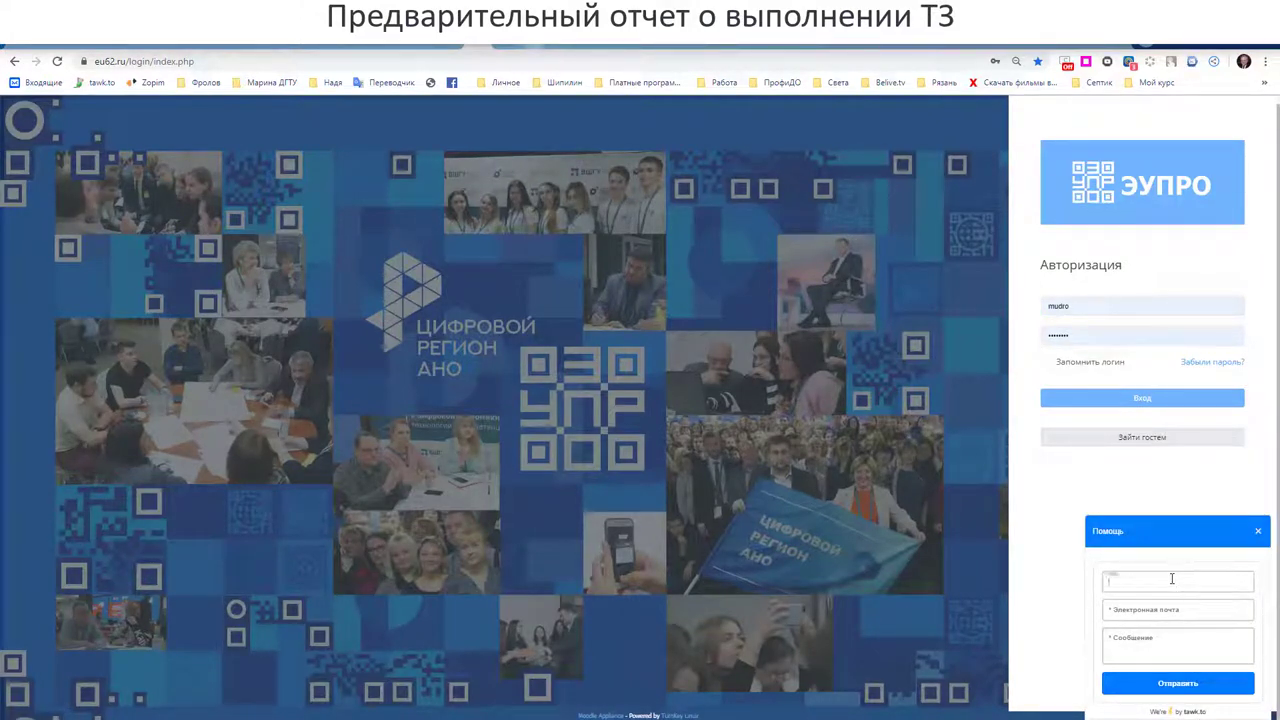
left_click(1257, 532)
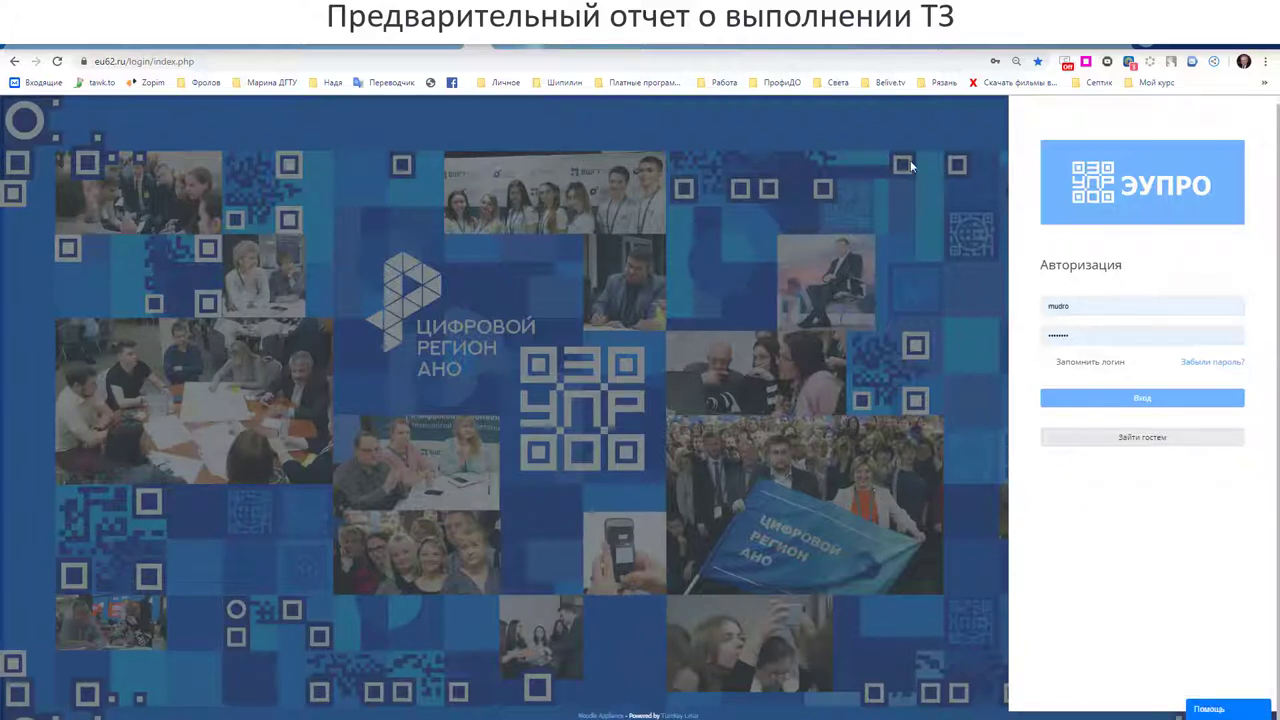
Log in with the prefilled credentials and open the recent course «Платформа моей мечты – Moodle».
left_click(1064, 399)
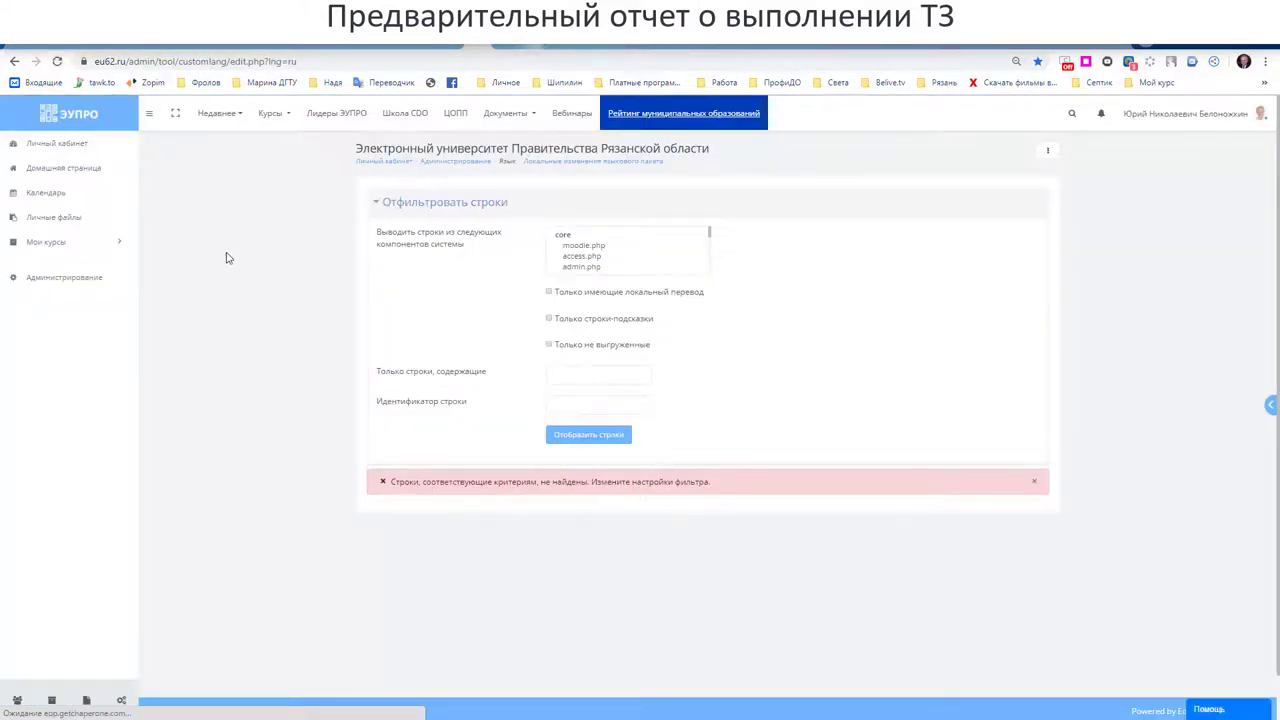
left_click(223, 116)
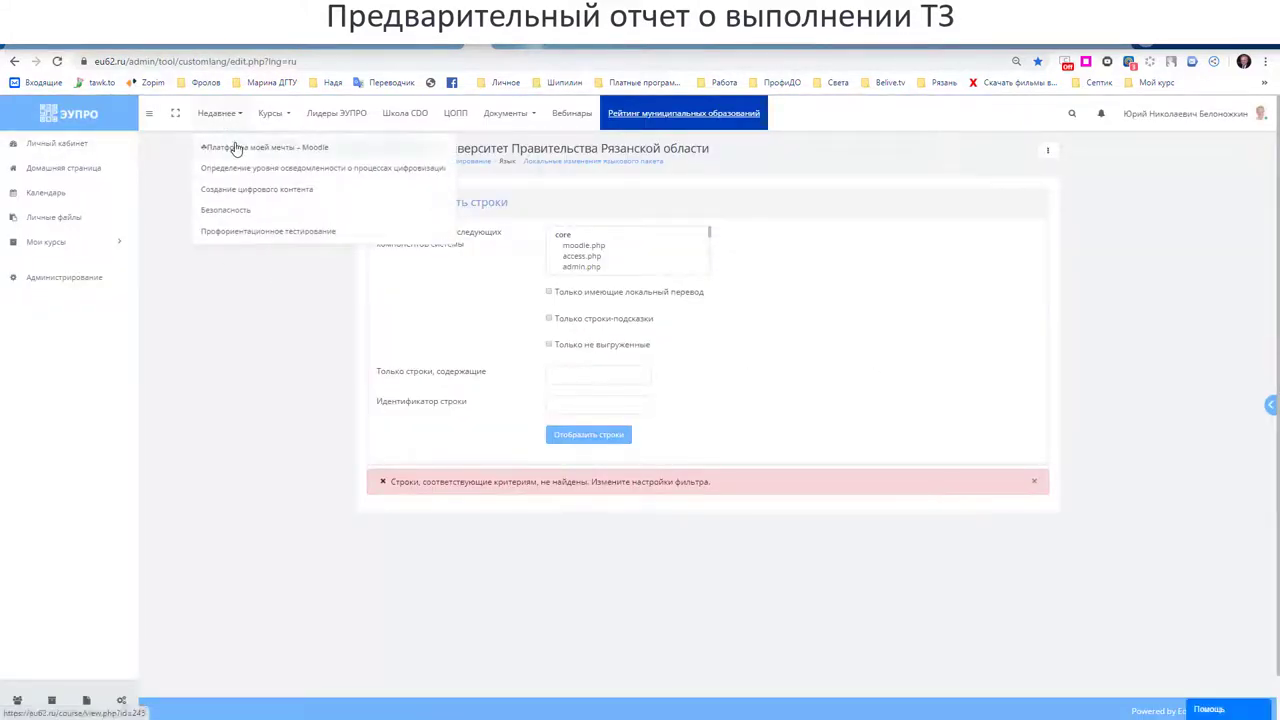
left_click(236, 147)
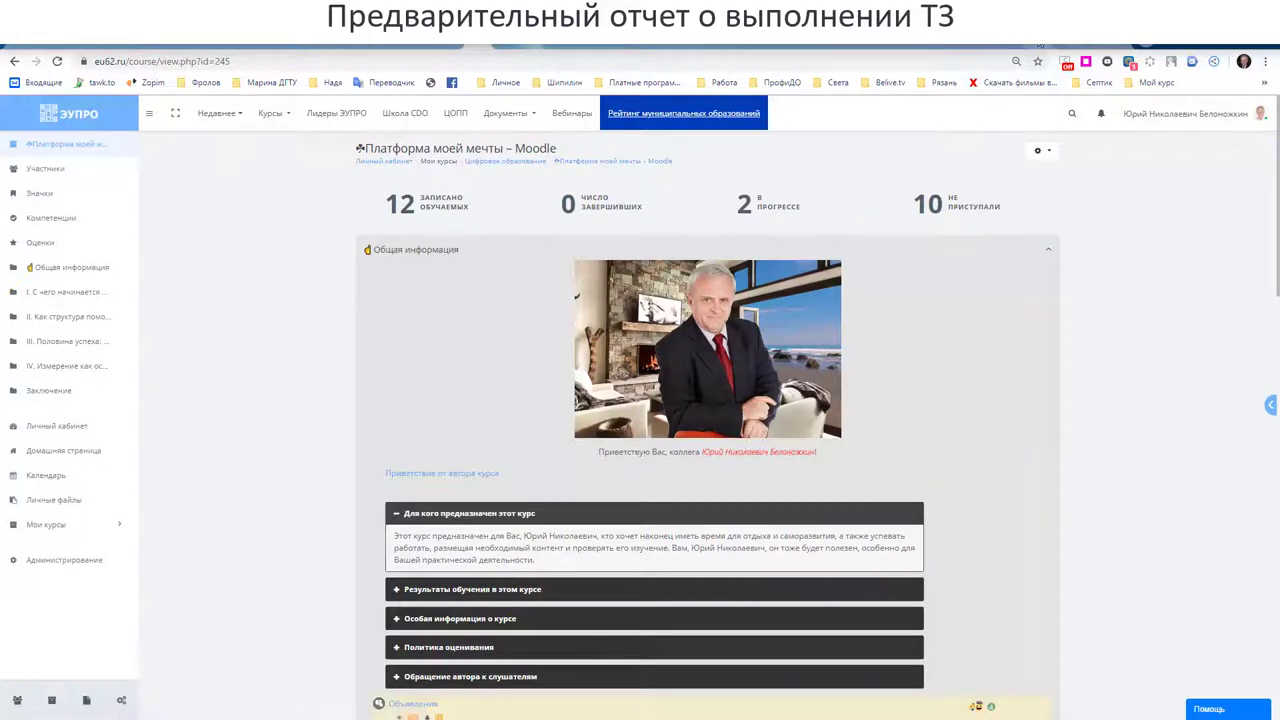
Switch to the Azconsult «Рассылки» course page, check the cookies requirement in the Word specification, and examine the end of the course page.
left_click(1012, 44)
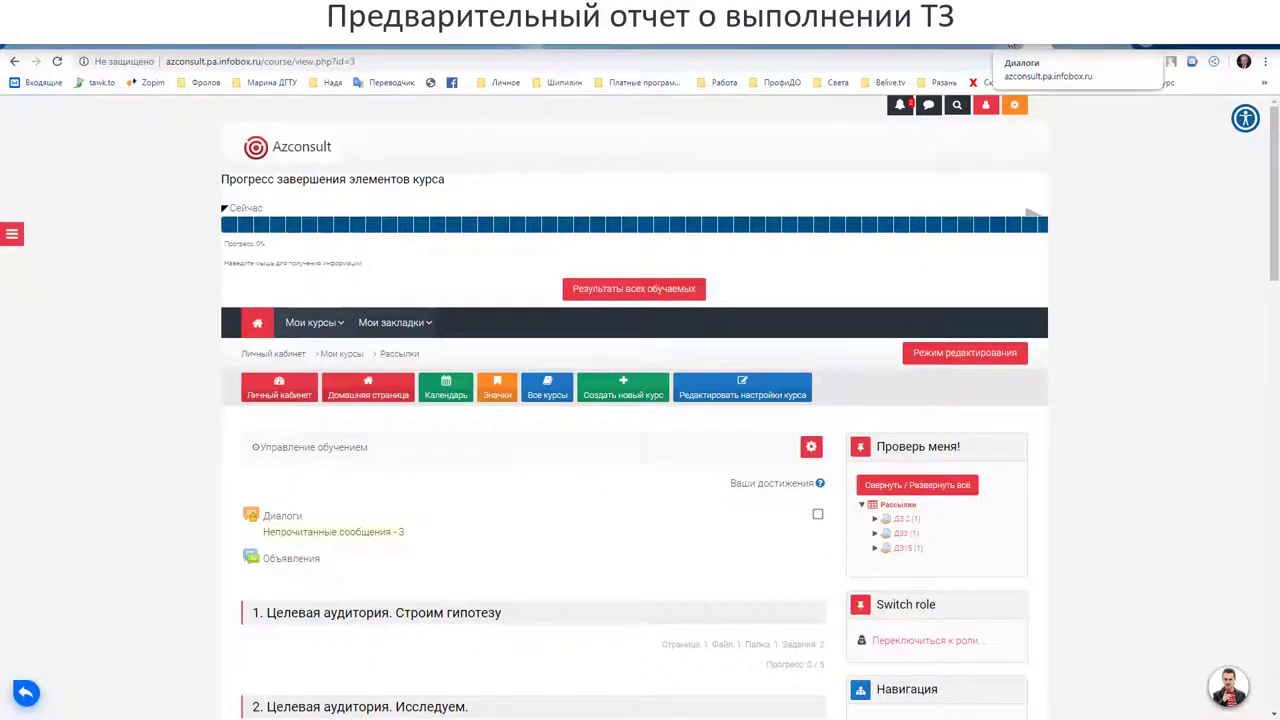
key("alt+Tab")
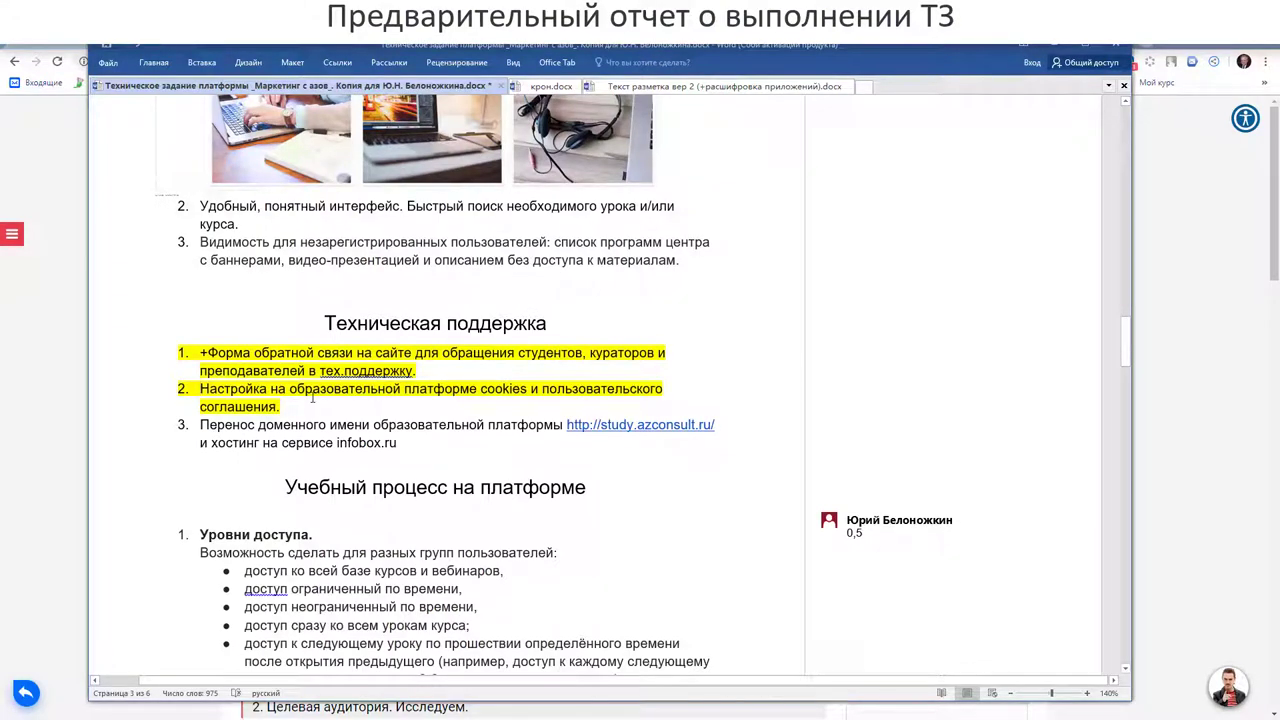
key("alt+Tab")
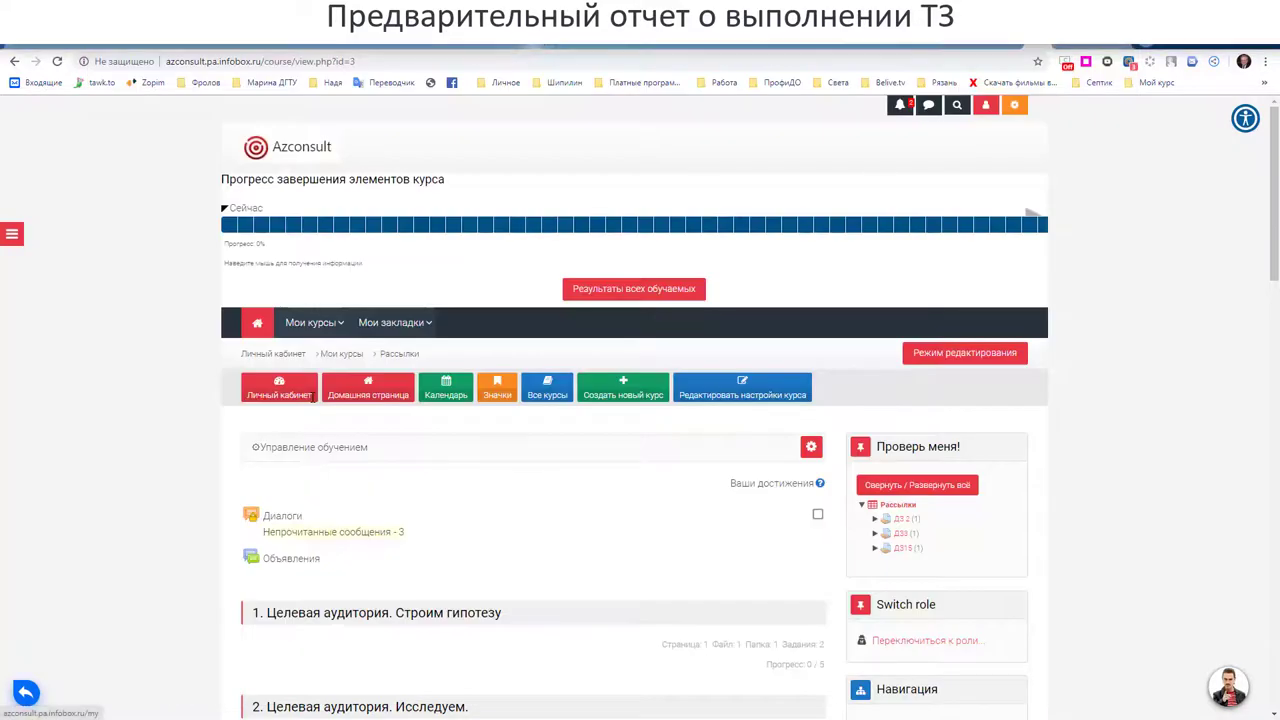
left_click_drag(1273, 146, 1268, 601)
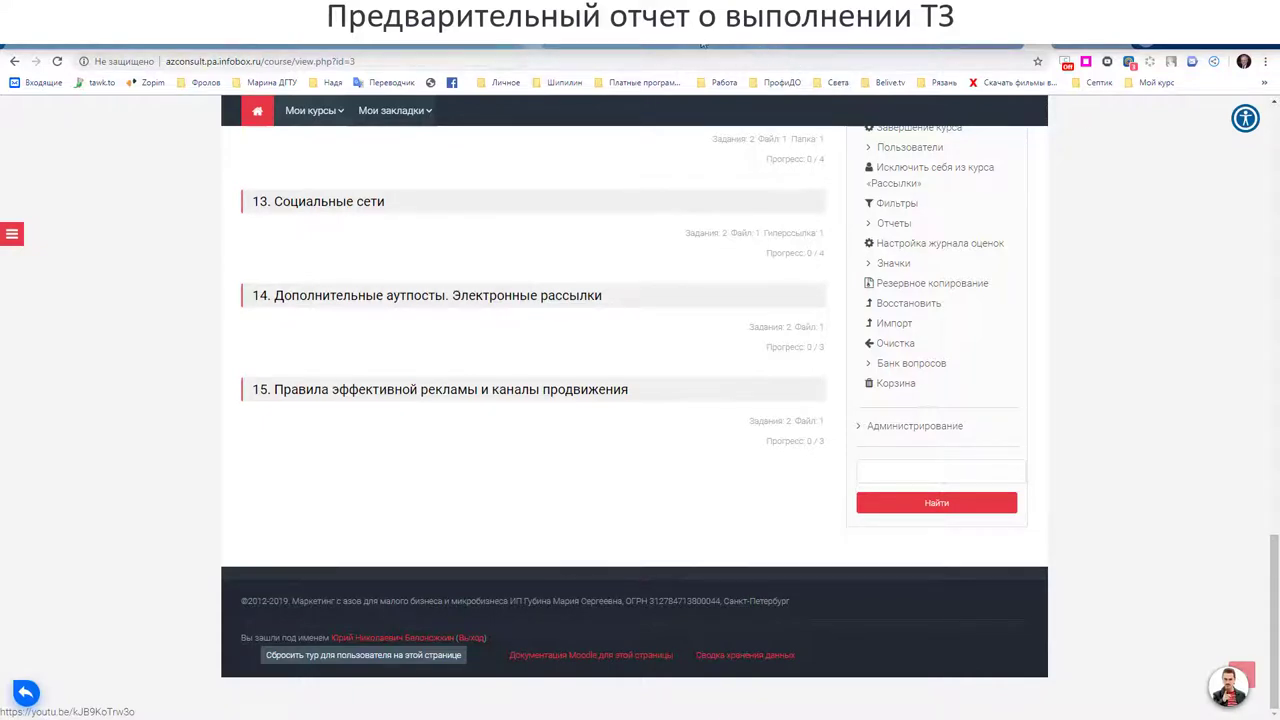
Open soyuzprofido.ru in place of the clinpharmbook.ru plugins page.
left_click(450, 45)
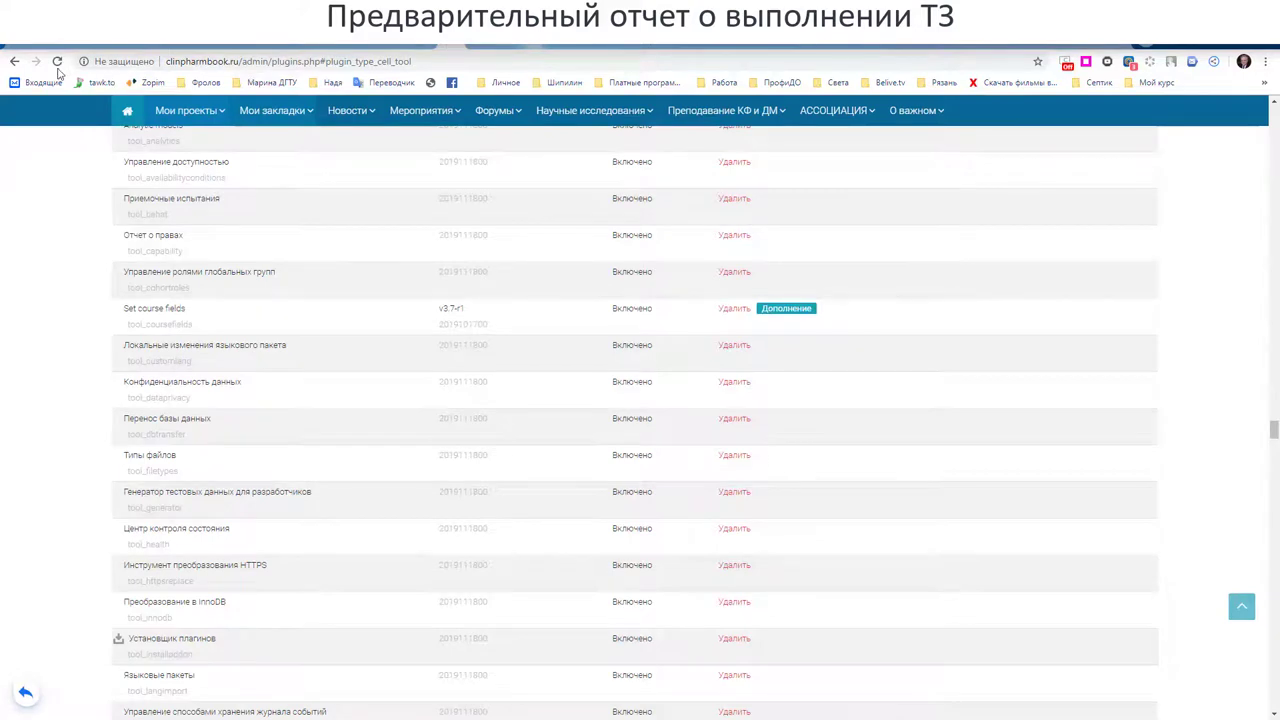
left_click(425, 61)
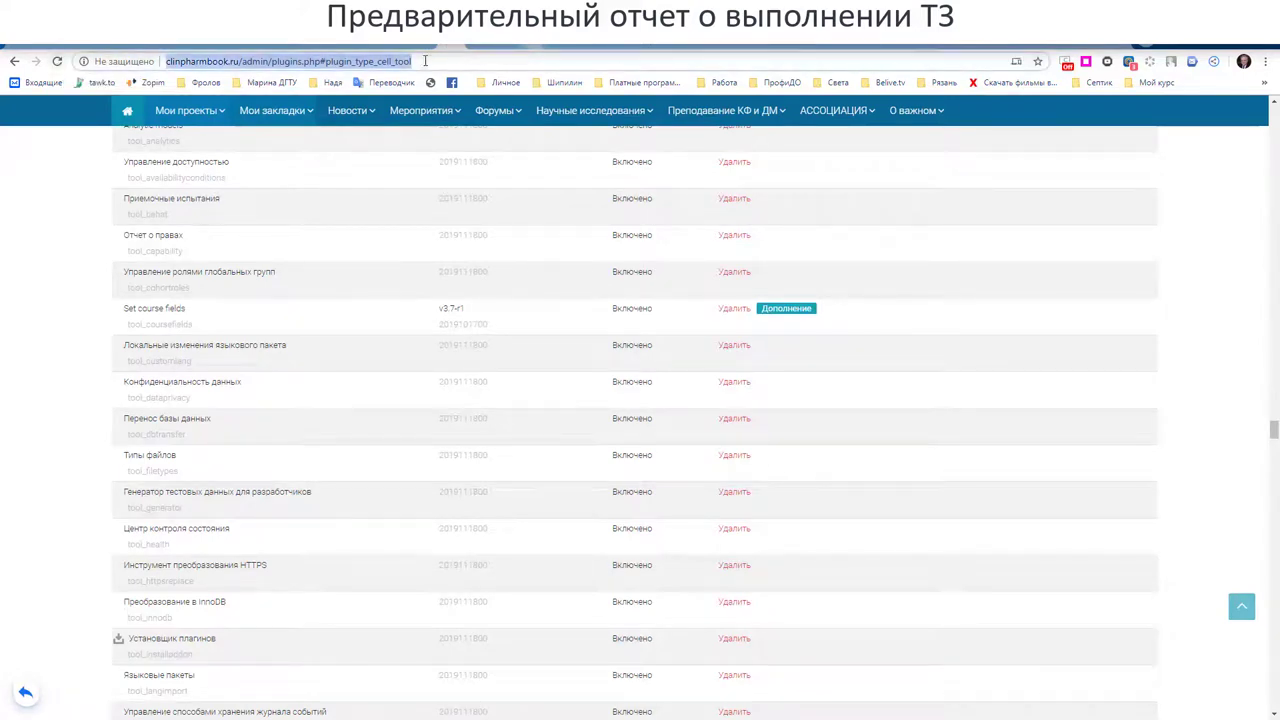
type("с")
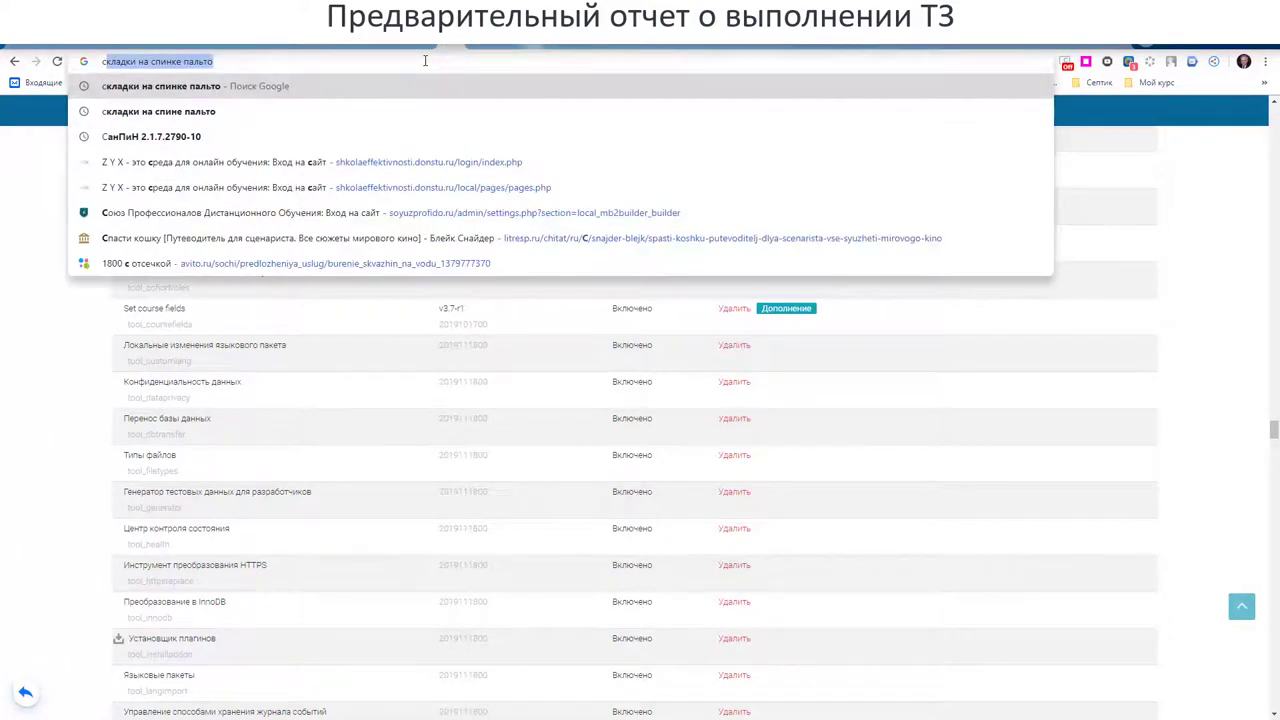
key("BackSpace")
key("BackSpace")
type("soyuzprofido.ru")
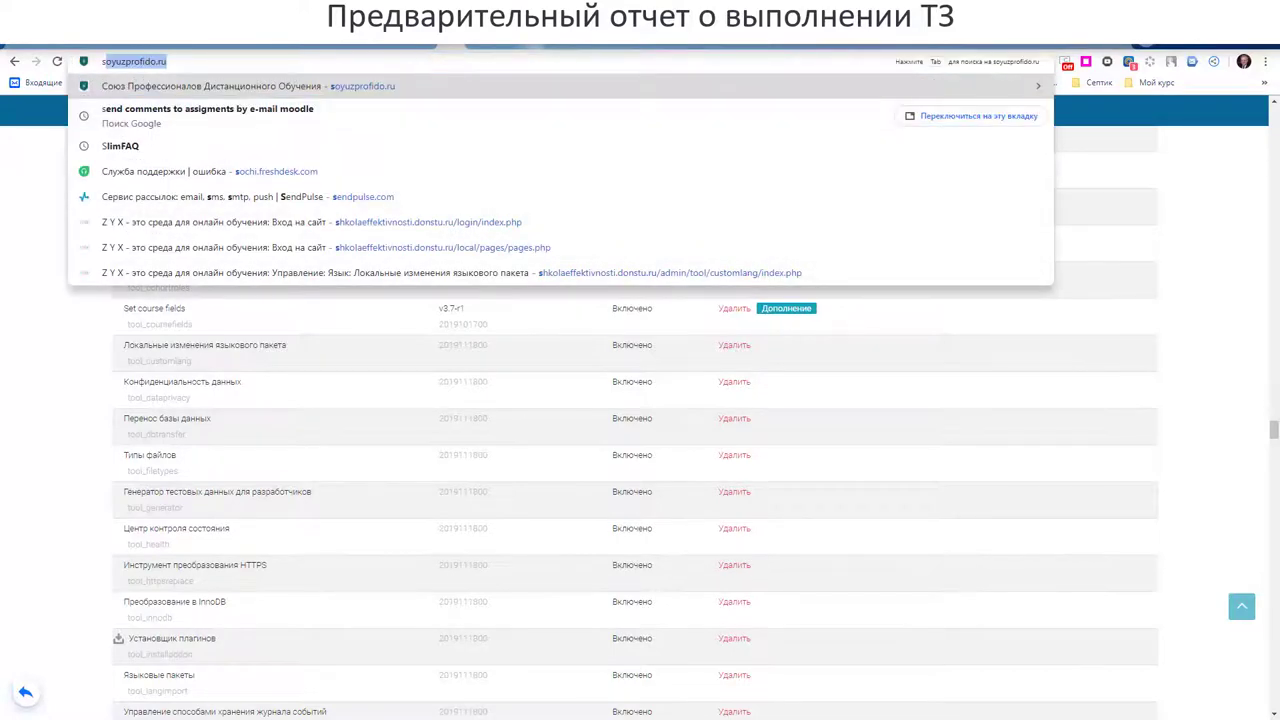
key("Return")
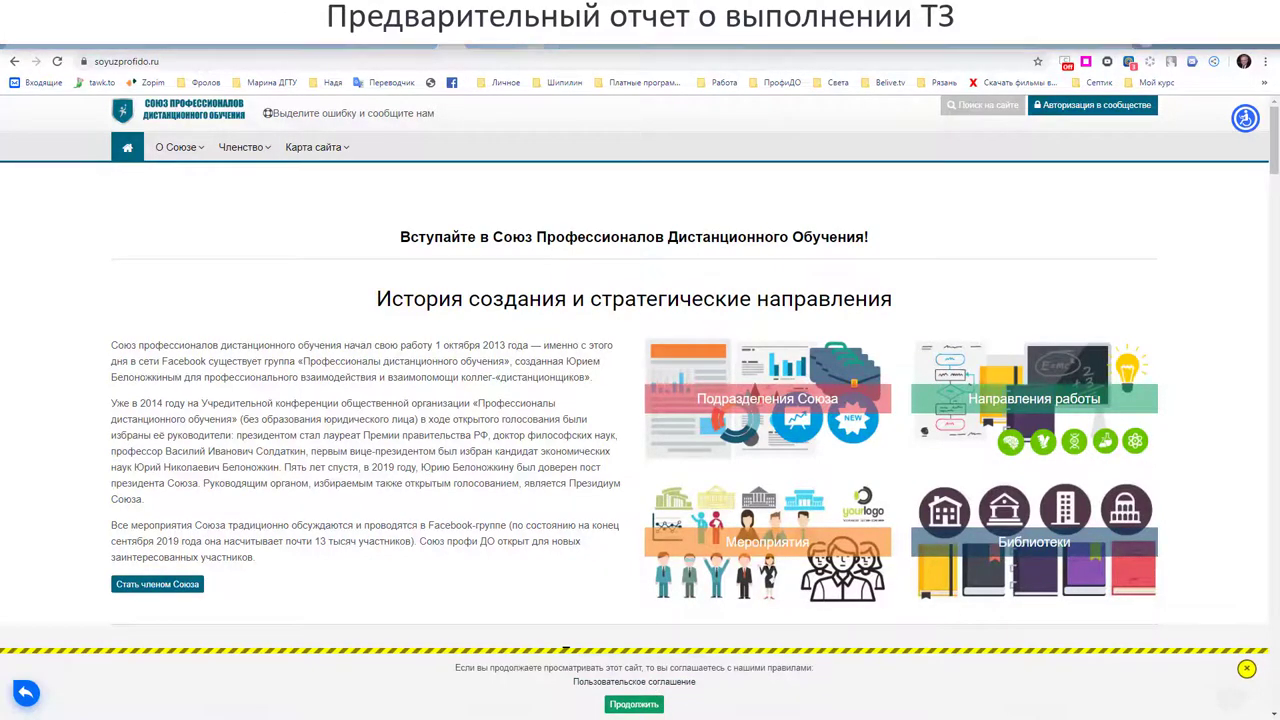
Switch to the Word specification and put «+» before the cookies and domain transfer items under «Техническая поддержка».
key("alt+Tab")
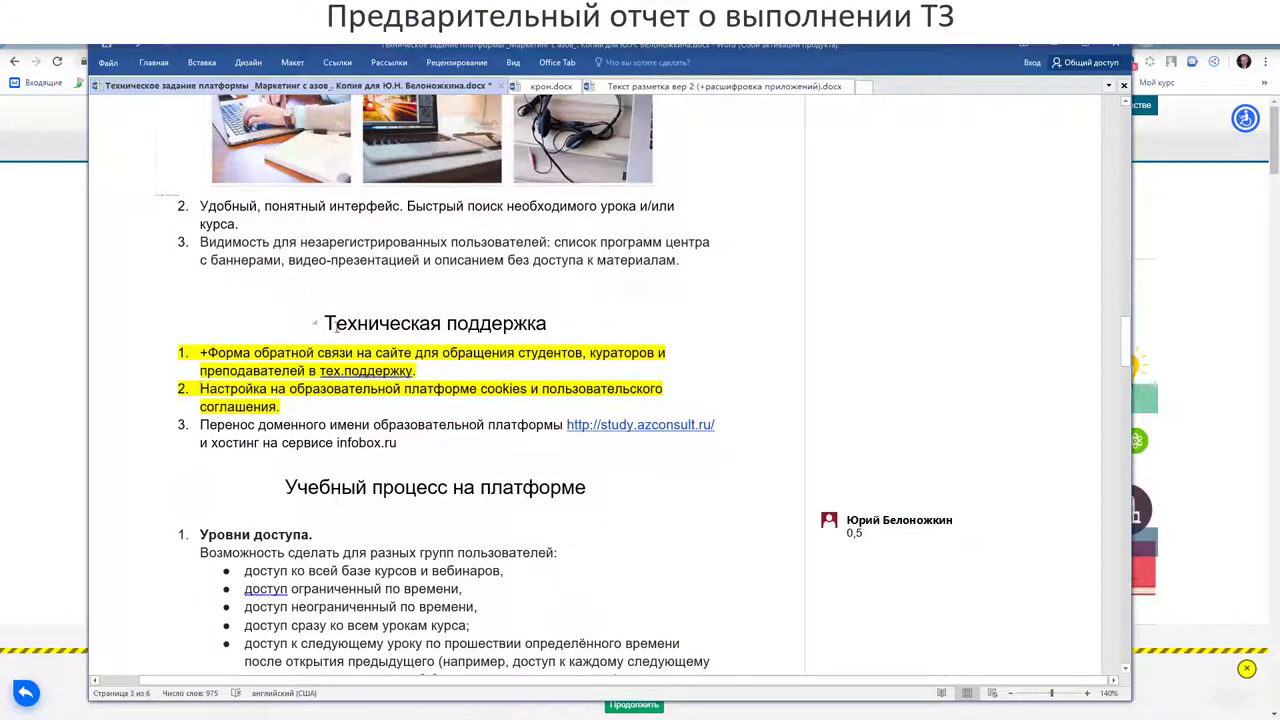
type("+")
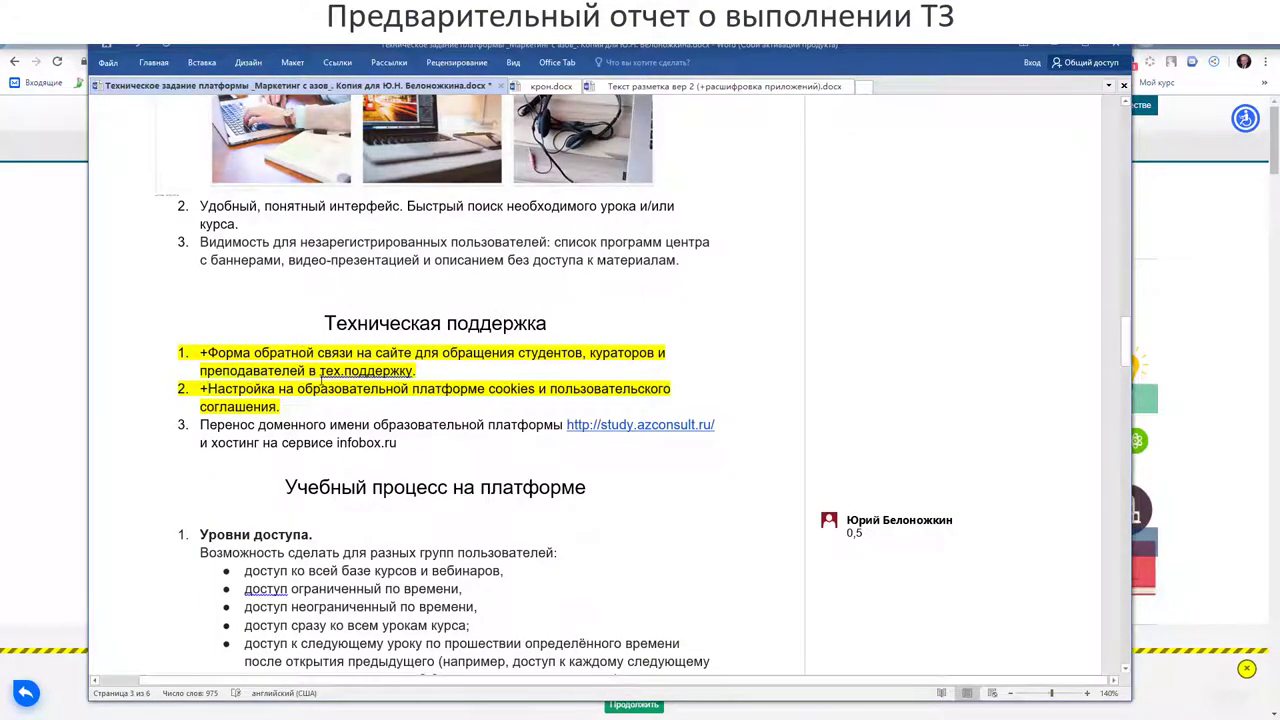
scroll(321, 378, "down", 1)
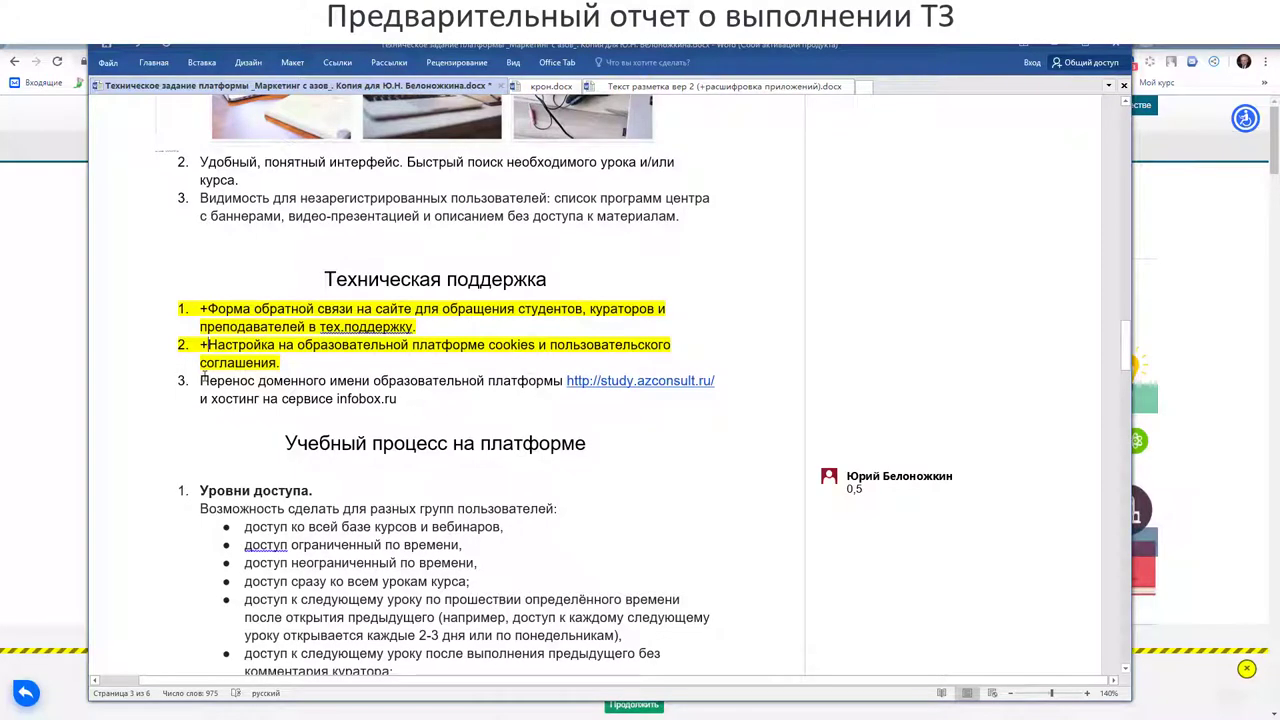
left_click(201, 380)
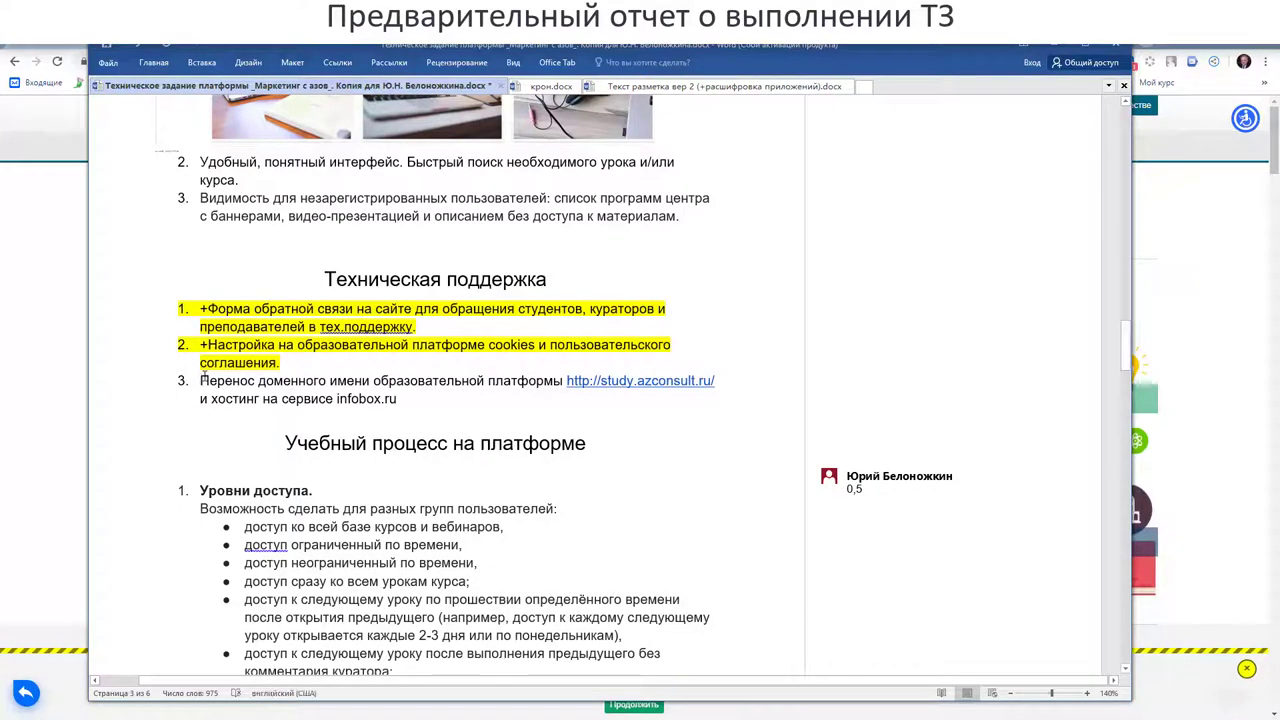
type("+")
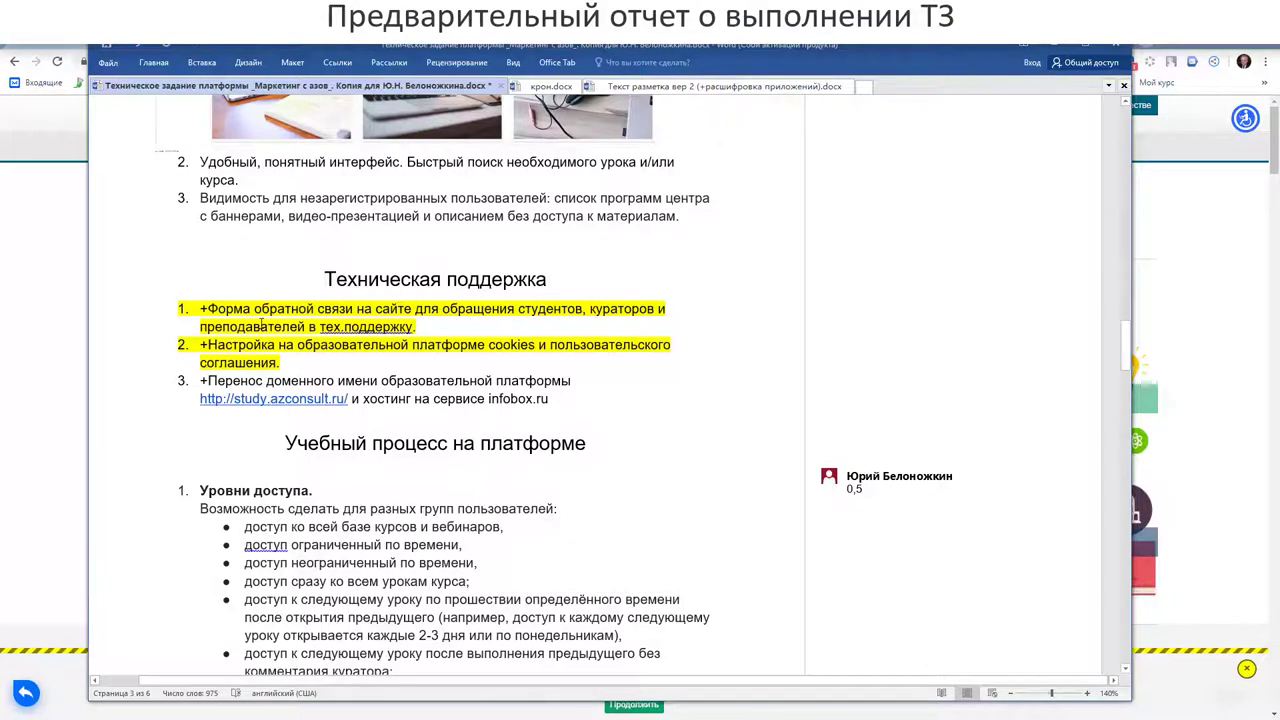
Switch to the browser's assignment grading page and highlight azconsult.pa.infobox.ru, including its azconsult.pa part, in the page address.
key("alt+Tab")
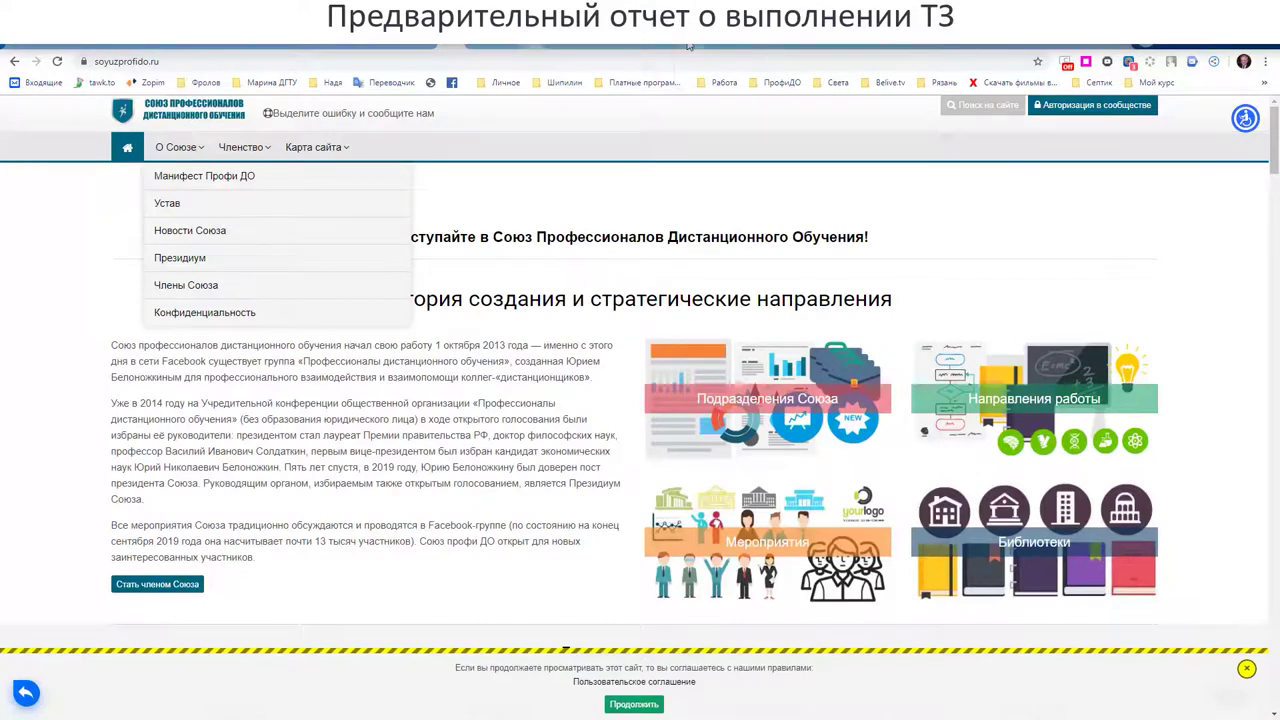
left_click(268, 28)
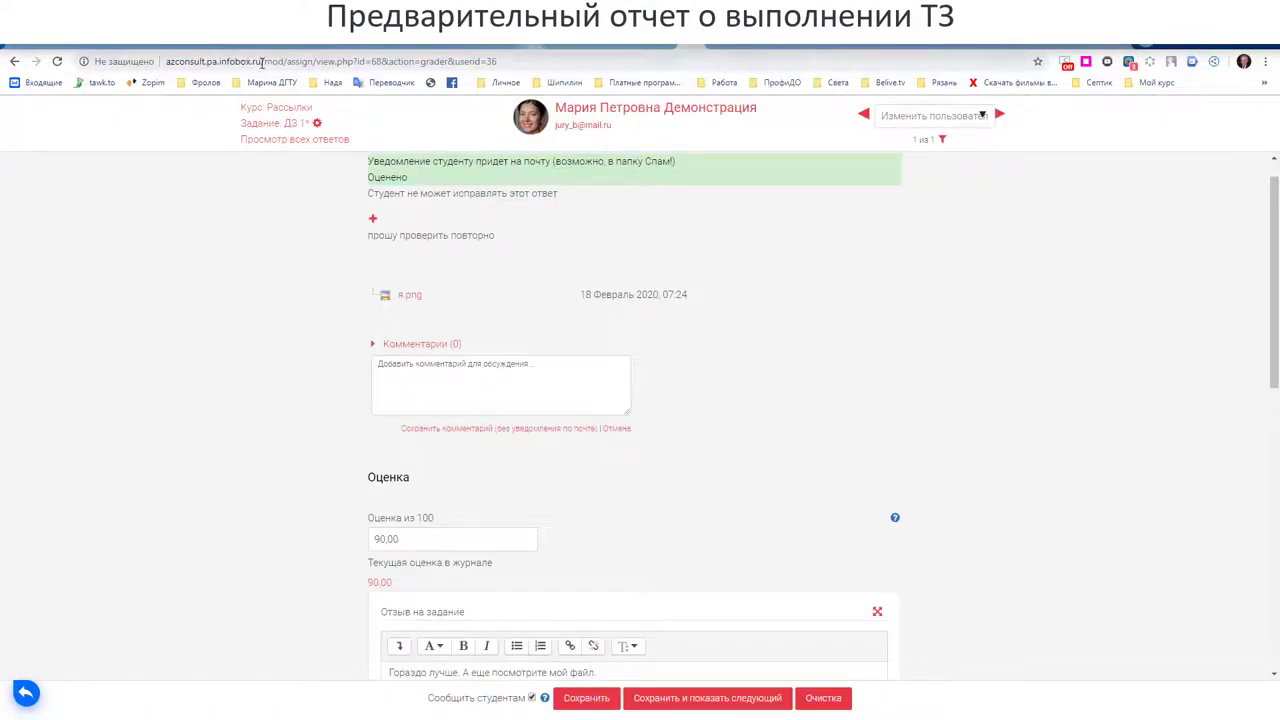
left_click_drag(262, 62, 165, 68)
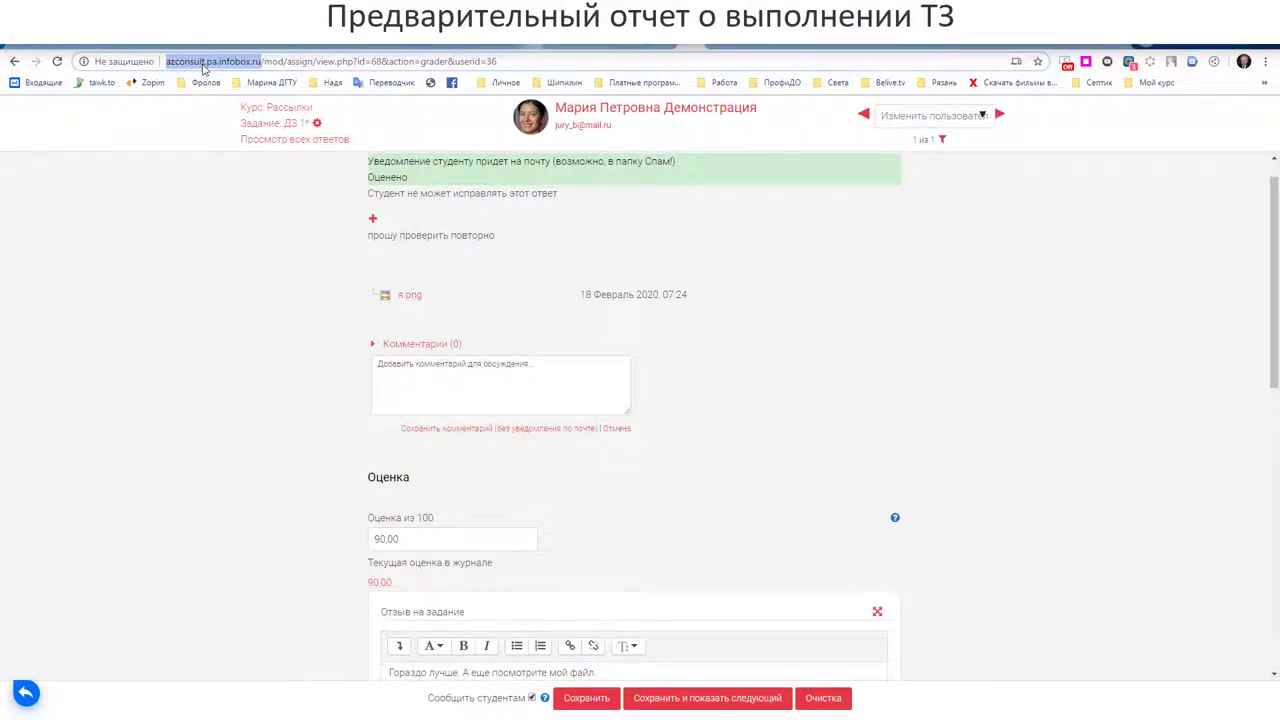
key("alt+Tab")
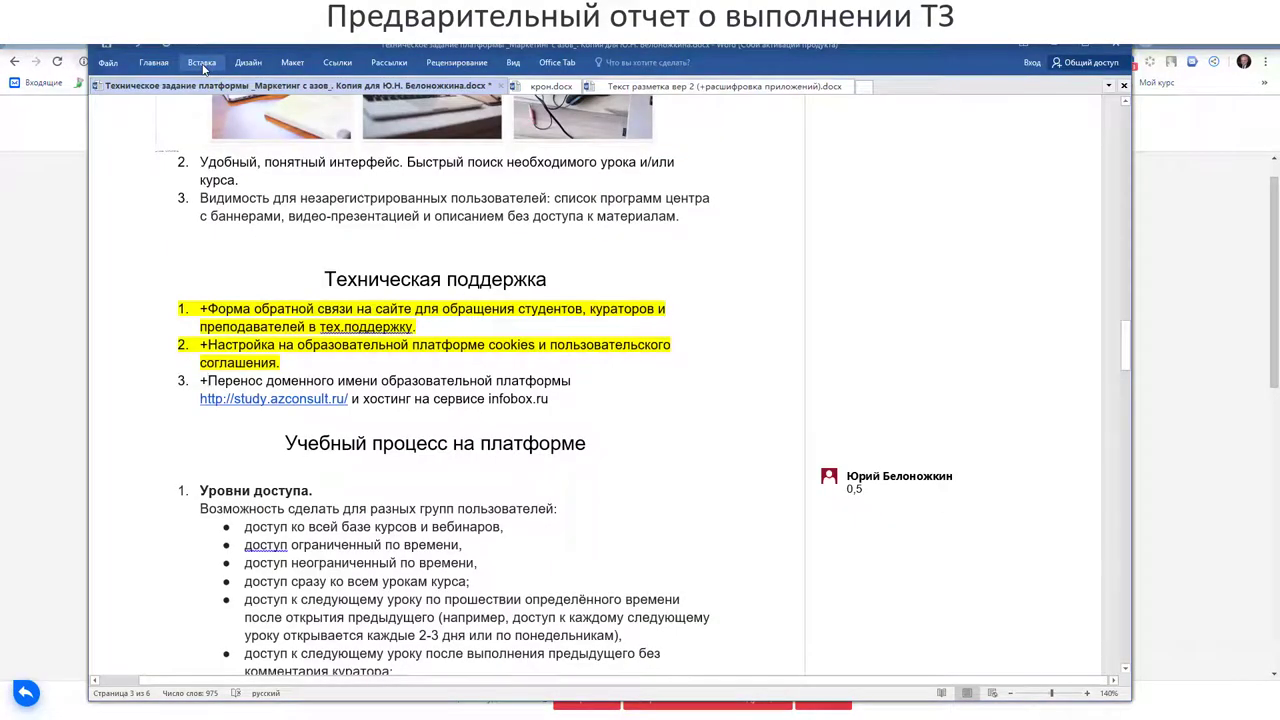
key("alt+Tab")
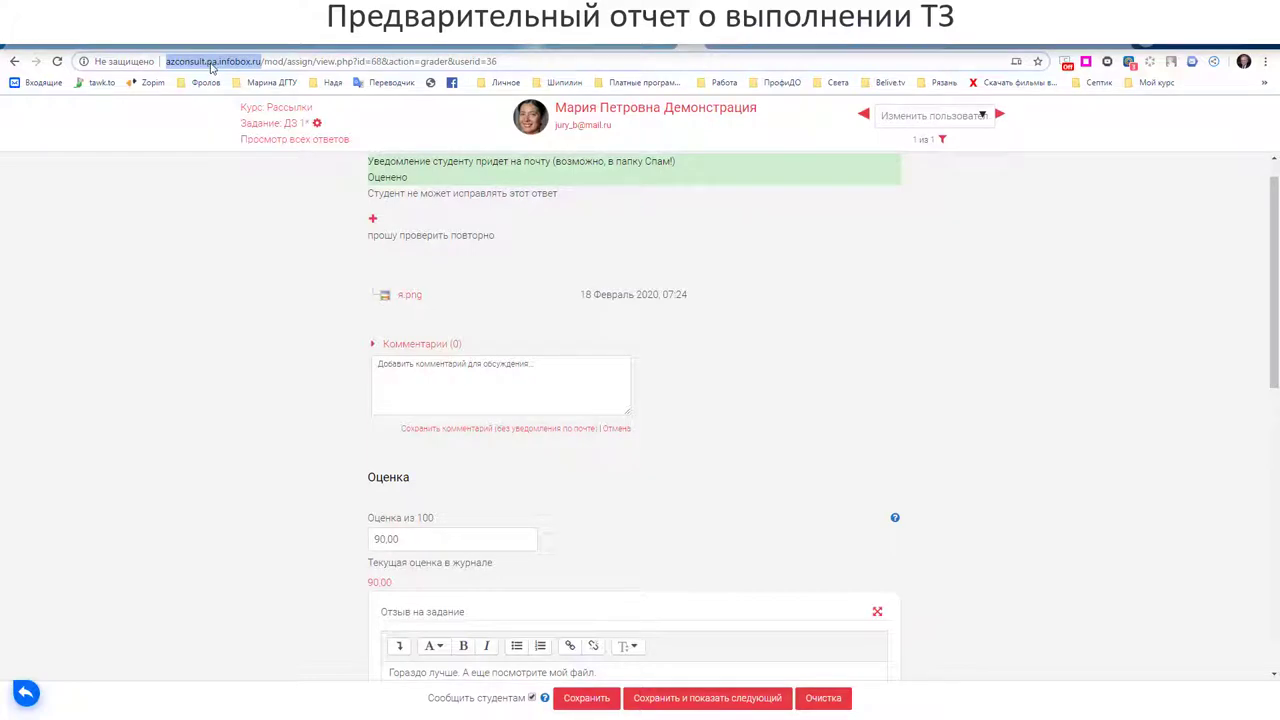
key("alt+Tab")
key("alt+Tab")
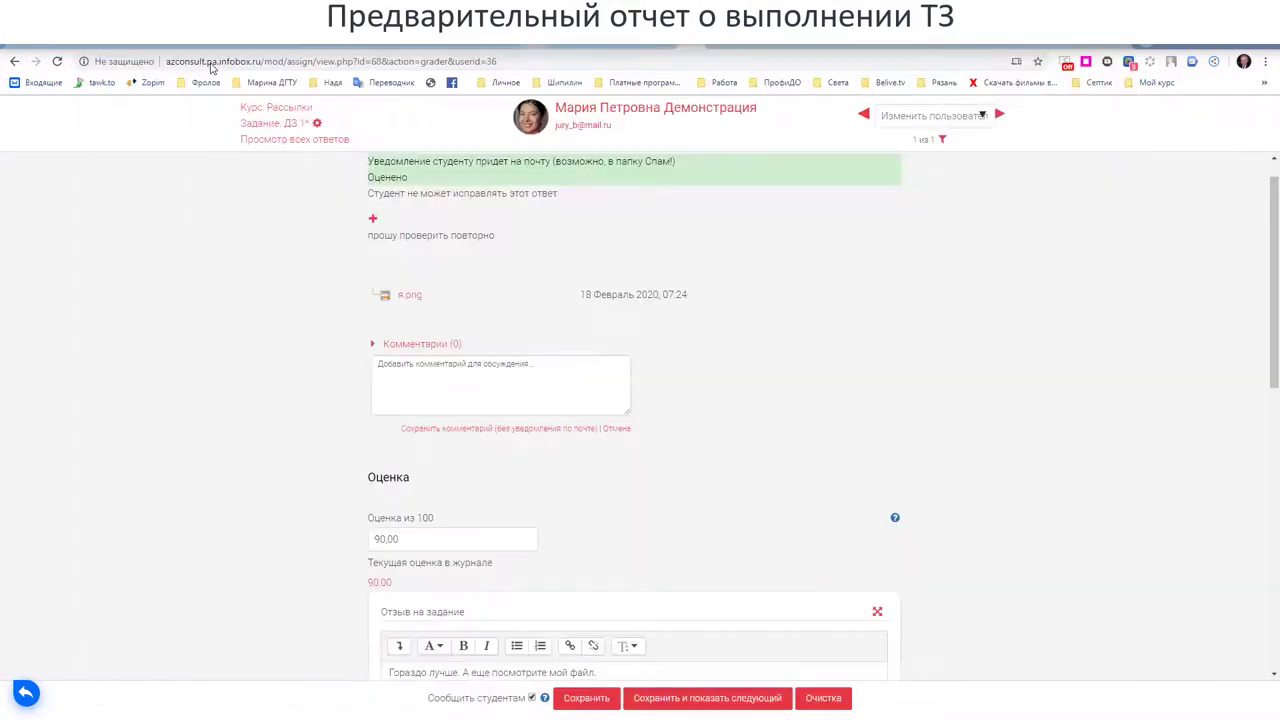
left_click(214, 64)
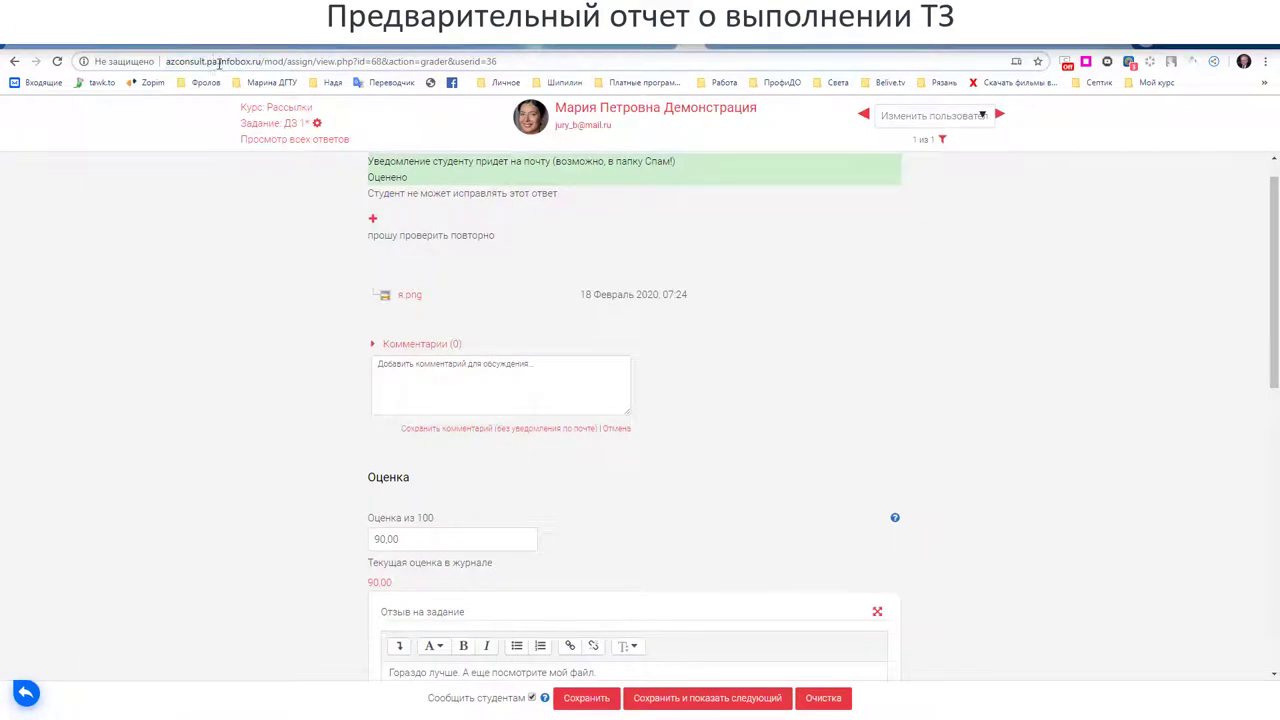
left_click_drag(218, 62, 156, 62)
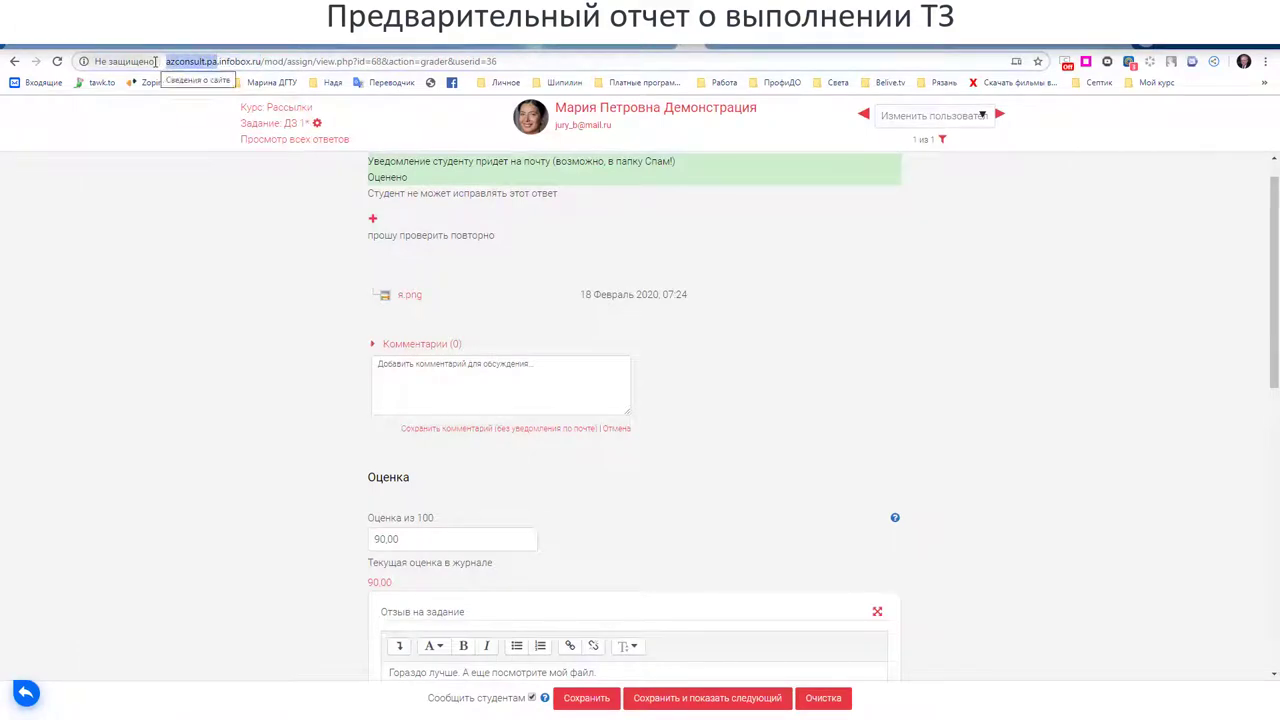
Check the domain transfer item in the Word specification against the azconsult.pa.infobox.ru part of the grading page address.
key("alt+Tab")
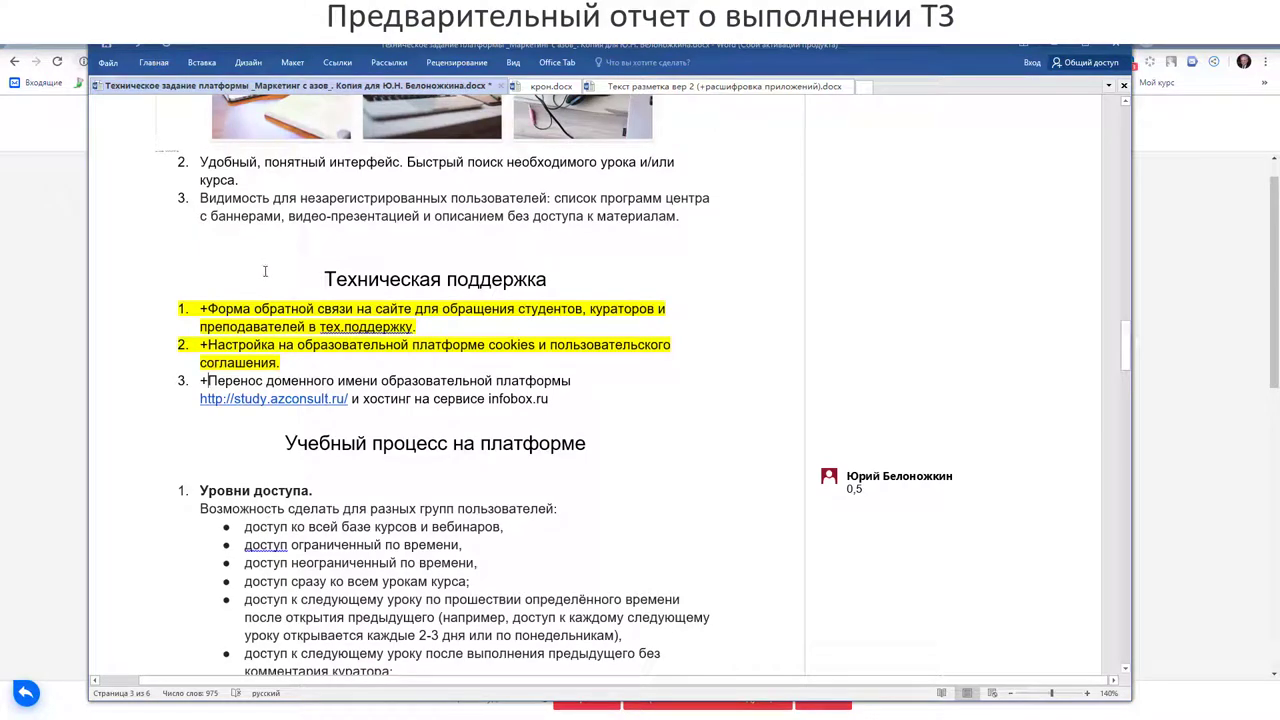
scroll(257, 268, "down", 1)
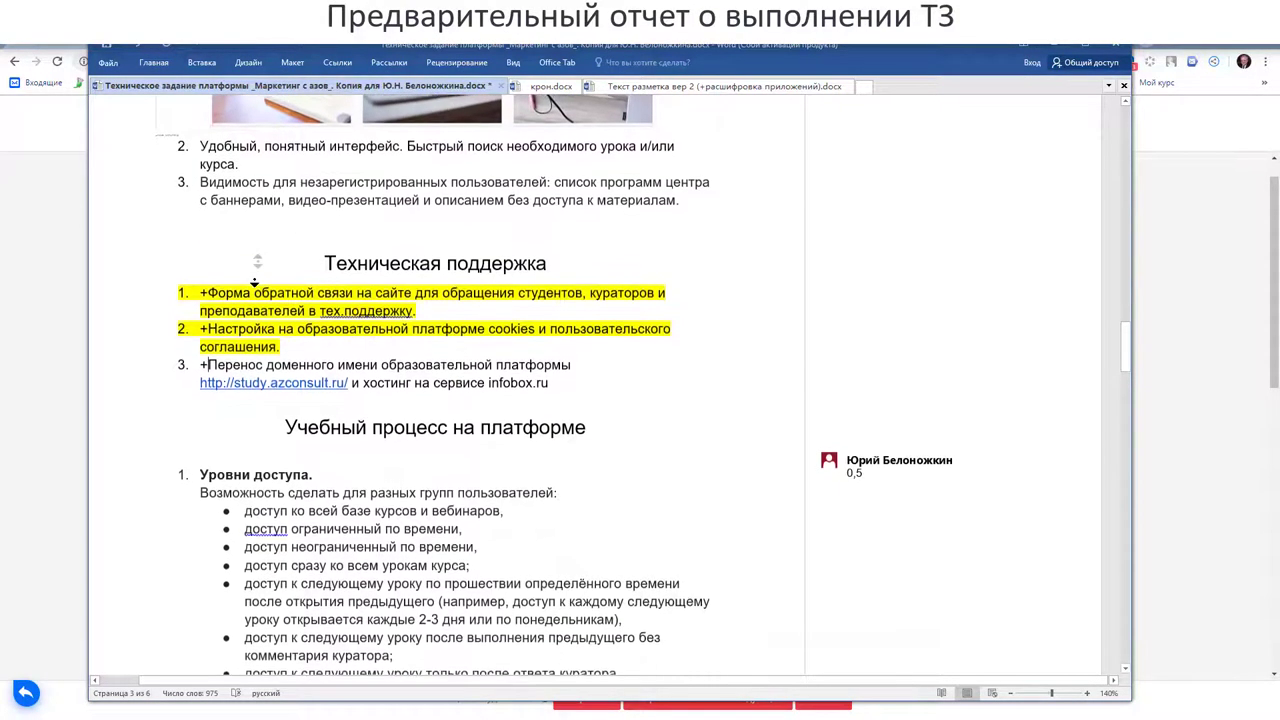
scroll(166, 296, "down", 1)
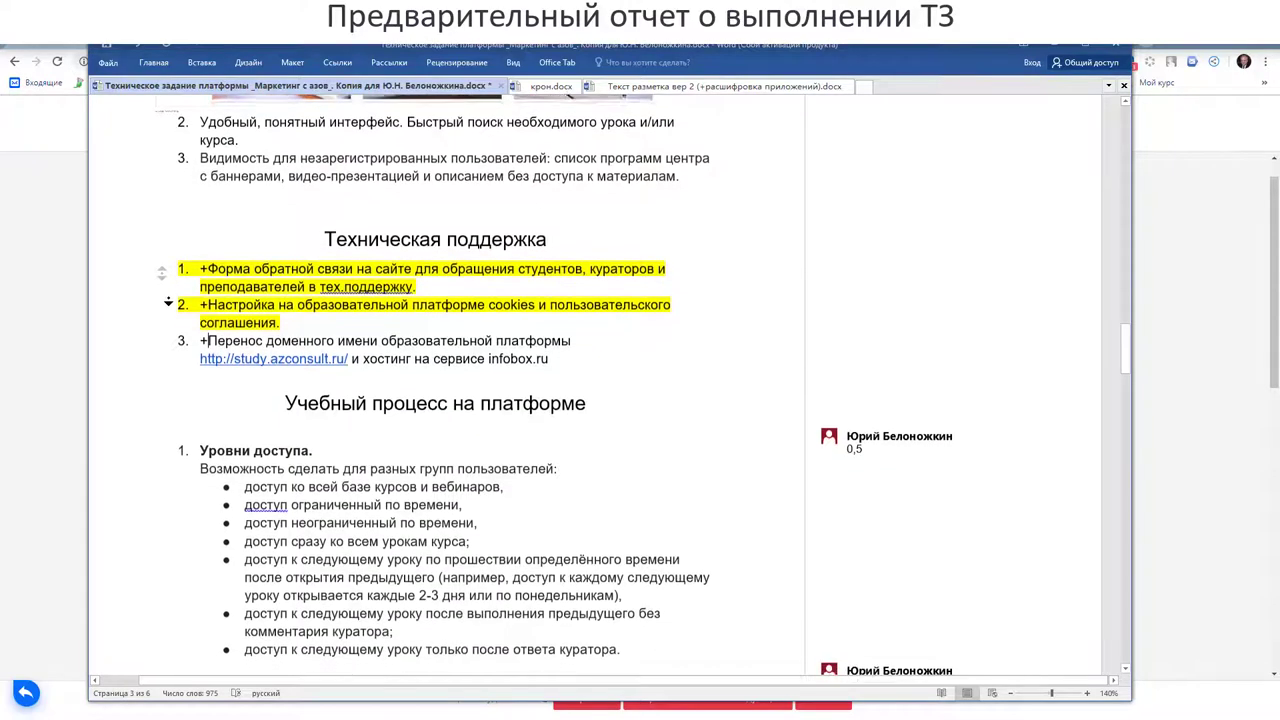
scroll(168, 301, "down", 3)
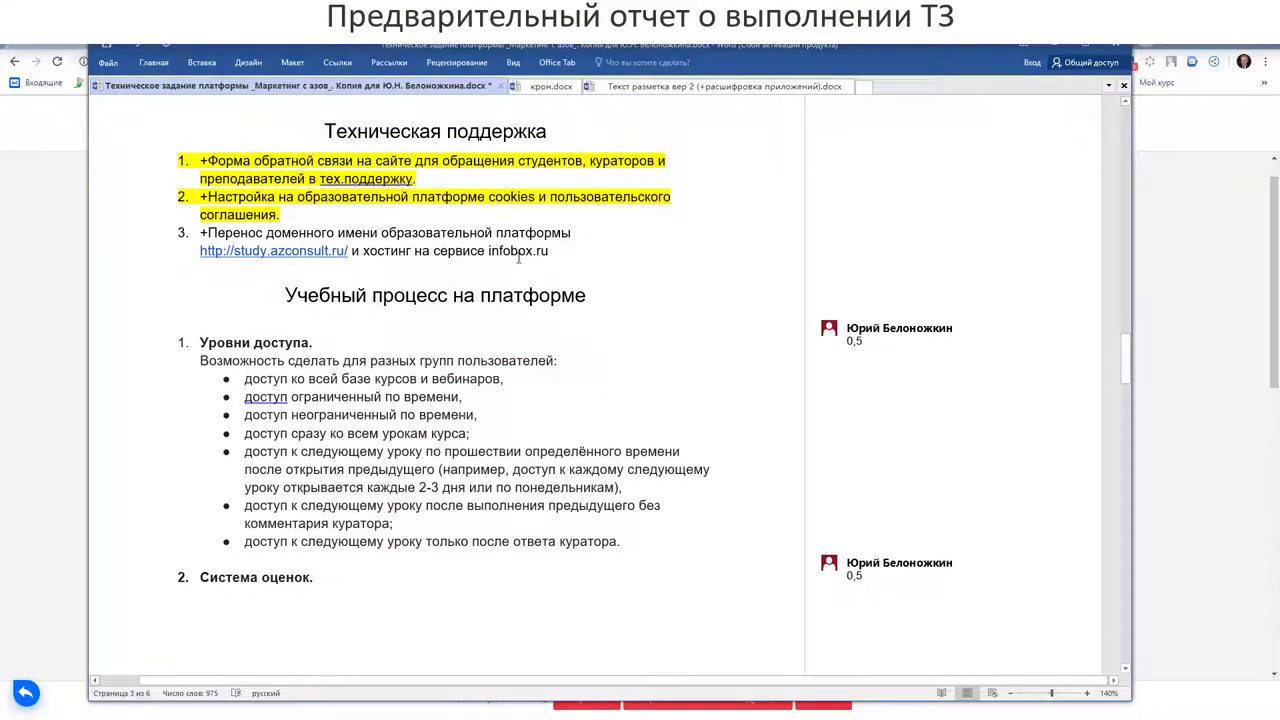
key("alt+Tab")
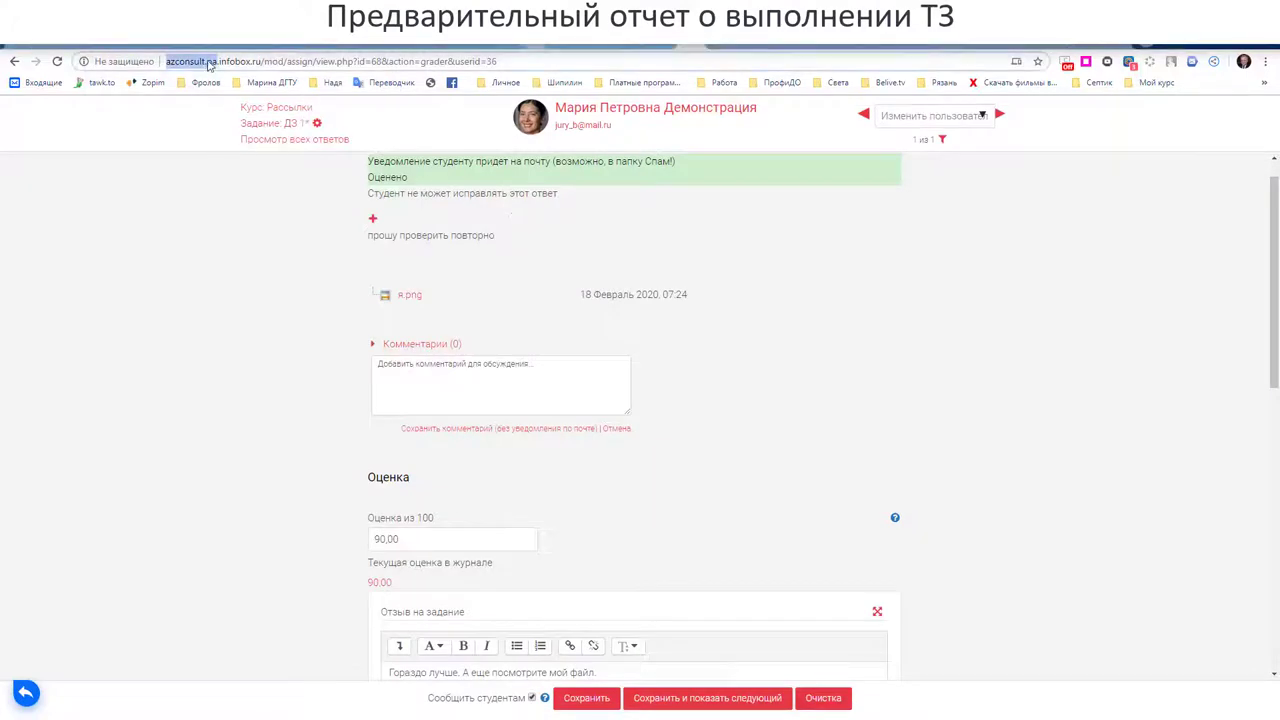
left_click_drag(218, 62, 171, 61)
left_click_drag(262, 62, 162, 62)
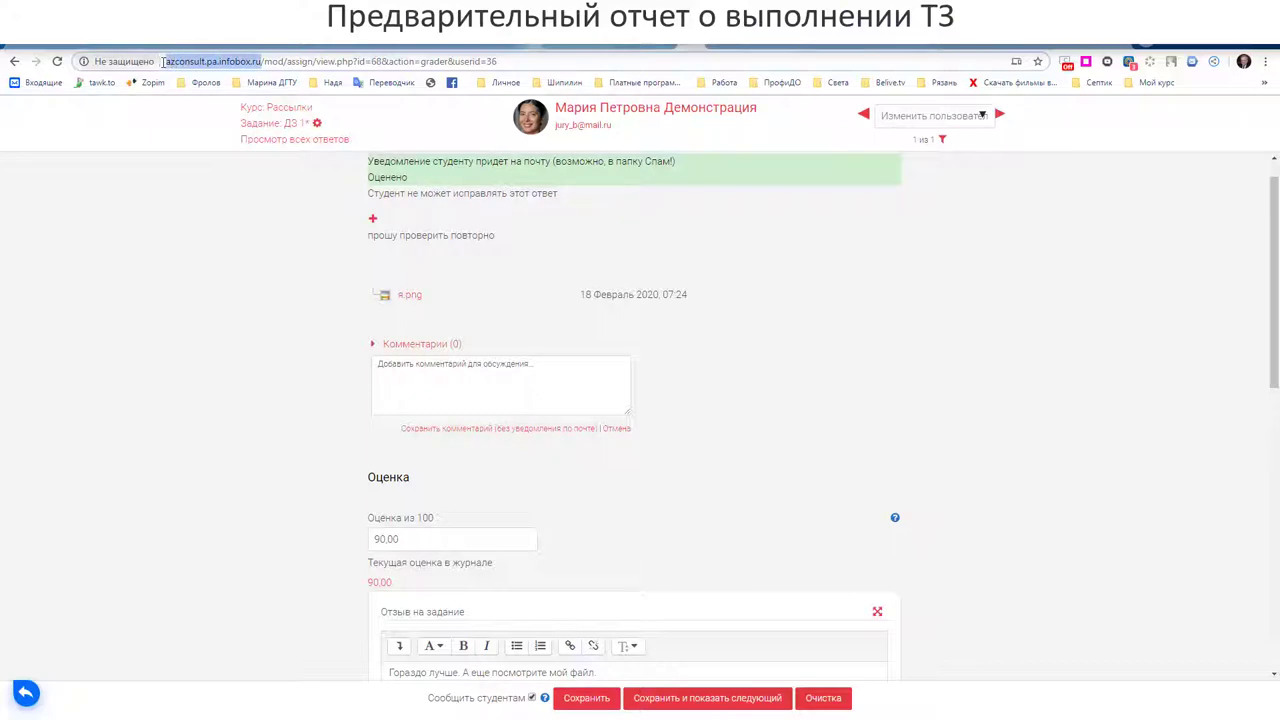
Return to the Word specification and put «+» before the full course database access and time-limited access bullets under «Уровни доступа».
key("alt+Tab")
key("alt+Tab")
key("alt+Tab")
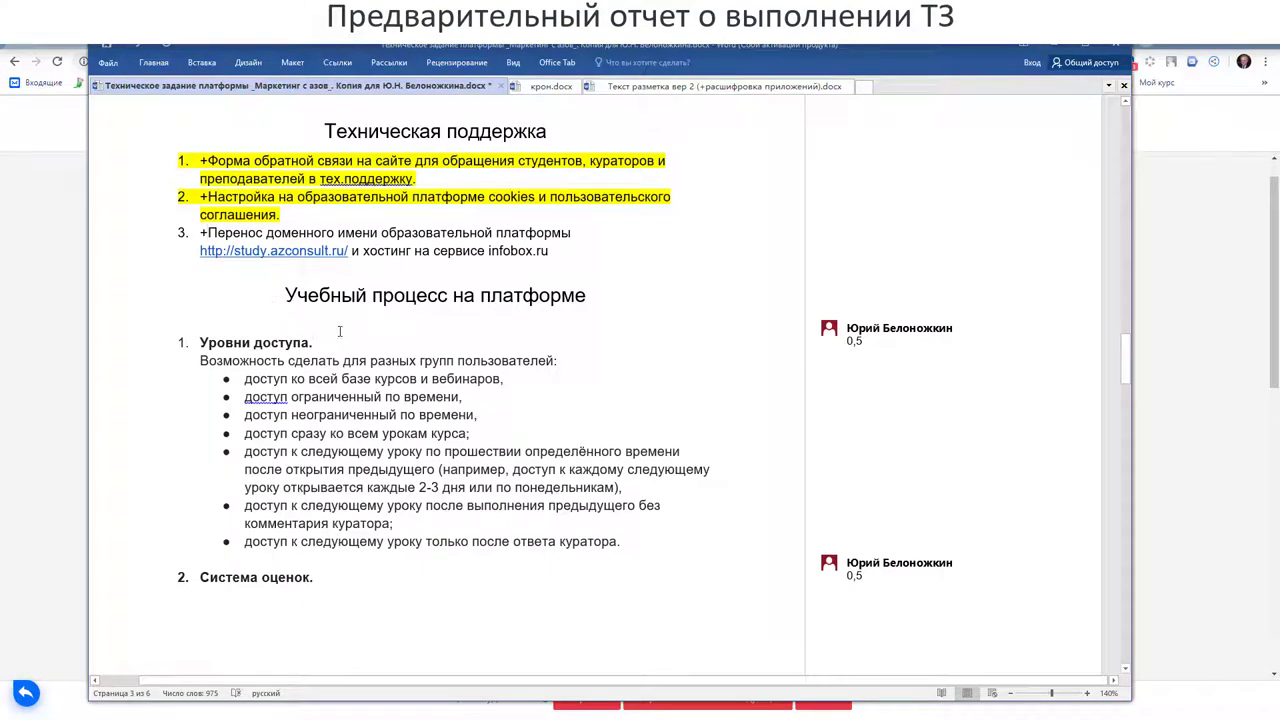
scroll(466, 280, "up", 1)
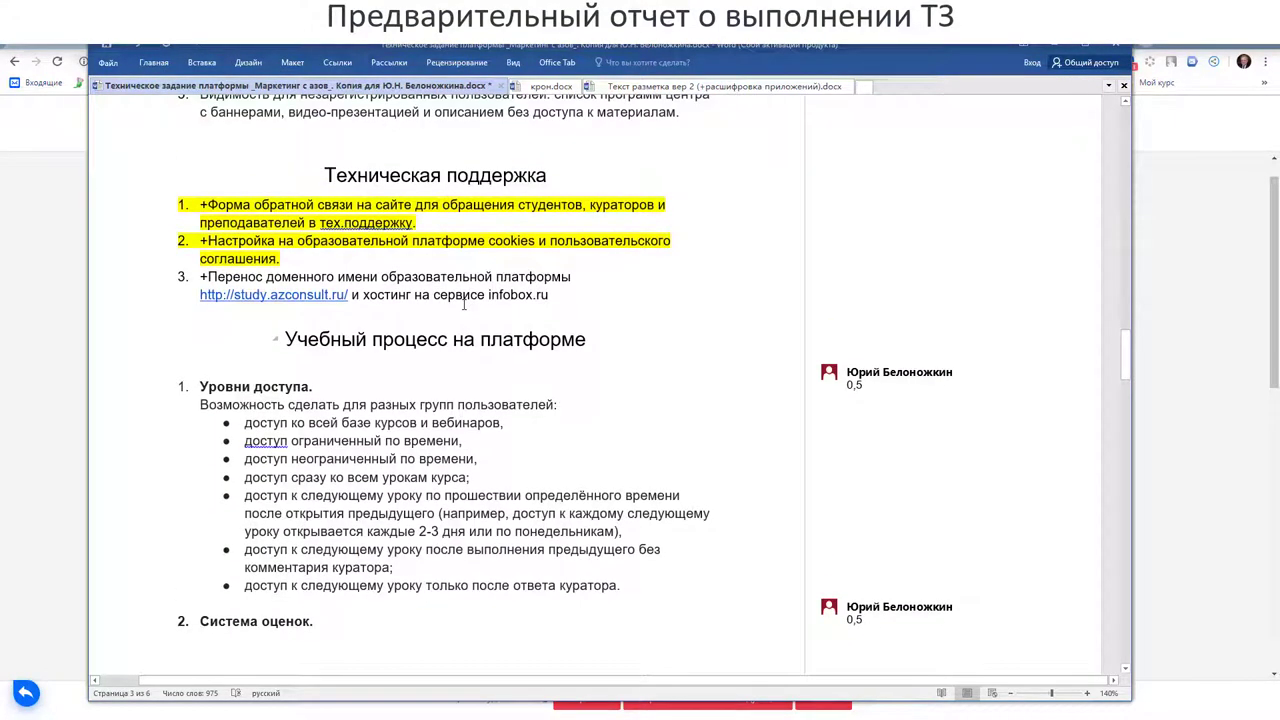
scroll(464, 304, "down", 2)
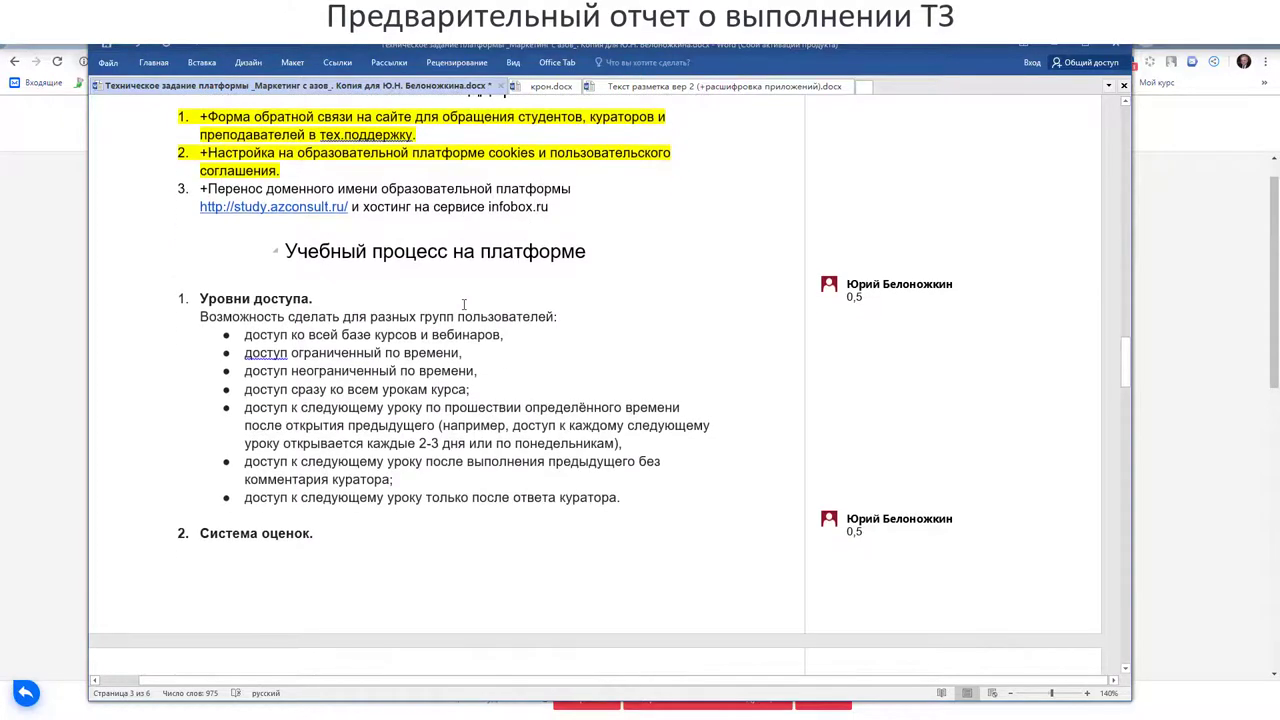
scroll(454, 302, "down", 1)
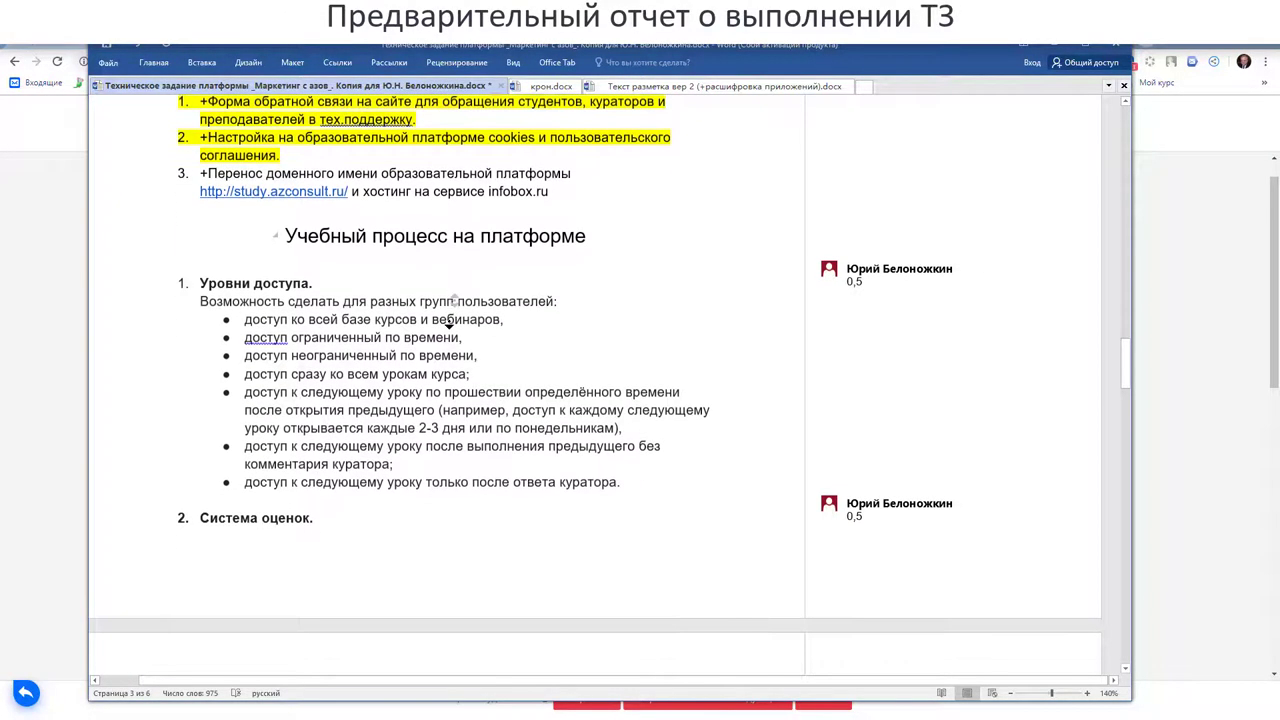
scroll(441, 336, "down", 1)
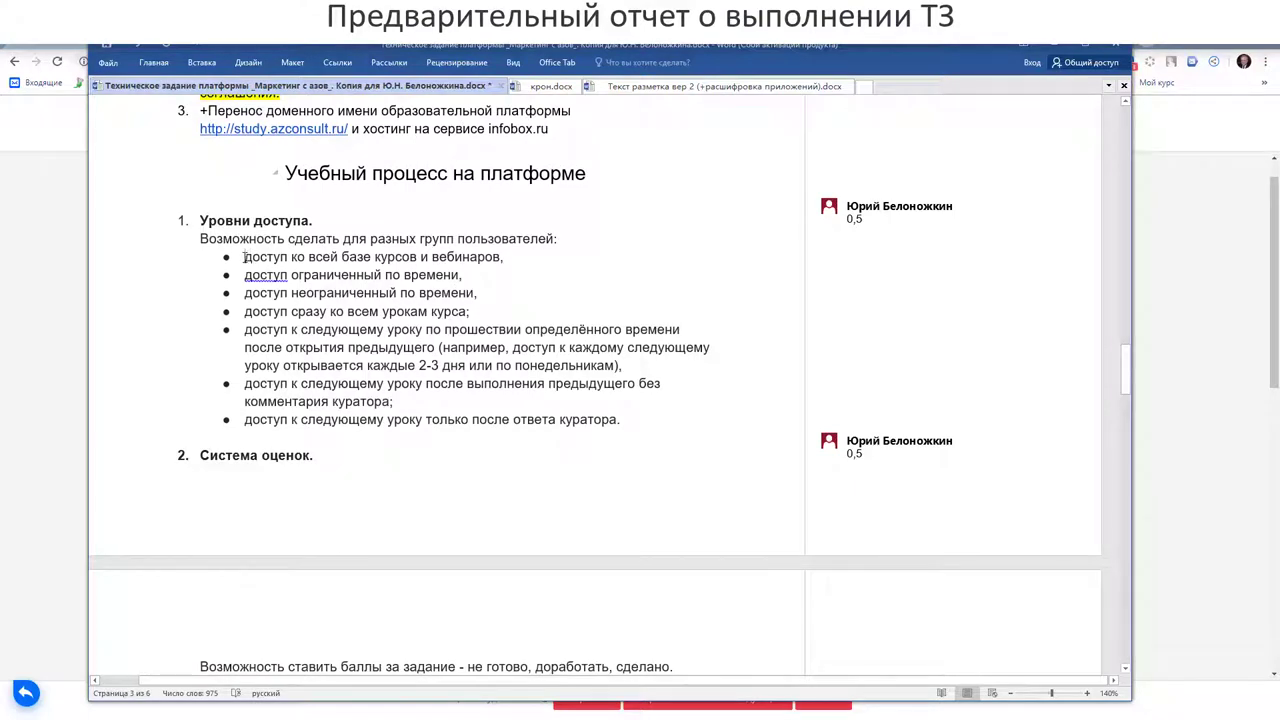
left_click(244, 257)
type("+")
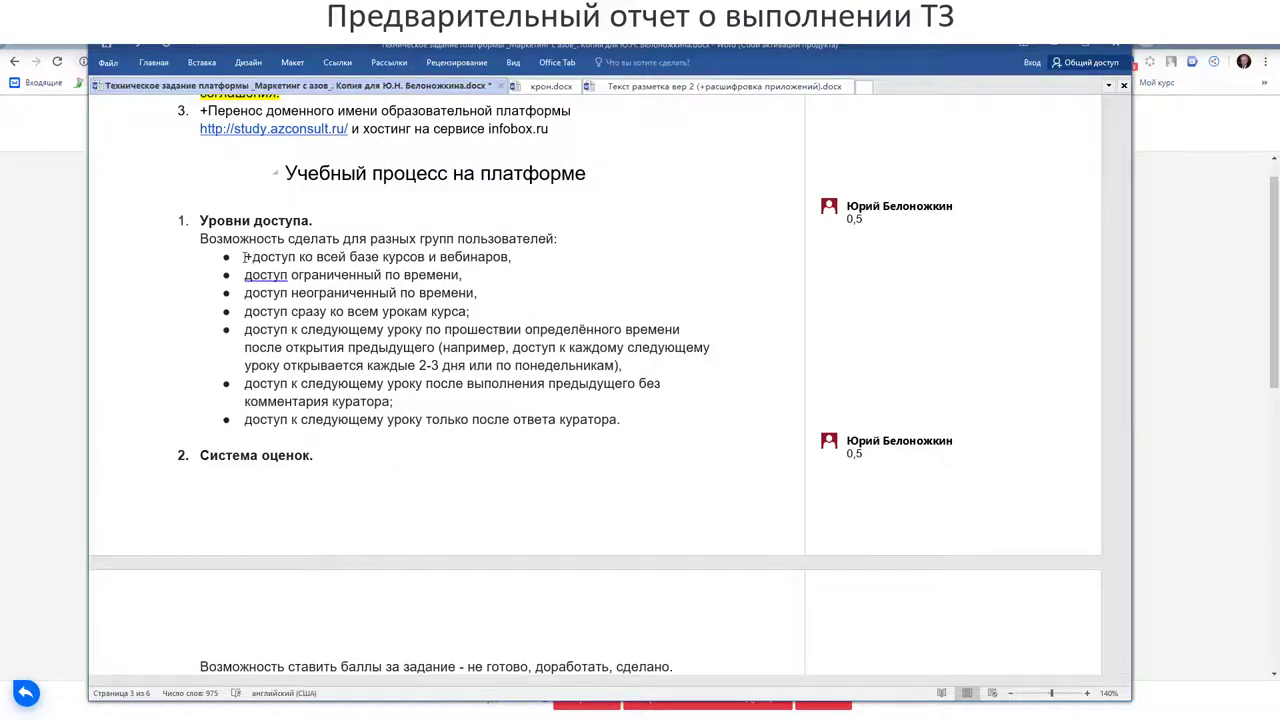
key("alt+shift")
key("alt+shift")
key("Down")
key("Home")
type("+")
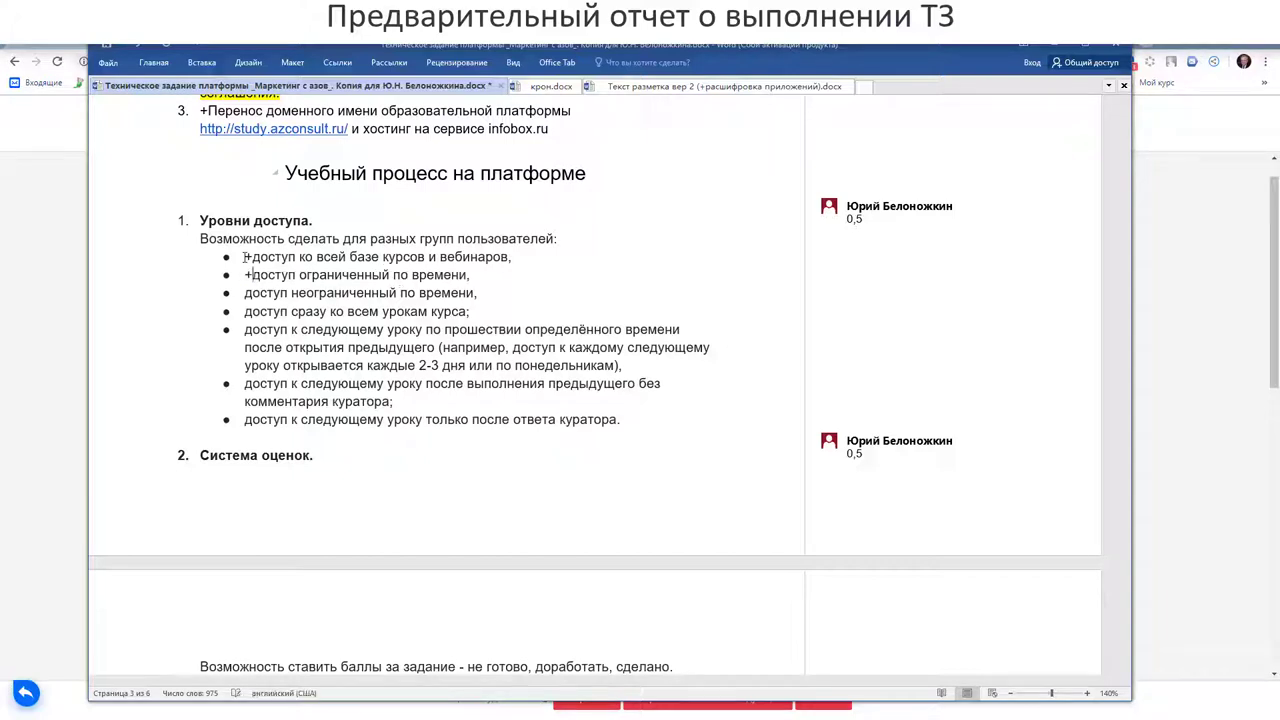
Switch to the browser, go from the grading page to the «Рассылки» course and open its course settings.
key("alt+Tab")
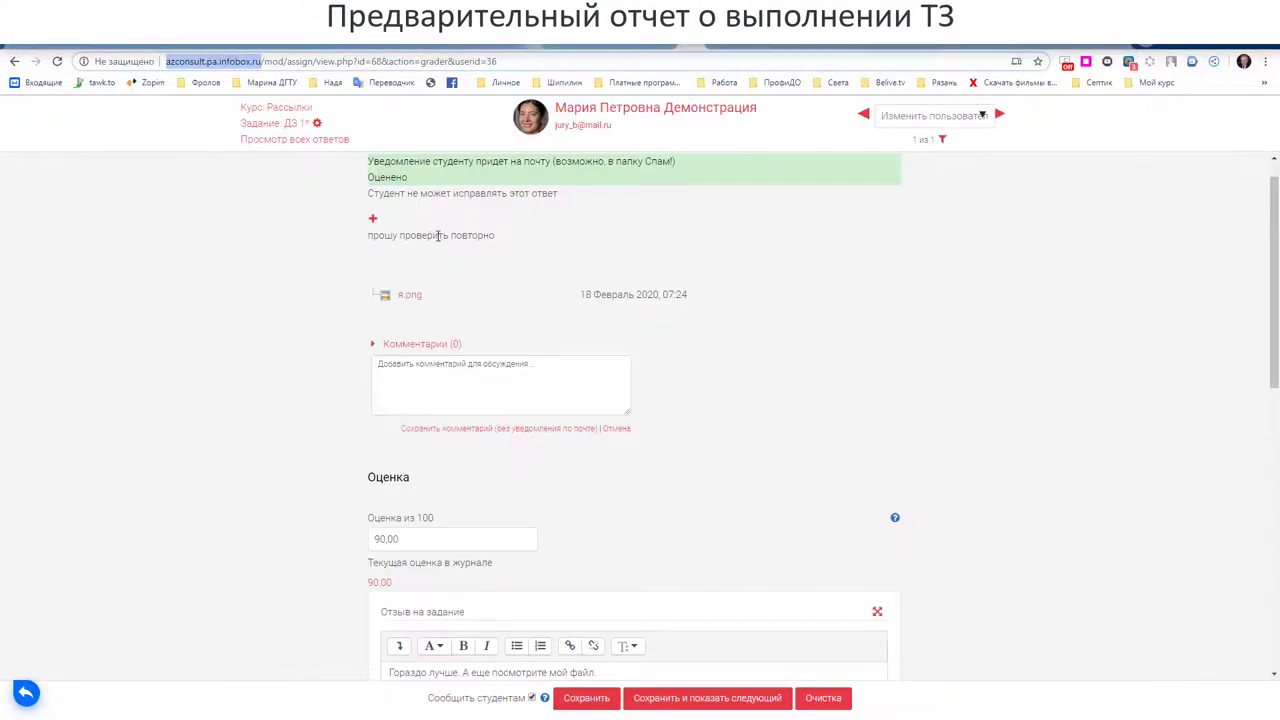
left_click(1247, 136)
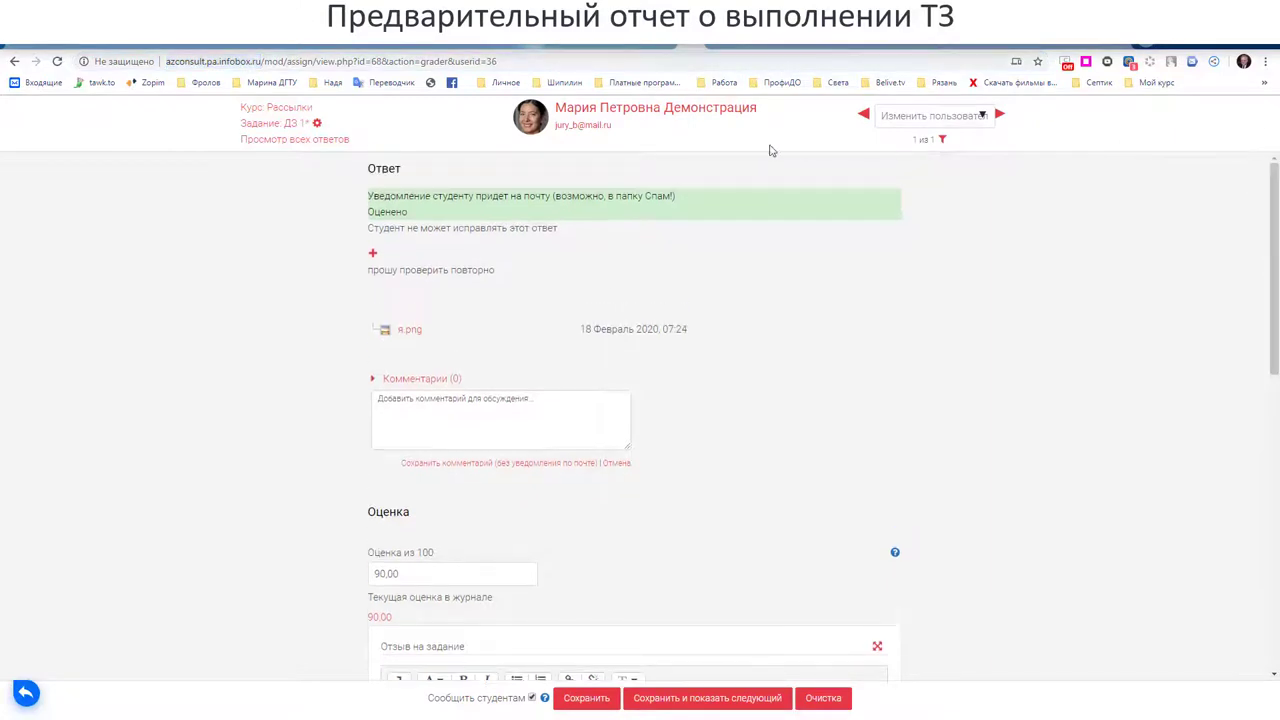
left_click(302, 110)
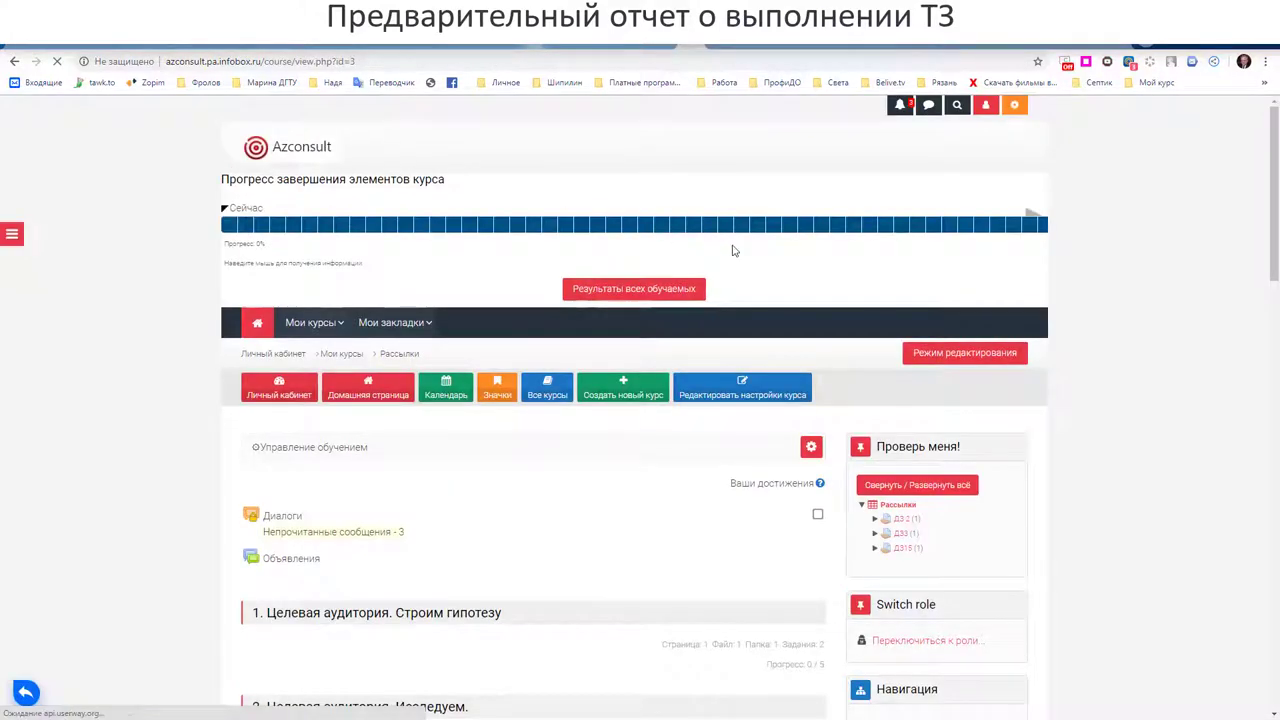
left_click(395, 322)
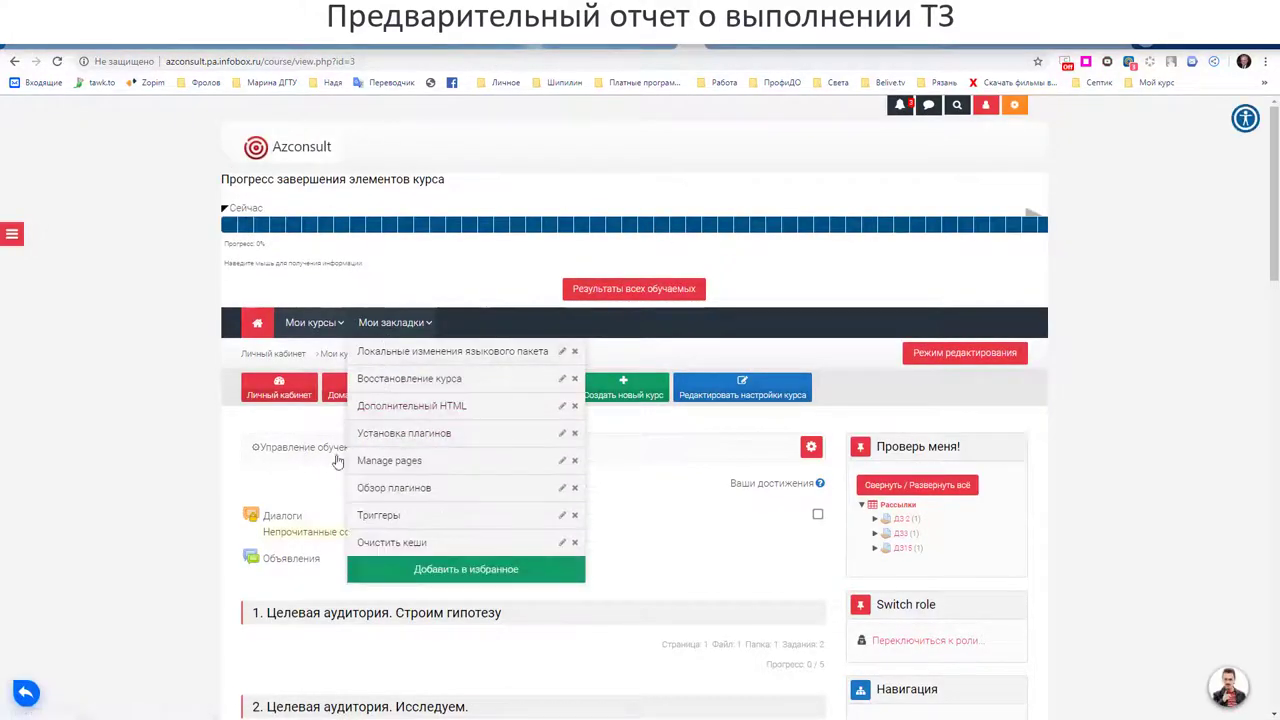
left_click(235, 473)
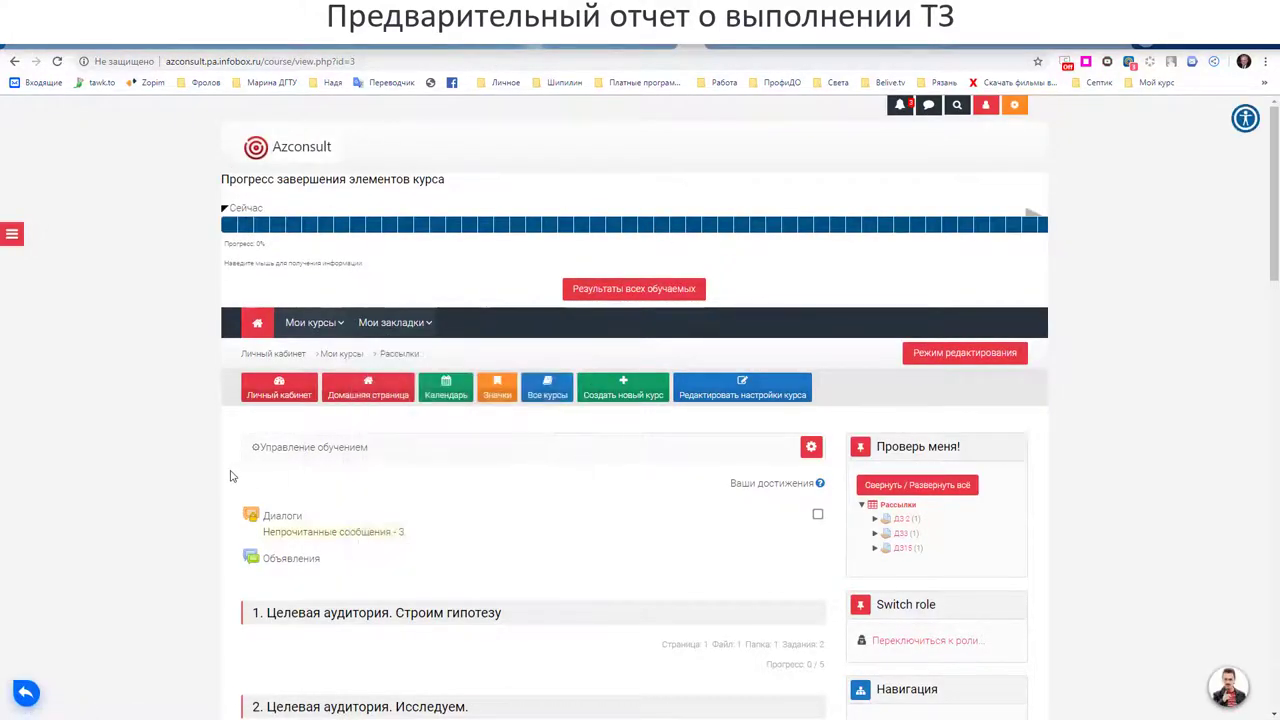
left_click(313, 450)
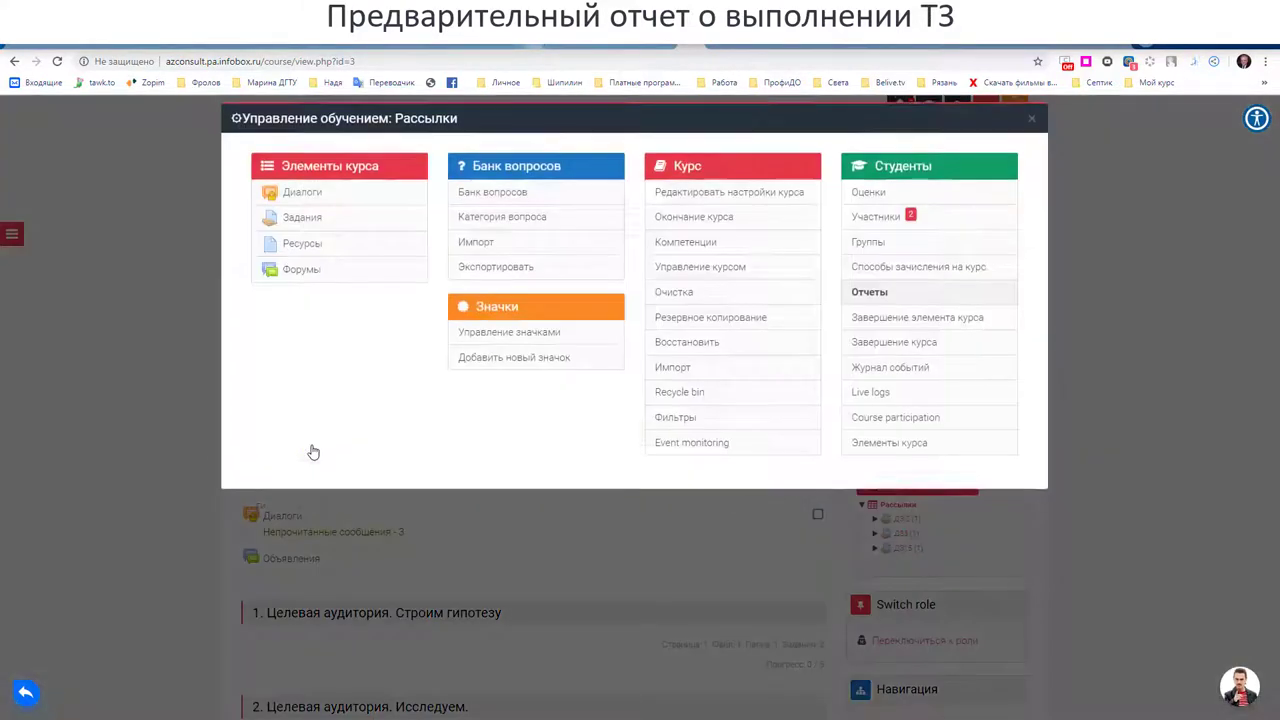
left_click(734, 203)
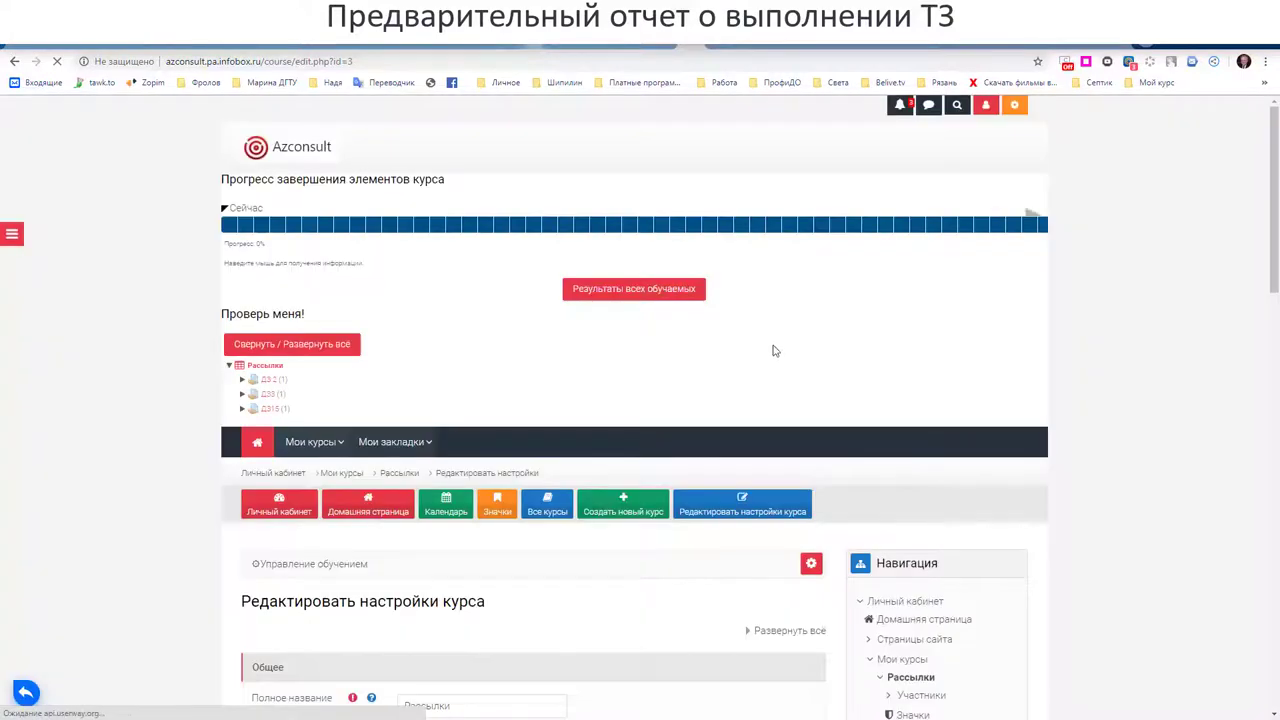
Disable the course end date and compare the date settings with the access levels in the Word specification.
scroll(765, 360, "down", 5)
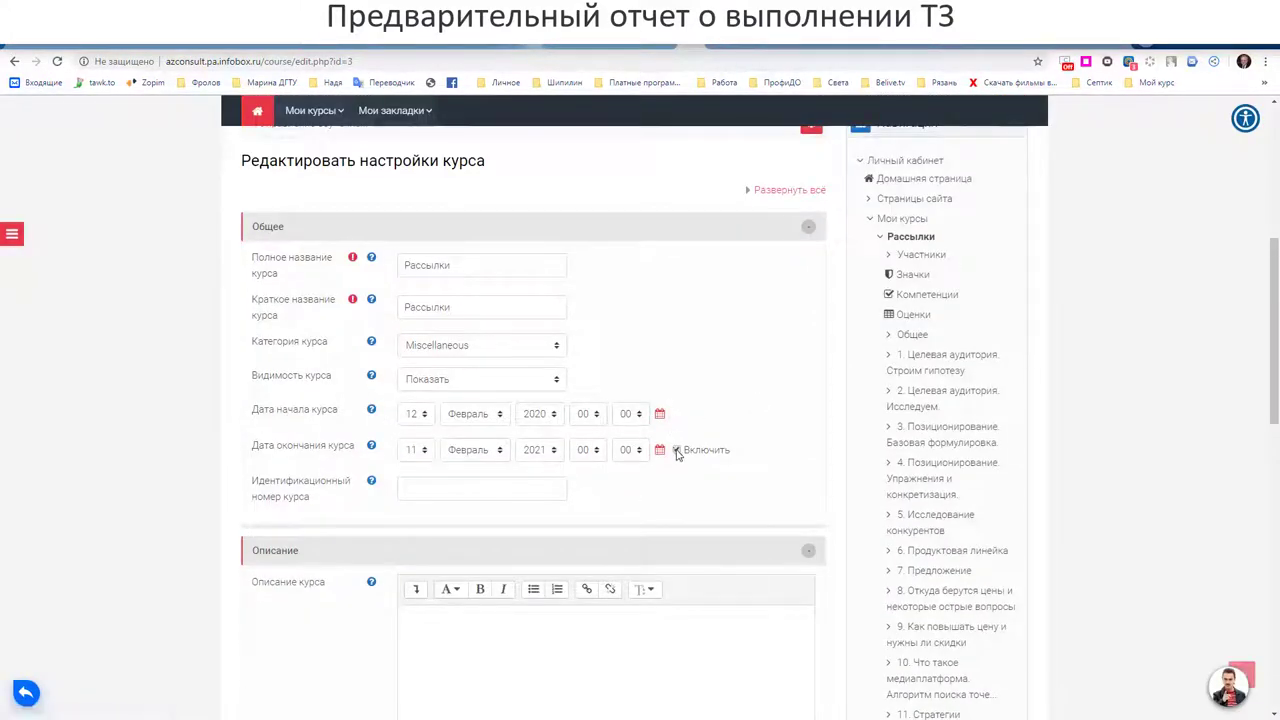
left_click(676, 451)
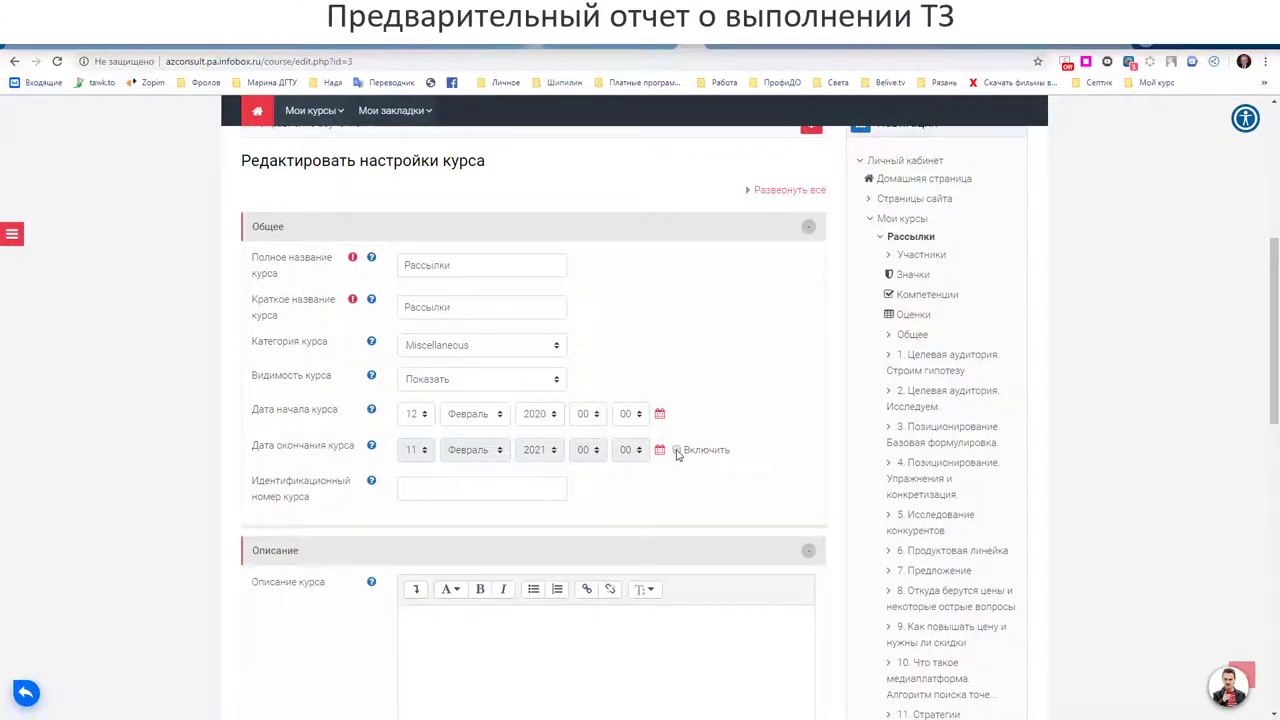
key("alt+Tab")
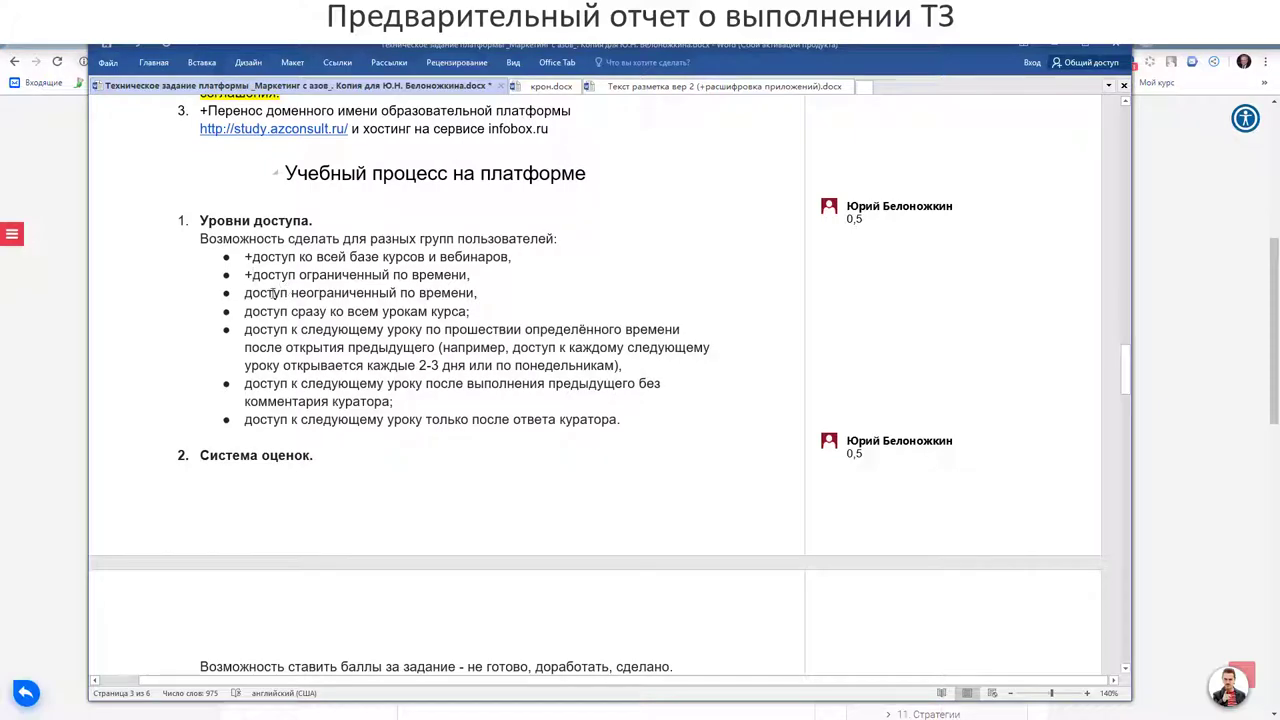
key("alt+Tab")
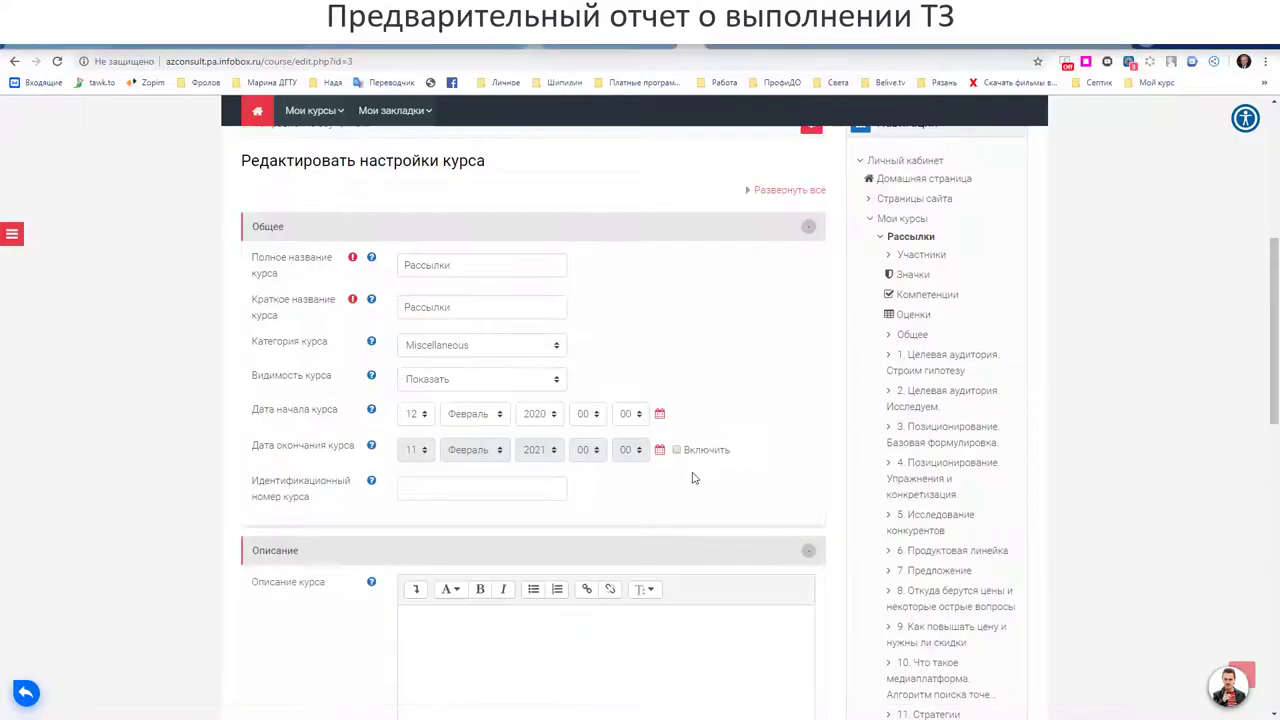
Switch to the Word specification and put «+» before the unlimited-time access and immediate access to all lessons bullets.
key("alt+Tab")
type("+")
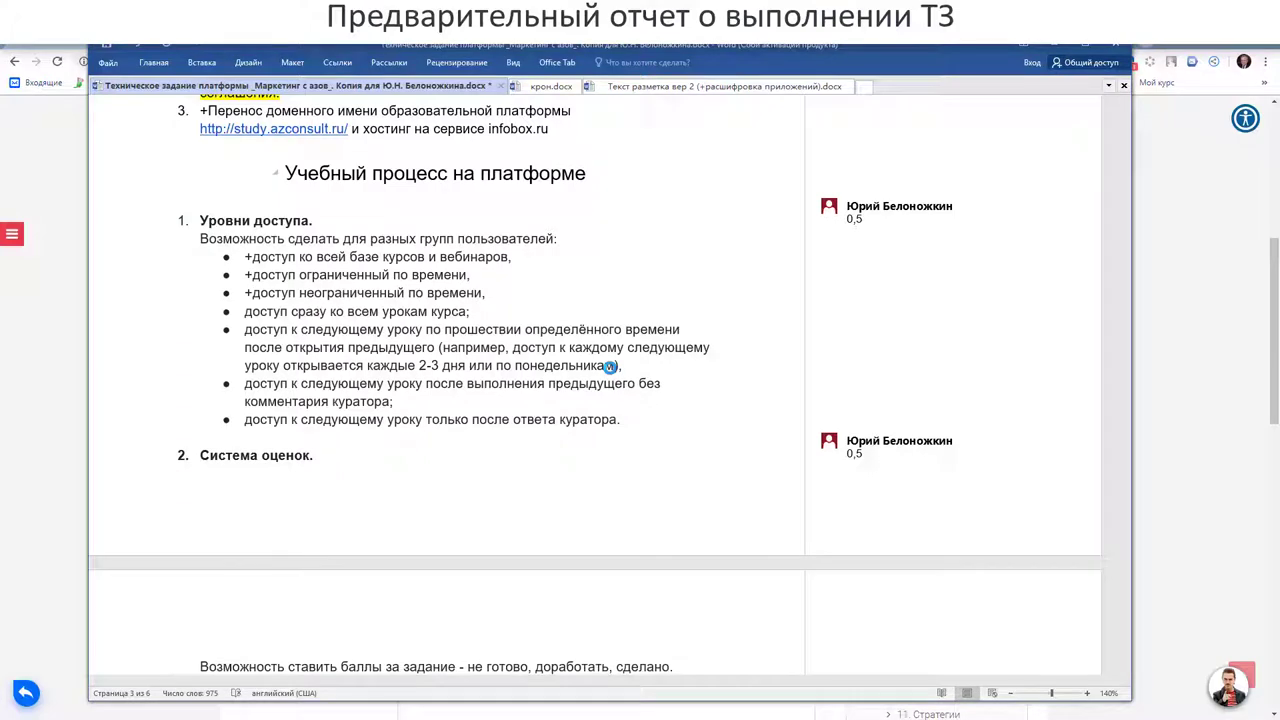
key("alt+Tab")
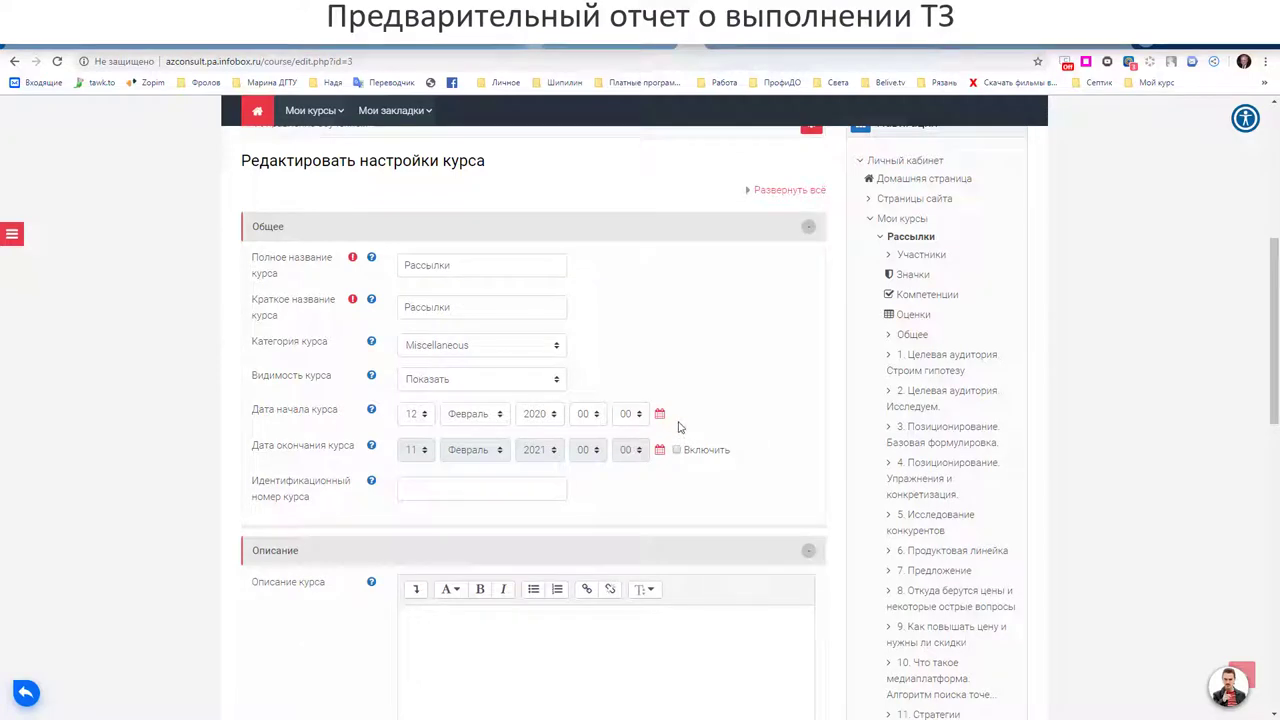
key("alt+Tab")
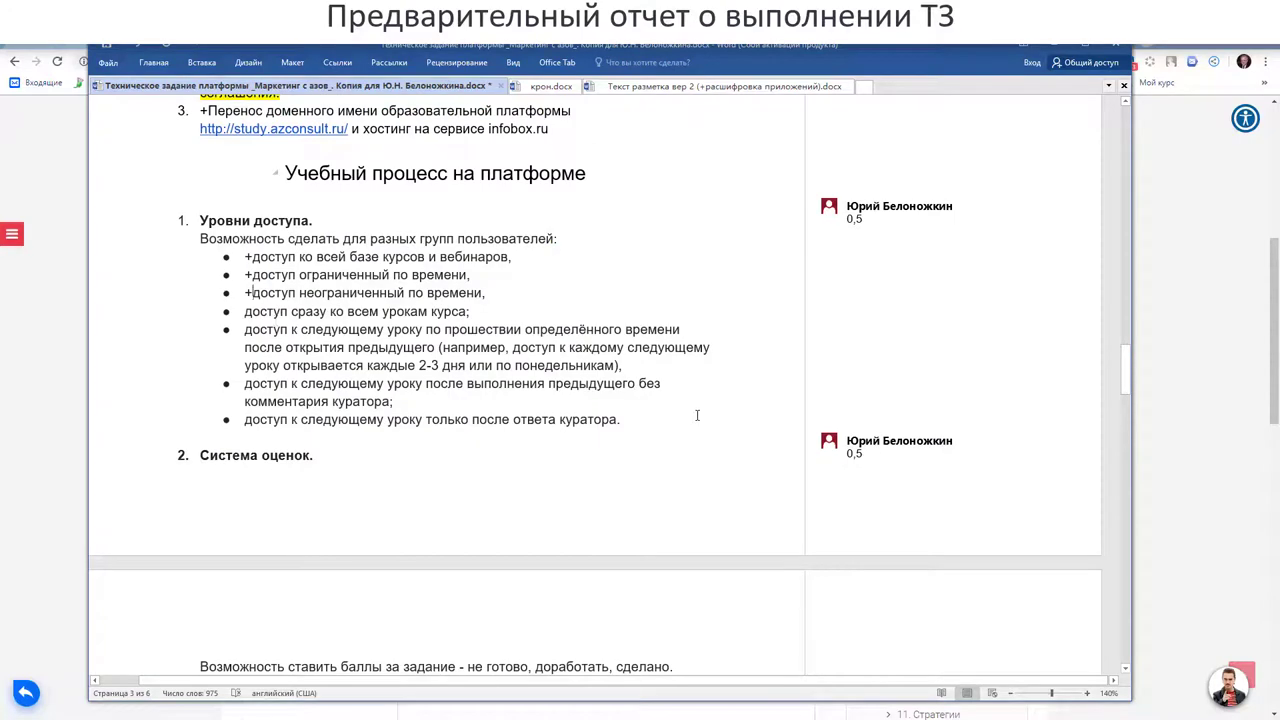
key("alt+Tab")
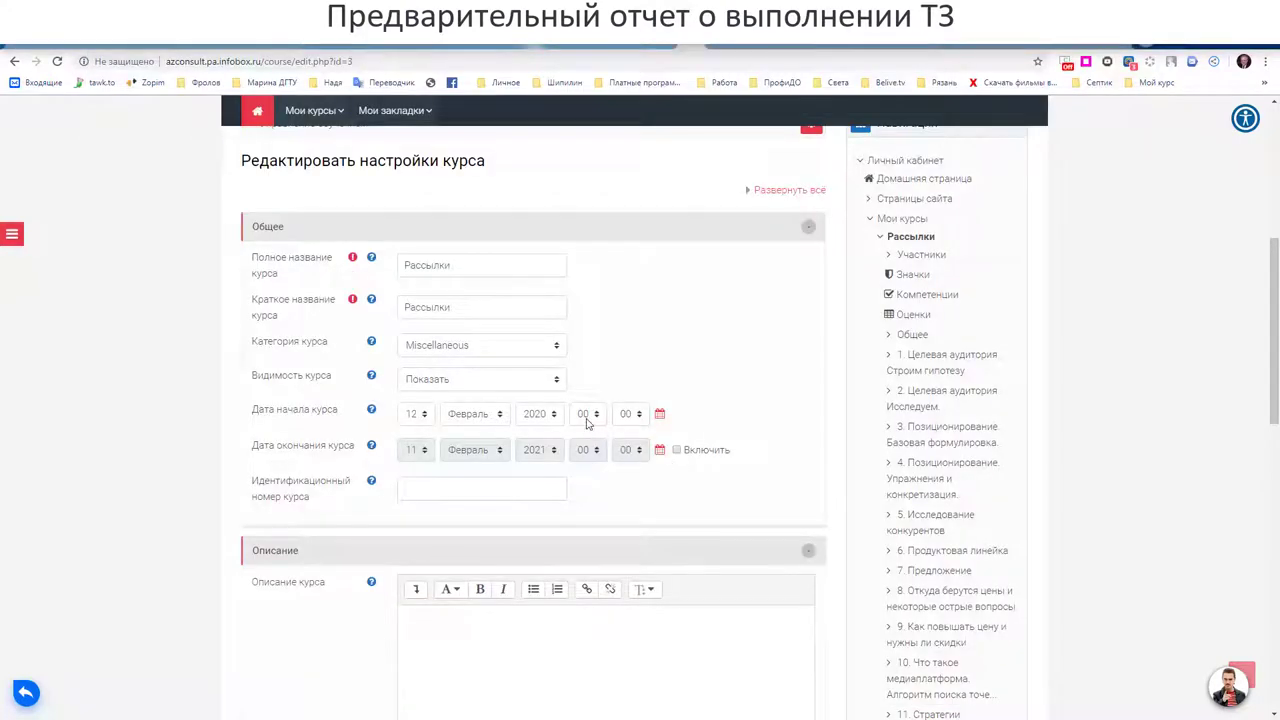
key("alt+Tab")
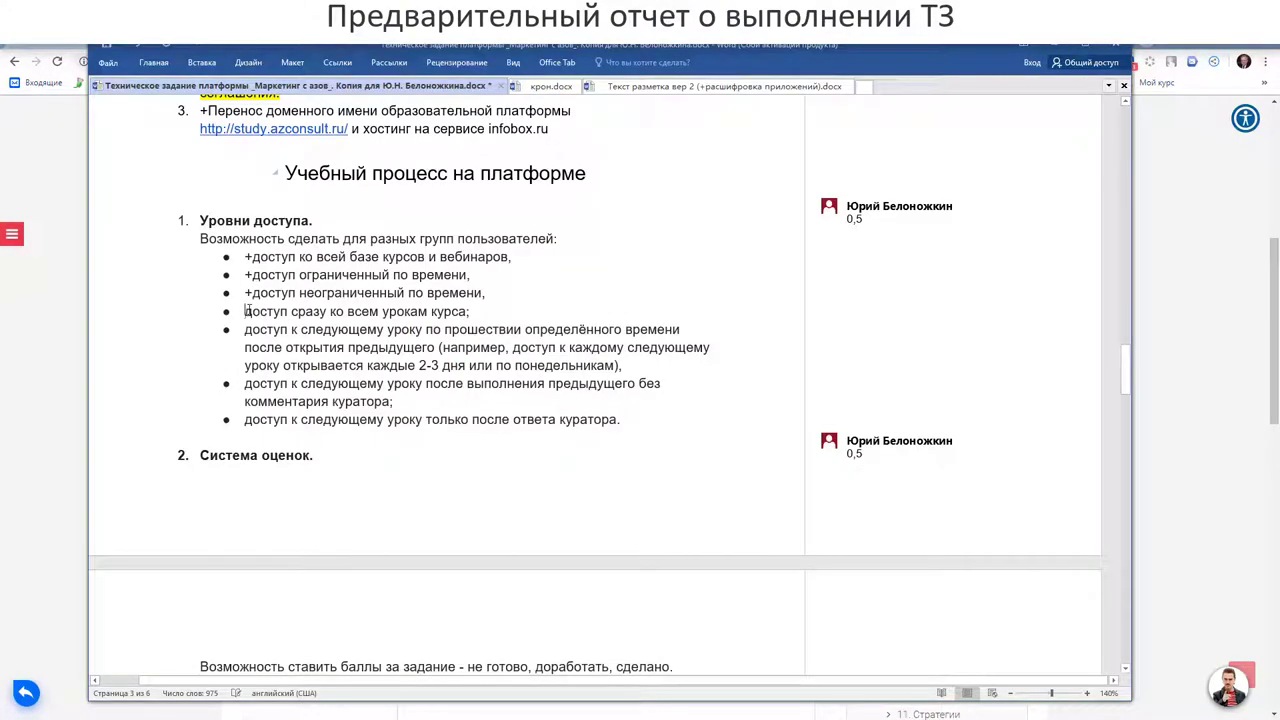
key("alt+shift")
key("alt+shift")
type("+")
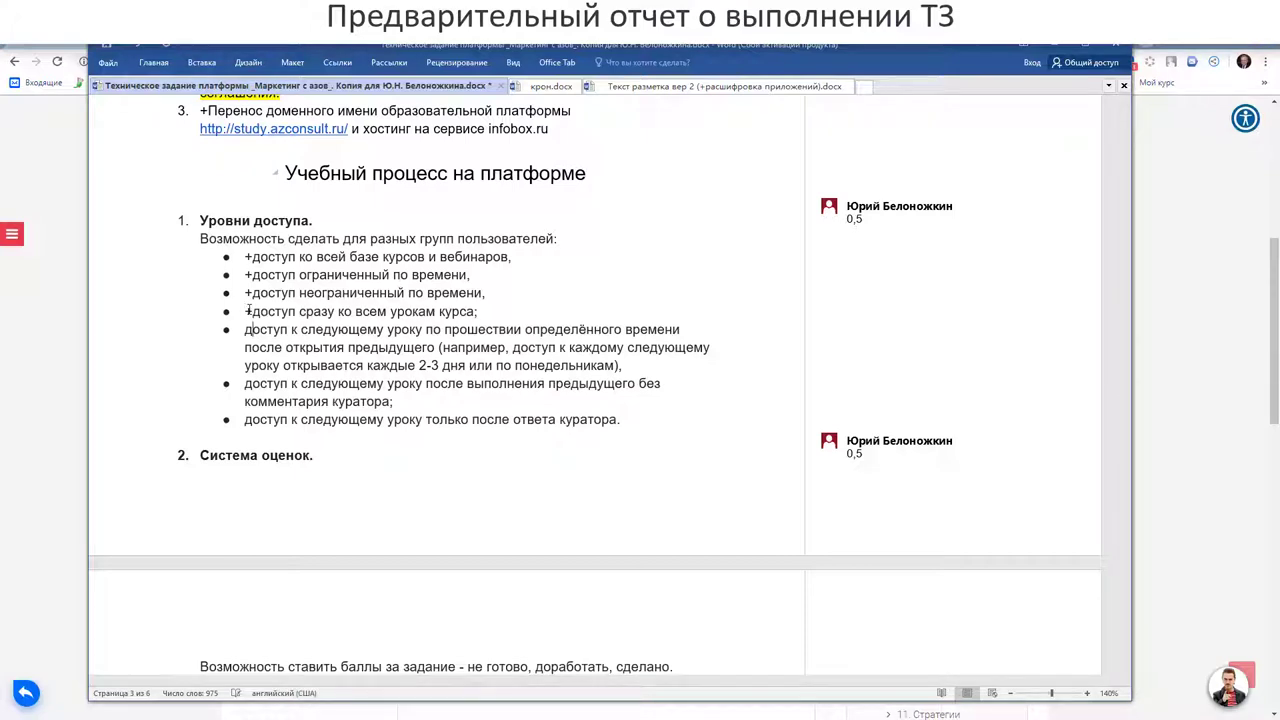
Put «+/-» before the bullet about access to the next lesson after a set time has passed.
key("alt+shift")
key("alt+shift")
type("-")
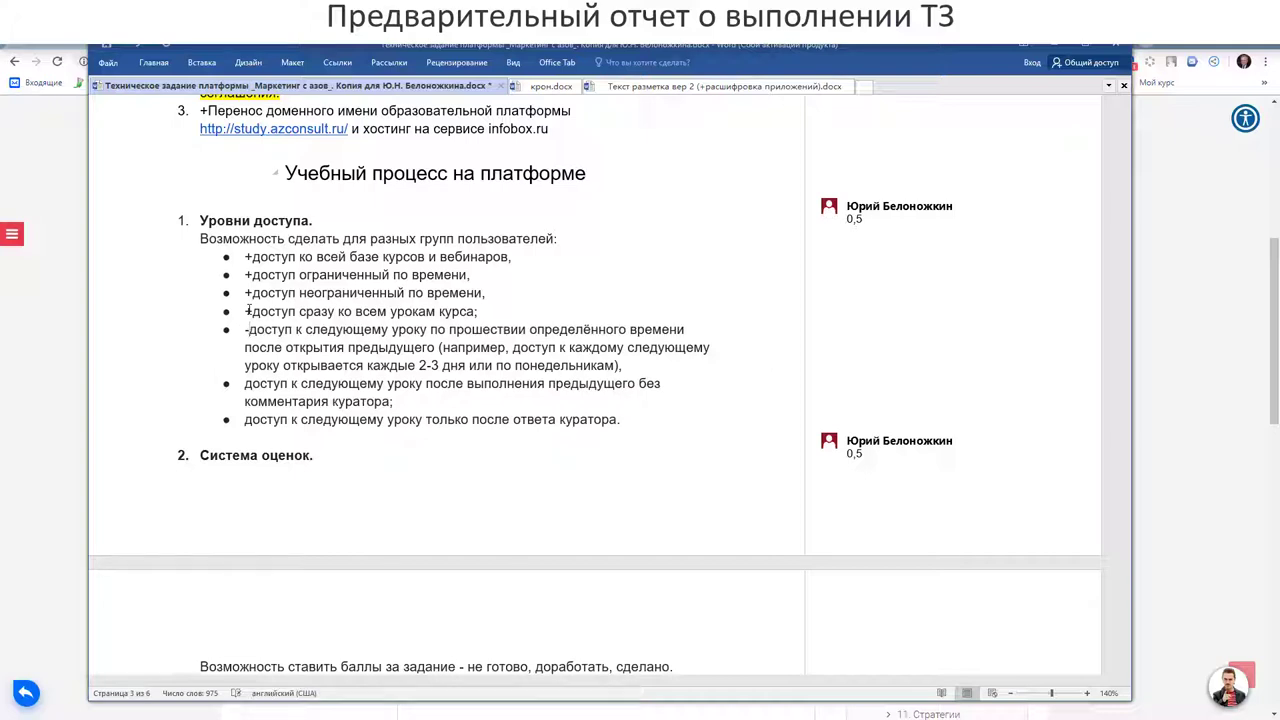
key("alt+shift")
key("ctrl+shift+Right")
key("Up")
key("alt+shift")
key("Delete")
type("+")
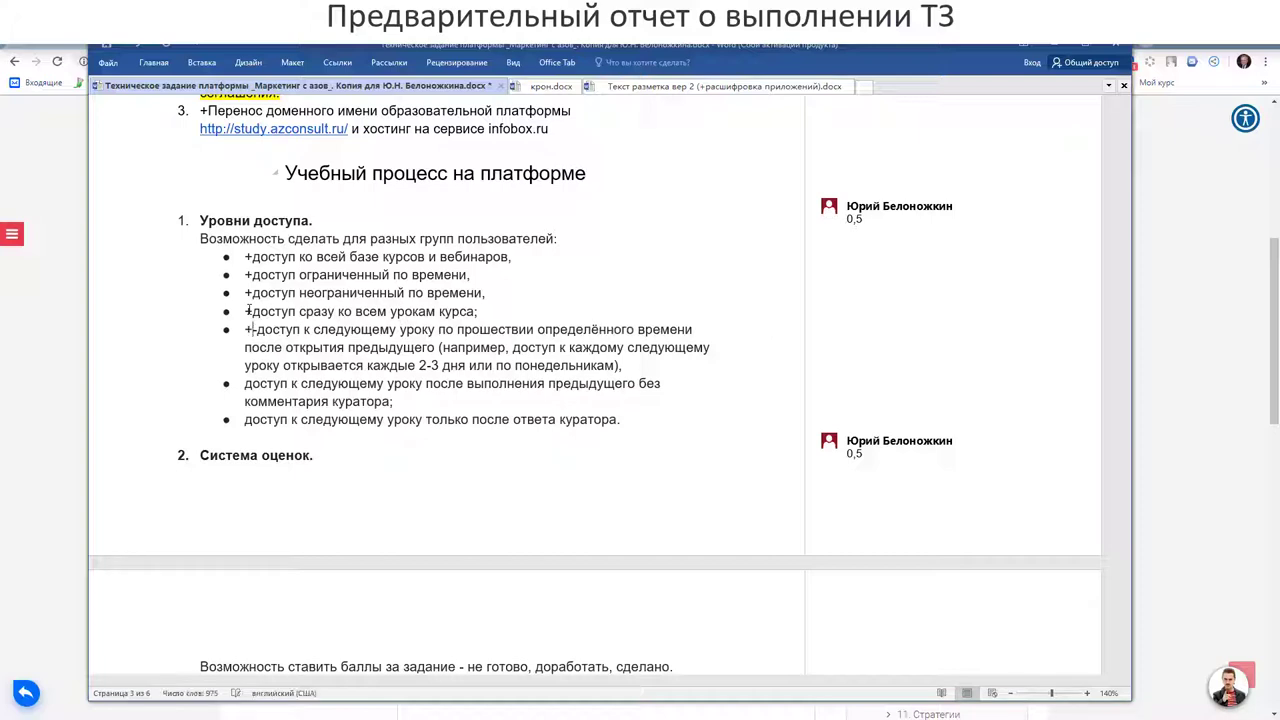
type("/-")
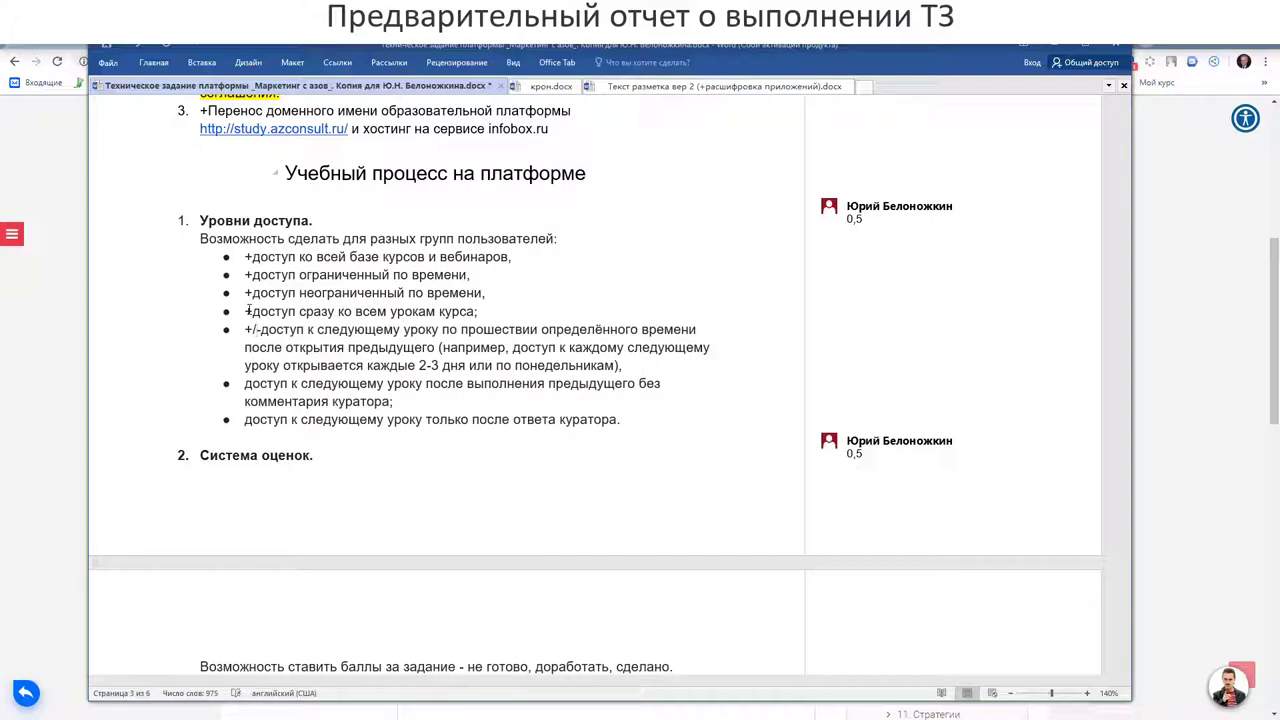
Return to the browser and leave the «Рассылки» course settings without saving the changes.
key("alt+Tab")
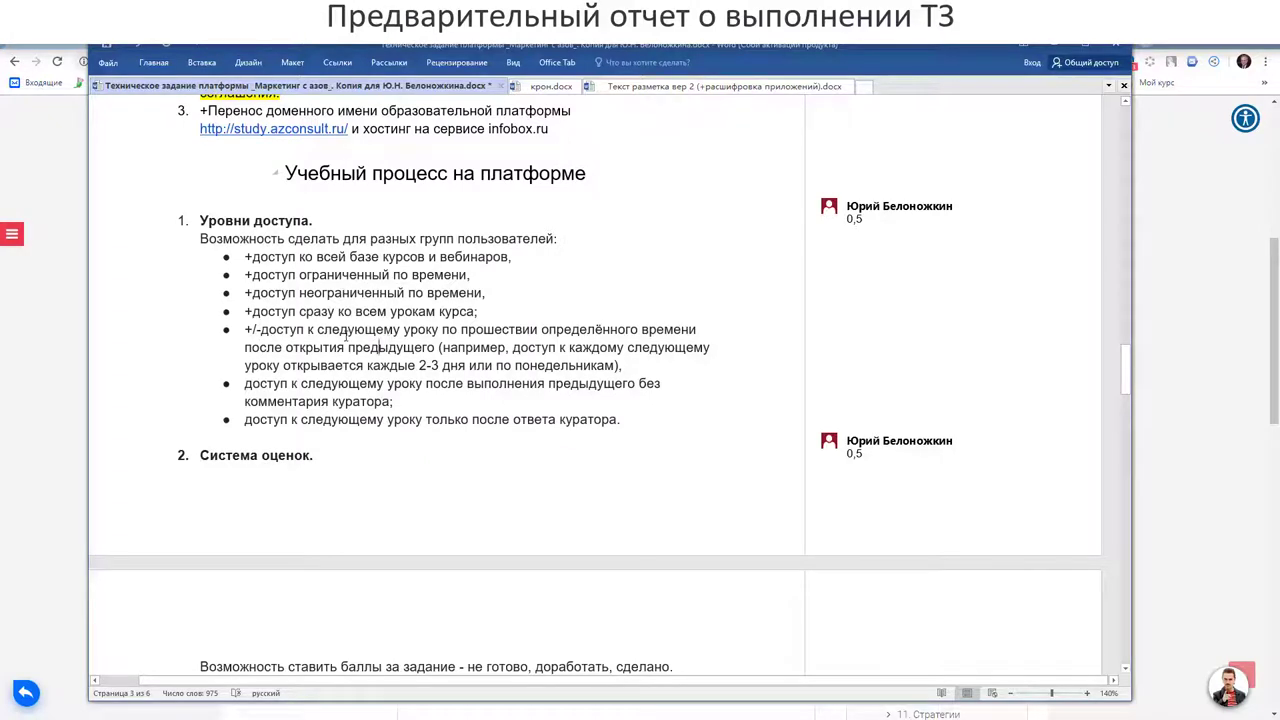
key("alt+Tab")
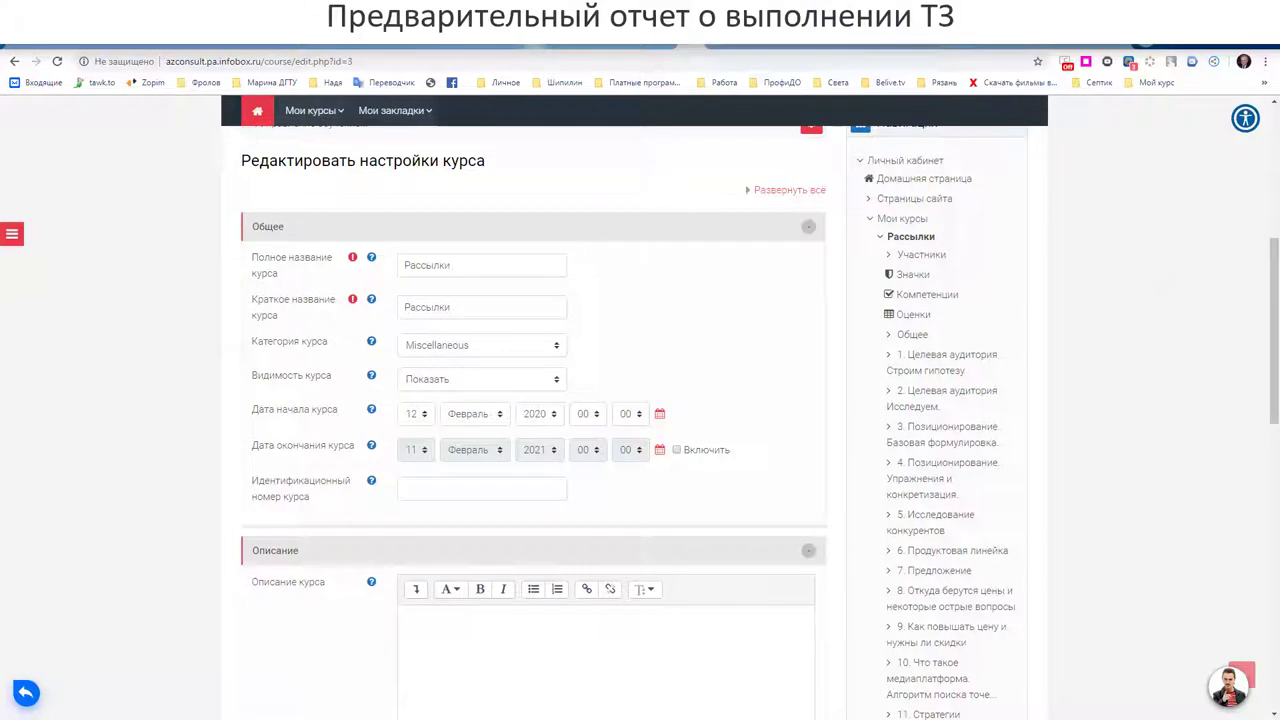
left_click(15, 62)
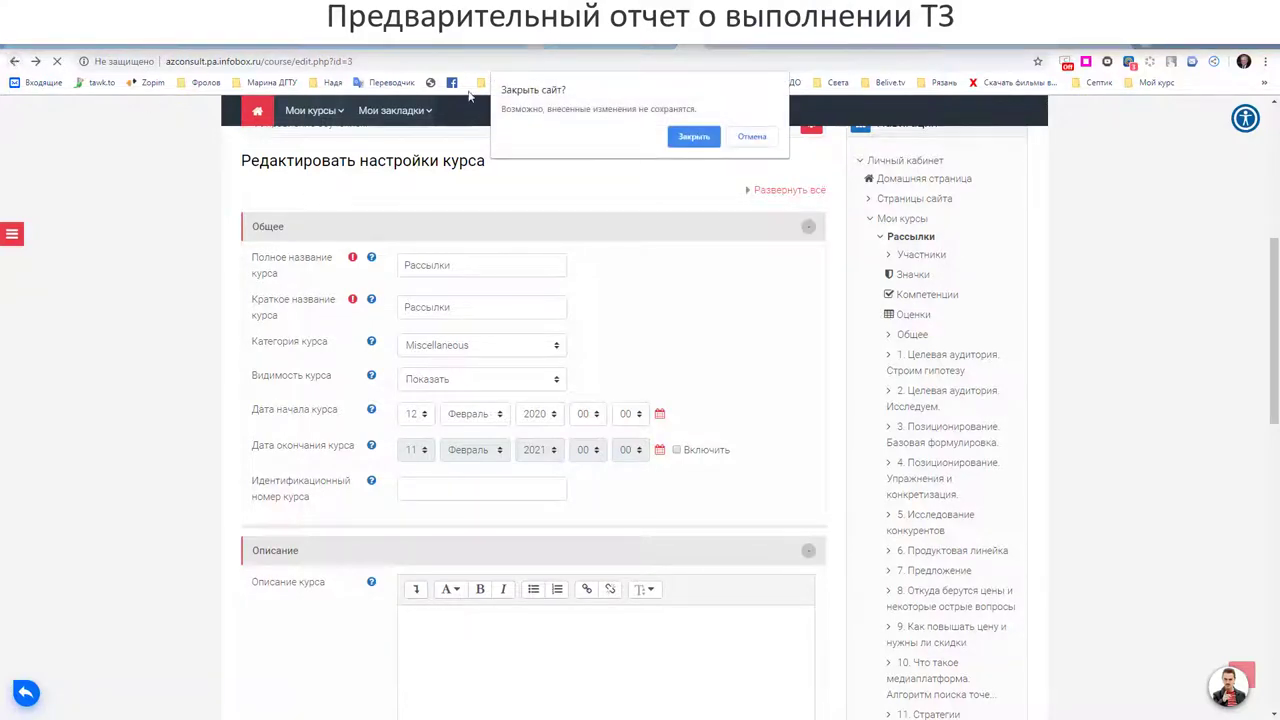
left_click(751, 137)
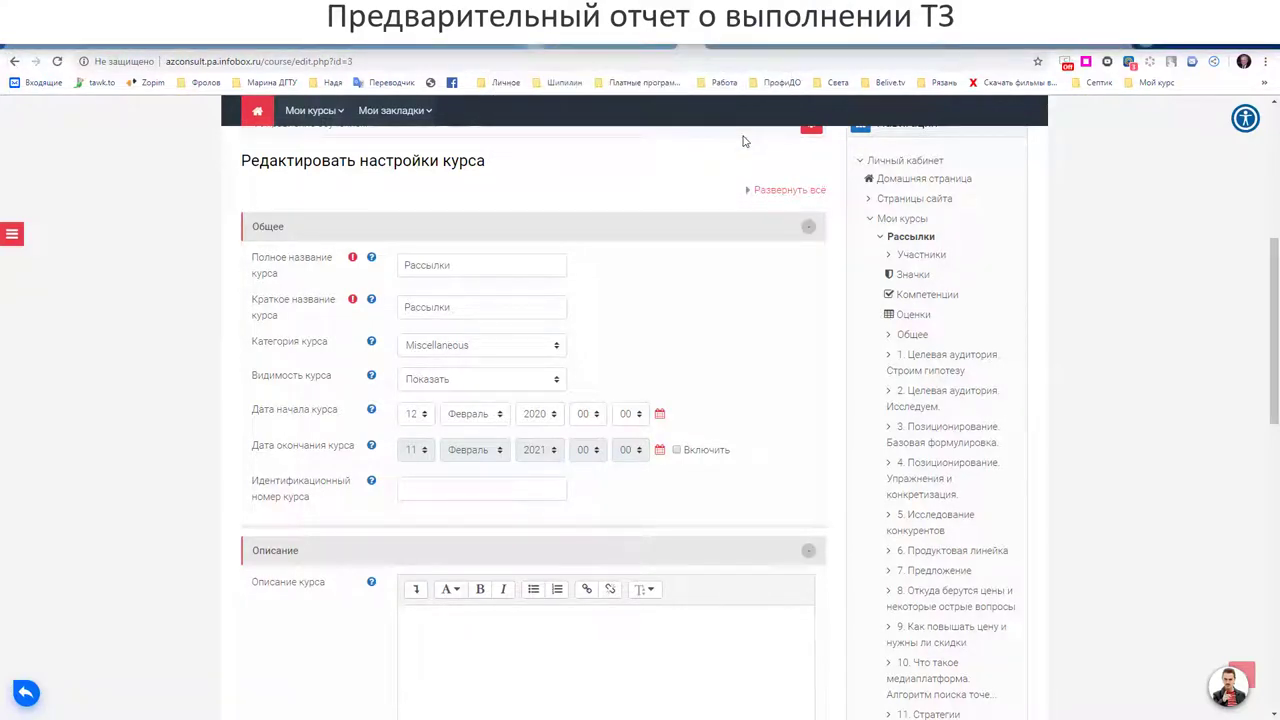
scroll(740, 500, "down", 10)
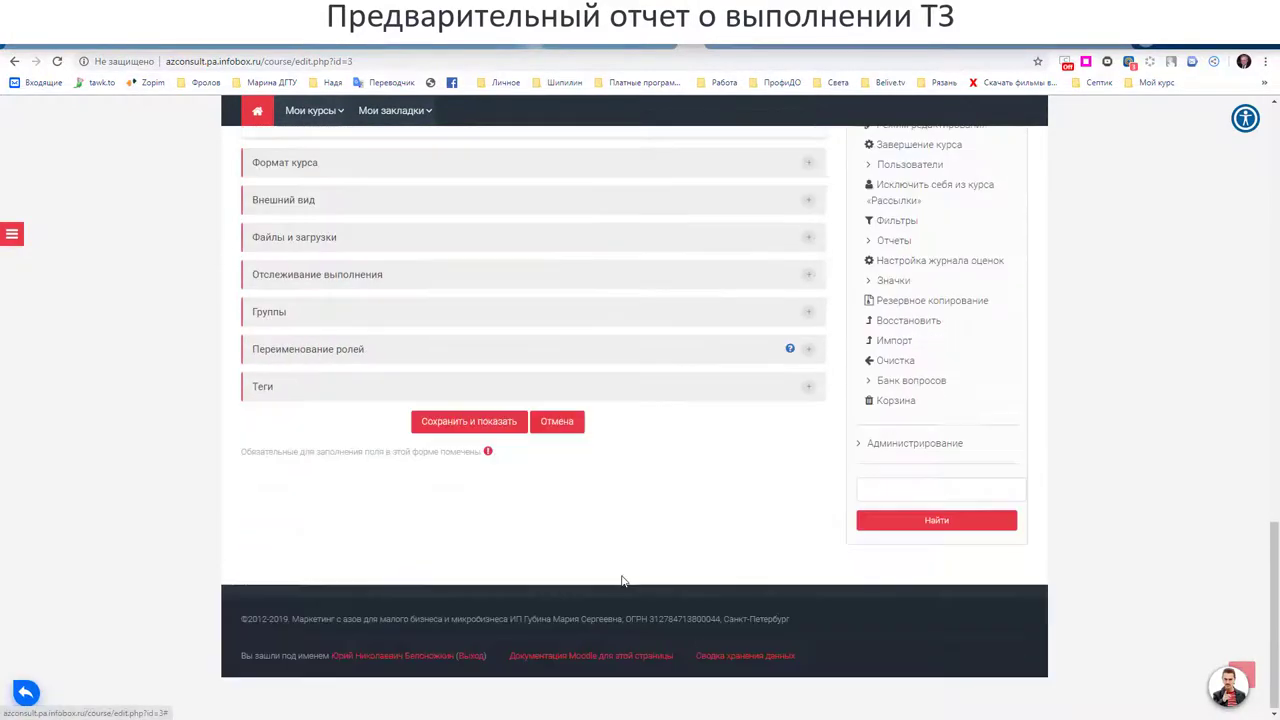
left_click(549, 425)
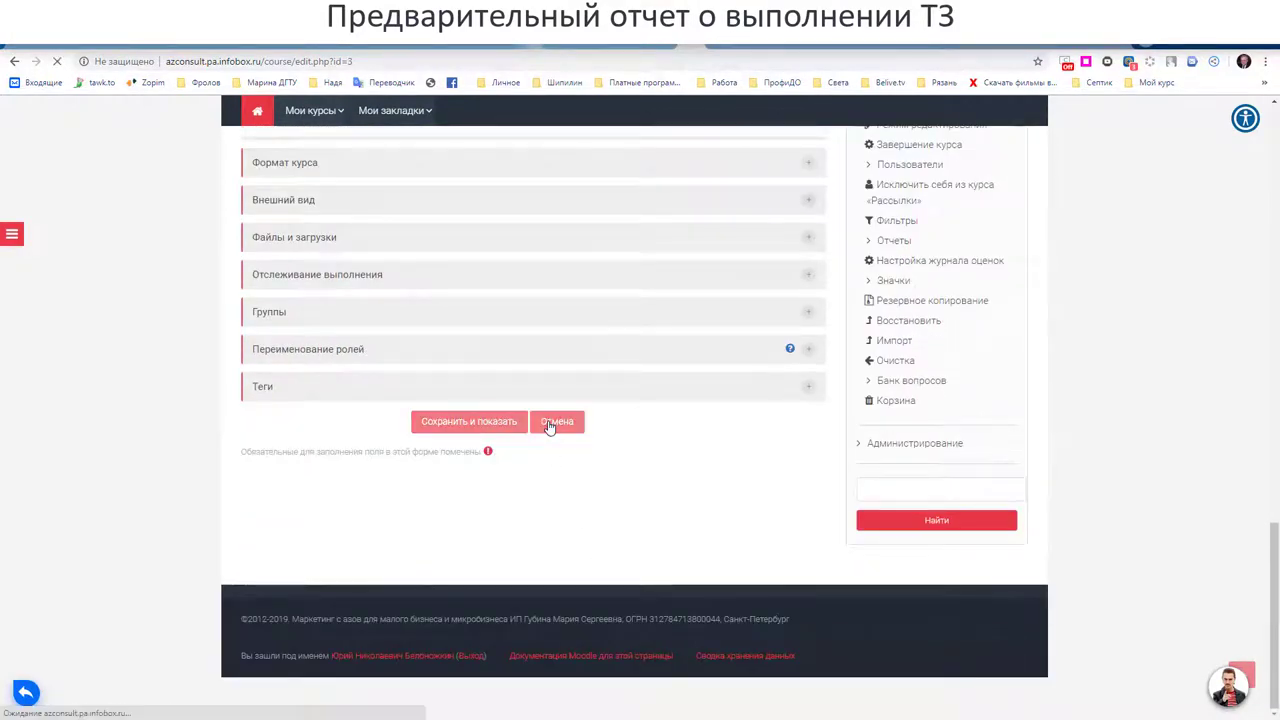
Open the section «1. Целевая аудитория. Строим гипотезу», review its items and completion boxes, and open «Презентация к занятию 1».
scroll(549, 428, "down", 2)
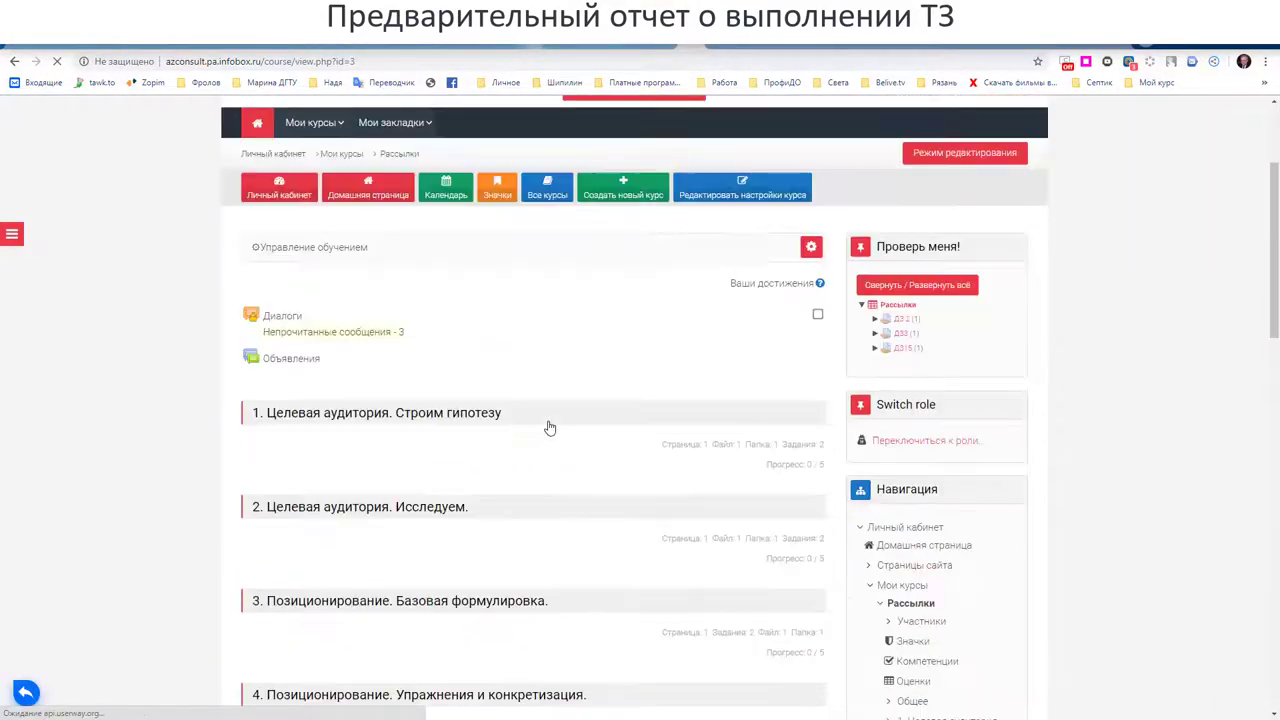
scroll(549, 428, "down", 1)
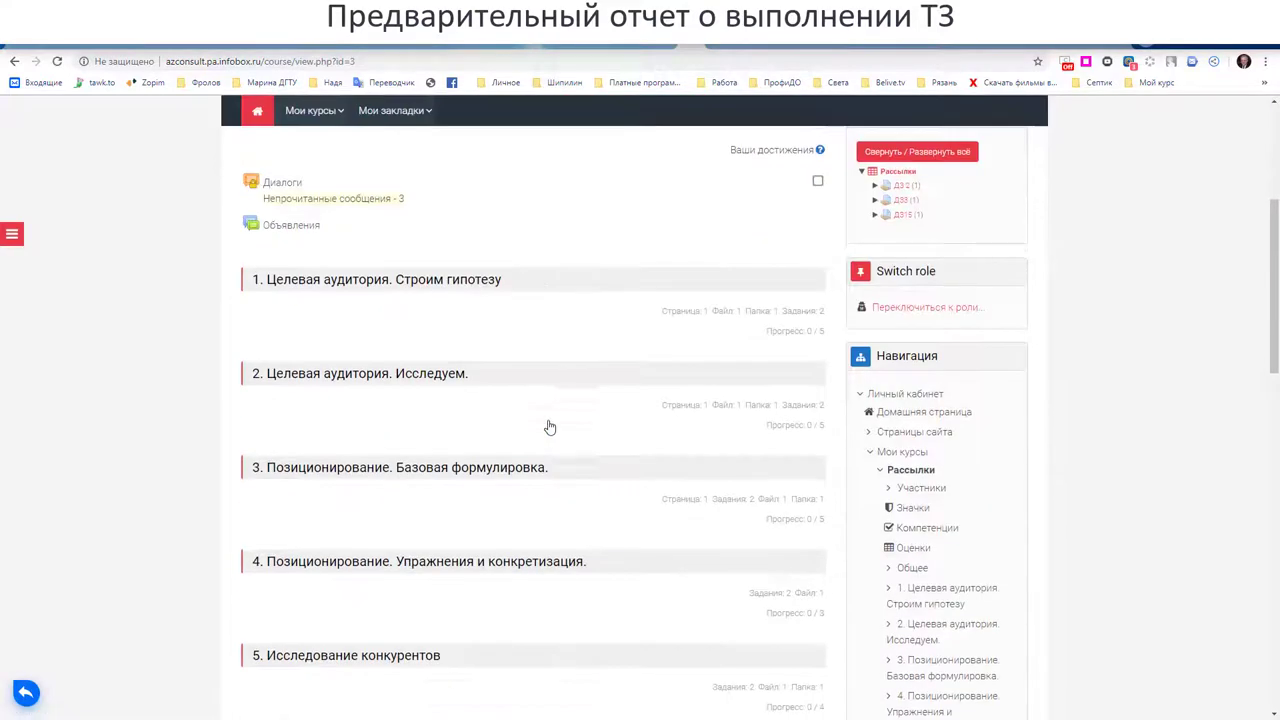
left_click(400, 285)
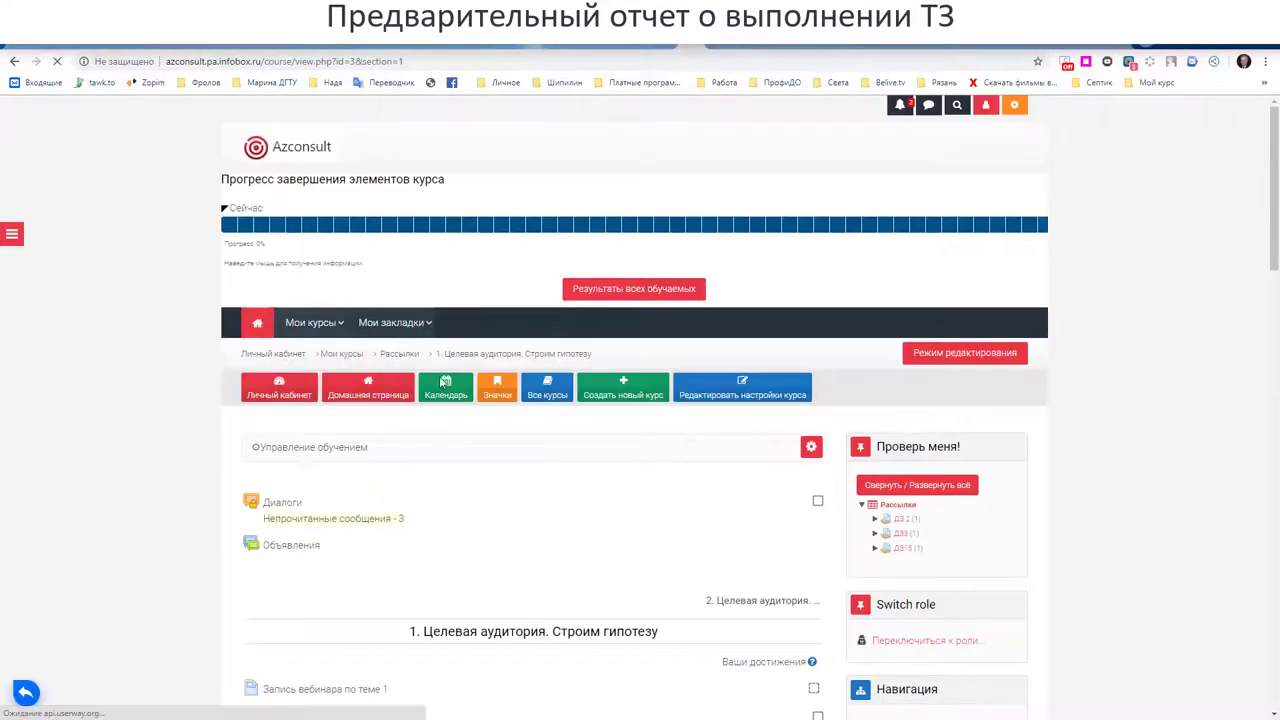
scroll(476, 429, "down", 1)
scroll(476, 429, "down", 2)
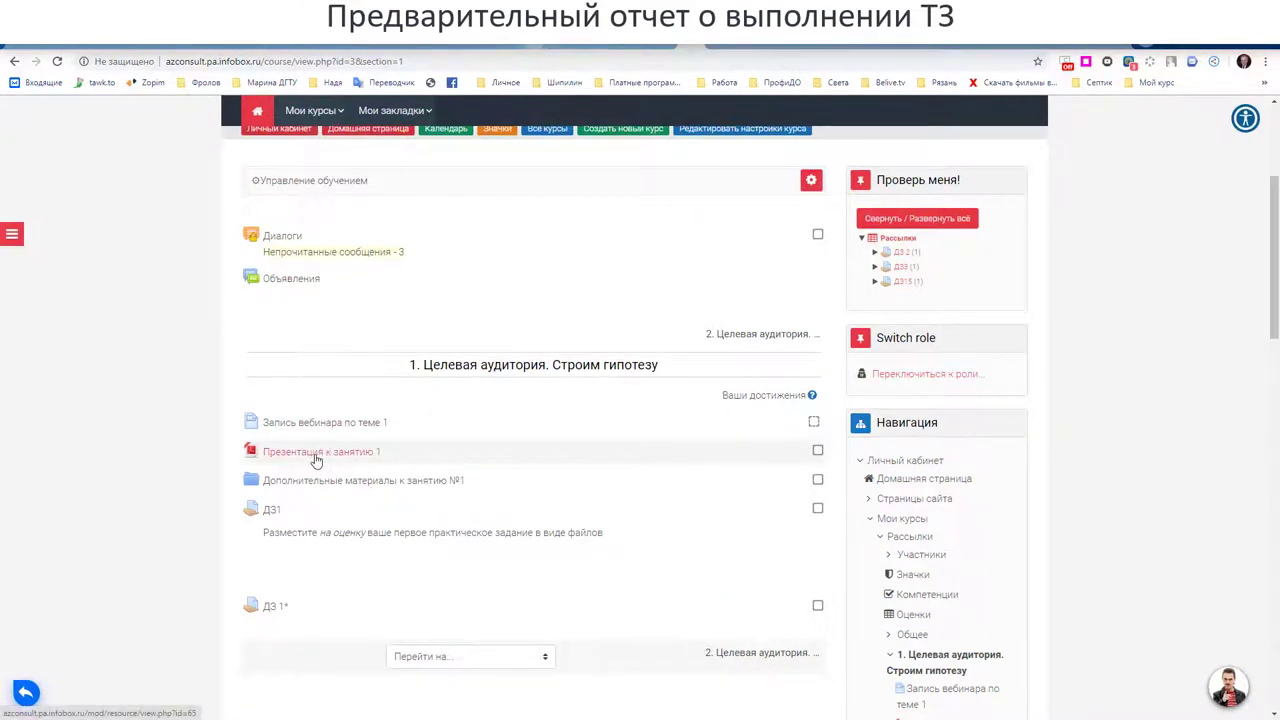
scroll(316, 459, "down", 2)
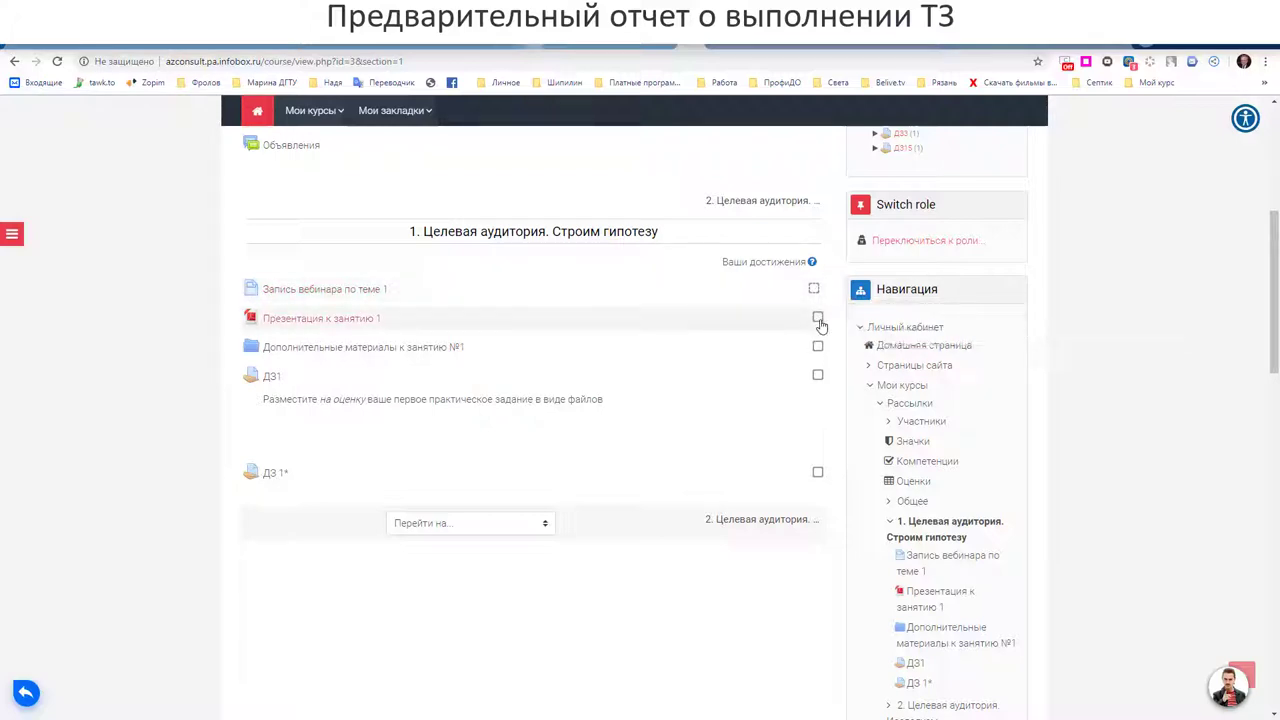
left_click(819, 322)
left_click(347, 320)
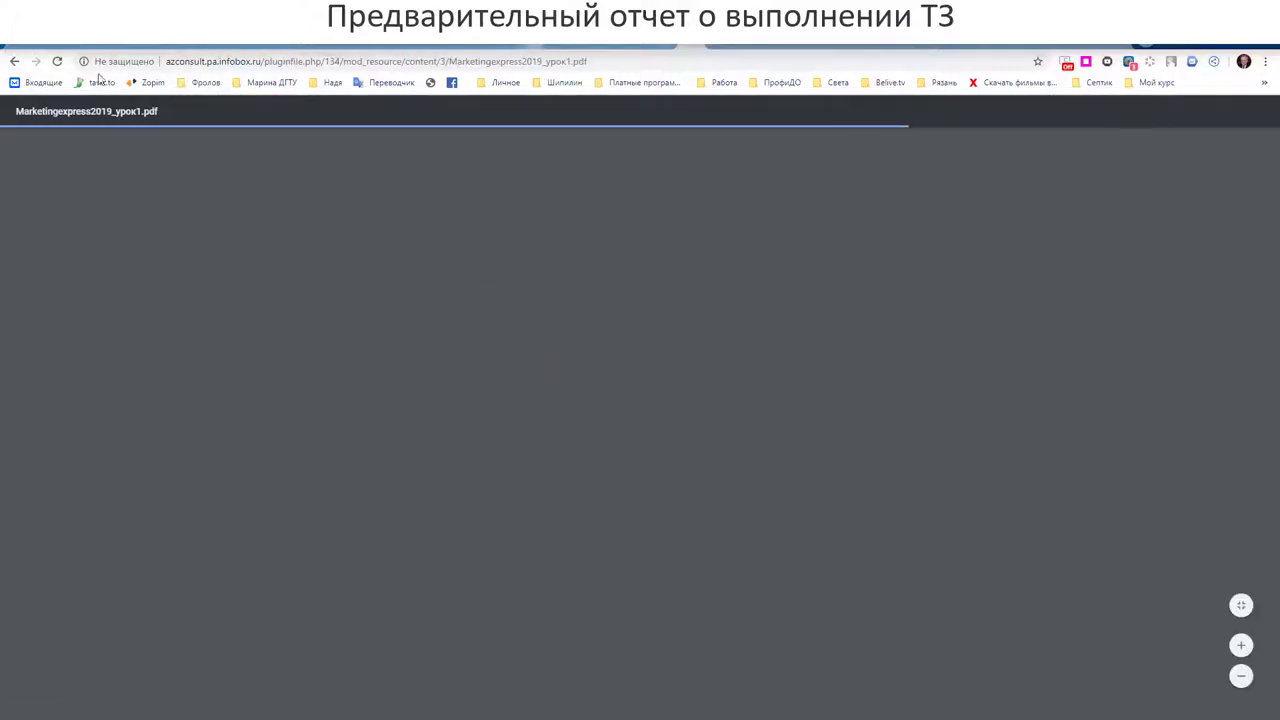
Return from the presentation to the section page and turn on course editing mode.
key("alt+Left")
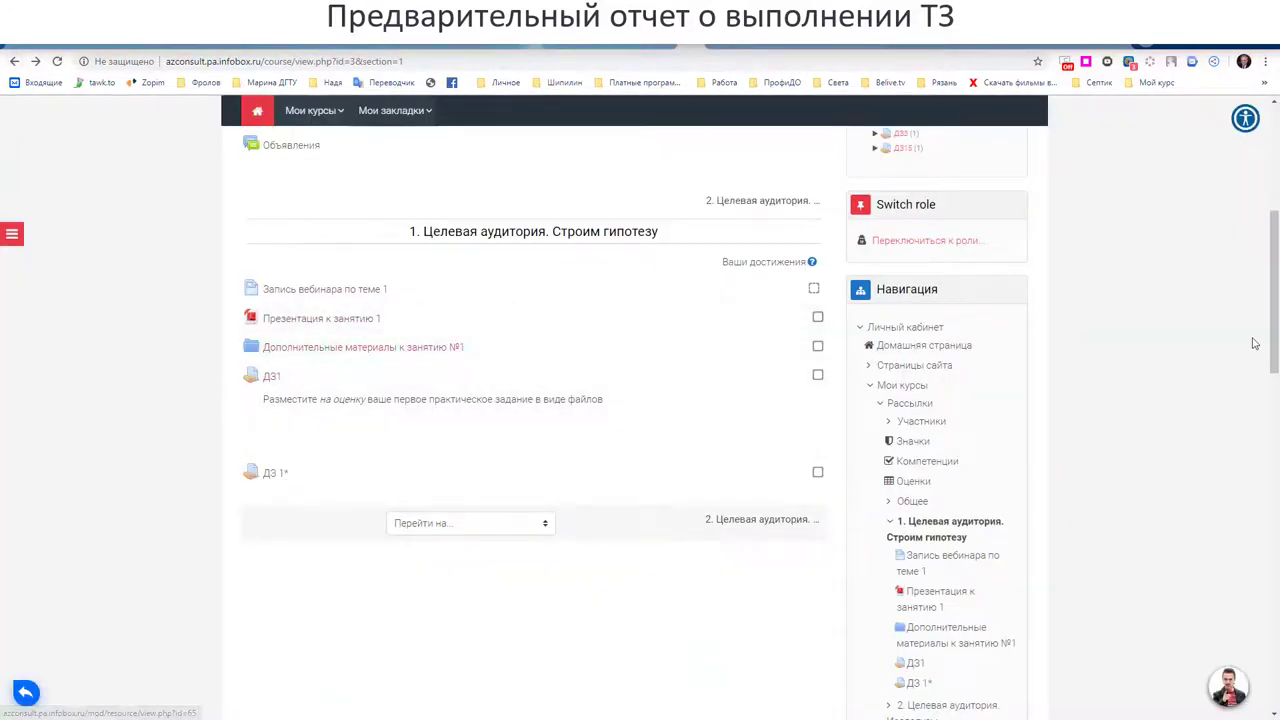
scroll(1254, 343, "up", 3)
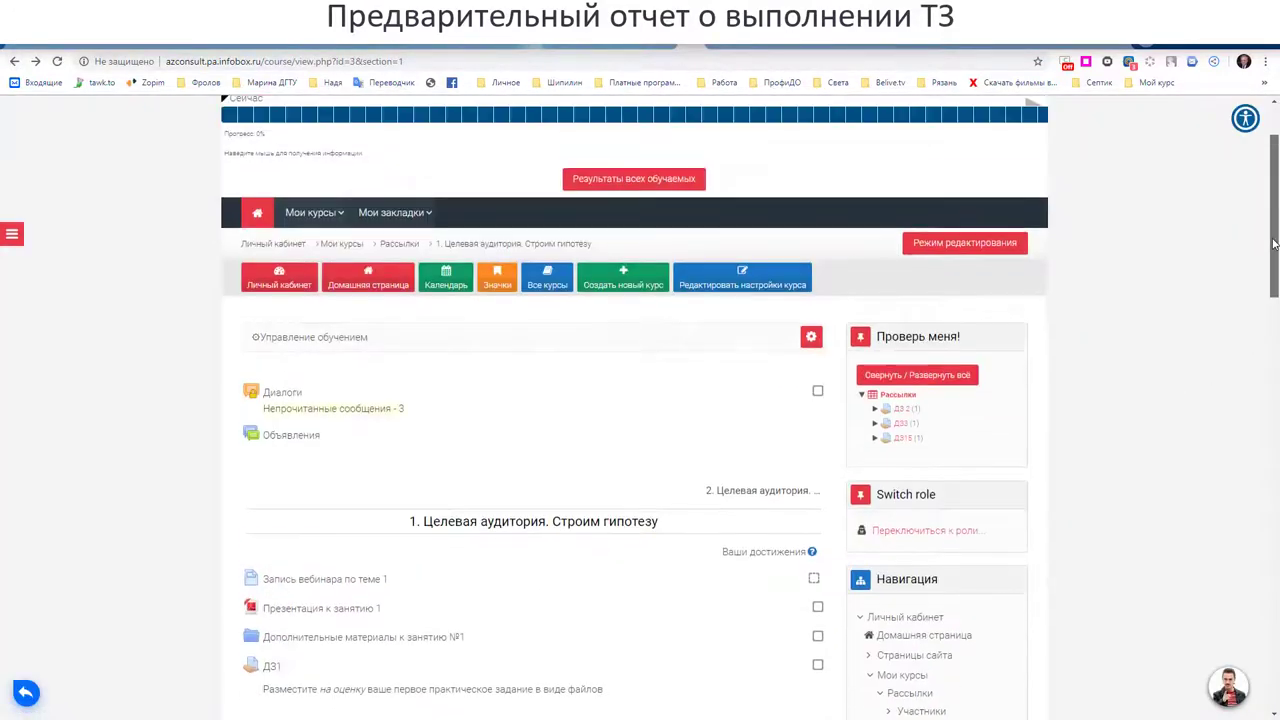
left_click(967, 248)
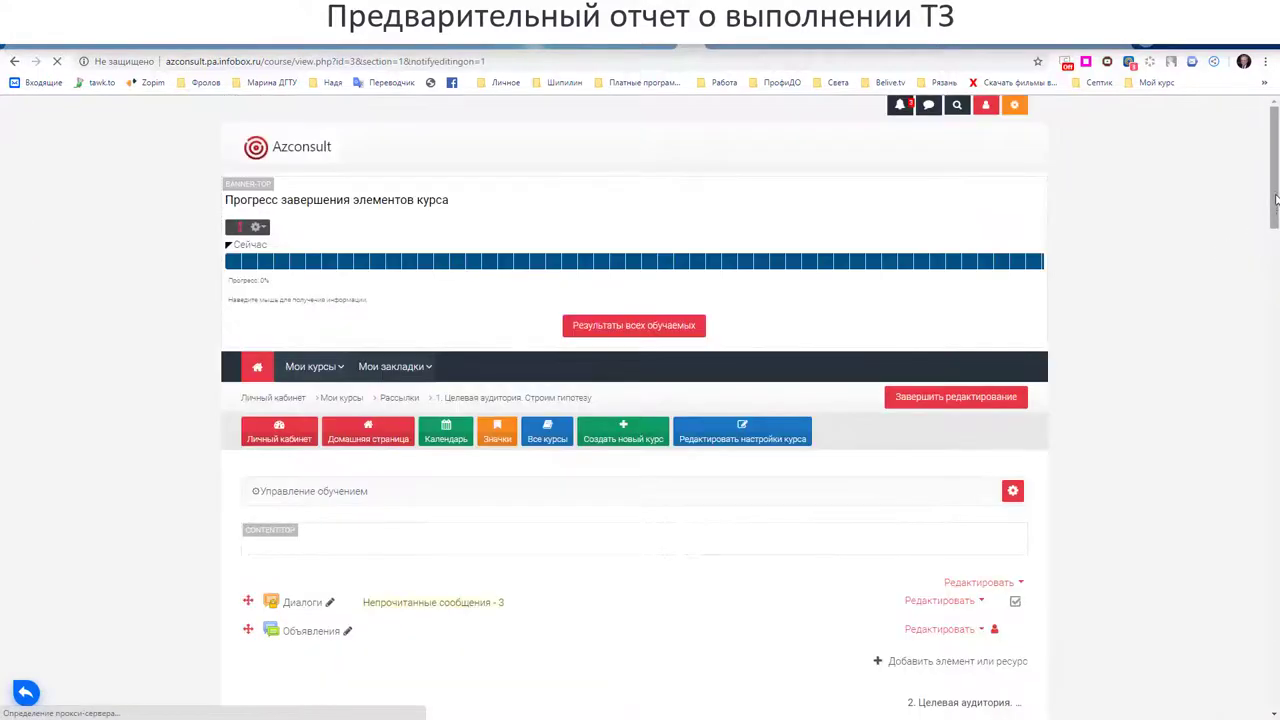
Open the settings of «Презентация к занятию 1» in section 1 and find its access restriction options.
scroll(1258, 250, "down", 5)
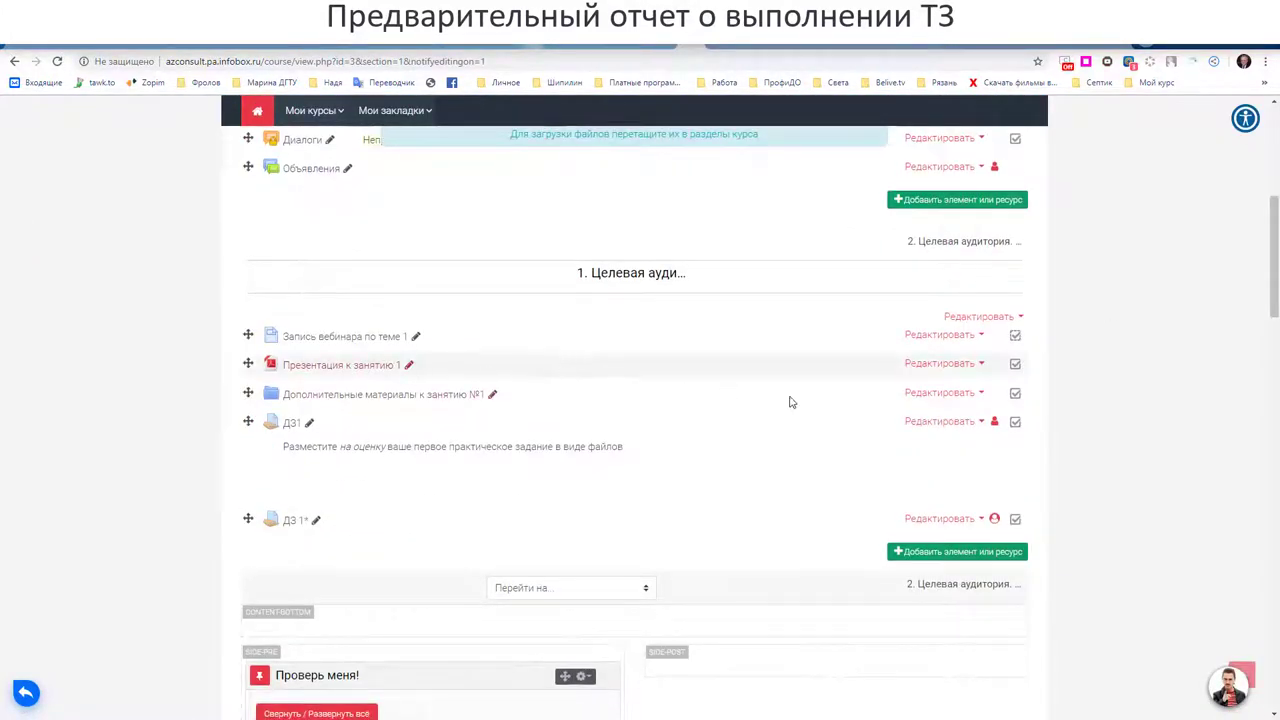
left_click(979, 364)
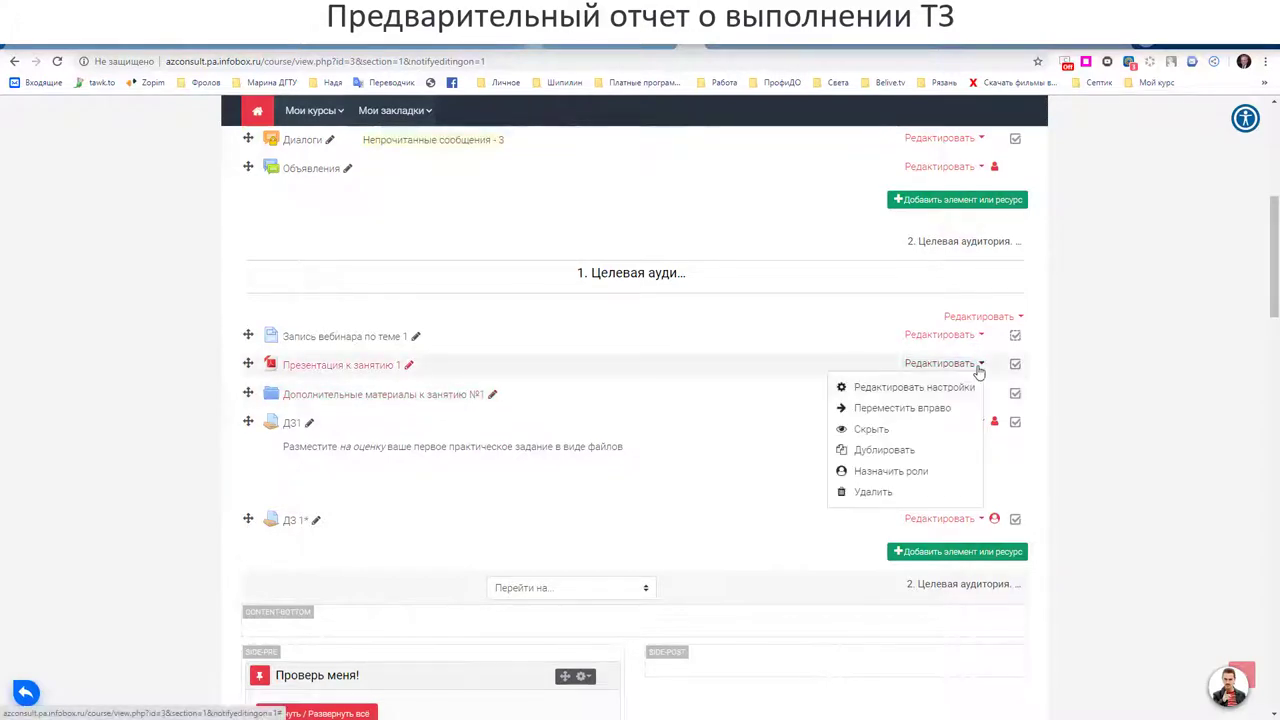
left_click(905, 389)
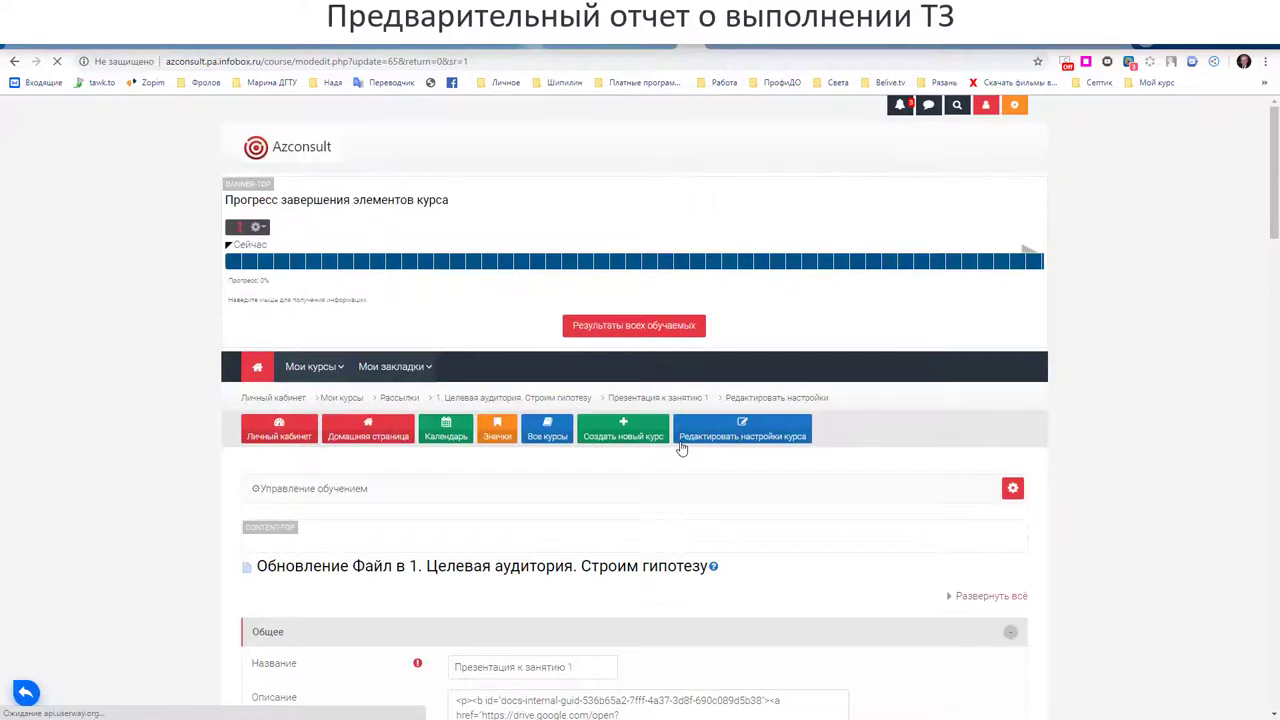
scroll(680, 449, "down", 2)
scroll(680, 449, "down", 6)
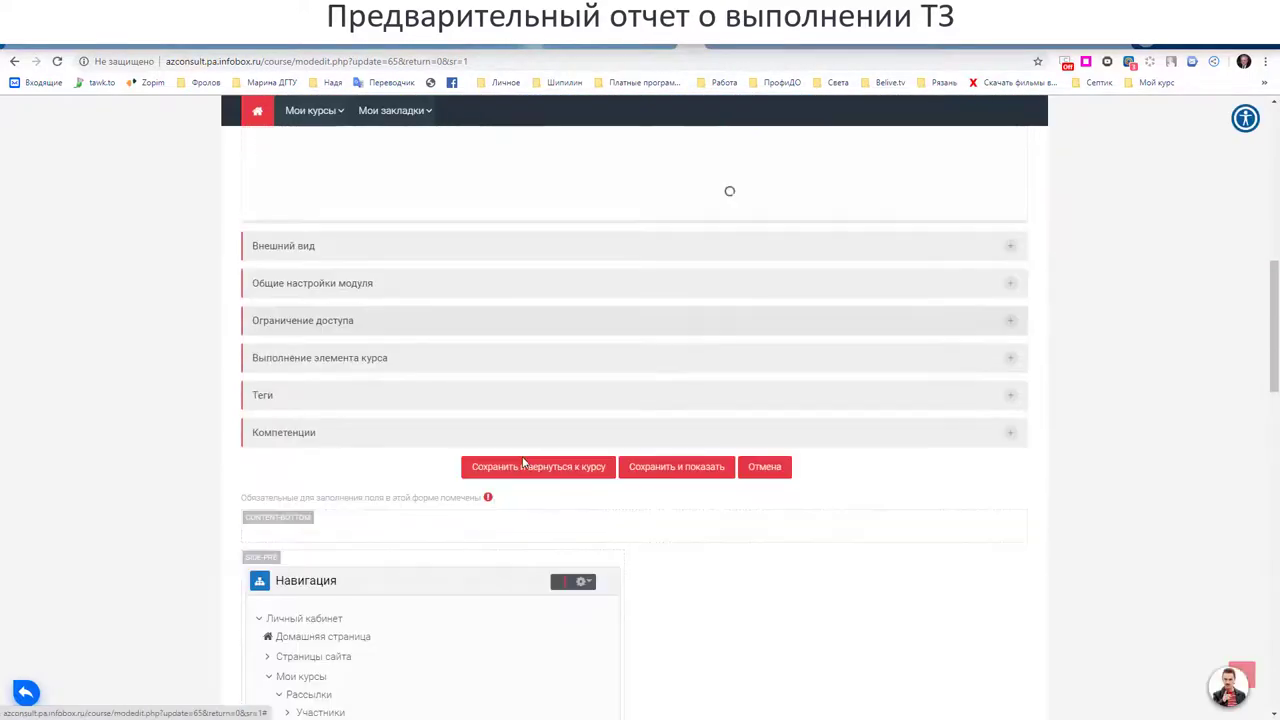
scroll(383, 393, "up", 1)
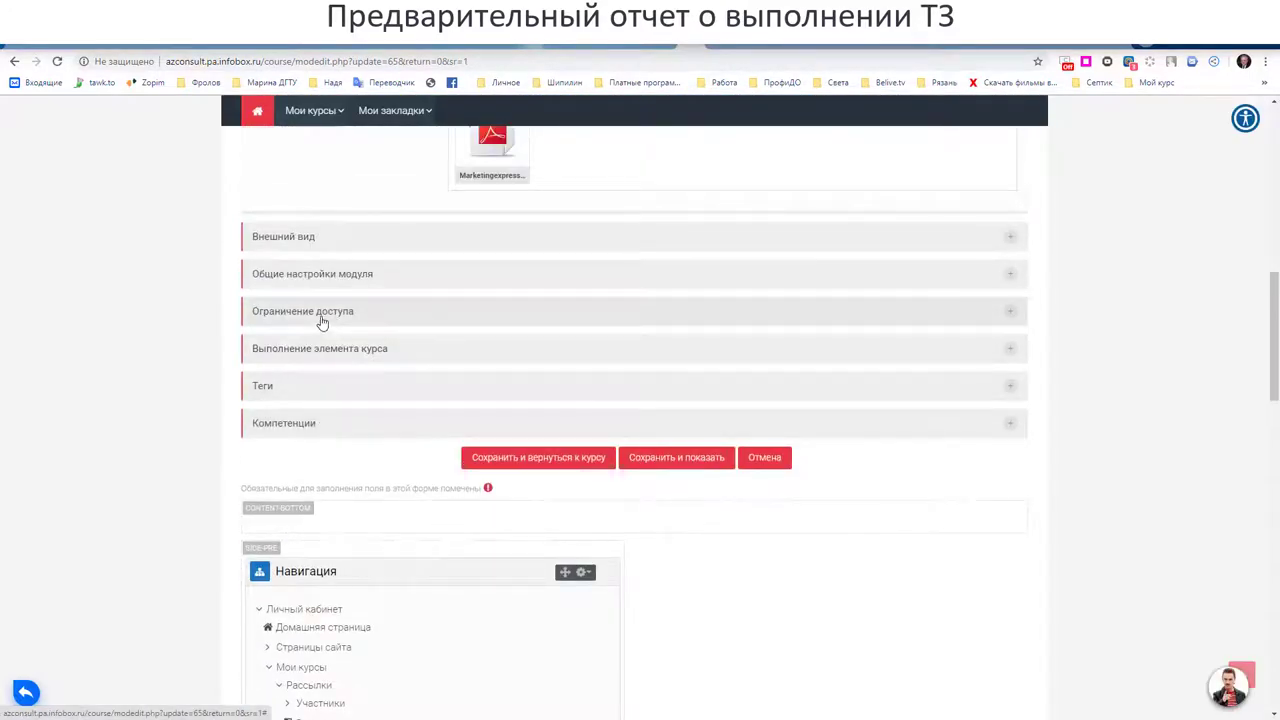
Add an access restriction to the presentation requiring completion of the element «Запись вебинара по теме 1».
left_click(322, 322)
left_click(562, 391)
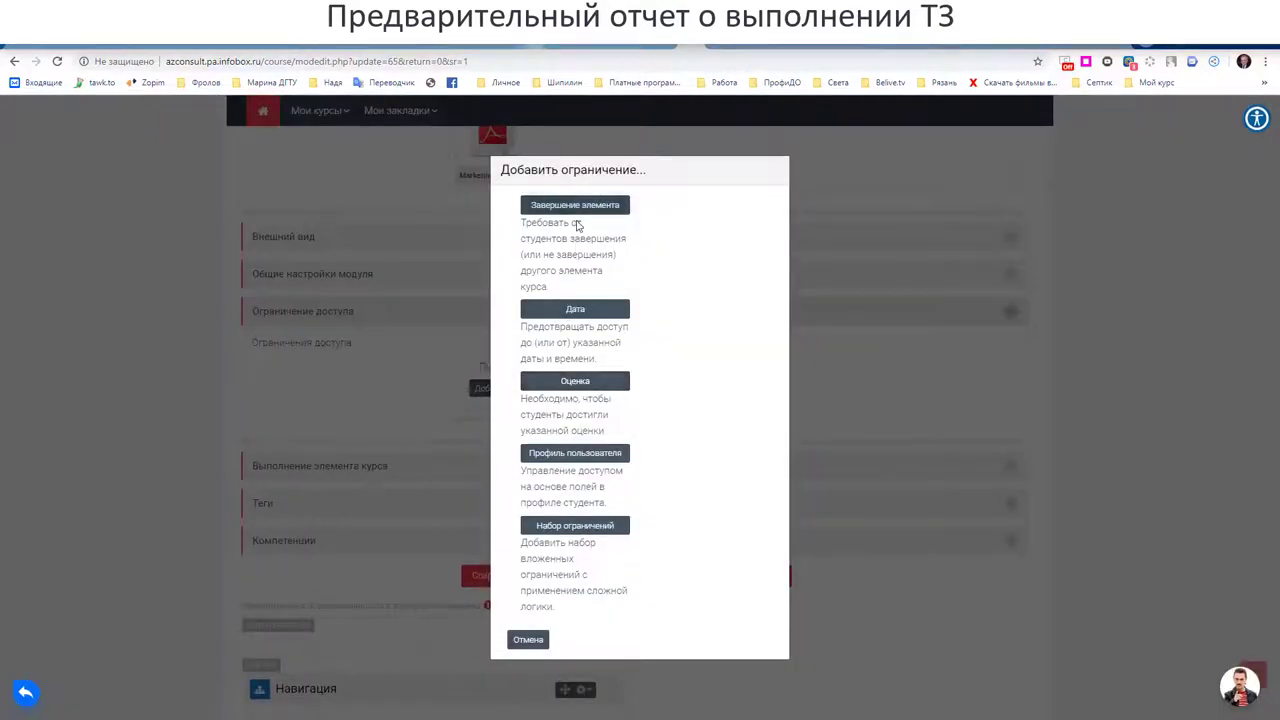
left_click(580, 205)
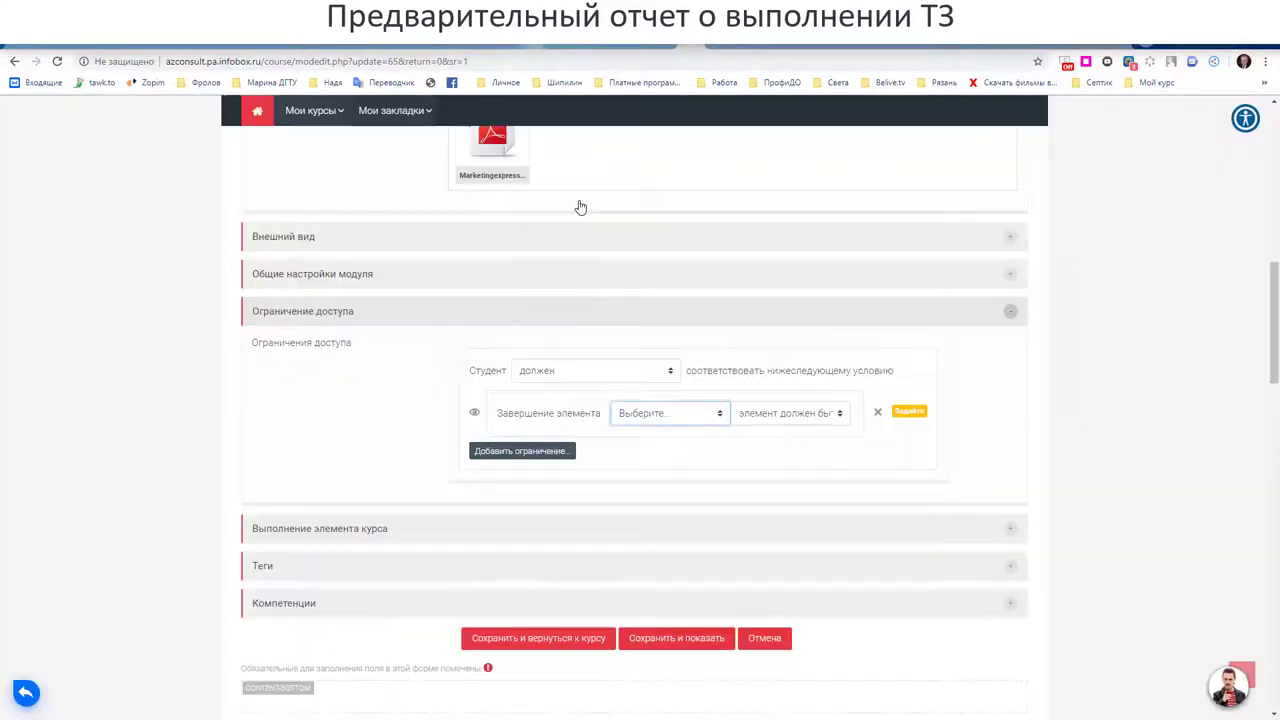
left_click(714, 416)
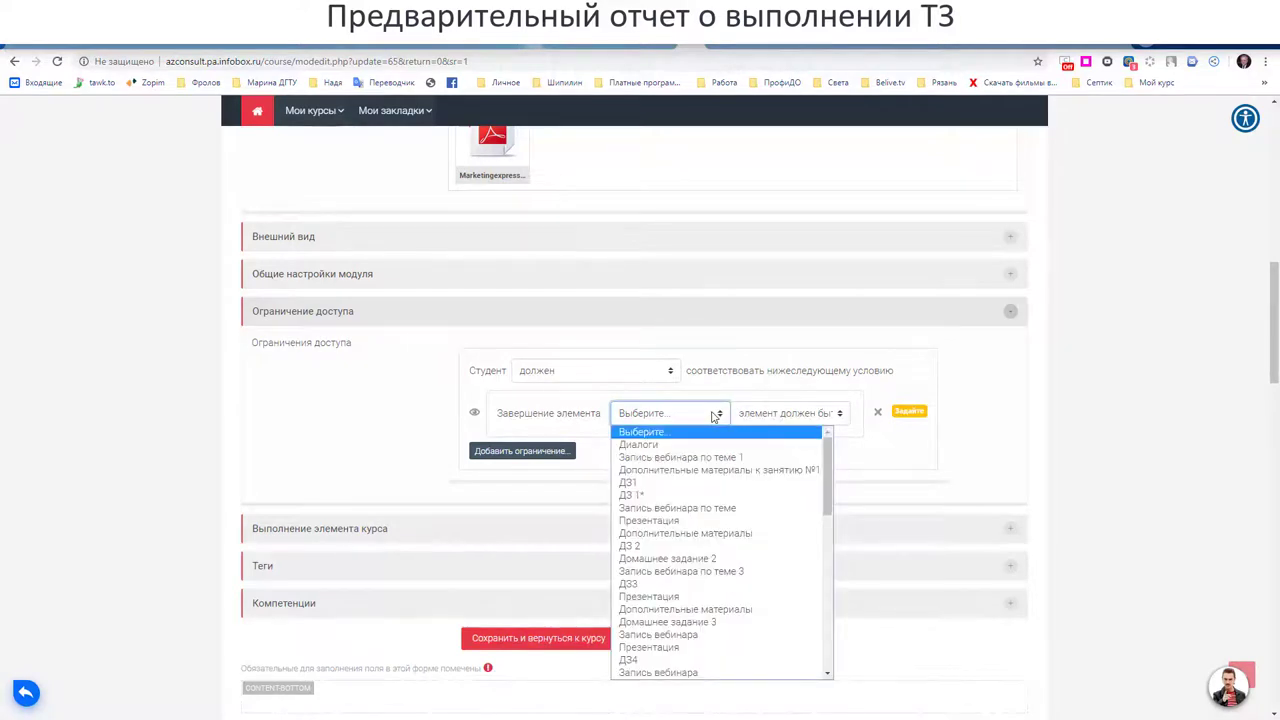
left_click(714, 458)
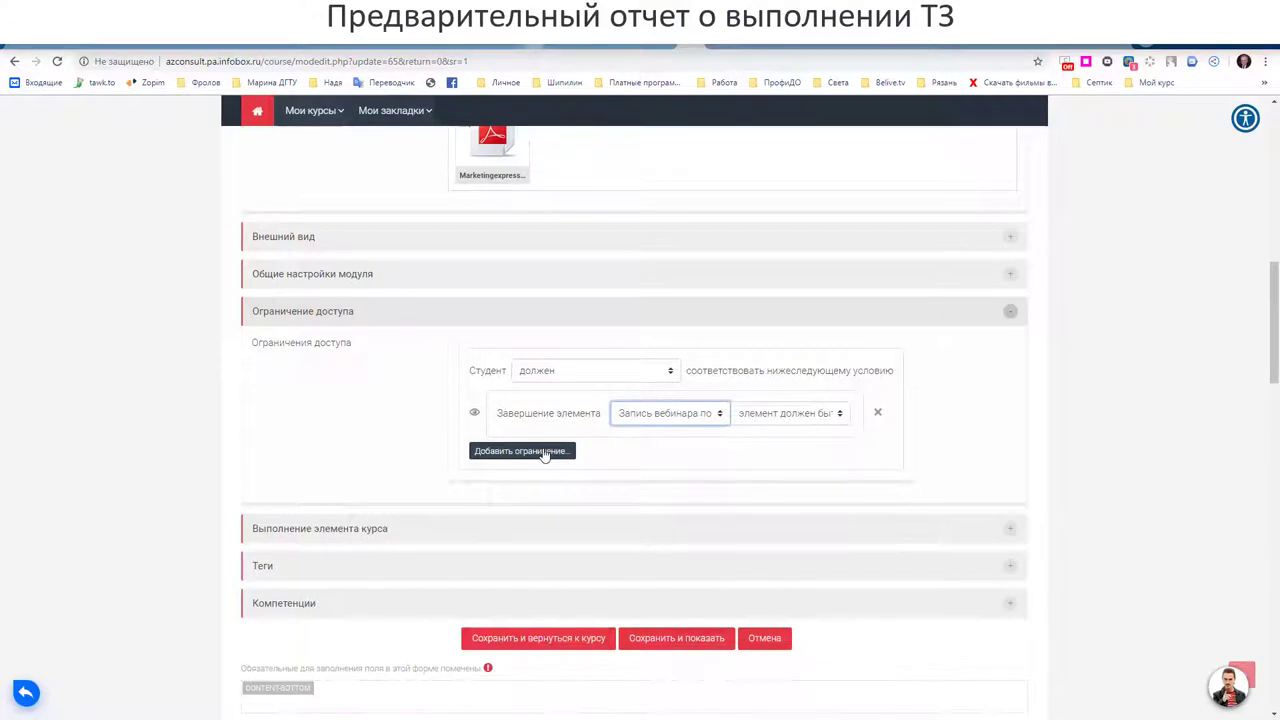
Make the presentation fully hidden while the completion condition is unmet, and save the settings, returning to the course.
left_click(475, 415)
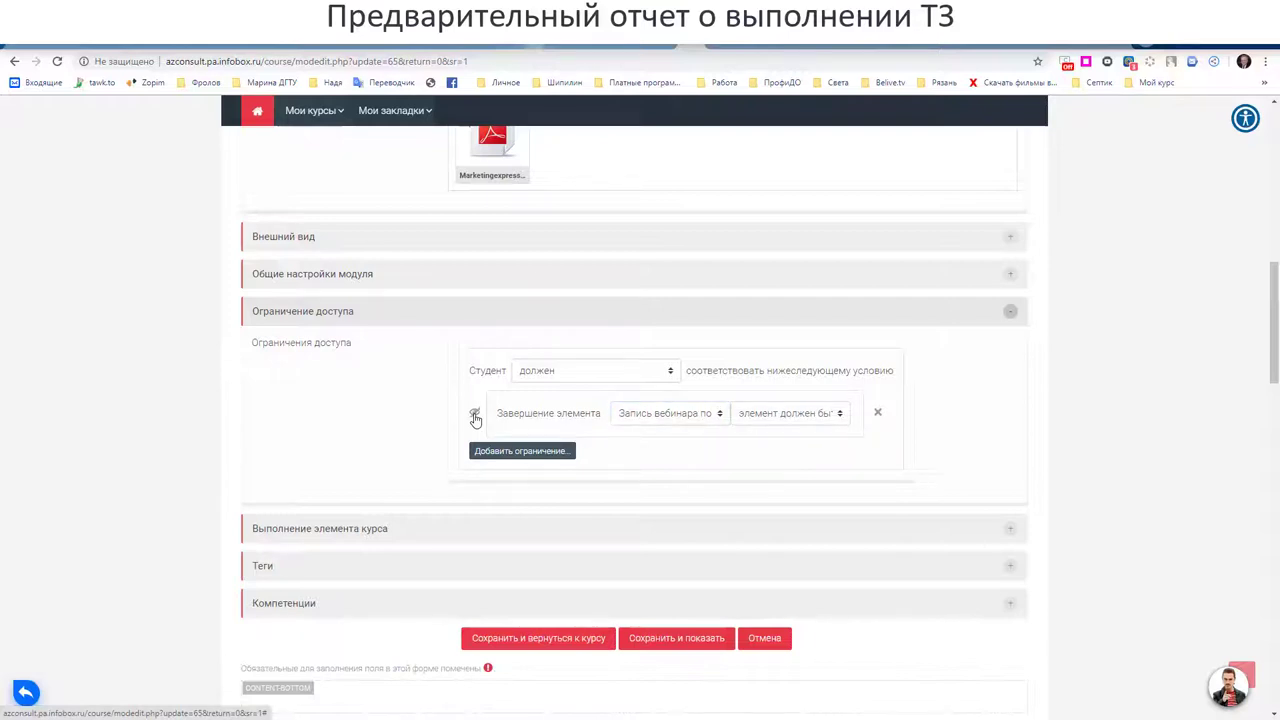
left_click(566, 638)
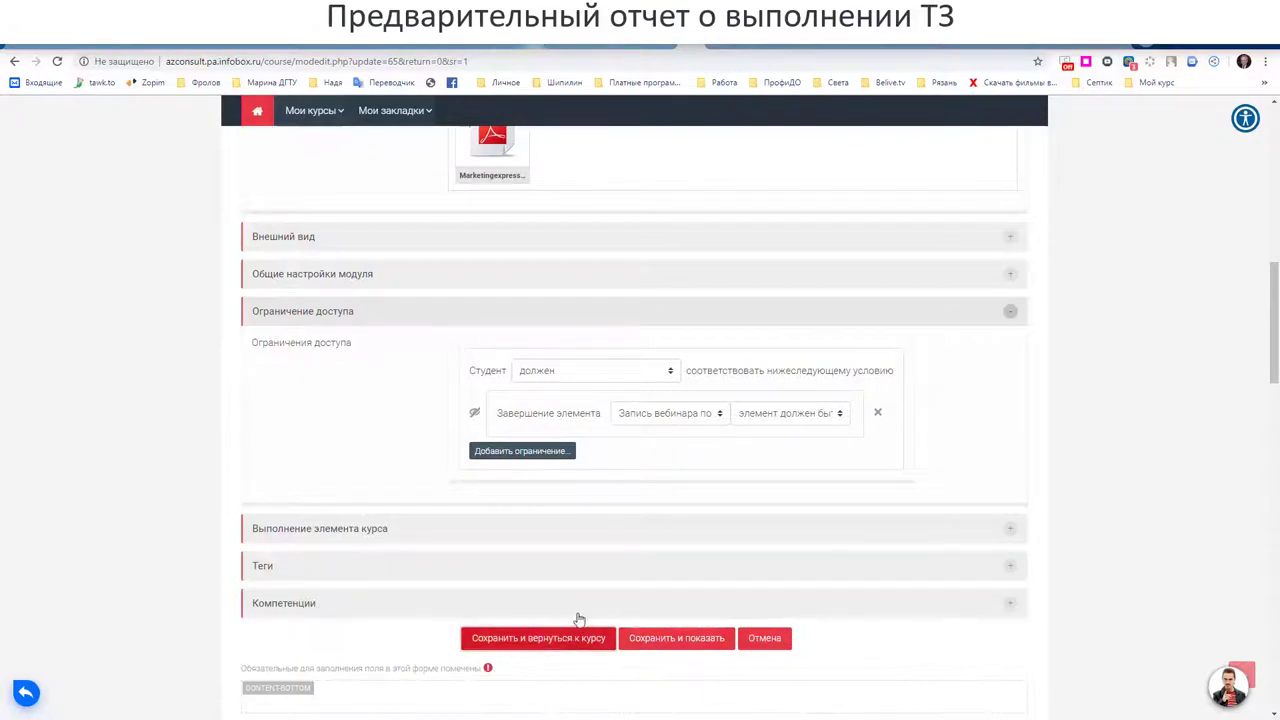
left_click(563, 638)
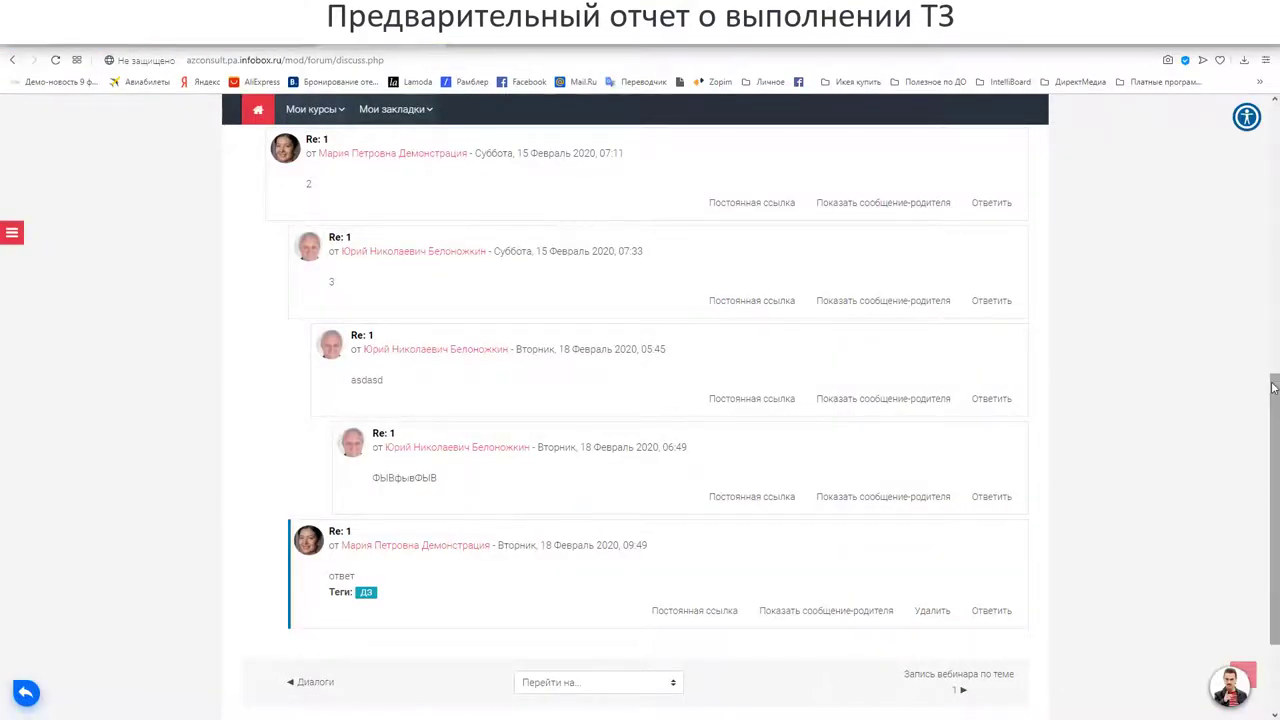
Switch to the student's browser, open the «Рассылки» course and enter the section «1. Целевая аудитория. Строим гипотезу».
left_click_drag(1274, 400, 1273, 110)
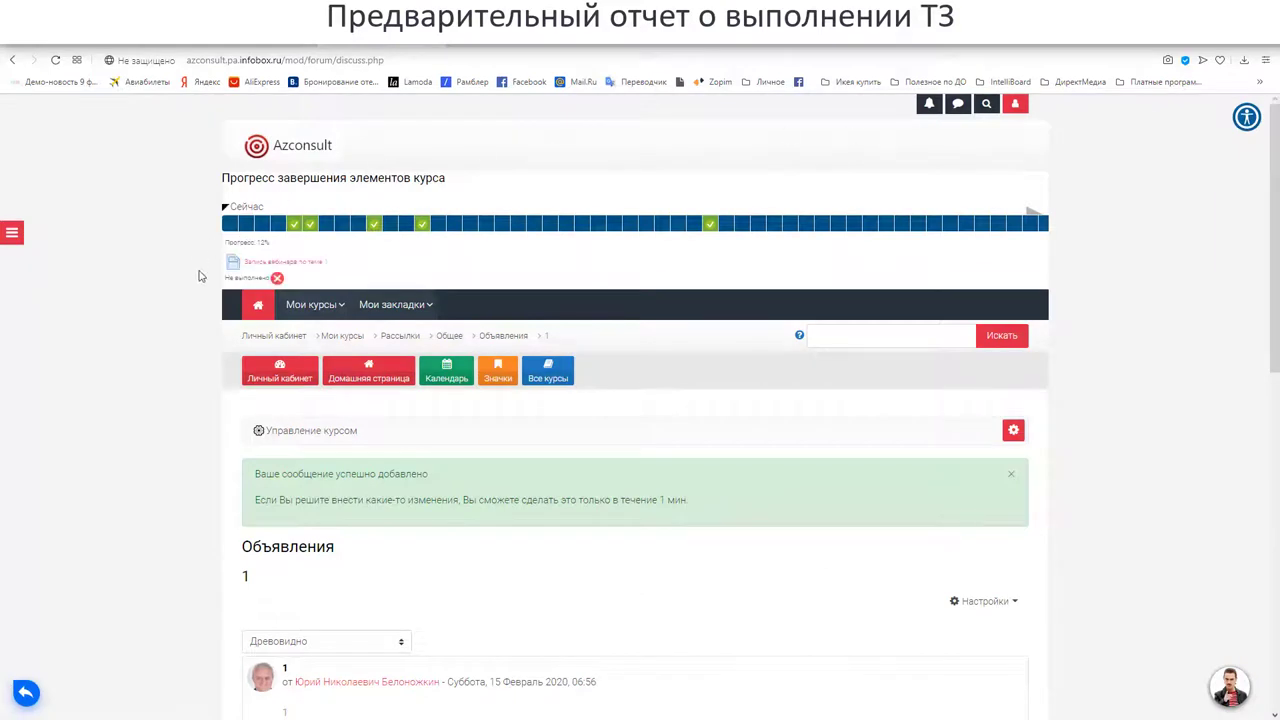
left_click(400, 337)
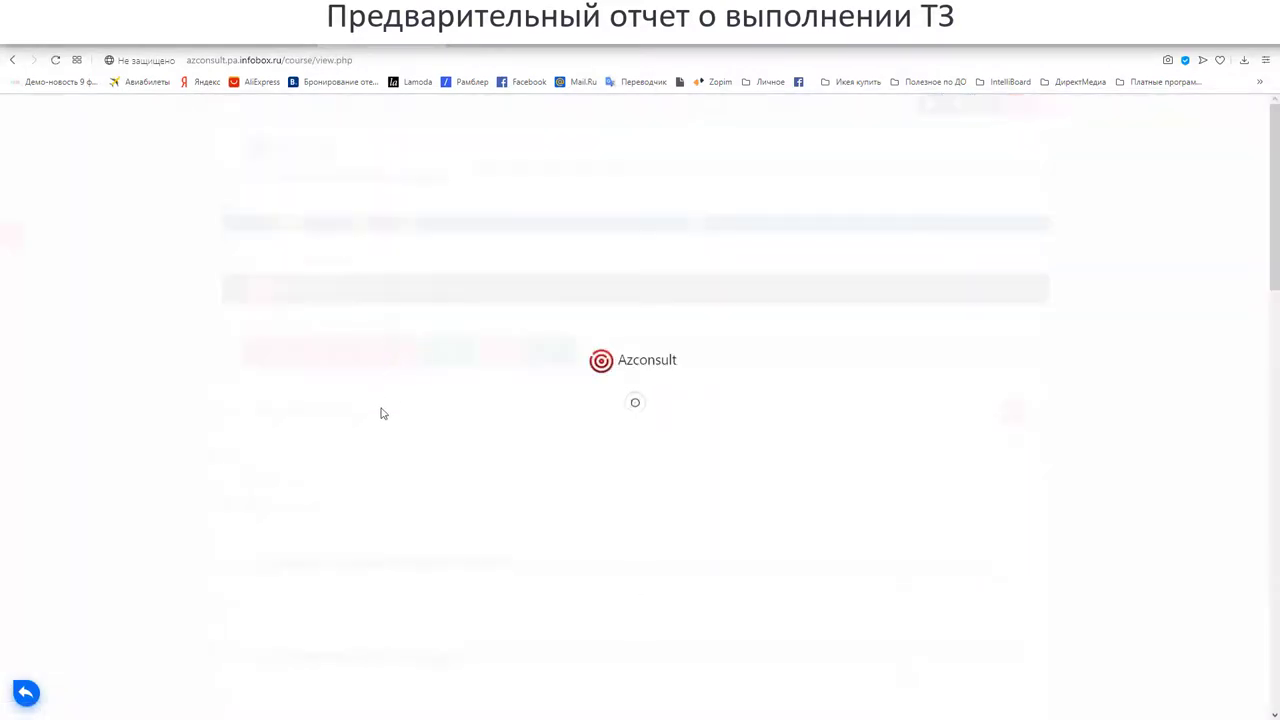
scroll(381, 413, "down", 1)
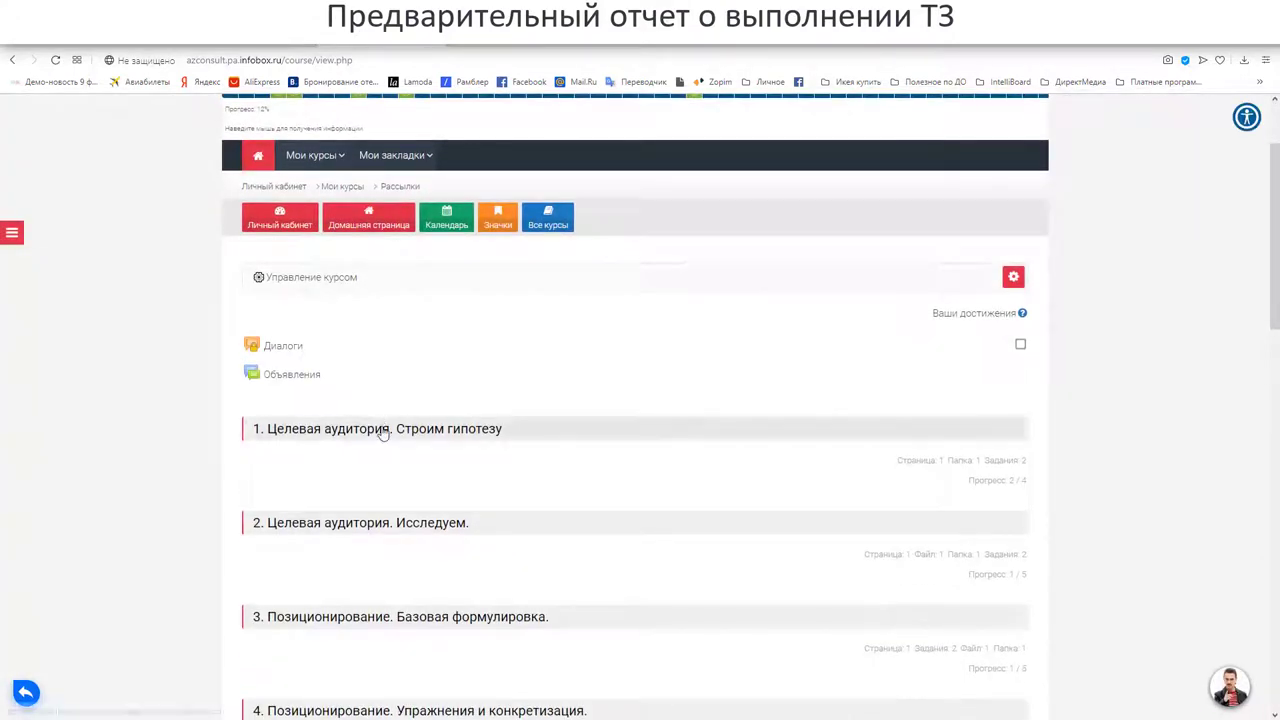
scroll(381, 433, "down", 2)
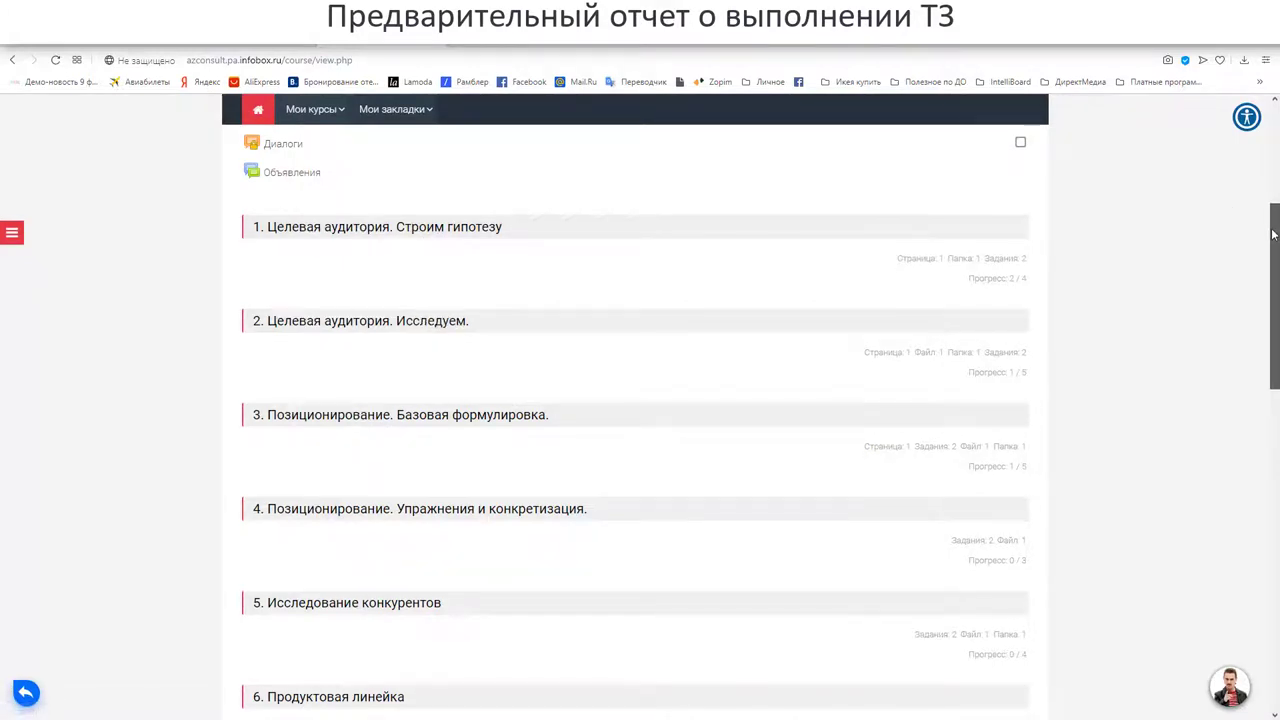
left_click_drag(1274, 217, 988, 220)
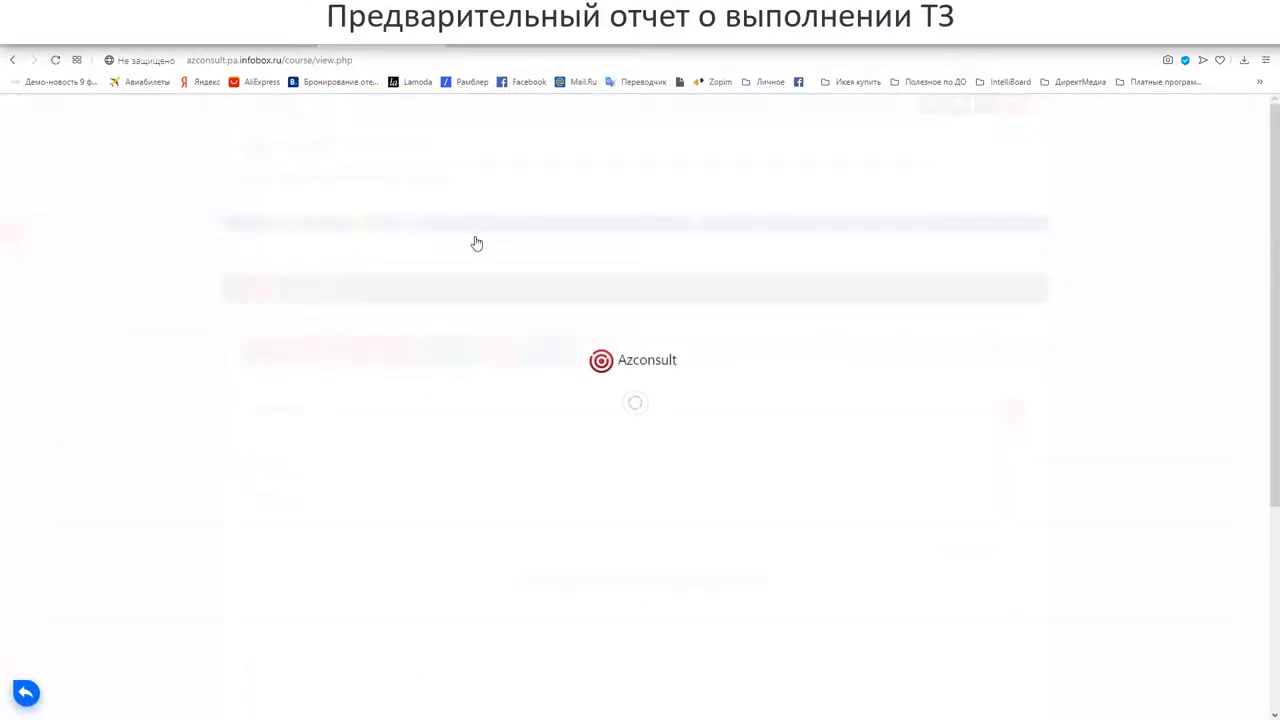
Compare the items of section 1 in the student and teacher views, and look into «Дополнительные материалы к занятию №1» as the student.
scroll(349, 445, "down", 2)
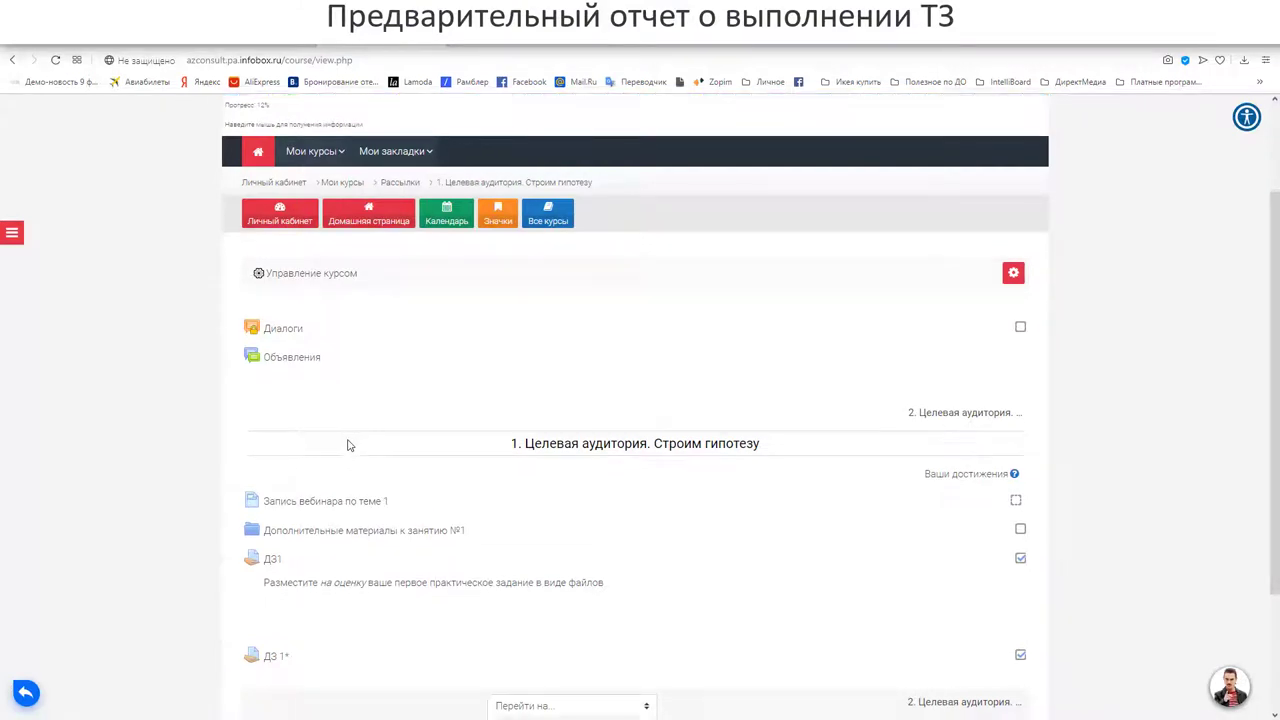
scroll(349, 445, "down", 1)
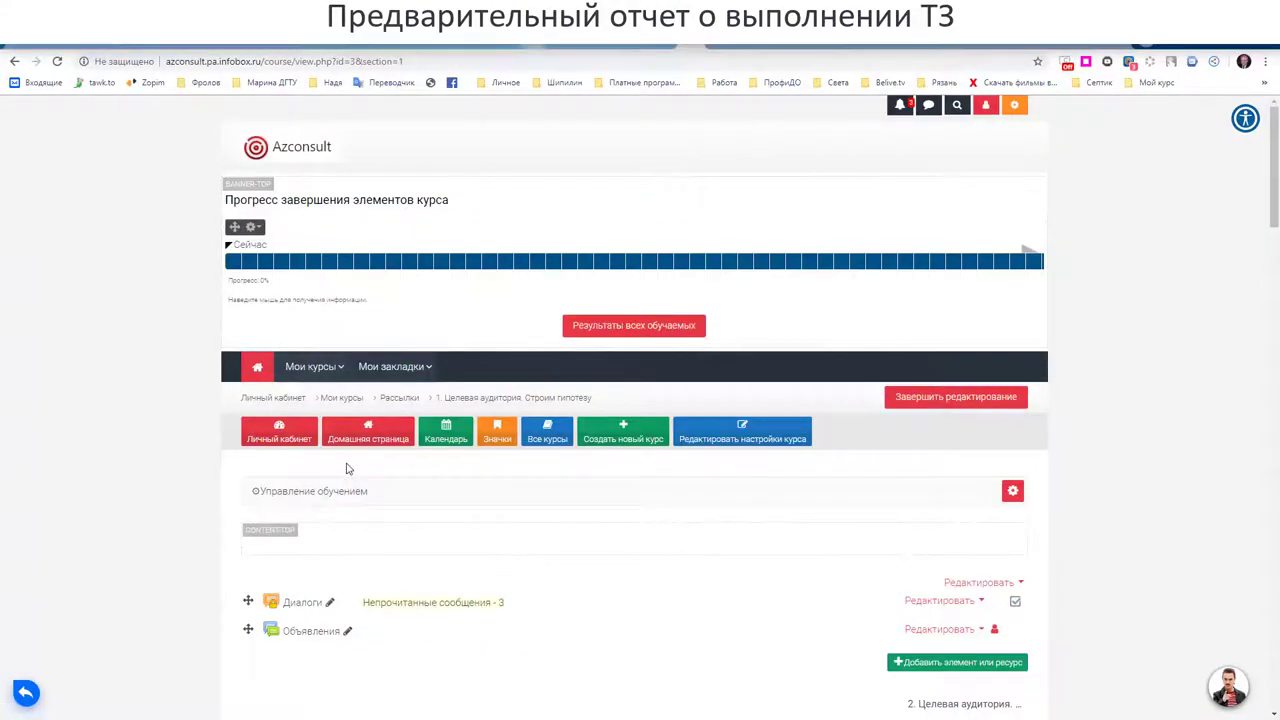
scroll(349, 480, "down", 5)
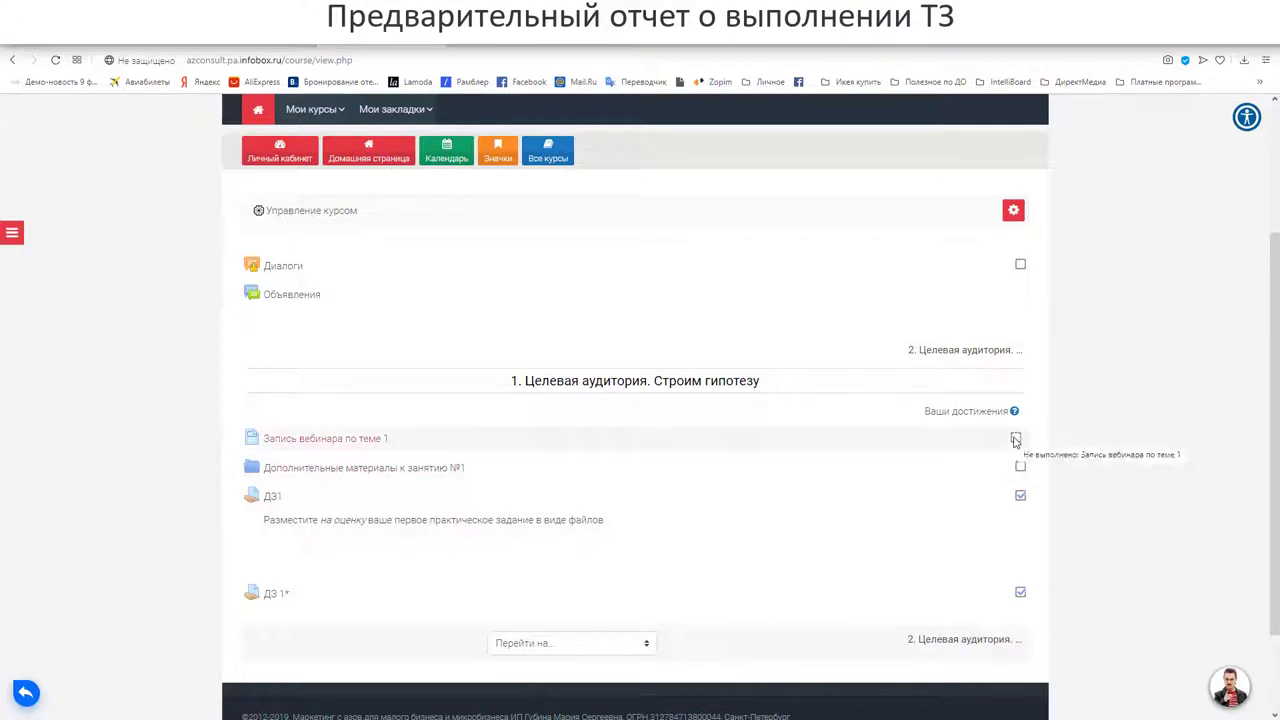
left_click(437, 473)
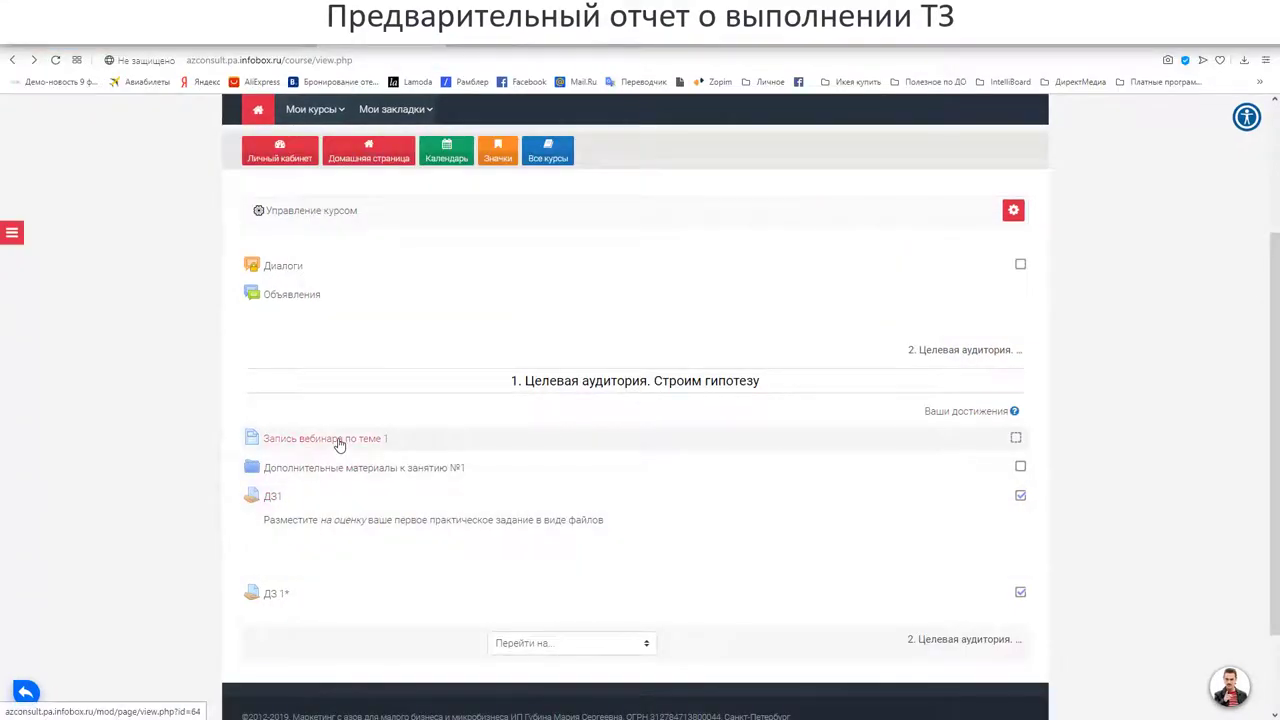
Open «Запись вебинара по теме 1» as the student, start its video and pause it.
left_click(339, 444)
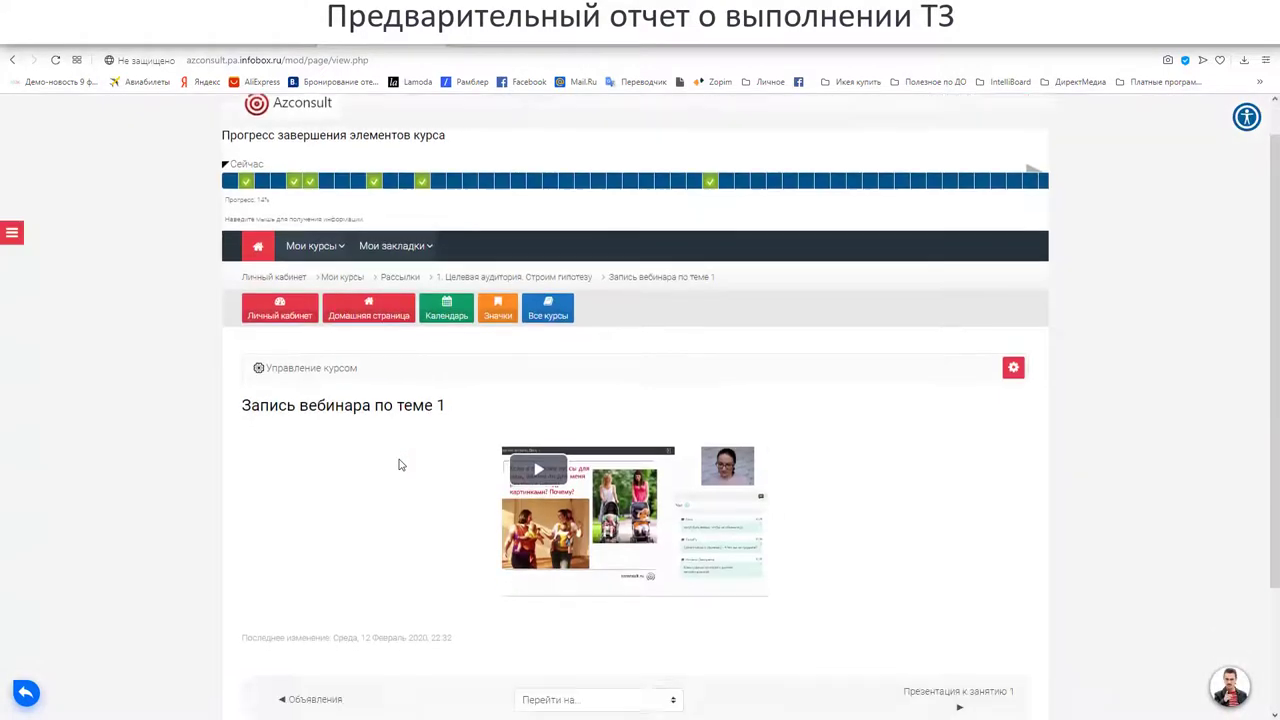
scroll(399, 464, "down", 2)
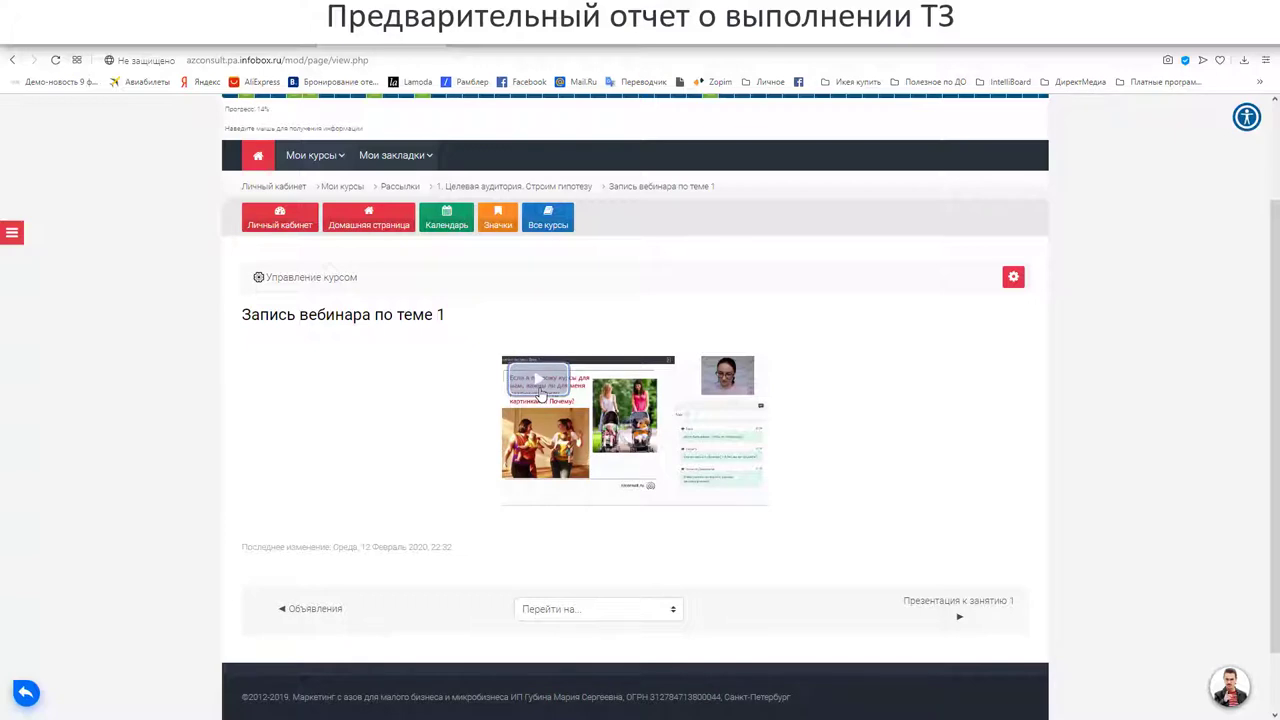
left_click(524, 402)
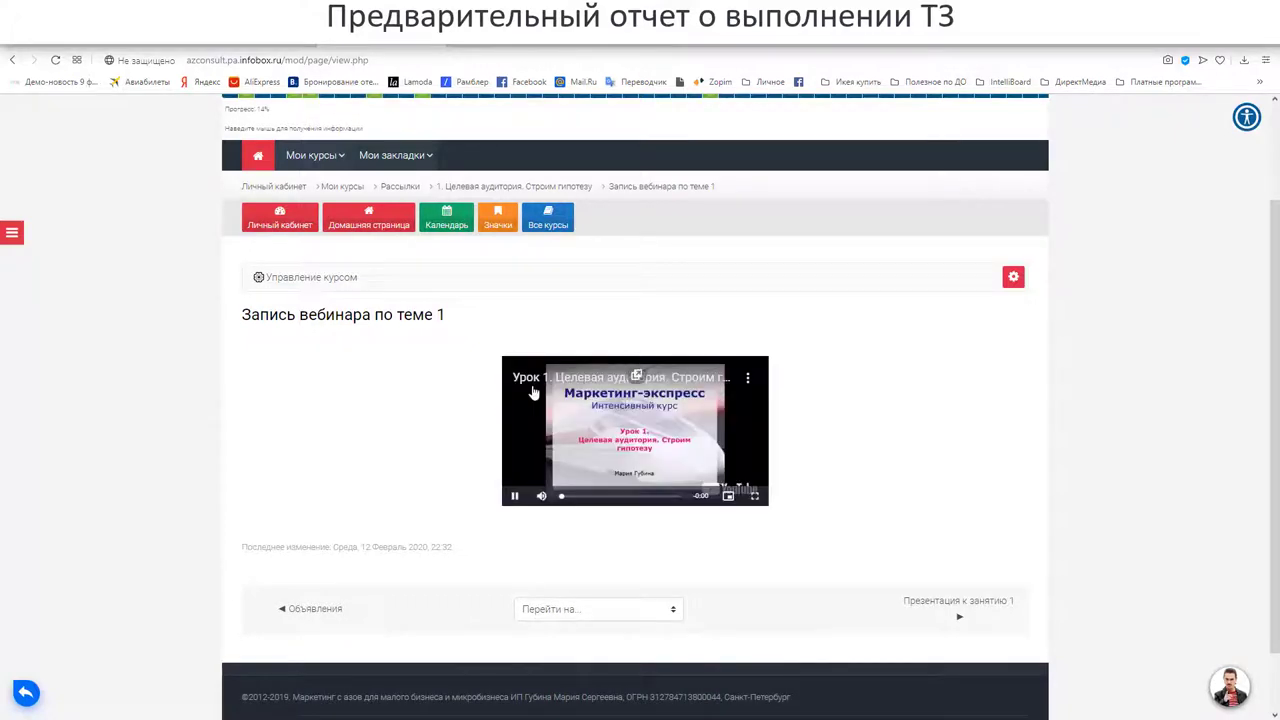
left_click(515, 495)
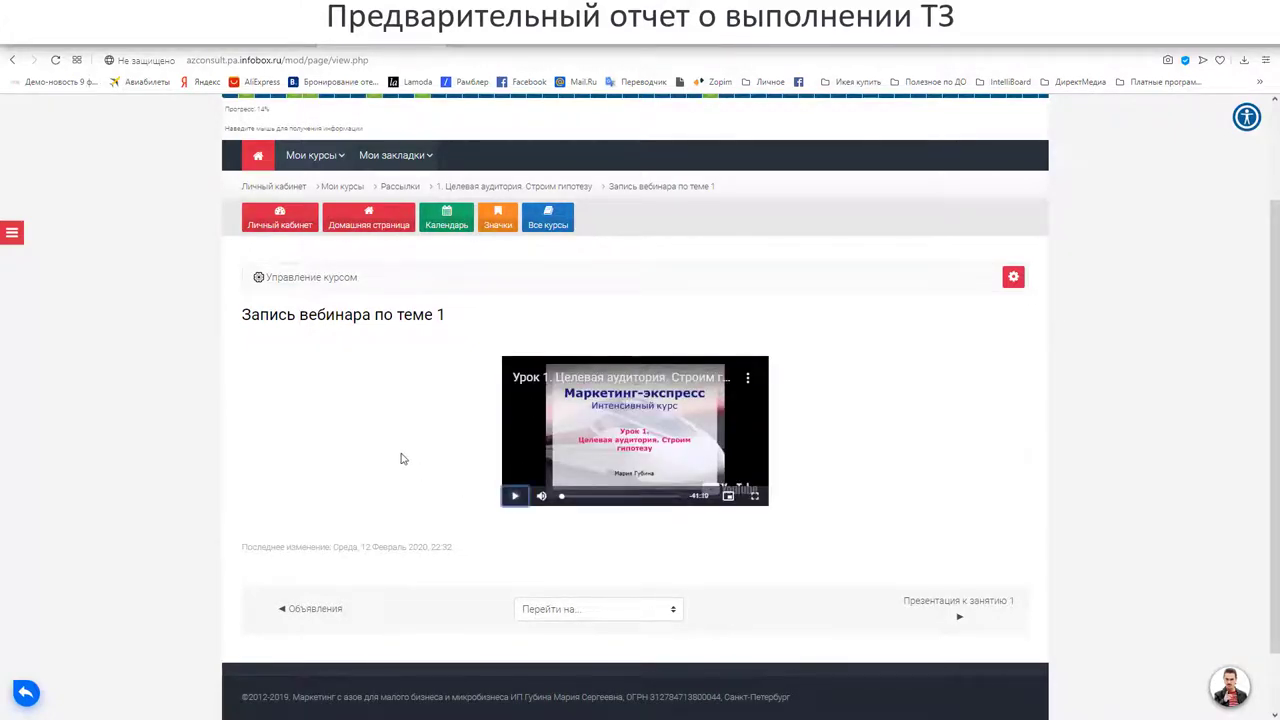
Examine the course element list and the link to the next element below the webinar recording.
scroll(402, 458, "down", 2)
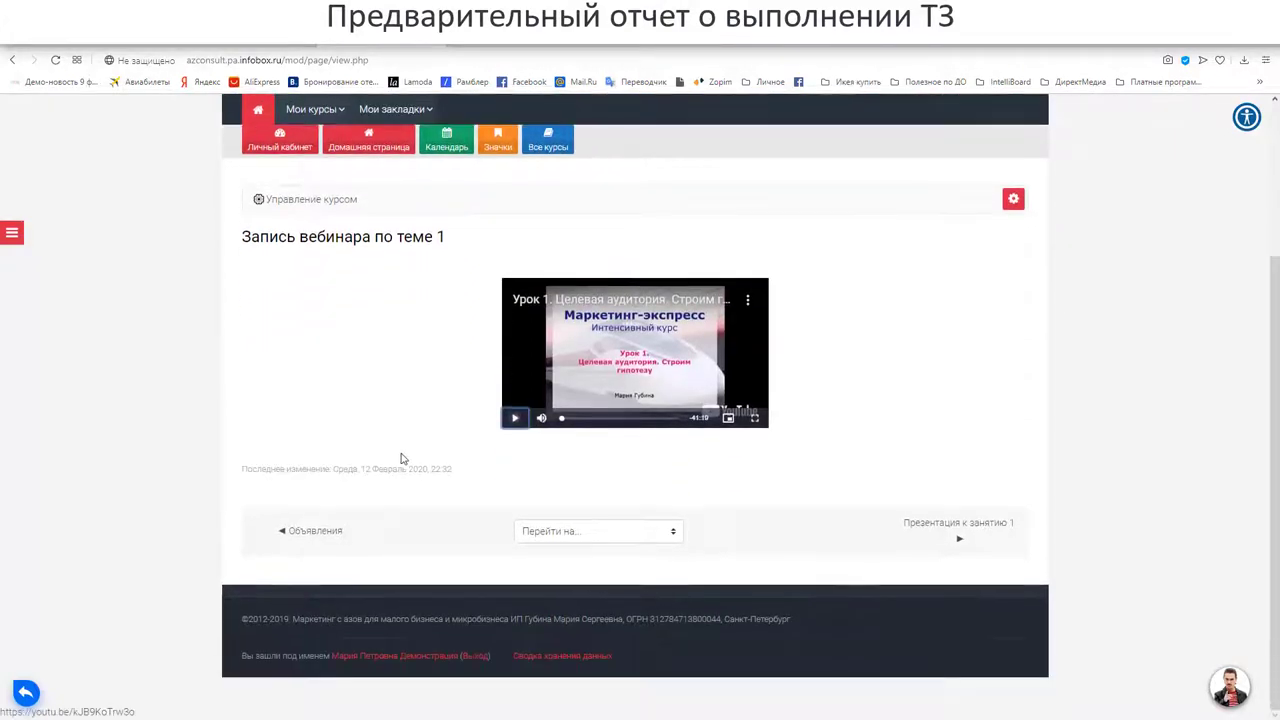
left_click(644, 537)
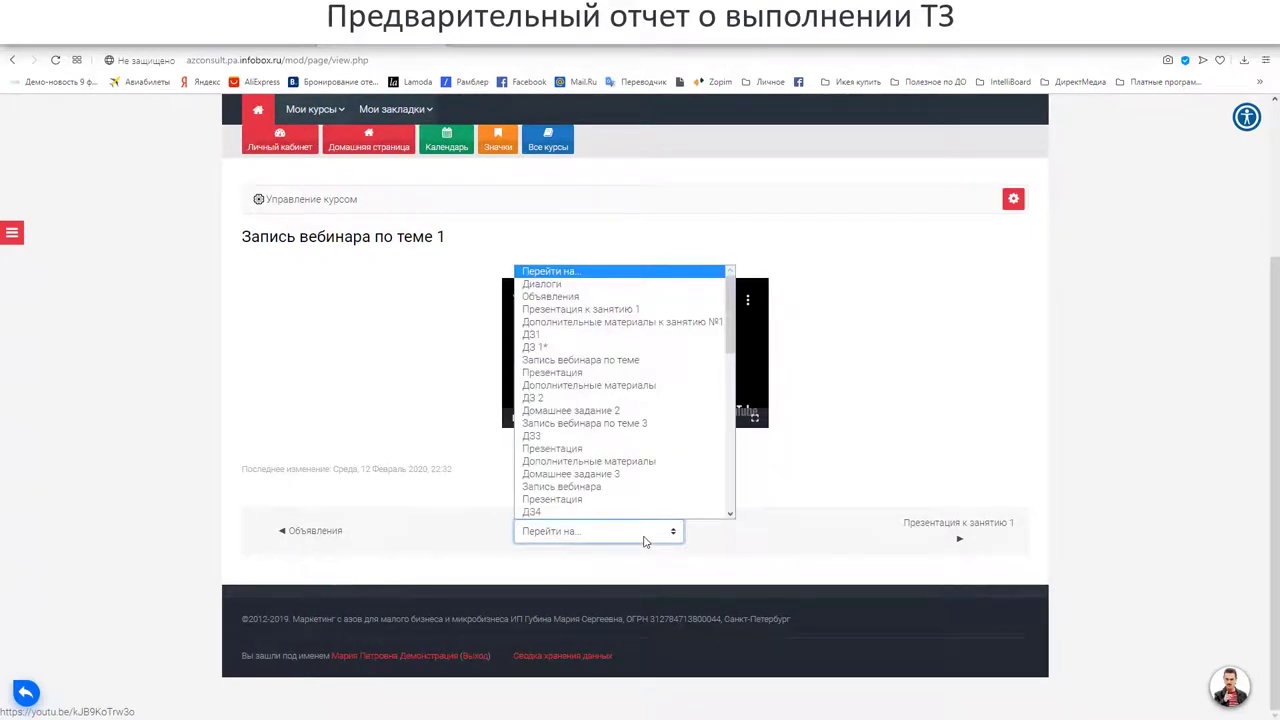
left_click(644, 541)
left_click(644, 541)
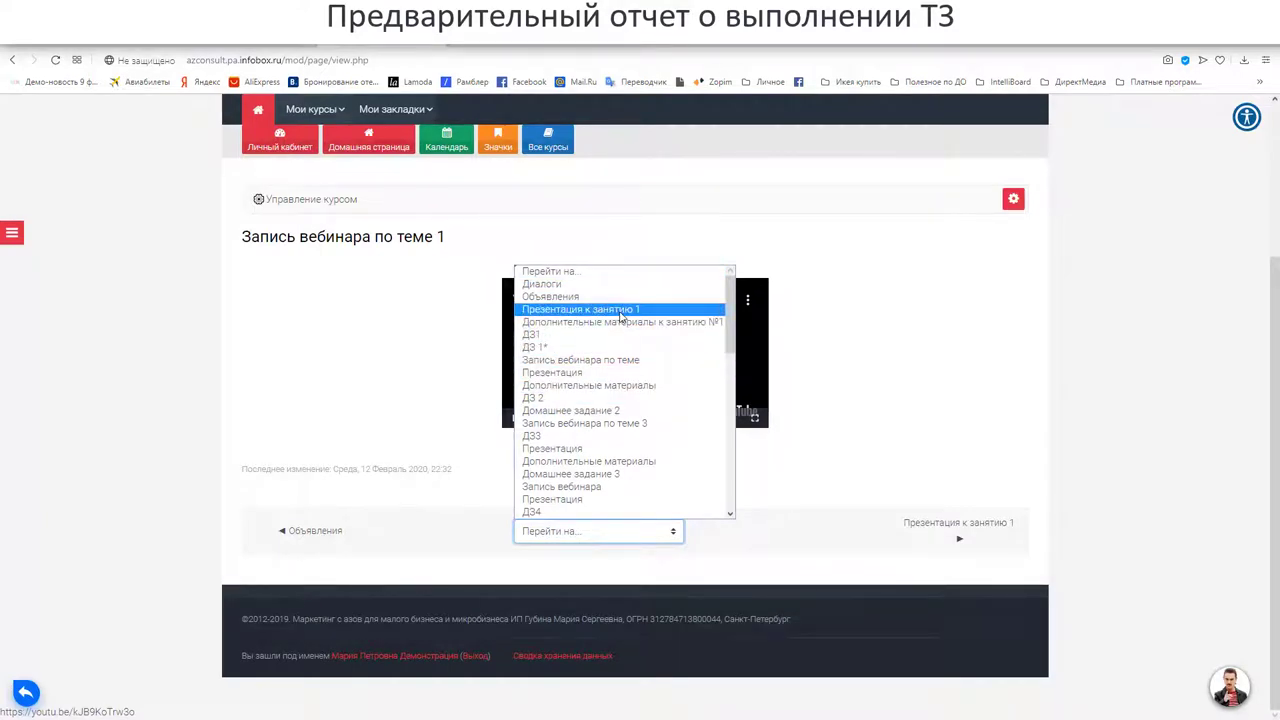
left_click(893, 553)
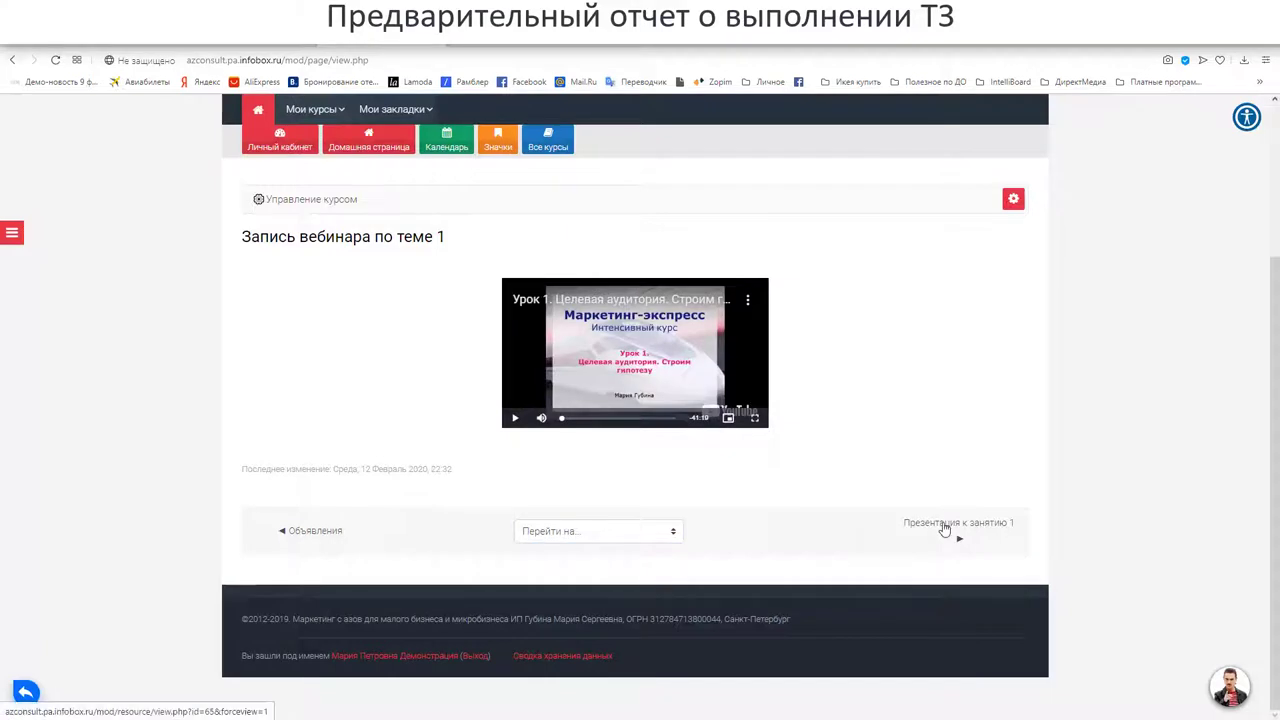
Return to the «Рассылки» course as the student and reopen section 1 to check its items and completion boxes.
scroll(409, 451, "up", 1)
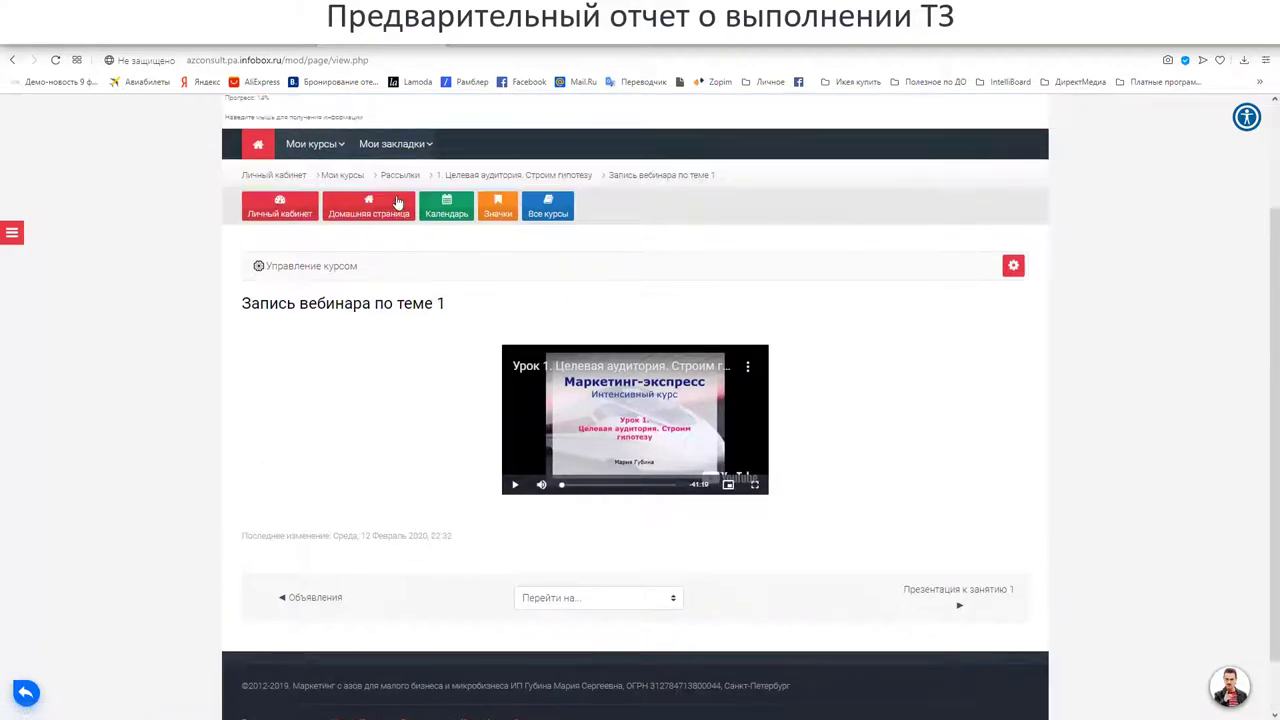
left_click(397, 178)
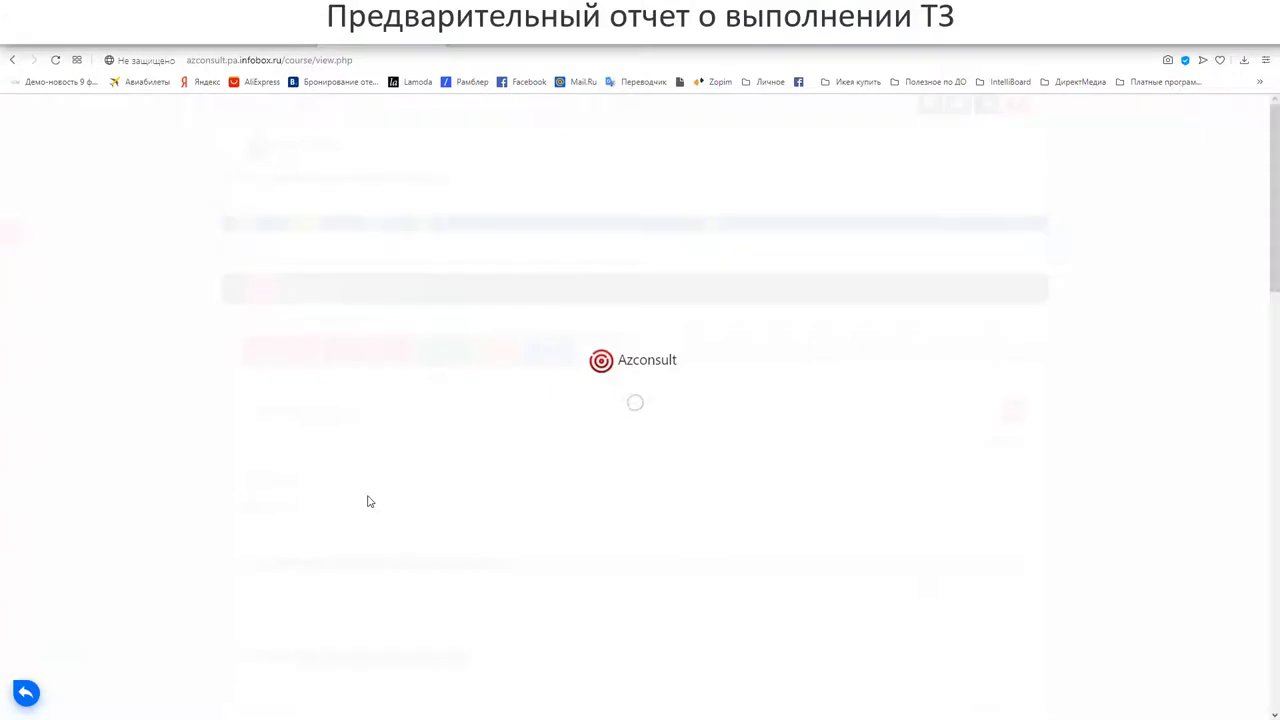
scroll(367, 501, "down", 1)
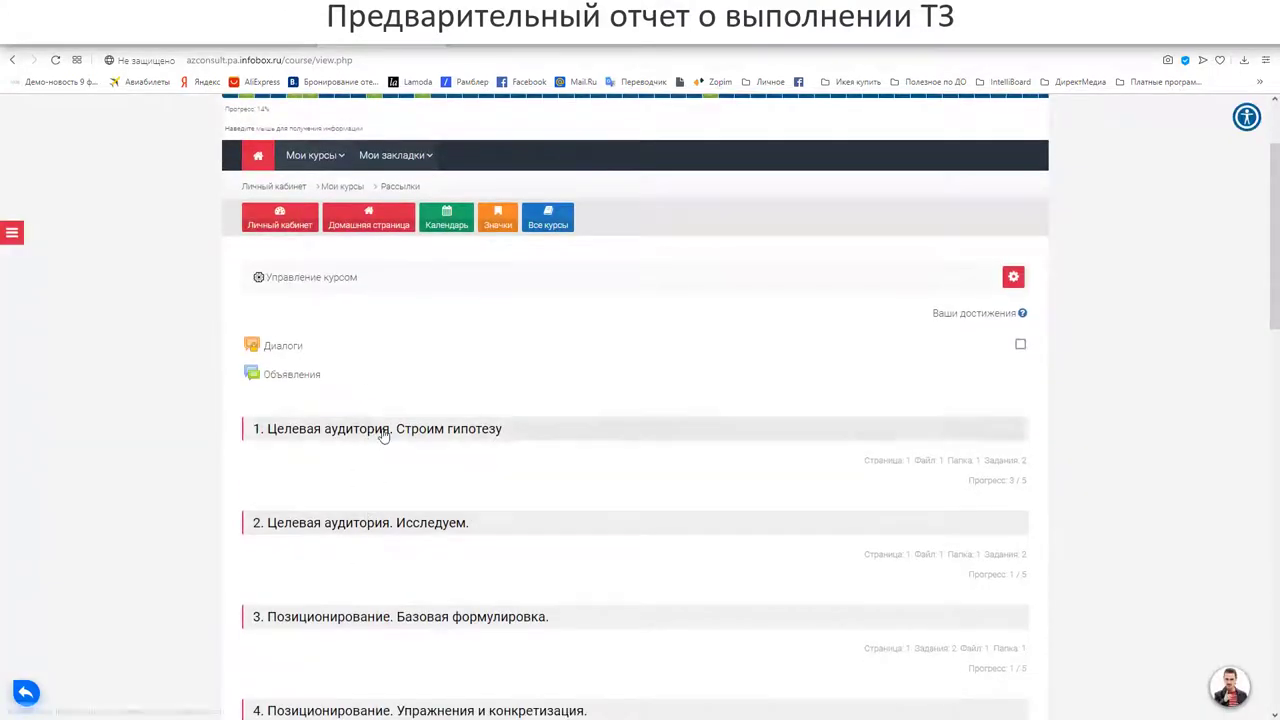
left_click(376, 434)
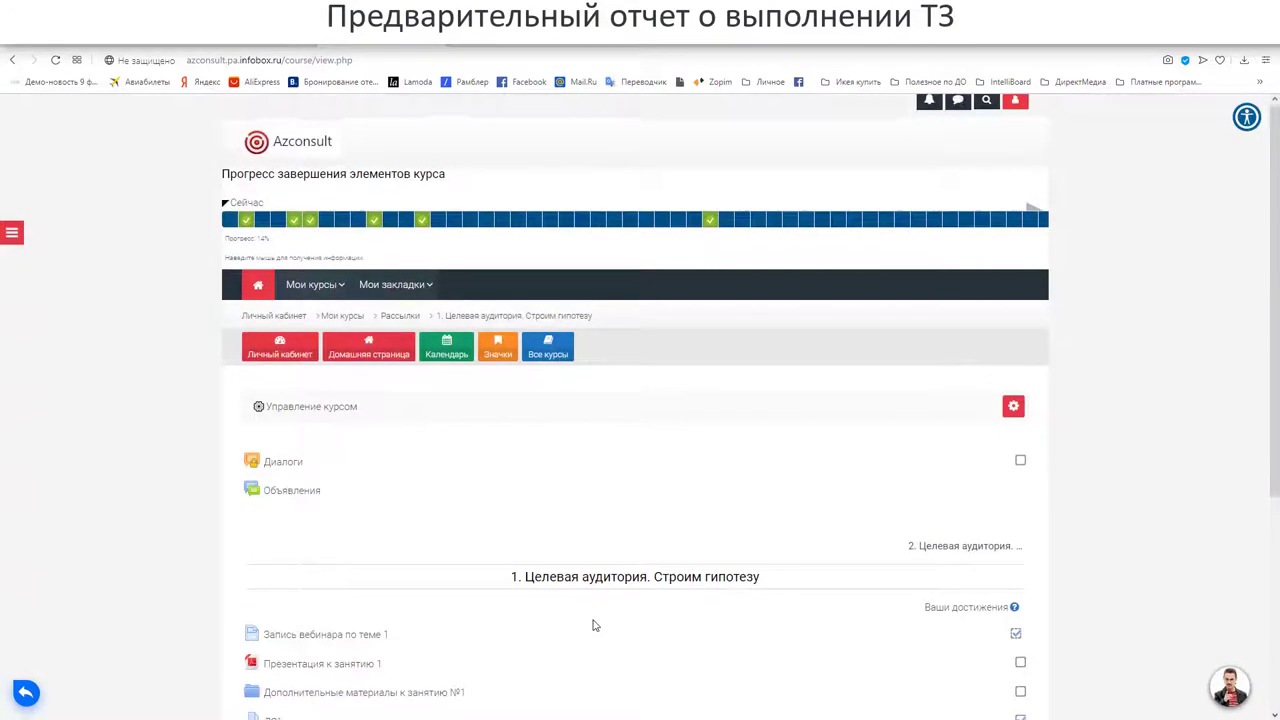
Open the settings of «Дополнительные материалы к занятию №1» in the teacher view and expand its access restrictions.
scroll(423, 594, "down", 1)
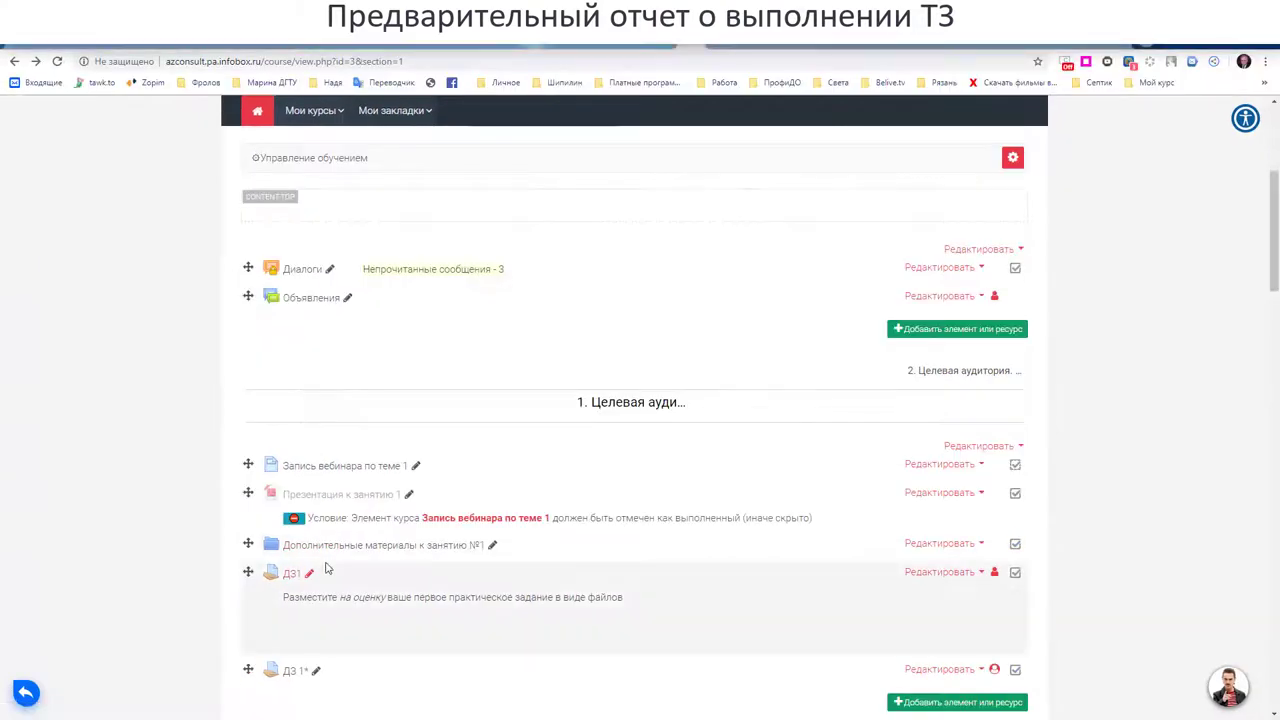
left_click(975, 544)
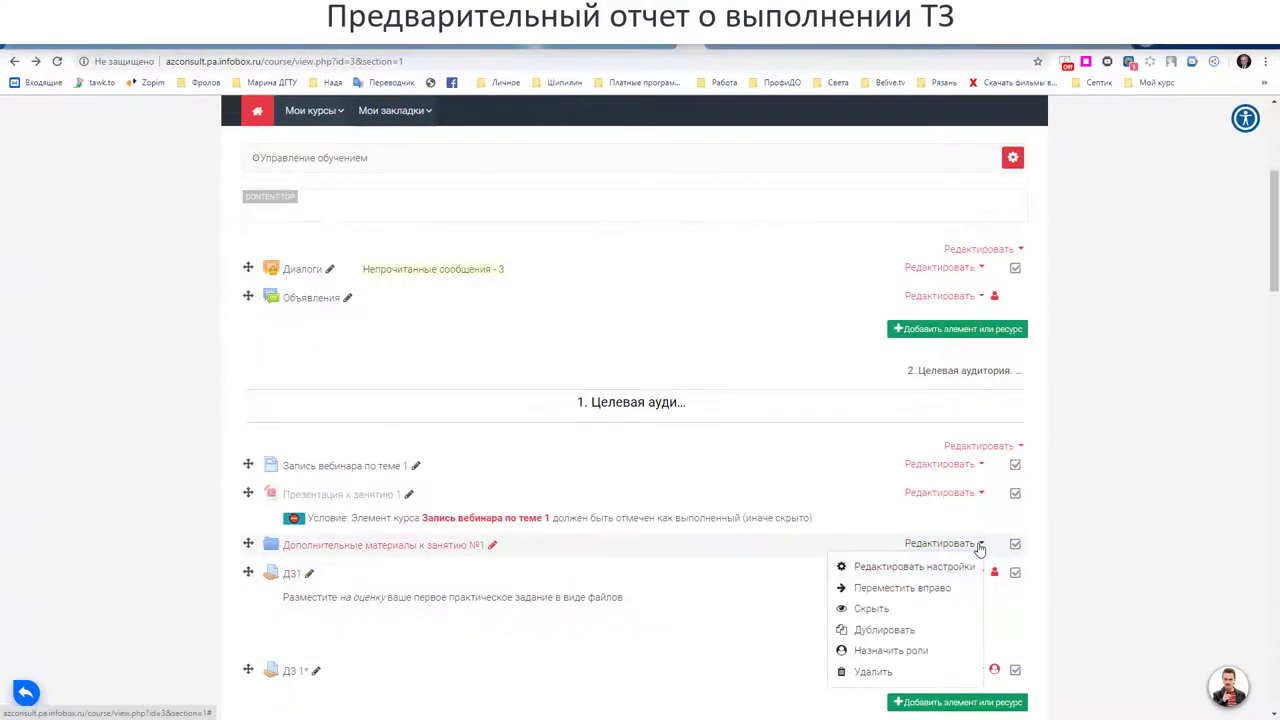
left_click(922, 567)
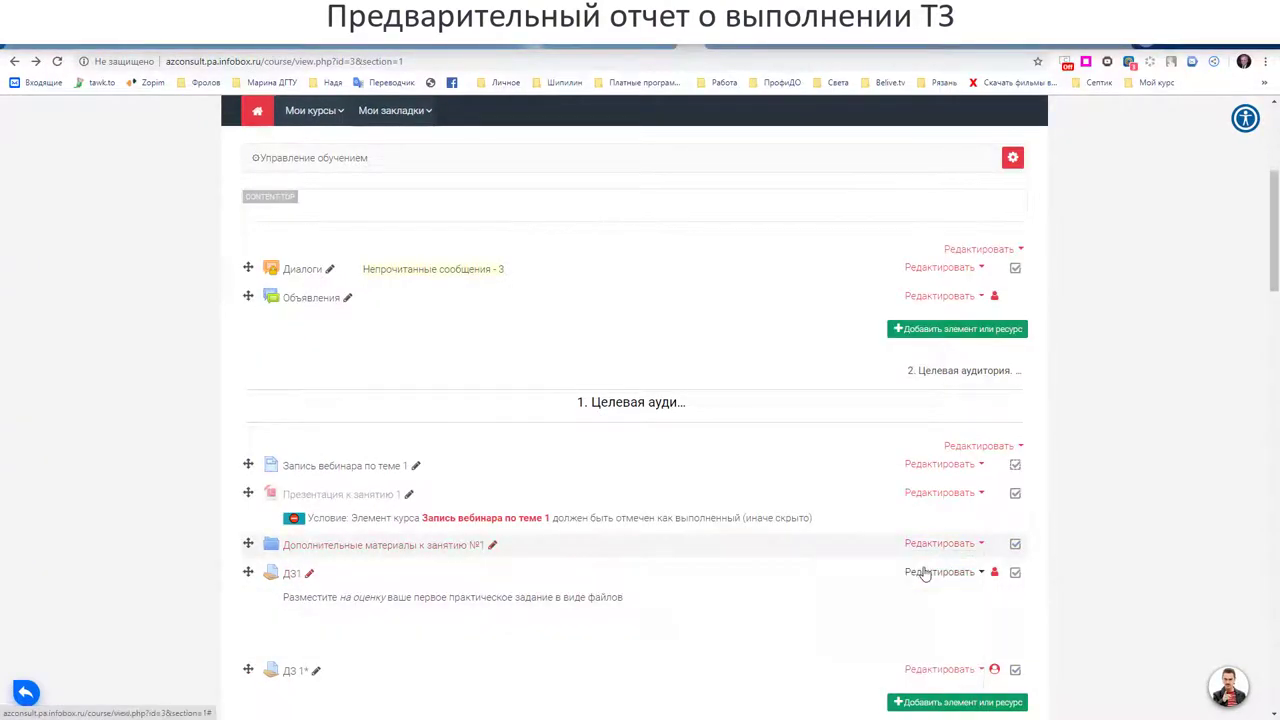
scroll(343, 549, "down", 7)
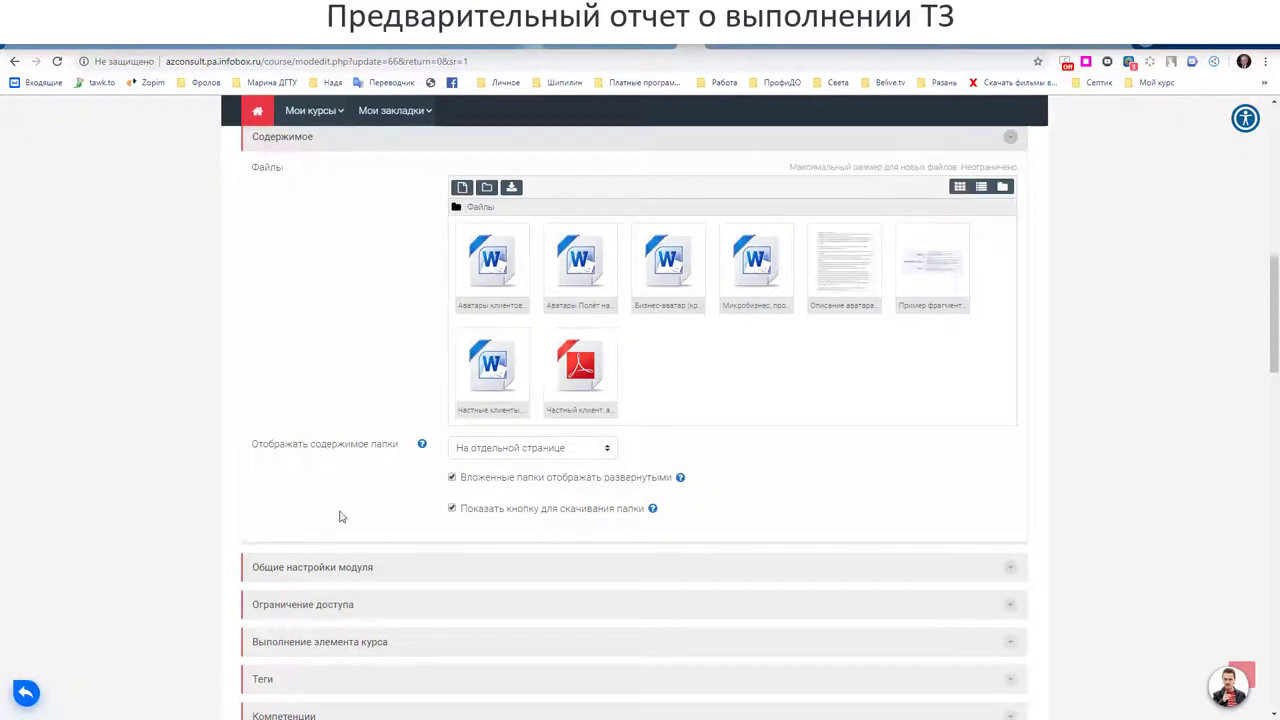
left_click(314, 606)
scroll(314, 612, "down", 2)
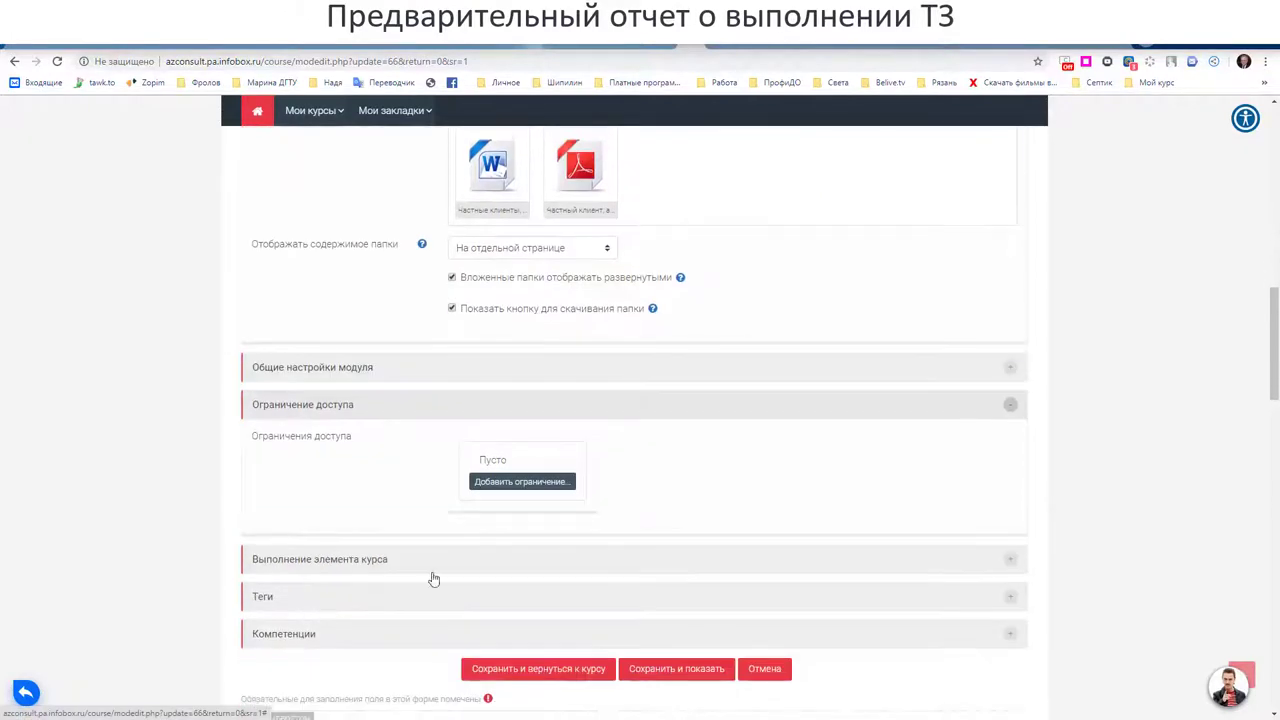
Add an element-completion restriction requiring «Презентация к занятию 1» to be completed, save it and return to the course.
left_click(523, 481)
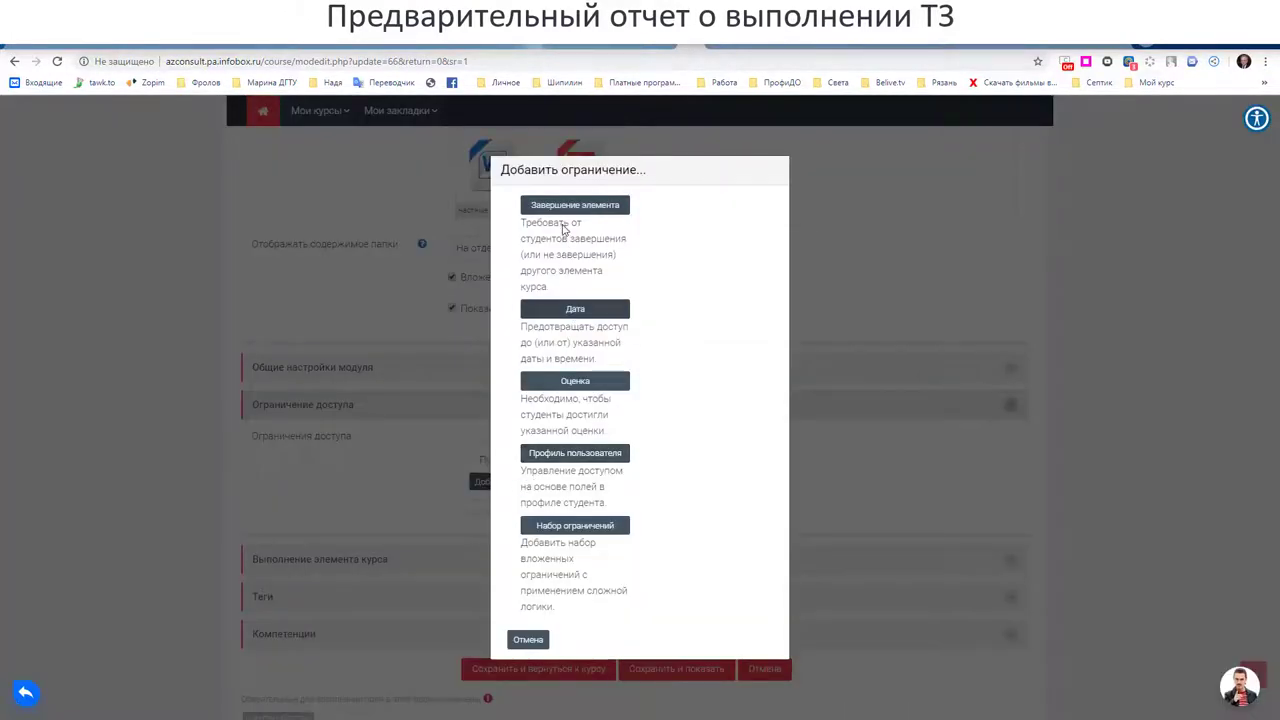
left_click(566, 205)
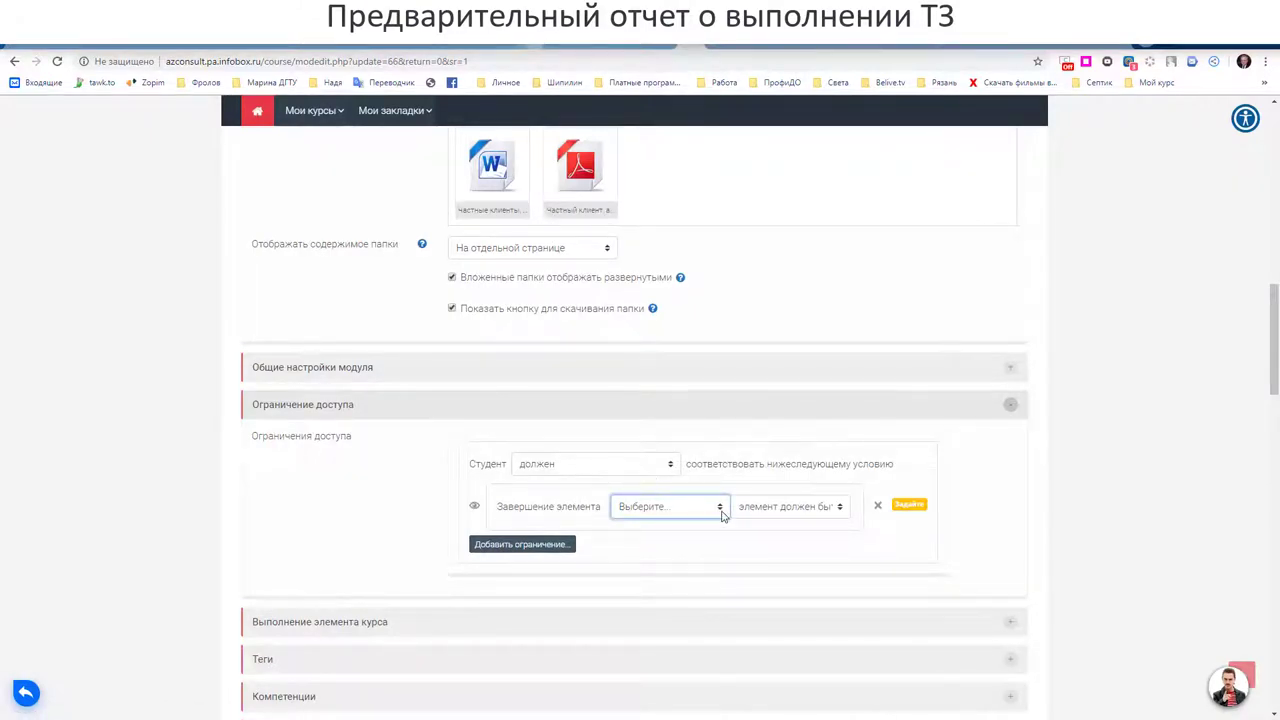
left_click(685, 511)
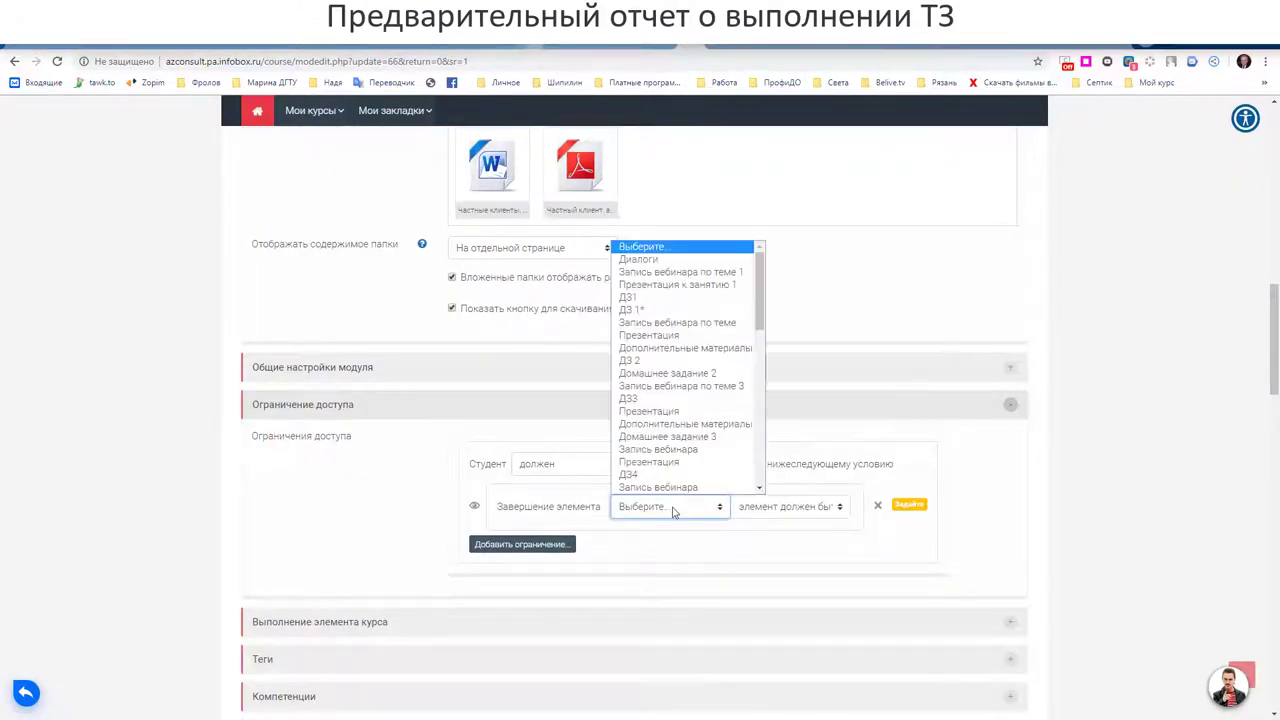
left_click(690, 285)
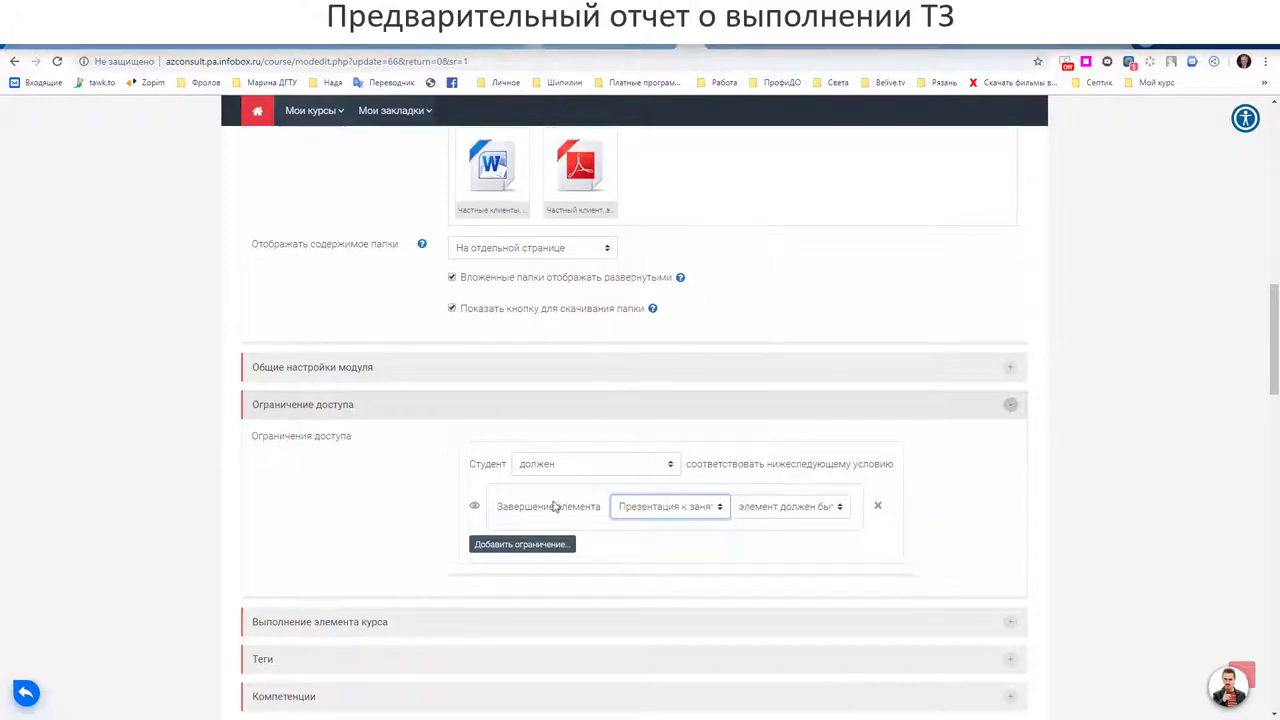
scroll(366, 531, "down", 2)
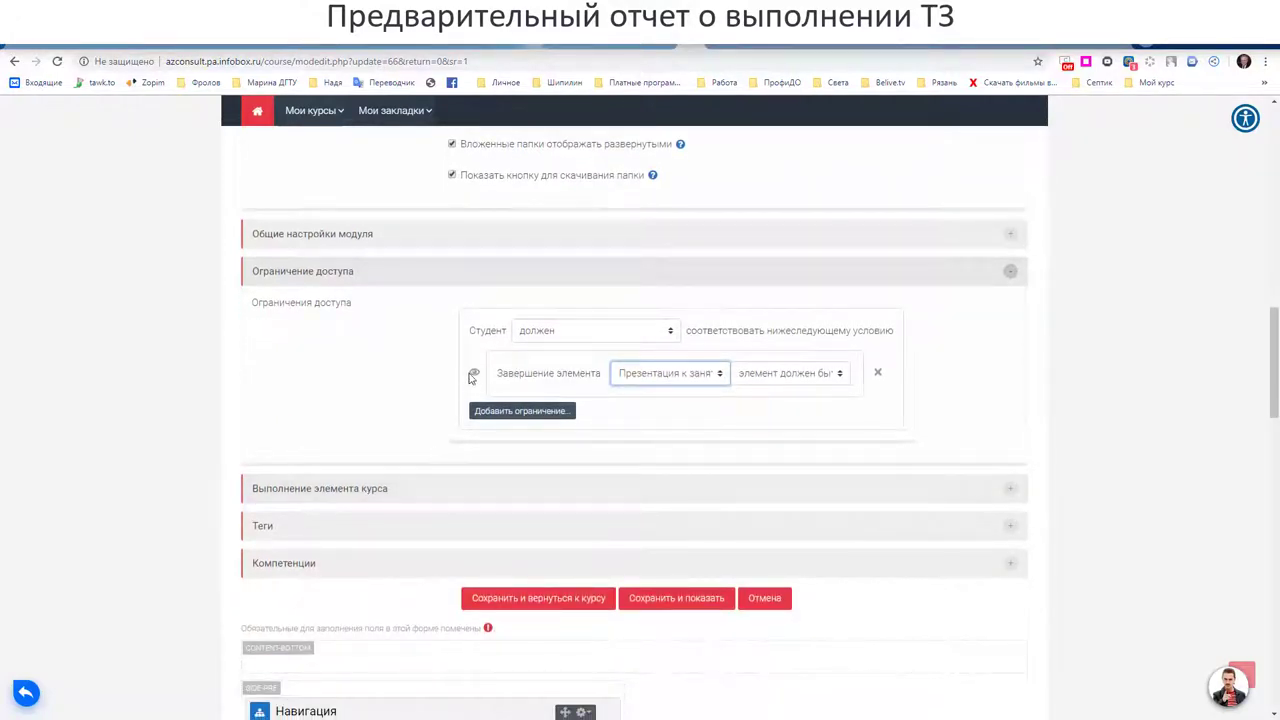
left_click(567, 600)
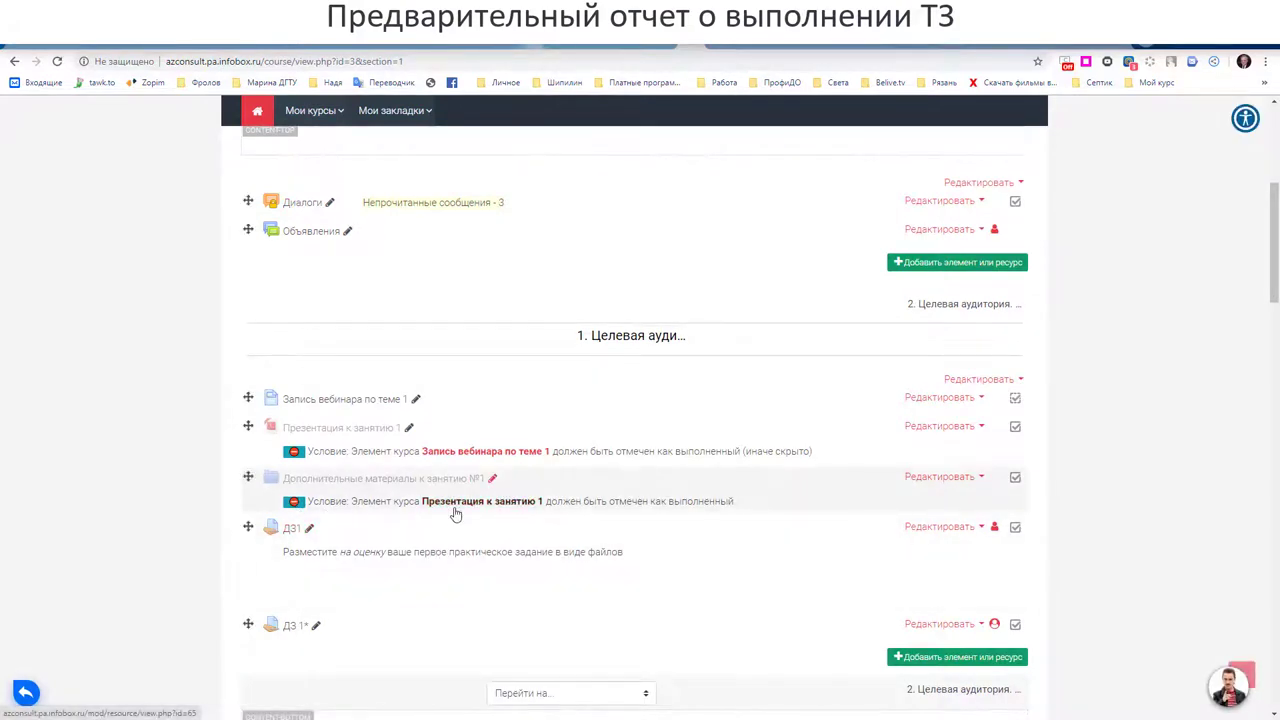
Open «Презентация к занятию 1» as the student, then return to section 1, refresh it and check the presentation's completion box.
key("alt+Tab")
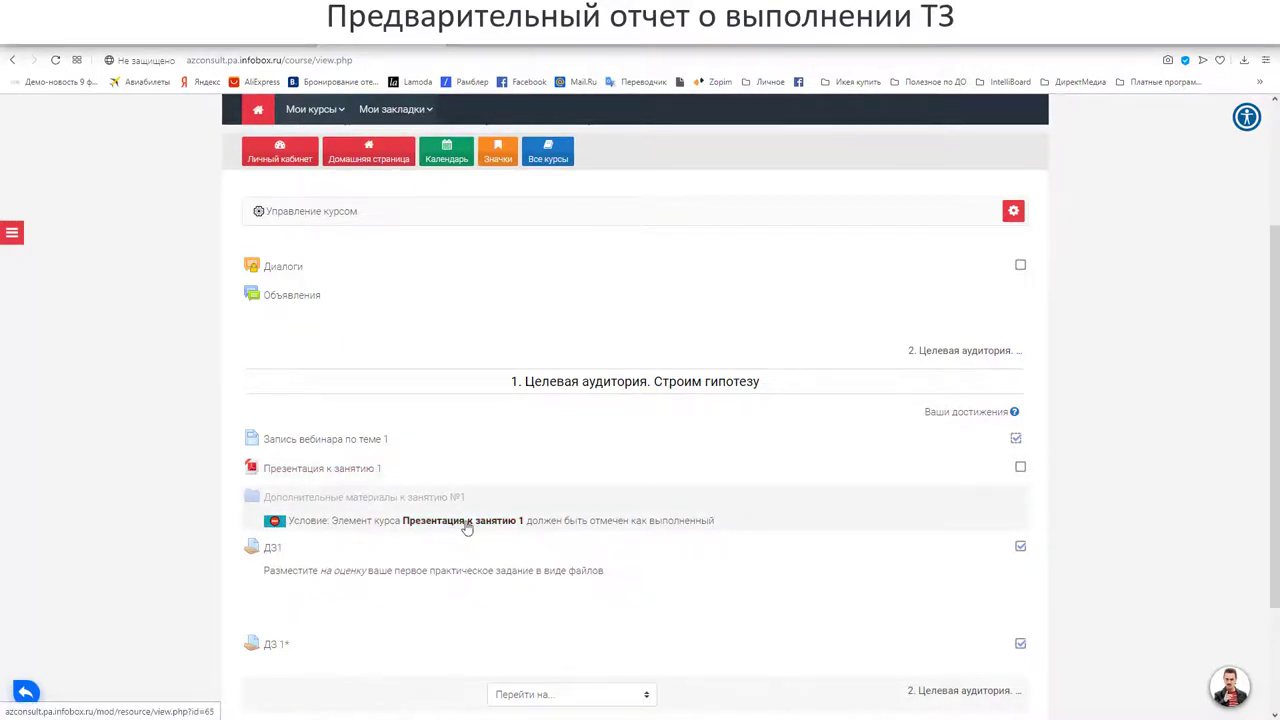
right_click(362, 475)
left_click(384, 480)
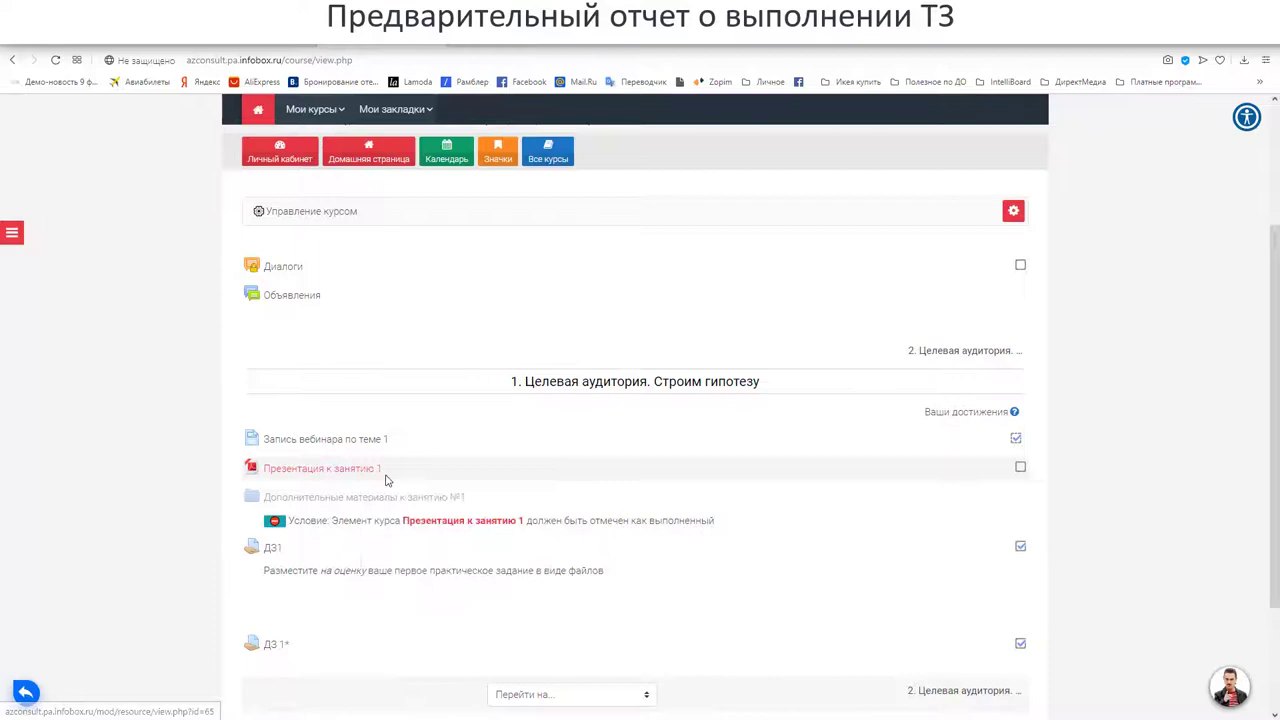
left_click(527, 47)
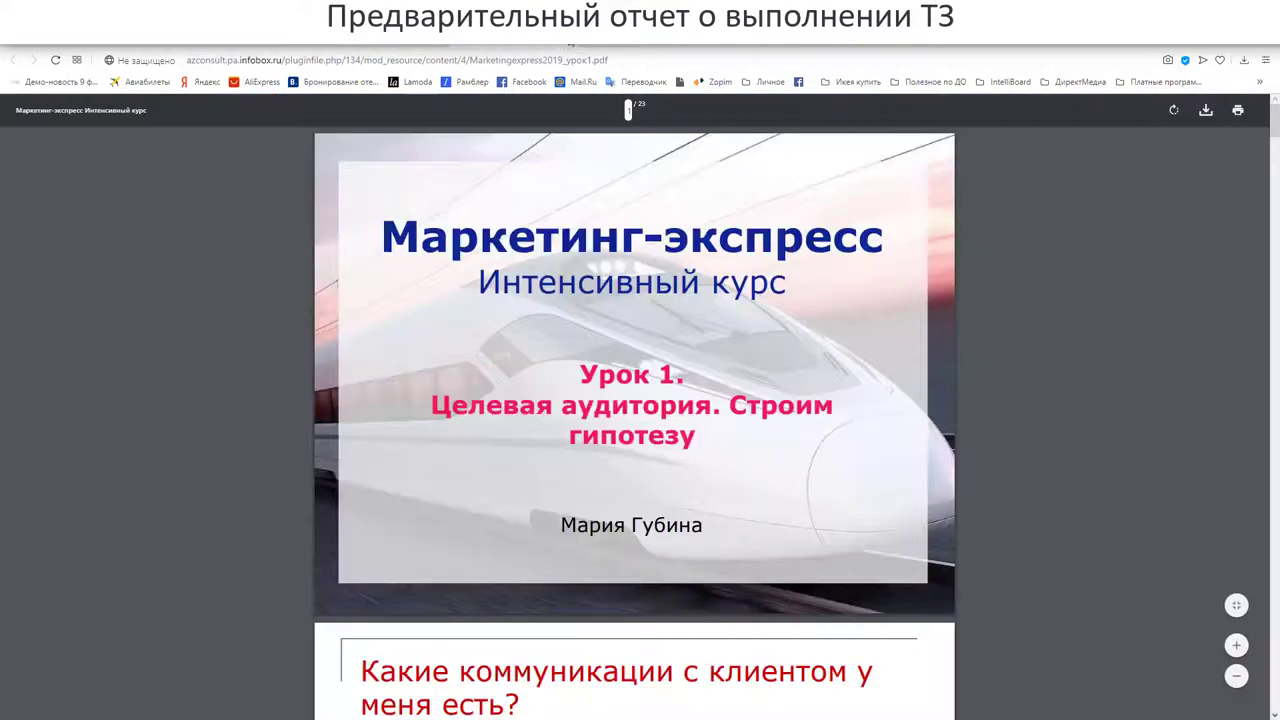
left_click(570, 45)
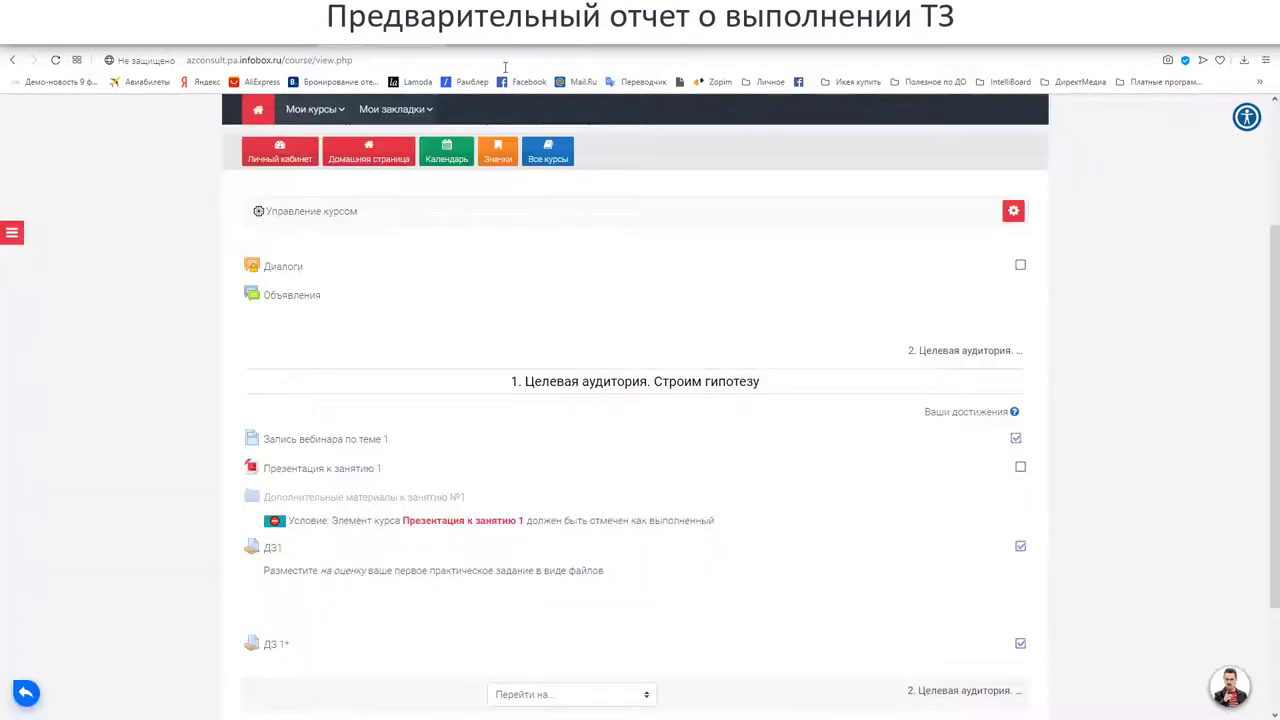
left_click(55, 60)
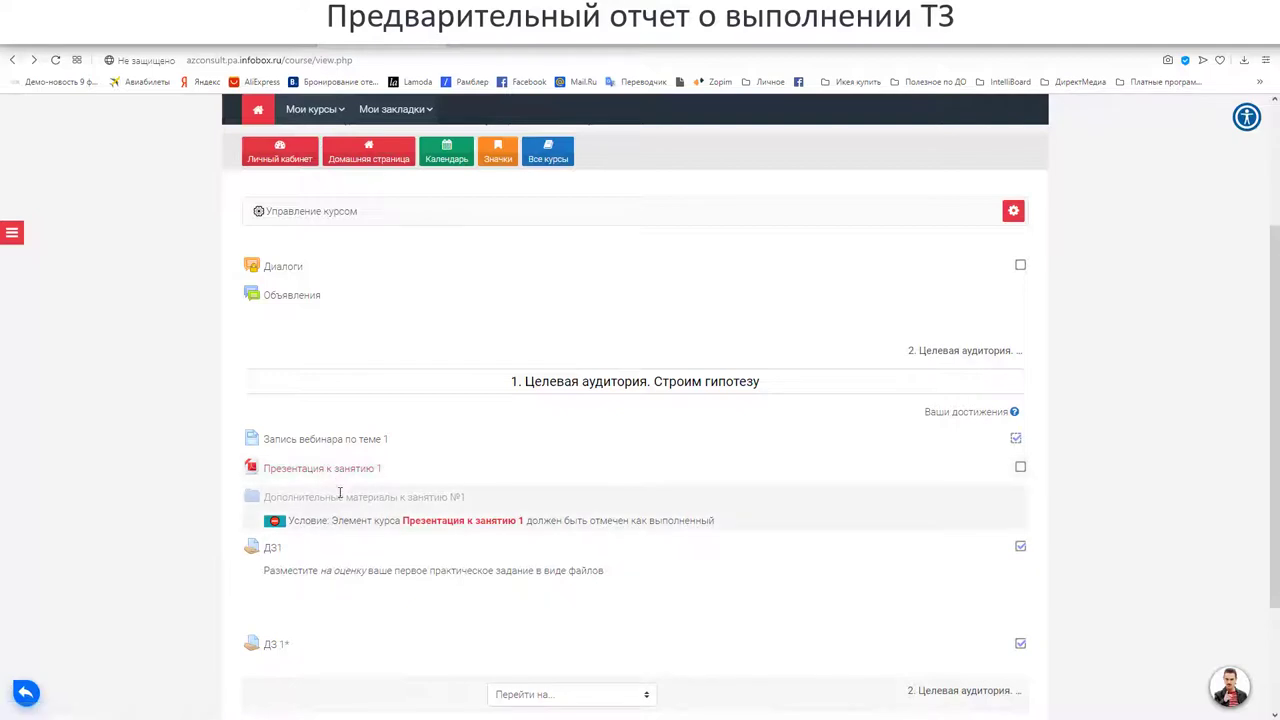
left_click(1020, 470)
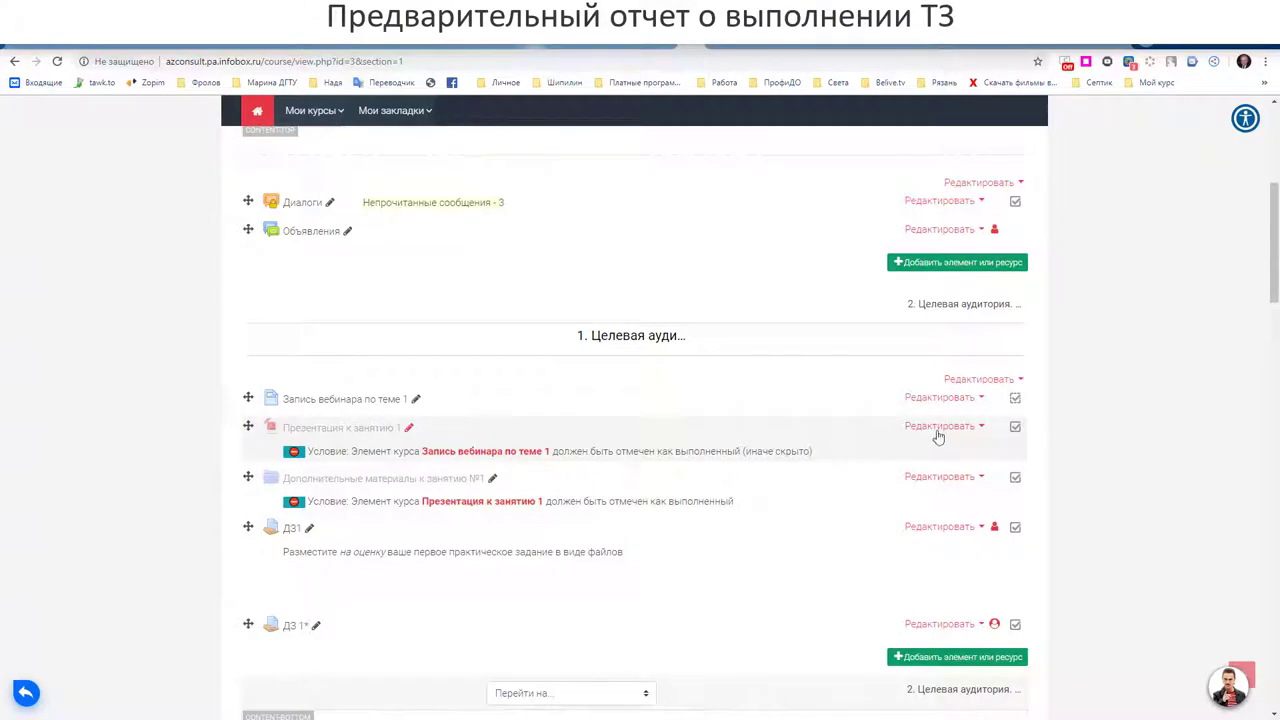
Open the settings of «Презентация к занятию 1» in the teacher view and unlock its completion settings.
left_click(976, 428)
left_click(921, 450)
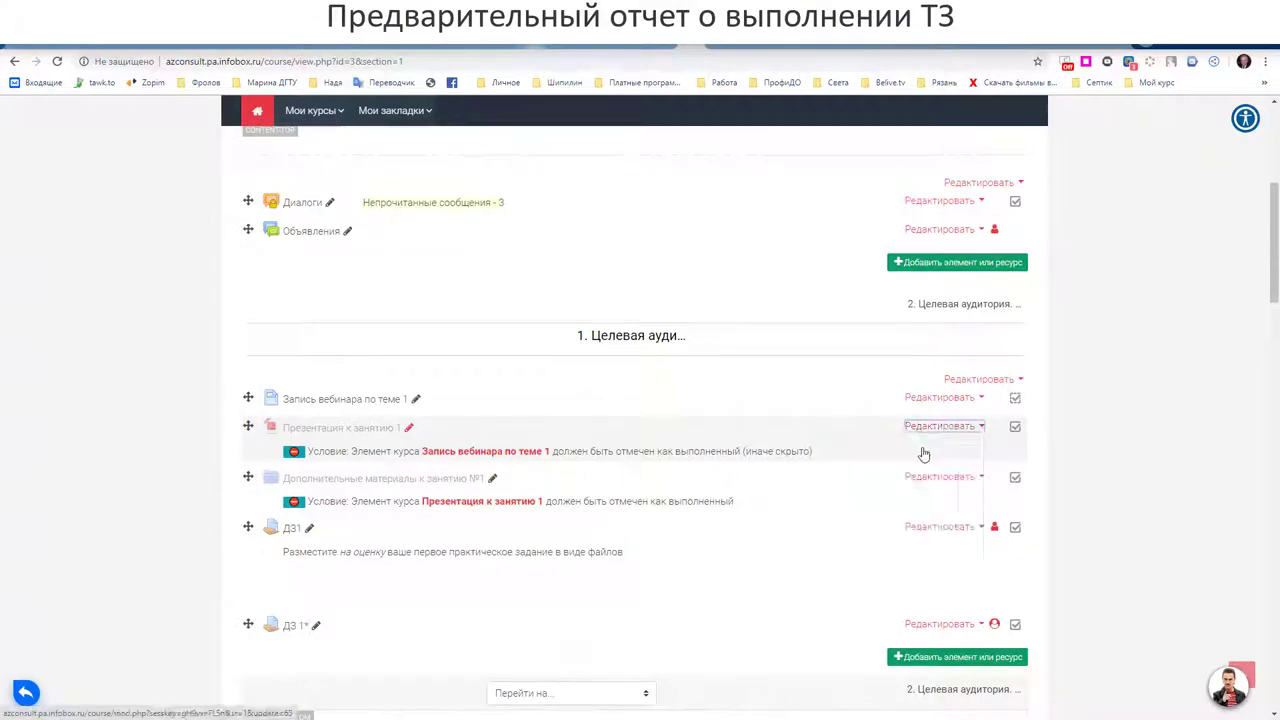
scroll(563, 480, "down", 6)
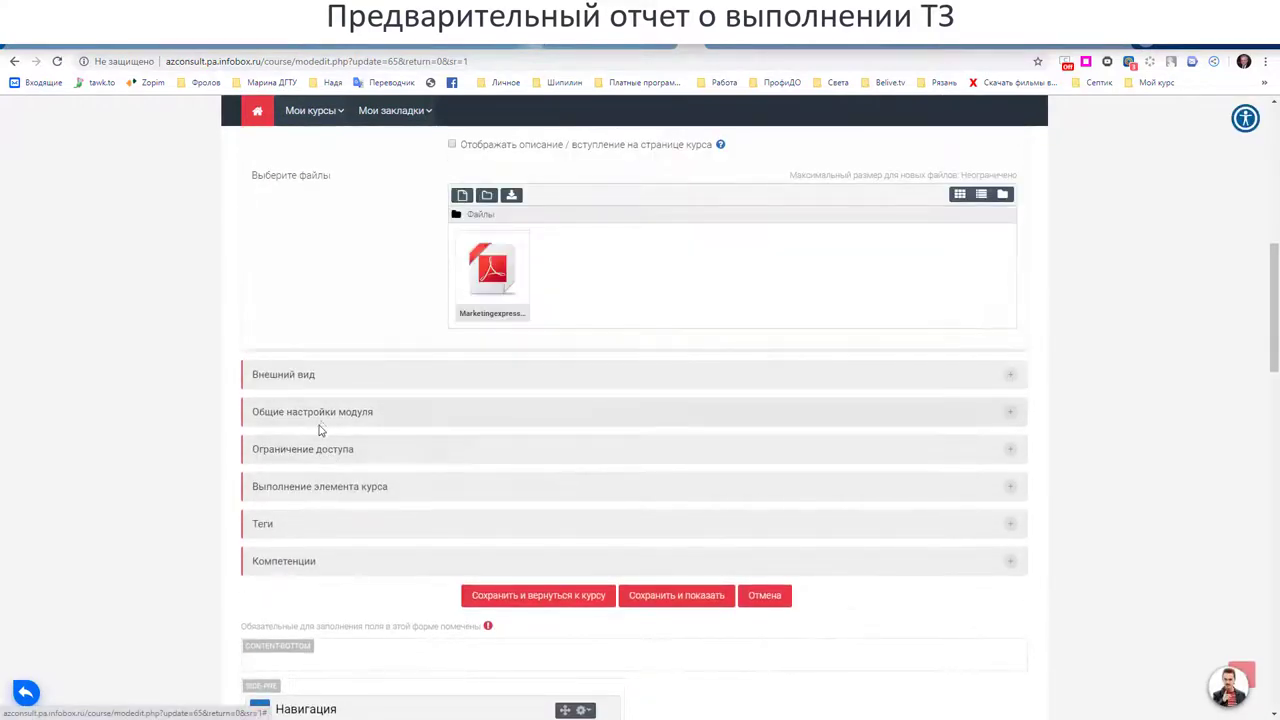
left_click(309, 486)
scroll(390, 461, "down", 1)
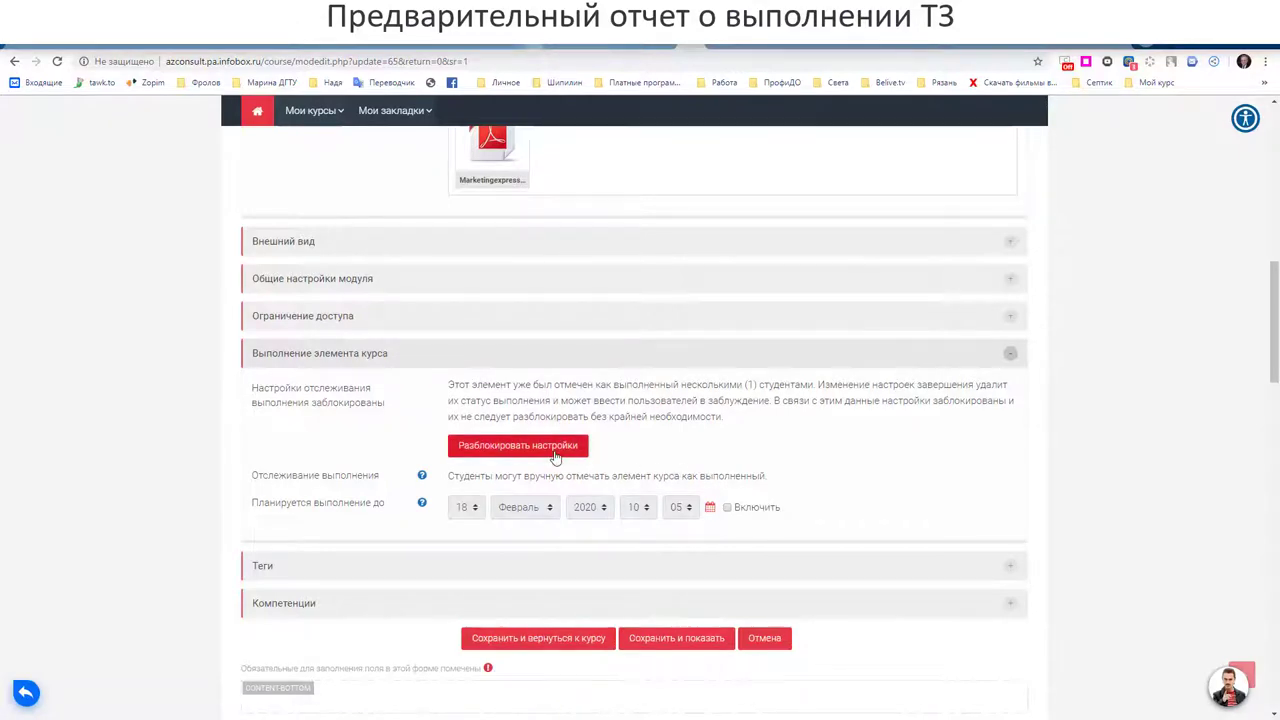
left_click(556, 456)
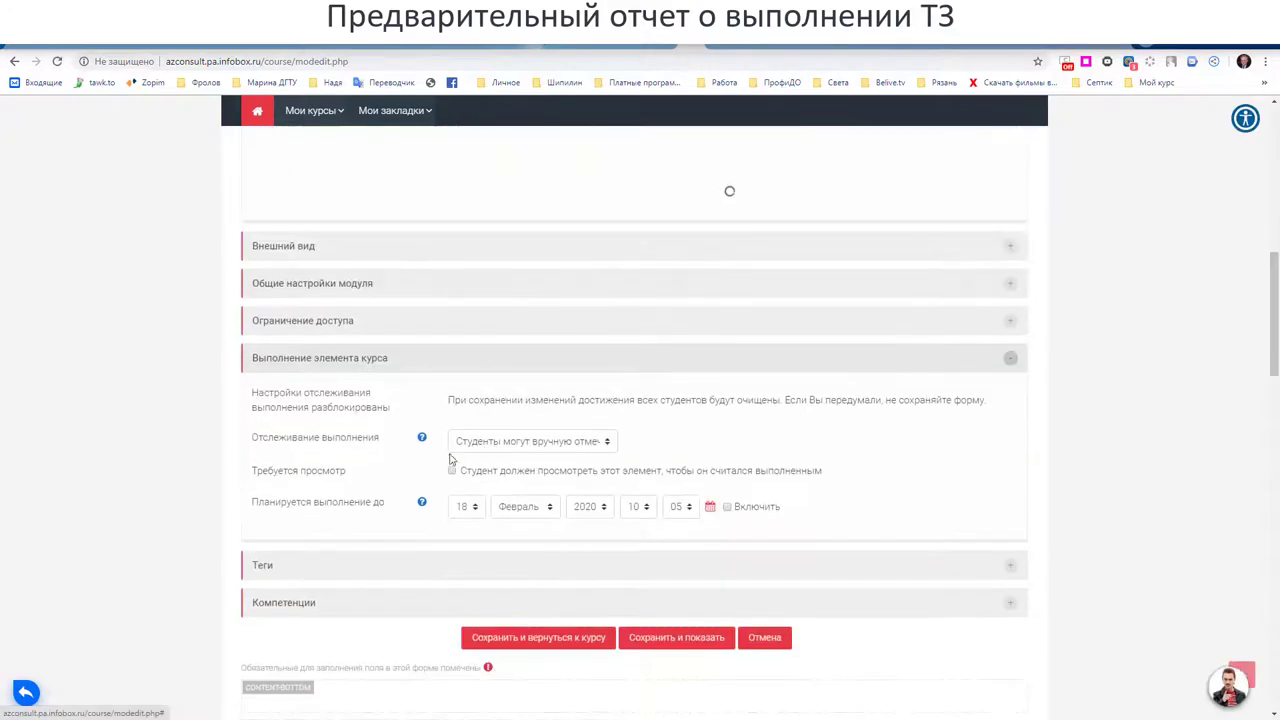
Set completion tracking to «Отображать элемент курса как выполненный при выполнении условий», require the student to view the item, and save.
scroll(457, 505, "down", 2)
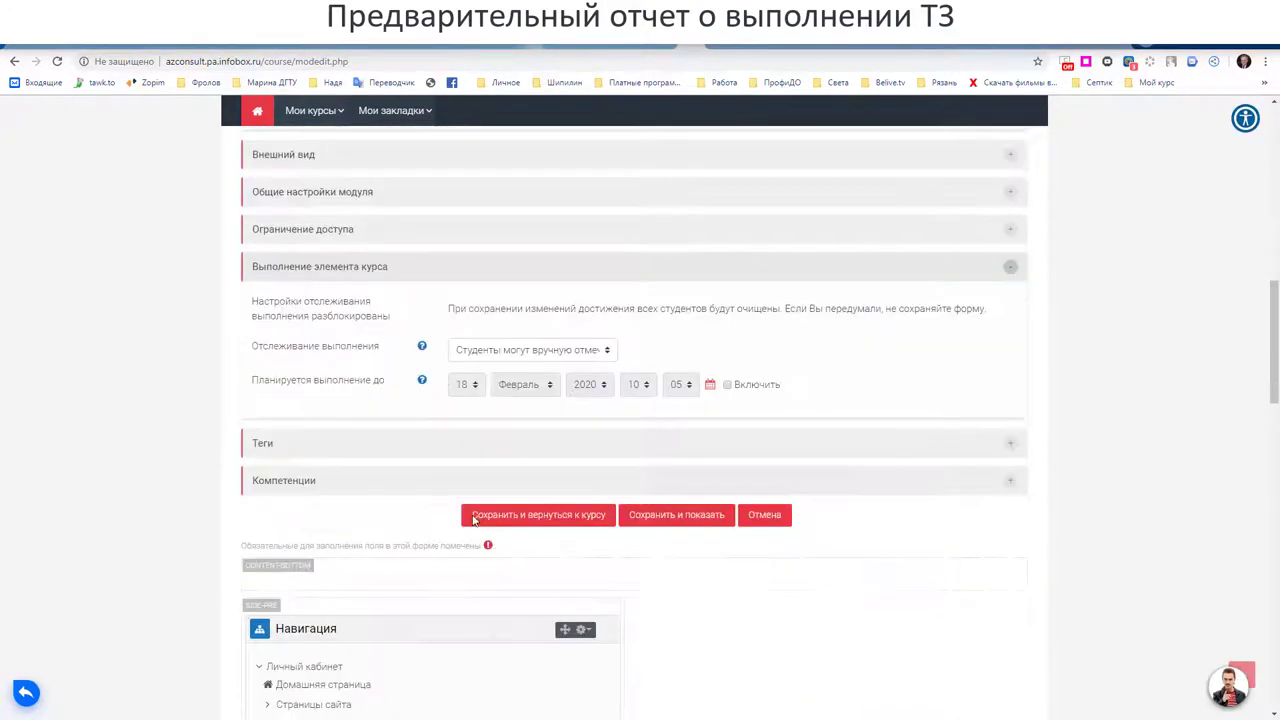
left_click(510, 306)
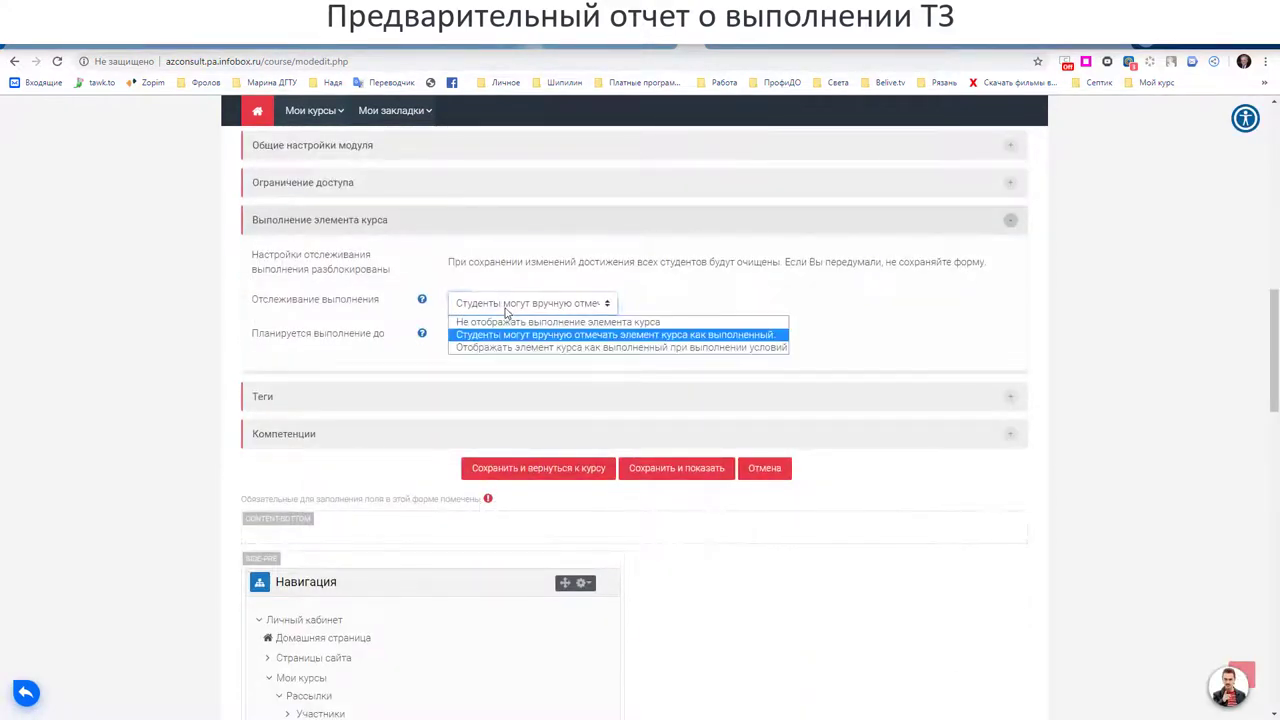
left_click(508, 346)
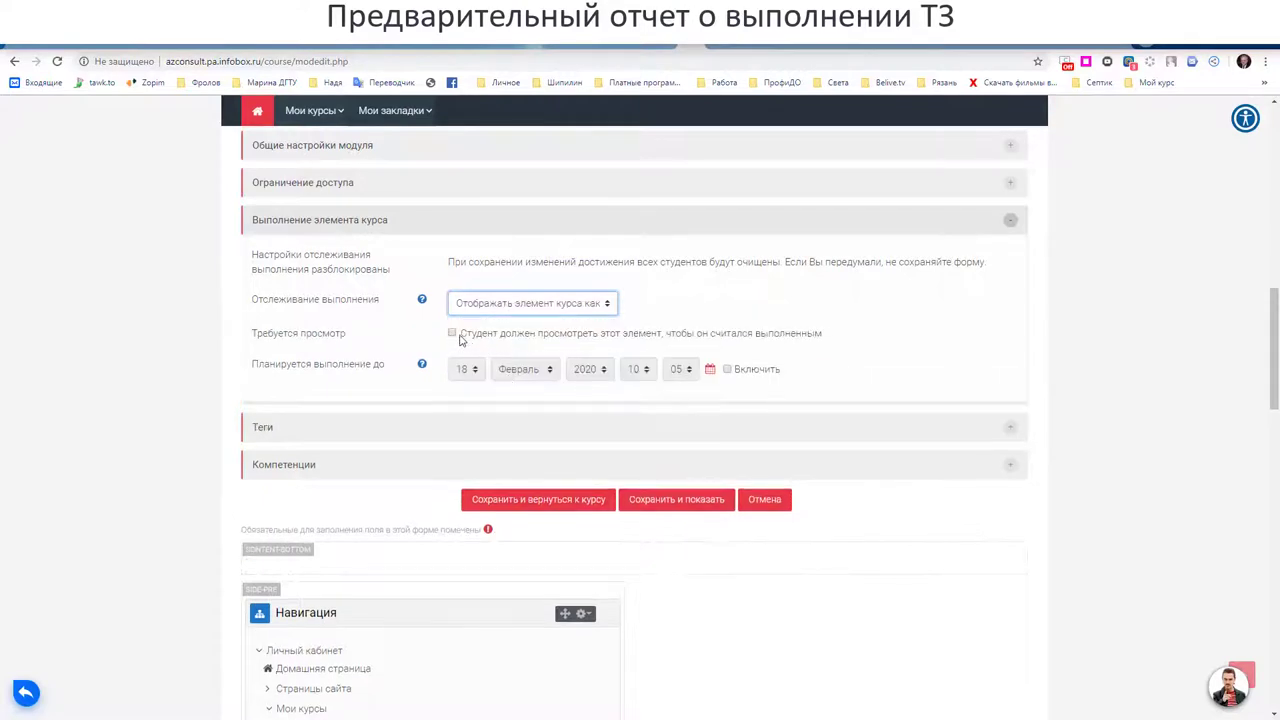
left_click(452, 334)
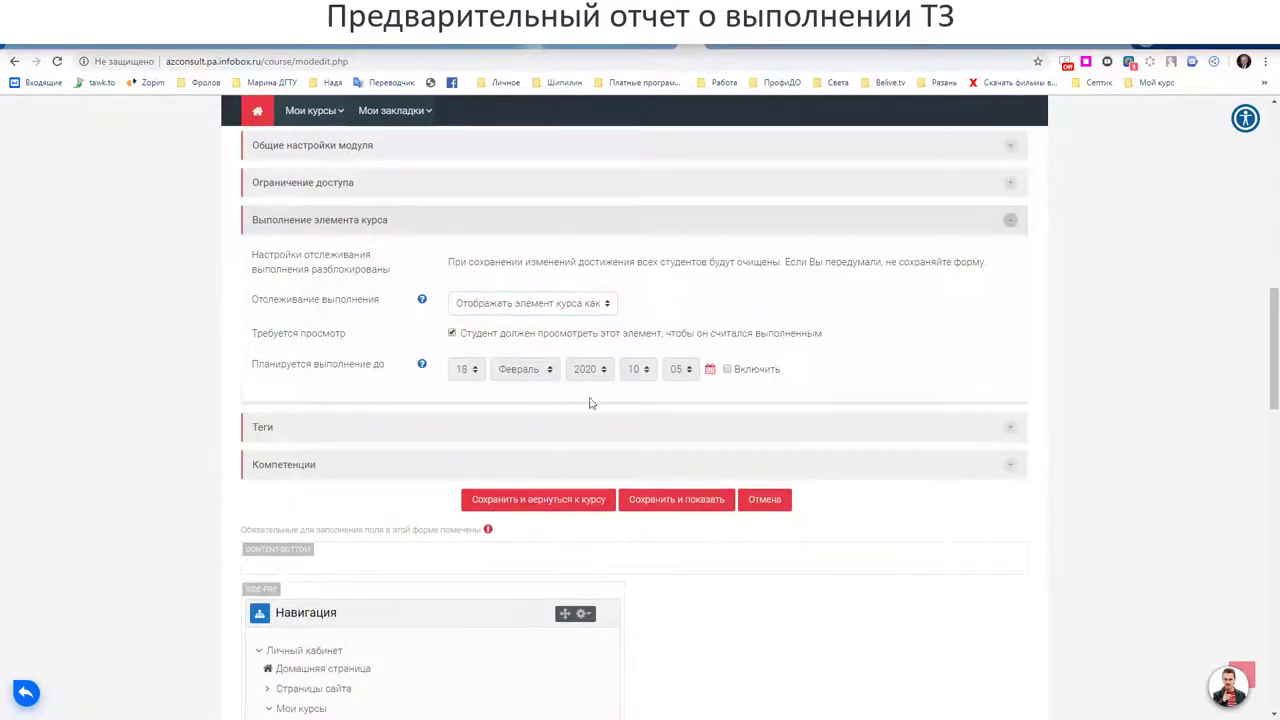
left_click(567, 503)
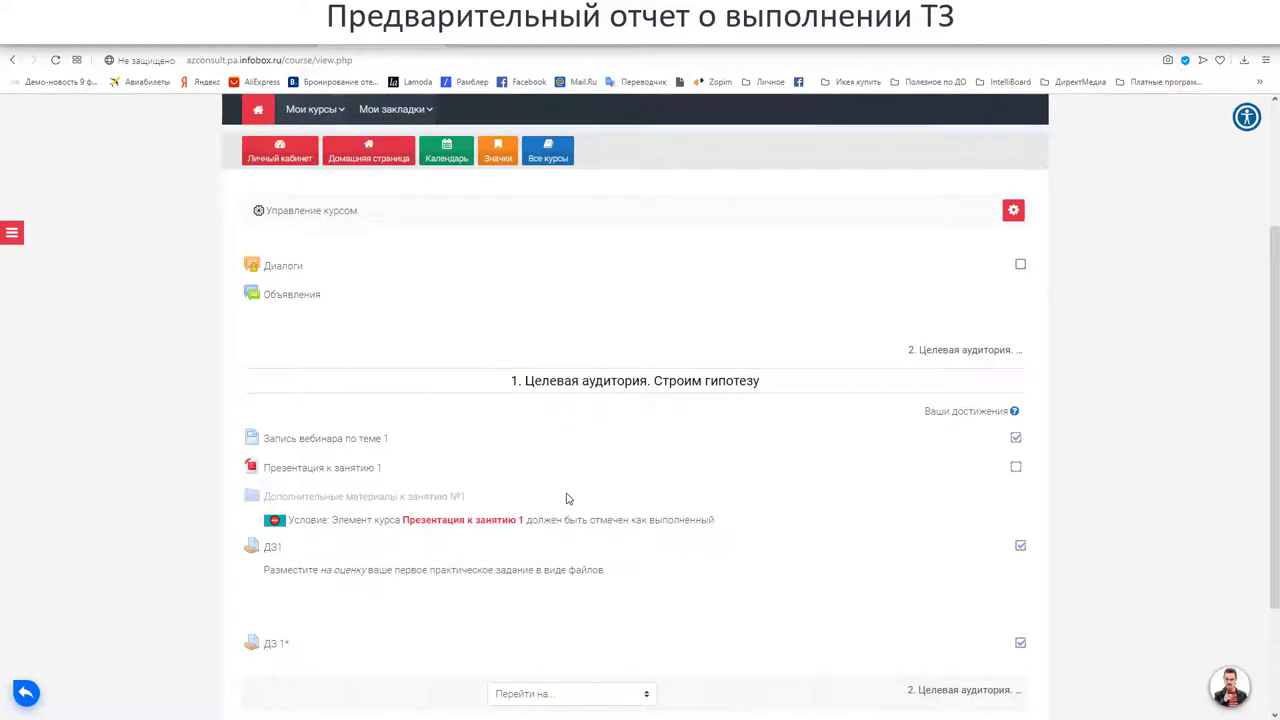
View «Презентация к занятию 1» as the student and return to section 1 to check access to «Дополнительные материалы к занятию №1».
scroll(540, 502, "down", 2)
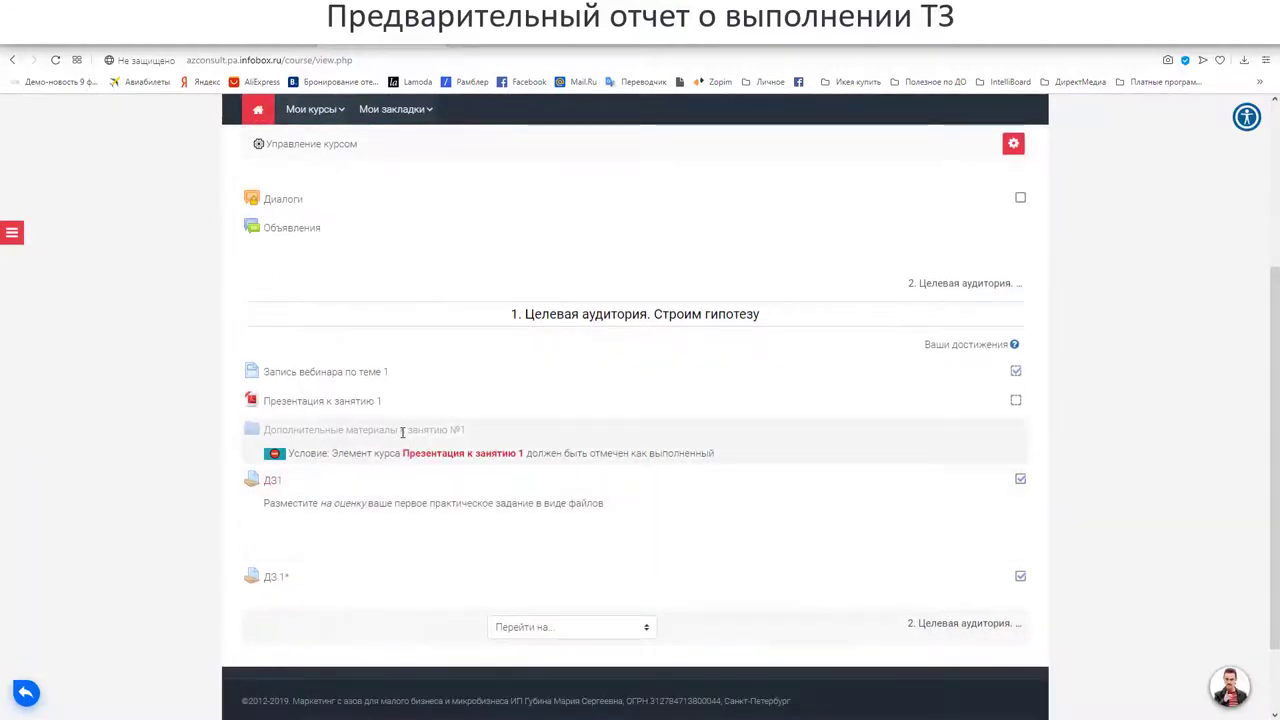
left_click(336, 405)
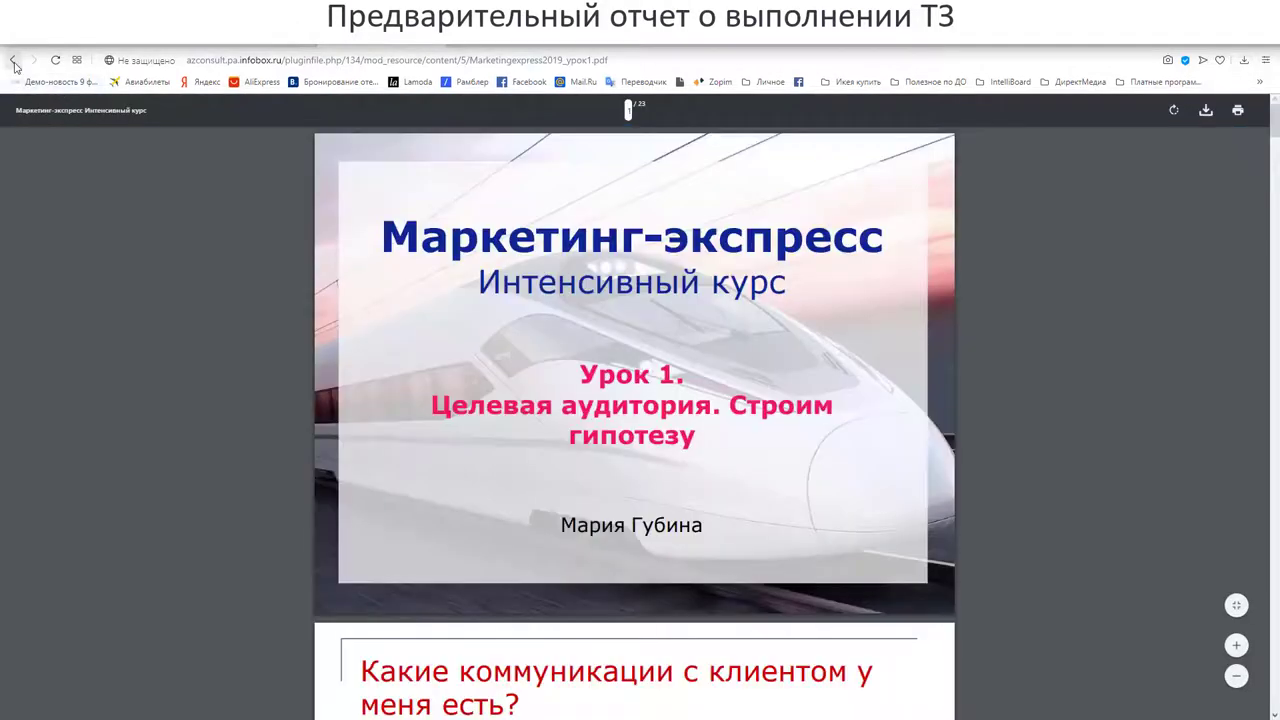
left_click(13, 61)
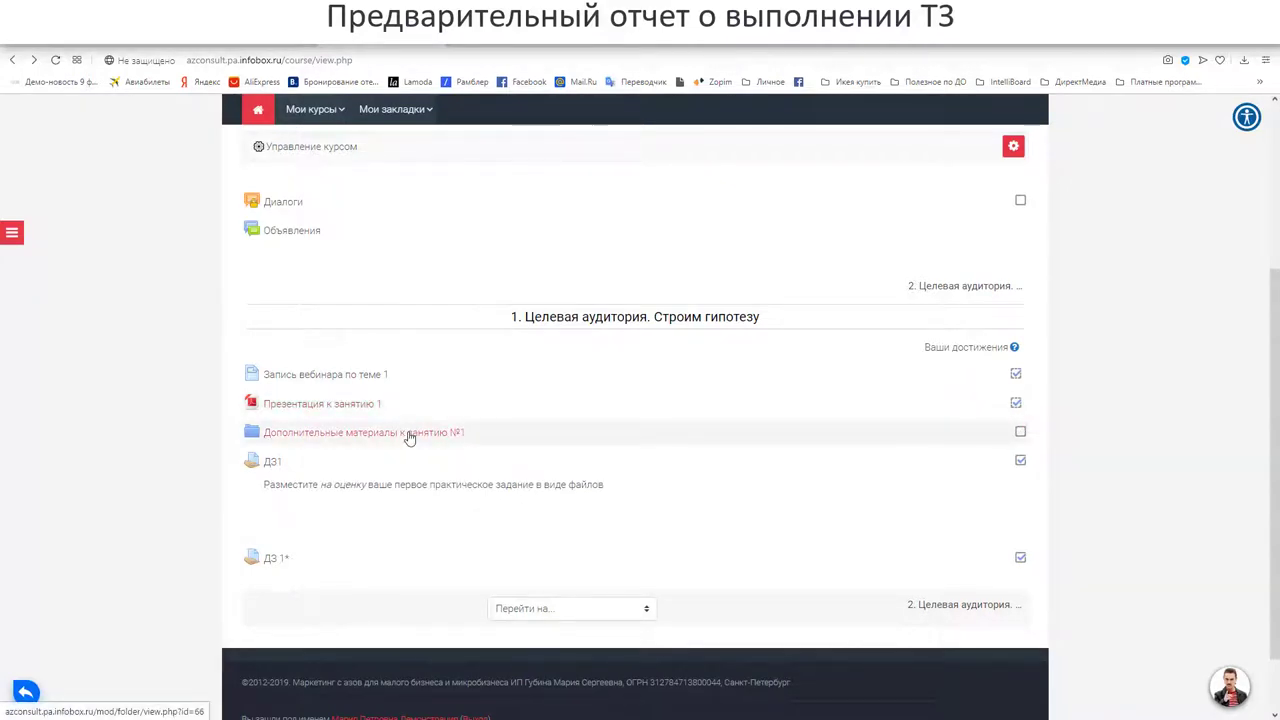
Switch to the technical specification in Word and review the timed-access wording «каждые 2-3 дня или по понедельникам».
key("alt+Tab")
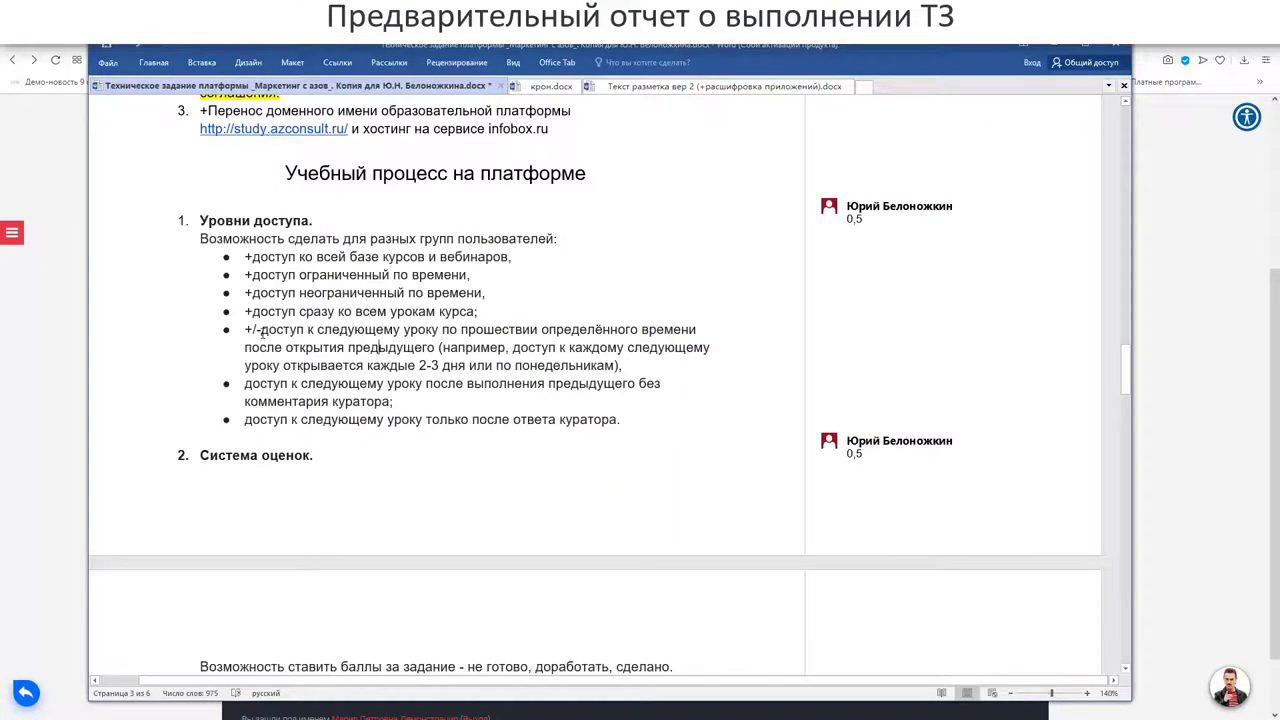
double_click(540, 367)
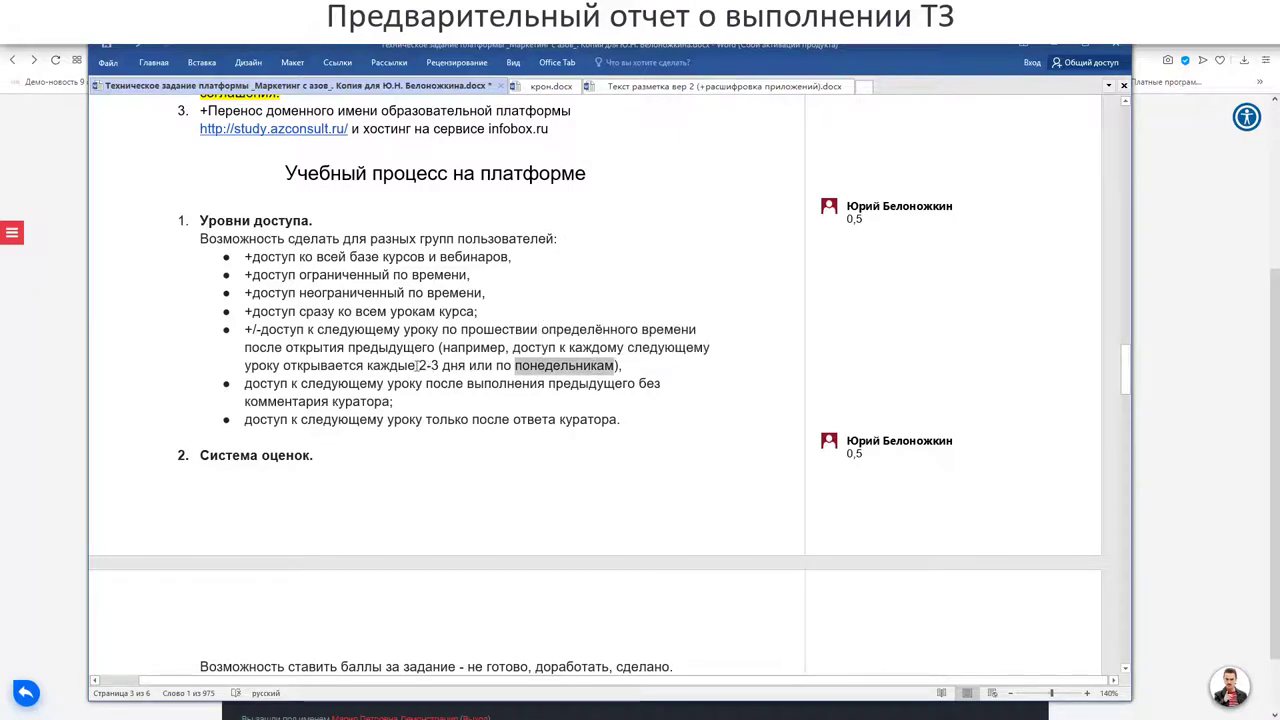
left_click_drag(385, 364, 437, 366)
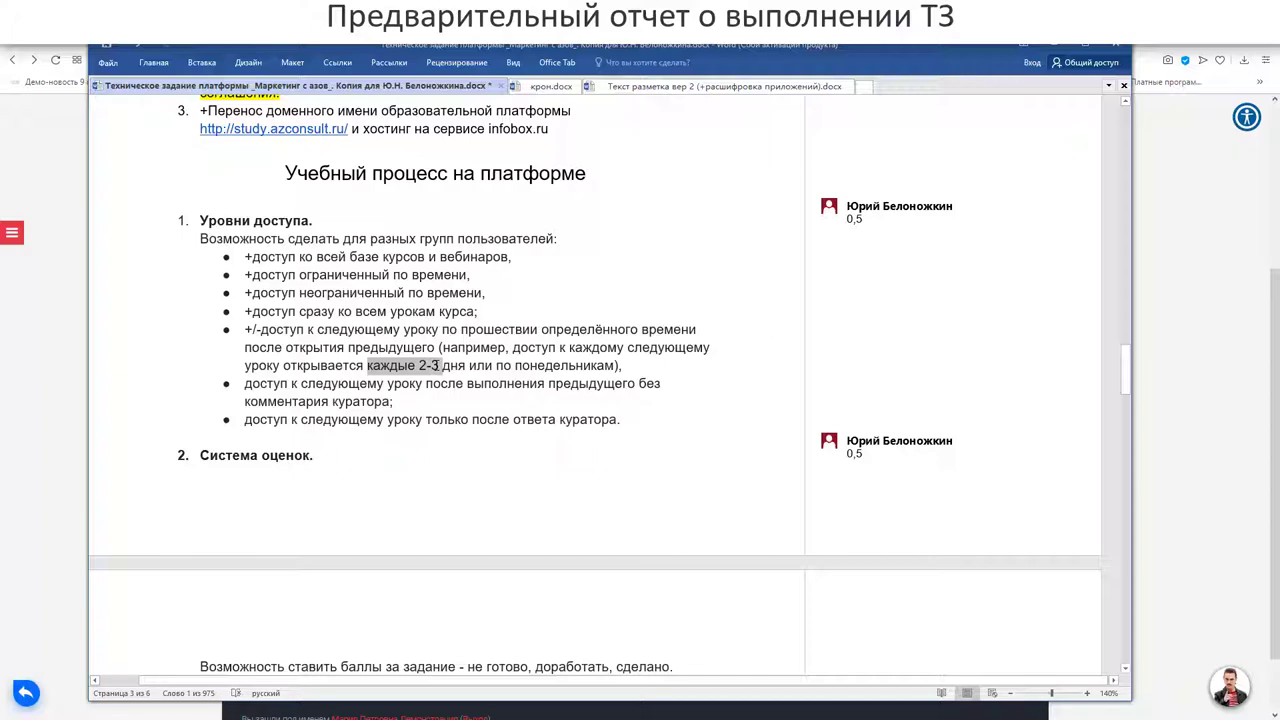
left_click(350, 366)
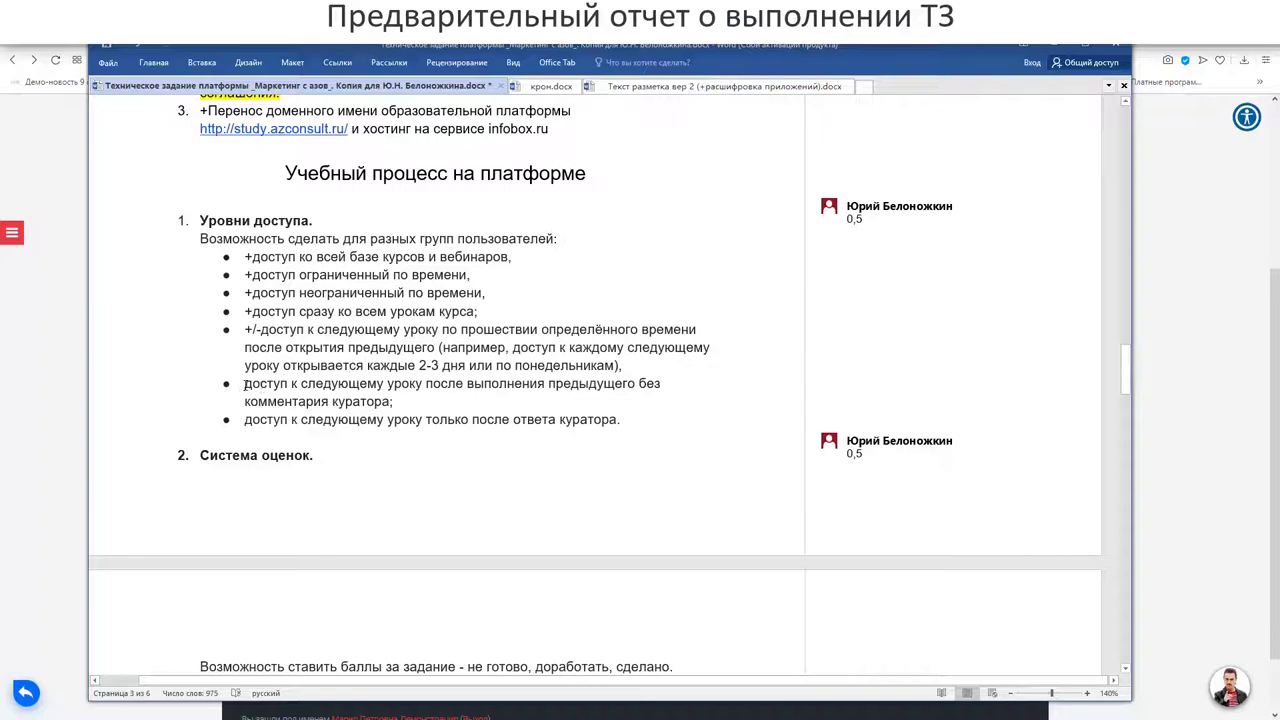
Put "+" before the two items on next-lesson access: after completion without curator comment, and only after the curator's reply.
left_click(245, 383)
type("+")
scroll(253, 383, "down", 2)
key("alt+shift")
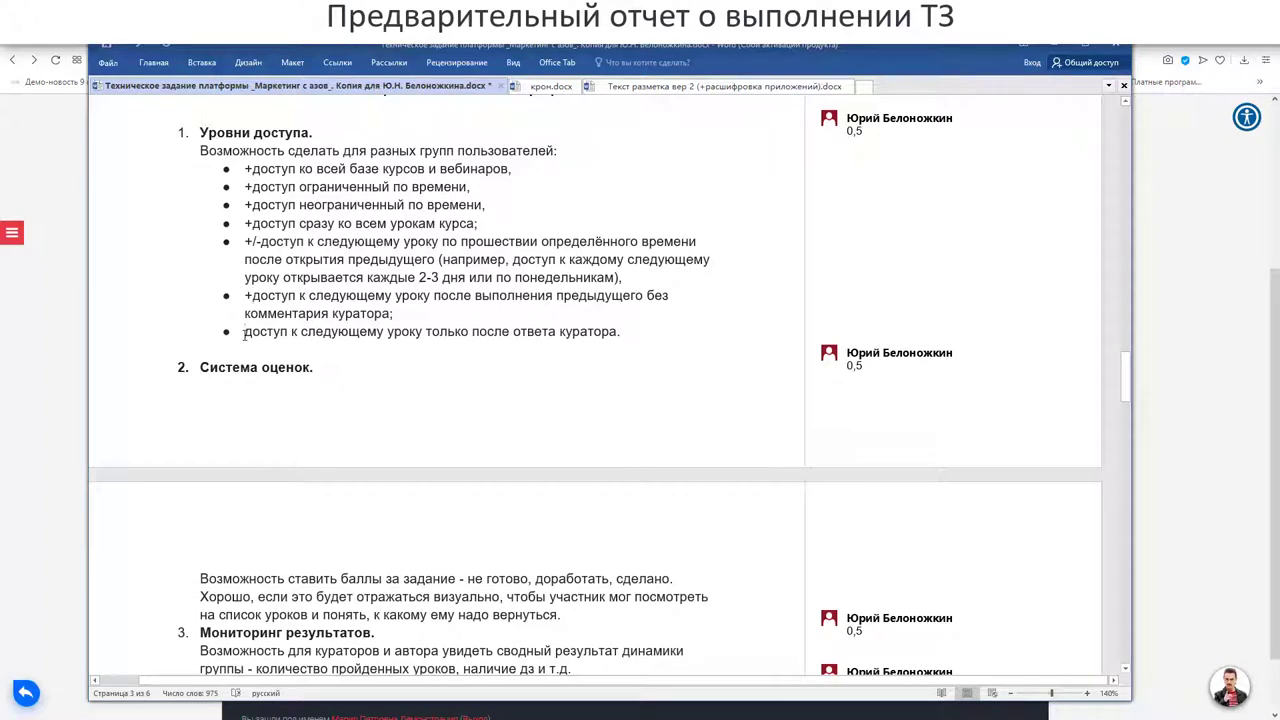
key("alt+shift")
type("+")
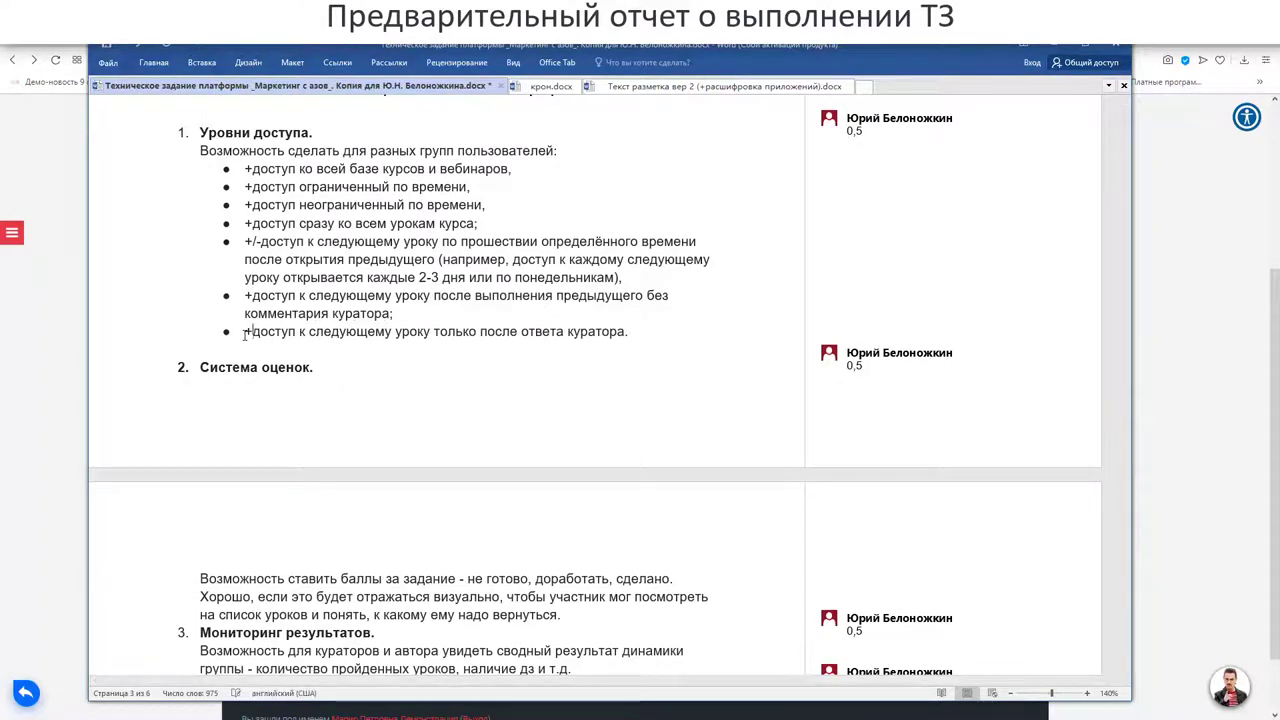
Switch from the specification back to the course in the browser and open the assignment «ДЗ1» in section 1.
key("alt+Tab")
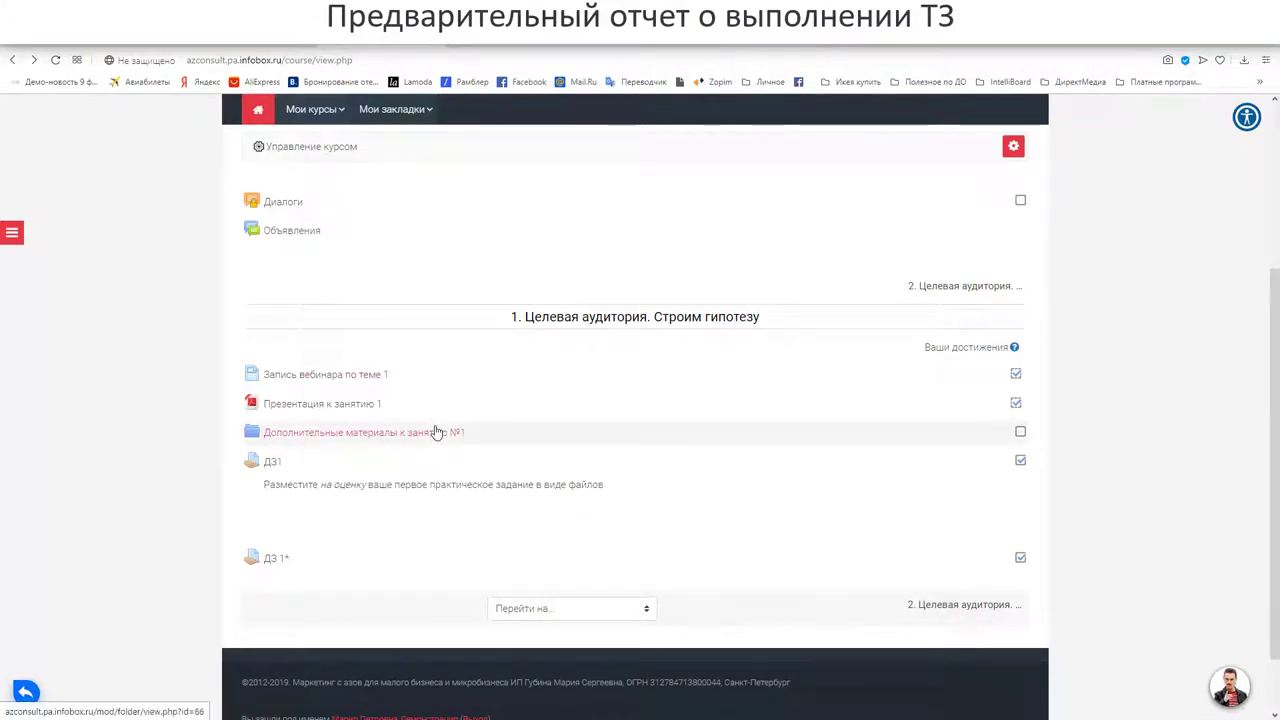
key("alt+Tab")
key("alt+Tab")
scroll(437, 432, "down", 1)
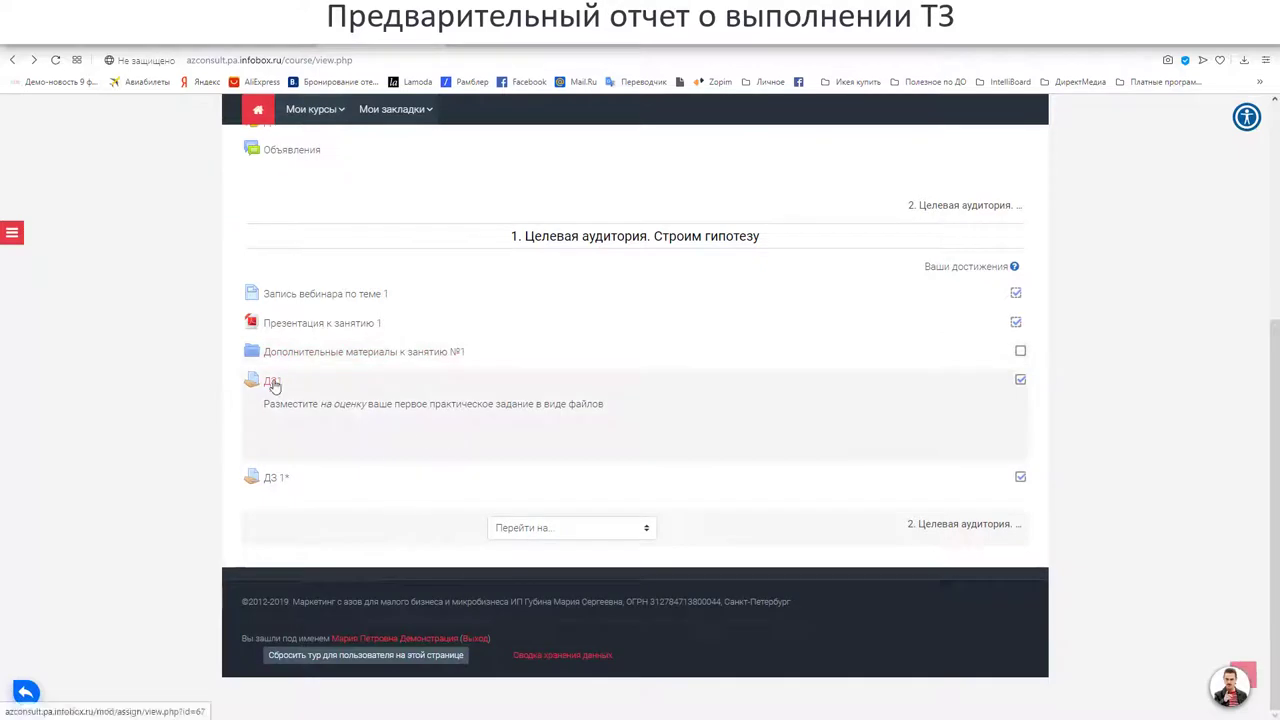
left_click(273, 383)
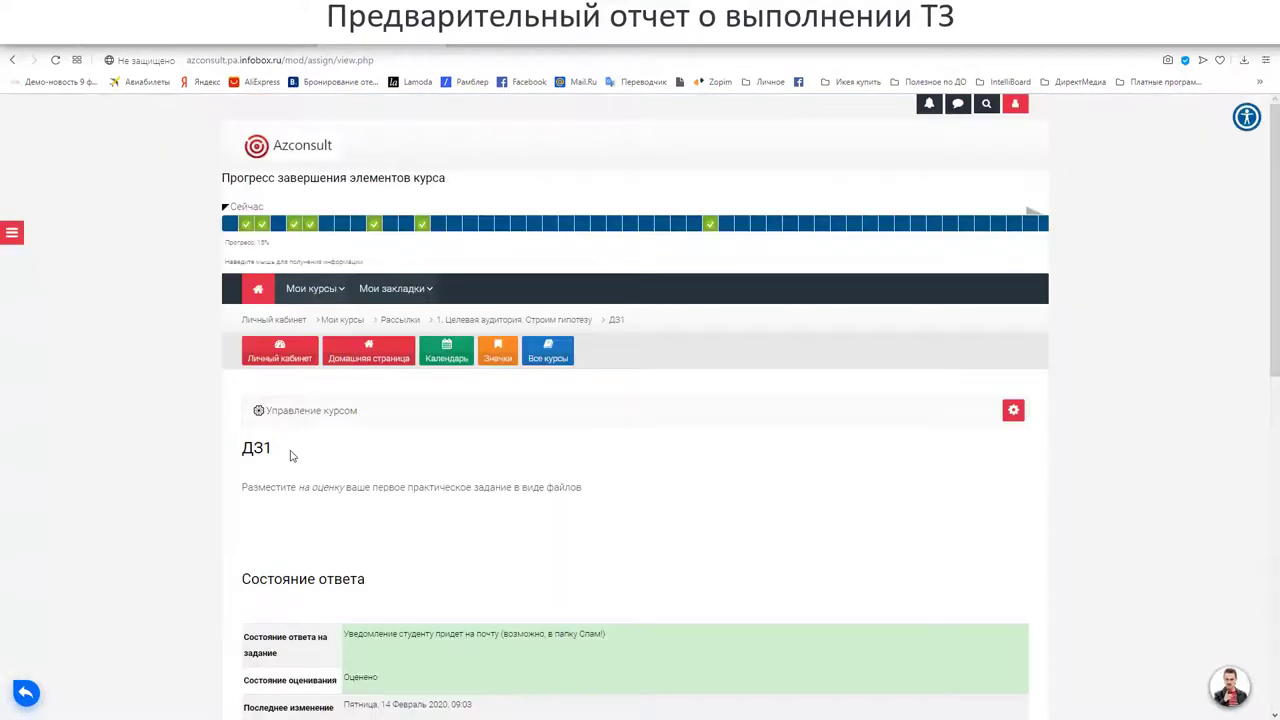
Examine the «ДЗ1» task description and «Состояние ответа», highlighting the instruction text and the student e-mail notification note.
scroll(295, 455, "down", 2)
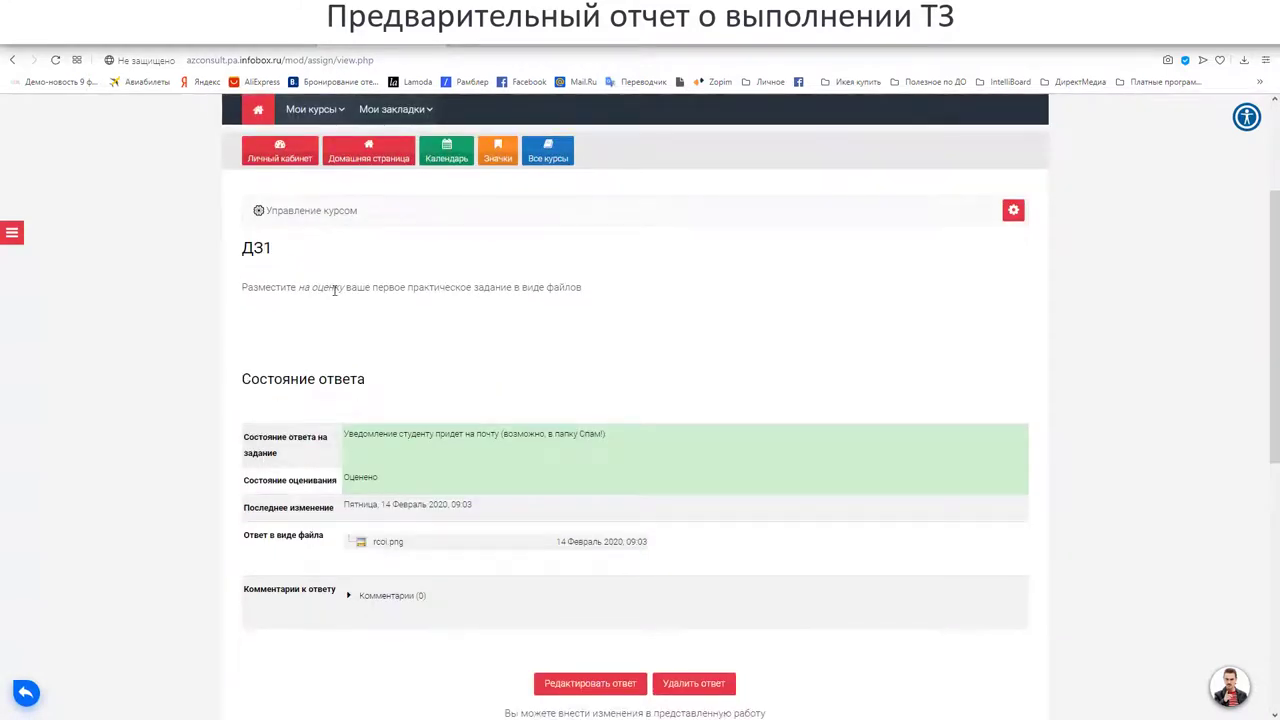
left_click_drag(243, 286, 606, 303)
left_click(530, 315)
left_click_drag(243, 287, 578, 288)
left_click(448, 331)
scroll(448, 331, "down", 1)
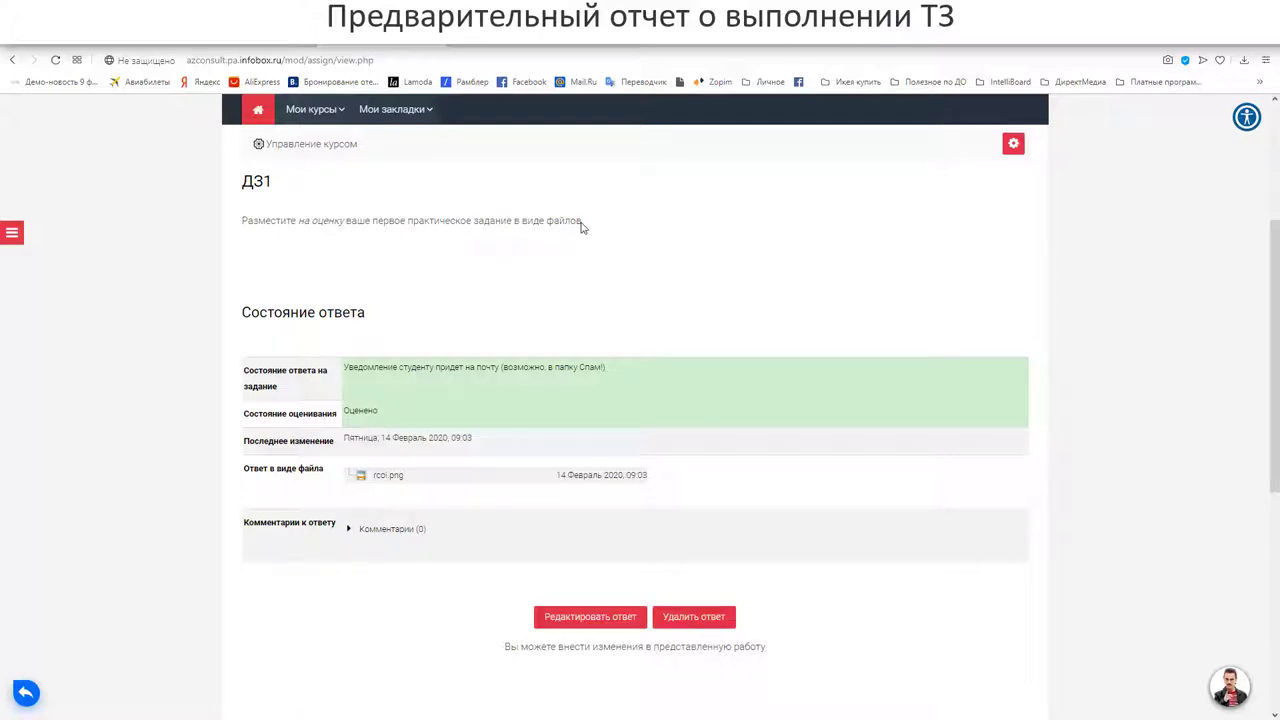
left_click_drag(313, 223, 345, 222)
left_click(326, 248)
scroll(320, 255, "down", 1)
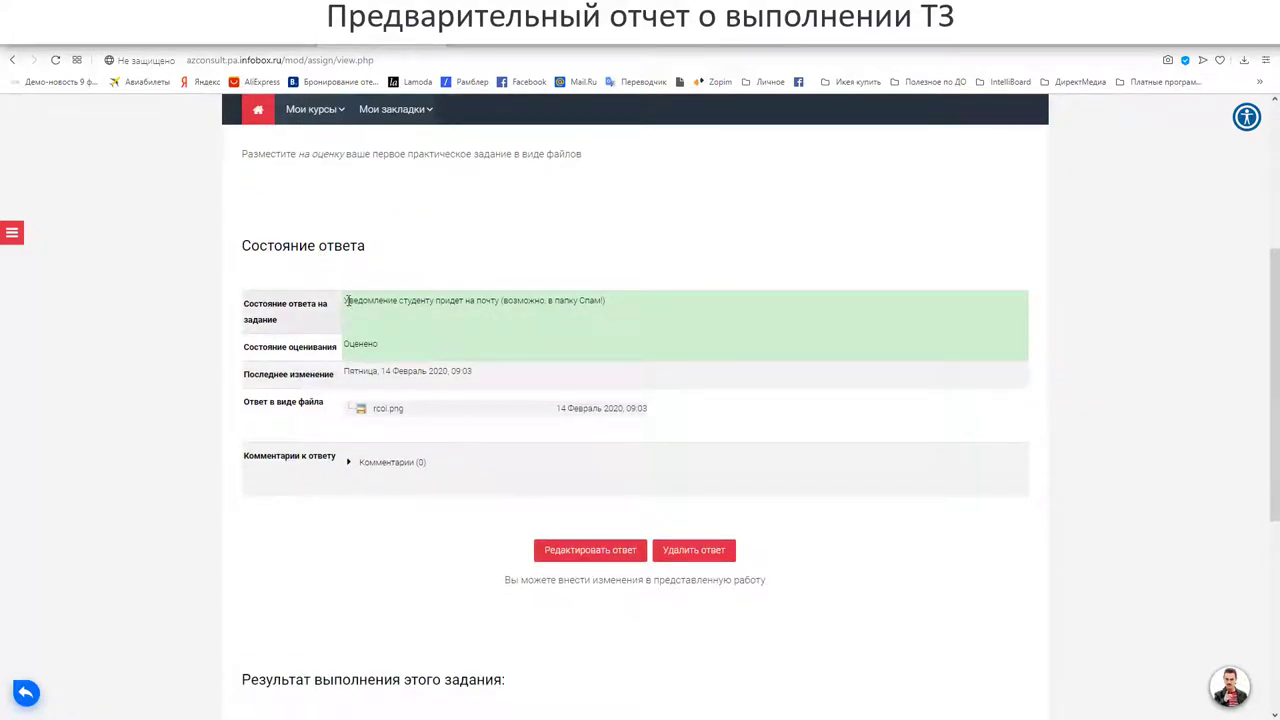
left_click_drag(345, 300, 614, 303)
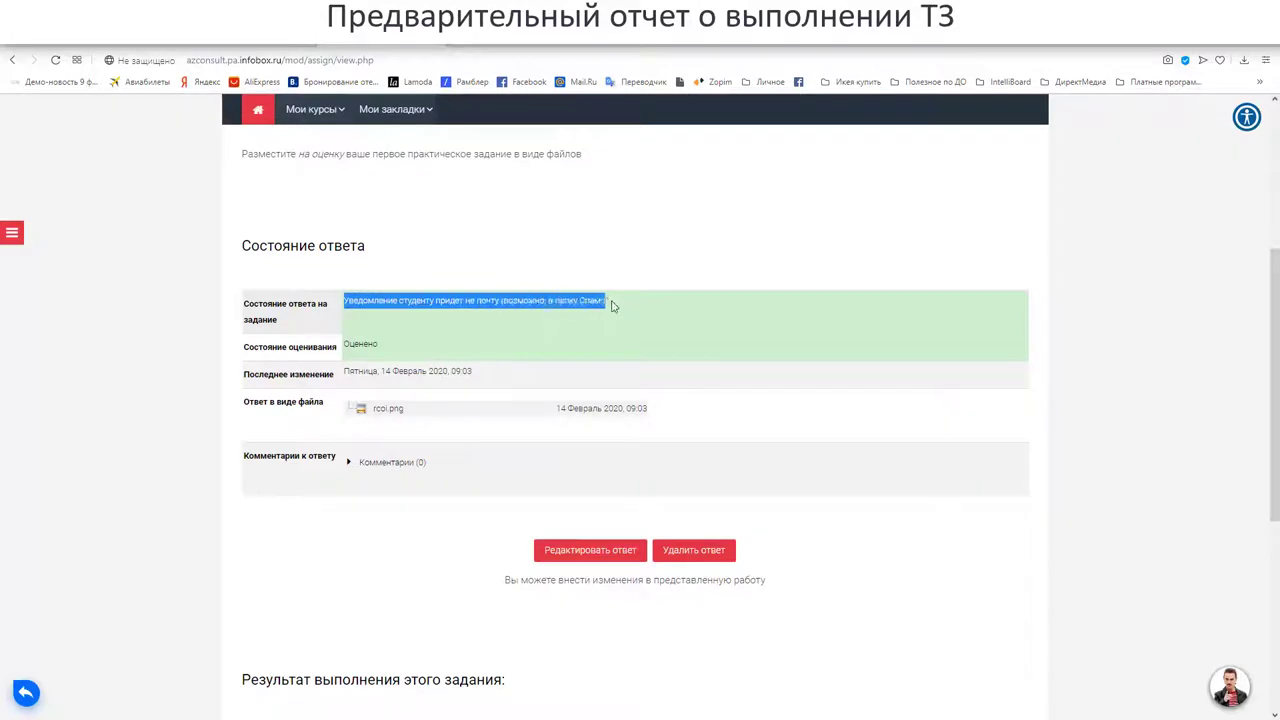
left_click(535, 342)
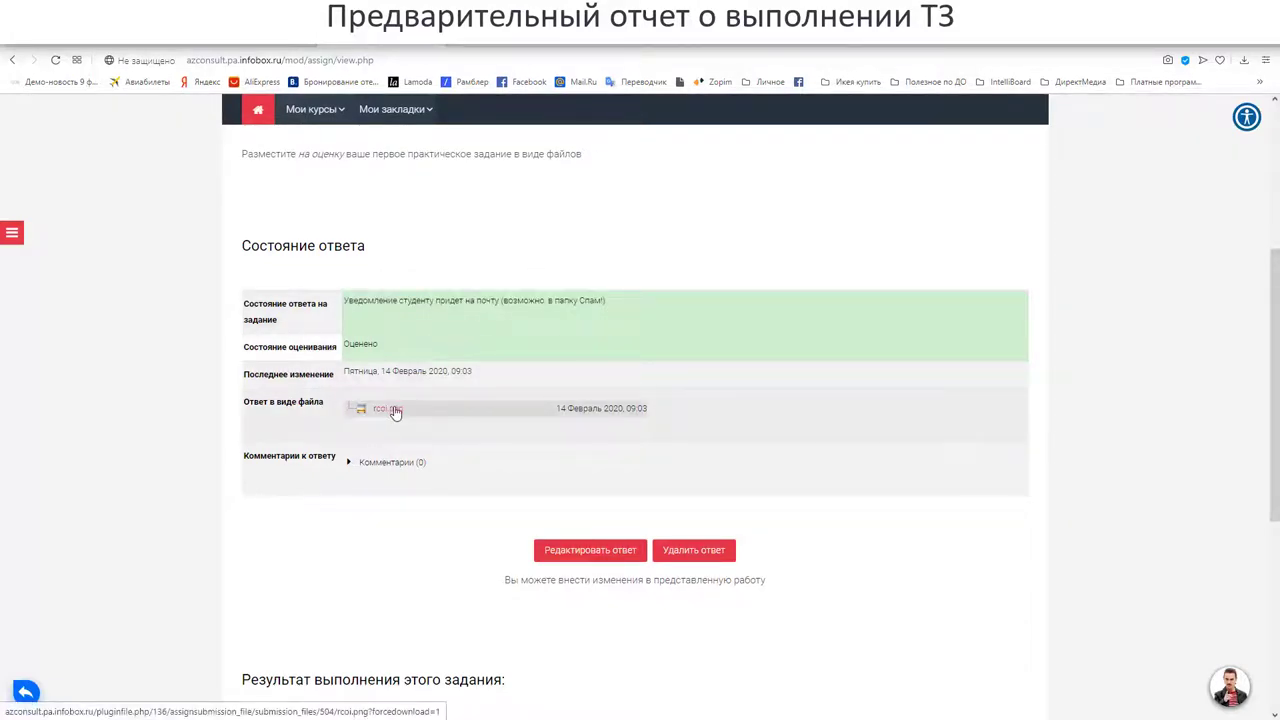
scroll(395, 412, "down", 1)
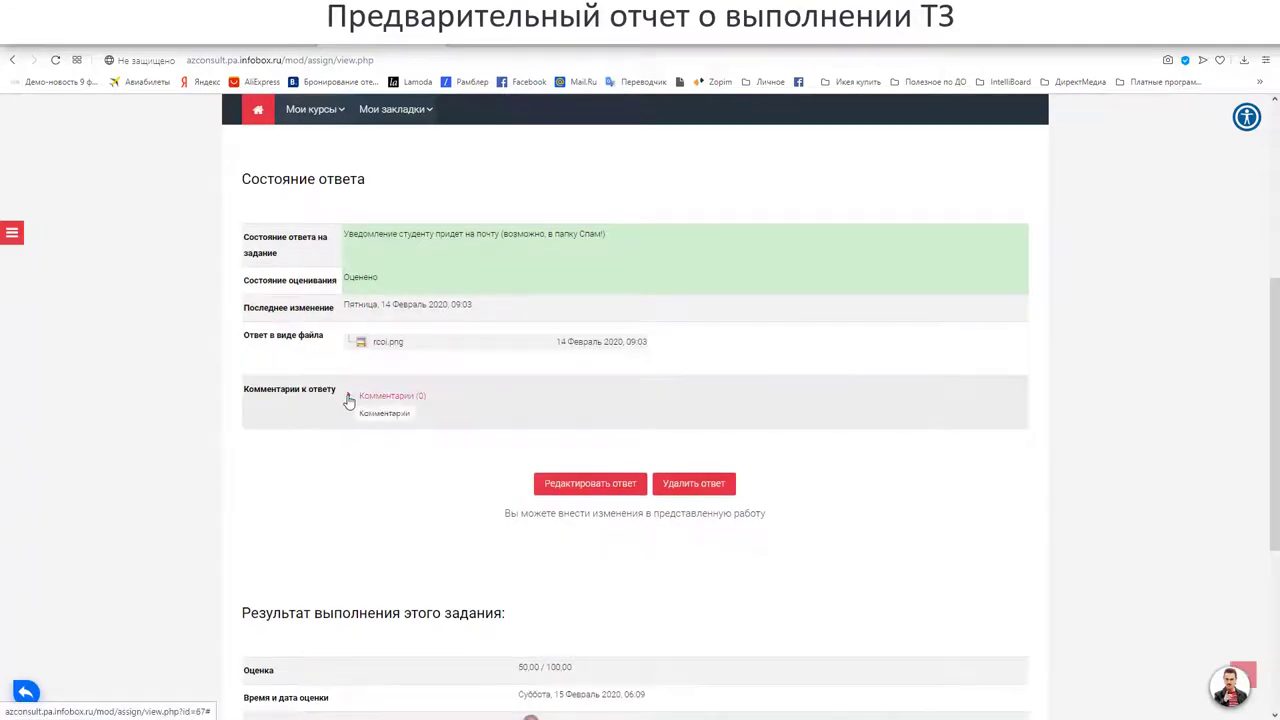
Expand the submission comments and enter a comment asking for a call: «мне позвонить в любое время по вопросу Вашего поручения».
left_click(348, 400)
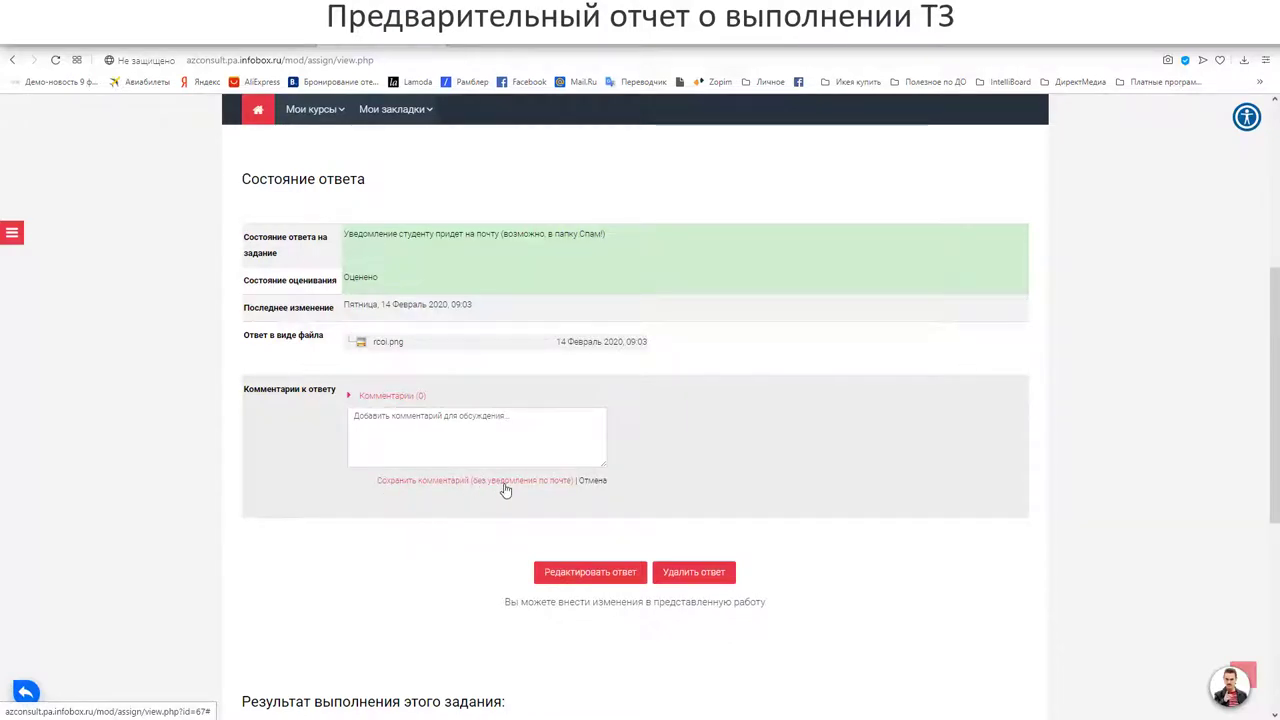
left_click(479, 418)
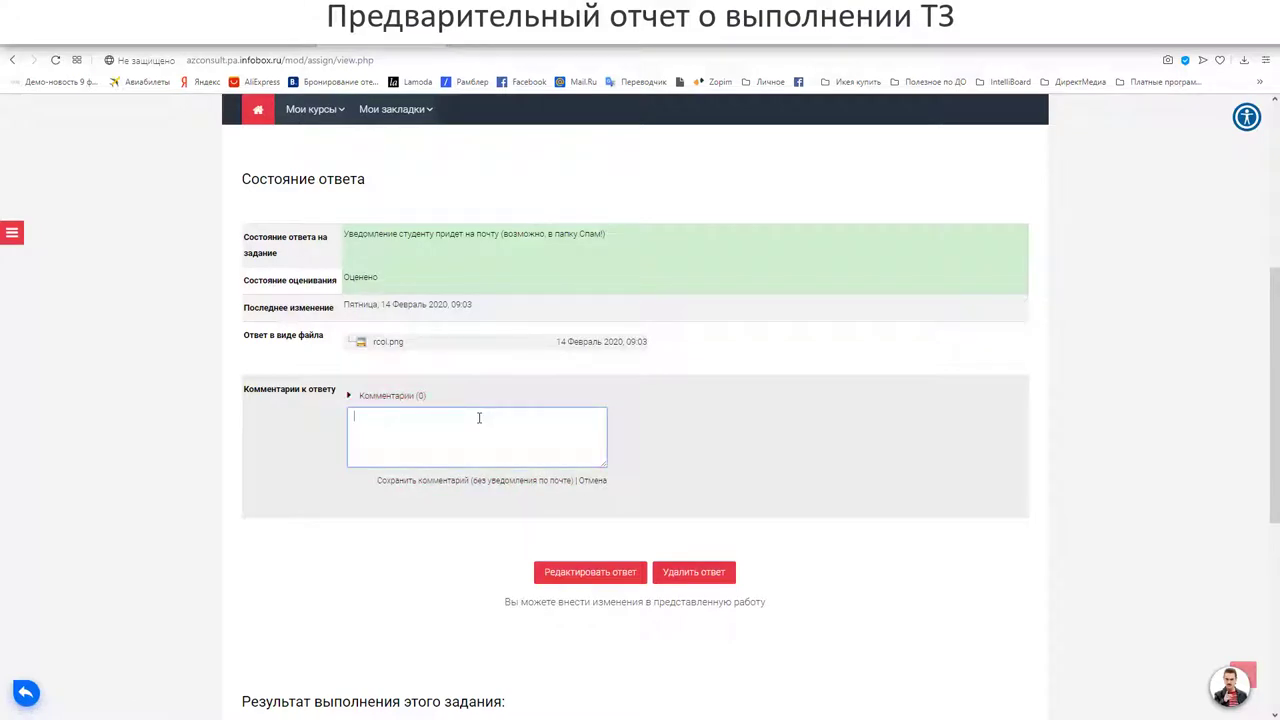
left_click(283, 429)
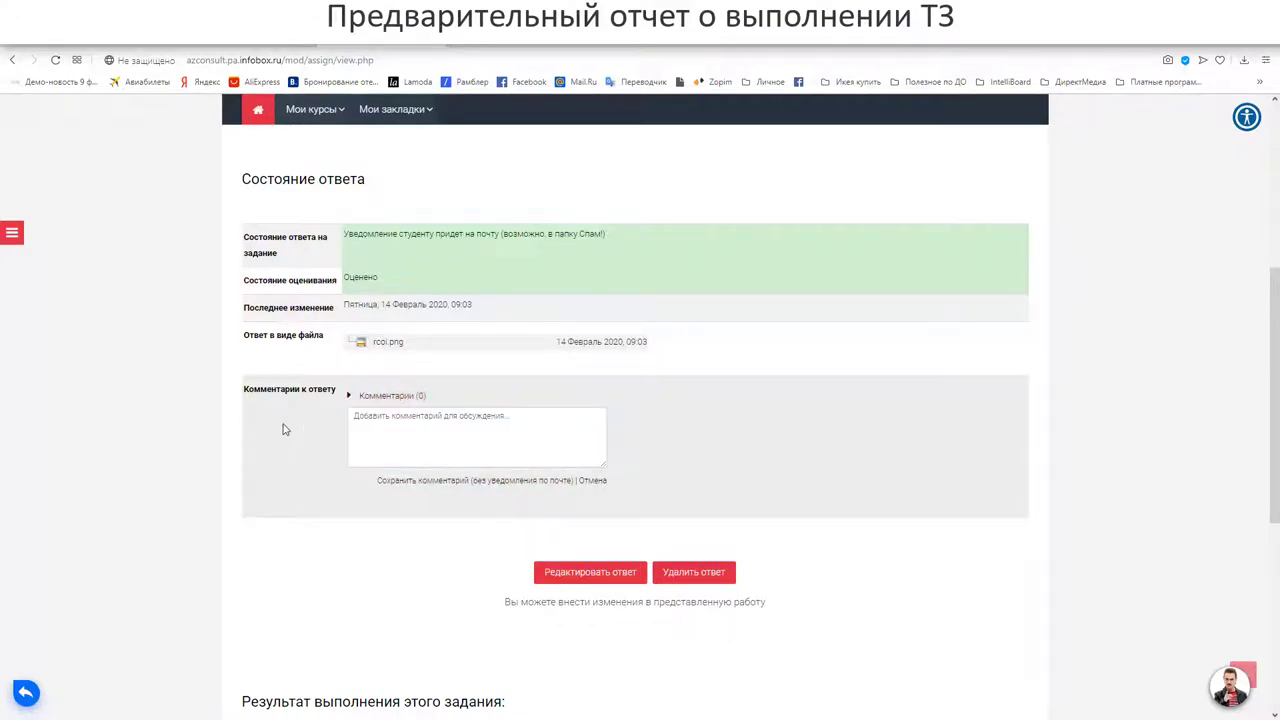
left_click(366, 420)
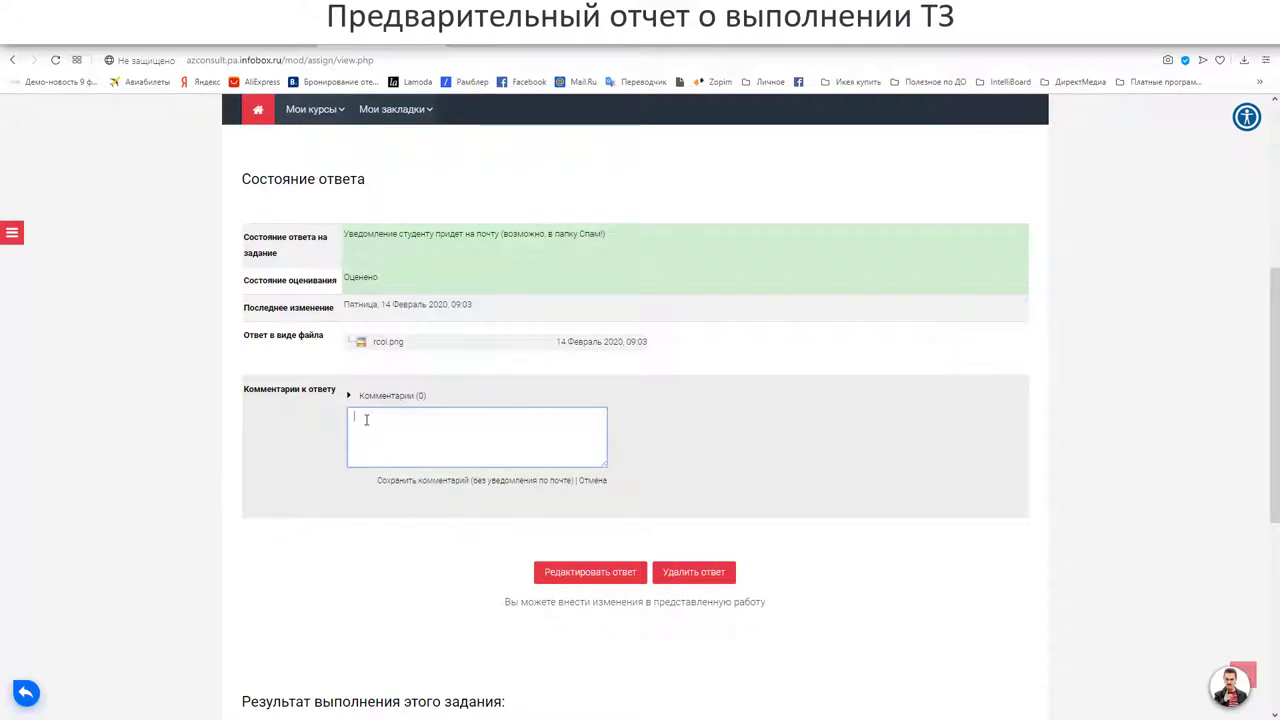
type("Отл")
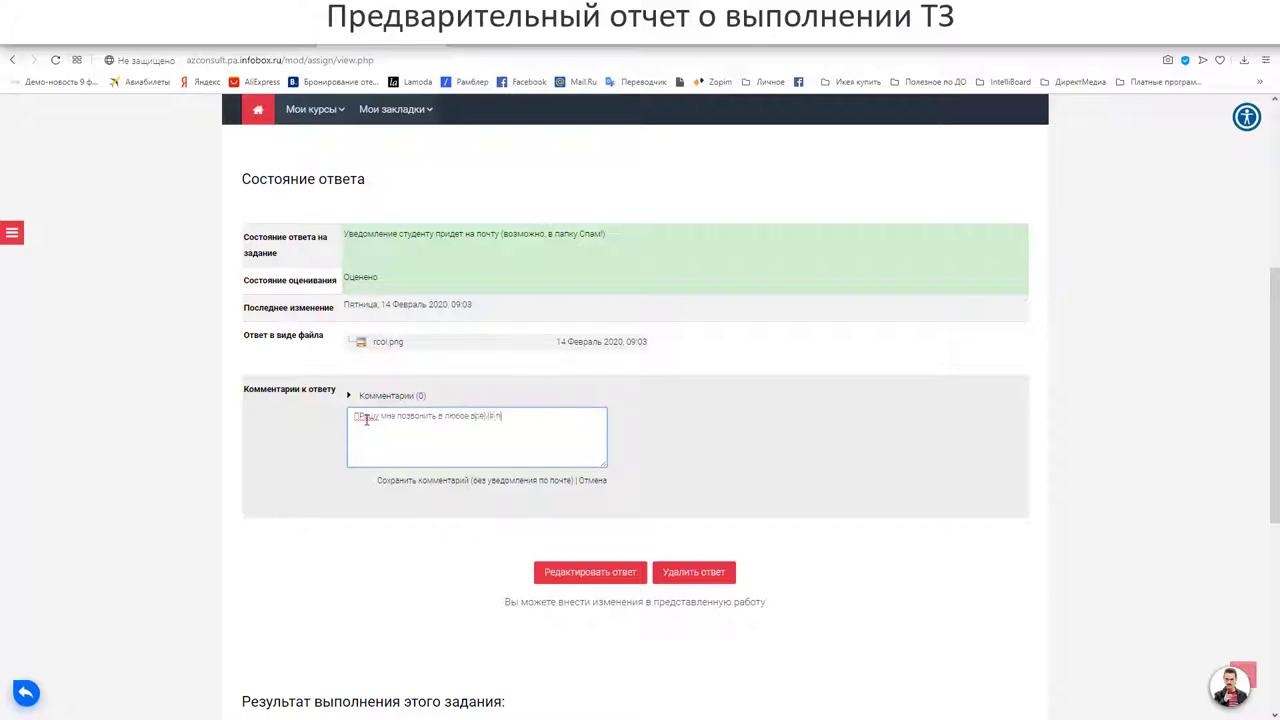
type("о вопросу Вашего поручения")
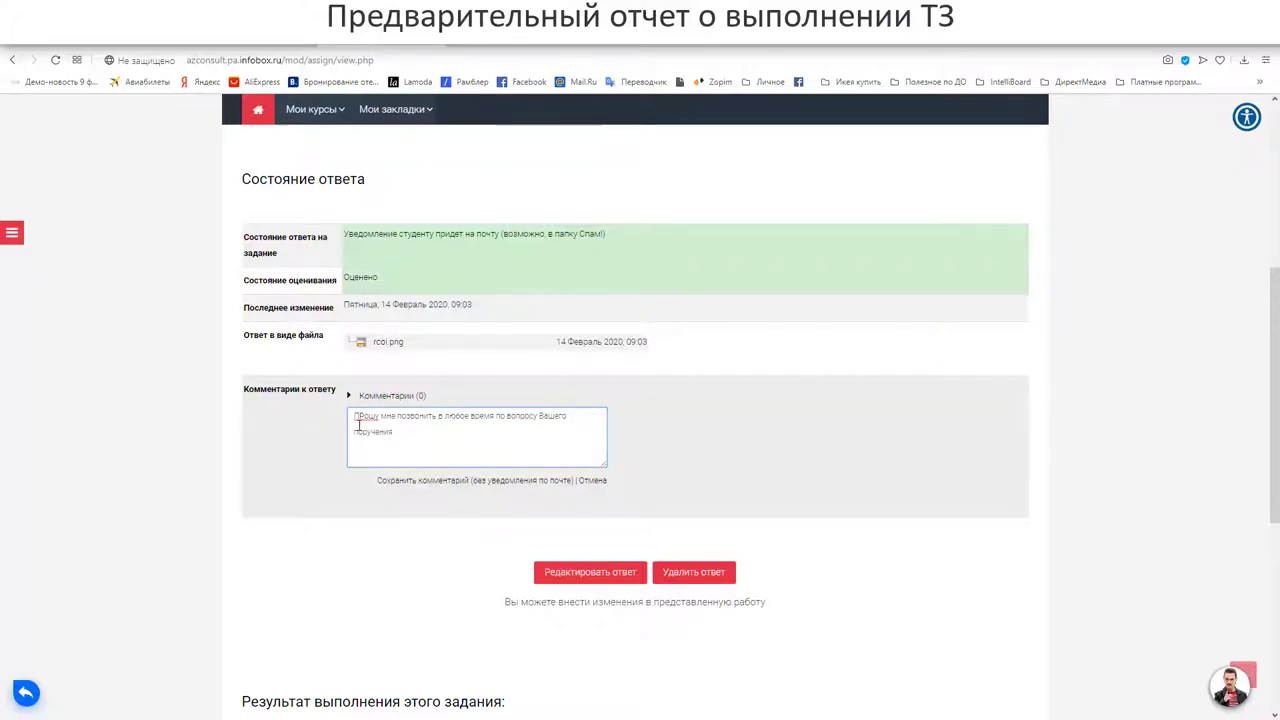
Correct the first word of the comment to «Прошу» and save the comment without e-mail notification.
scroll(359, 425, "down", 3)
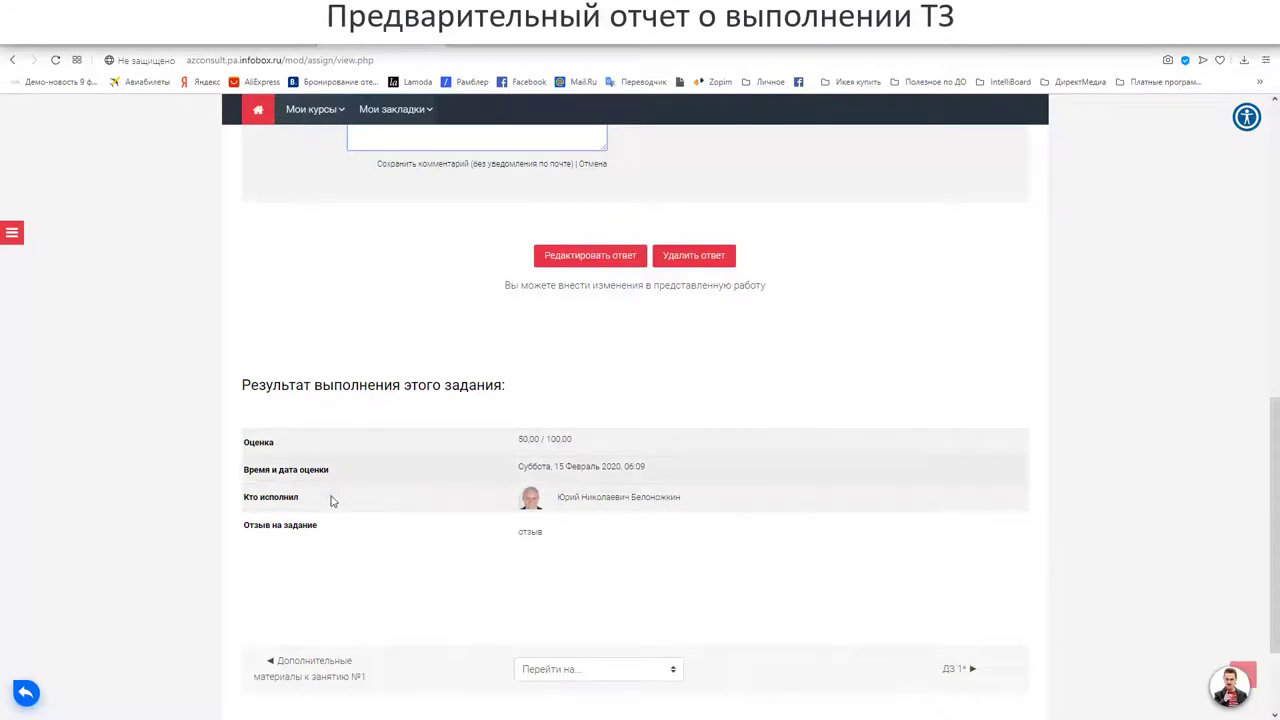
scroll(330, 500, "down", 2)
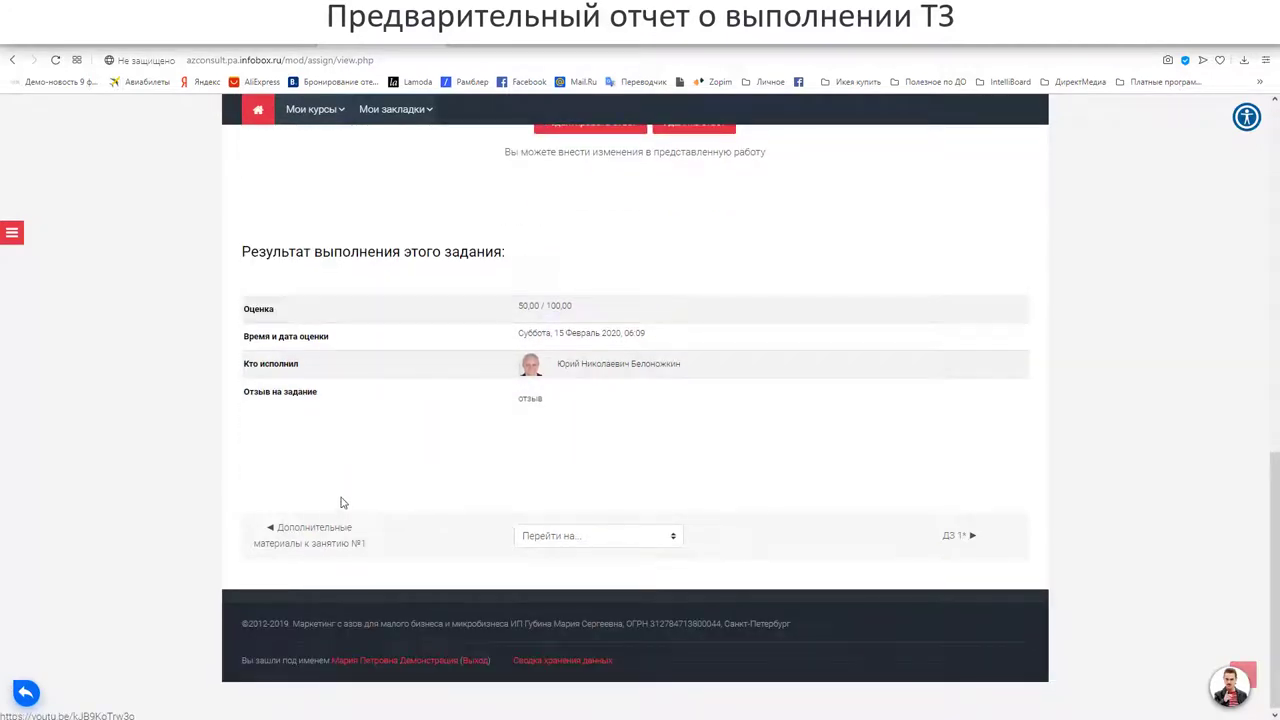
scroll(308, 452, "up", 3)
scroll(310, 446, "up", 5)
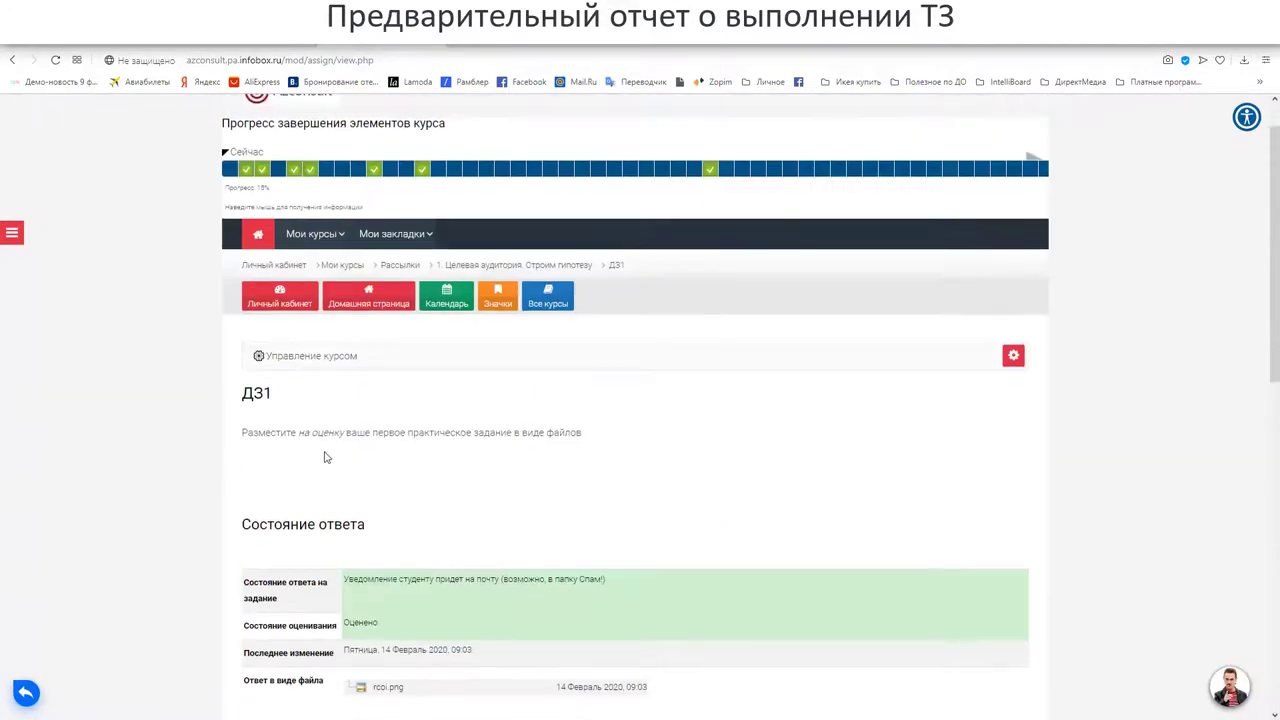
scroll(389, 517, "down", 3)
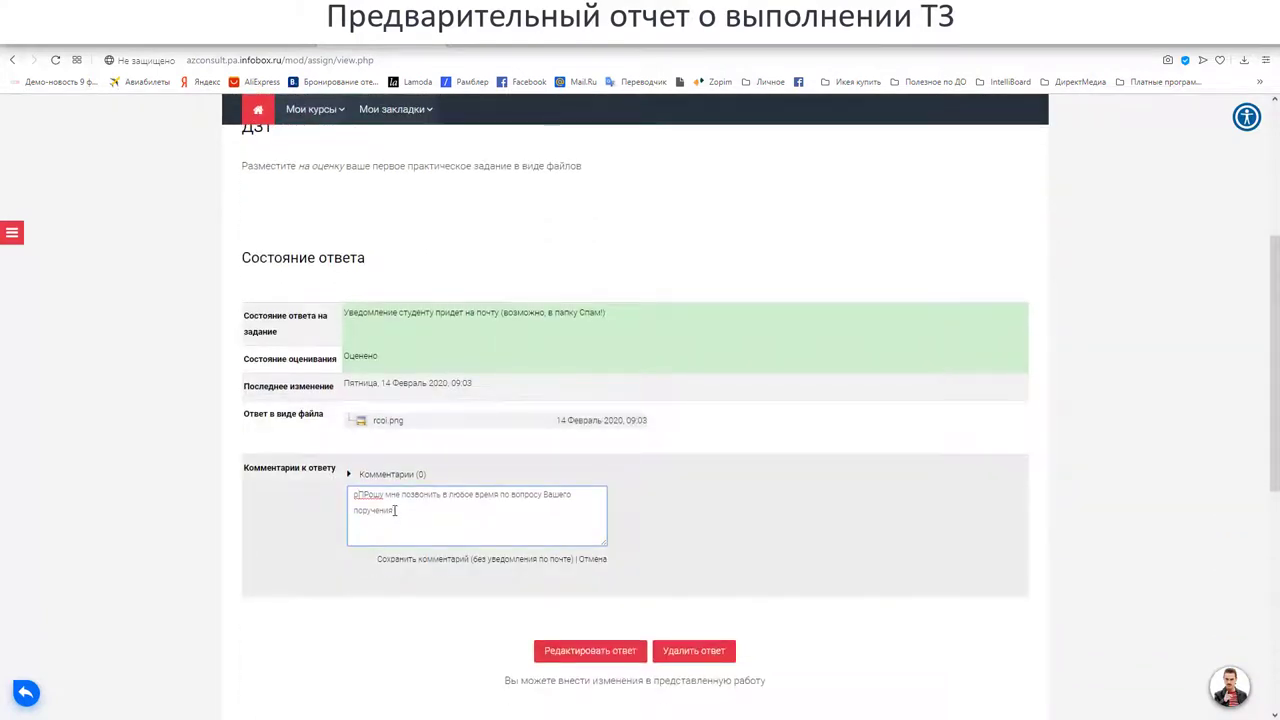
key("BackSpace")
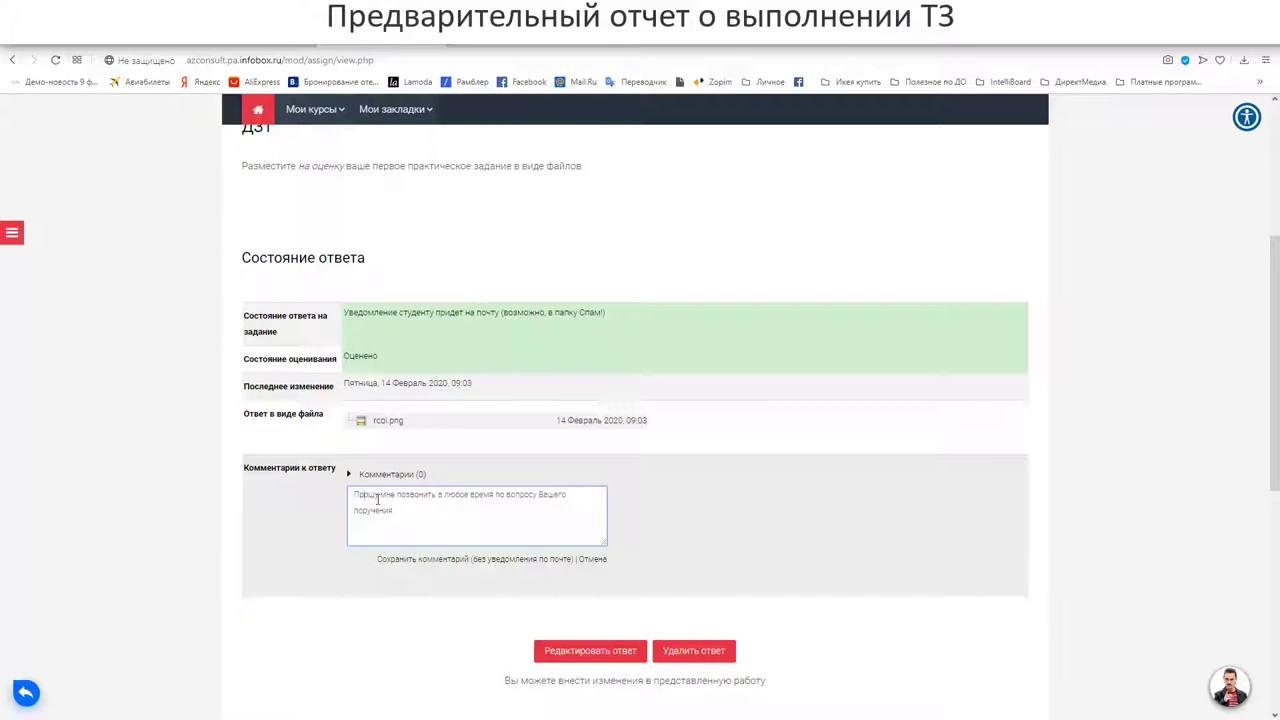
middle_click(272, 521)
scroll(272, 521, "down", 1)
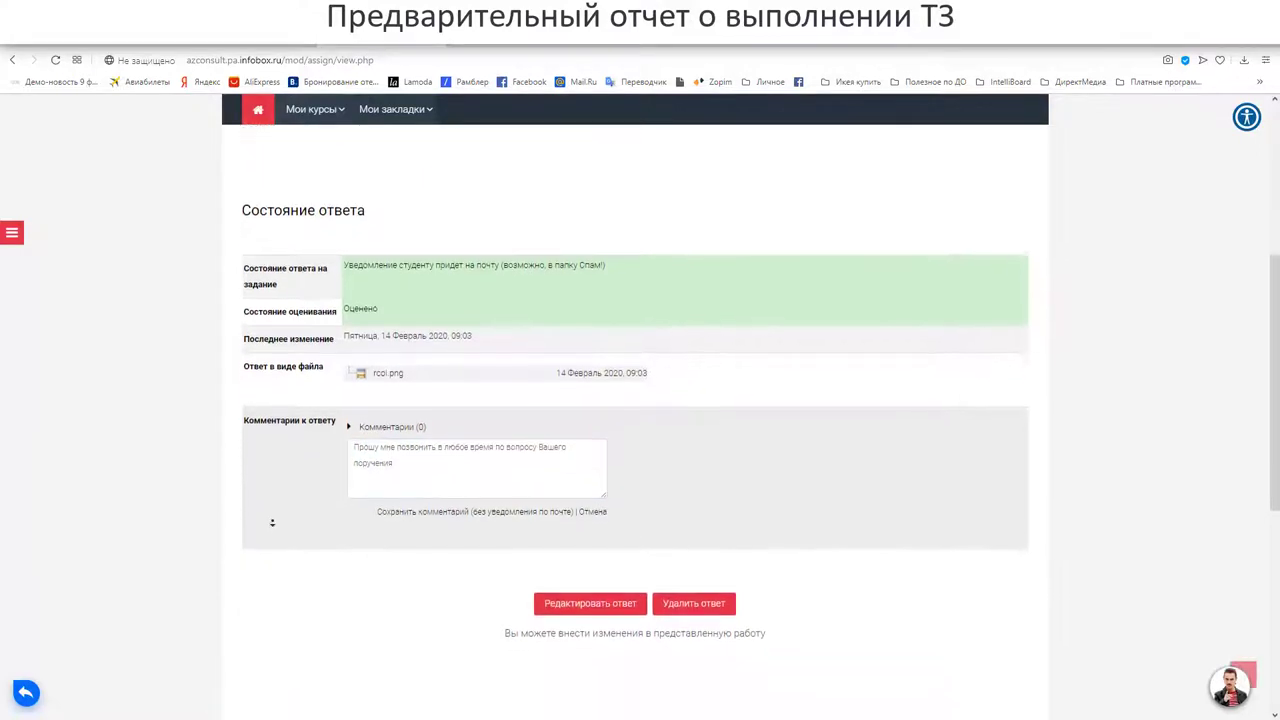
scroll(1034, 486, "up", 4)
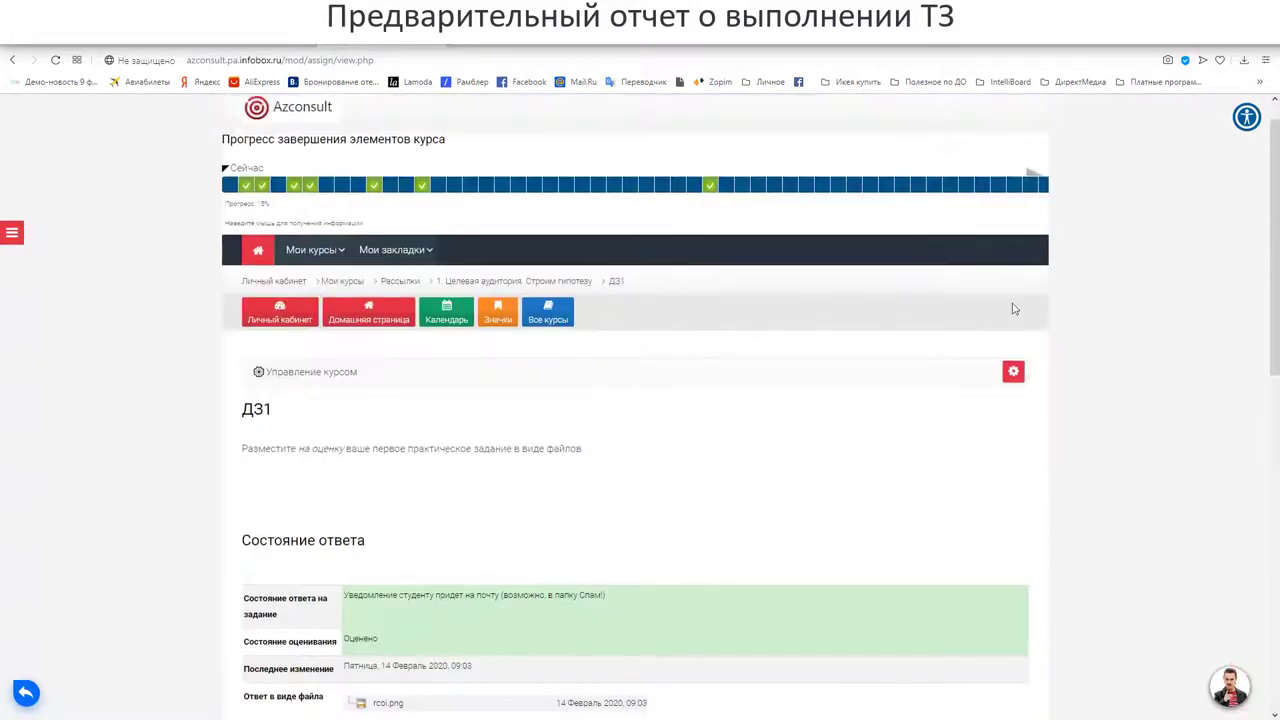
scroll(757, 450, "down", 4)
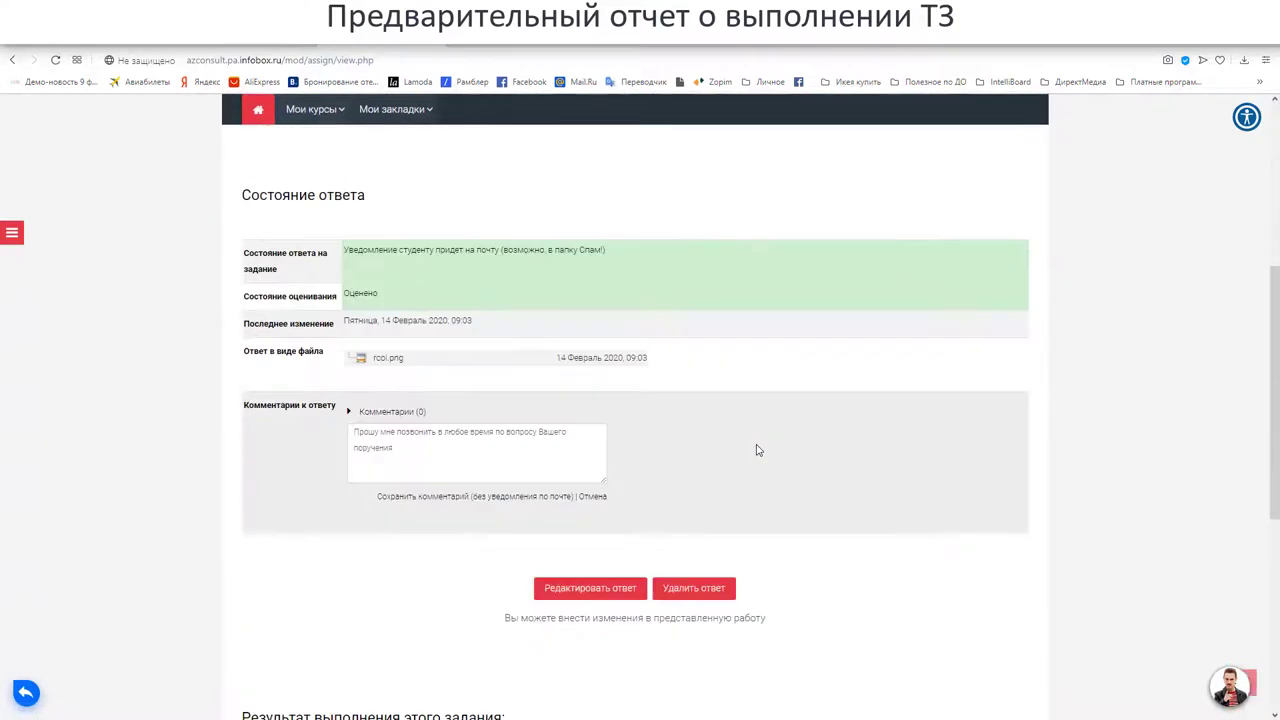
left_click(523, 496)
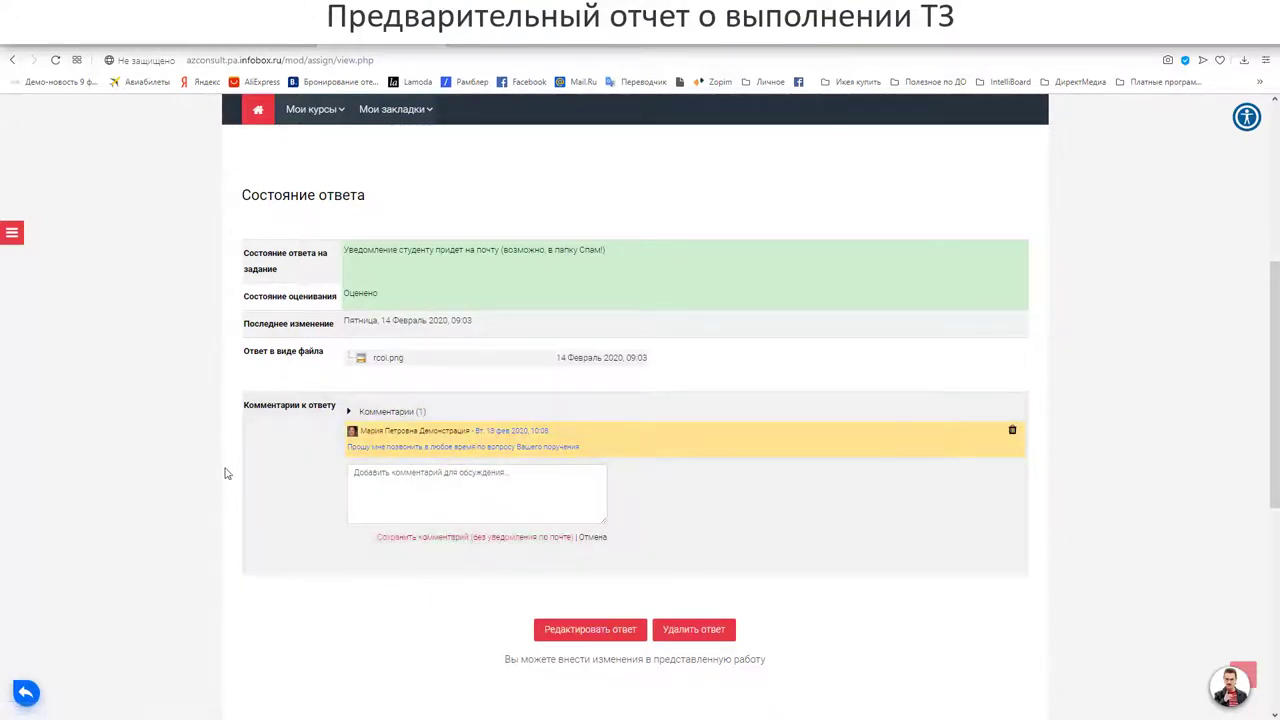
Review the «Состояние ответа» section of «ДЗ1», including the grading status, submitted file and saved comment.
key("alt+Tab")
key("alt+Tab")
scroll(278, 494, "down", 1)
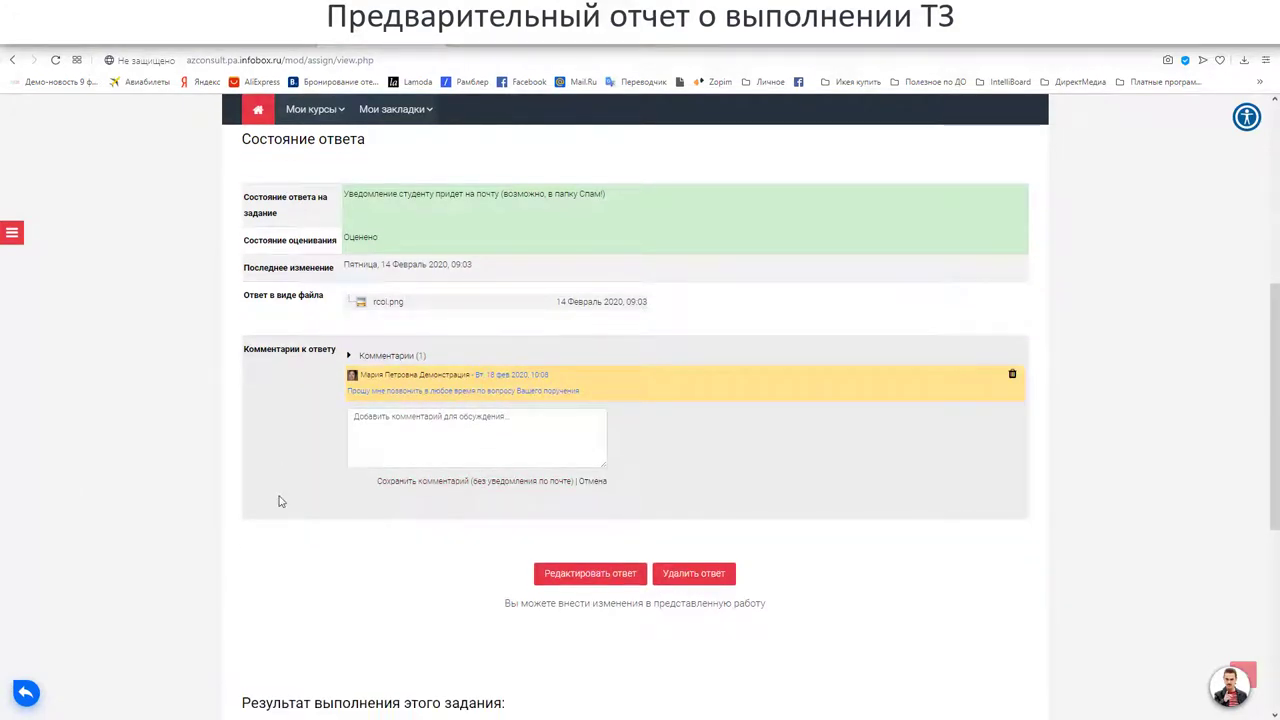
scroll(280, 502, "down", 1)
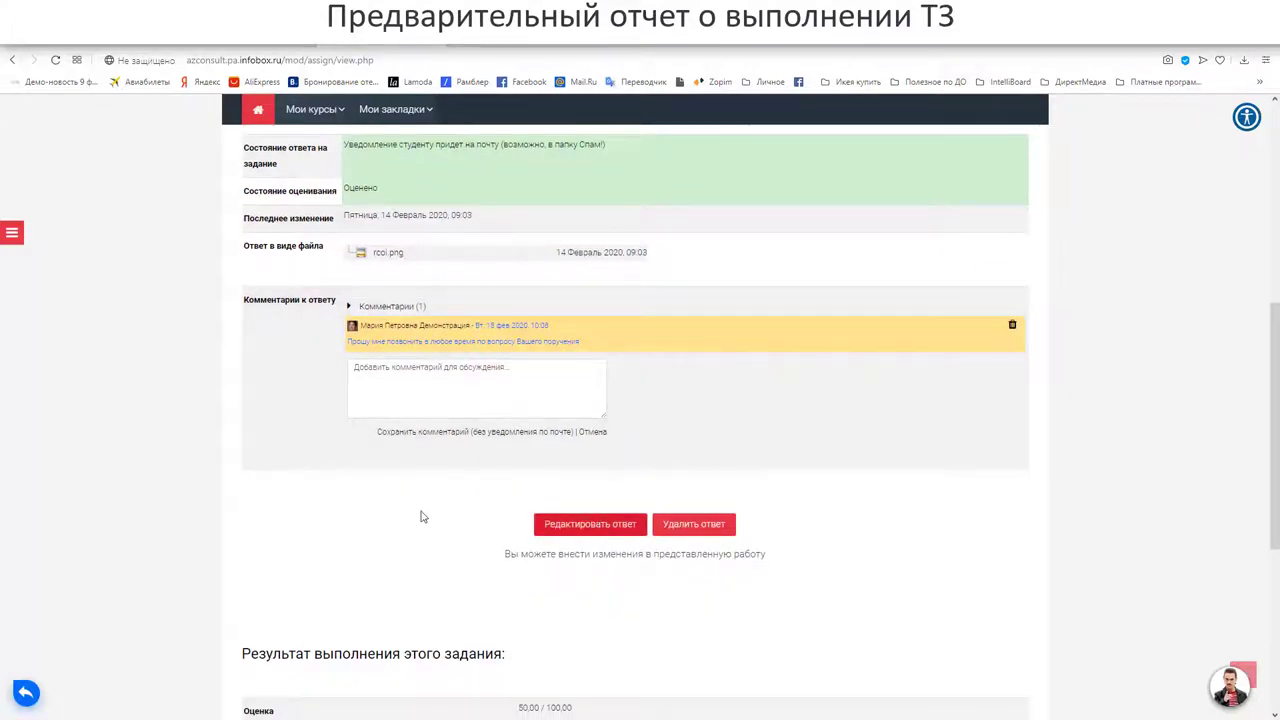
scroll(418, 516, "up", 4)
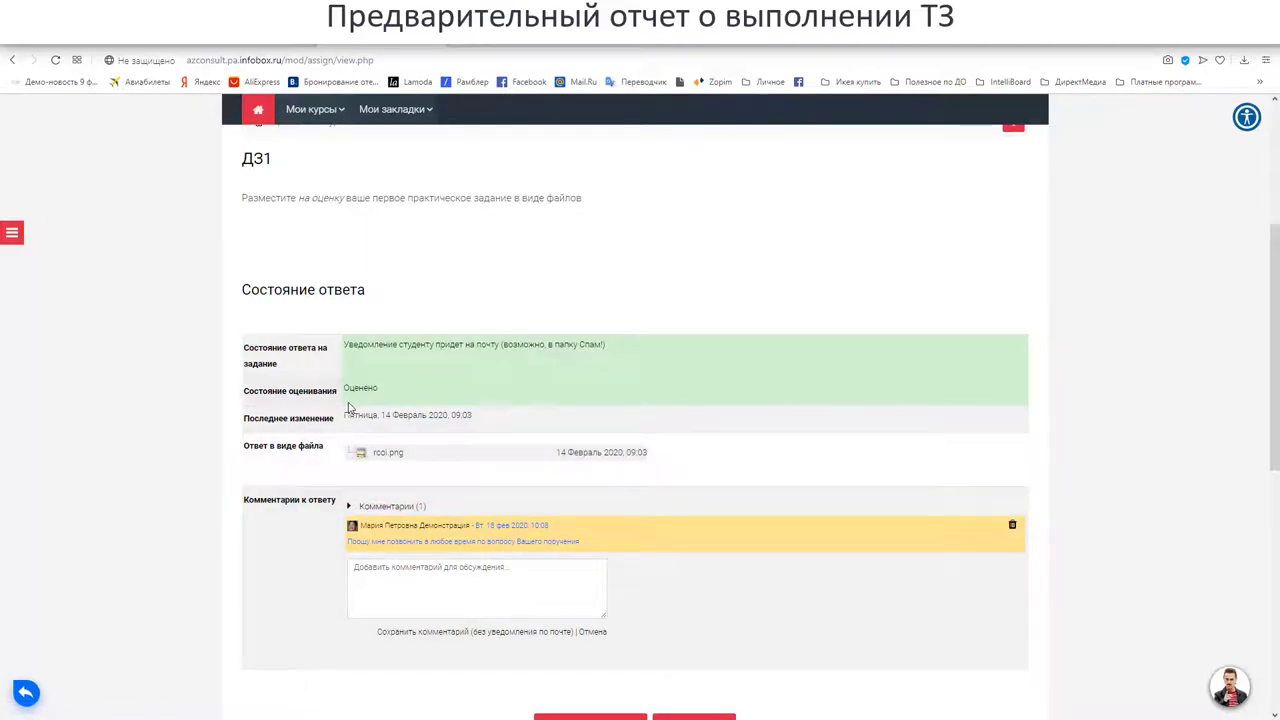
scroll(198, 405, "down", 1)
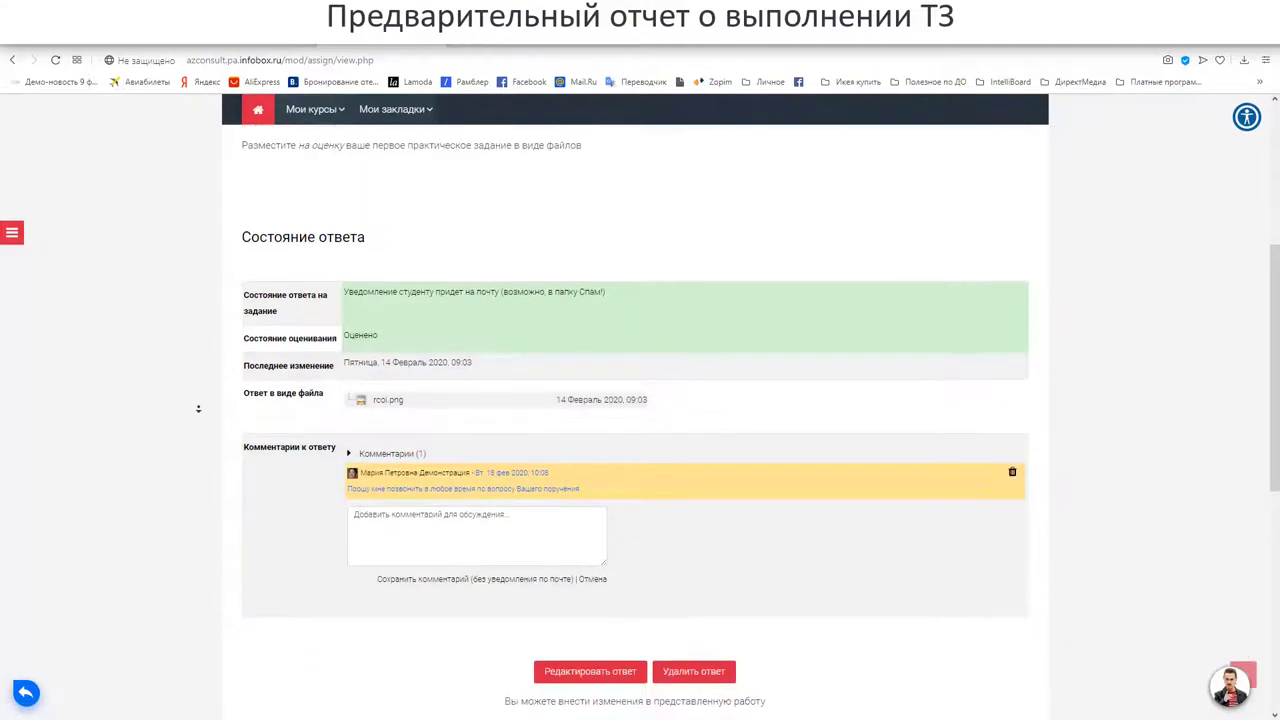
scroll(198, 408, "down", 1)
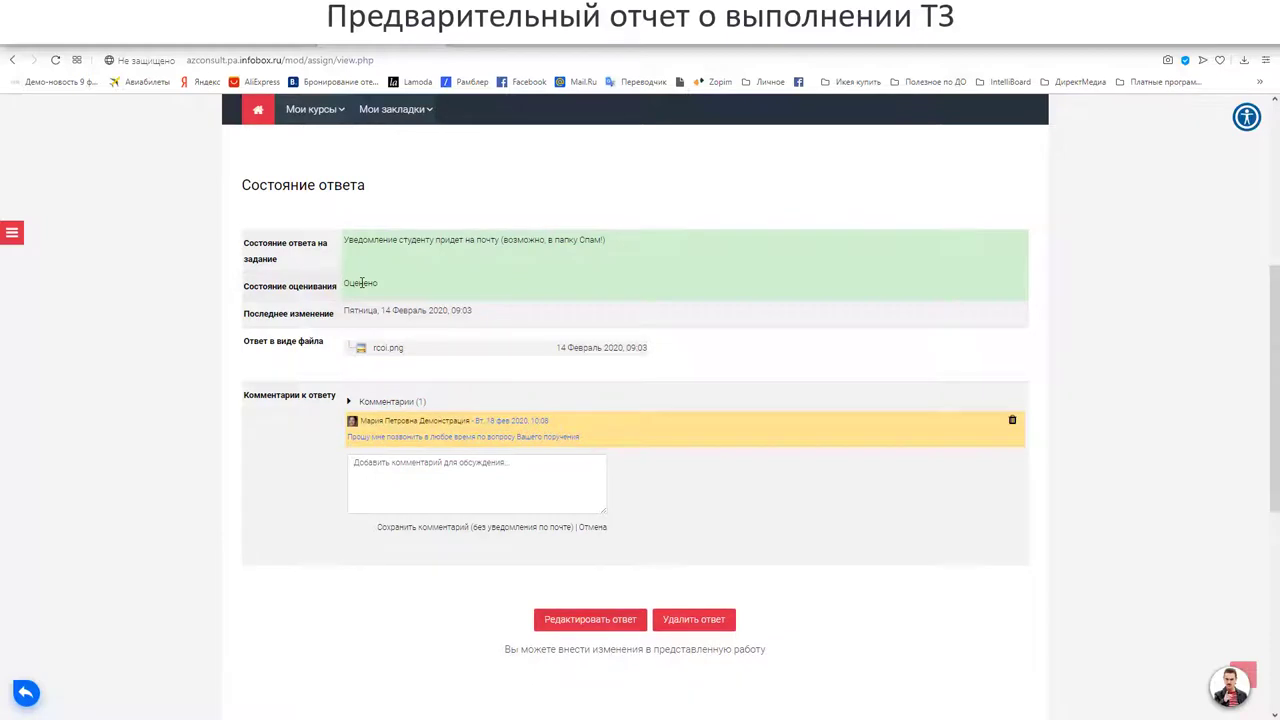
scroll(161, 372, "down", 2)
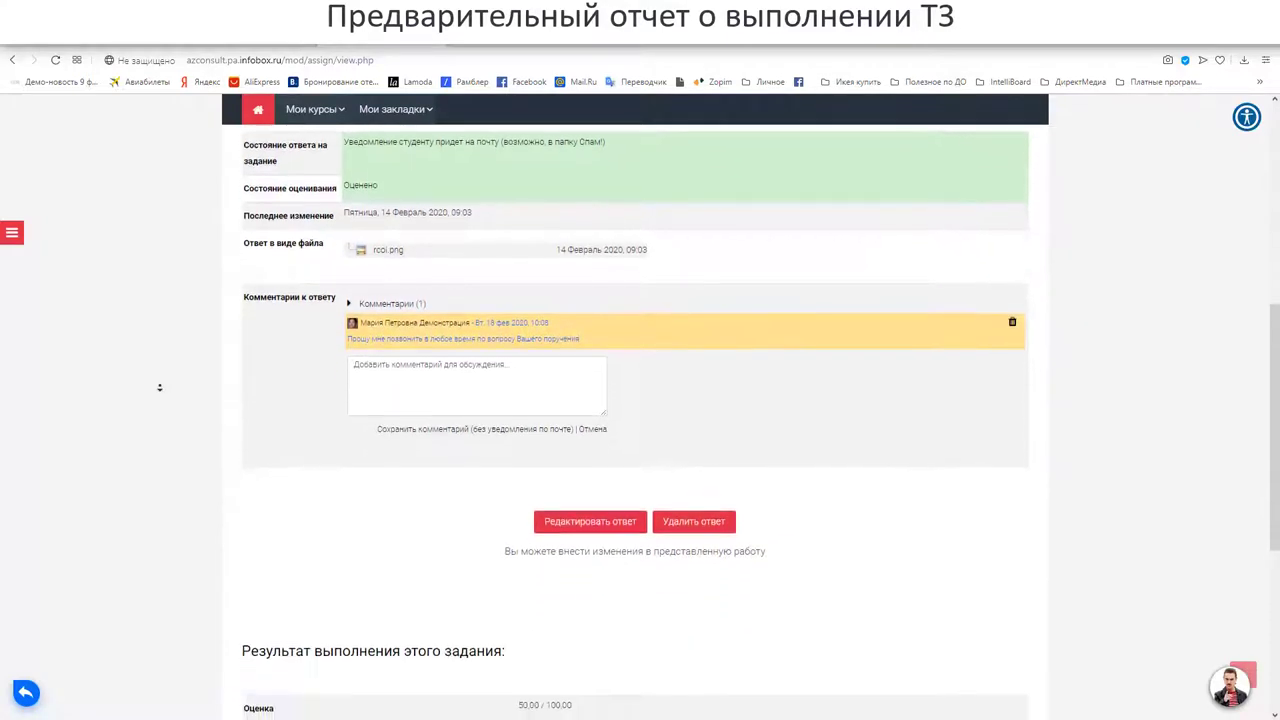
Examine the «Результат выполнения этого задания» section, highlighting its heading and the curator's feedback text in «Отзыв на задание».
scroll(160, 389, "down", 1)
scroll(155, 427, "down", 3)
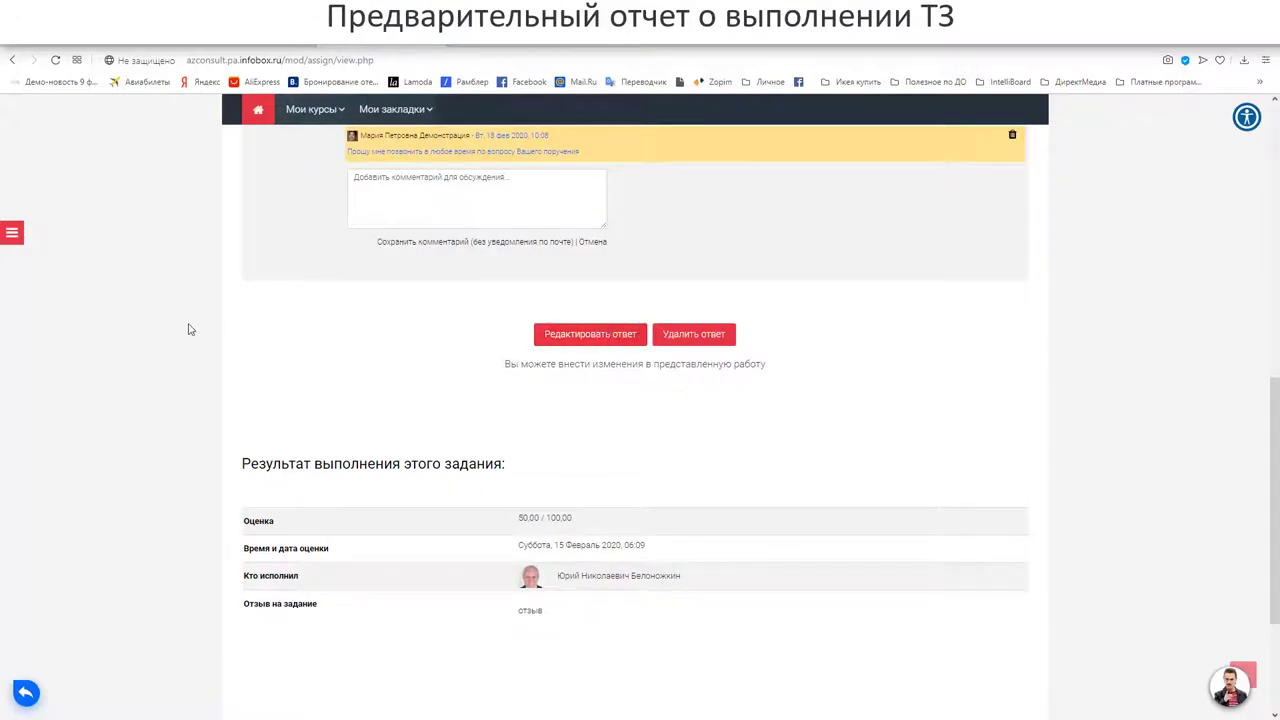
scroll(183, 352, "down", 2)
scroll(182, 352, "down", 2)
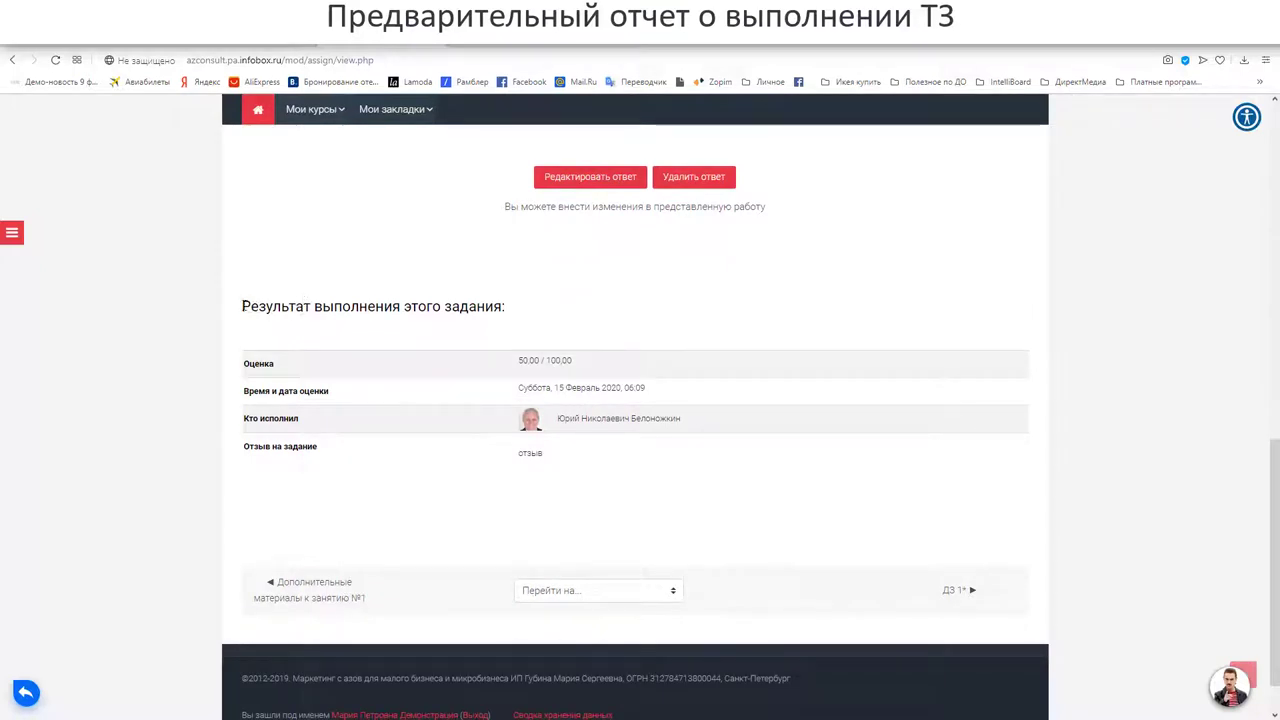
left_click_drag(242, 306, 543, 317)
left_click(489, 336)
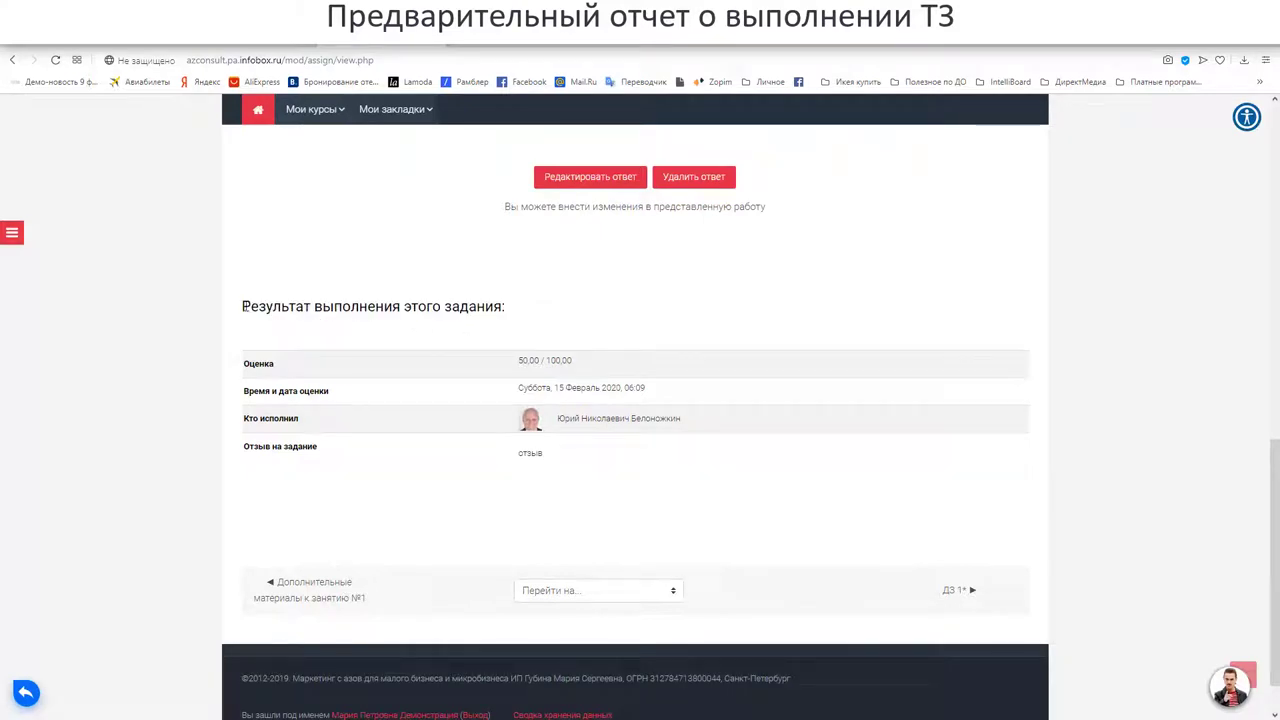
left_click_drag(242, 306, 510, 316)
left_click(419, 351)
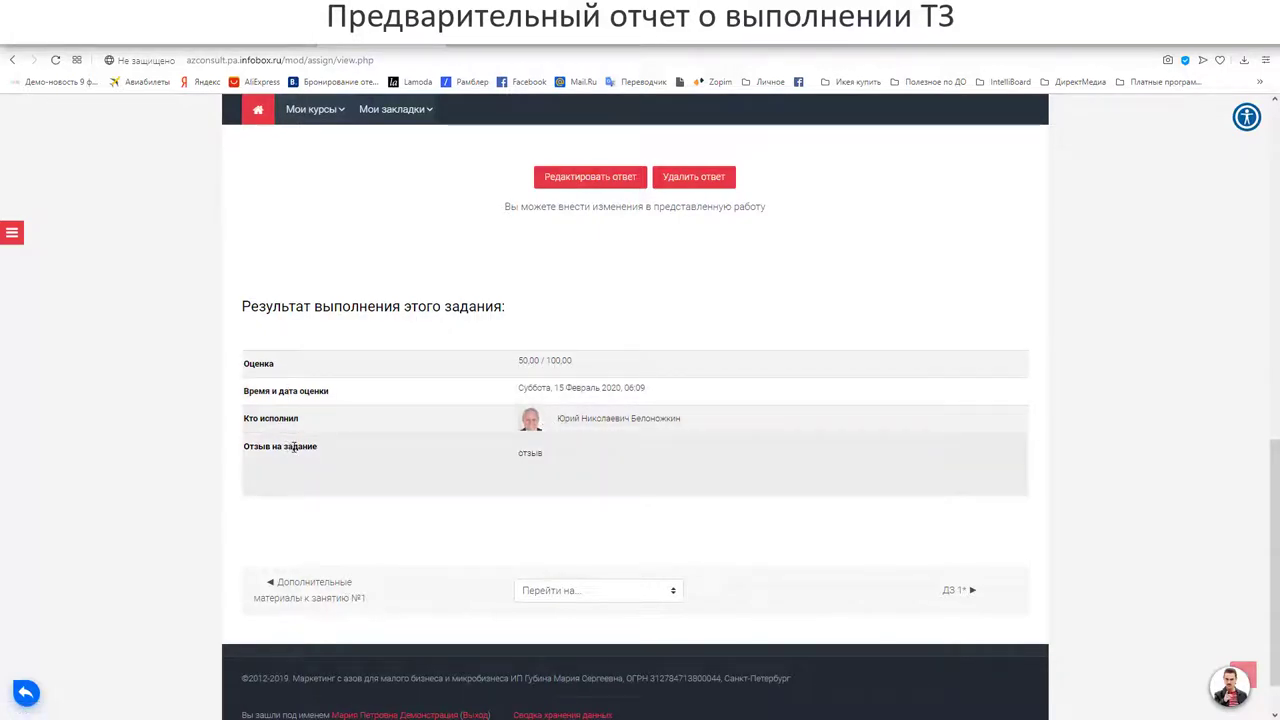
left_click_drag(519, 453, 548, 458)
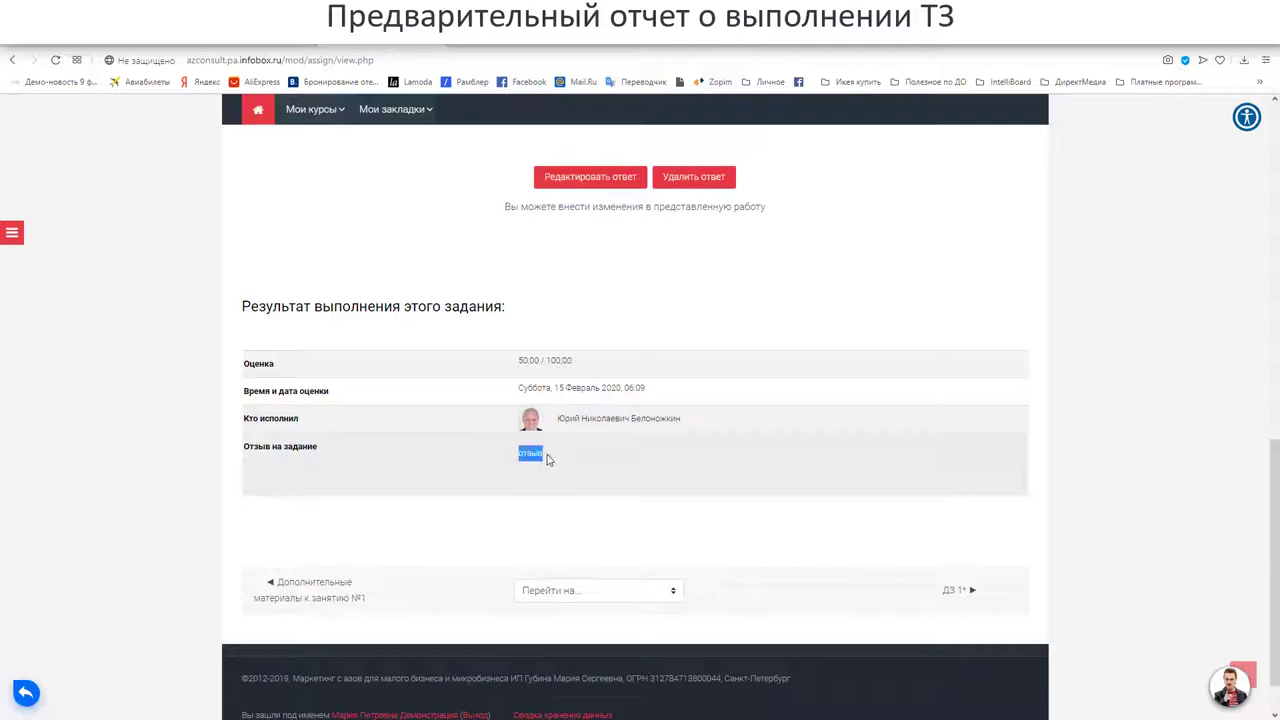
Re-examine the curator's feedback, the saved comment and the submission status on the «ДЗ1» assignment page.
left_click(556, 471)
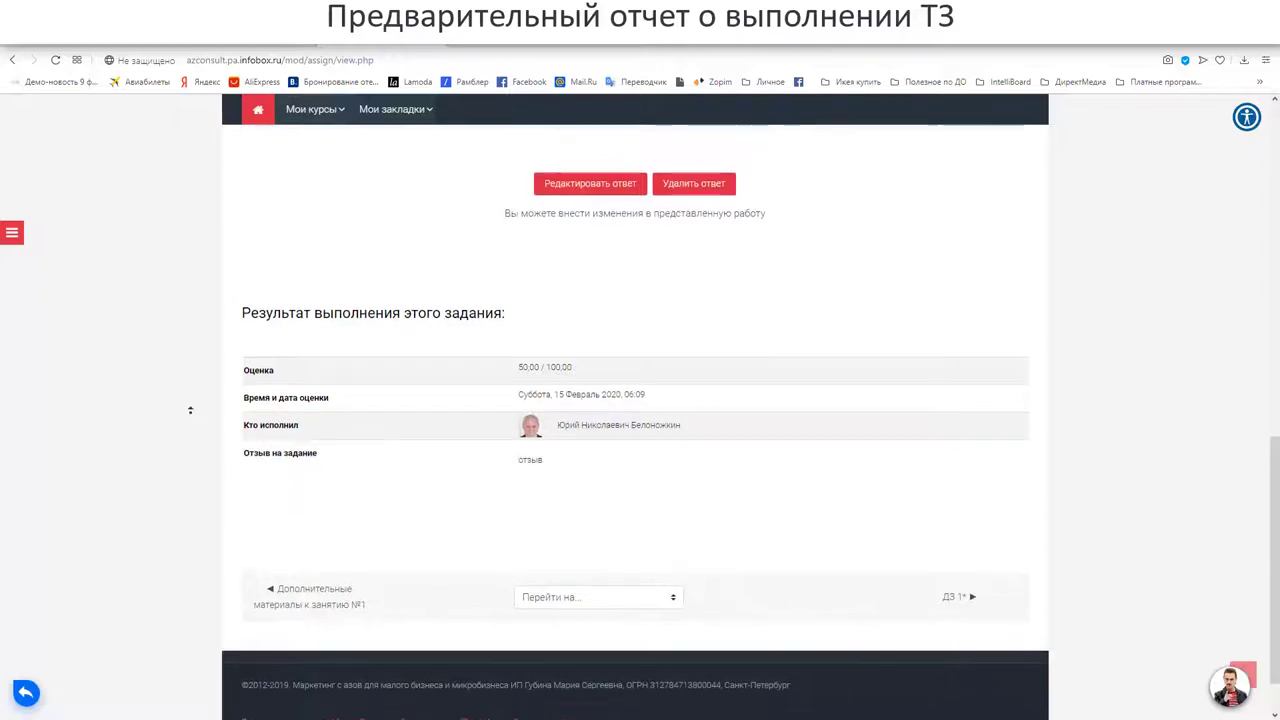
scroll(192, 420, "up", 2)
scroll(190, 400, "up", 1)
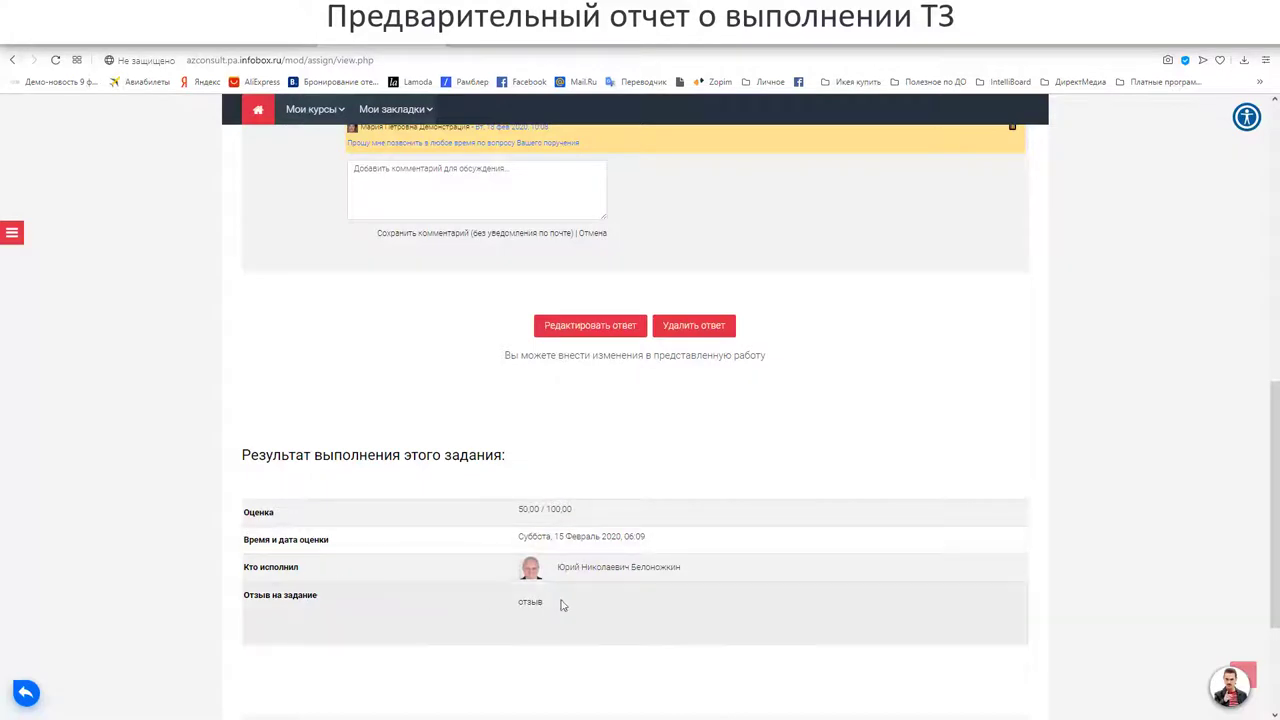
scroll(423, 512, "down", 2)
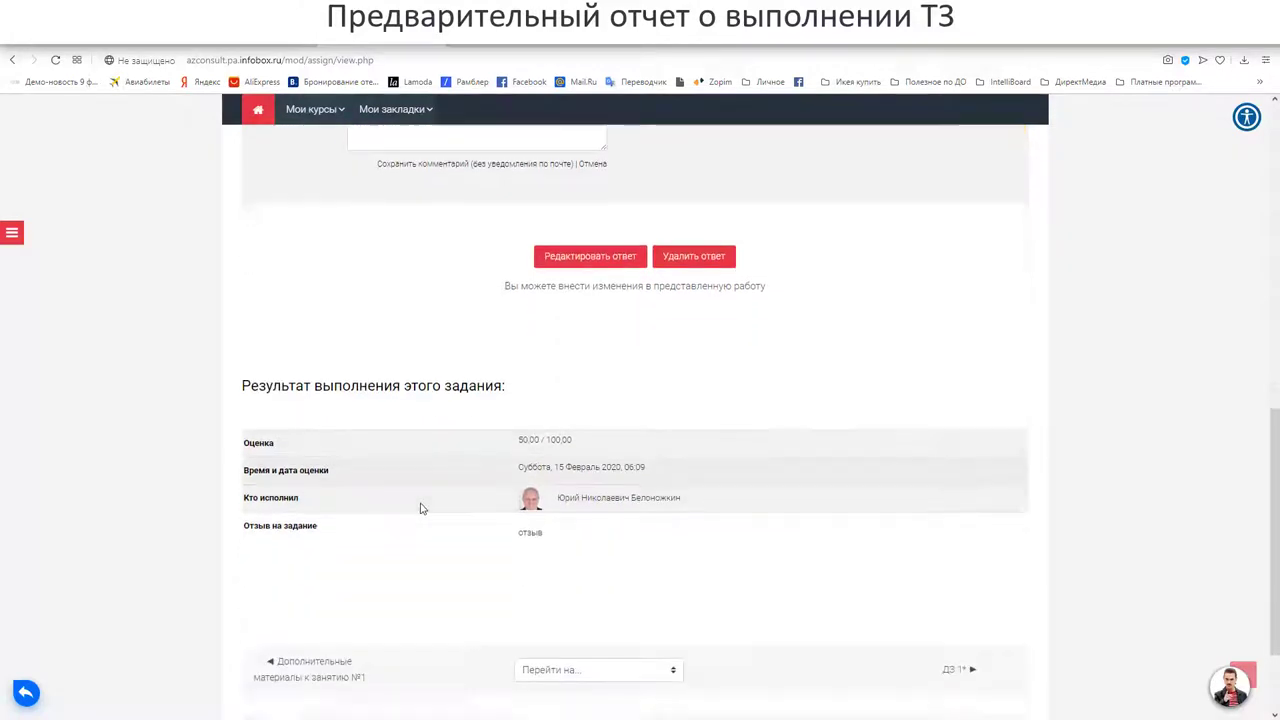
scroll(421, 509, "up", 3)
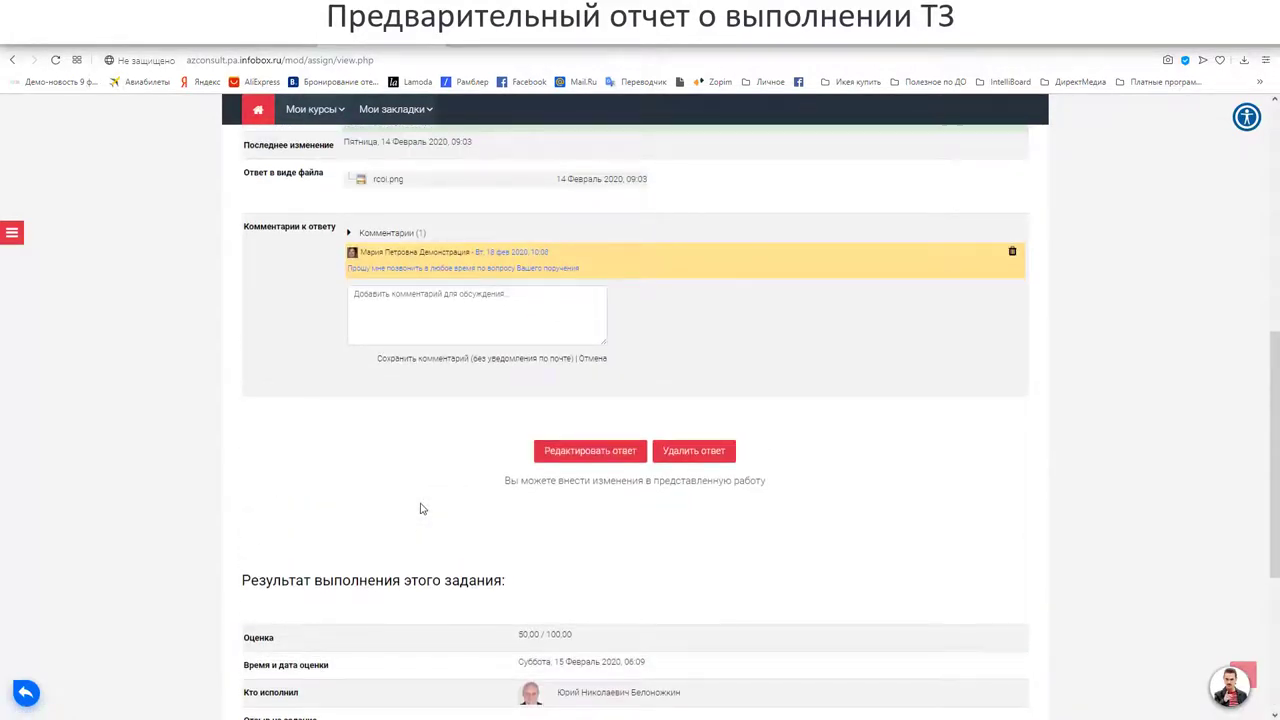
scroll(421, 509, "up", 2)
scroll(421, 509, "up", 3)
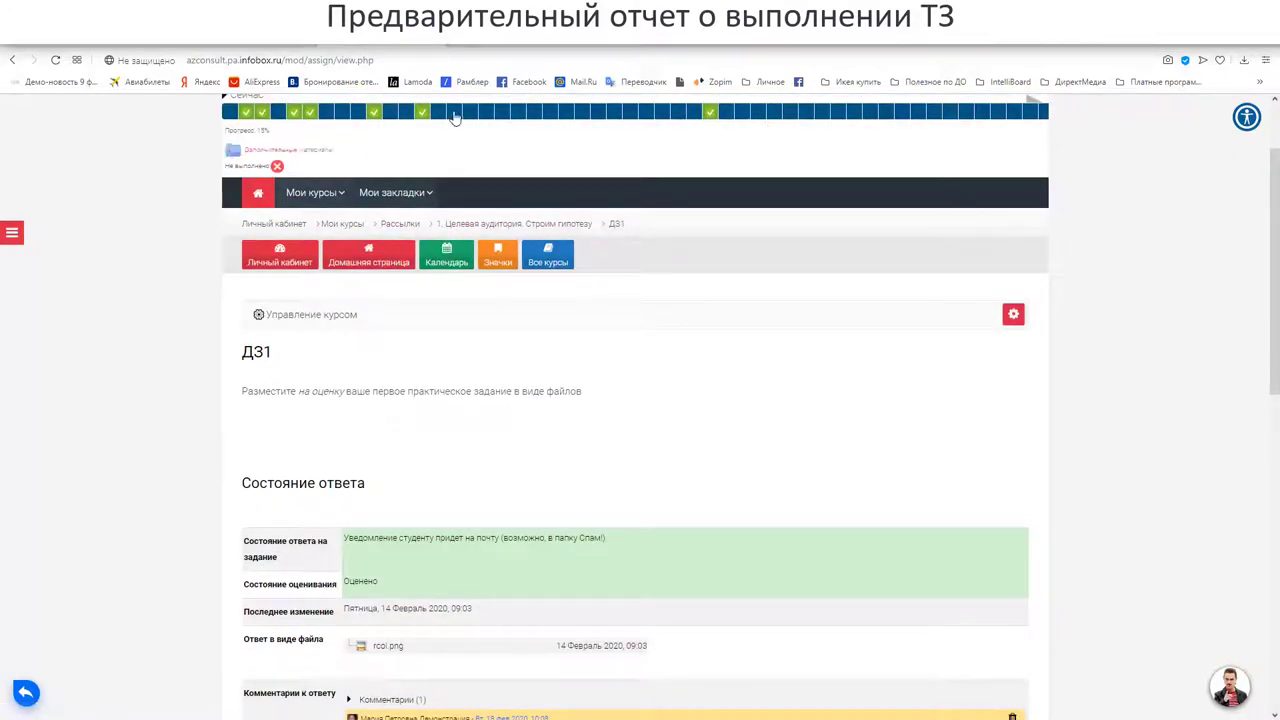
Open assignment «ДЗ5» from the course completion progress bar and start adding an answer to it.
left_click(578, 113)
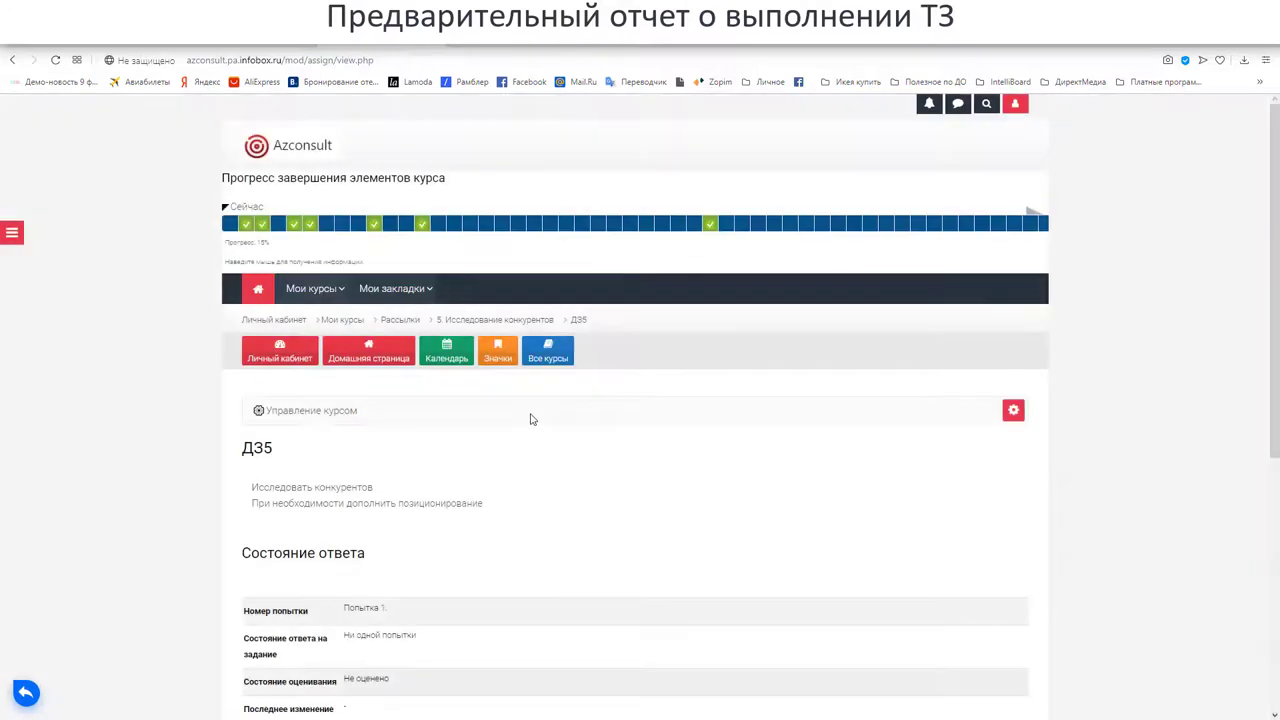
scroll(531, 419, "down", 2)
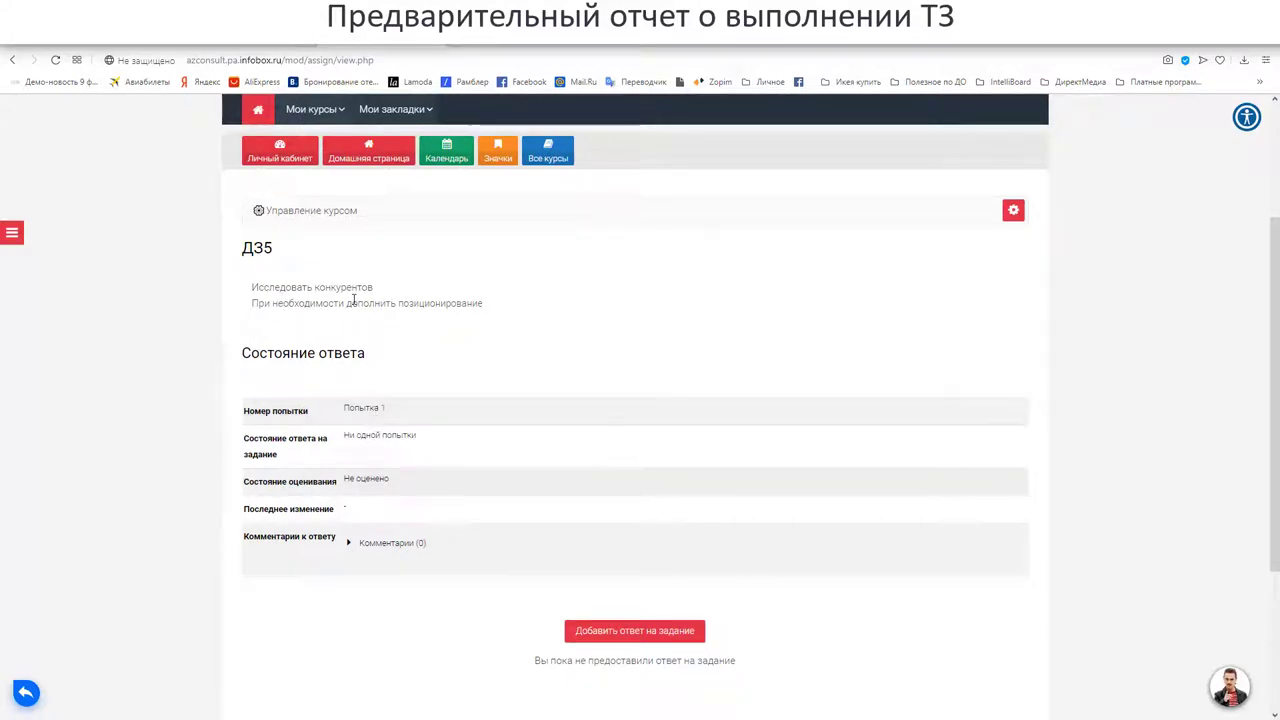
scroll(218, 318, "down", 1)
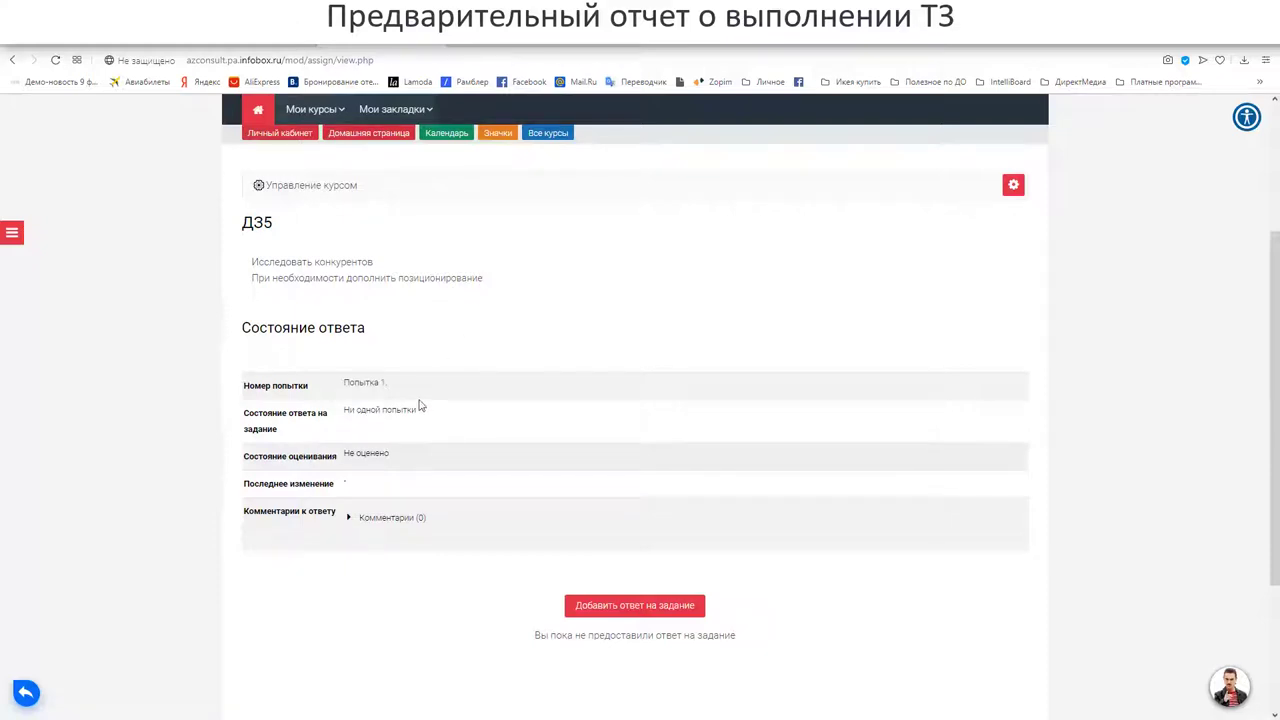
left_click(621, 607)
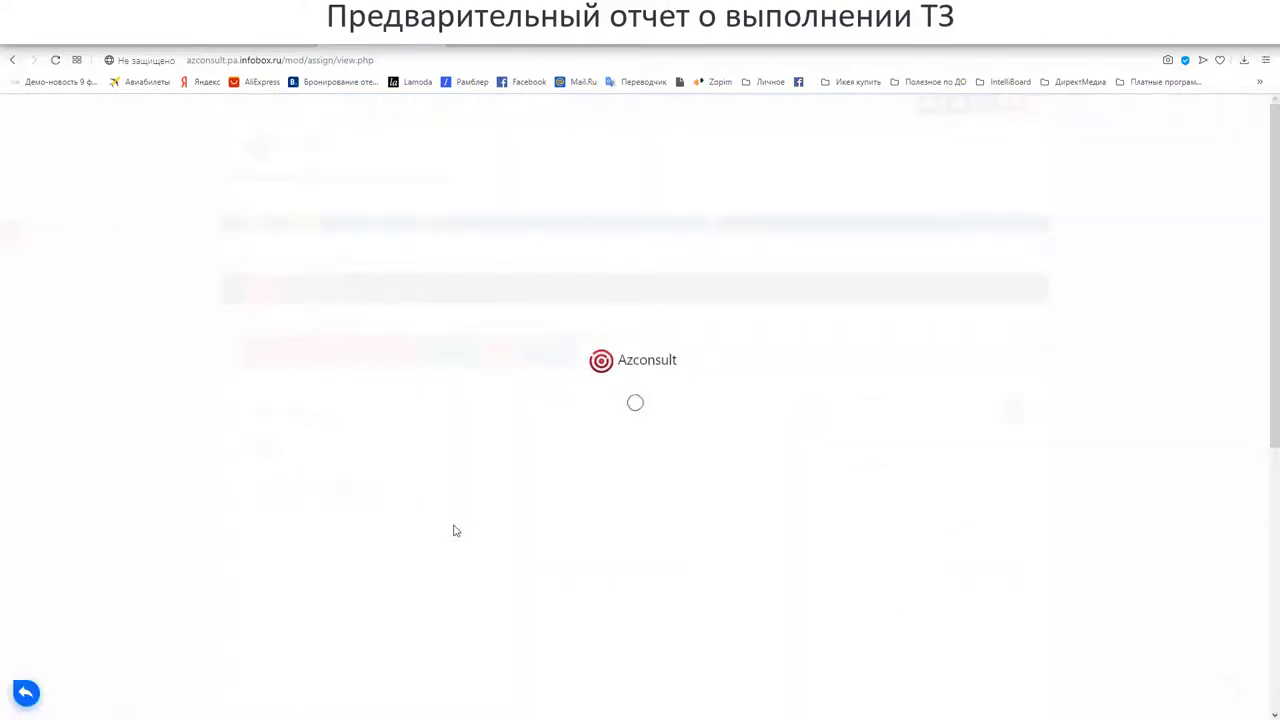
scroll(494, 450, "down", 2)
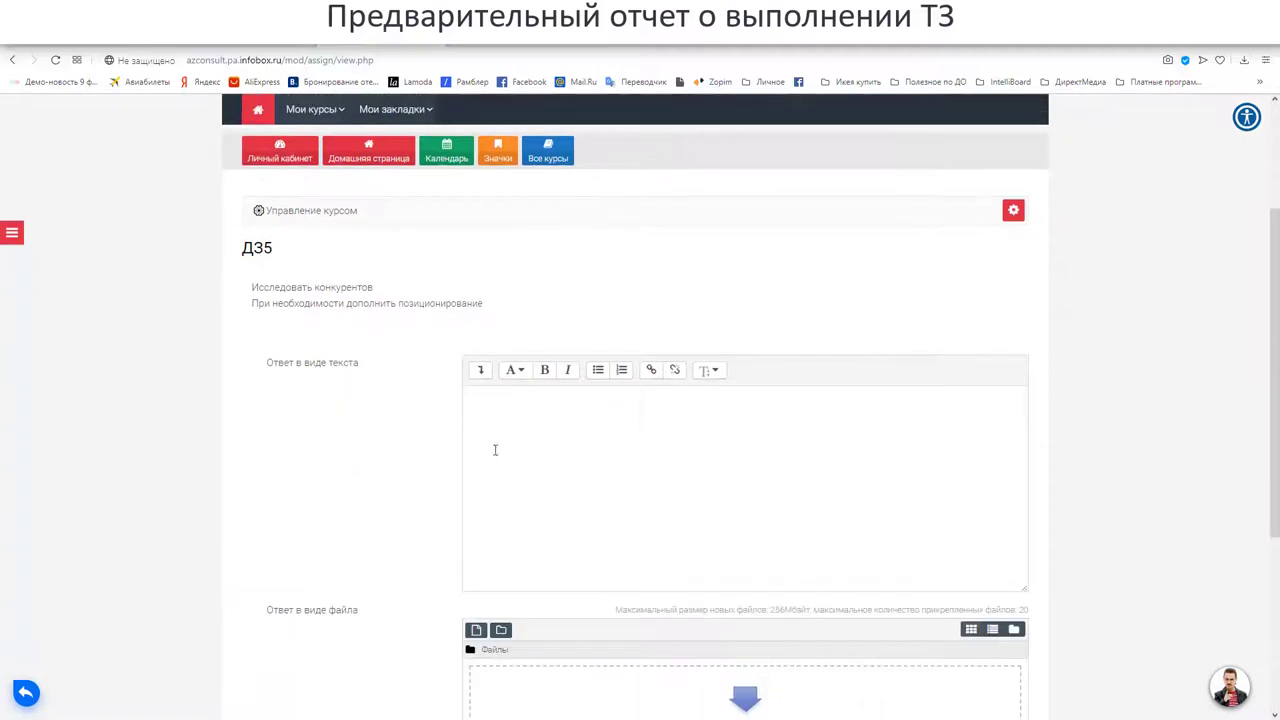
Enter «Исследование....» as the text answer for «ДЗ5».
left_click(500, 429)
type("Про")
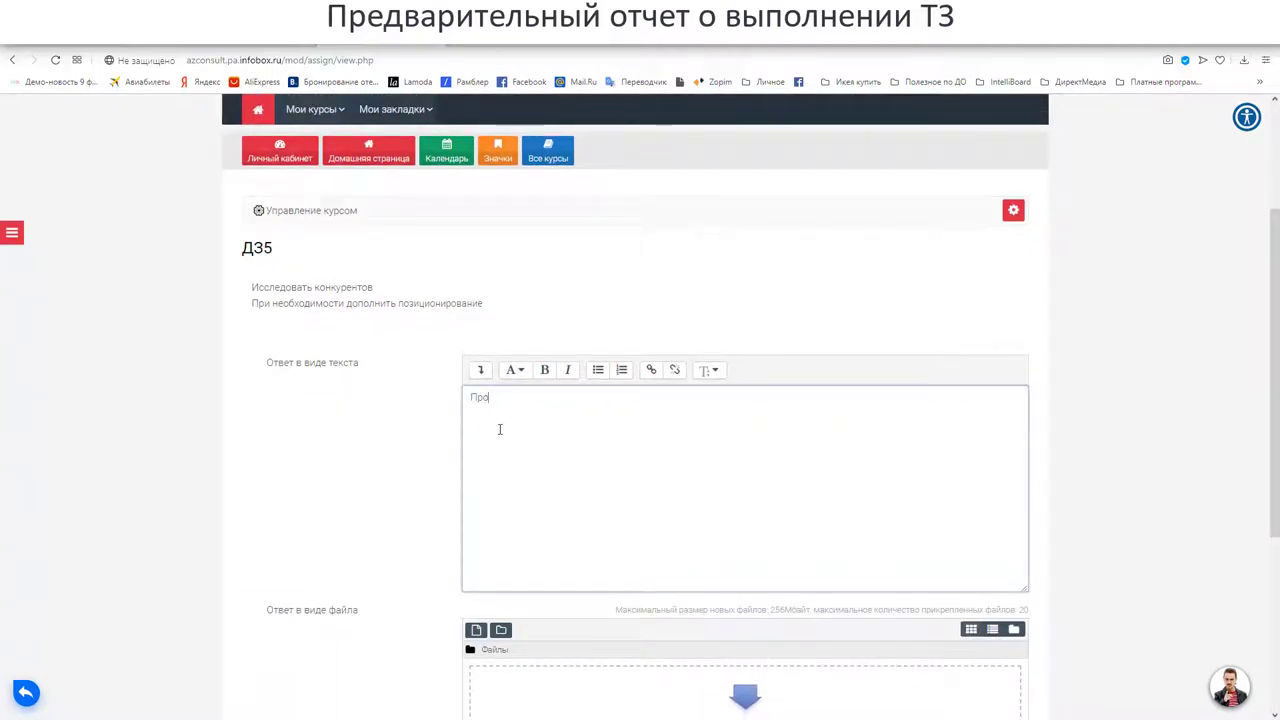
type("ду")
key("BackSpace")
key("BackSpace")
key("BackSpace")
key("BackSpace")
key("BackSpace")
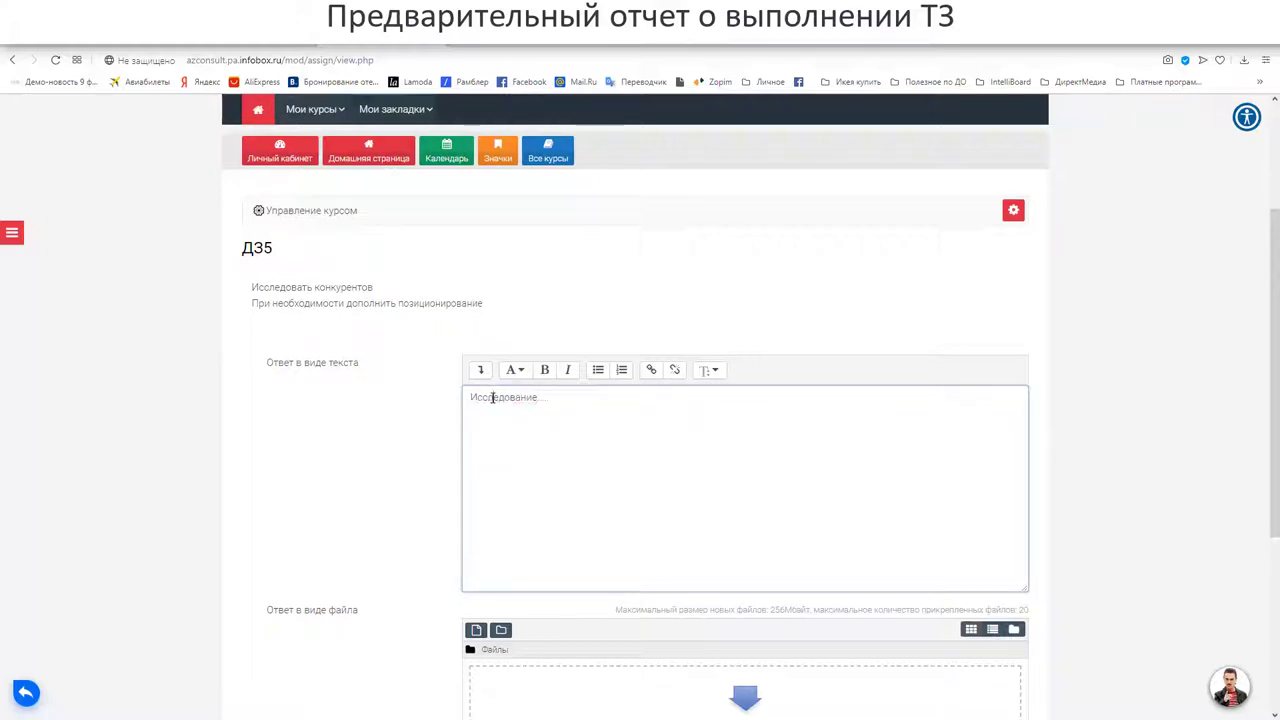
Save the «ДЗ5» answer without attached files and review its submission status.
scroll(391, 514, "down", 2)
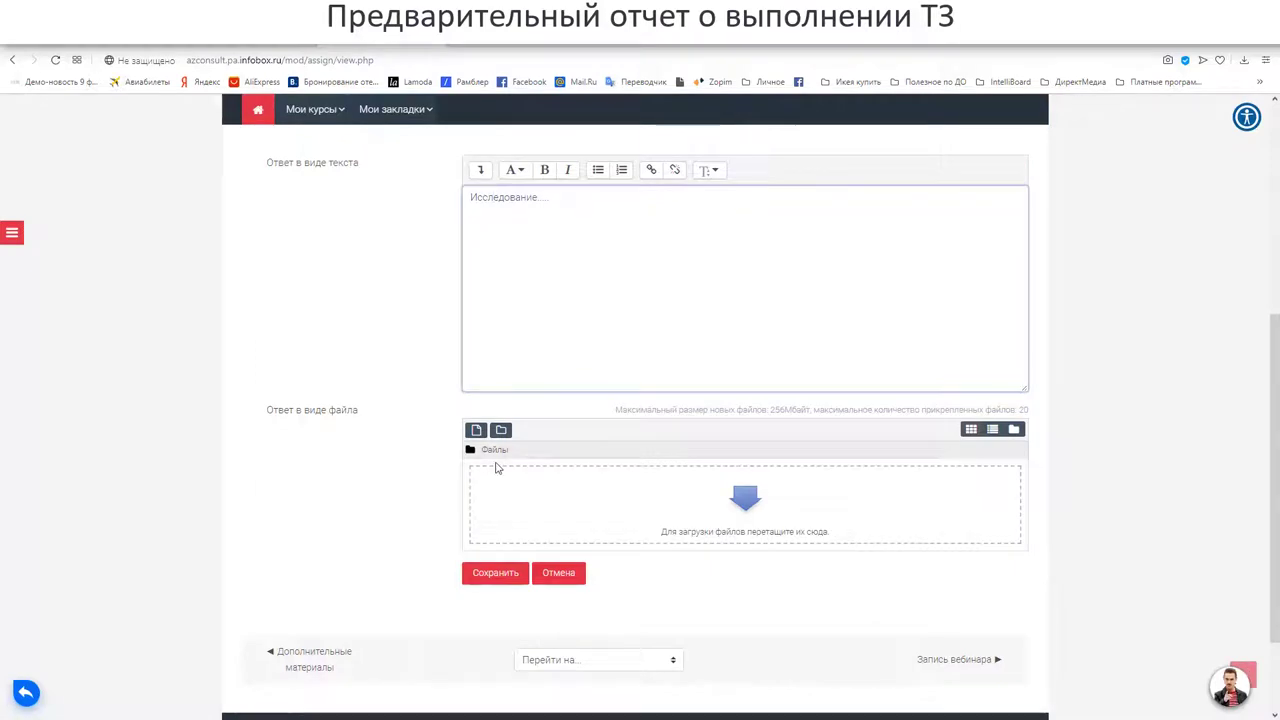
left_click(497, 467)
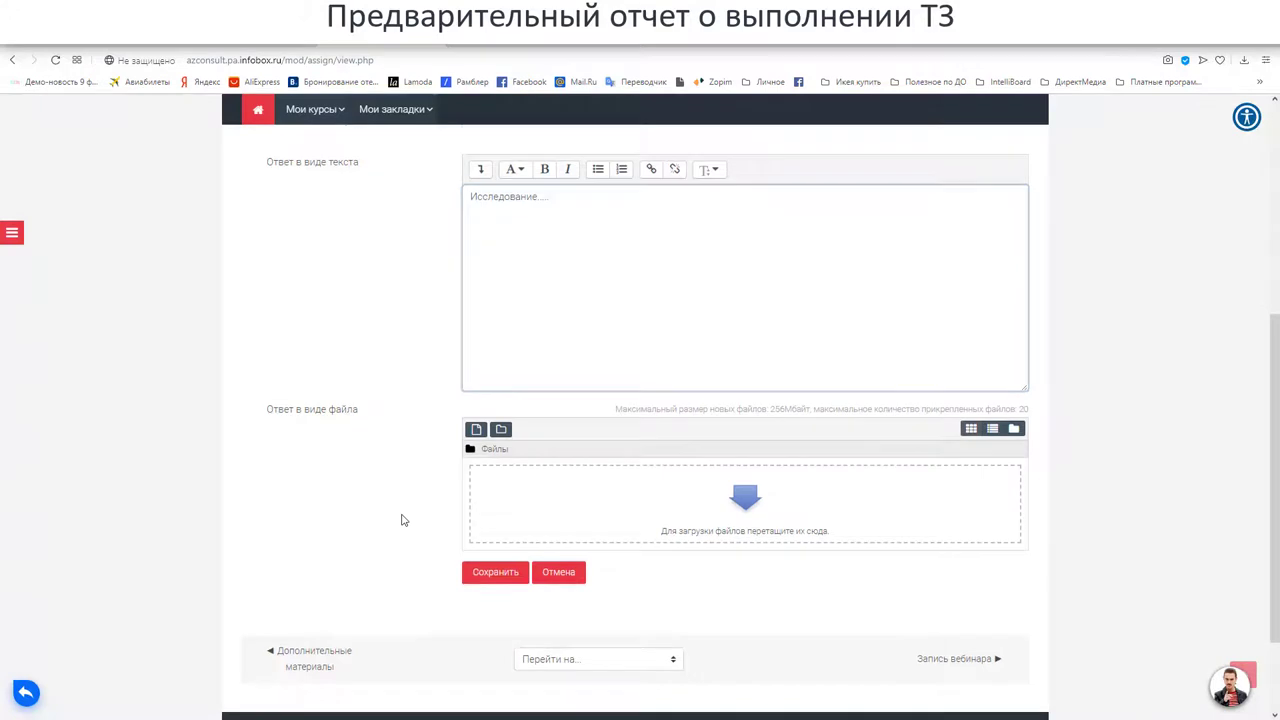
scroll(403, 520, "down", 2)
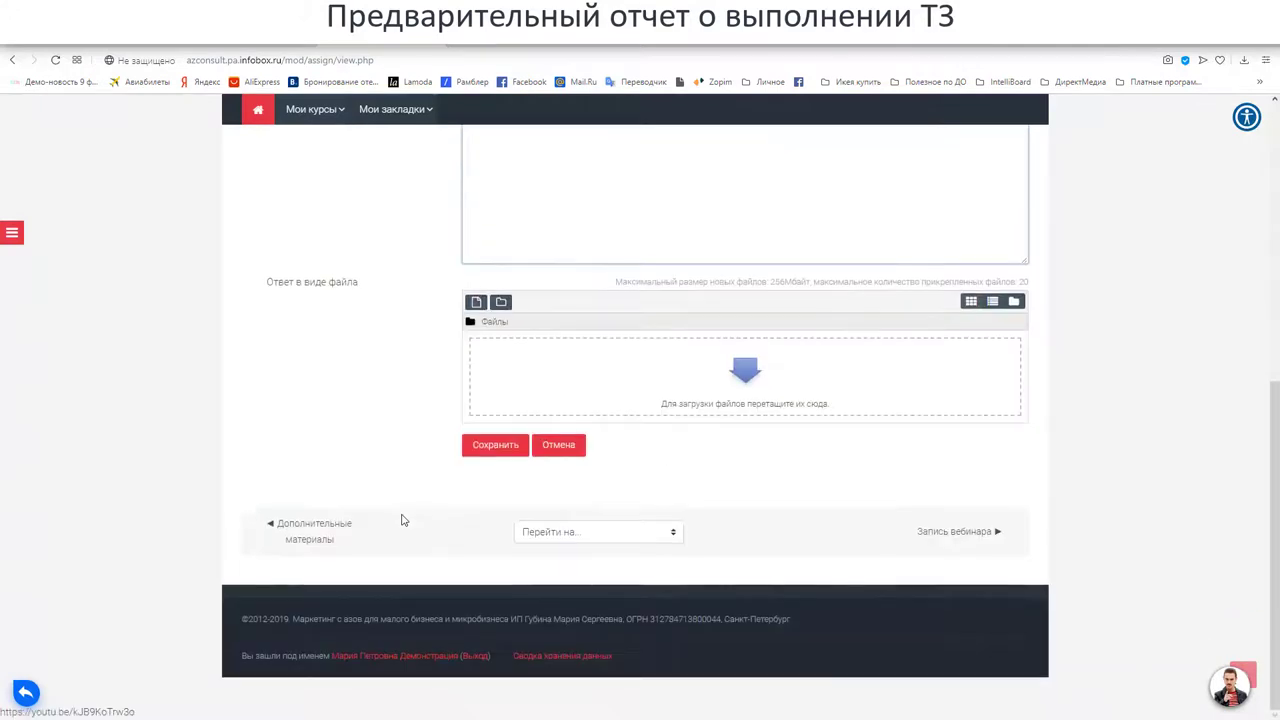
left_click(487, 455)
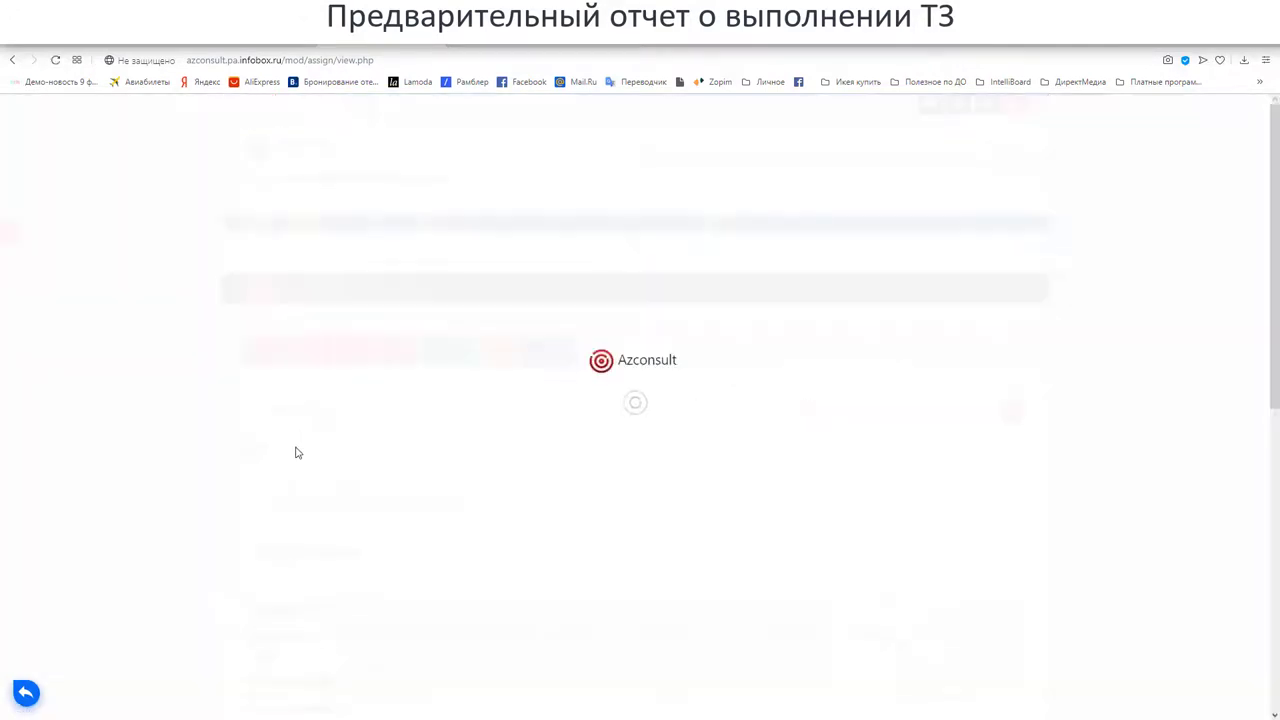
scroll(295, 453, "down", 3)
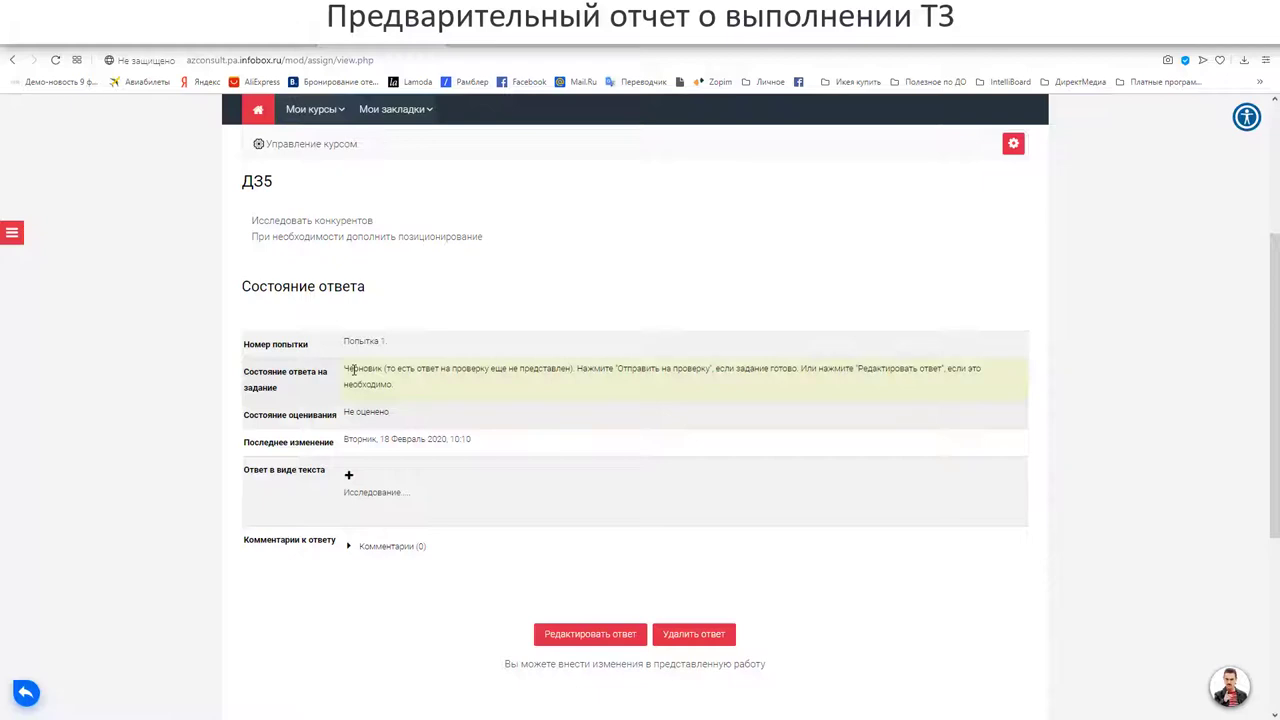
scroll(353, 369, "down", 2)
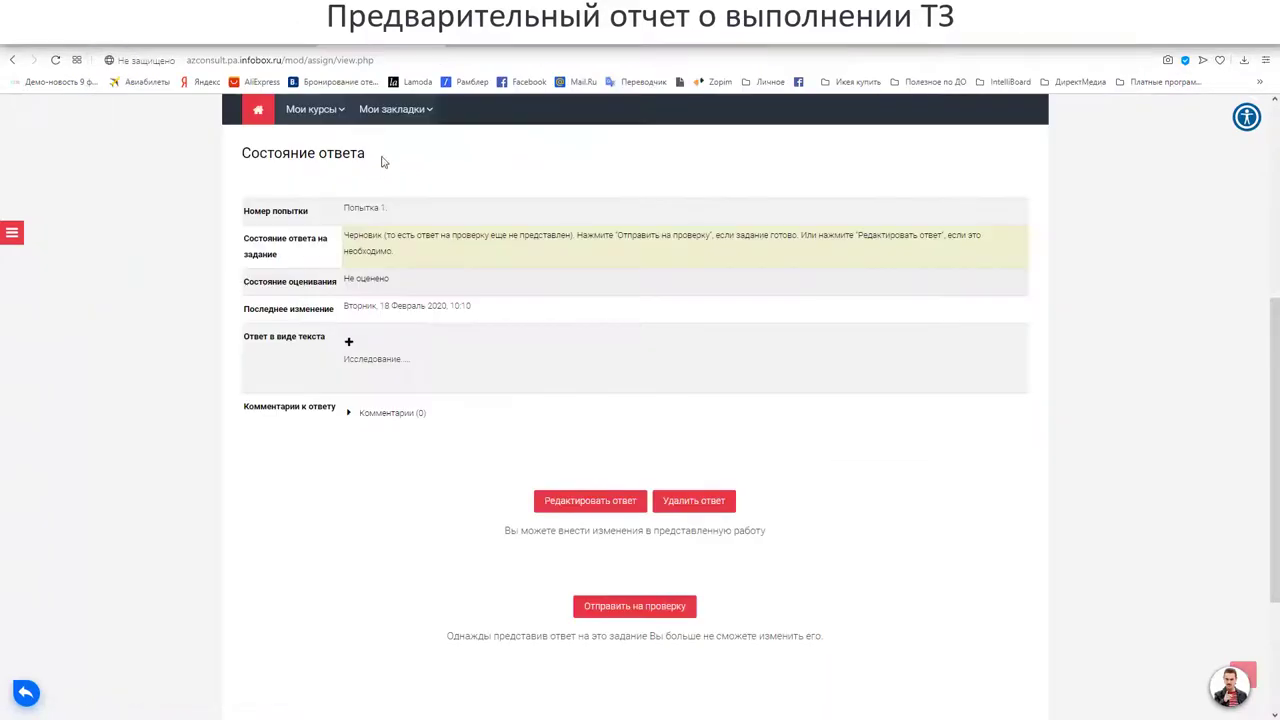
Copy the «ДЗ5» page address, open it in the curator's browser window and view the assignment's summary report.
left_click(395, 109)
left_click(320, 60)
key("ctrl+c")
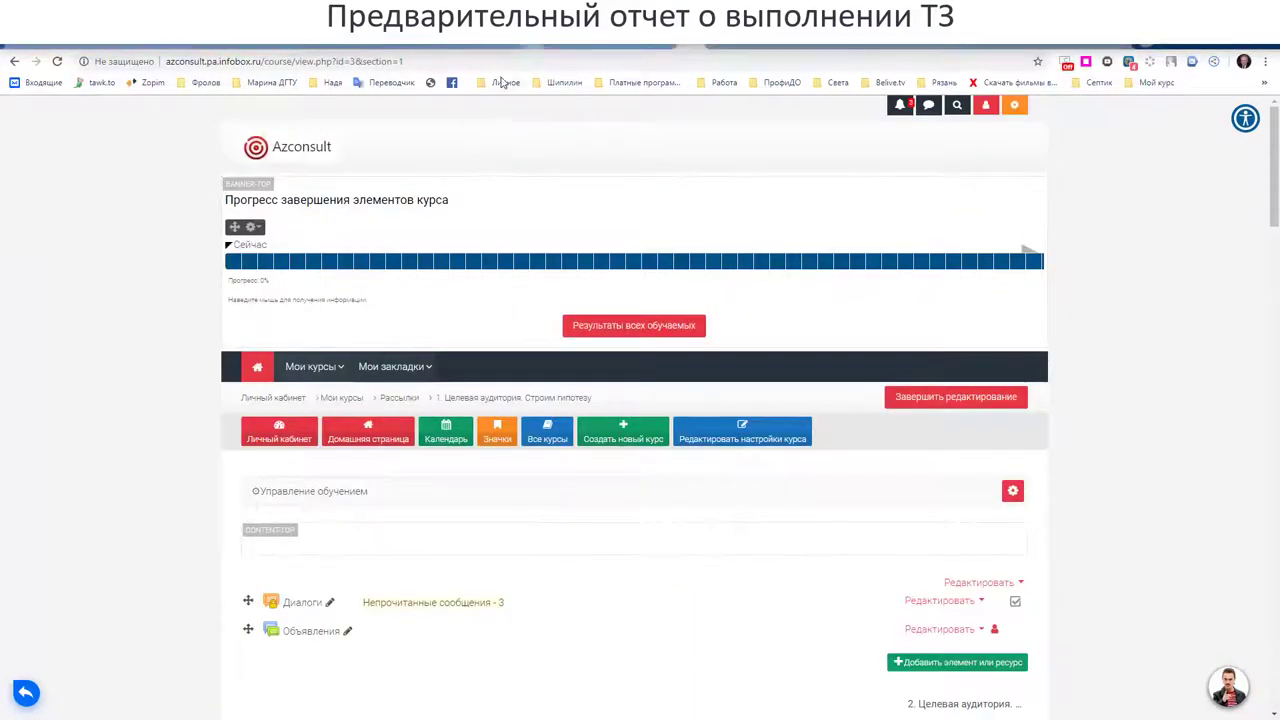
left_click(501, 63)
key("ctrl+v")
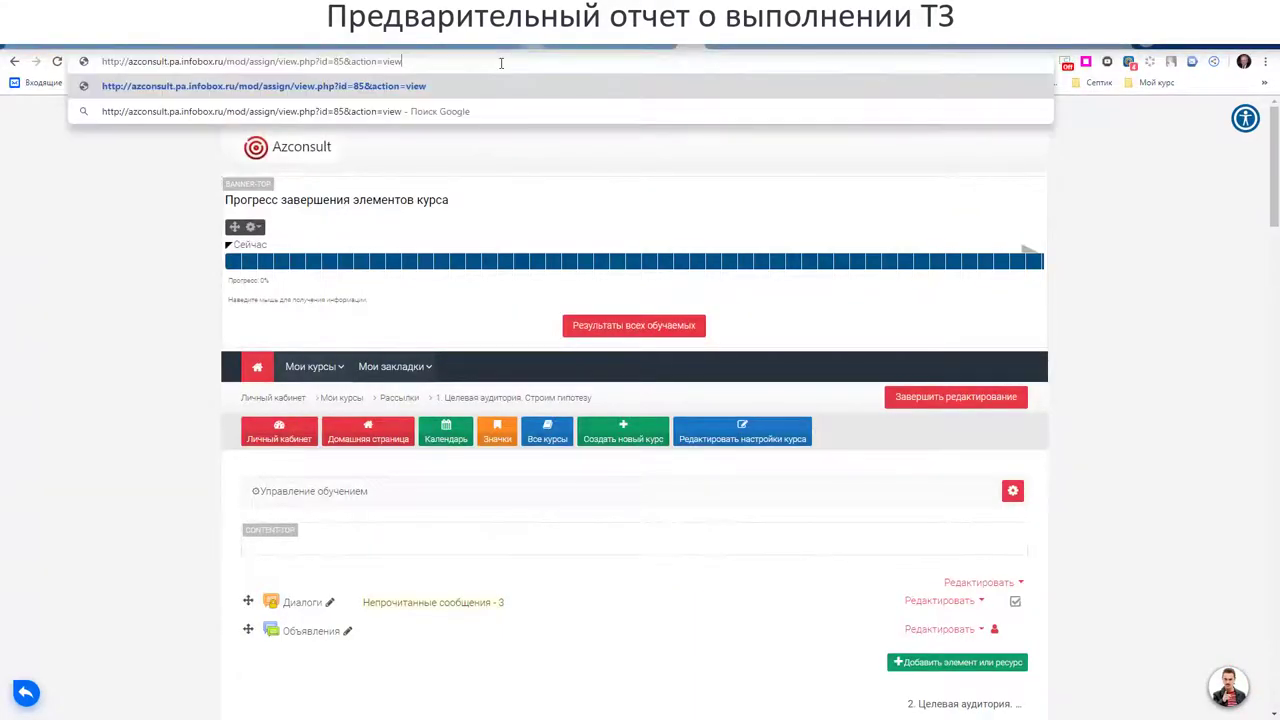
key("Return")
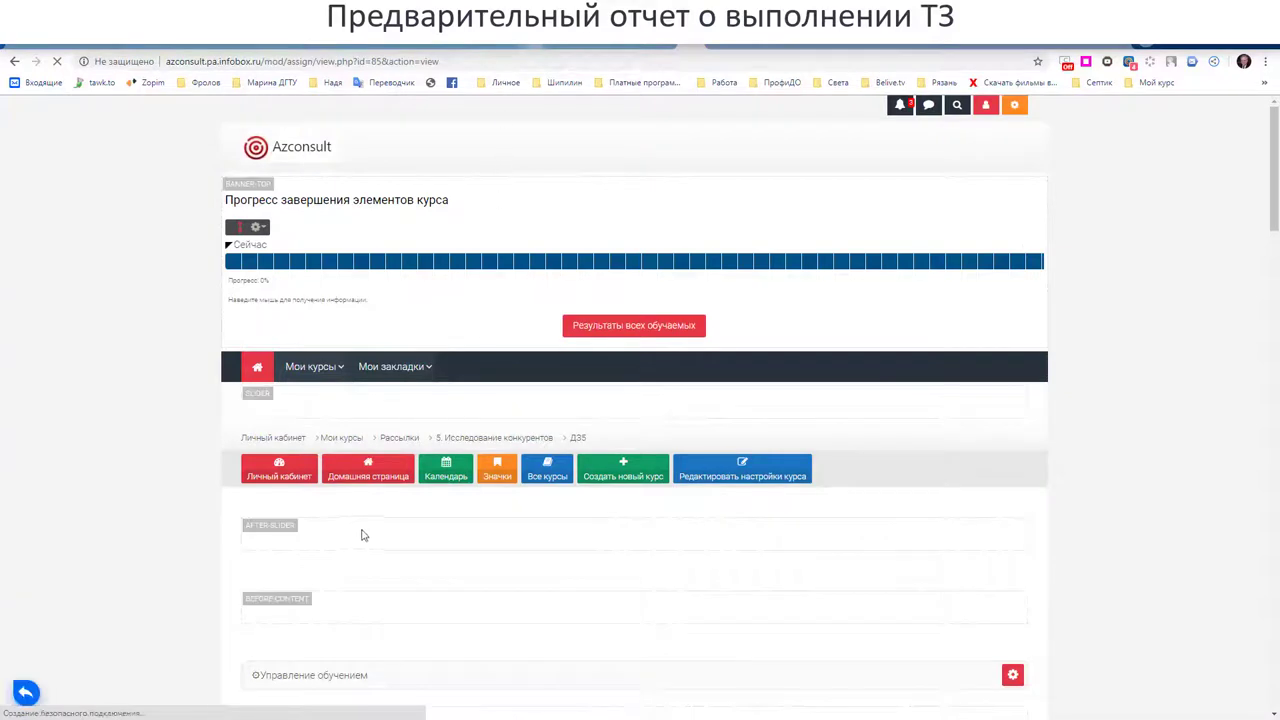
scroll(370, 522, "down", 2)
scroll(370, 522, "down", 3)
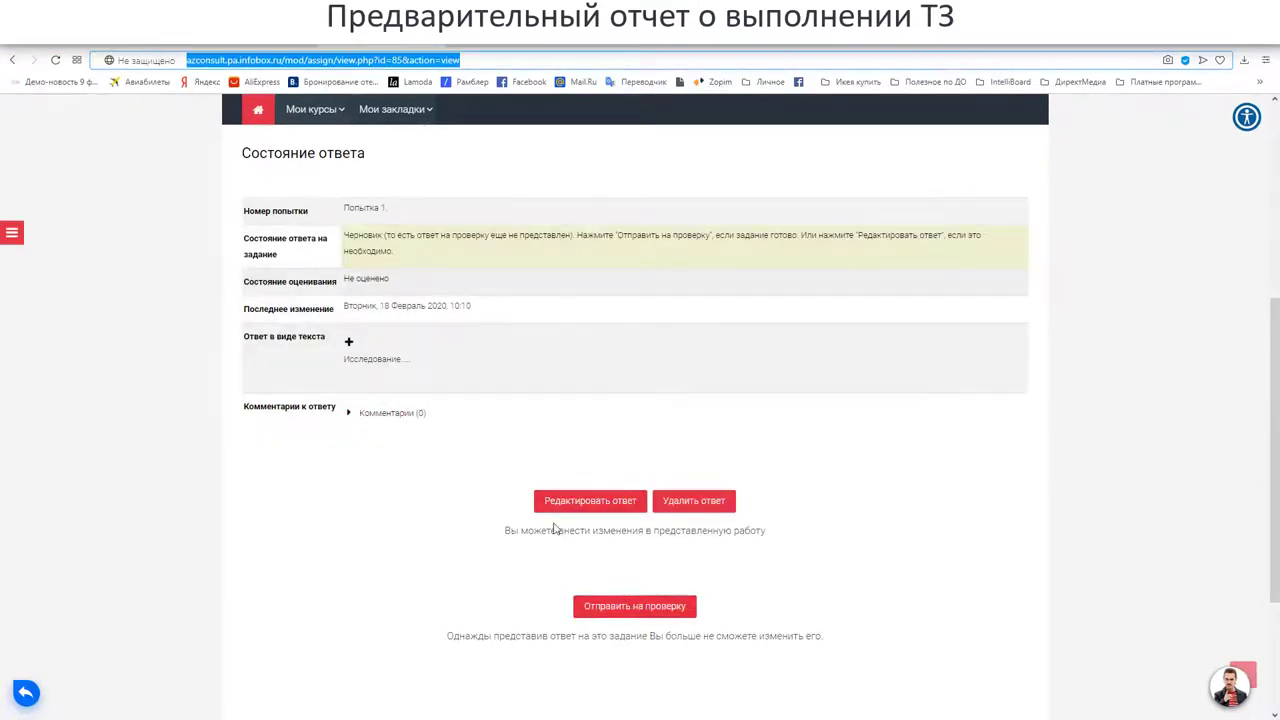
Submit the student's «ДЗ5» draft for review, confirm the submission and check the answer's status.
left_click(610, 612)
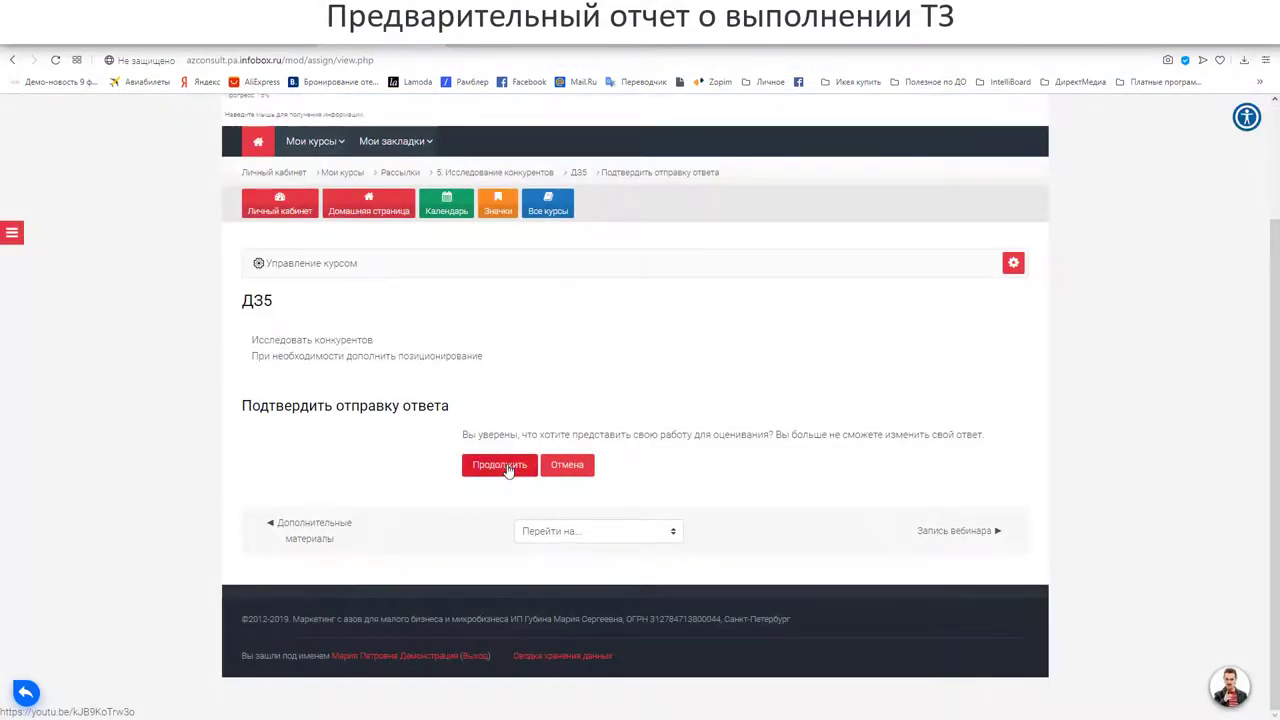
left_click(506, 467)
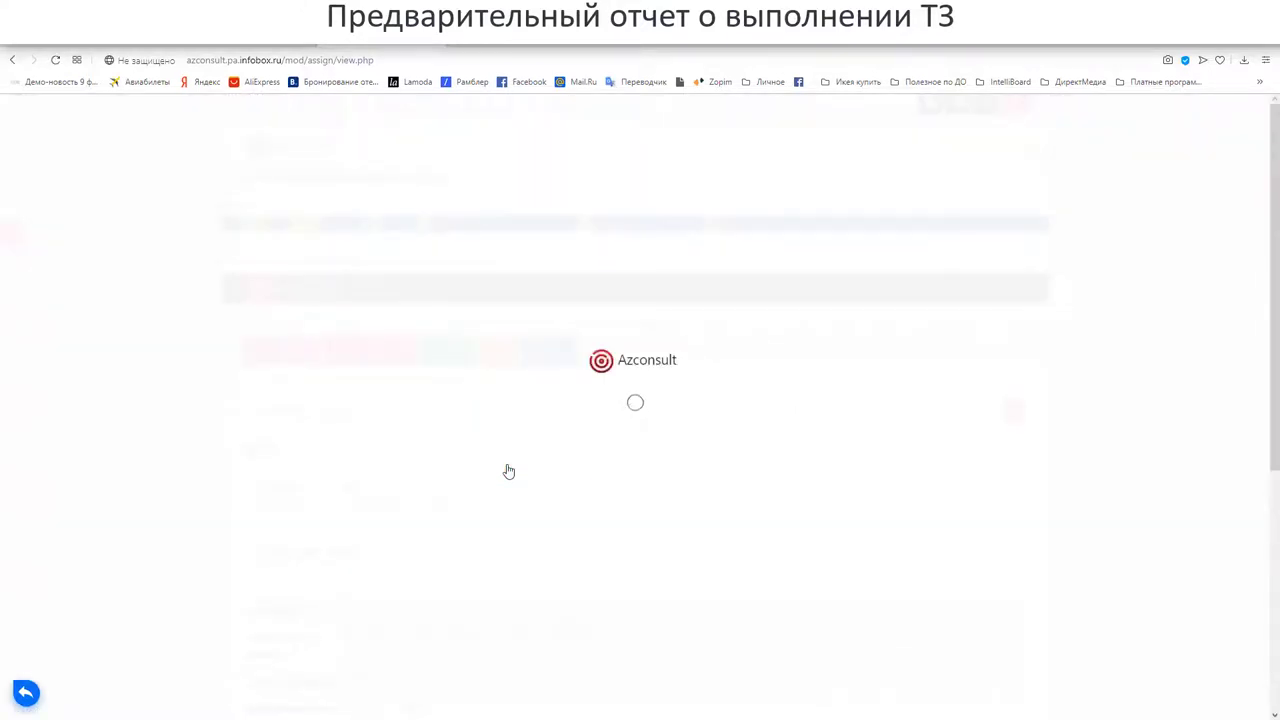
scroll(508, 470, "down", 3)
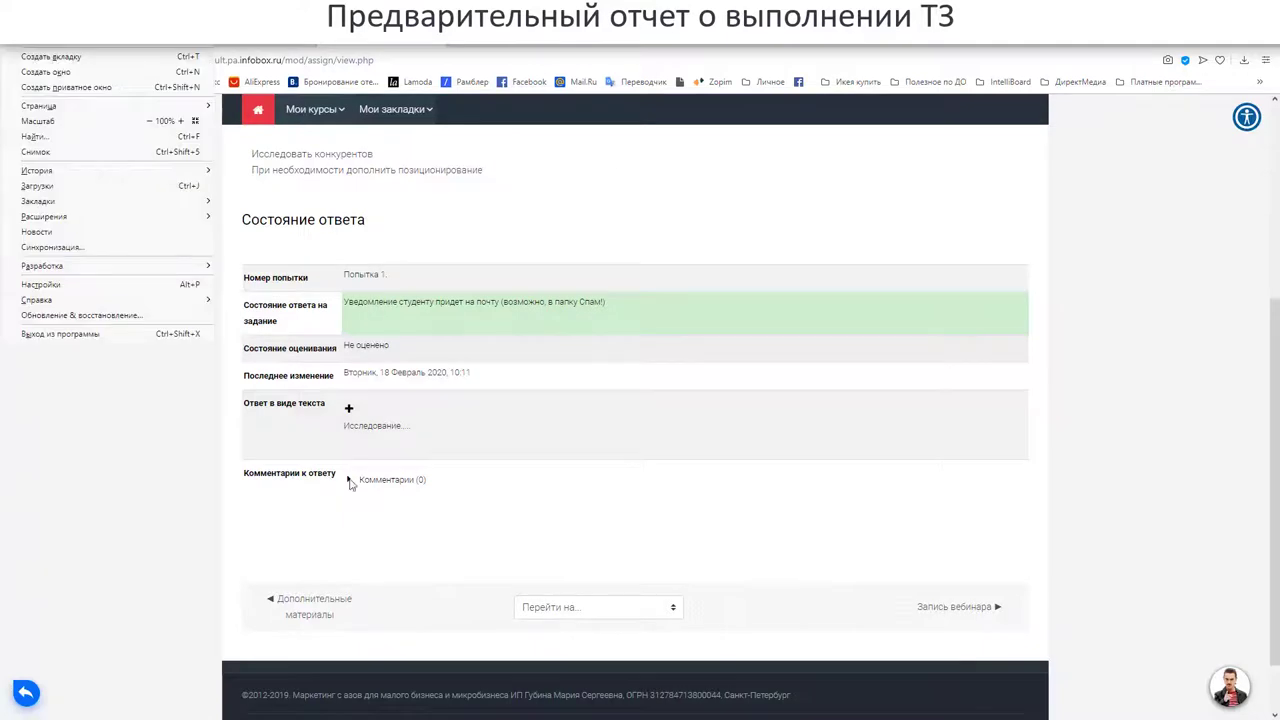
Compare the student's submission with the curator's «ДЗ5» summary and reload the curator's page to update the report.
key("alt+Tab")
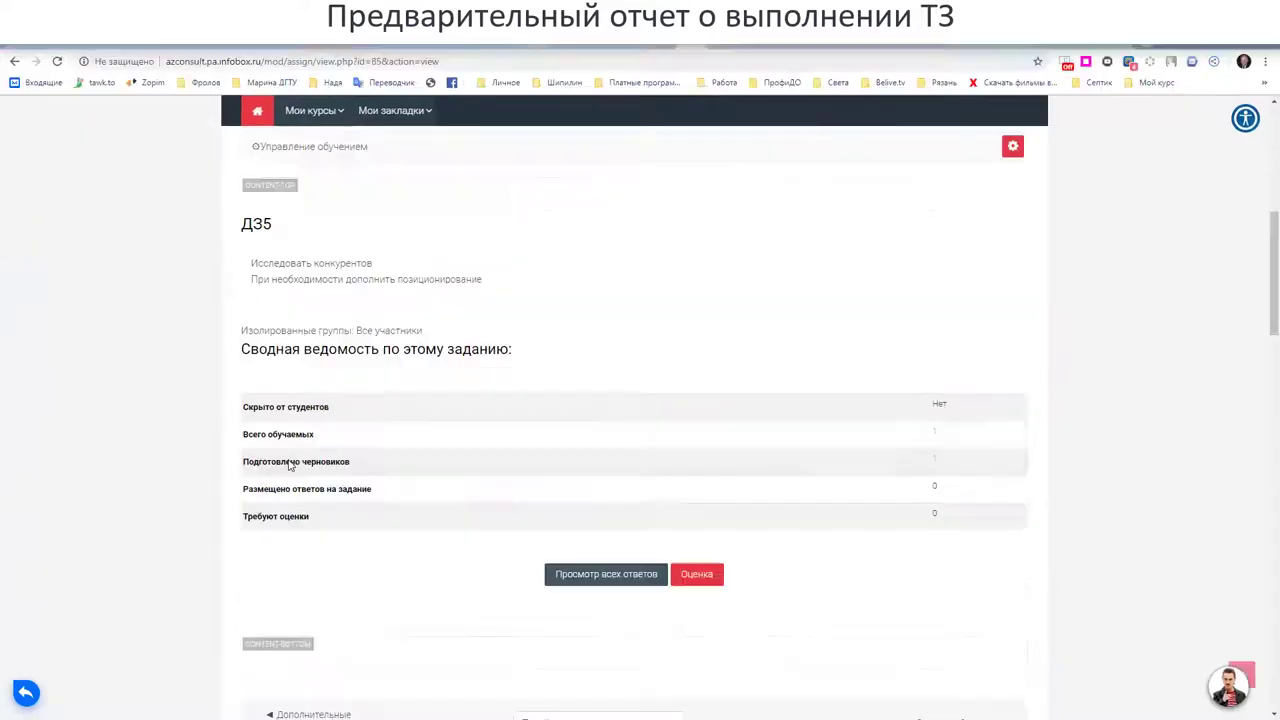
key("alt+Tab")
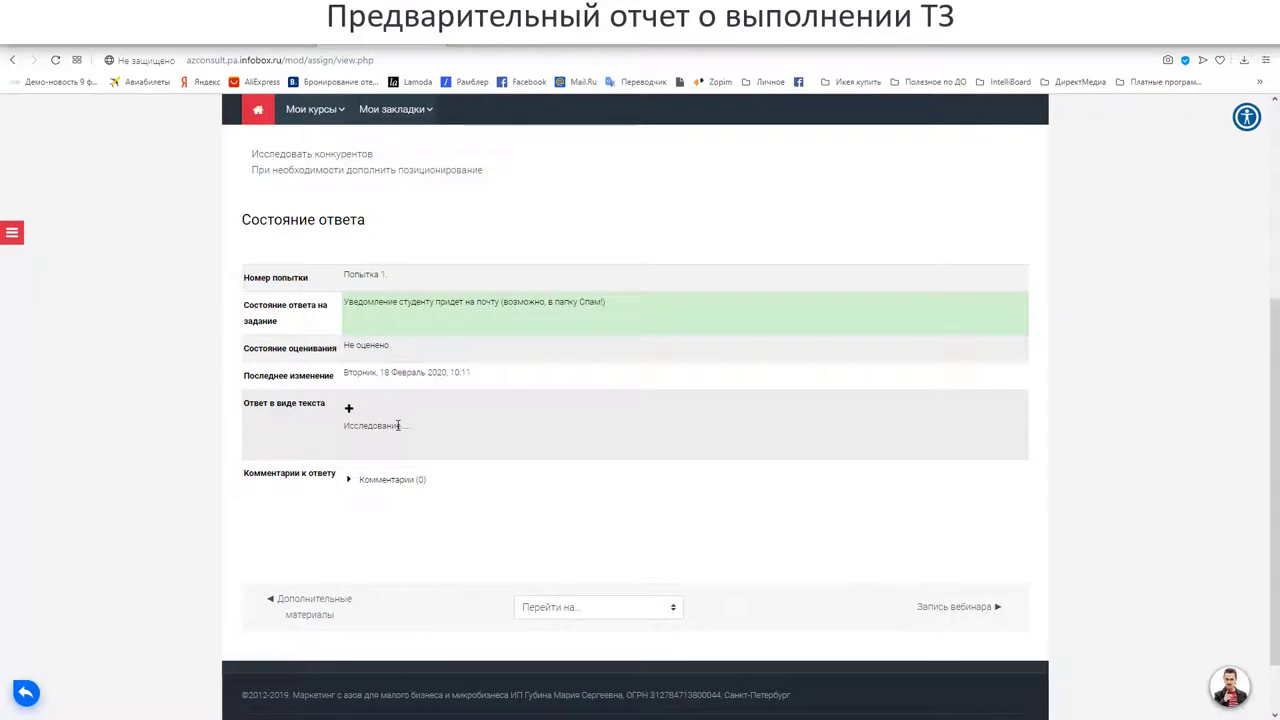
key("alt+Tab")
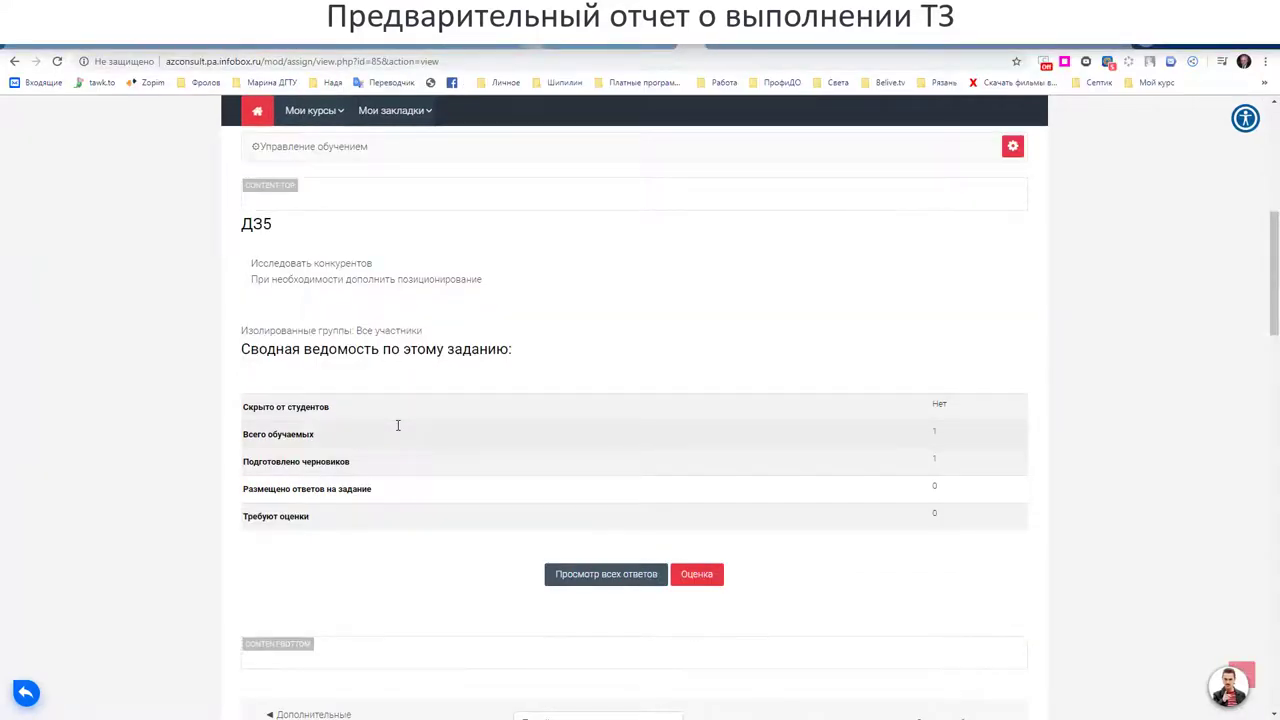
left_click(57, 63)
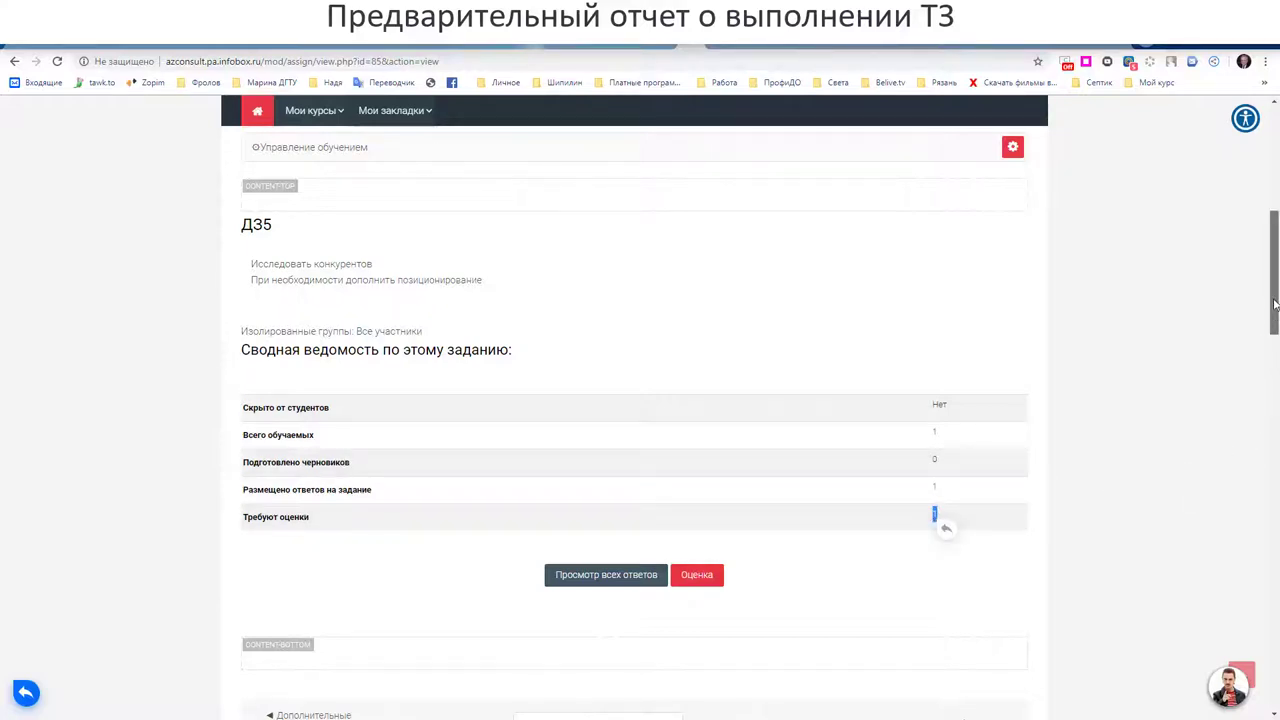
Check the curator's notifications for the new «ДЗ5» submission and close the list.
left_click_drag(1274, 330, 1275, 222)
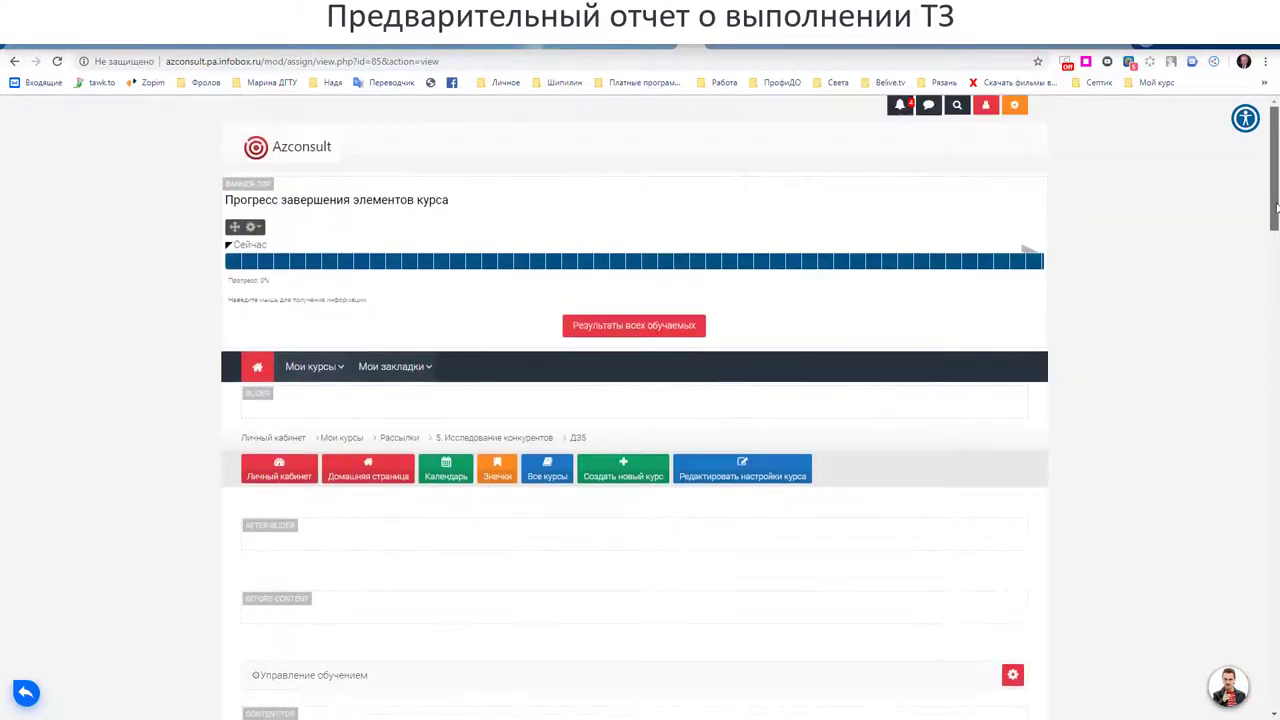
left_click(901, 105)
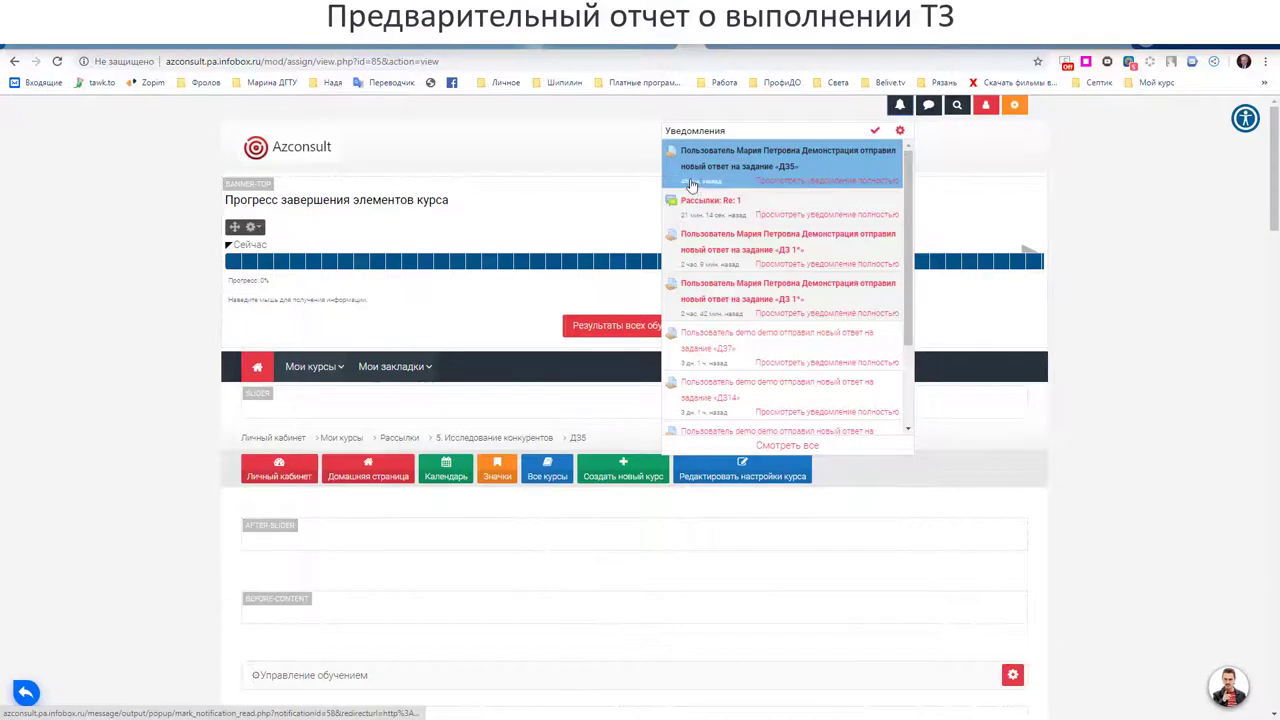
left_click(900, 107)
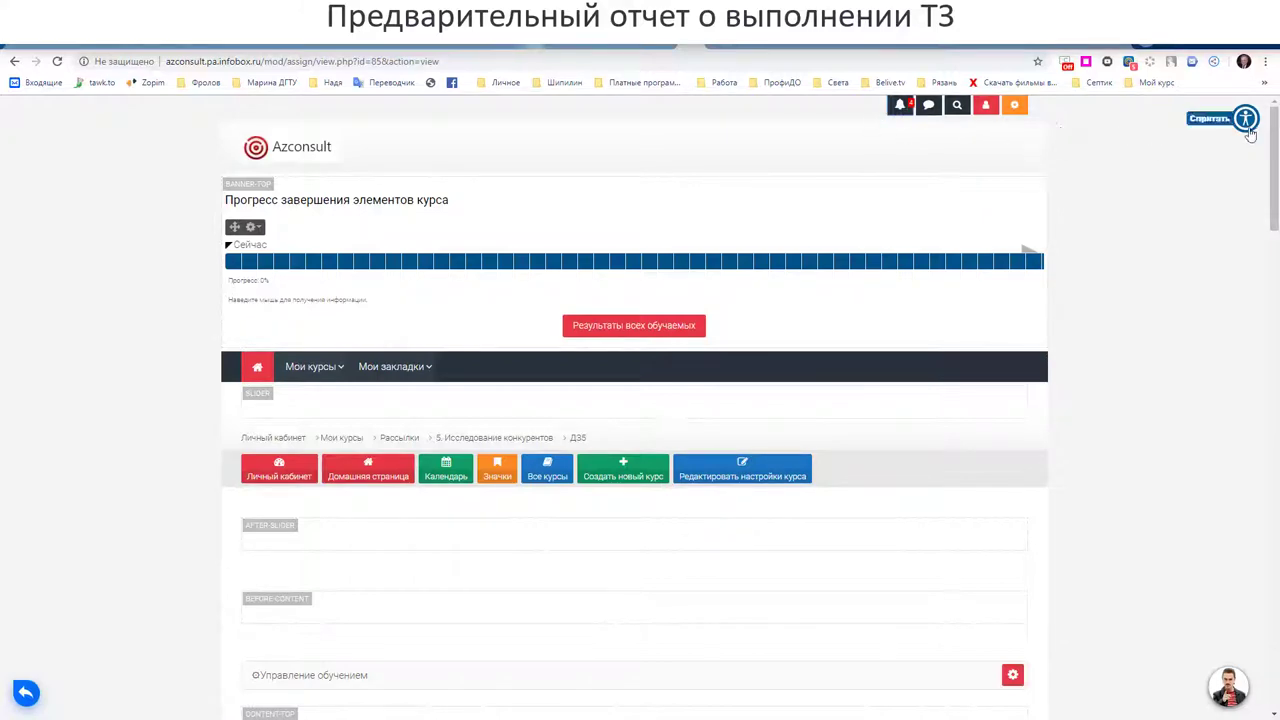
Look over the «ДЗ5» summary once more and return to the «Рассылки» course page in the curator's window.
left_click_drag(1275, 122, 1275, 250)
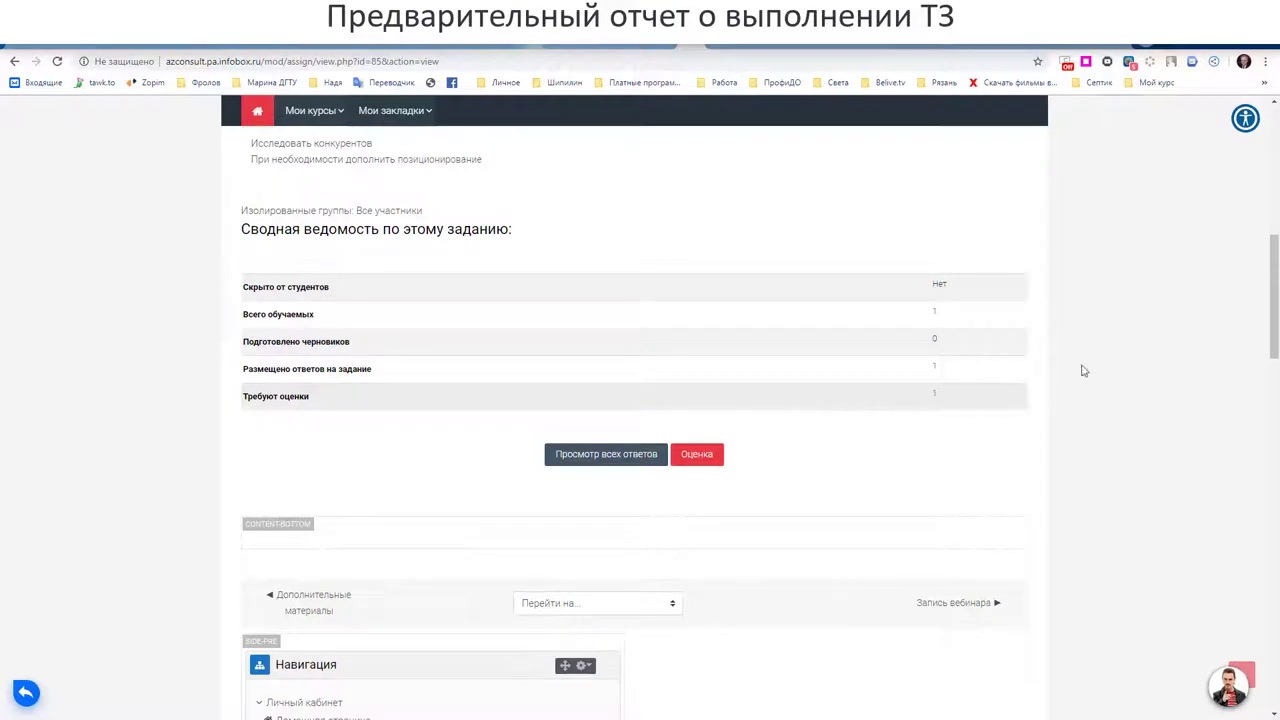
left_click_drag(1275, 275, 1272, 128)
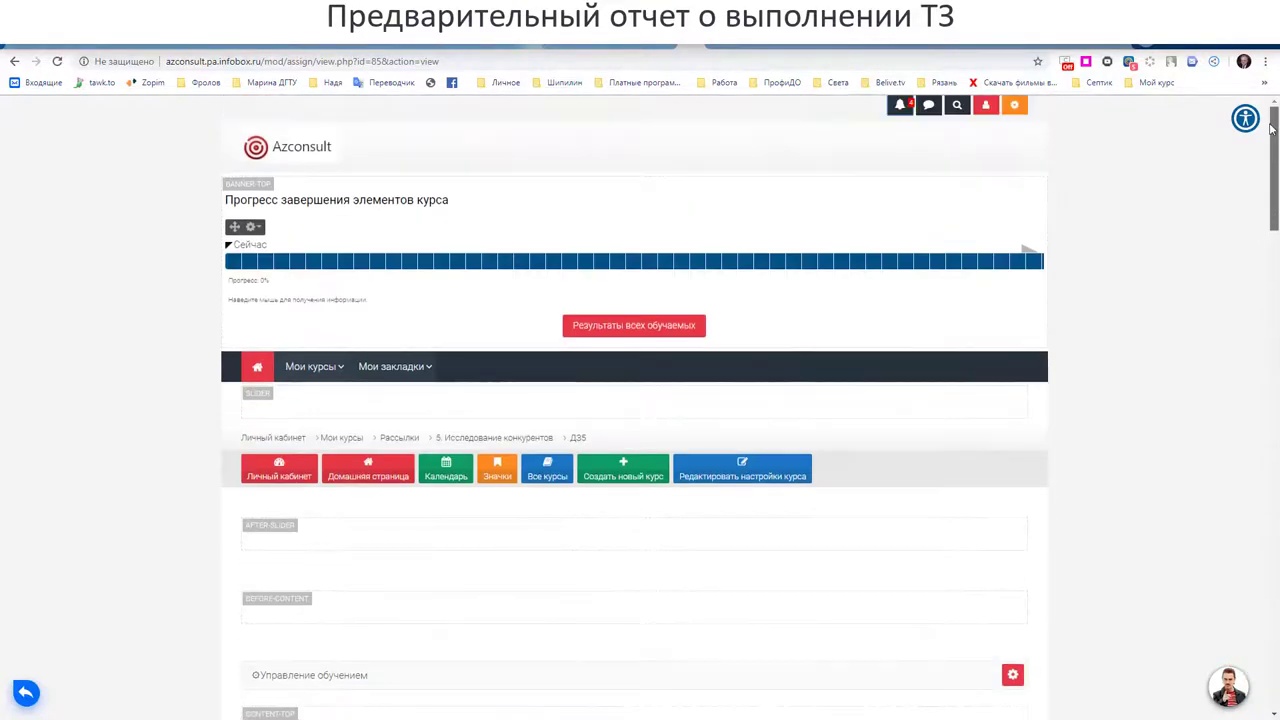
left_click(398, 443)
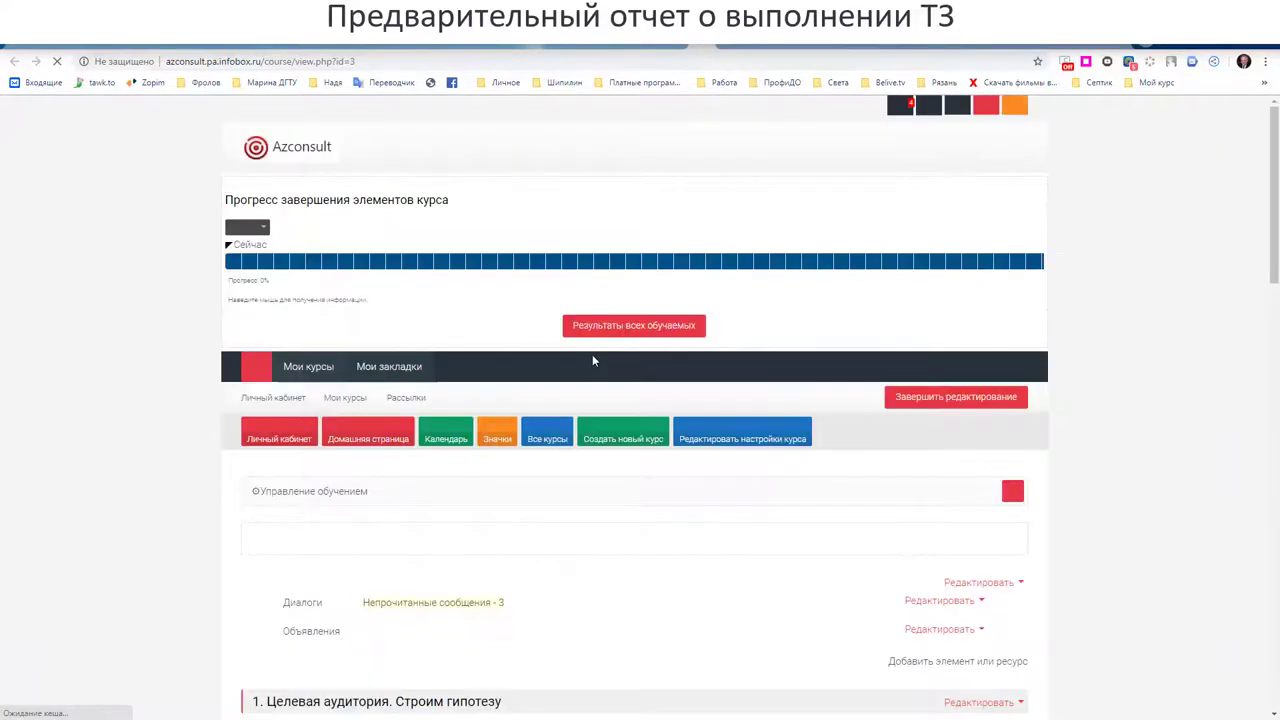
Turn off editing mode on the «Рассылки» course page and enlarge the page view to 125 %.
scroll(592, 356, "down", 2)
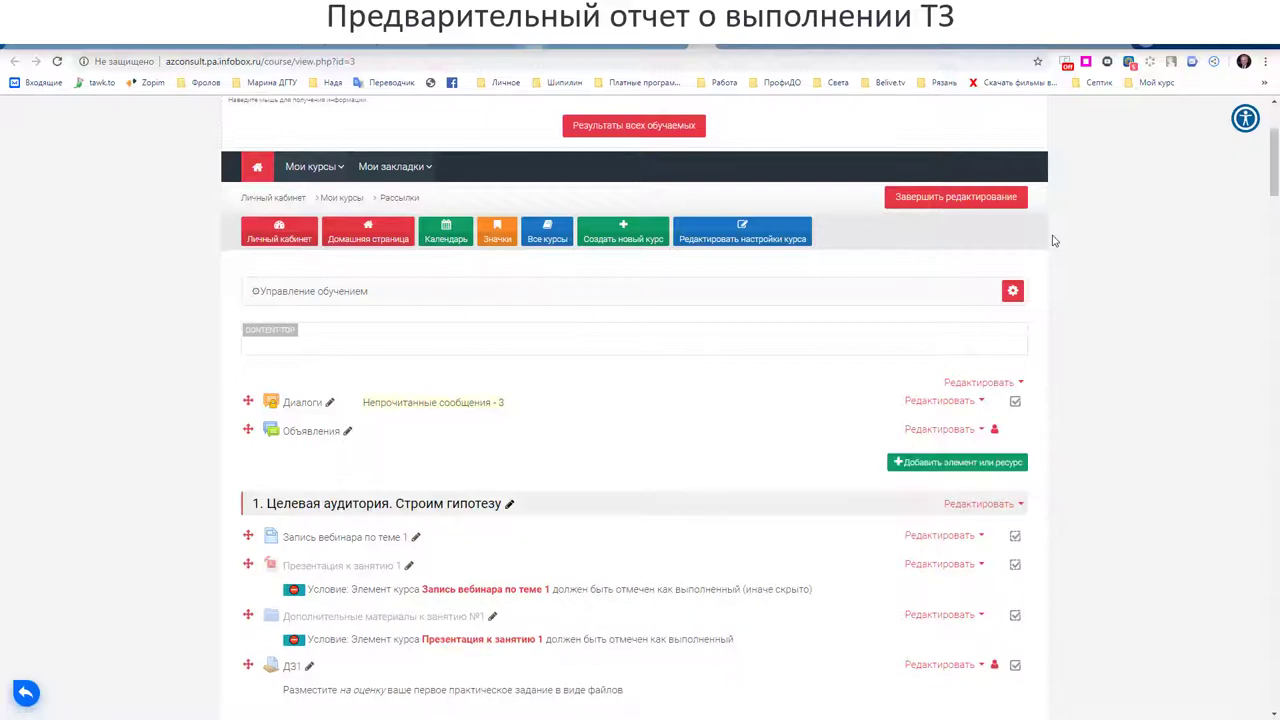
left_click(910, 199)
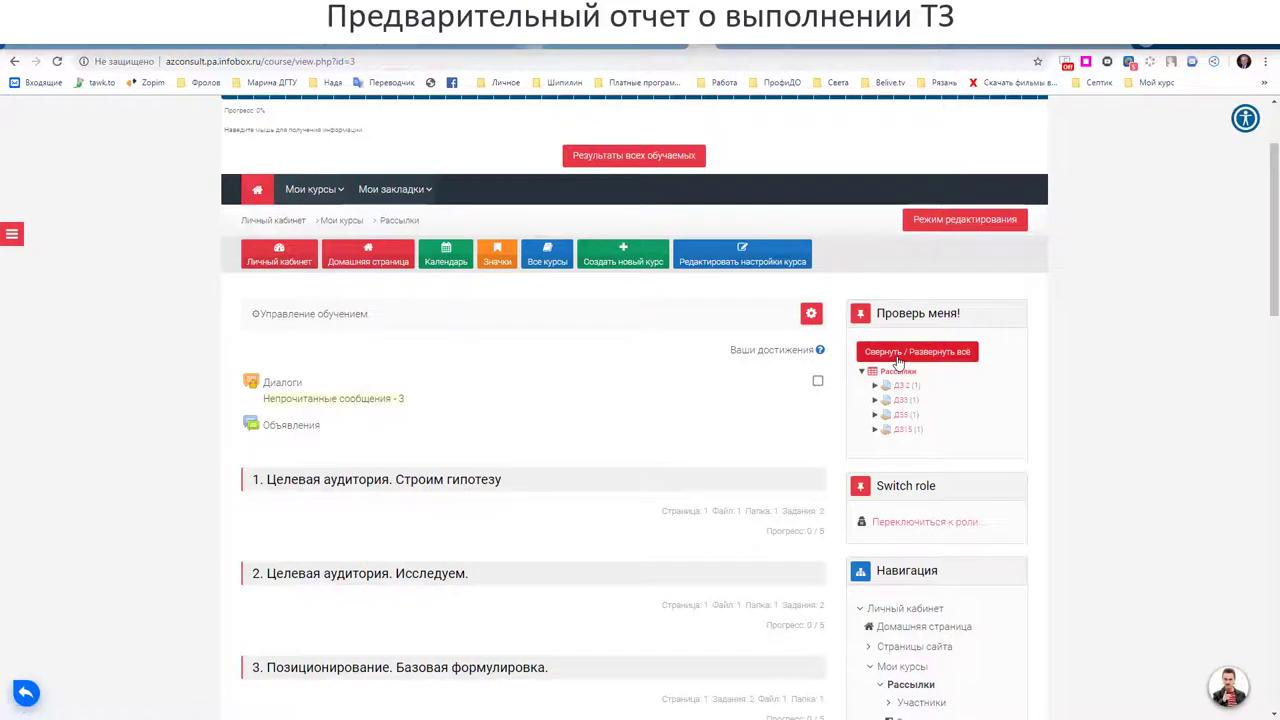
key("ctrl+plus")
key("ctrl+plus")
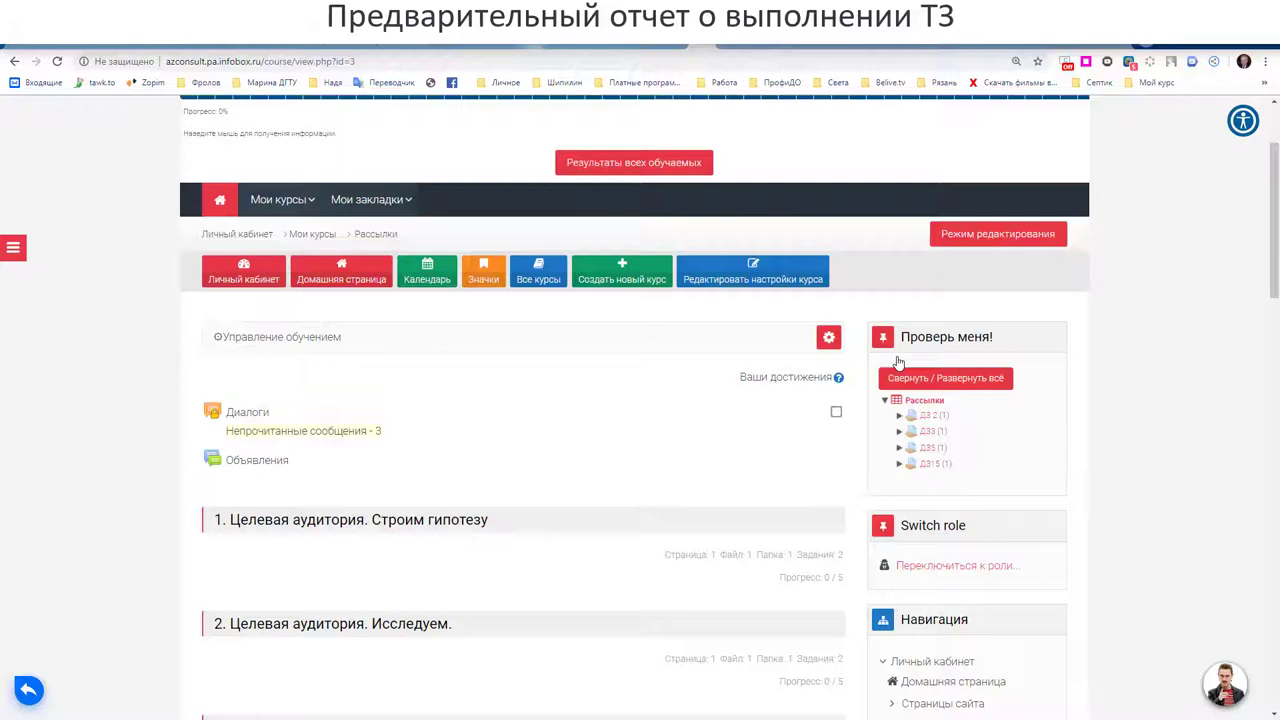
key("ctrl+plus")
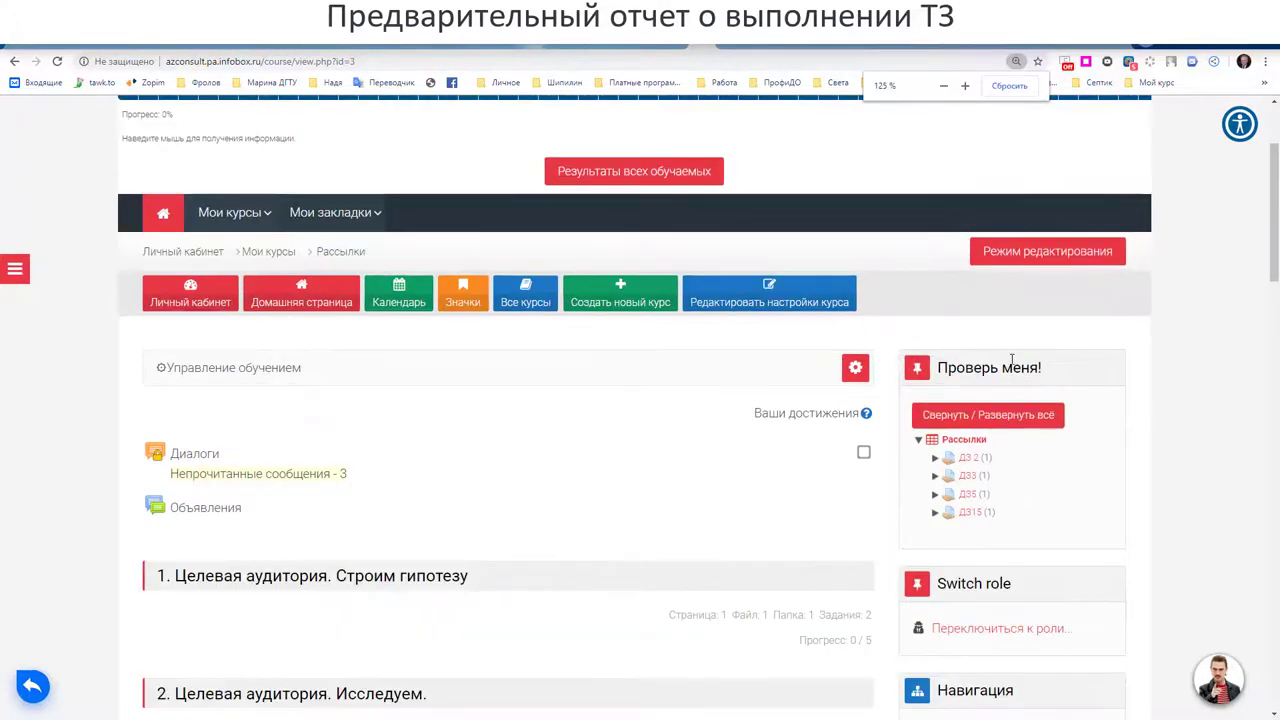
Expand «ДЗ5» in the «Проверь меня!» block to show the pending submission and open the assignment.
scroll(1050, 365, "down", 1)
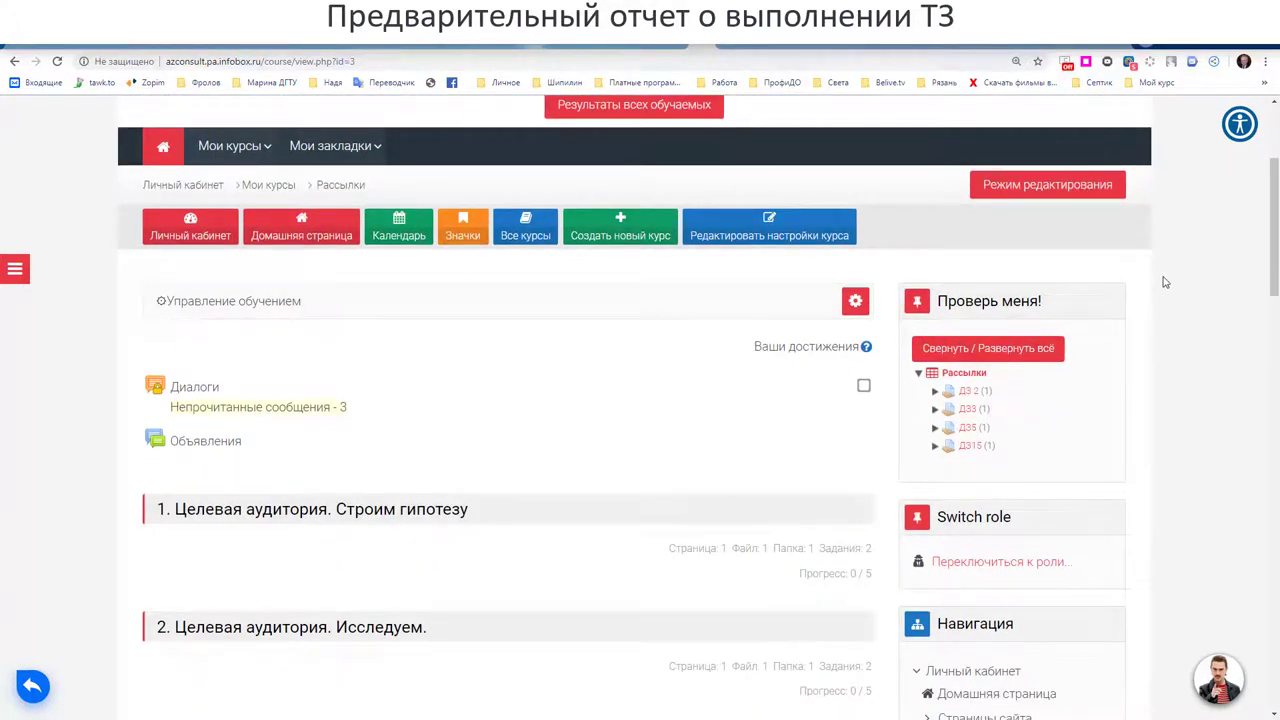
scroll(1158, 314, "down", 1)
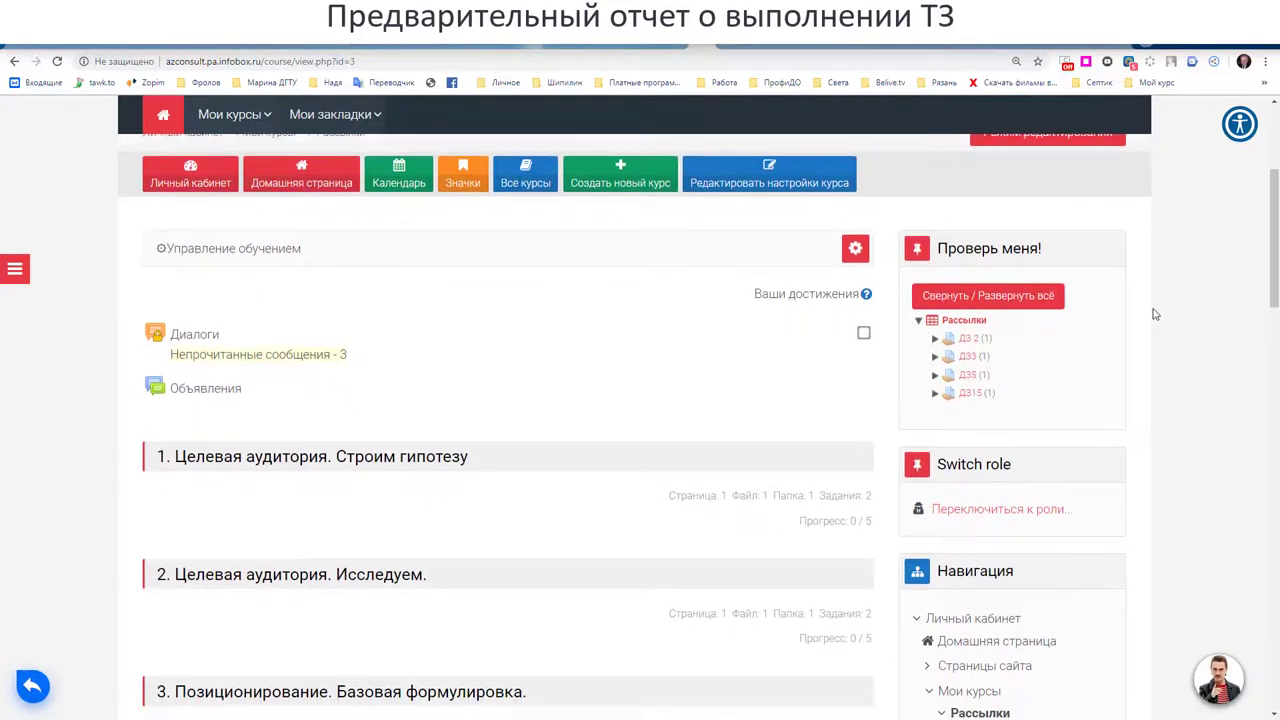
left_click(935, 376)
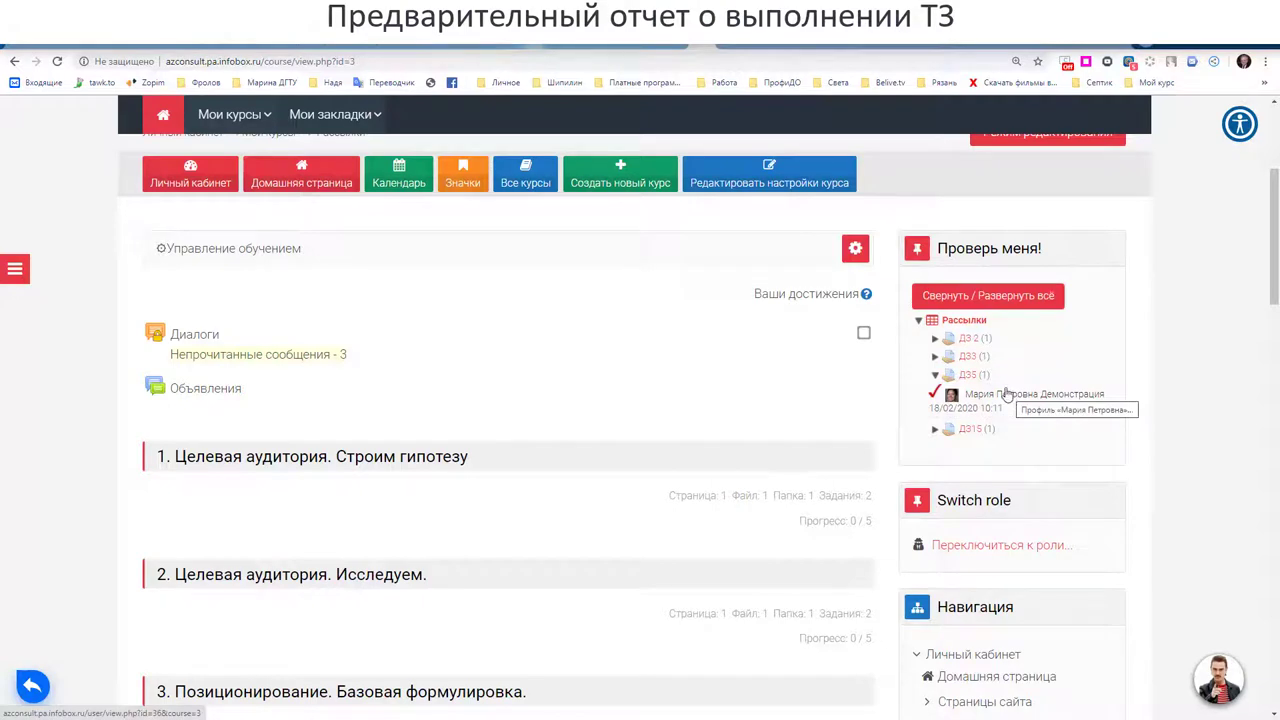
left_click(968, 377)
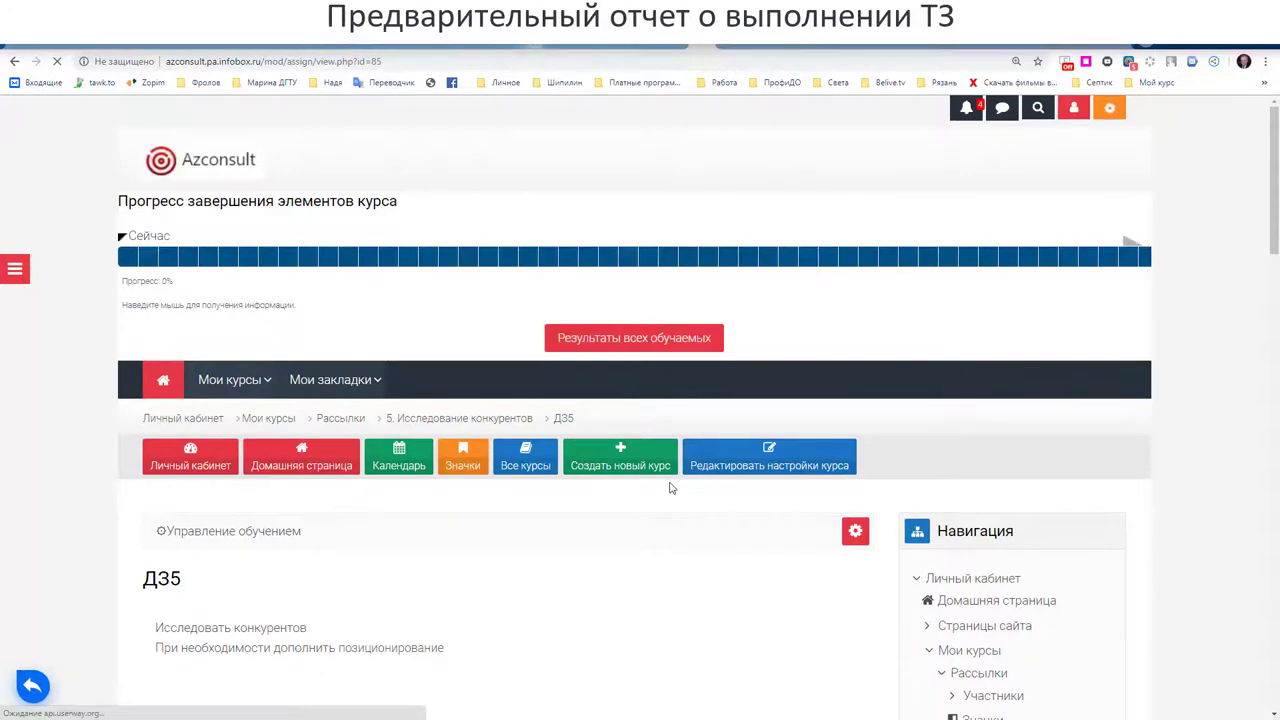
Examine the «ДЗ5» task description and the summary table of drafts, submitted answers and answers needing a grade.
scroll(671, 488, "down", 3)
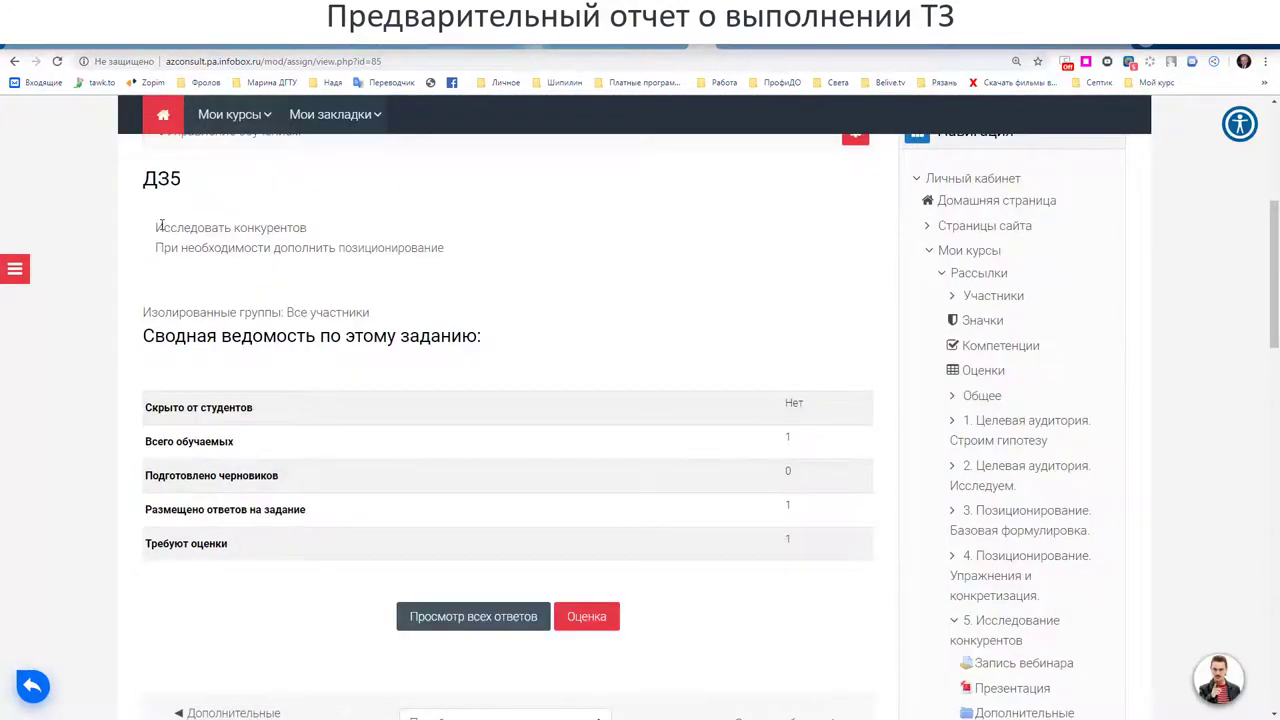
left_click_drag(160, 226, 272, 255)
left_click(272, 258)
scroll(98, 327, "down", 2)
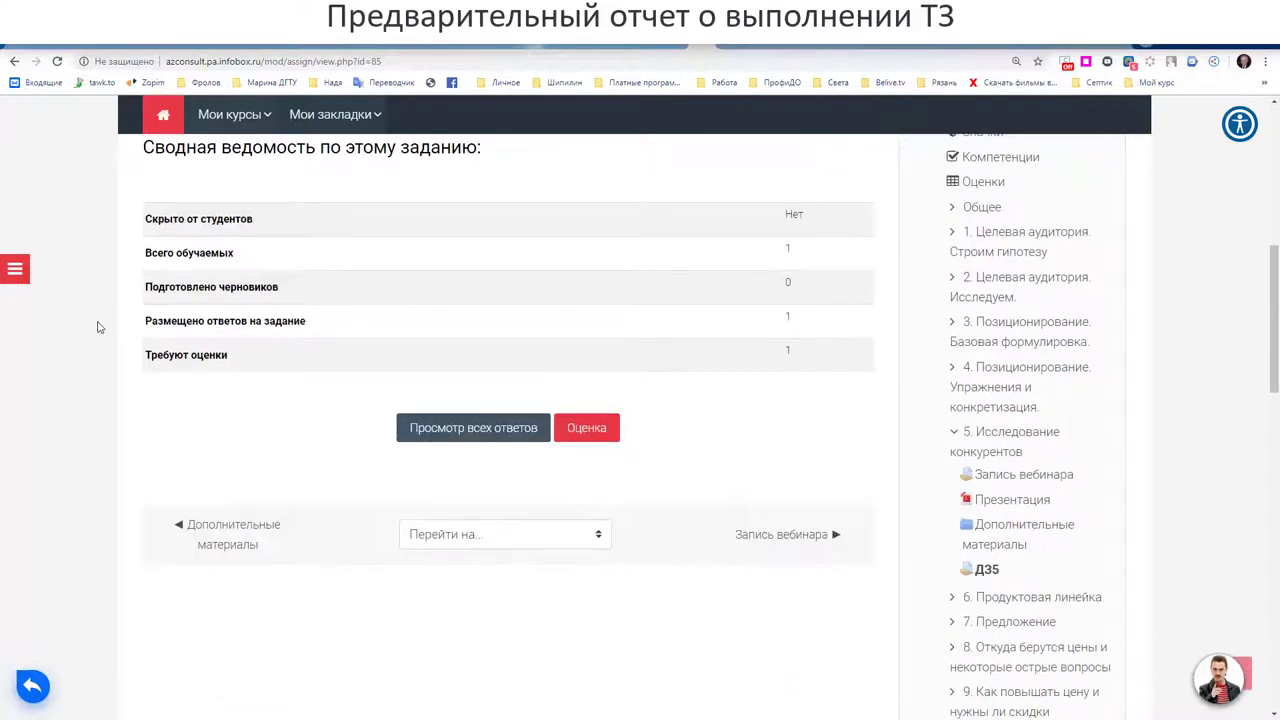
scroll(66, 320, "up", 3)
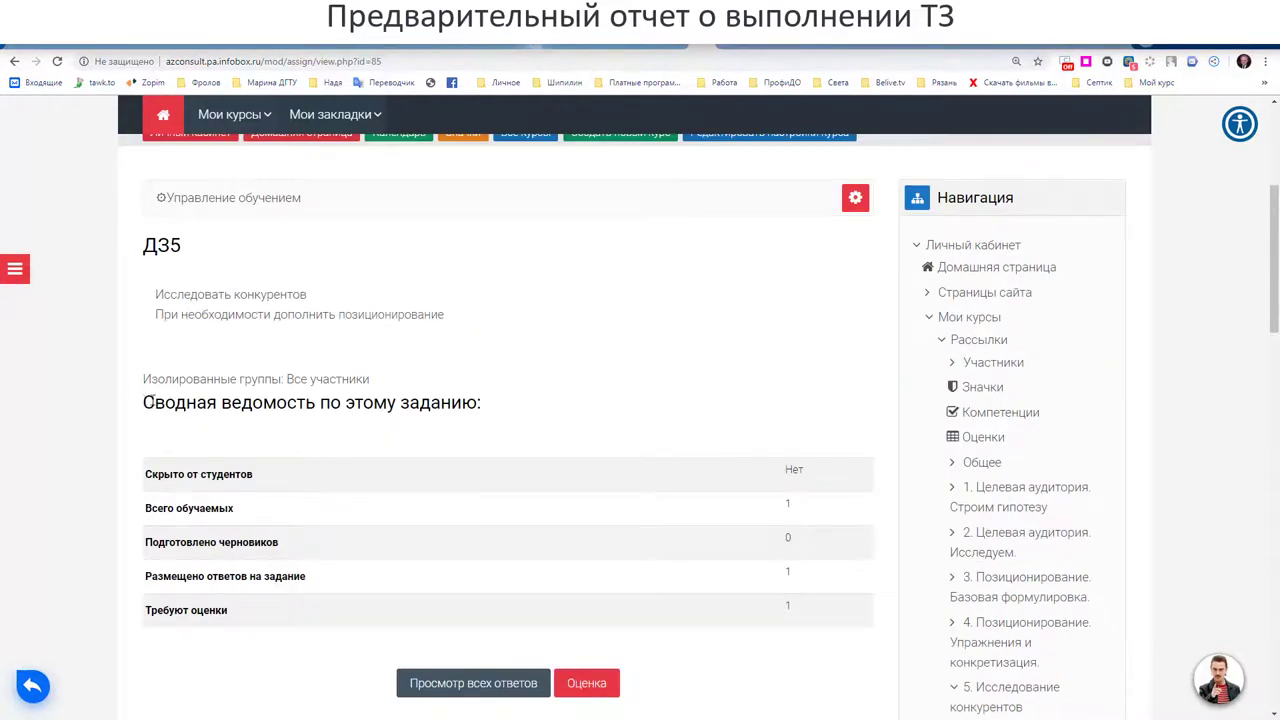
left_click_drag(147, 401, 500, 412)
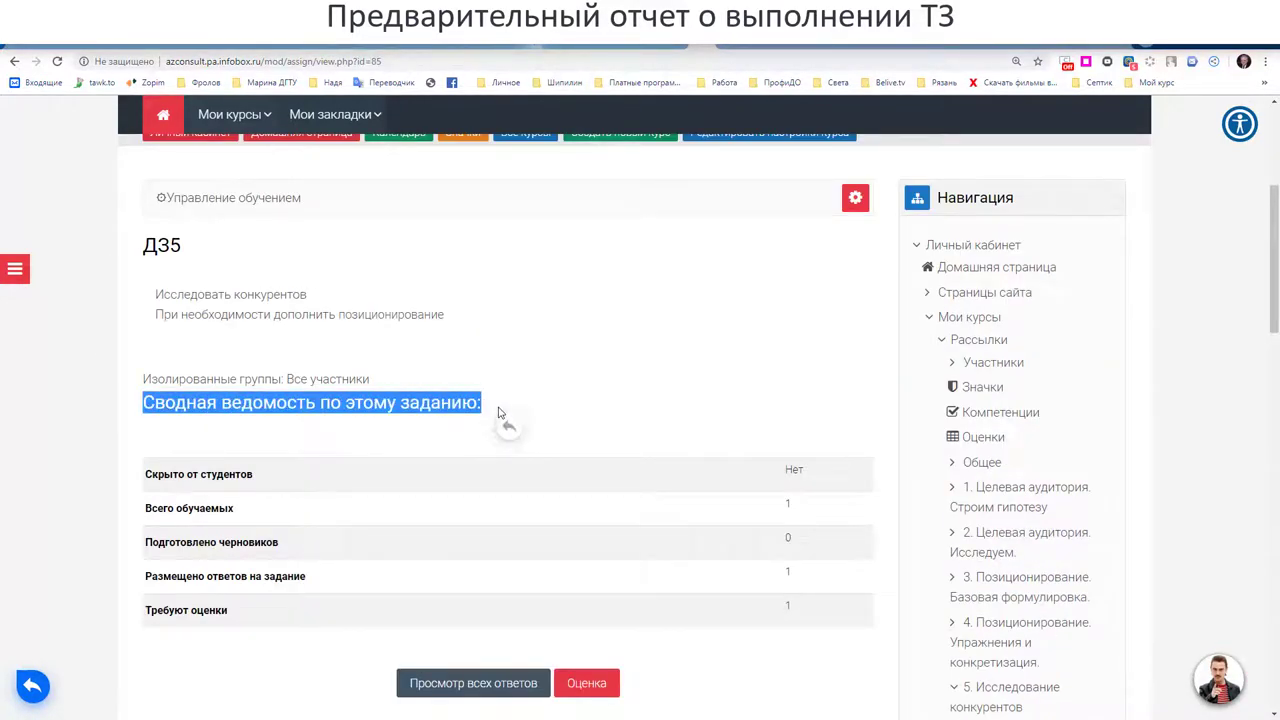
left_click(502, 401)
scroll(502, 401, "down", 2)
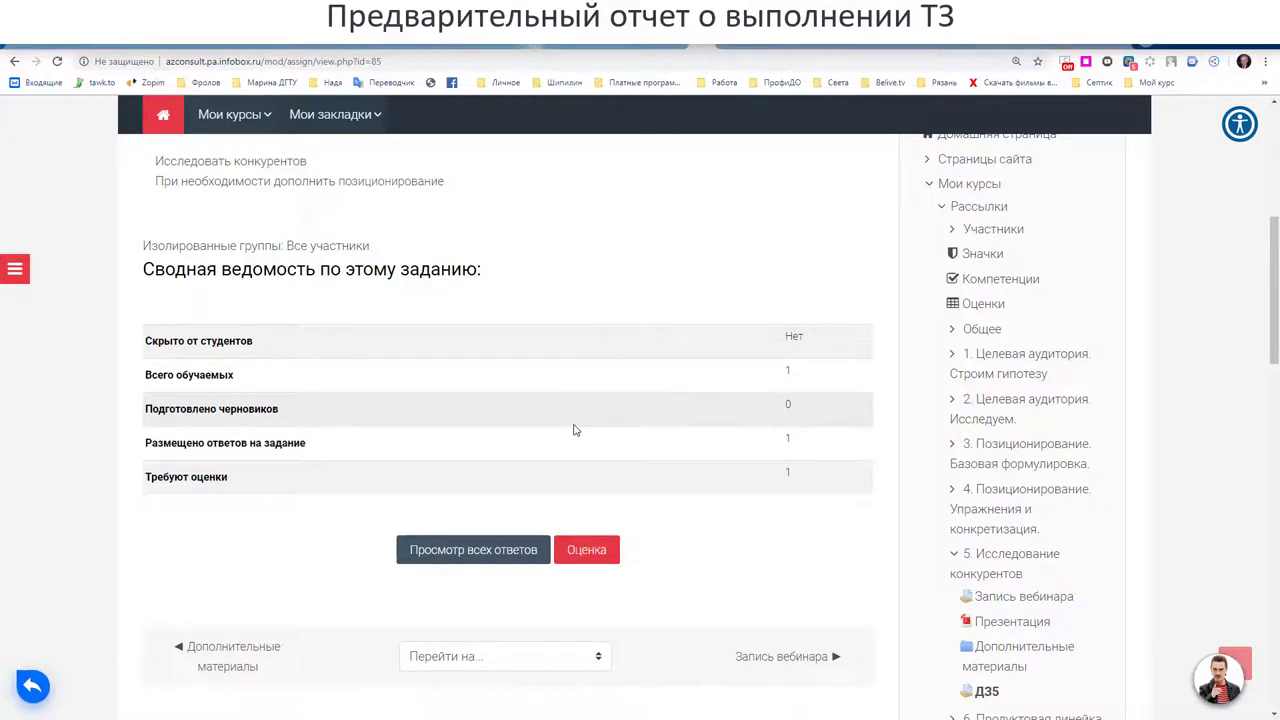
scroll(575, 430, "down", 1)
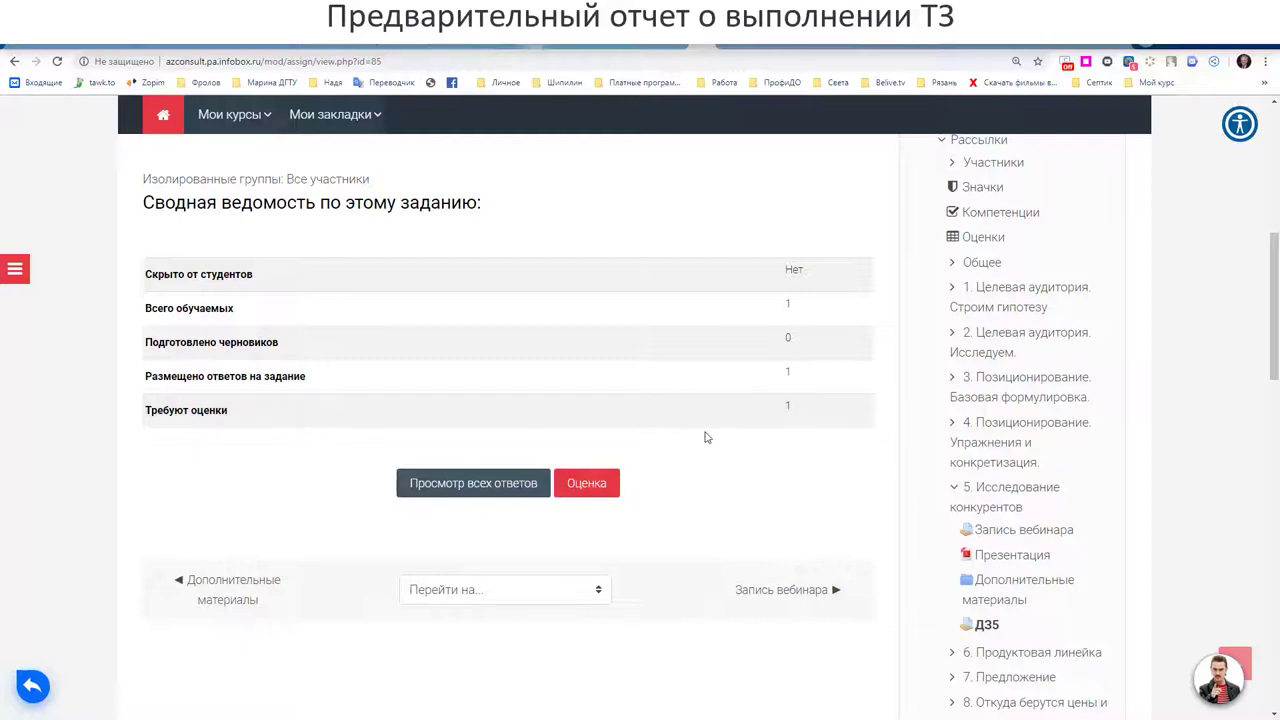
Open the grading form for the student's «ДЗ5» answer and check the comment field under the answer.
left_click(587, 486)
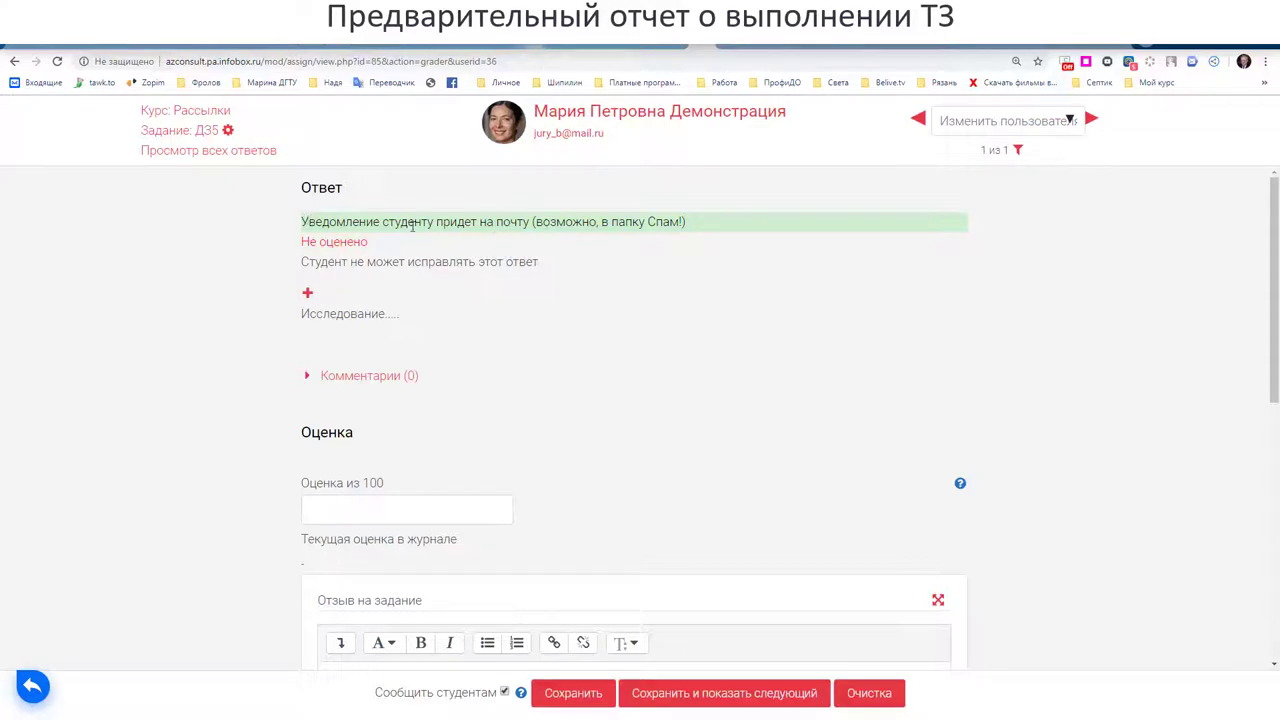
left_click(310, 377)
left_click(310, 377)
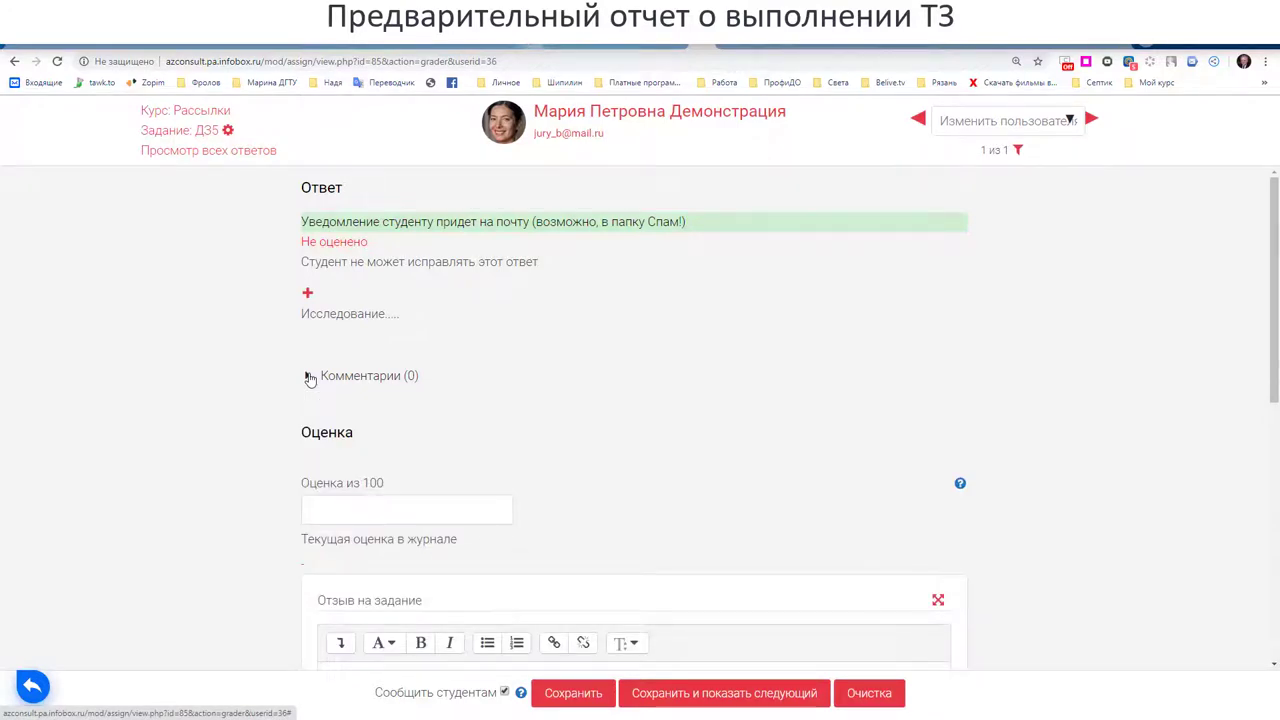
scroll(310, 377, "down", 1)
left_click(310, 311)
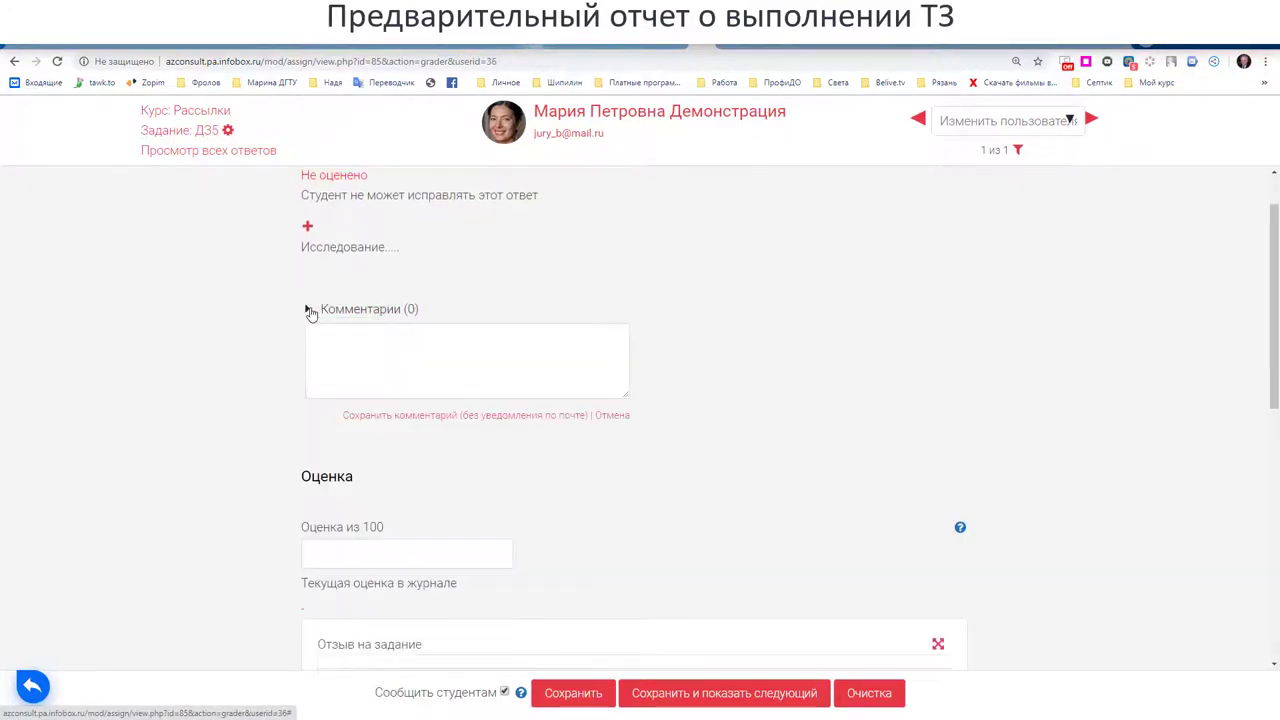
left_click(310, 311)
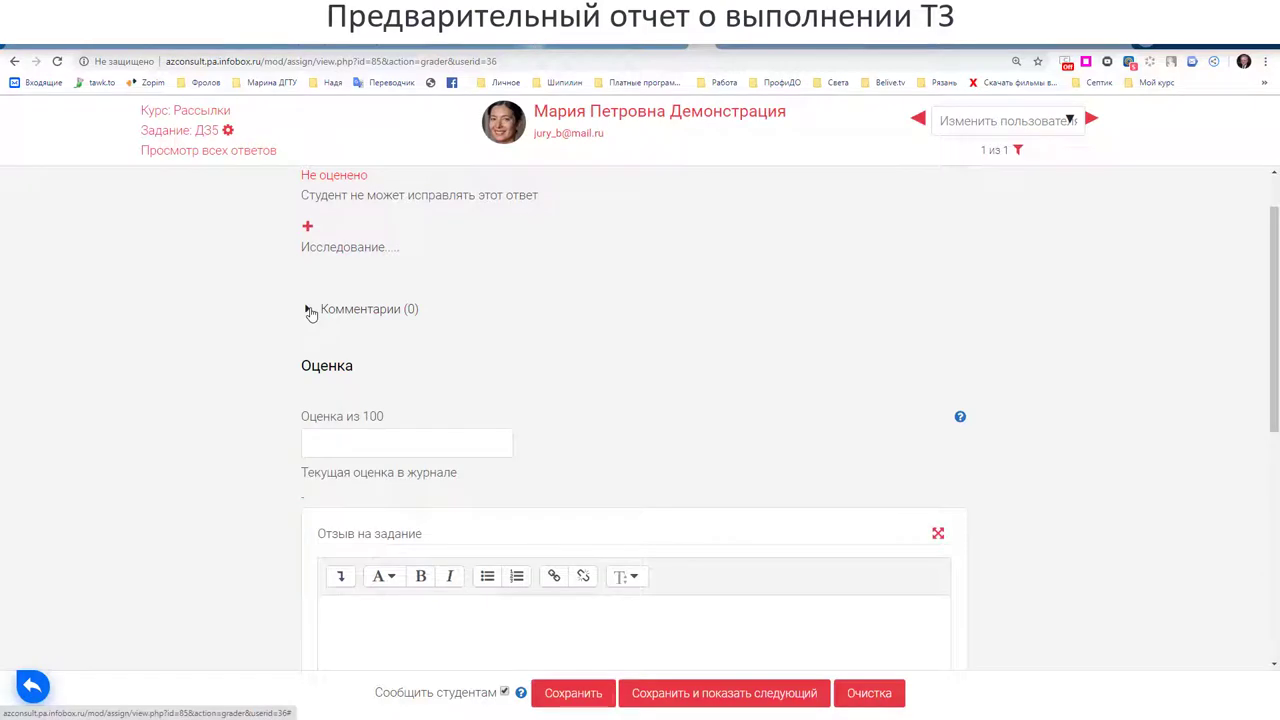
Set the student's grade to 80 out of 100 and enter the feedback «Отличная работа. Мои рекомендации».
left_click(336, 447)
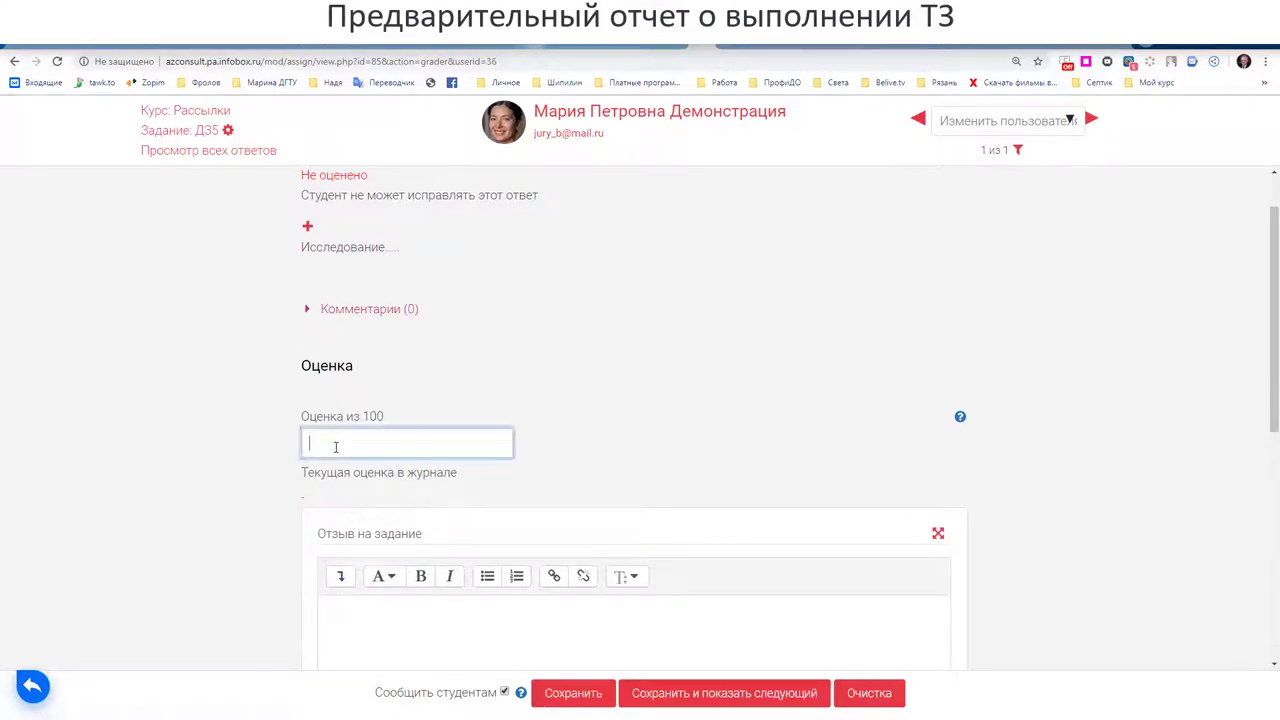
type("80")
scroll(243, 480, "down", 2)
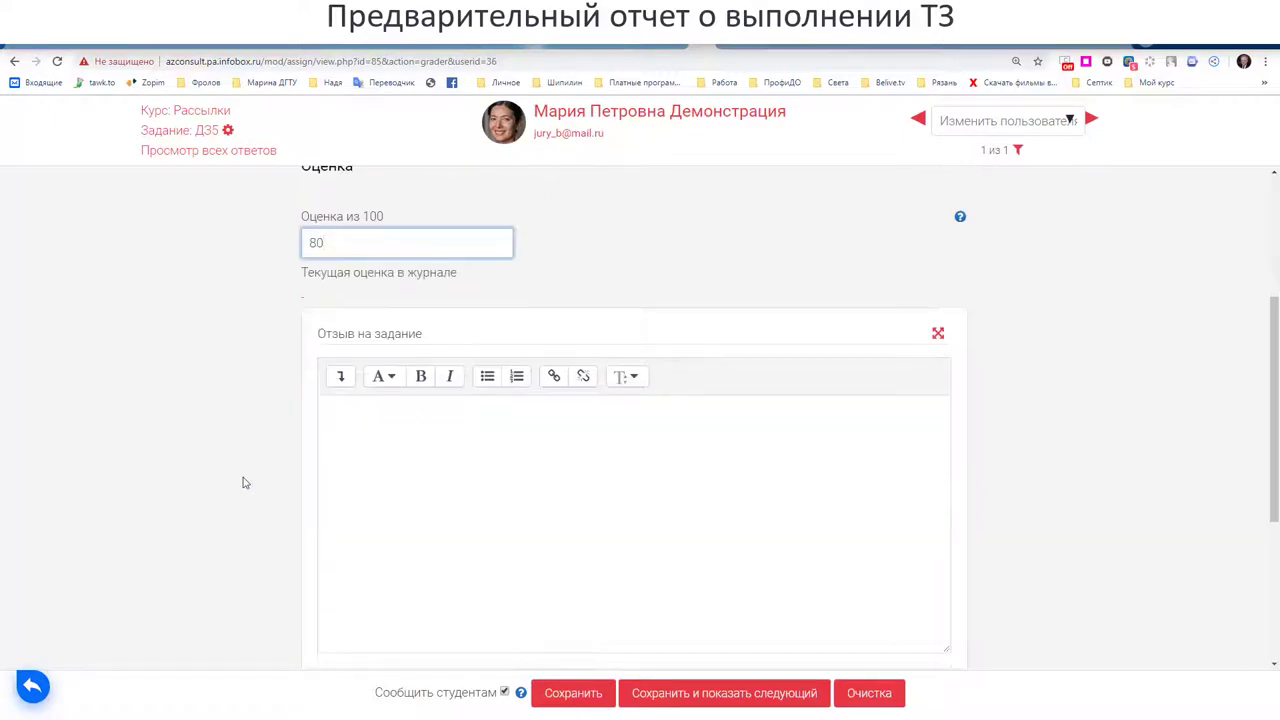
left_click(344, 432)
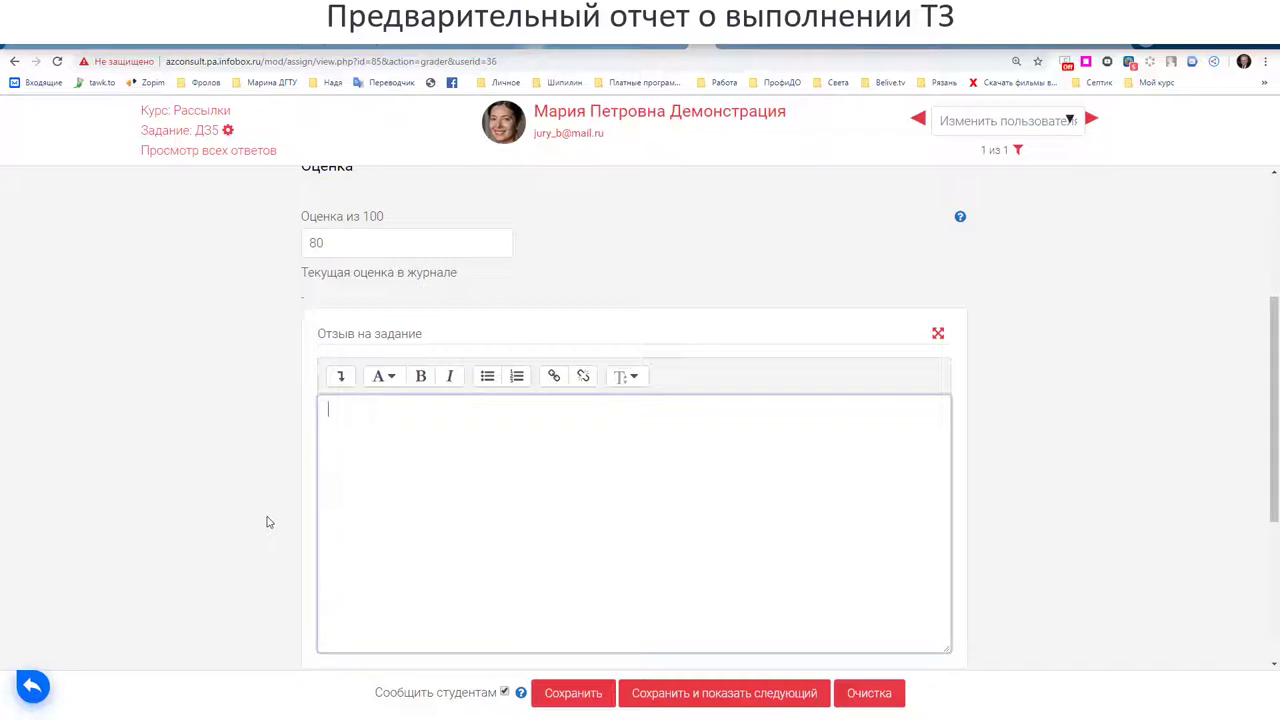
type("Отличная работа. Мом ре")
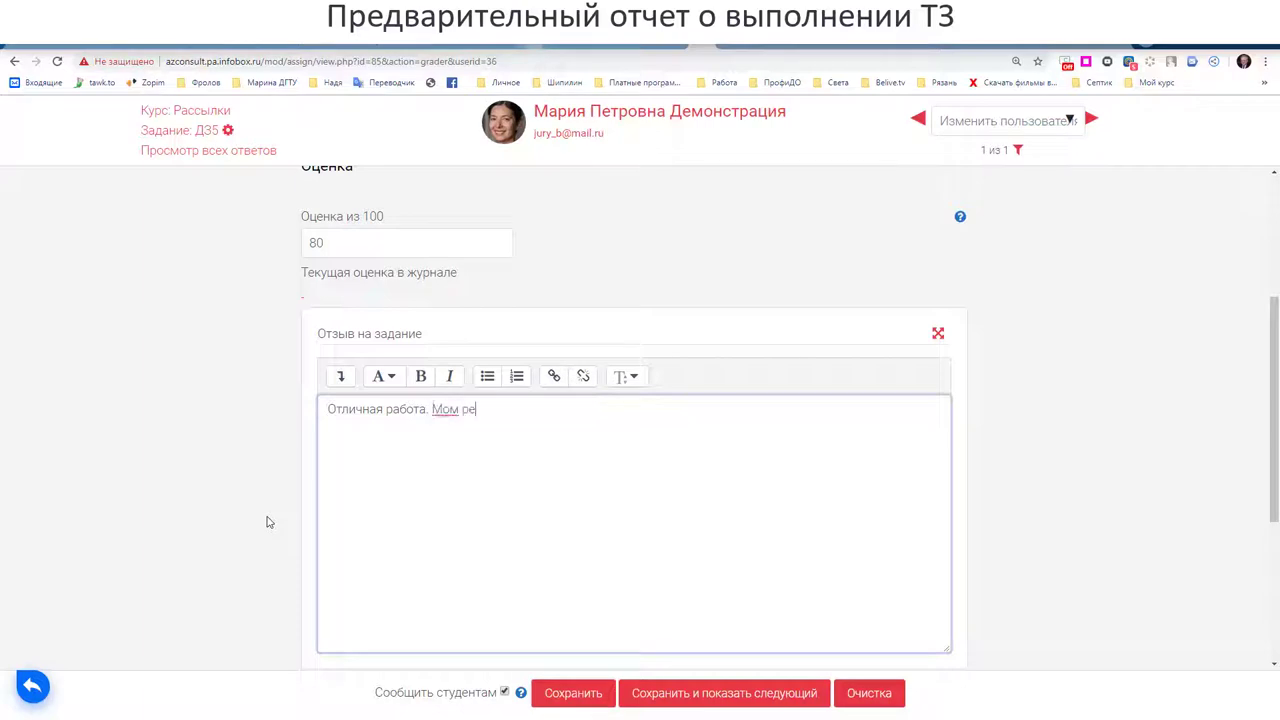
type("комендациии")
key("ctrl+Left")
key("BackSpace")
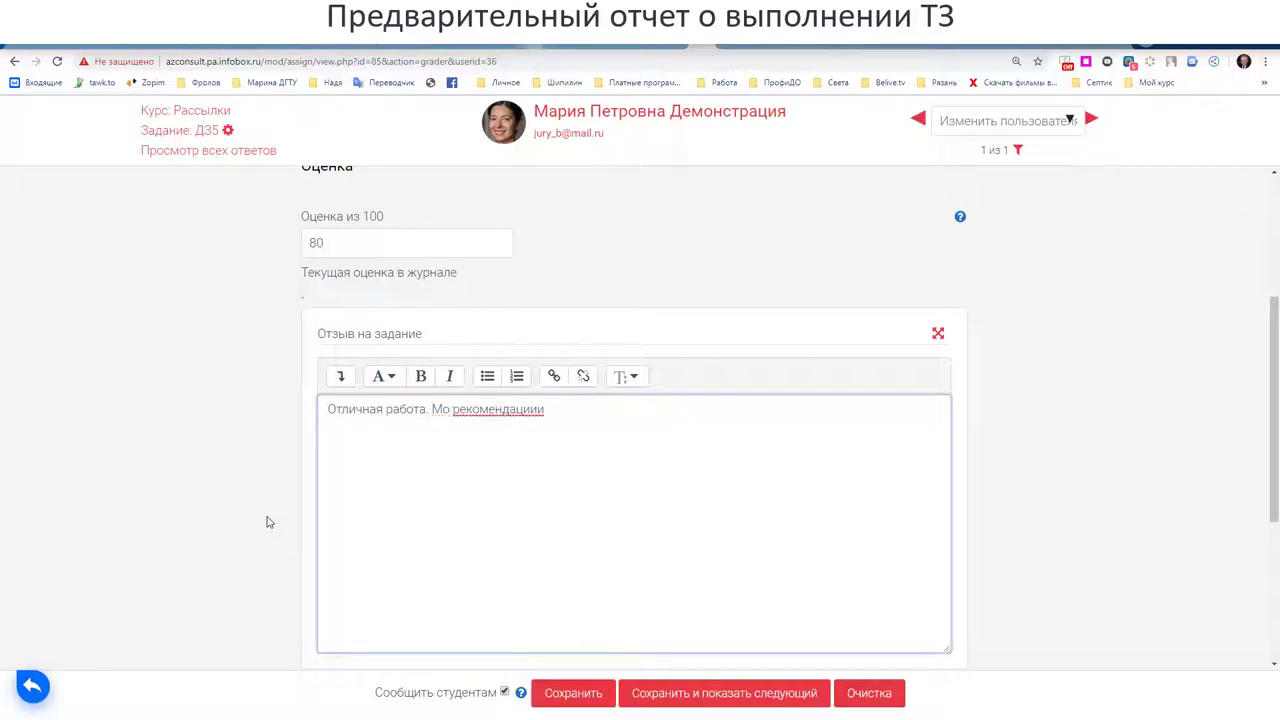
type("и")
Look over the entered grade, the feedback and the attempt settings in the «ДЗ5» grading form.
scroll(287, 503, "down", 3)
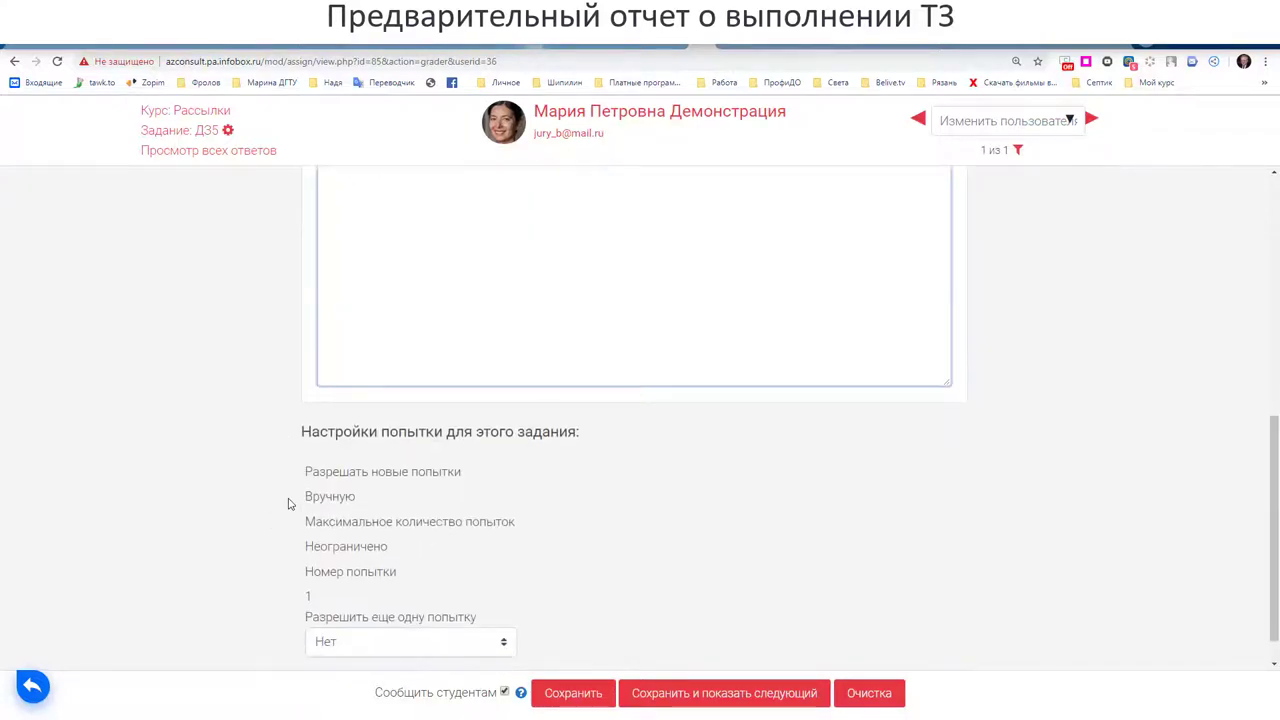
scroll(288, 505, "up", 3)
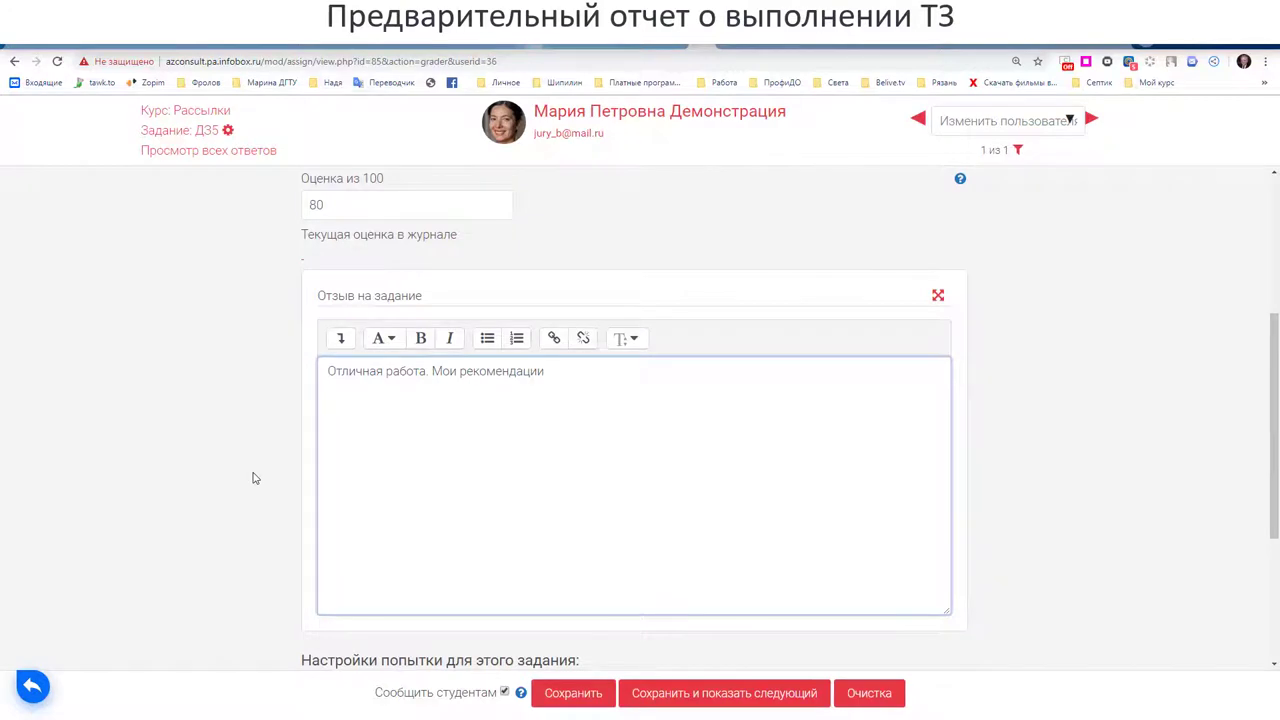
scroll(242, 455, "up", 1)
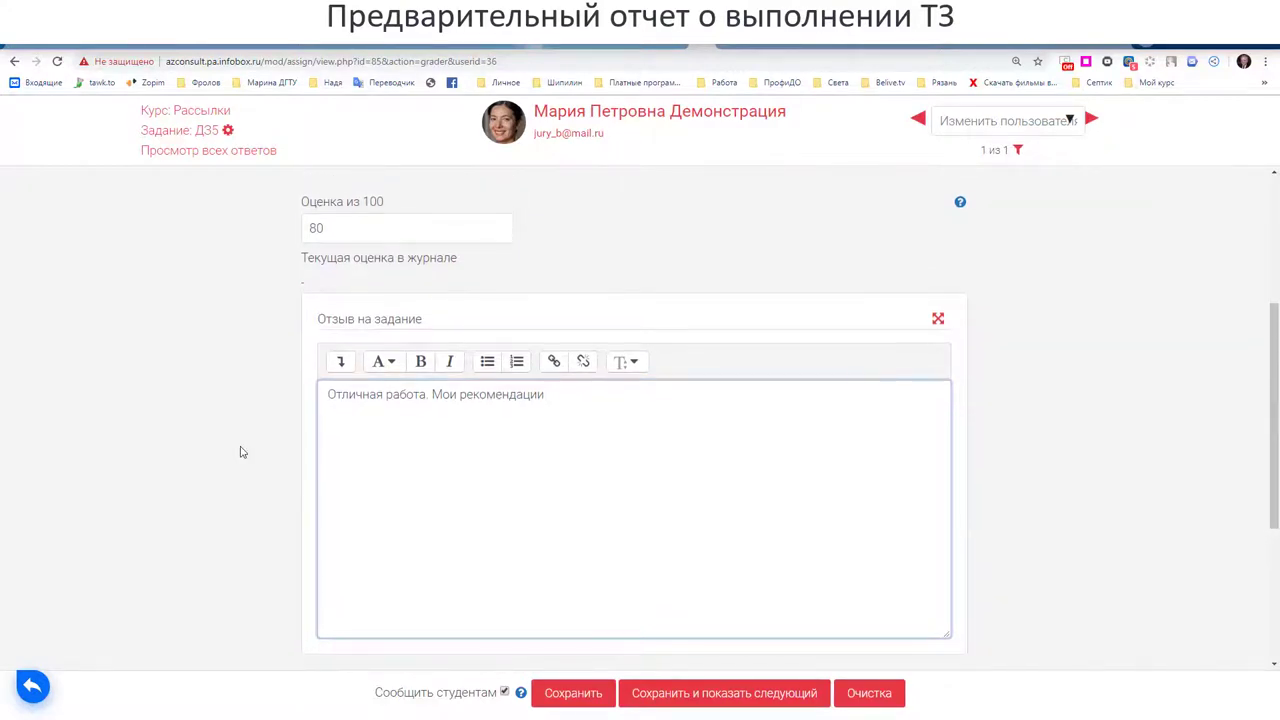
scroll(235, 474, "down", 1)
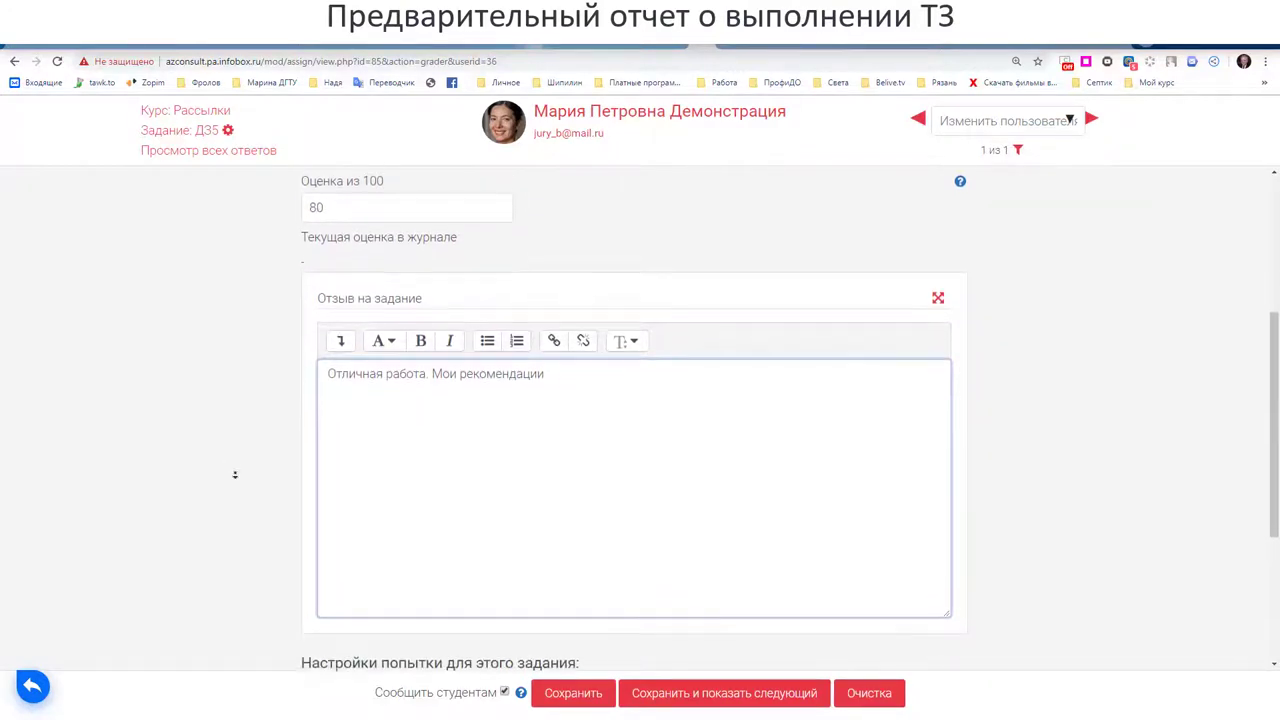
scroll(225, 490, "down", 1)
scroll(222, 508, "down", 2)
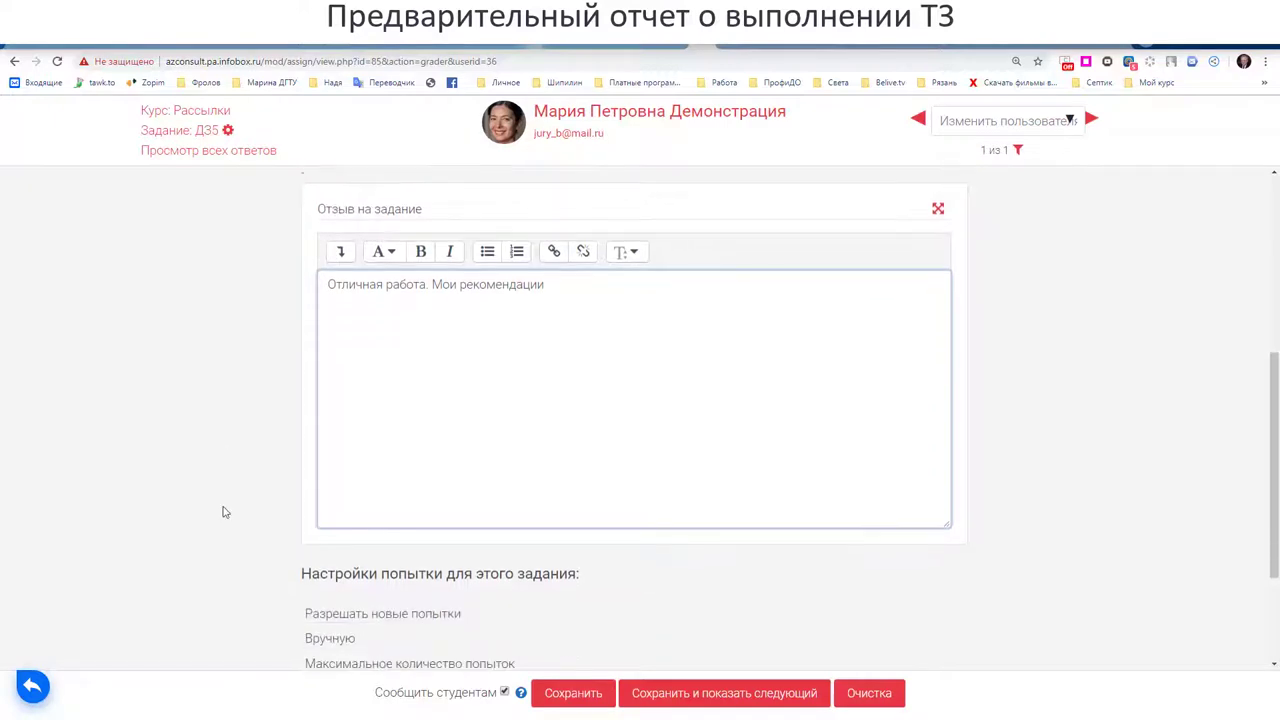
scroll(515, 420, "down", 3)
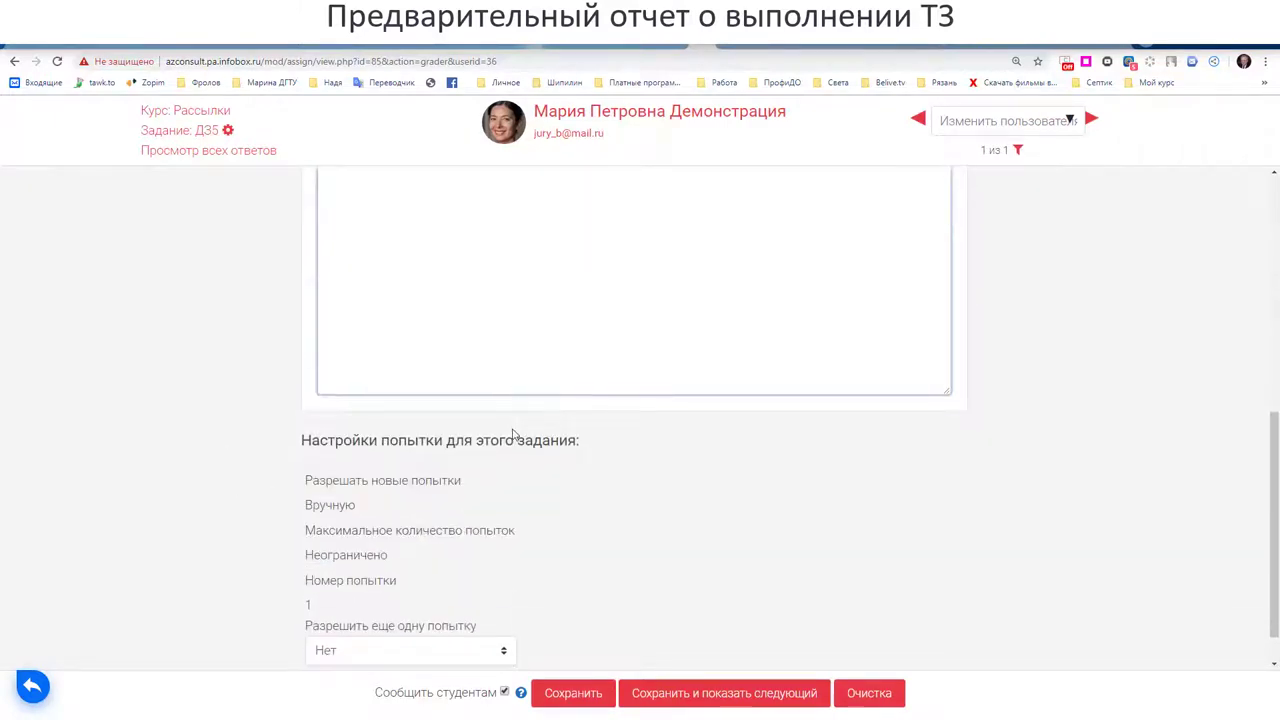
scroll(519, 493, "up", 2)
scroll(519, 493, "up", 1)
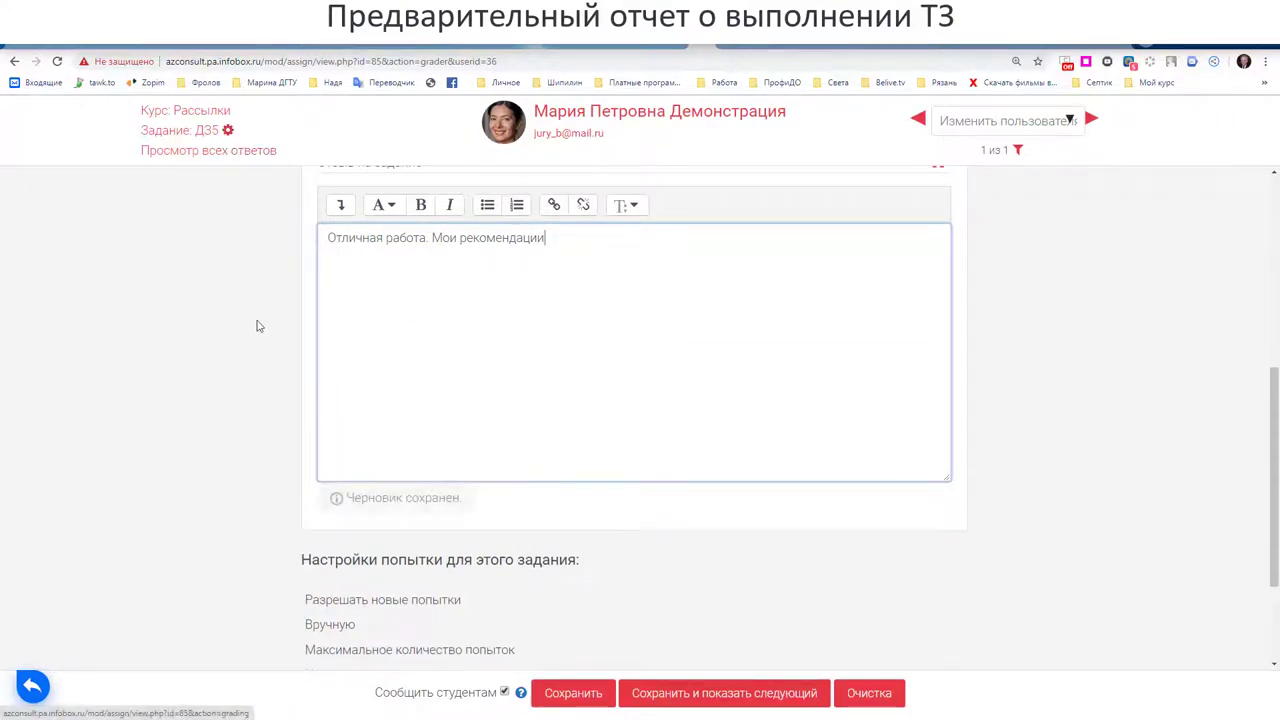
scroll(256, 386, "down", 1)
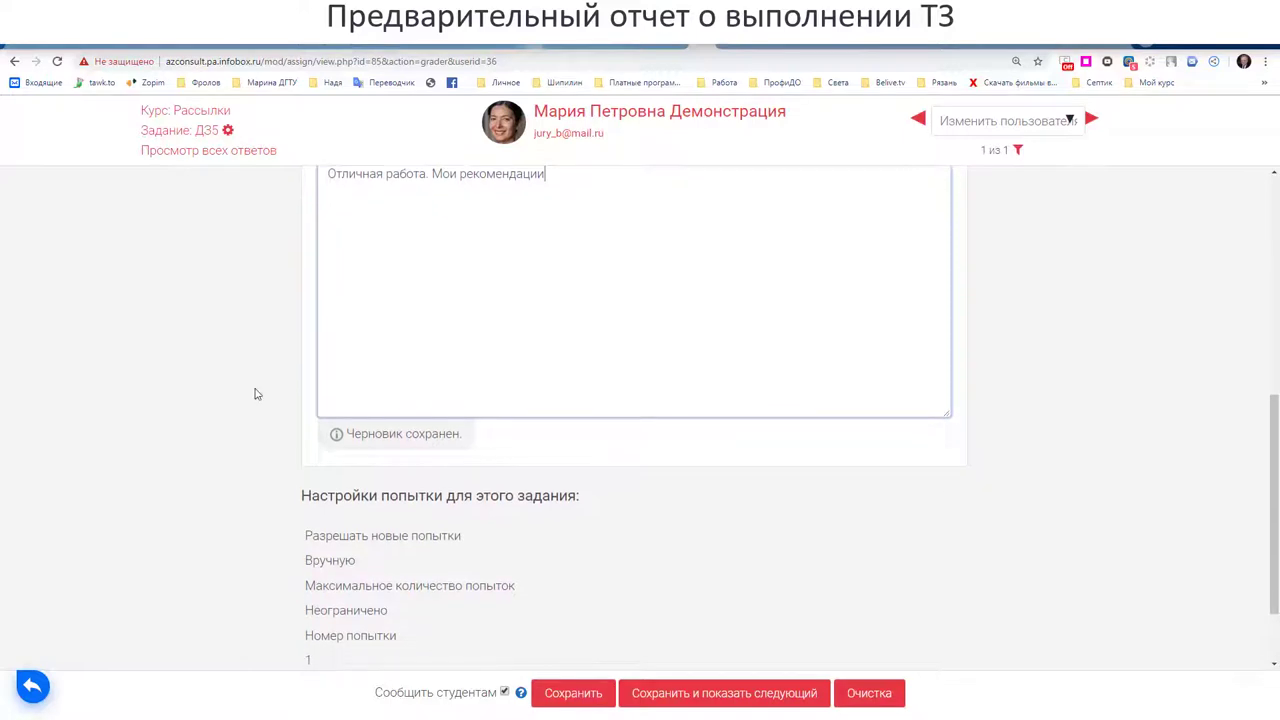
scroll(256, 395, "down", 1)
scroll(261, 419, "down", 2)
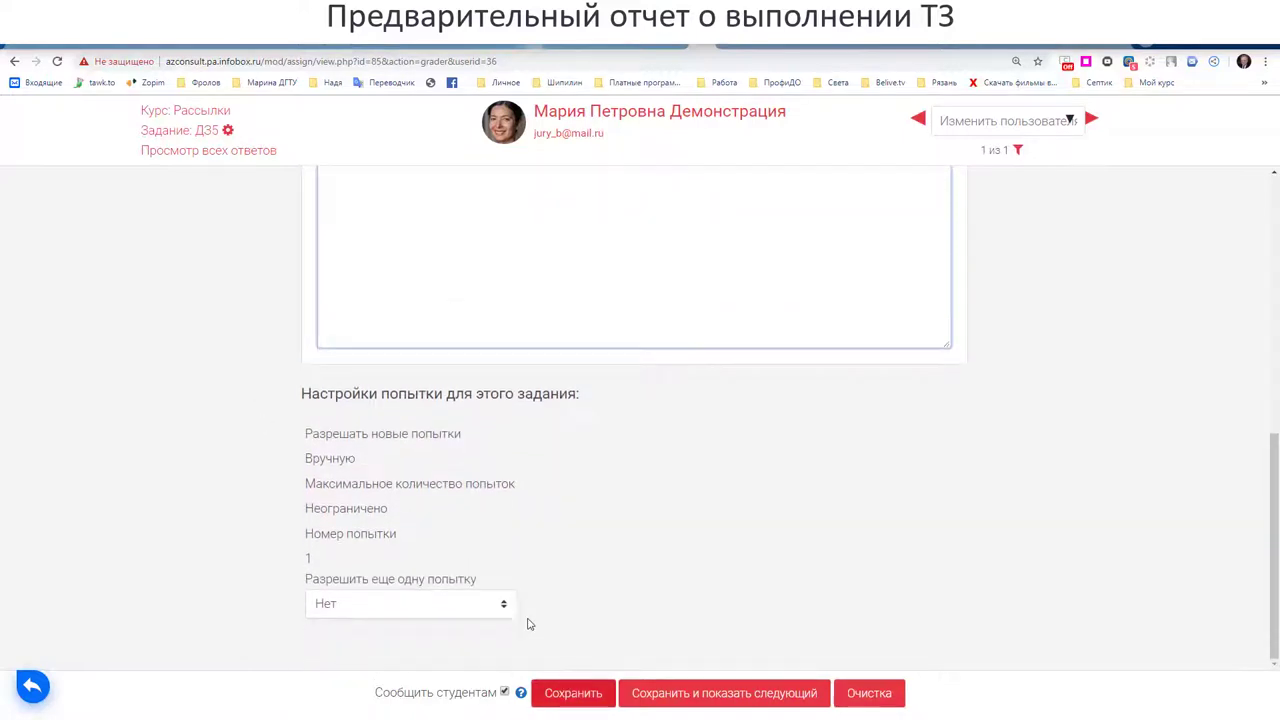
Check the choices for allowing the student another attempt in the attempt settings and select «Нет».
left_click_drag(301, 398, 583, 396)
left_click(552, 422)
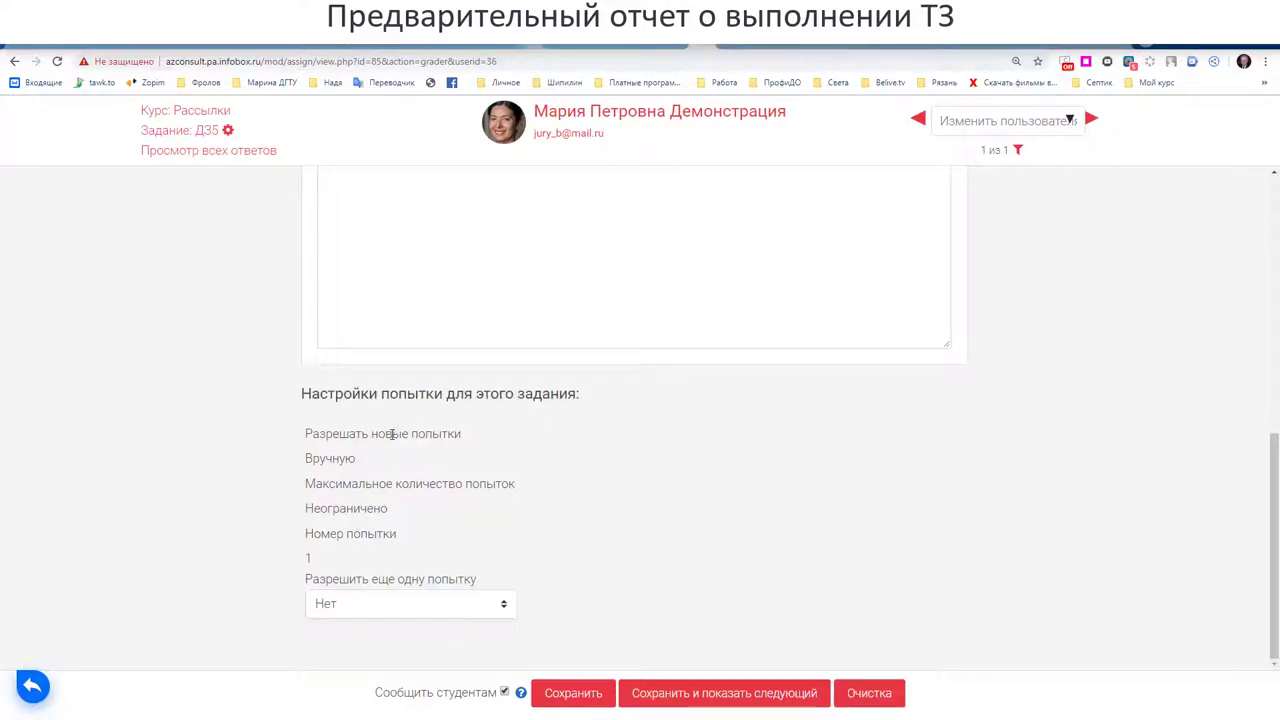
left_click(478, 607)
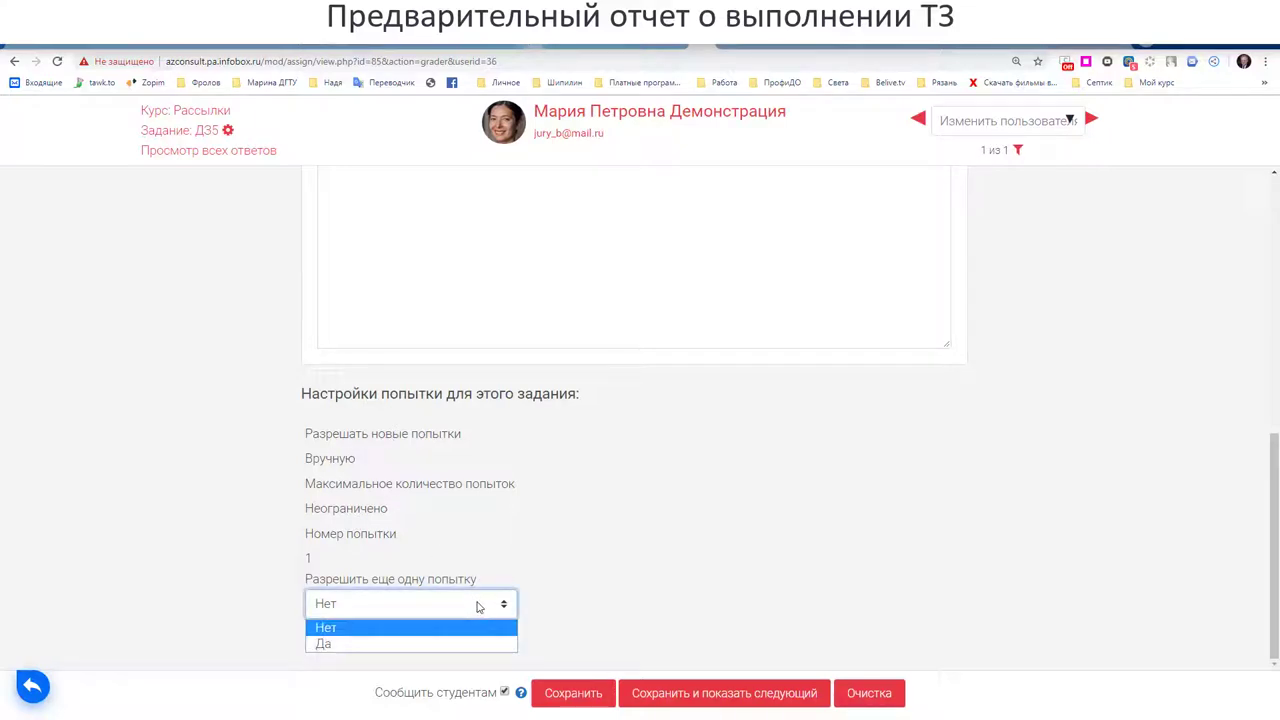
left_click(363, 625)
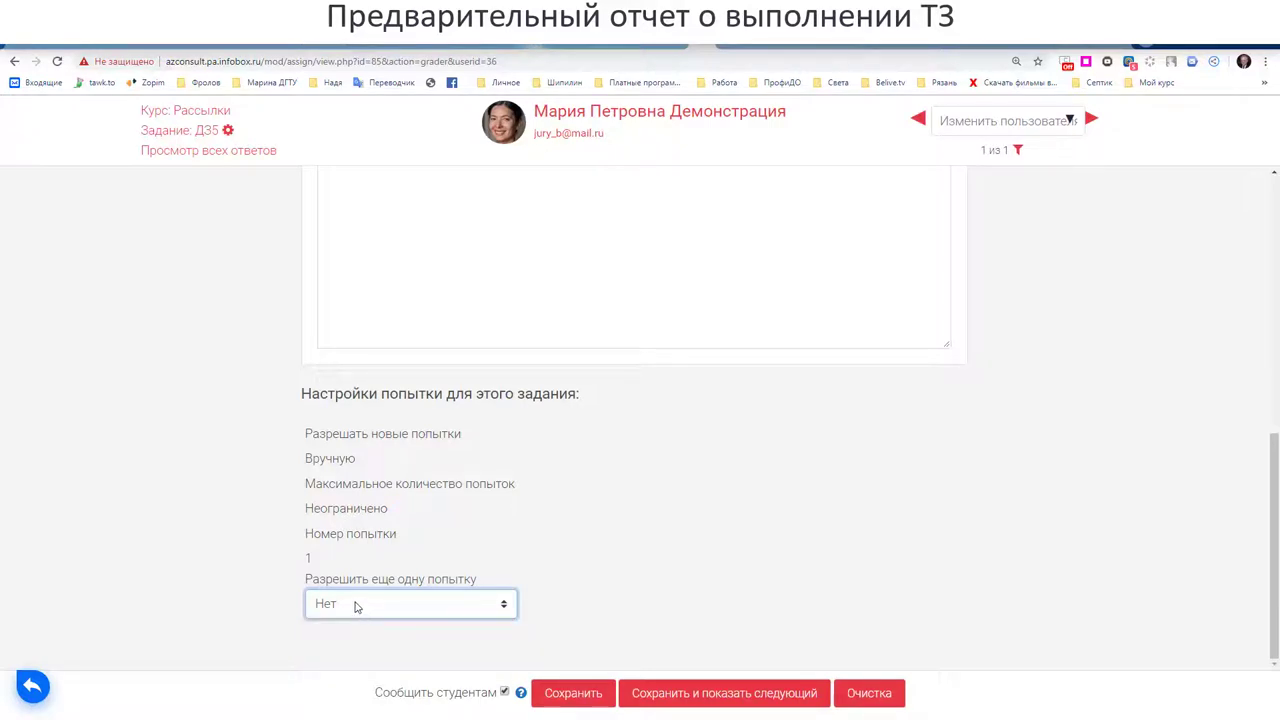
Review the attempt limit and attempt number, and set «Разрешить еще одну попытку» to «Да» for the student's «ДЗ5» answer.
left_click(355, 606)
left_click(355, 606)
left_click_drag(305, 508, 390, 508)
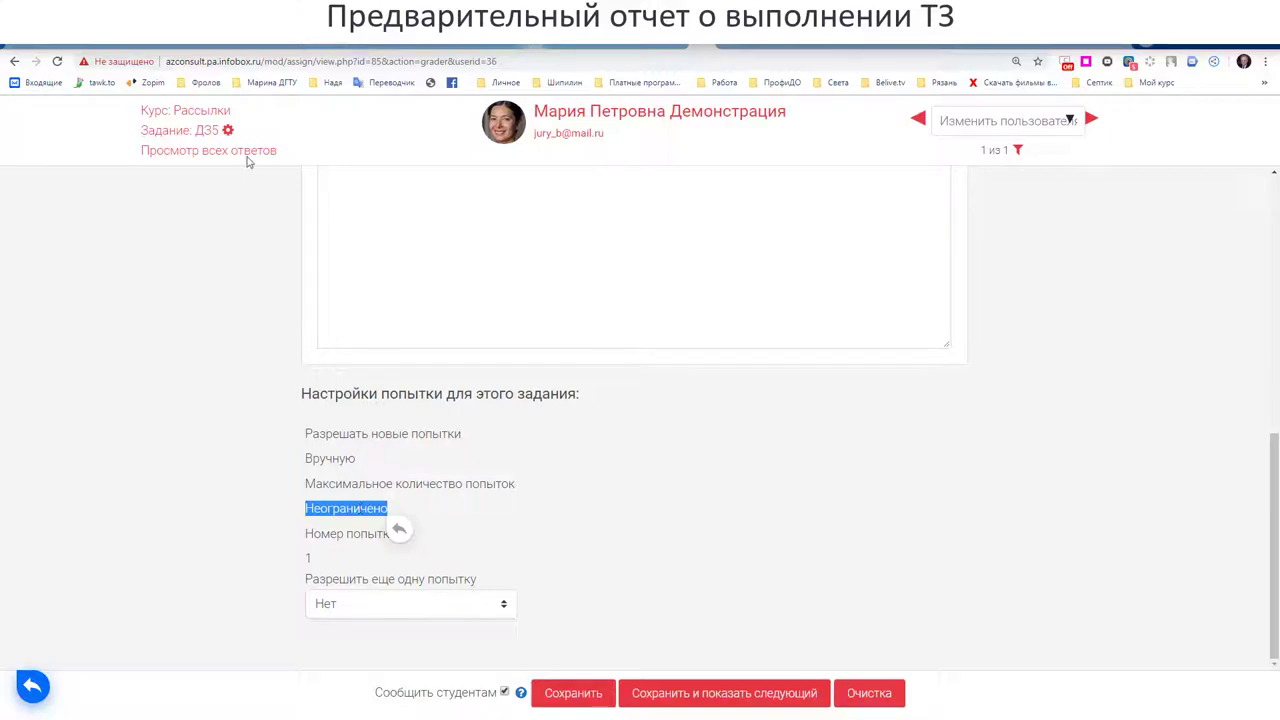
left_click(276, 406)
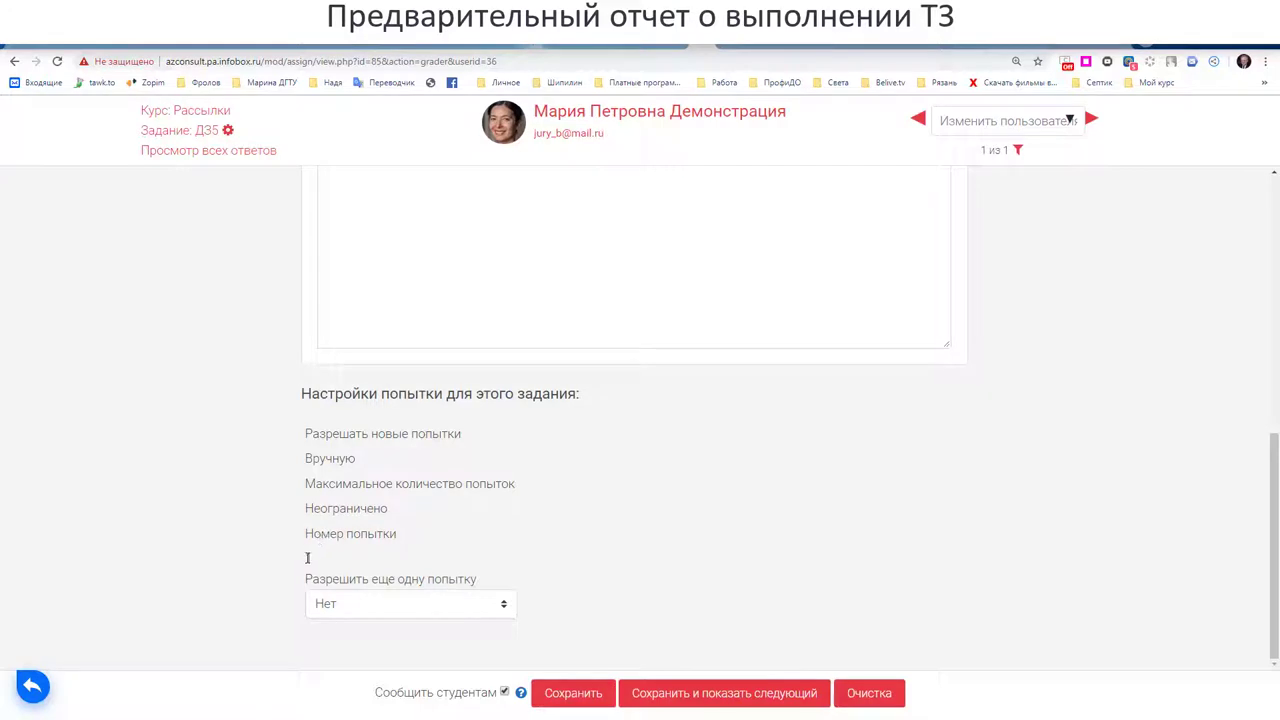
left_click_drag(308, 558, 345, 562)
left_click(430, 603)
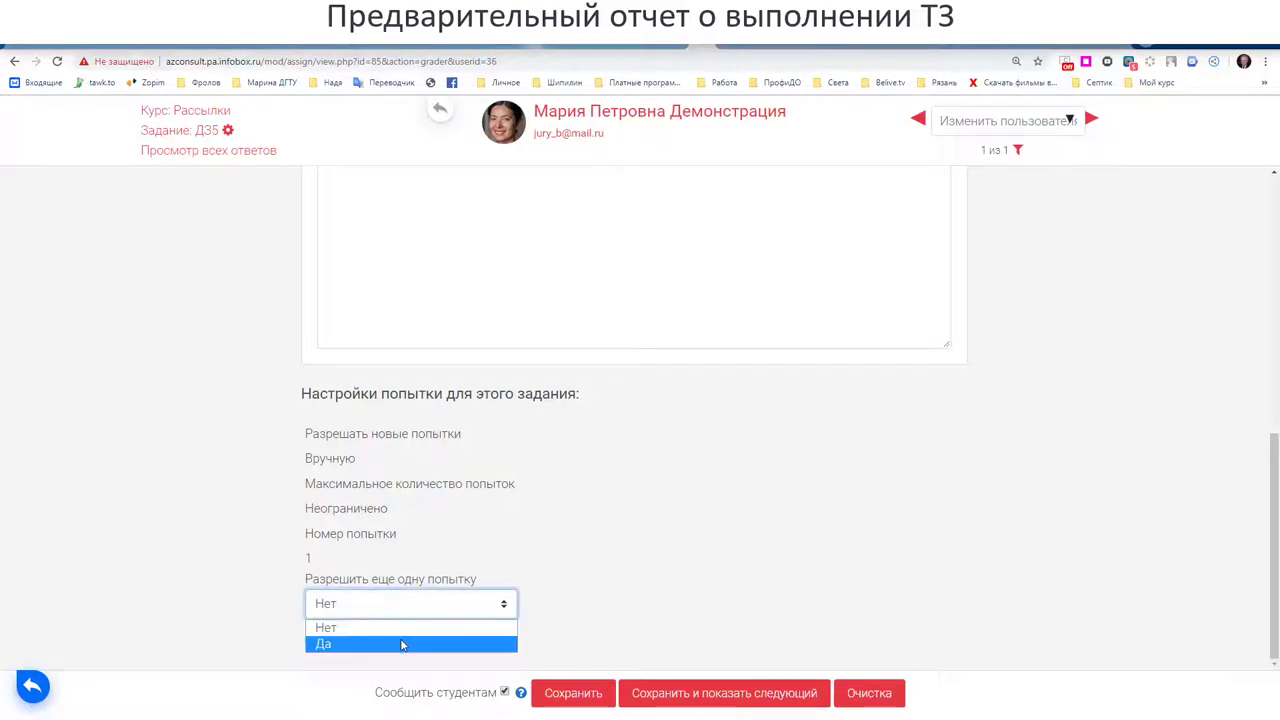
left_click(403, 645)
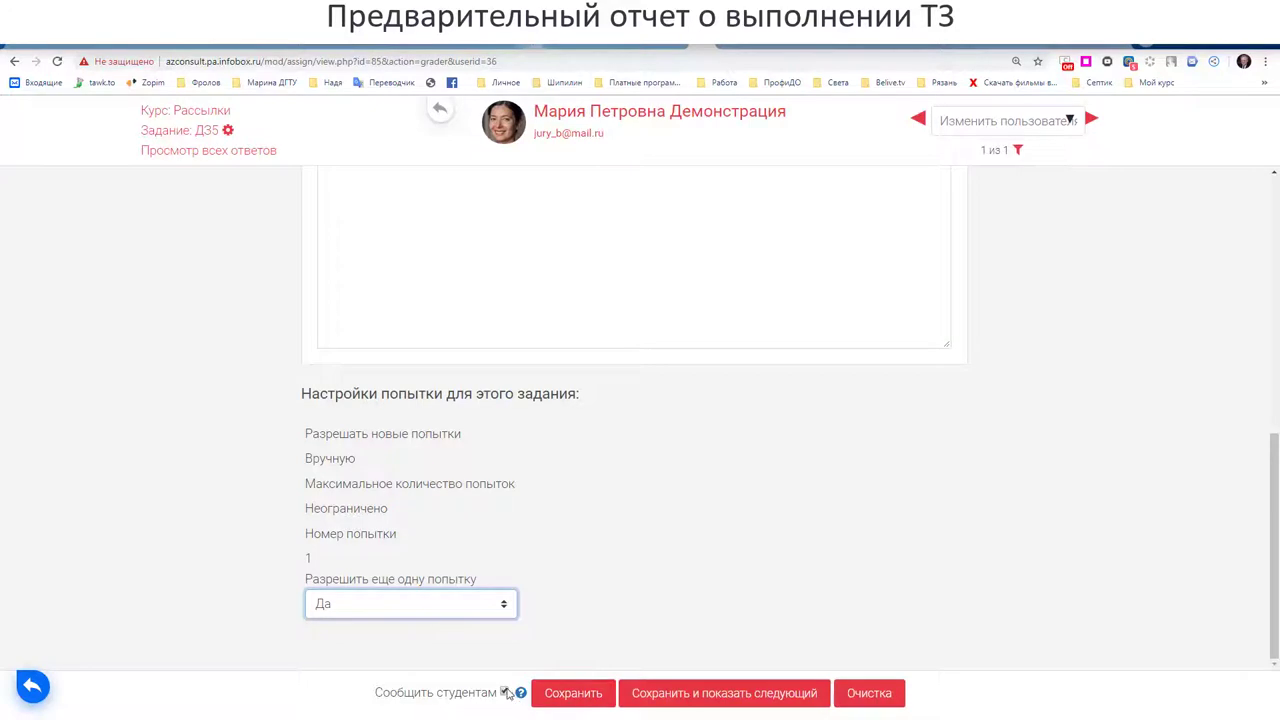
Save the «ДЗ5» grade and feedback with student notification, and save again with the option to show the next student.
left_click(568, 695)
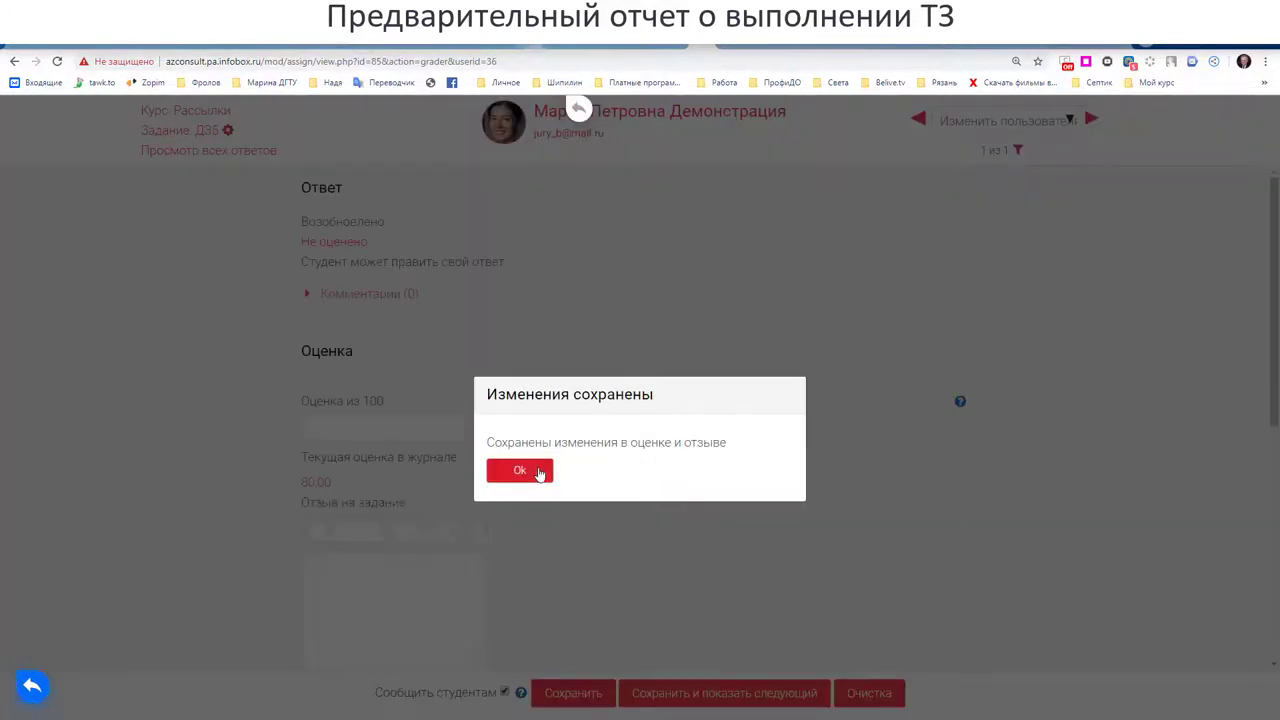
left_click(538, 473)
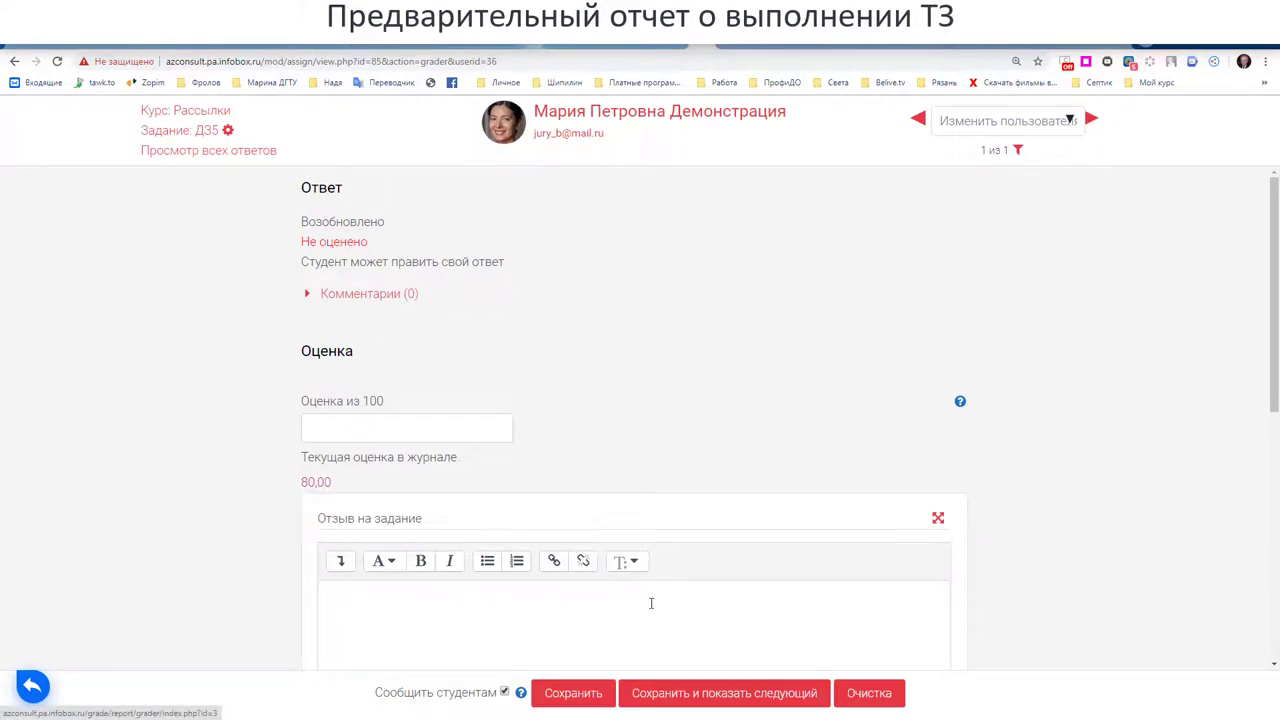
left_click(687, 705)
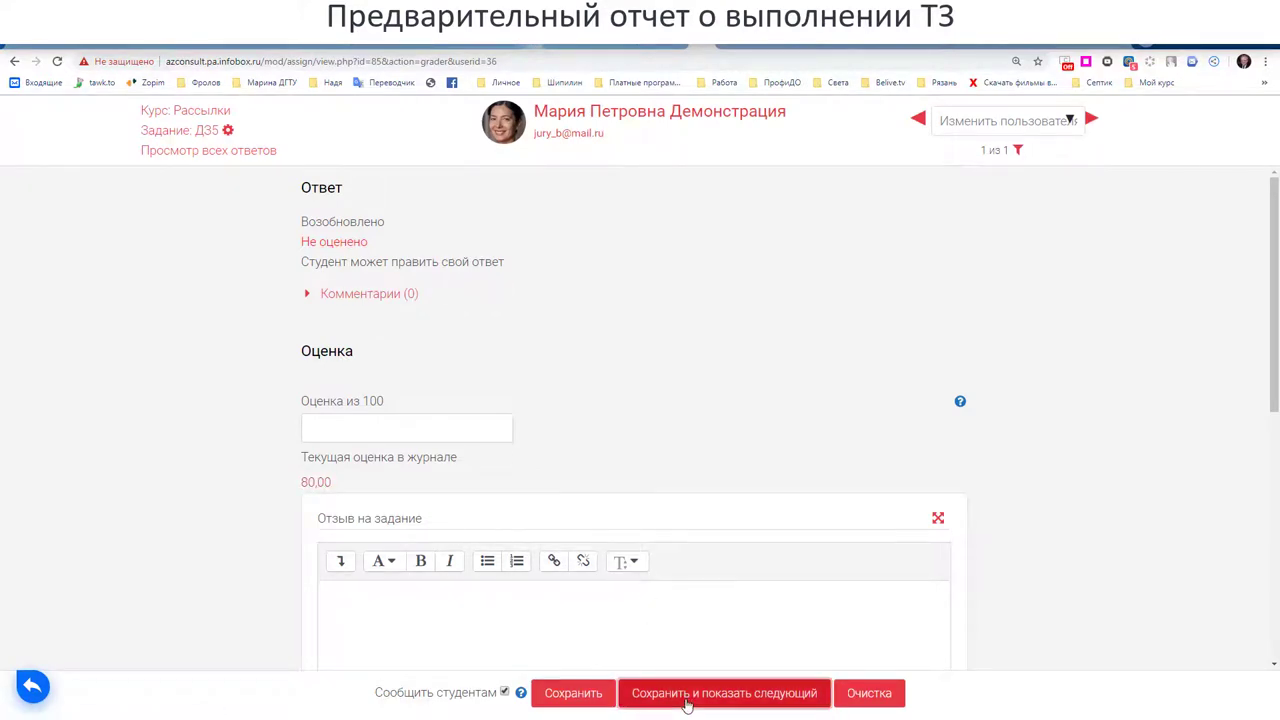
left_click(522, 474)
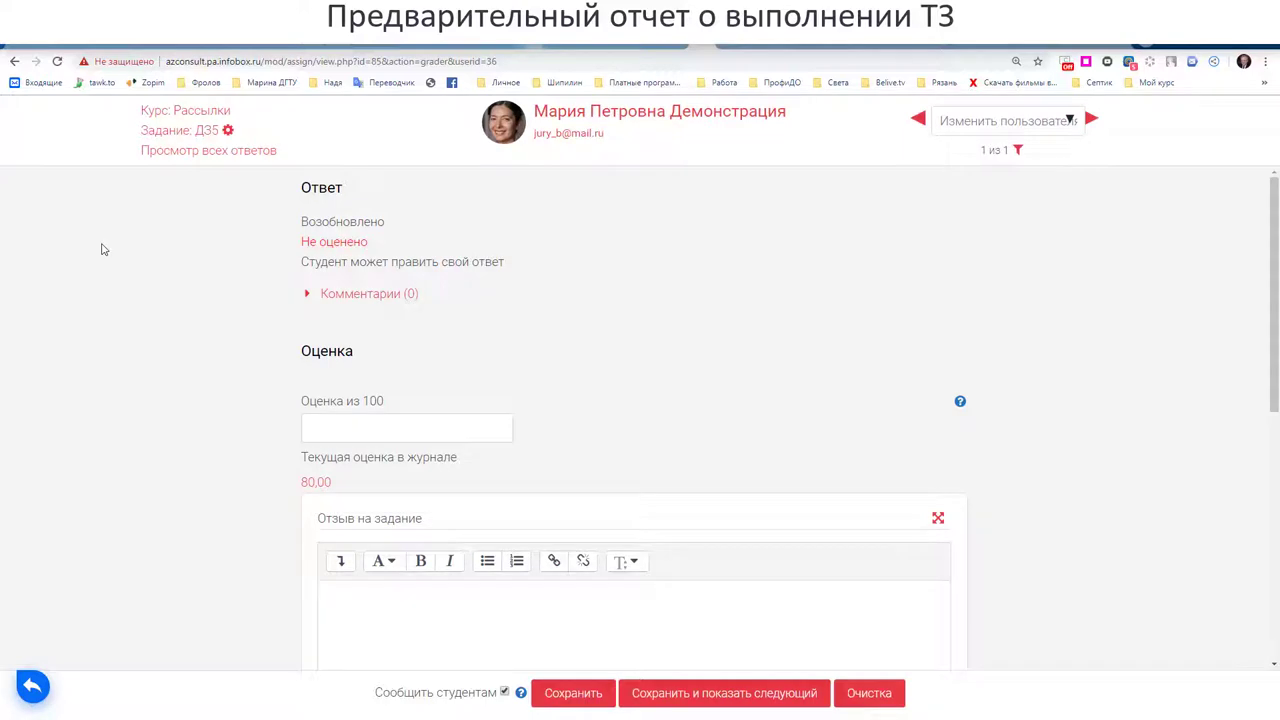
Open the grading table with all student answers for «ДЗ5».
left_click(181, 152)
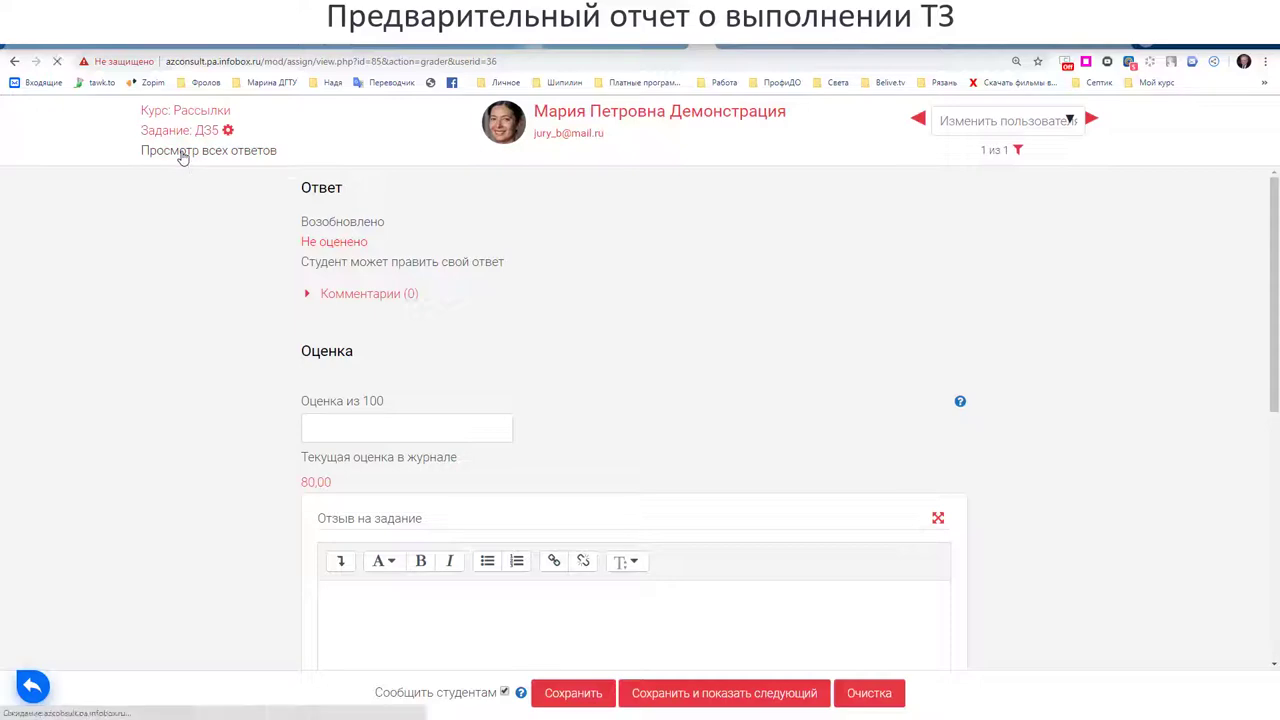
scroll(390, 398, "down", 3)
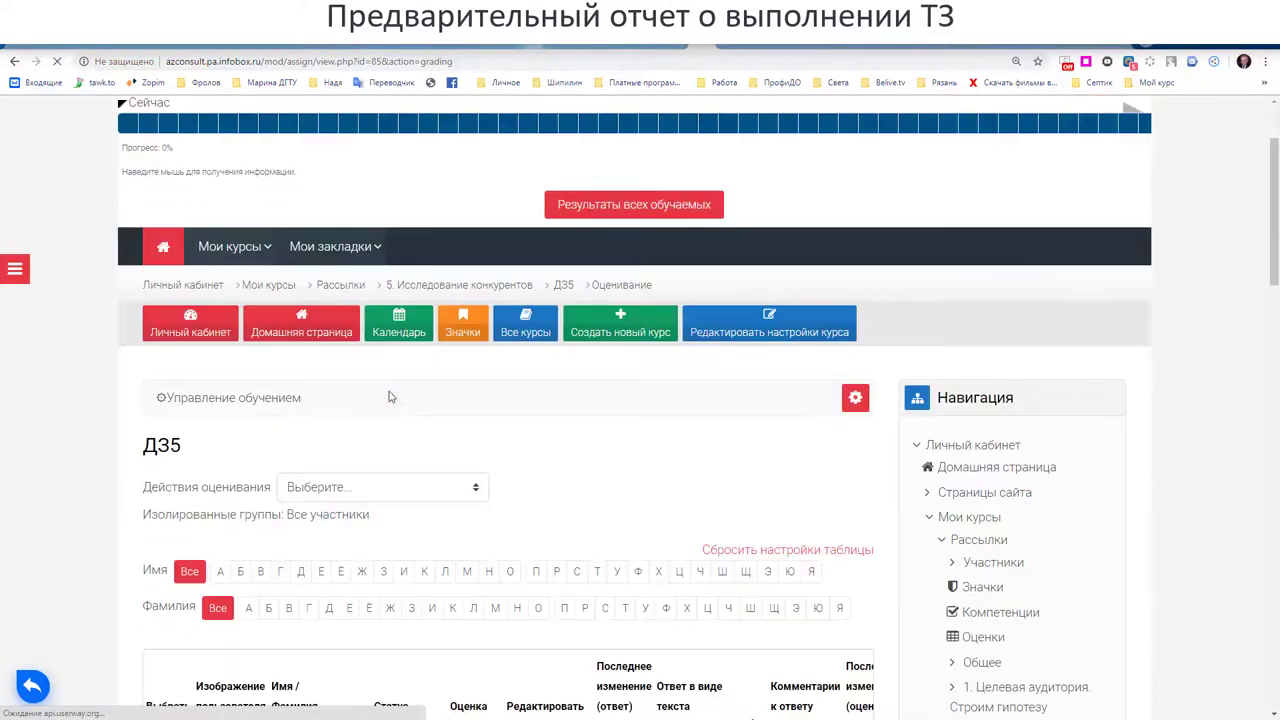
scroll(390, 398, "down", 1)
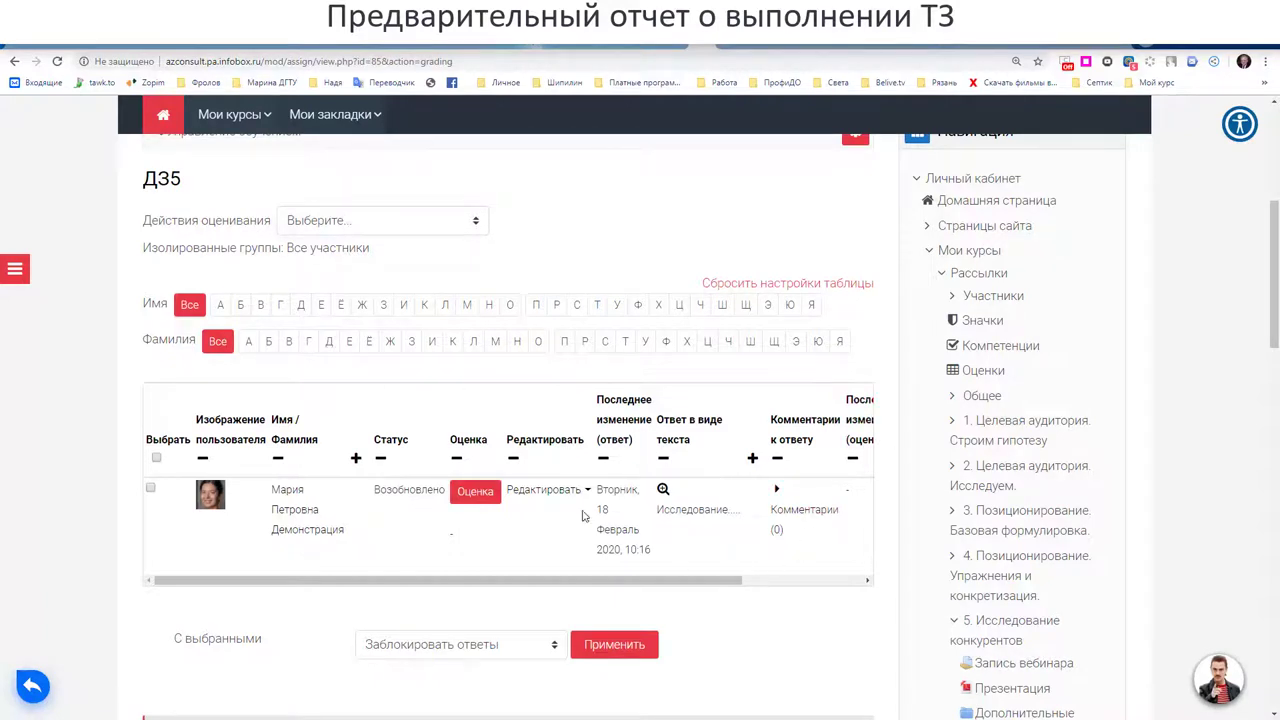
Hide the side navigation block and collapse the user picture column of the «ДЗ5» grading table.
left_click(17, 268)
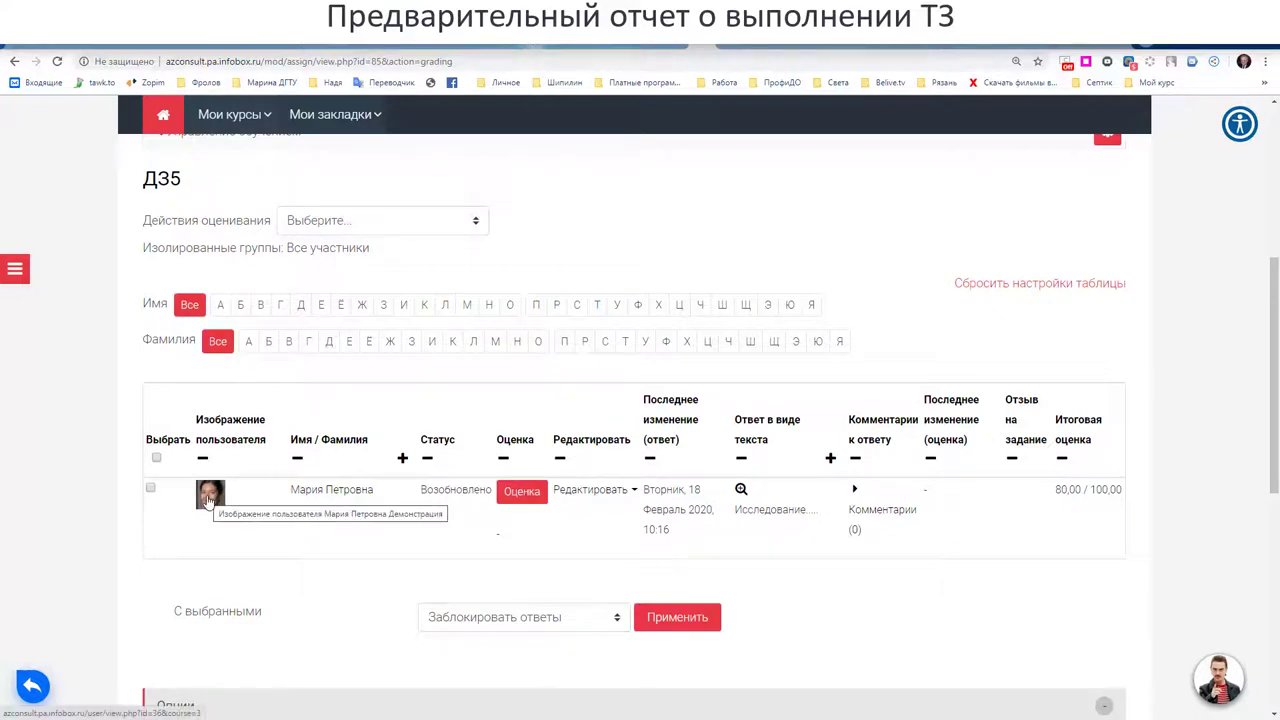
left_click(203, 461)
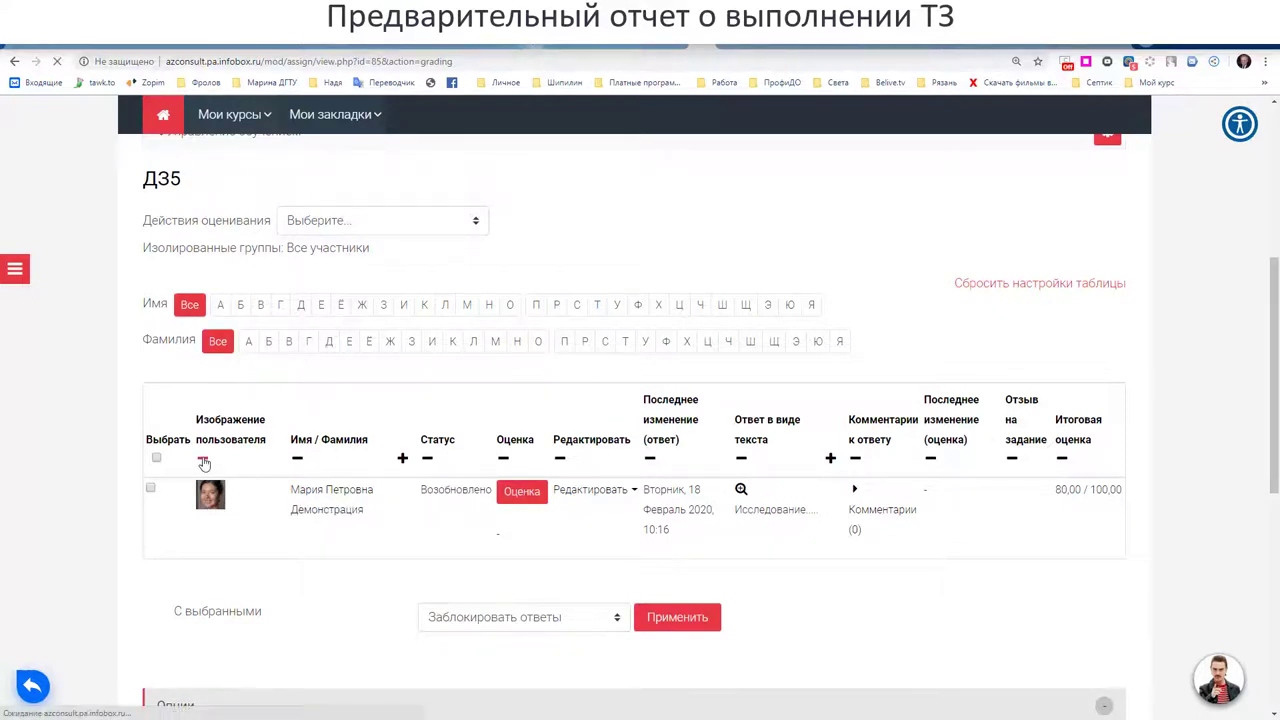
scroll(224, 497, "down", 2)
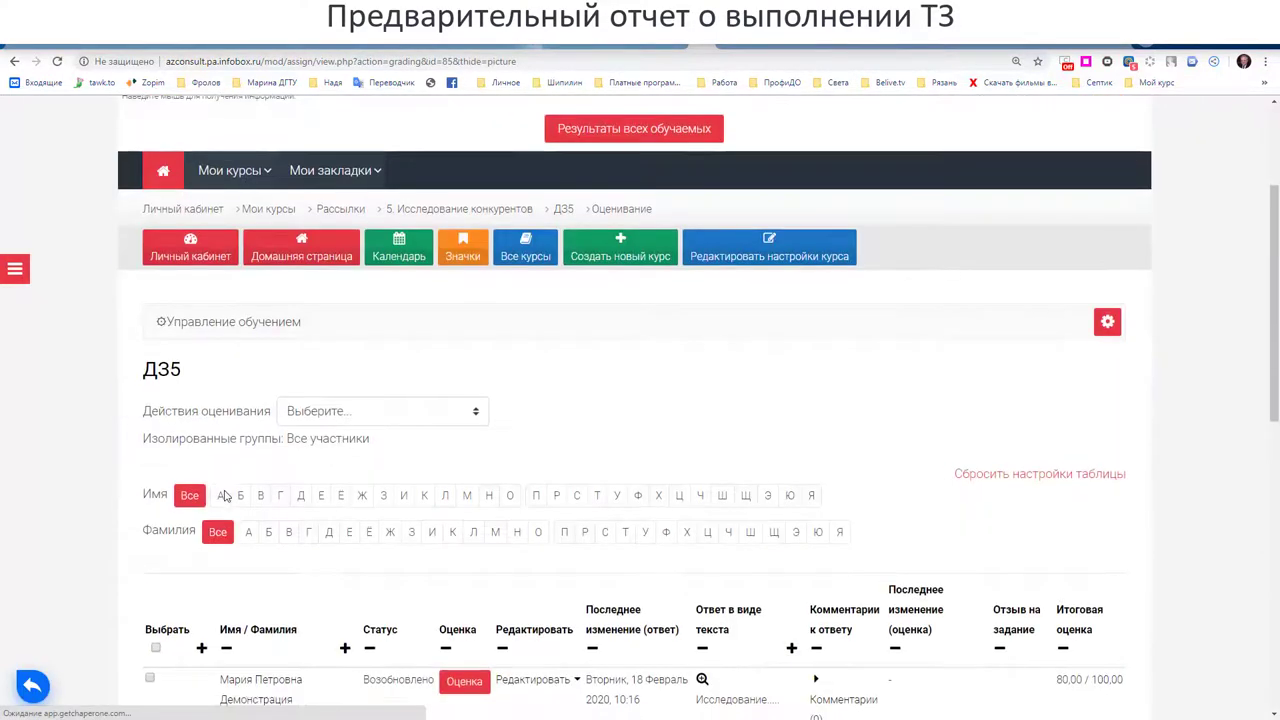
scroll(224, 497, "down", 2)
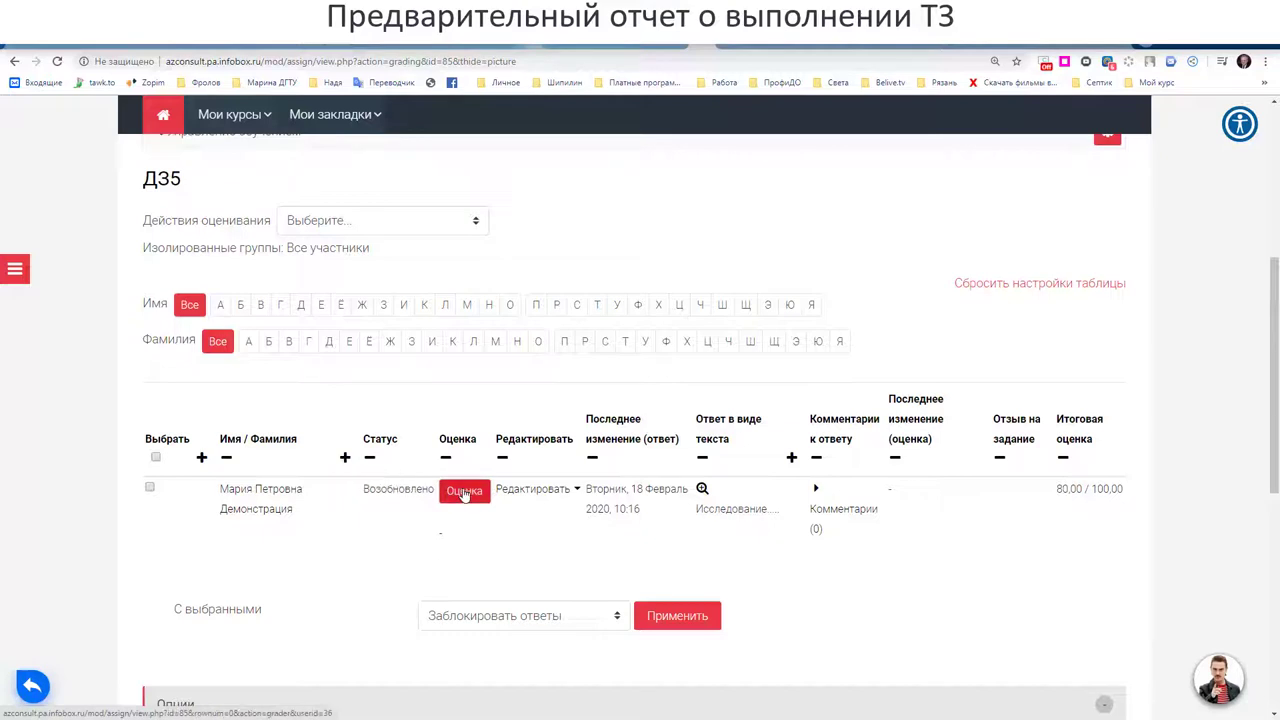
Check the edit actions available for the student's answer and its status in the «ДЗ5» grading table.
left_click(570, 491)
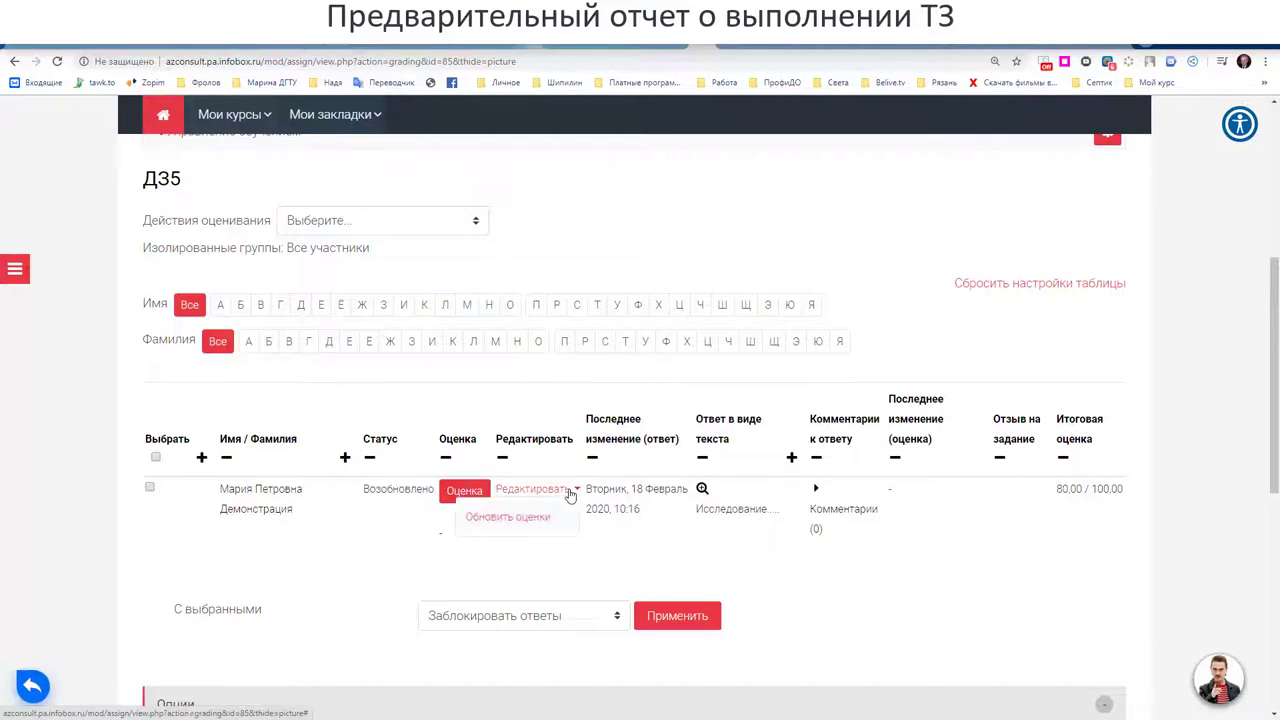
left_click(570, 491)
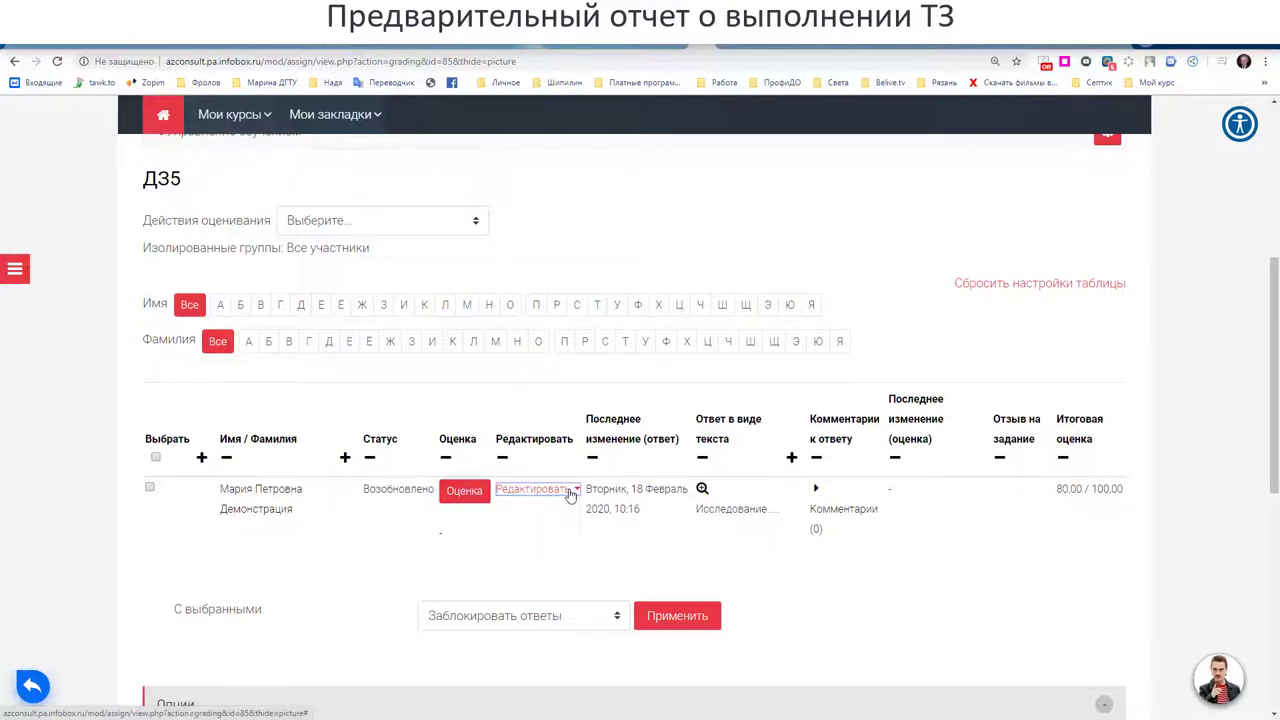
left_click(570, 491)
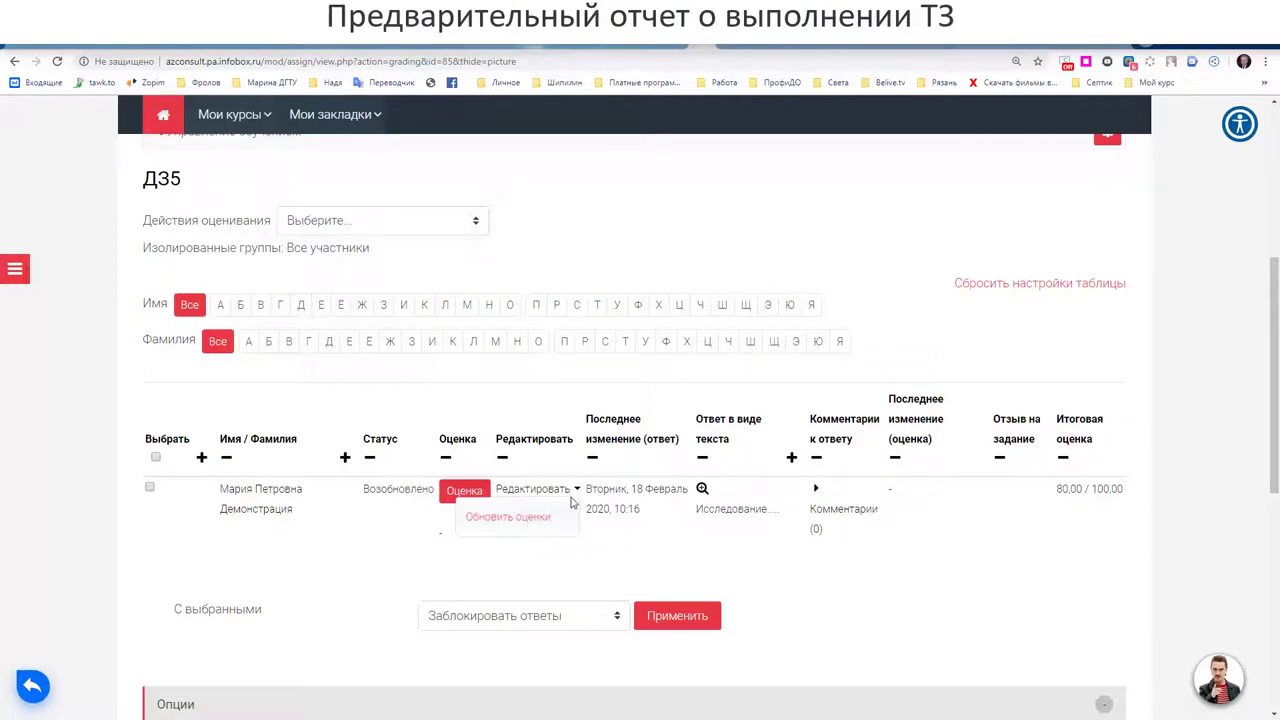
left_click(713, 540)
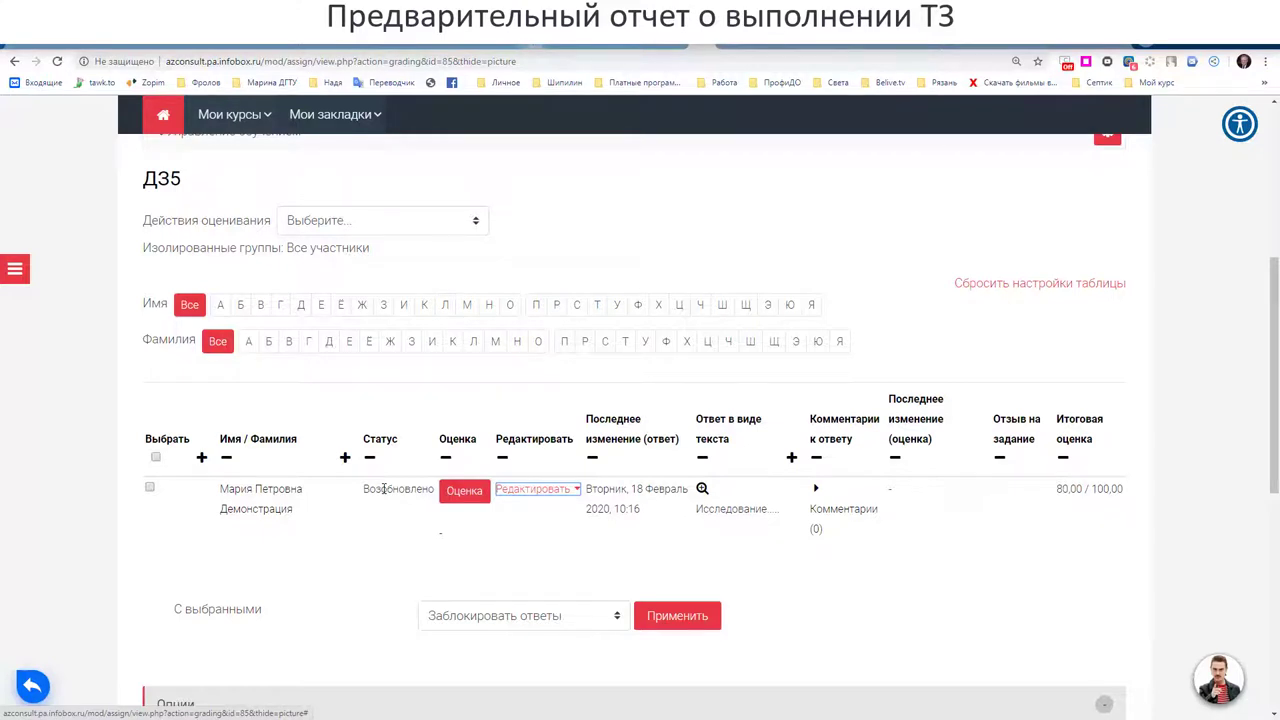
left_click(372, 490)
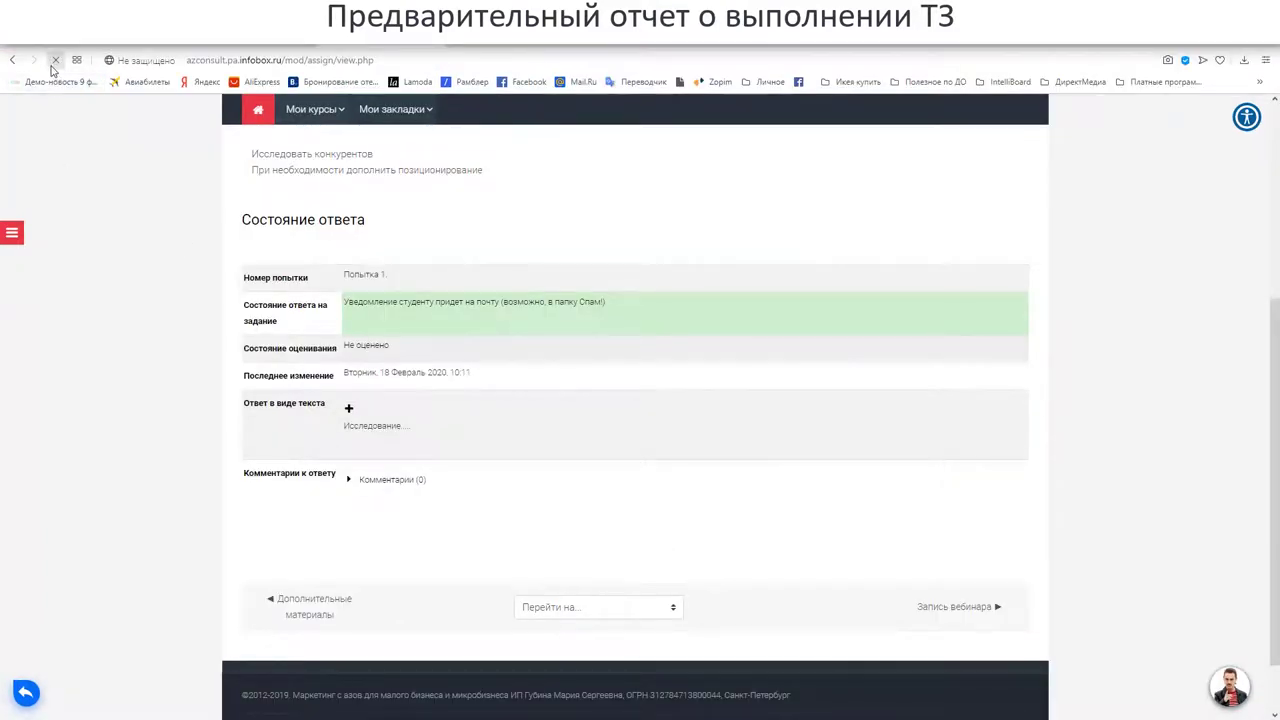
Reload the assignment page in the student's browser and review the answer status, new attempt options, grading result and previous attempts.
left_click(55, 60)
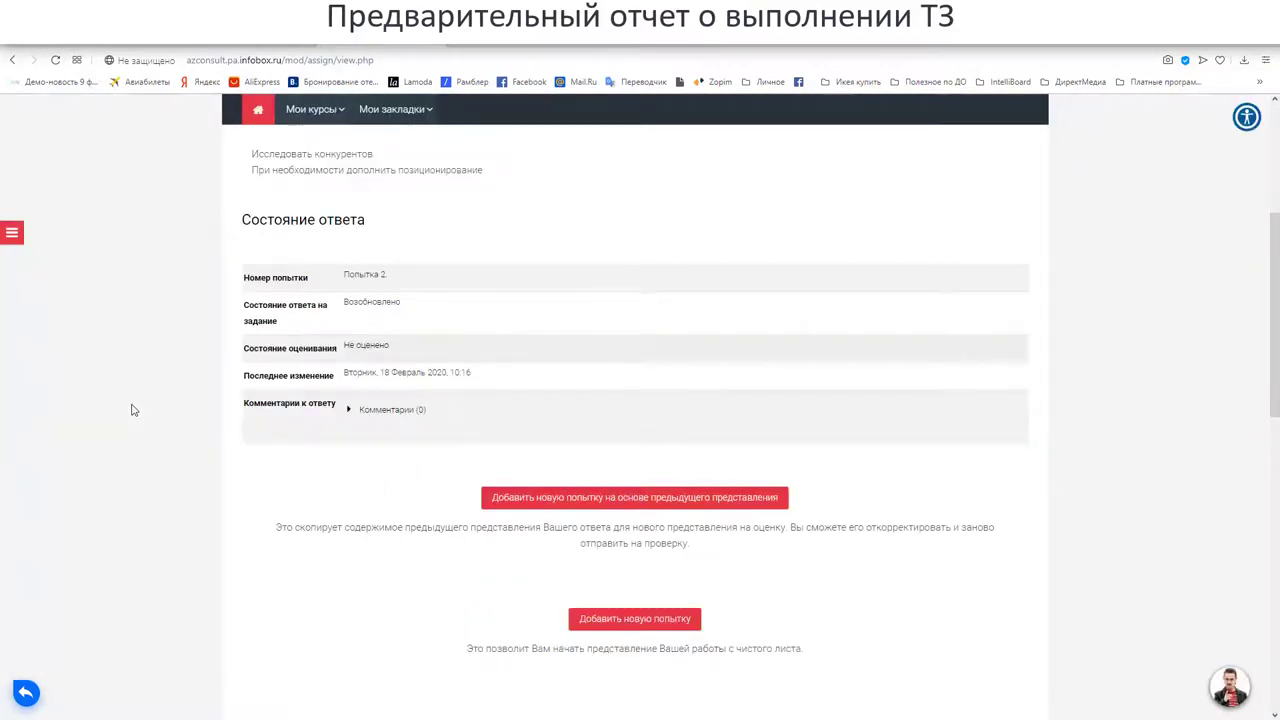
scroll(357, 371, "down", 1)
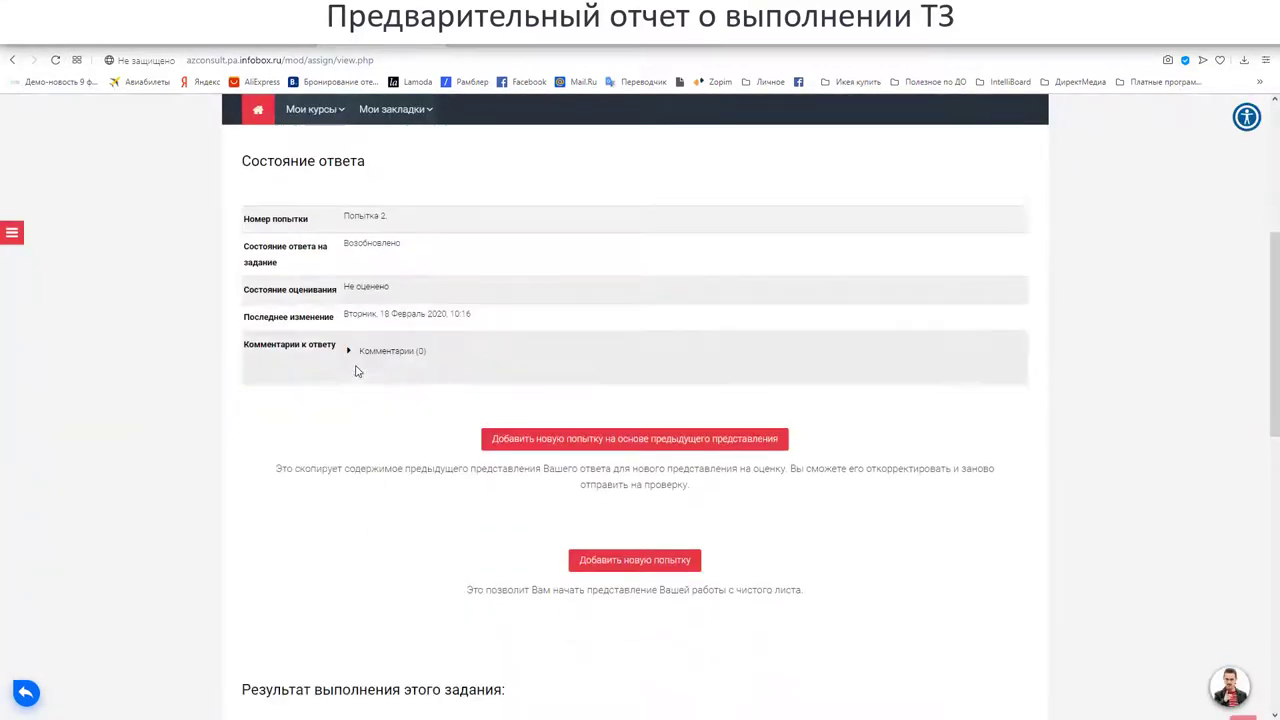
scroll(318, 400, "down", 3)
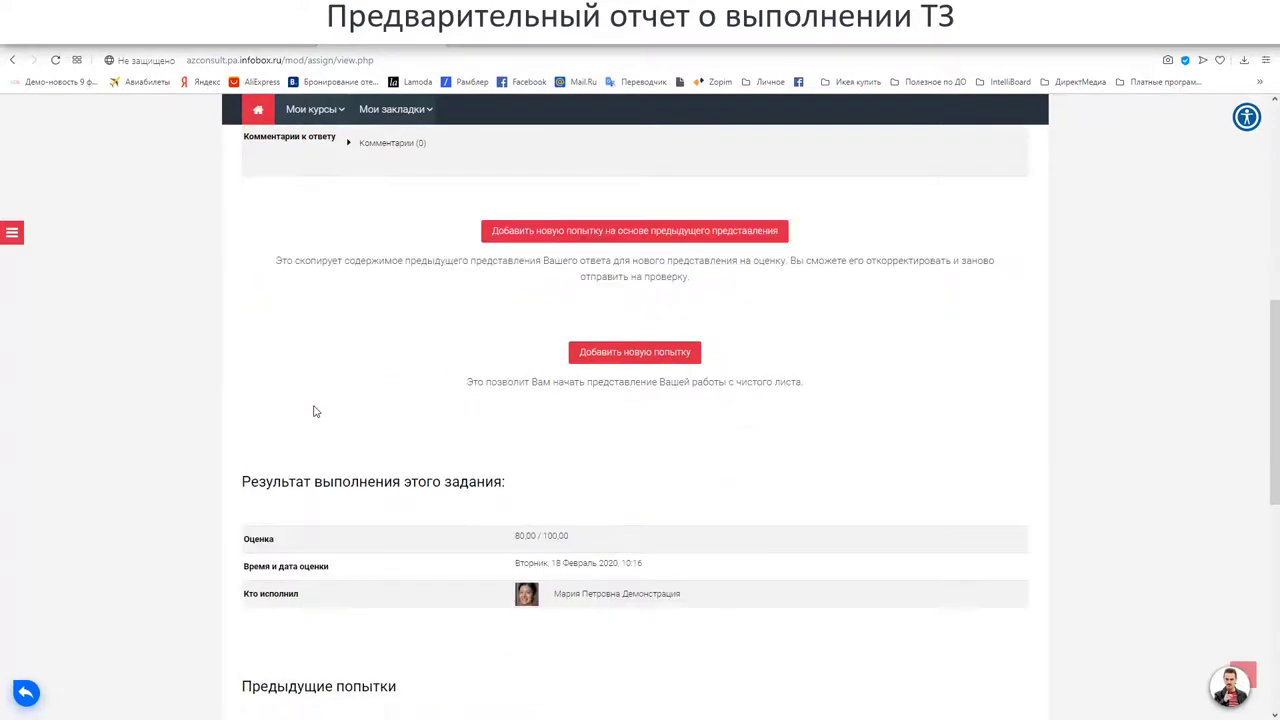
scroll(314, 409, "down", 2)
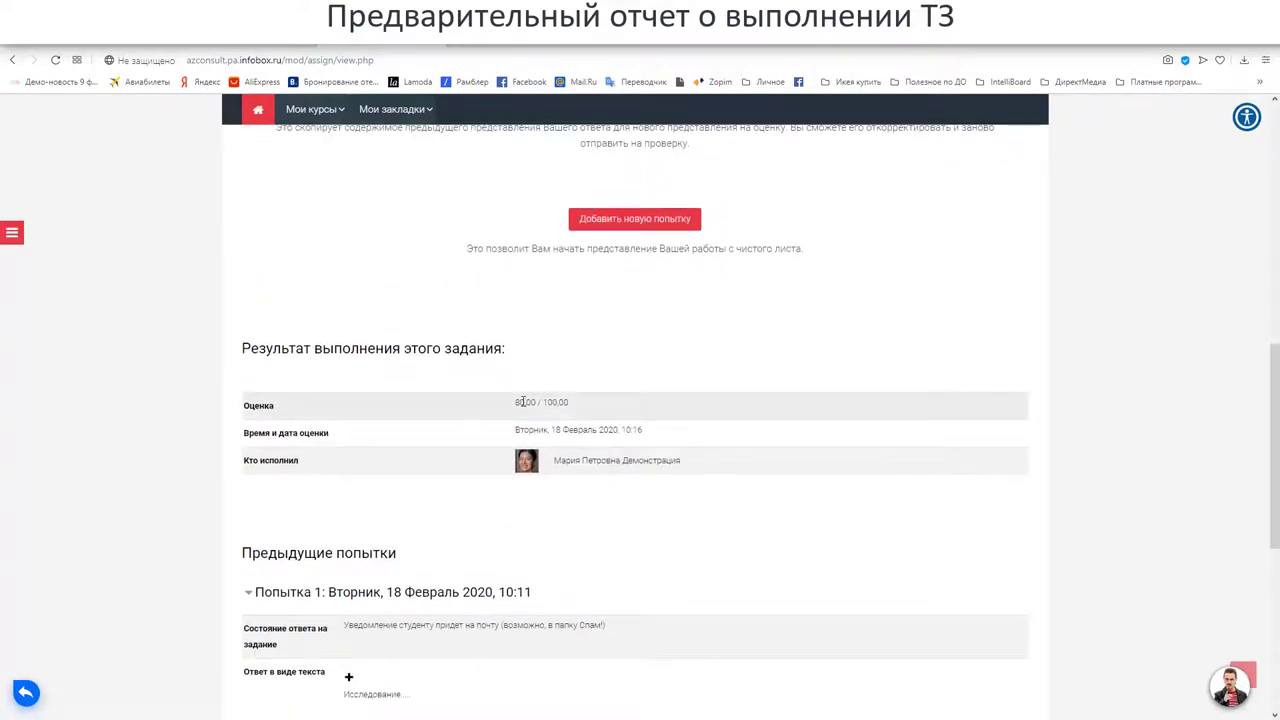
scroll(523, 401, "up", 1)
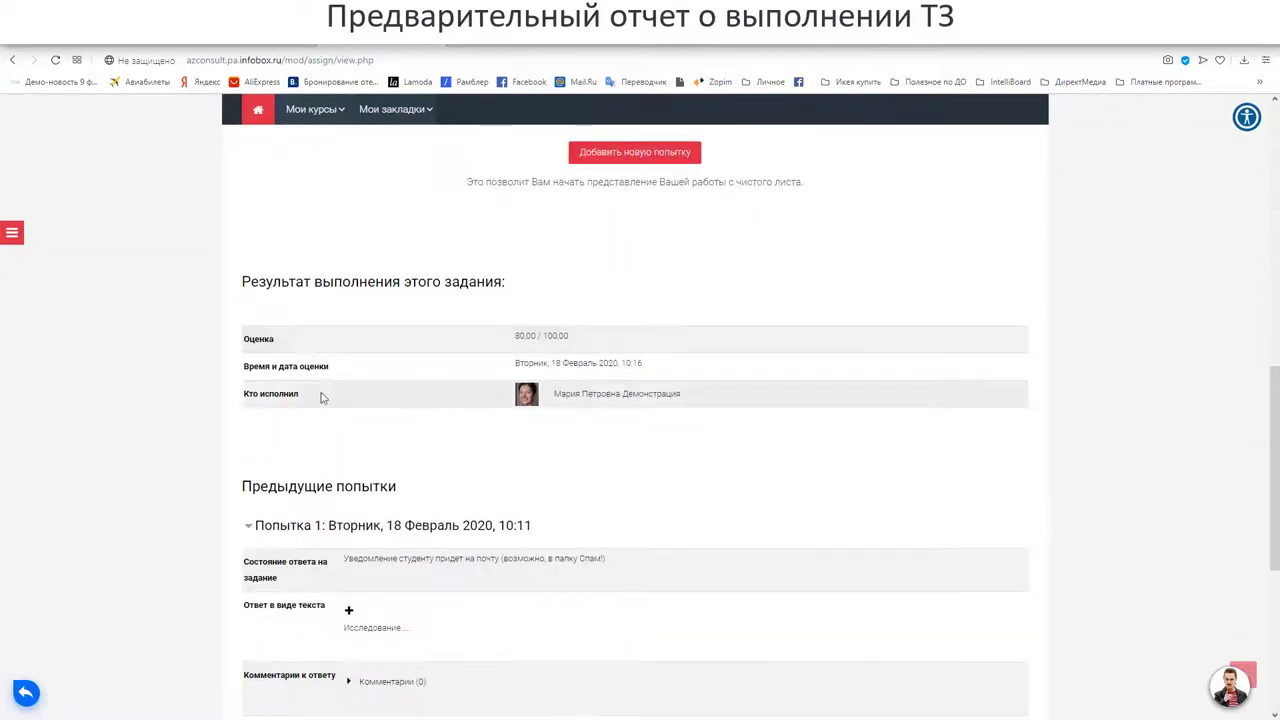
scroll(191, 397, "up", 3)
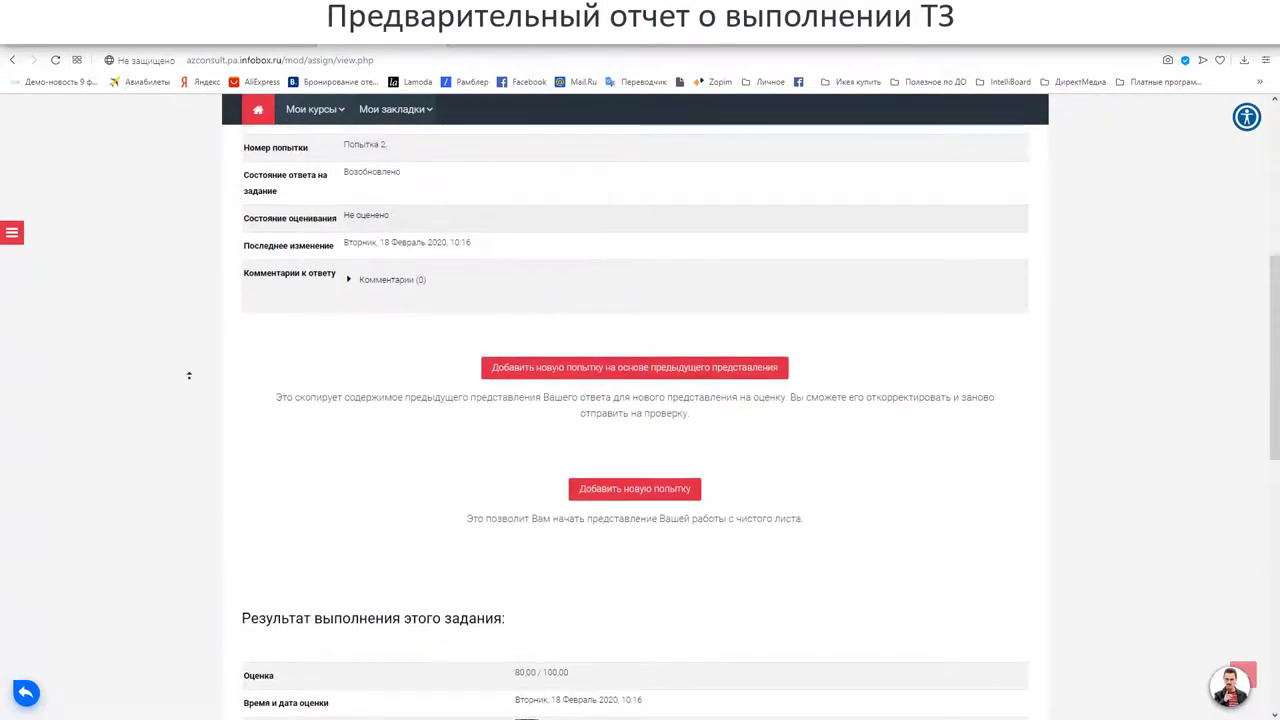
scroll(188, 400, "up", 1)
scroll(185, 404, "down", 2)
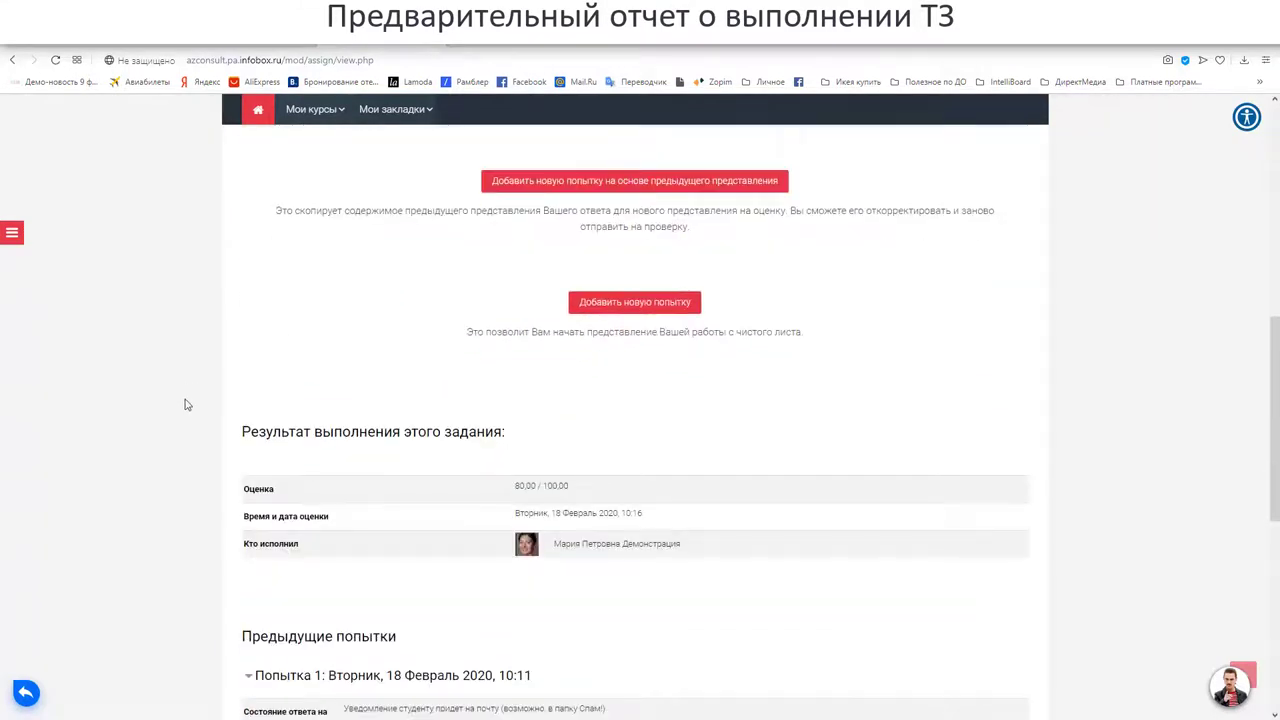
middle_click(181, 387)
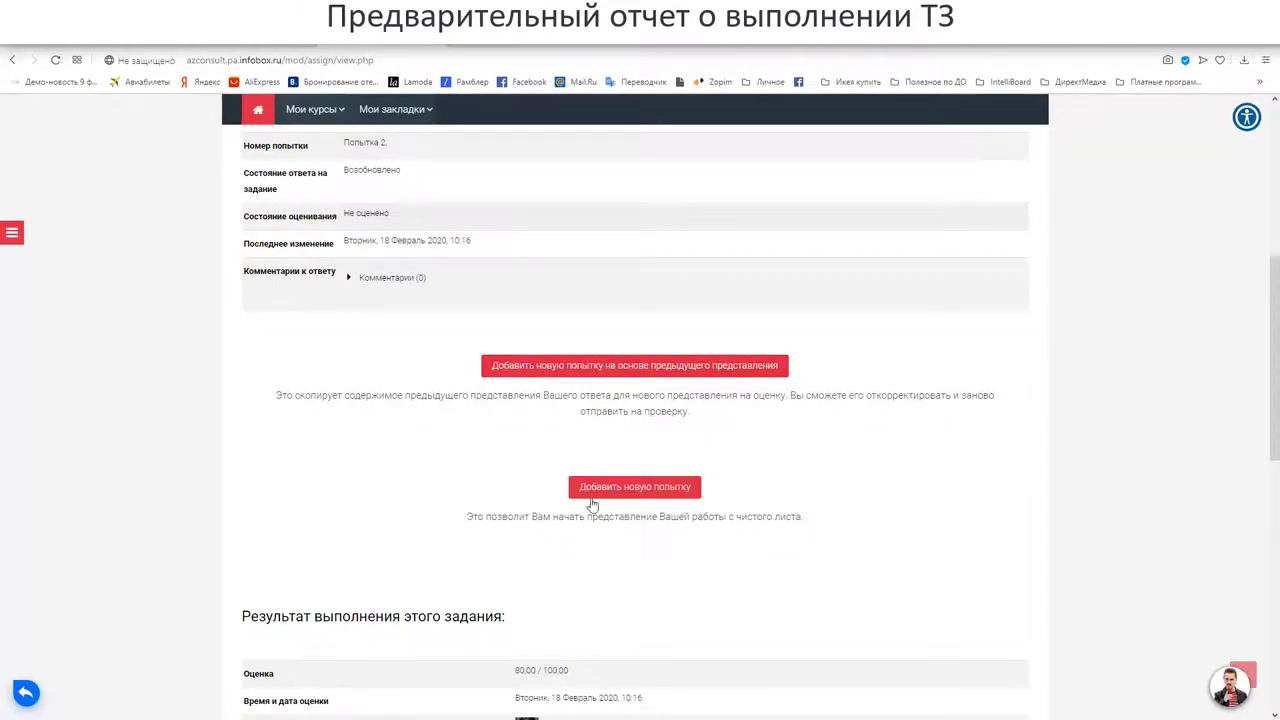
Examine the ДЗ5 assignment page's two options for adding a new attempt and the result section beneath them.
left_click_drag(277, 393, 723, 416)
left_click(640, 430)
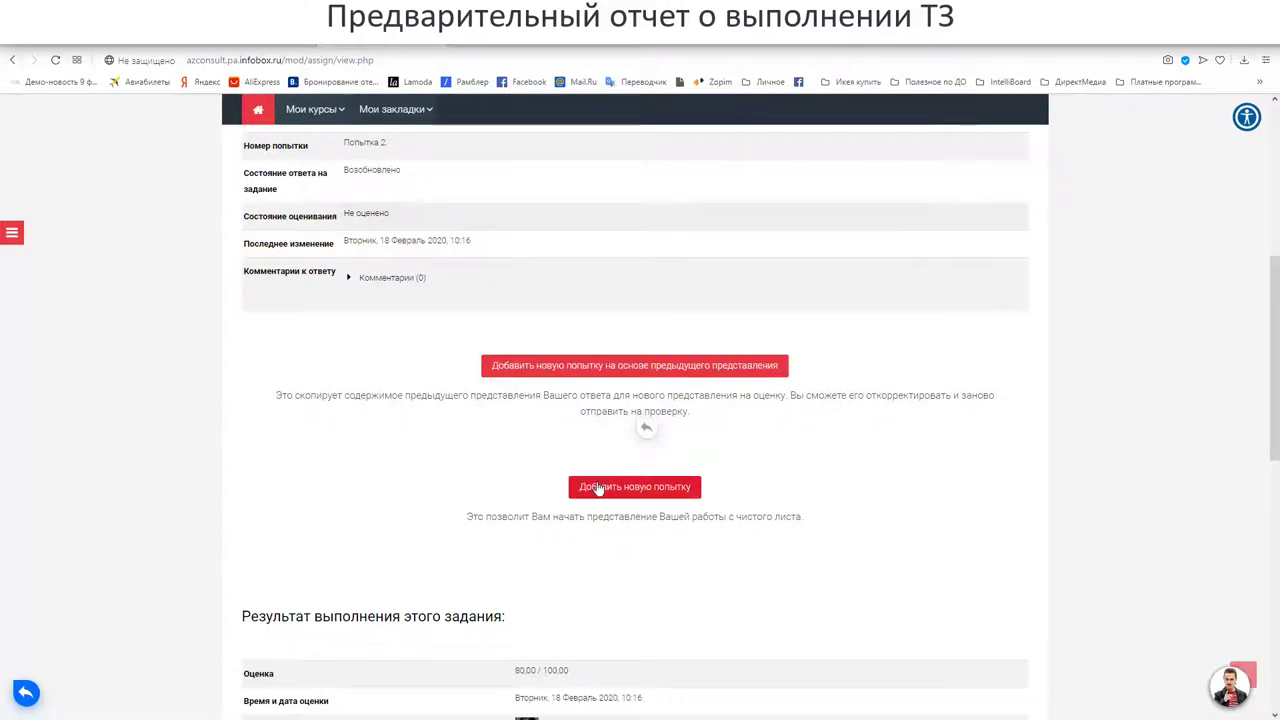
scroll(598, 488, "down", 2)
scroll(598, 488, "down", 2)
scroll(596, 486, "down", 1)
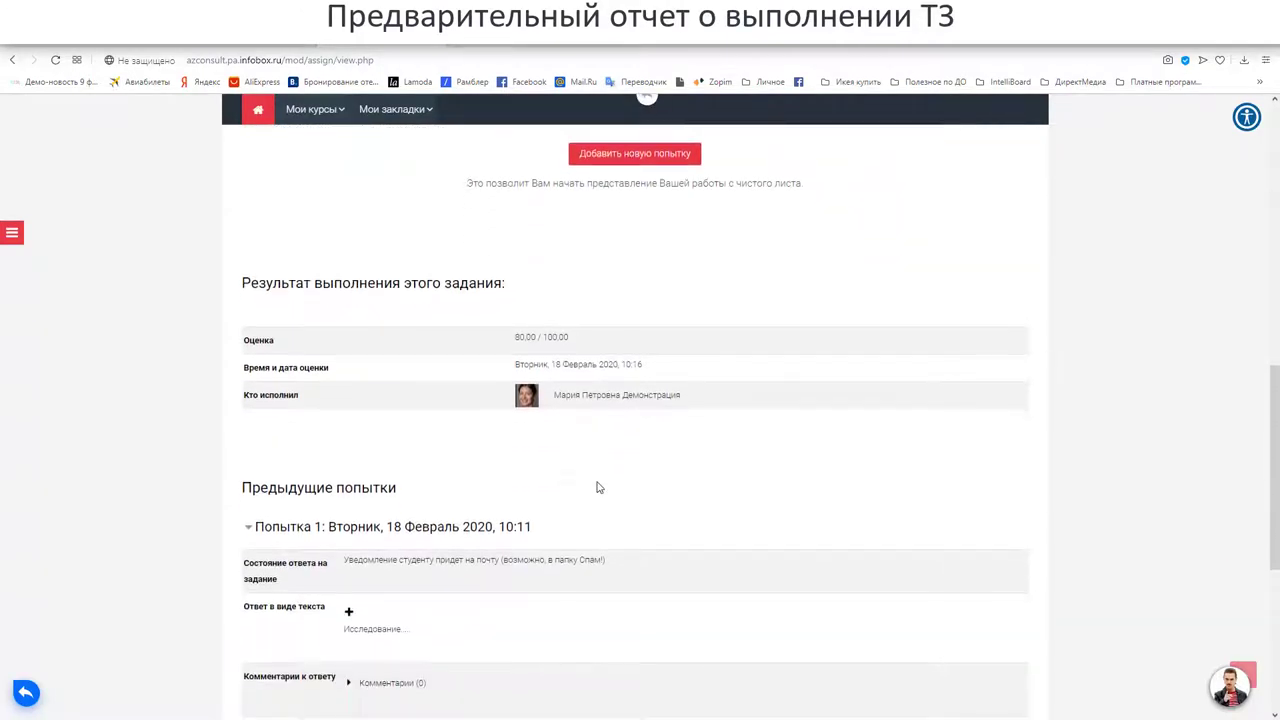
scroll(594, 482, "up", 2)
scroll(594, 470, "down", 3)
scroll(129, 432, "up", 4)
scroll(129, 432, "up", 8)
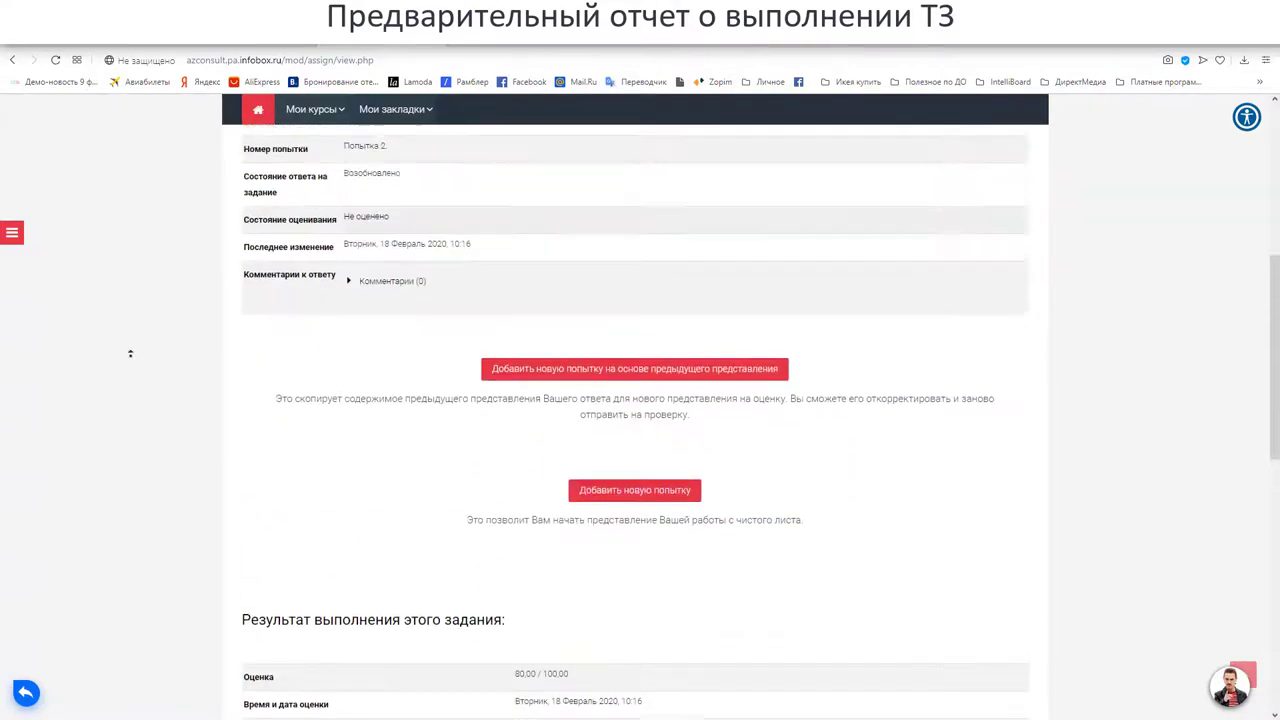
Review the answer status, the grade and the feedback on the previous attempt of assignment ДЗ5.
scroll(135, 458, "down", 4)
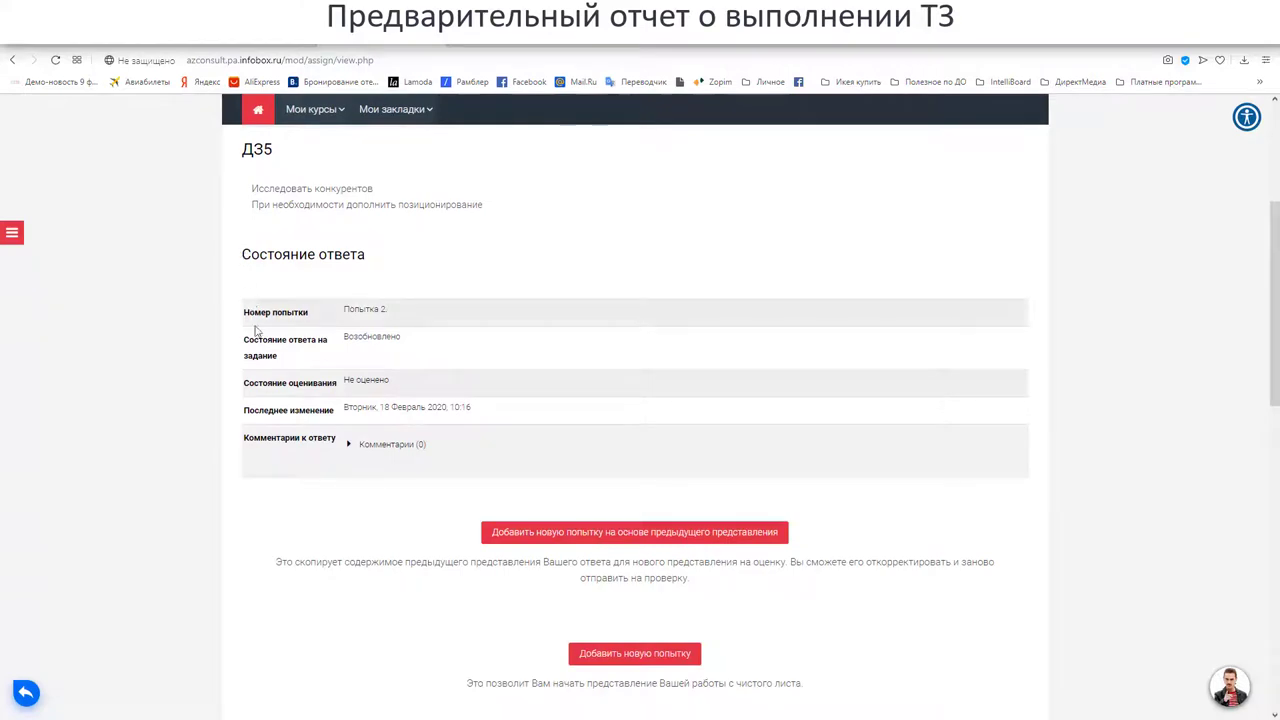
scroll(174, 428, "down", 3)
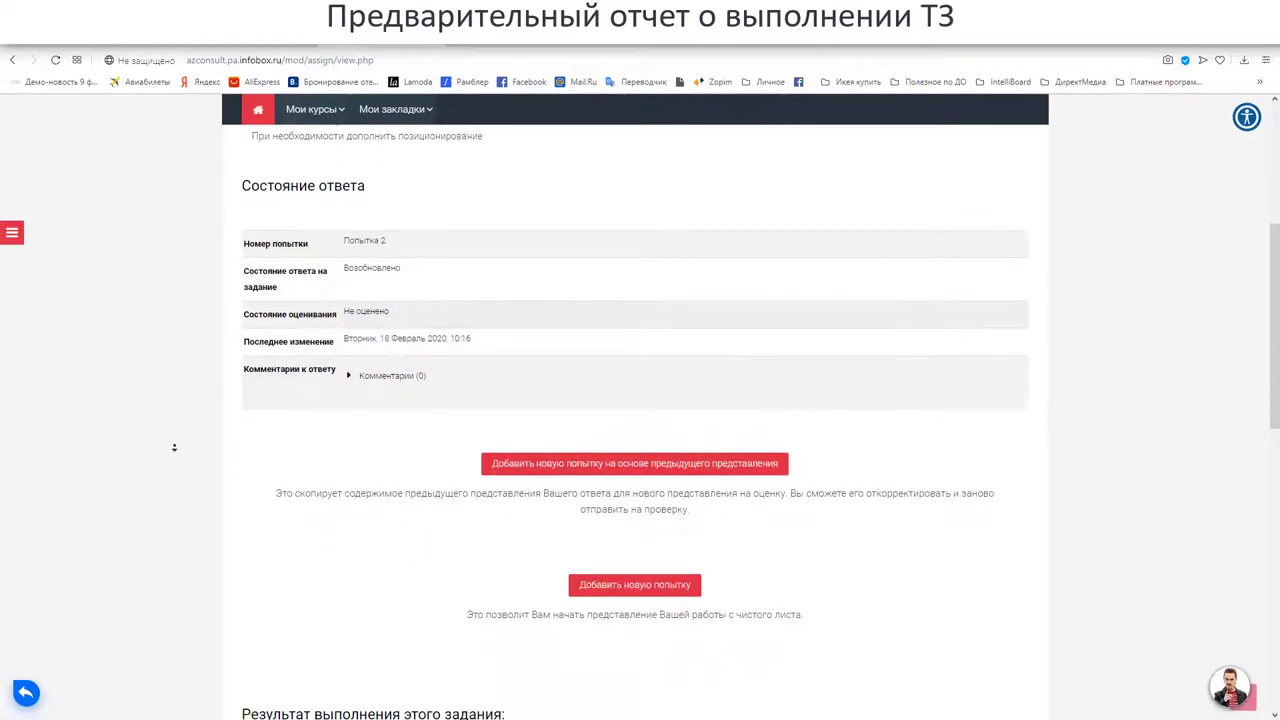
scroll(165, 440, "down", 3)
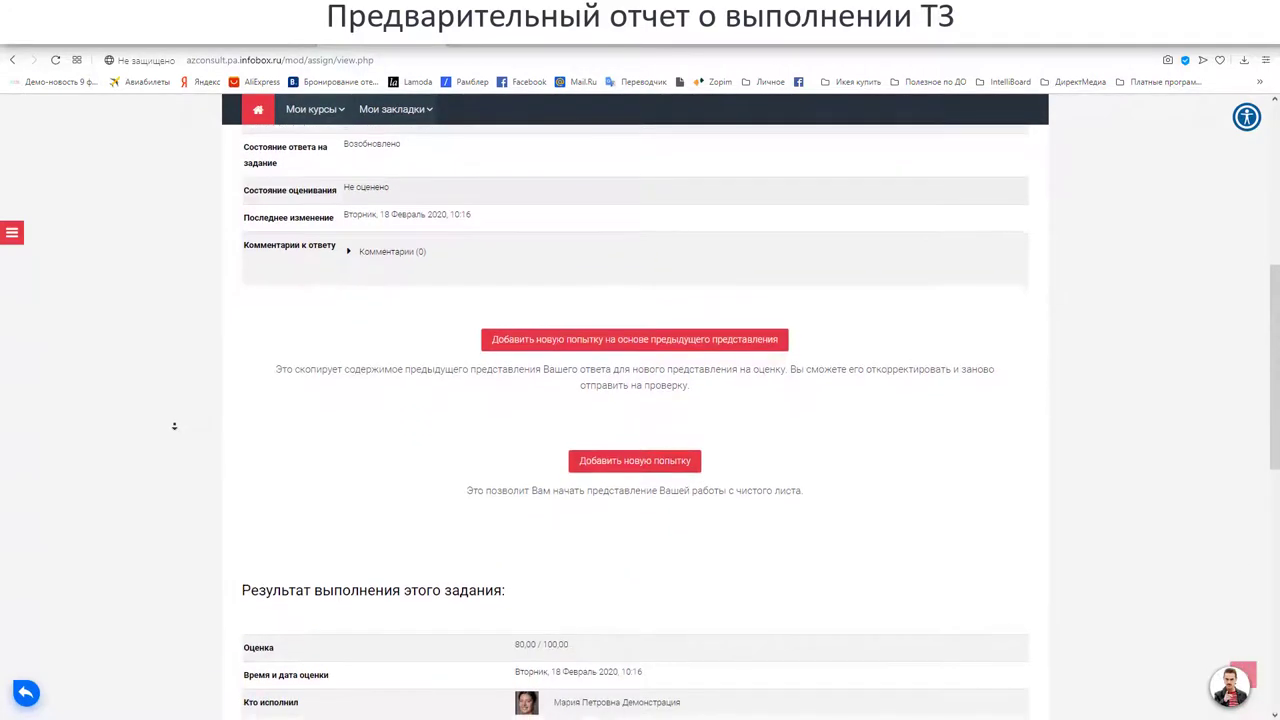
scroll(155, 458, "down", 6)
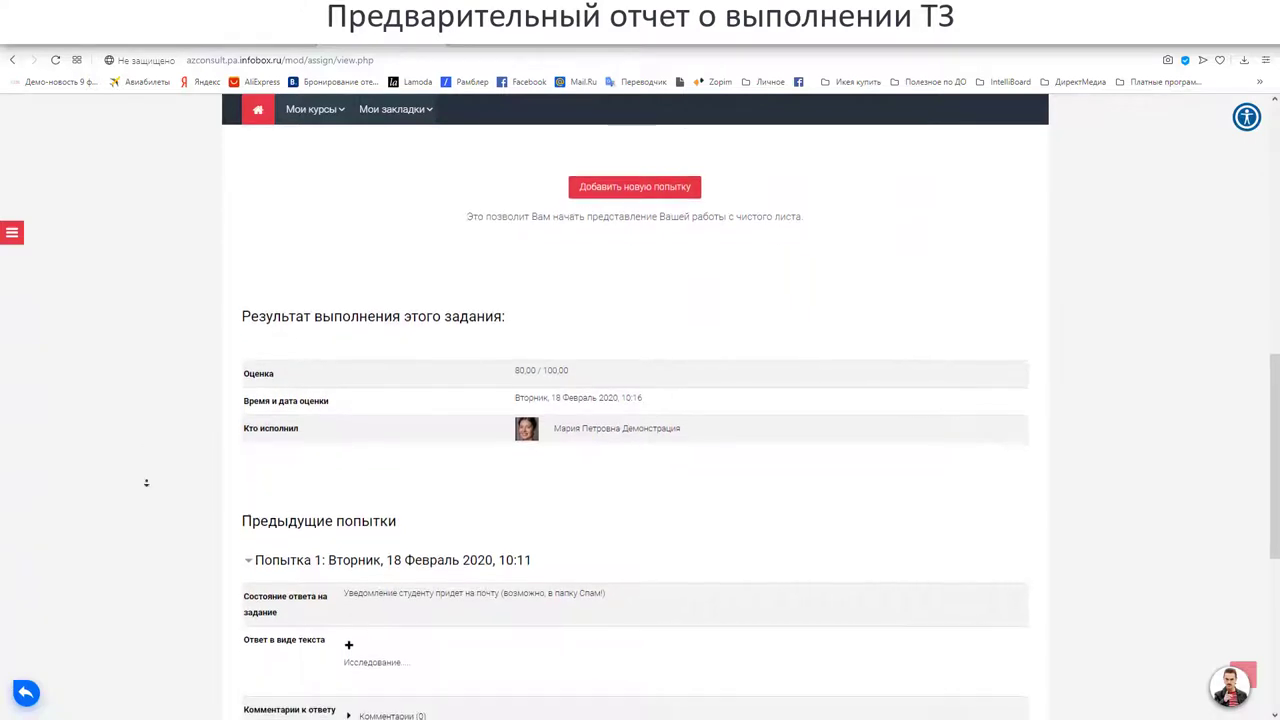
scroll(143, 497, "down", 5)
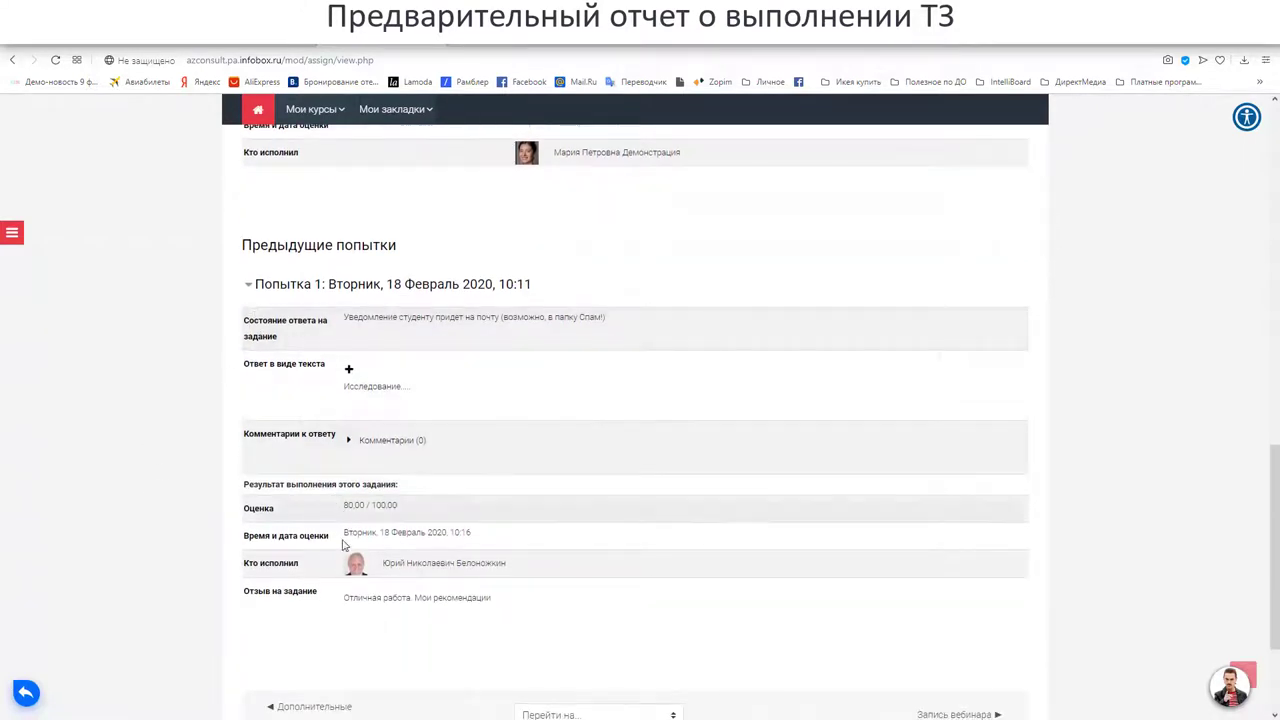
scroll(177, 452, "up", 9)
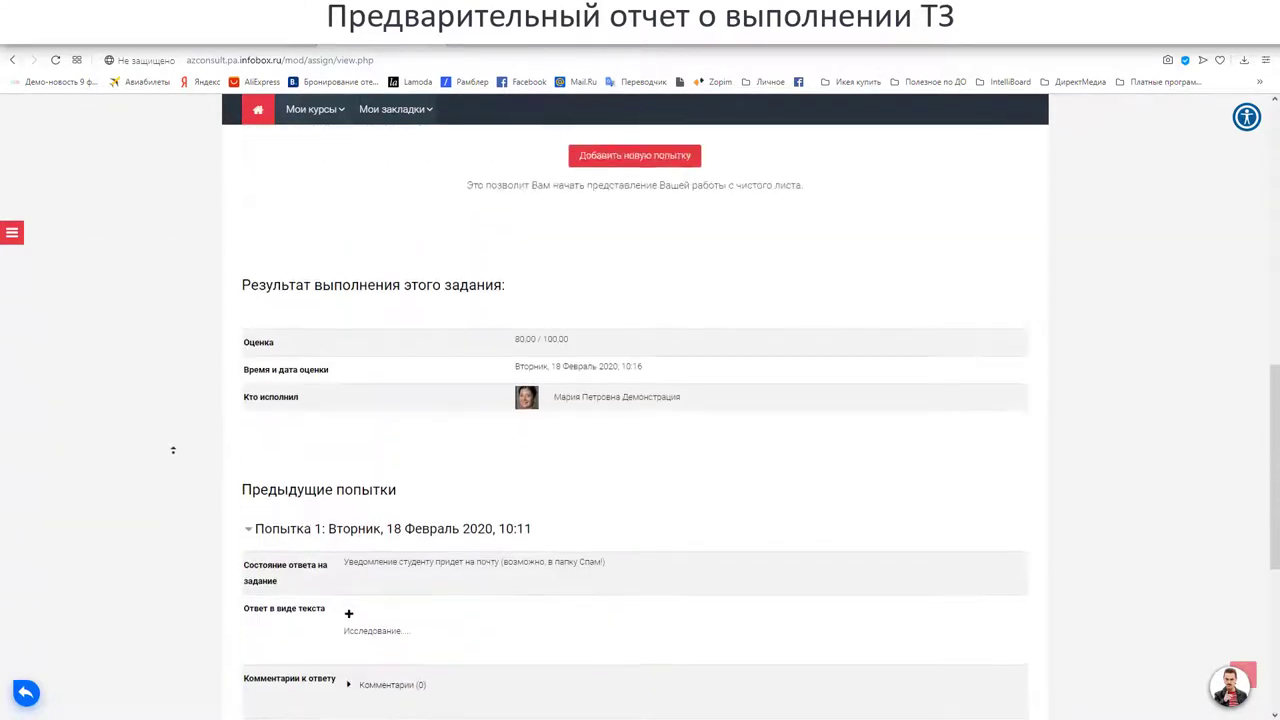
scroll(174, 445, "up", 2)
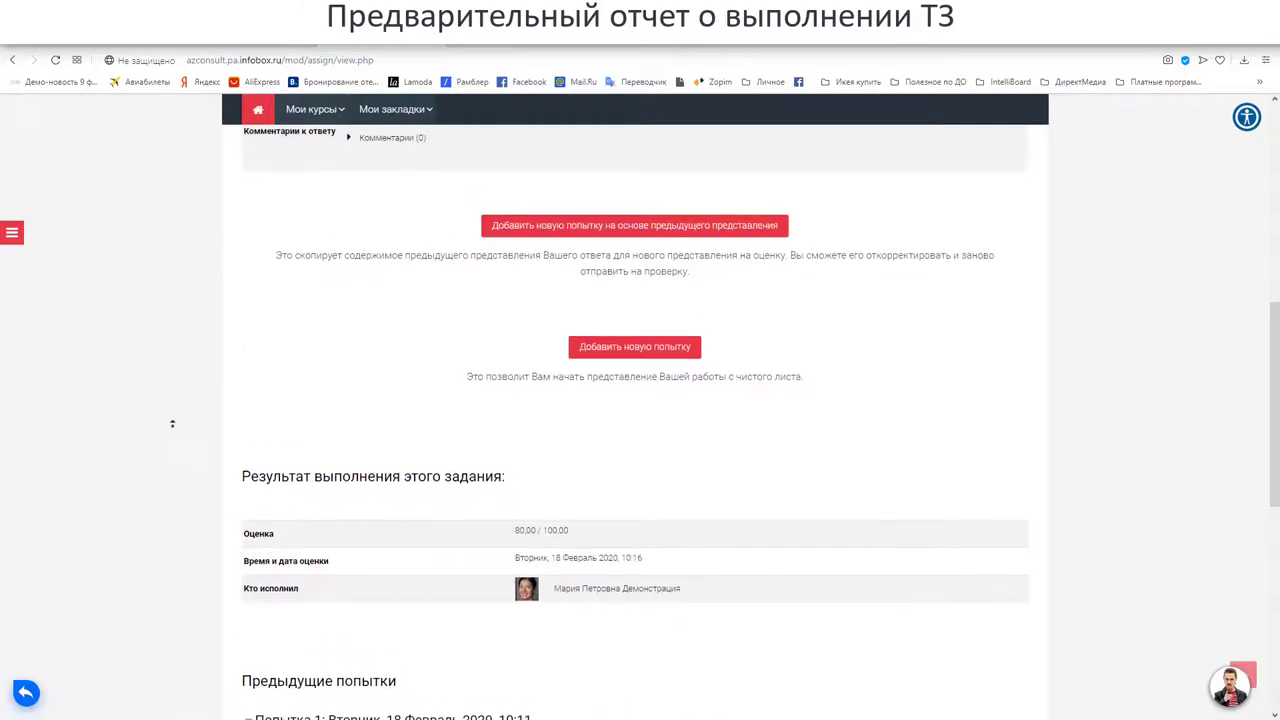
scroll(172, 425, "up", 1)
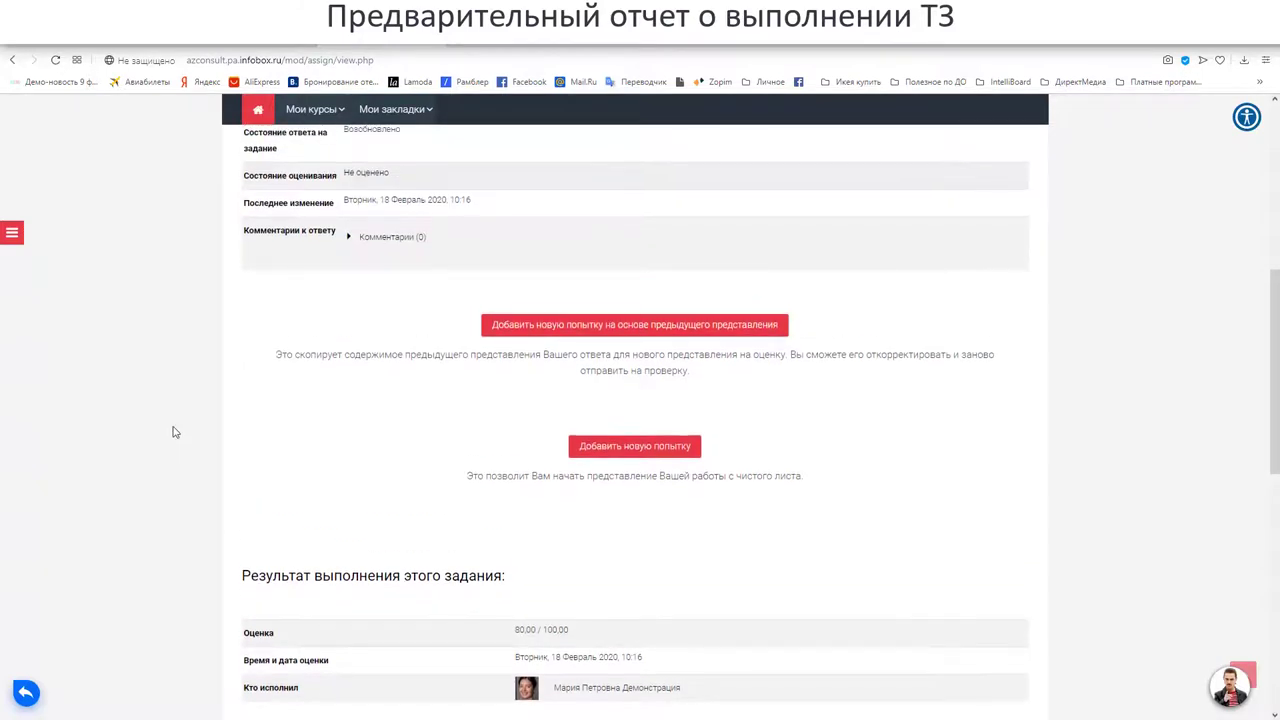
scroll(172, 431, "down", 2)
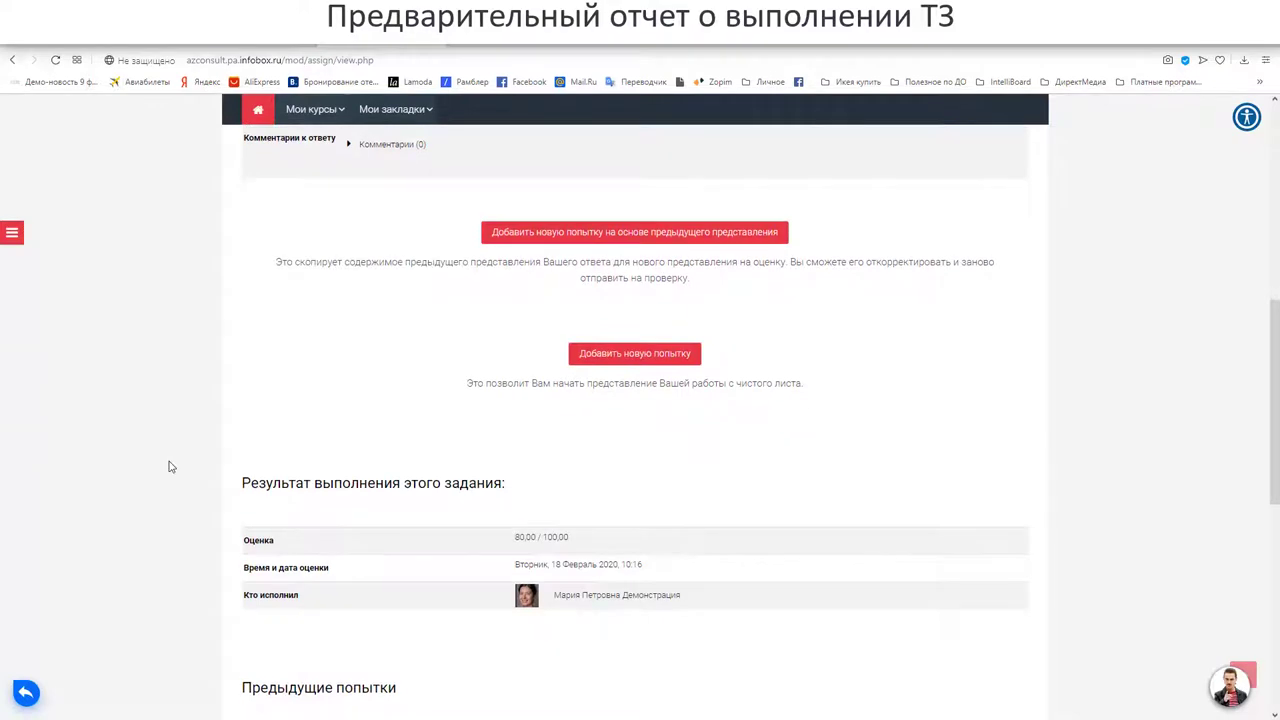
Switch to the Word specification and mark item 2 "Система оценок" with a leading "+".
key("alt+Tab")
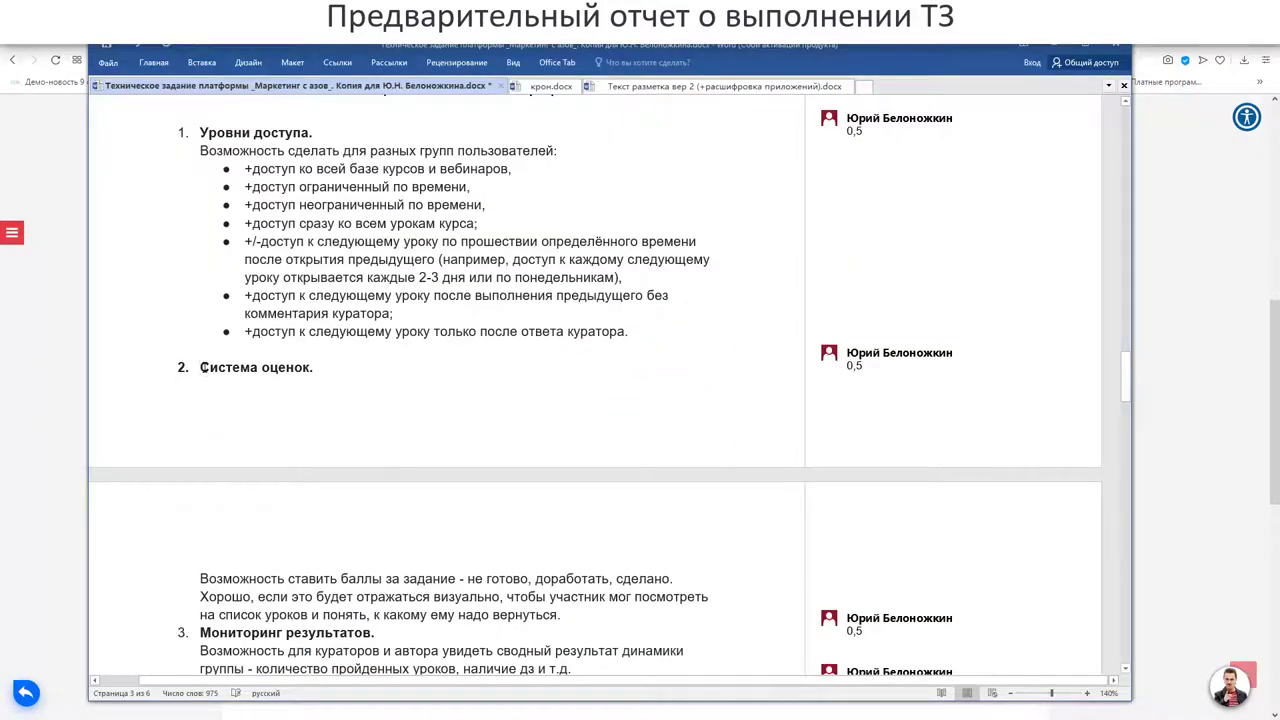
type("+")
scroll(595, 382, "down", 3)
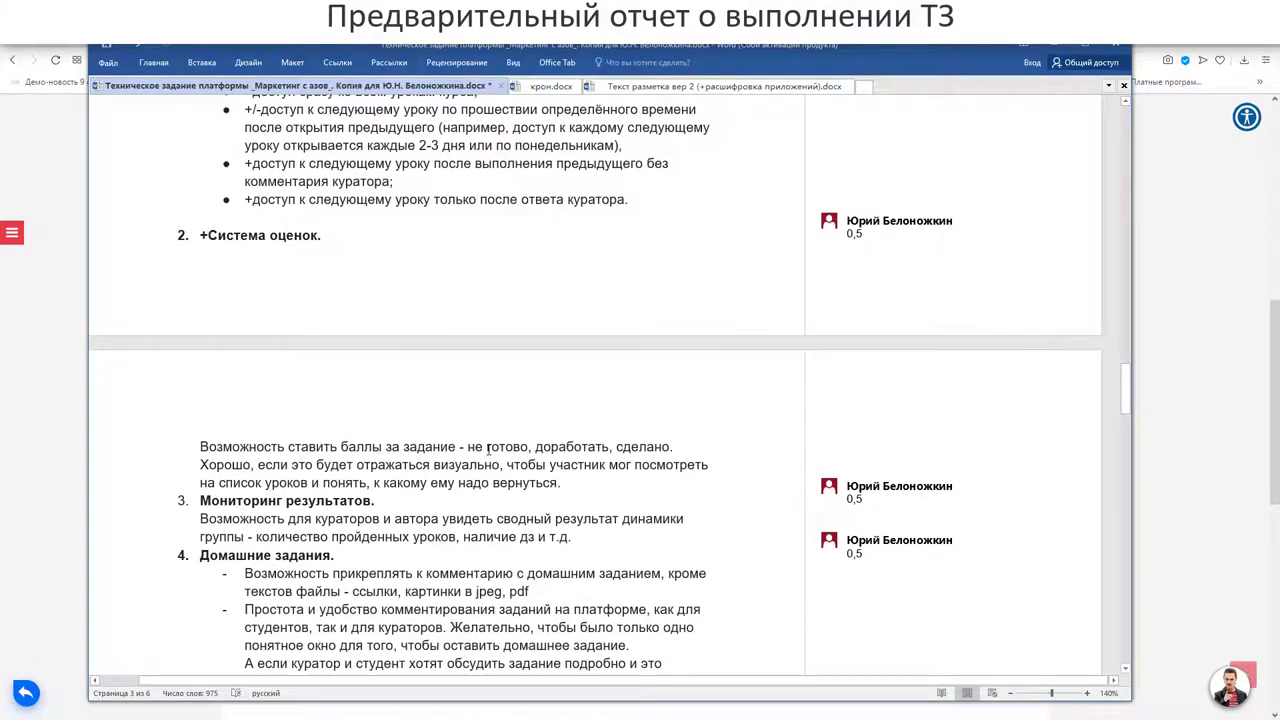
Switch to the teacher's browser window and look over the ДЗ5 grading page.
key("alt+Tab")
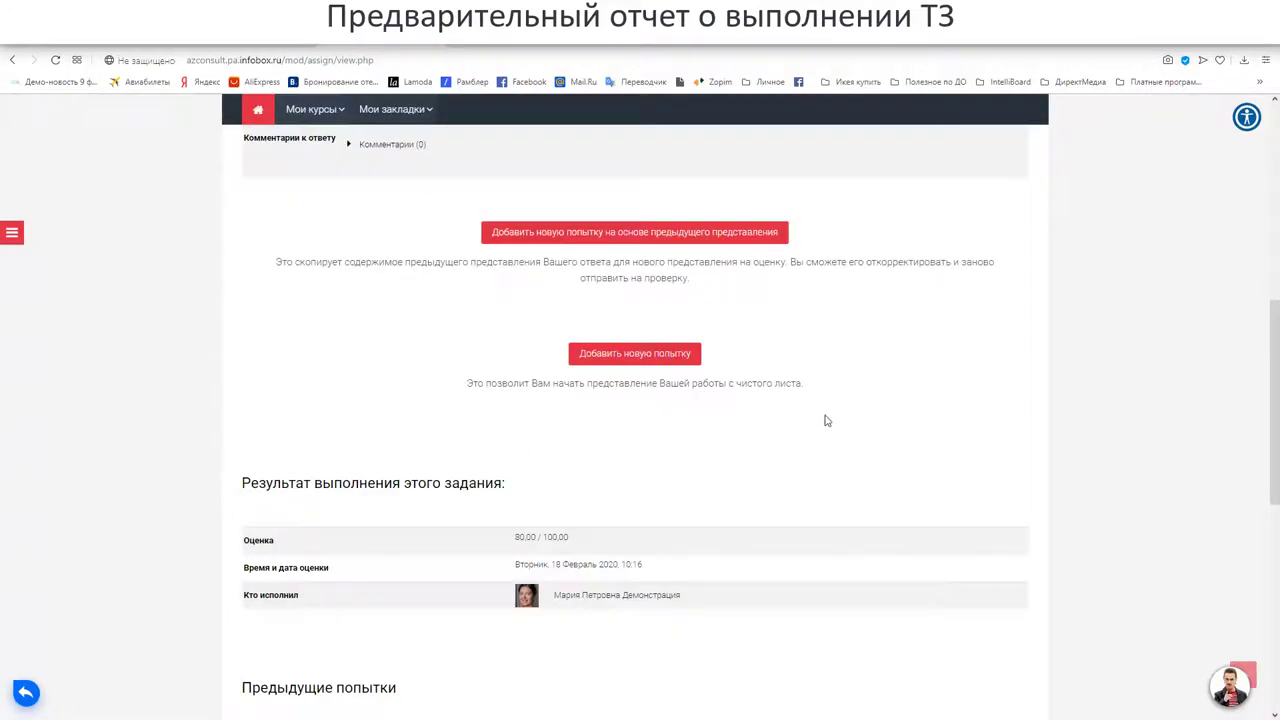
key("alt+Tab")
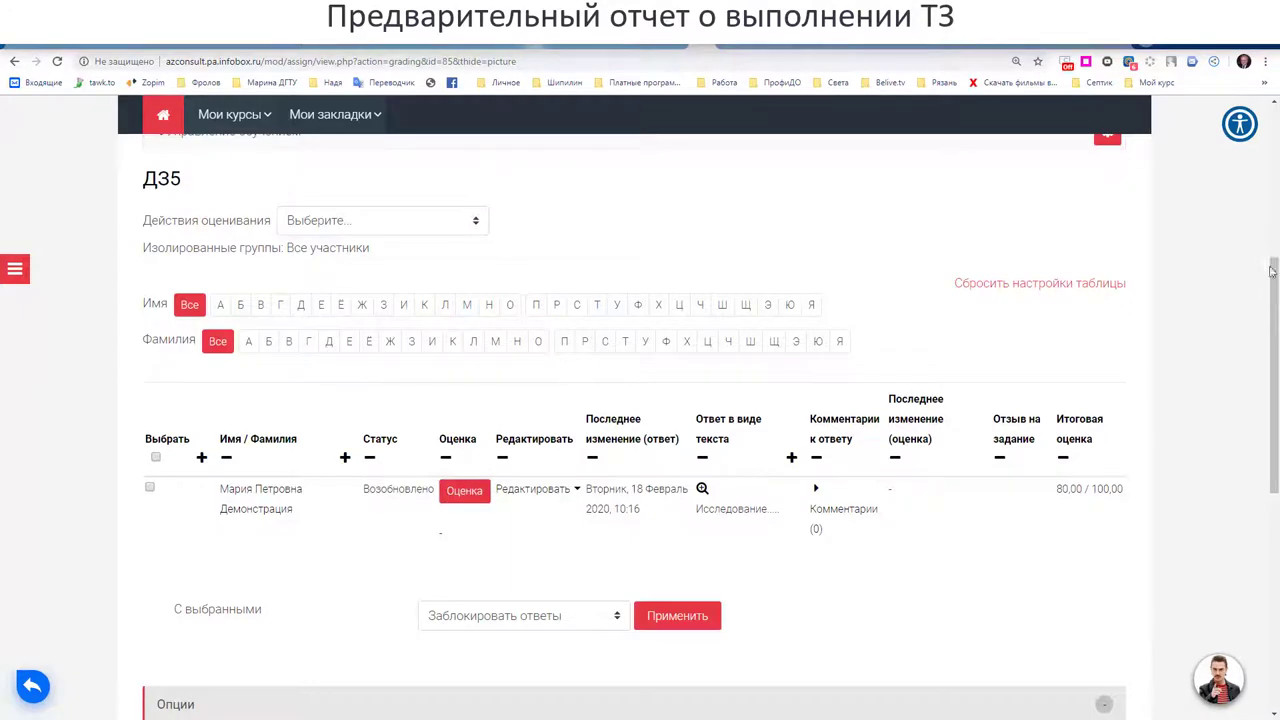
scroll(1276, 248, "down", 5)
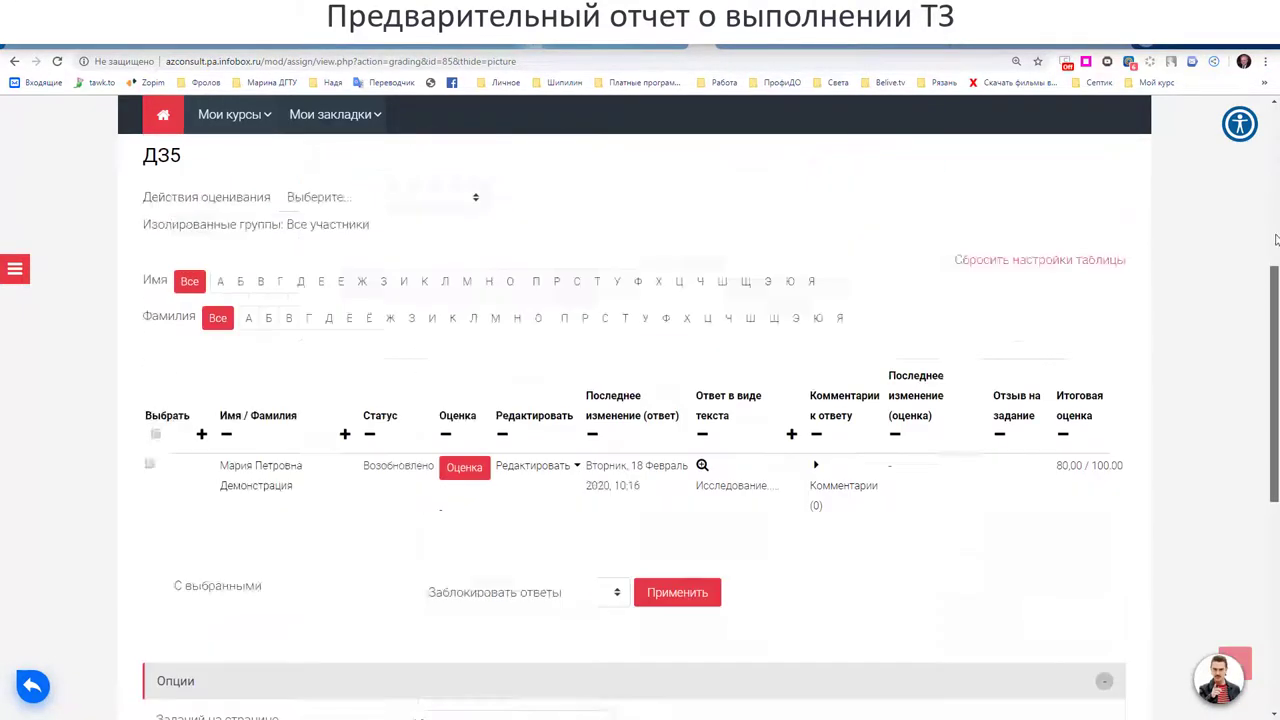
scroll(1276, 240, "up", 3)
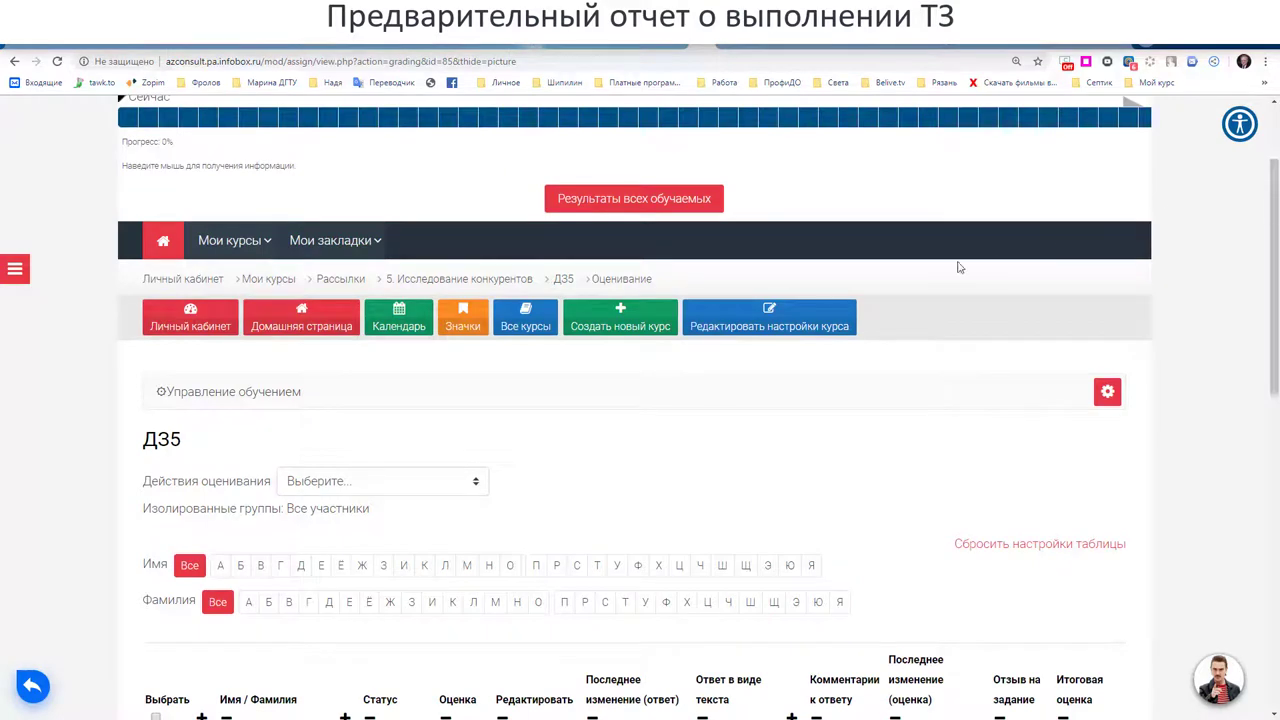
Show the side blocks and open the Шкалы page from the Оценки section of site administration.
left_click(15, 270)
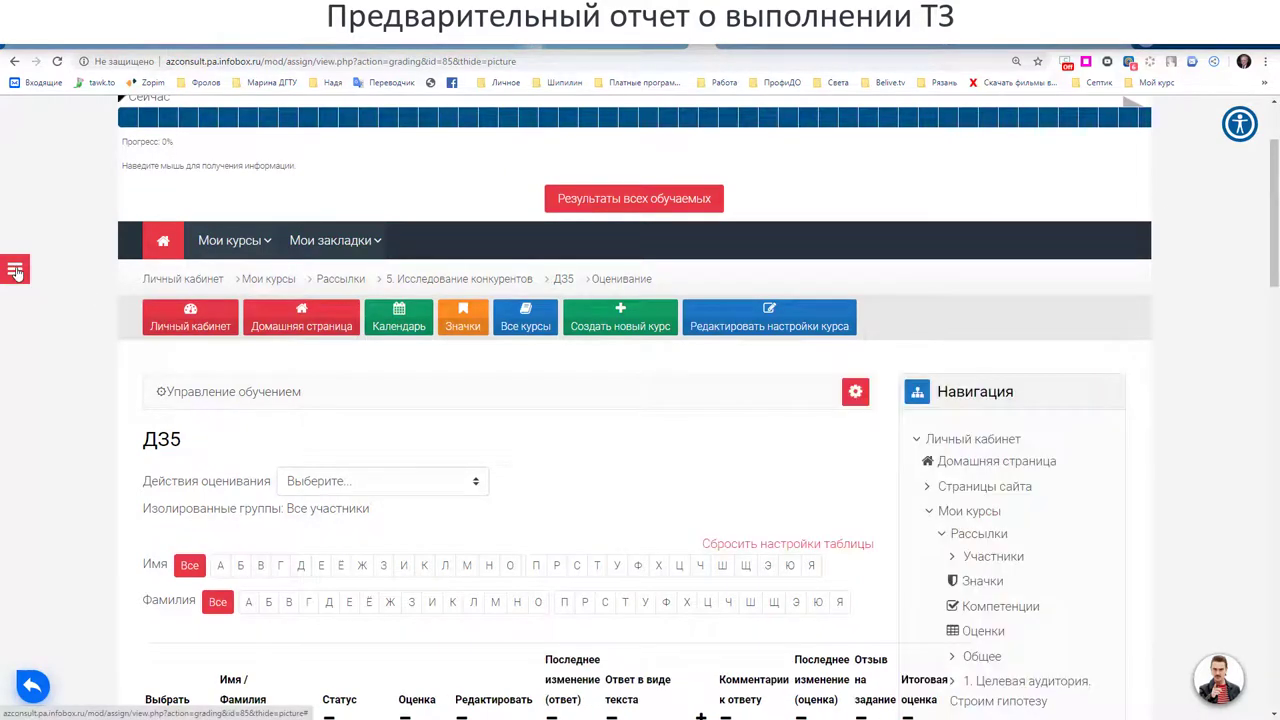
scroll(935, 420, "down", 4)
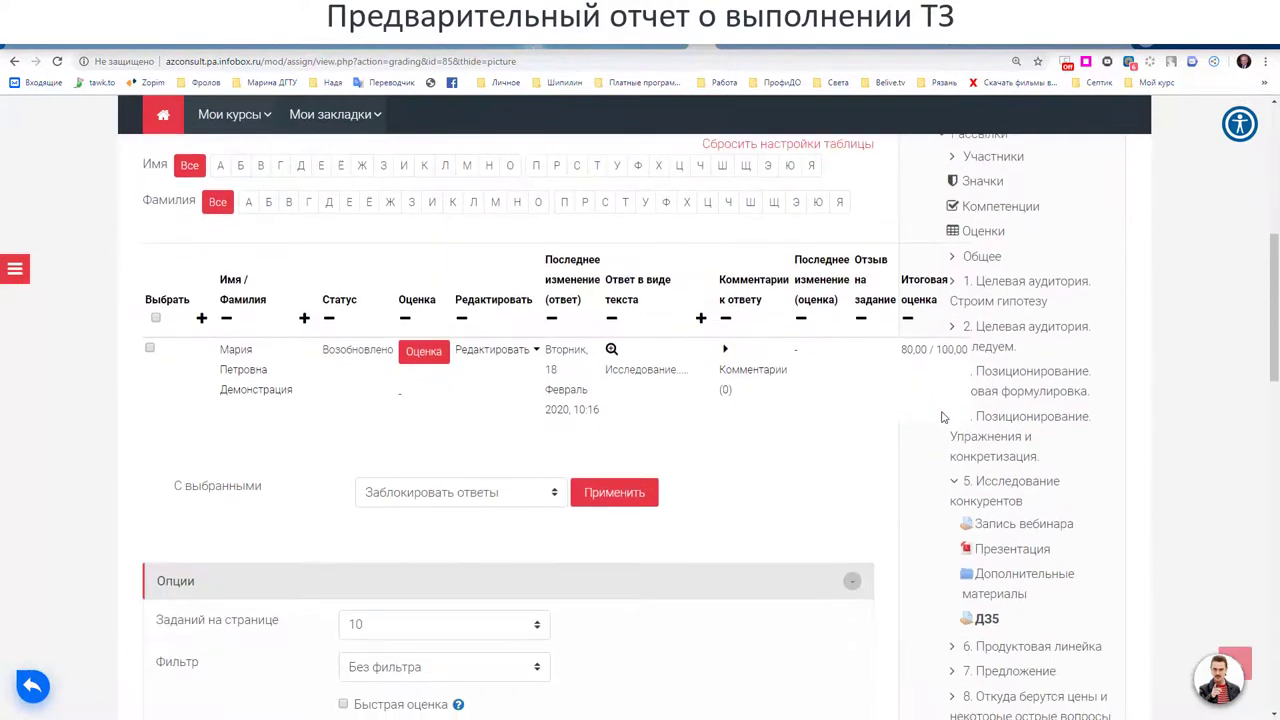
scroll(941, 417, "down", 5)
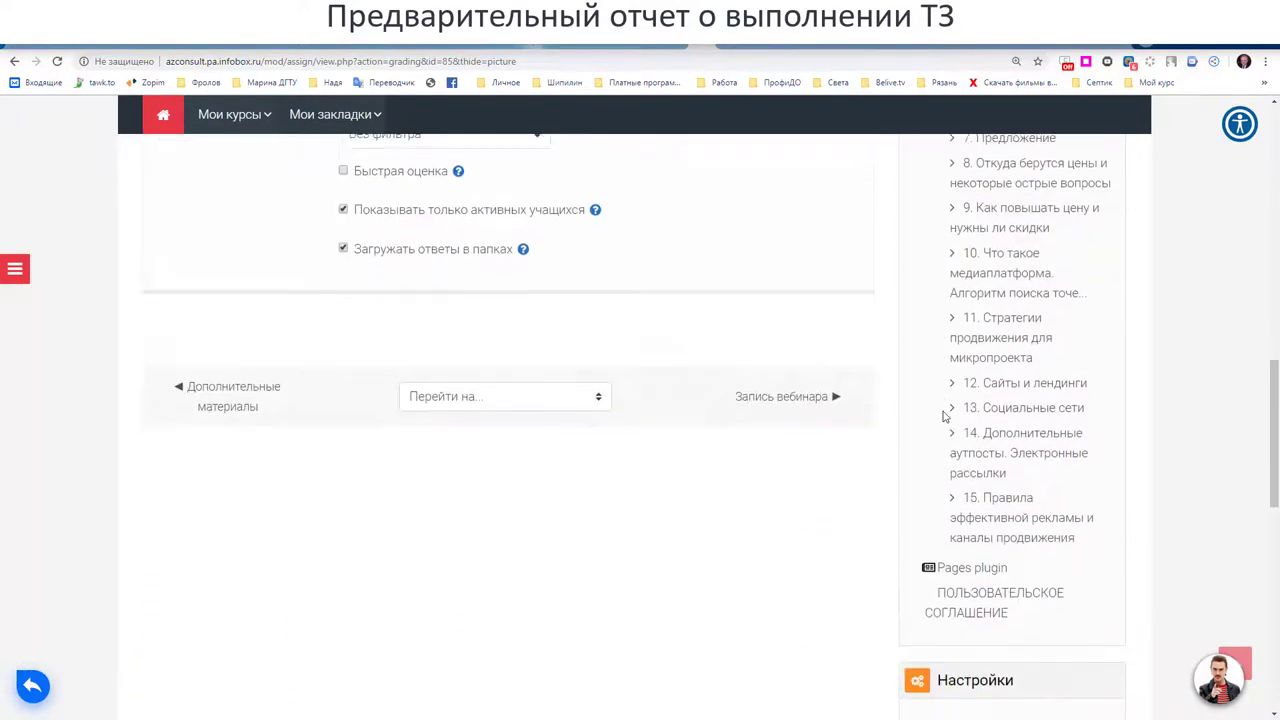
scroll(943, 416, "down", 4)
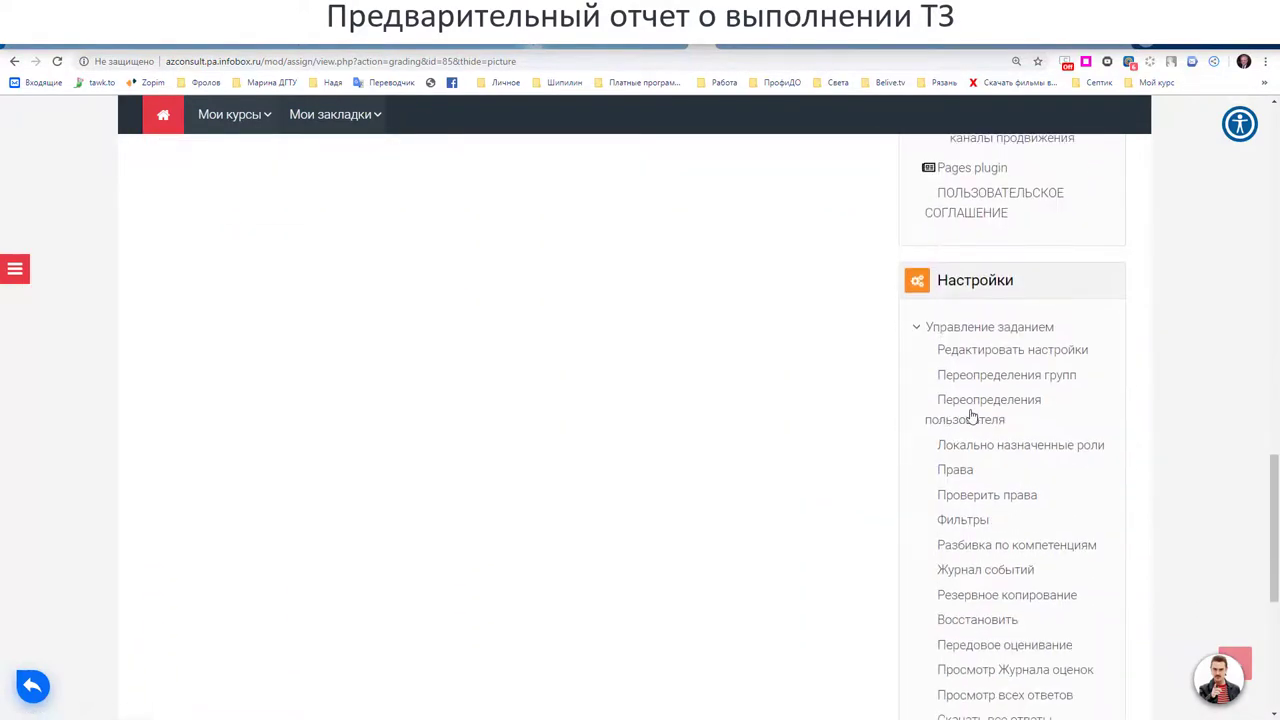
scroll(970, 415, "down", 3)
left_click(916, 495)
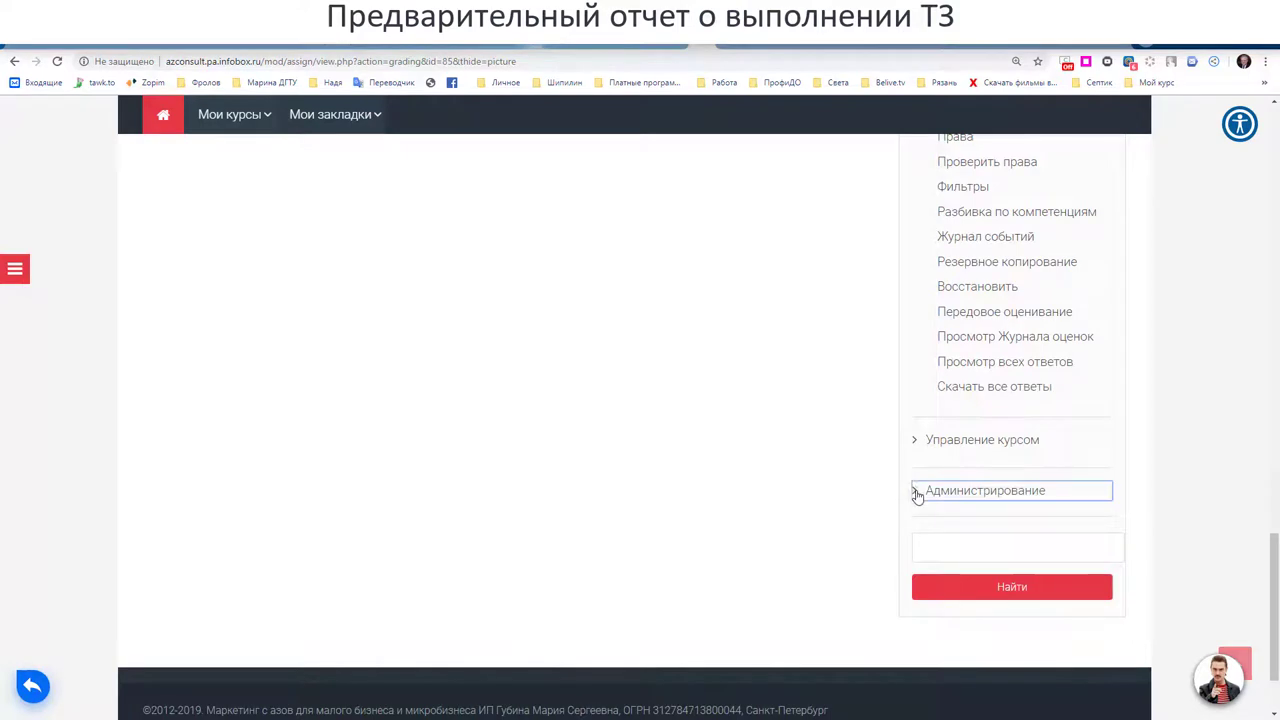
scroll(852, 483, "down", 3)
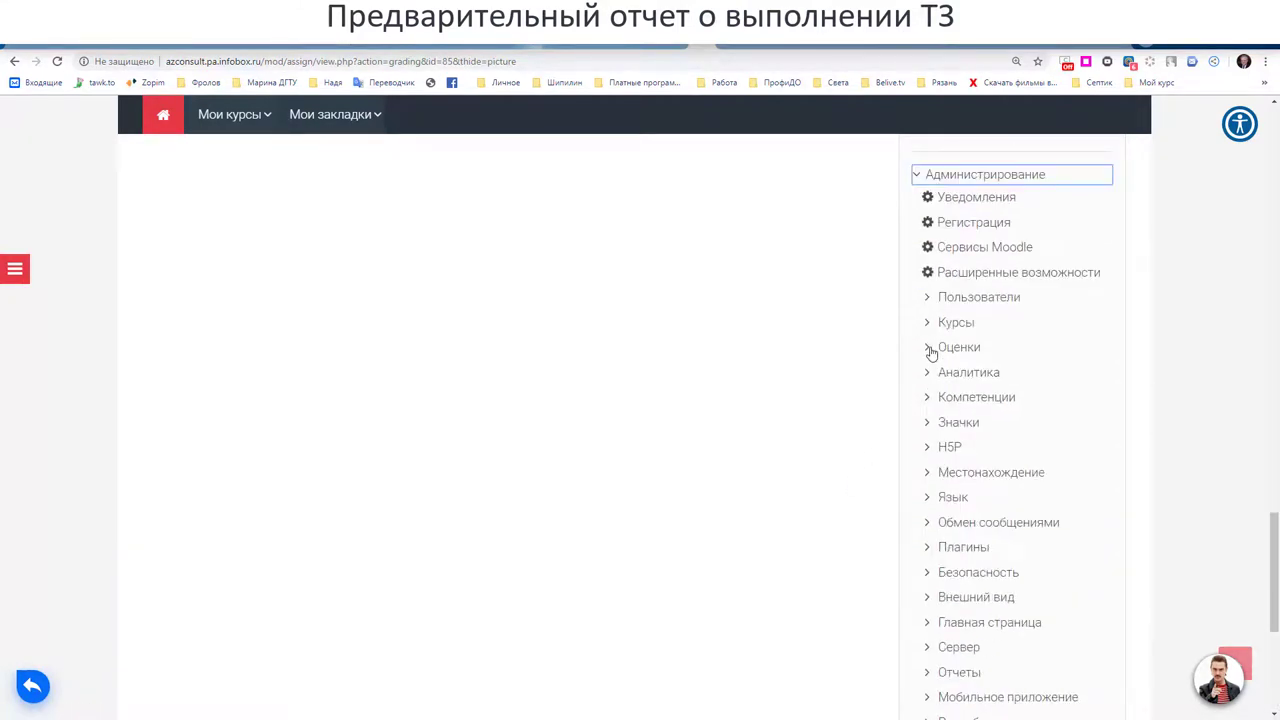
left_click(929, 348)
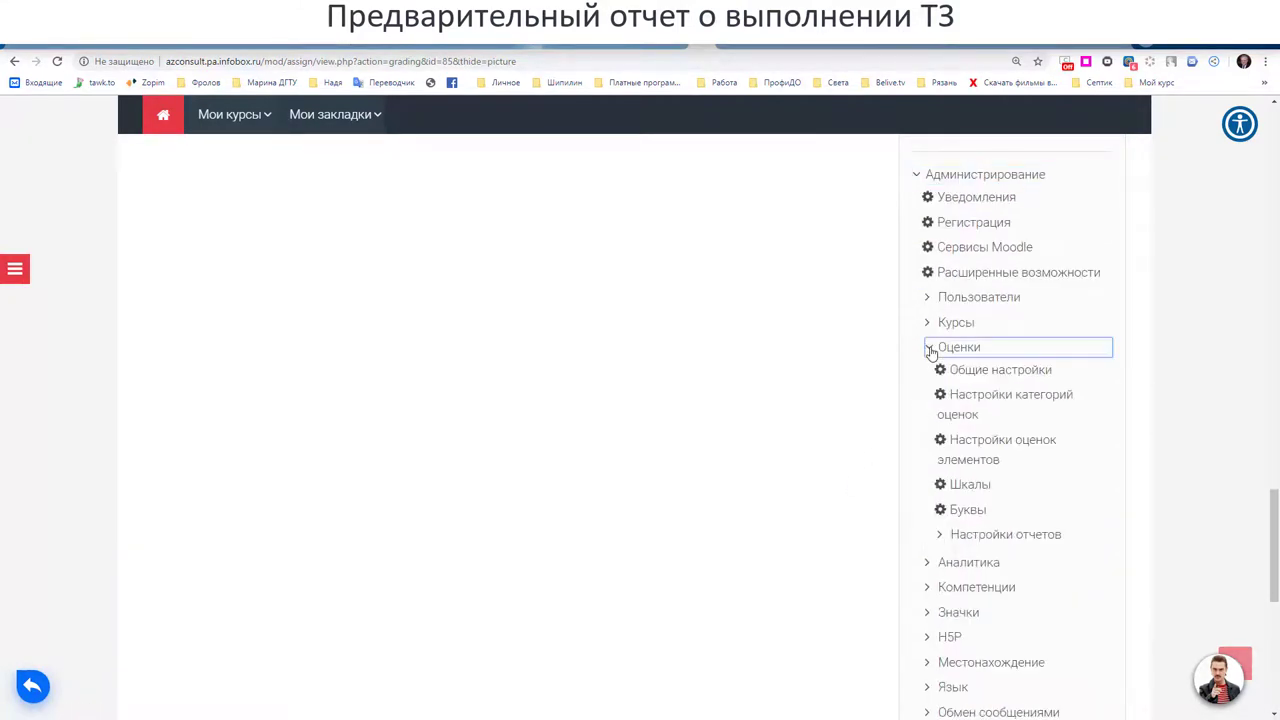
left_click(970, 488)
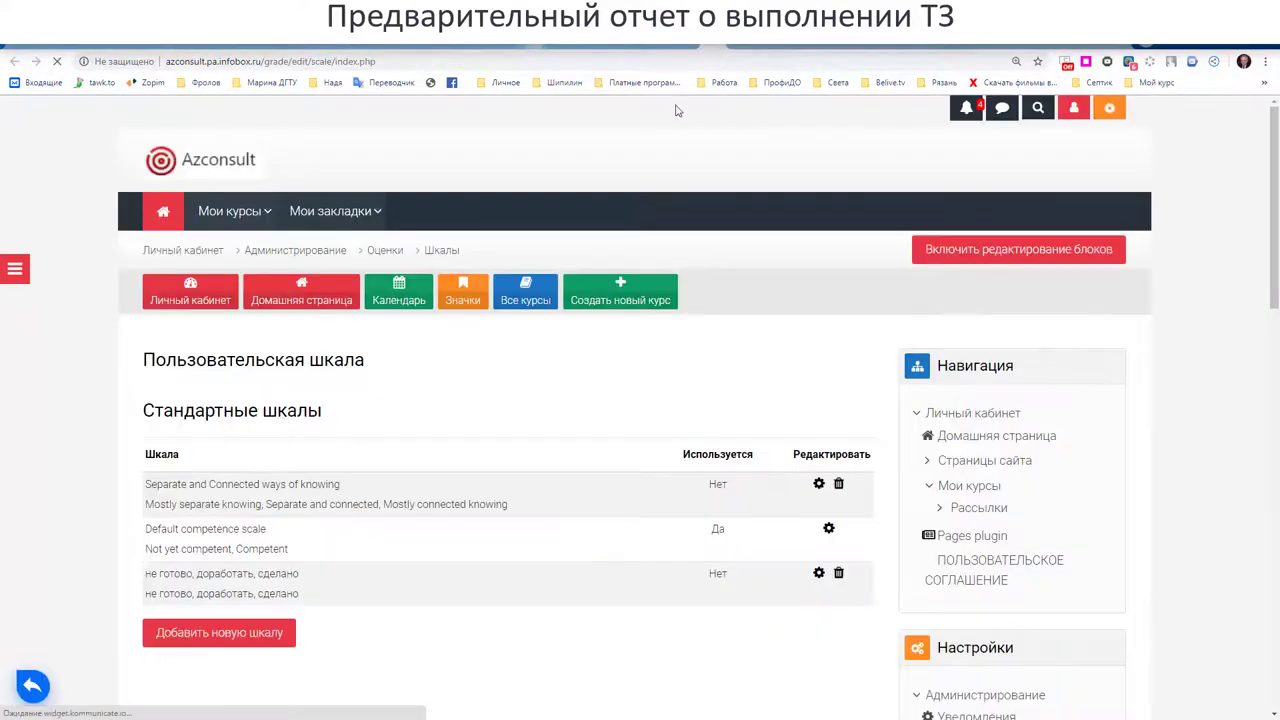
Copy the name of the standard scale "не готово, доработать, сделано".
scroll(330, 541, "down", 2)
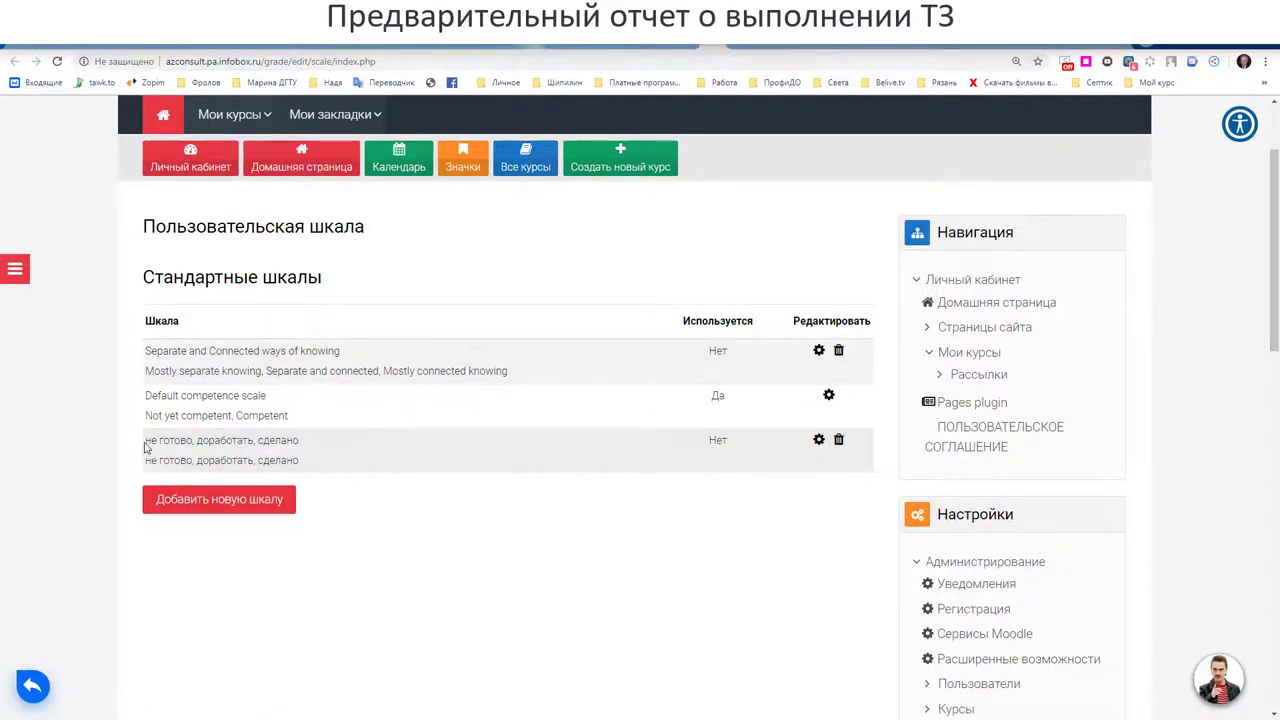
left_click_drag(145, 440, 301, 440)
key("ctrl+c")
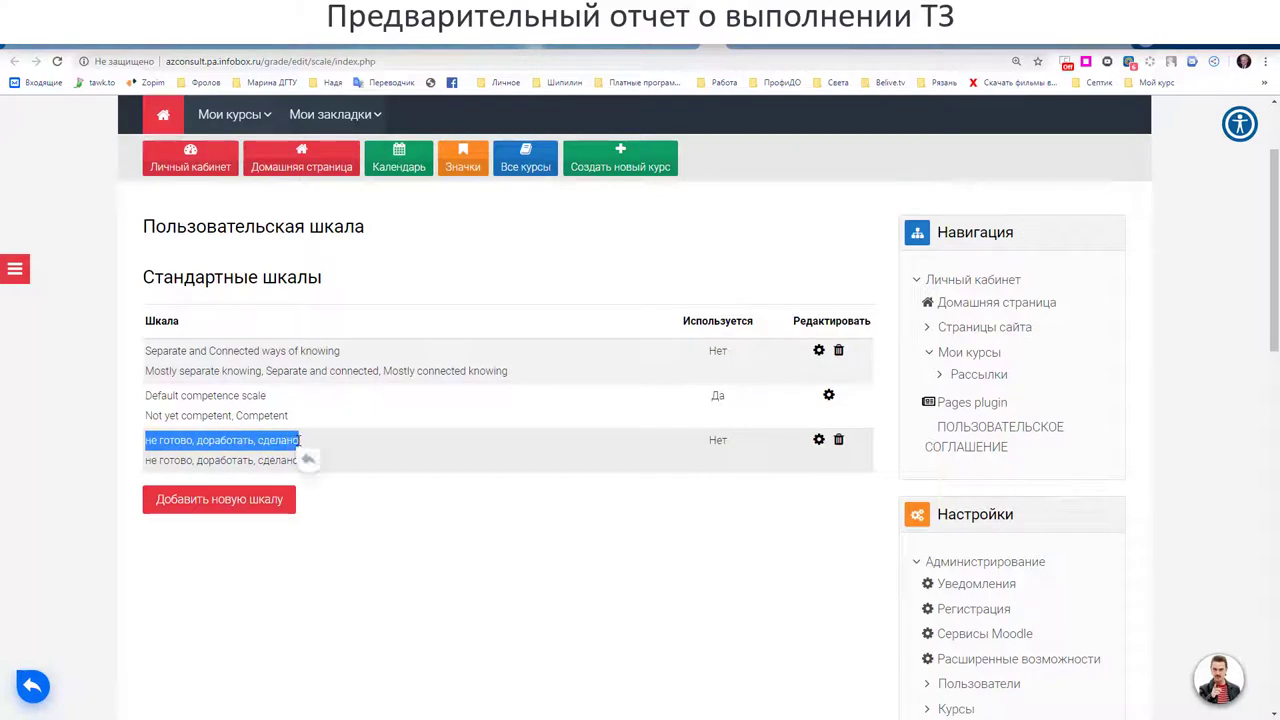
Start a new scale and enter "не готово, доработать, сделано" as its Шкала values, leaving the name and description empty.
left_click(235, 505)
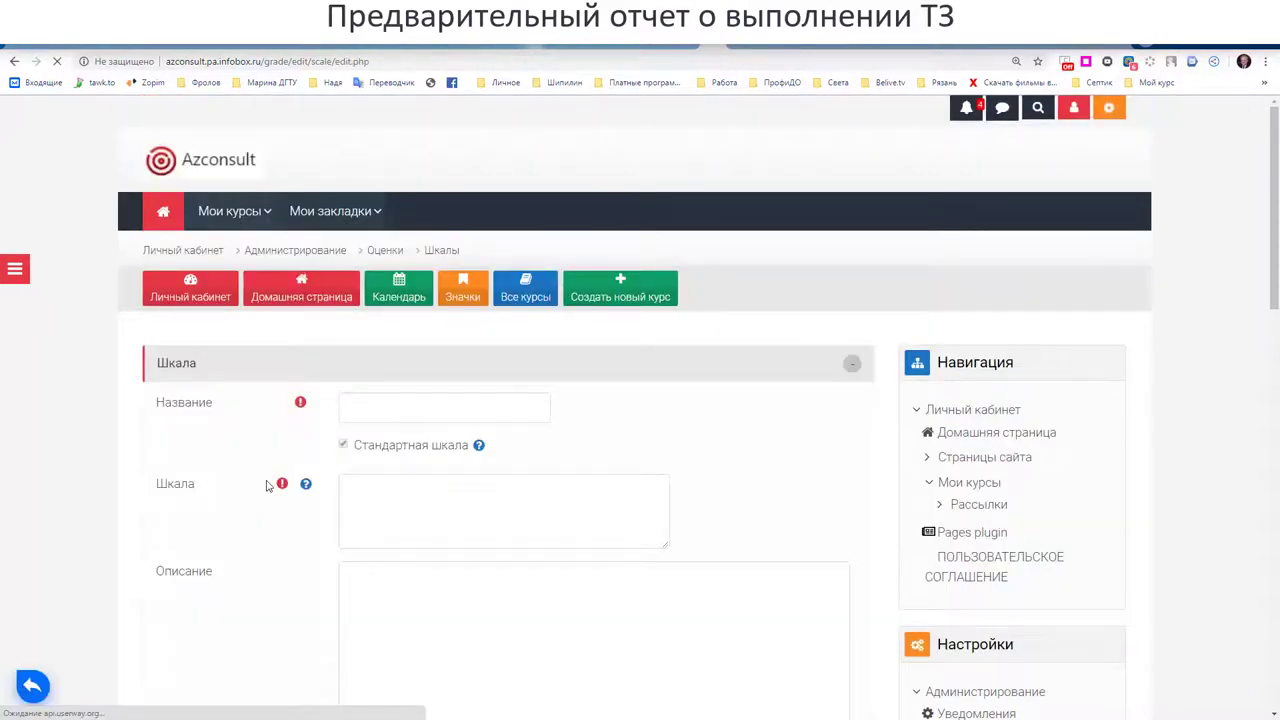
scroll(418, 515, "down", 1)
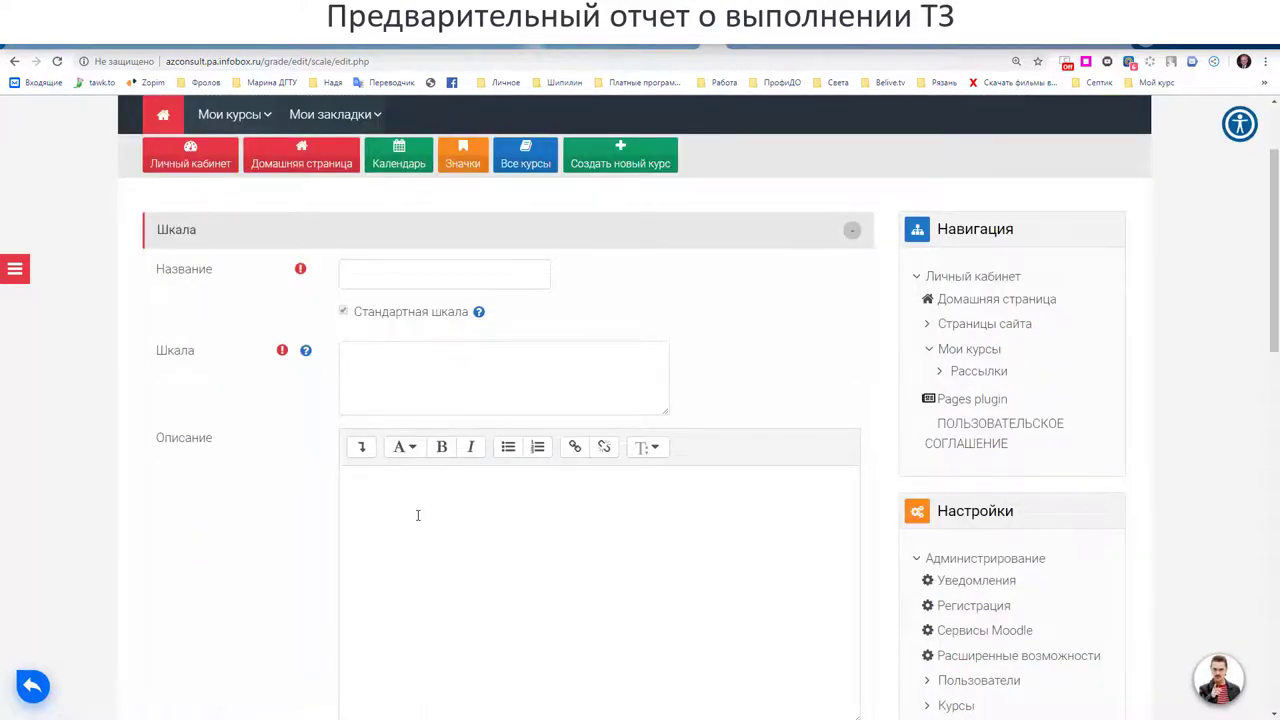
left_click(369, 367)
key("ctrl+v")
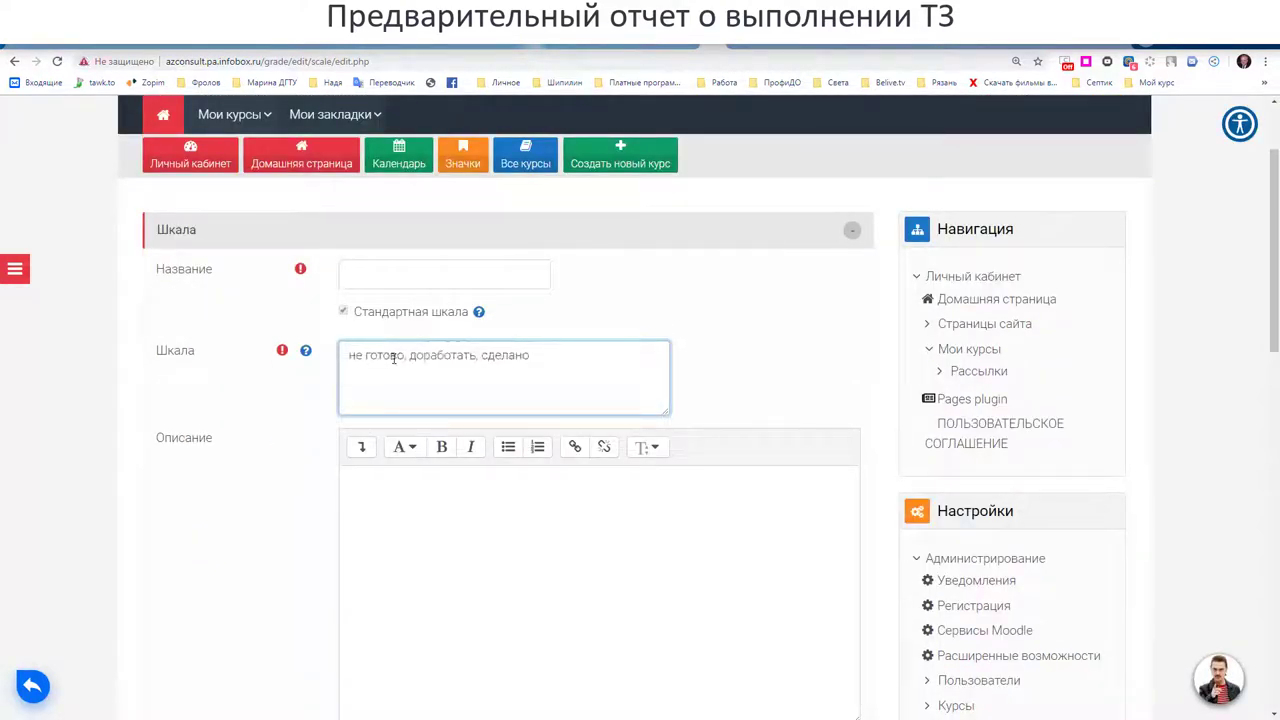
left_click(396, 274)
left_click(368, 504)
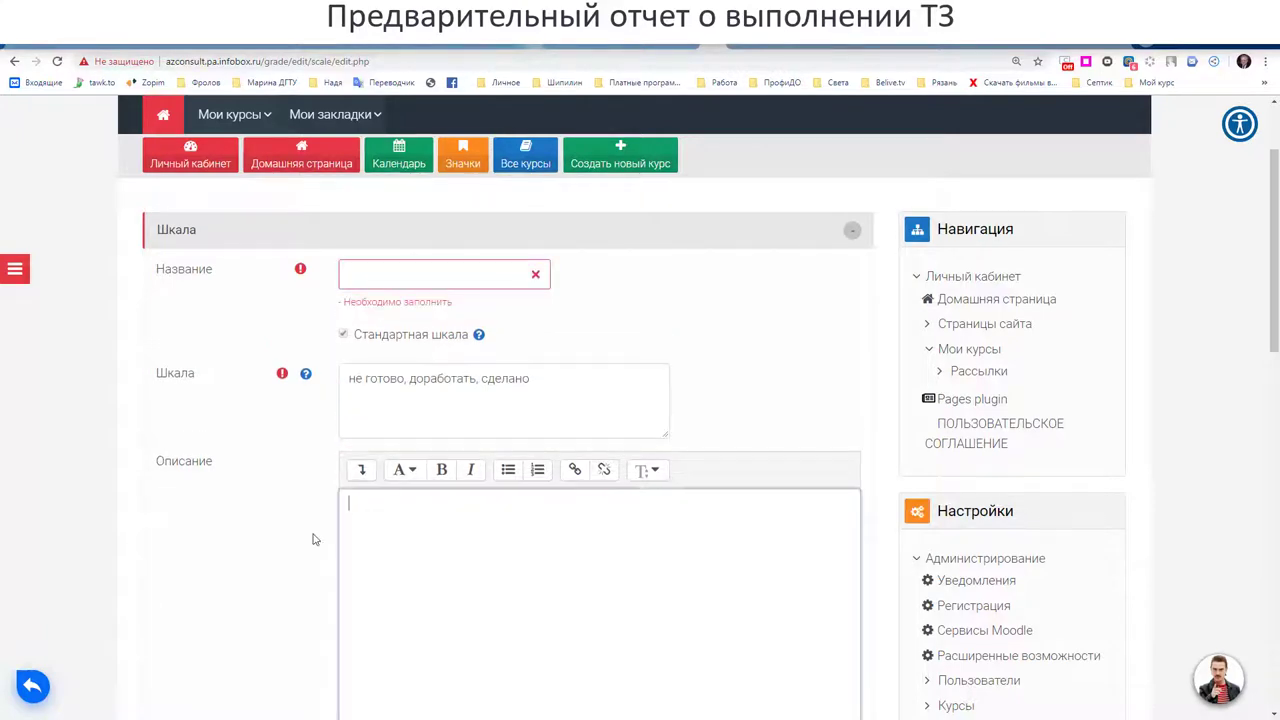
scroll(309, 537, "down", 3)
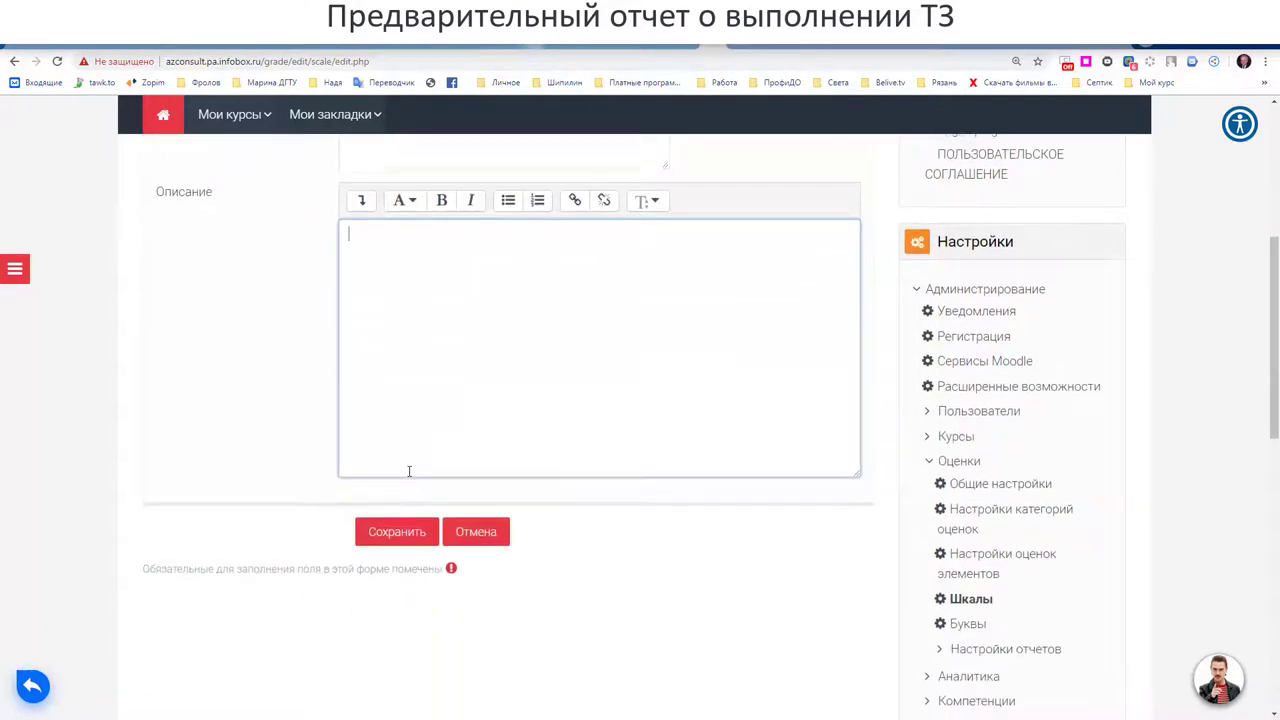
scroll(409, 471, "down", 2)
Return to the ДЗ5 grading page and open the assignment's settings for editing.
left_click(690, 46)
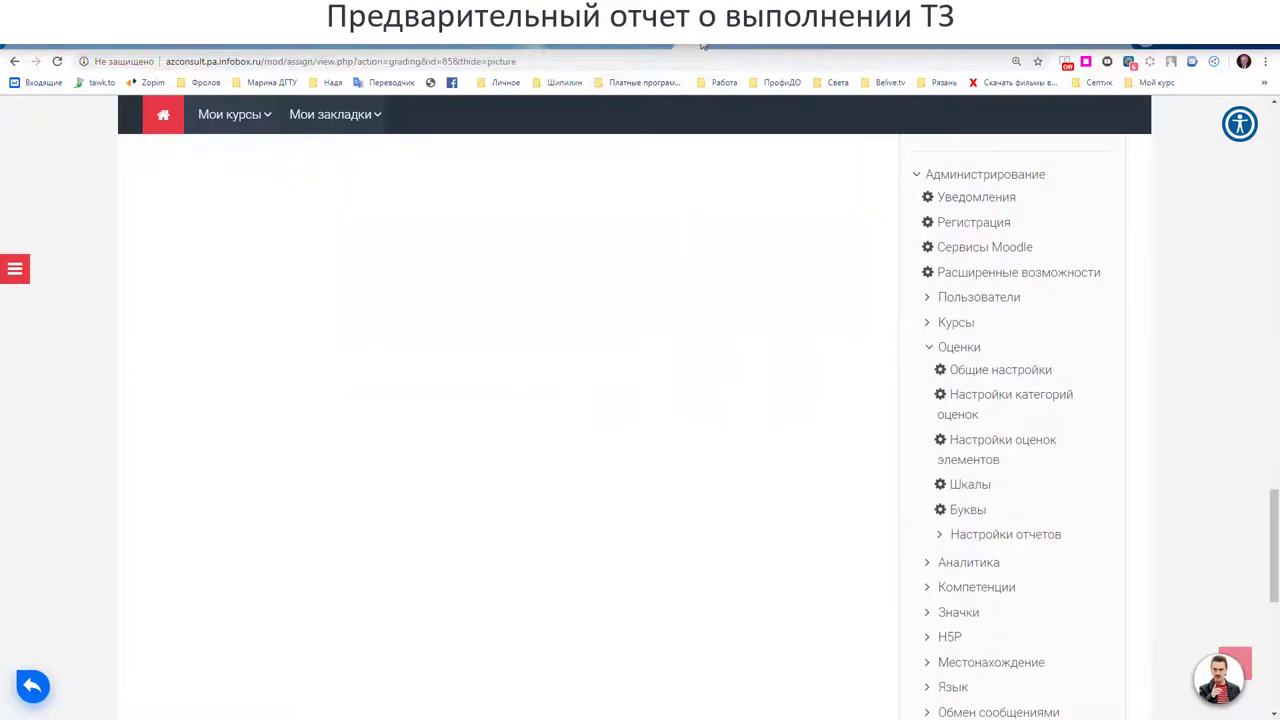
scroll(730, 441, "up", 6)
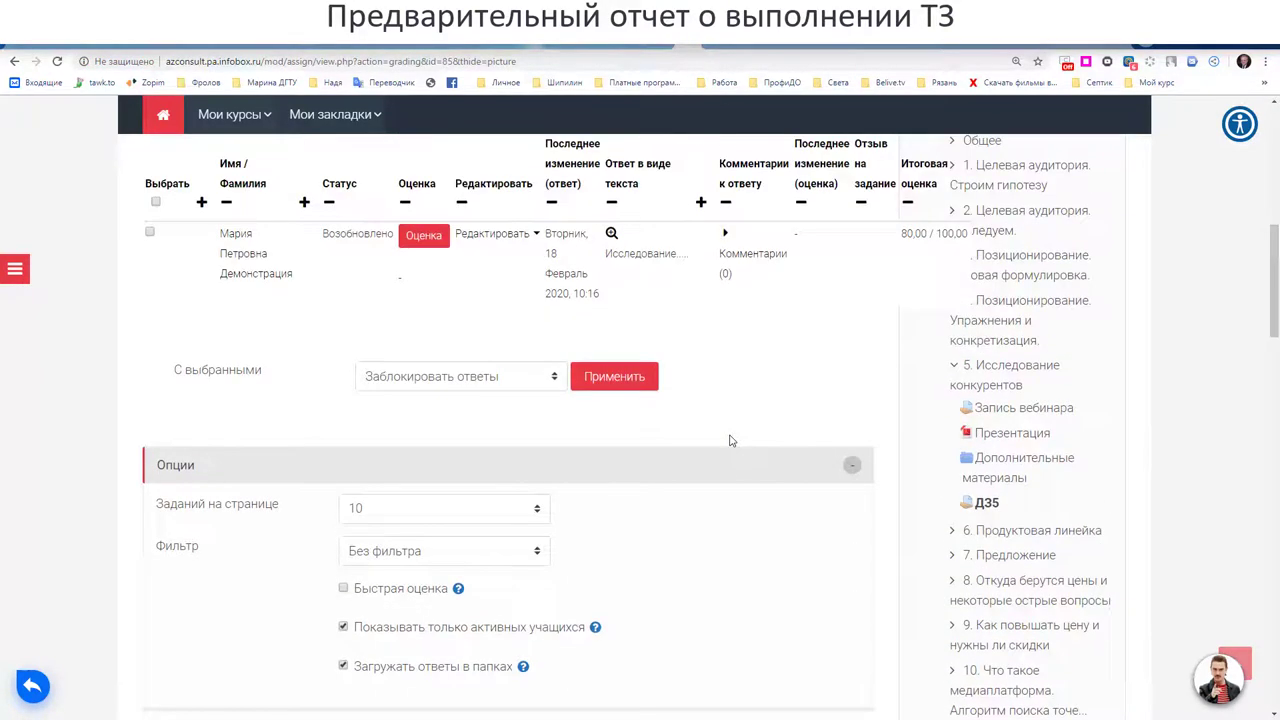
left_click_drag(1268, 312, 1258, 244)
scroll(1258, 244, "up", 1)
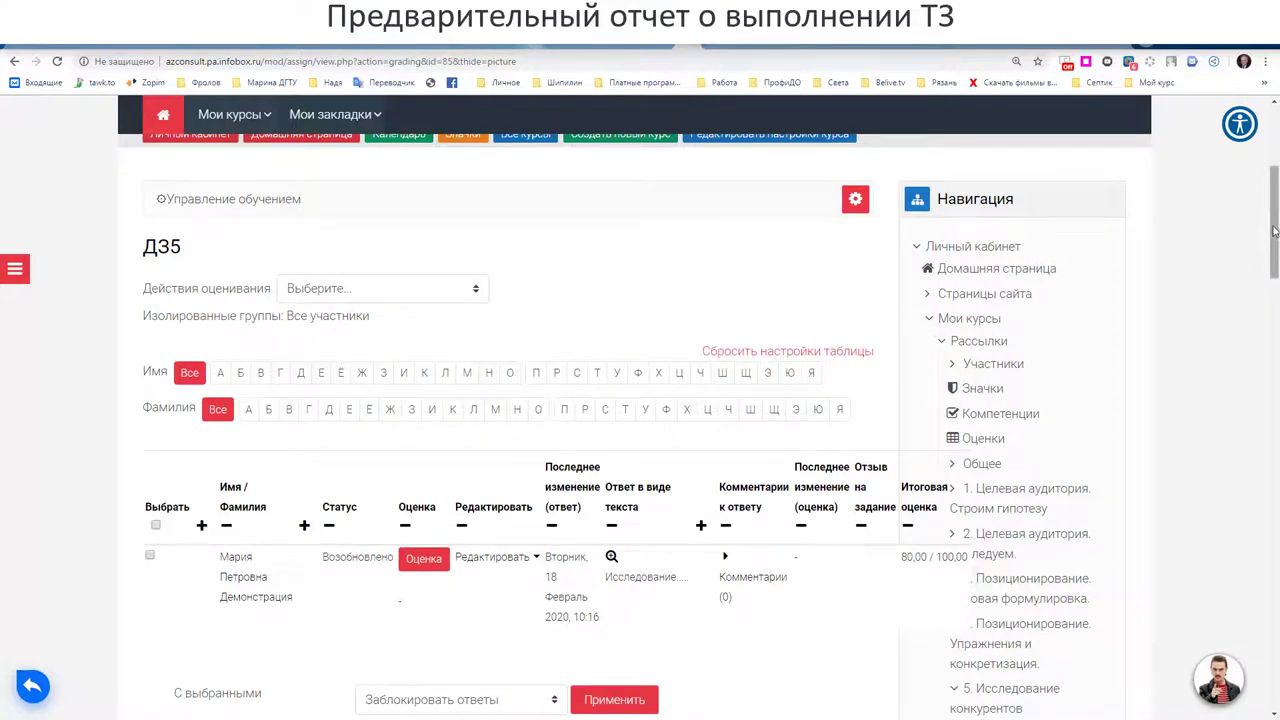
left_click_drag(1272, 232, 1259, 453)
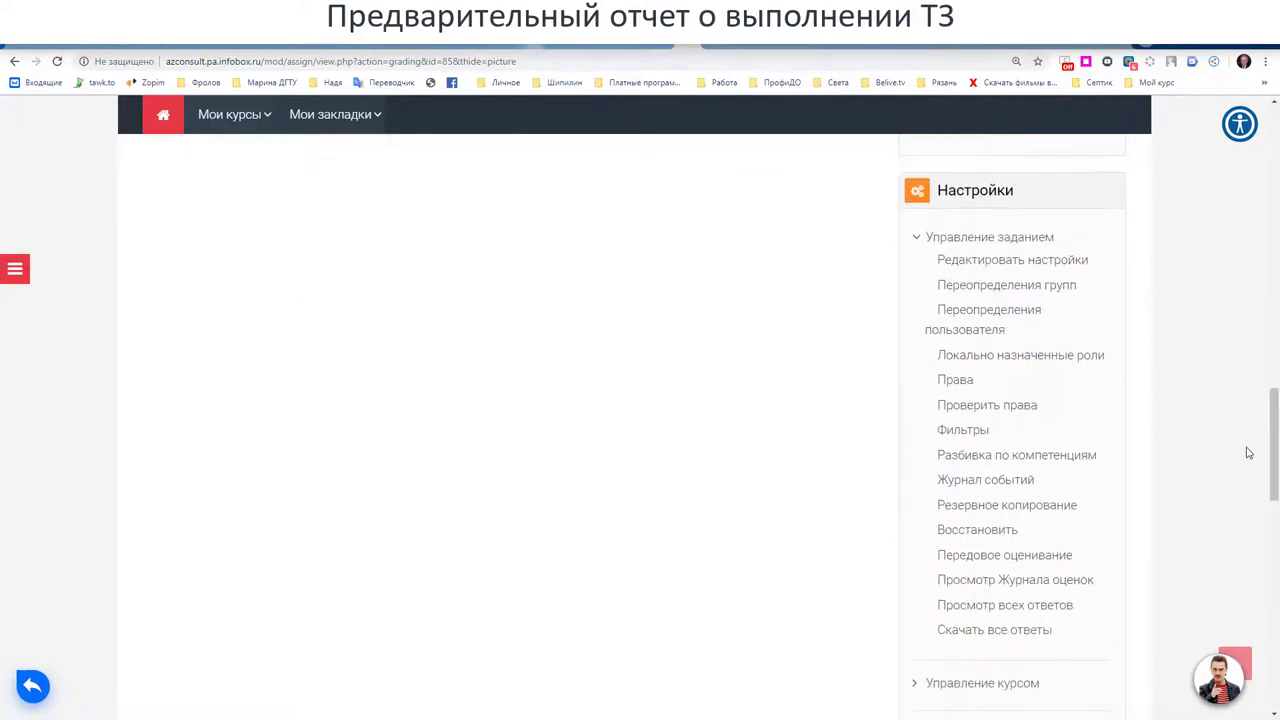
left_click(1043, 262)
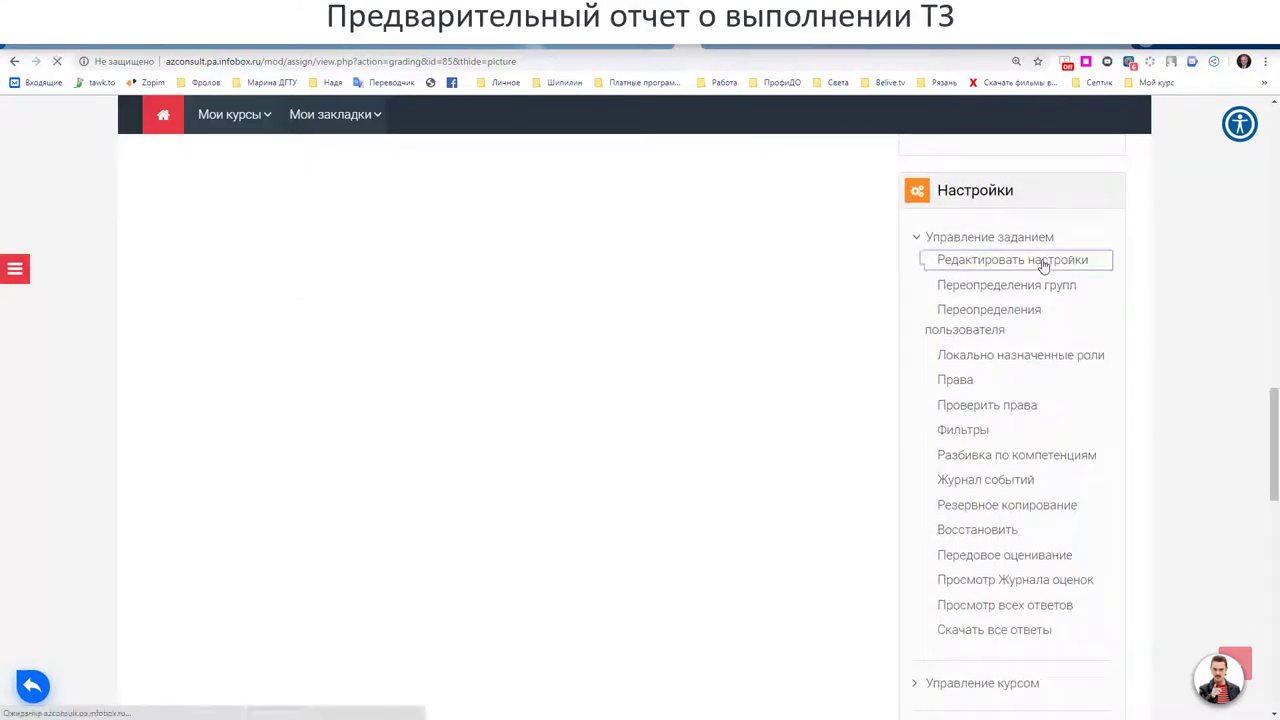
Expand the Оценка section of the ДЗ5 settings and examine the grade type, recalculation and maximum grade options.
scroll(851, 376, "down", 5)
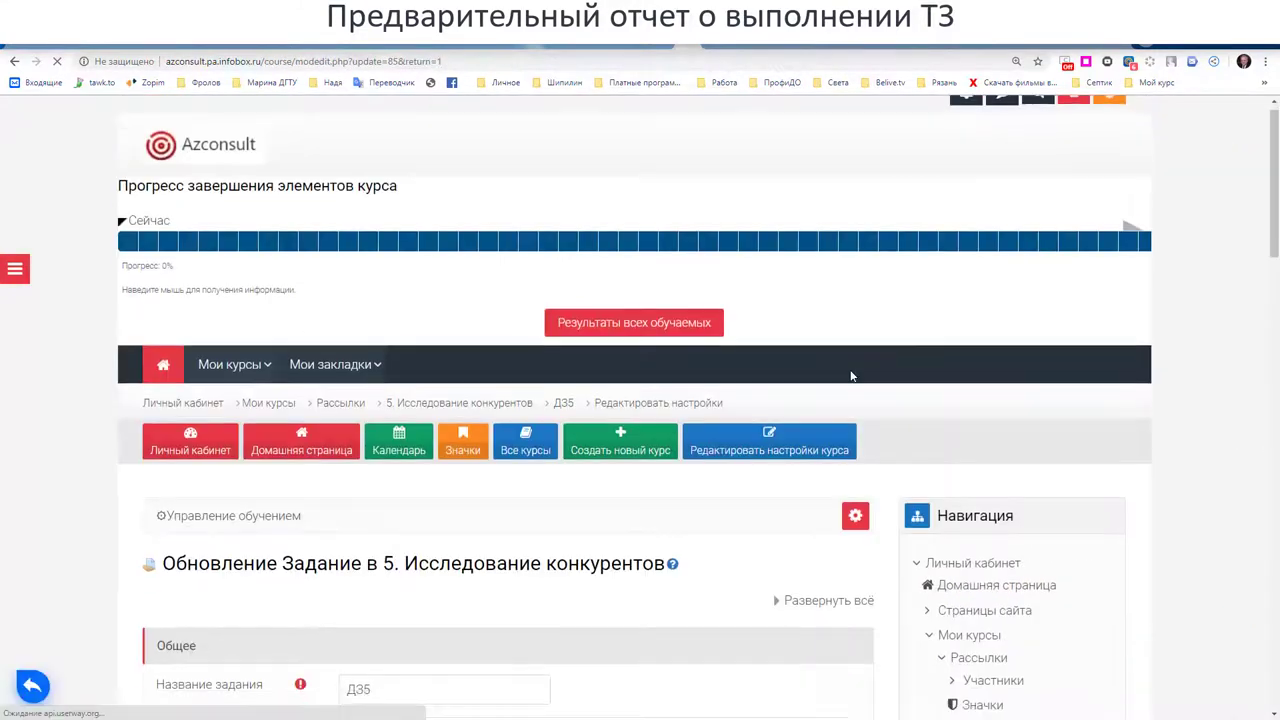
scroll(851, 376, "down", 9)
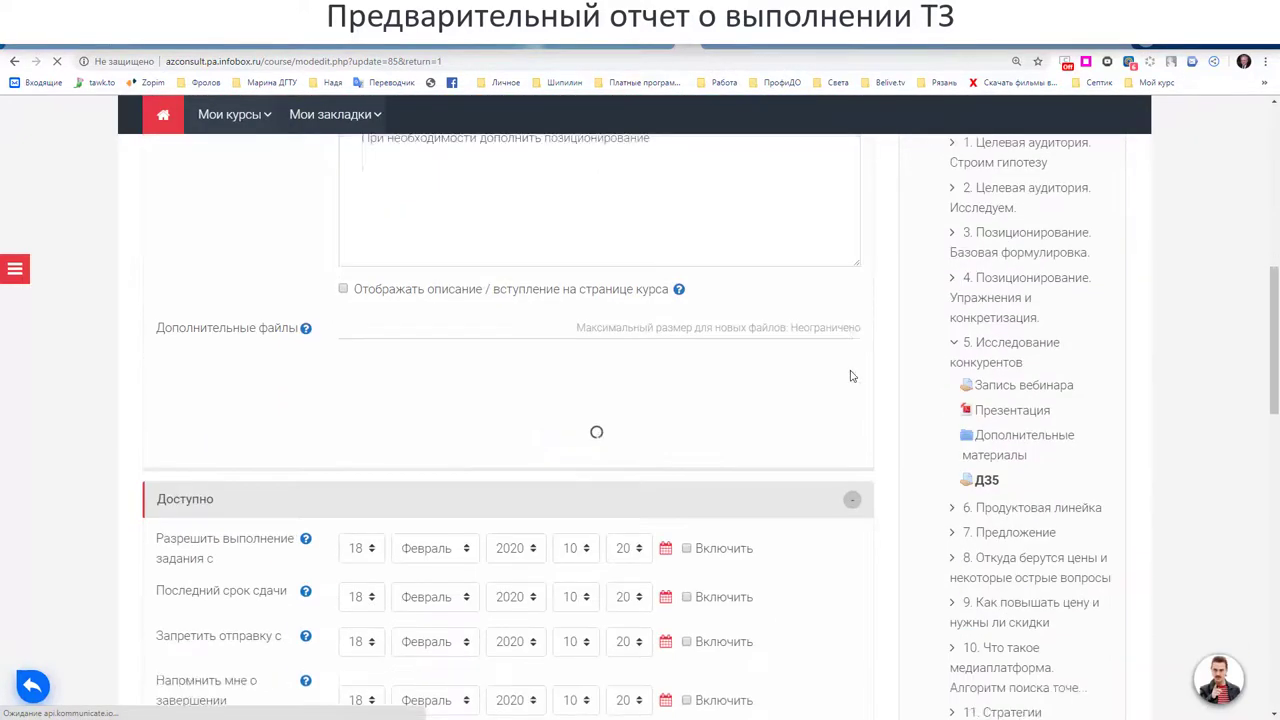
scroll(851, 376, "down", 4)
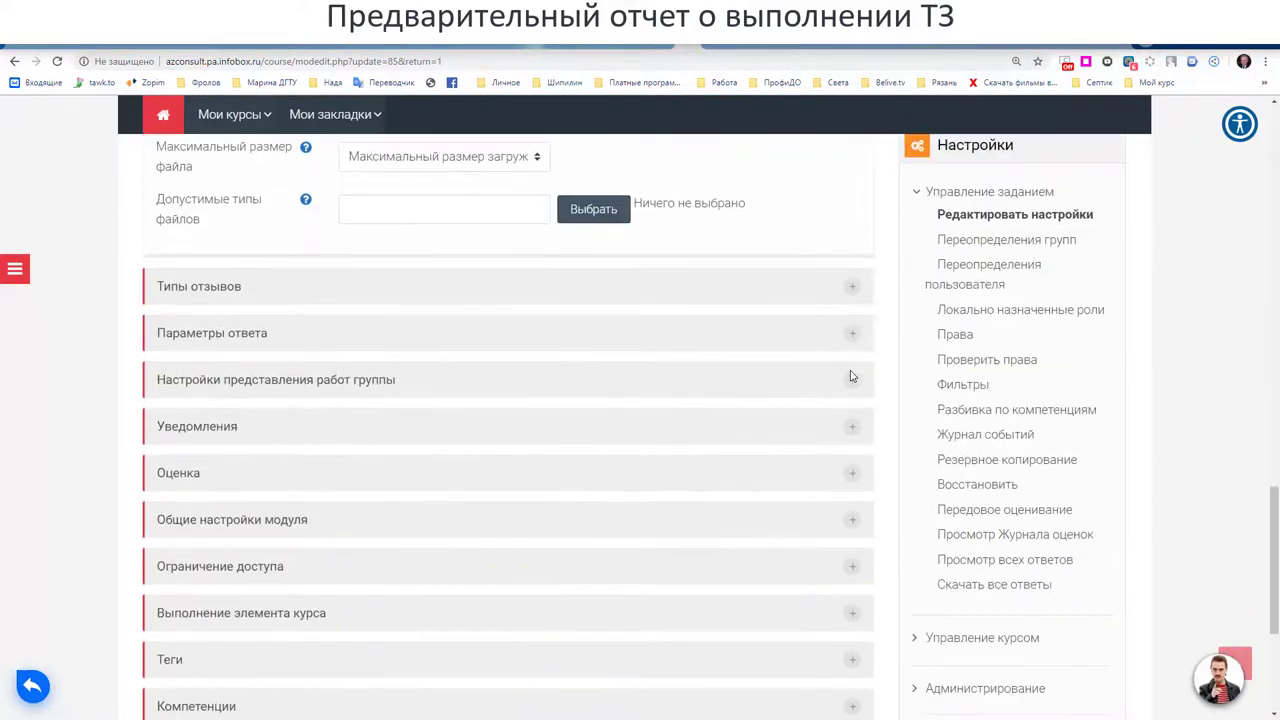
left_click(187, 345)
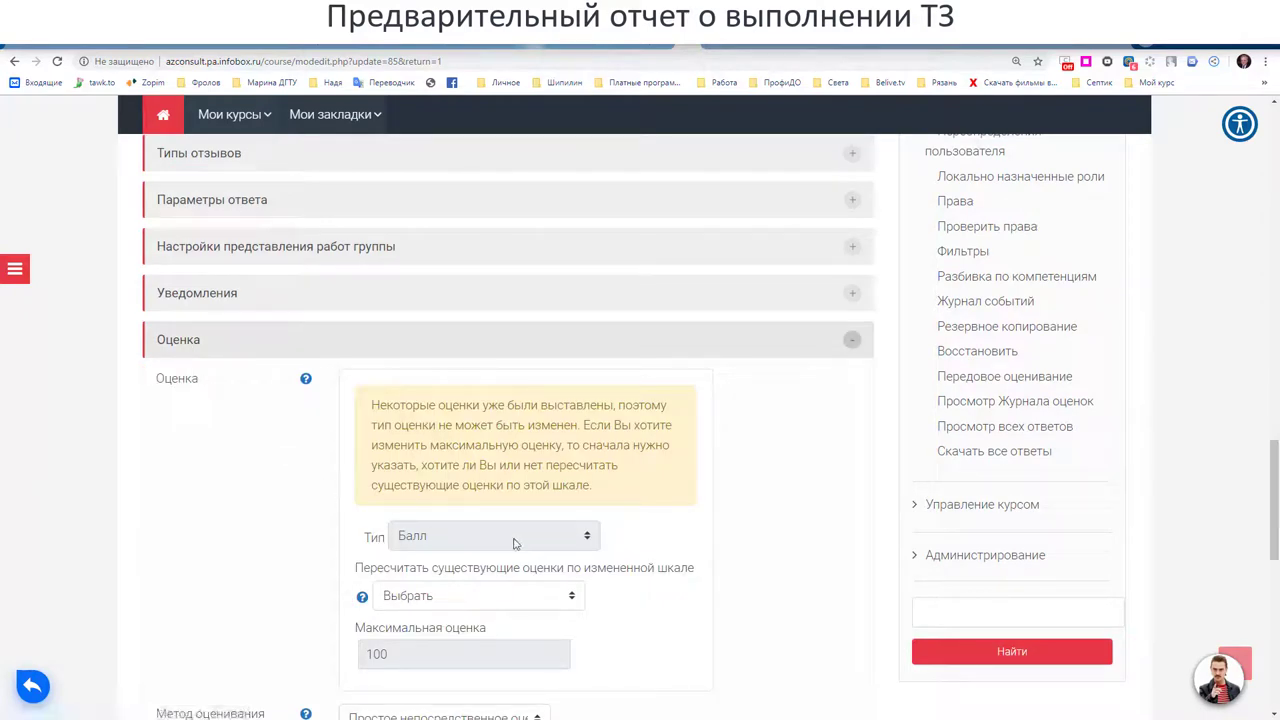
scroll(515, 543, "down", 1)
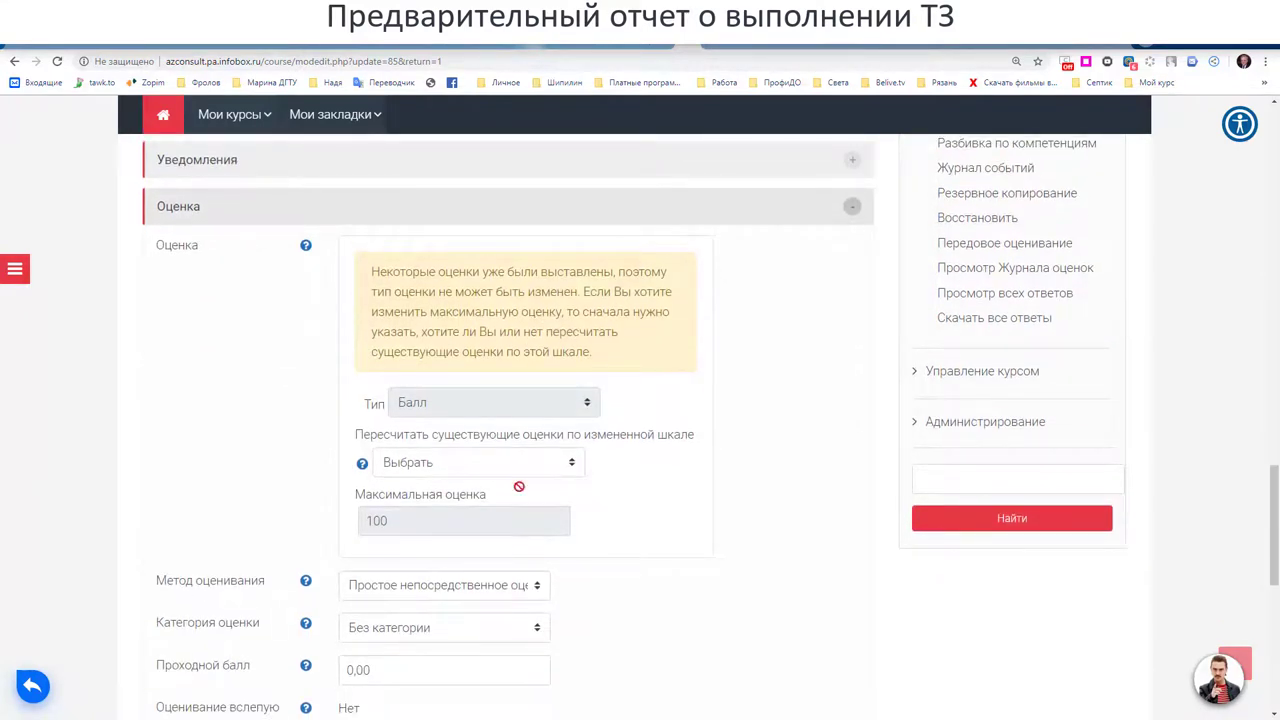
scroll(508, 620, "down", 4)
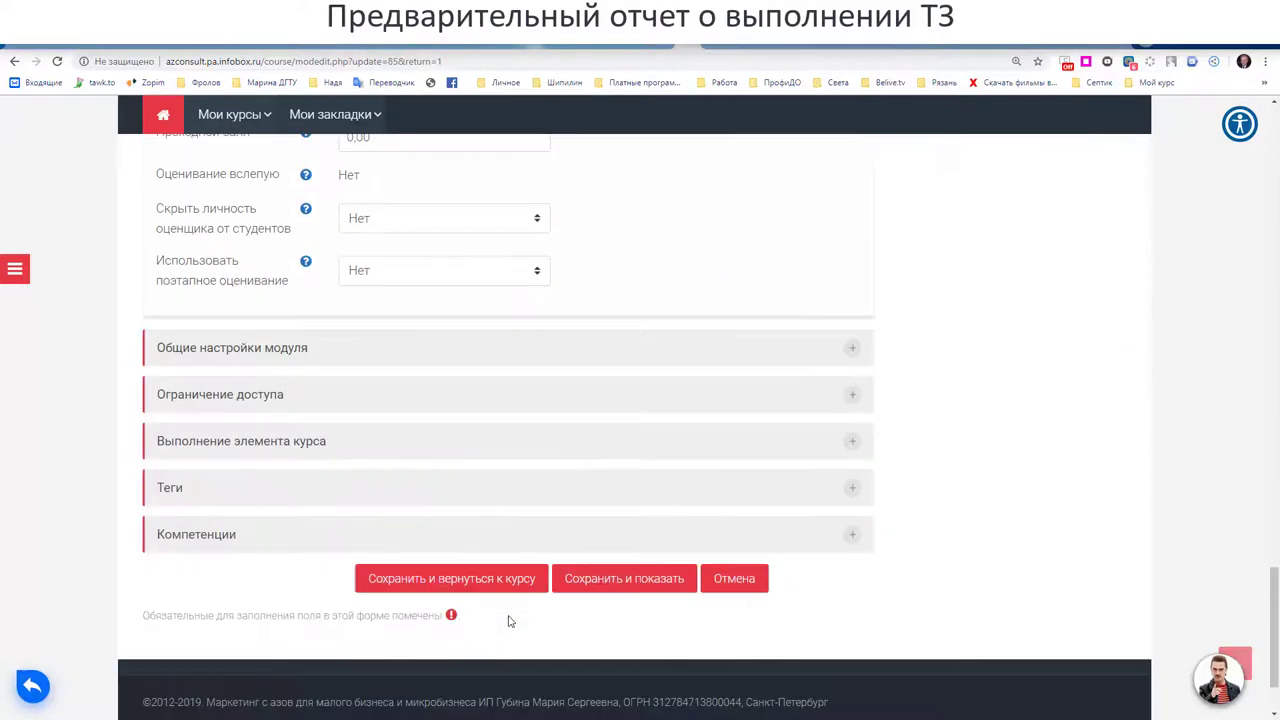
scroll(494, 543, "up", 2)
scroll(494, 543, "down", 1)
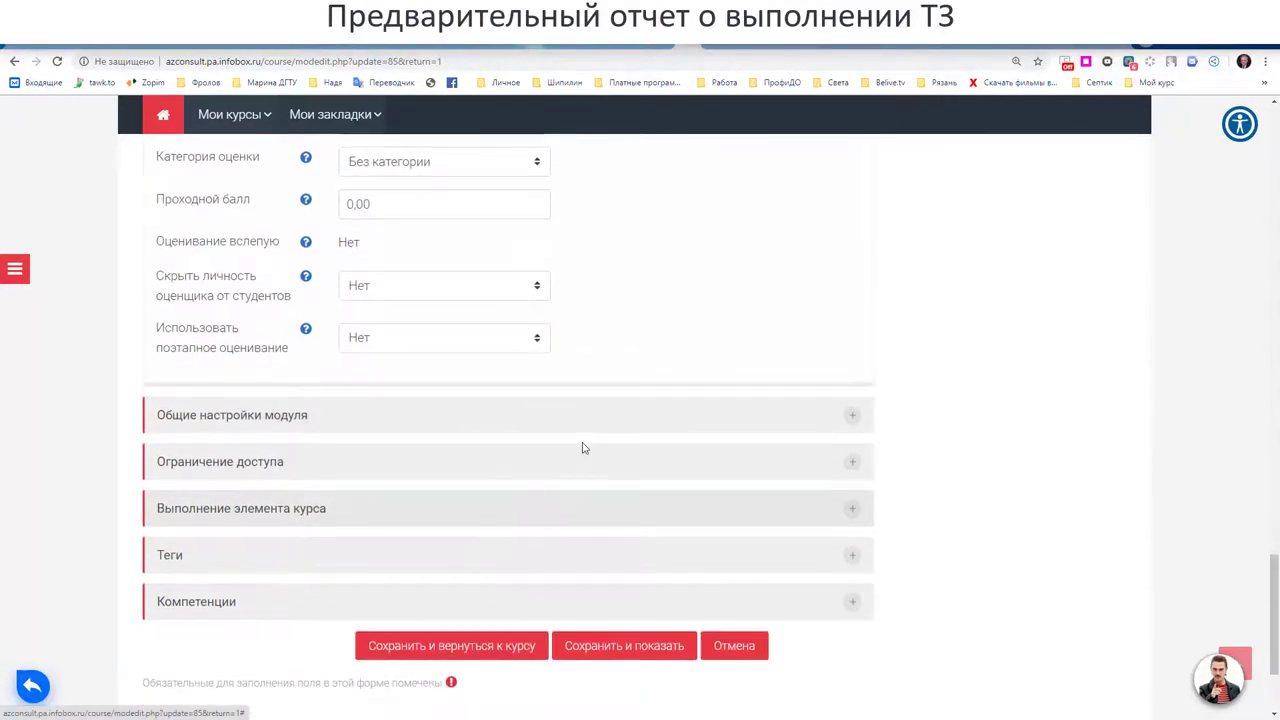
scroll(590, 445, "up", 3)
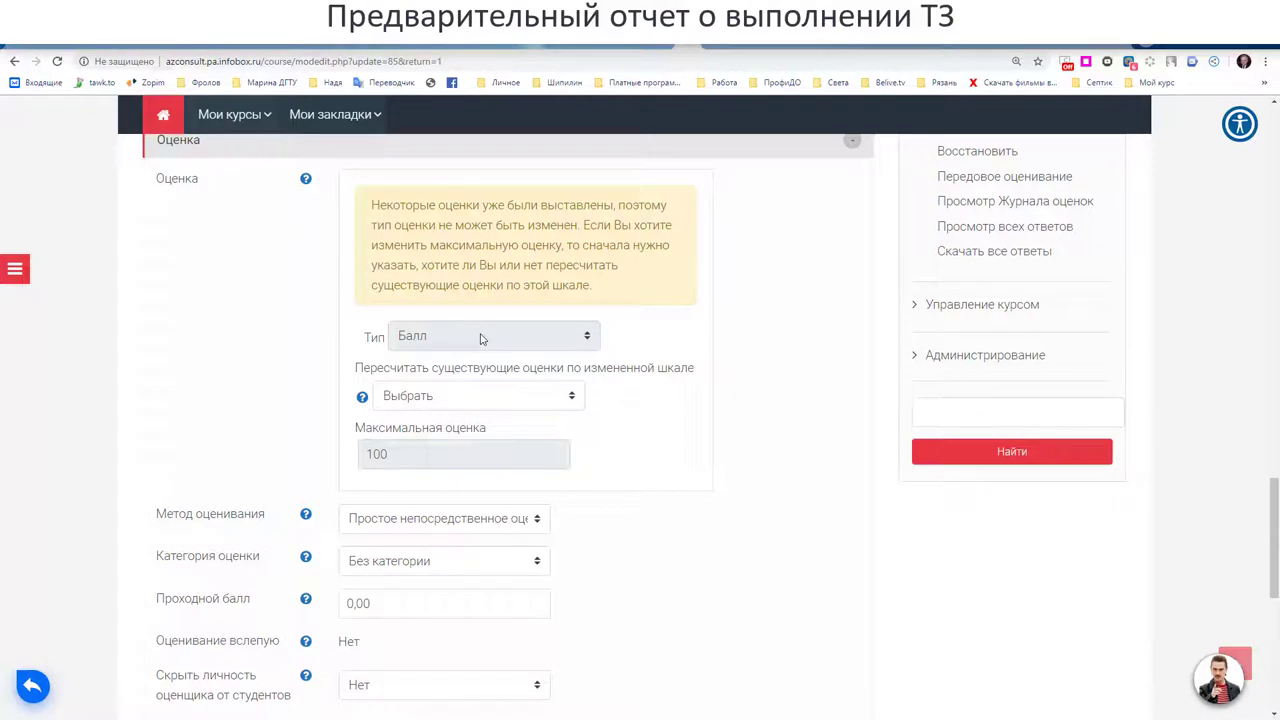
middle_click(744, 290)
middle_click(751, 275)
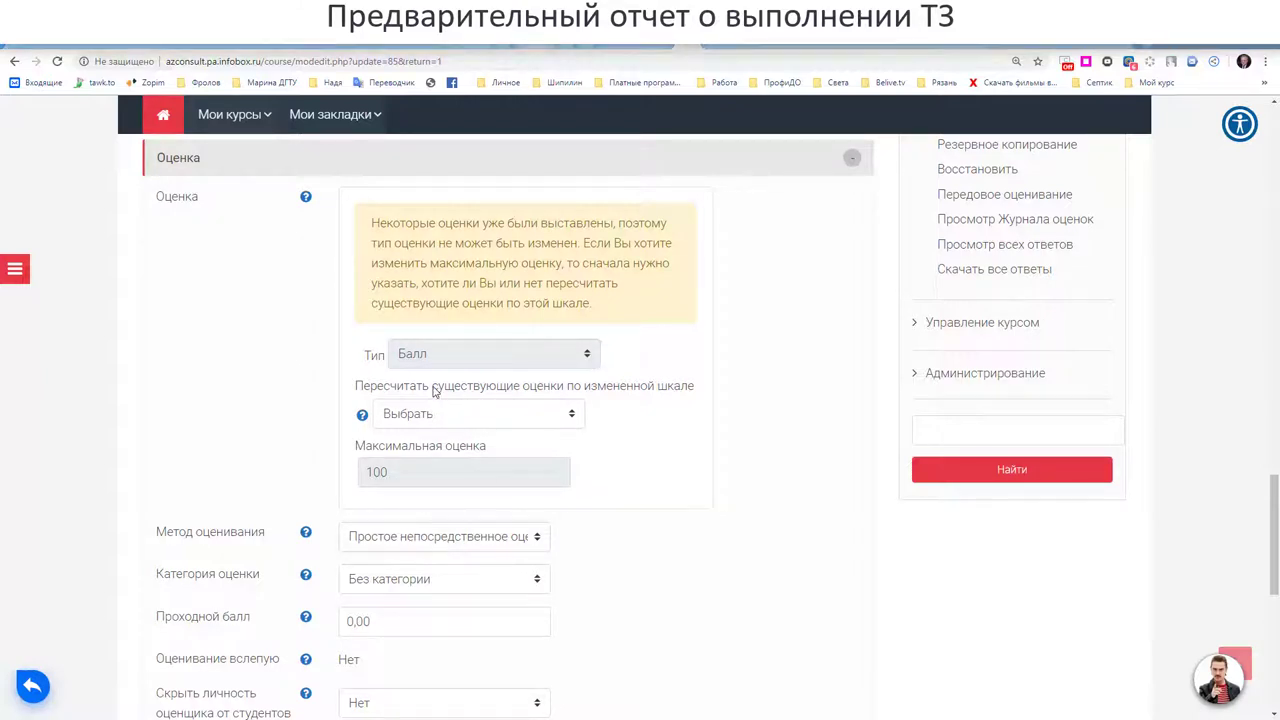
Switch to the Word specification and put a "+" before the item 3 heading "Мониторинг результатов.".
key("alt+Tab")
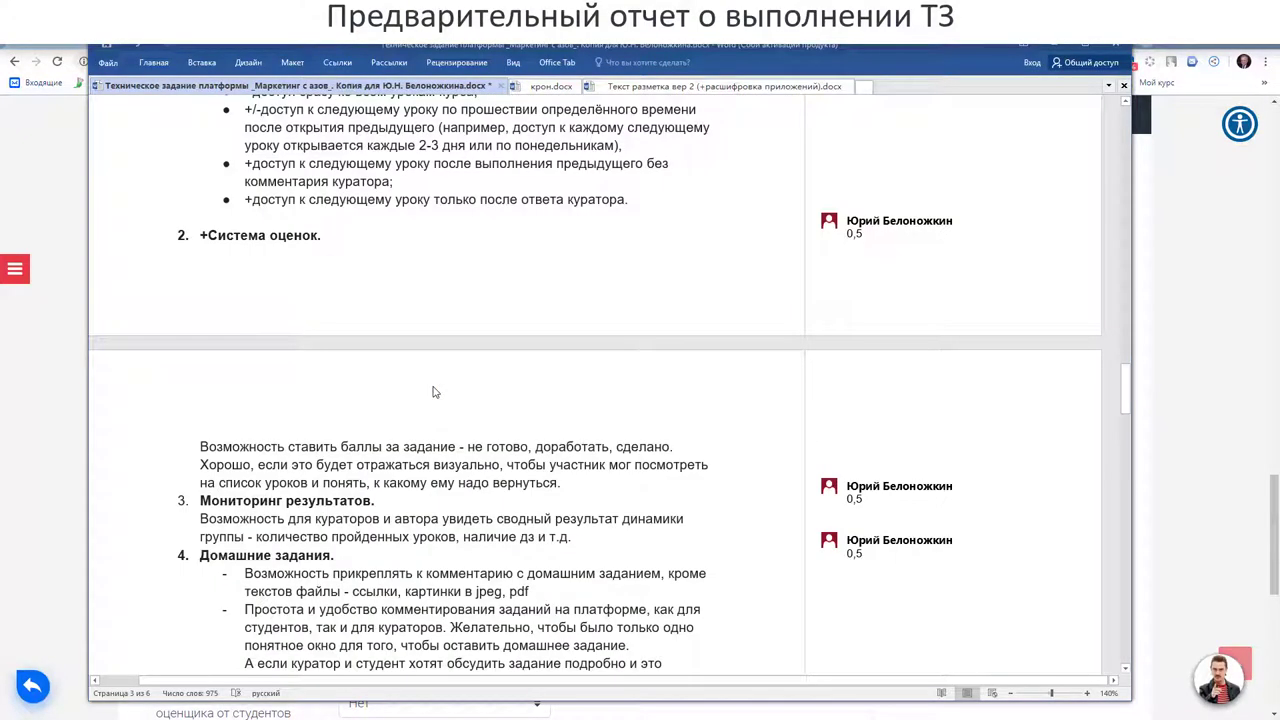
left_click(475, 447)
scroll(475, 448, "down", 1)
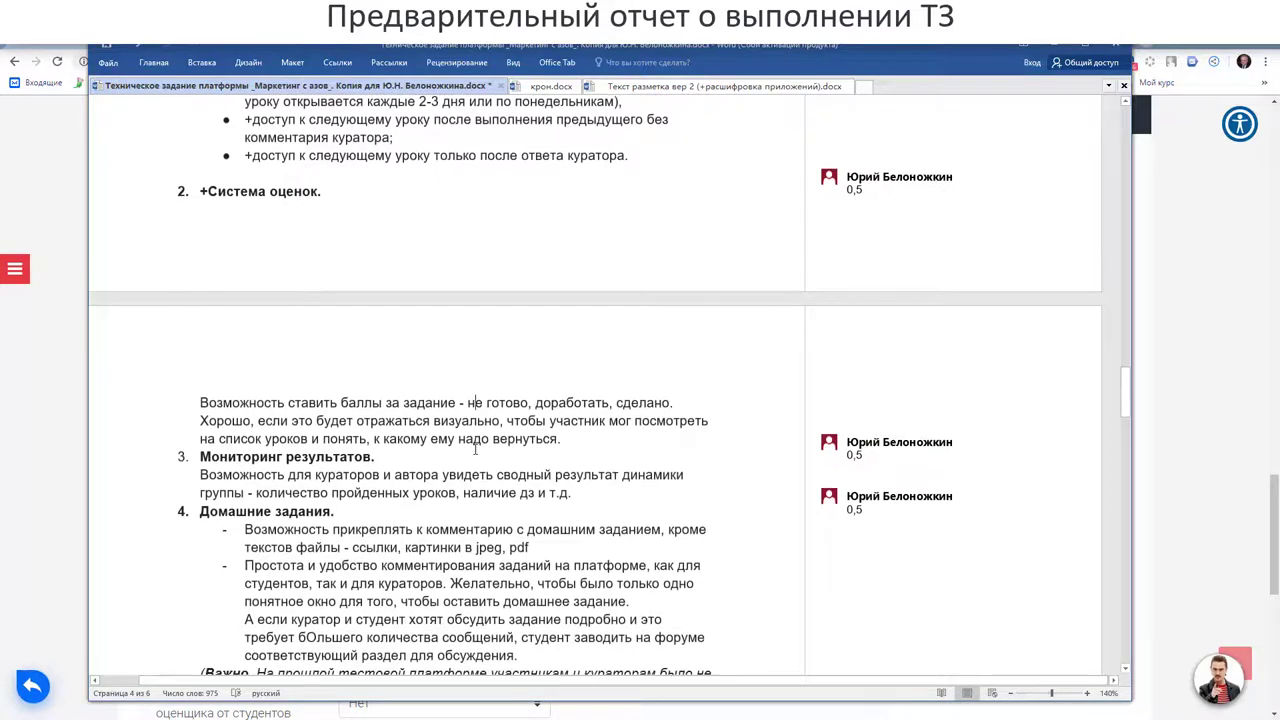
scroll(475, 450, "down", 3)
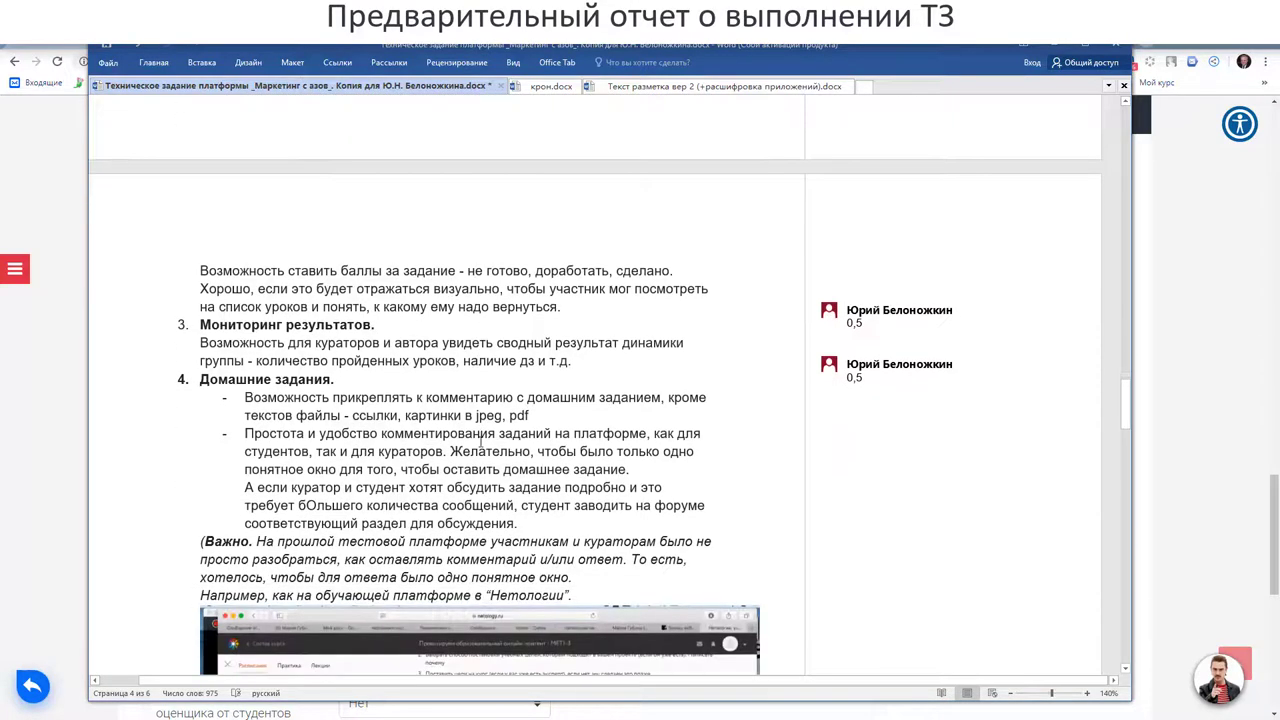
scroll(481, 444, "down", 2)
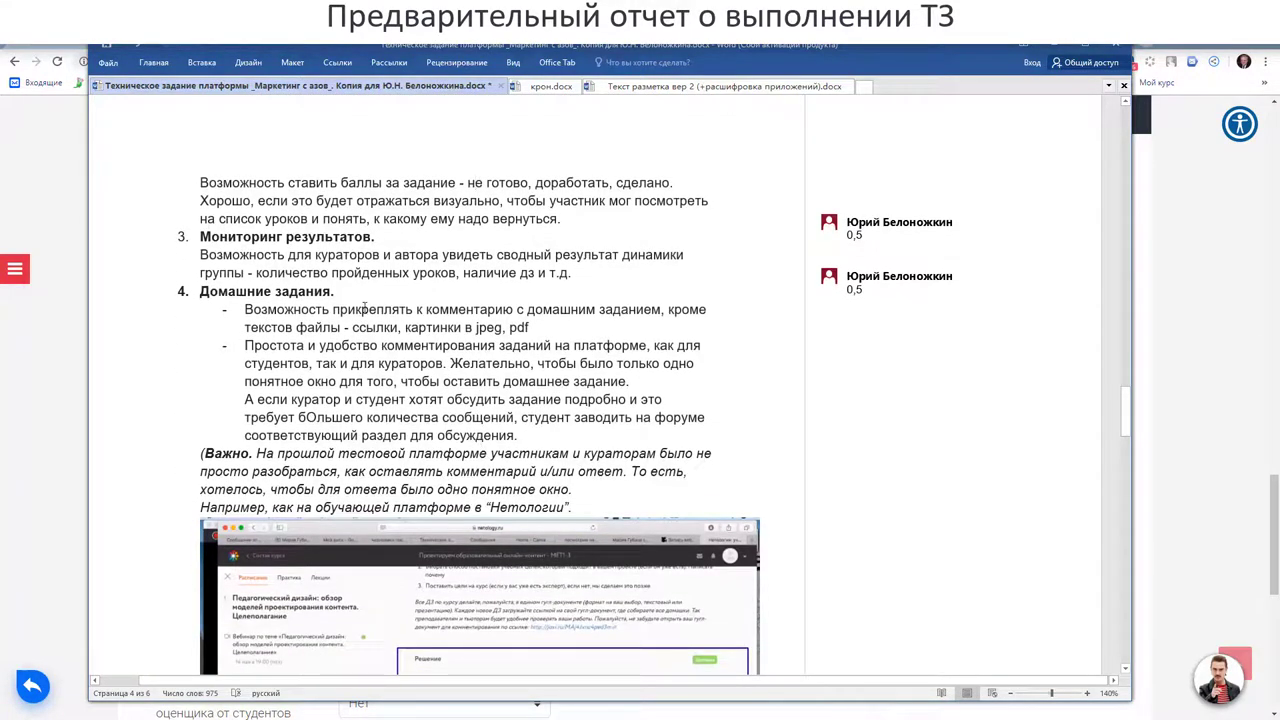
scroll(310, 273, "up", 5)
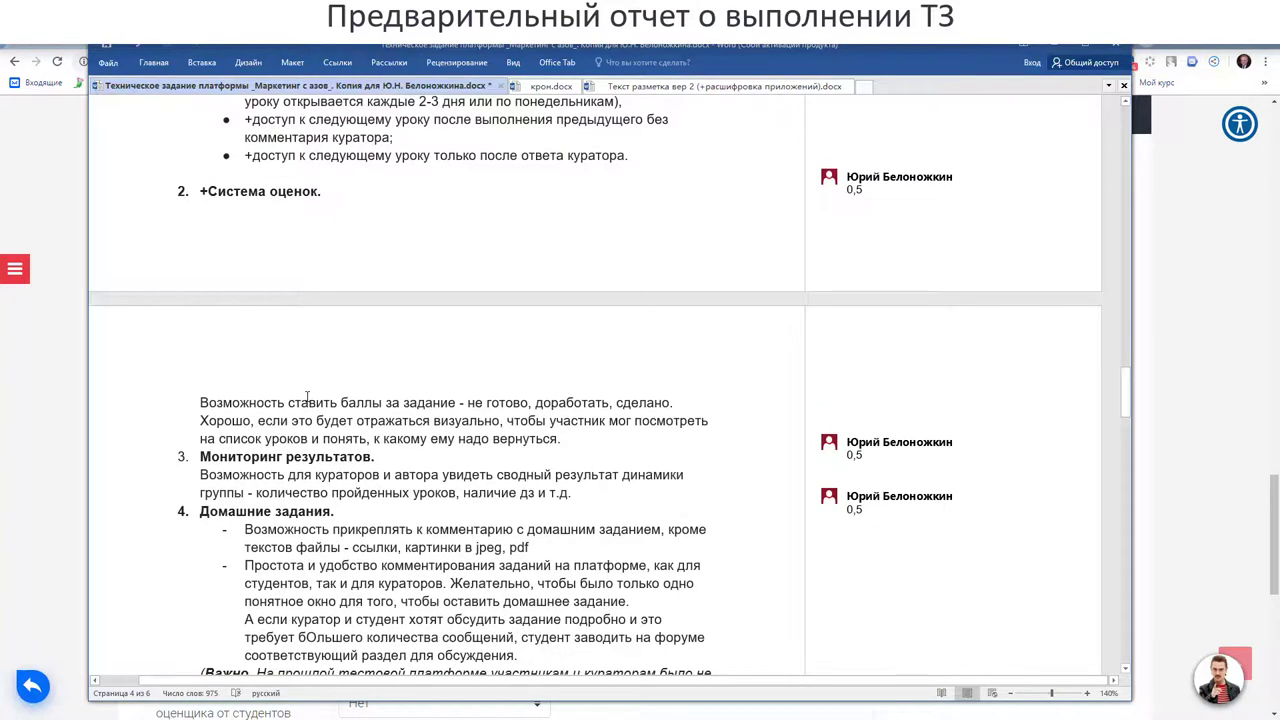
scroll(217, 397, "down", 1)
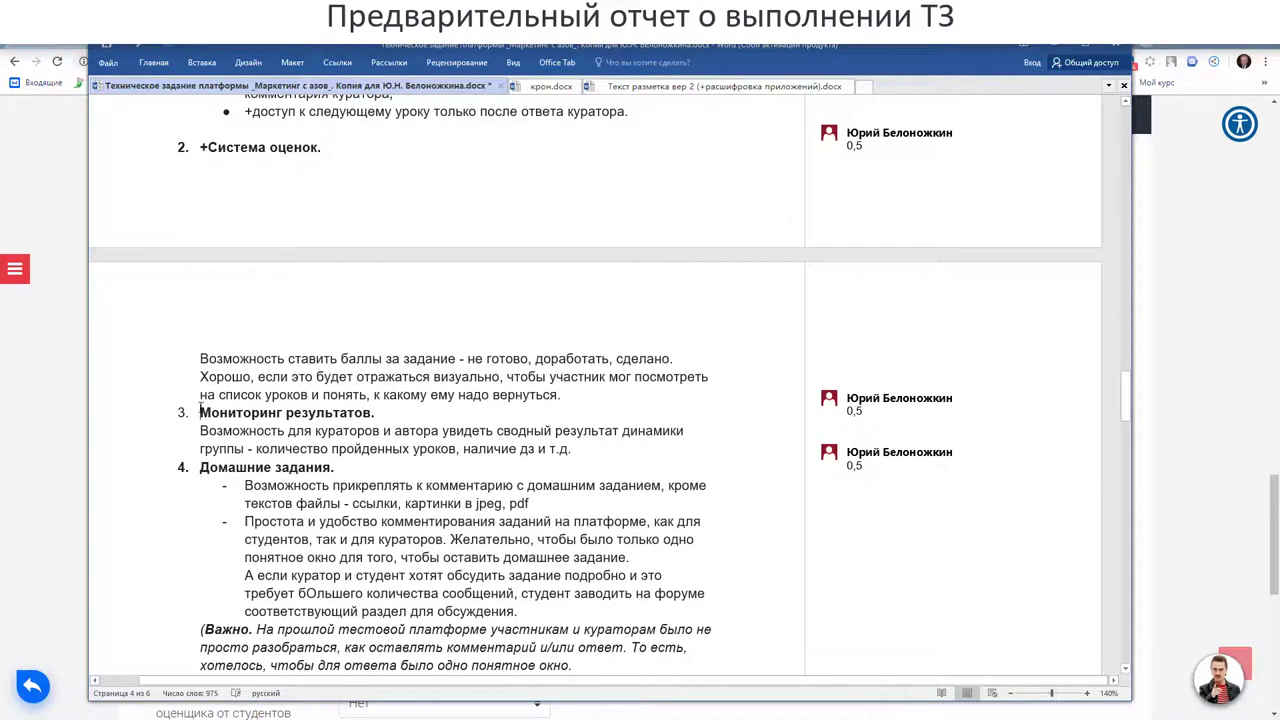
left_click(201, 412)
type("+")
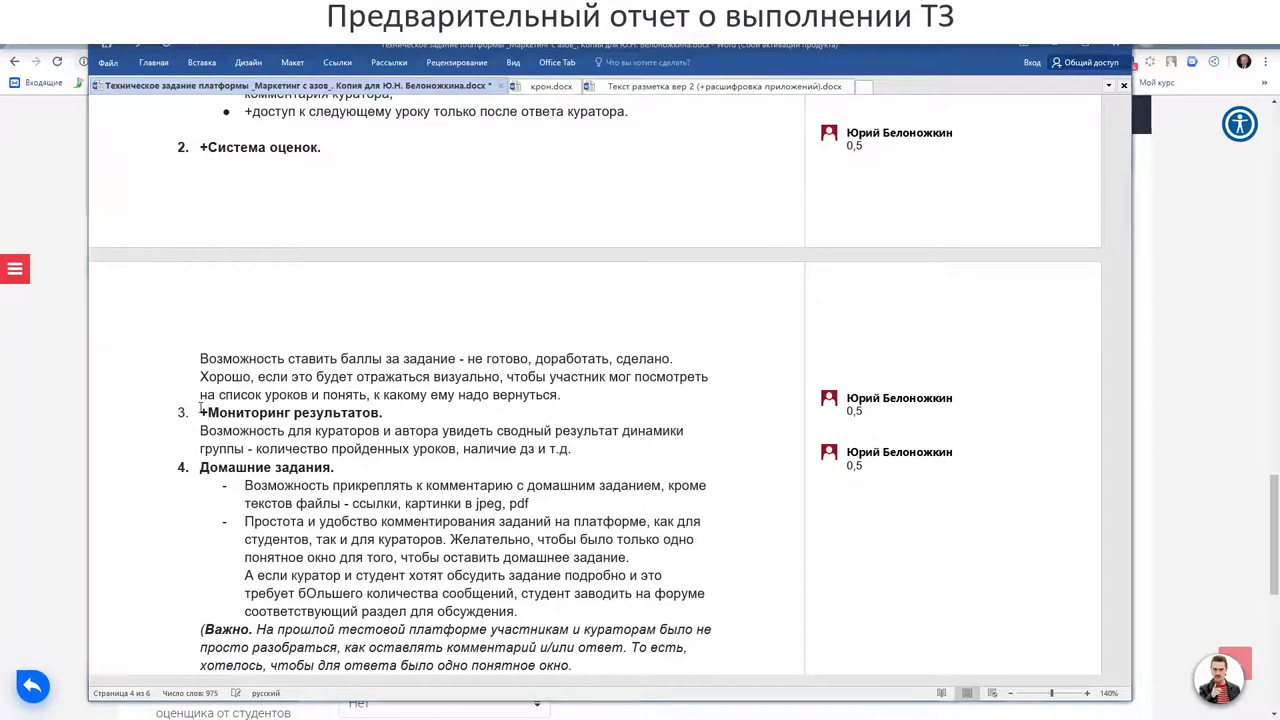
Switch back to the teacher's browser and open Управление обучением from the ДЗ5 settings page.
key("alt+Tab")
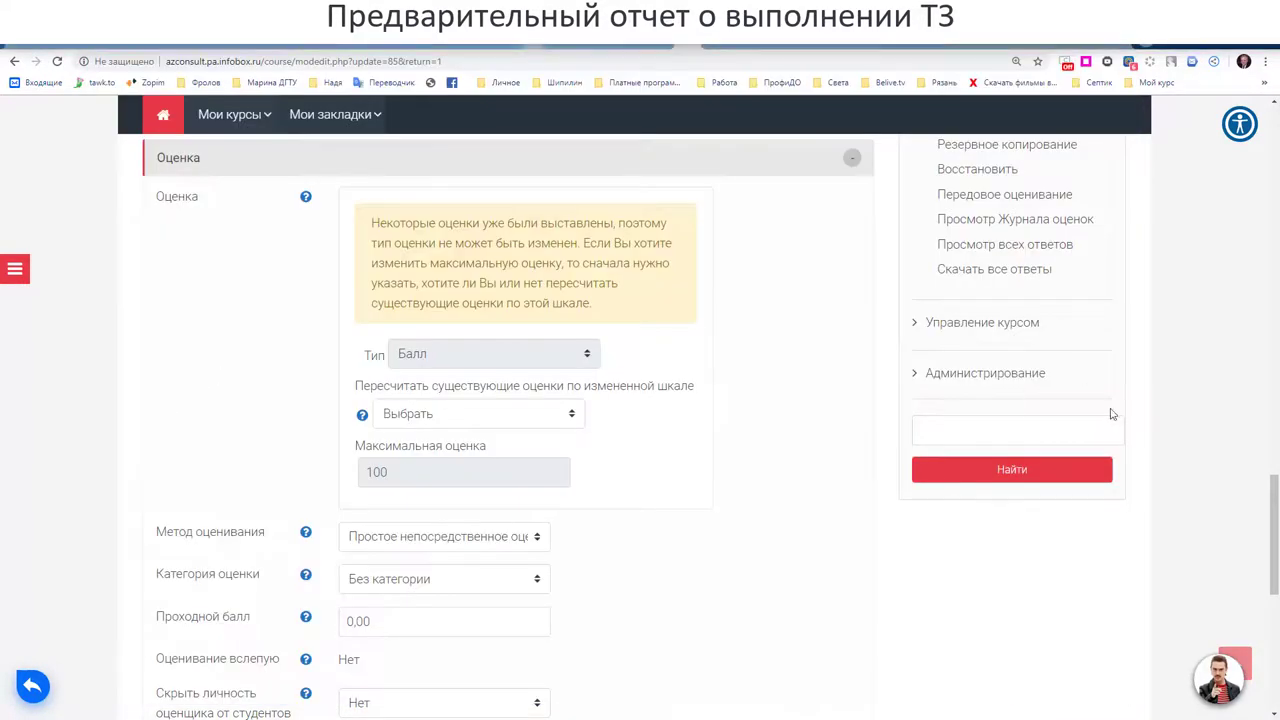
left_click_drag(1274, 510, 1260, 145)
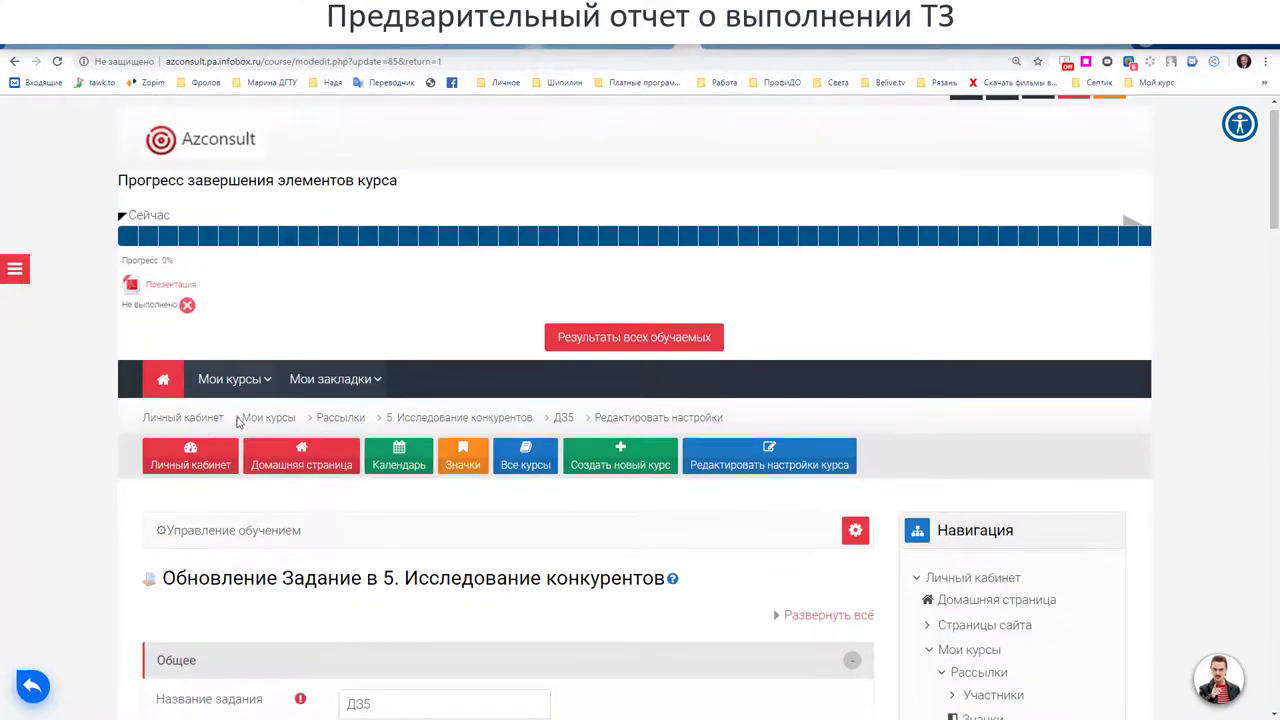
scroll(240, 420, "down", 1)
scroll(240, 447, "down", 1)
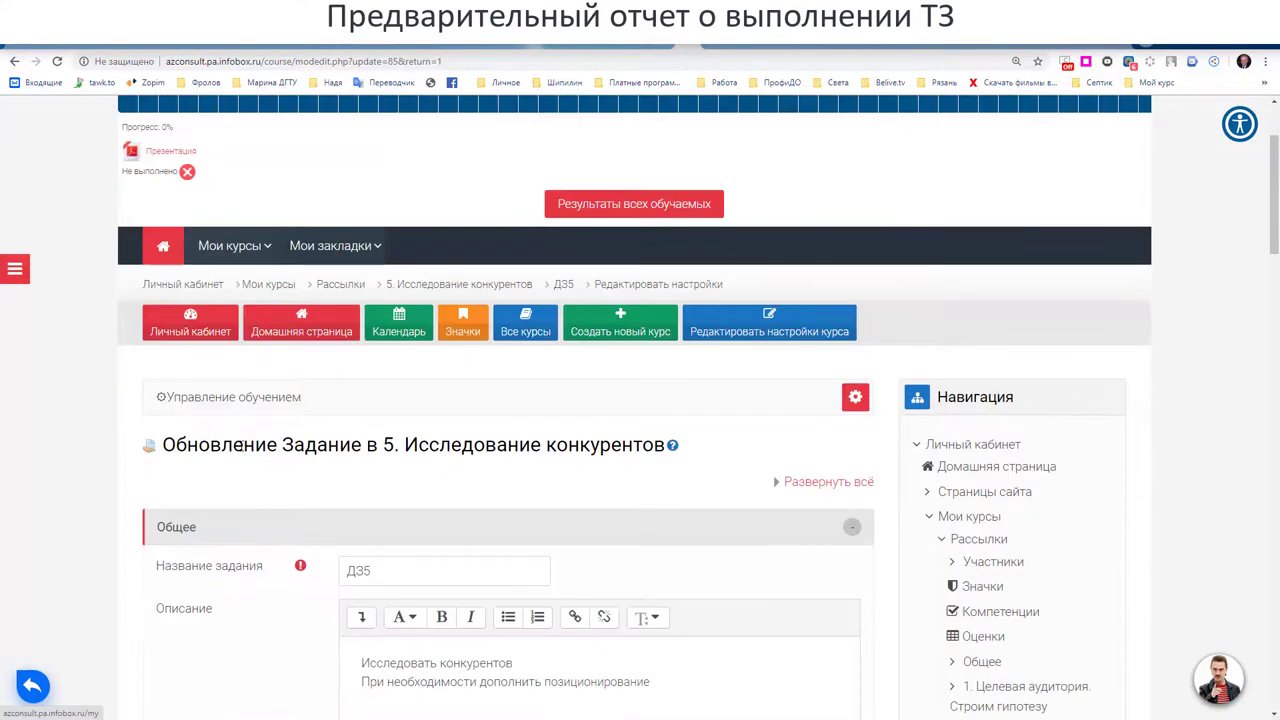
left_click(228, 398)
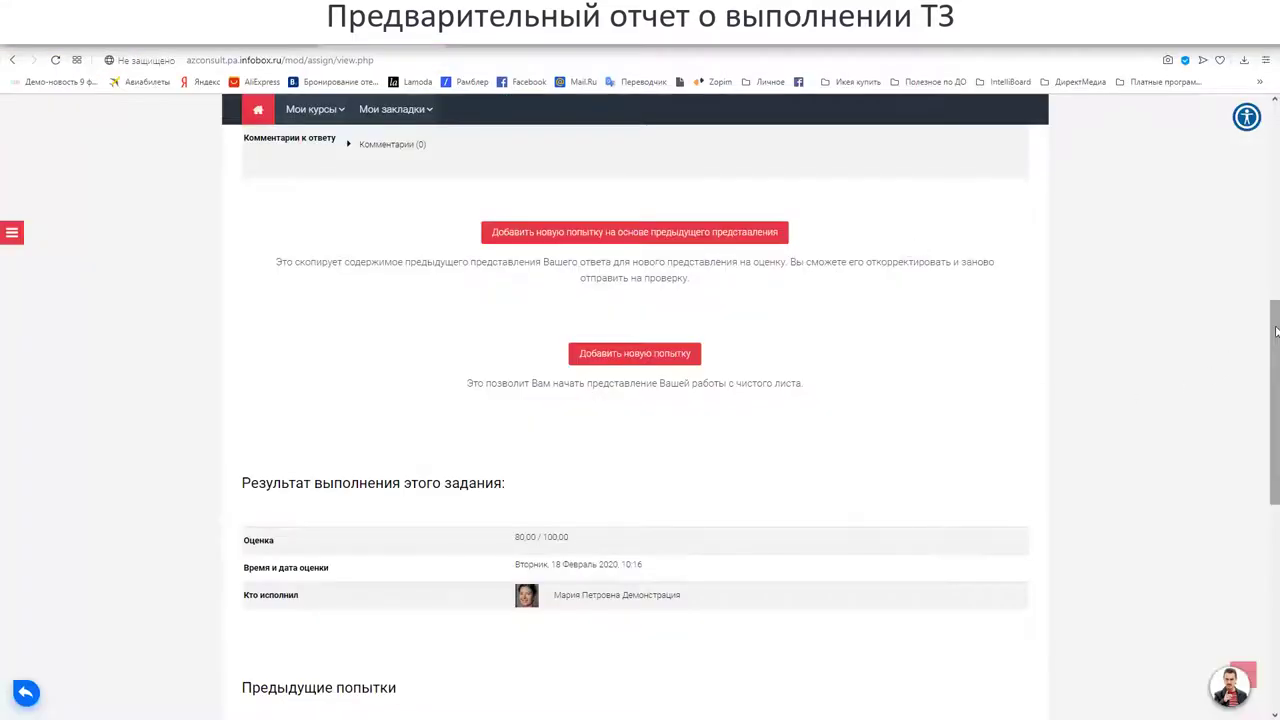
In the student's browser, open the Управление курсом overview for the Рассылки course and highlight the Учитель label.
left_click_drag(1267, 341, 1265, 184)
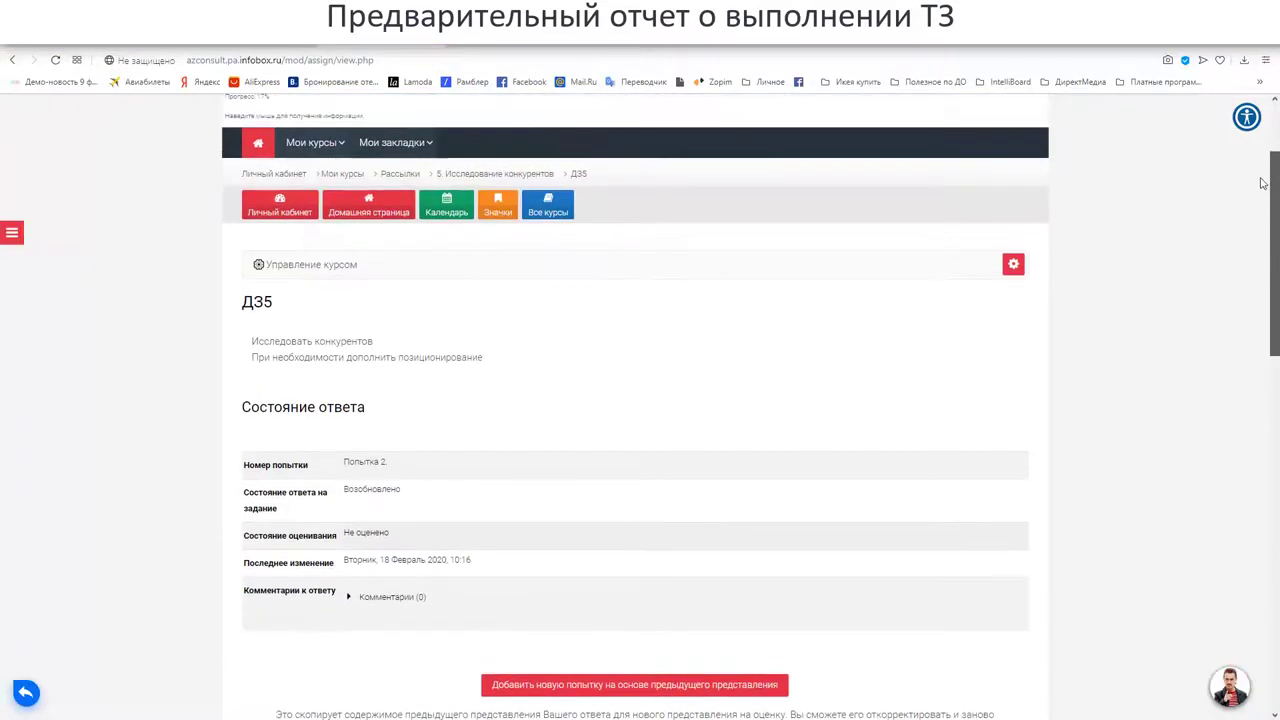
left_click(334, 270)
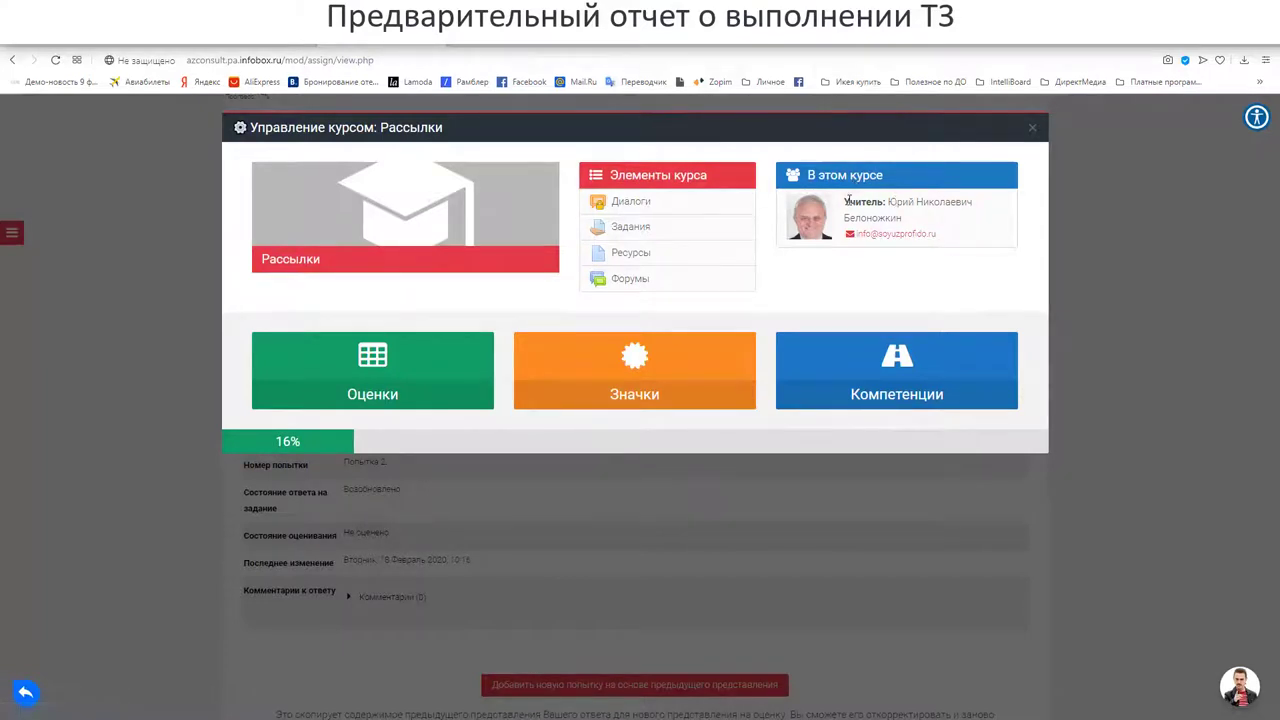
left_click_drag(845, 201, 885, 201)
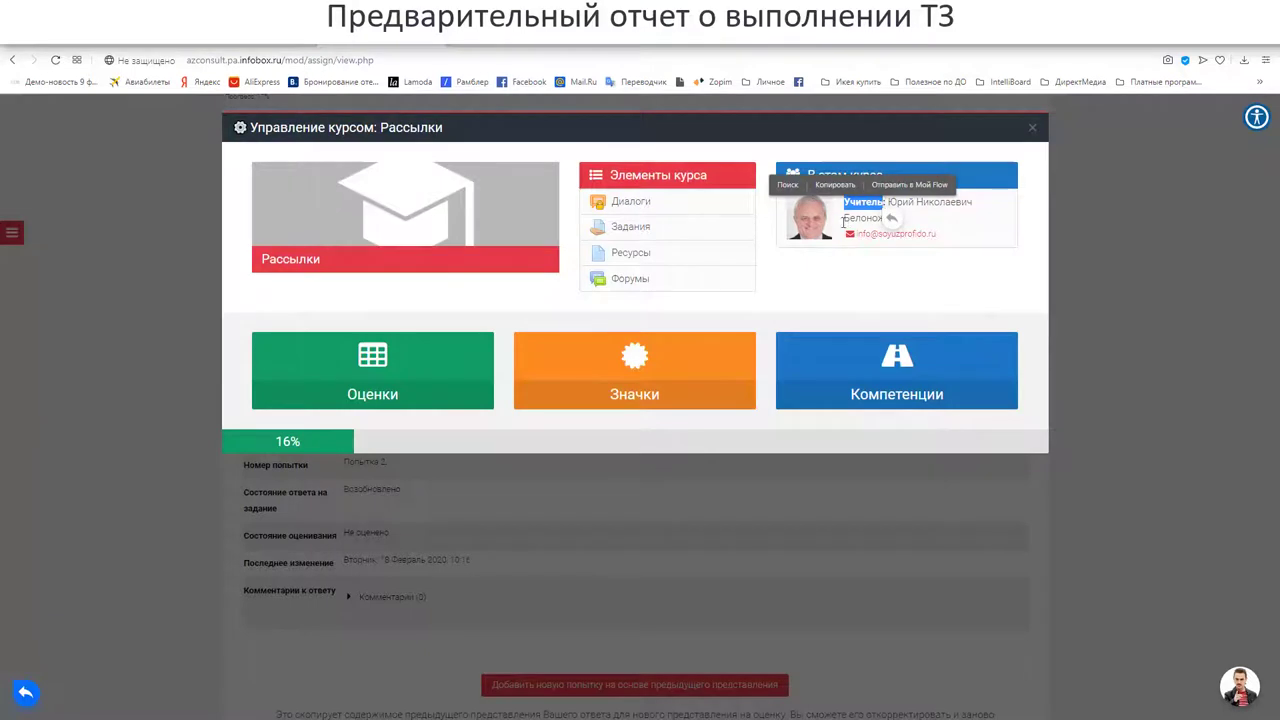
left_click(772, 231)
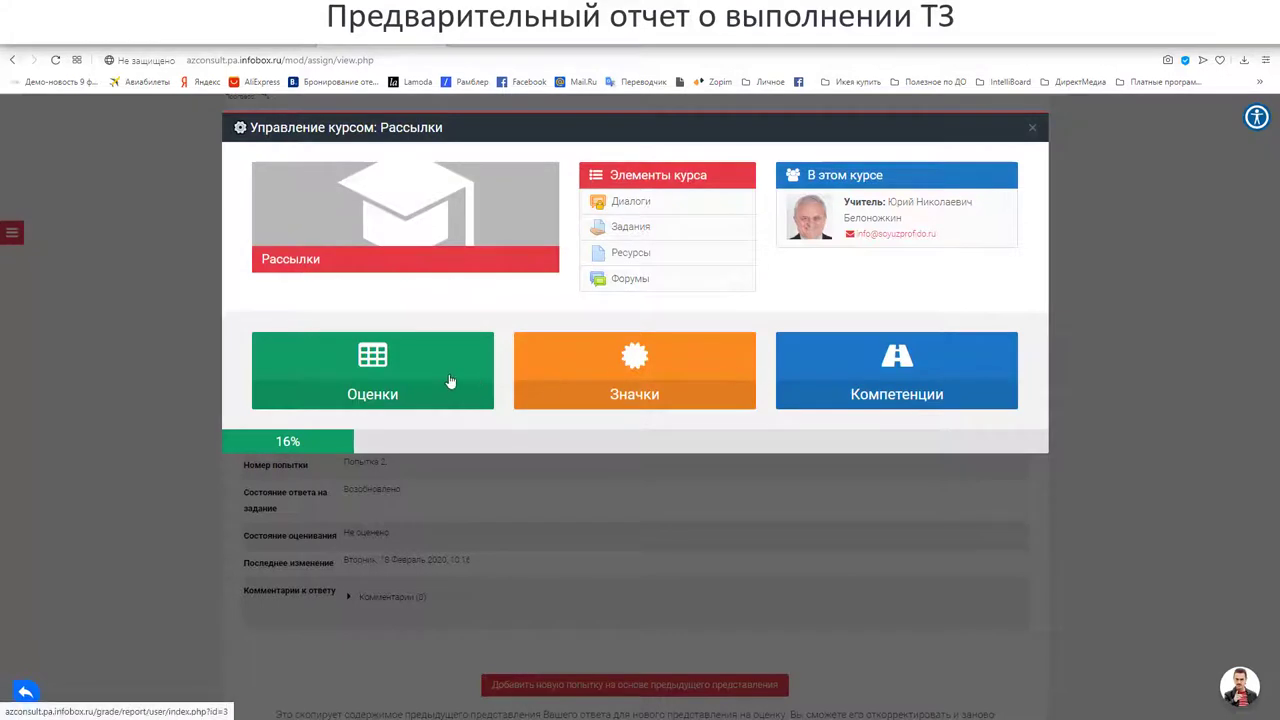
Open the student's Оценки report for the Рассылки course and examine the progress bar and the grades per assignment.
left_click(407, 378)
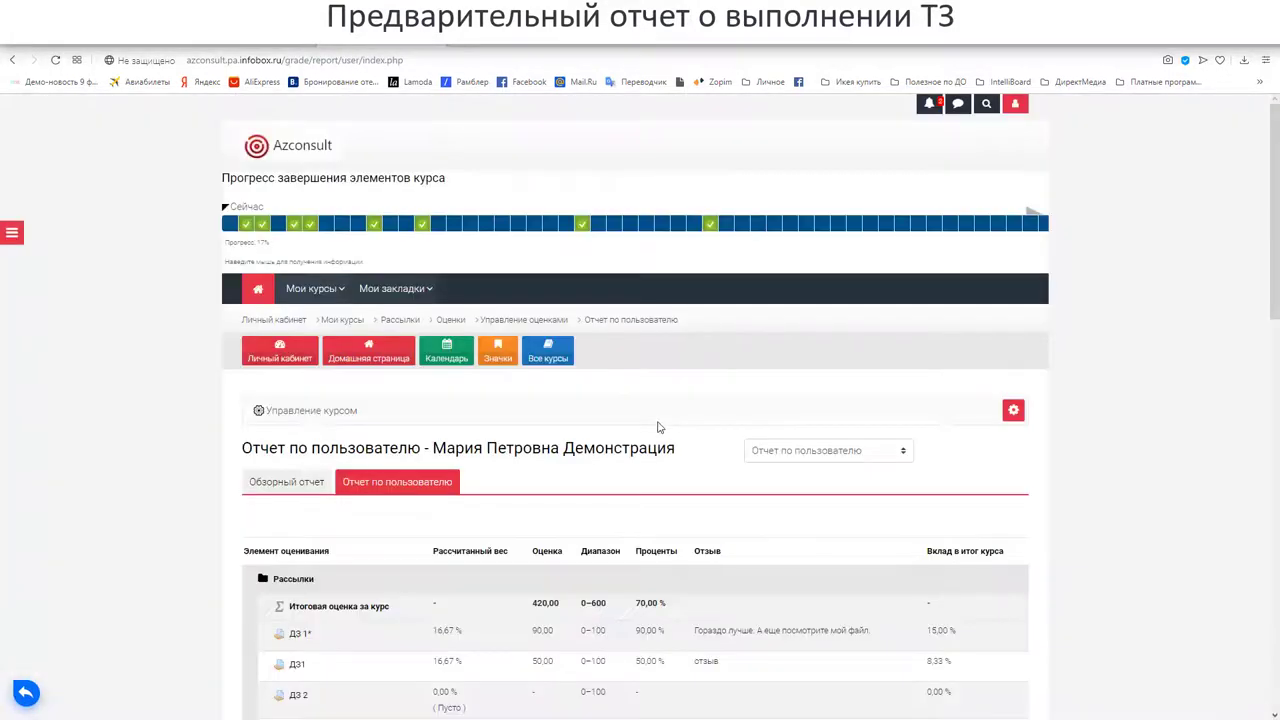
scroll(658, 427, "down", 2)
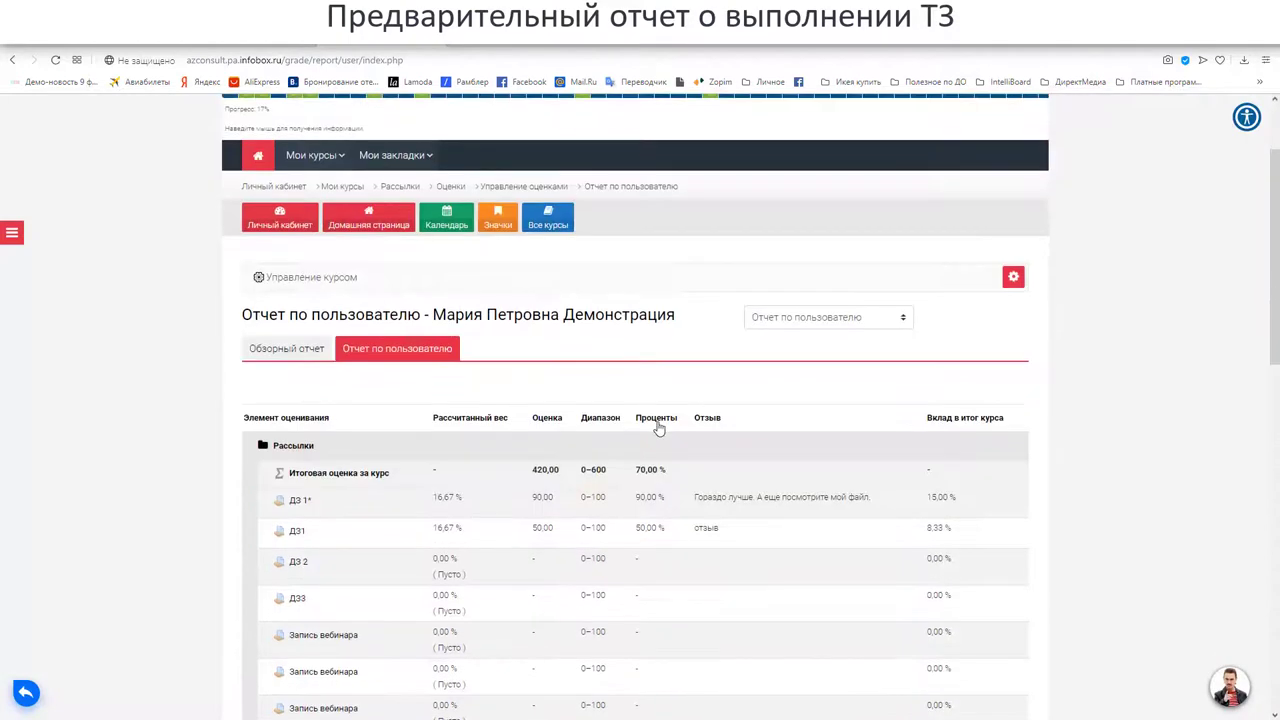
scroll(658, 427, "up", 1)
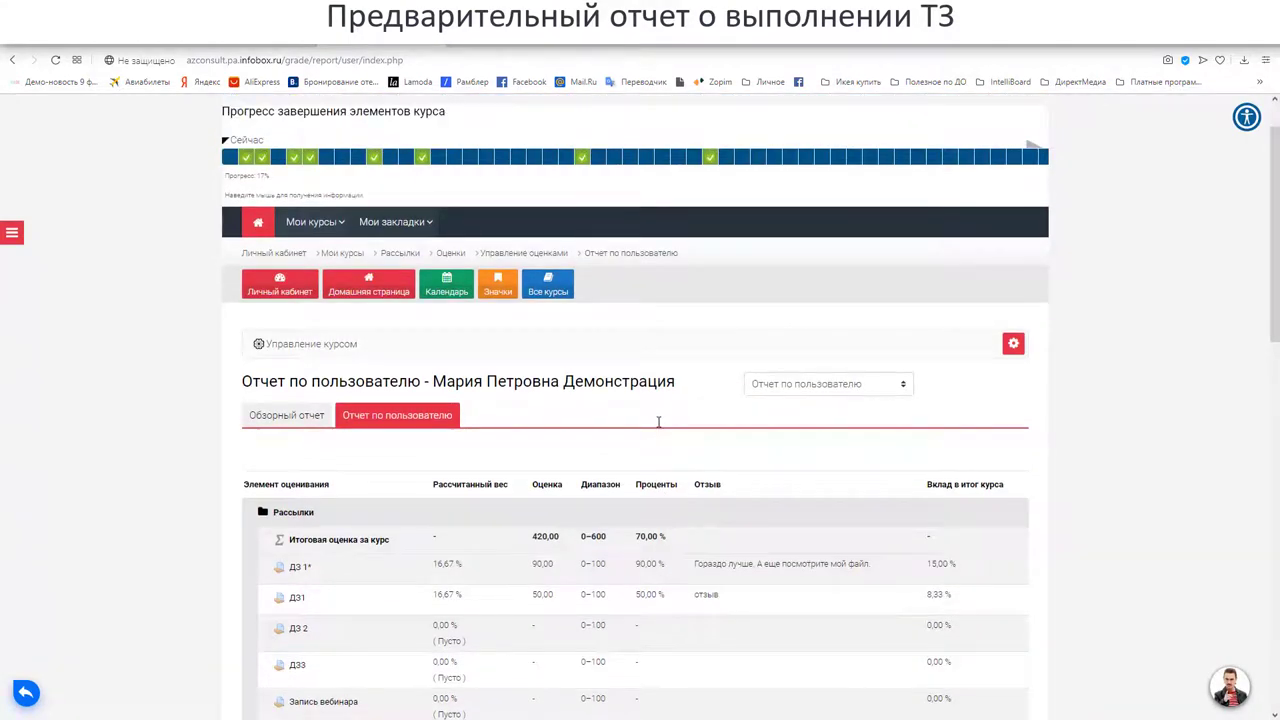
mouse_move(336, 160)
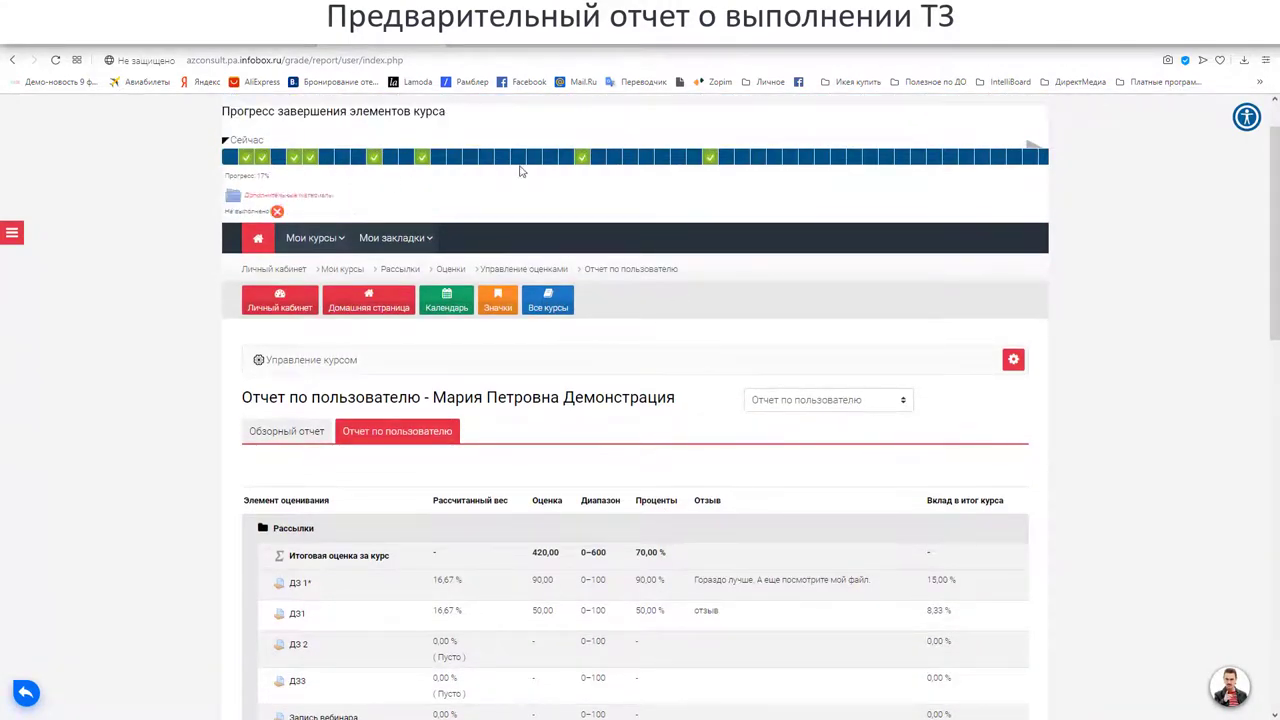
scroll(134, 400, "down", 3)
scroll(117, 417, "down", 1)
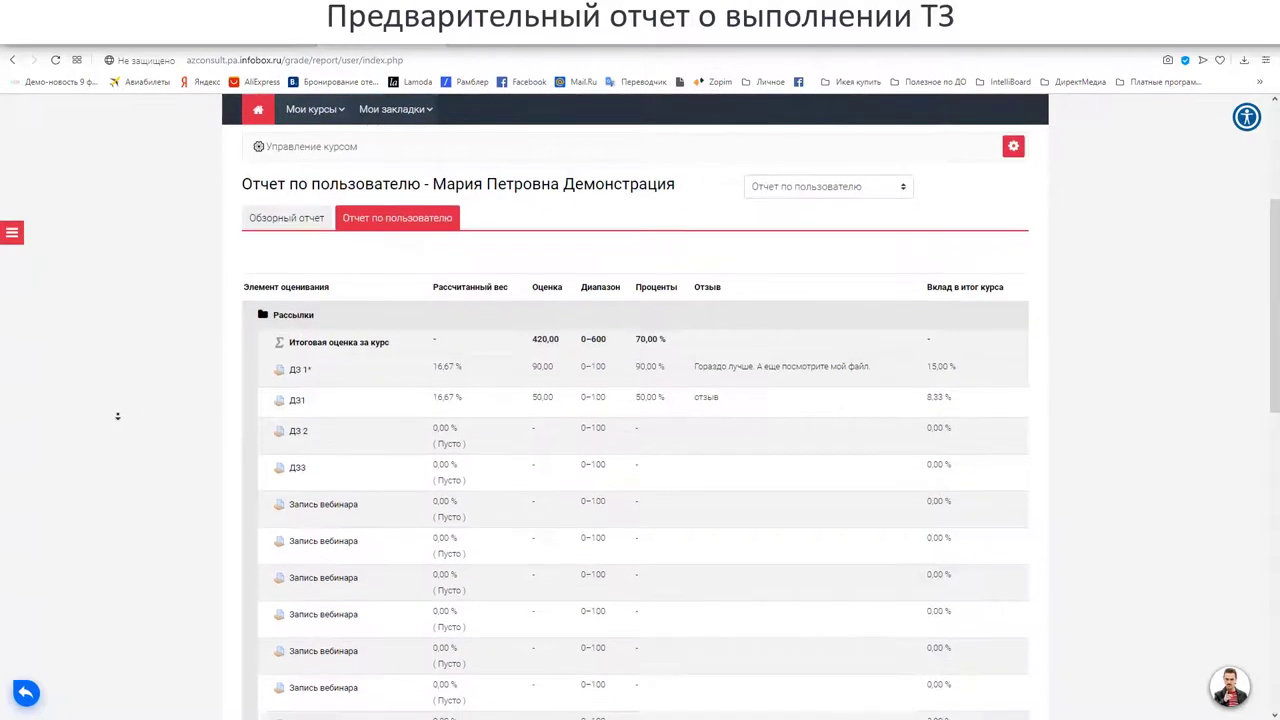
middle_click(112, 422)
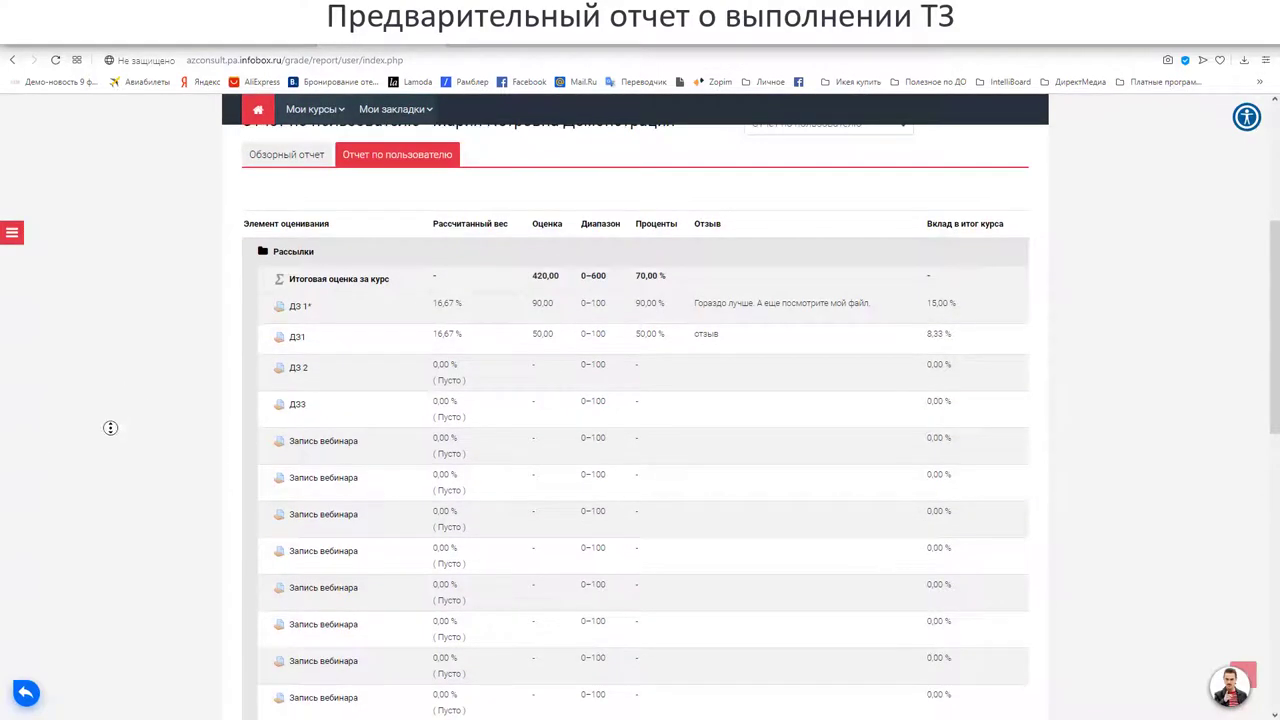
Examine the student's user report for the Рассылки course: grades, percentages, feedback and contribution to the course total for each assignment.
scroll(108, 438, "down", 1)
middle_click(107, 445)
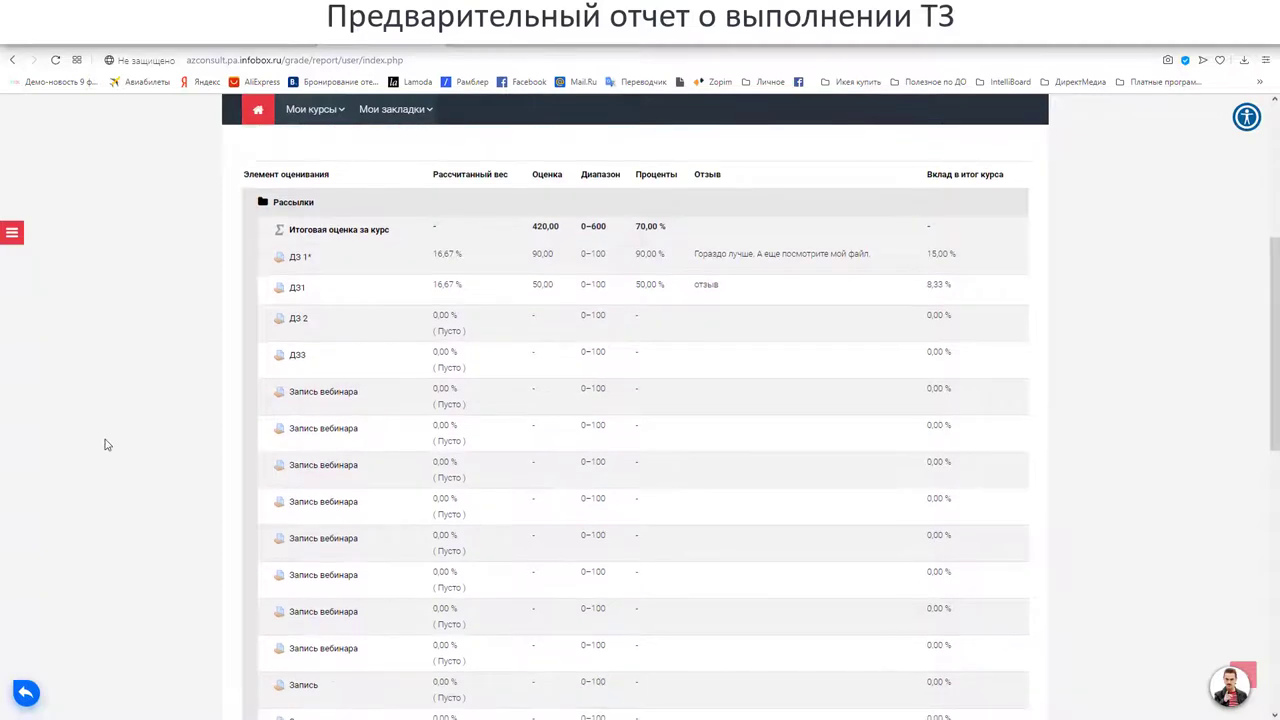
scroll(98, 462, "down", 1)
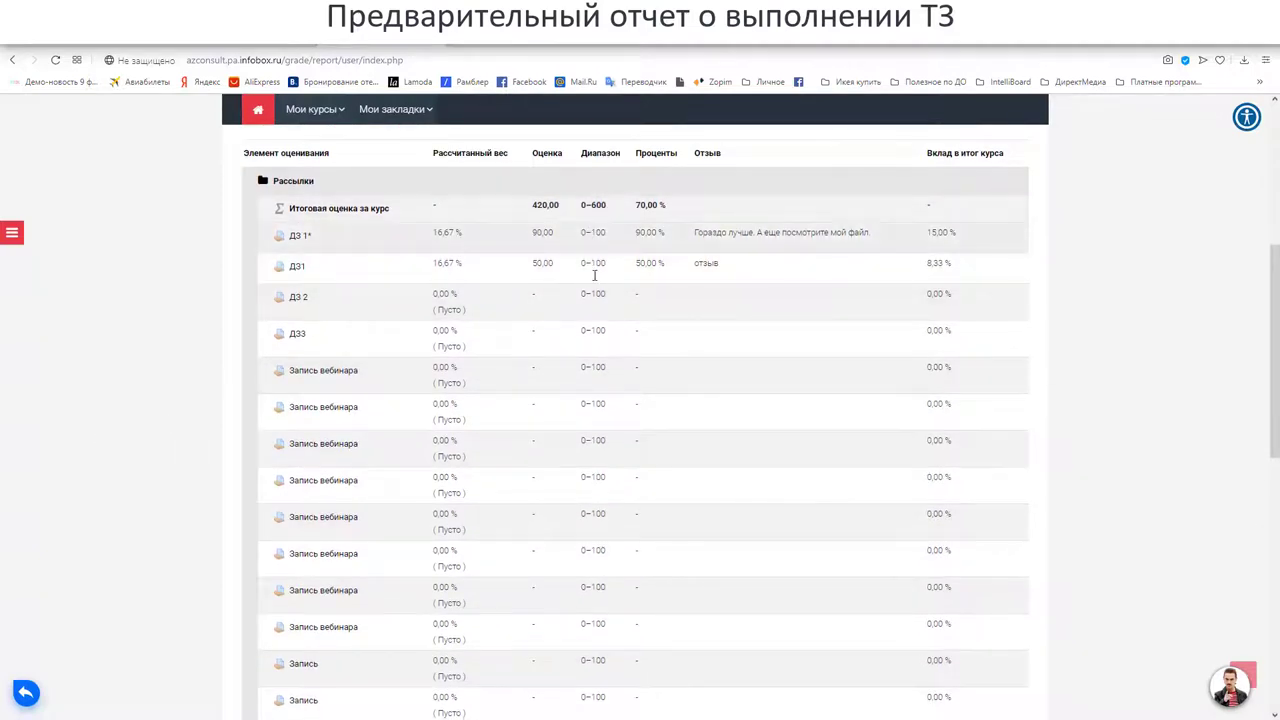
scroll(600, 445, "down", 10)
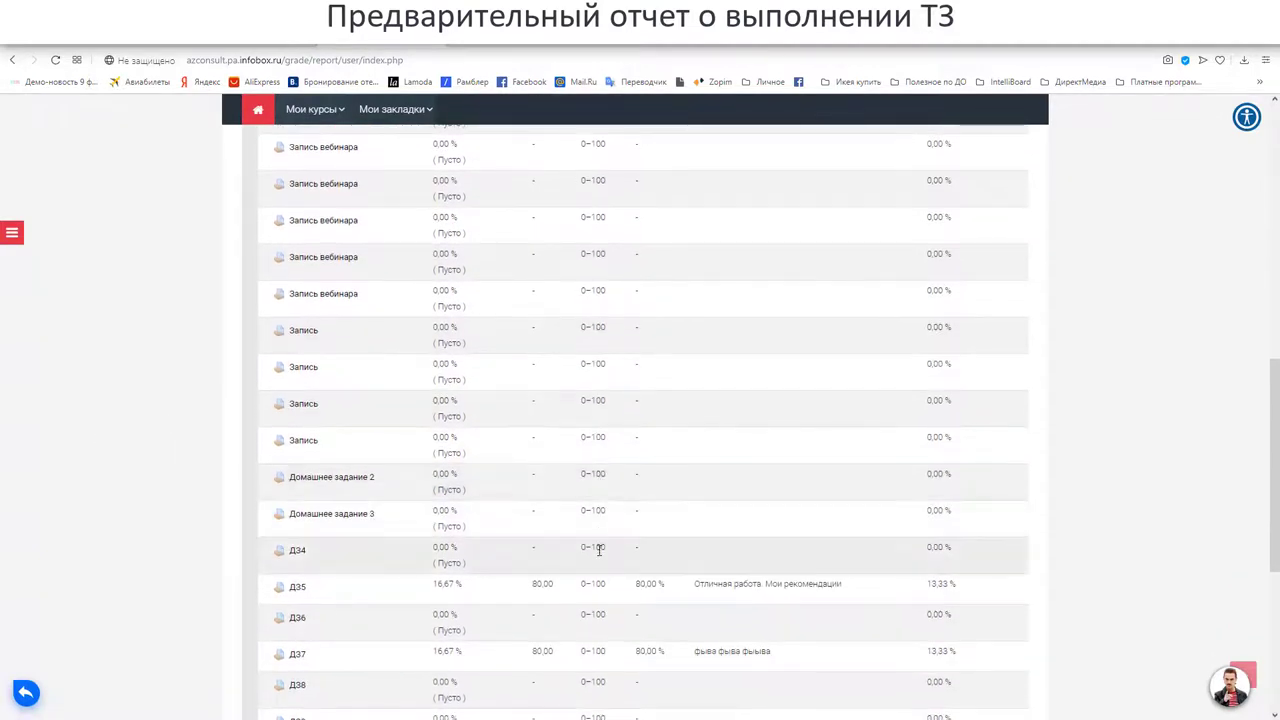
scroll(600, 570, "down", 3)
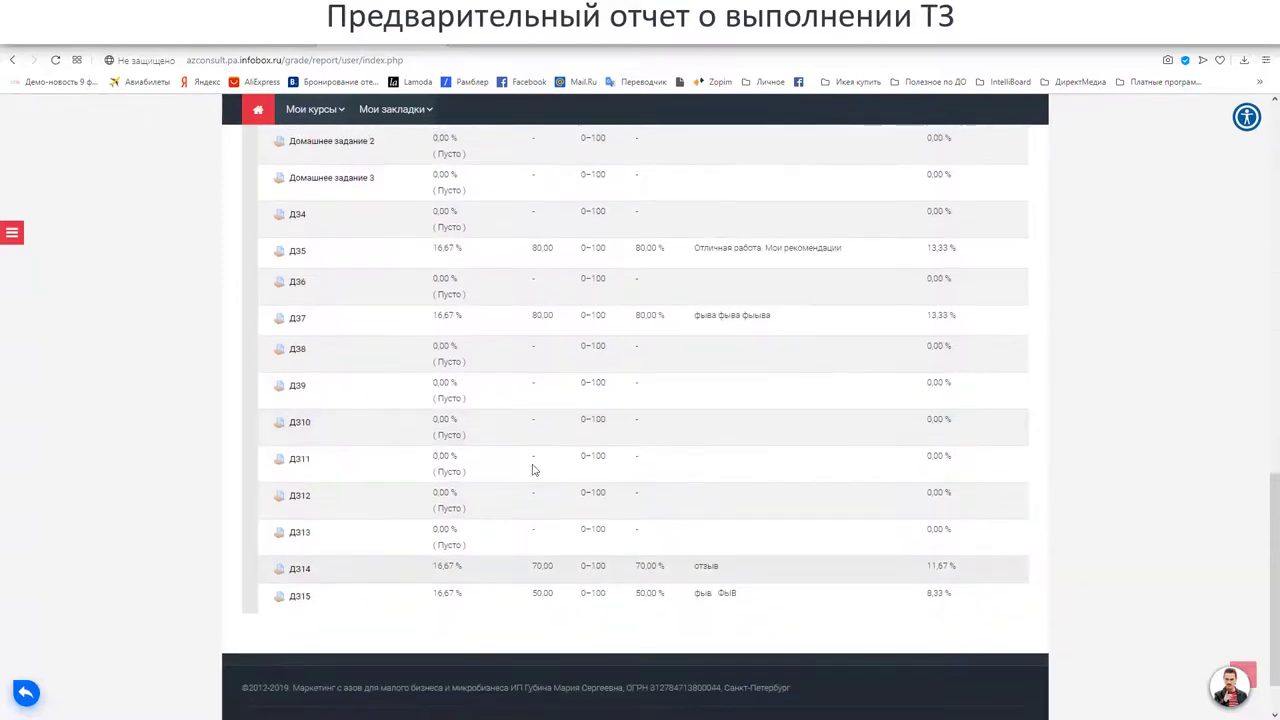
scroll(530, 440, "up", 6)
scroll(527, 399, "up", 5)
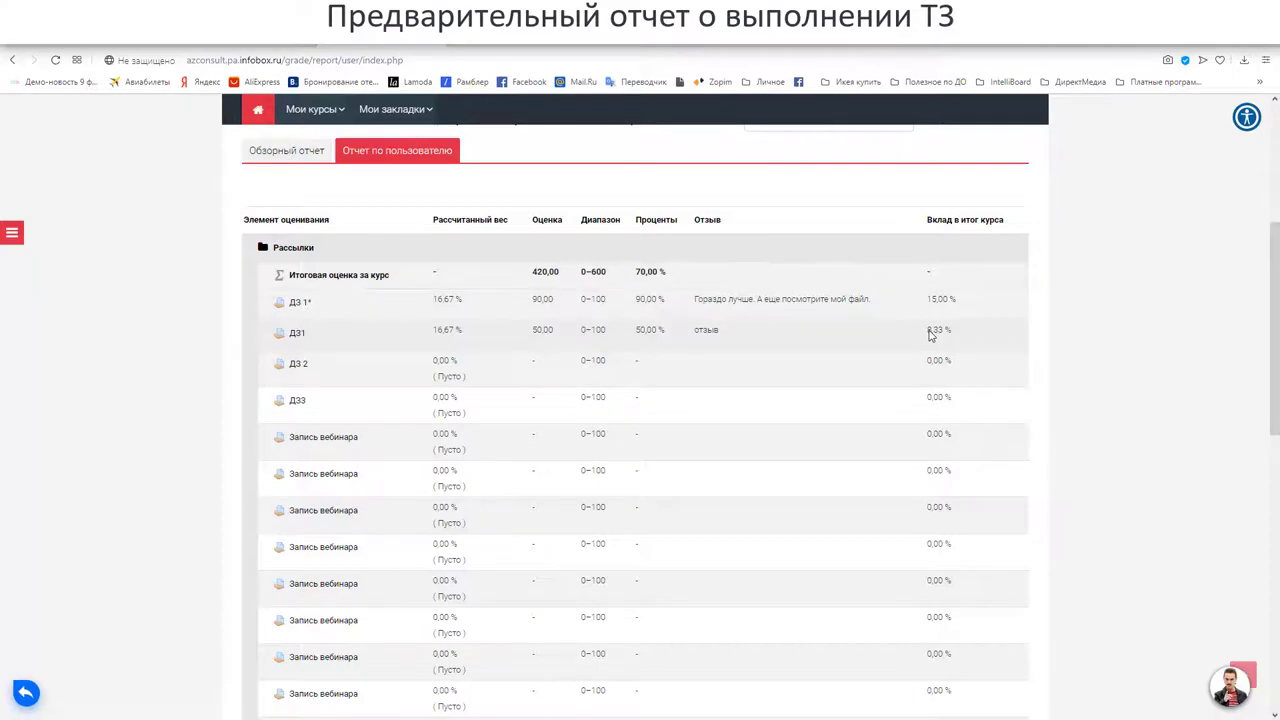
scroll(930, 335, "down", 6)
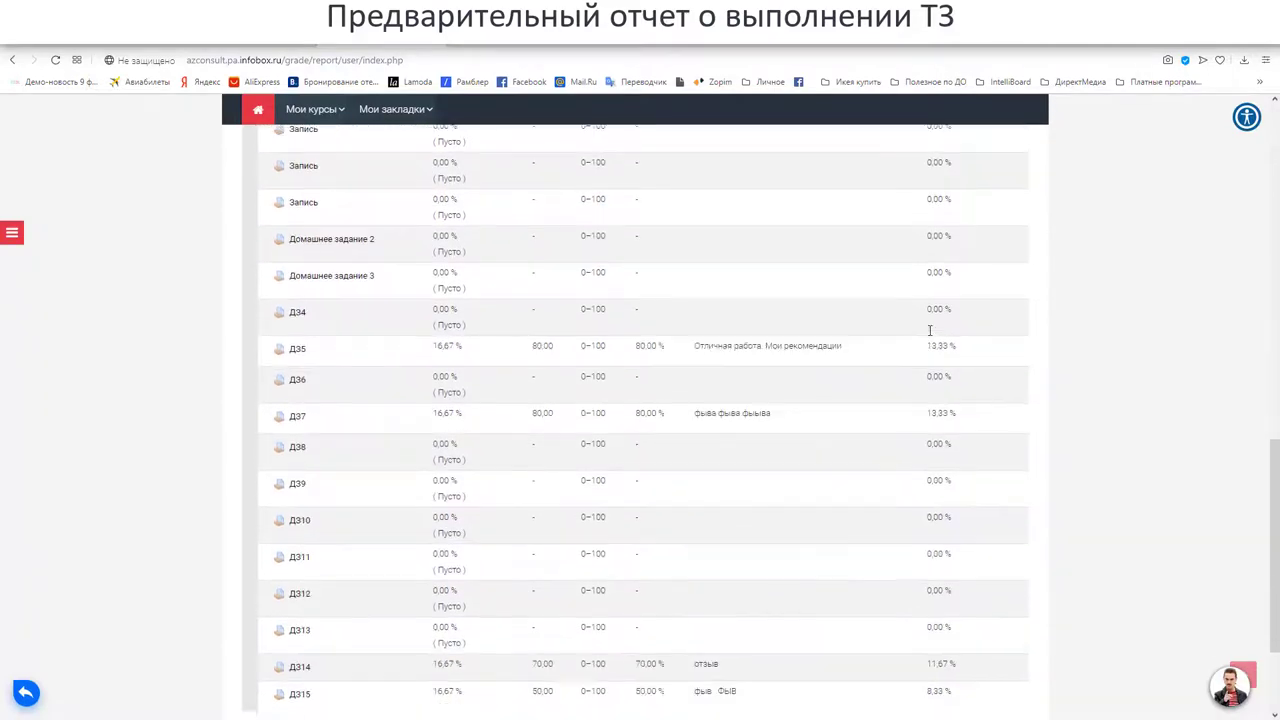
scroll(930, 335, "up", 3)
scroll(930, 335, "up", 12)
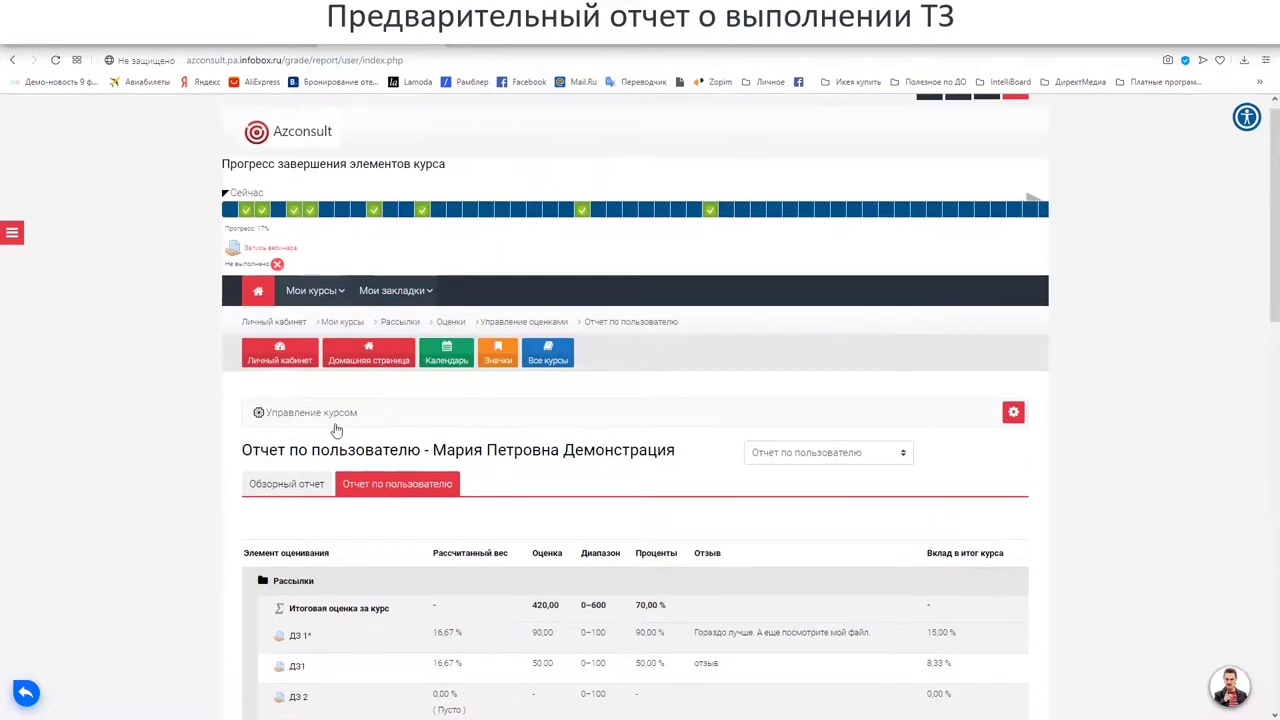
Open the student's Обзорный отчет and highlight the overall grade for the Рассылки course.
left_click(327, 487)
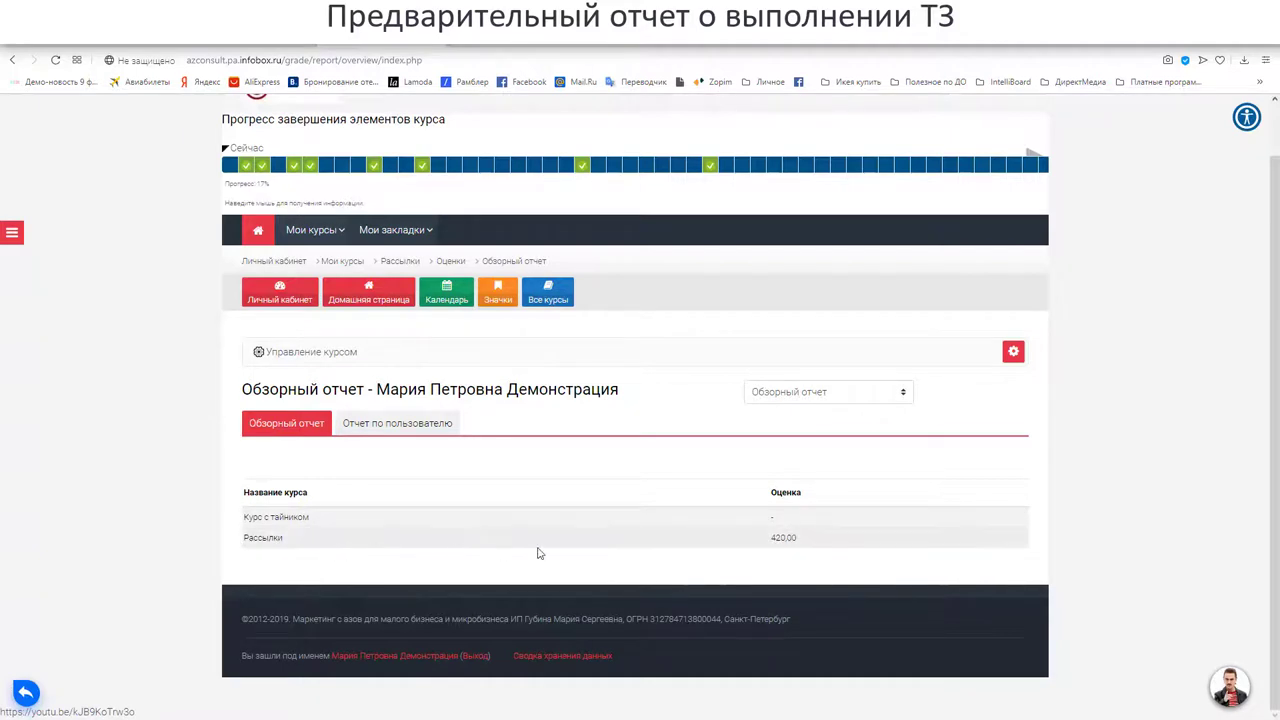
double_click(772, 537)
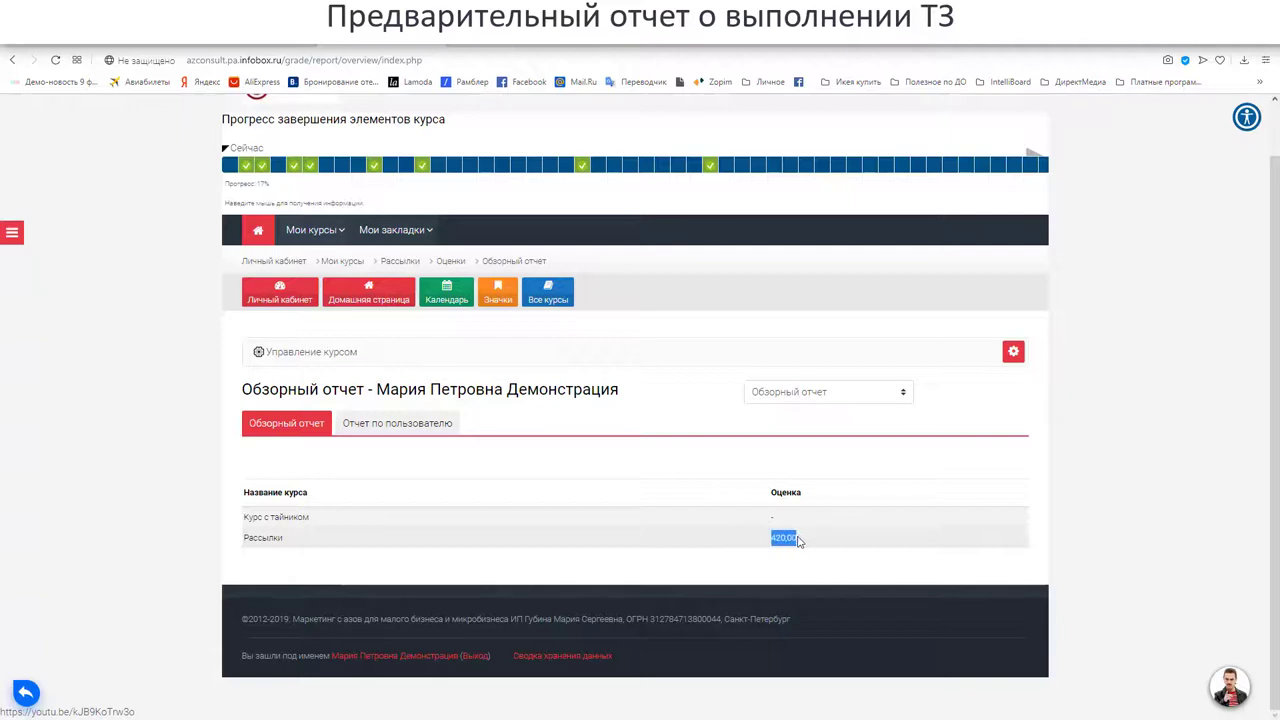
left_click(785, 538)
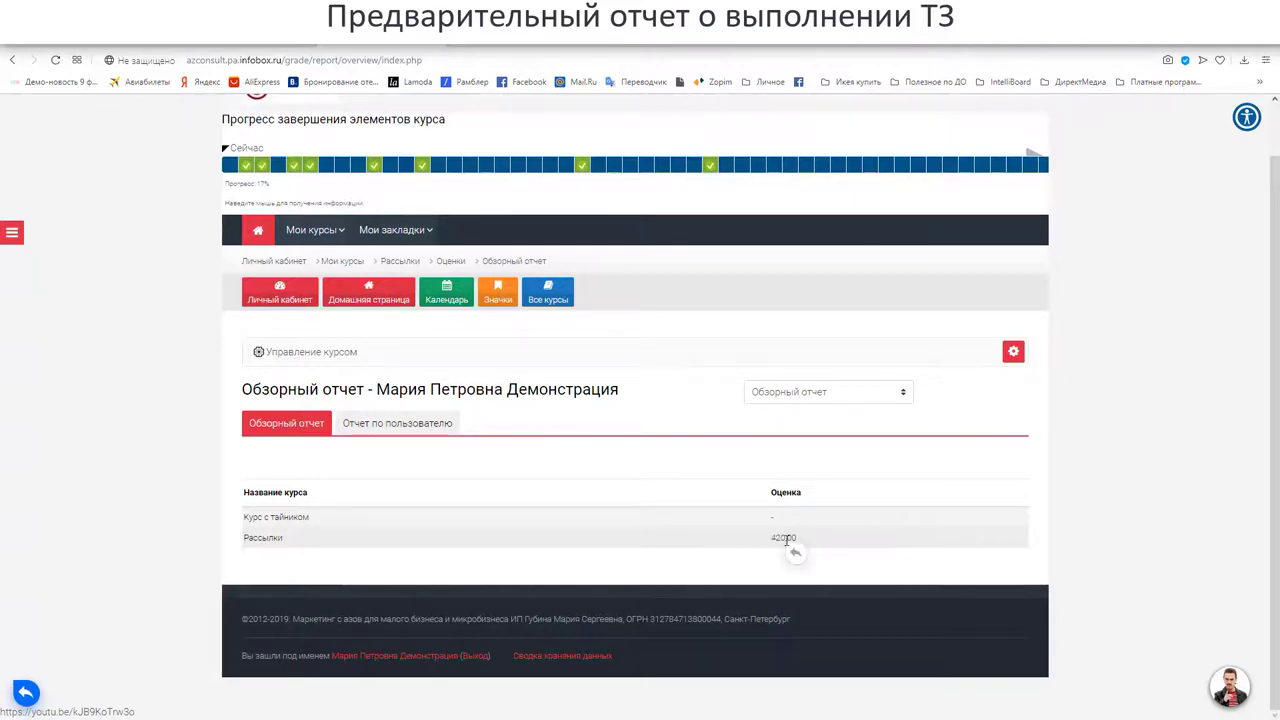
double_click(778, 538)
left_click(758, 556)
double_click(777, 537)
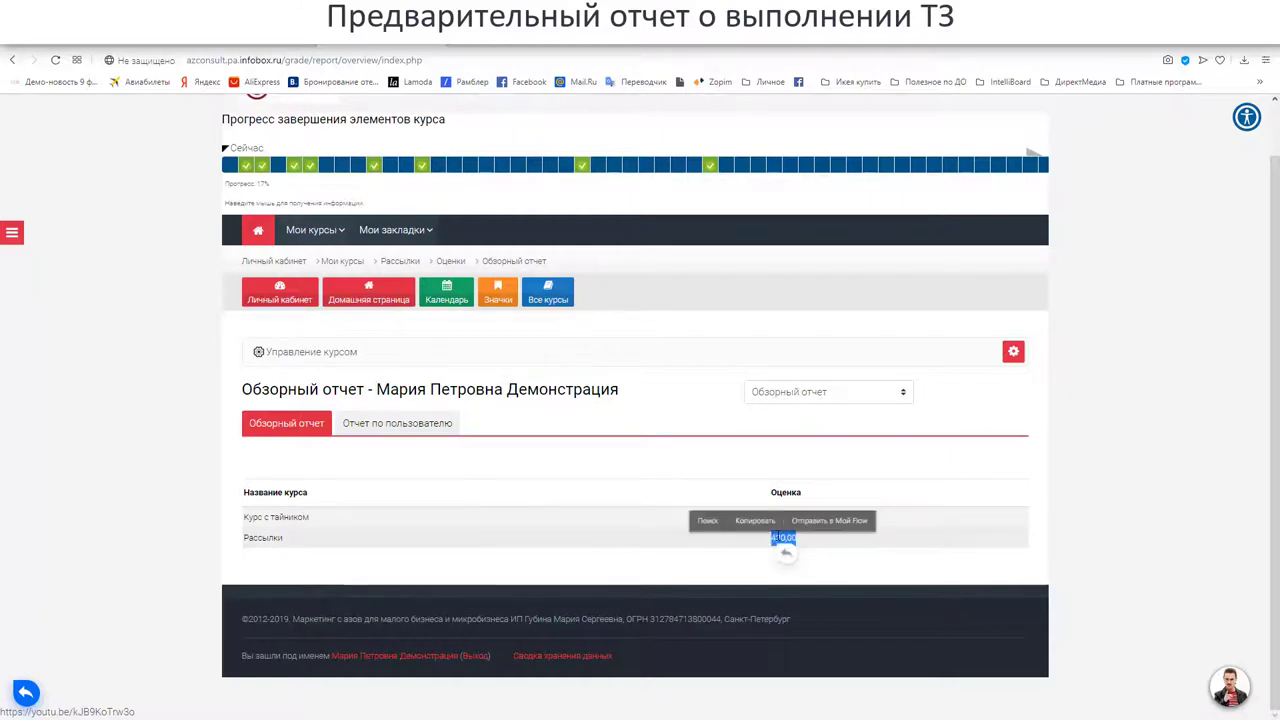
left_click(655, 561)
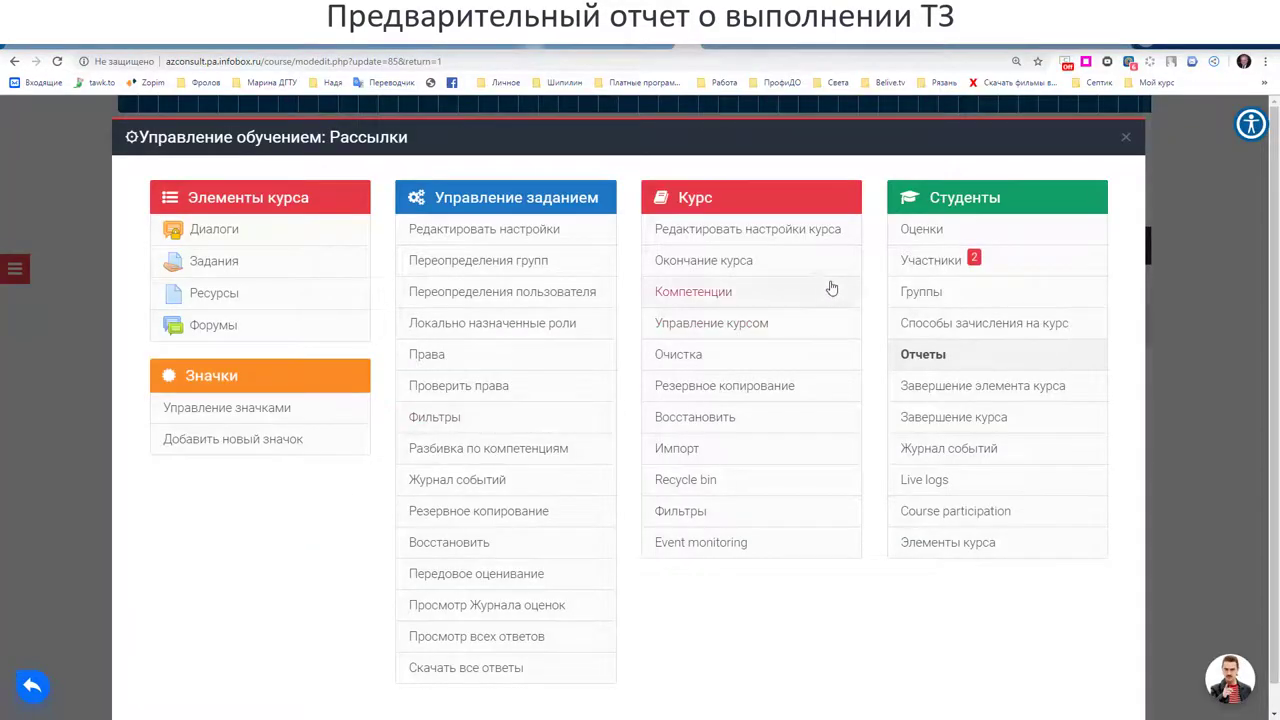
In the teacher's browser, open the Оценки report for the Рассылки course and hide the Навигация block.
left_click(921, 236)
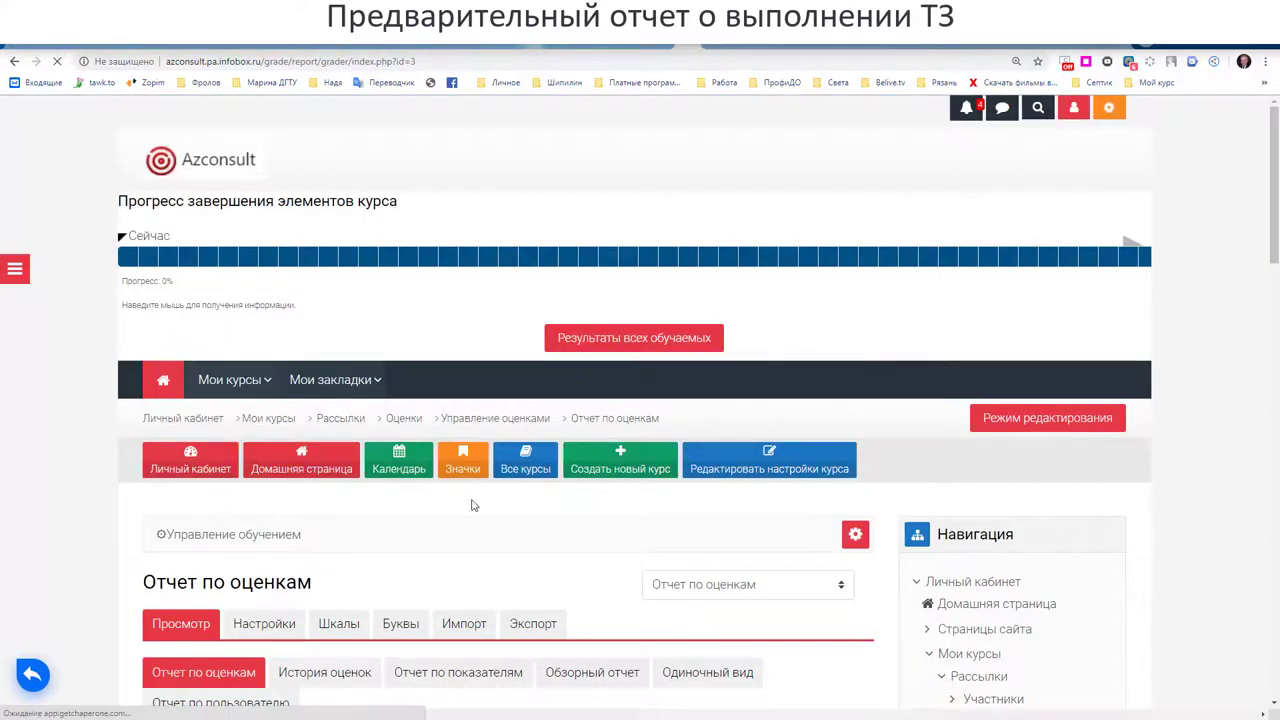
scroll(472, 505, "down", 2)
scroll(472, 505, "down", 4)
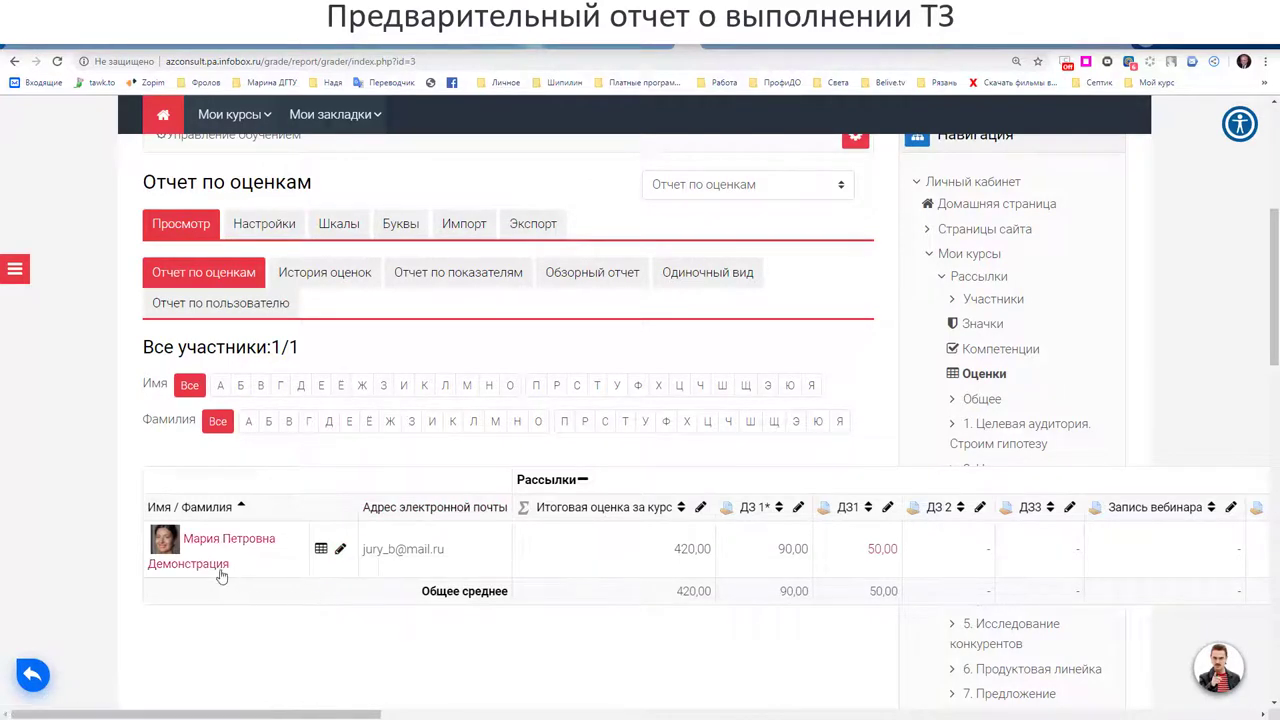
left_click(16, 270)
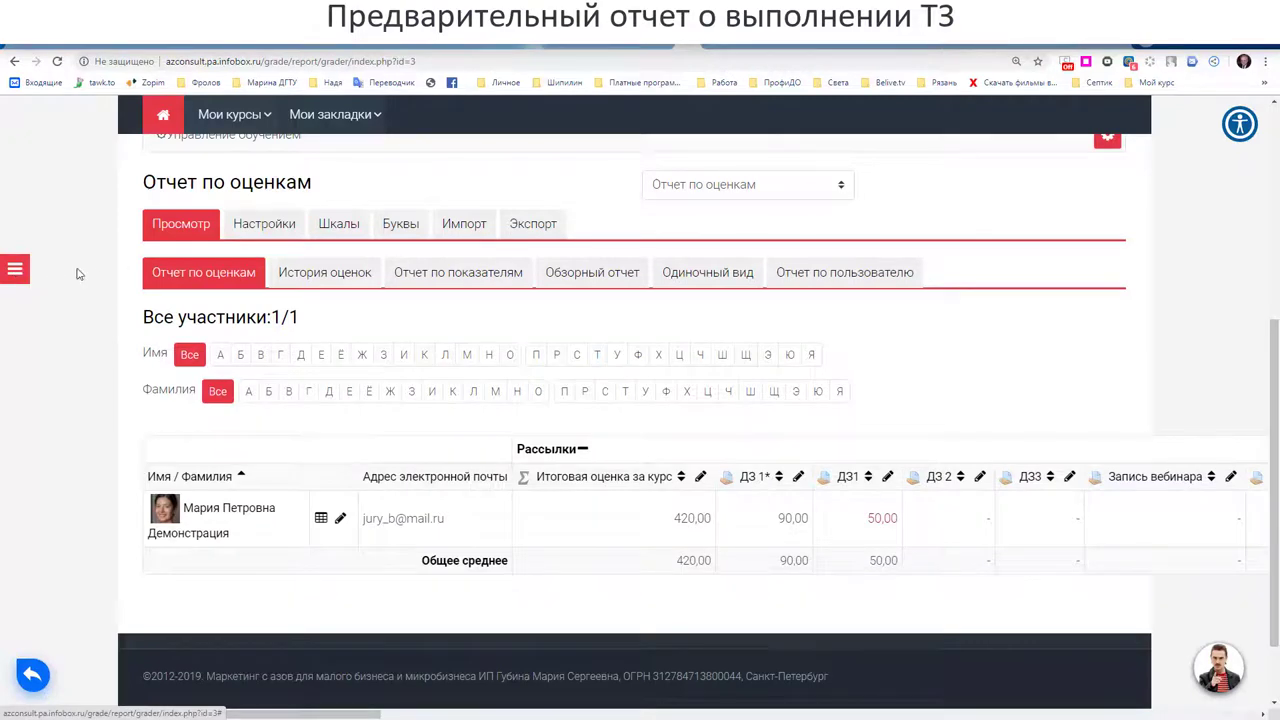
left_click(18, 271)
left_click(18, 271)
Examine the student's row across the assignment columns of the teacher's grade report.
scroll(34, 352, "down", 2)
scroll(274, 503, "right", 10)
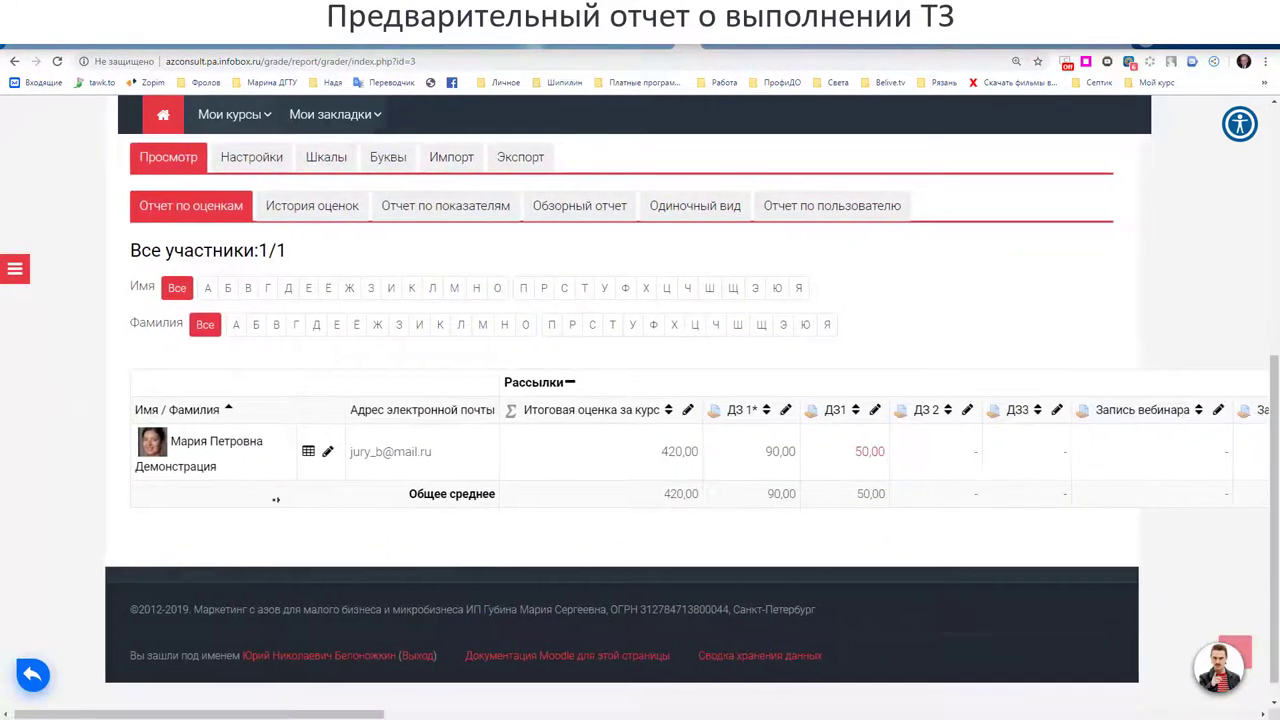
scroll(301, 504, "left", 10)
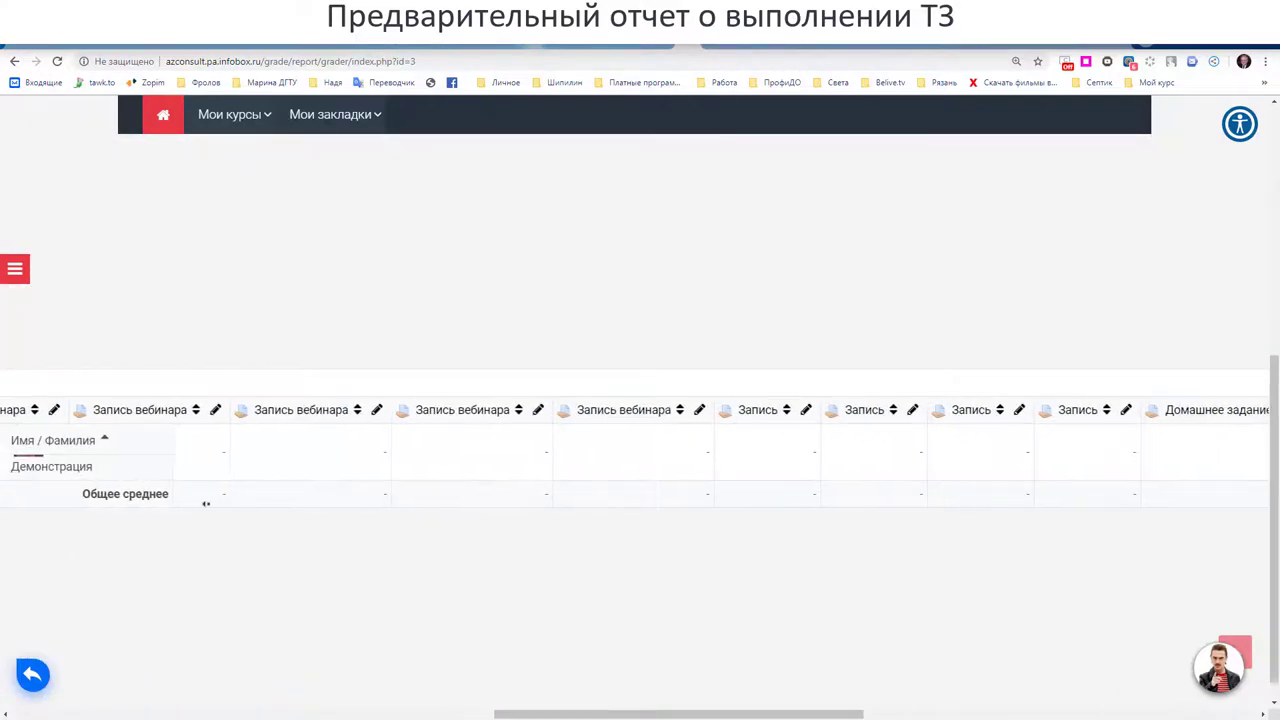
scroll(313, 520, "right", 10)
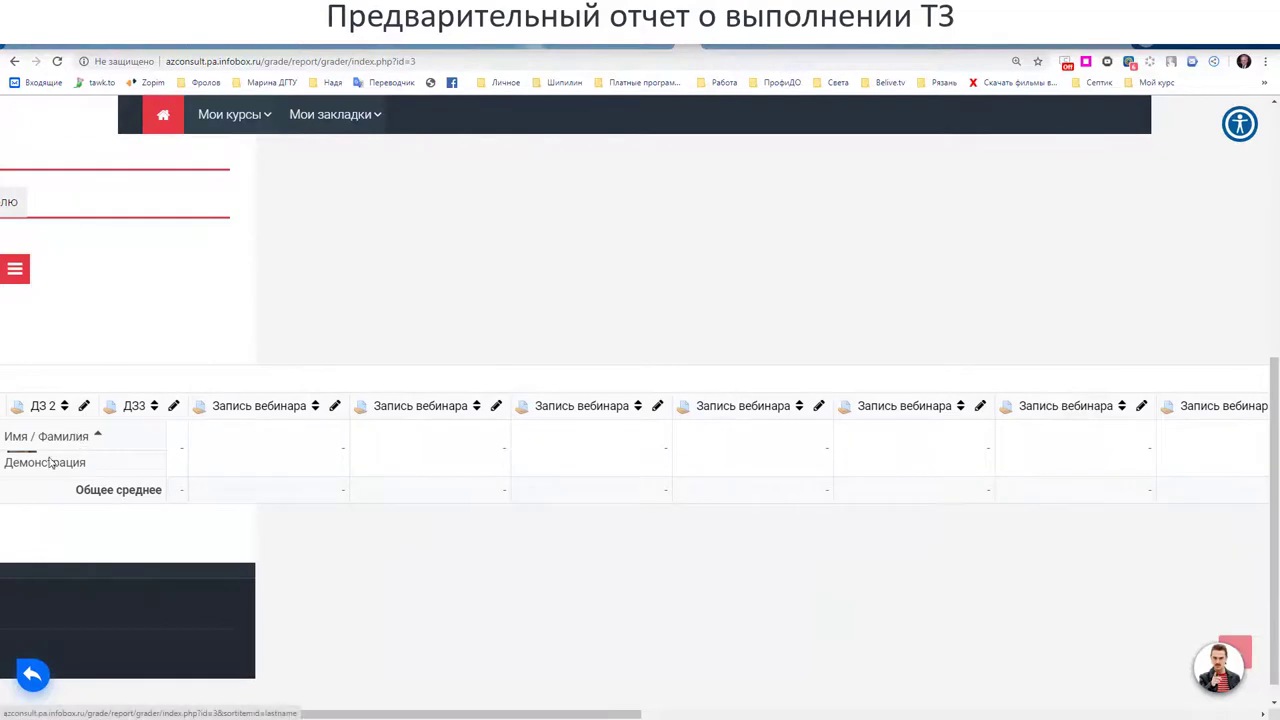
scroll(217, 503, "left", 10)
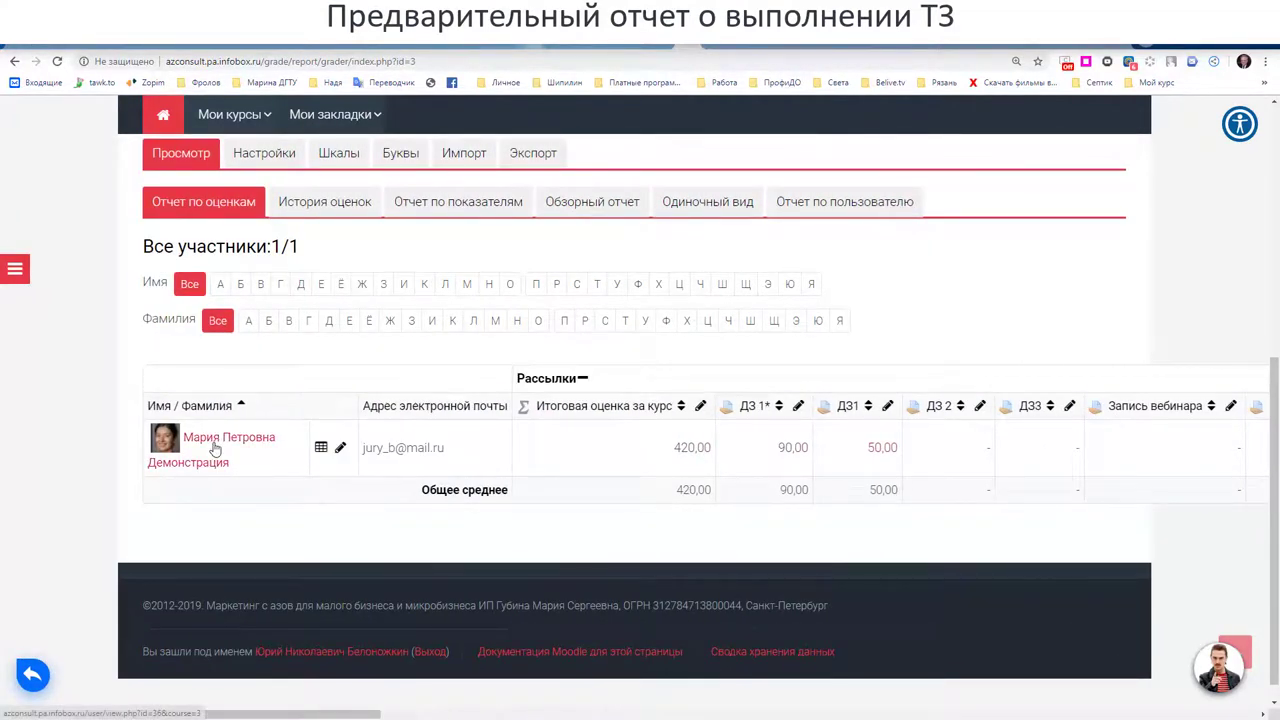
left_click_drag(1276, 368, 1276, 116)
left_click(1003, 108)
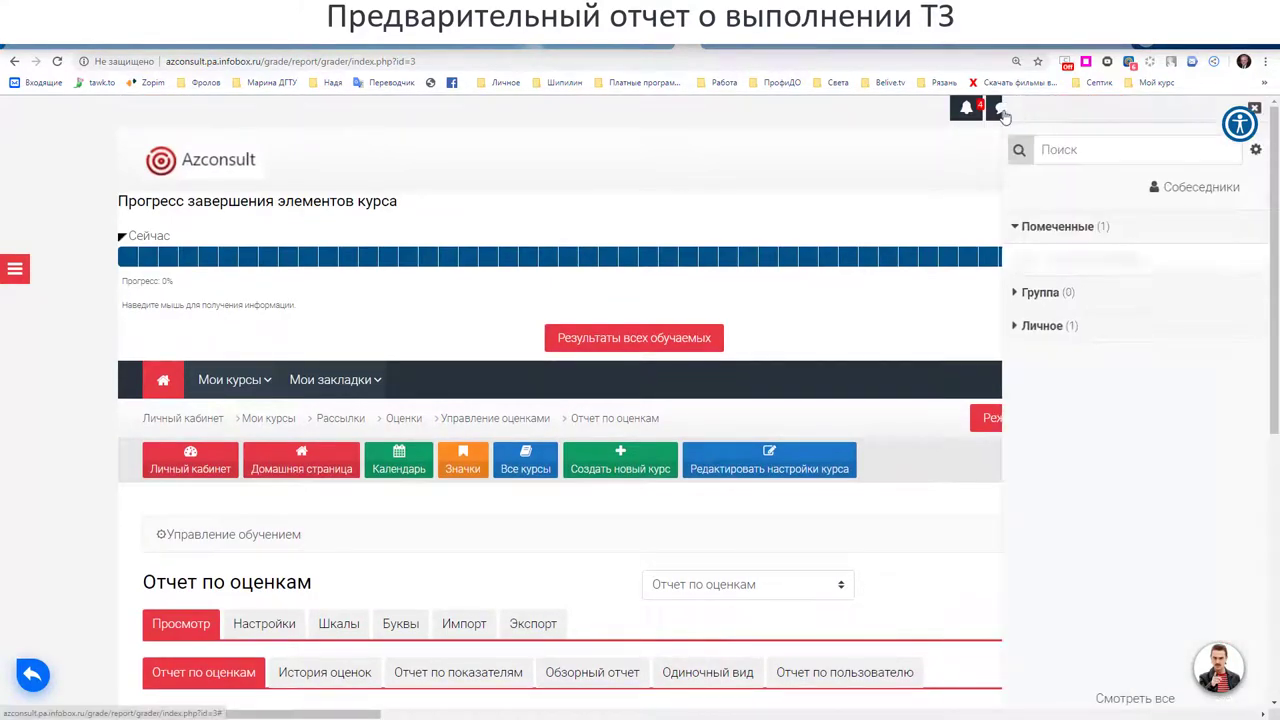
left_click(1053, 149)
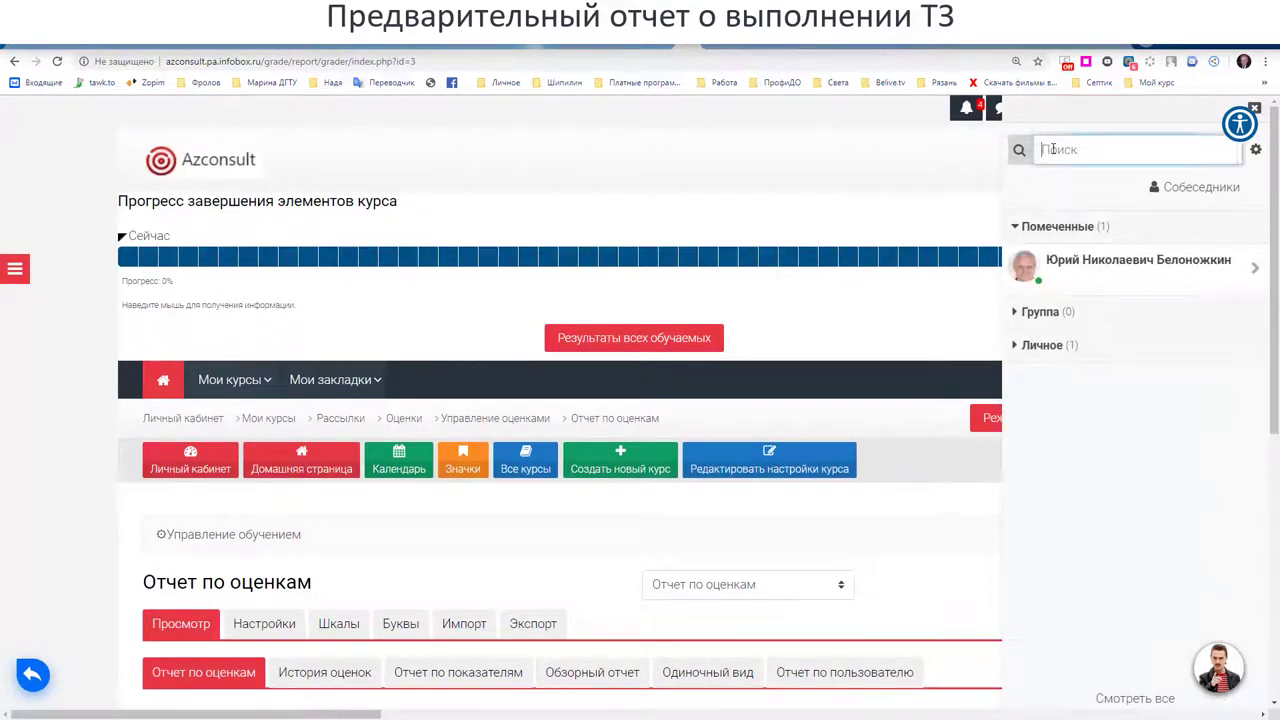
type("Ма")
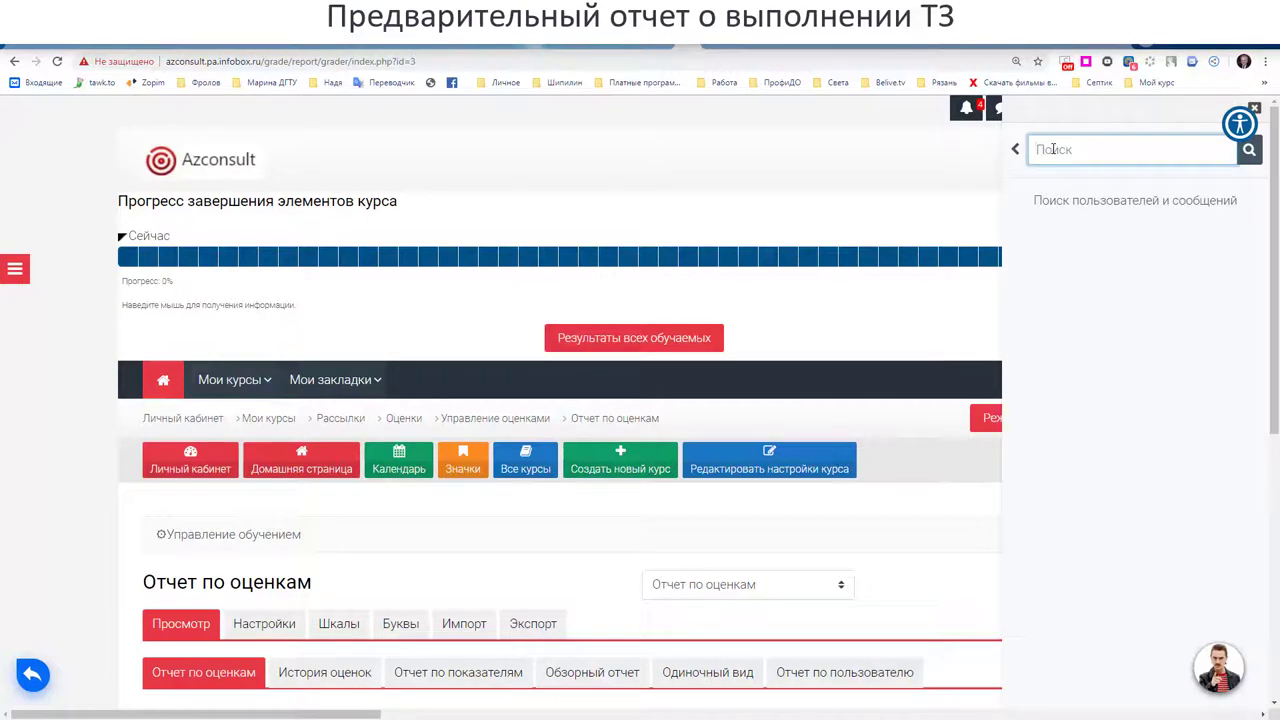
left_click(997, 108)
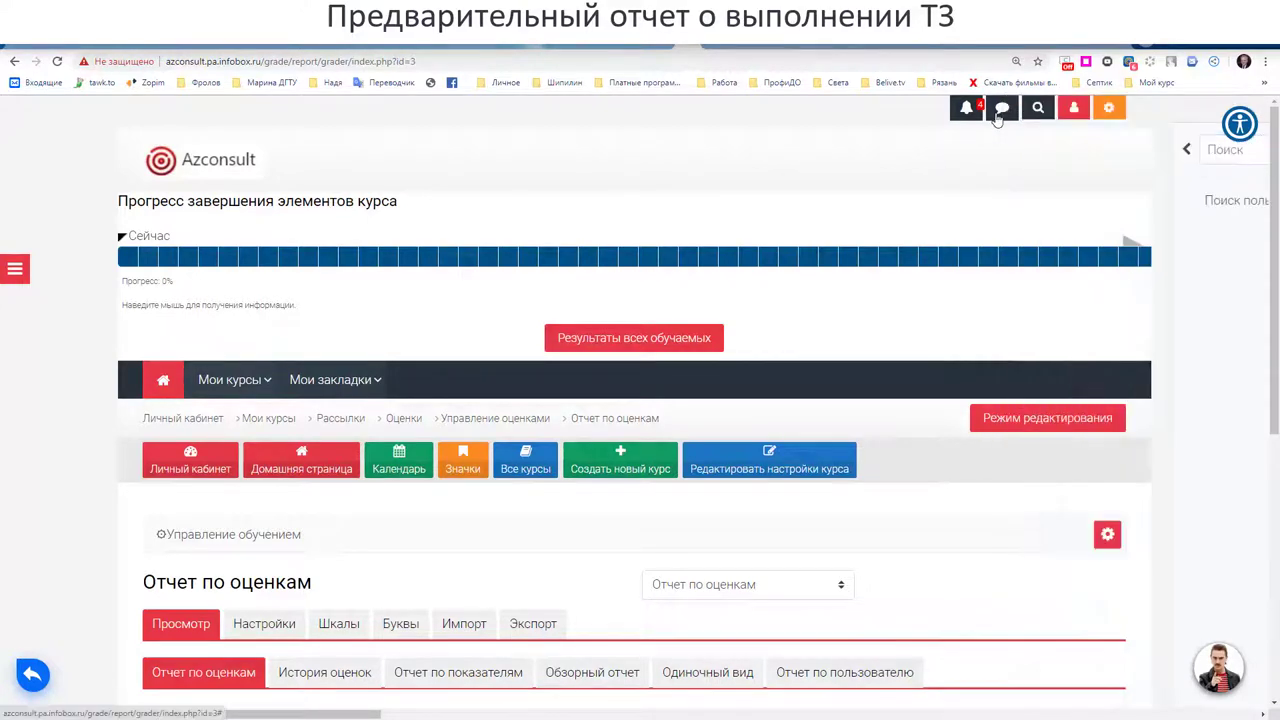
Search the courses for "марке" and open the Маркетинг-Экспресс course.
left_click(1038, 110)
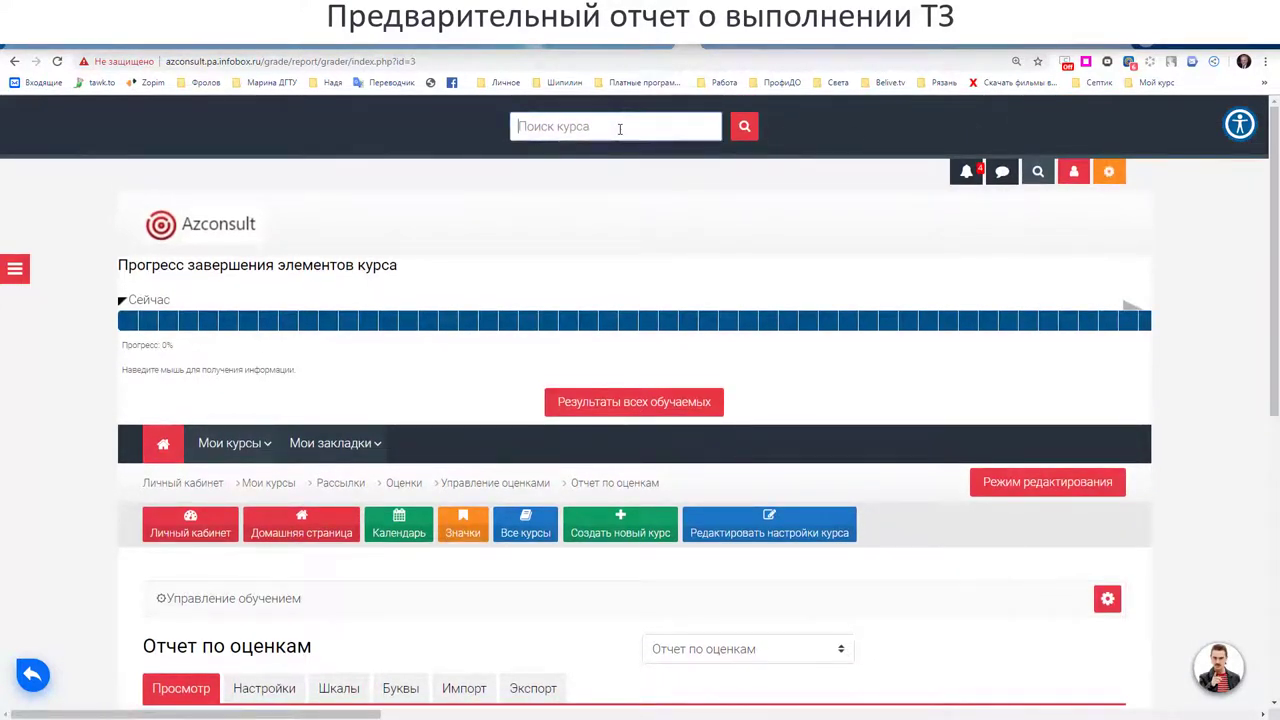
left_click(620, 127)
type("ма")
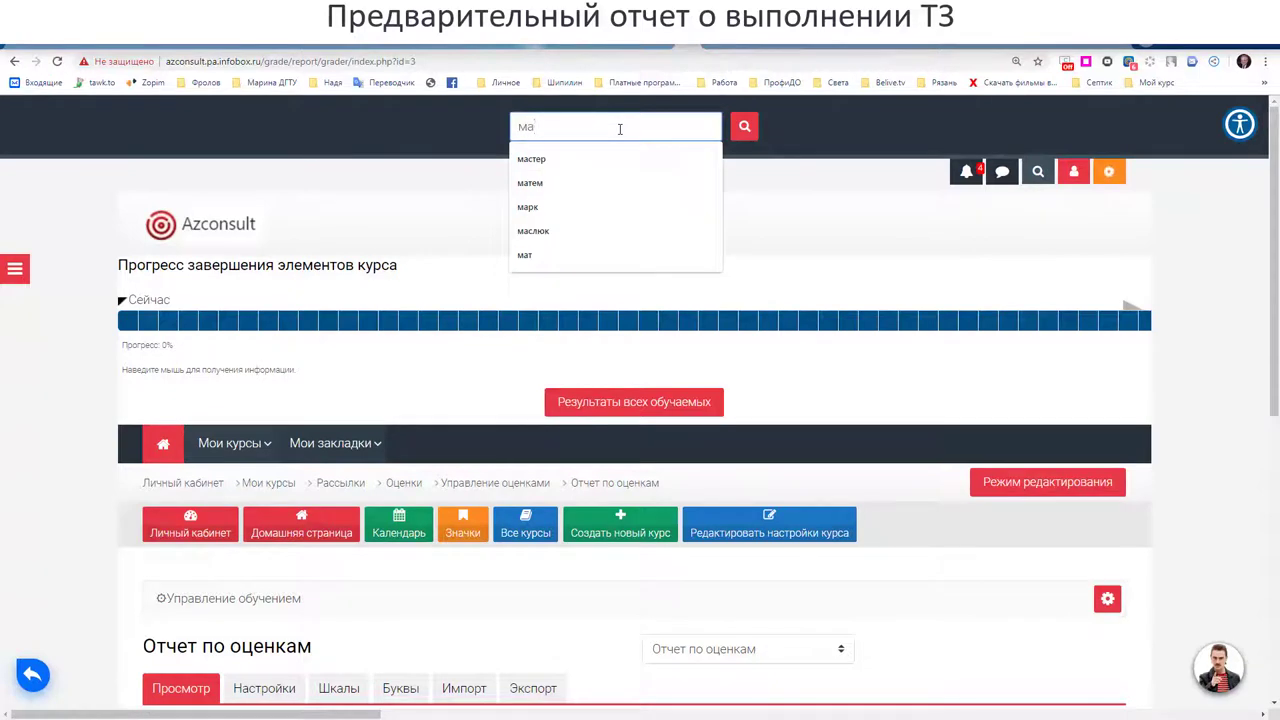
type("ркти")
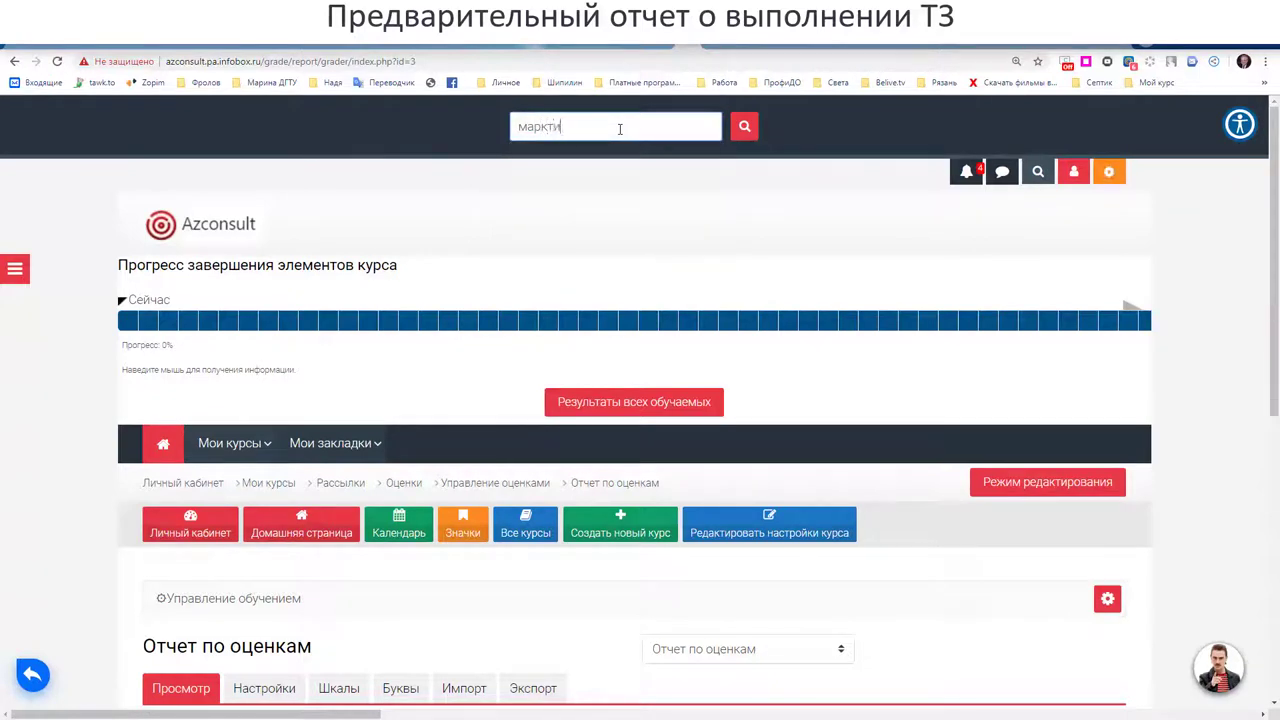
type("нг")
key("BackSpace")
key("BackSpace")
key("Return")
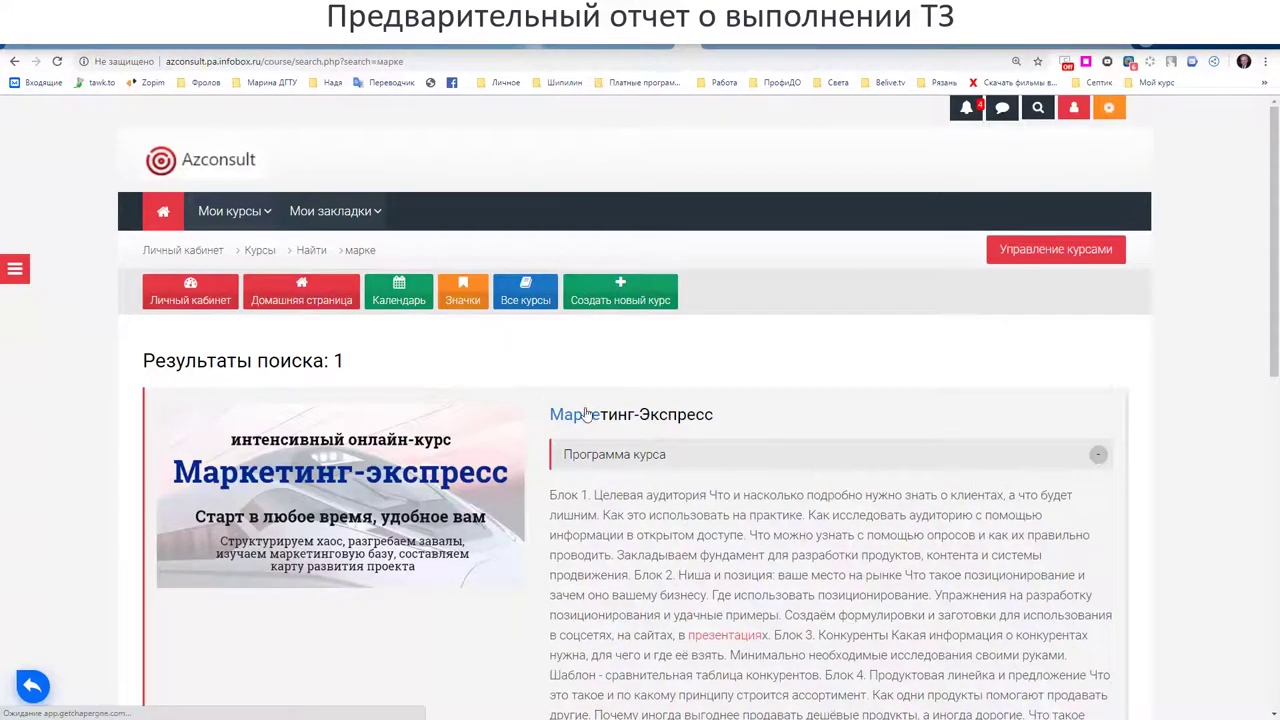
left_click(407, 451)
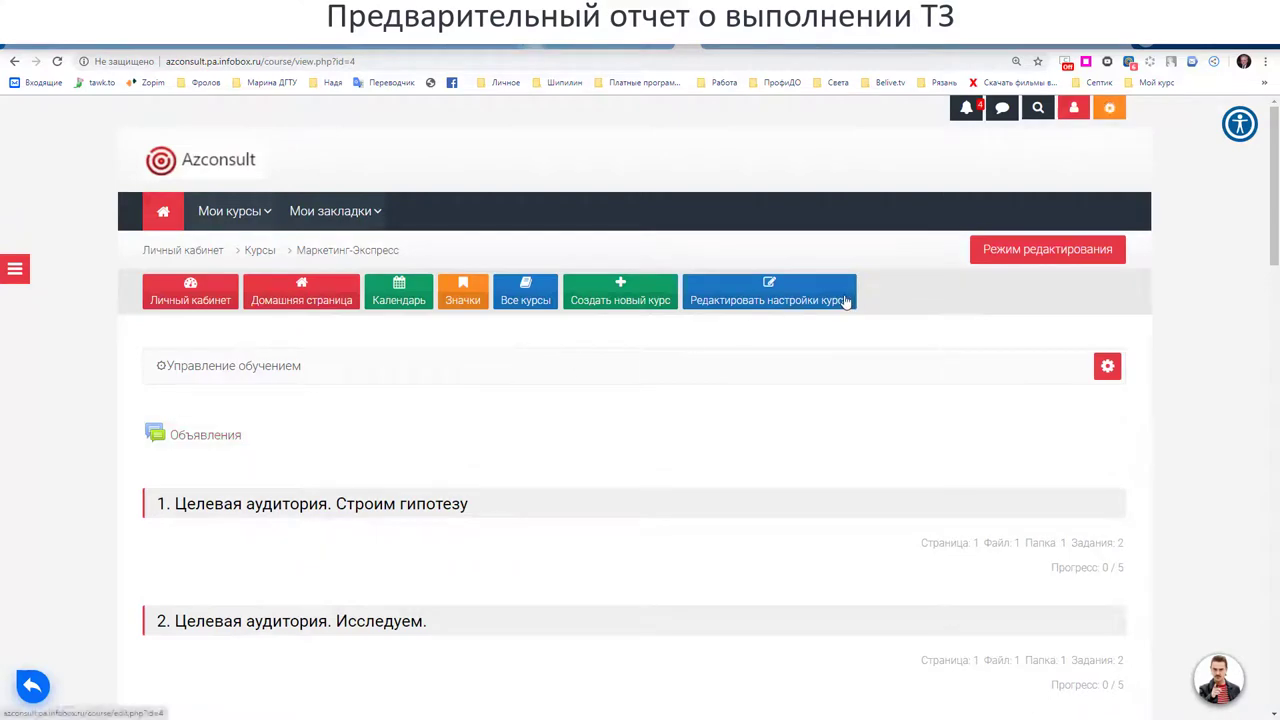
Open the Оценки report for the Маркетинг-Экспресс course and filter it to the group Маркетинг экспресс 2019 без обратной связи.
left_click(245, 367)
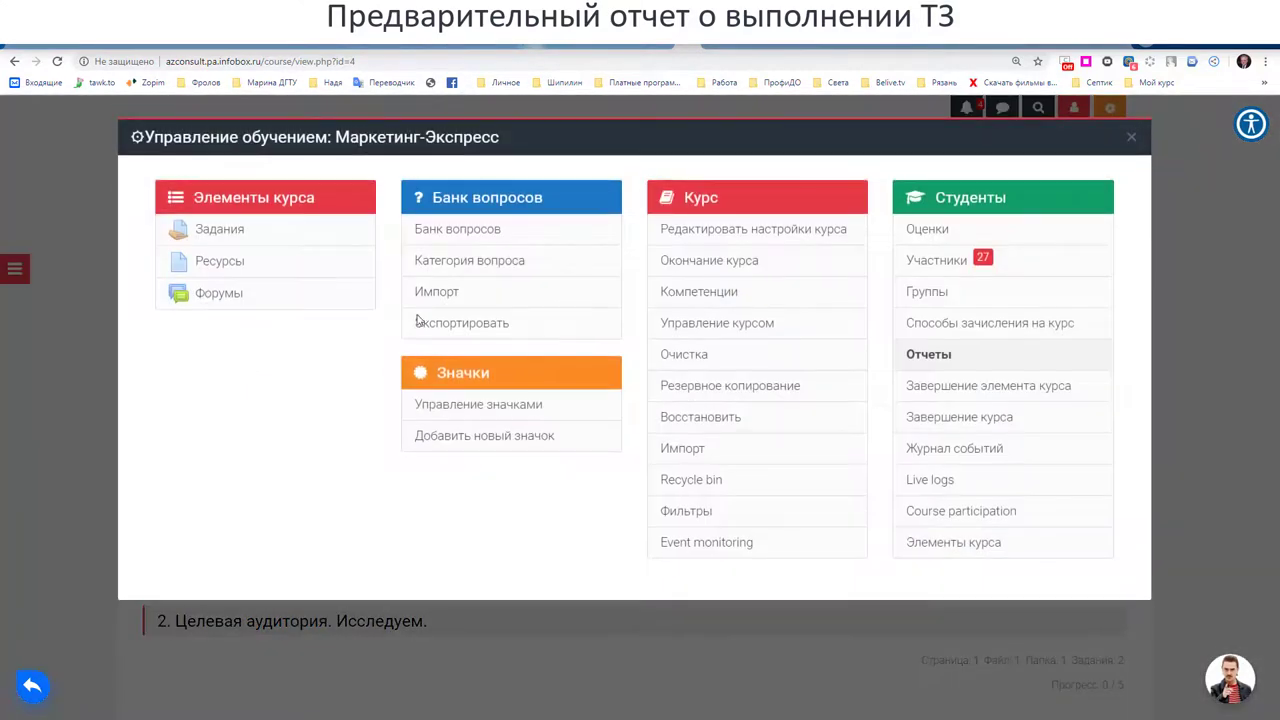
left_click(924, 244)
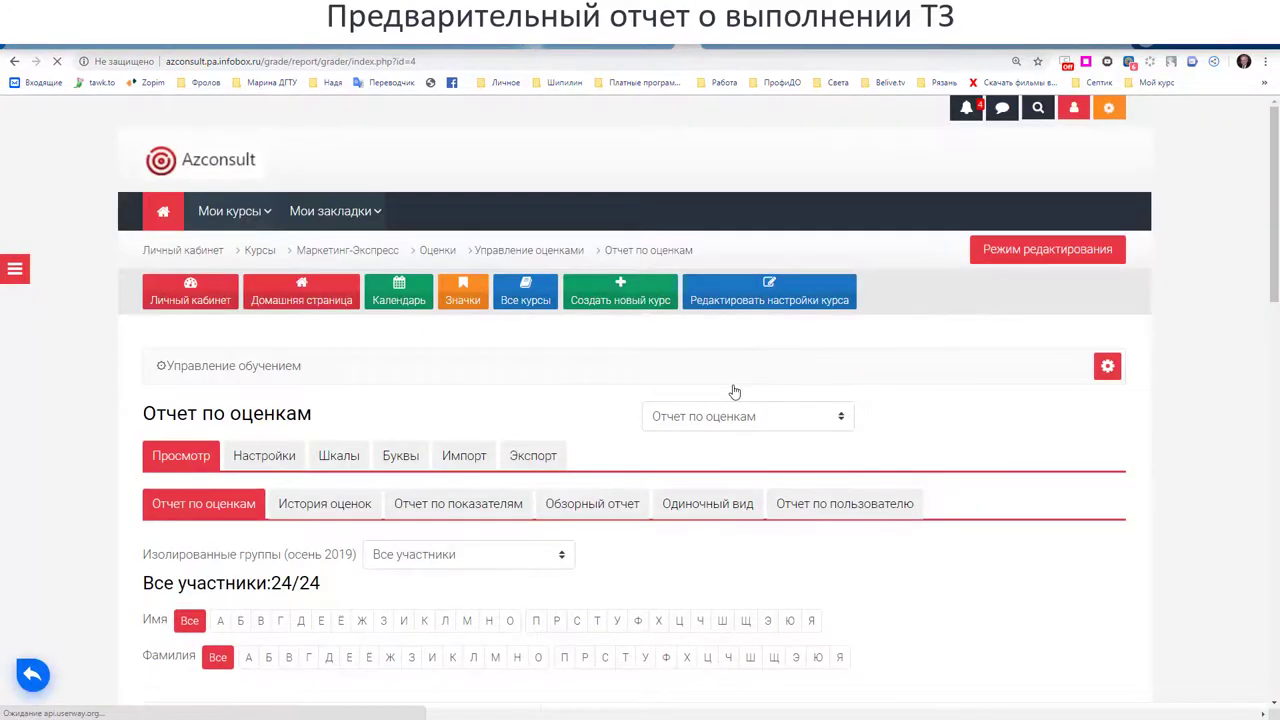
scroll(733, 390, "down", 3)
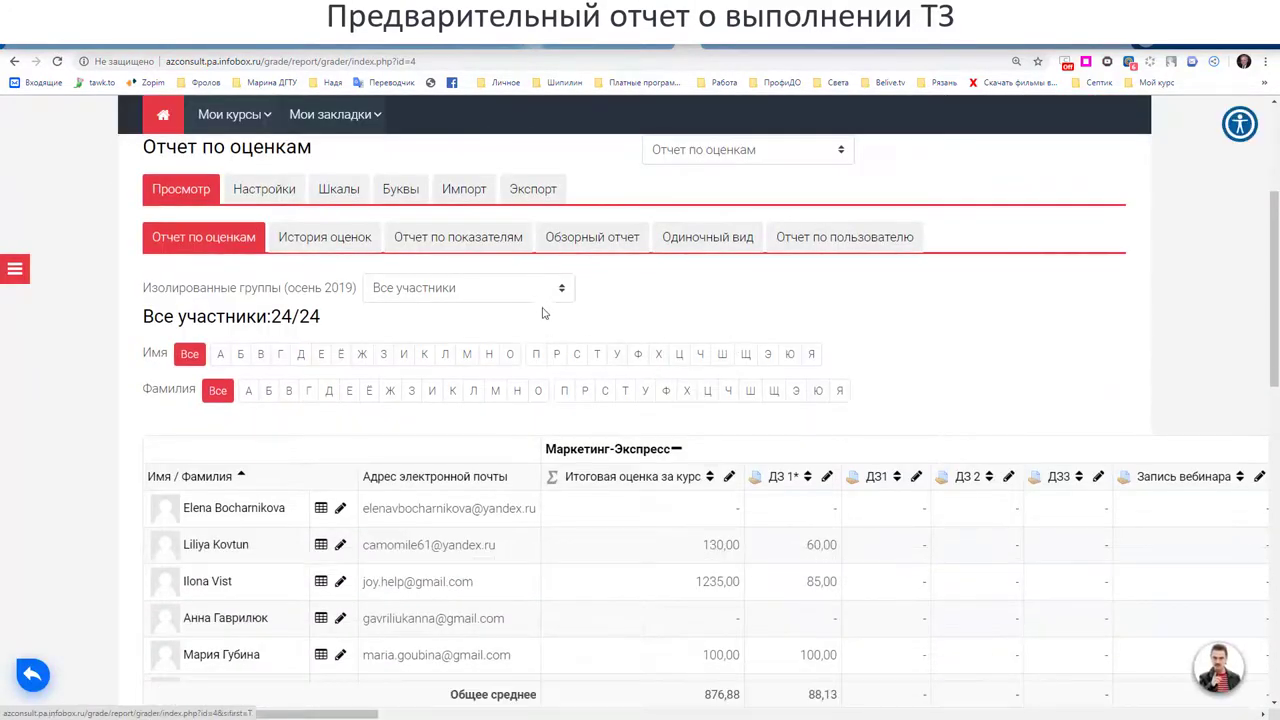
left_click(548, 294)
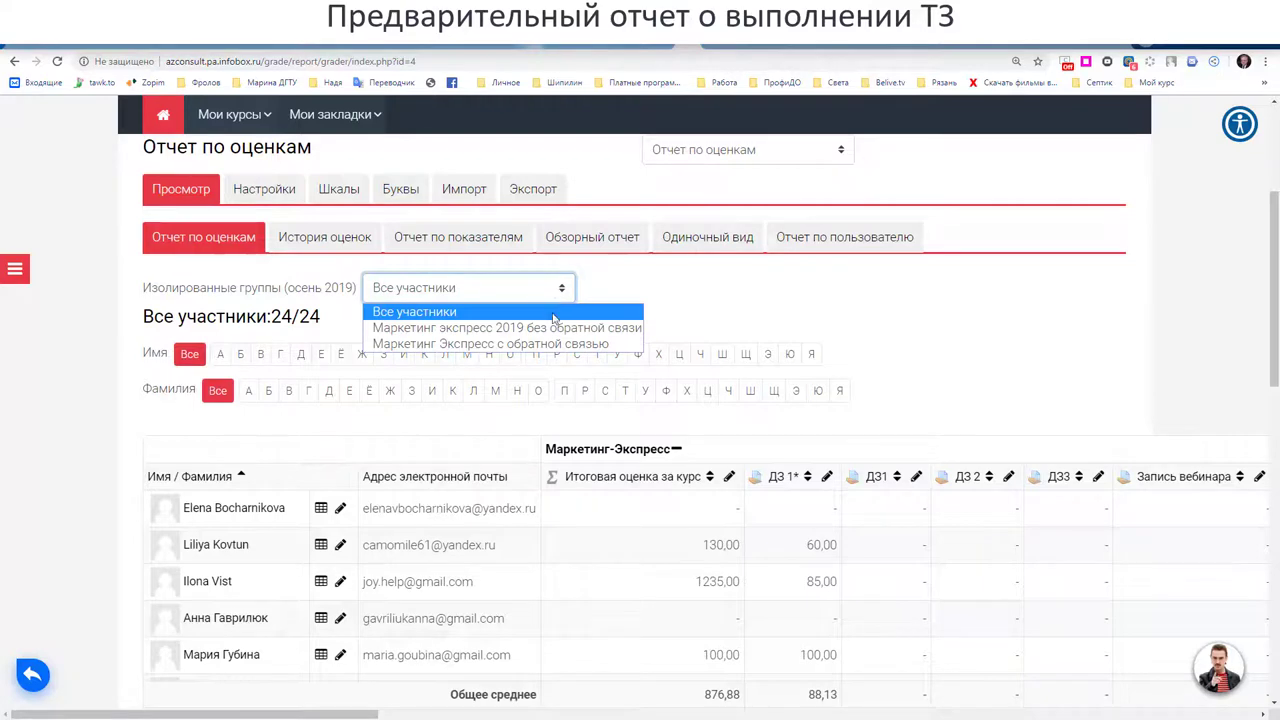
left_click(553, 328)
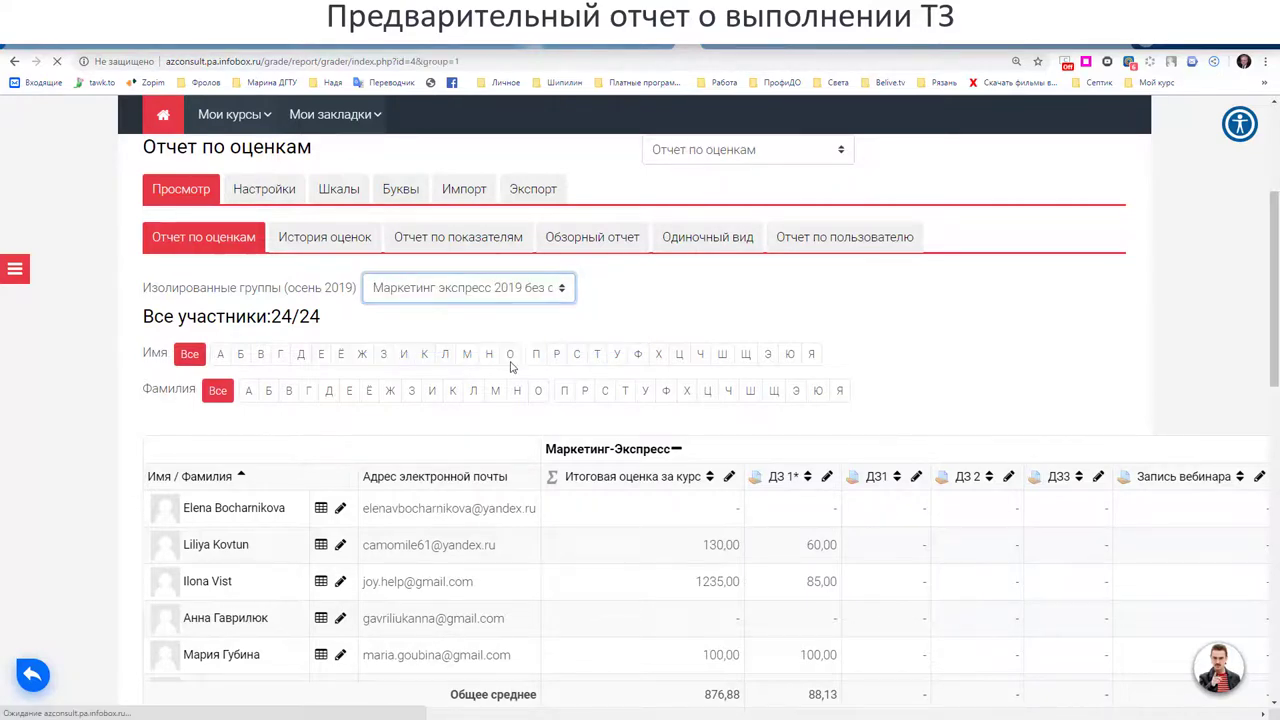
scroll(512, 366, "down", 2)
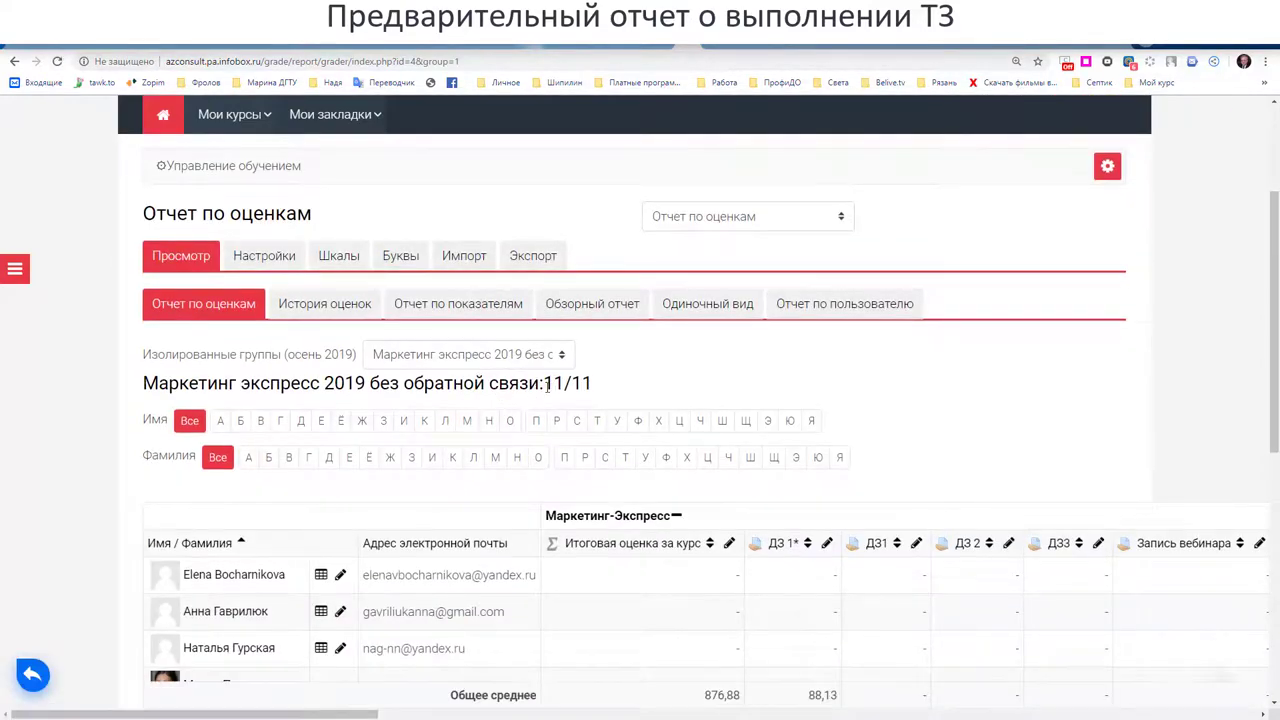
scroll(548, 385, "down", 3)
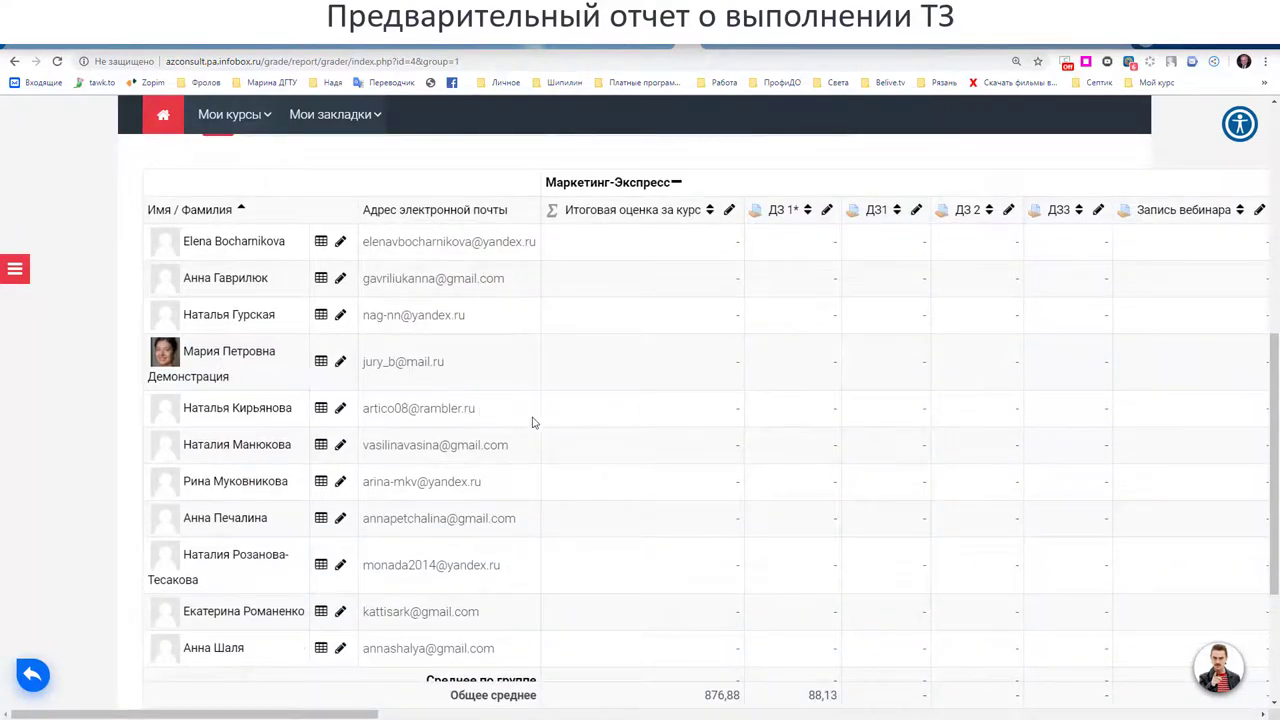
Show the group's grade report in full screen and bring the top of its grade table into view.
scroll(532, 422, "down", 2)
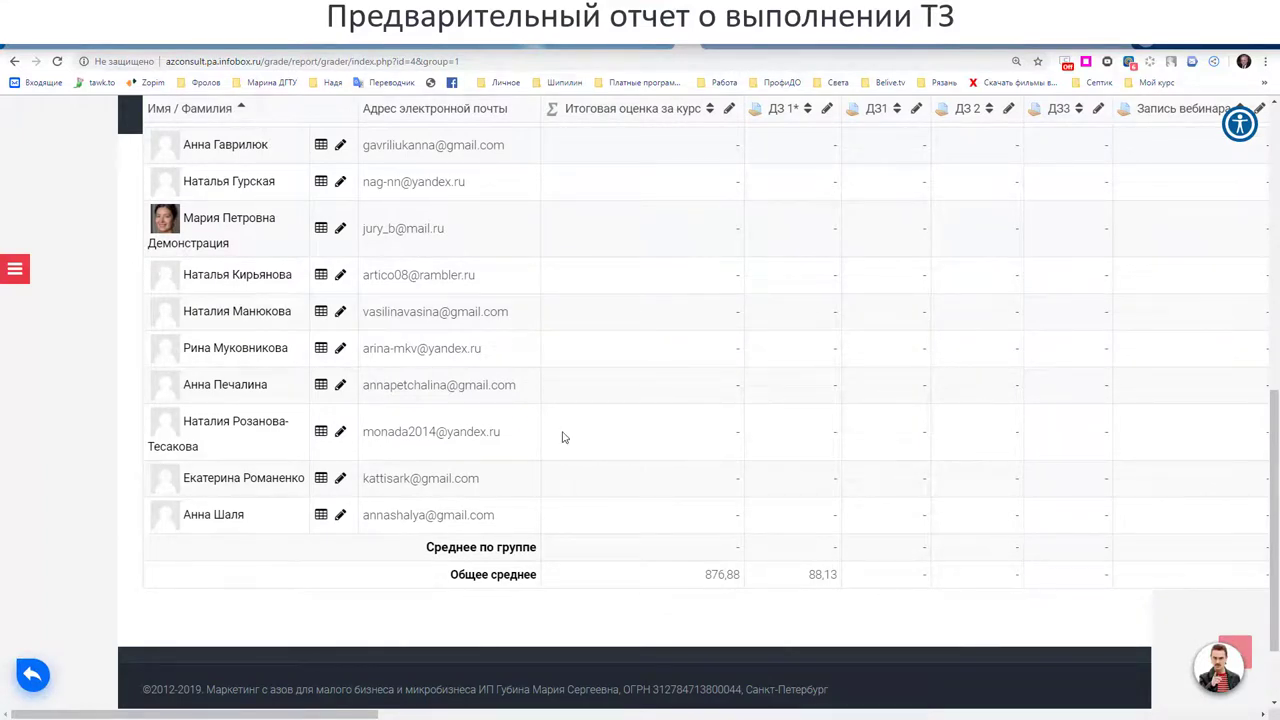
key("F11")
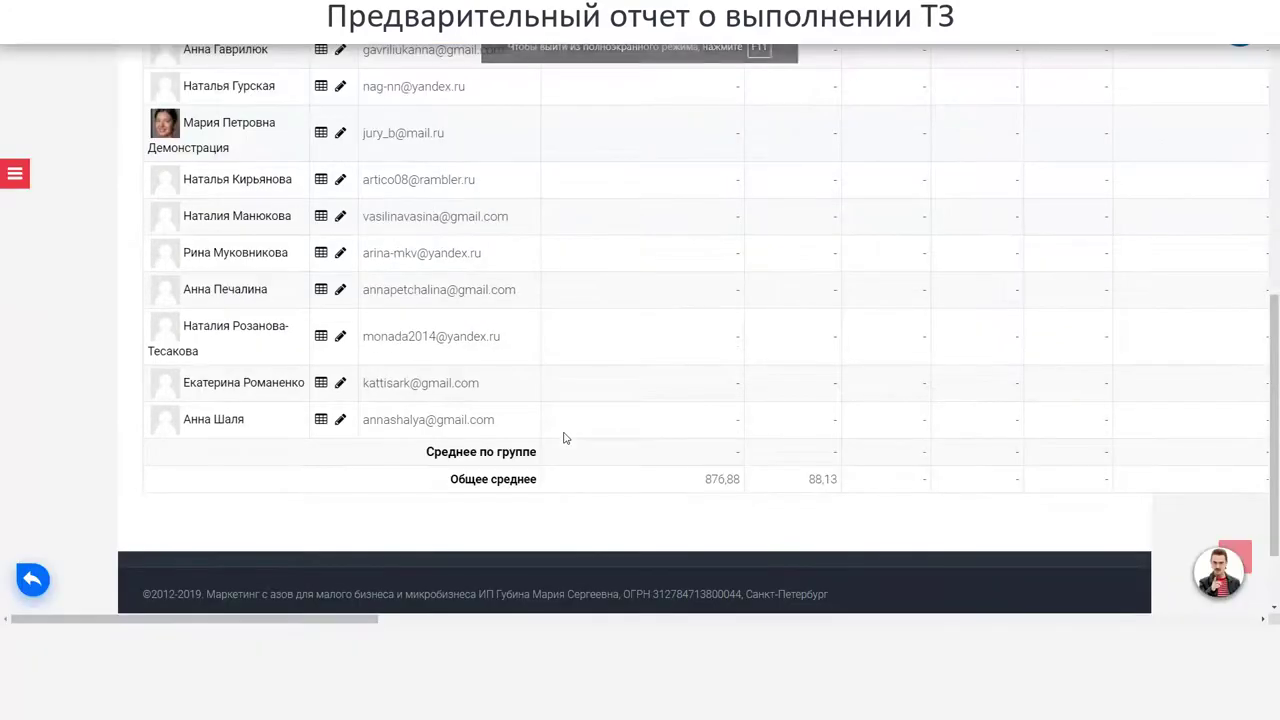
scroll(580, 412, "up", 3)
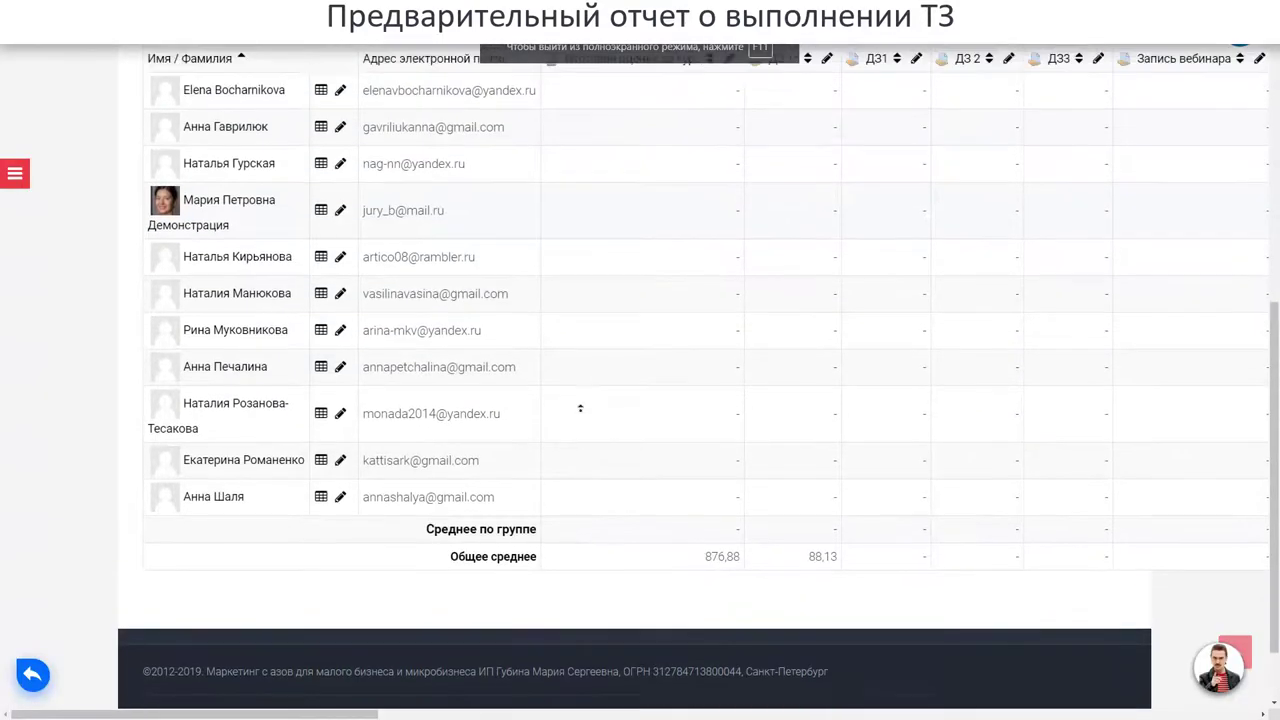
scroll(634, 409, "up", 2)
Examine the group members' rows across the ДЗ and Запись вебинара columns of the grade report.
scroll(634, 409, "right", 6)
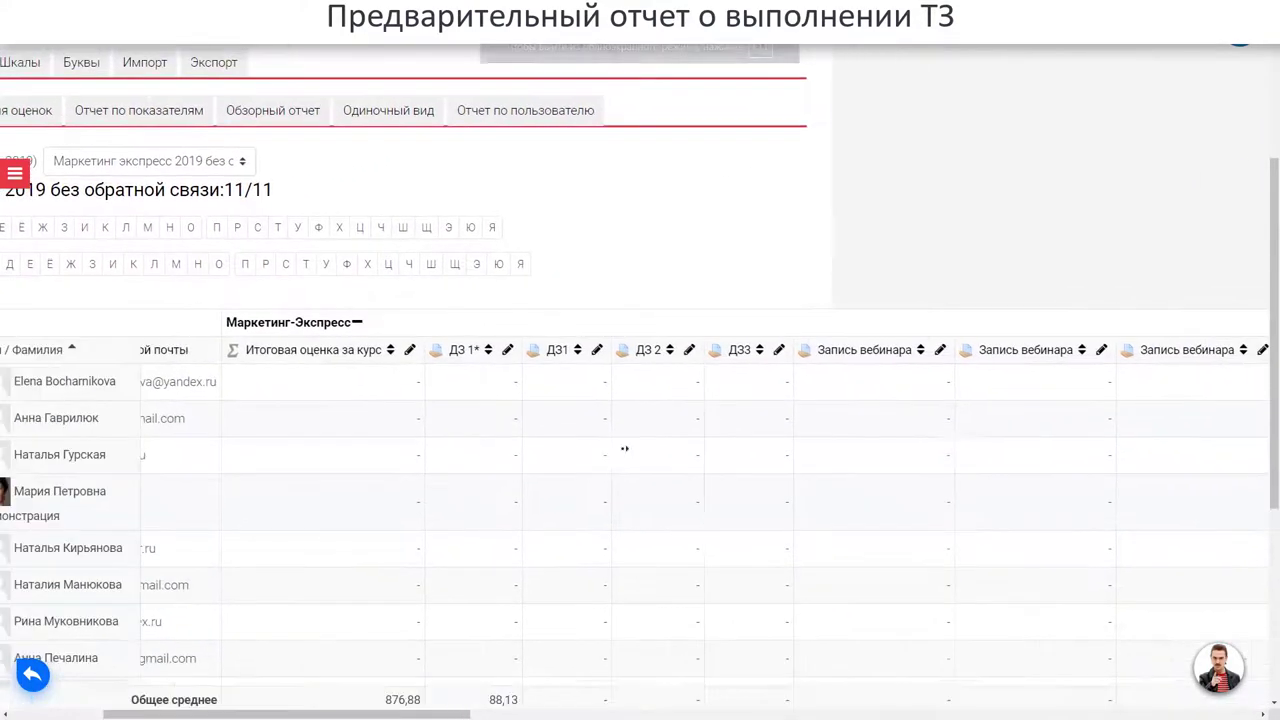
scroll(624, 449, "right", 3)
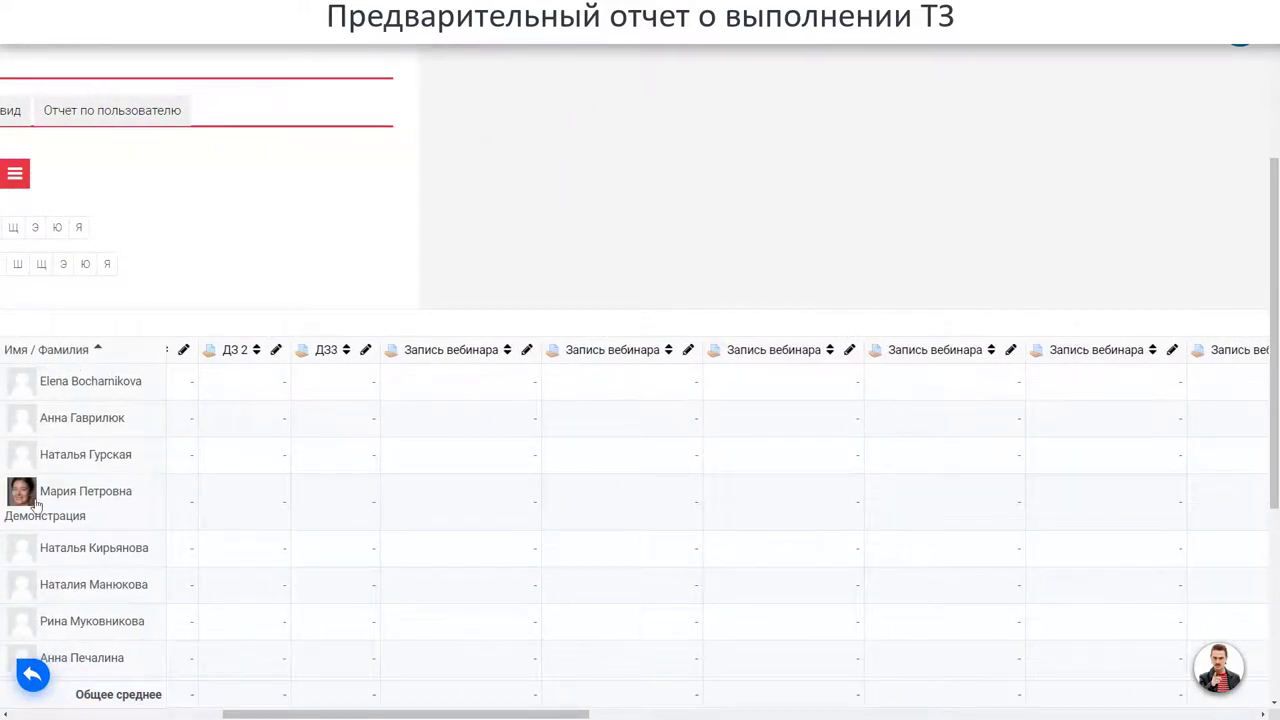
scroll(277, 450, "right", 2)
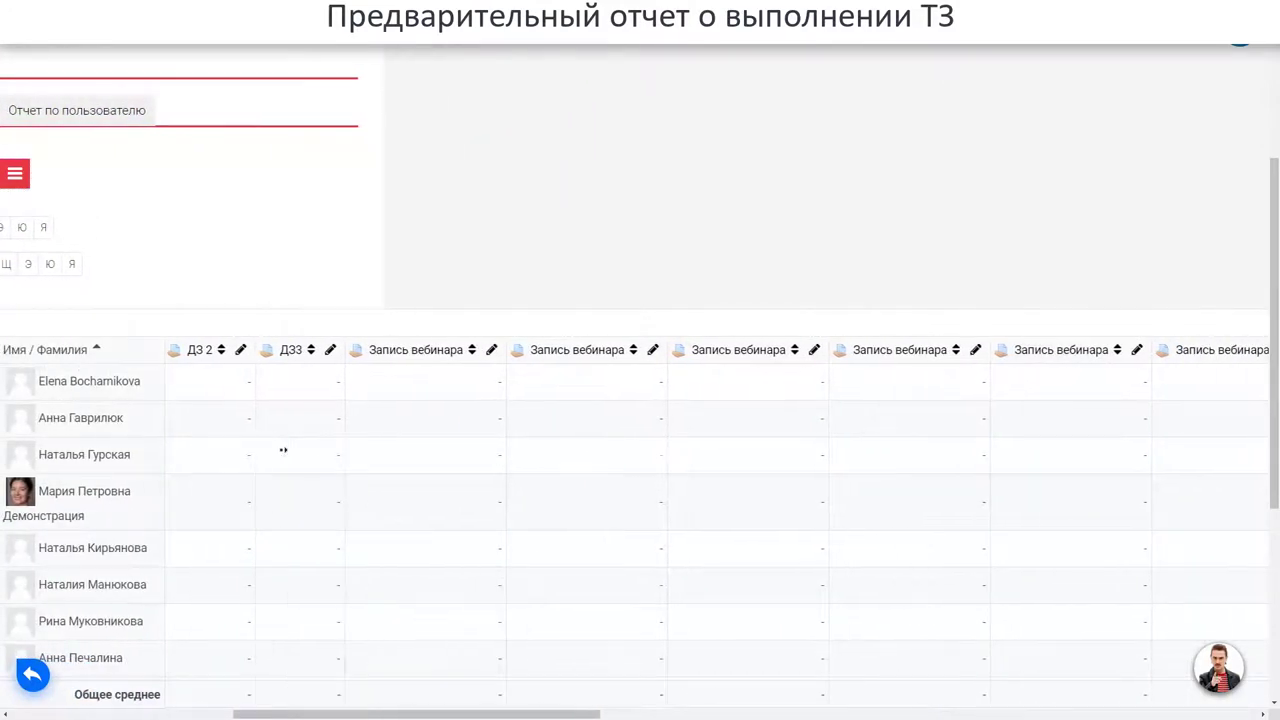
scroll(283, 450, "right", 2)
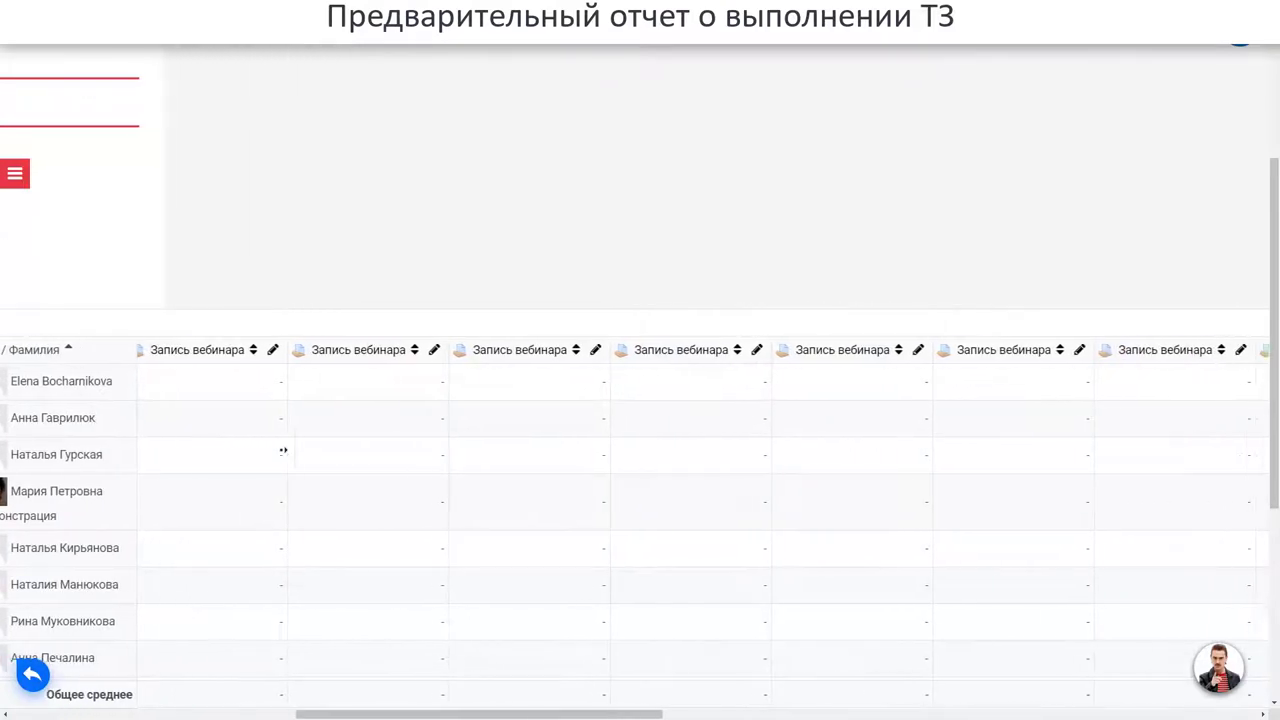
scroll(598, 424, "left", 10)
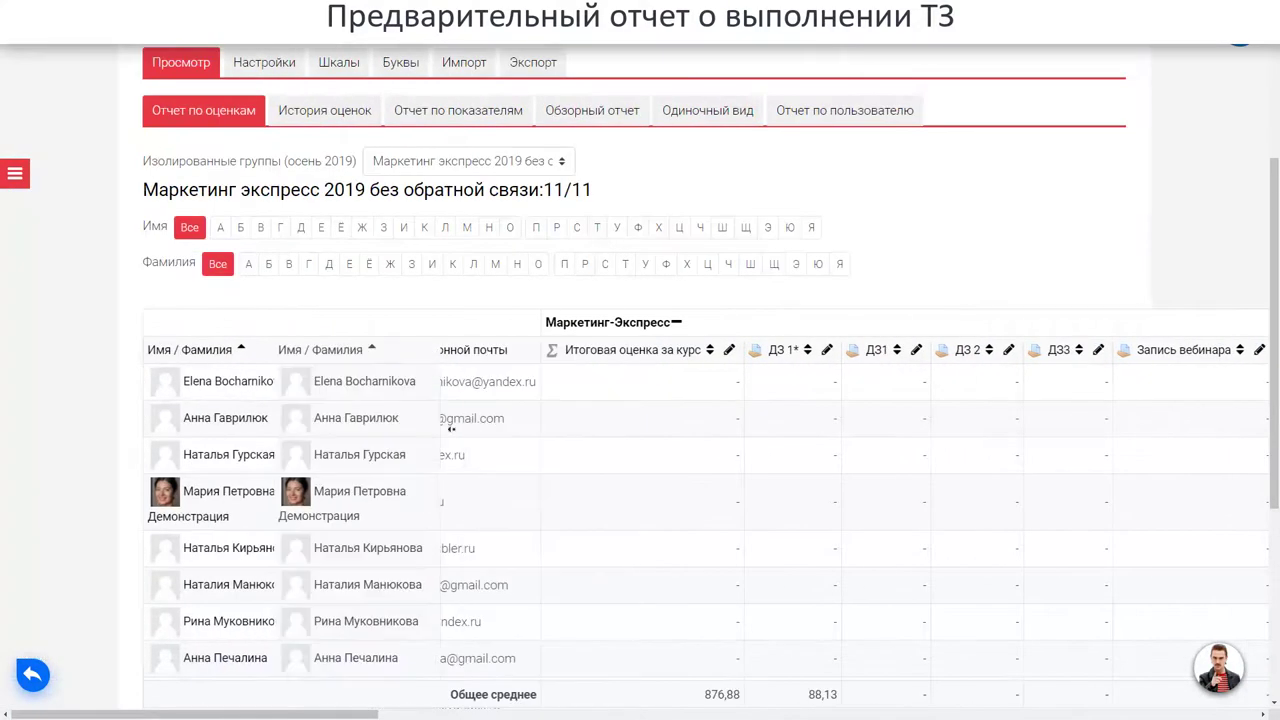
scroll(680, 446, "right", 5)
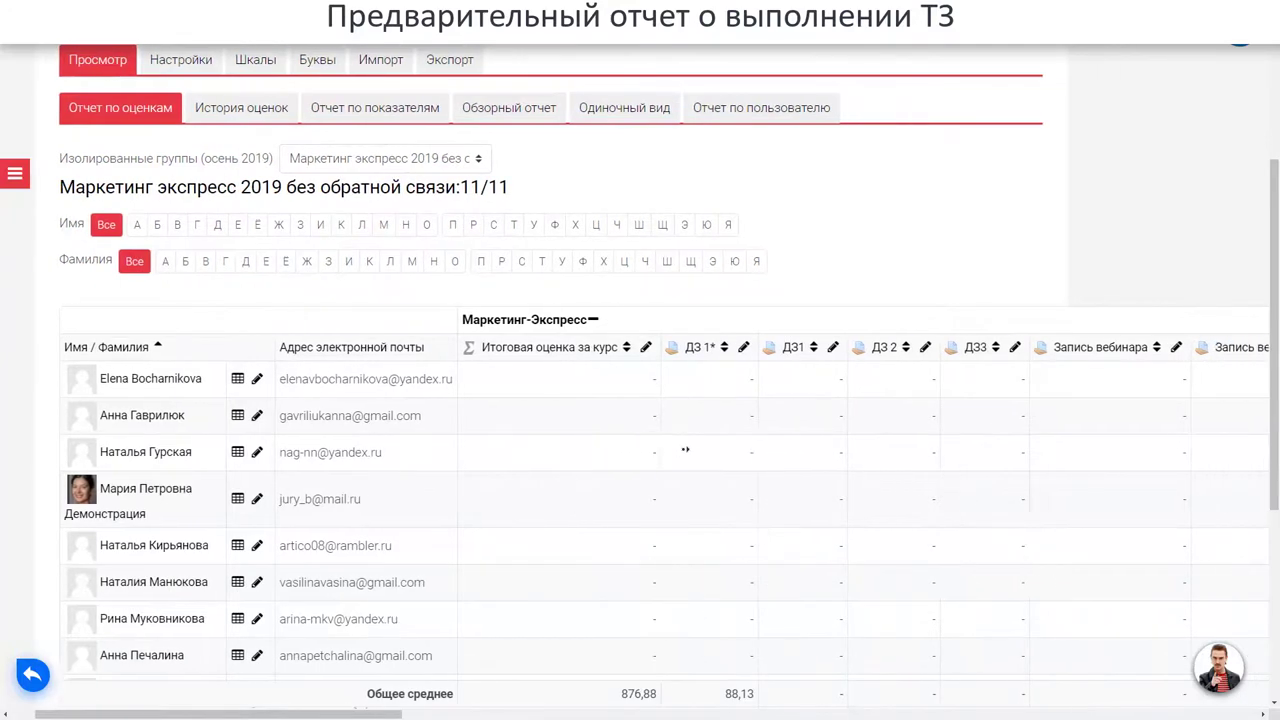
scroll(712, 449, "right", 1)
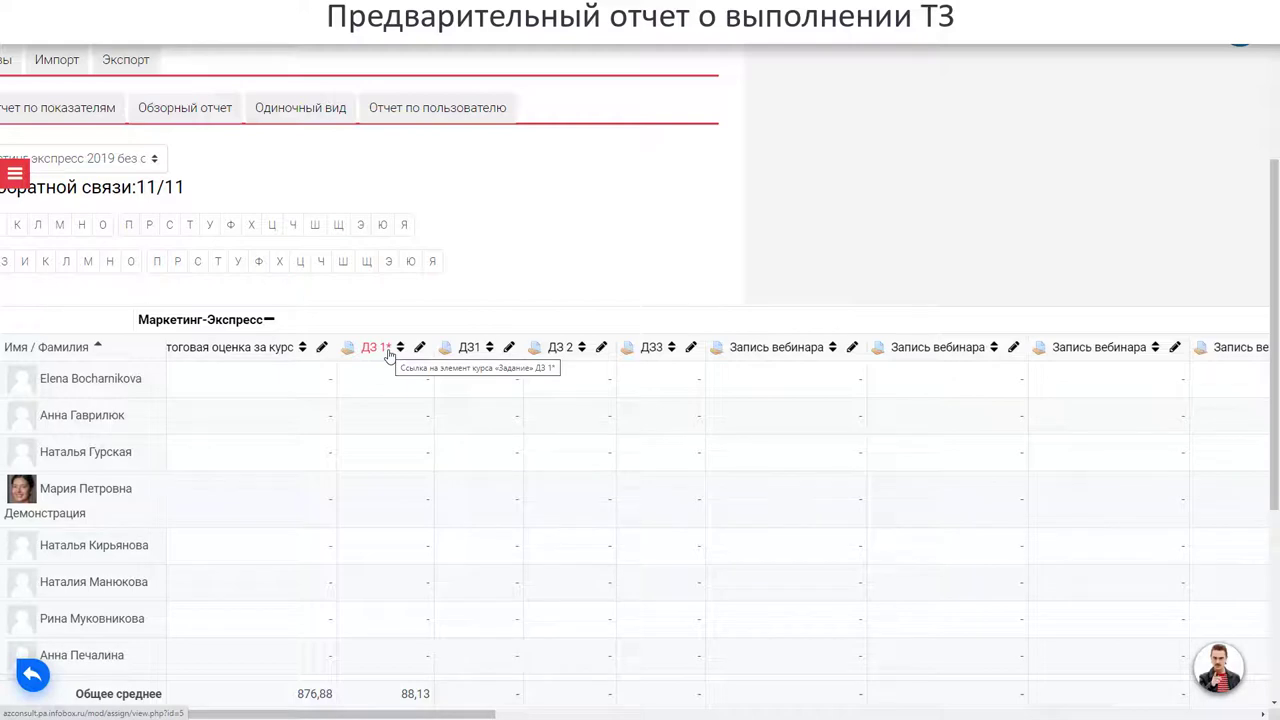
middle_click(652, 422)
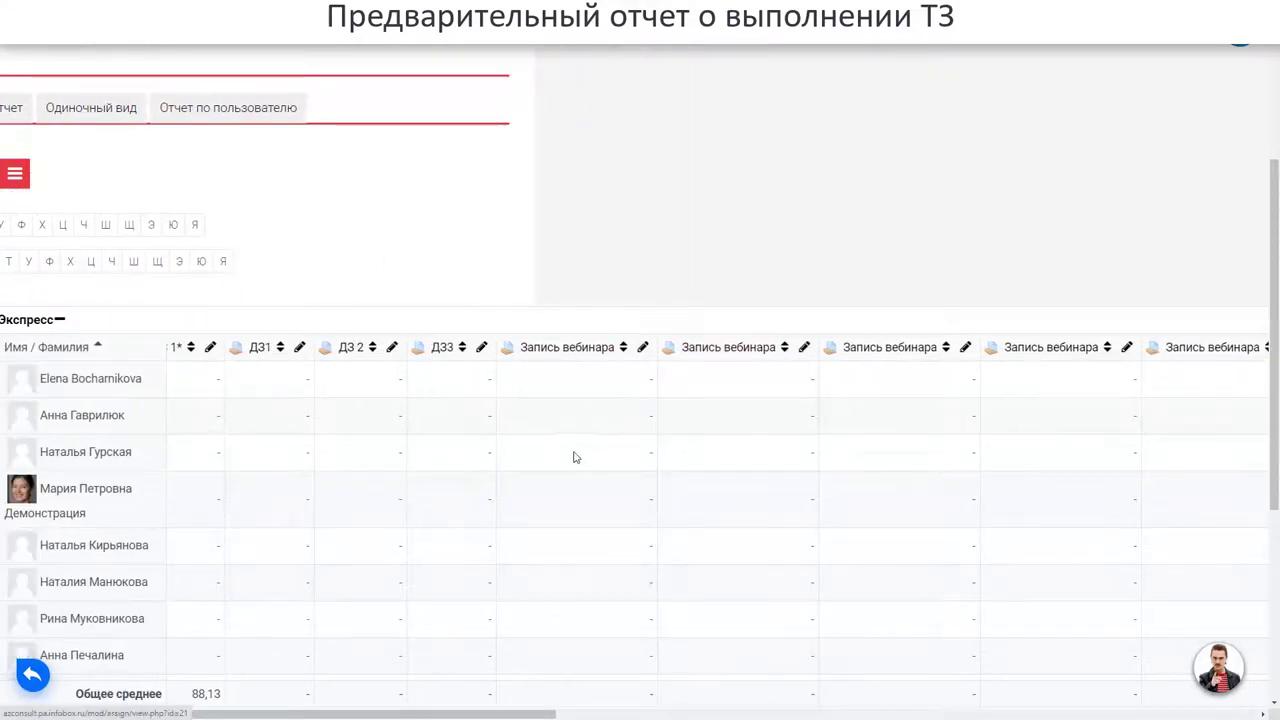
middle_click(561, 452)
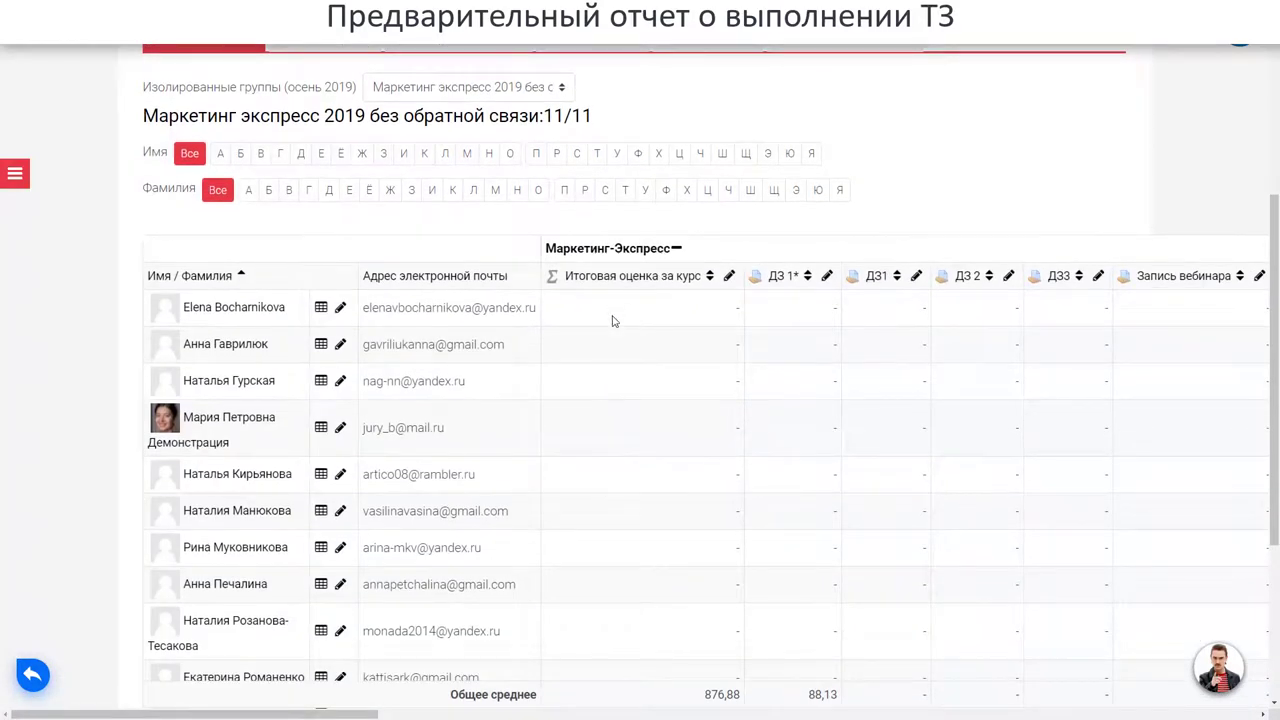
Examine the remaining assignment columns up to ДЗ15 and the Среднее по группе and Общее среднее rows.
scroll(706, 374, "right", 15)
scroll(1114, 400, "down", 3)
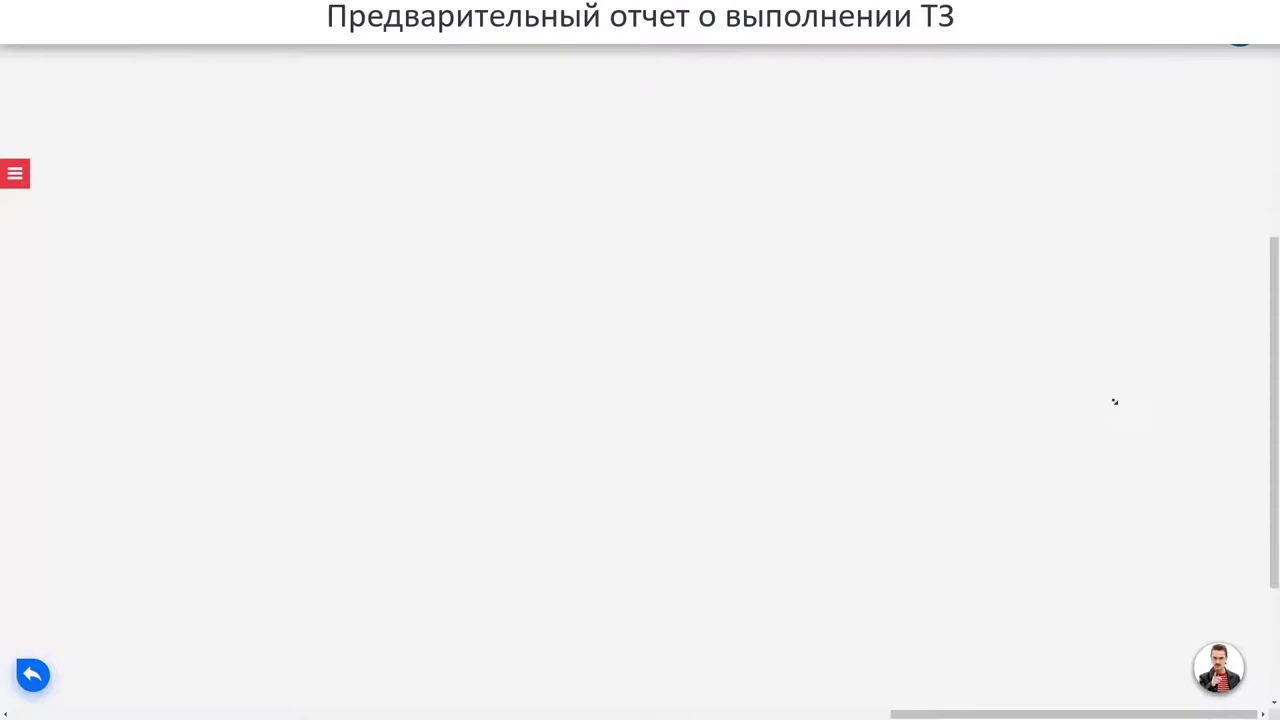
scroll(917, 397, "left", 15)
scroll(917, 397, "up", 3)
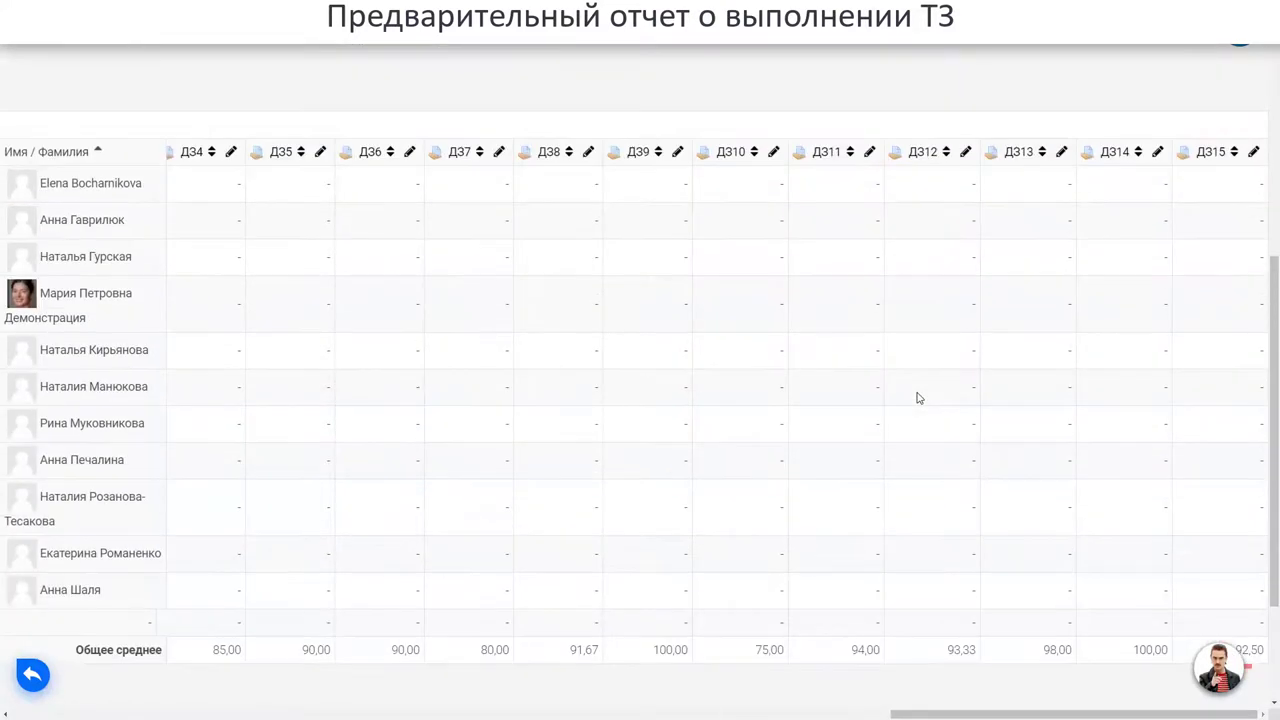
scroll(477, 397, "left", 10)
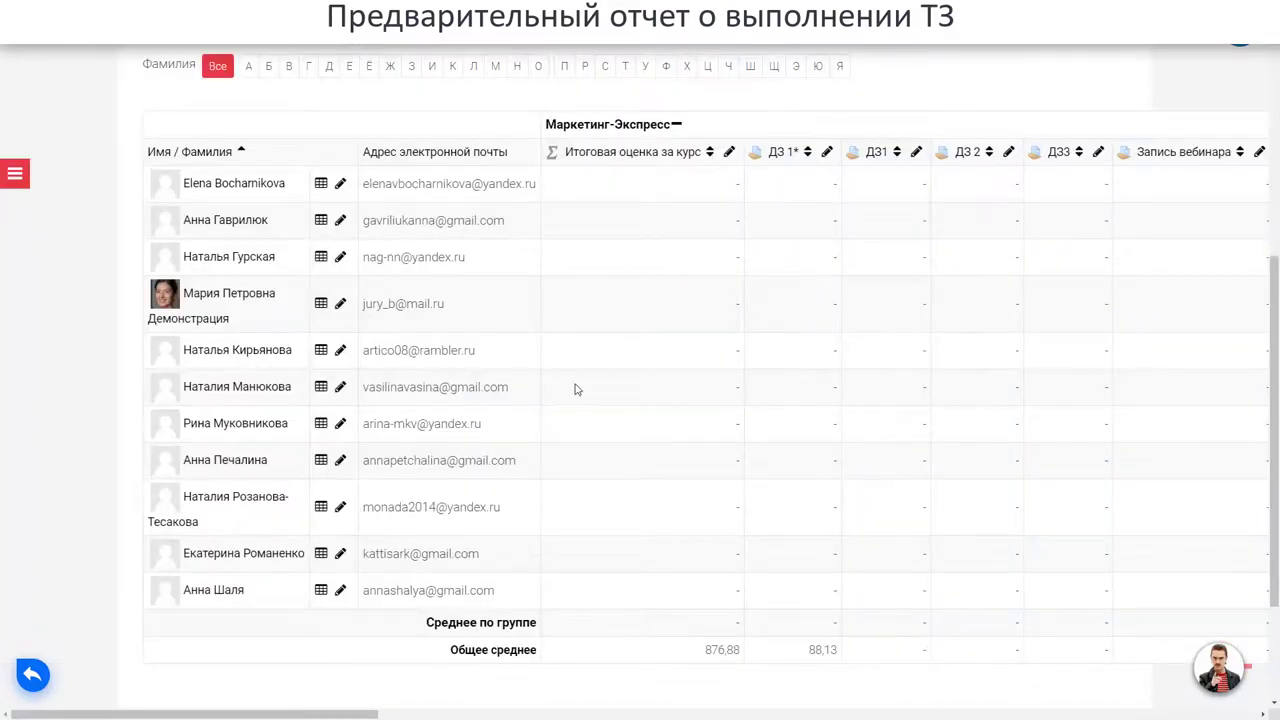
scroll(575, 389, "right", 10)
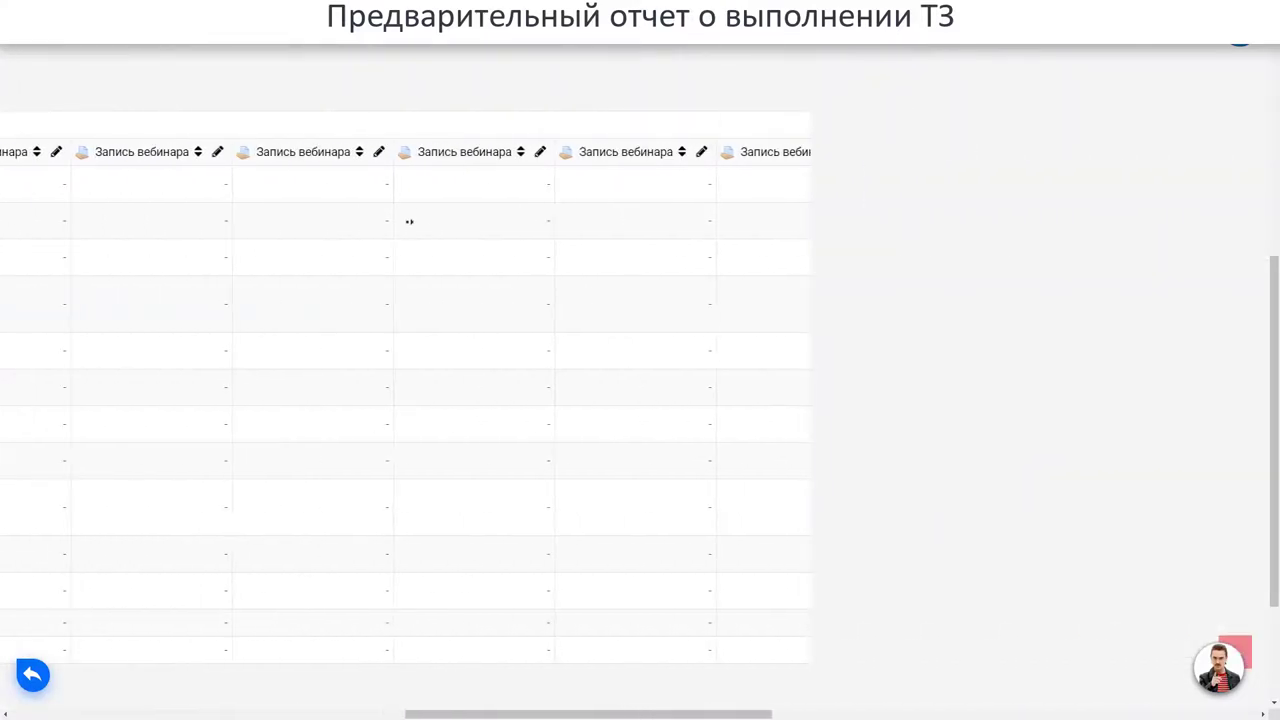
scroll(389, 271, "right", 10)
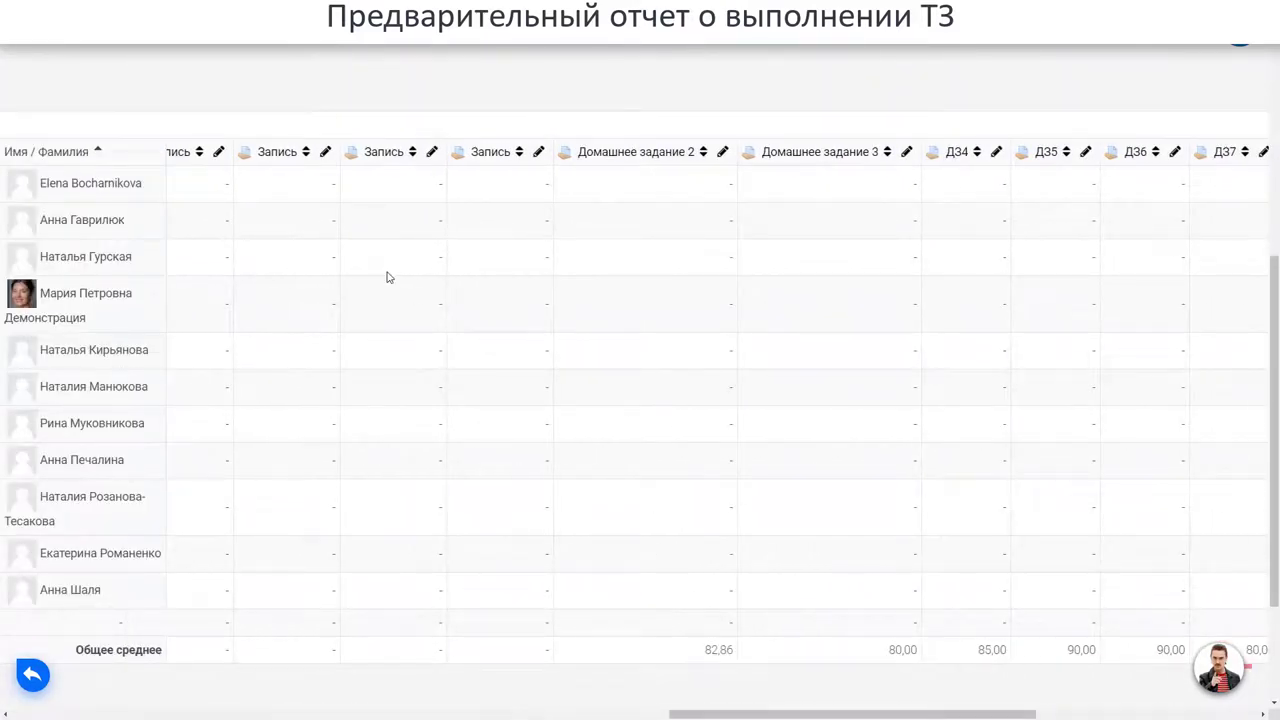
left_click_drag(648, 714, 152, 714)
scroll(314, 414, "up", 3)
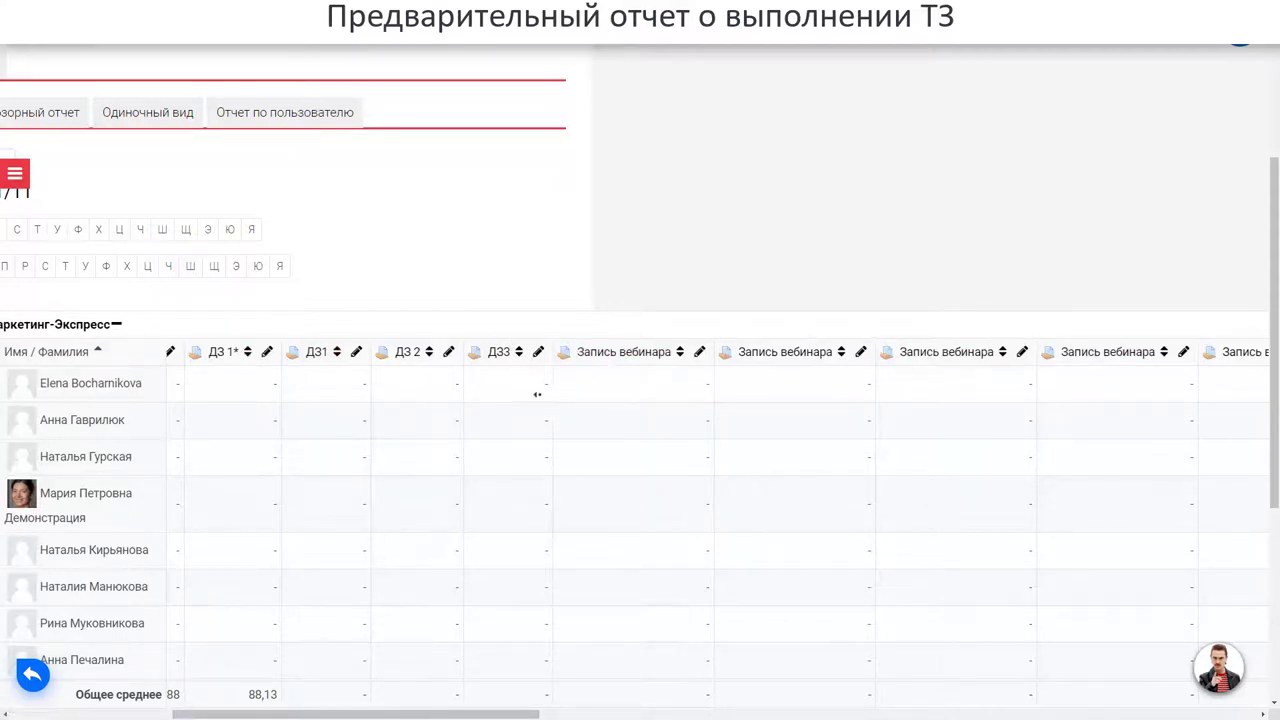
scroll(535, 397, "left", 5)
scroll(535, 401, "left", 2)
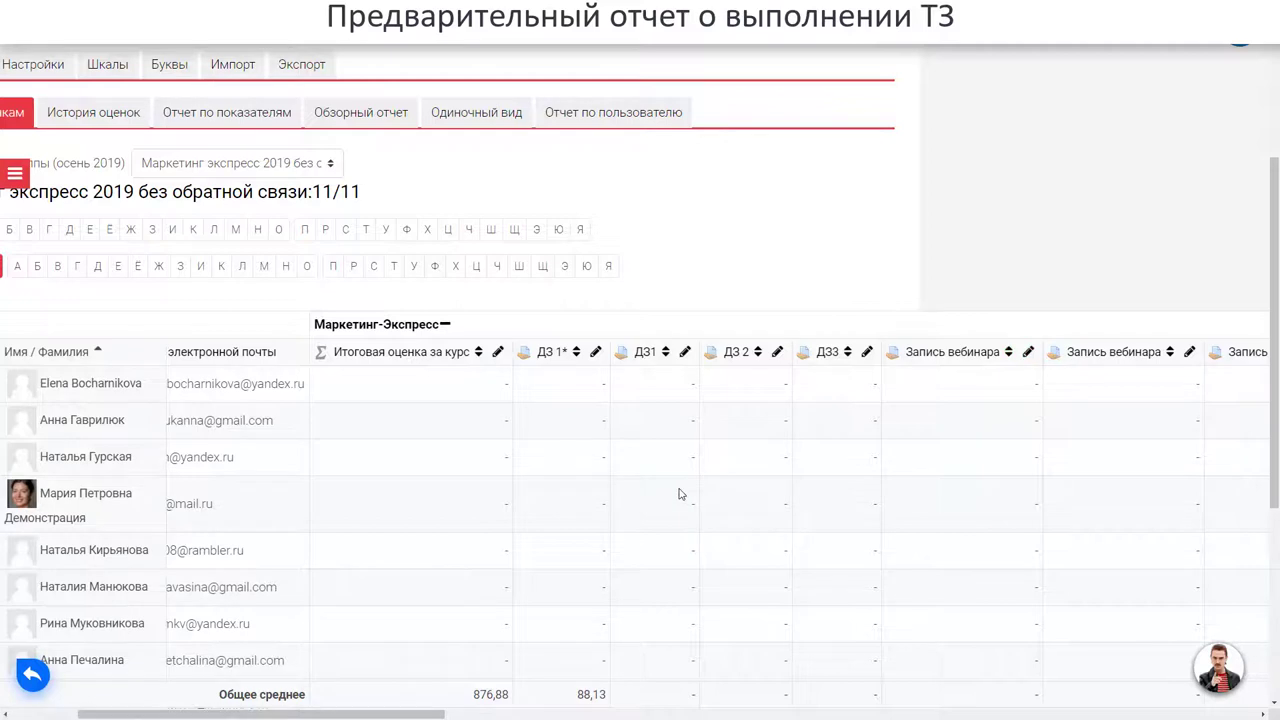
scroll(680, 494, "left", 2)
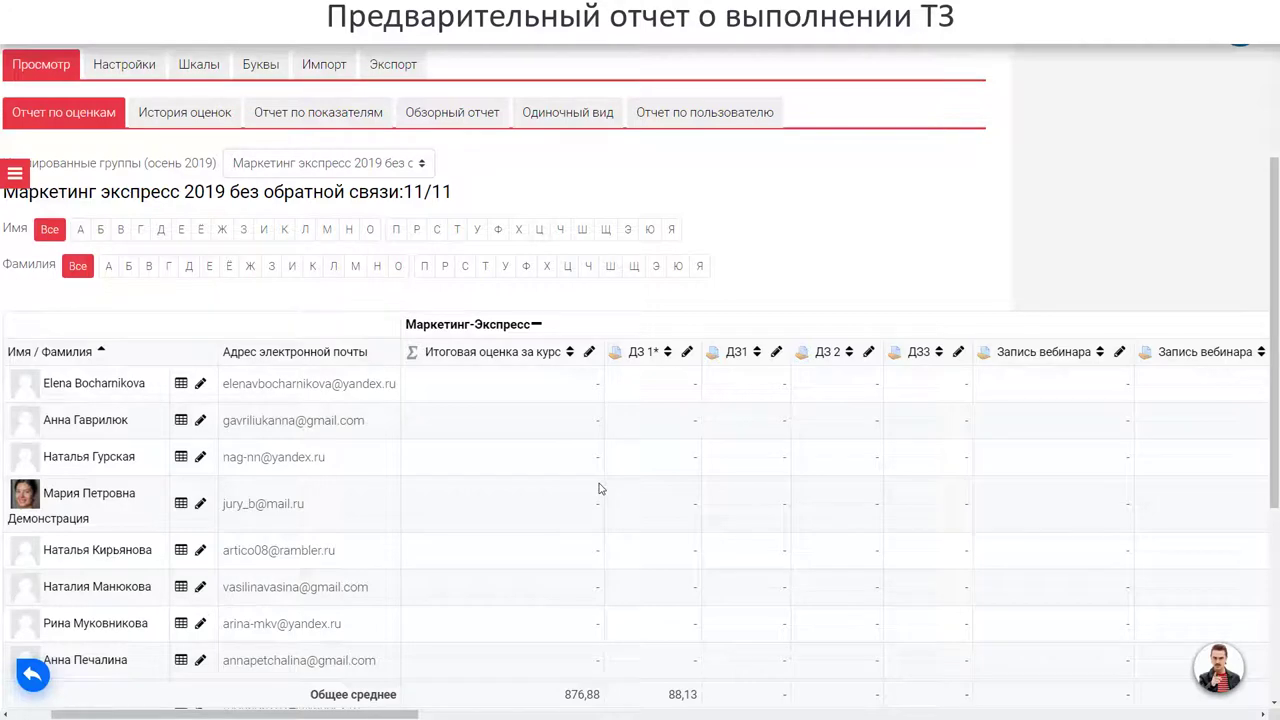
scroll(579, 513, "down", 3)
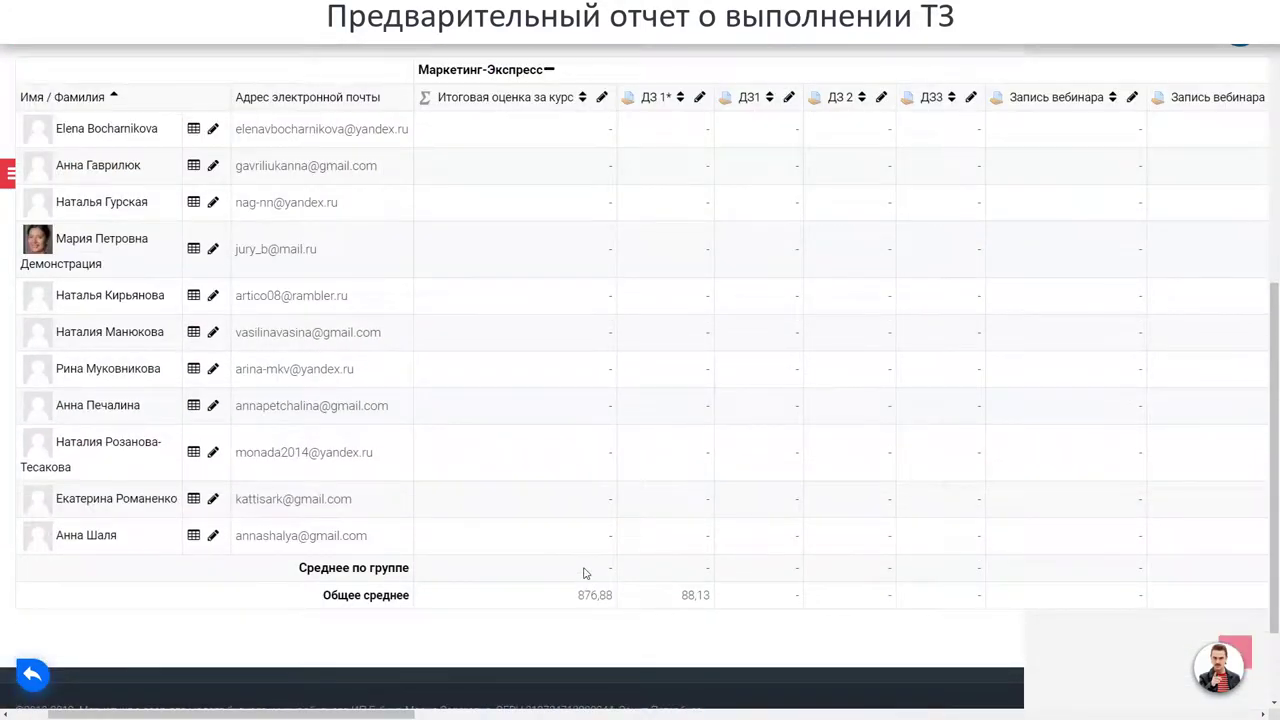
Sort the group's grade report by Итоговая оценка за курс, switch it to ascending order, and check the rows and columns.
scroll(585, 563, "up", 5)
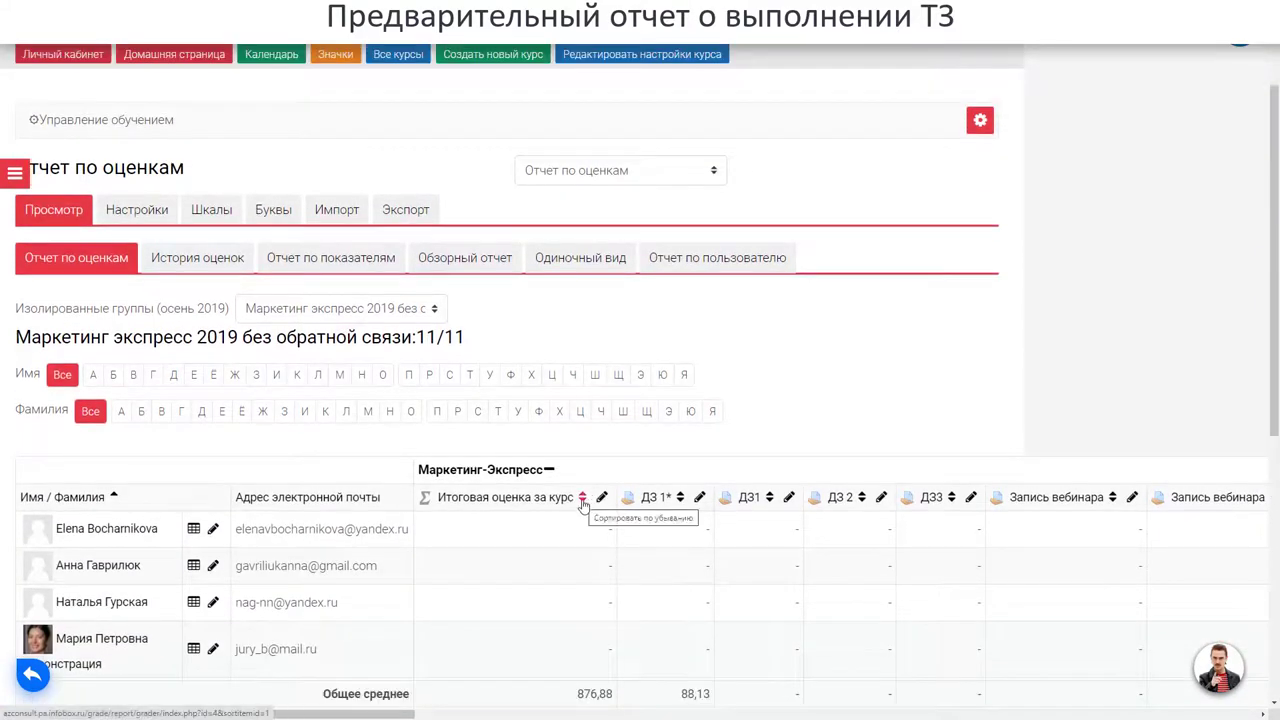
left_click(583, 503)
scroll(583, 505, "down", 3)
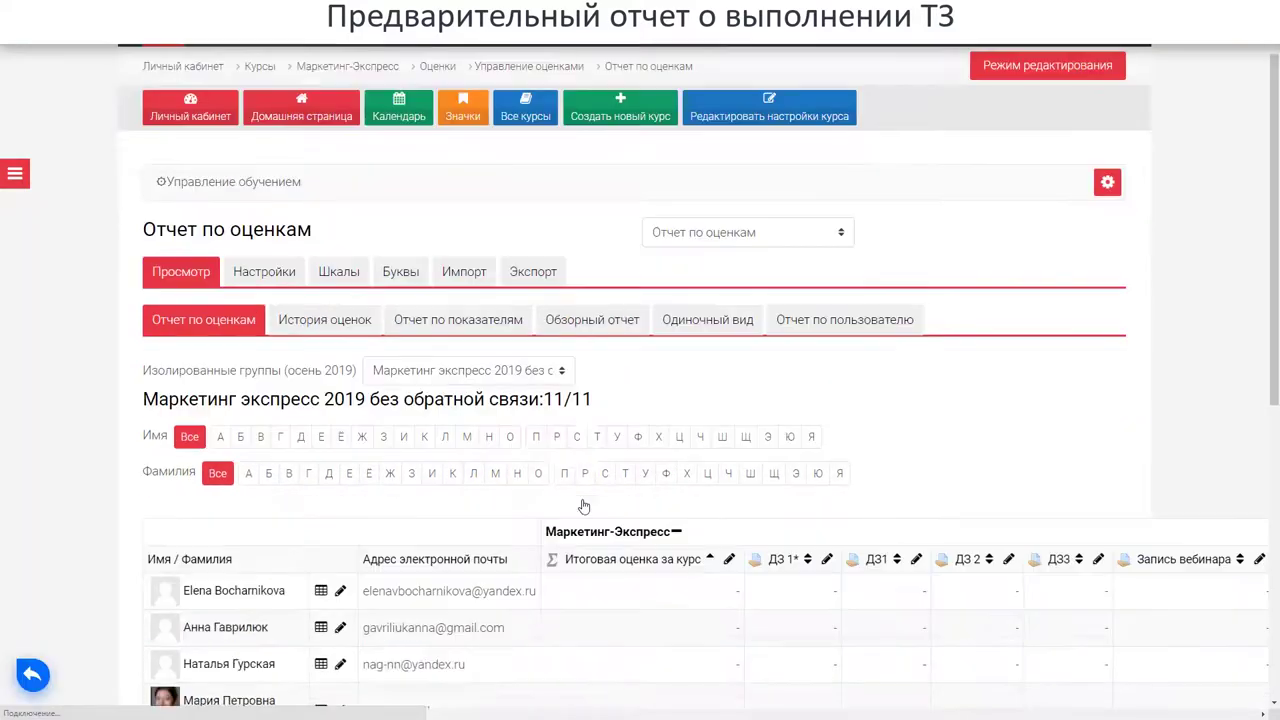
scroll(583, 507, "down", 2)
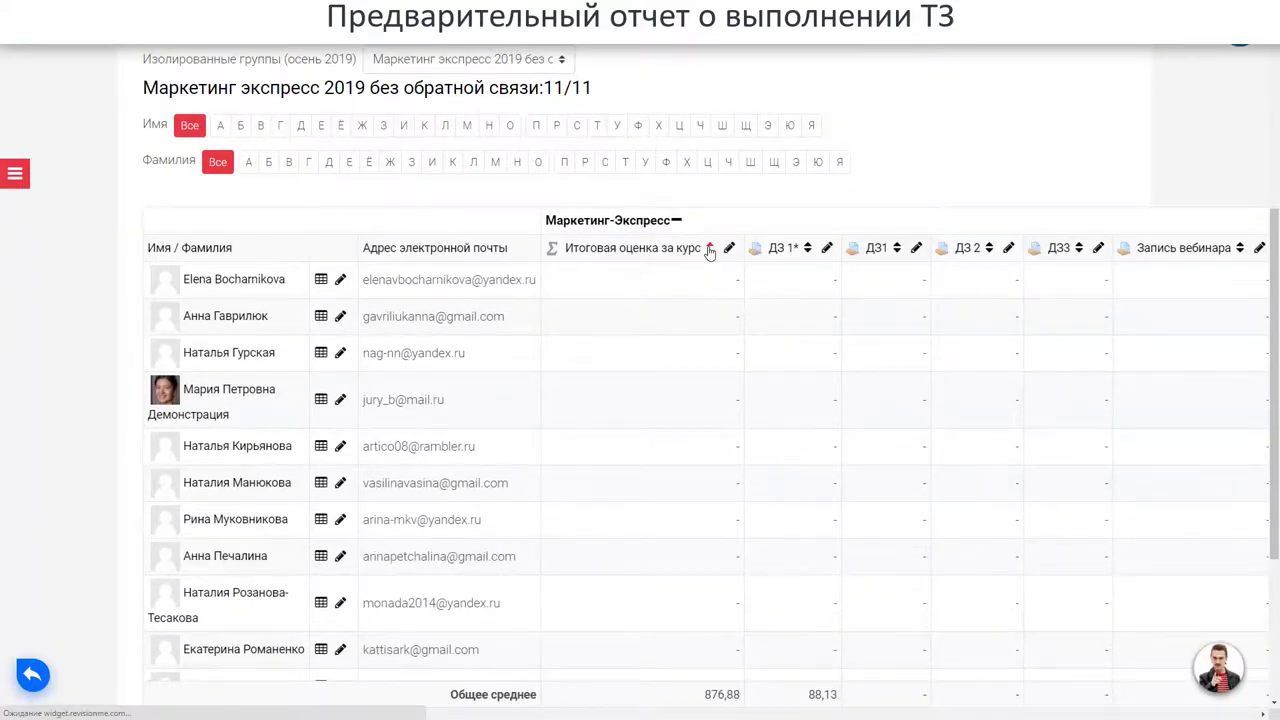
scroll(716, 452, "down", 3)
scroll(720, 454, "down", 3)
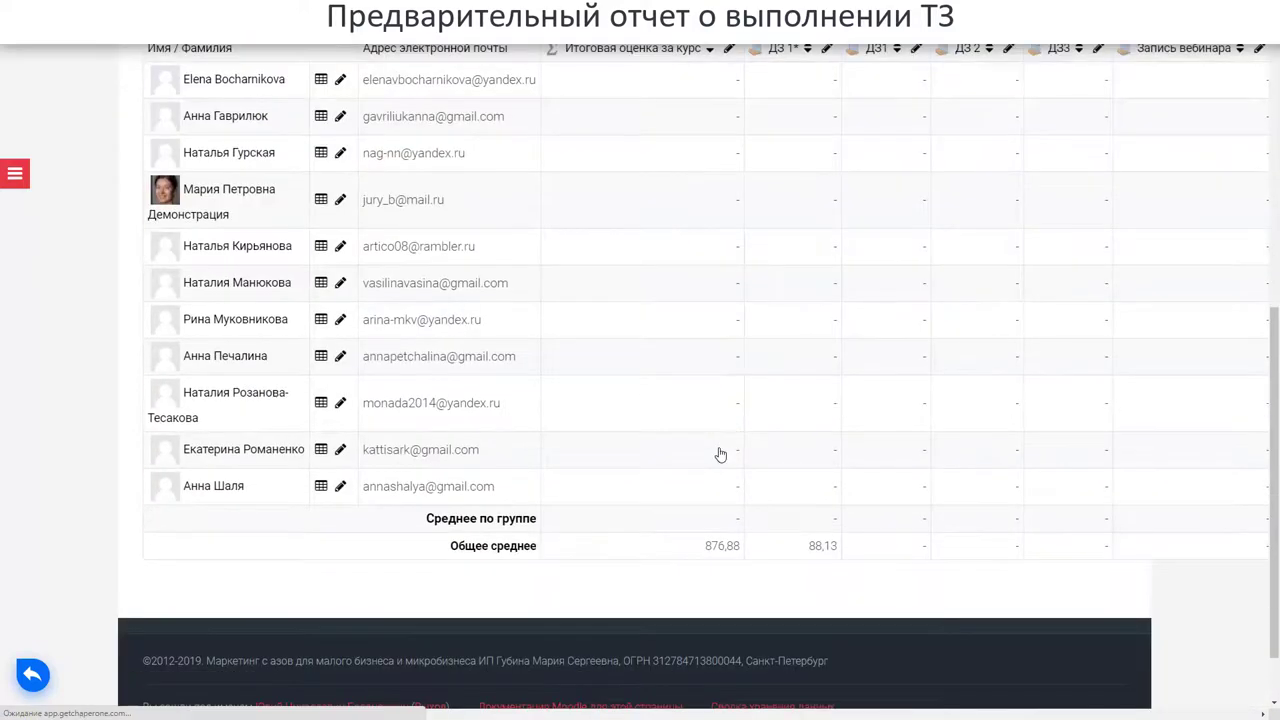
scroll(705, 420, "up", 1)
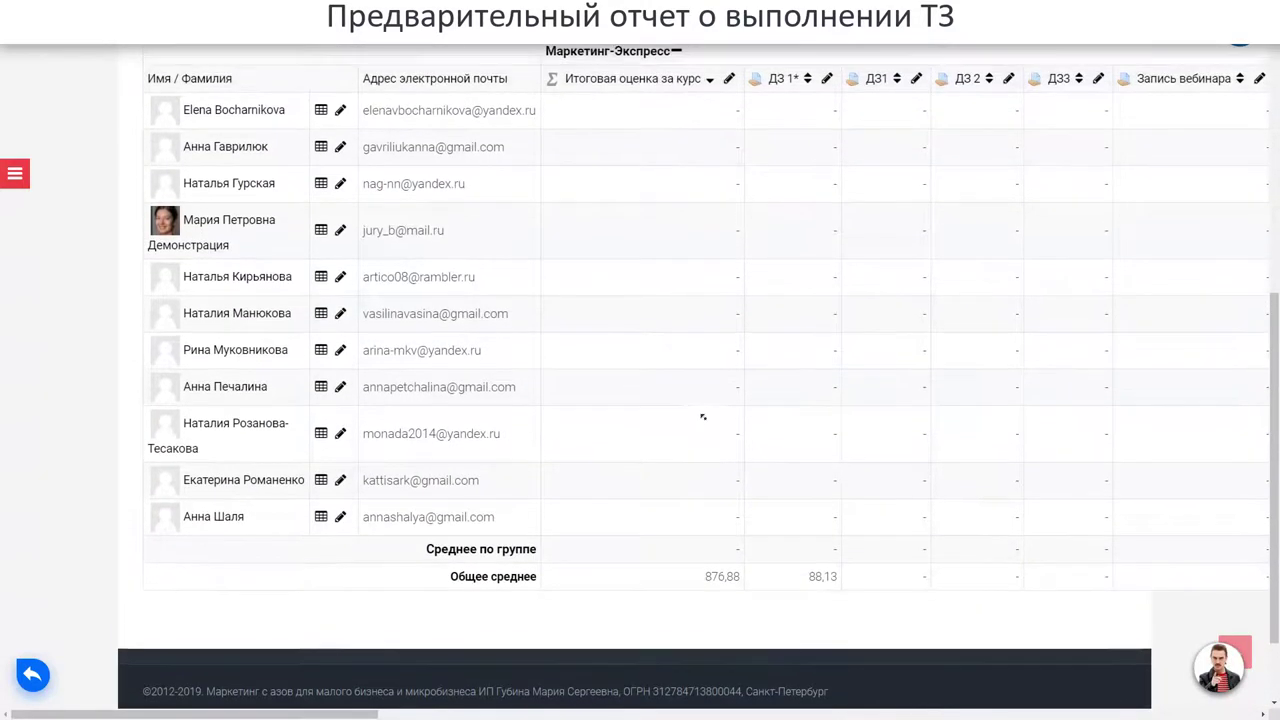
scroll(790, 411, "right", 4)
scroll(819, 413, "right", 10)
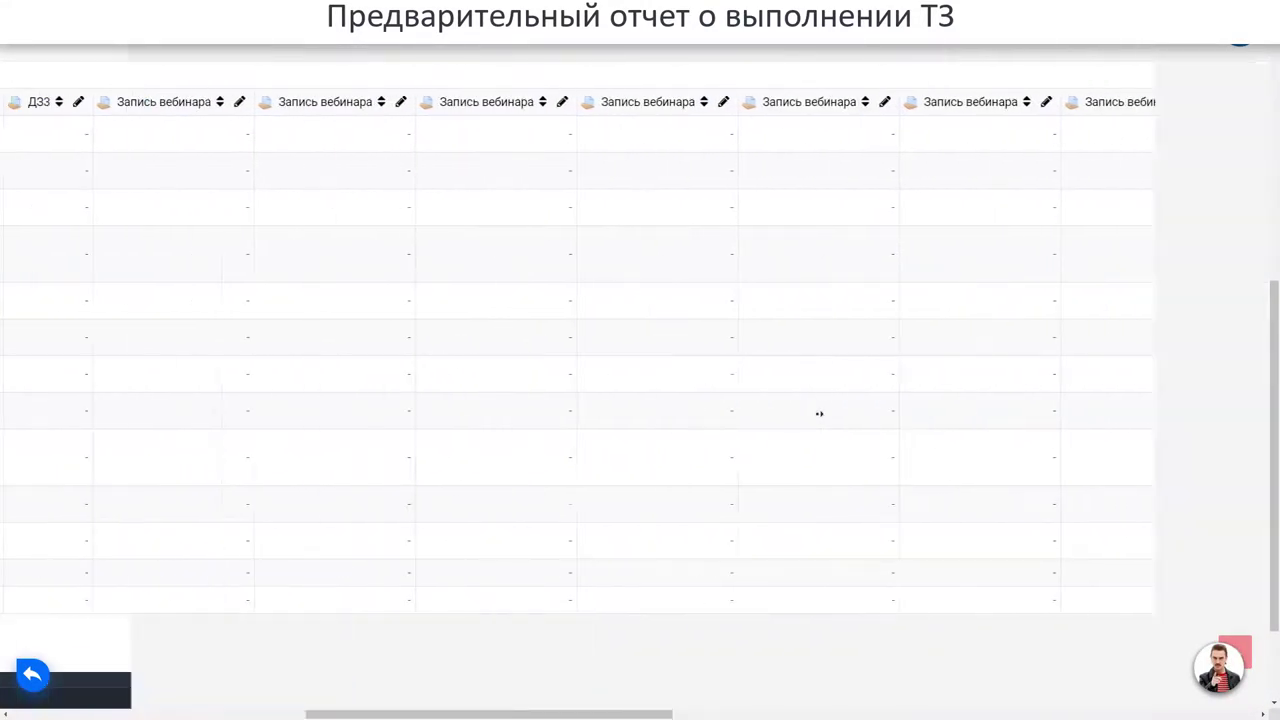
scroll(546, 406, "left", 15)
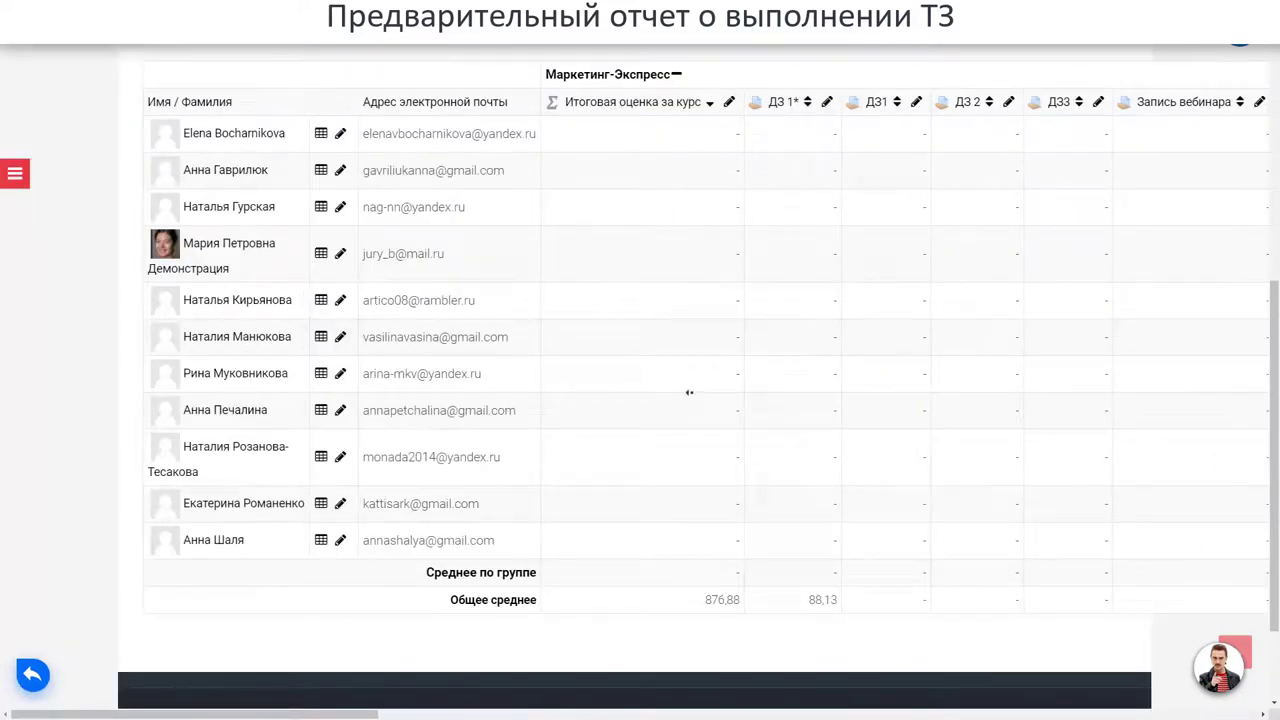
Filter the grade report to the group Маркетинг Экспресс с обратной связью.
scroll(690, 395, "up", 4)
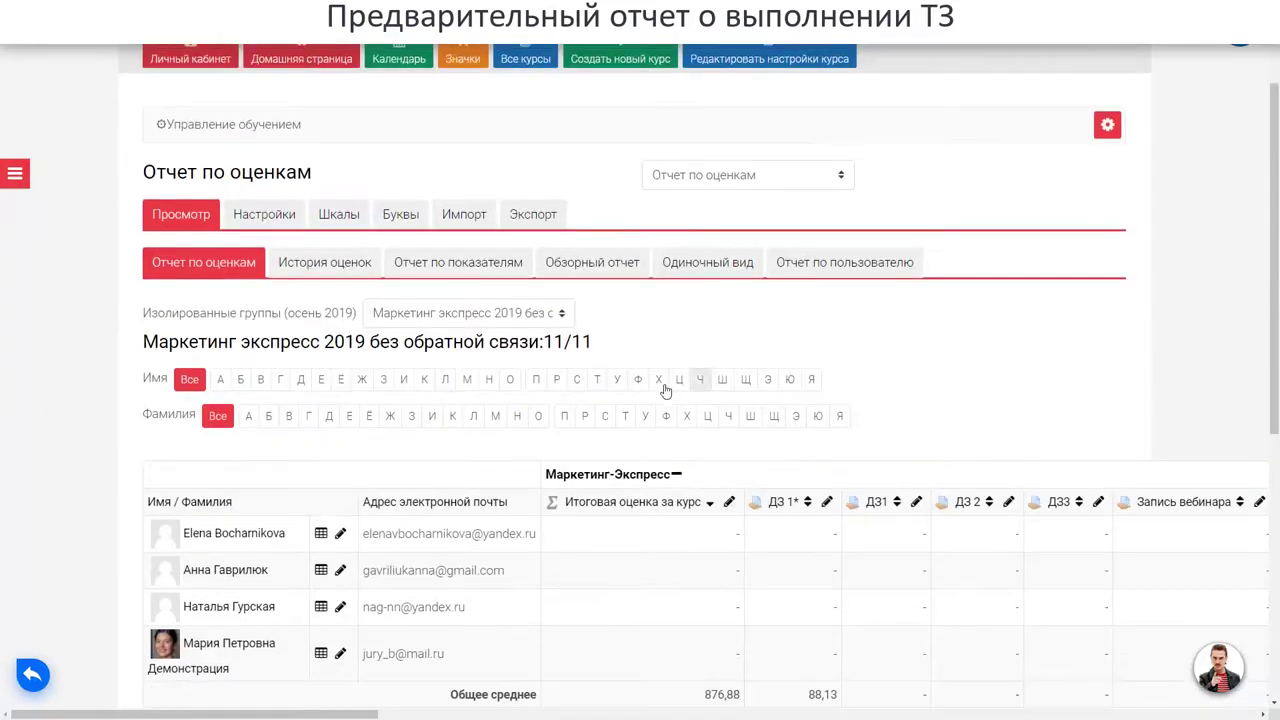
left_click(562, 315)
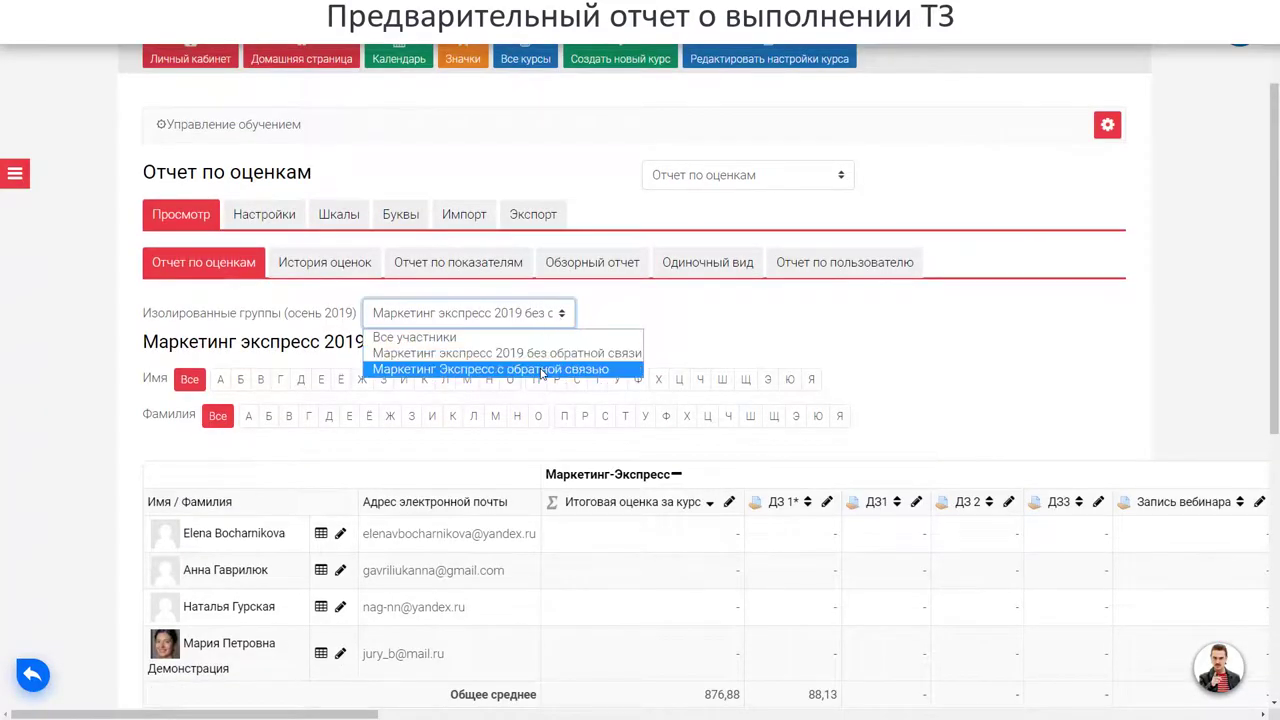
left_click(545, 369)
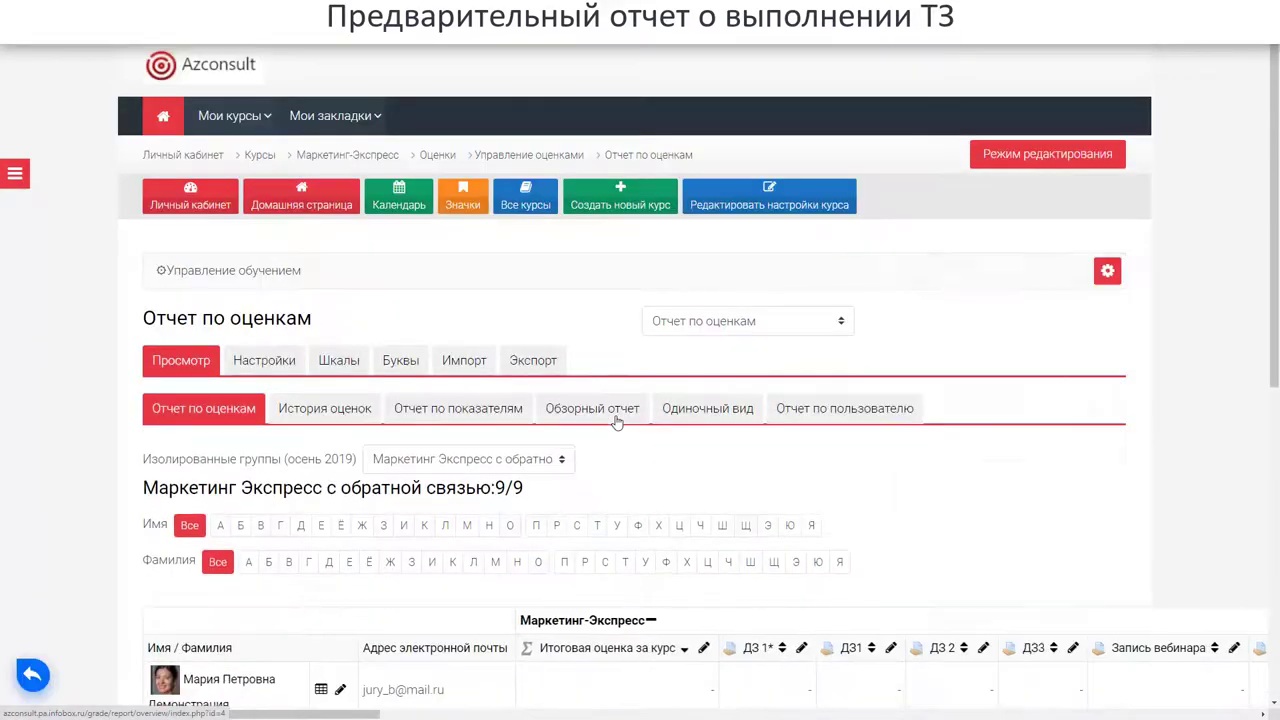
Review the group's course totals and averages, and reverse the sort order of the Итоговая оценка за курс column.
scroll(616, 421, "down", 4)
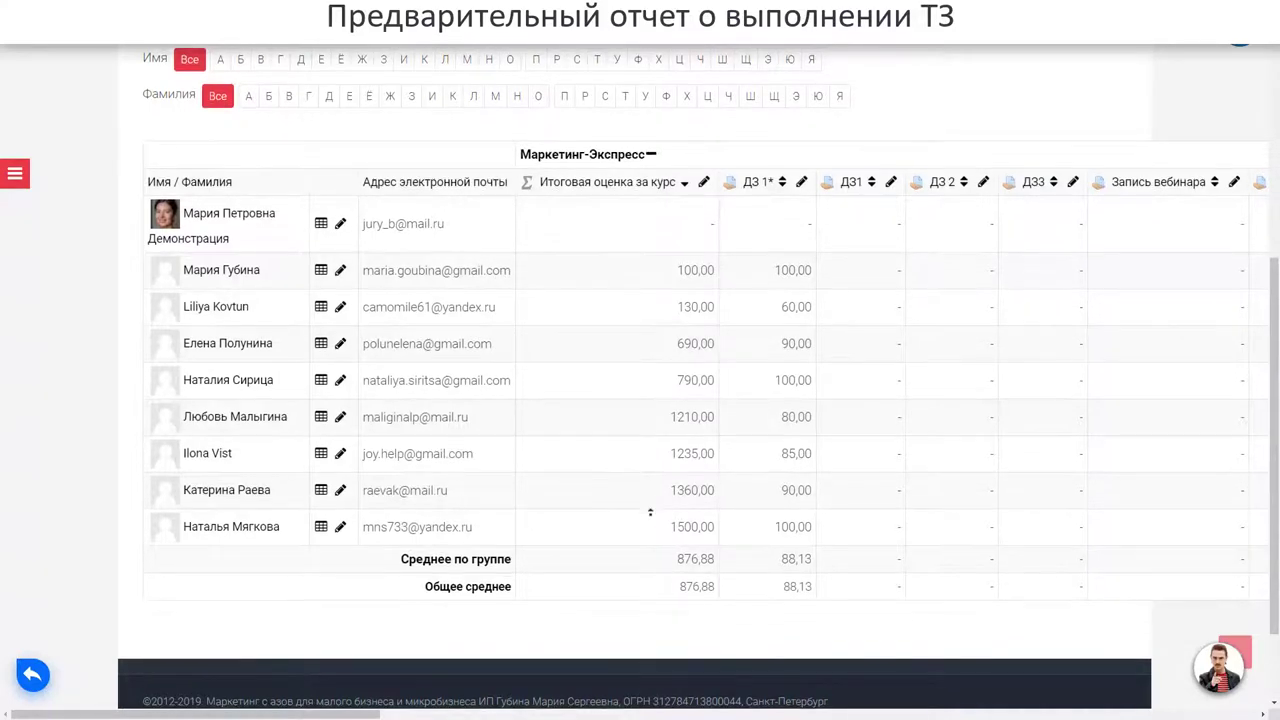
scroll(665, 560, "up", 1)
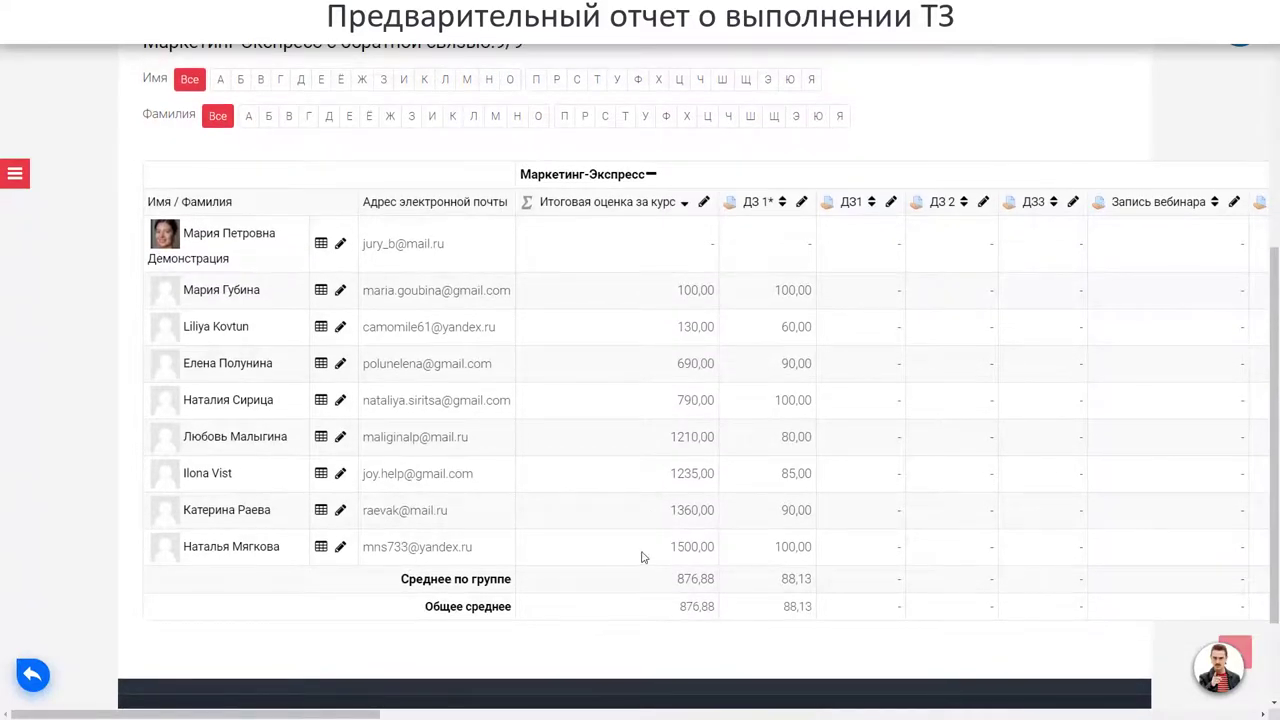
scroll(640, 530, "up", 2)
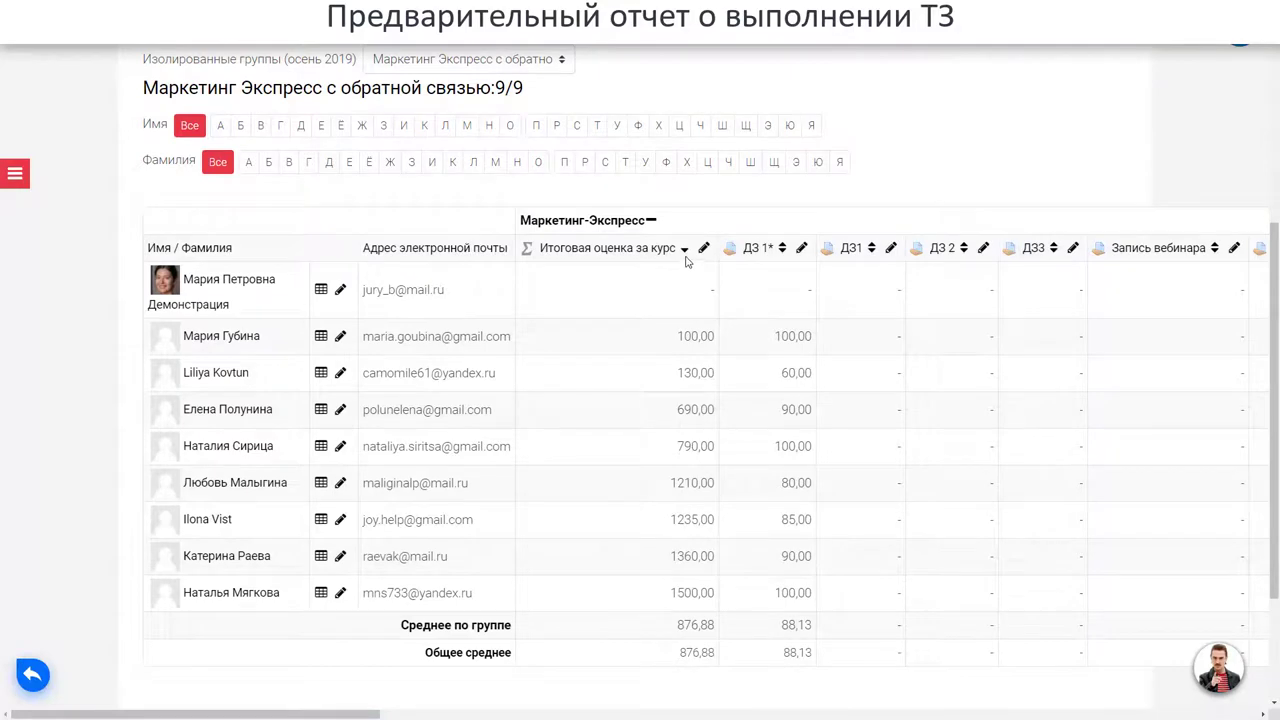
left_click(685, 257)
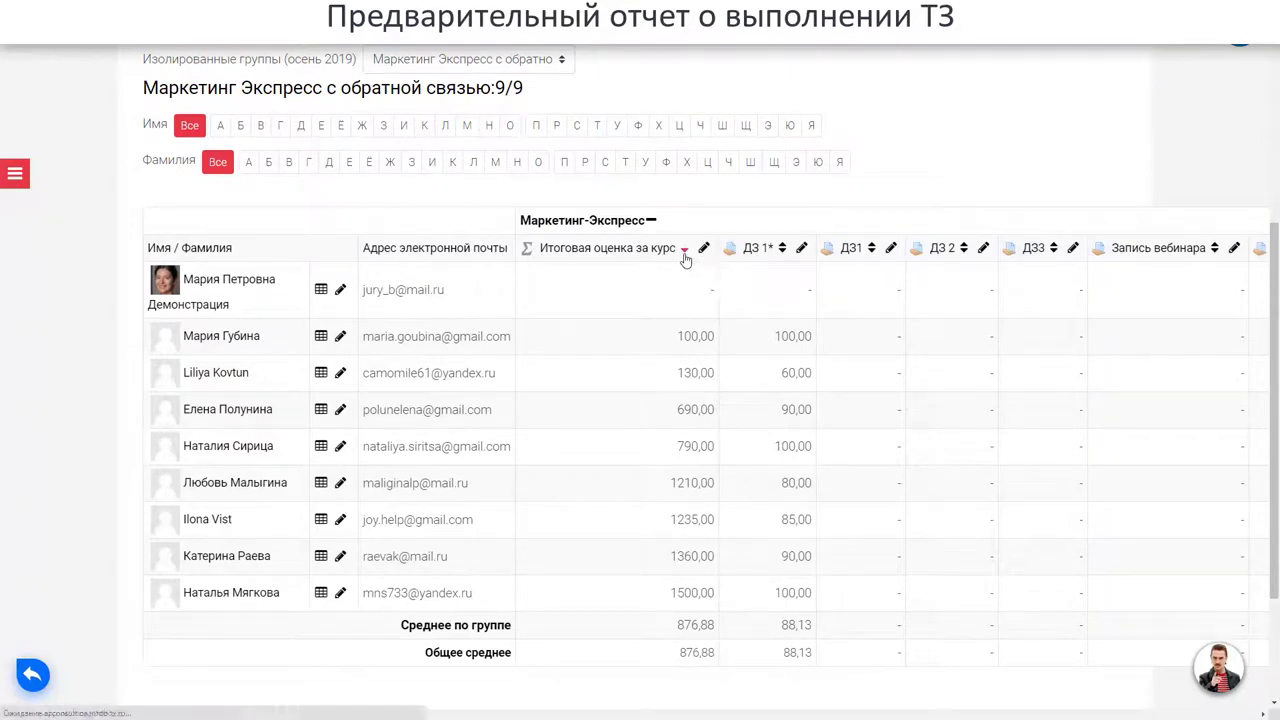
Check the re-sorted grade report of the group Маркетинг Экспресс с обратной связью, including the course totals and average rows.
scroll(600, 586, "down", 4)
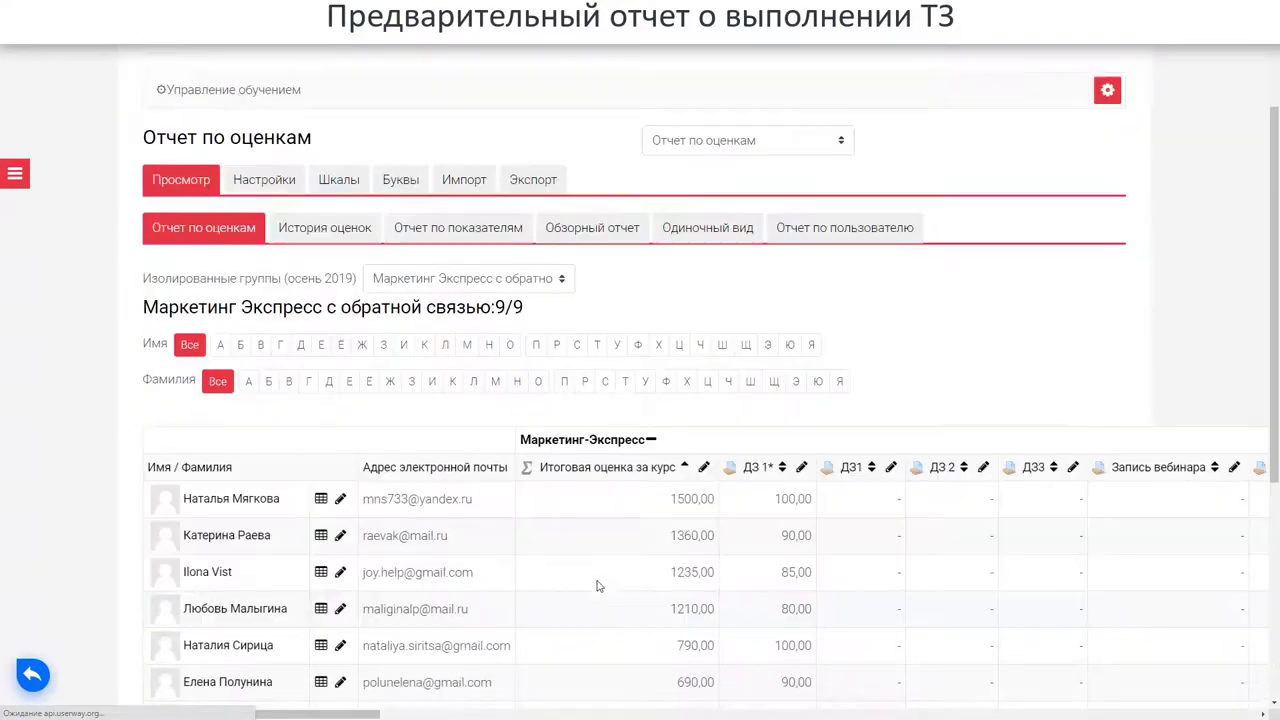
scroll(598, 587, "down", 3)
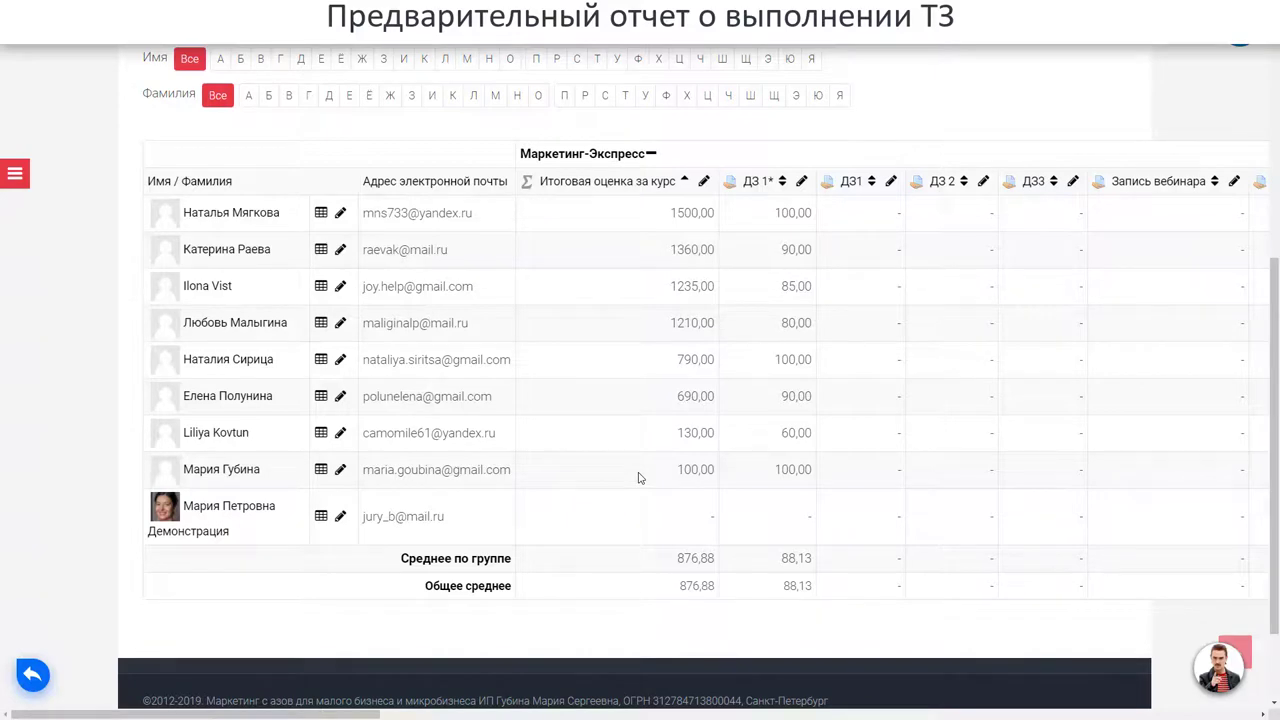
scroll(636, 462, "up", 1)
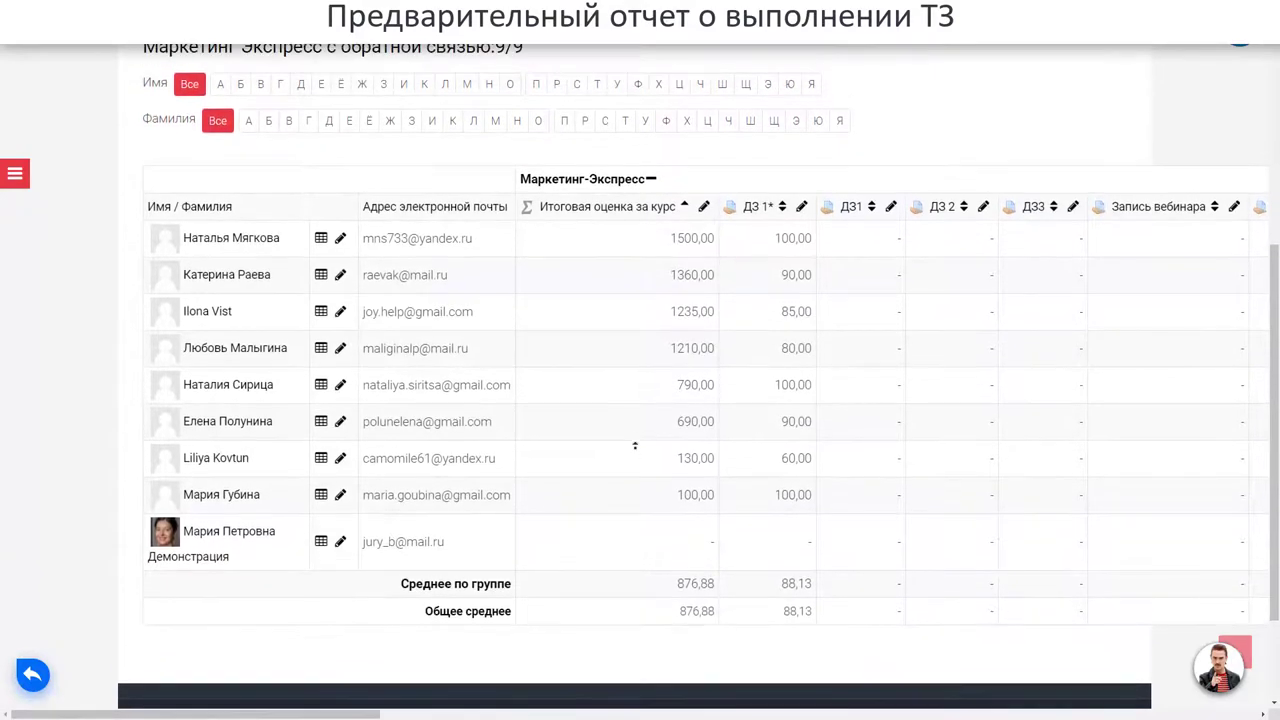
scroll(634, 447, "up", 2)
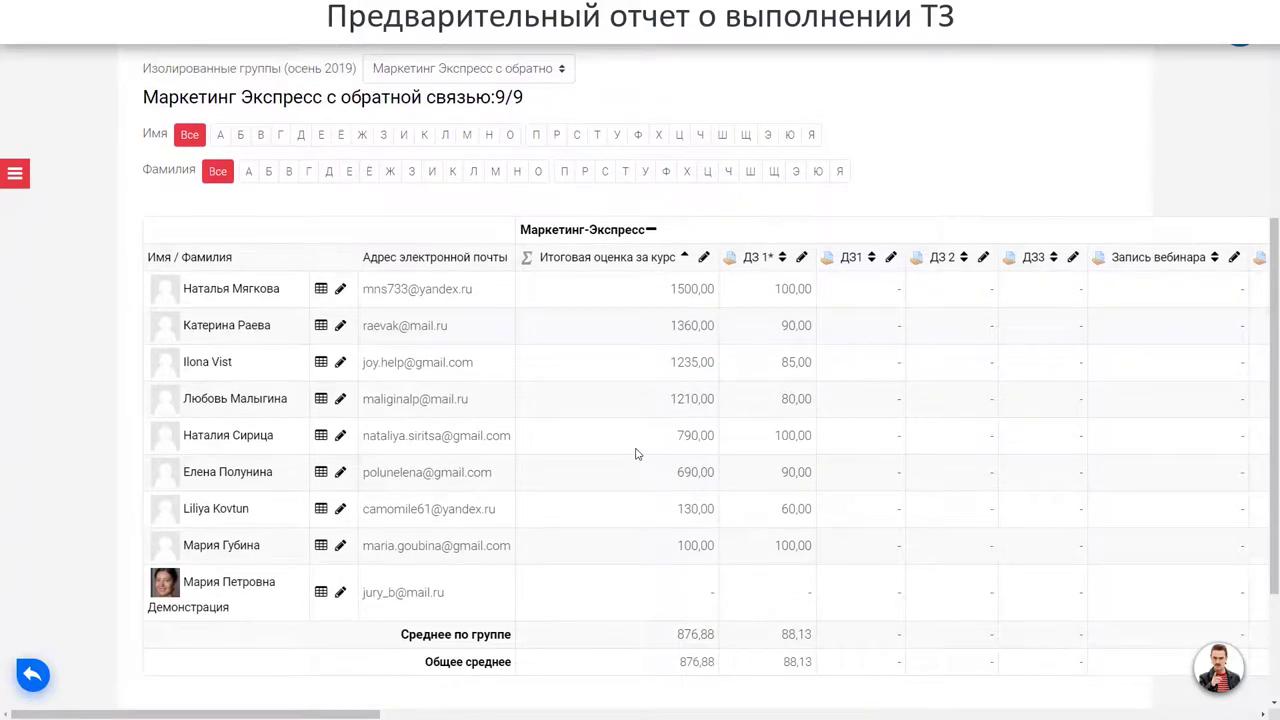
scroll(636, 455, "up", 1)
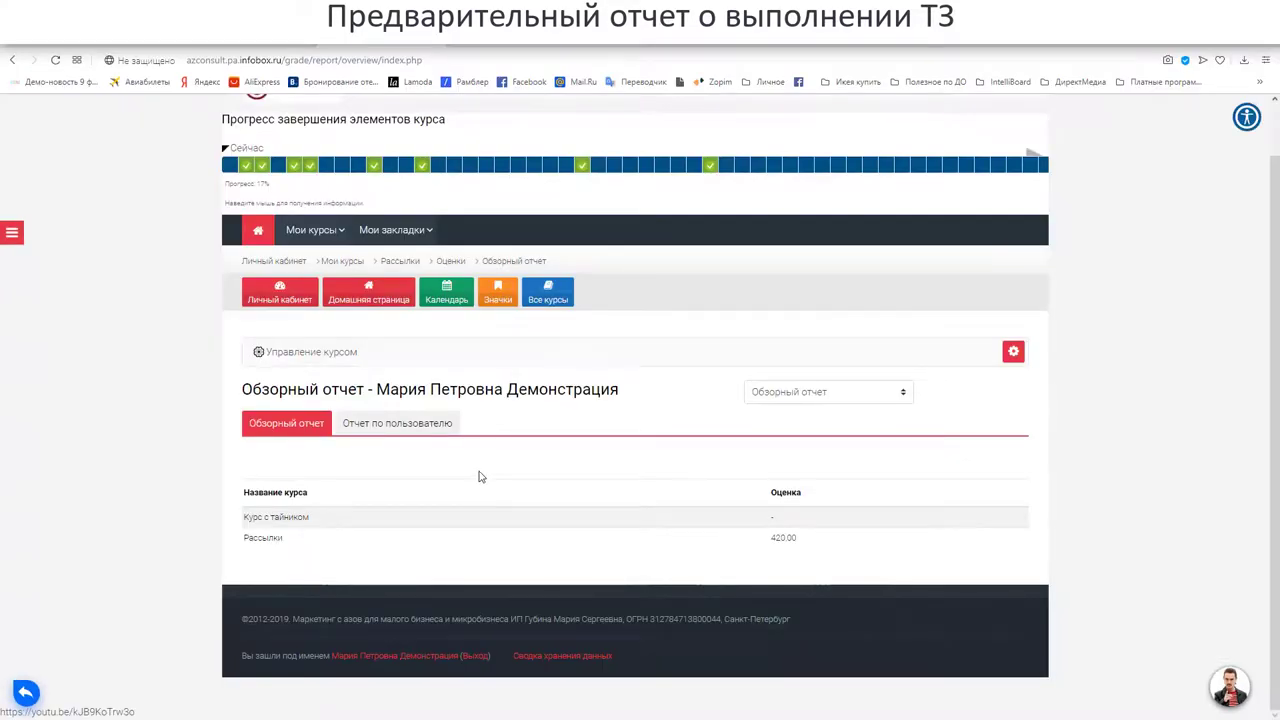
Switch to the specification in Word and mark item 4, Домашние задания, as fulfilled with a plus sign before its heading.
key("alt+Tab")
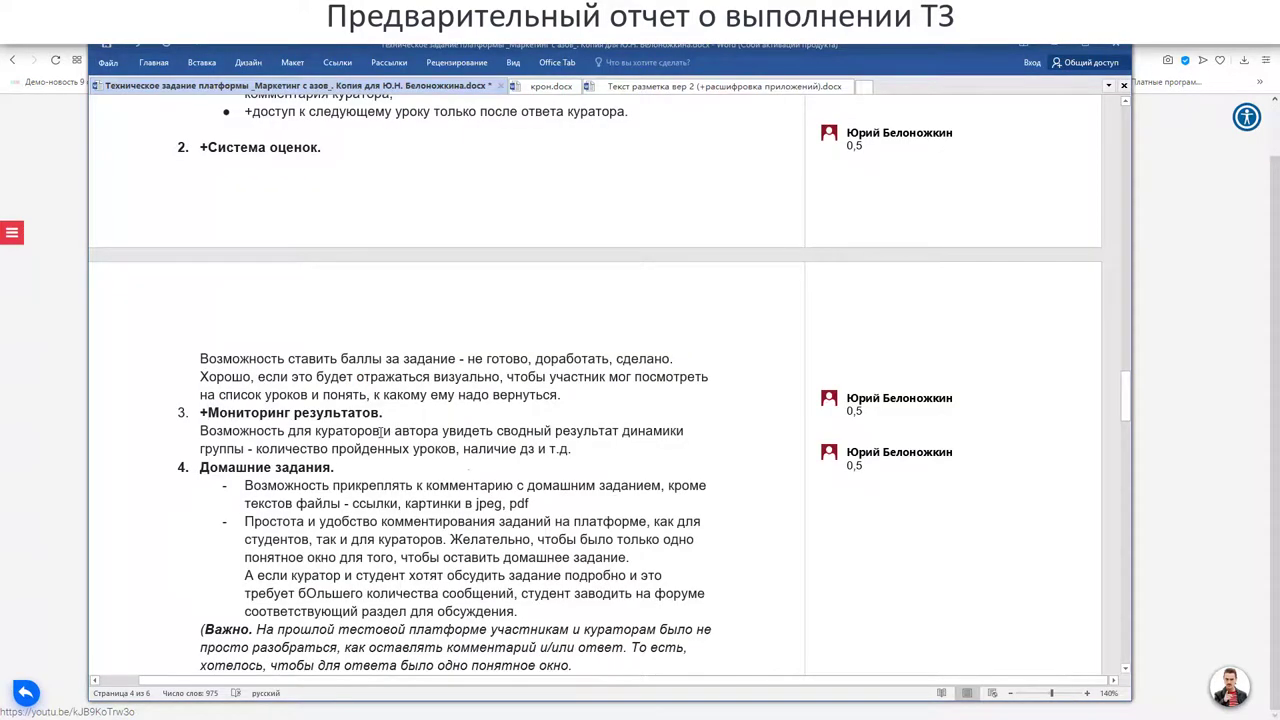
scroll(381, 430, "down", 1)
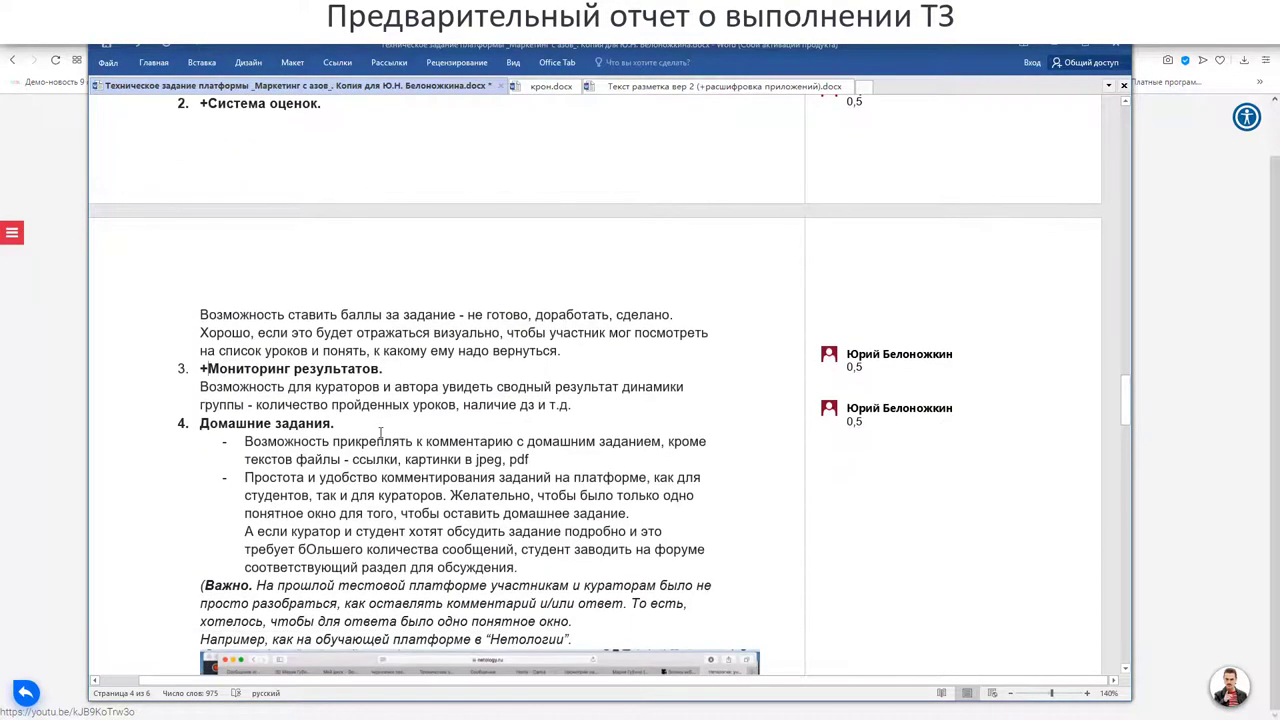
scroll(381, 432, "down", 2)
key("alt+Tab")
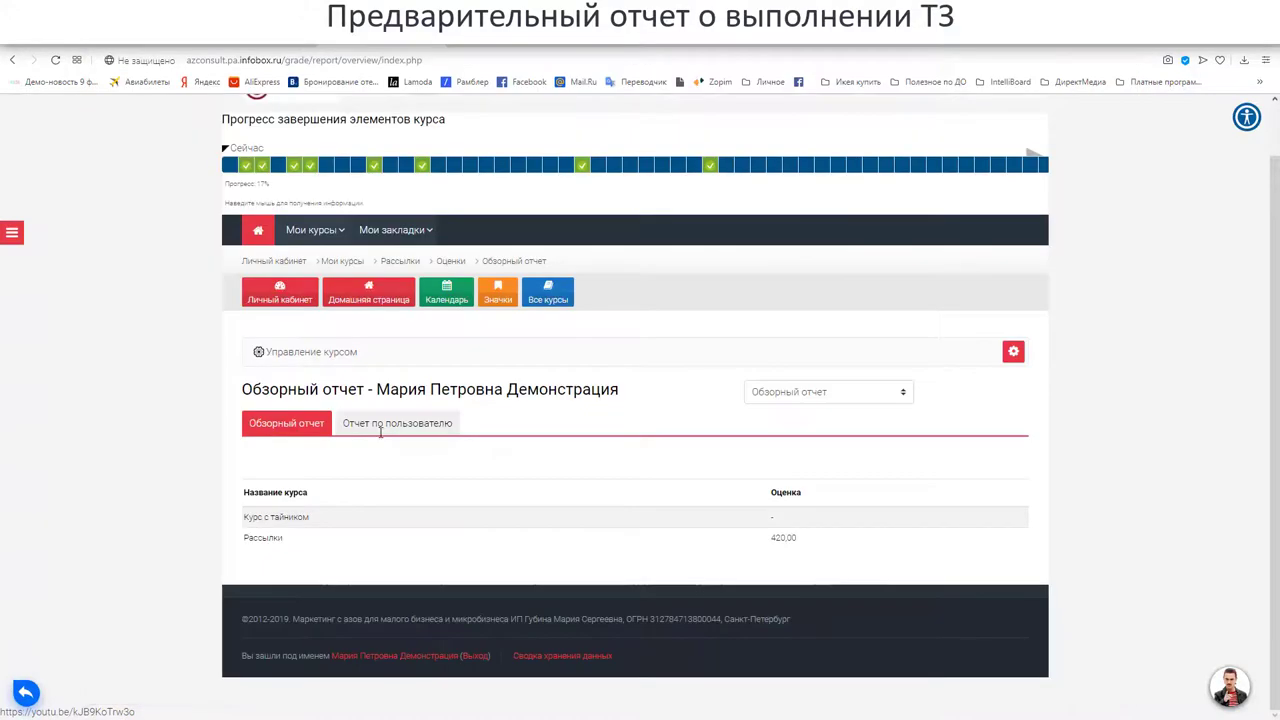
key("alt+Tab")
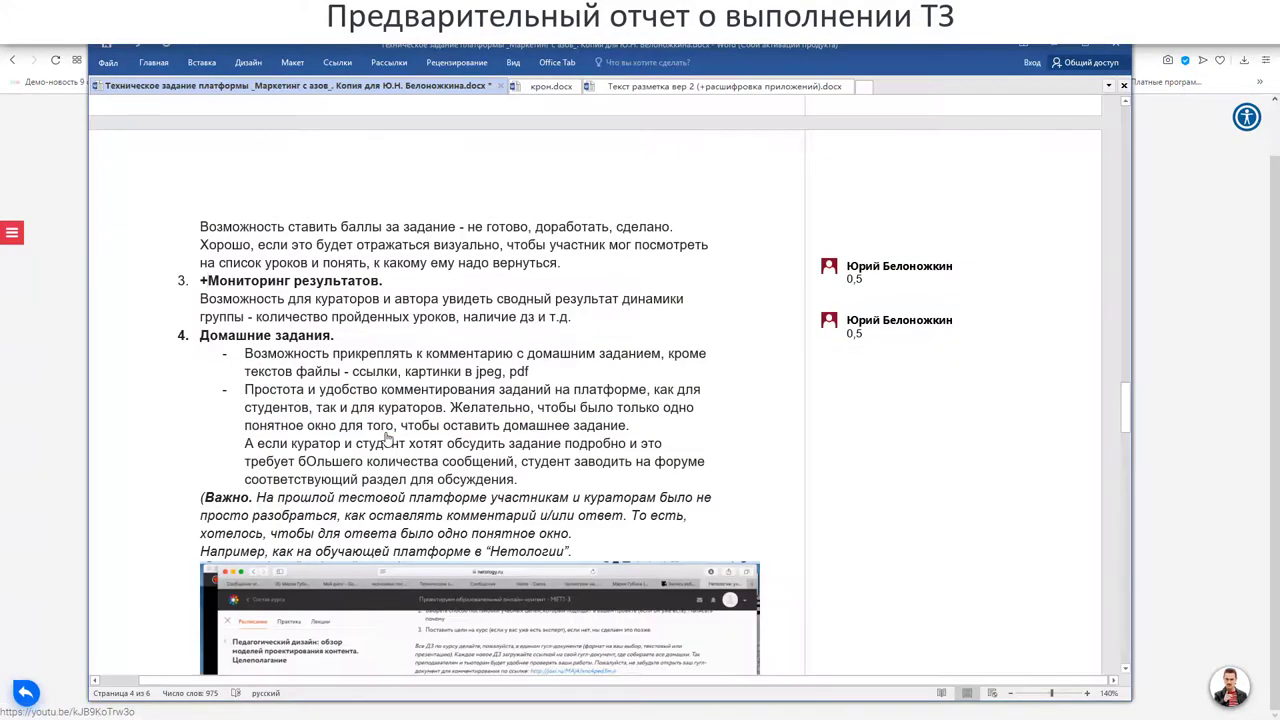
scroll(420, 424, "down", 1)
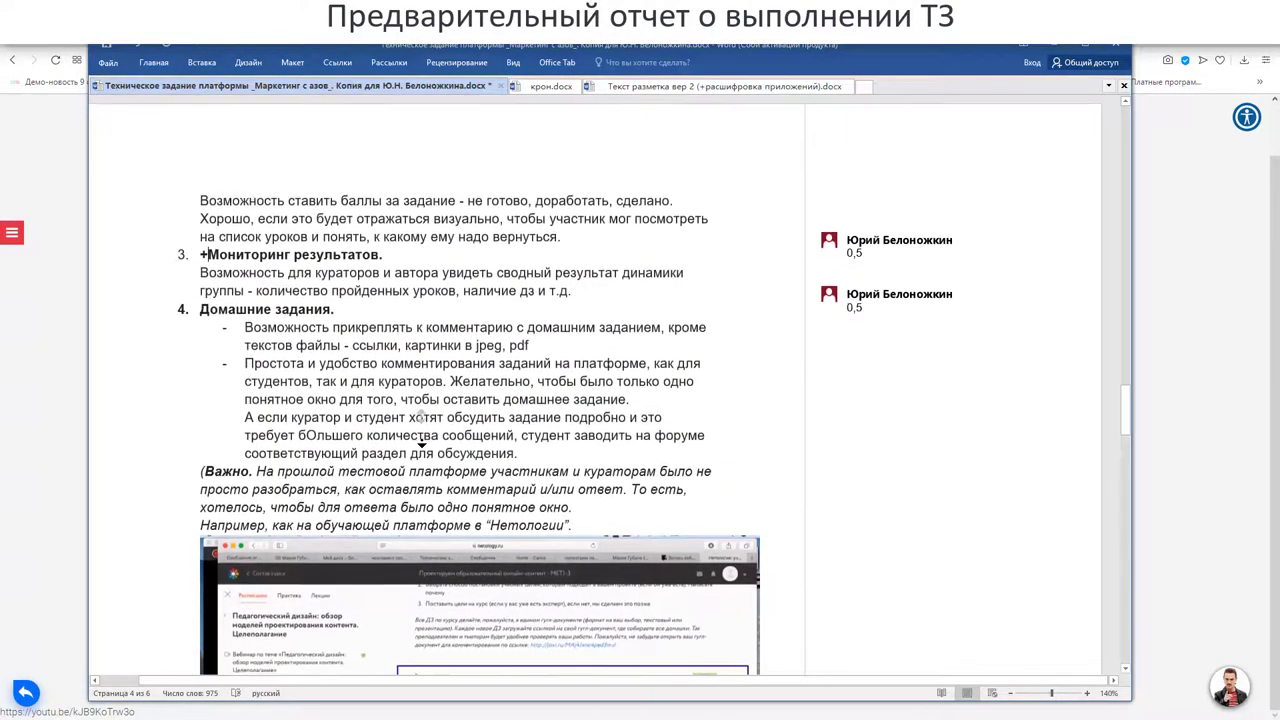
scroll(421, 424, "down", 1)
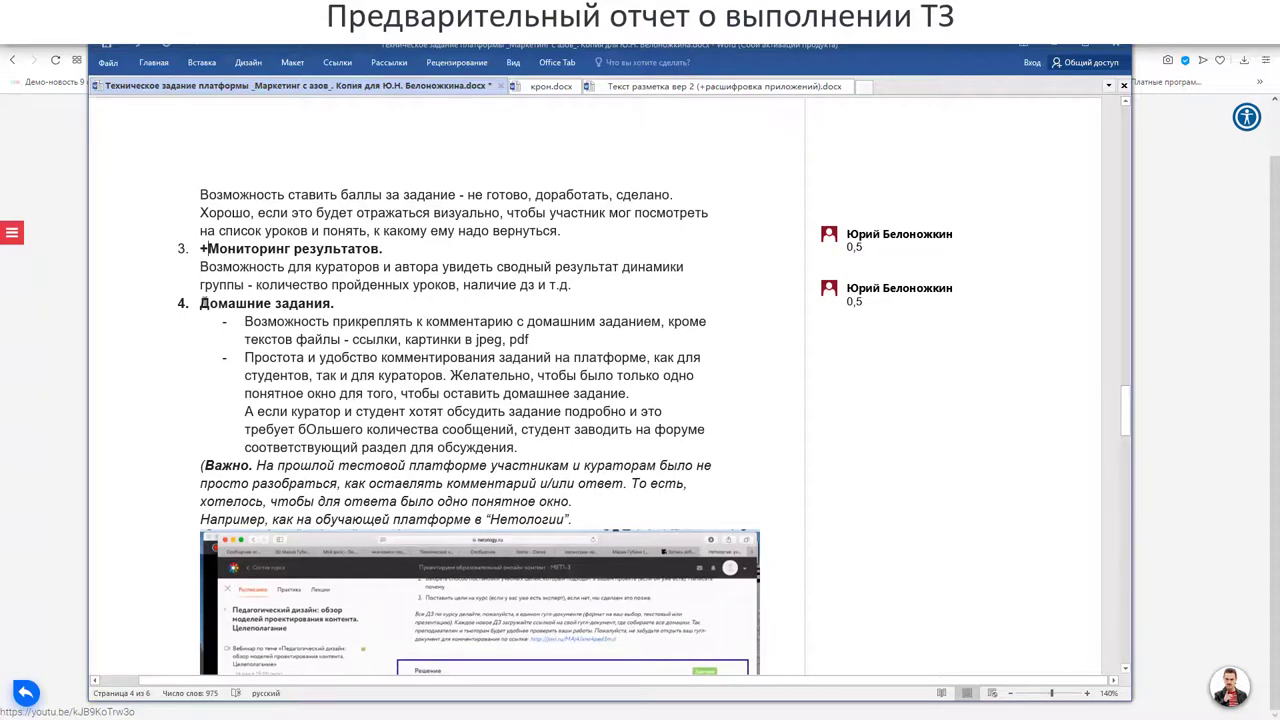
type("+")
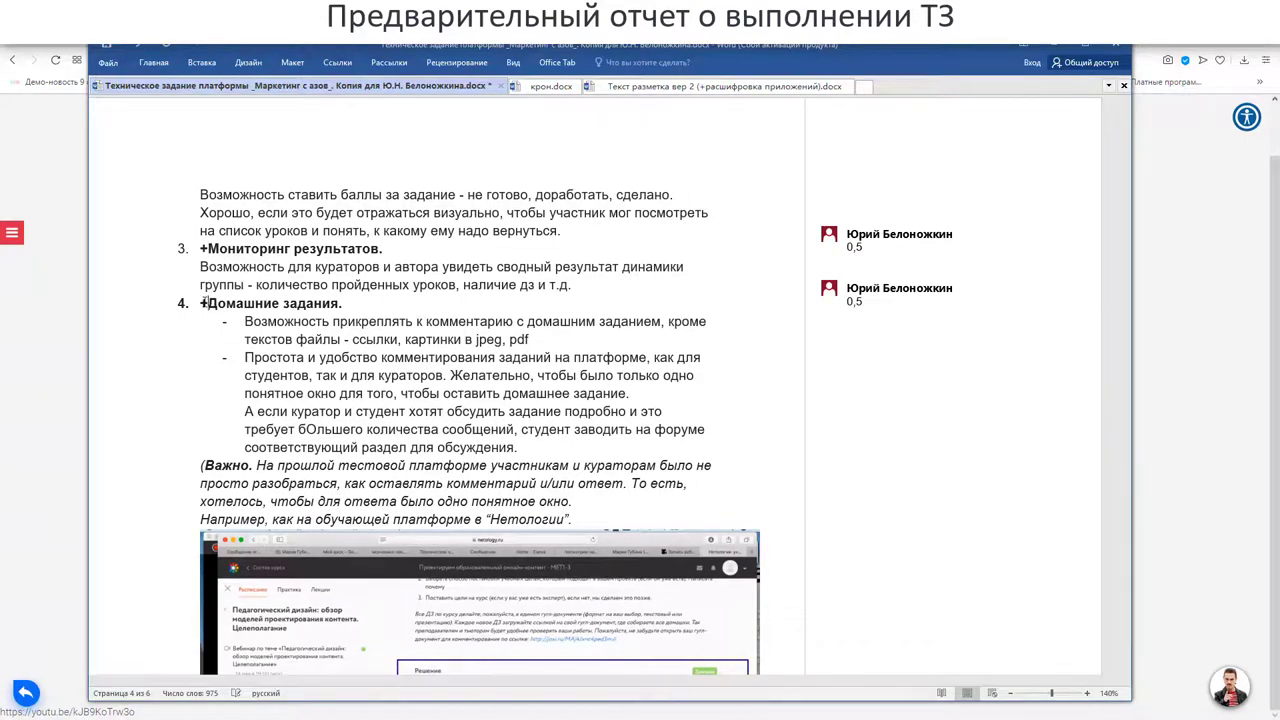
Under Домашние задания, add plus signs before "Простота и удобство", "понятное окно" and "А если куратор и студент".
scroll(346, 328, "down", 3)
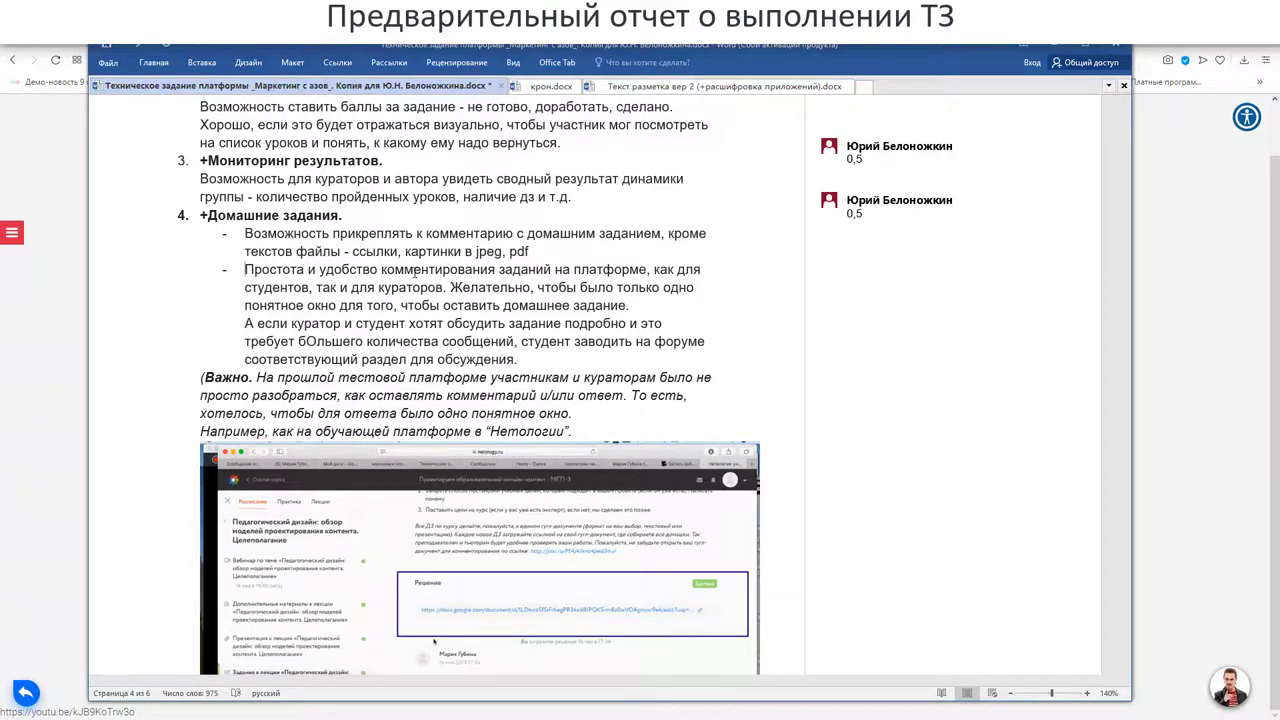
type("+")
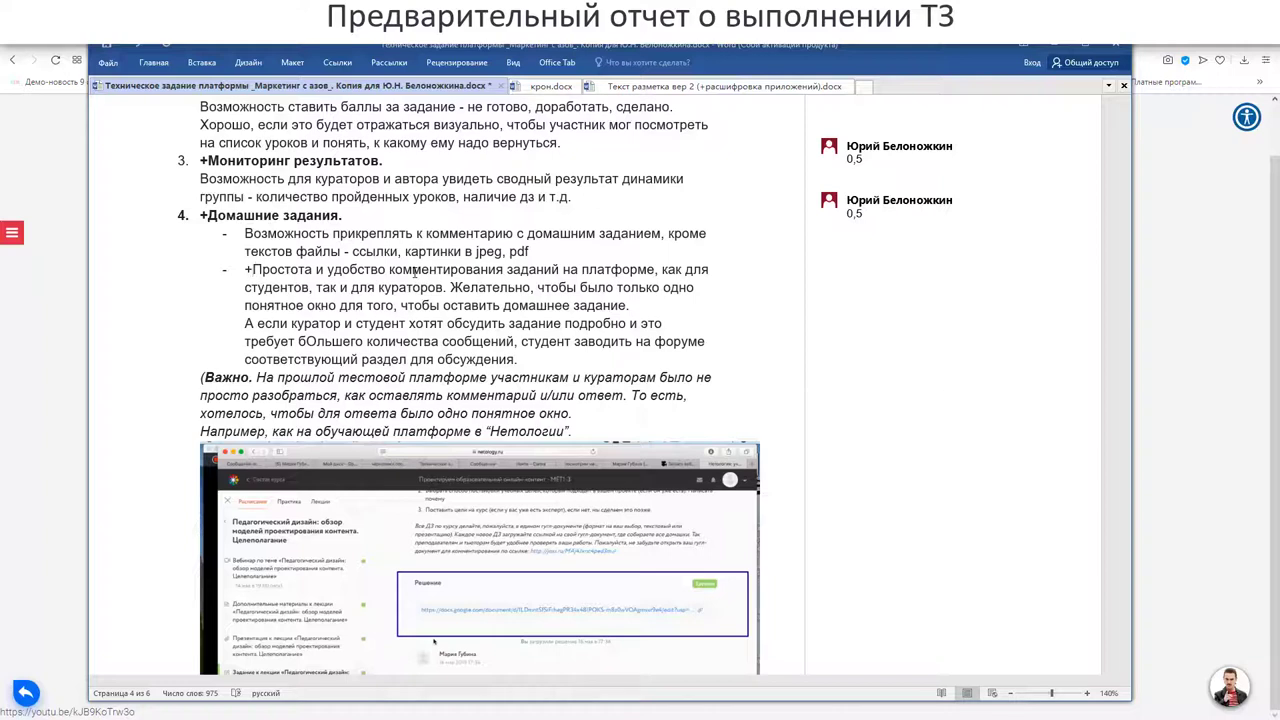
key("Down")
type("+")
key("Left")
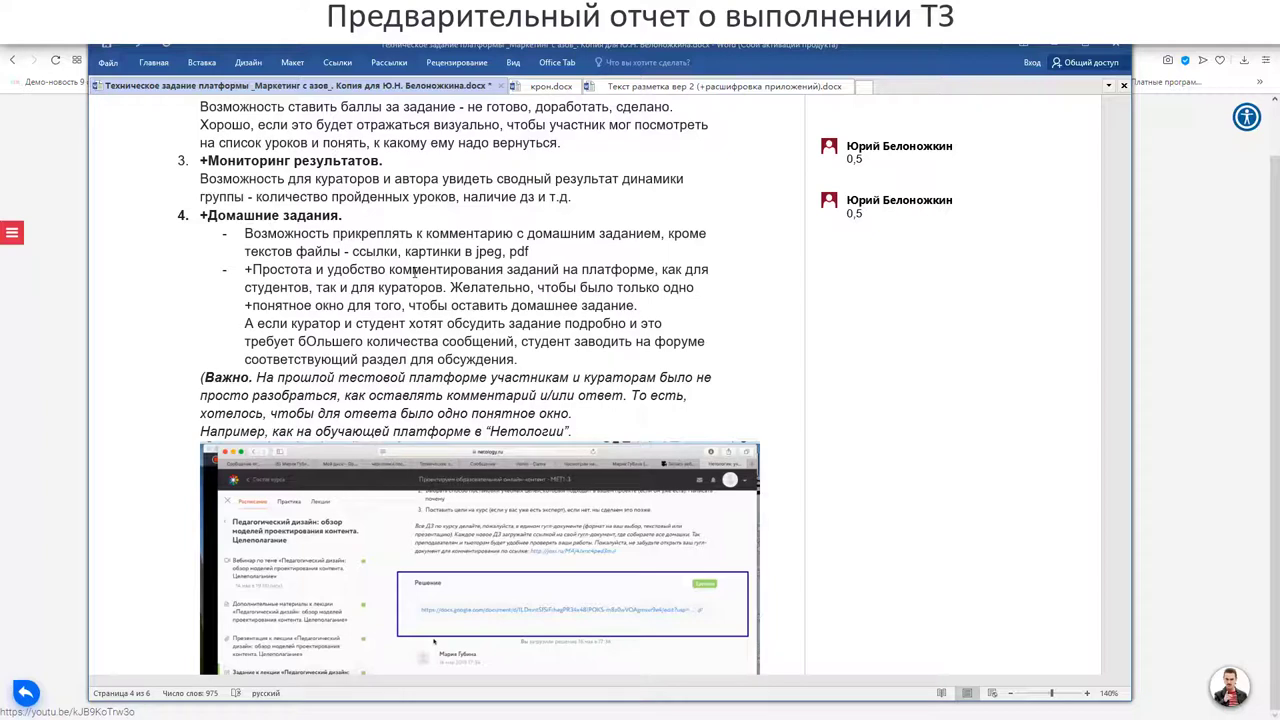
type("+")
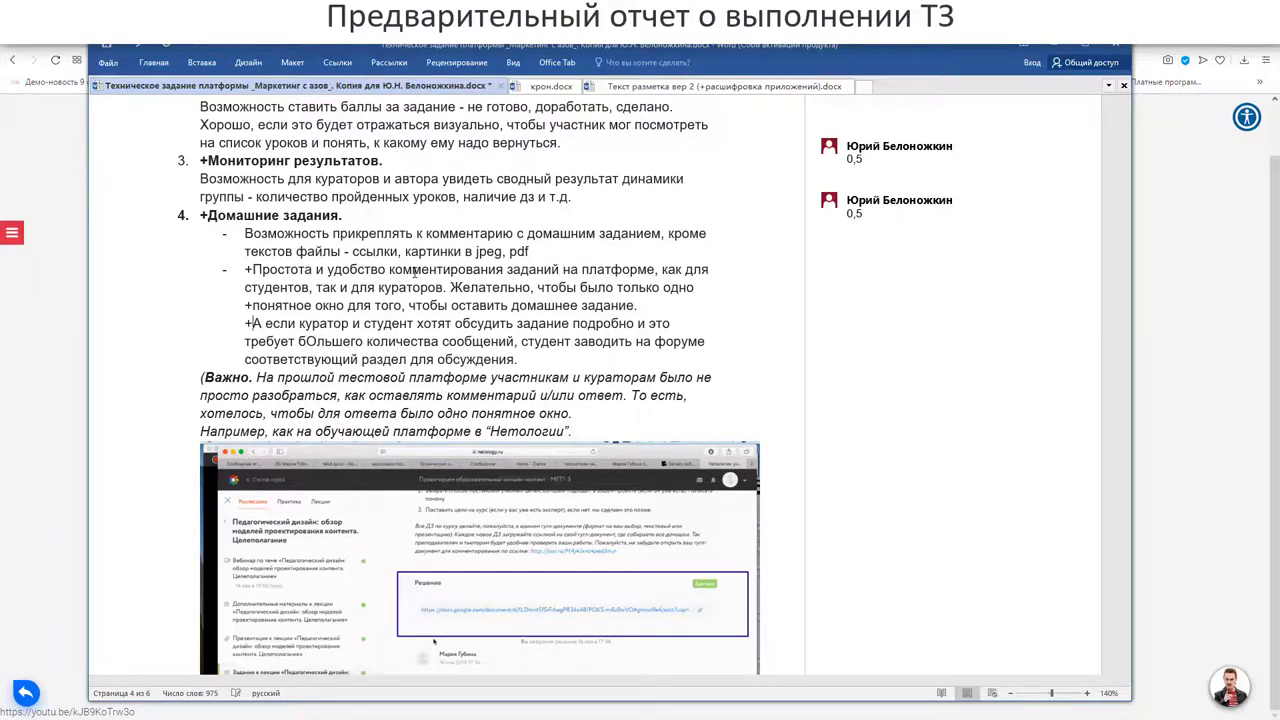
Read the rest of the homework requirements, including the Нетология example and PDF error screenshot, down to item 5, Мониторинг для куратора/студента.
key("Down")
key("Down")
scroll(415, 272, "down", 2)
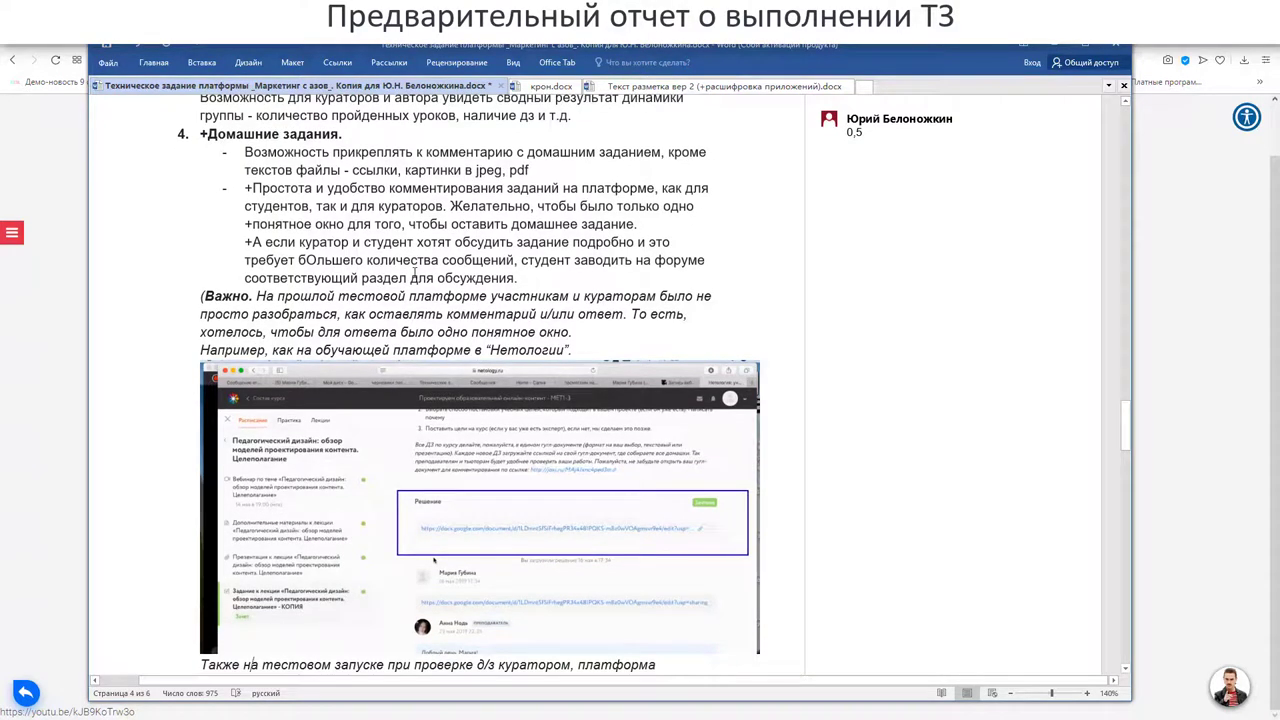
scroll(392, 300, "down", 3)
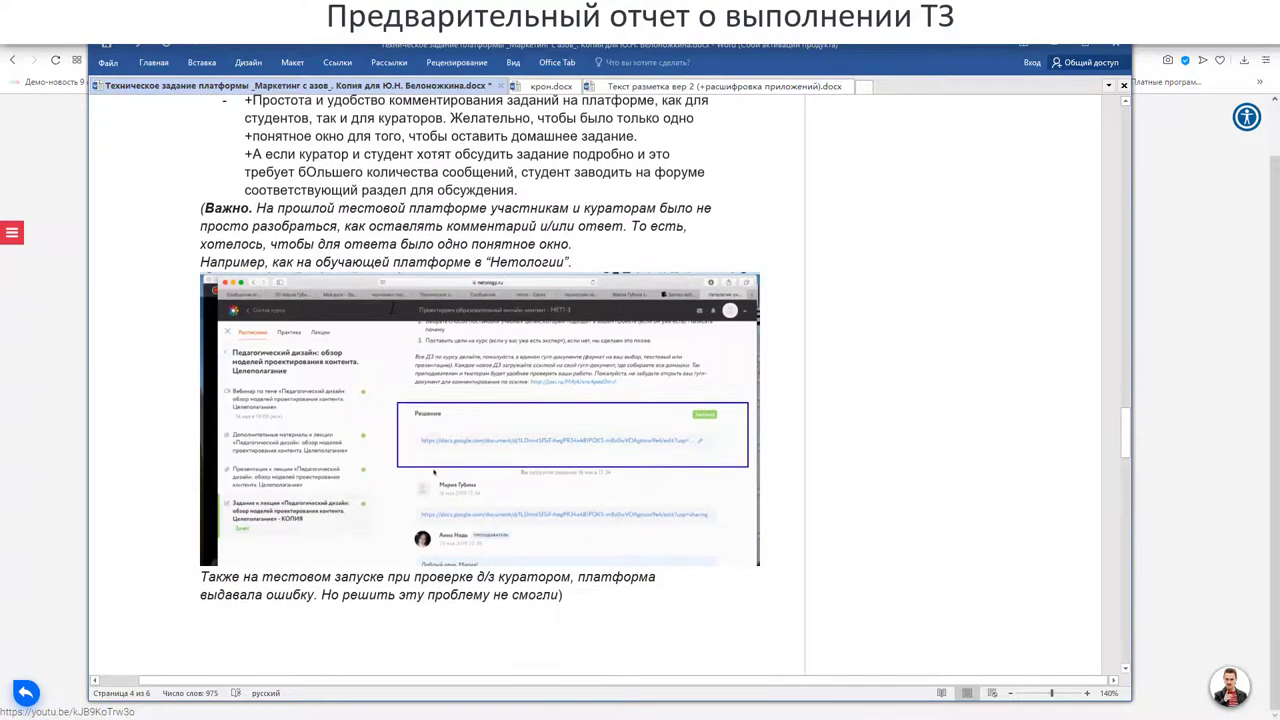
scroll(390, 290, "down", 2)
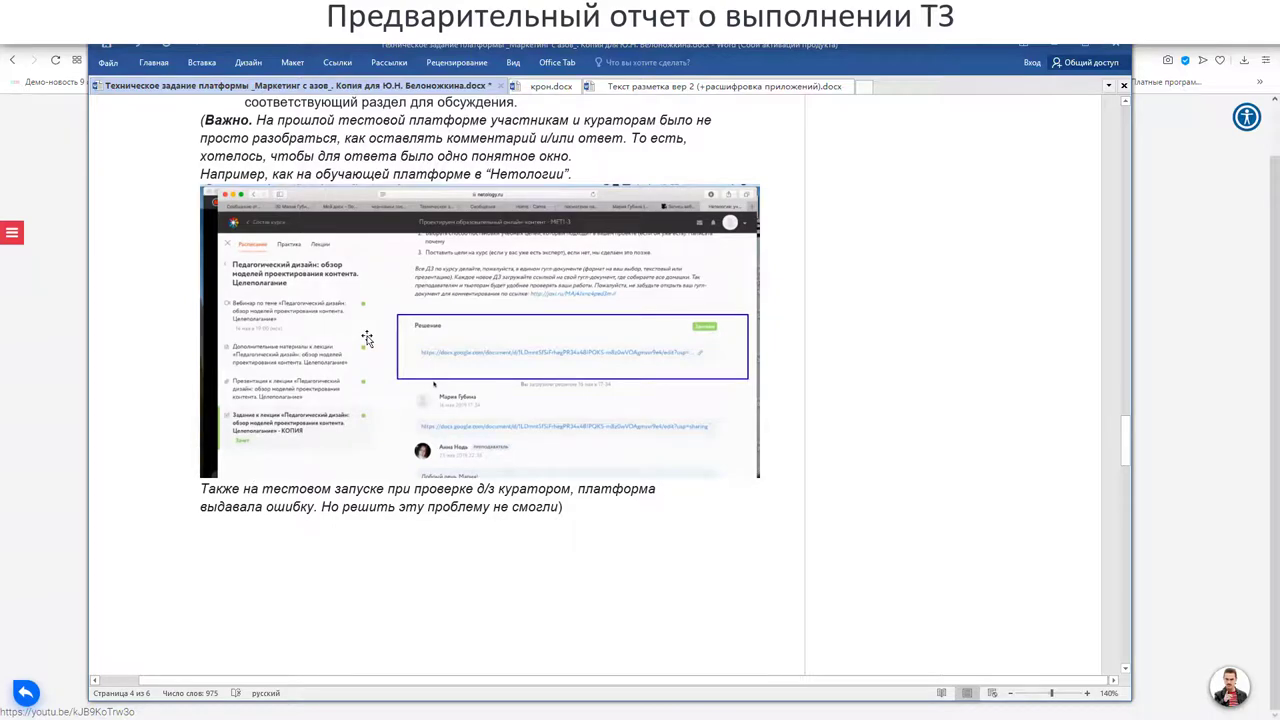
scroll(365, 350, "down", 10)
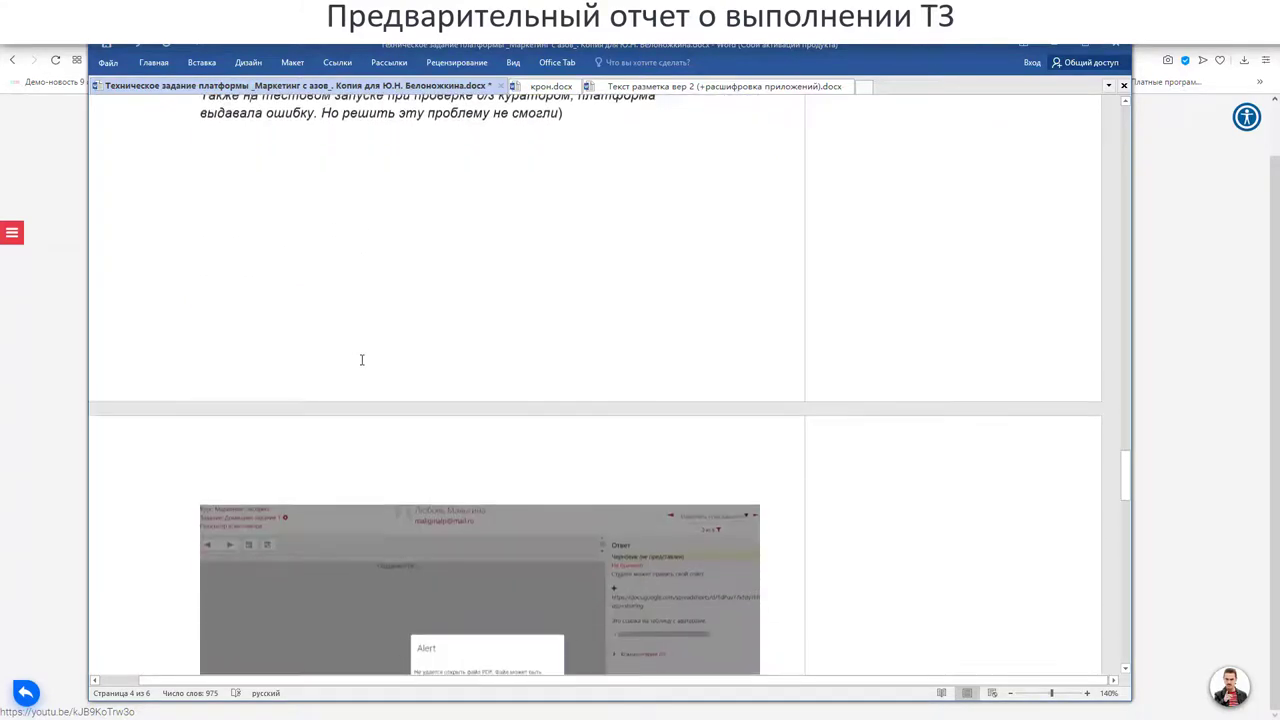
scroll(362, 360, "down", 9)
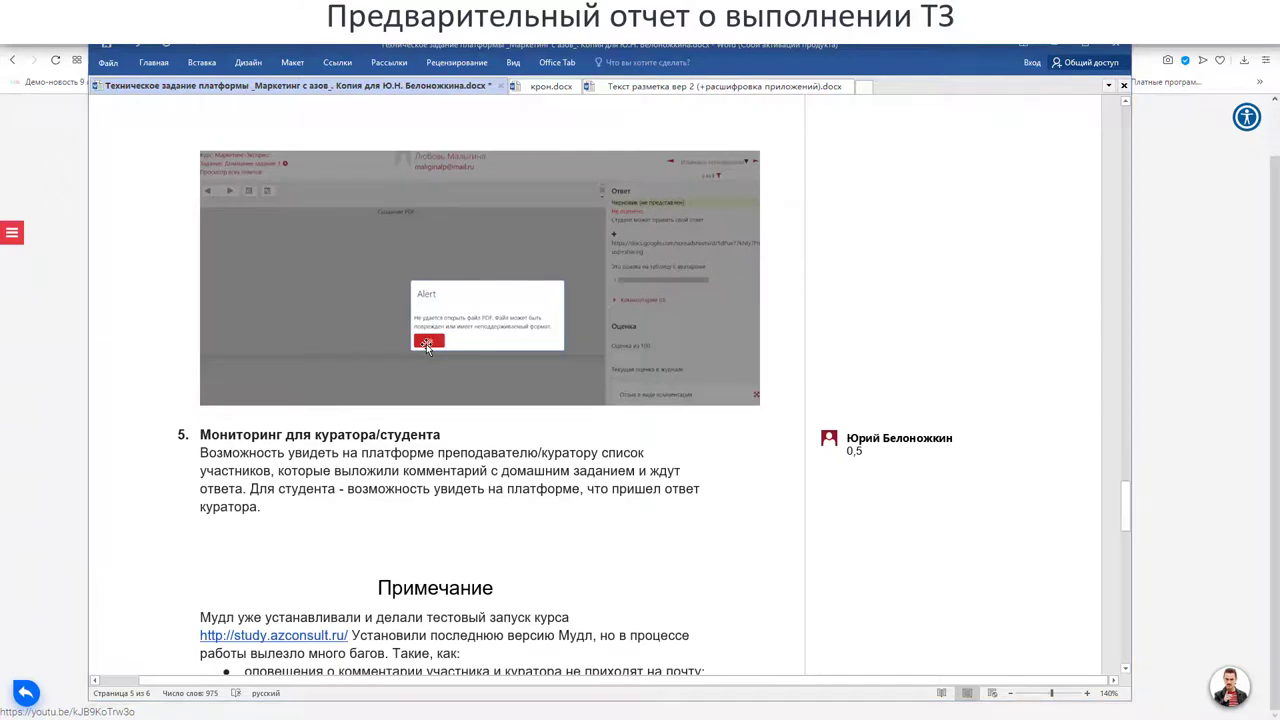
key("alt+Tab")
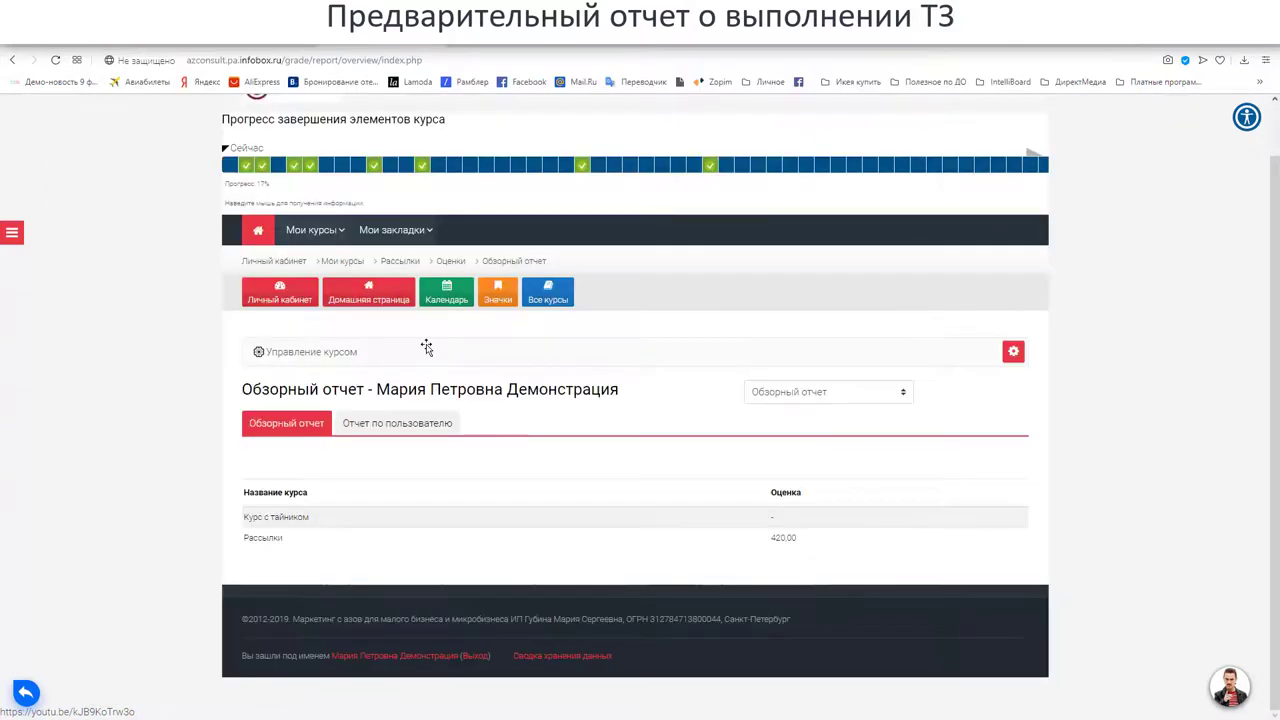
key("alt+Tab")
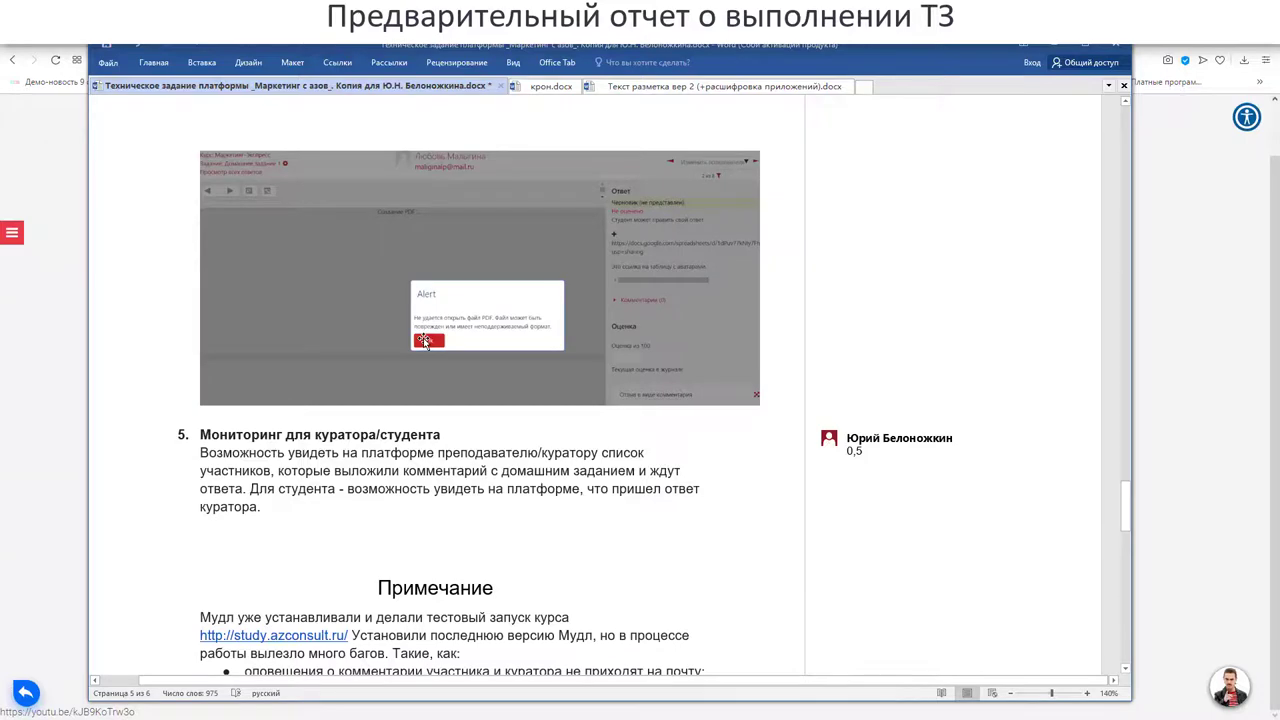
key("alt+Tab")
key("alt+Tab")
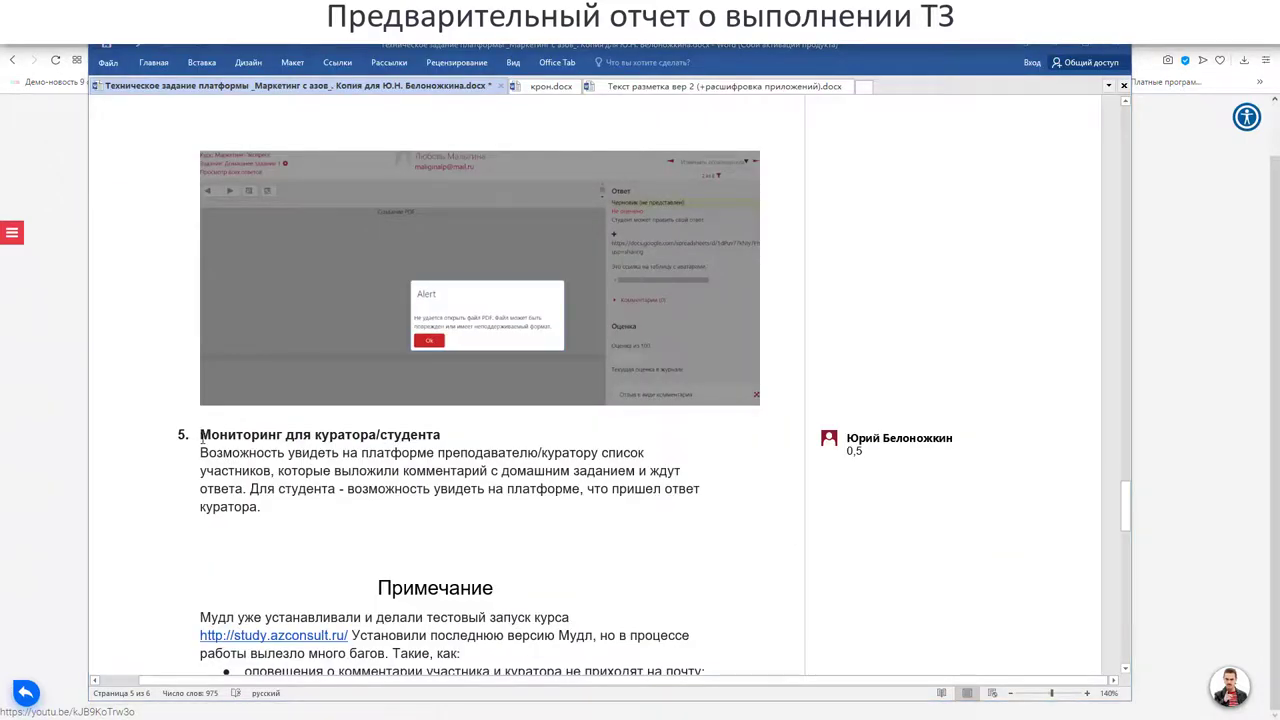
Switch back to the Moodle grade report, open the ДЗ 2 assignment and review its Сводная ведомость.
key("alt+Tab")
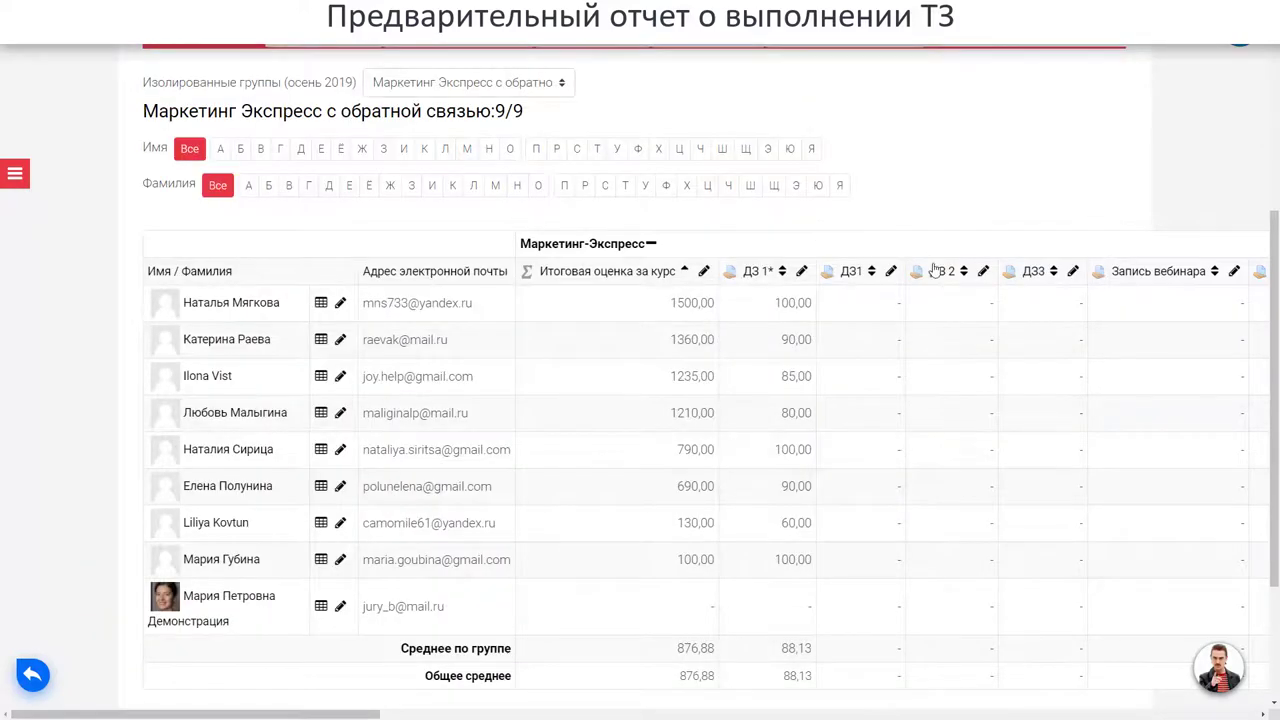
left_click(939, 272)
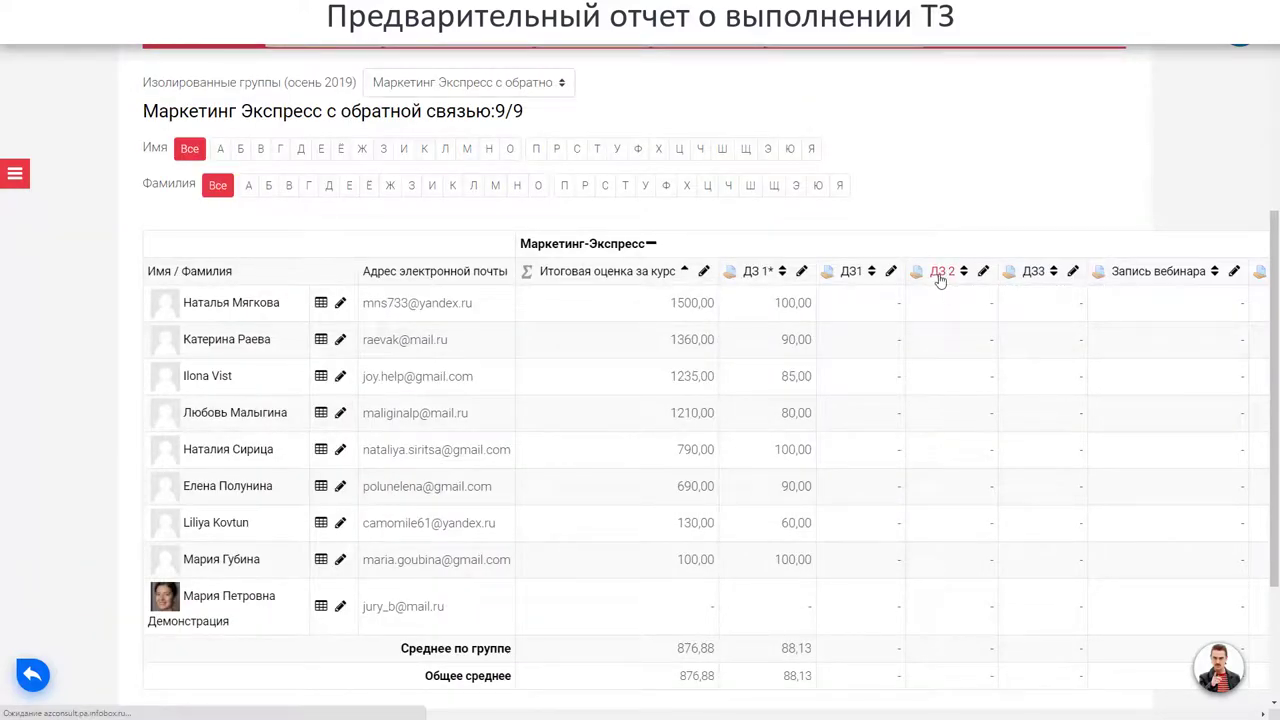
scroll(786, 363, "down", 2)
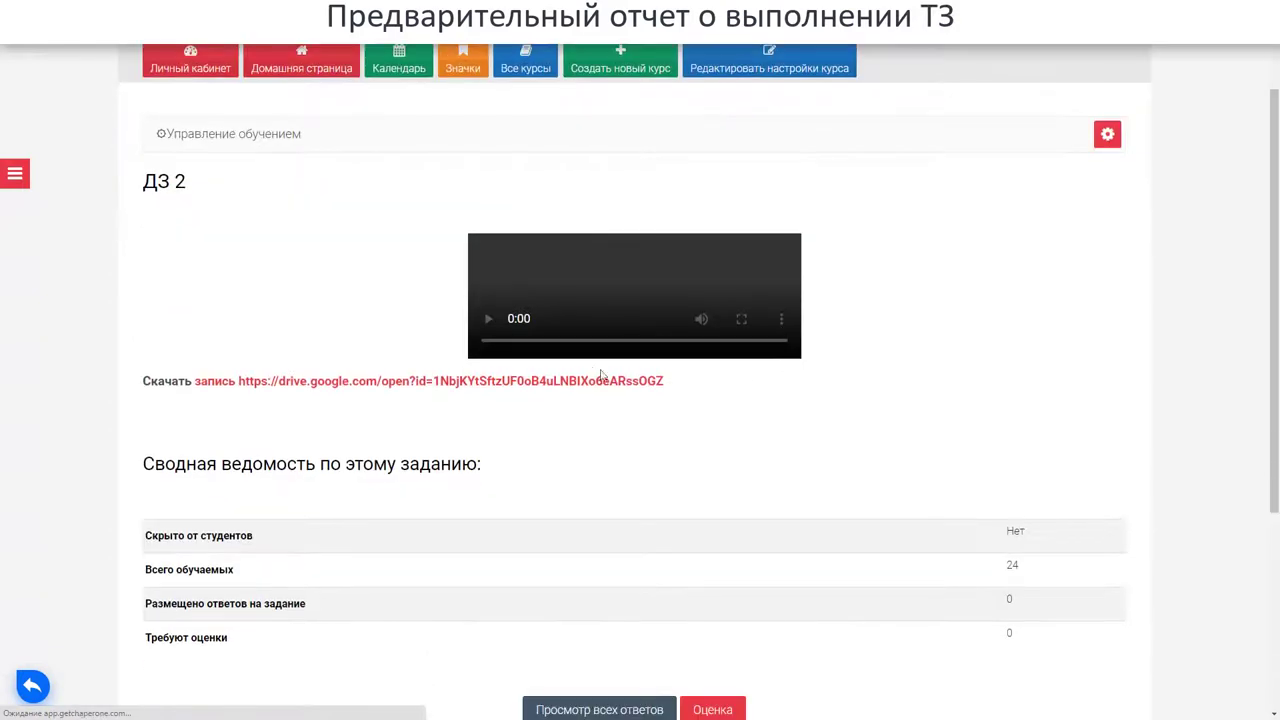
scroll(357, 318, "down", 4)
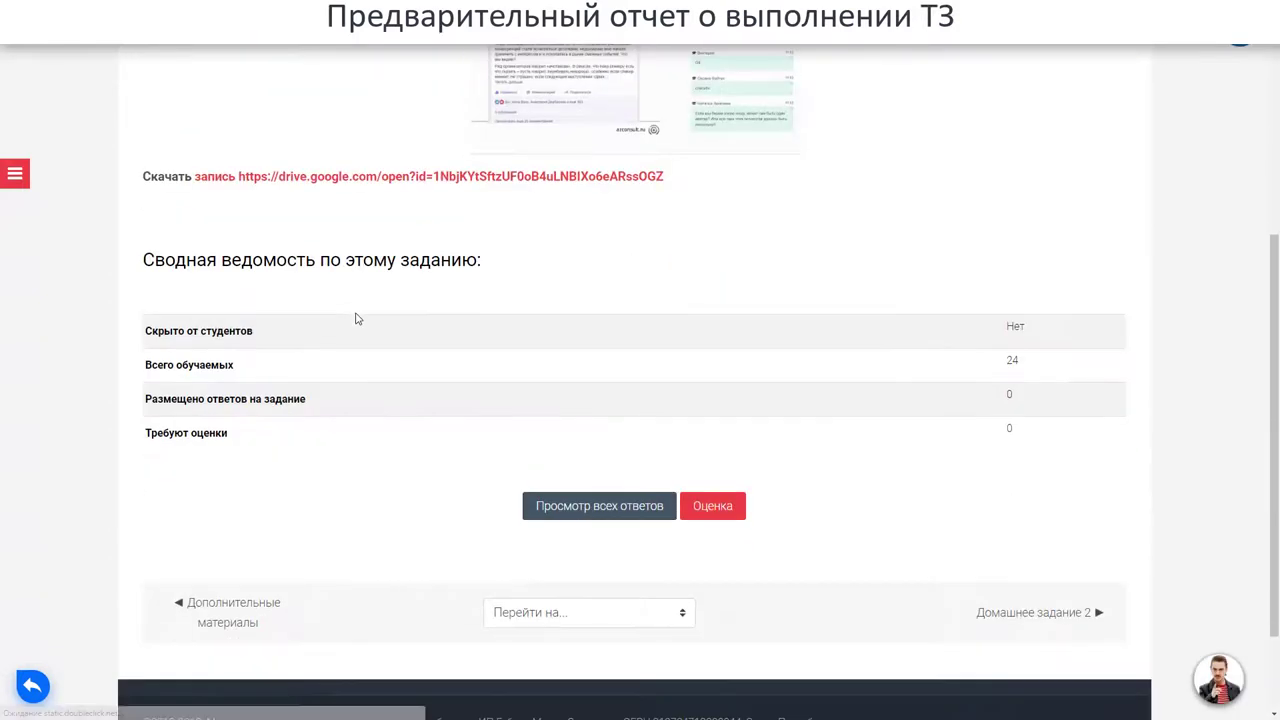
scroll(488, 400, "up", 6)
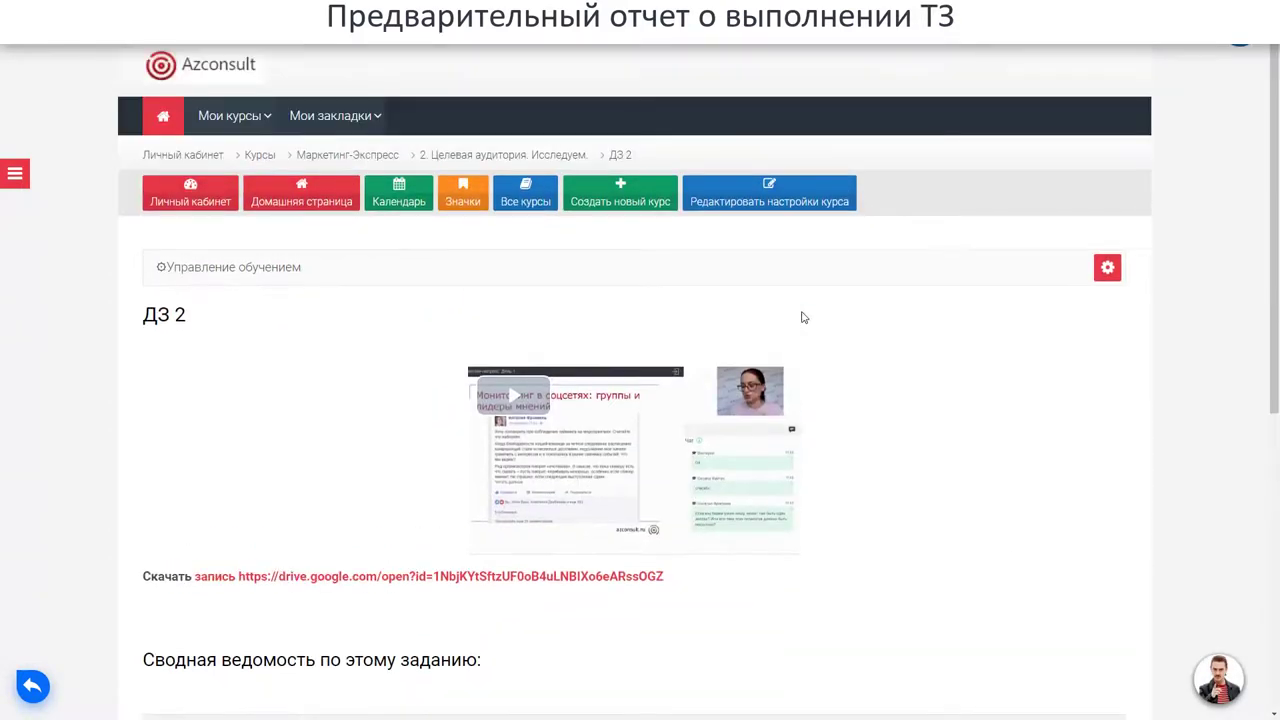
Open the ДЗ 2 assignment's settings for editing and set Встроенный комментарий to Да in the Типы отзывов section, consulting the option's help.
left_click(1107, 267)
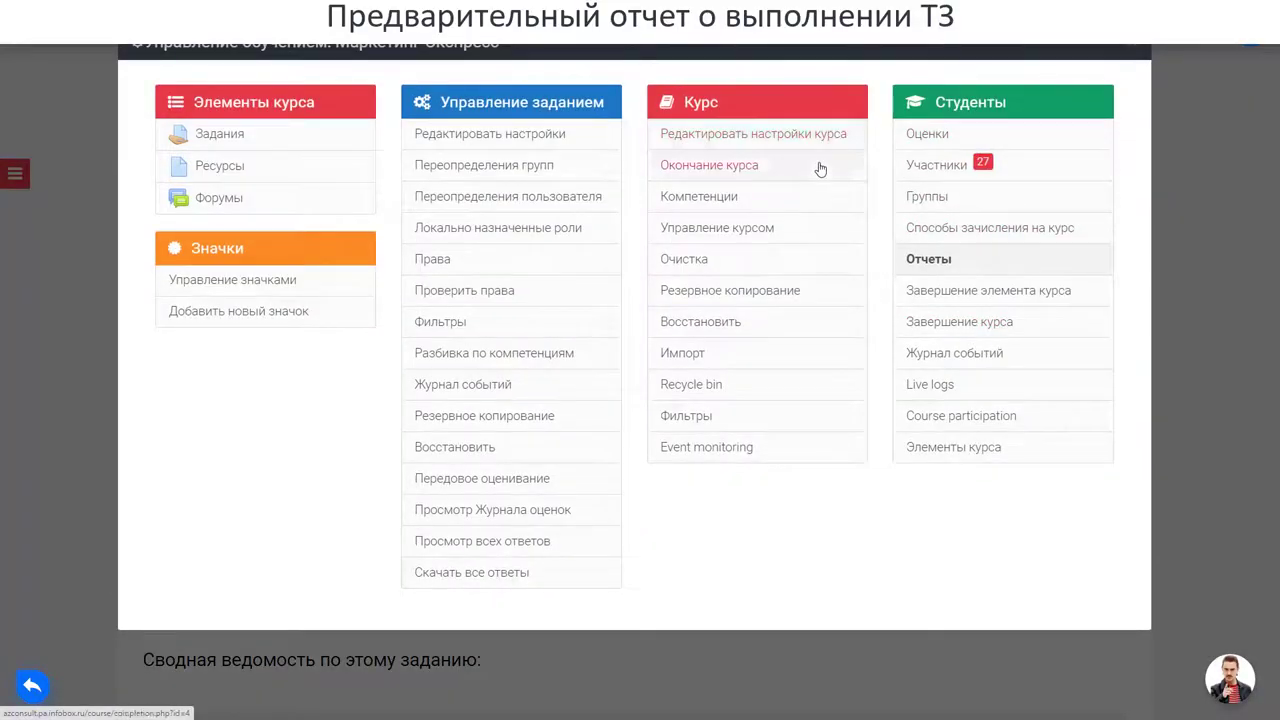
left_click(547, 142)
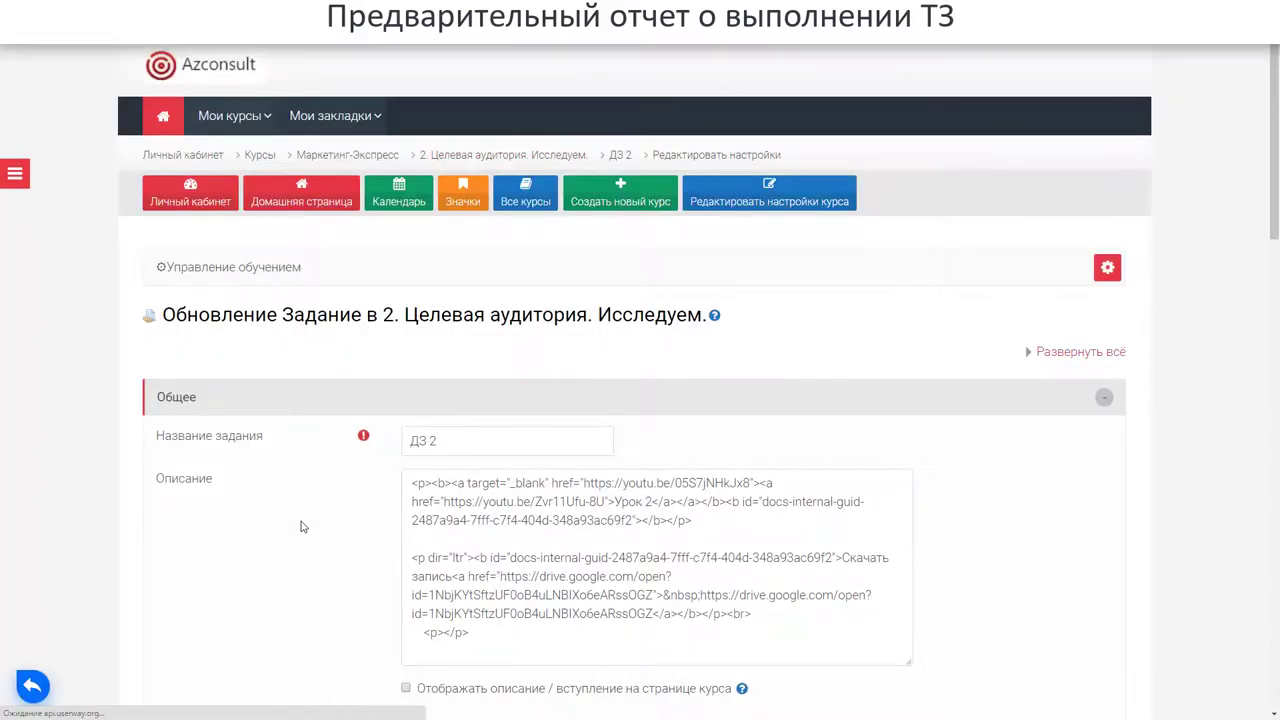
scroll(316, 519, "down", 8)
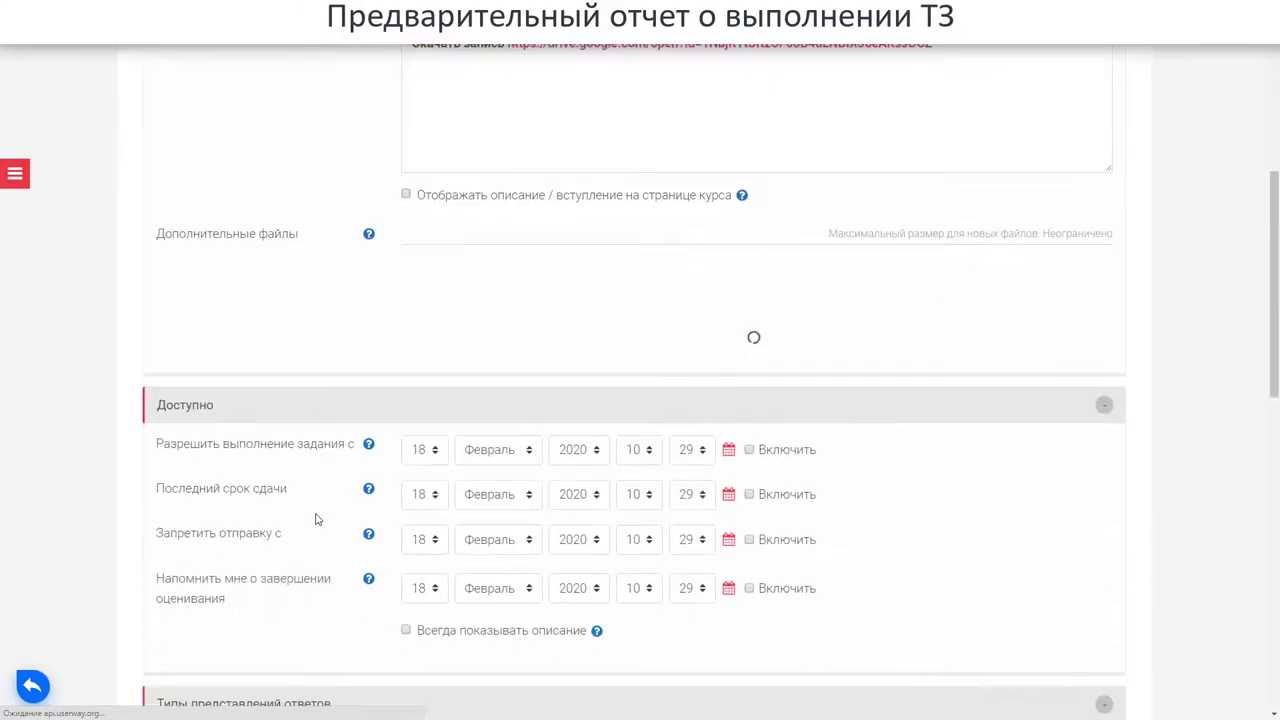
scroll(316, 519, "down", 5)
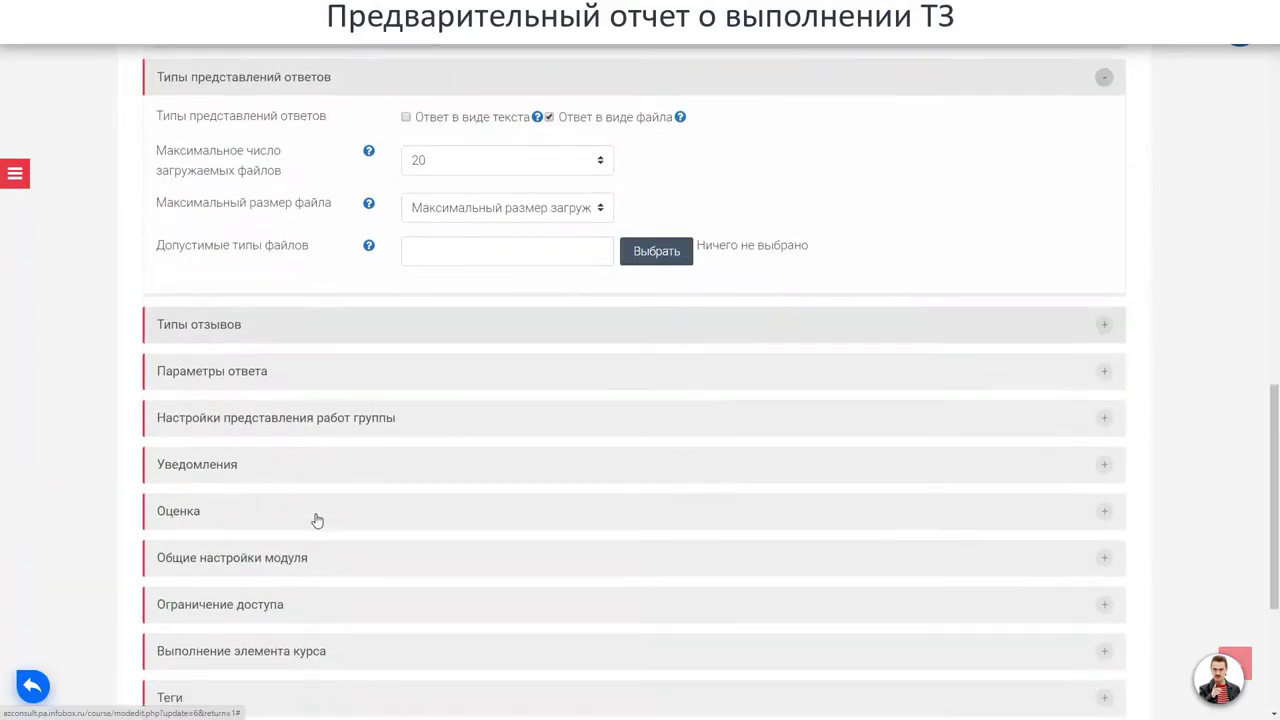
left_click(223, 324)
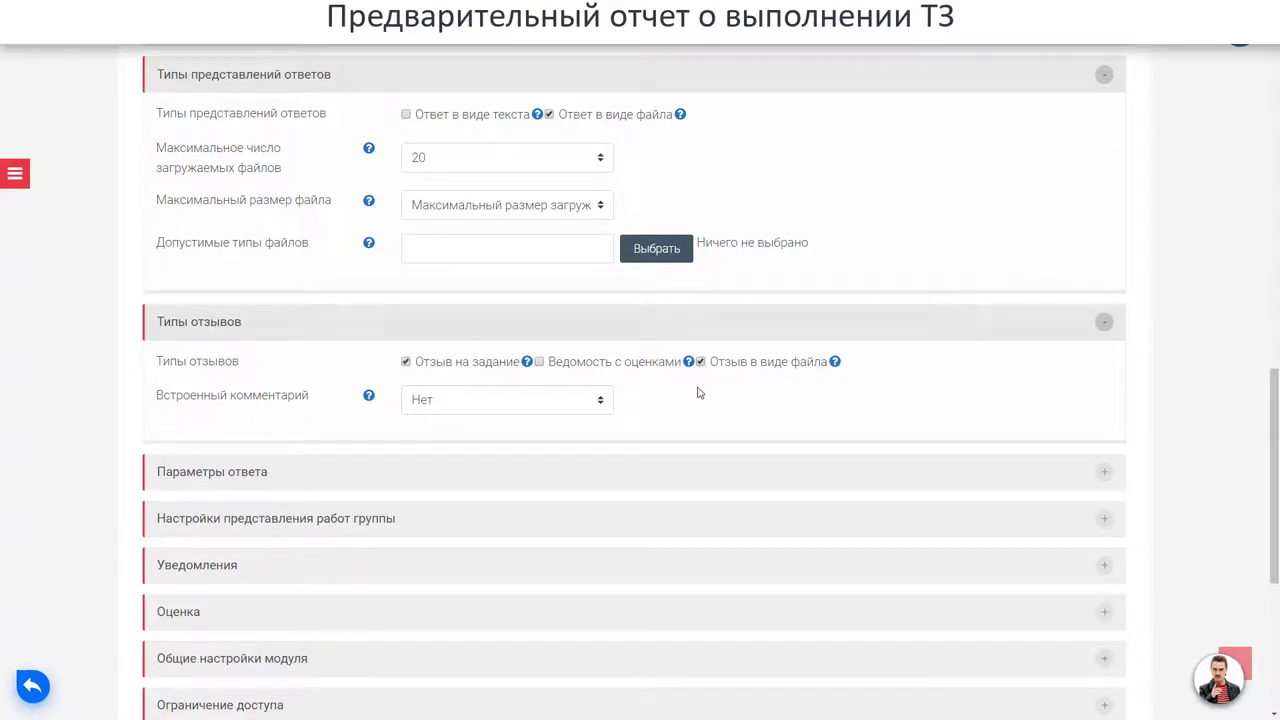
left_click(369, 396)
left_click(380, 431)
left_click(428, 404)
left_click(432, 440)
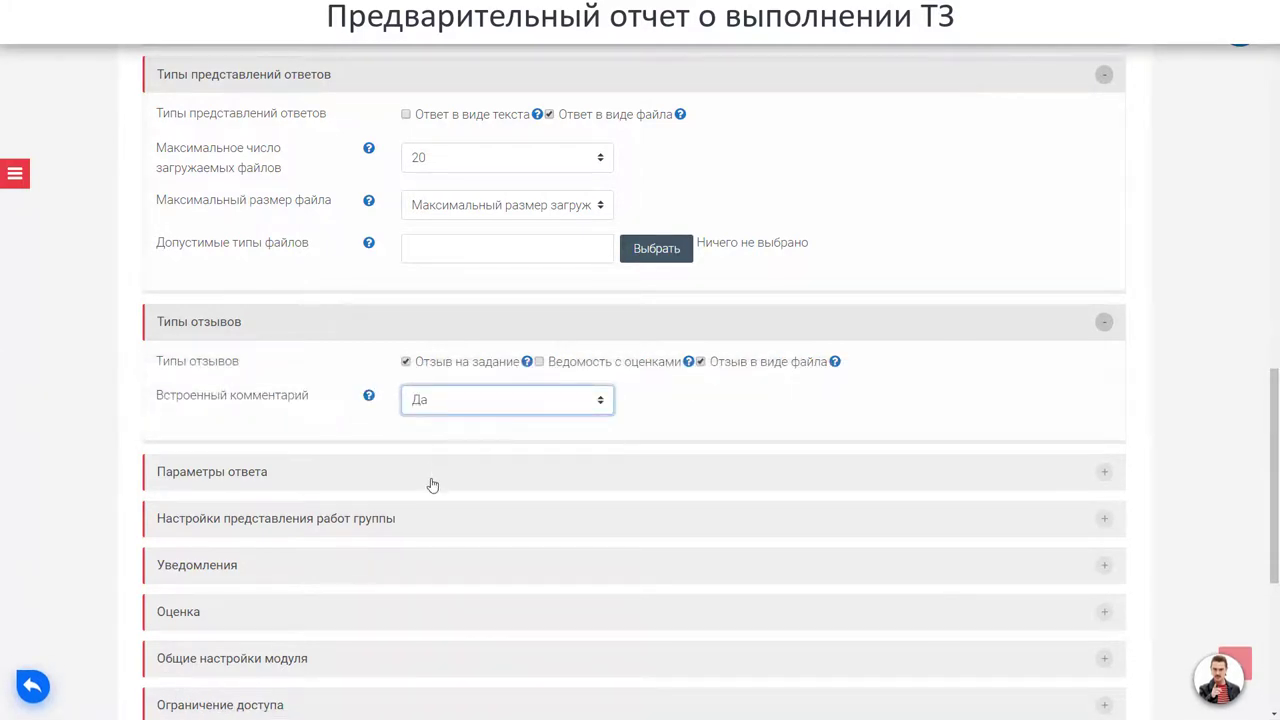
Save the ДЗ 2 settings and display the assignment's Сводная ведомость, exiting full-screen view.
scroll(432, 485, "down", 4)
left_click(692, 540)
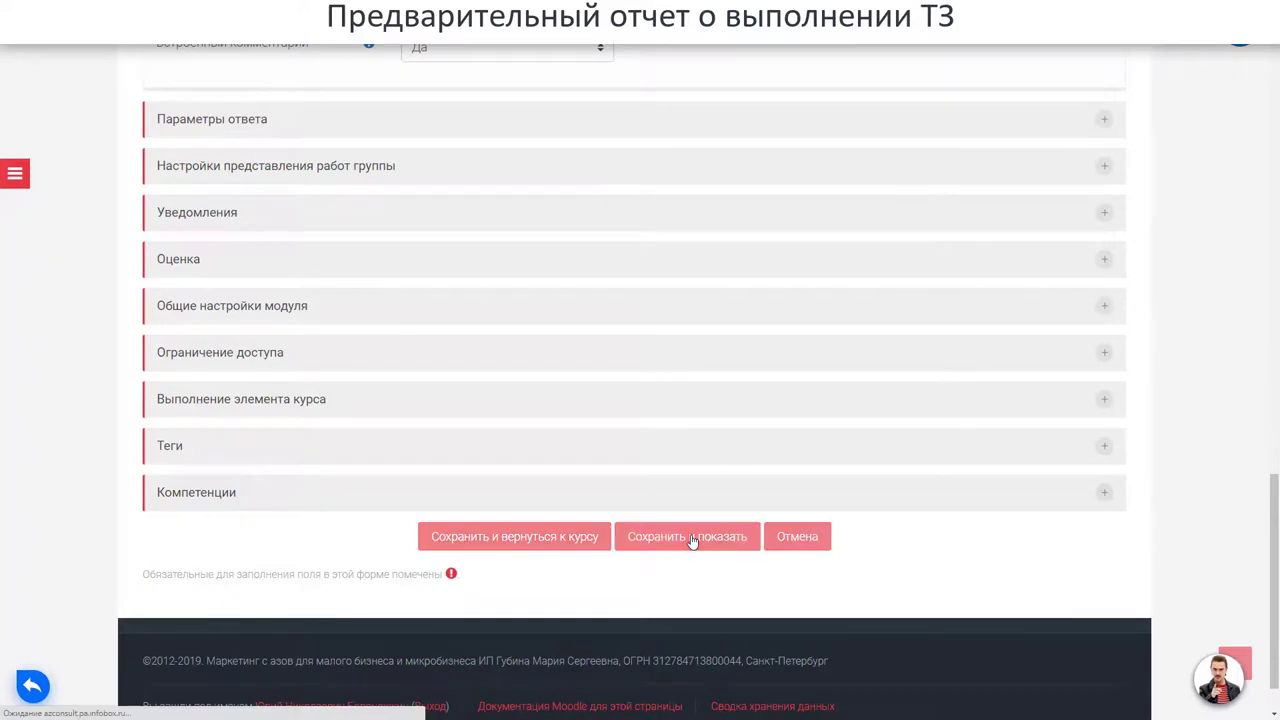
scroll(616, 420, "down", 5)
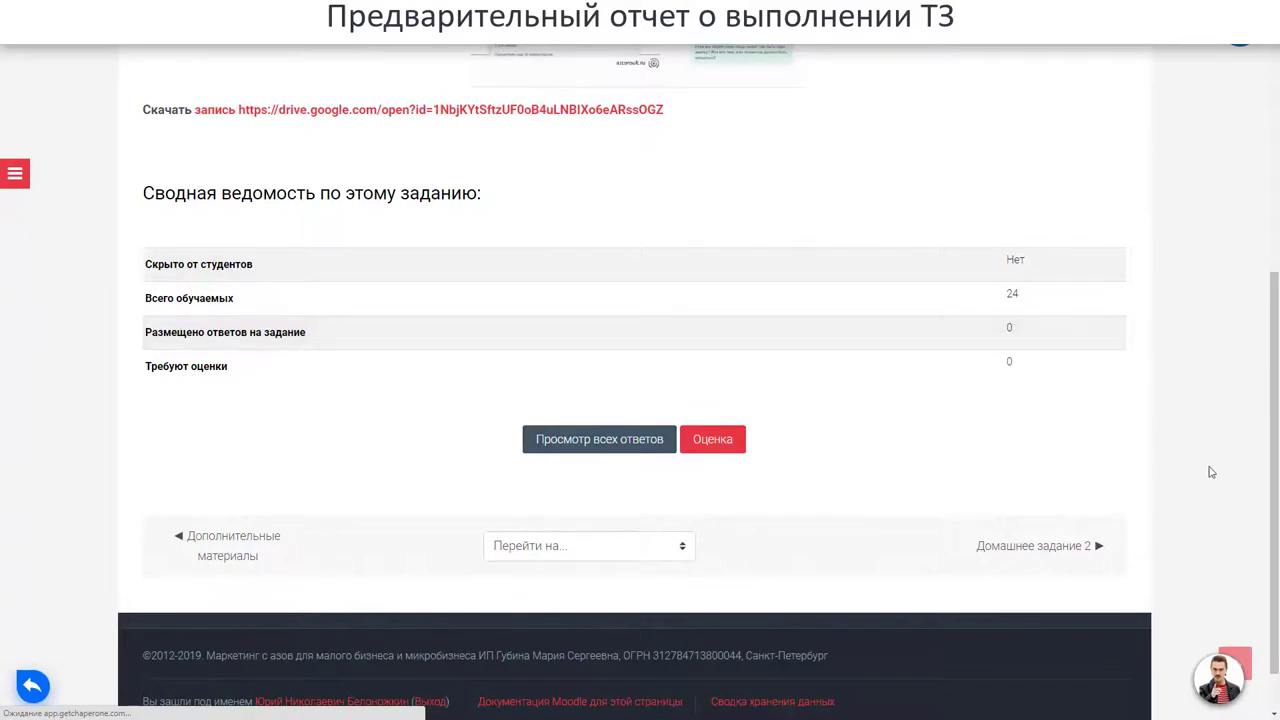
key("F11")
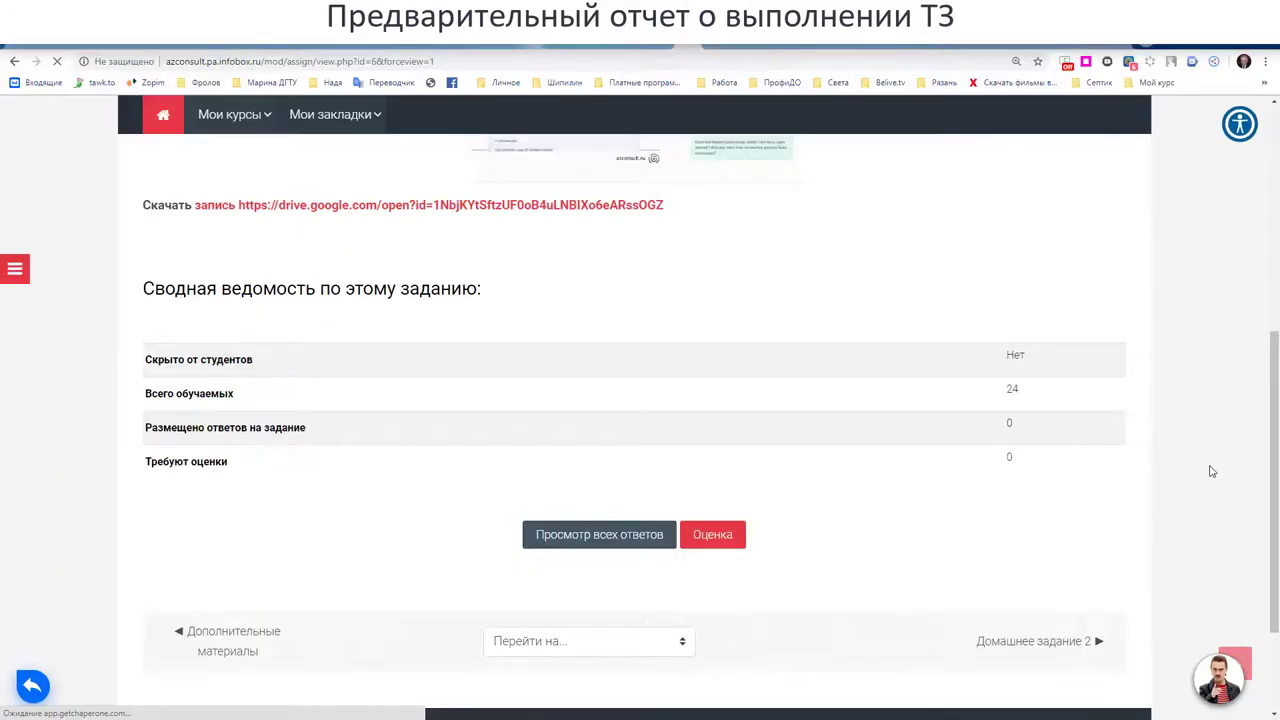
scroll(1212, 471, "up", 4)
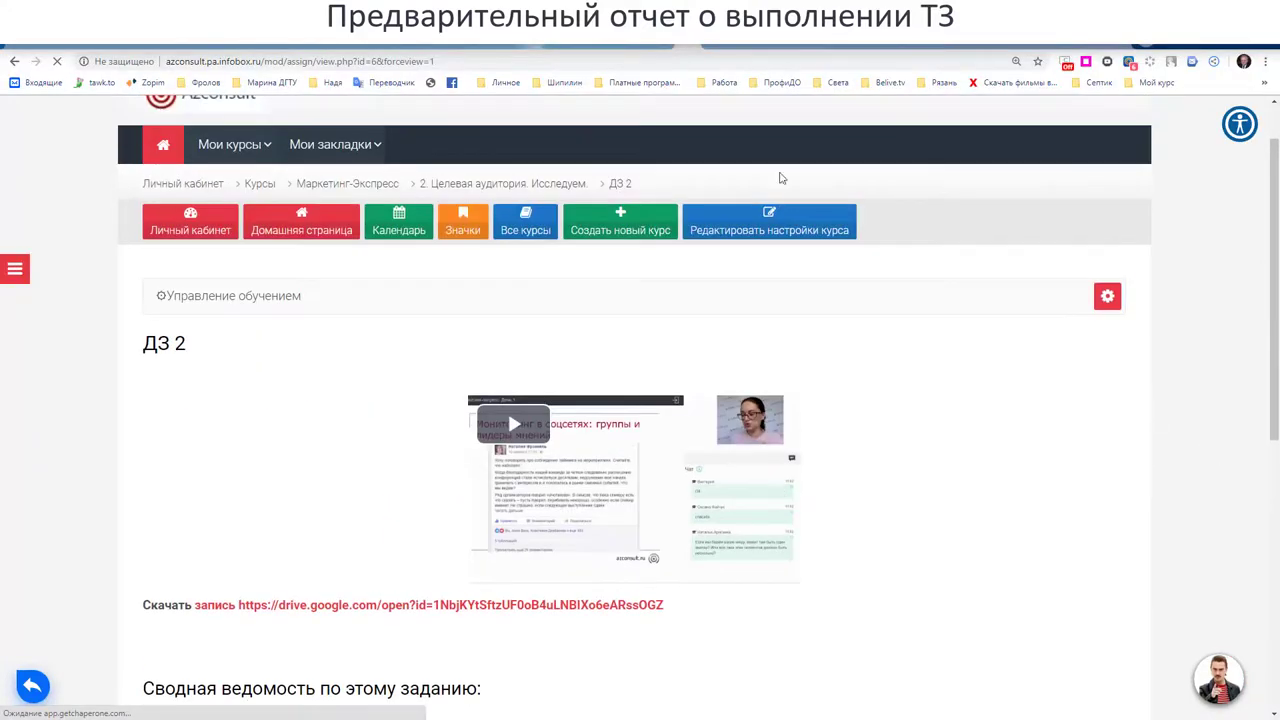
Copy the ДЗ 2 assignment's address and open it in the student's browser window.
left_click(549, 63)
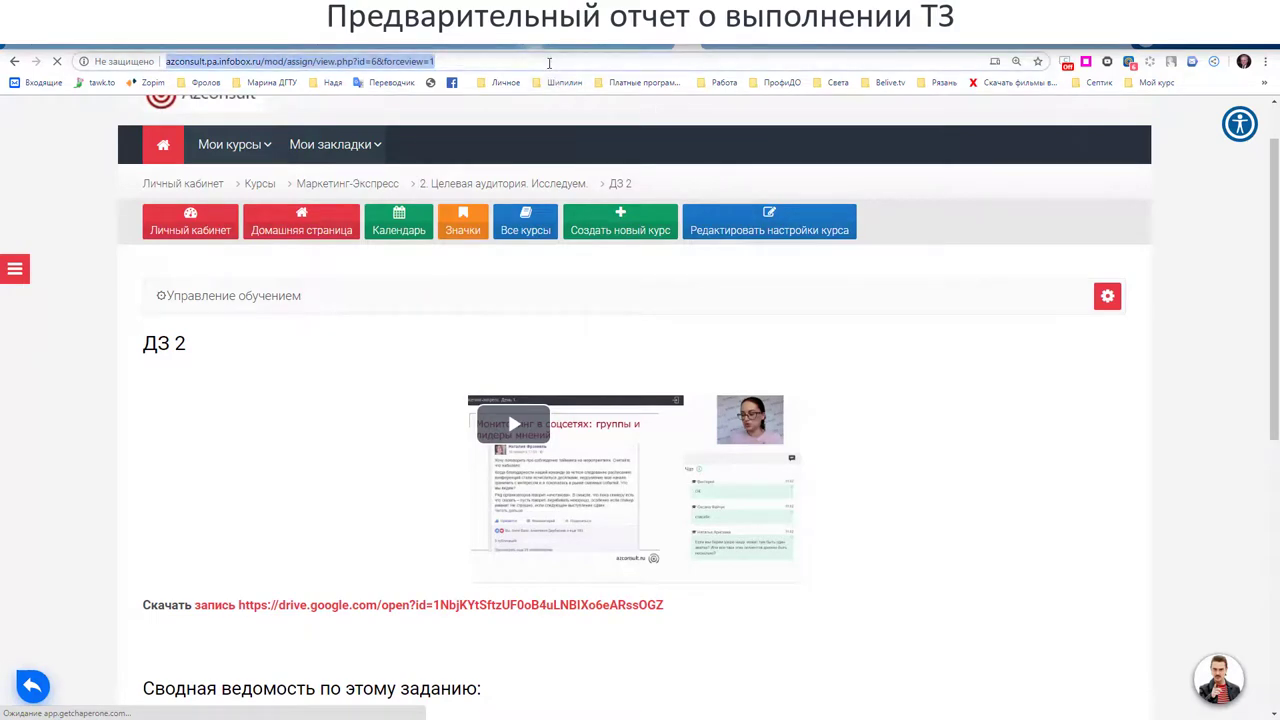
left_click(549, 63)
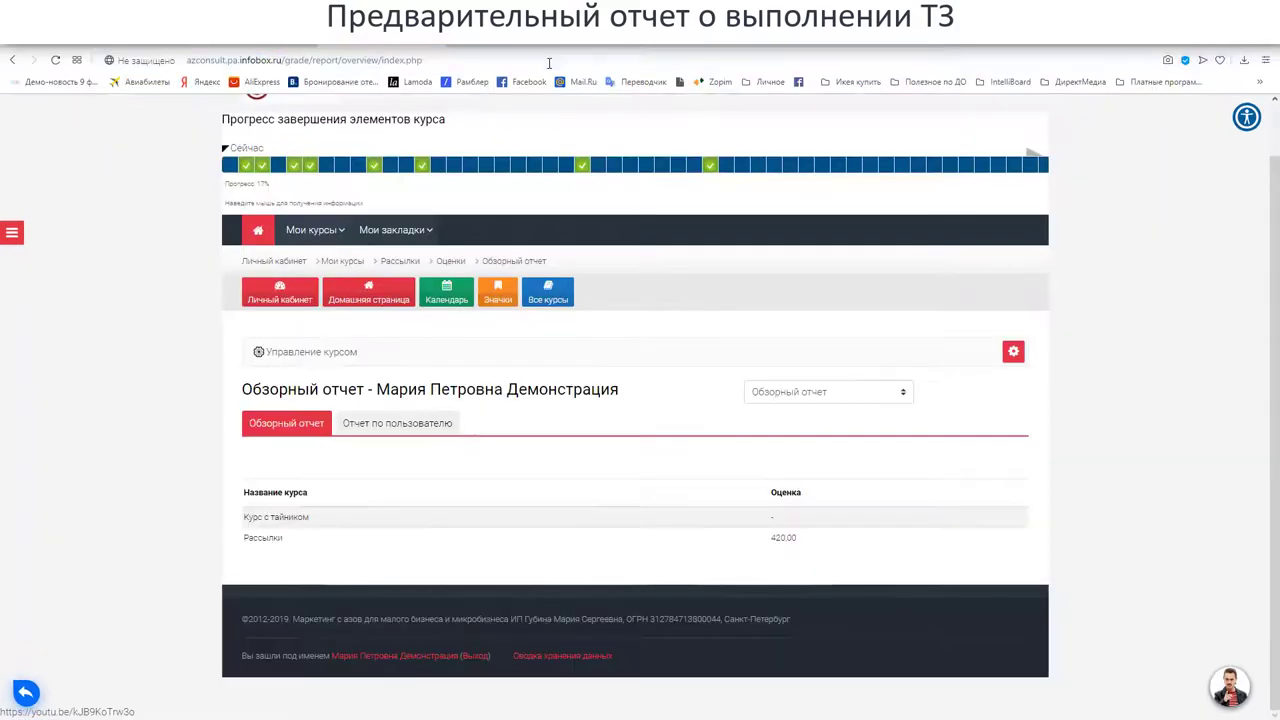
left_click(544, 58)
key("ctrl+v")
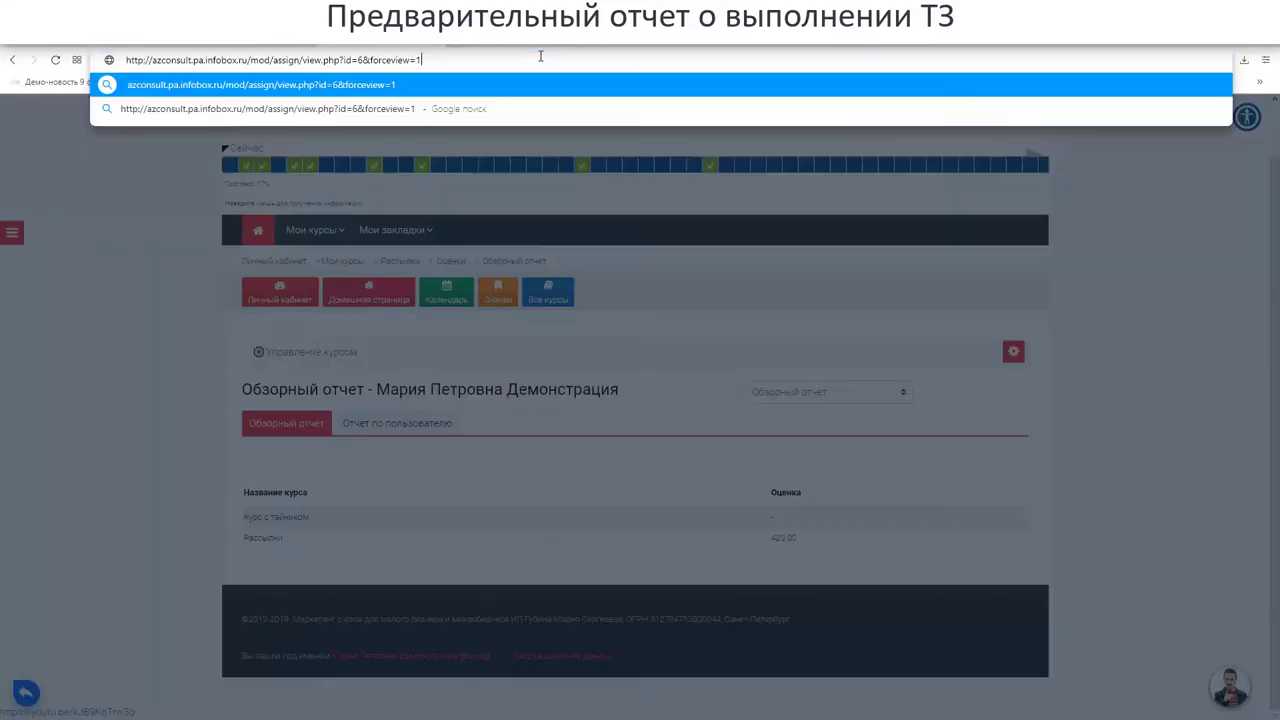
key("Return")
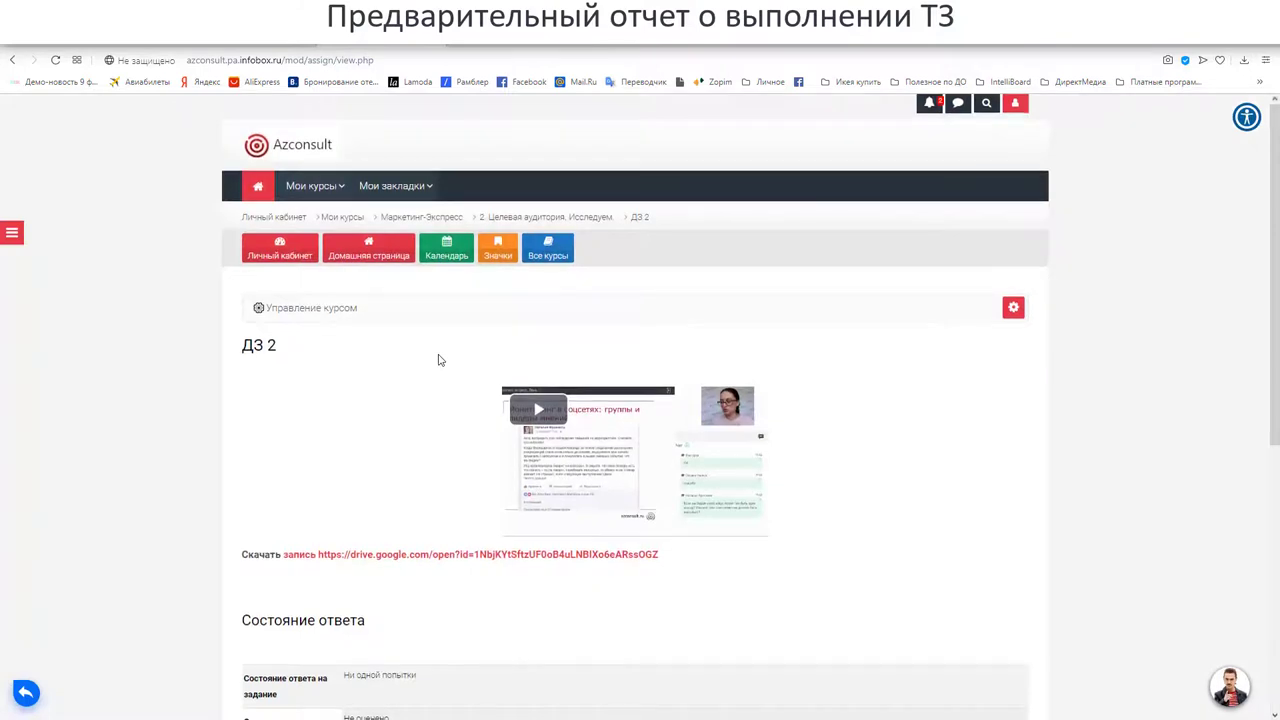
Submit an answer to ДЗ 2 as the student, uploading 111.jpg from the обработка folder and saving it.
scroll(437, 360, "down", 4)
left_click(641, 484)
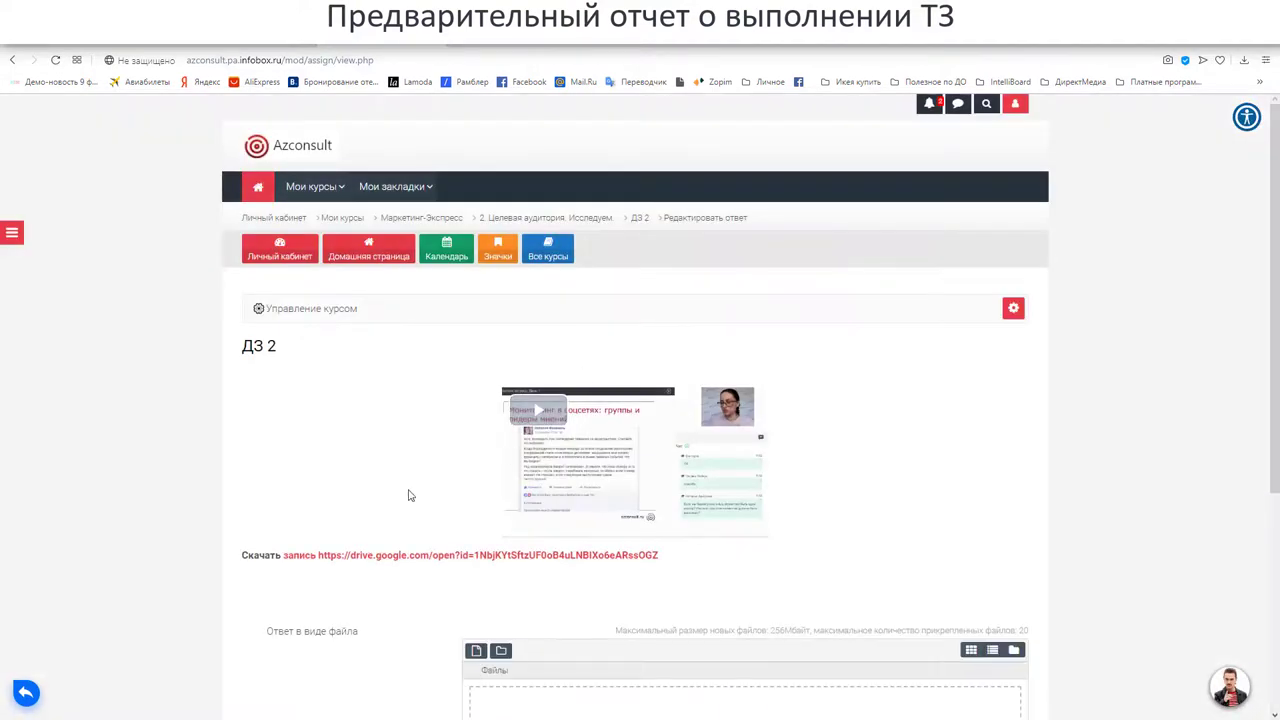
scroll(405, 494, "down", 3)
scroll(450, 420, "up", 2)
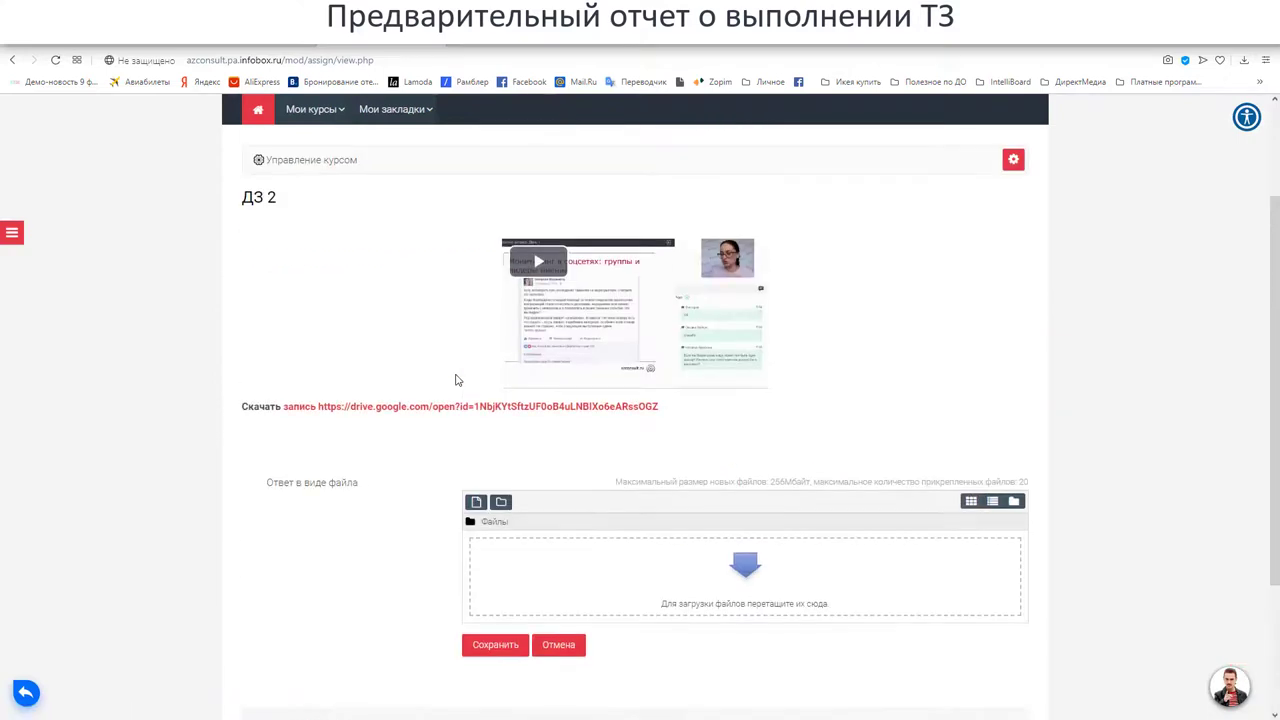
scroll(453, 400, "up", 1)
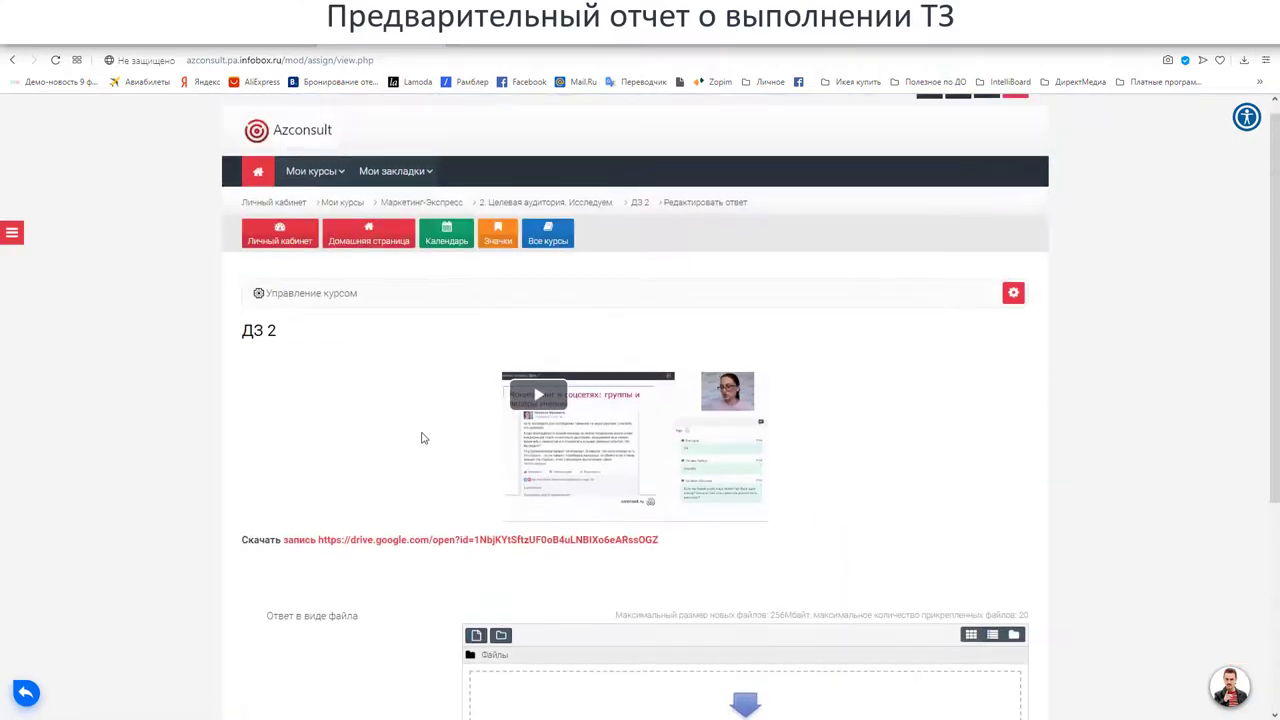
scroll(330, 450, "down", 2)
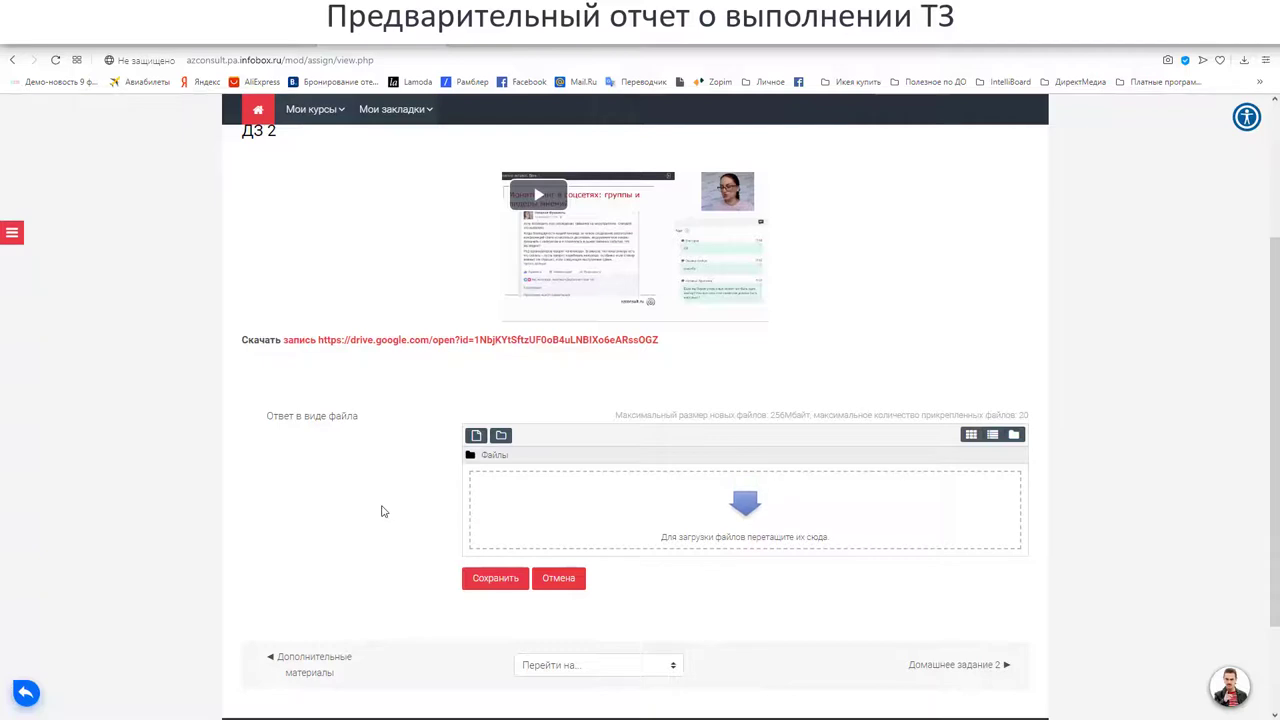
key("alt+Tab")
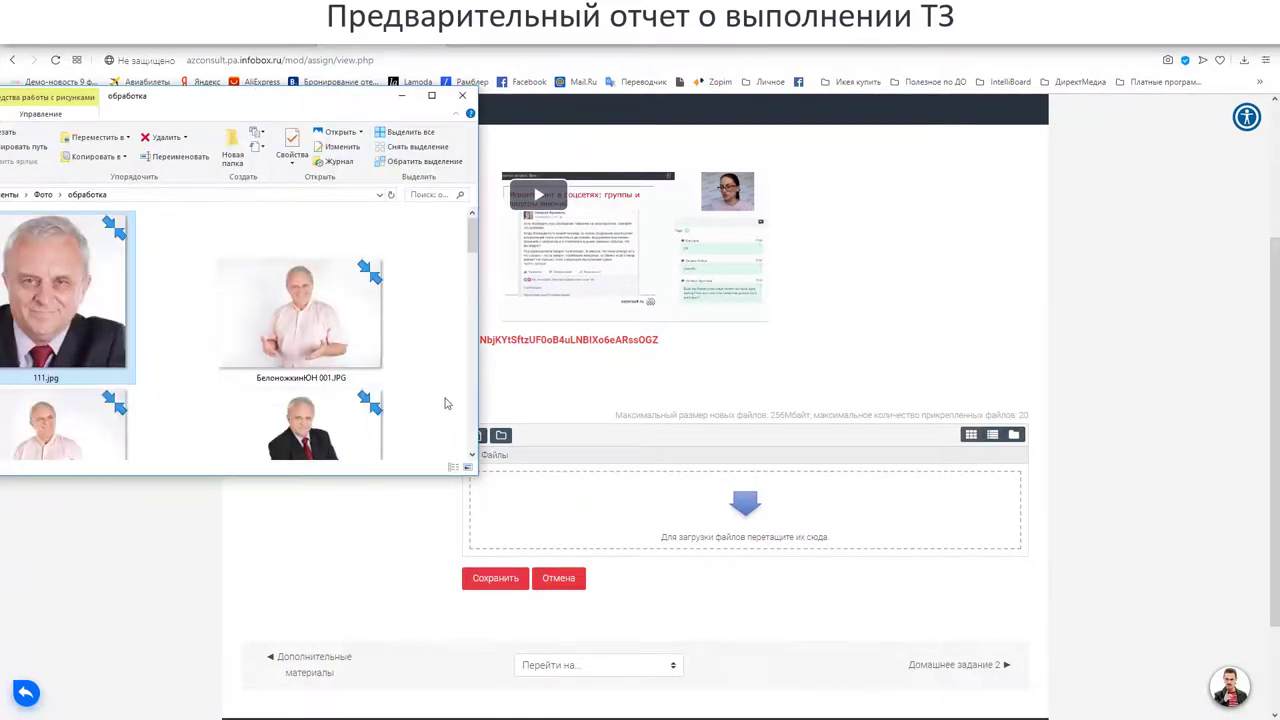
left_click_drag(65, 310, 609, 508)
left_click(502, 601)
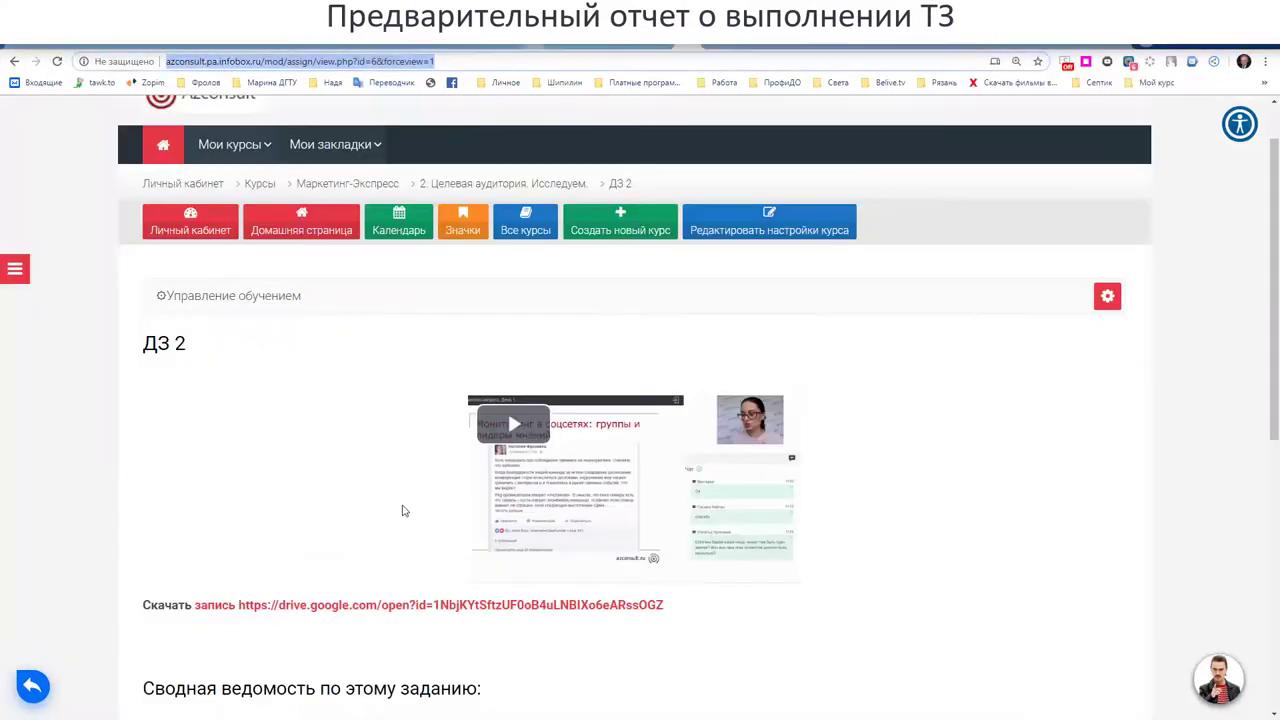
Switch back to the teacher's browser, reload the ДЗ 2 page and open its grading view.
key("Return")
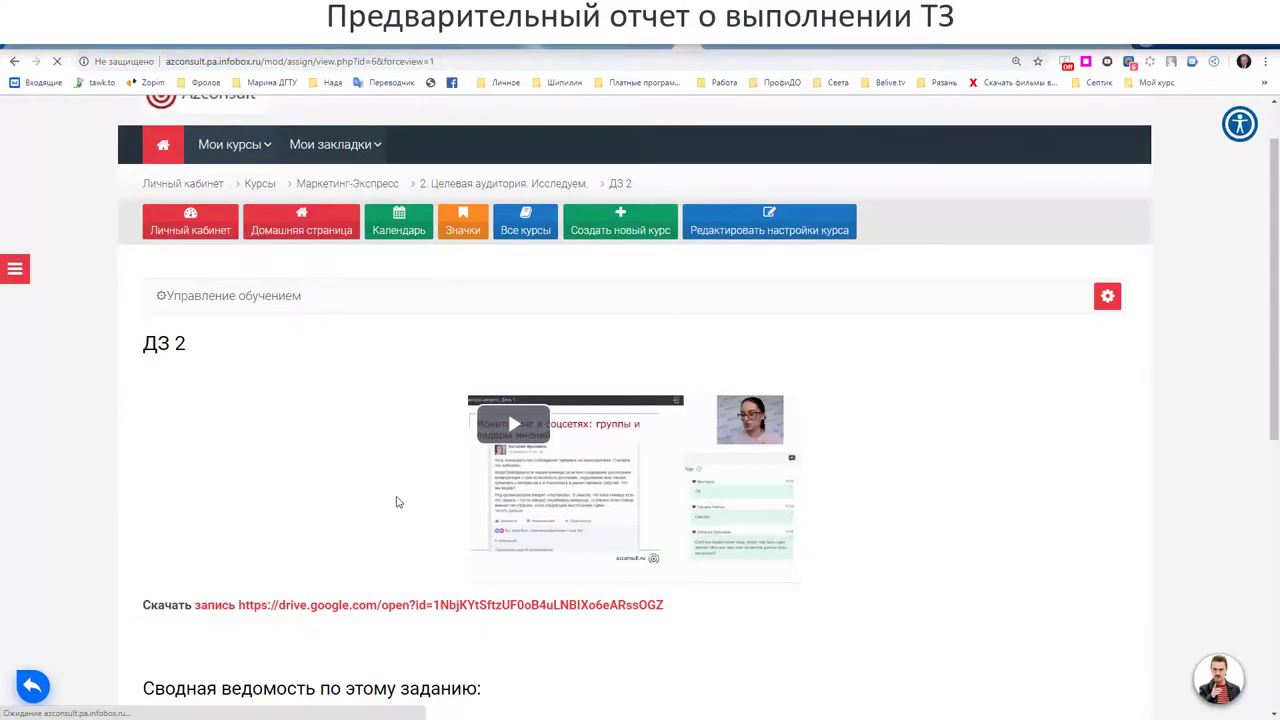
scroll(396, 502, "down", 4)
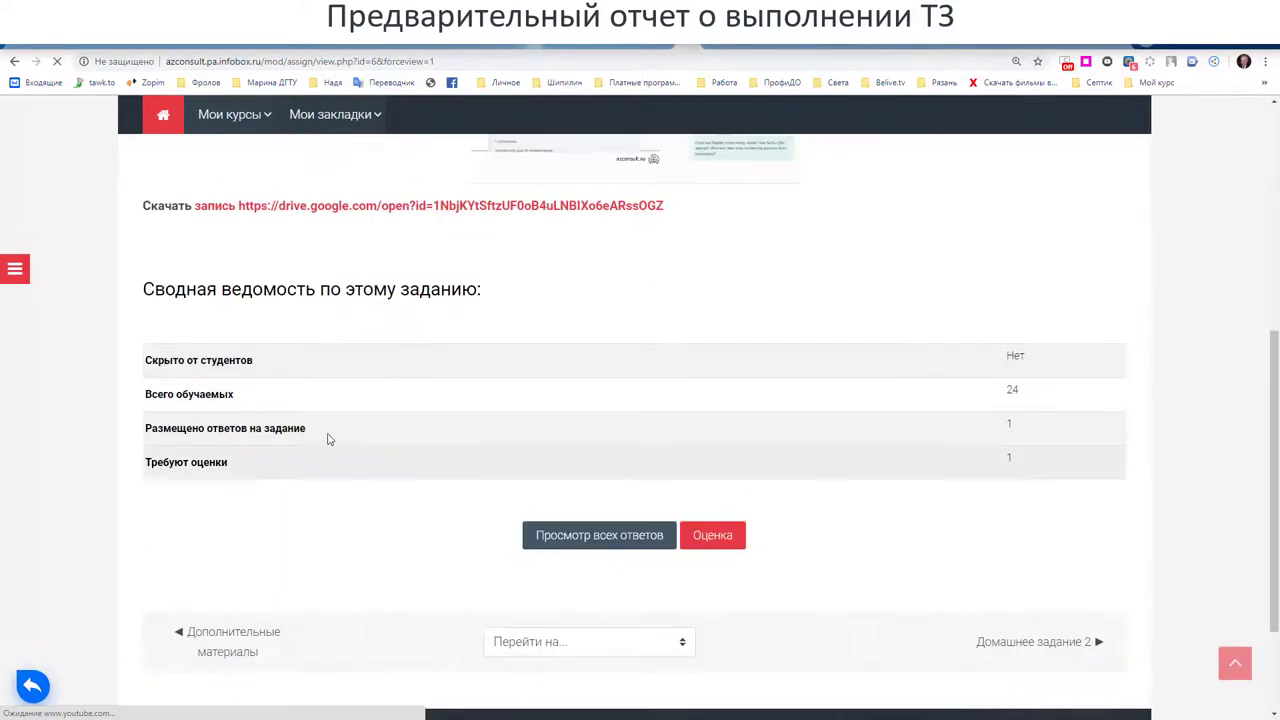
left_click(726, 540)
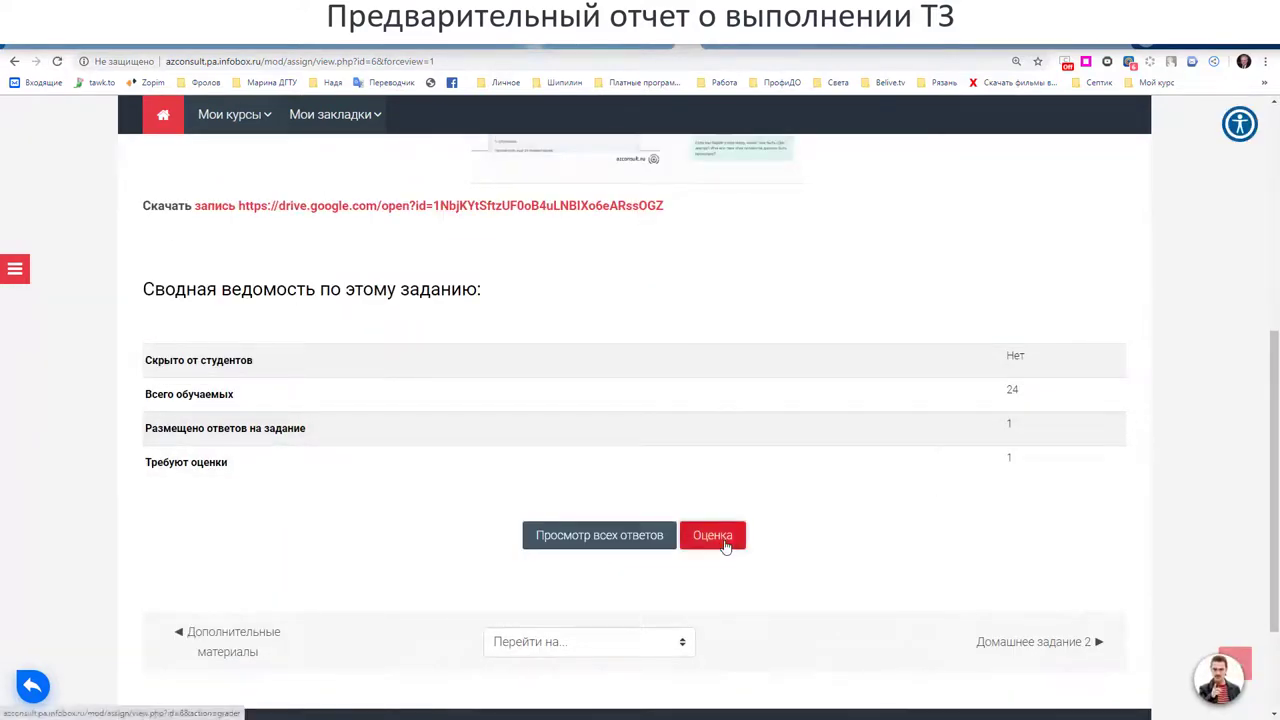
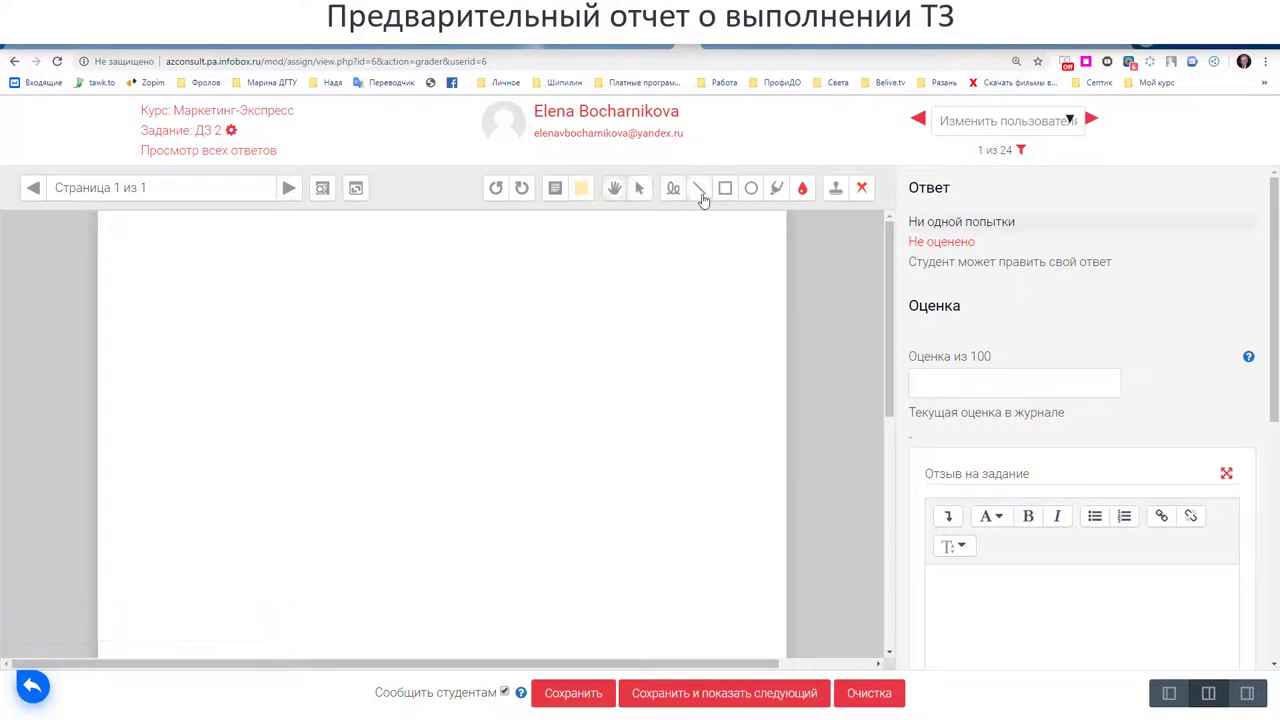
Draw a freehand red curve on the answer page and set Оценка из 100 to 80.
left_click(673, 188)
mouse_move(467, 267)
left_mouse_down()
mouse_move(557, 460)
mouse_move(487, 578)
left_mouse_up()
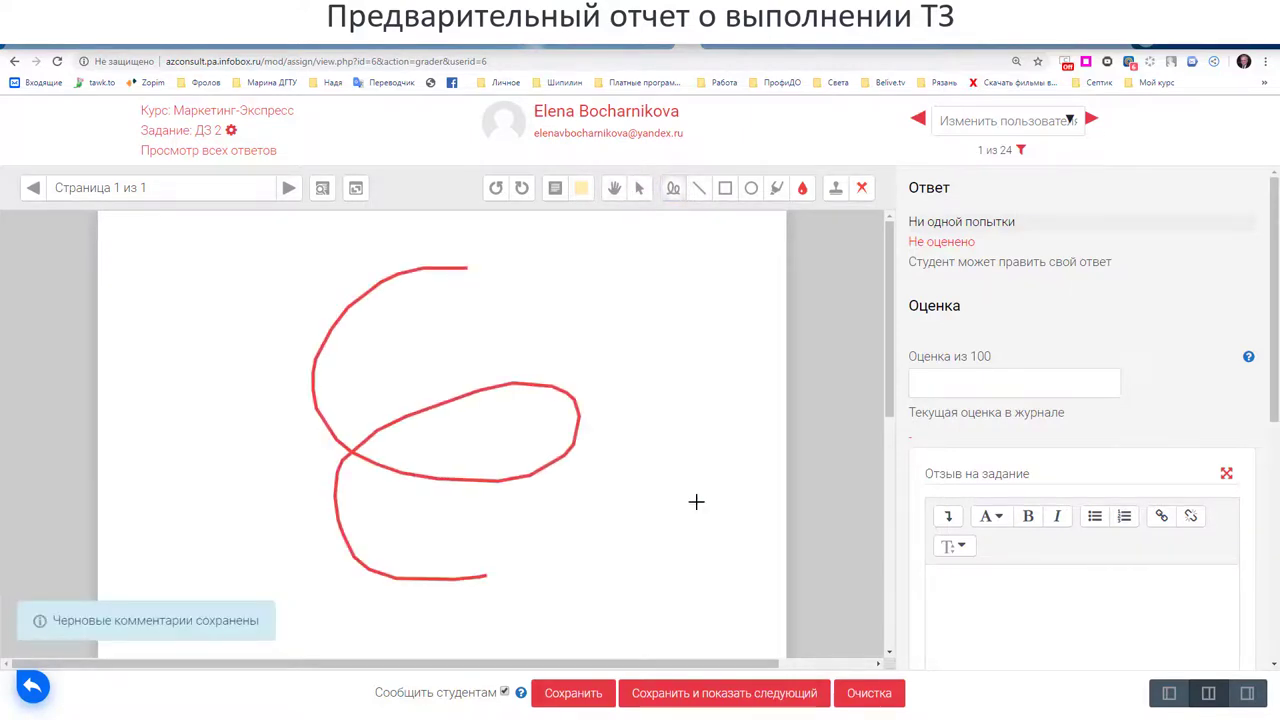
left_click(917, 383)
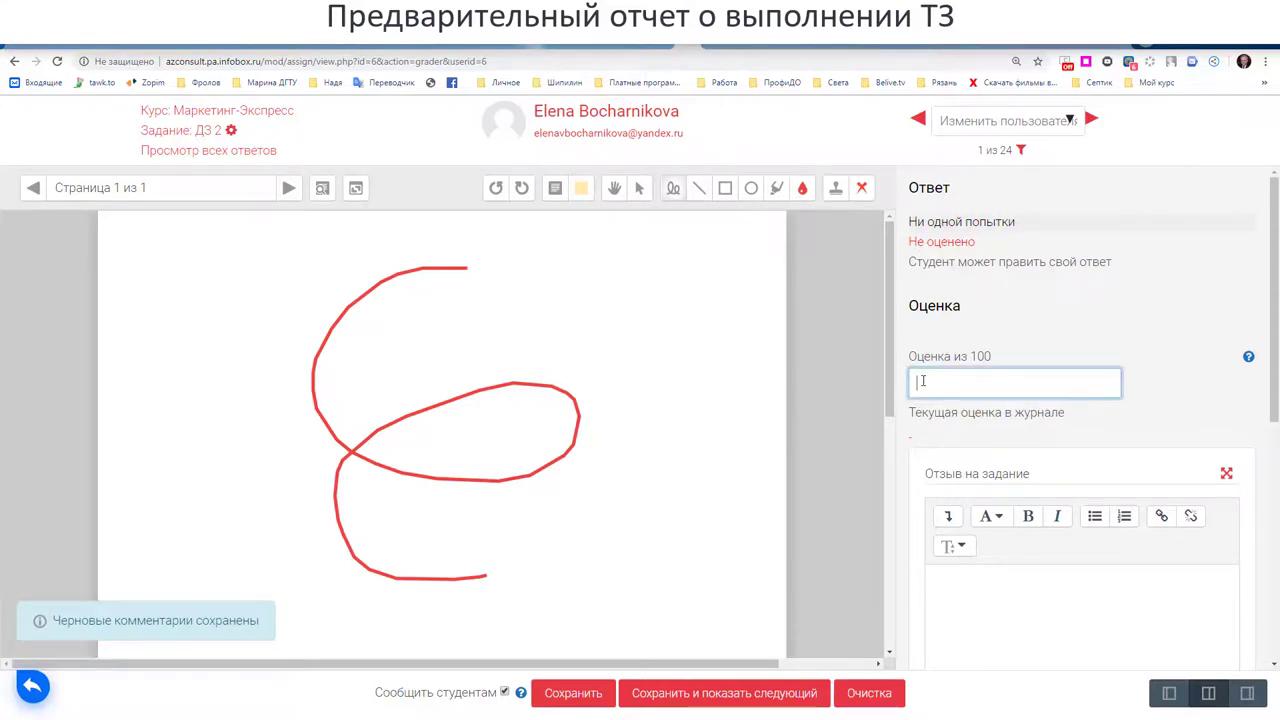
type("80")
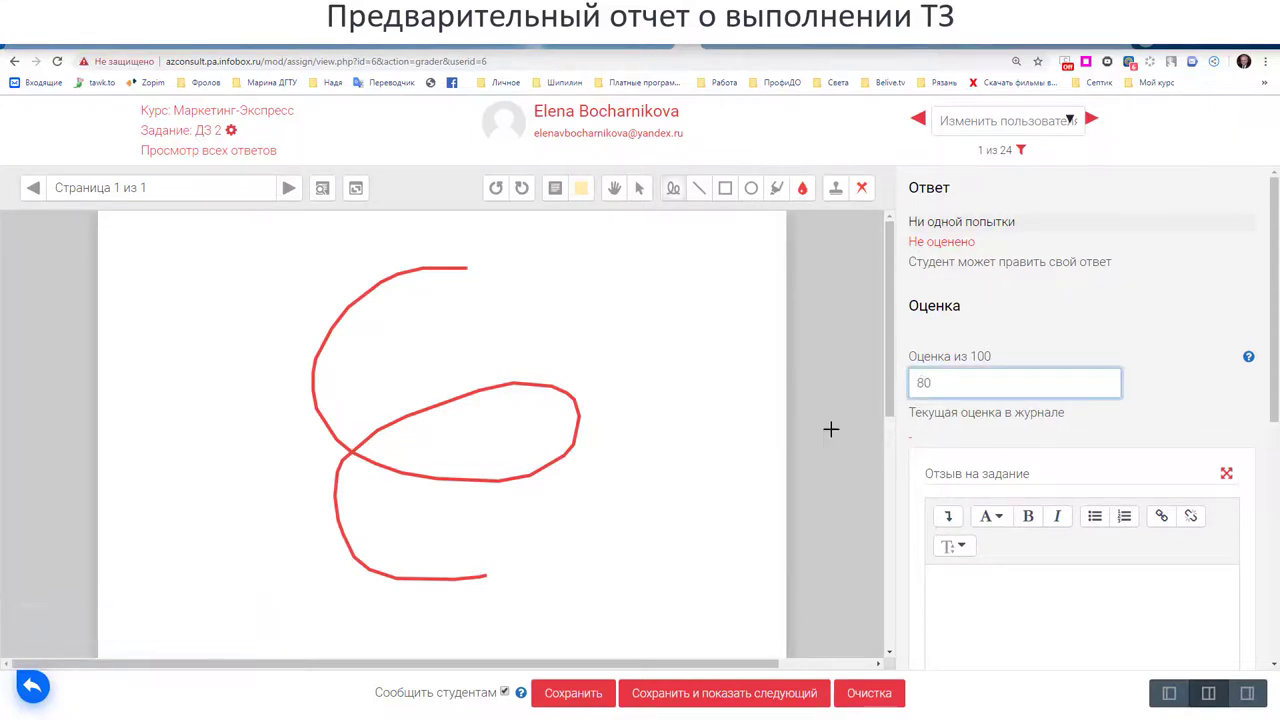
scroll(806, 431, "down", 5)
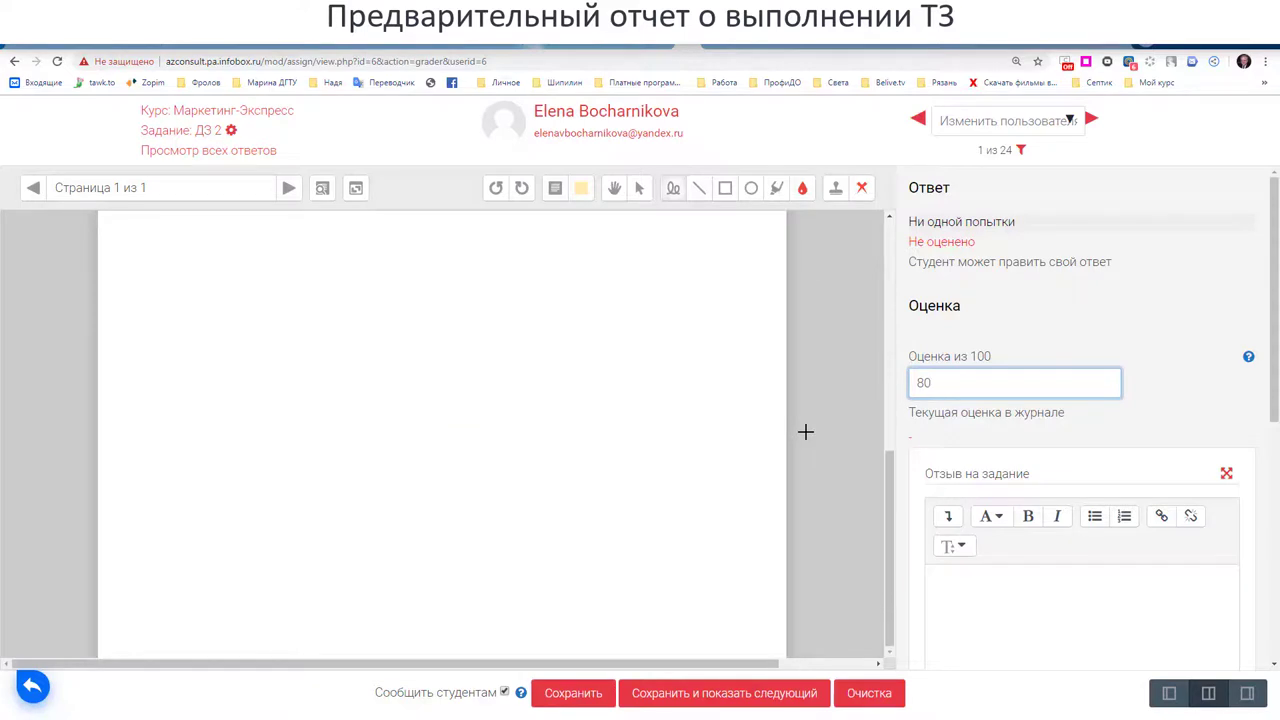
scroll(806, 431, "up", 2)
scroll(806, 431, "up", 3)
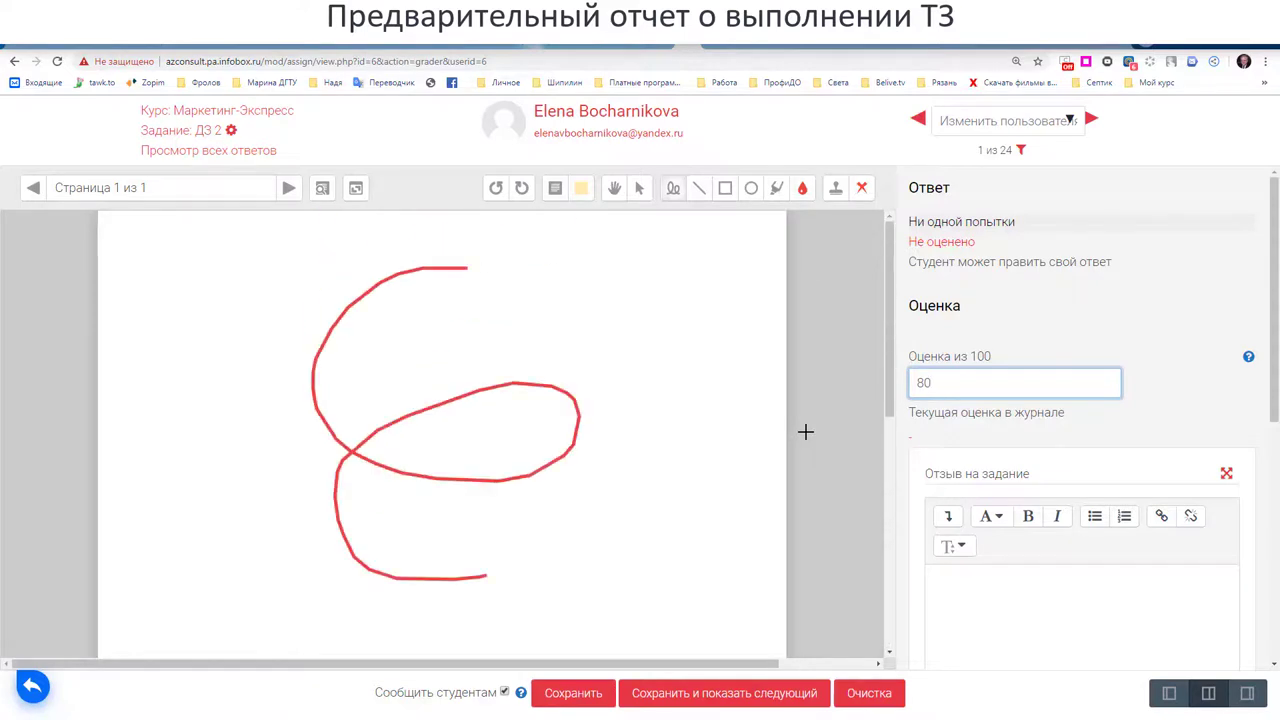
Enter "Отзыв" as the assignment feedback, save the grade and feedback, and acknowledge the confirmation.
left_click(976, 587)
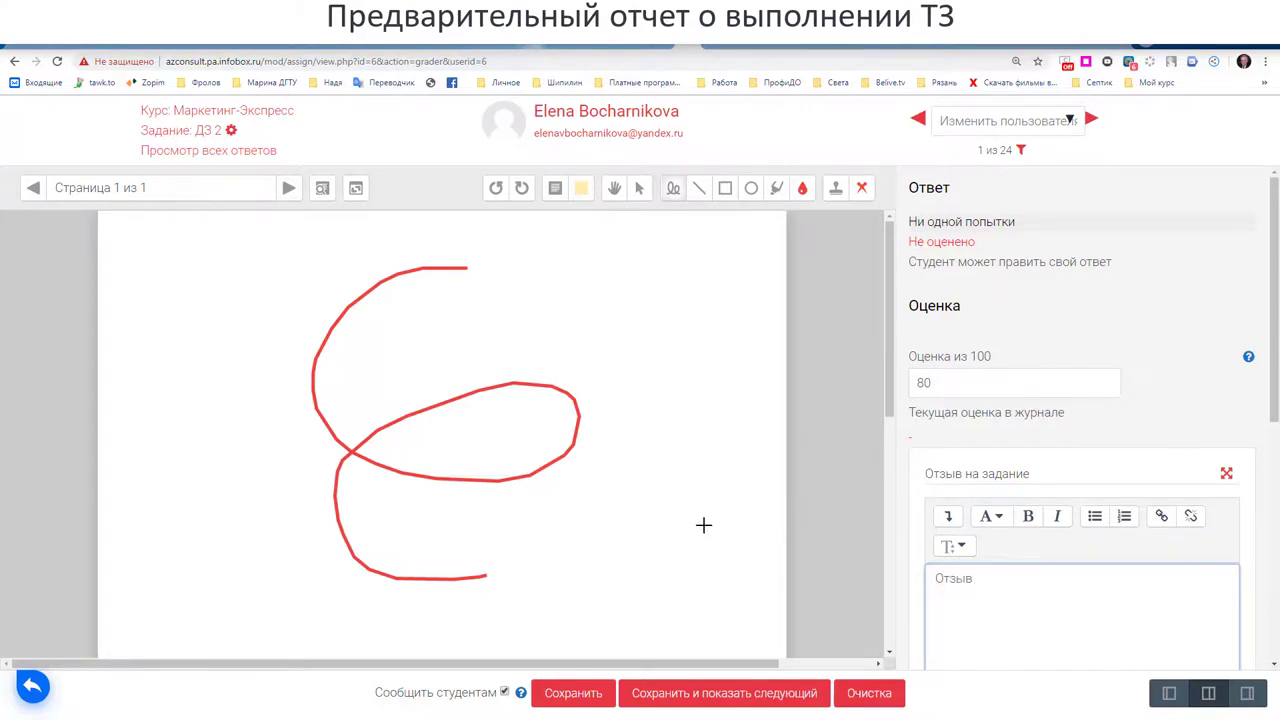
scroll(703, 525, "down", 2)
scroll(703, 505, "down", 4)
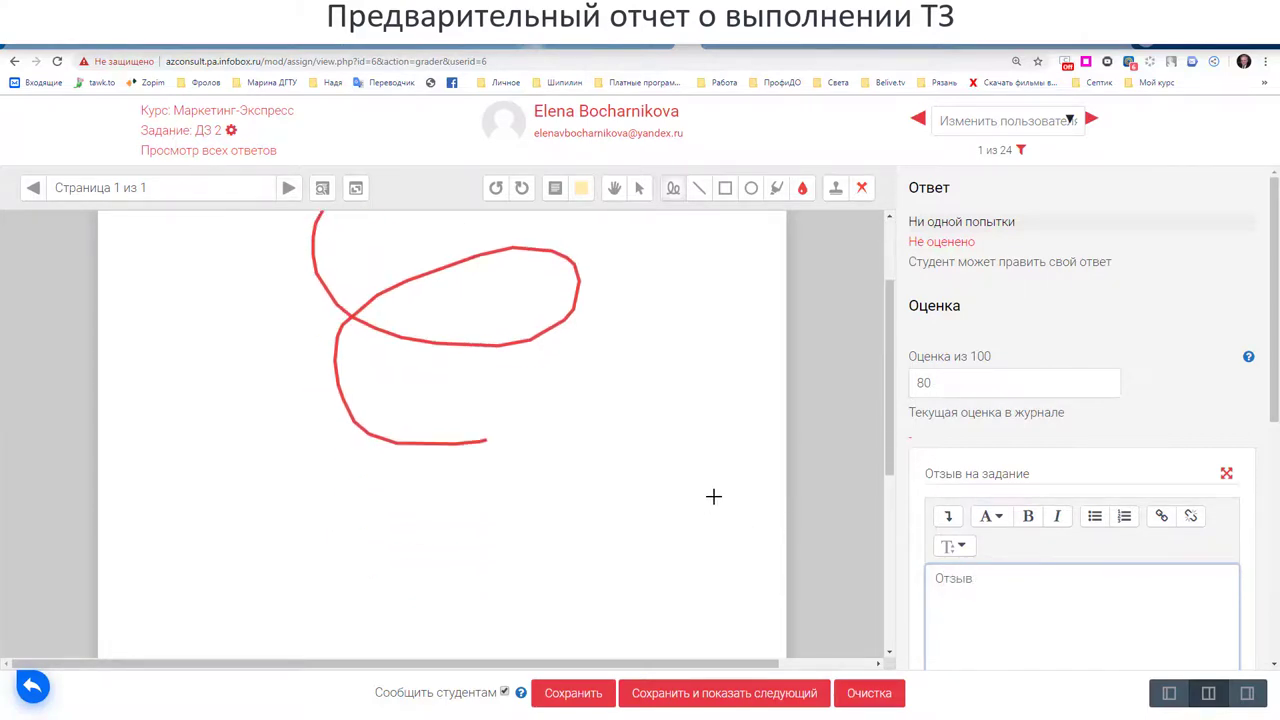
left_click(562, 697)
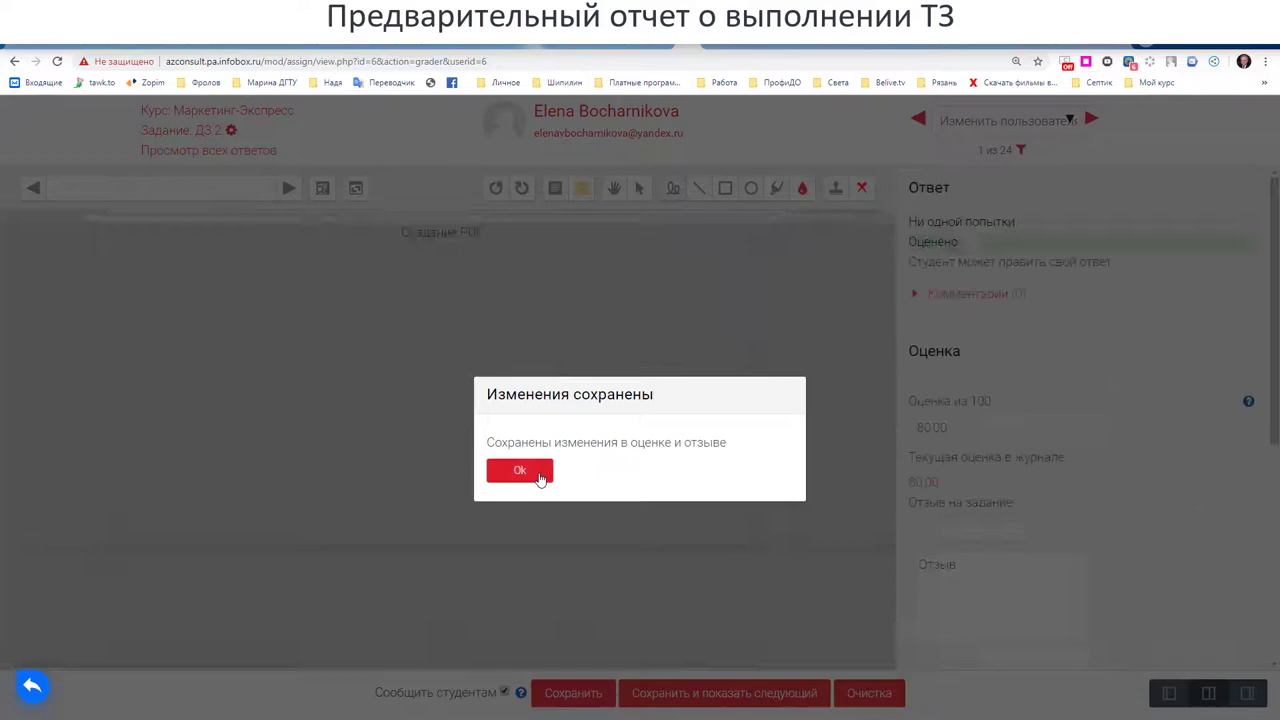
left_click(519, 471)
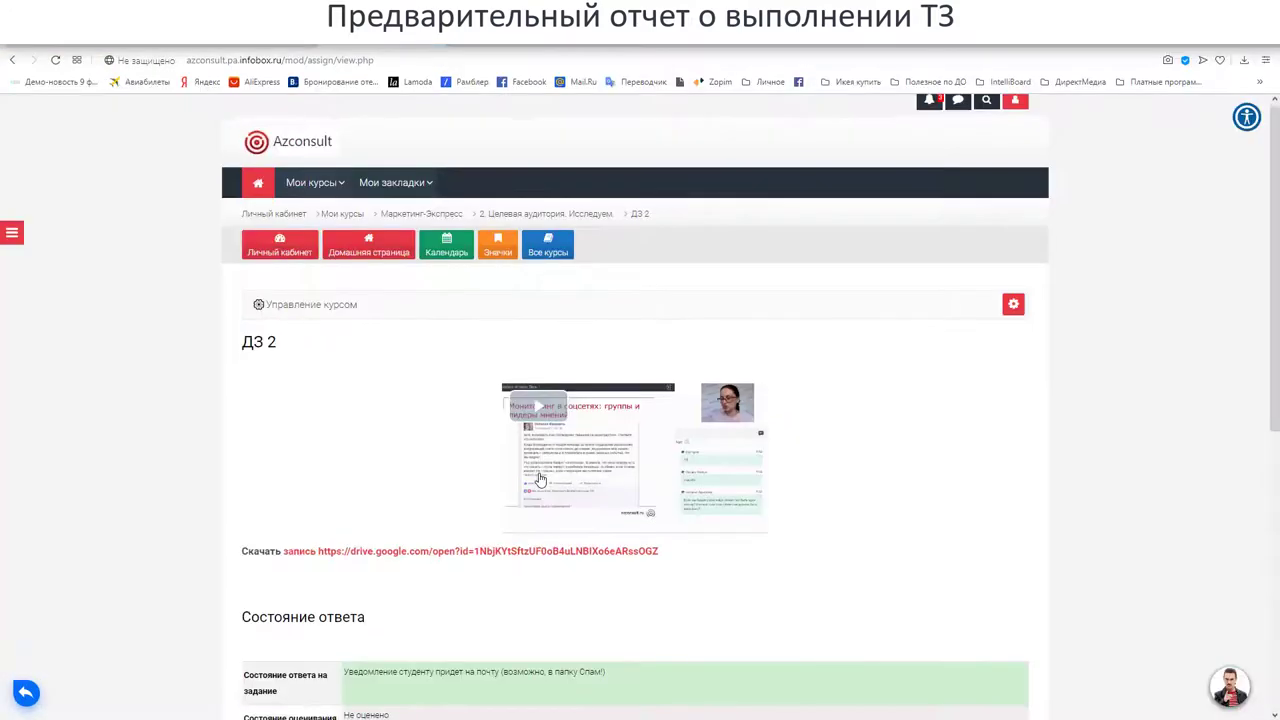
Reload the student's ДЗ 2 page and check the grading status, submitted file and comments.
scroll(537, 477, "down", 3)
scroll(481, 518, "up", 1)
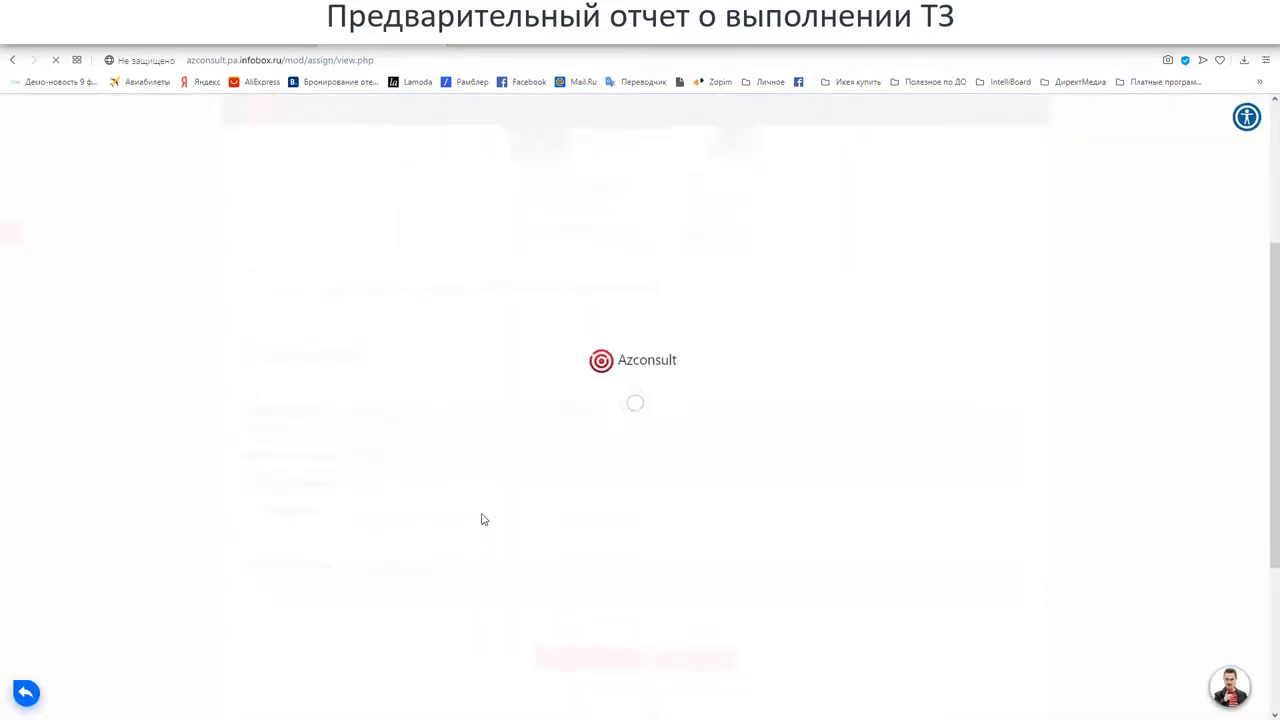
scroll(481, 519, "down", 3)
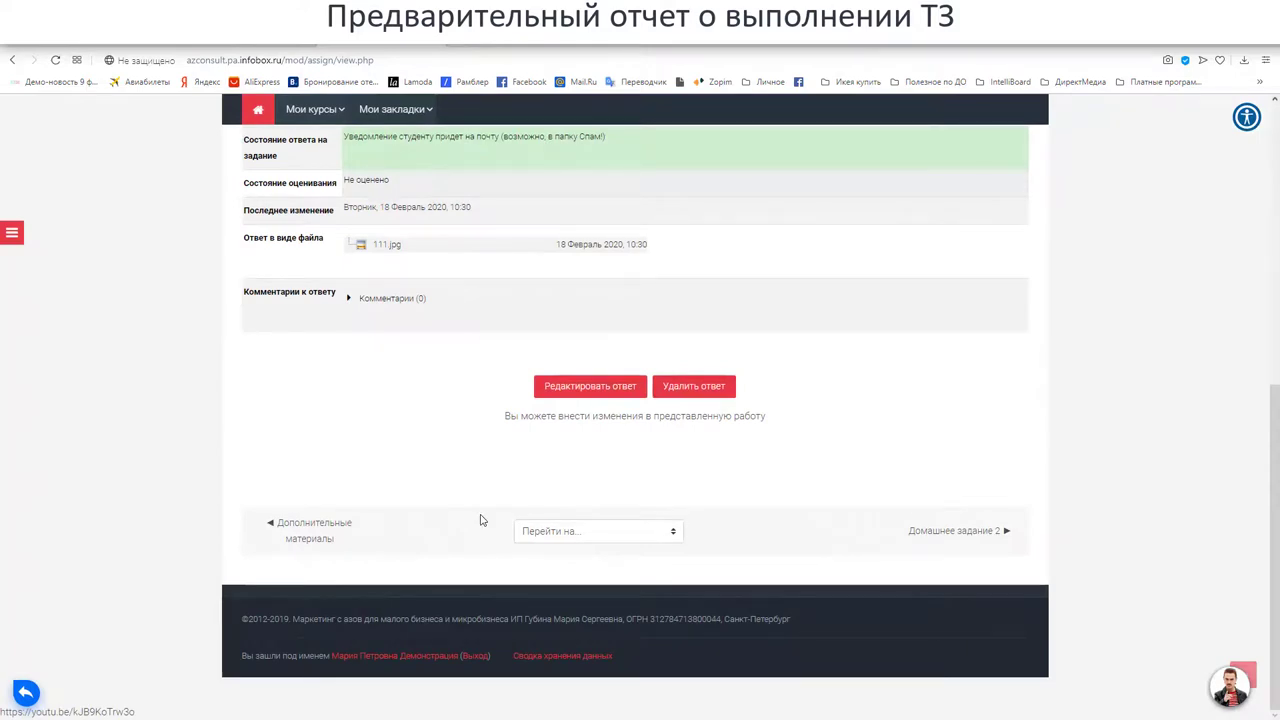
scroll(461, 503, "up", 2)
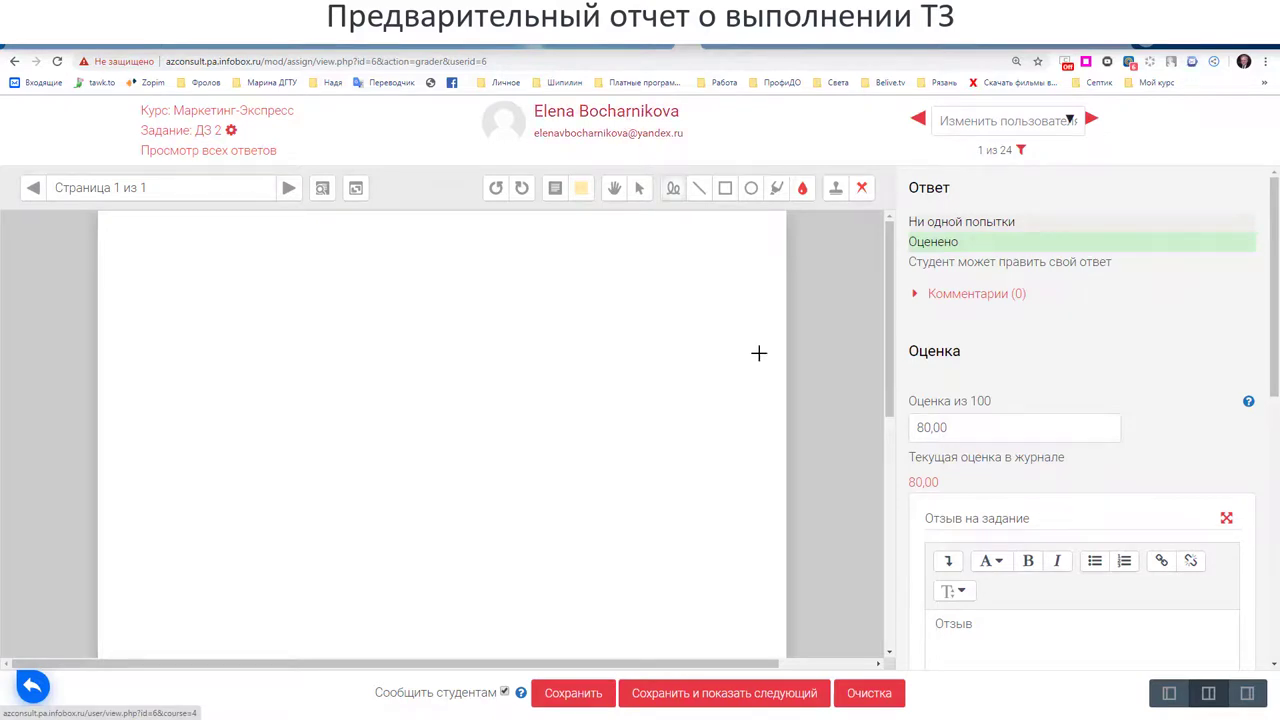
Reset the grading form and leave it through the Маркетинг-Экспресс course for the Рассылки course.
left_click(866, 693)
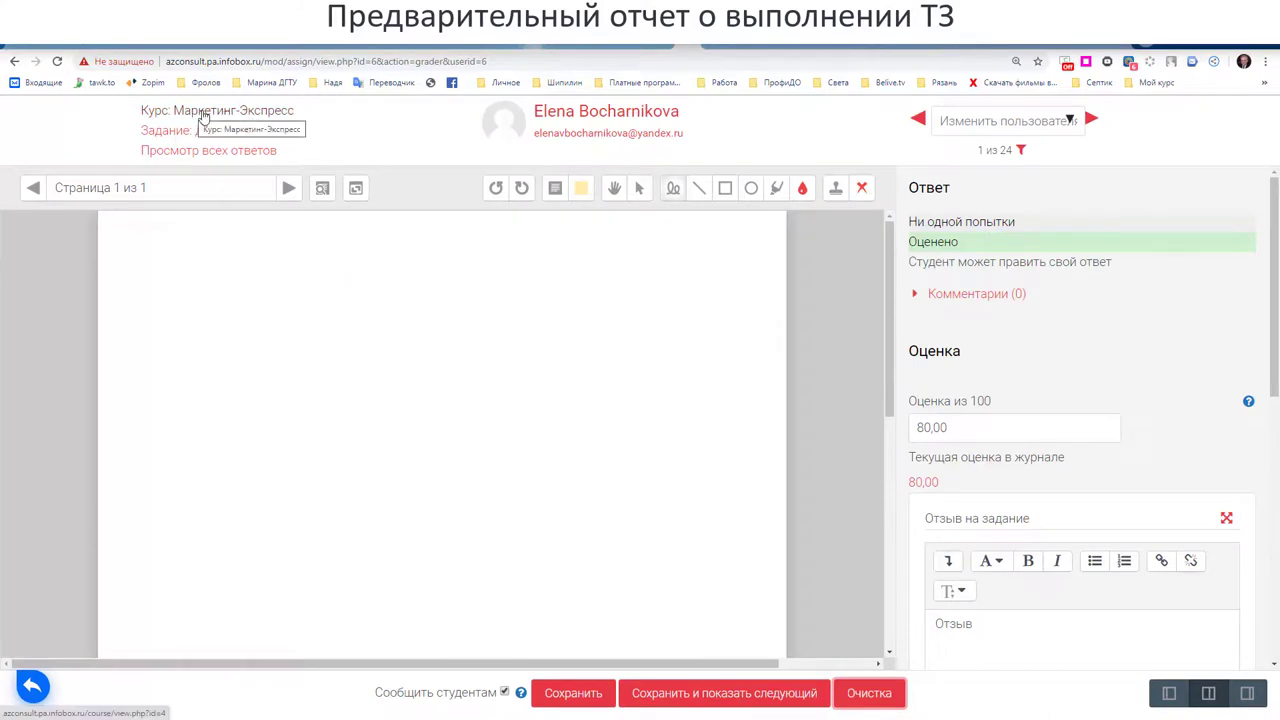
left_click(193, 116)
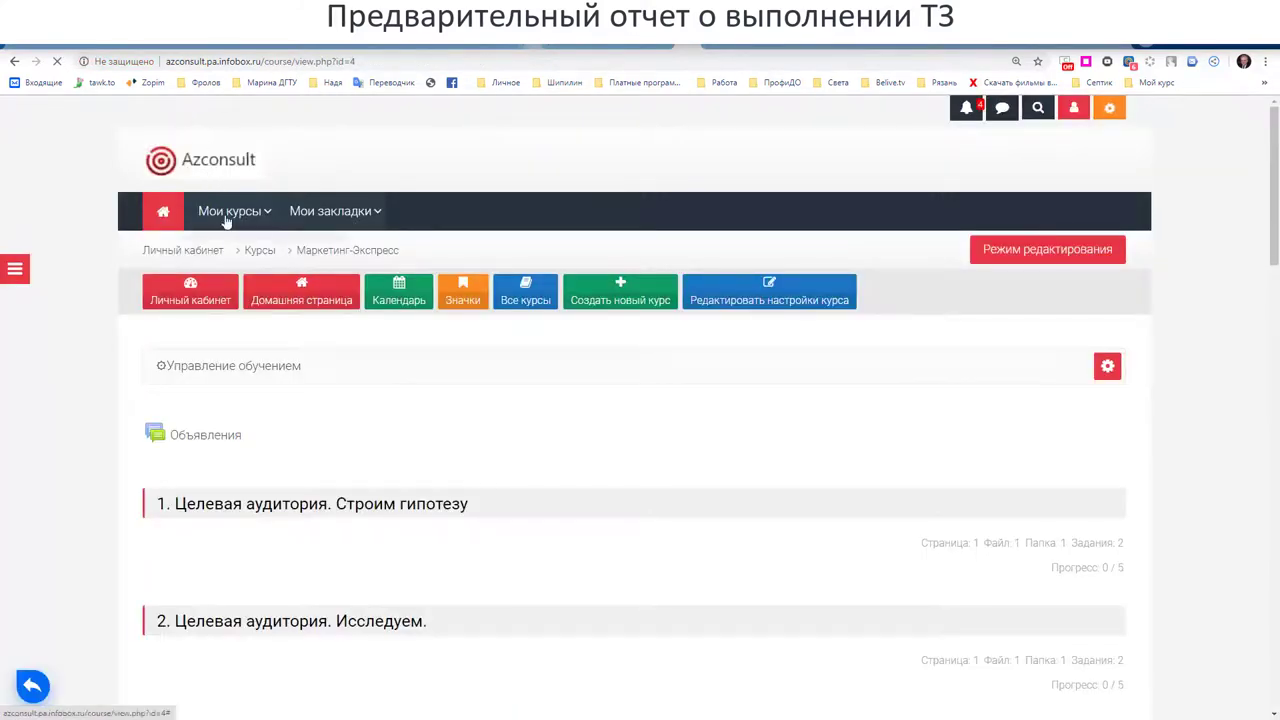
mouse_move(210, 213)
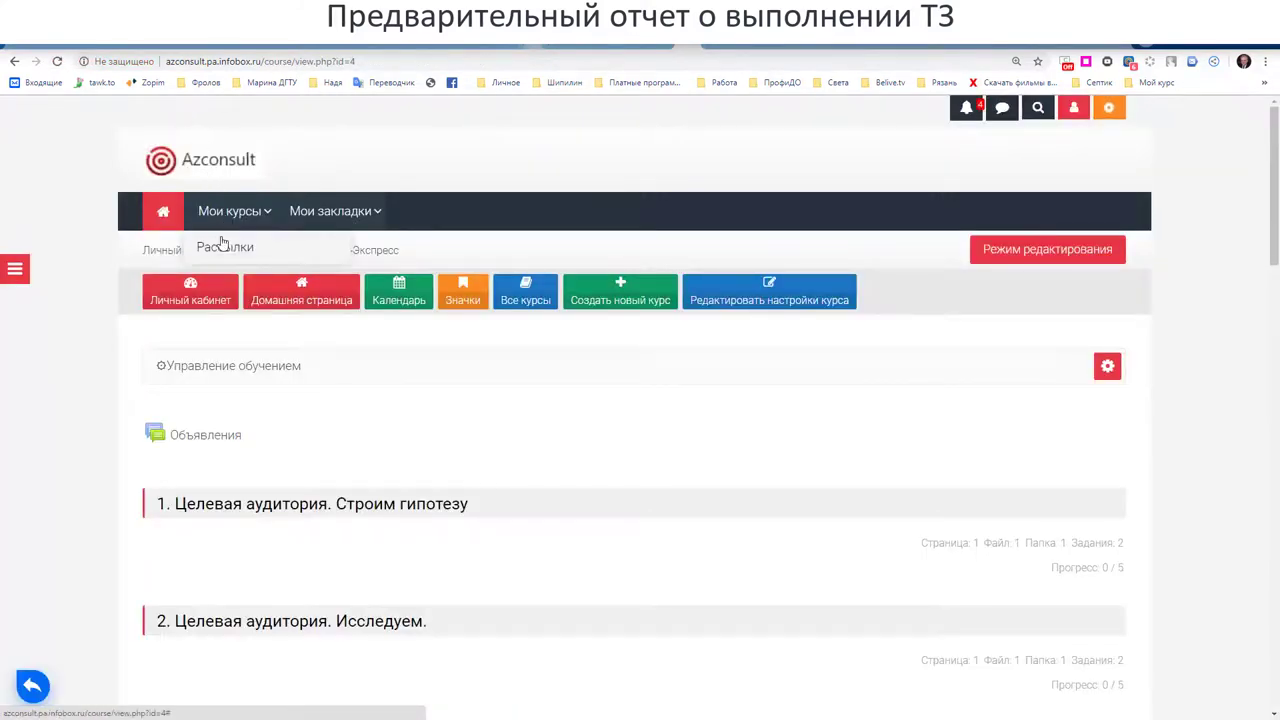
left_click(224, 249)
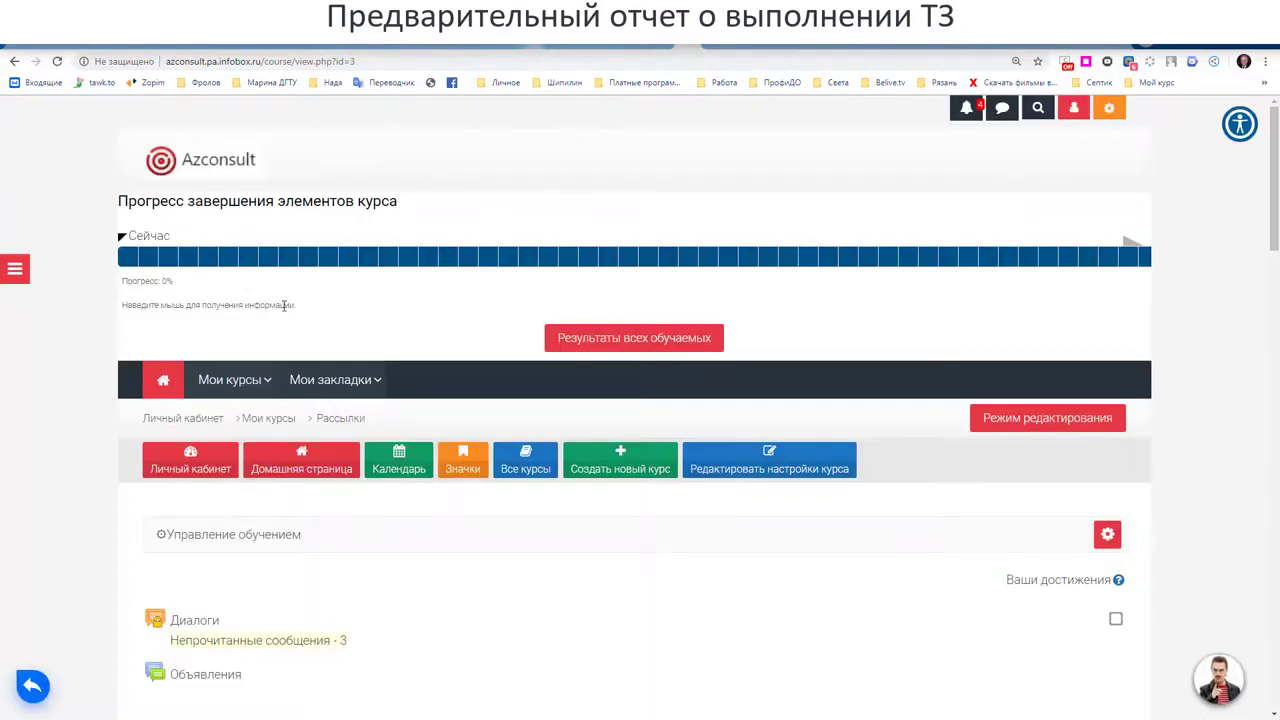
scroll(210, 350, "down", 3)
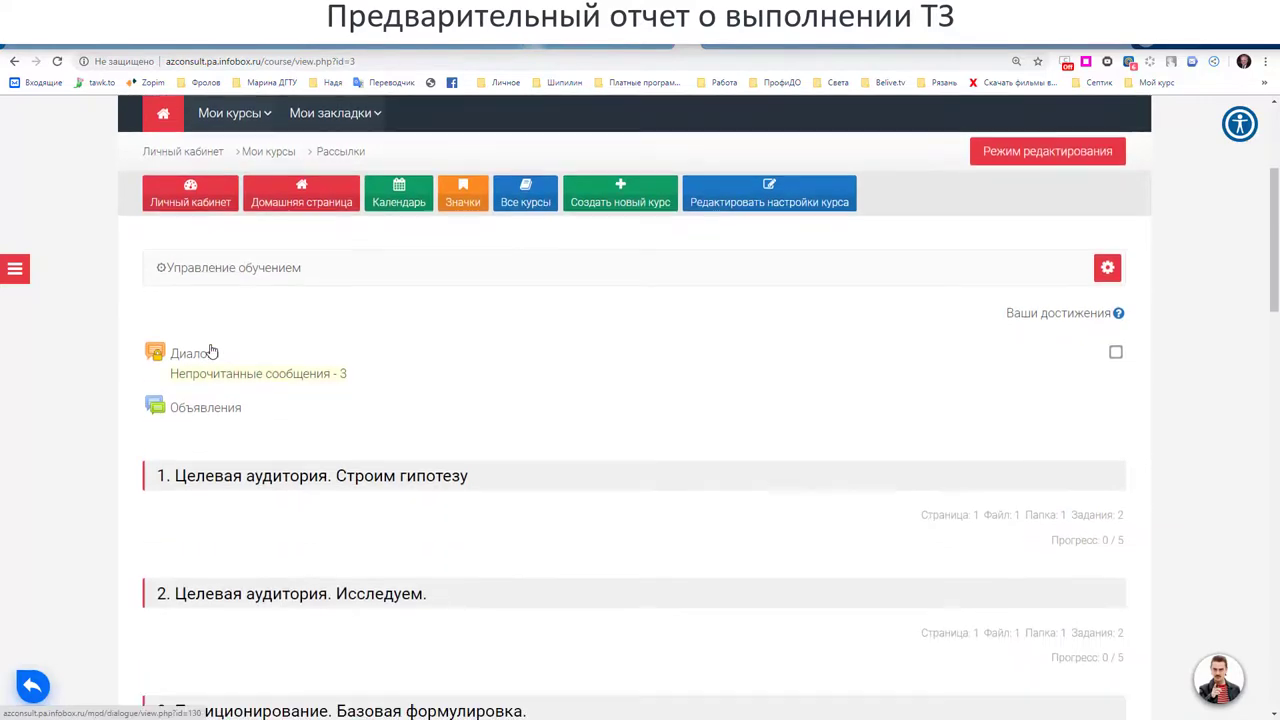
Open the ДЗ 2 assignment in the course section 2. Целевая аудитория. Исследуем.
scroll(366, 420, "down", 1)
scroll(389, 429, "down", 1)
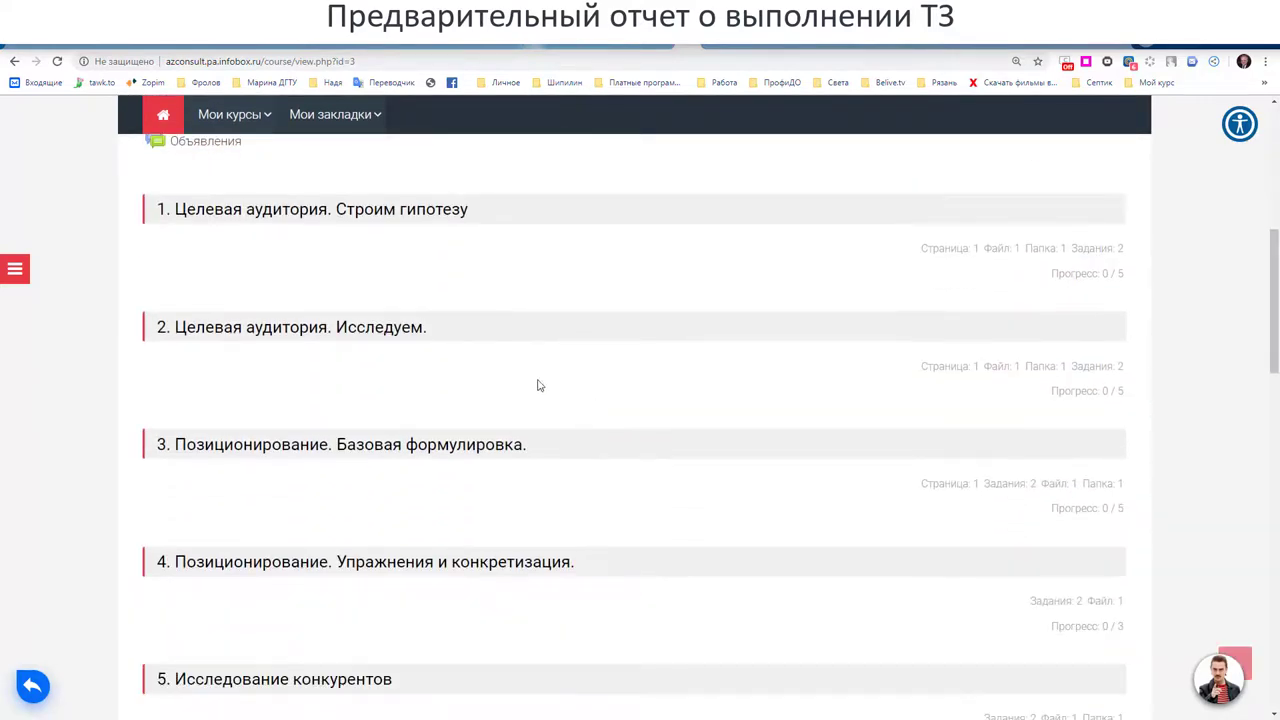
left_click(343, 337)
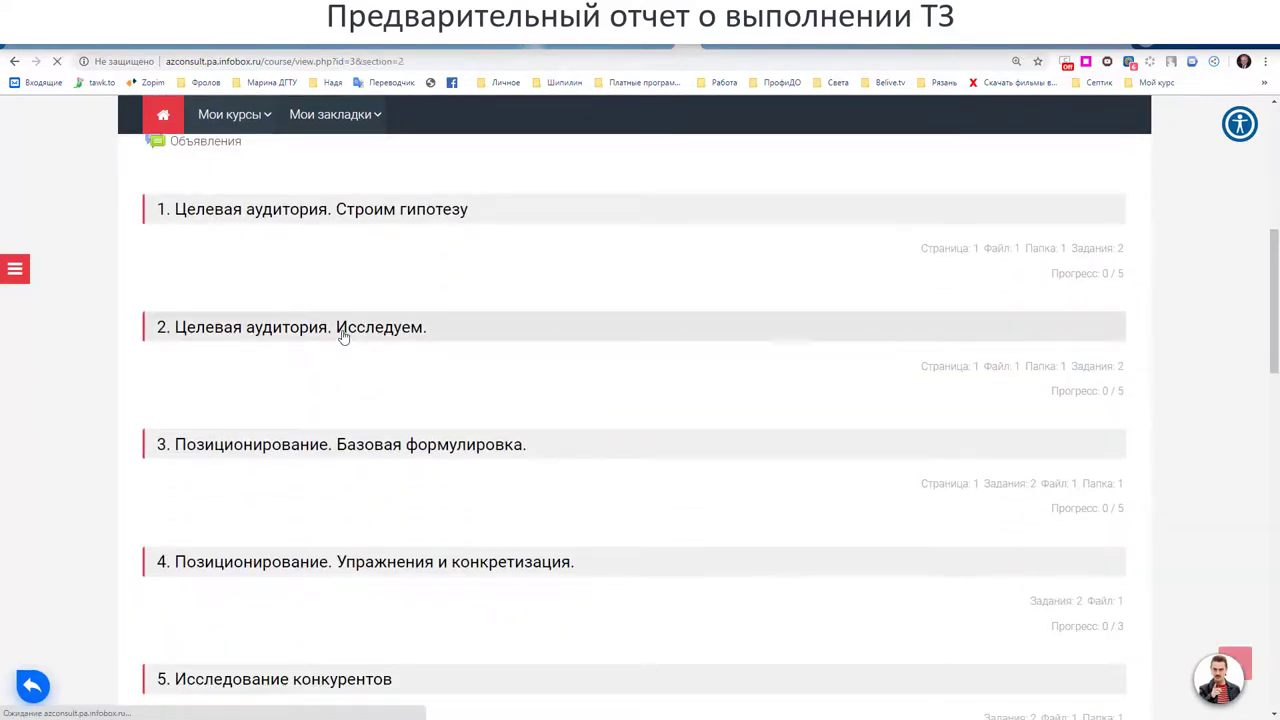
scroll(342, 335, "down", 4)
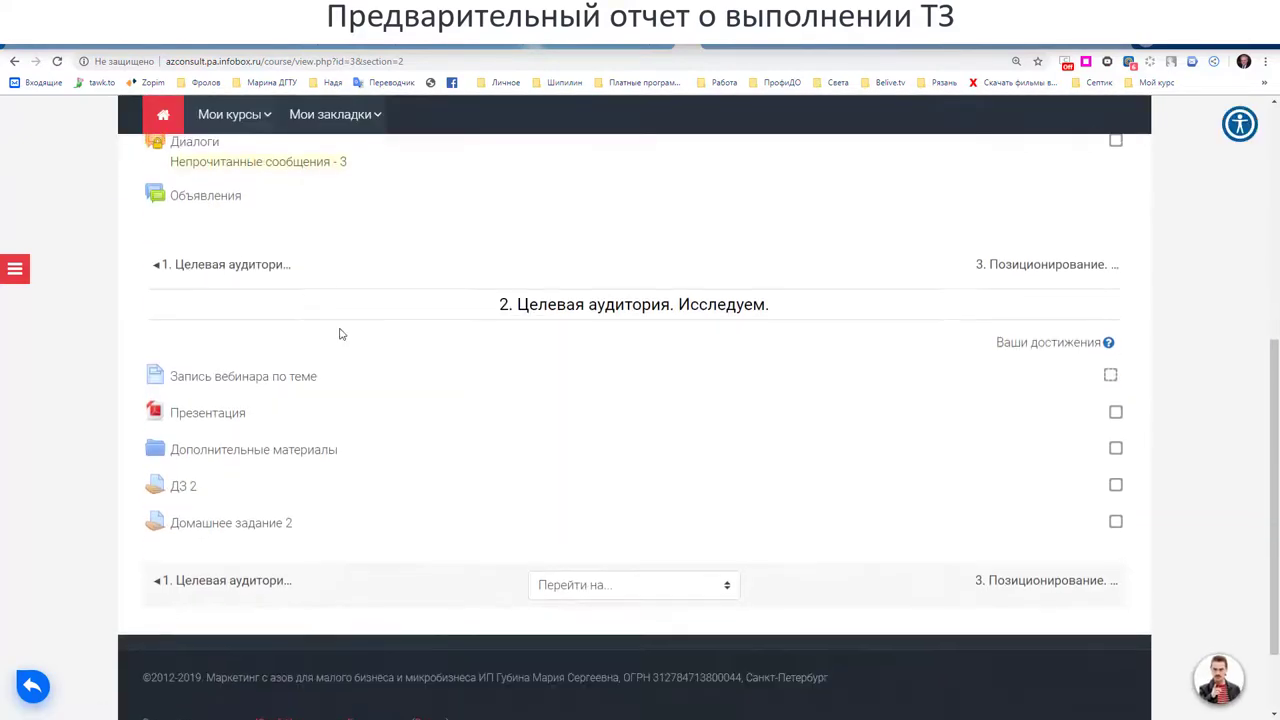
left_click(181, 488)
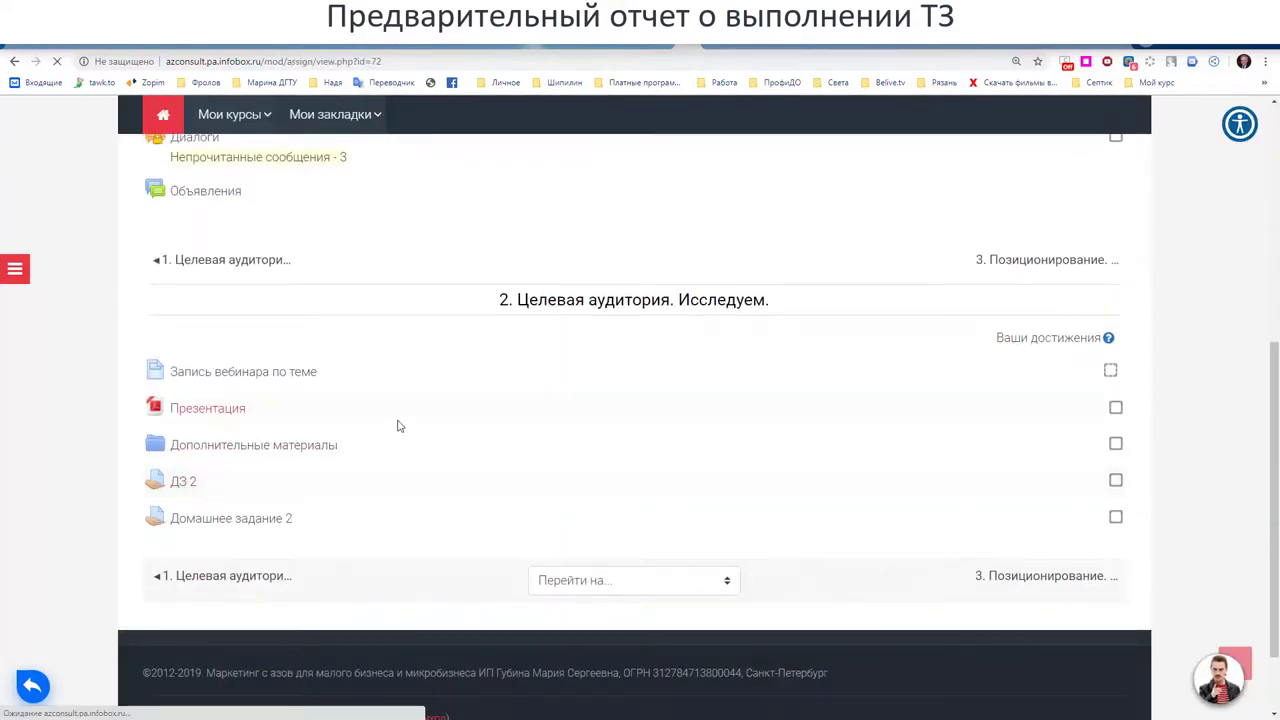
Open the grading page for ДЗ 2 and examine its grade and feedback fields.
scroll(389, 417, "down", 3)
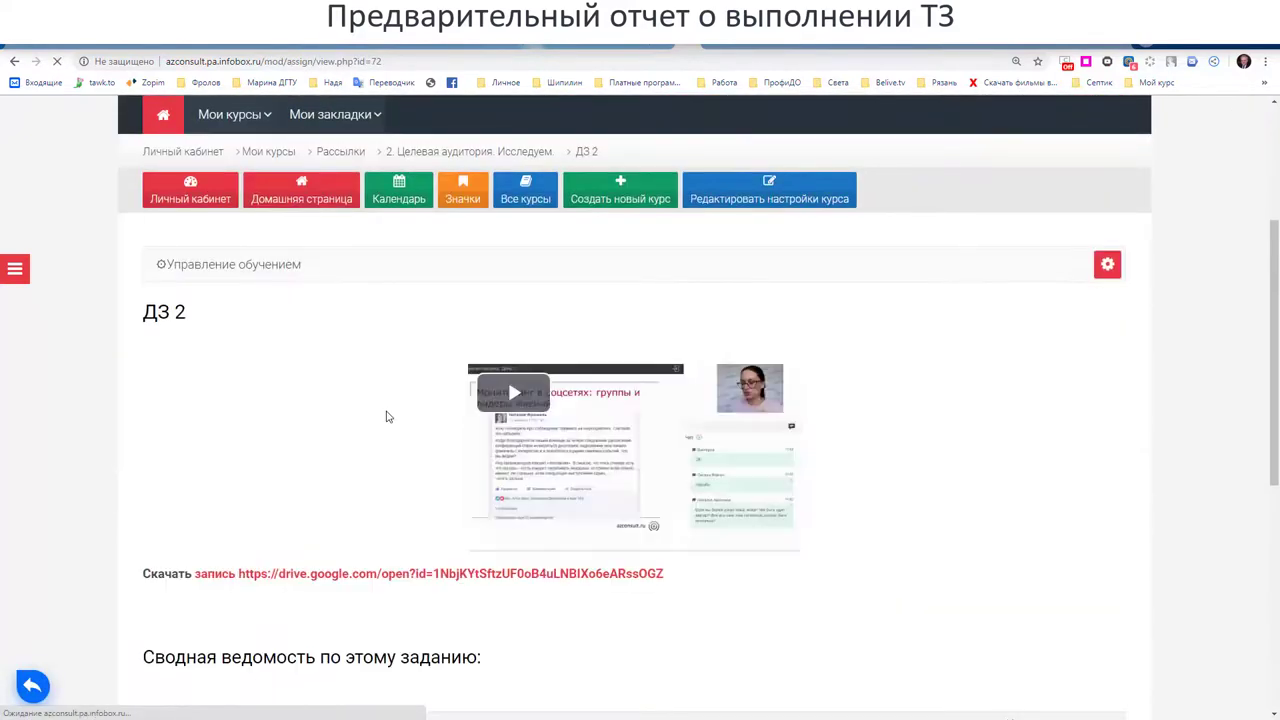
scroll(389, 417, "down", 4)
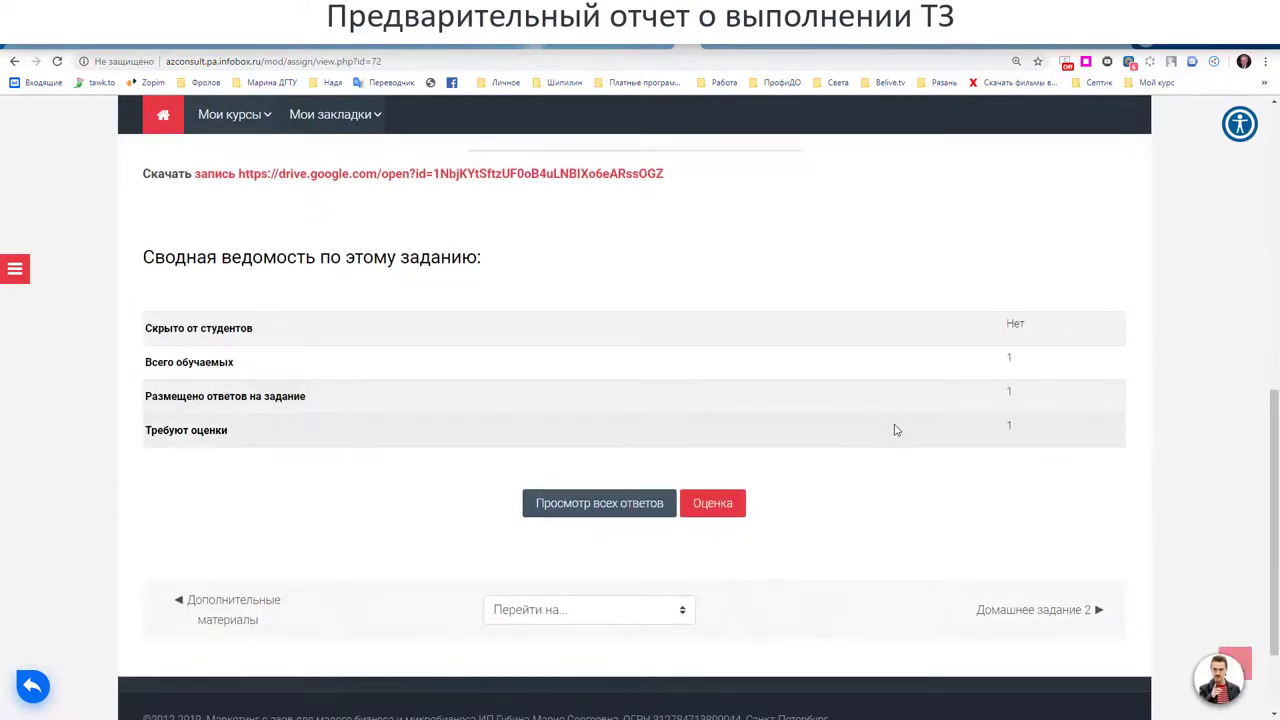
left_click(712, 505)
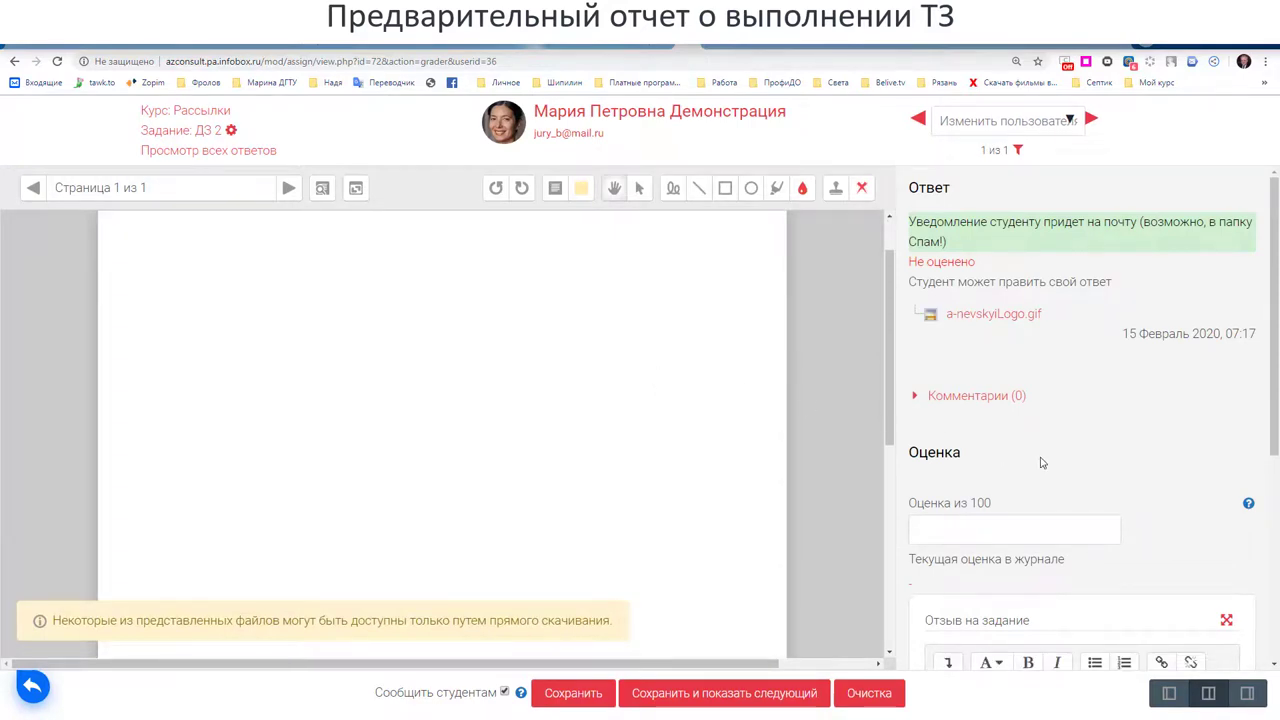
scroll(1041, 461, "down", 4)
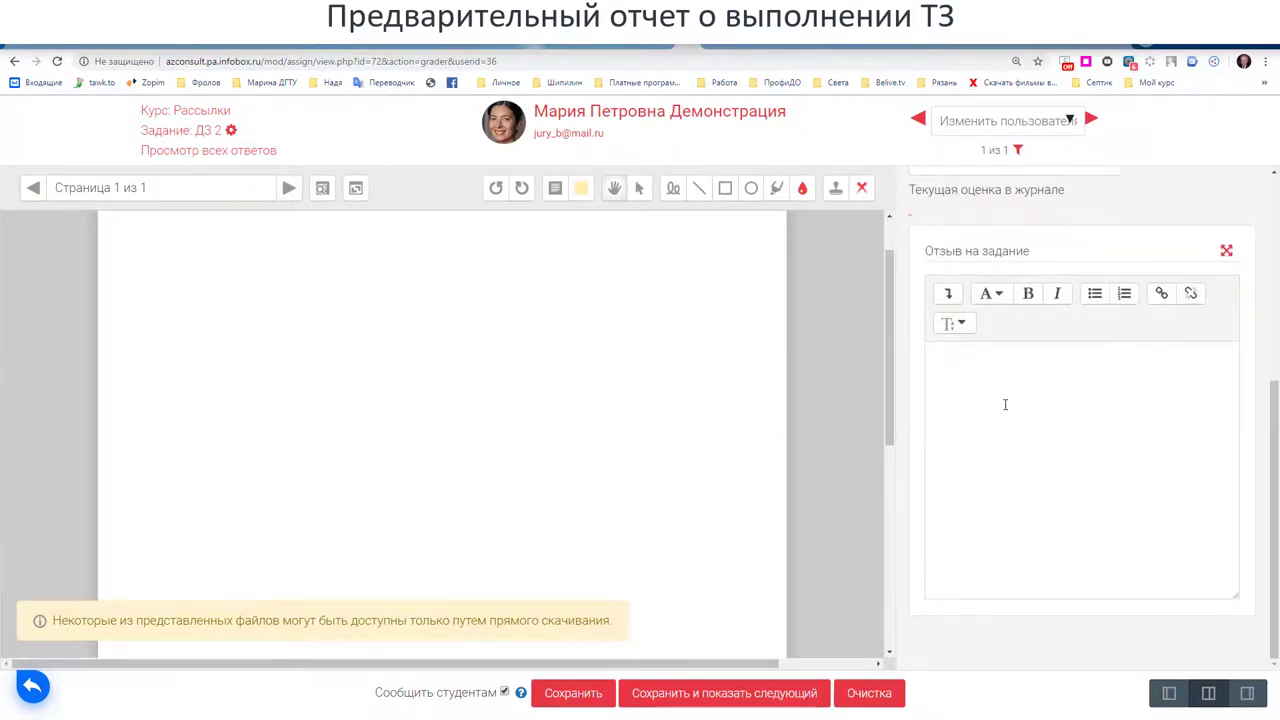
scroll(1005, 404, "up", 1)
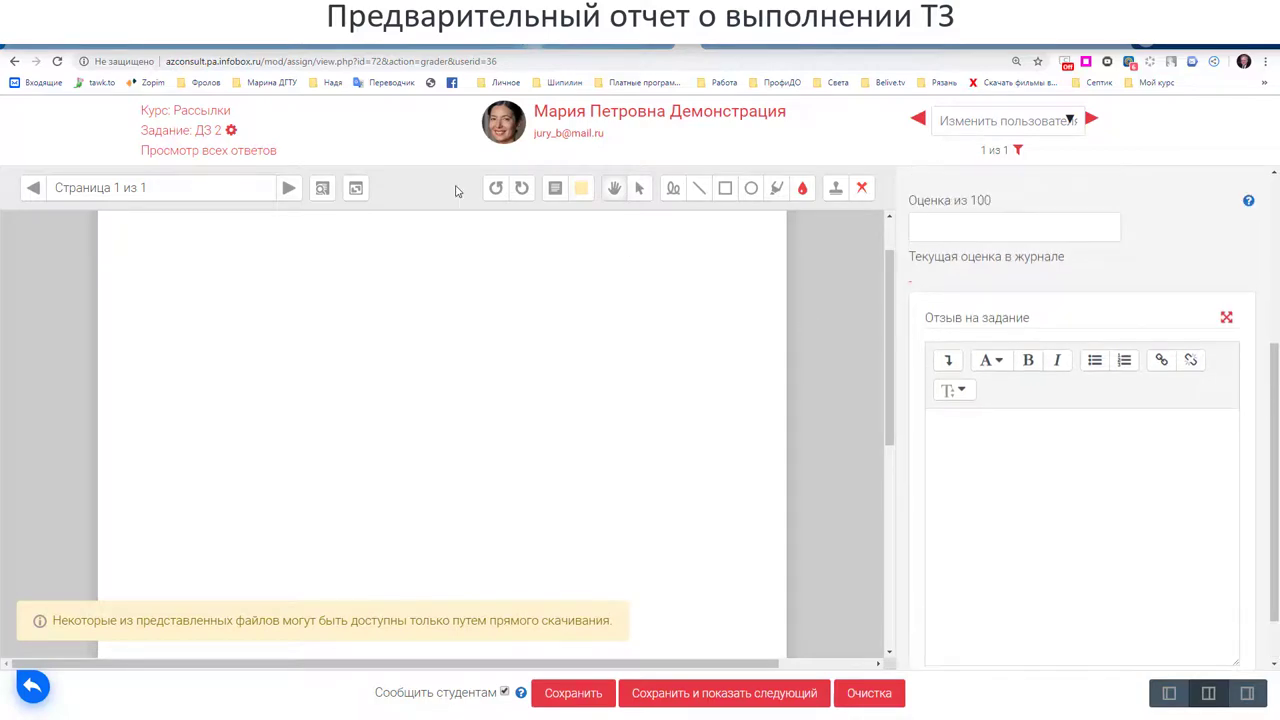
In the ДЗ 2 settings, set the grade type to Шкала with the scale не готово, доработать, сделано.
left_click(231, 130)
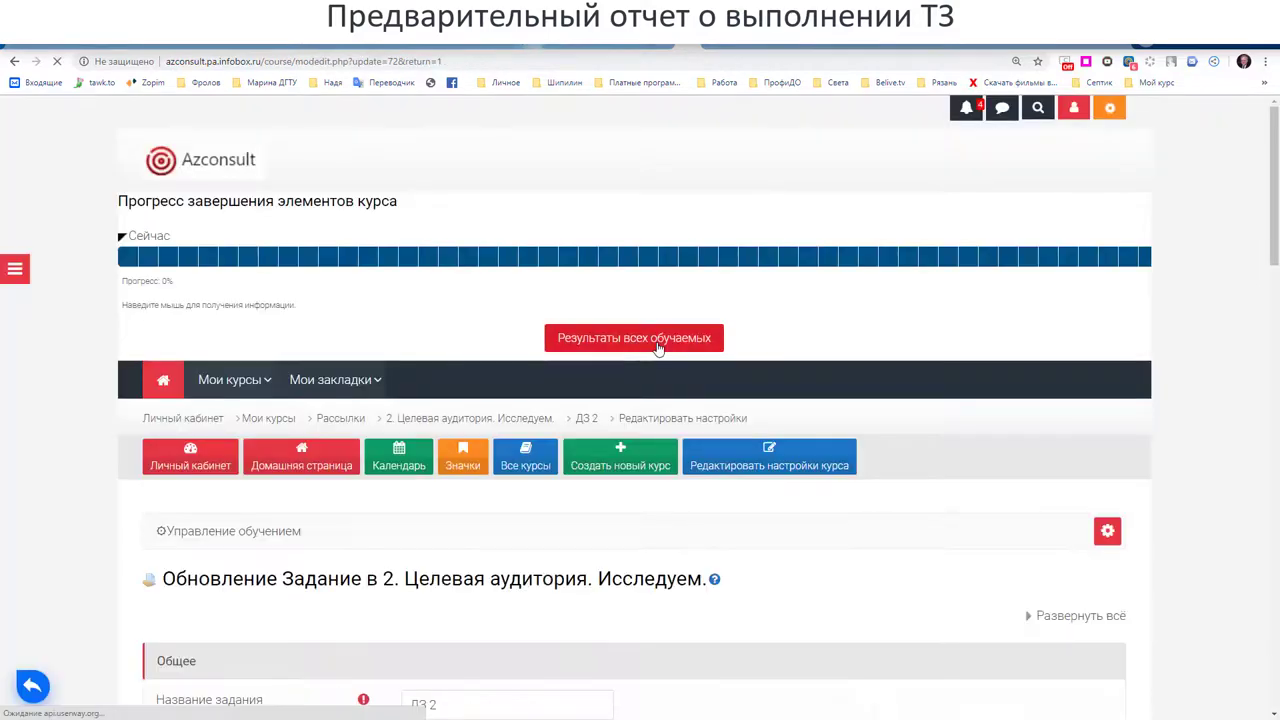
scroll(435, 408, "down", 10)
scroll(435, 408, "down", 5)
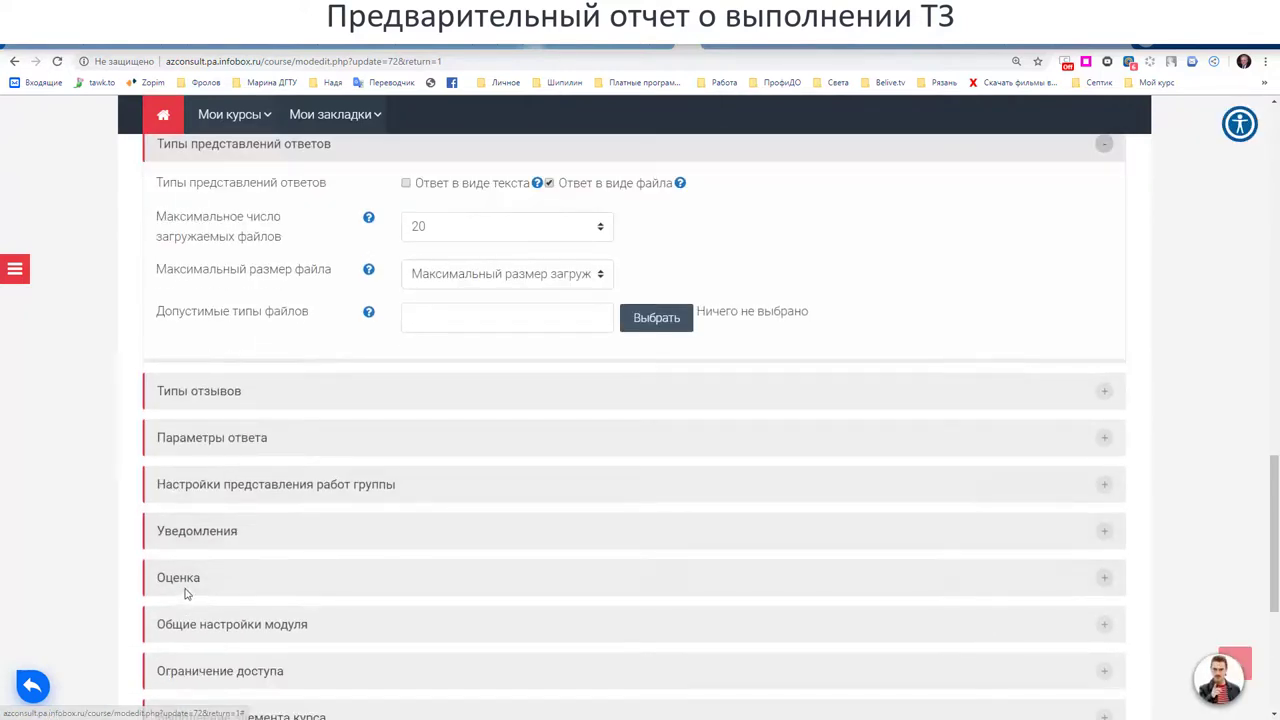
scroll(190, 588, "down", 2)
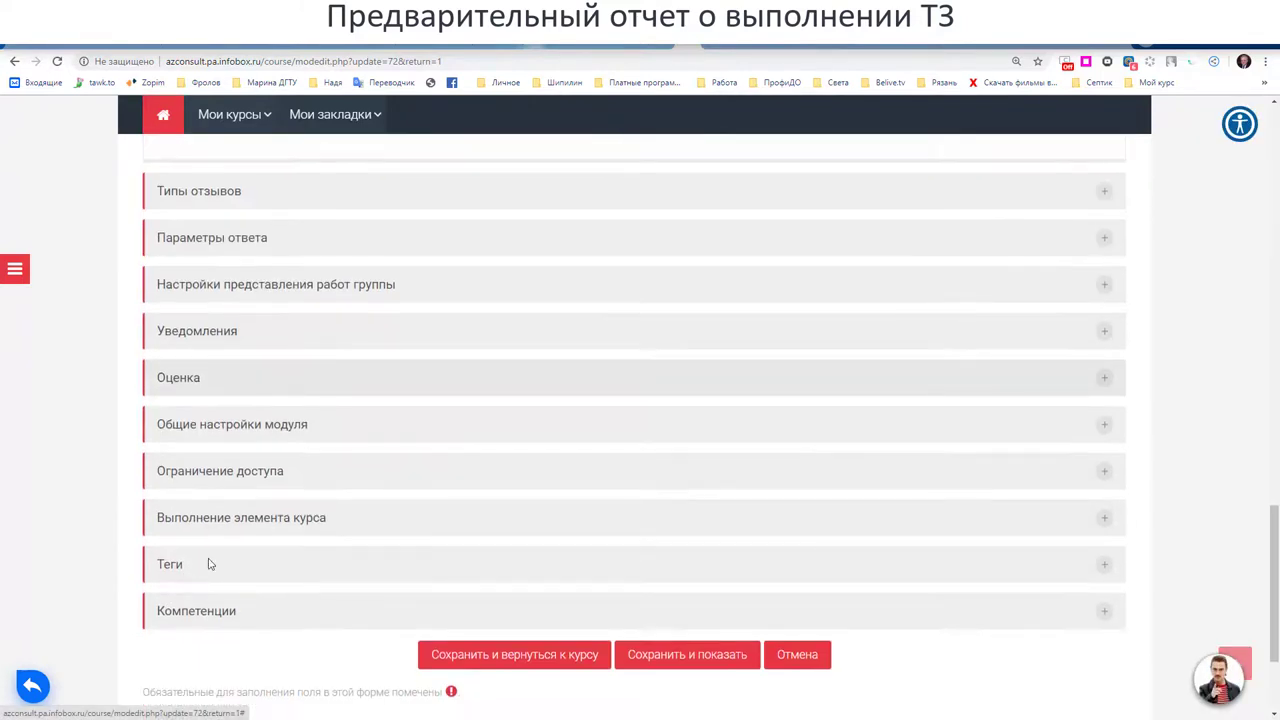
left_click(193, 385)
scroll(191, 386, "down", 3)
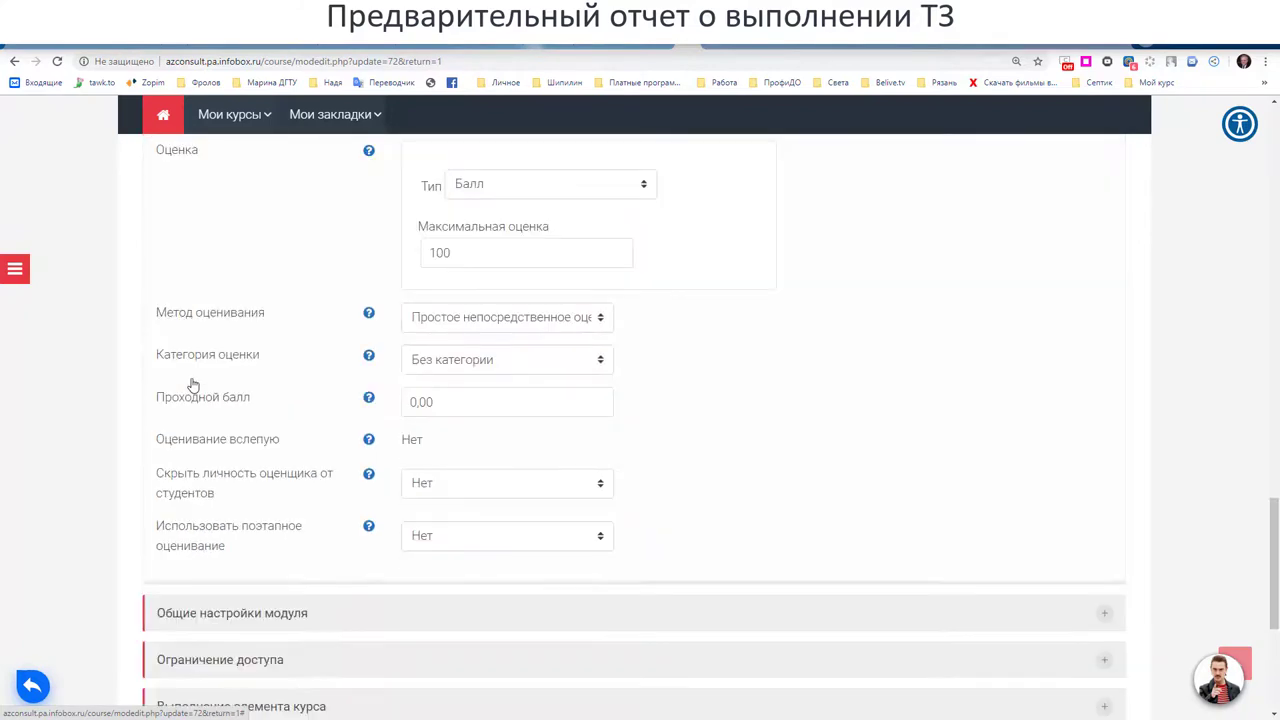
left_click(488, 186)
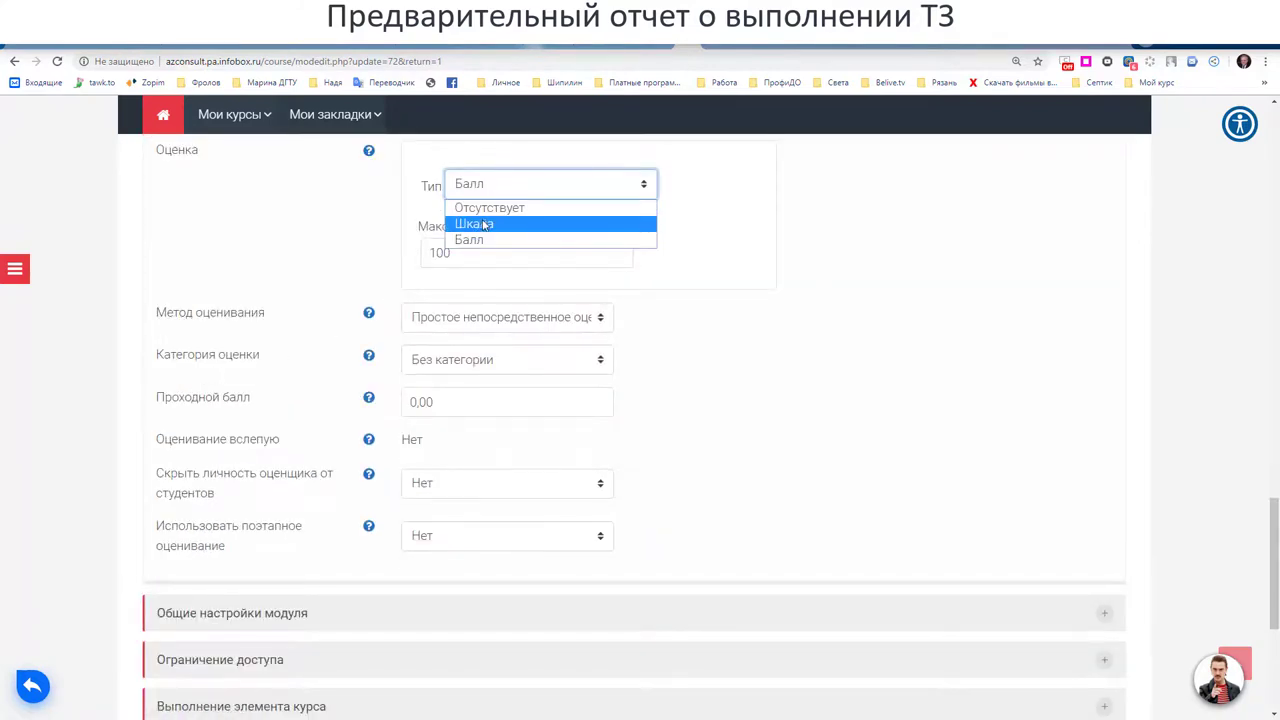
left_click(483, 222)
left_click(492, 235)
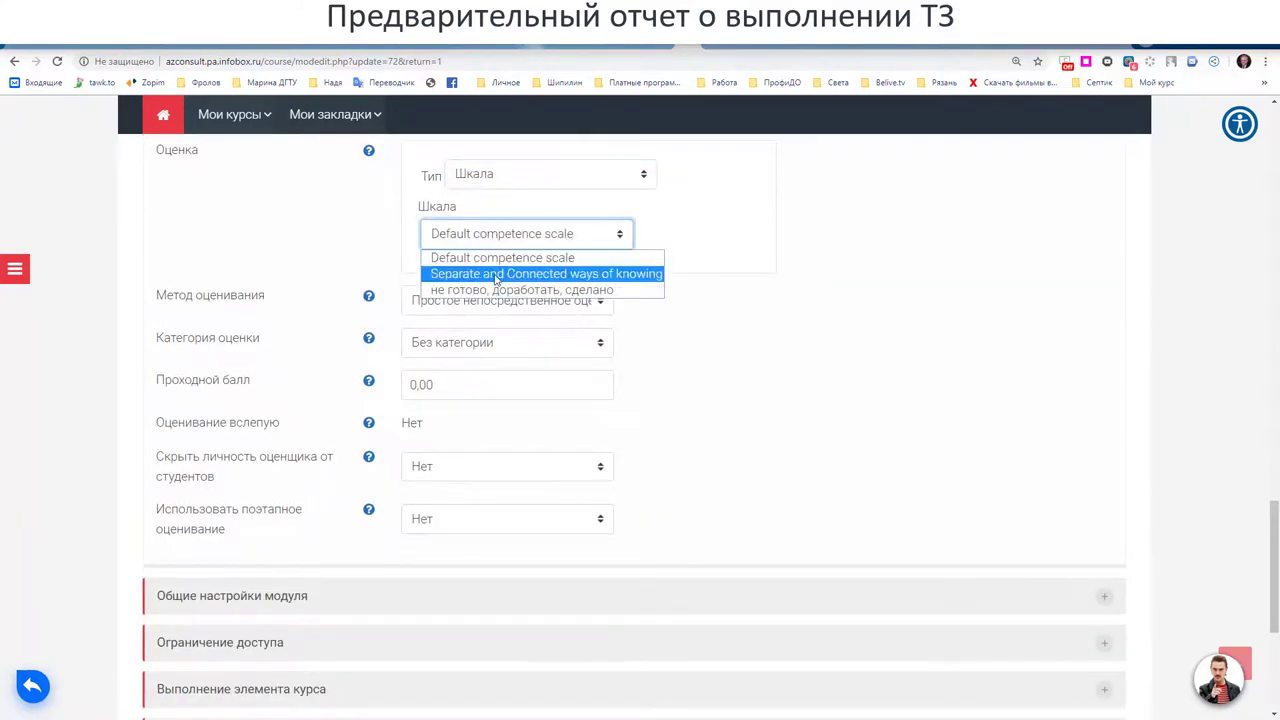
left_click(500, 289)
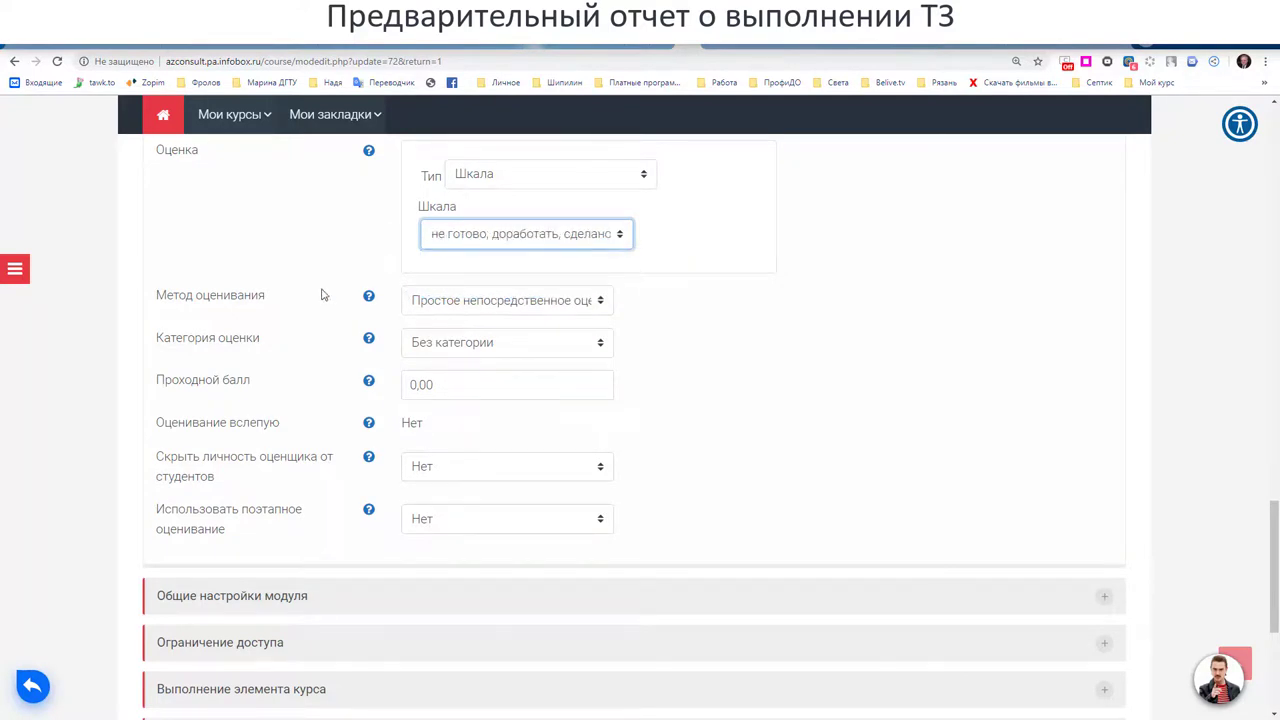
Set Встроенный комментарий to Да in the assignment's Типы отзывов settings.
scroll(321, 294, "down", 1)
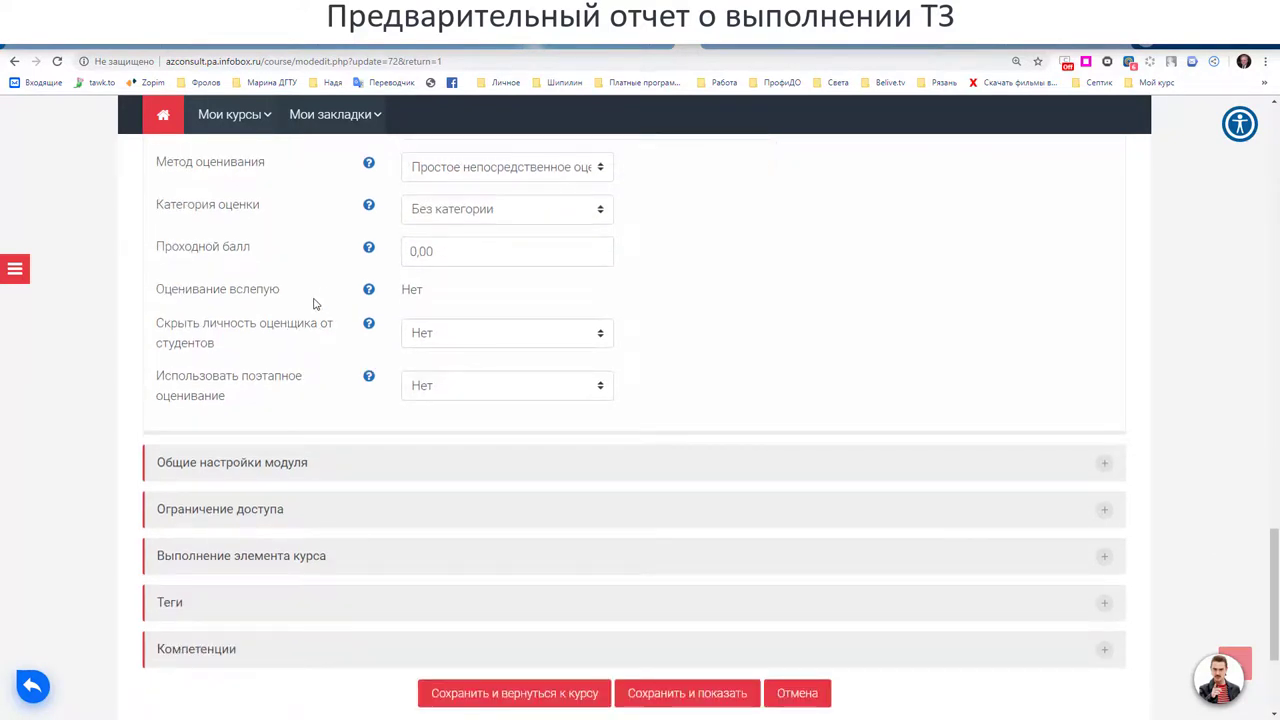
scroll(338, 330, "up", 4)
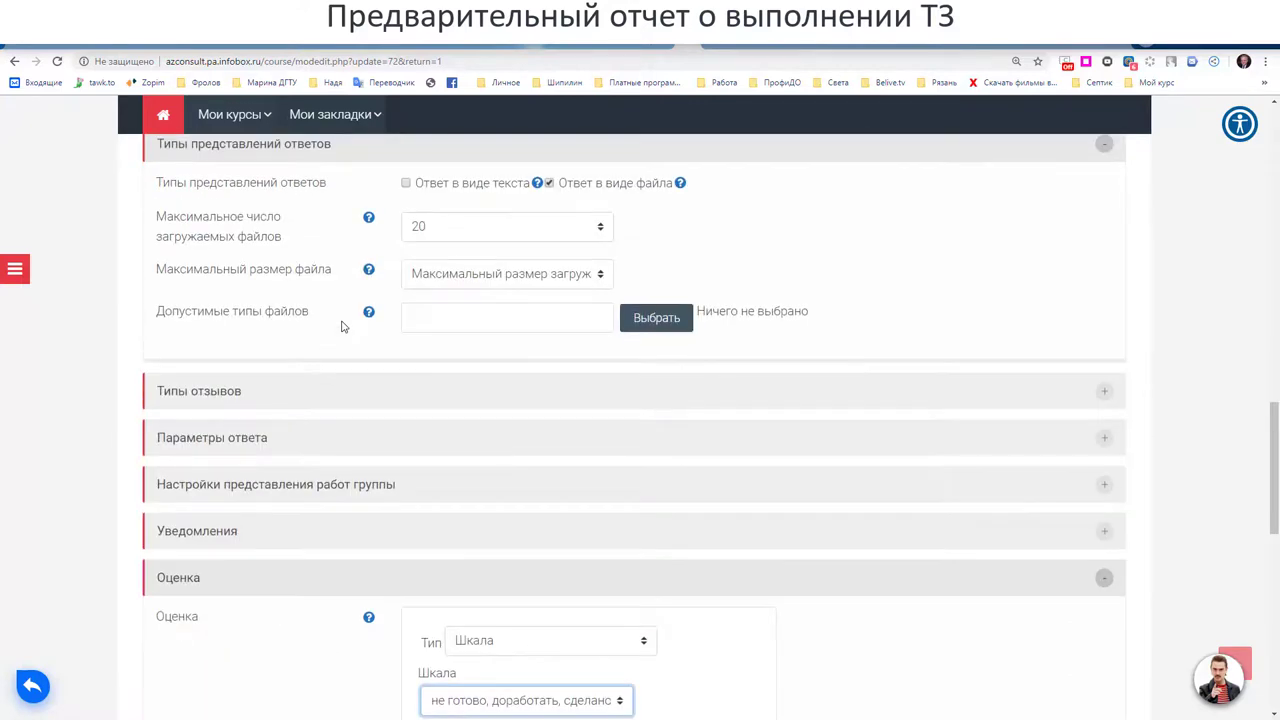
scroll(250, 412, "down", 1)
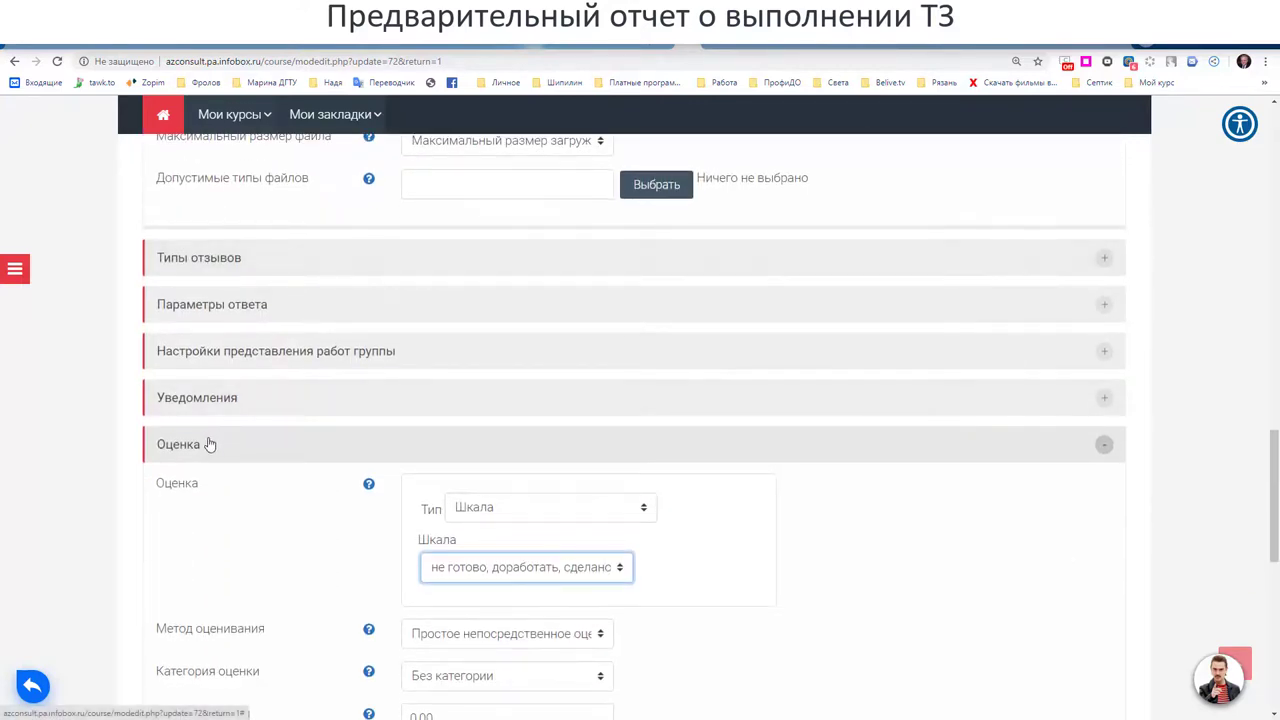
scroll(1008, 306, "up", 1)
scroll(808, 271, "up", 1)
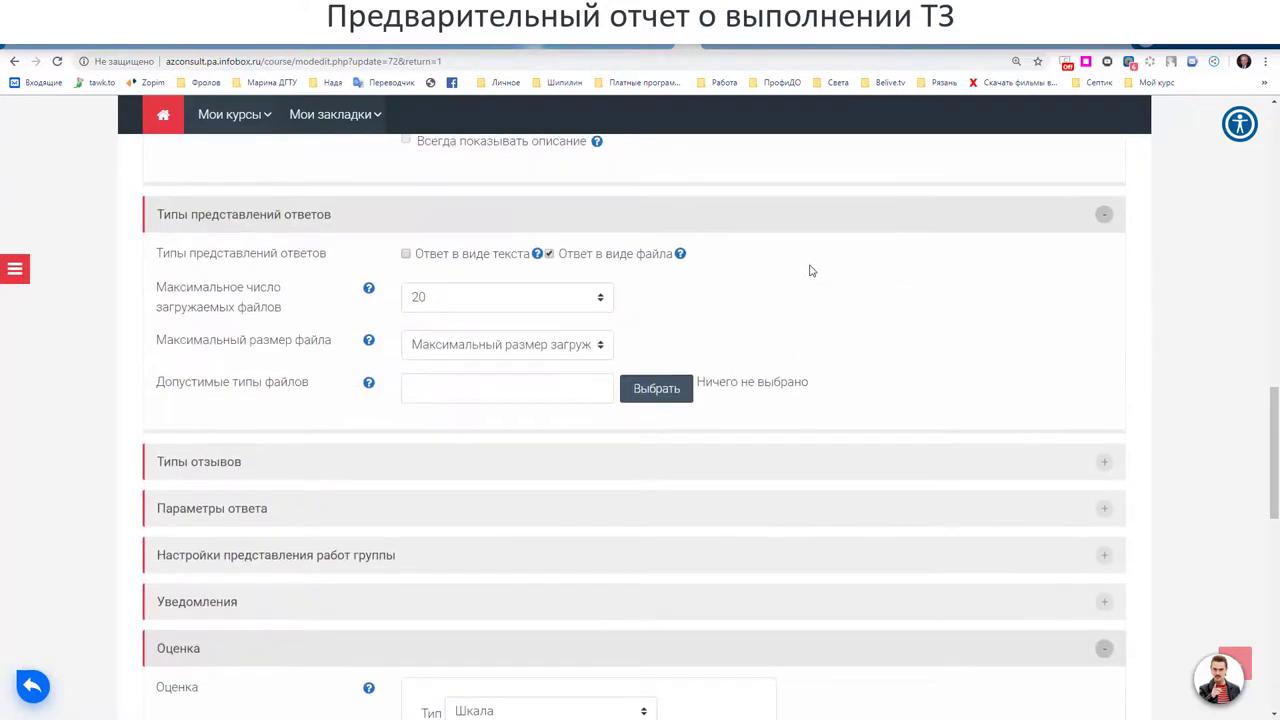
scroll(811, 271, "up", 6)
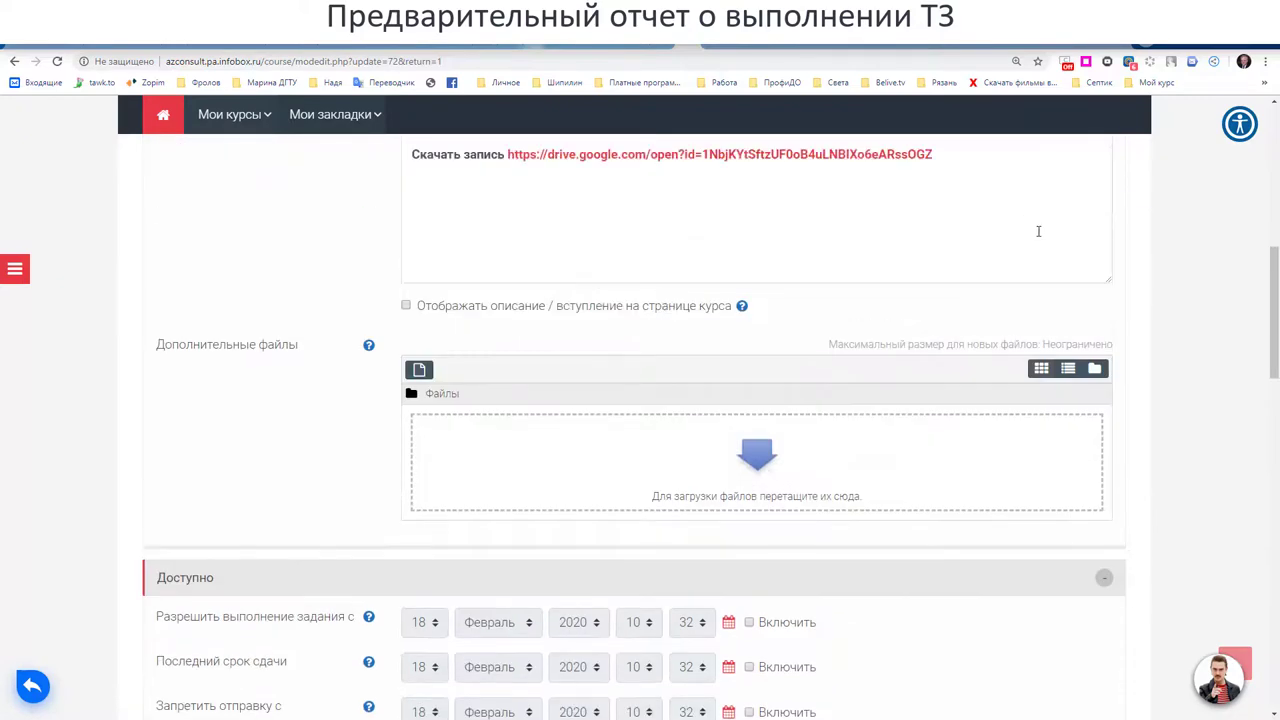
scroll(1150, 254, "down", 1)
scroll(1149, 332, "down", 4)
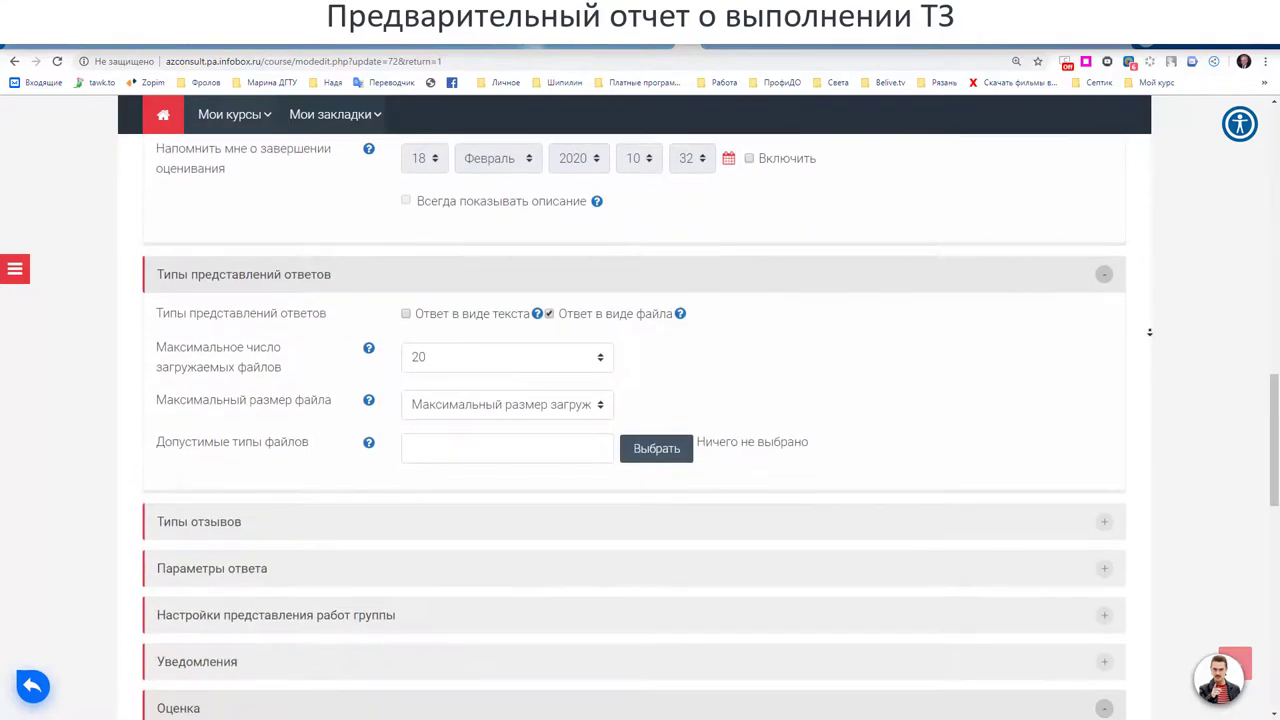
scroll(708, 376, "up", 1)
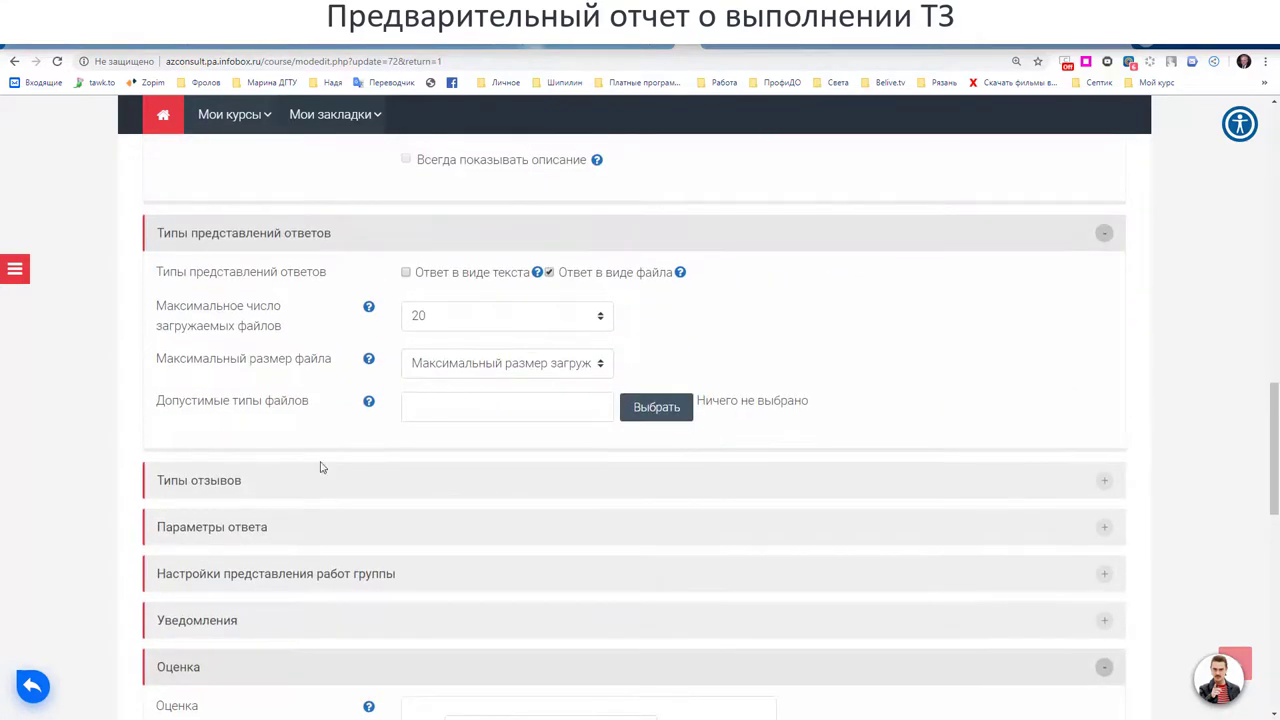
left_click(229, 485)
scroll(418, 393, "down", 2)
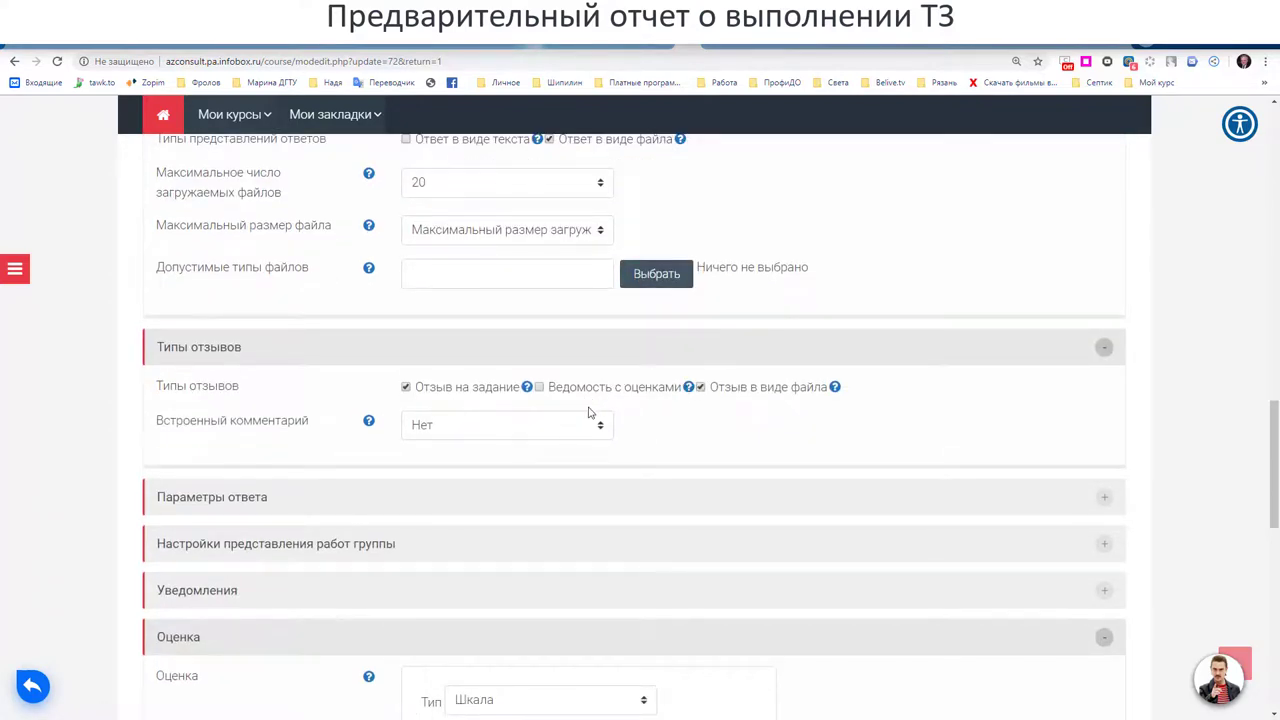
left_click(552, 424)
left_click(516, 468)
Save and display the ДЗ 2 assignment, and open its grading page.
scroll(574, 506, "down", 7)
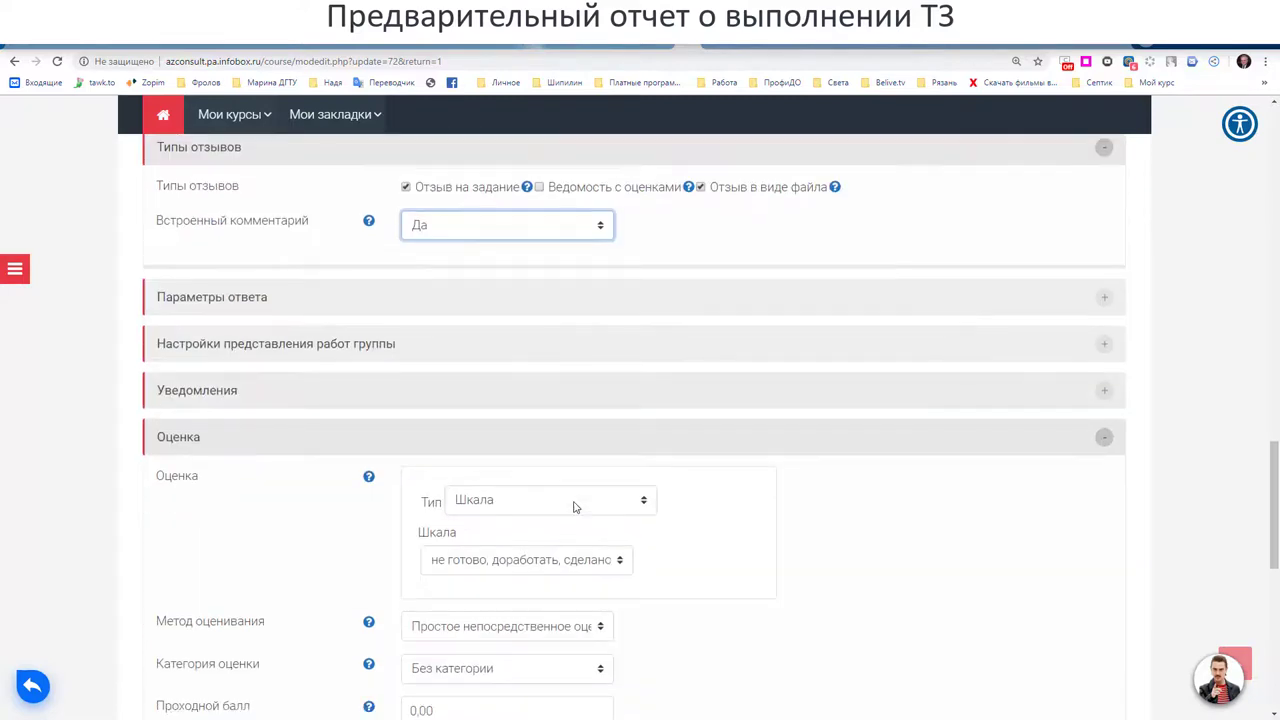
scroll(595, 537, "down", 2)
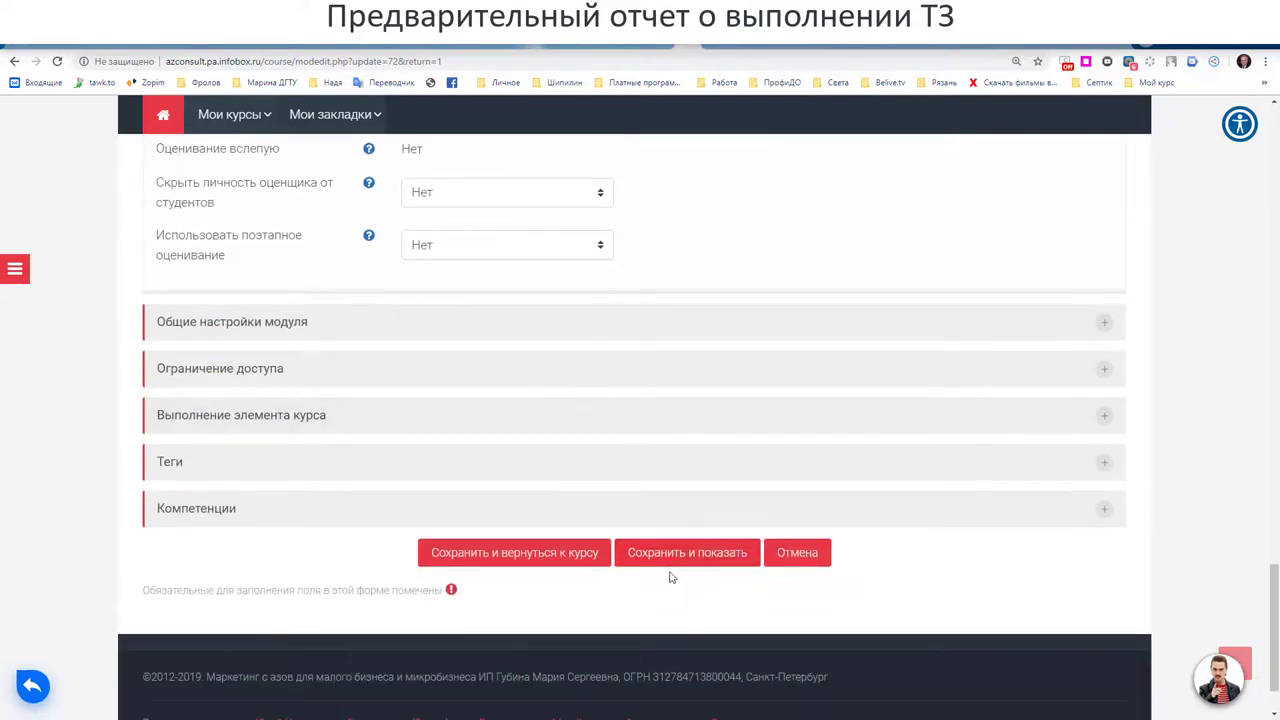
left_click(674, 558)
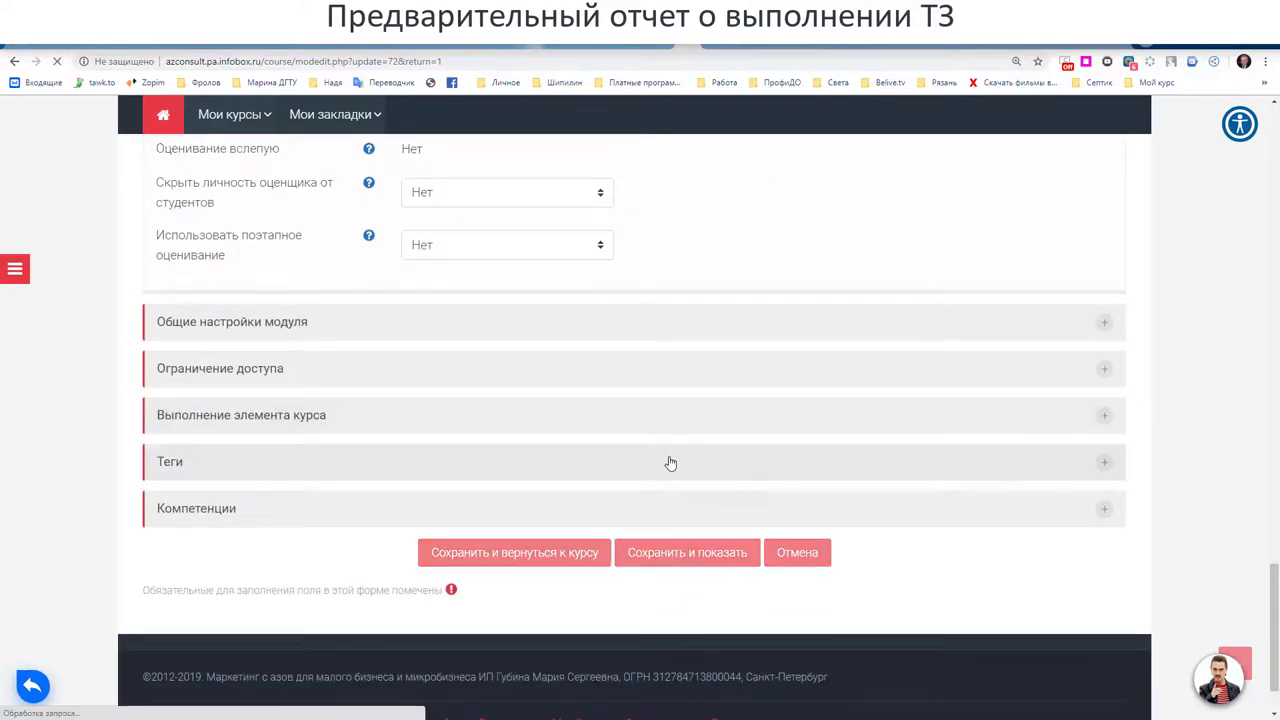
scroll(670, 463, "down", 7)
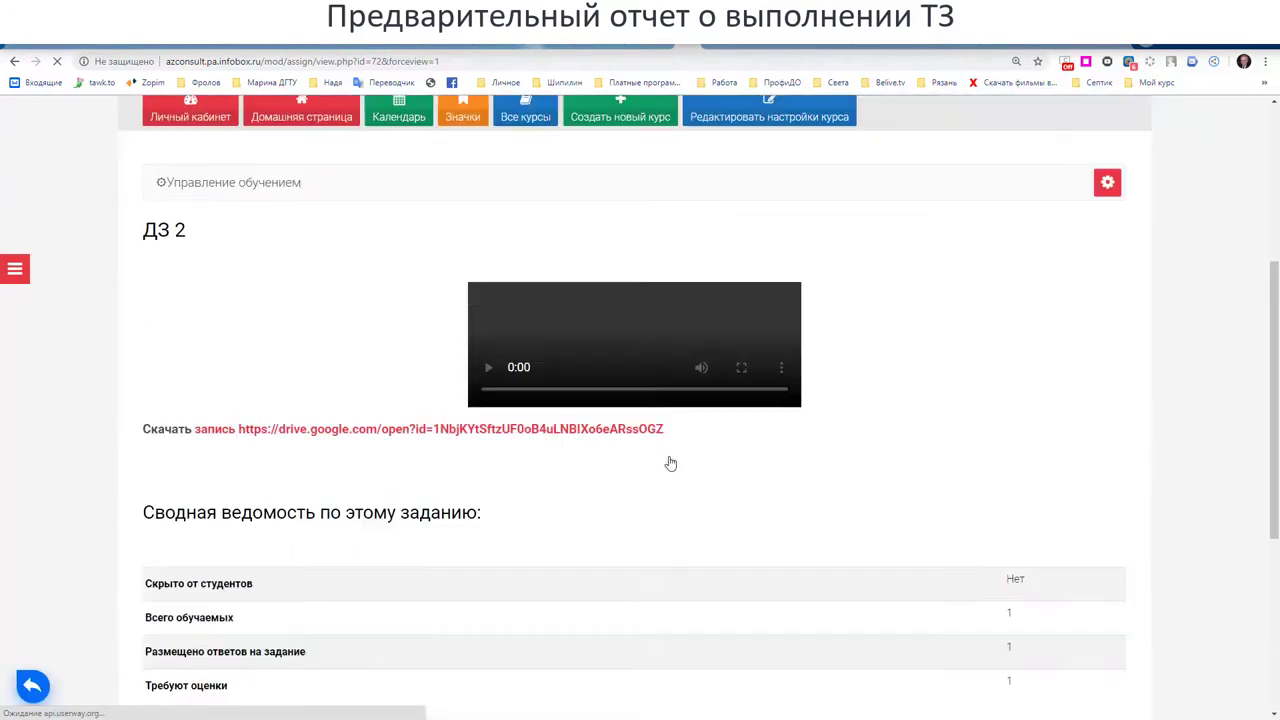
left_click(713, 378)
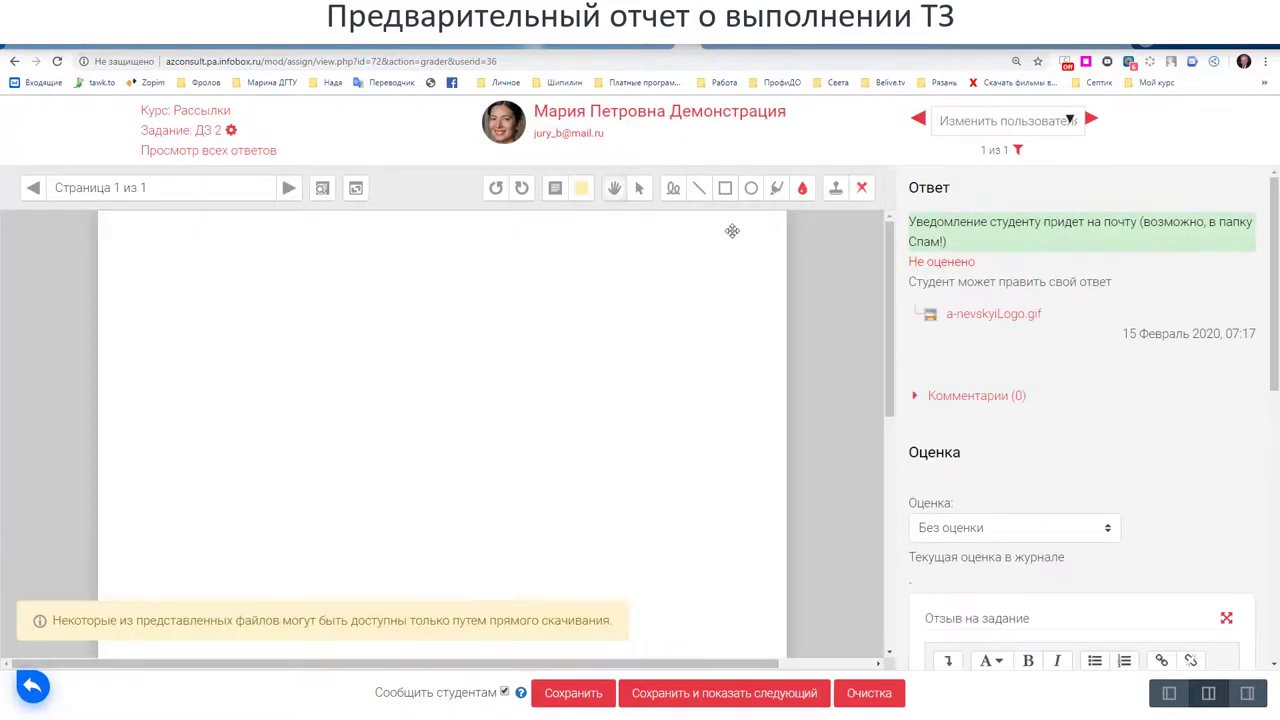
Grade the student's answer as доработать and enter "отзыв" as the assignment feedback.
left_click(953, 533)
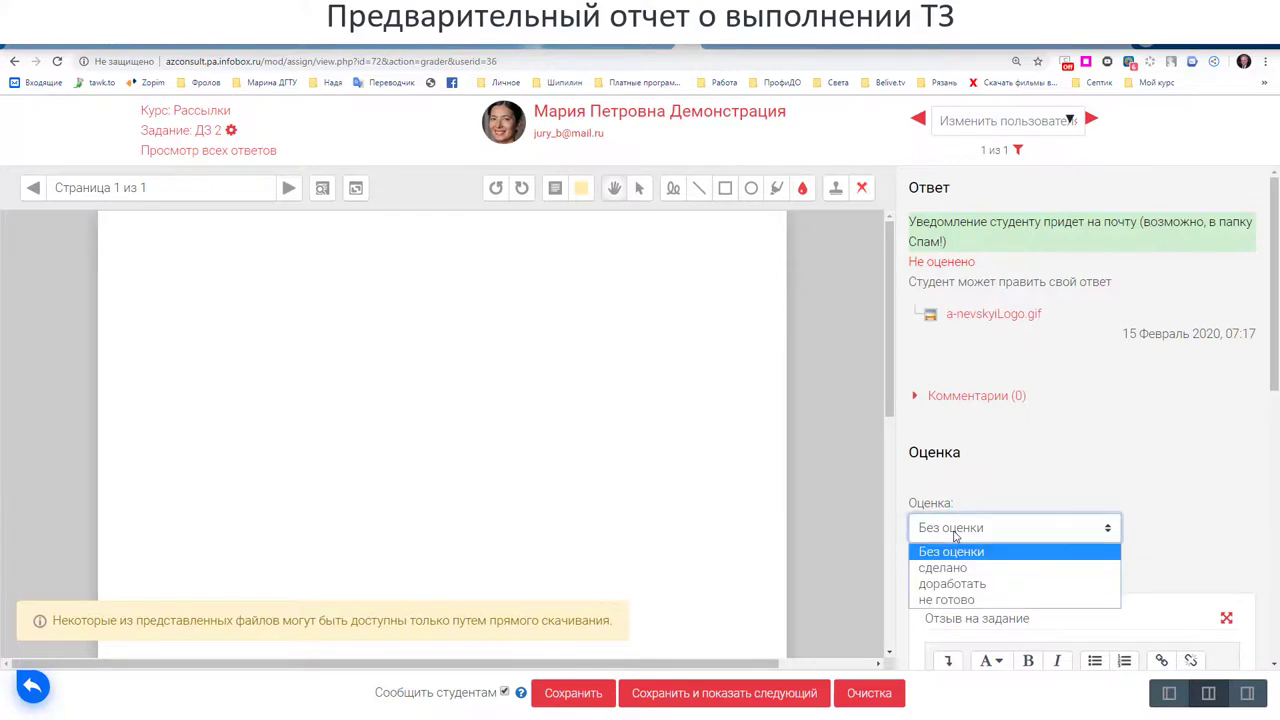
left_click(952, 584)
scroll(954, 577, "down", 2)
left_click(955, 584)
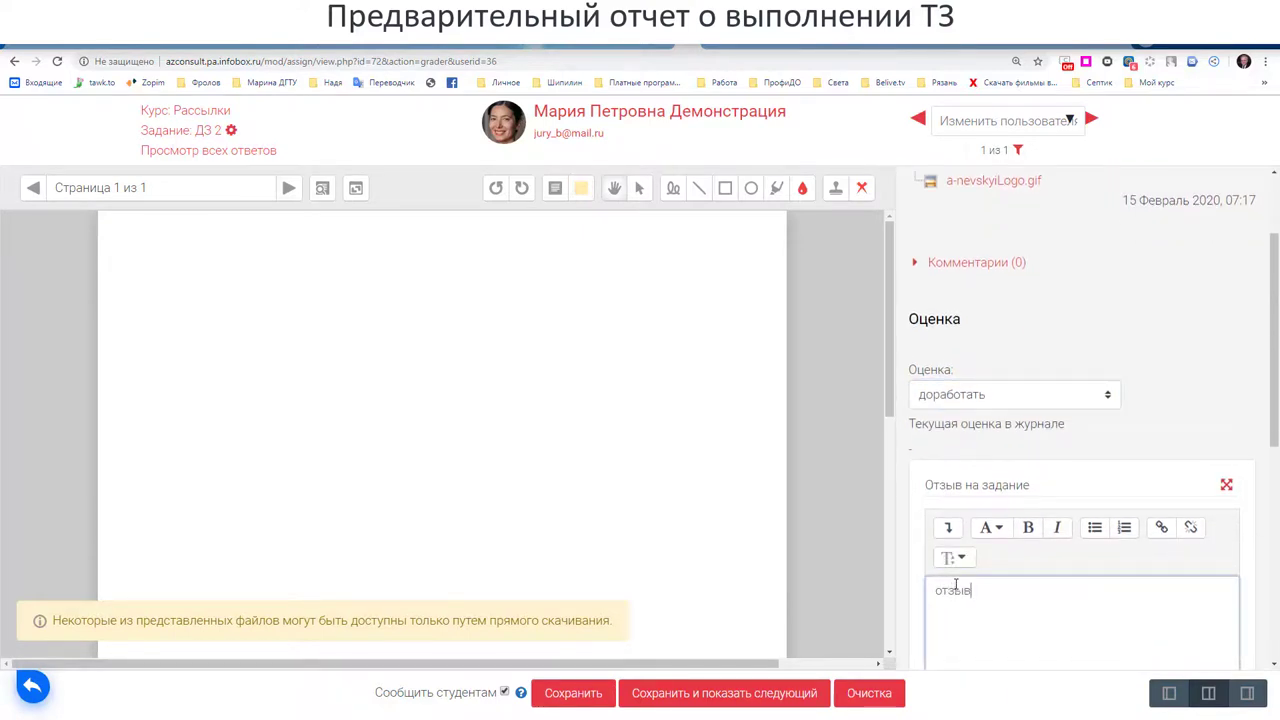
Upload Screenshot_8.jpg as the file feedback on the student's ДЗ 2 answer.
scroll(994, 531, "down", 5)
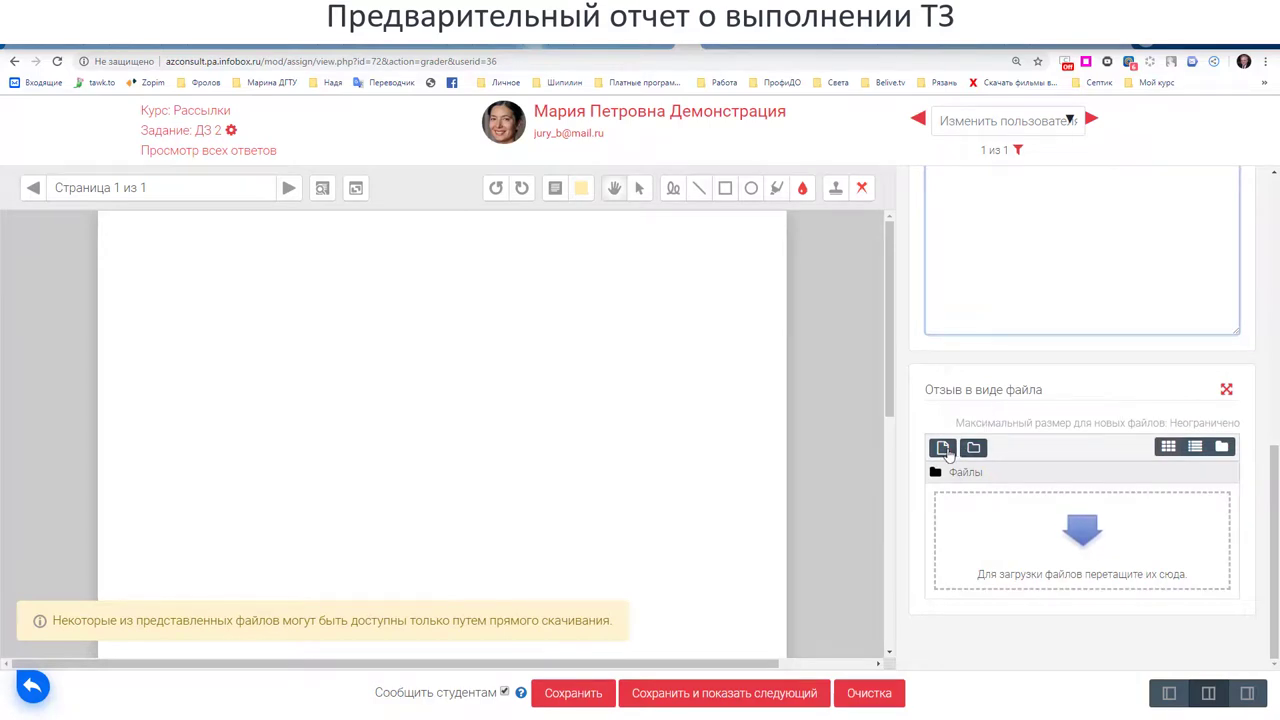
left_click(944, 450)
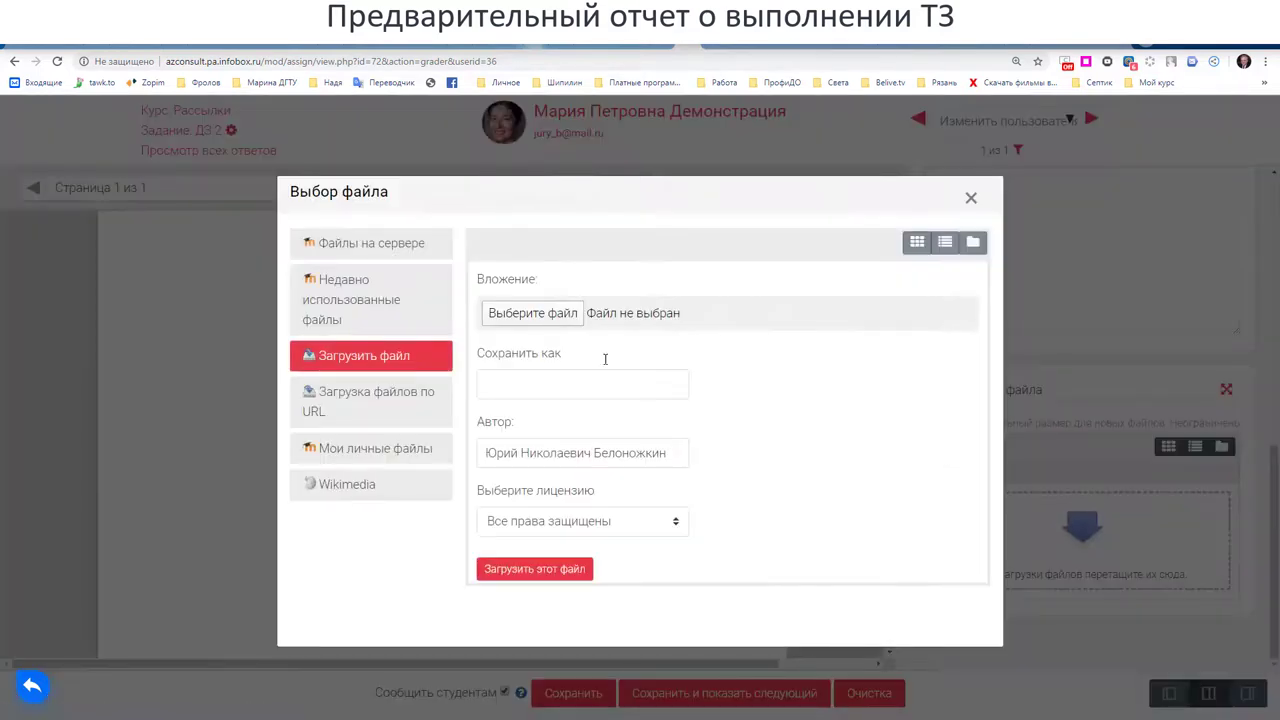
left_click(502, 313)
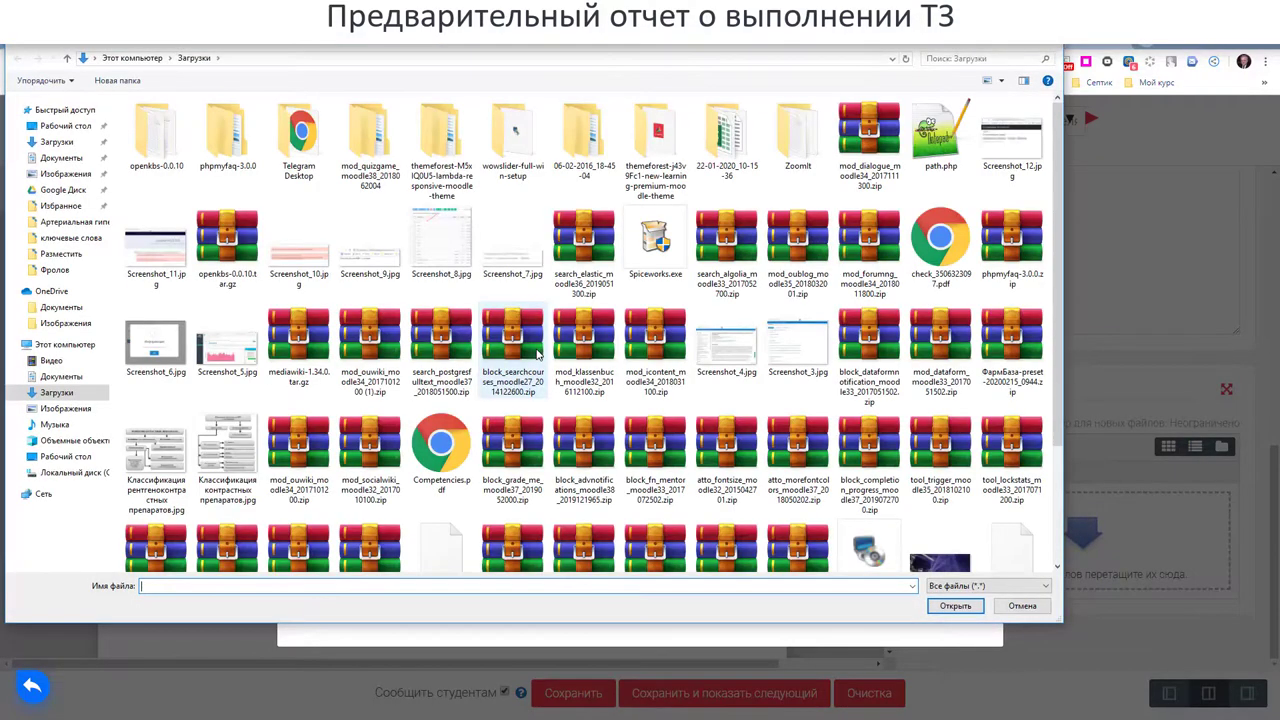
left_click(443, 255)
double_click(443, 255)
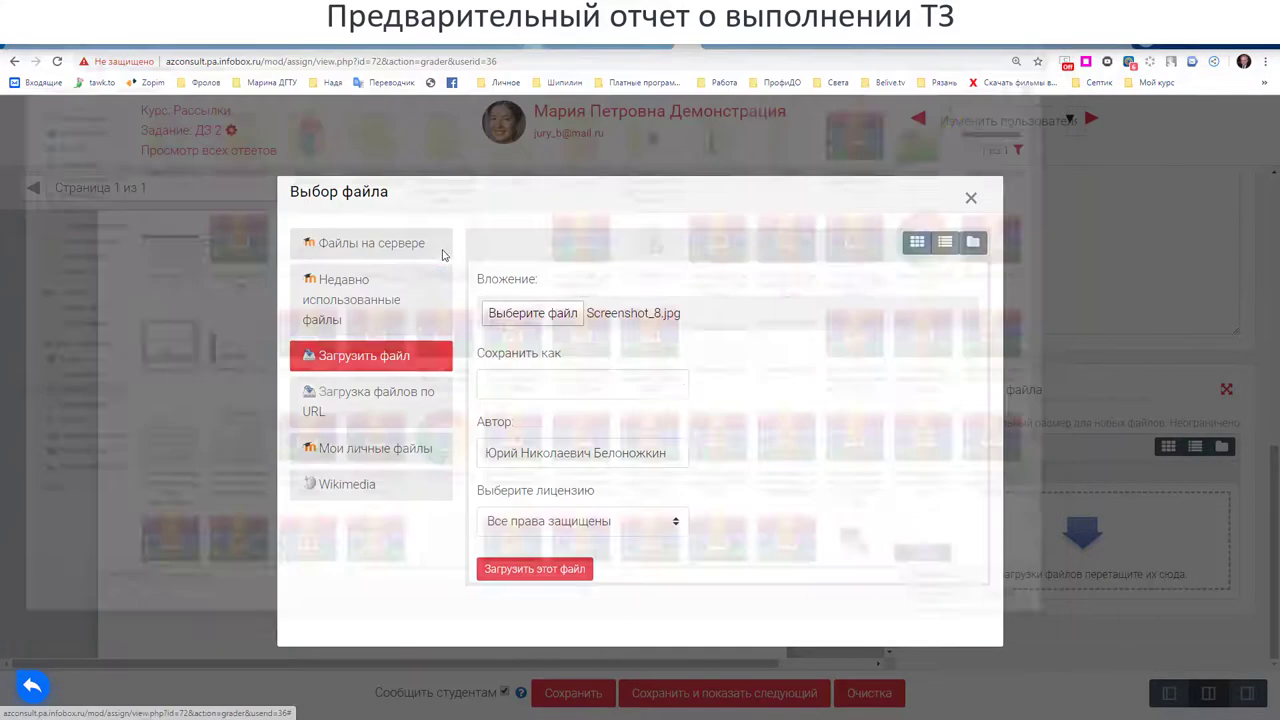
left_click(530, 574)
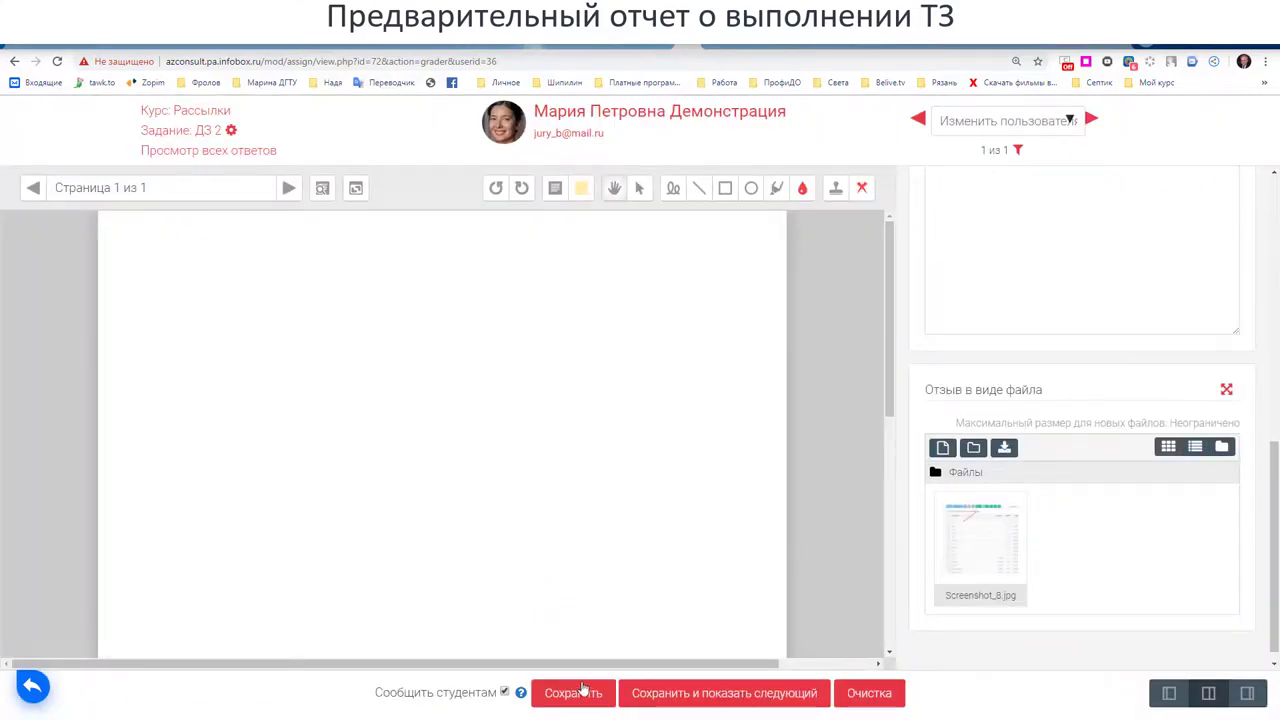
Save the grade and feedback for the student's answer and dismiss the confirmation.
scroll(909, 448, "up", 5)
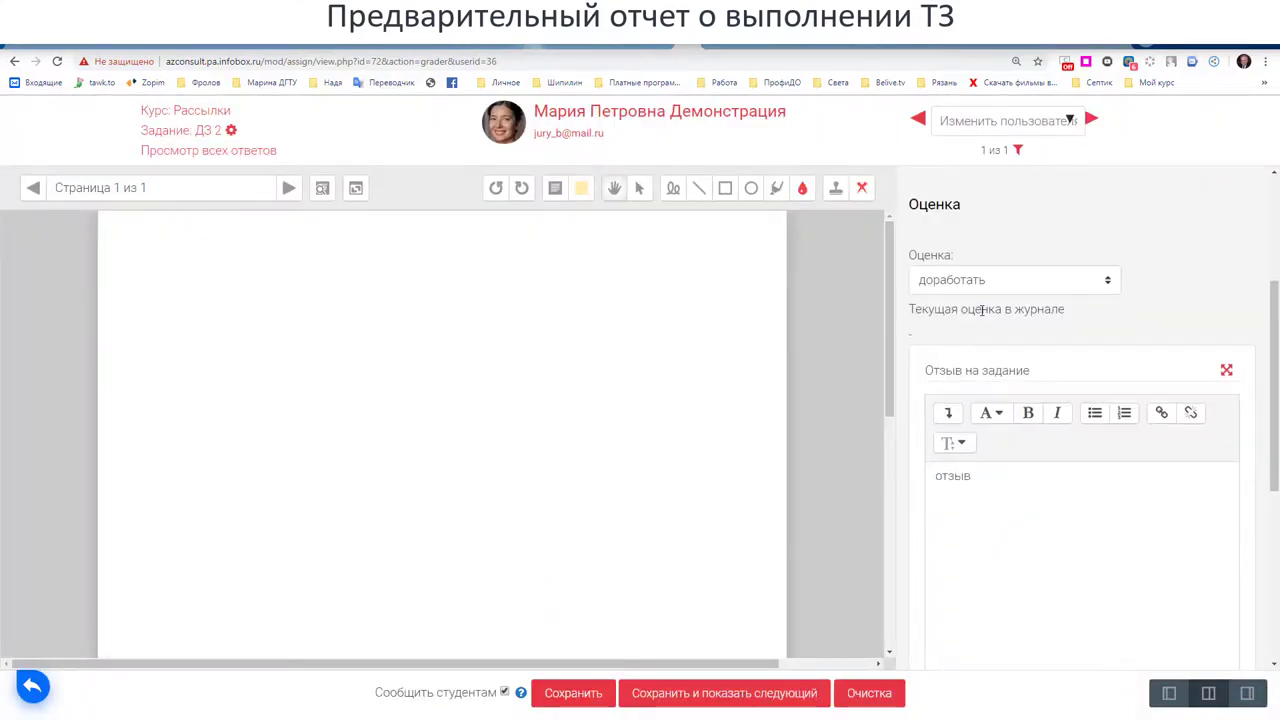
left_click(568, 695)
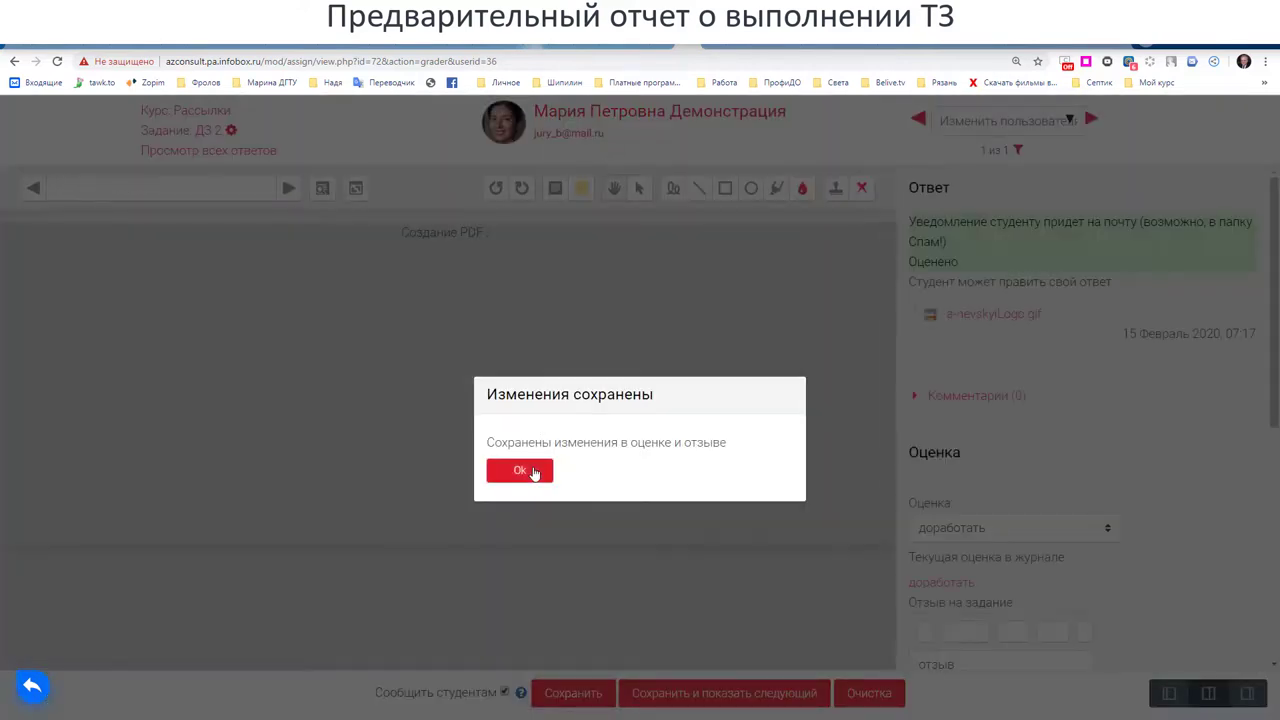
left_click(533, 470)
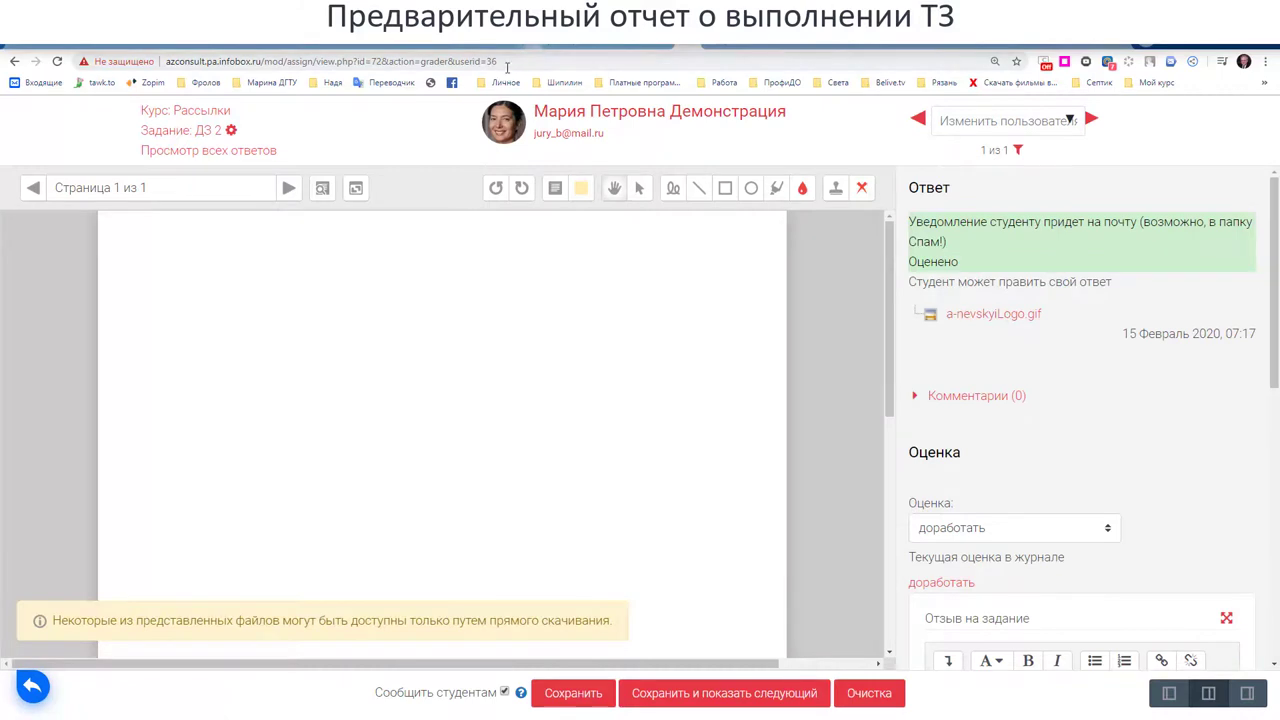
Copy the grading page address and try to open it in the student's browser window.
left_click(508, 62)
key("ctrl+c")
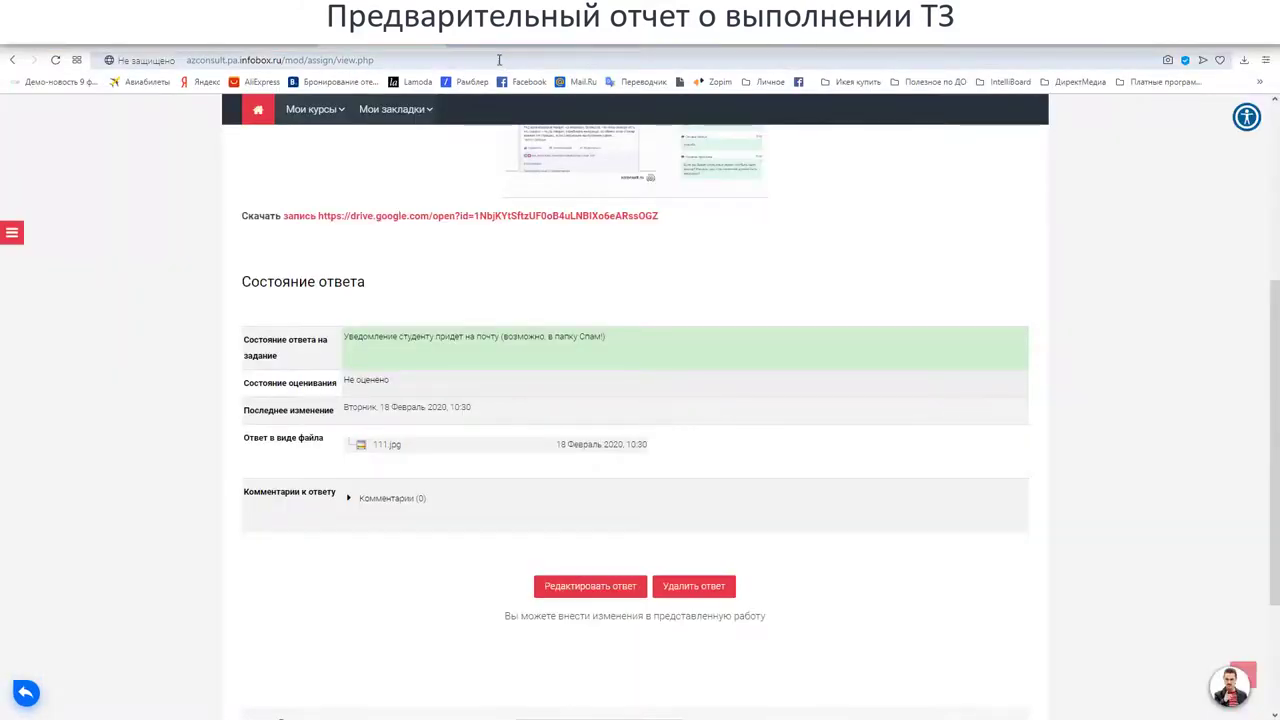
left_click(499, 60)
key("ctrl+v")
key("Return")
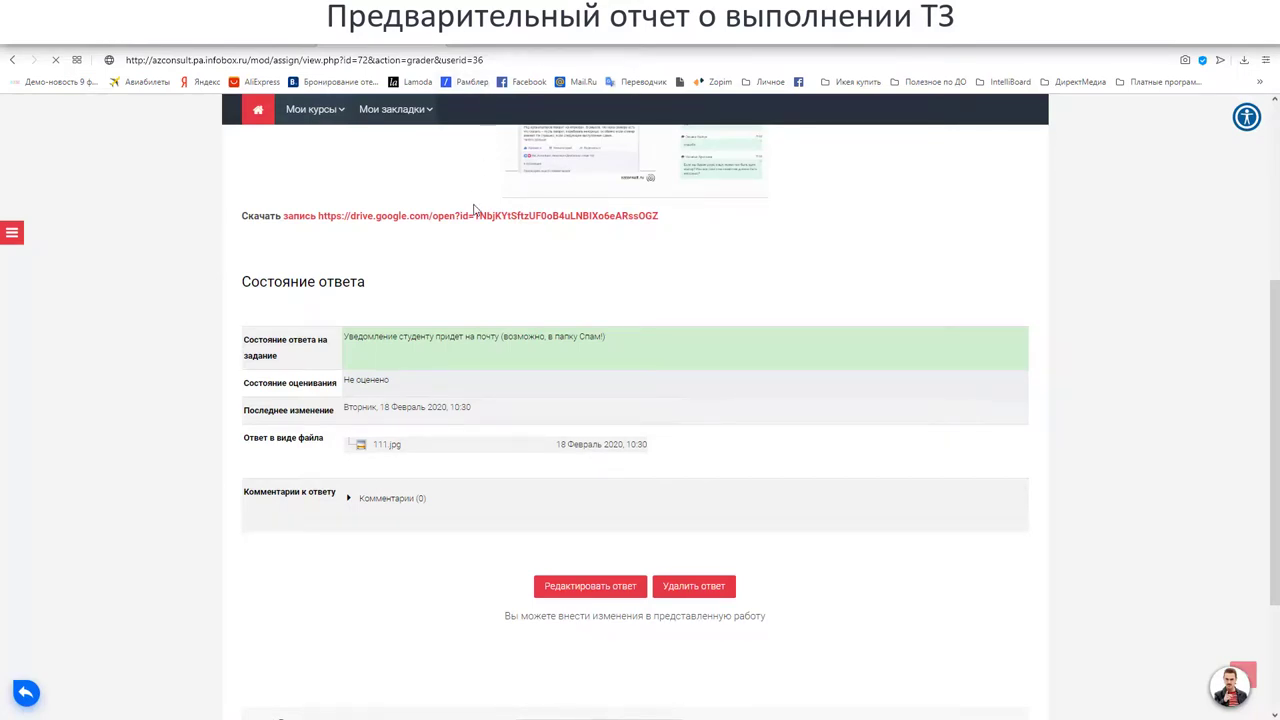
scroll(475, 210, "up", 2)
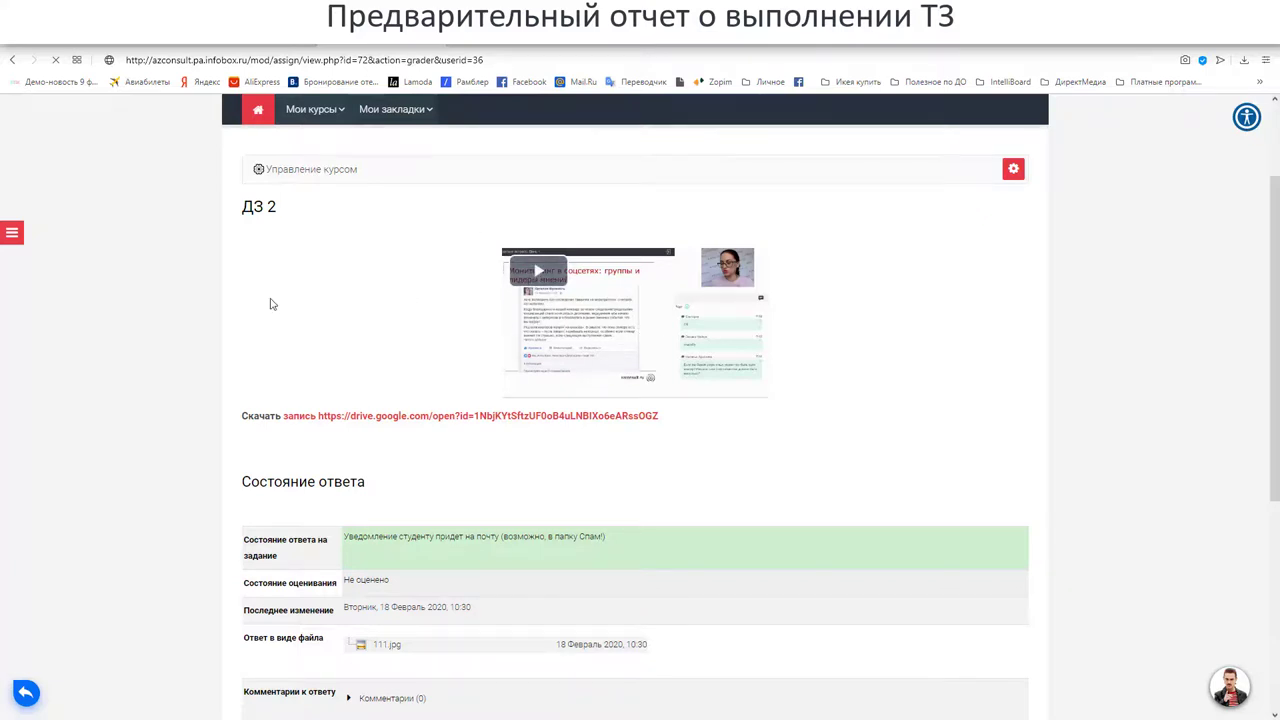
scroll(270, 303, "down", 1)
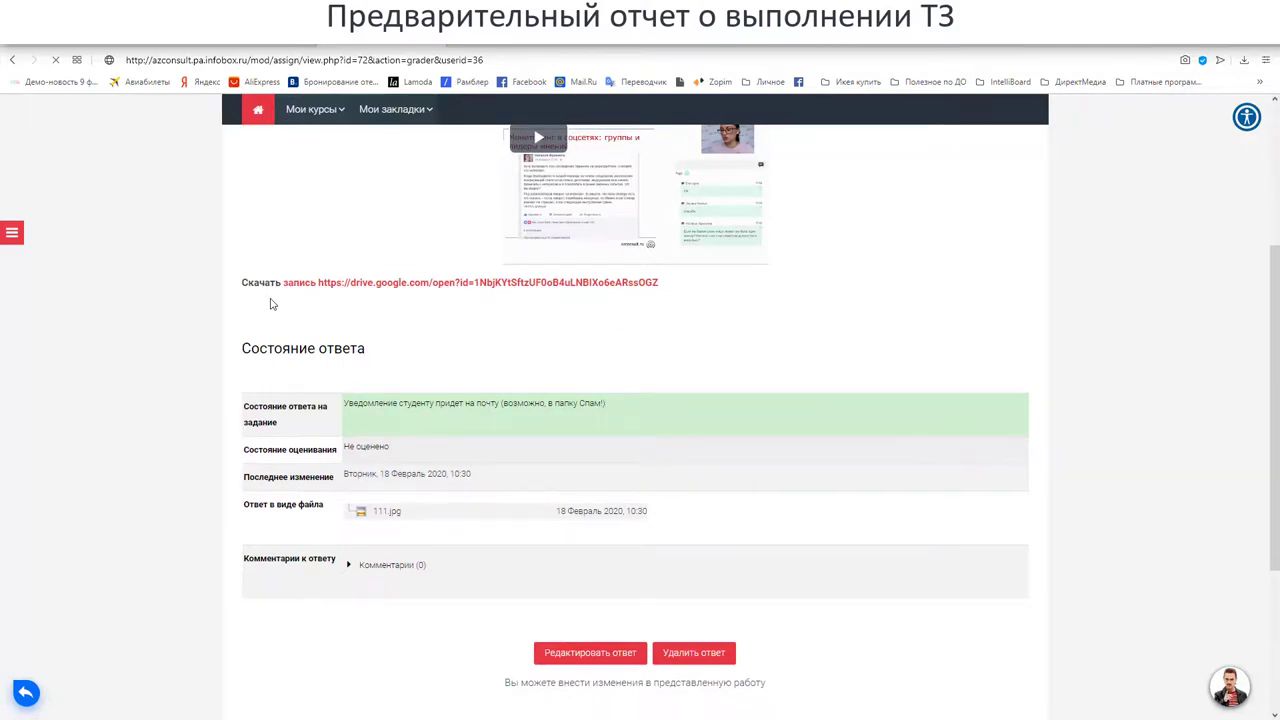
scroll(270, 304, "down", 1)
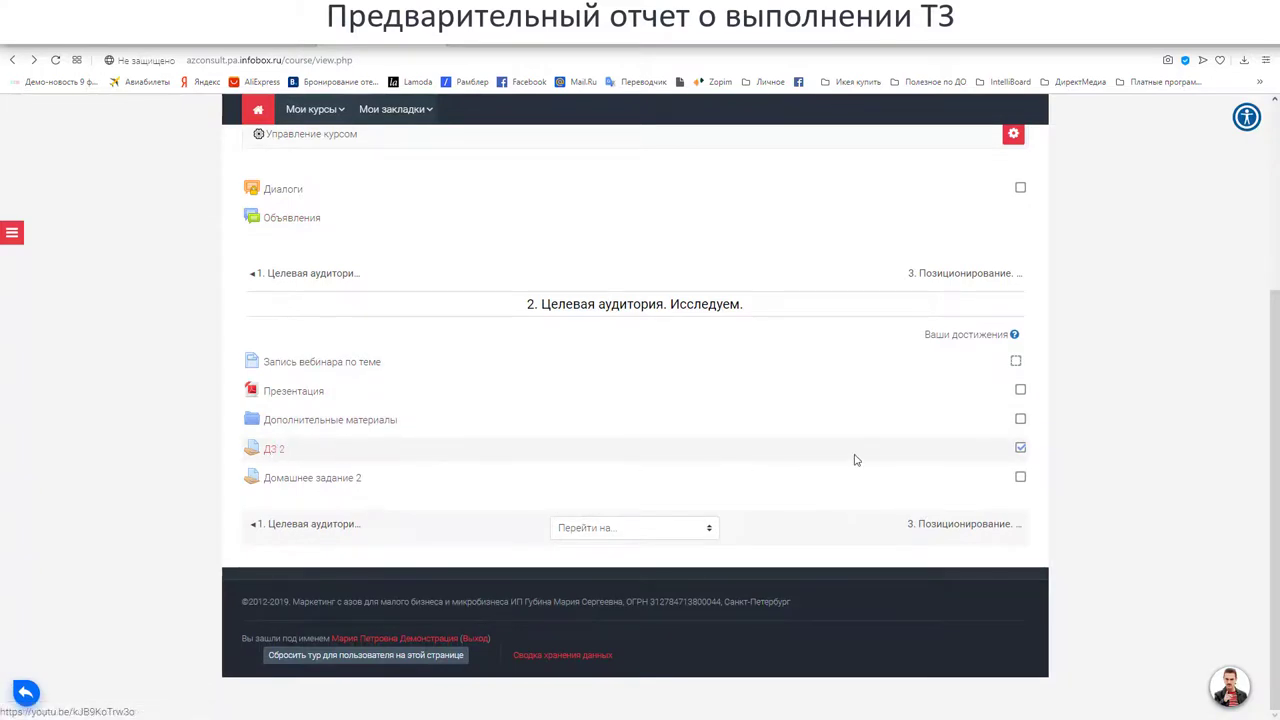
Toggle the ДЗ 2 completion mark twice on the student's course page and open the ДЗ 2 assignment.
left_click(1020, 449)
left_click(1020, 449)
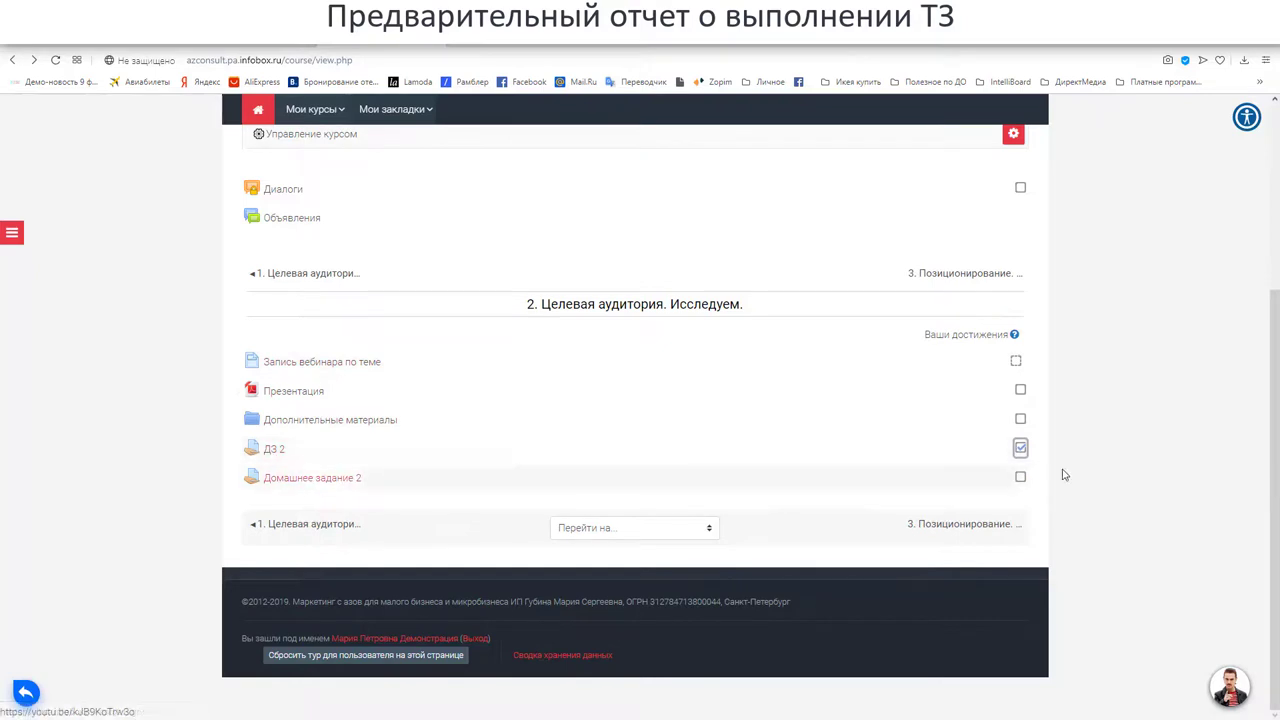
left_click(276, 451)
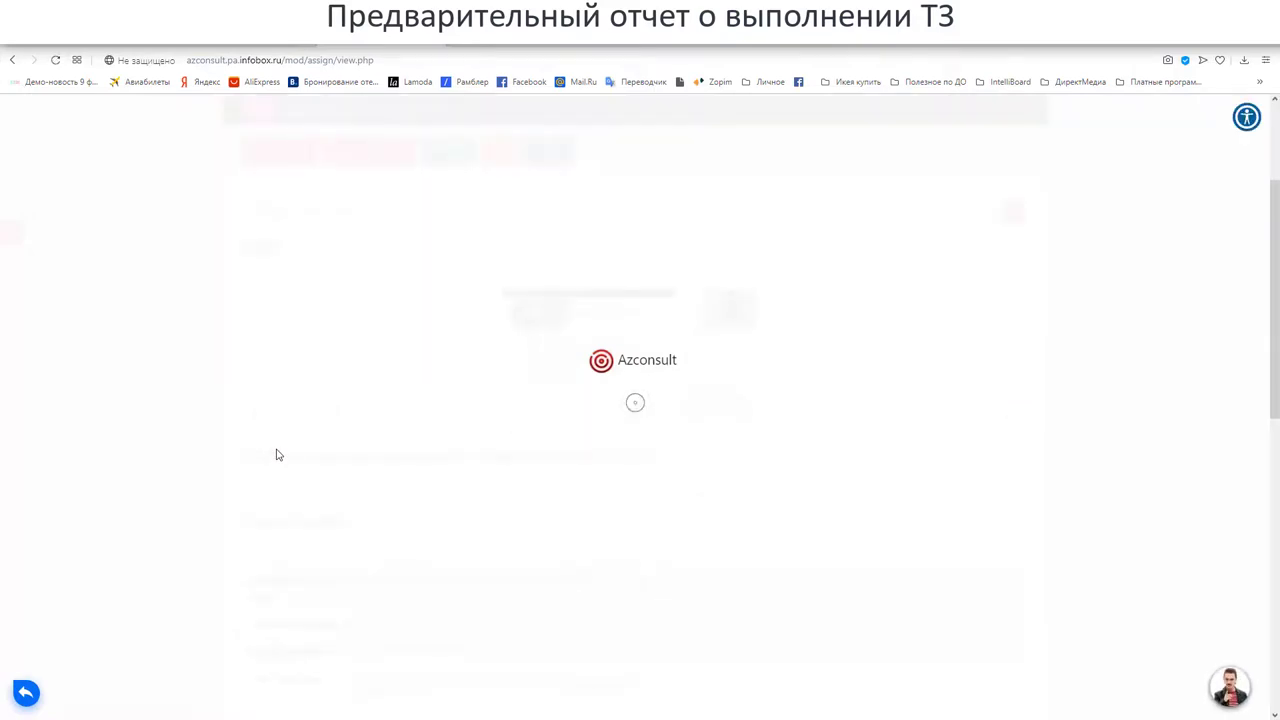
Examine the student's view of ДЗ 2: the answer's grading status, the scale grade and the text feedback.
scroll(277, 453, "down", 3)
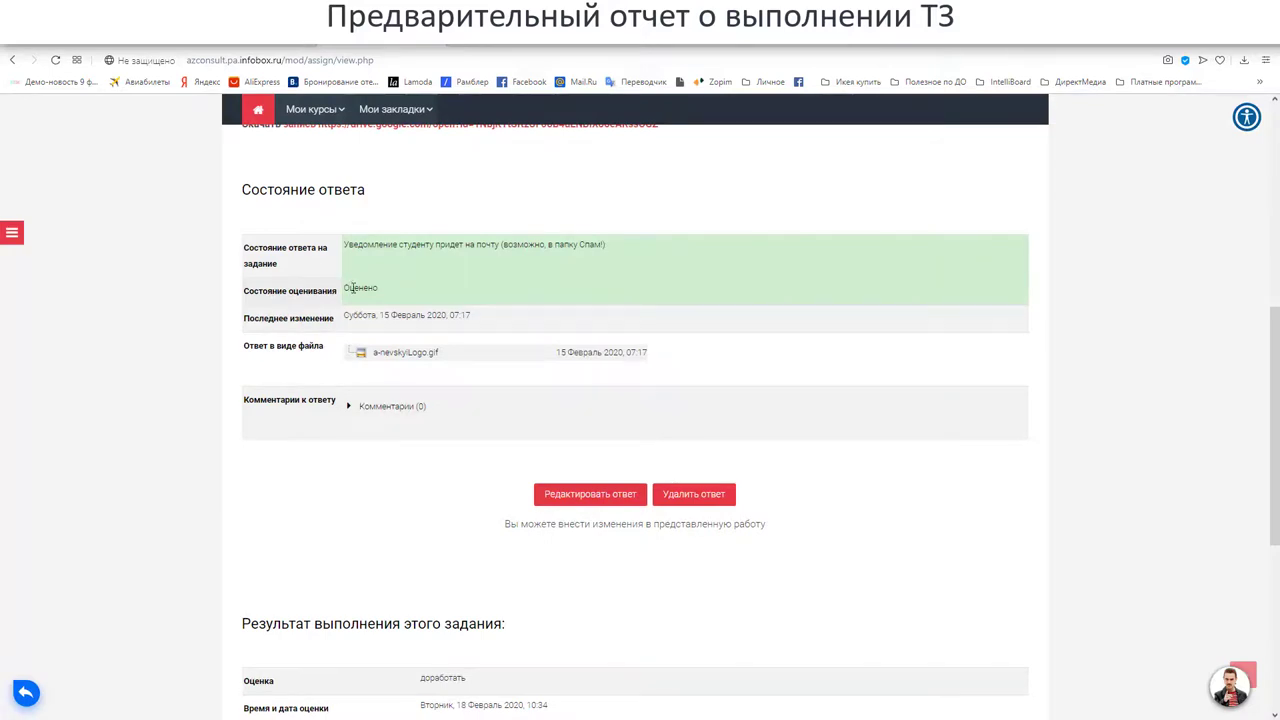
scroll(232, 490, "down", 1)
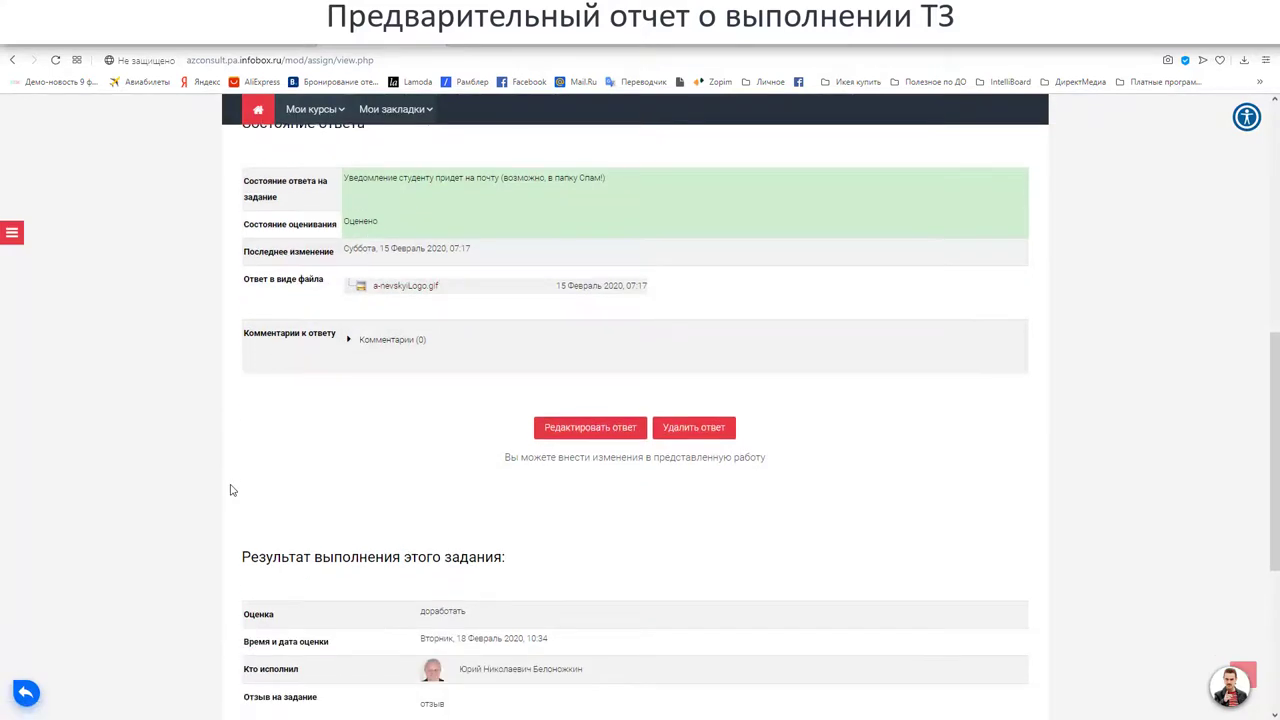
scroll(200, 440, "up", 5)
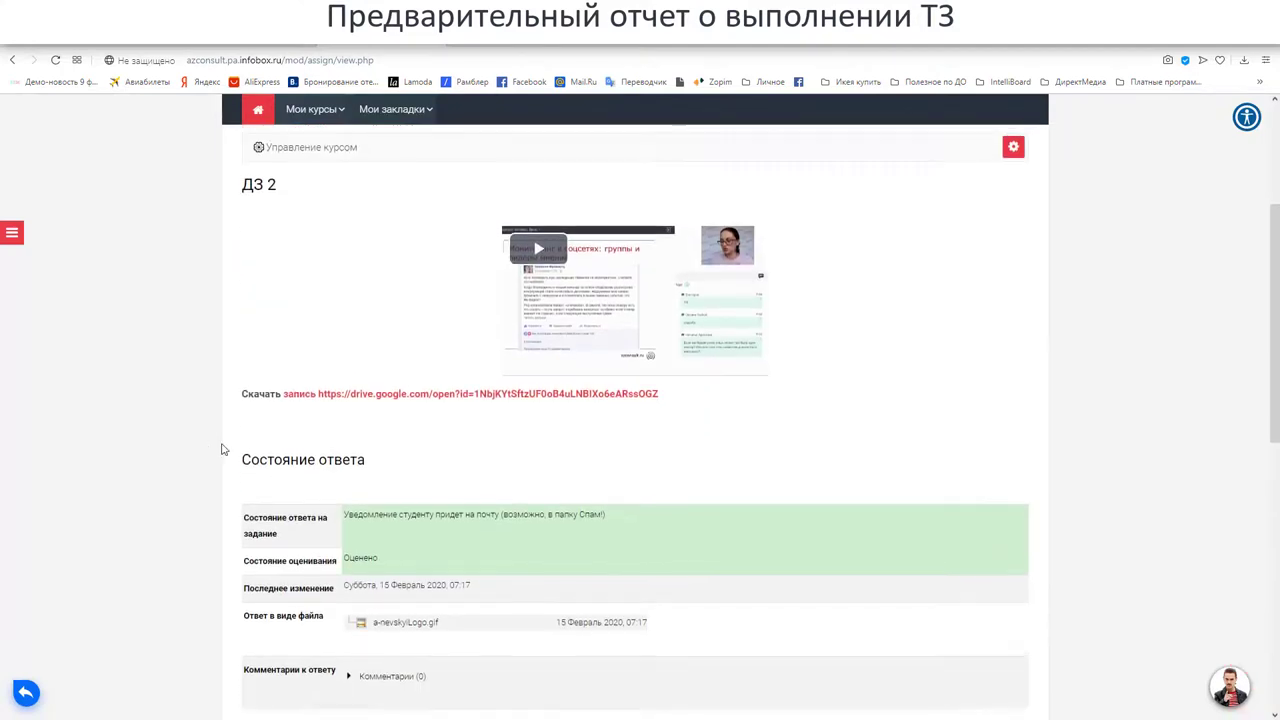
scroll(222, 449, "down", 3)
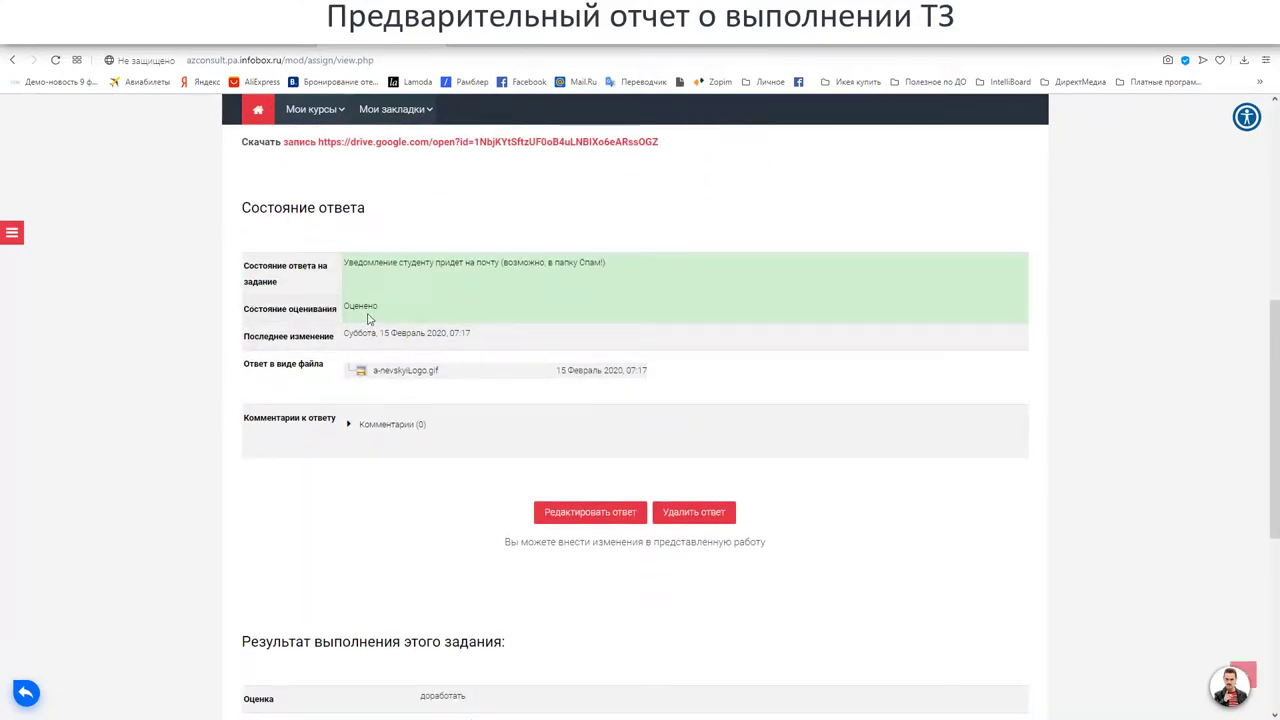
scroll(177, 569, "down", 3)
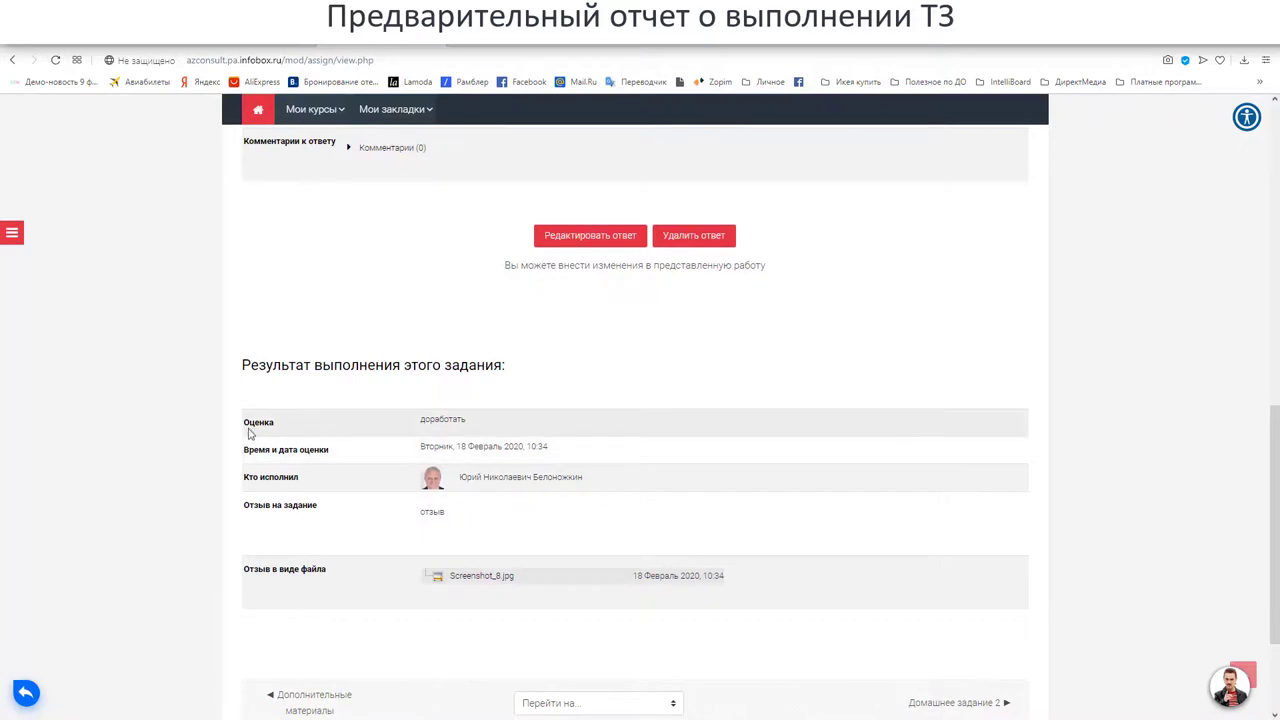
left_click_drag(422, 422, 498, 430)
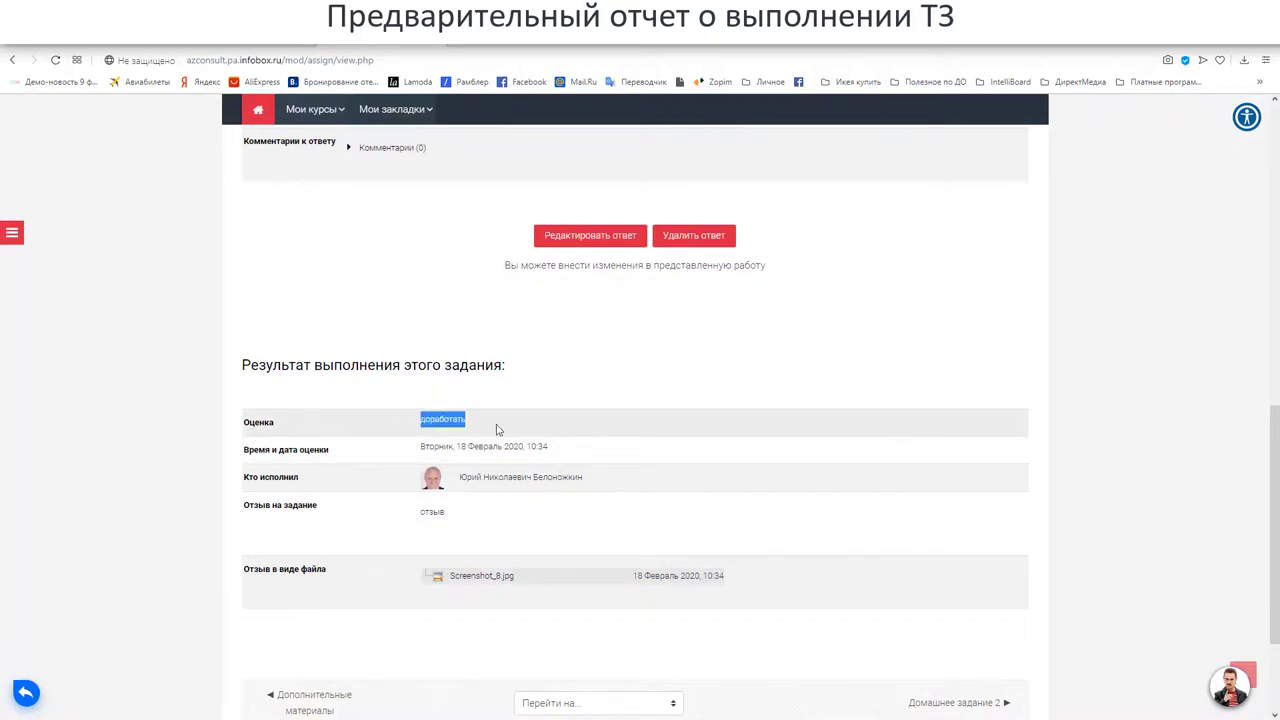
left_click(497, 430)
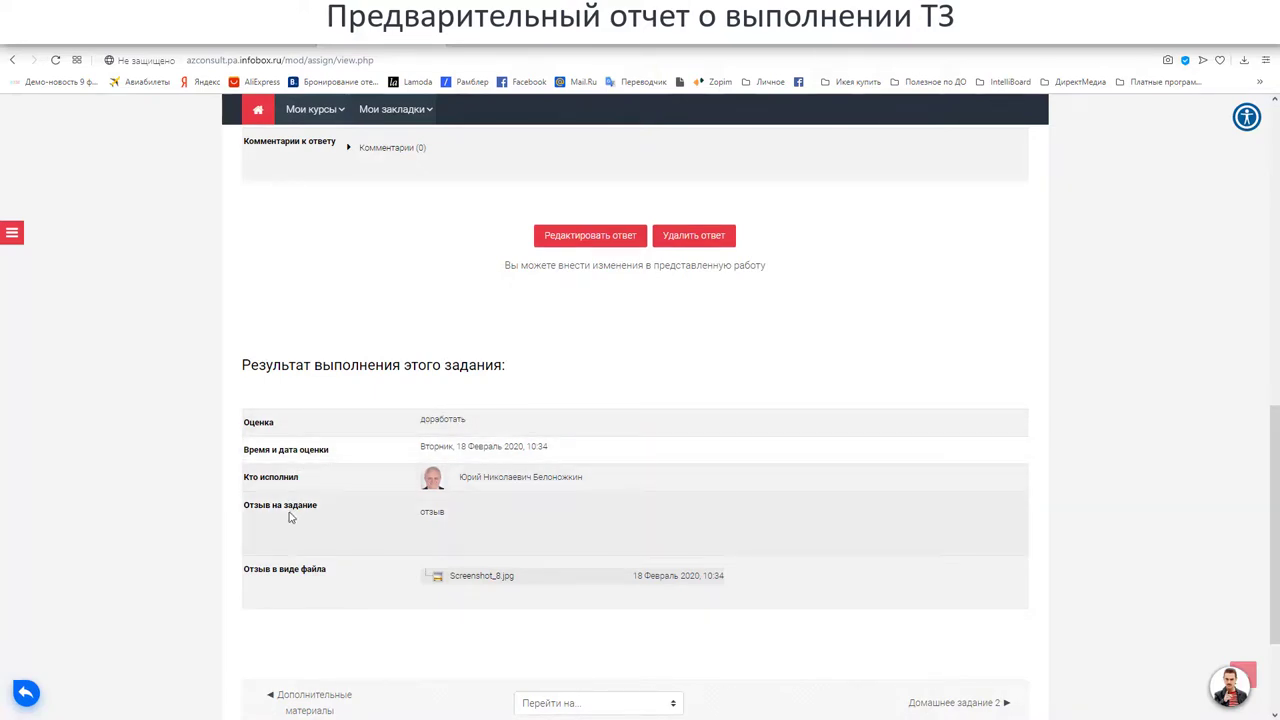
double_click(421, 511)
left_click(694, 525)
scroll(277, 568, "down", 1)
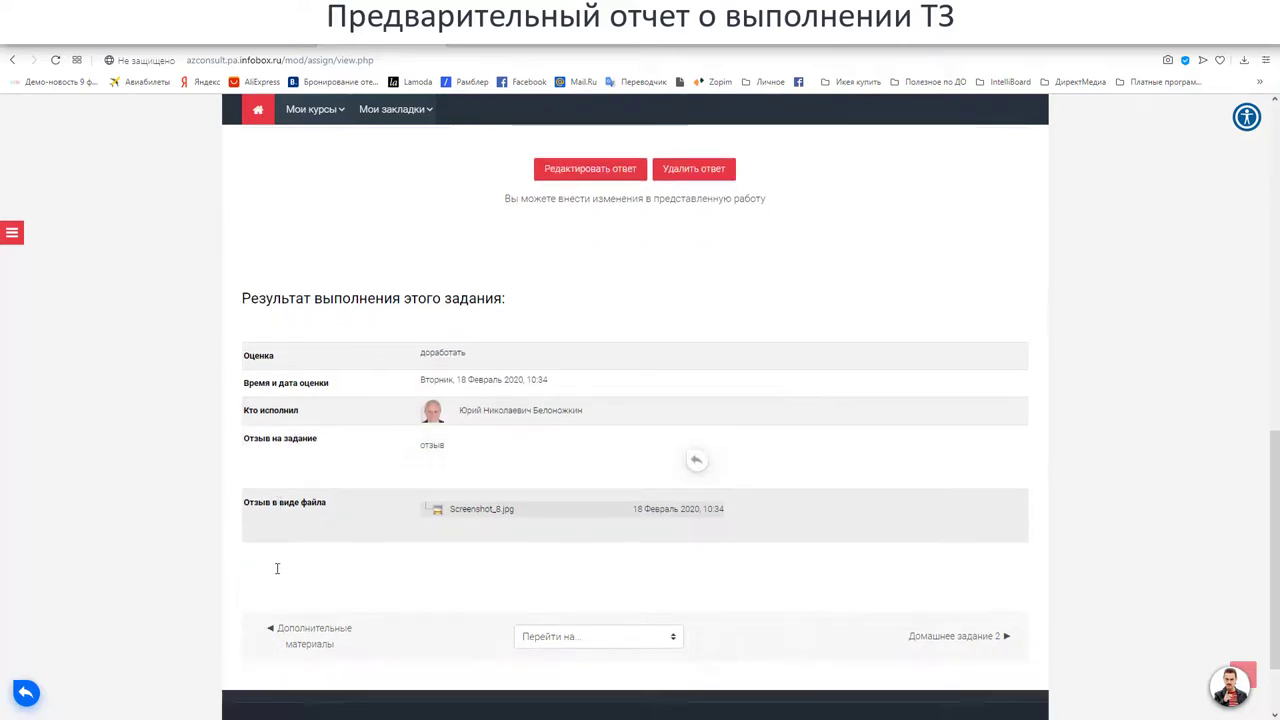
Download the feedback file Screenshot_8.jpg from the assignment result and review the result section.
left_click(474, 514)
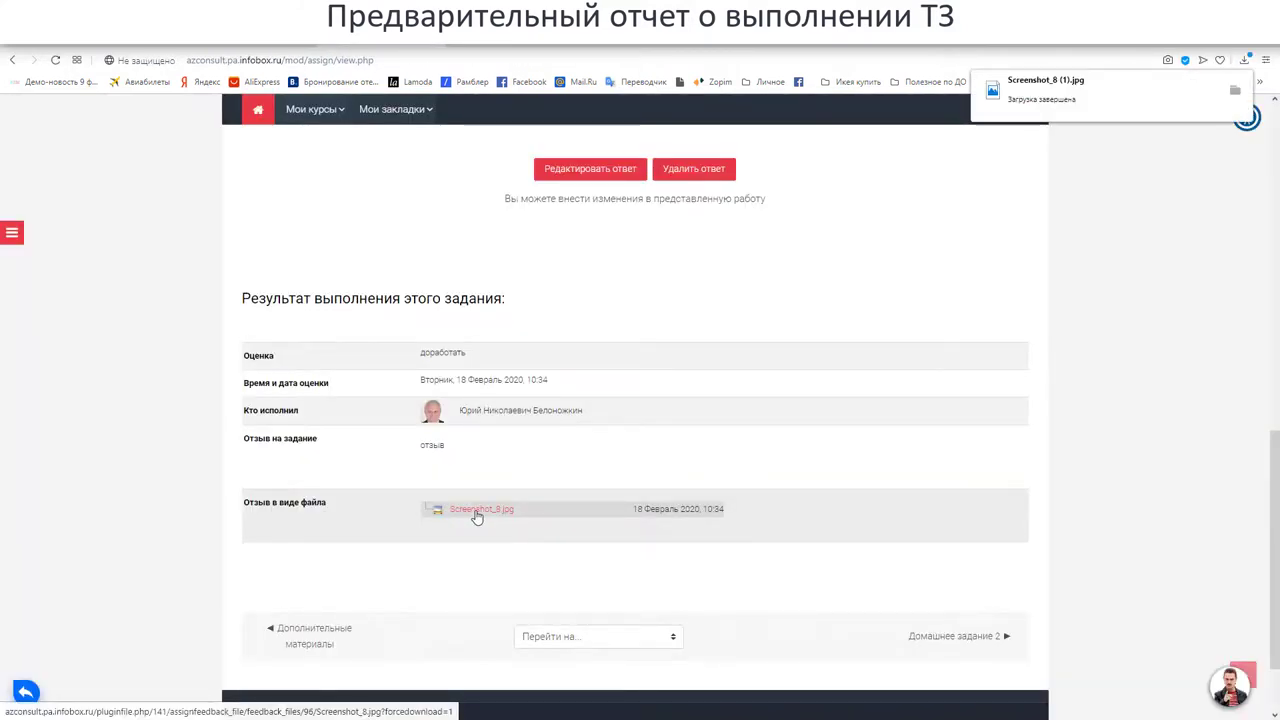
scroll(460, 531, "down", 2)
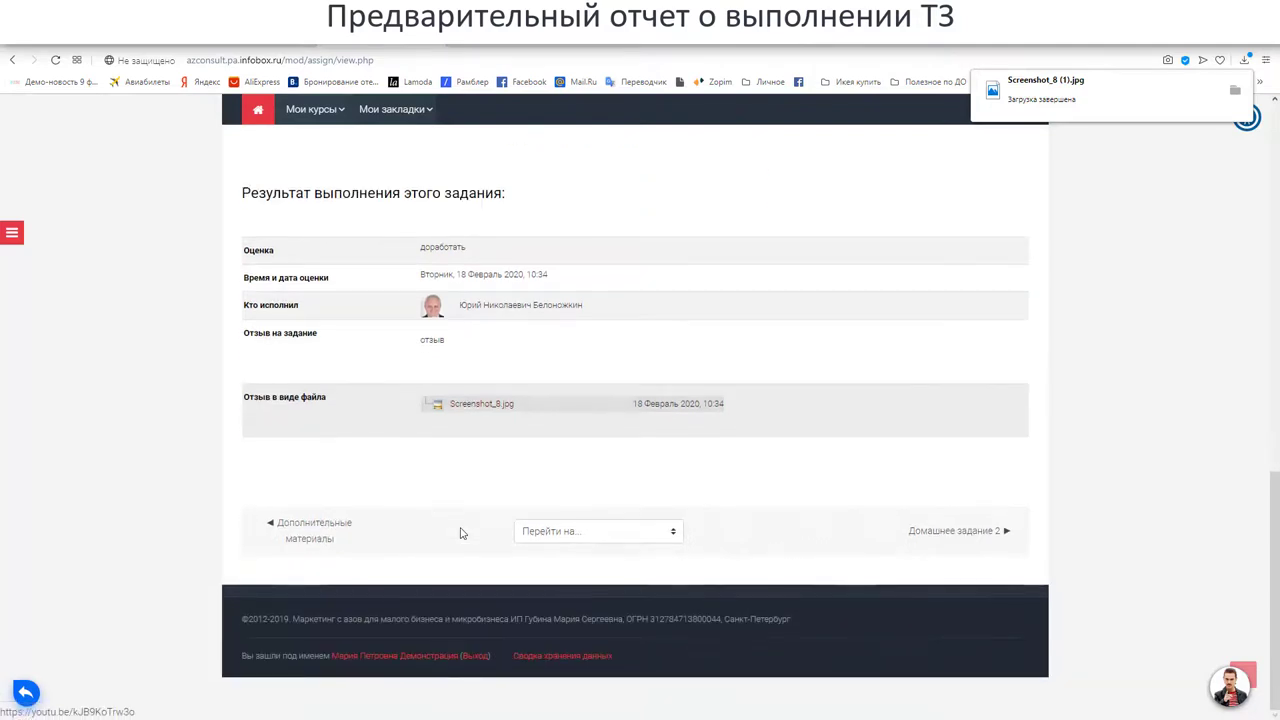
scroll(460, 533, "up", 4)
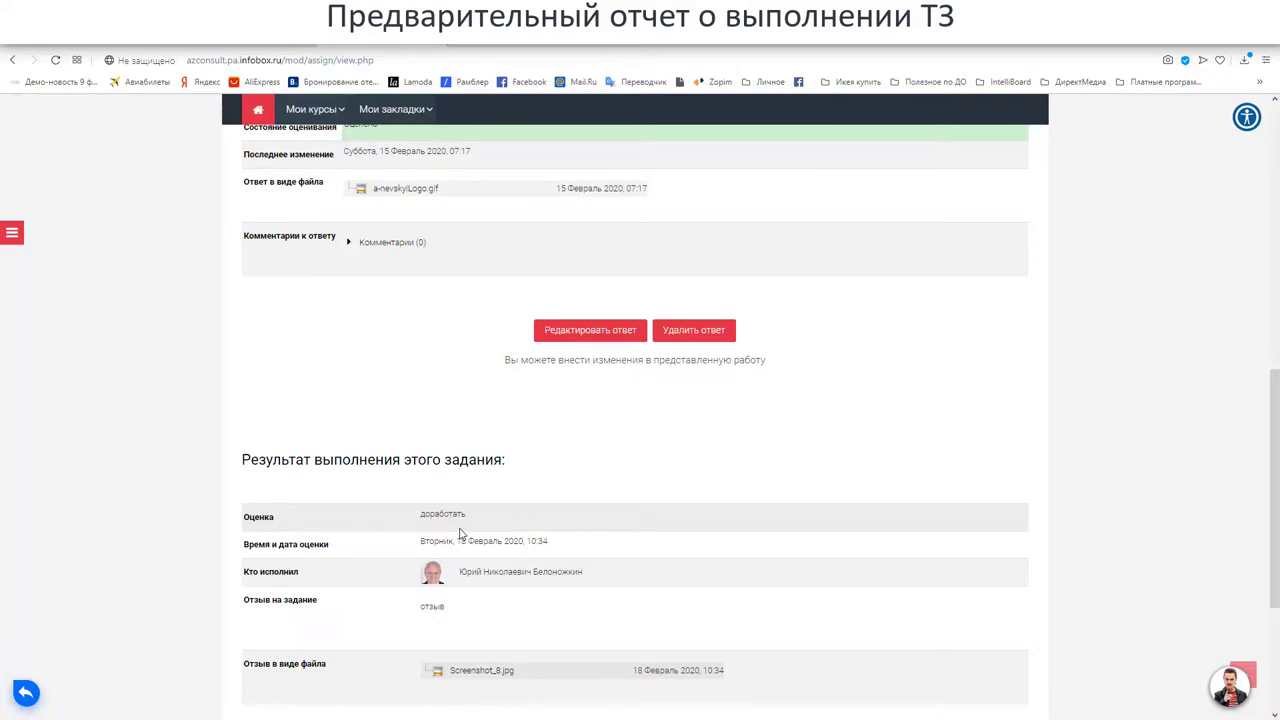
Switch to the specification document in Word and insert "+" before the heading of item 5, Мониторинг для куратора/студента.
key("alt+Tab")
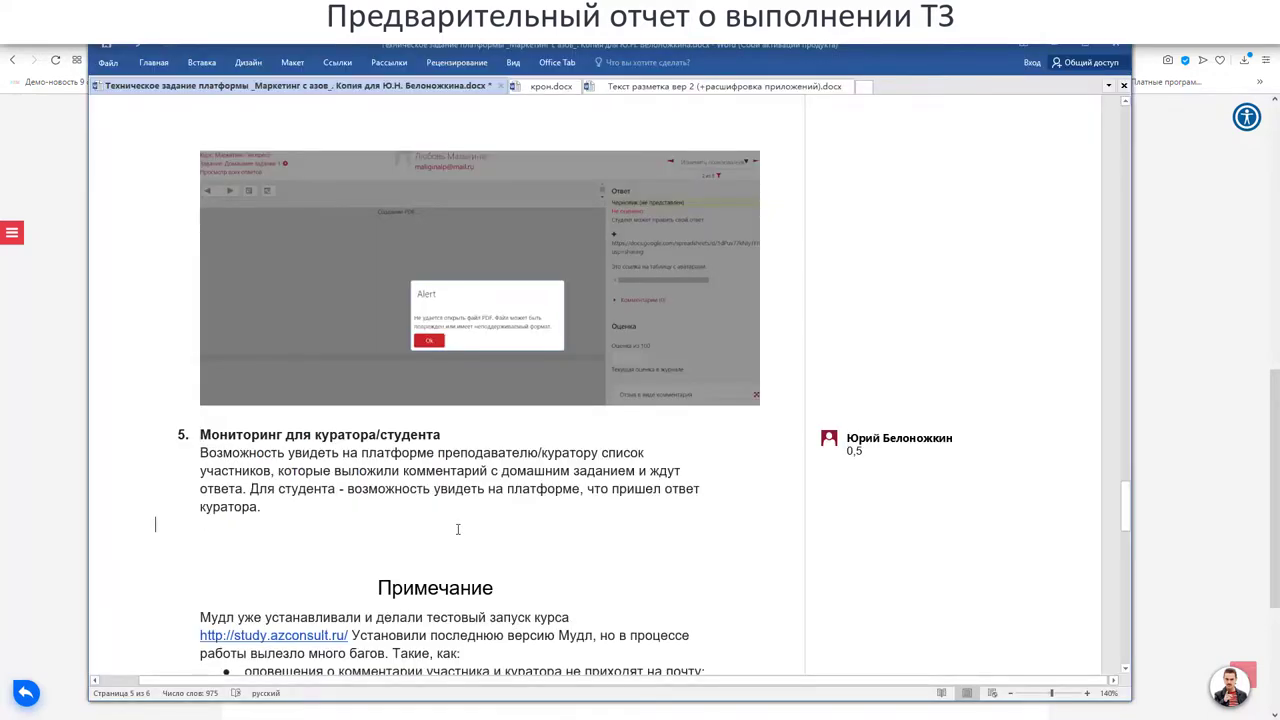
scroll(458, 529, "down", 3)
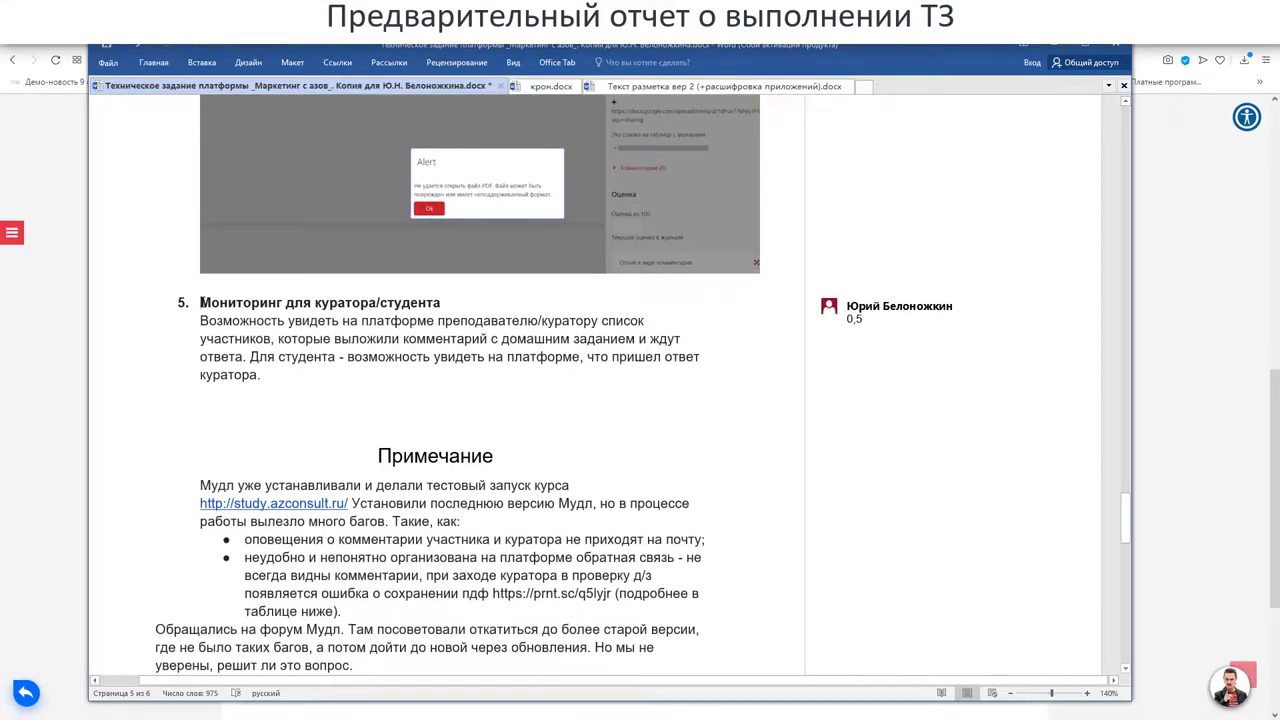
type("+")
Insert "+" before both bullets under Примечание, about e-mail notifications and inconvenient feedback on the platform.
scroll(314, 415, "down", 2)
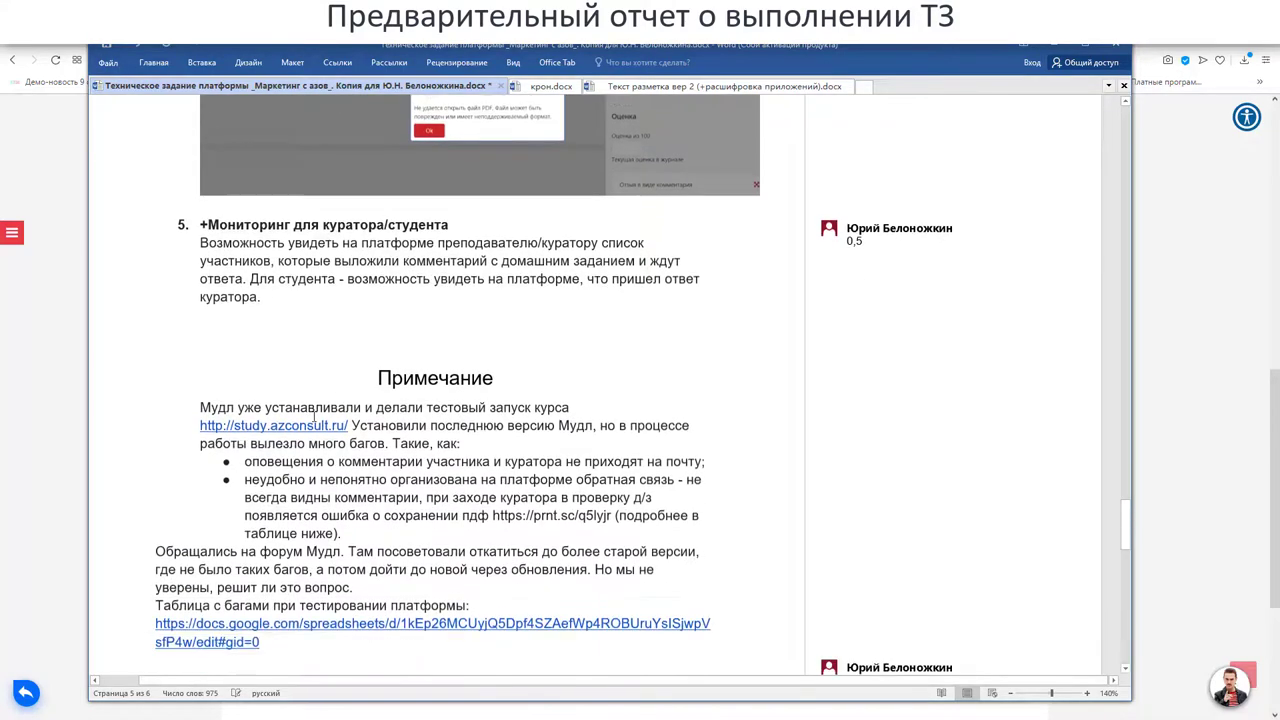
scroll(314, 415, "up", 3)
scroll(313, 416, "down", 5)
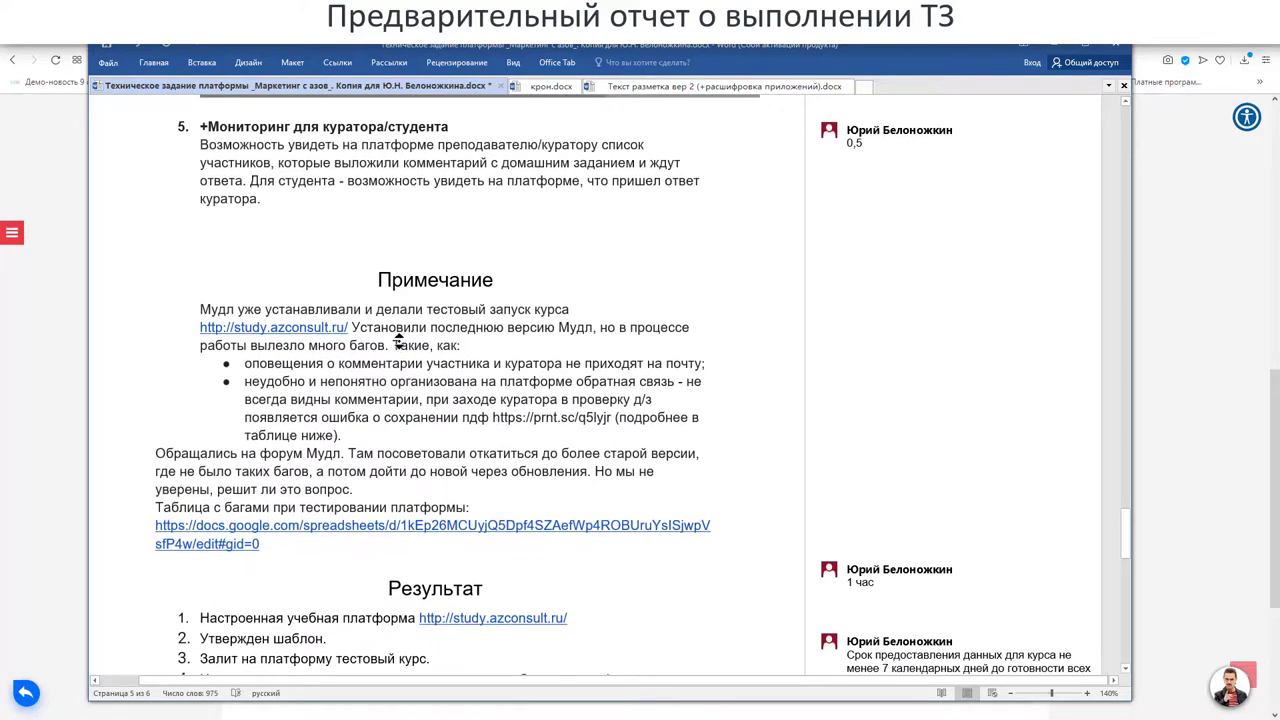
scroll(401, 344, "down", 1)
scroll(398, 345, "down", 1)
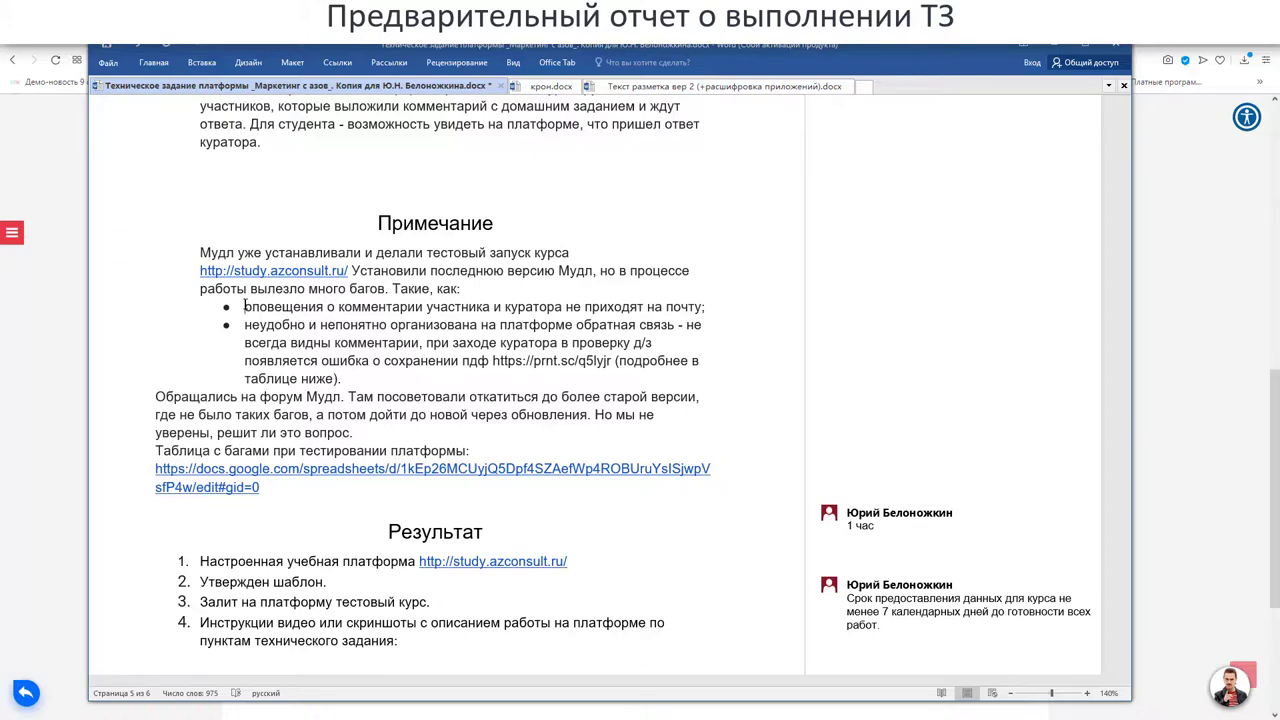
type("О")
scroll(246, 306, "down", 1)
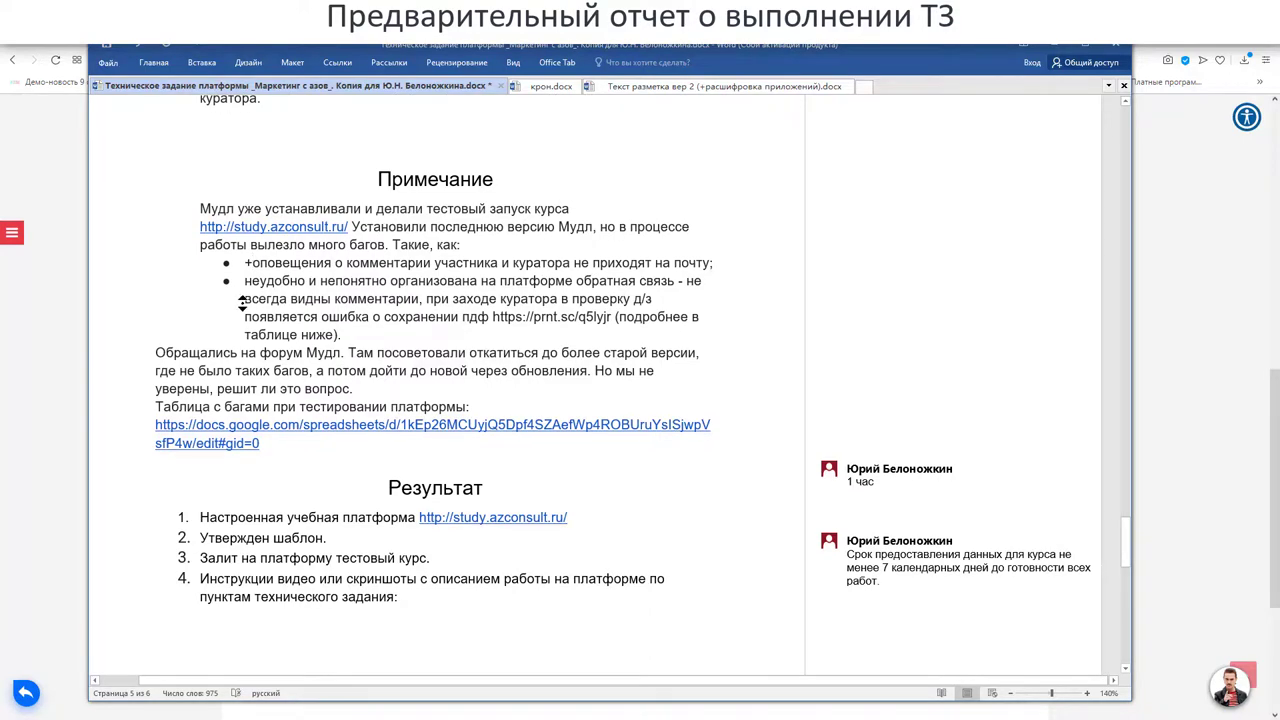
scroll(241, 304, "down", 1)
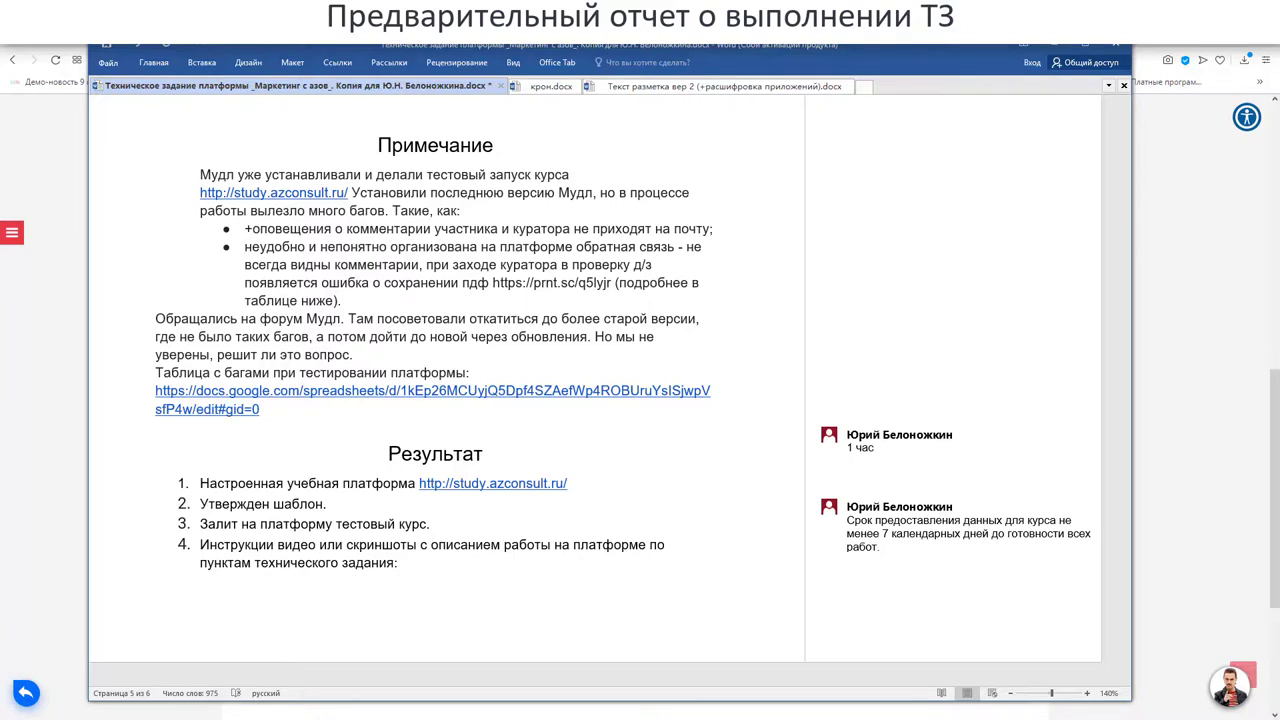
type("+")
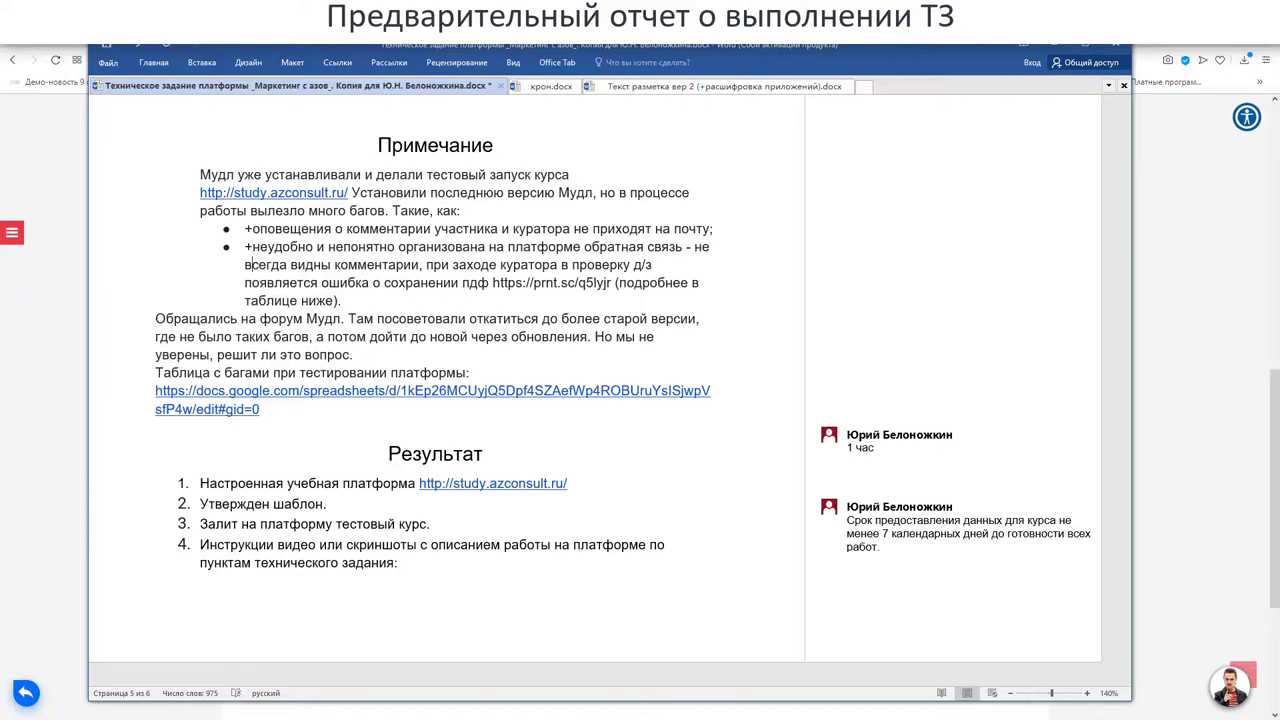
Insert "+" before the sentence starting "Там посоветовали откатиться" in the Примечание section.
key("Down")
key("Down")
key("Down")
key("Down")
key("Right")
type("+")
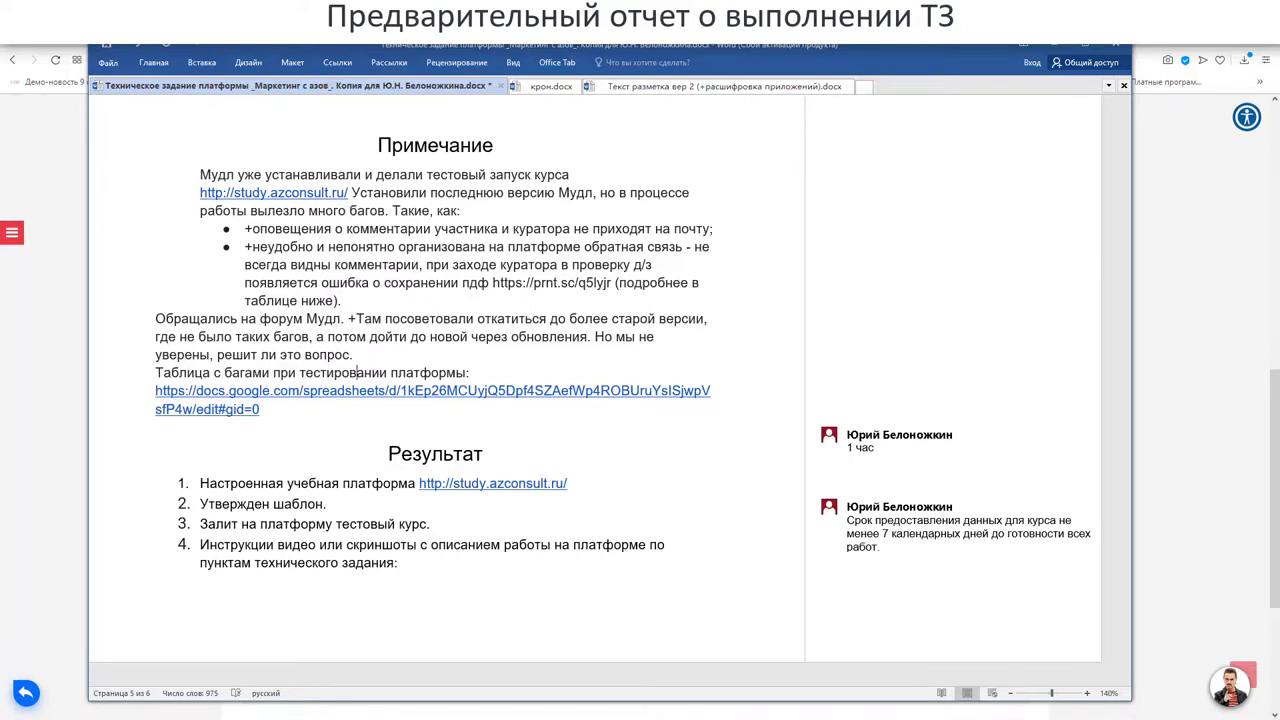
Insert "+" before the line "Таблица с багами при тестировании платформы" in the Примечание section.
key("ctrl+Left")
key("ctrl+Left")
key("ctrl+Left")
key("ctrl+Left")
type("+")
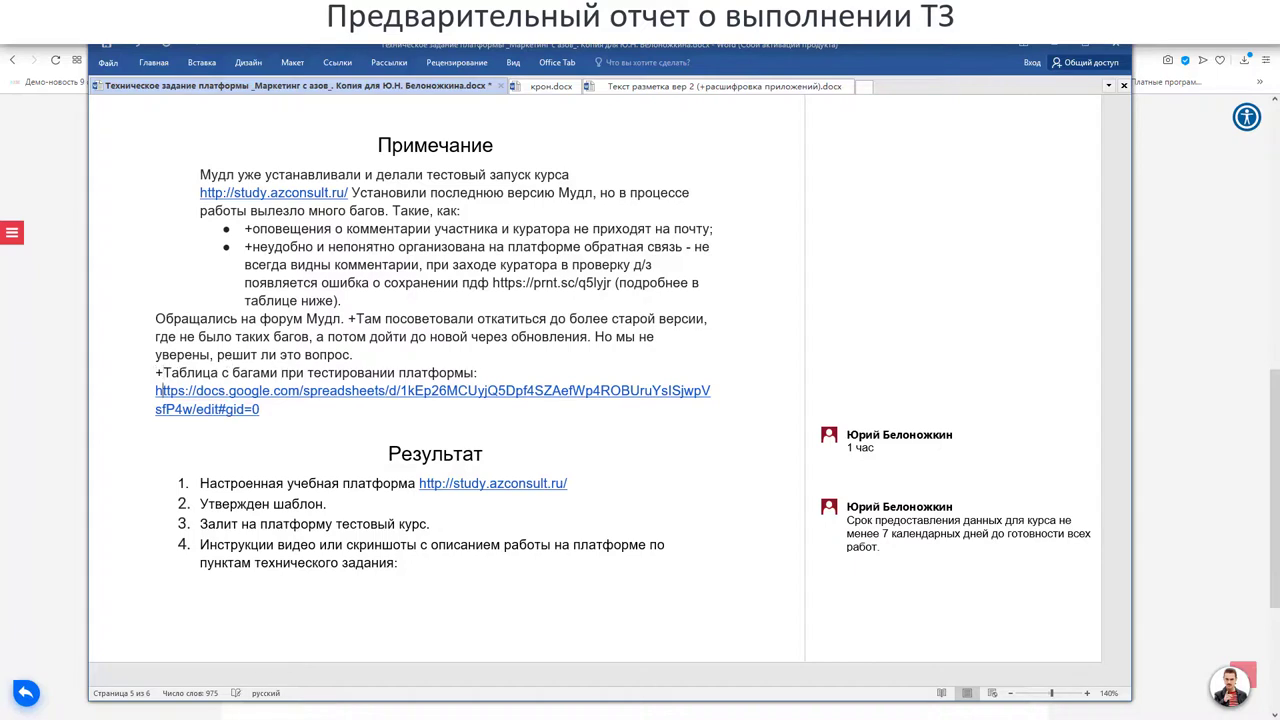
Under Результат, insert "+-" before items 1 and 2 and "+" before item 3, Залит на платформу тестовый курс.
key("Down")
key("Down")
key("Down")
key("Down")
key("Down")
left_click(200, 504)
type("+")
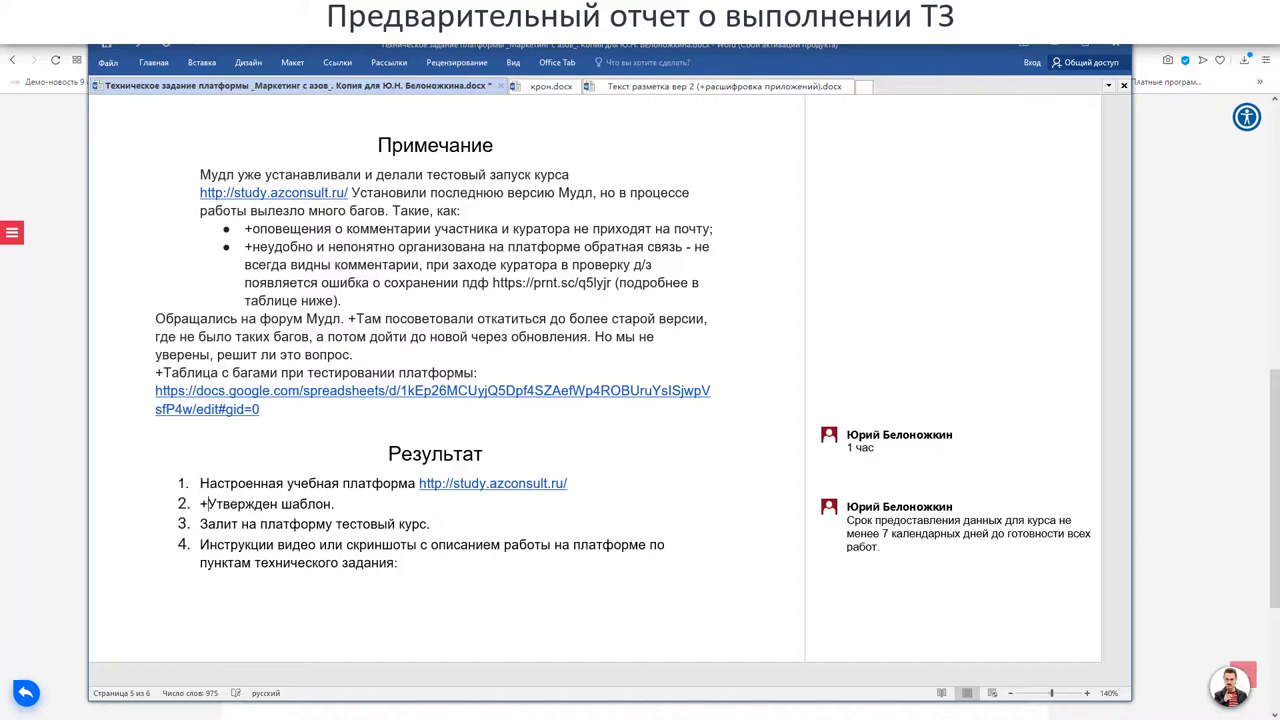
key("BackSpace")
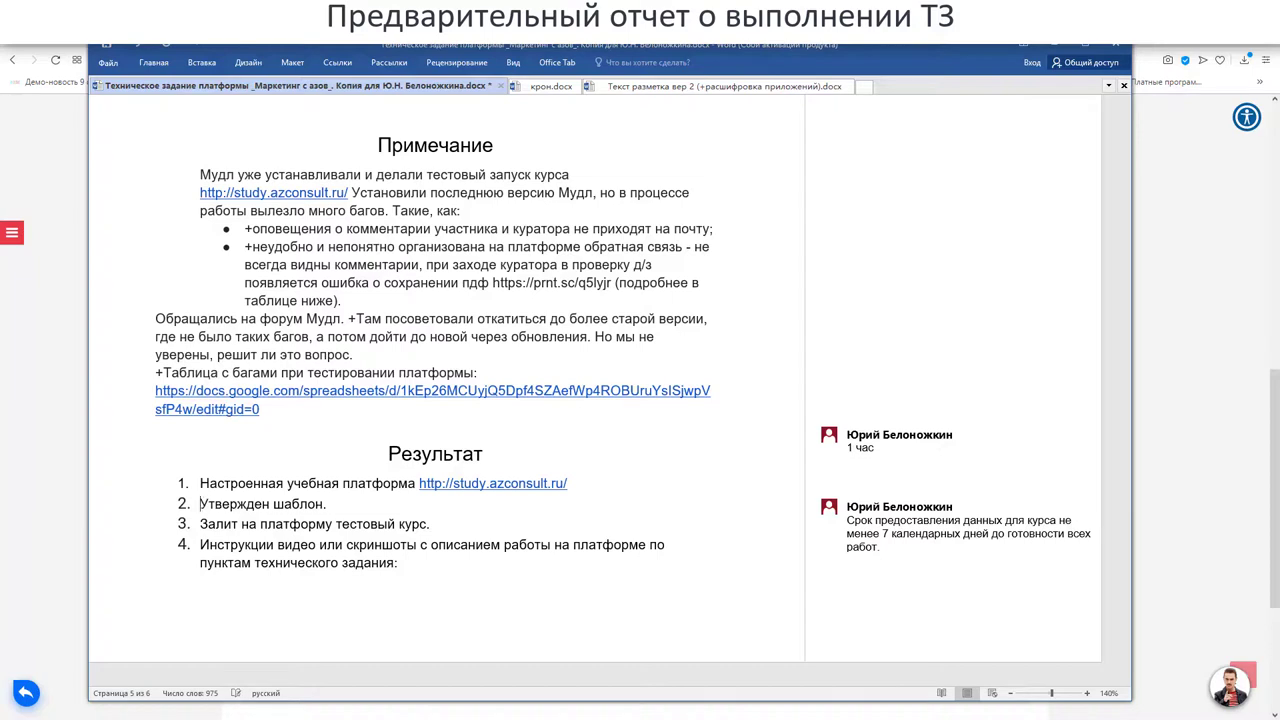
type("+-")
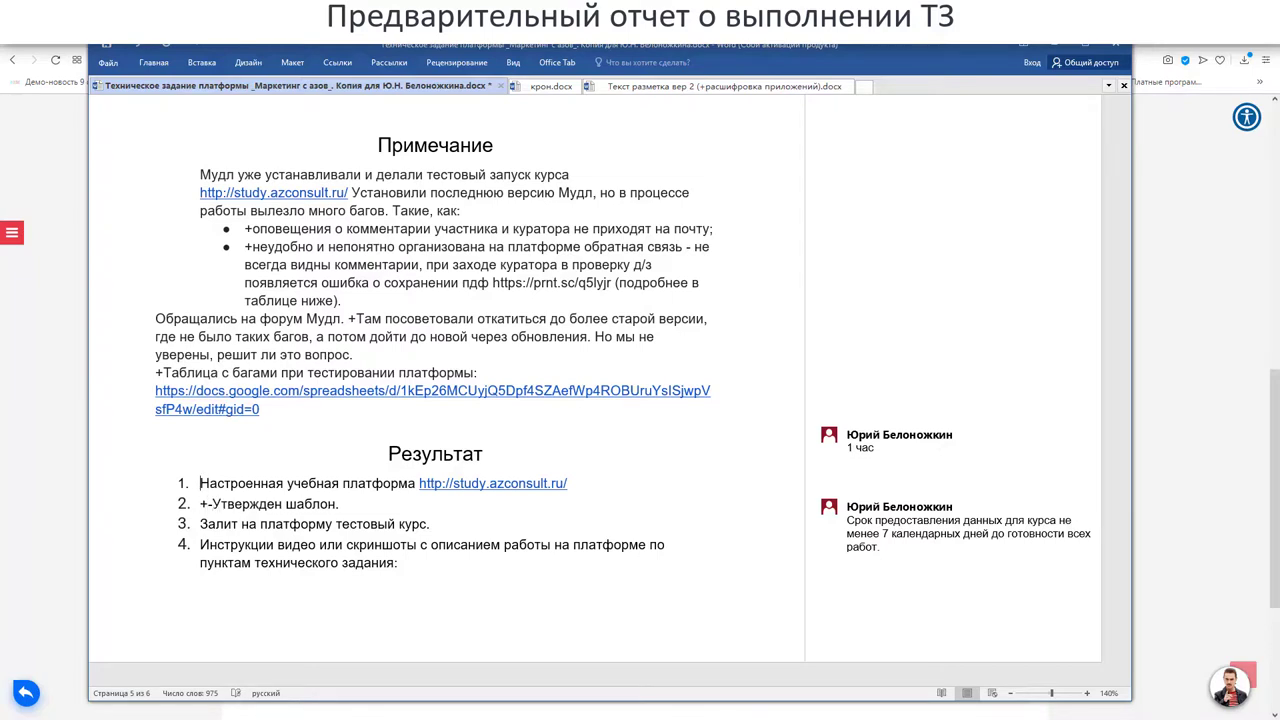
type("+-")
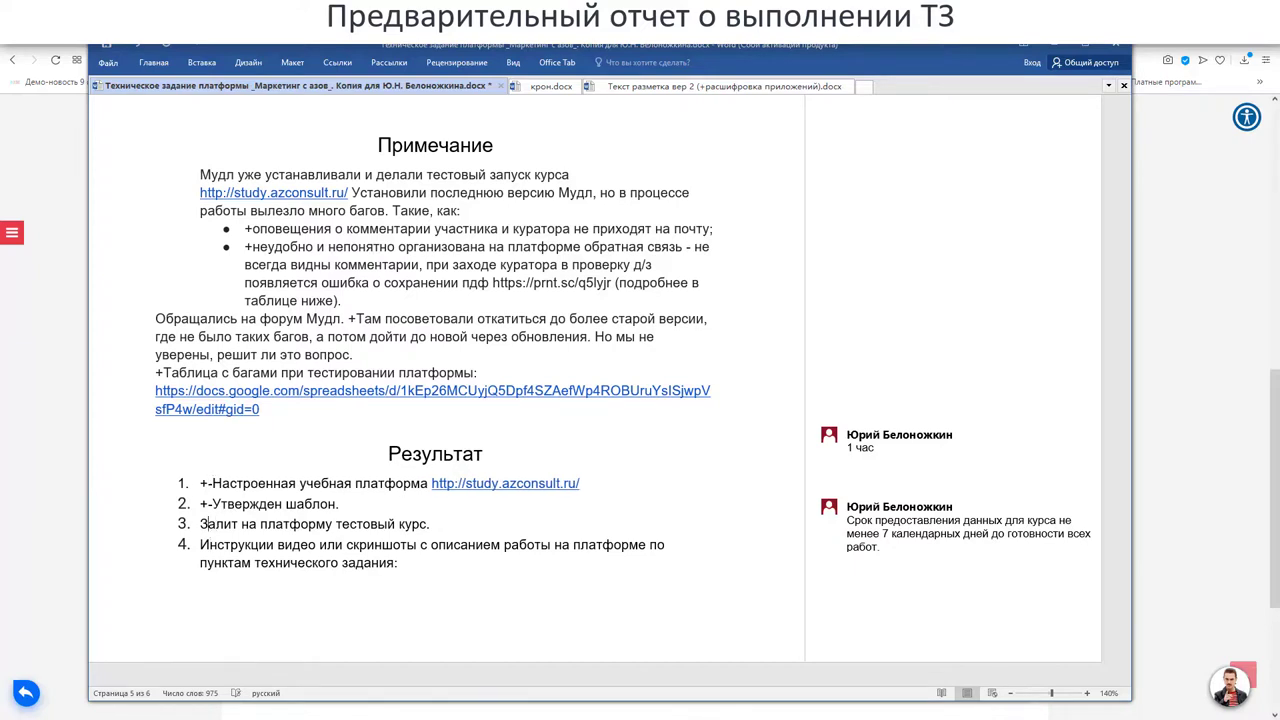
left_click(200, 524)
type("+")
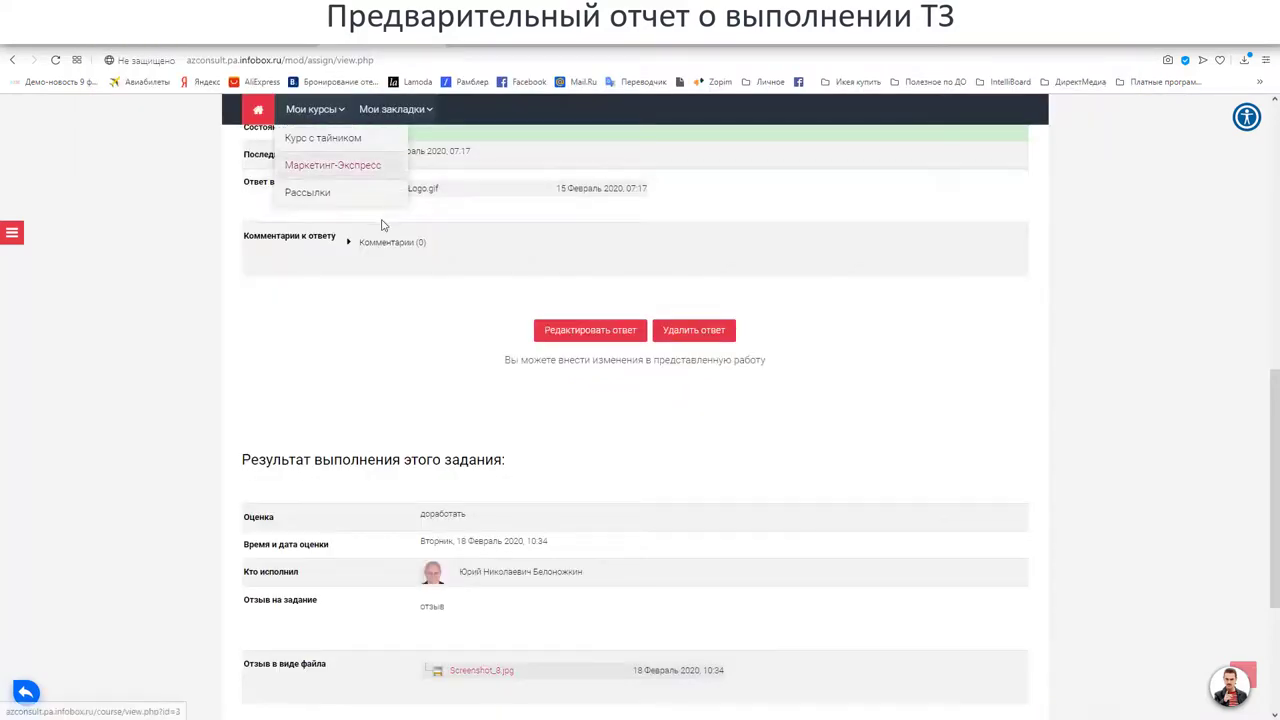
Switch to the Moodle site in the browser and open topic 1, Целевая аудитория. Строим гипотезу, in the course Рассылки.
scroll(286, 338, "up", 5)
scroll(286, 338, "up", 3)
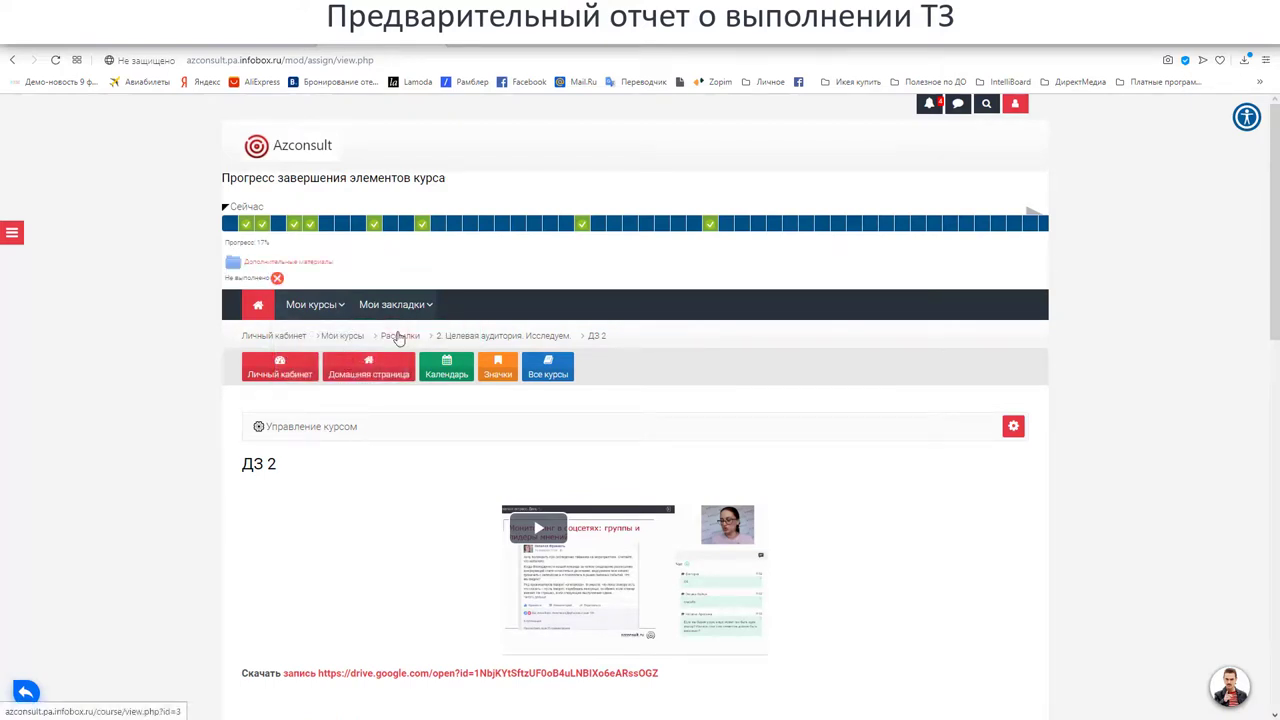
left_click(398, 337)
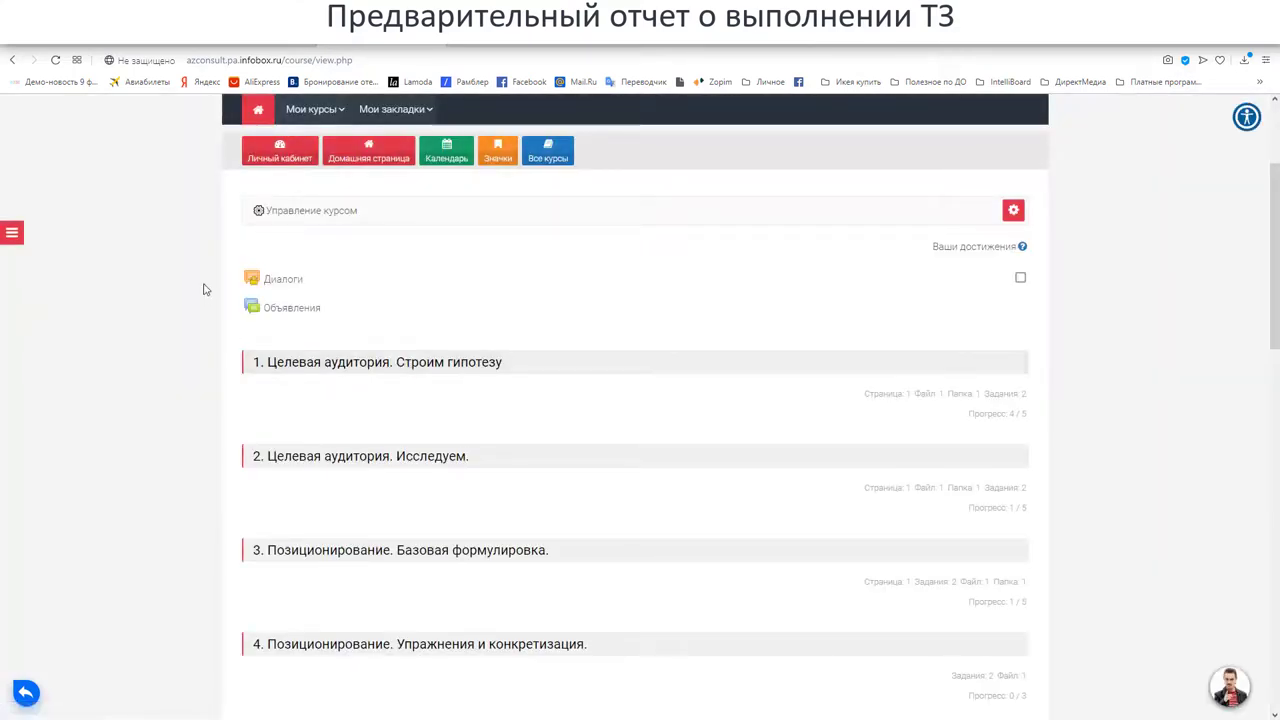
scroll(220, 295, "down", 1)
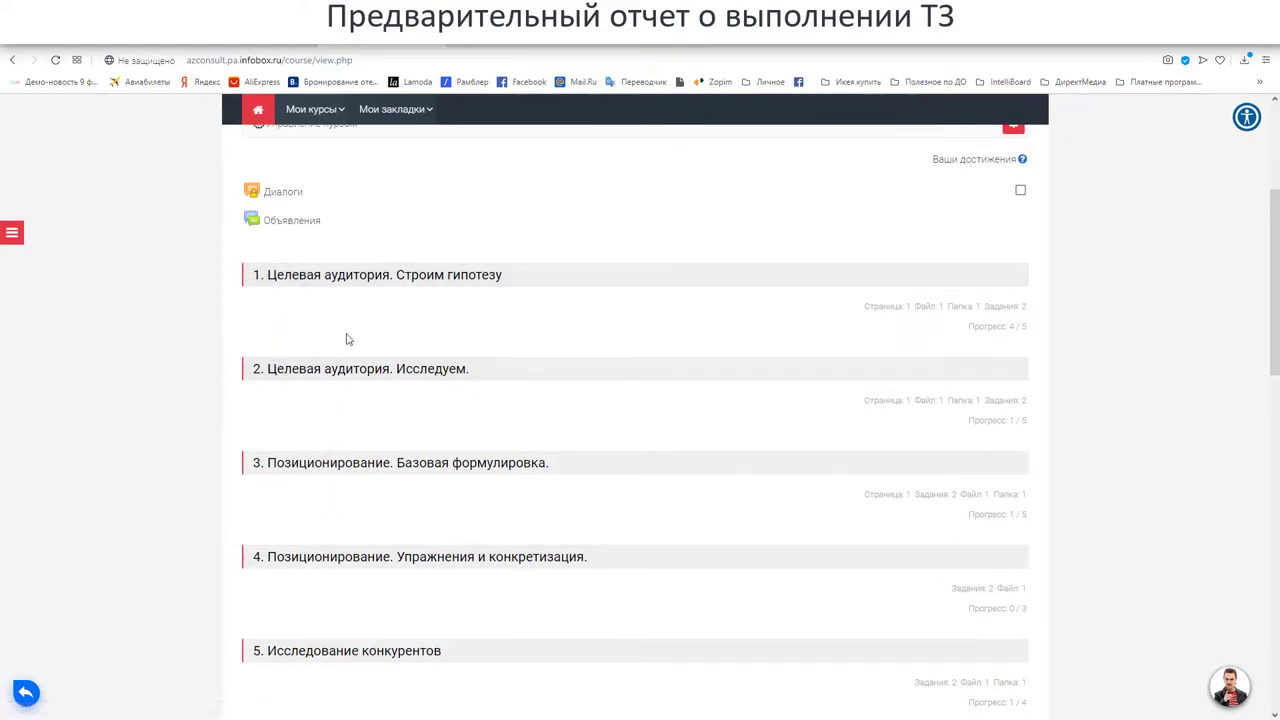
left_click(355, 283)
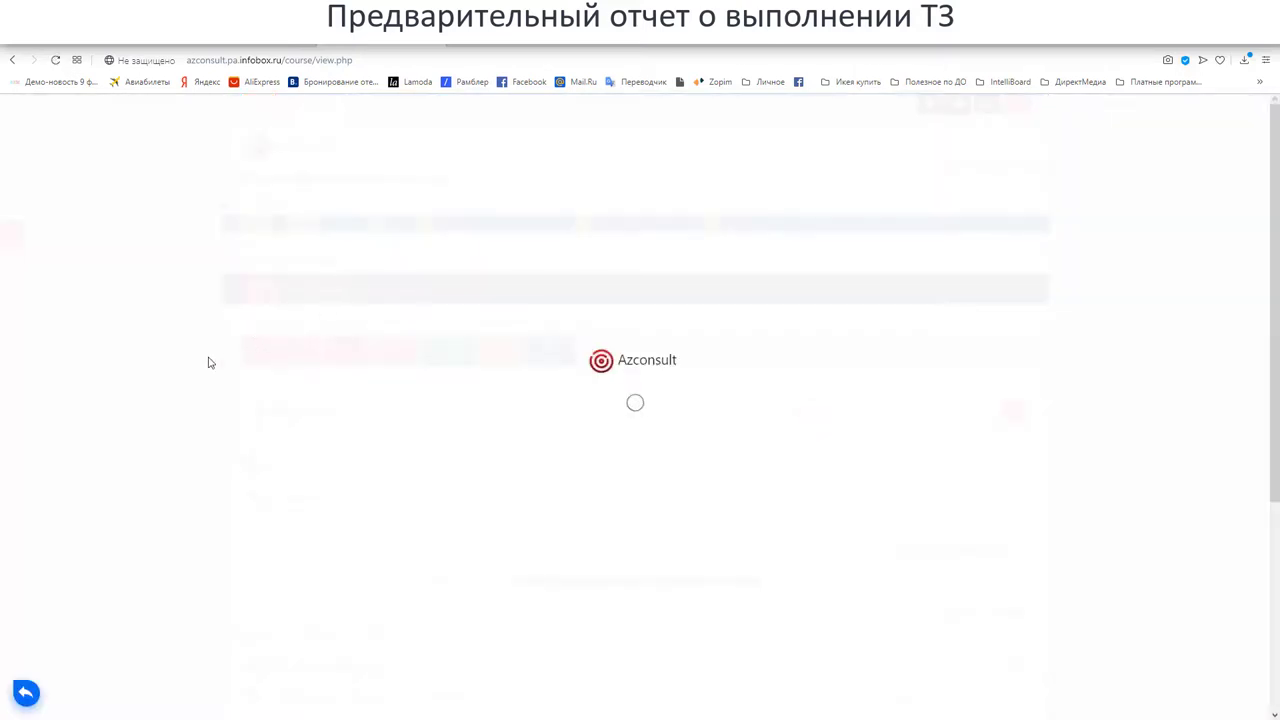
scroll(208, 363, "down", 3)
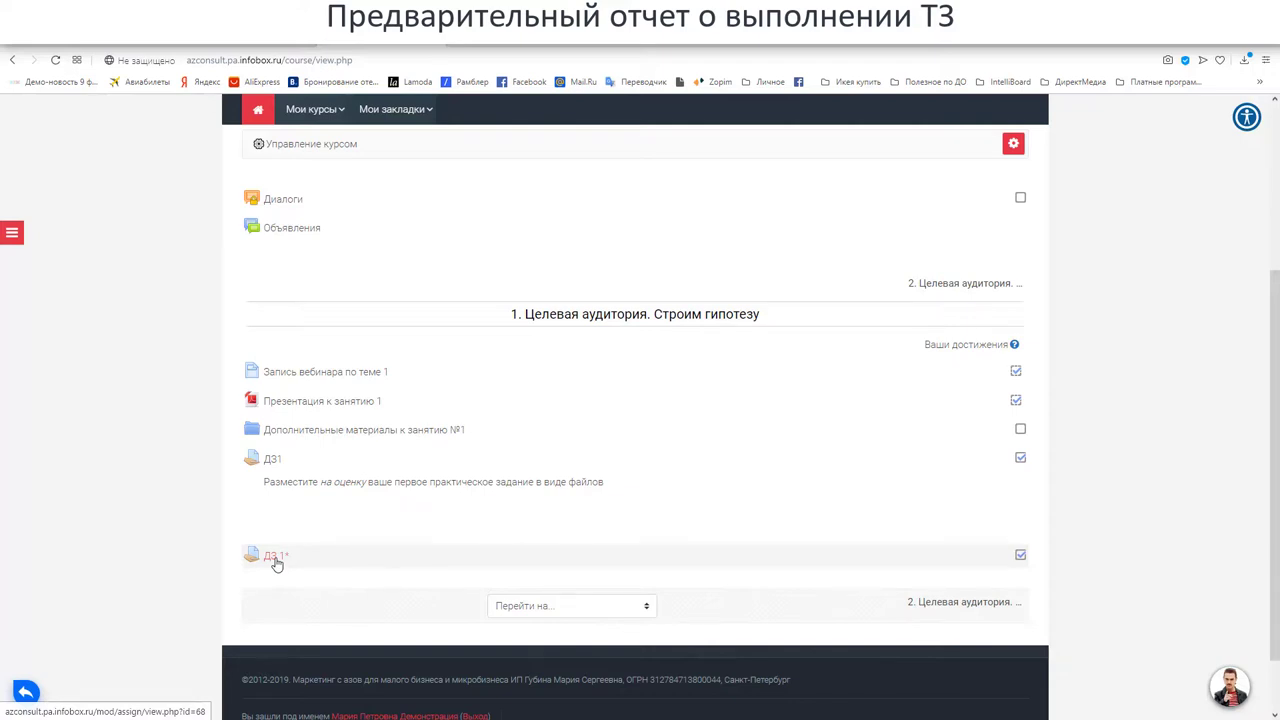
Go from Запись вебинара по теме 1 to Презентация к занятию 1, checking the list for jumping between course activities on the way.
left_click(288, 378)
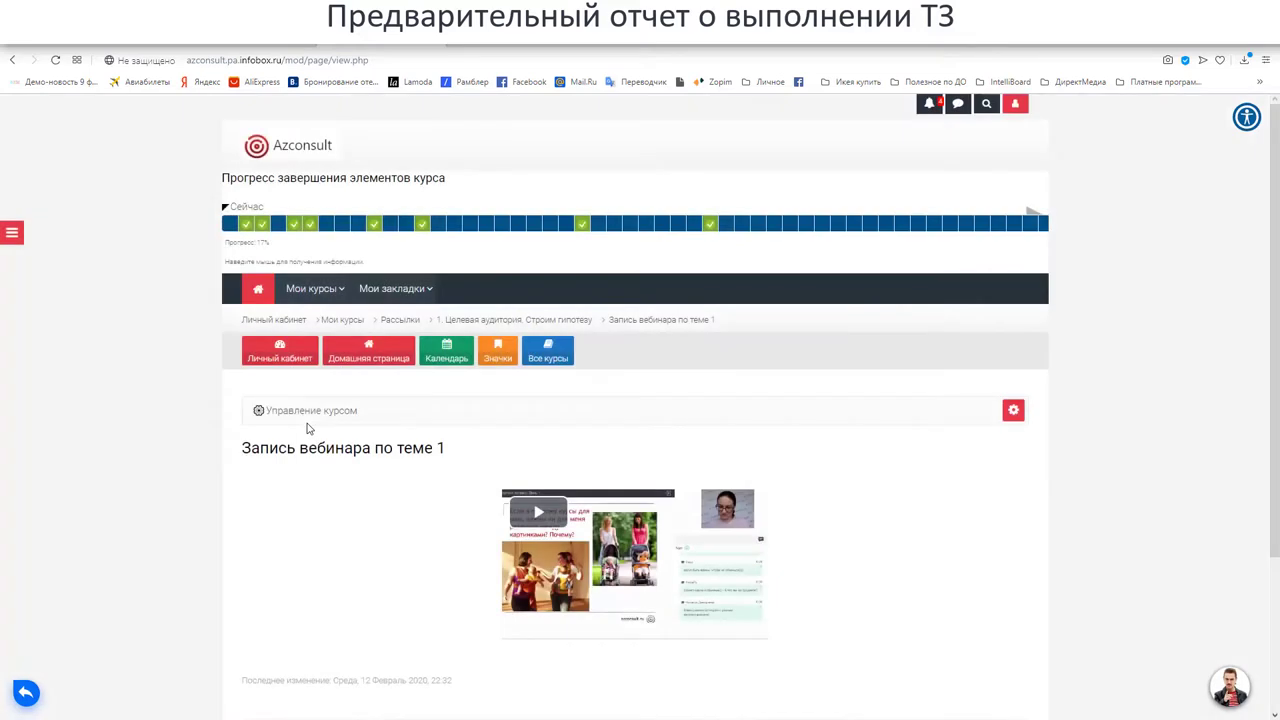
scroll(309, 428, "down", 3)
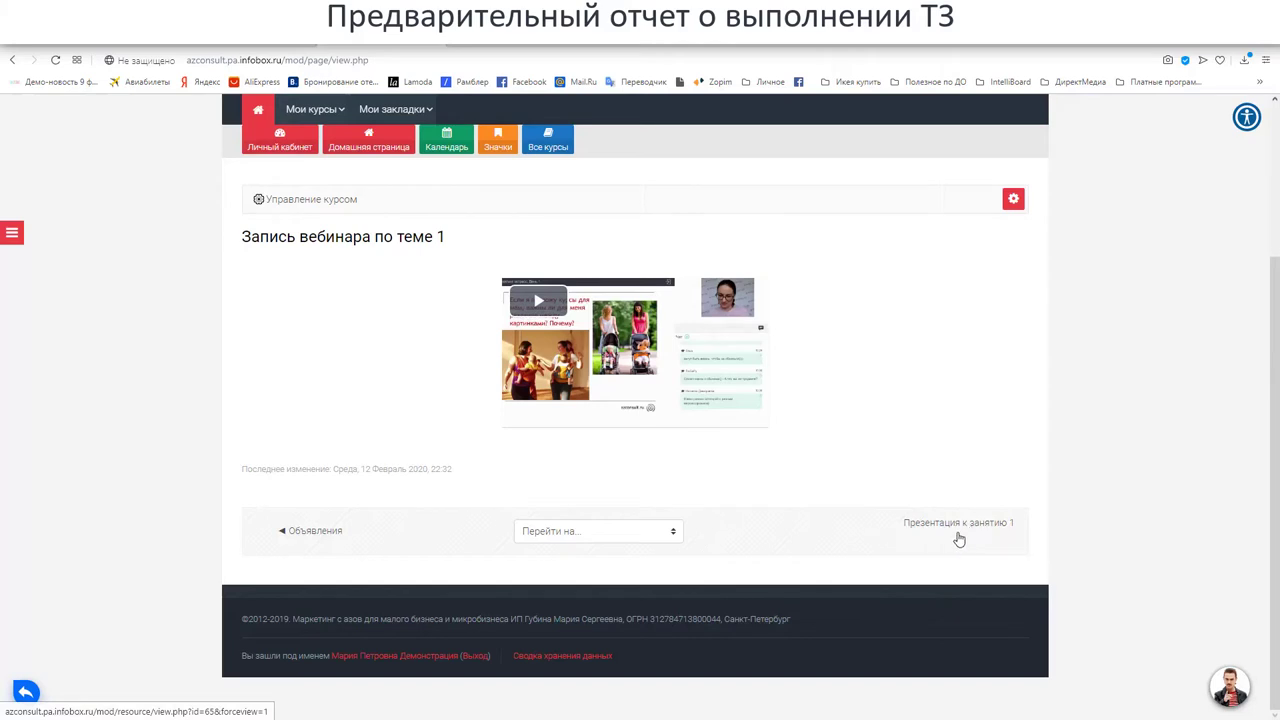
left_click(674, 531)
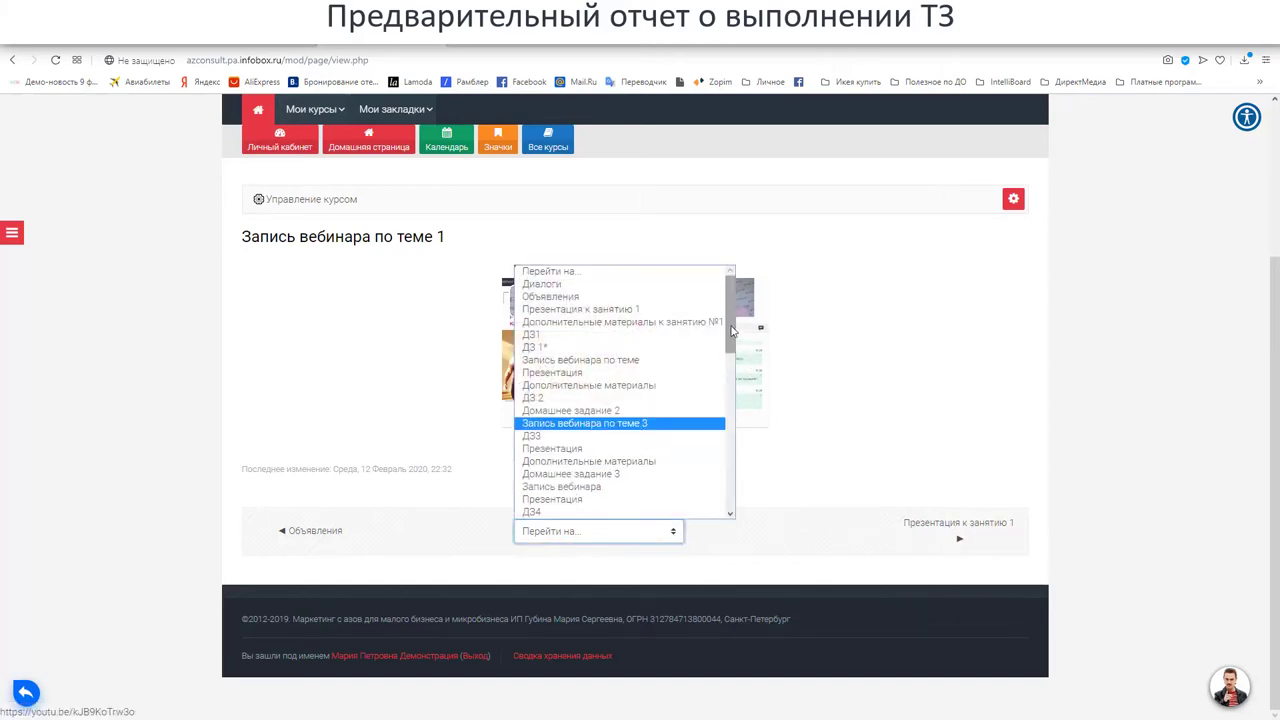
left_click_drag(729, 330, 771, 278)
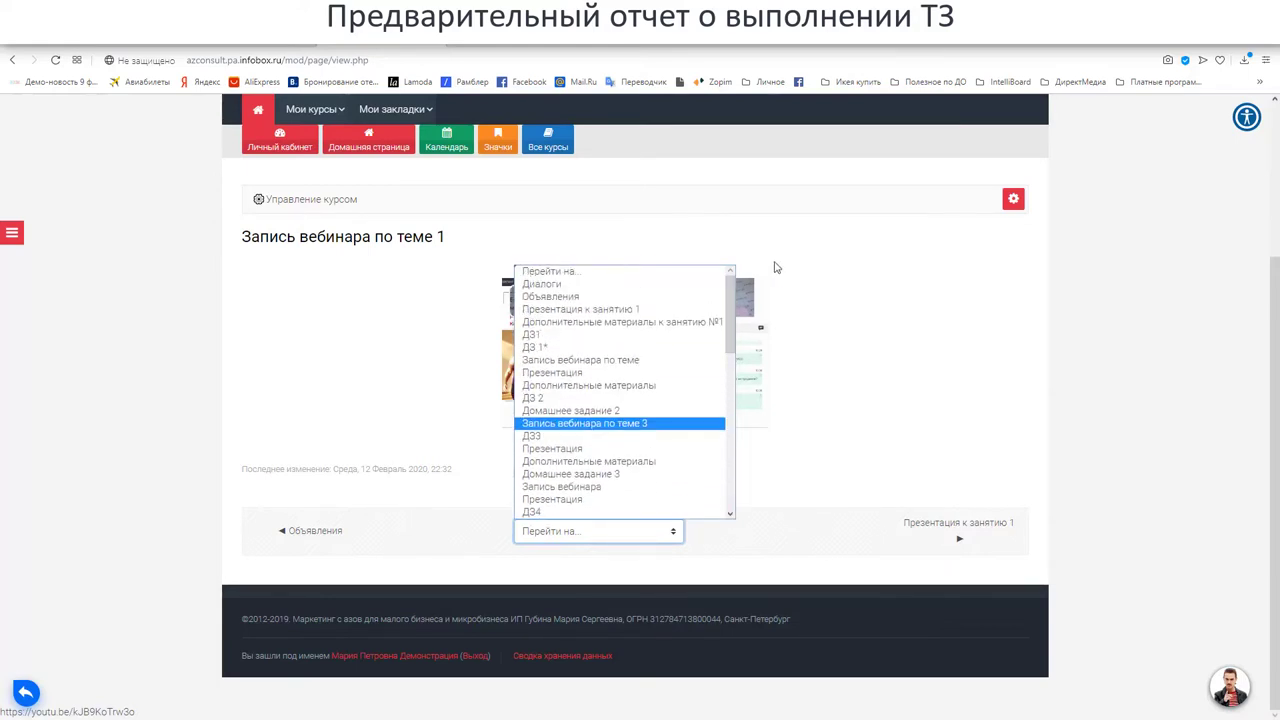
left_click(775, 267)
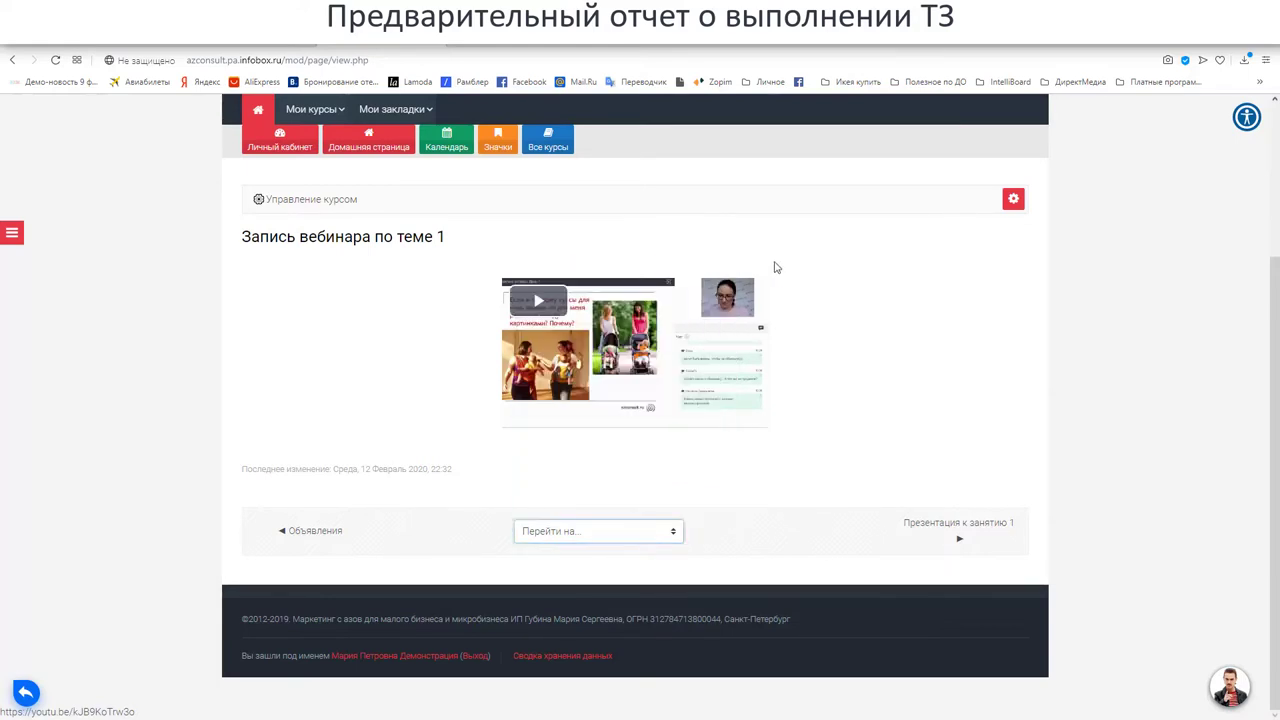
left_click(951, 524)
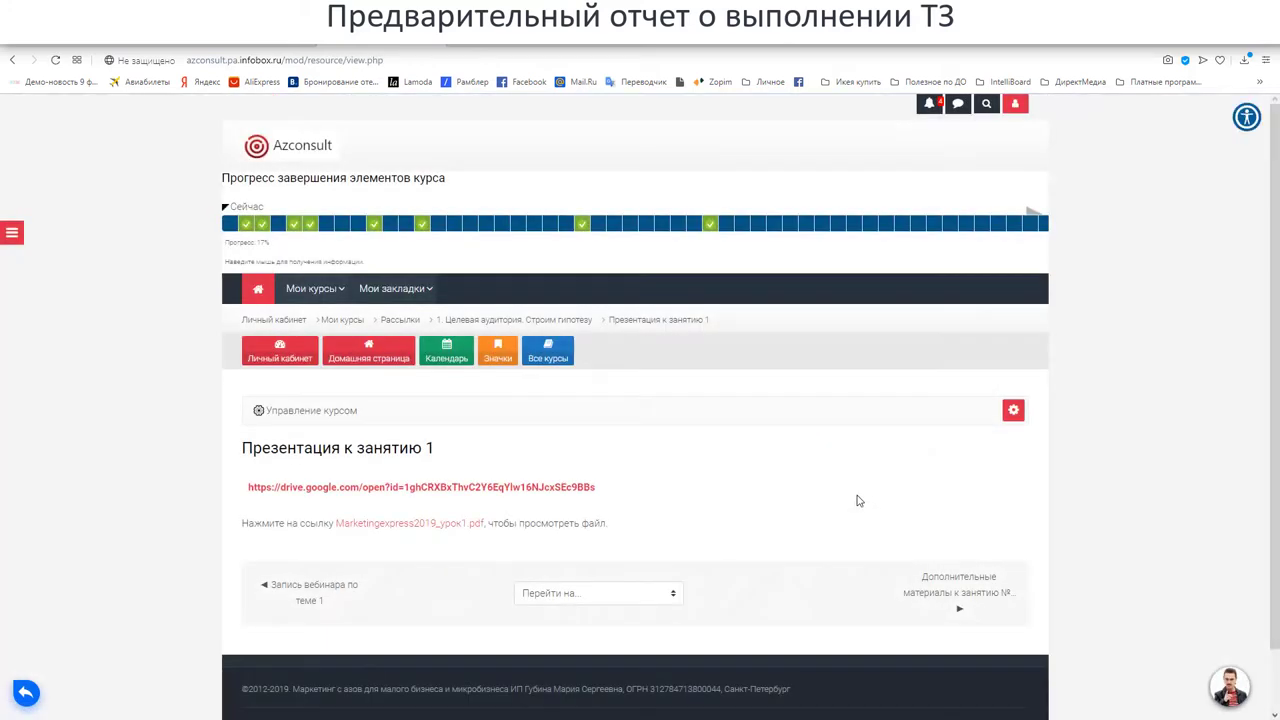
scroll(857, 500, "down", 1)
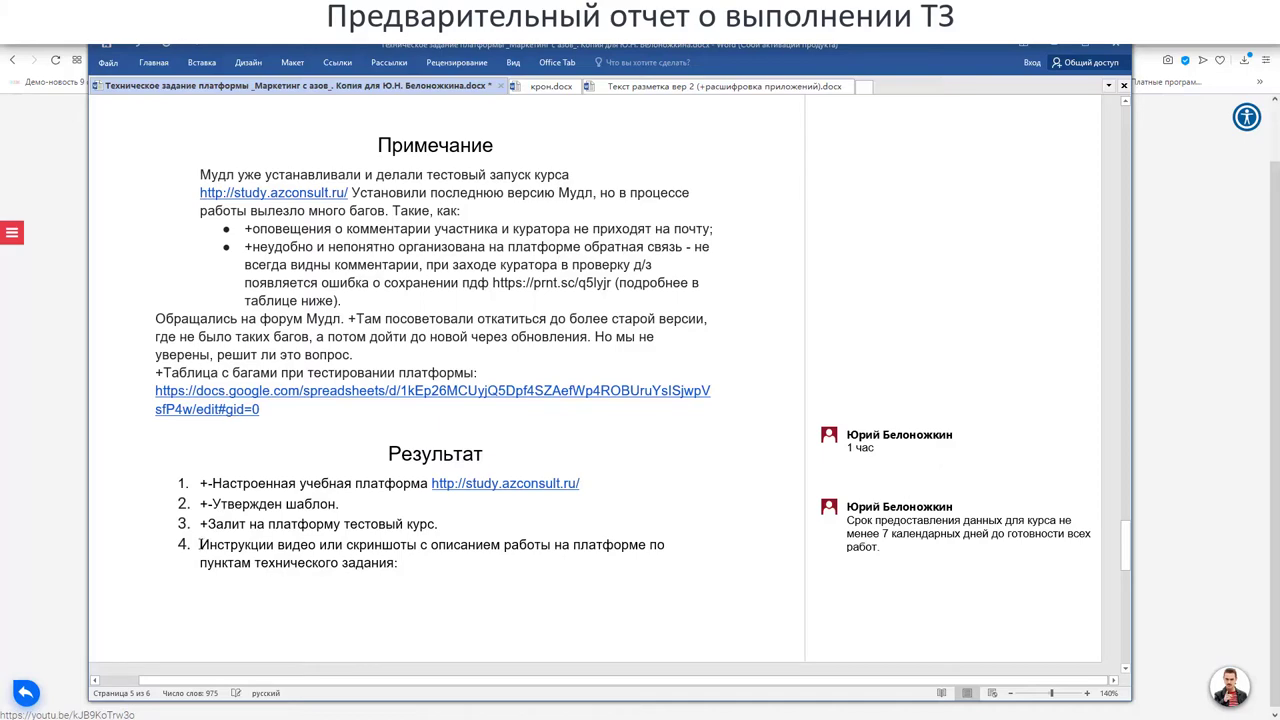
Switch to the specification document in Word and insert "+-" before item 4 under Результат, about video or screenshot instructions.
left_click(200, 544)
type("+")
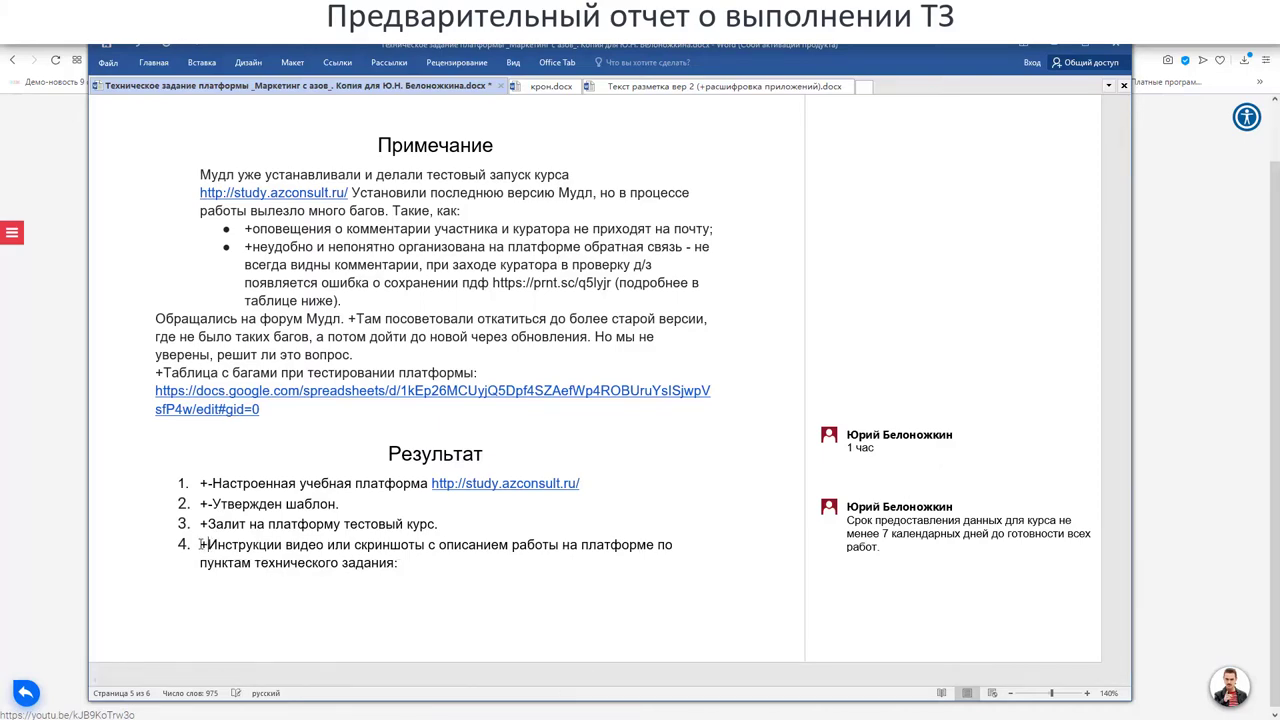
type("-")
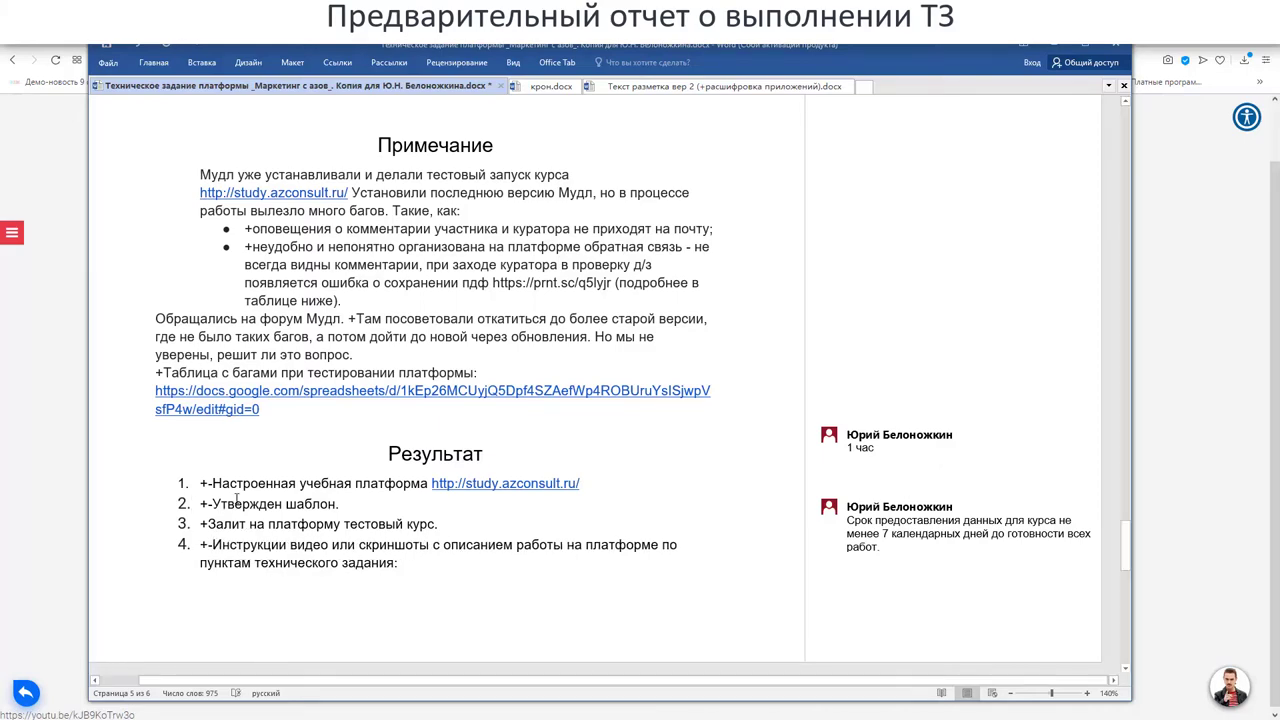
Insert "?" before the first bullet of item 4, about creating a new course, uploading materials and configuring settings.
scroll(237, 497, "down", 3)
scroll(237, 497, "down", 2)
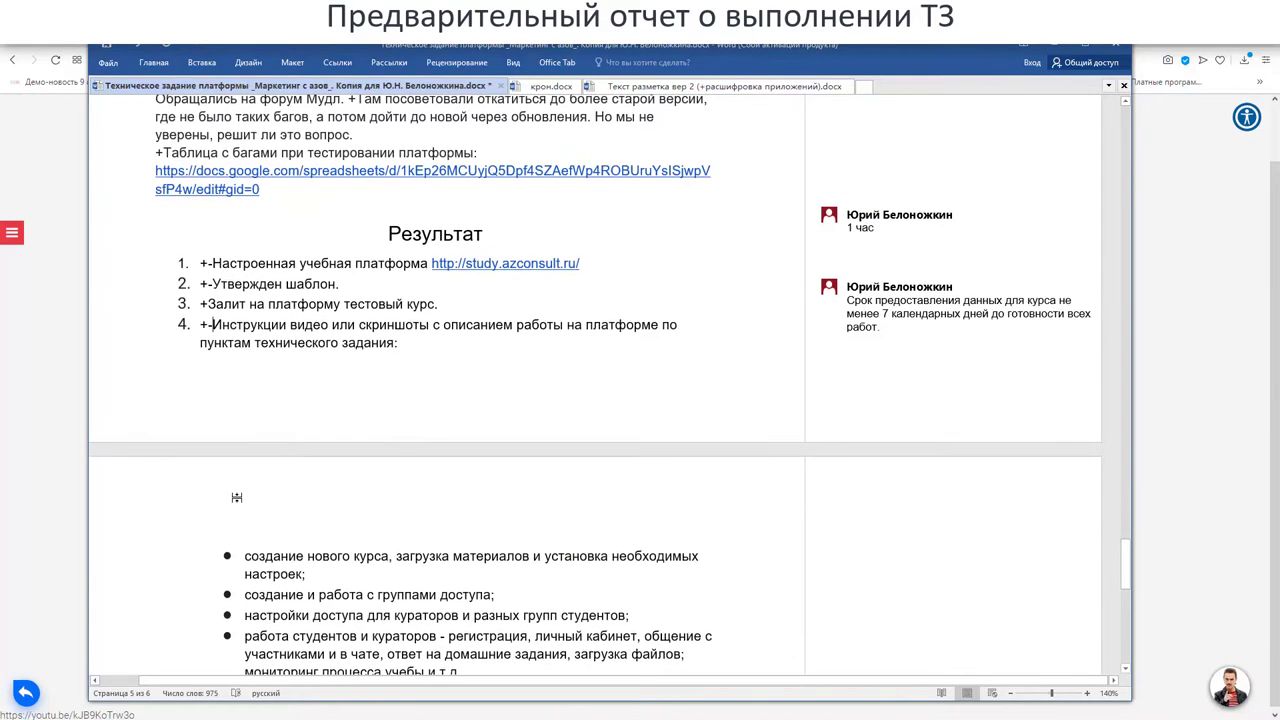
scroll(237, 497, "down", 1)
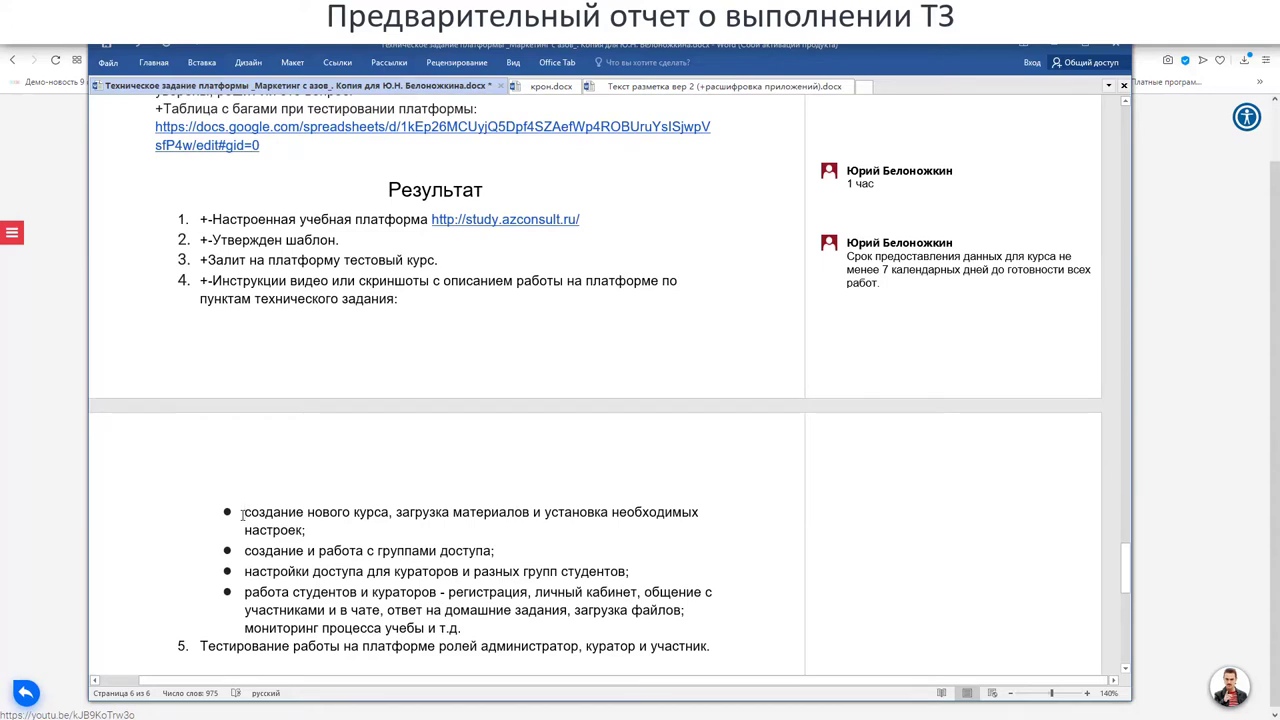
left_click(243, 514)
type("?")
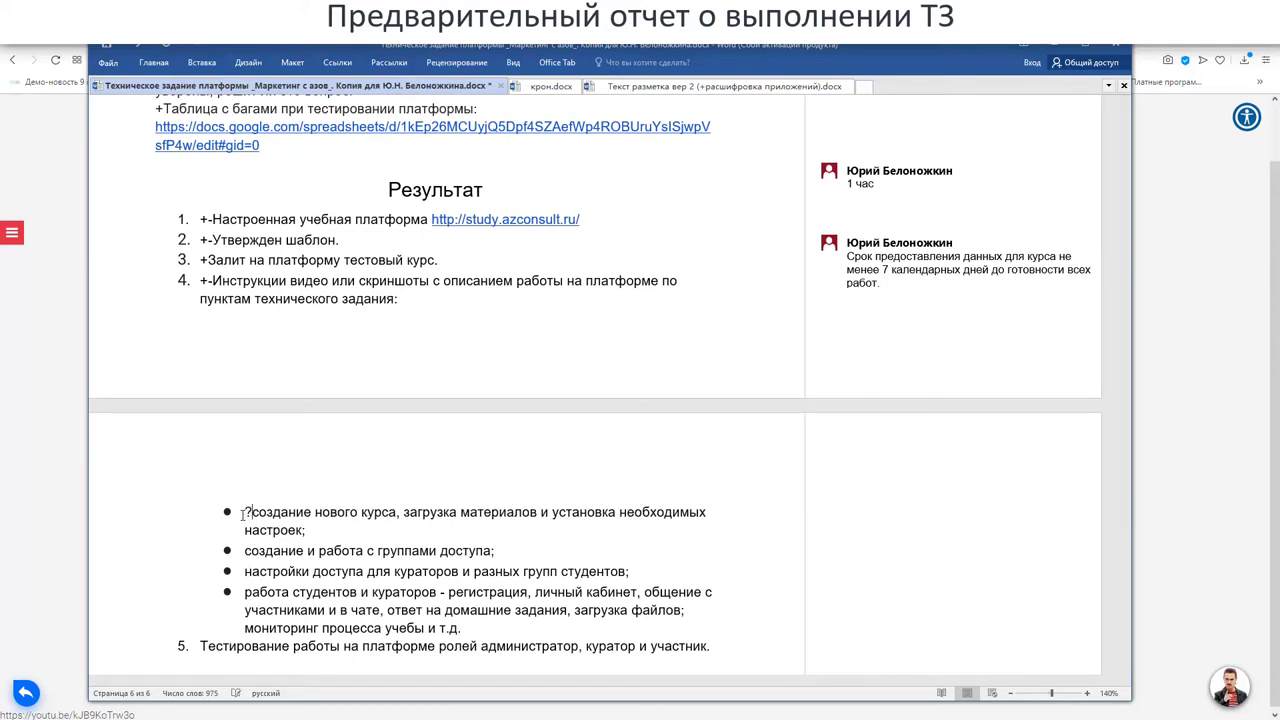
Insert "+" before the three remaining bullets of item 4, about access groups, access settings and the work of students and curators.
scroll(260, 488, "down", 2)
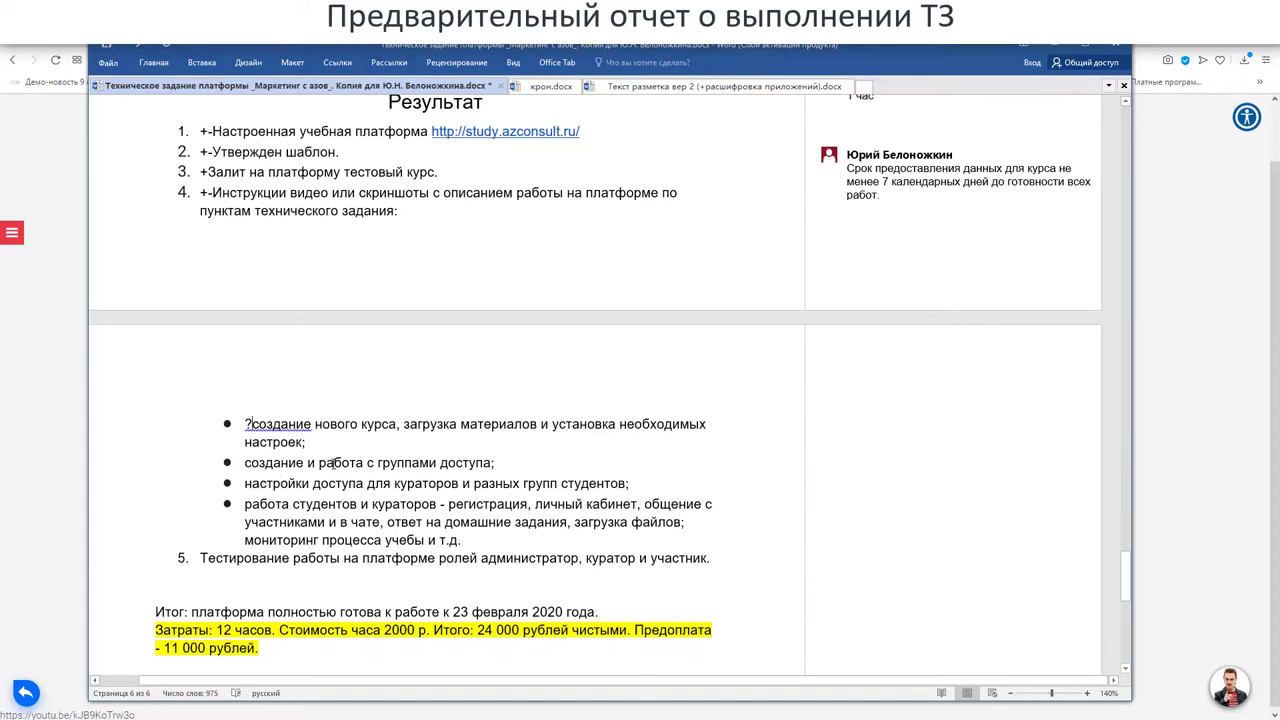
scroll(347, 443, "down", 1)
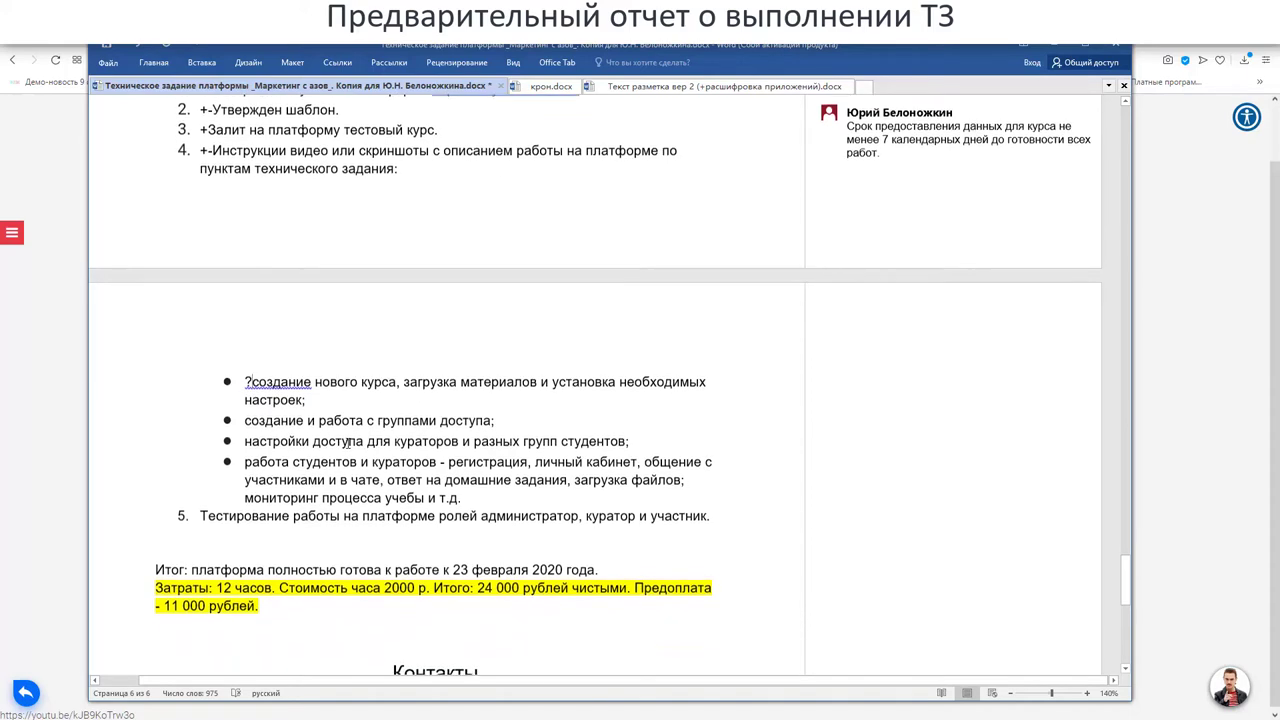
left_click(246, 420)
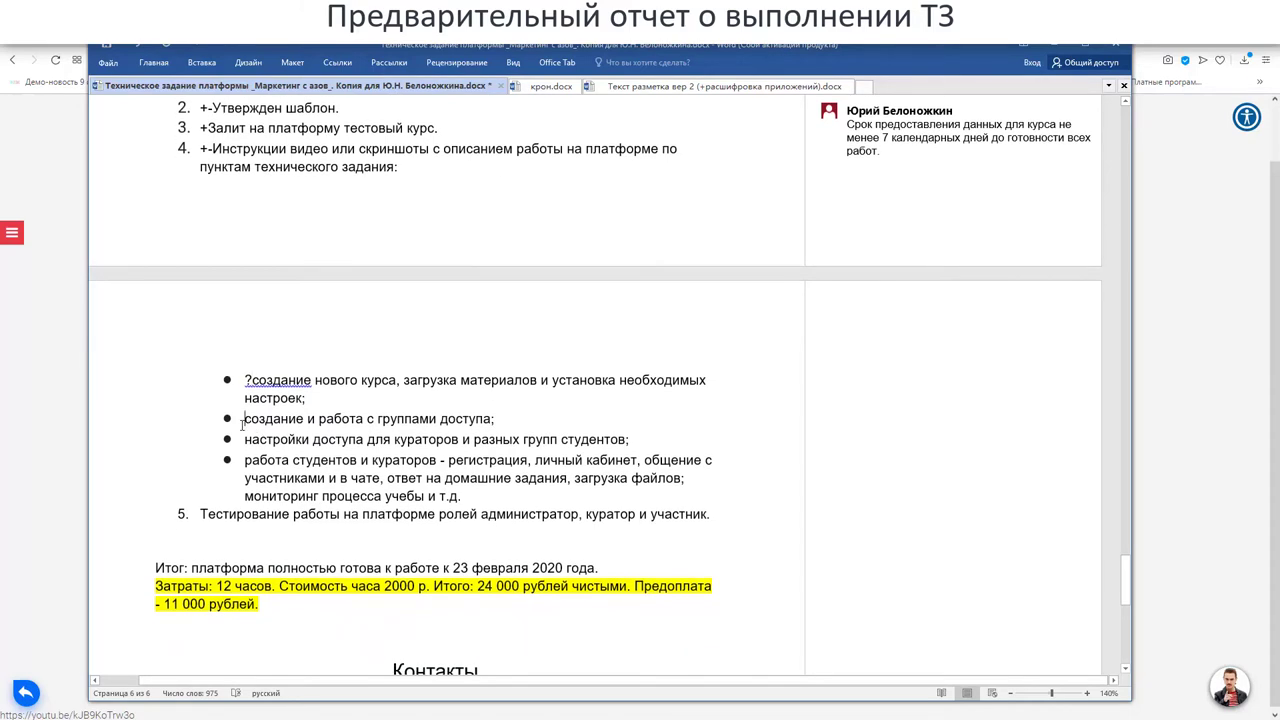
type("+")
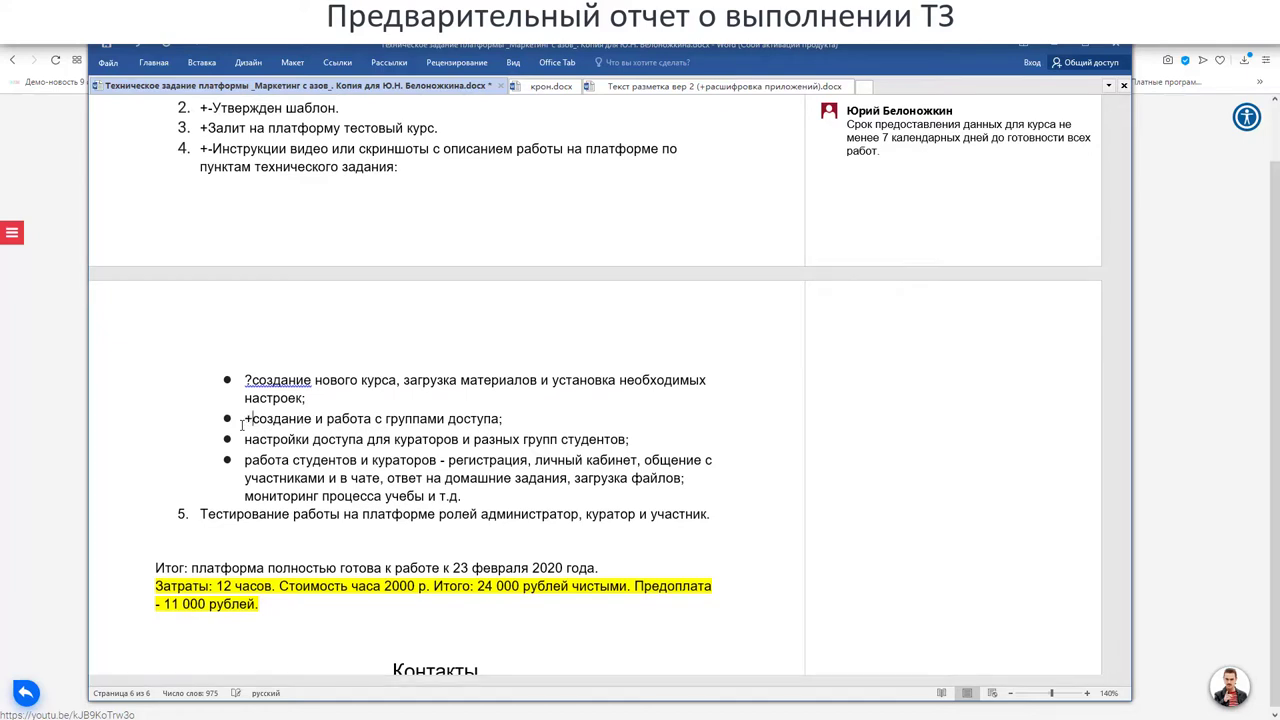
type("+")
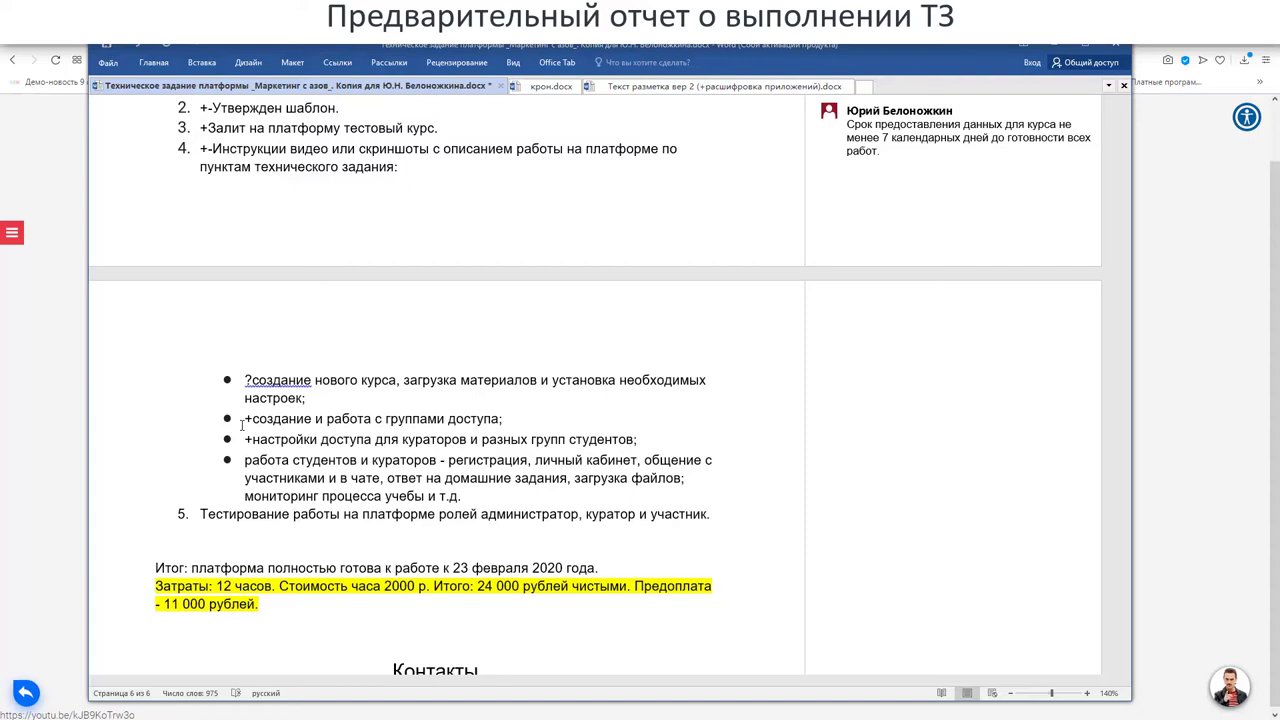
type("+")
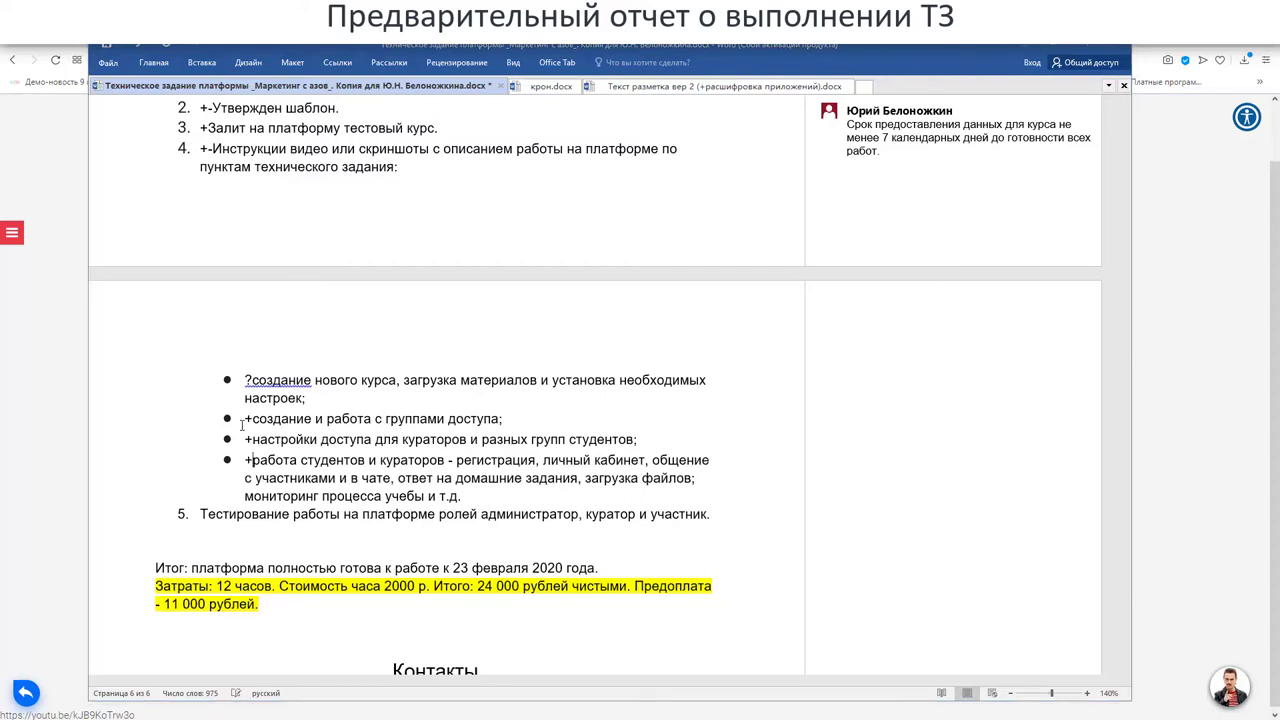
Switch to the Moodle site in the browser, open Личный кабинет and review the Сводка по курсам section.
key("alt+Tab")
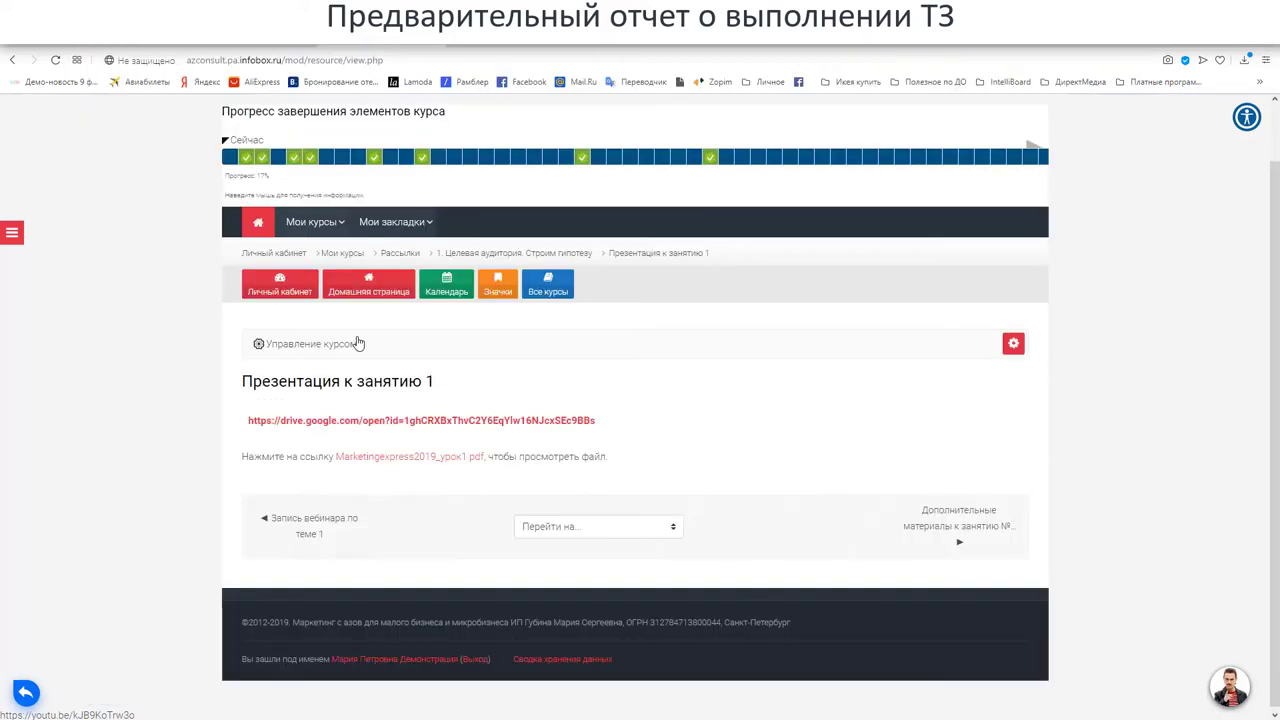
left_click(275, 256)
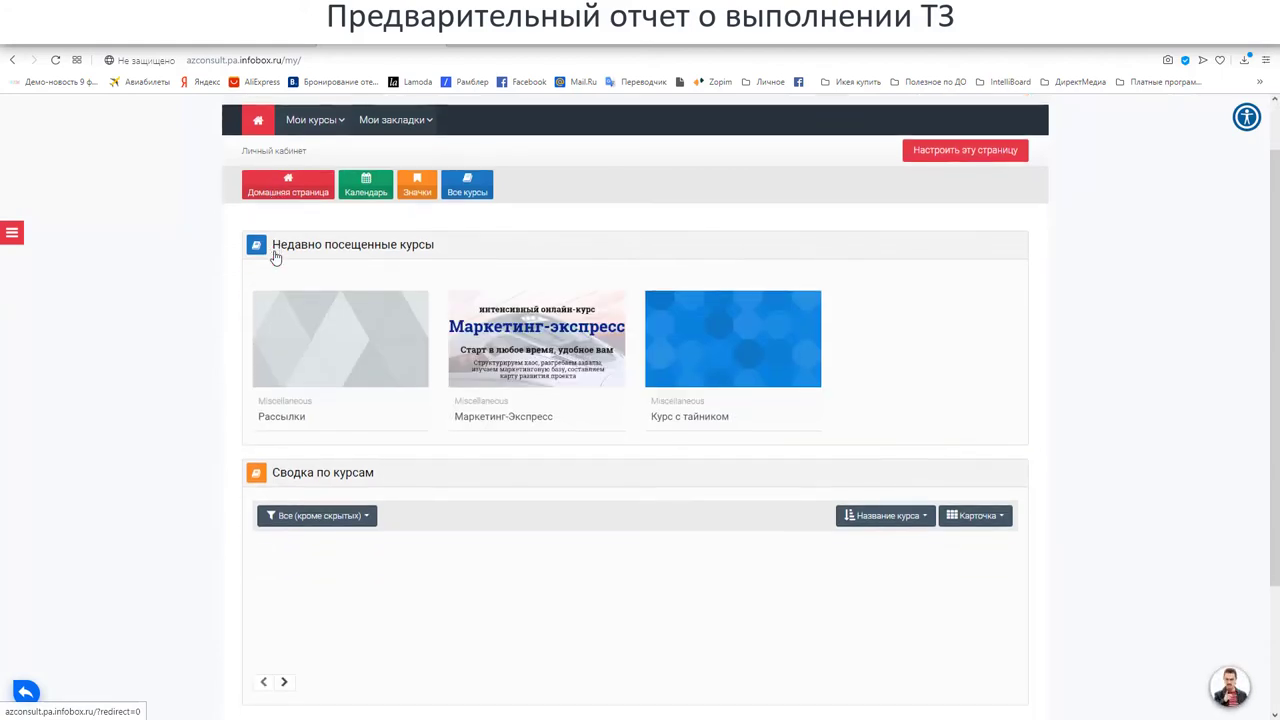
scroll(486, 346, "down", 2)
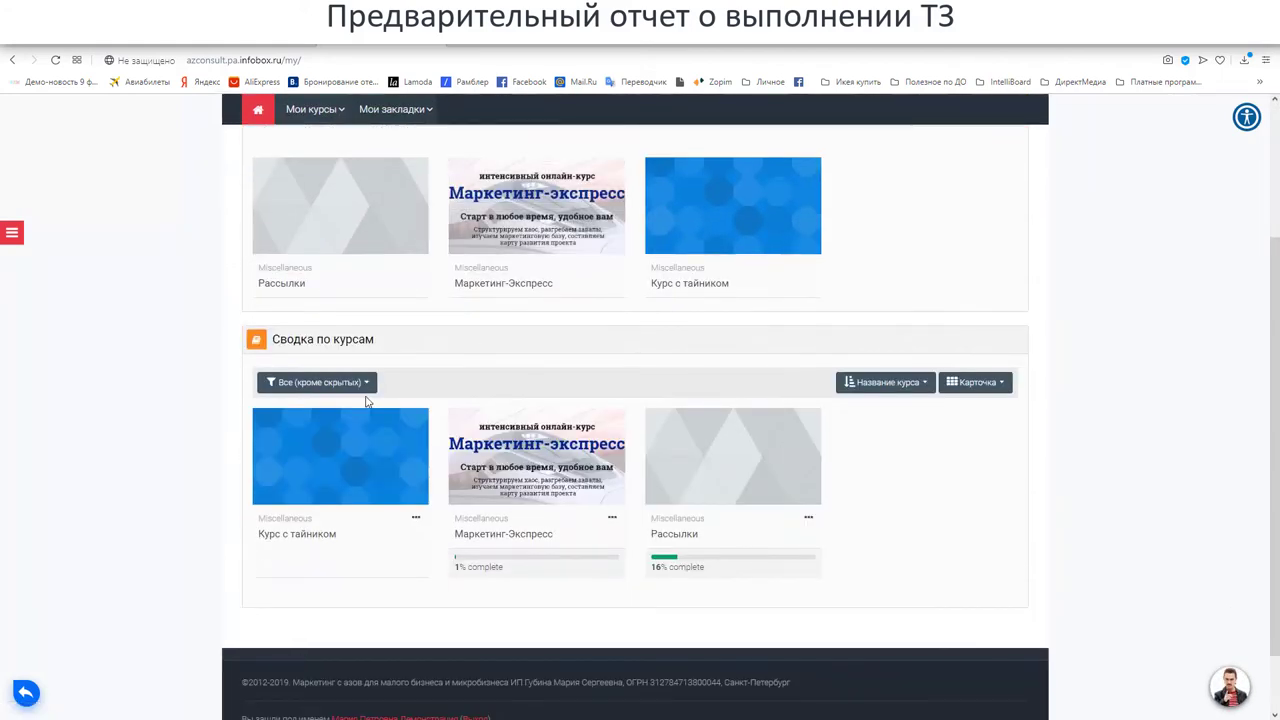